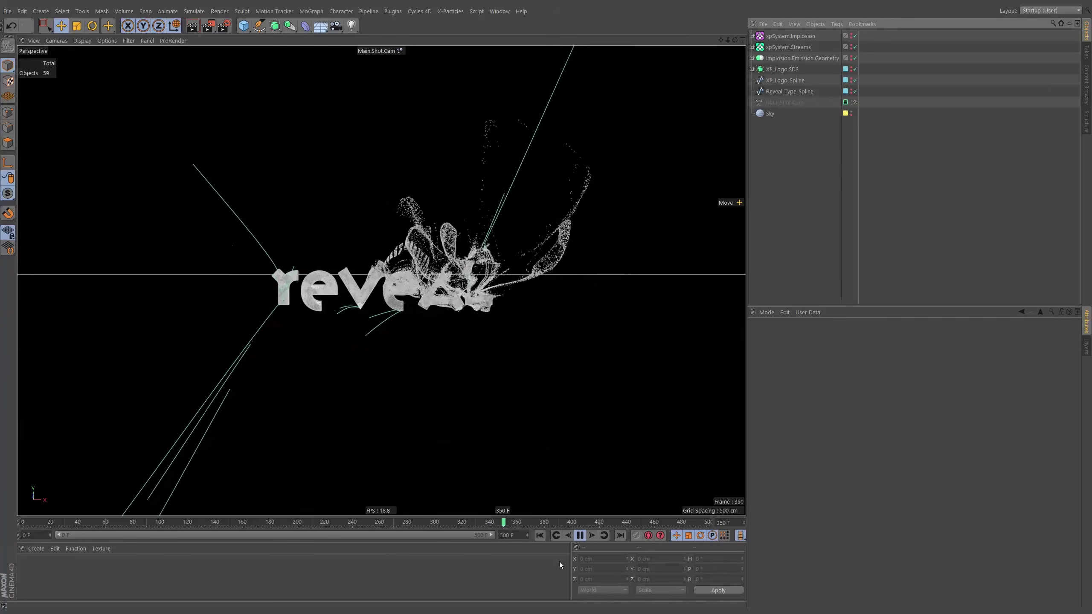
Stop playback and scrub the animation back to frame 3
click(579, 535)
drag(536, 523, 27, 540)
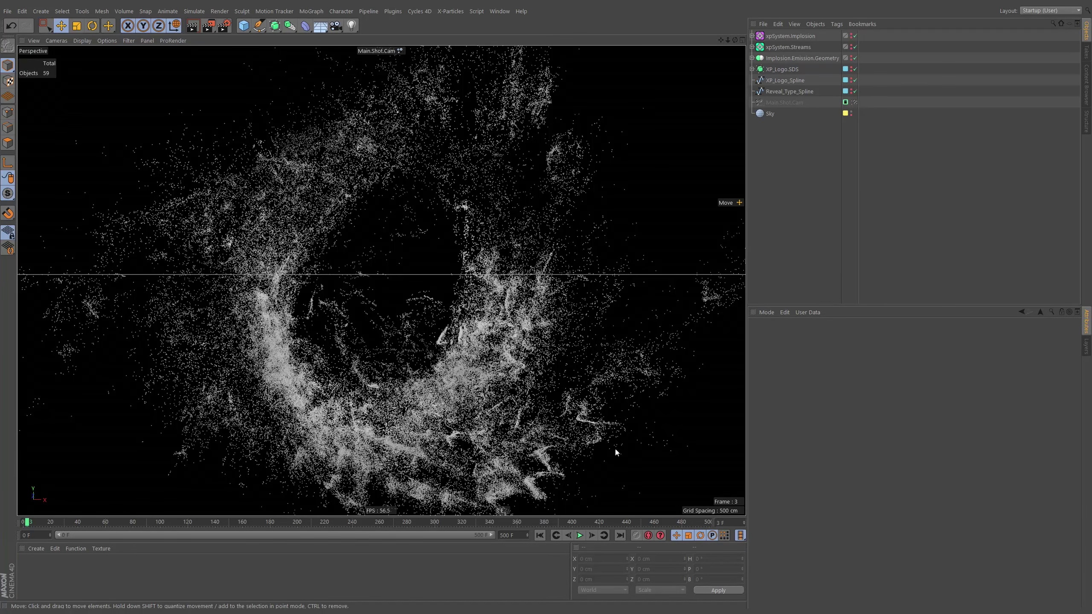
Inside xpSystem.Implosion, set the strength of xpFlowField.To Spline to 2% and of xpFlowField.Along Spline to 10%
click(752, 36)
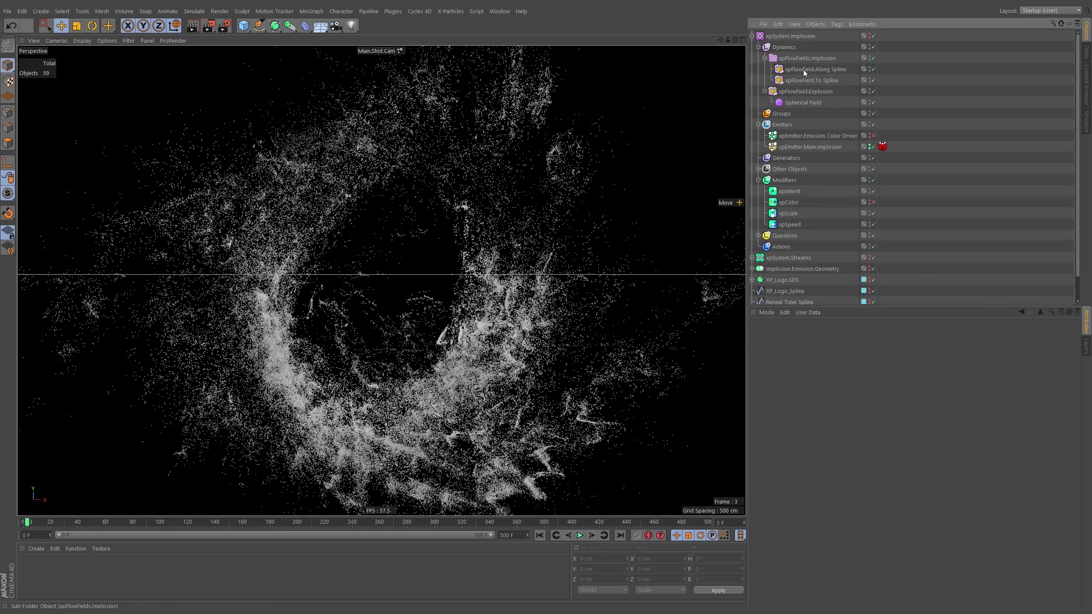
click(815, 69)
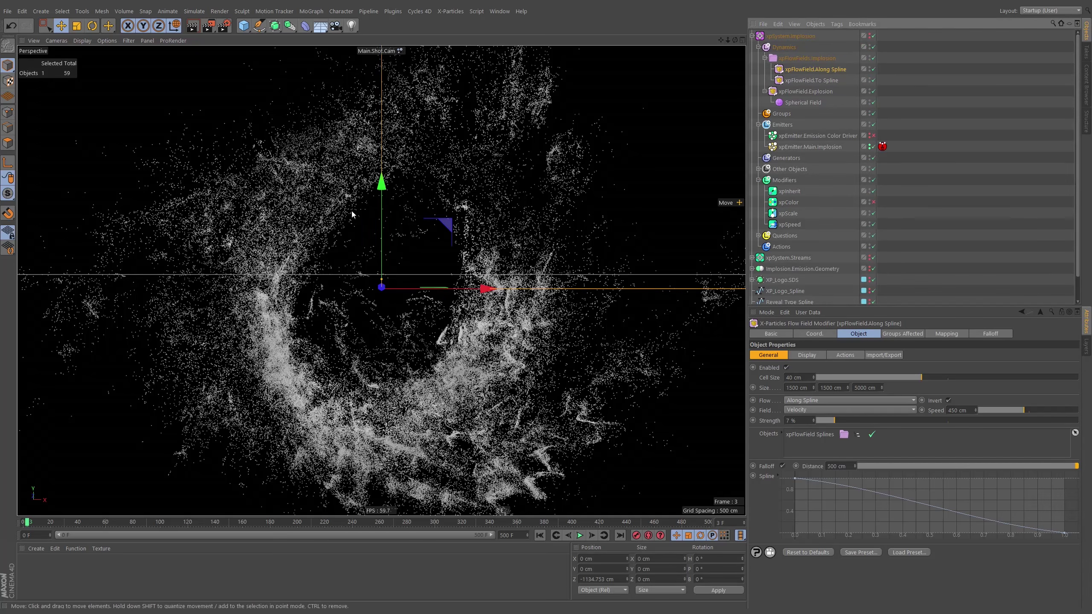
click(816, 81)
double_click(810, 420)
text(2)
key(Return)
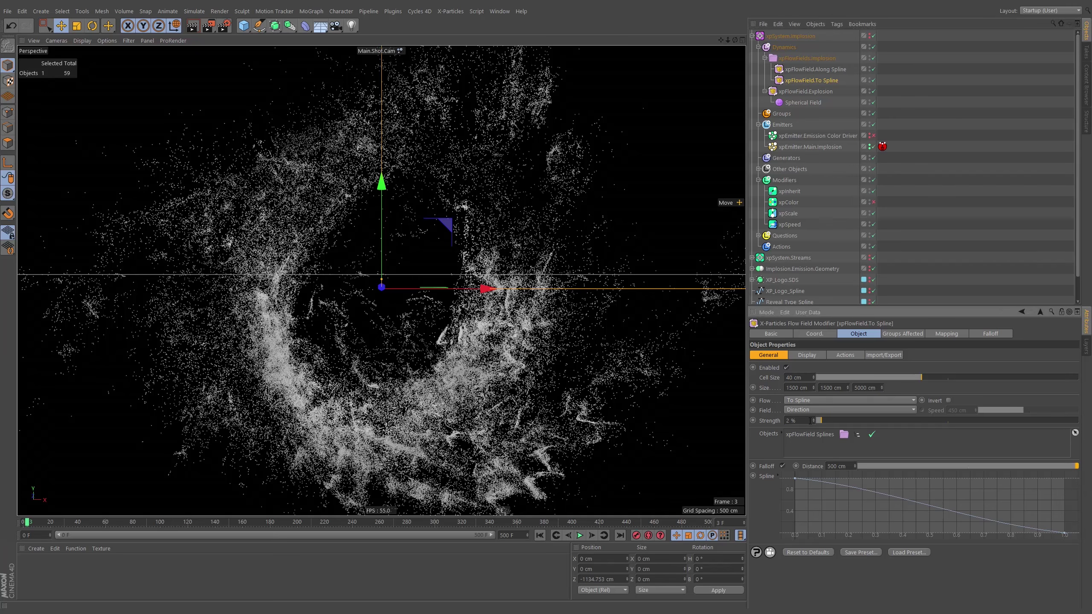
click(820, 70)
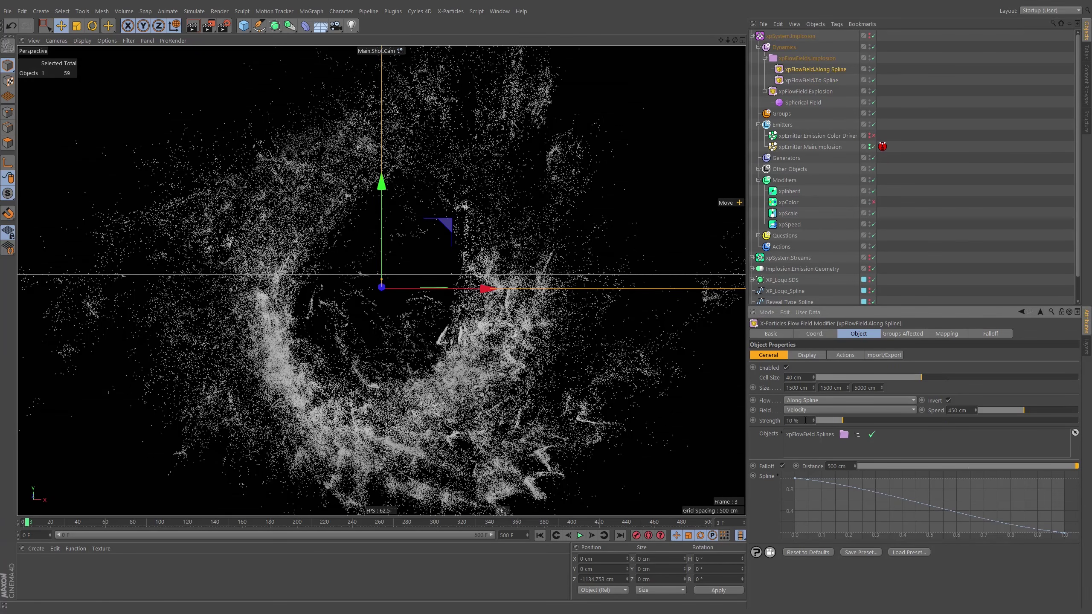
Examine the cache tag on the Main.Implosion emitter and the build settings of the xpCache object
click(882, 146)
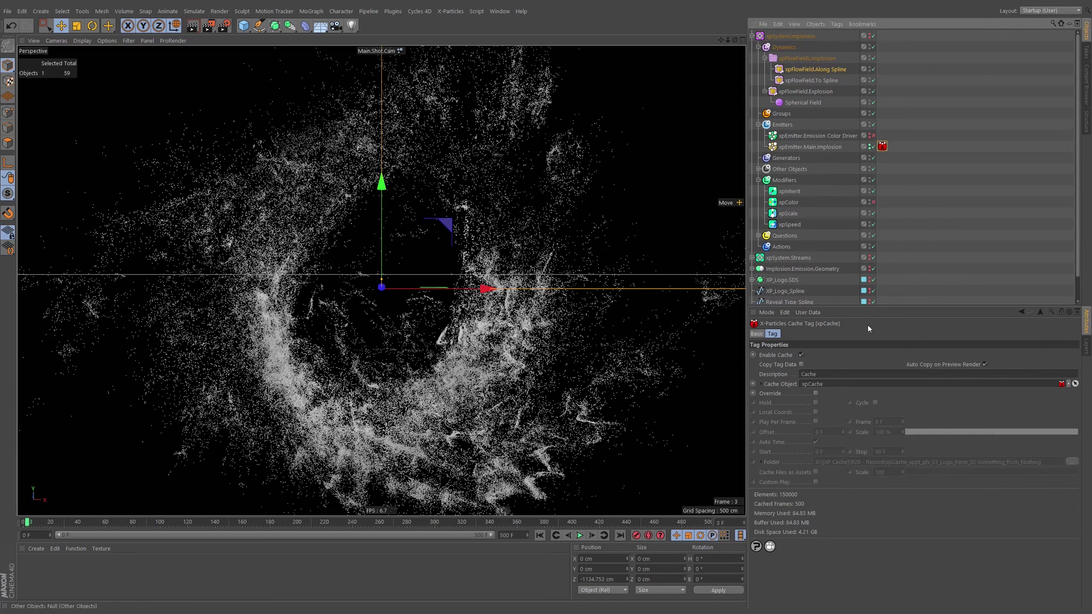
click(758, 170)
click(758, 169)
click(788, 182)
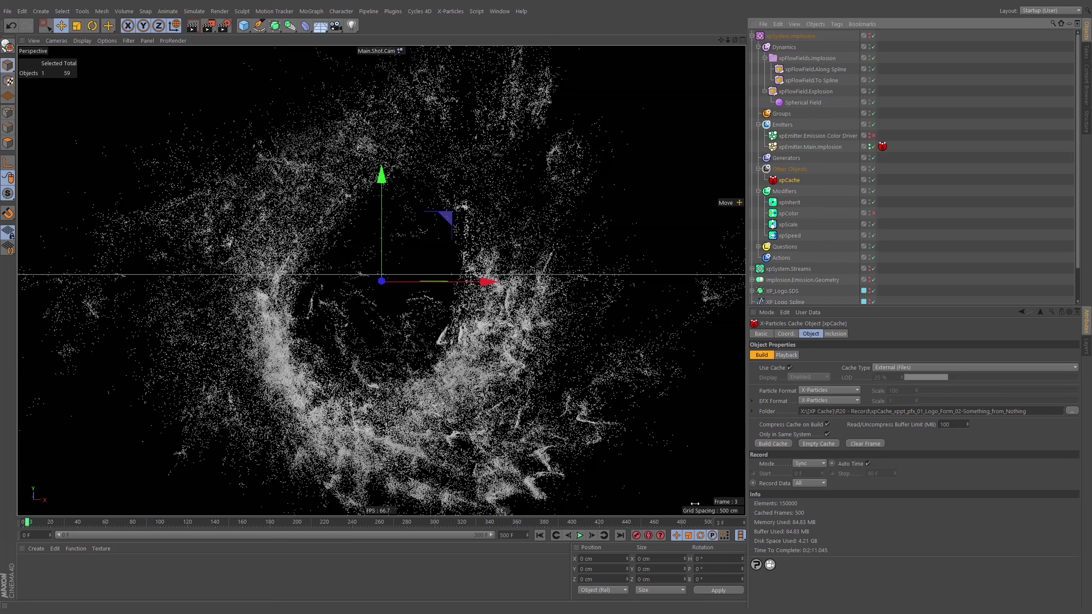
Scrub through the cached implosion from the first frame and return to frame 0
click(540, 535)
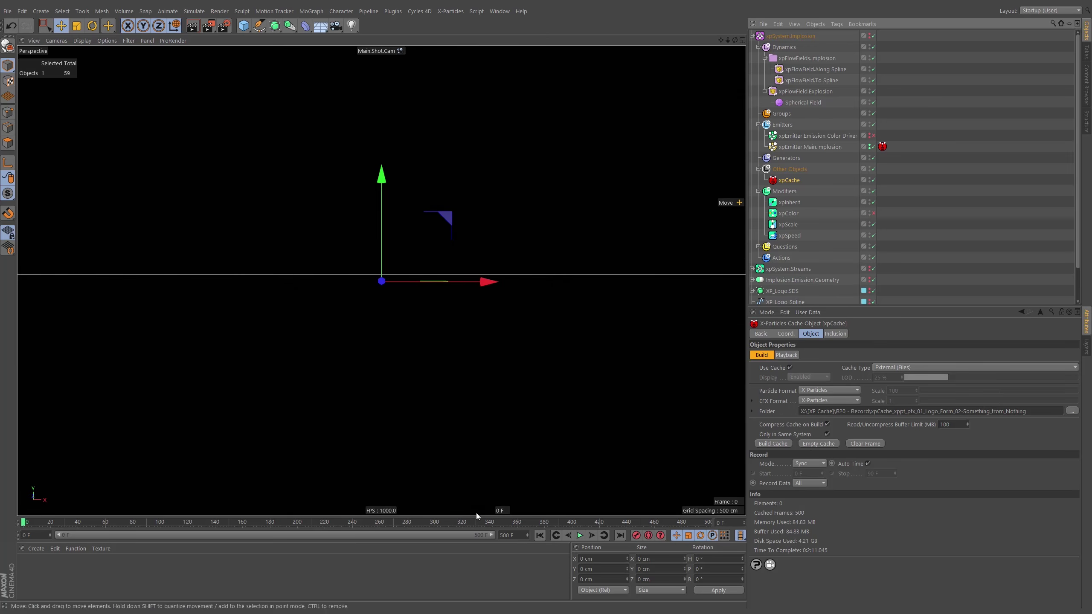
drag(447, 521, 111, 496)
click(539, 535)
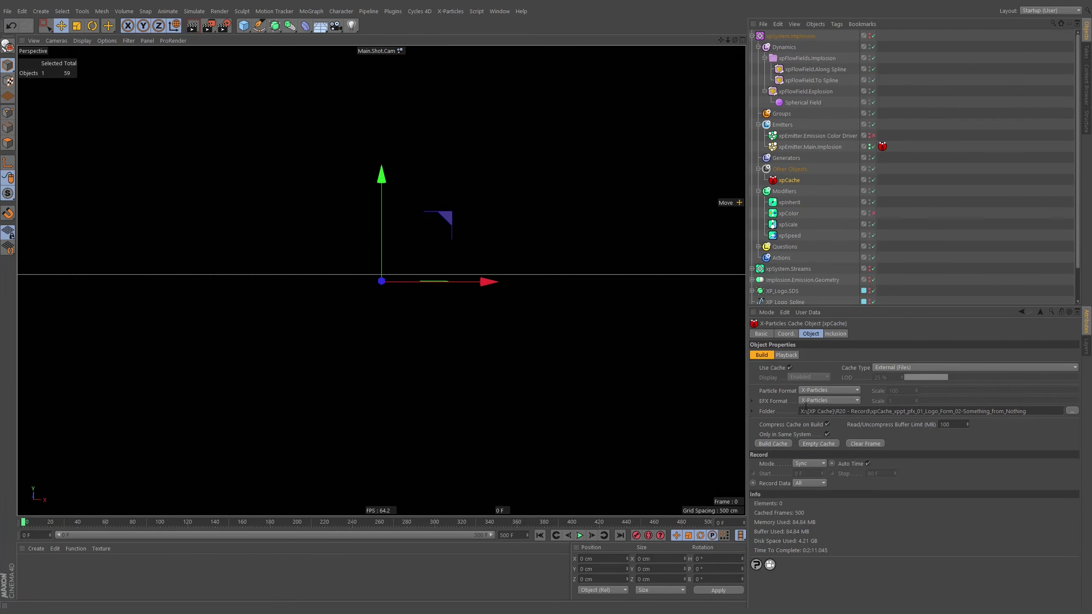
click(775, 444)
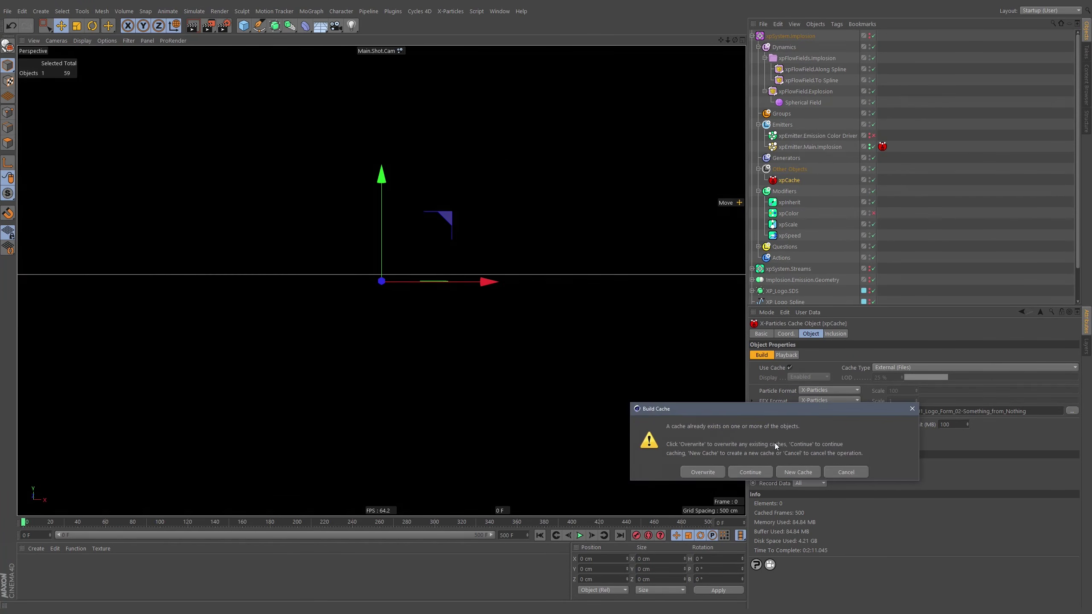
click(714, 471)
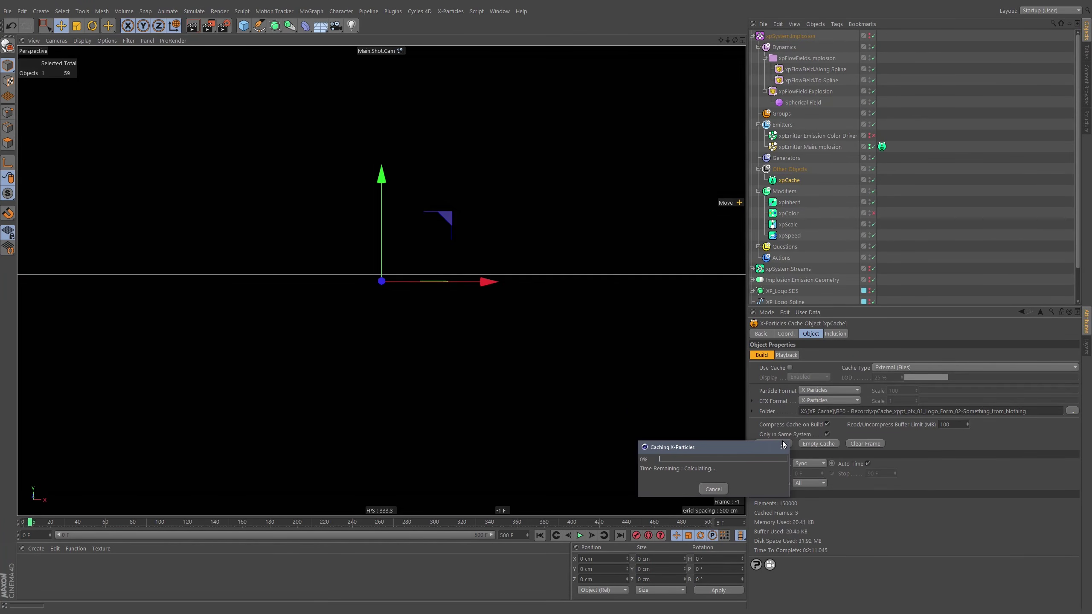
click(715, 488)
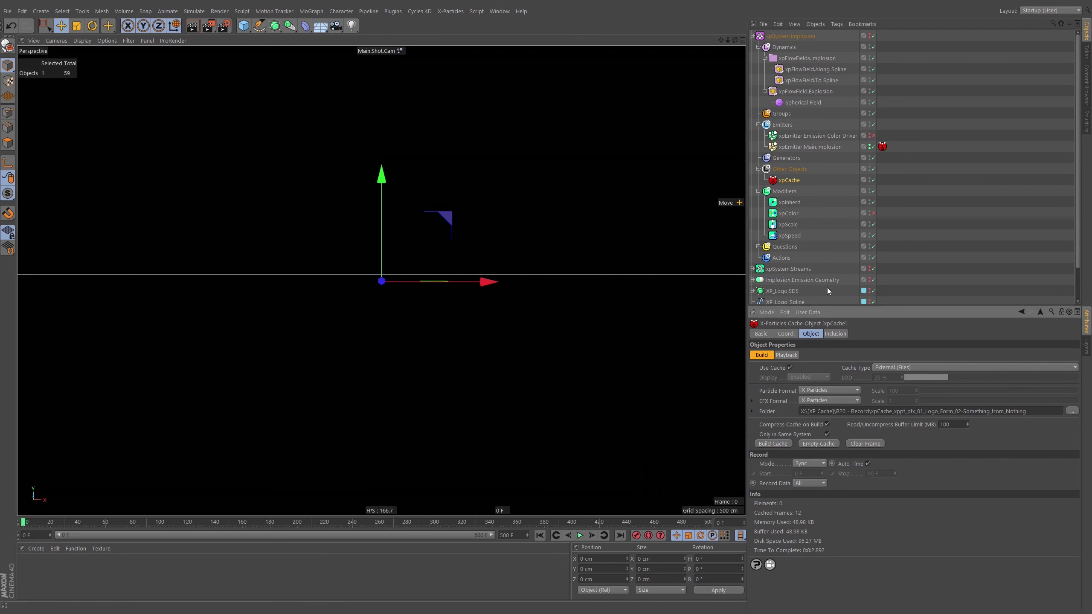
Enable the Emission Color Driver emitter and the xpColor modifier, and disable xpCache, xpInherit and the Main.Implosion emitter
click(873, 136)
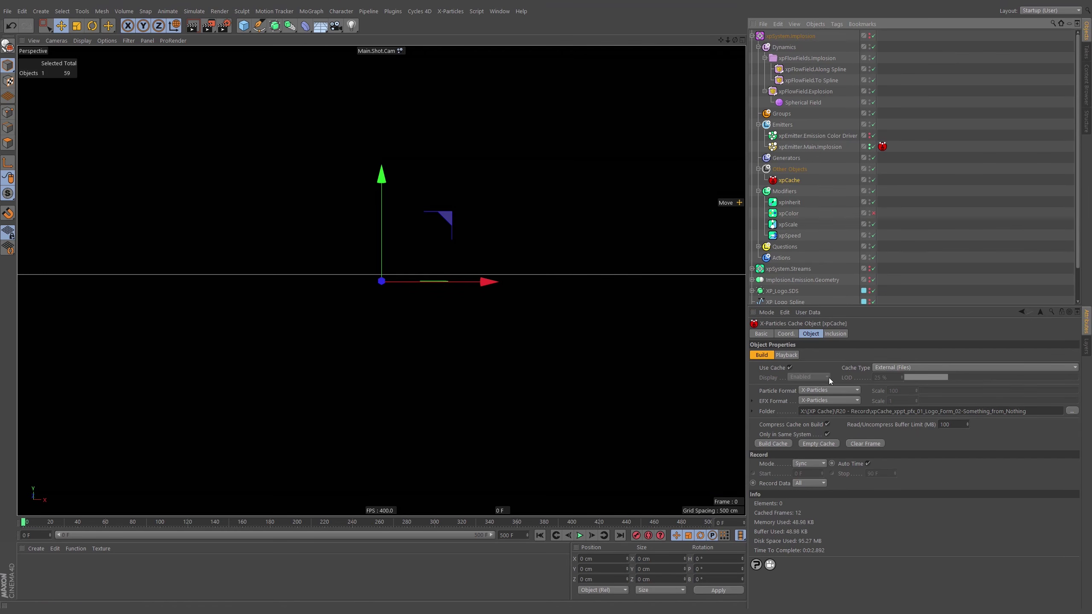
click(873, 181)
click(874, 147)
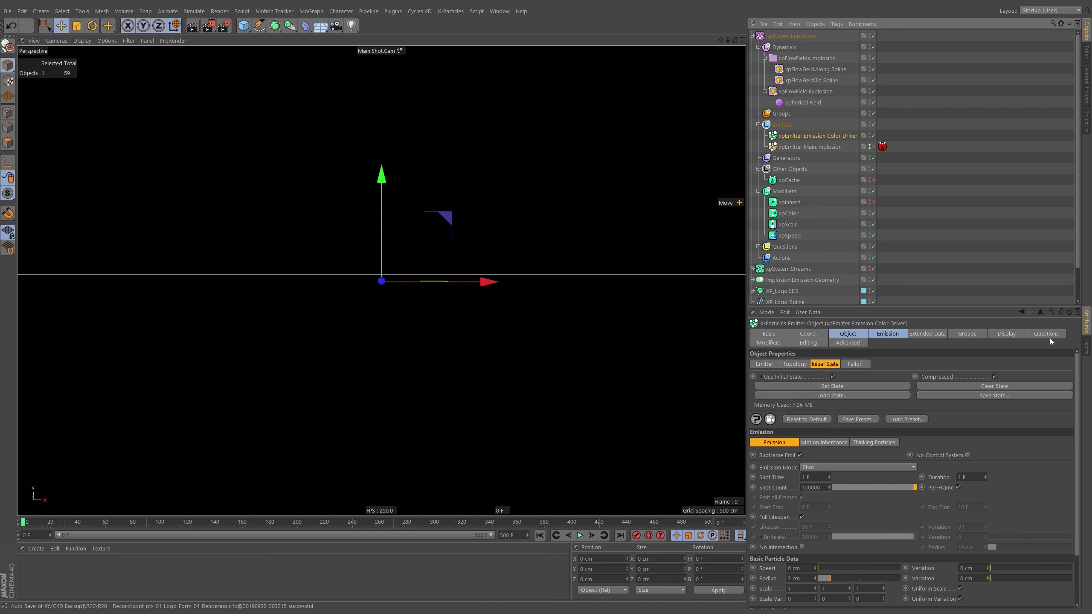
Set the Emission Color Driver emitter's modifier mode to Exclude for xpInherit and clear its stored initial state
click(769, 343)
click(877, 373)
click(874, 394)
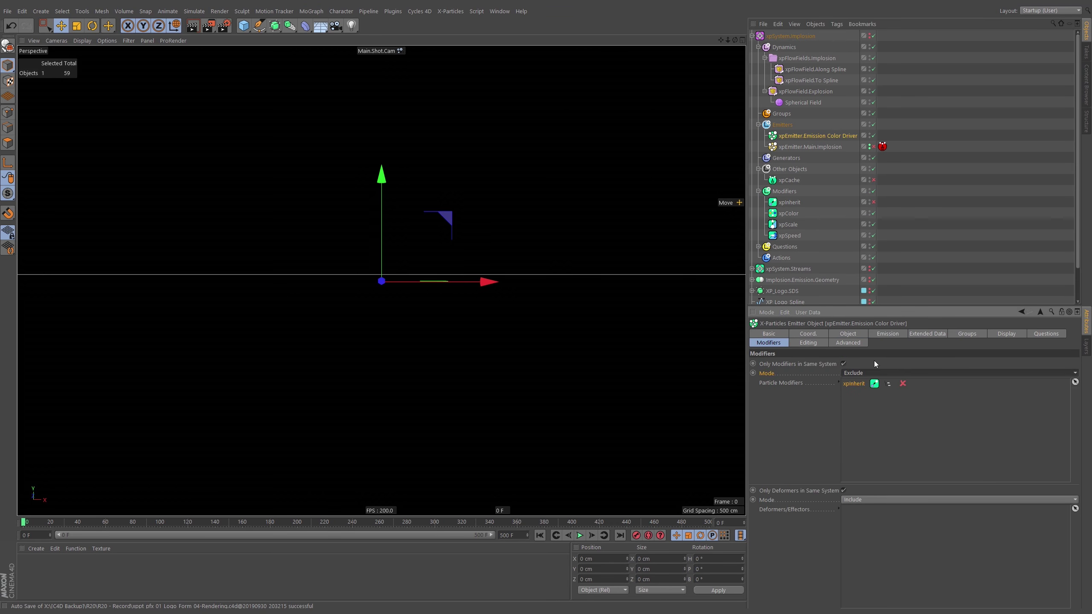
click(849, 335)
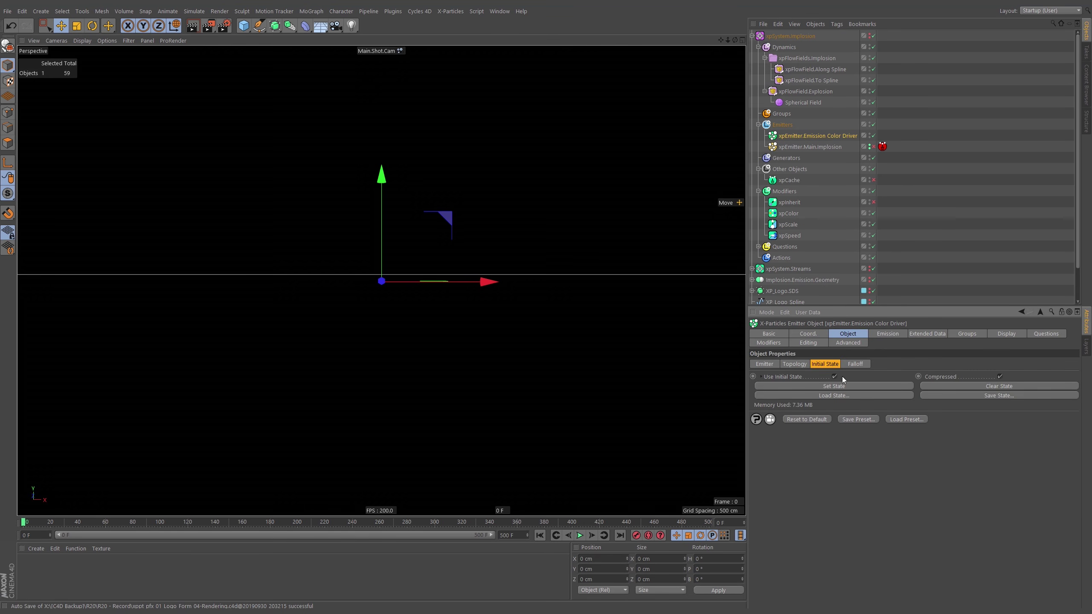
click(985, 386)
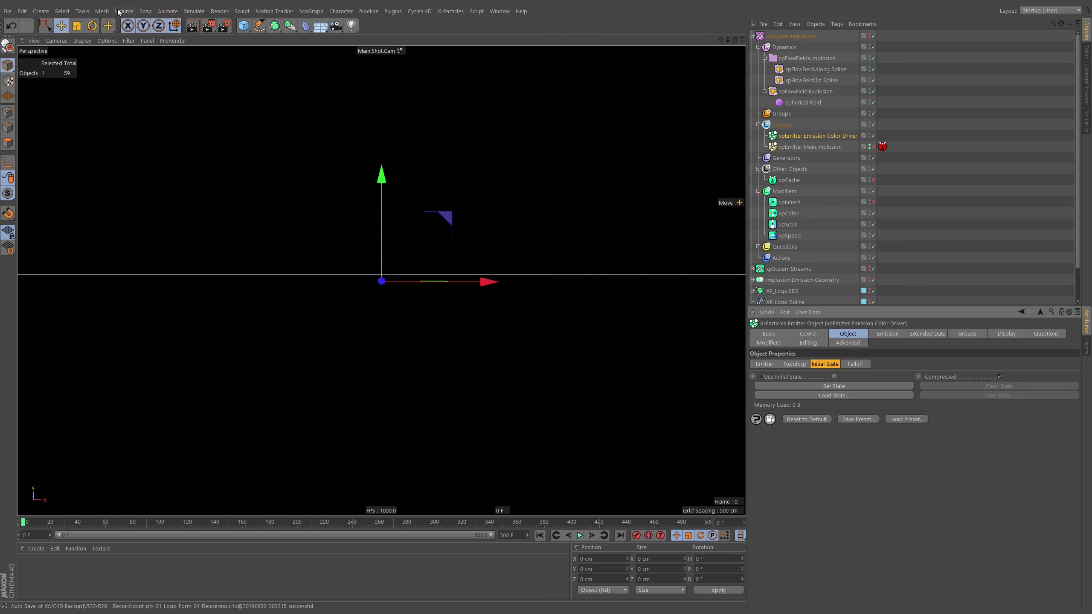
click(167, 11)
mouse_move(182, 70)
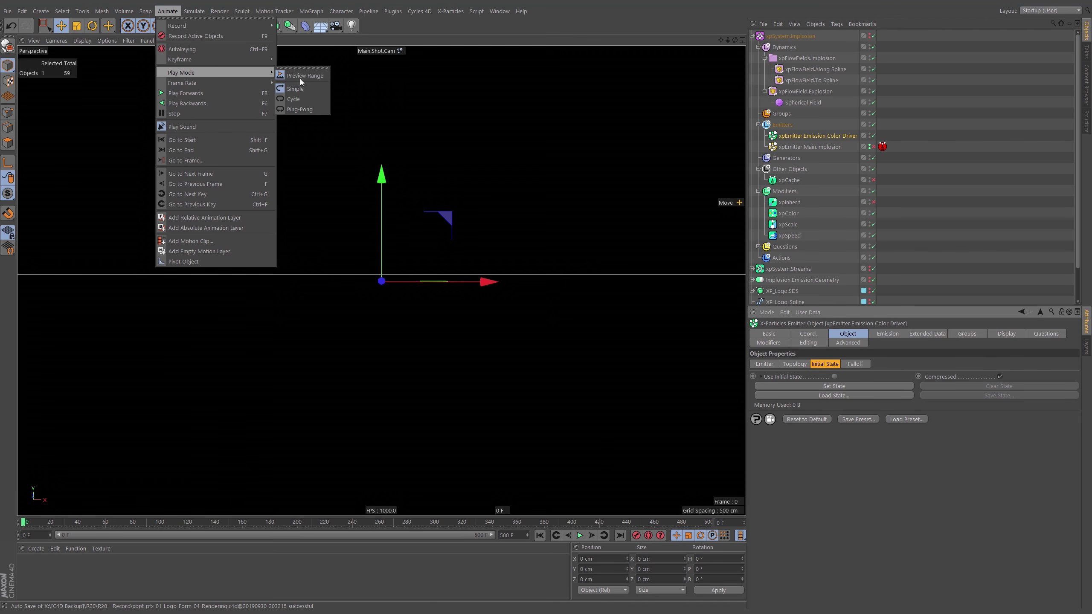
click(394, 338)
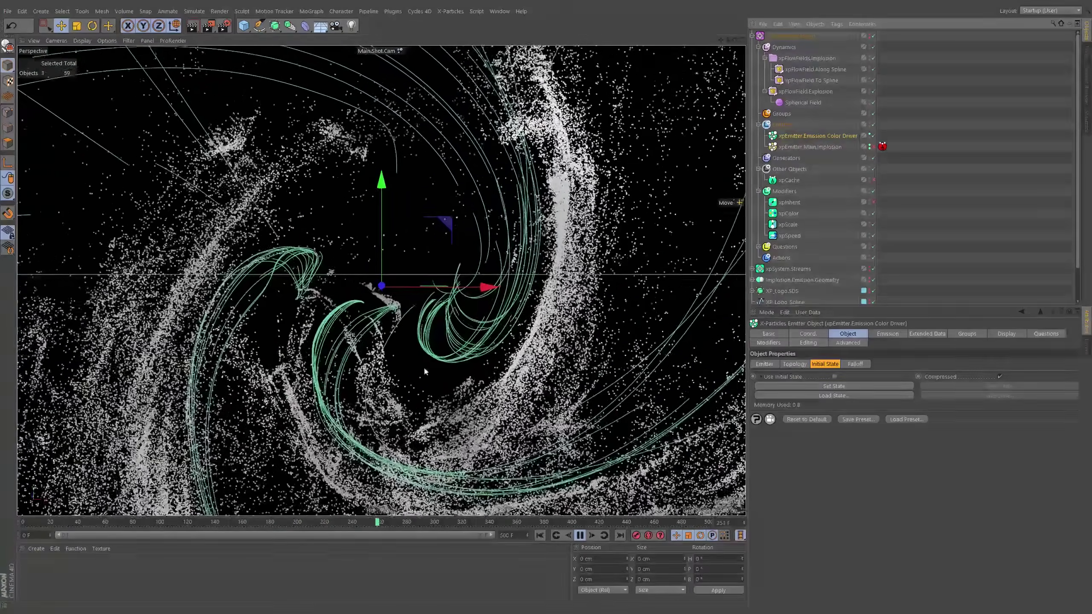
Switch the viewport from Main.Shot.Cam to the Default Camera and play the particle simulation to about frame 404
click(580, 535)
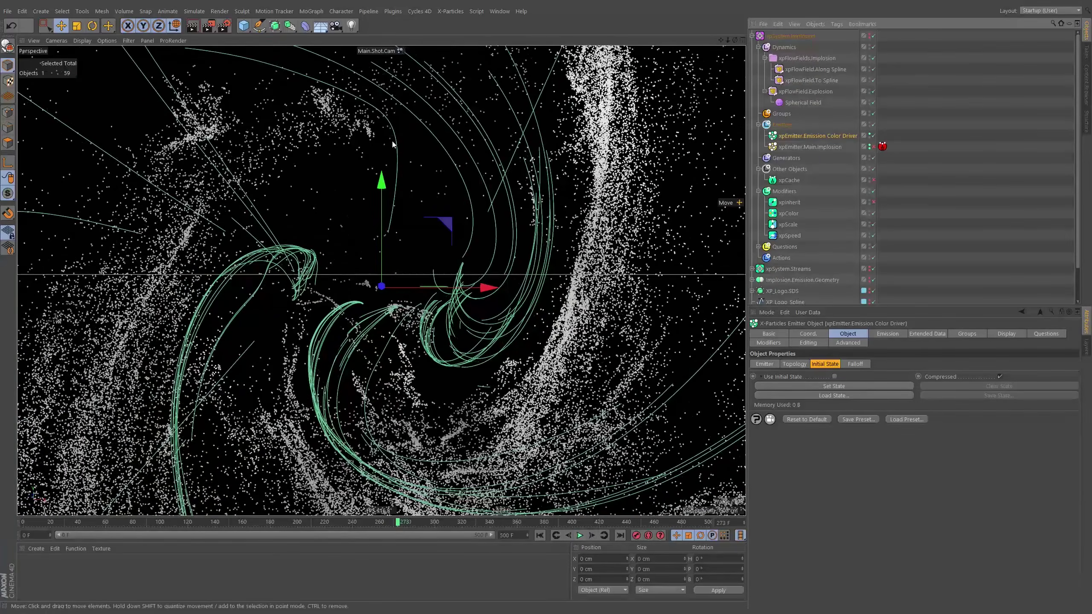
click(401, 53)
click(580, 535)
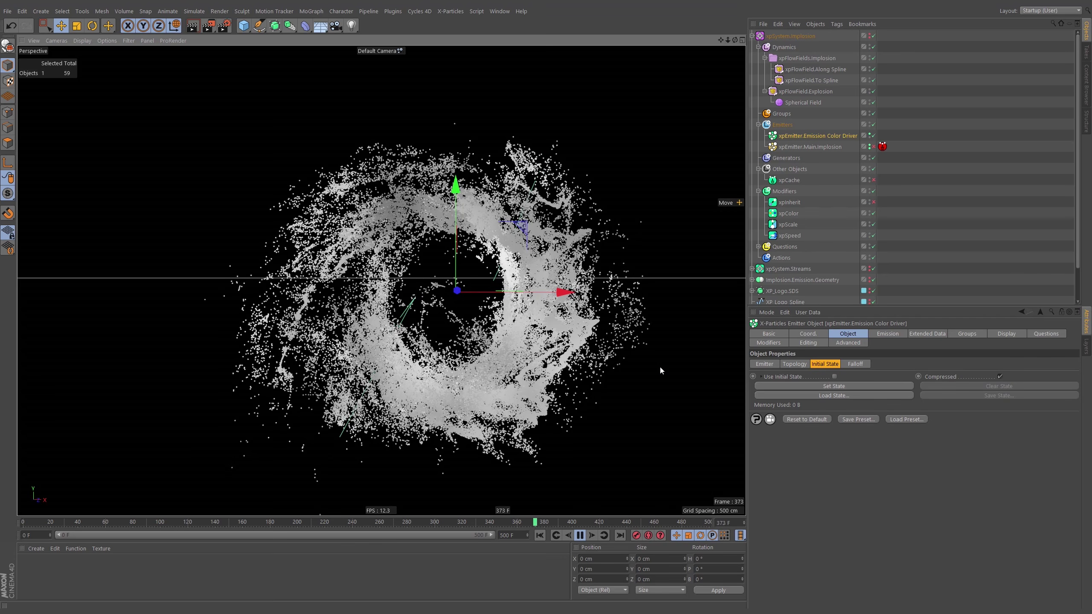
click(580, 536)
alt+drag(503, 352, 624, 326)
Review the two spline flow fields, run the simulation to frame 500 and store it as the Emission Color Driver's initial state
click(816, 69)
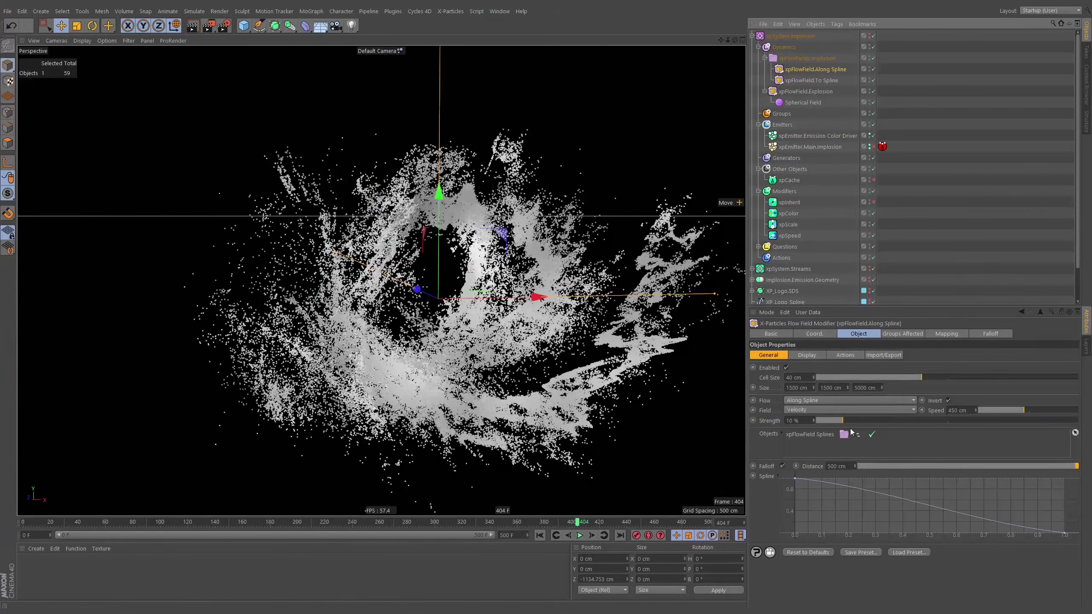
click(812, 81)
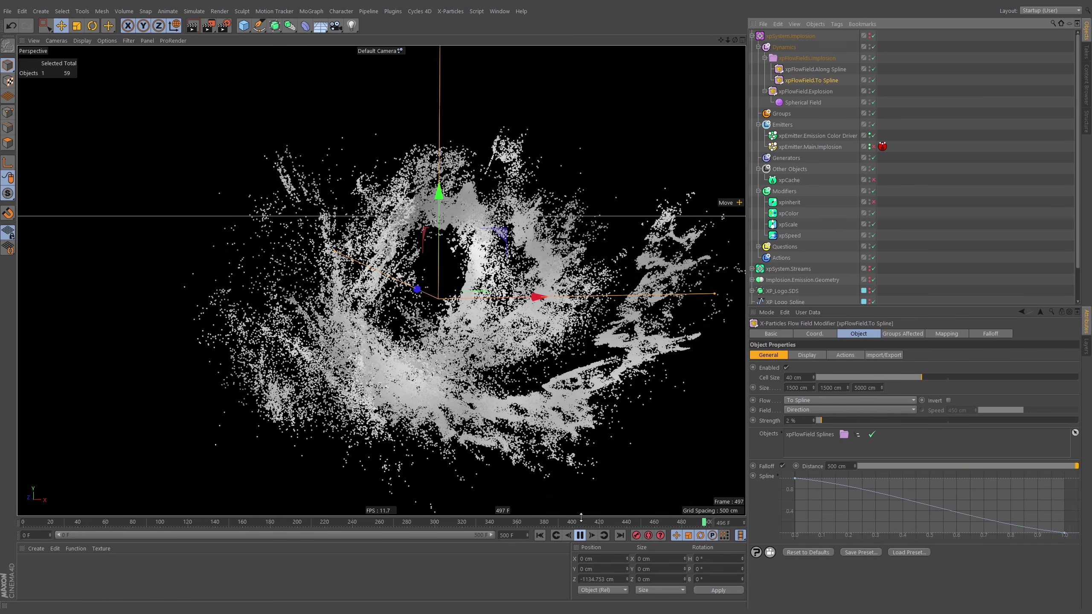
click(810, 135)
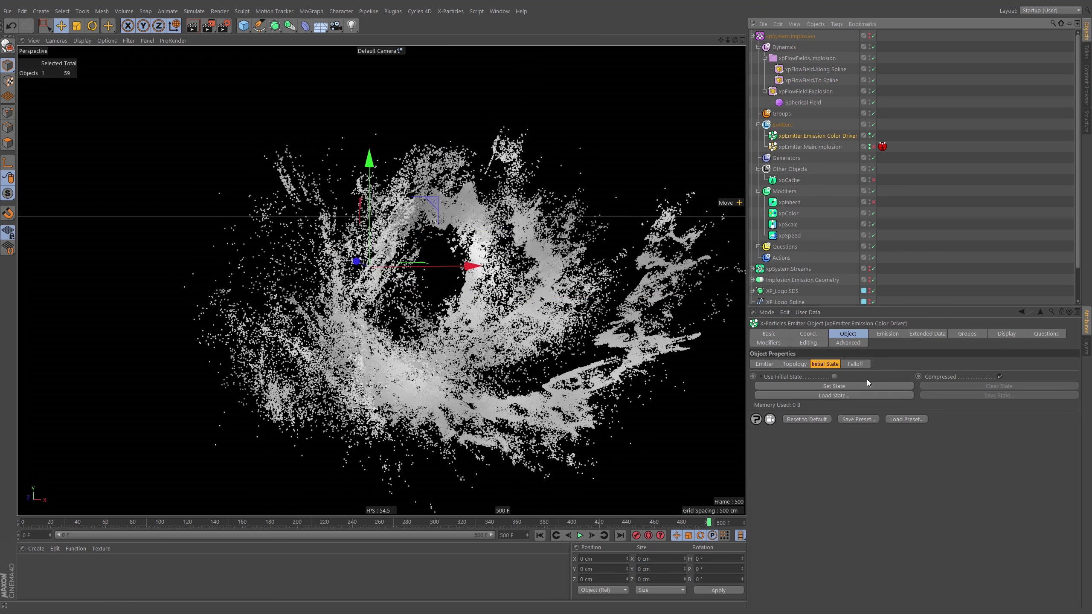
click(834, 386)
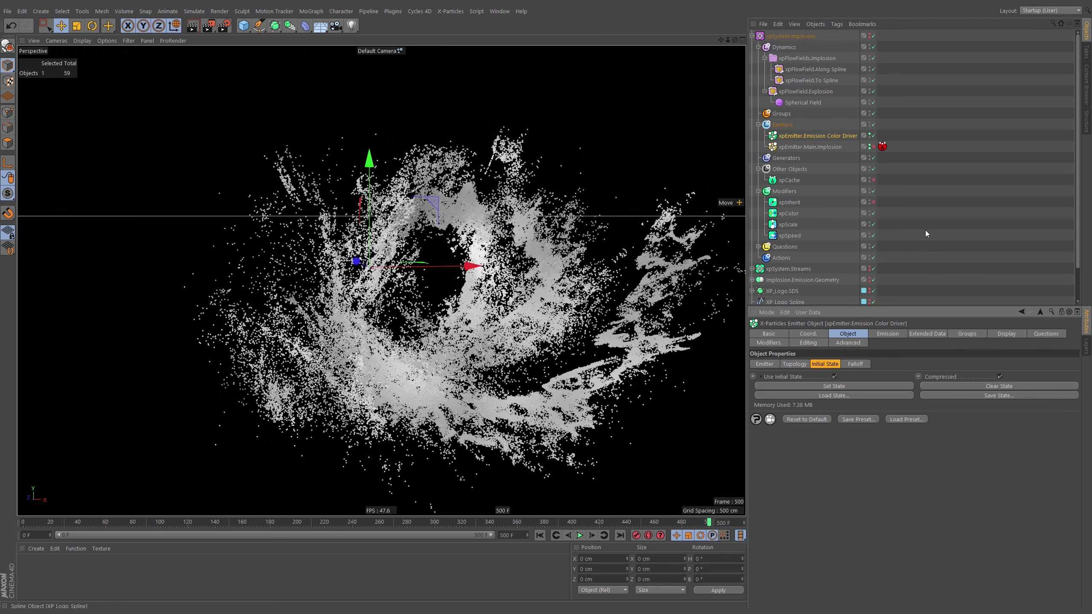
Set the Emission Color Driver's modifier mode to Include for xpInherit and check the stored state by playing to about frame 73
click(780, 342)
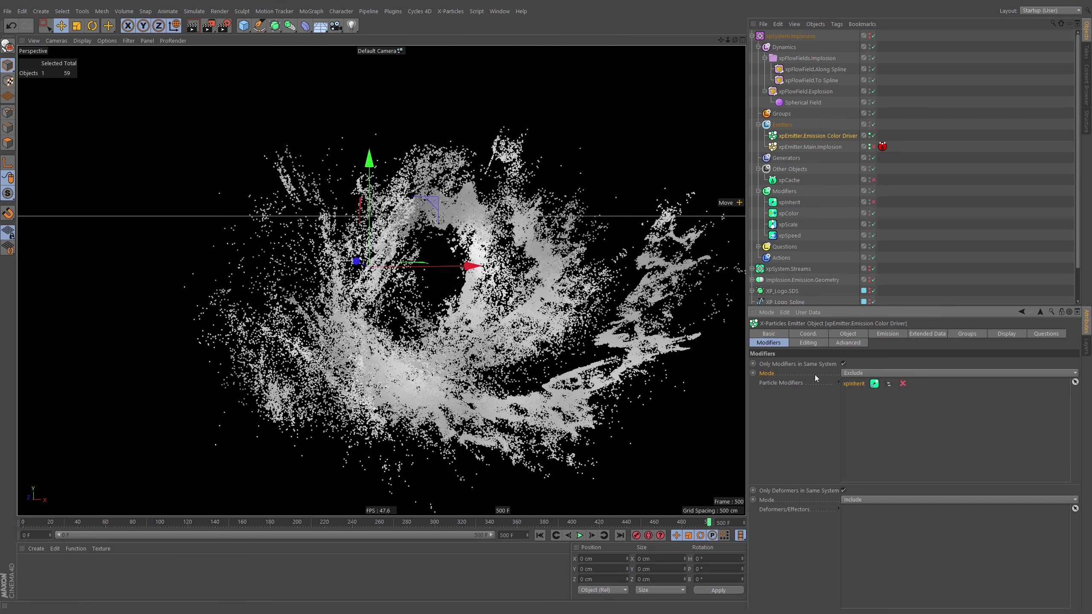
click(863, 374)
click(860, 384)
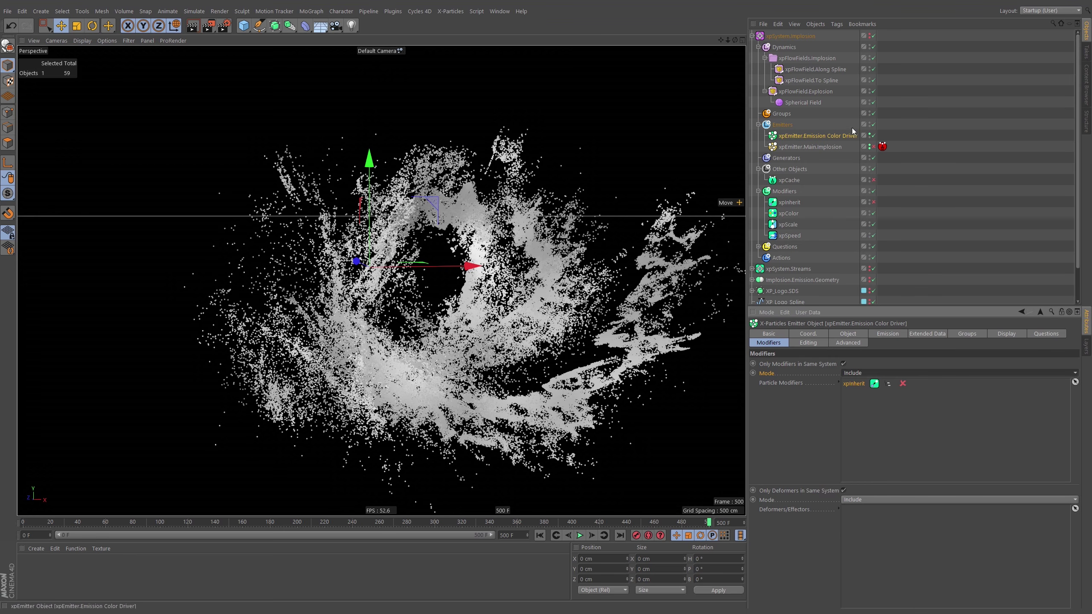
click(580, 535)
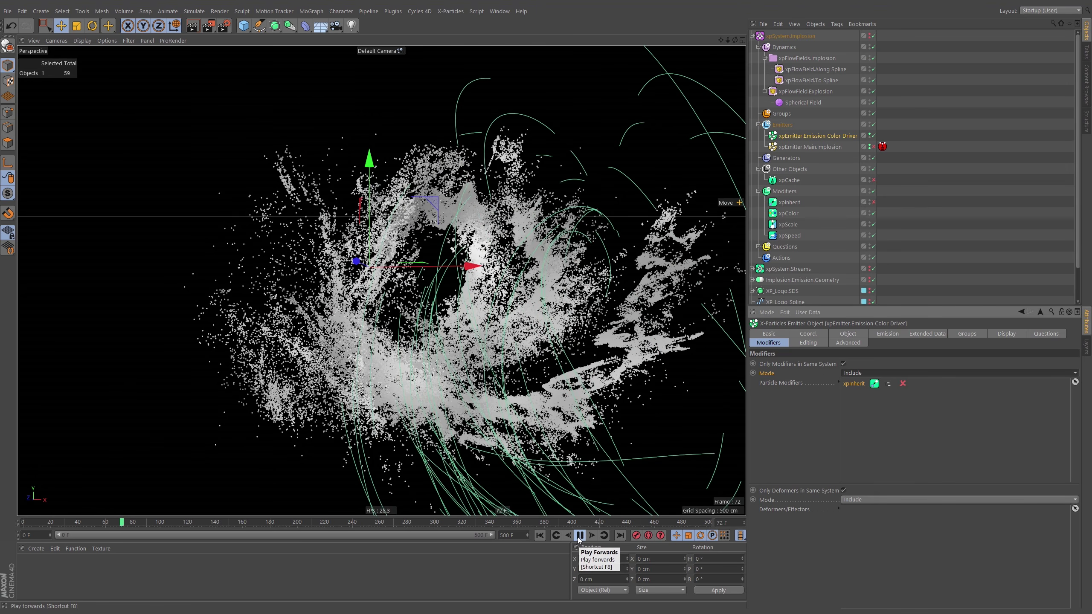
click(580, 536)
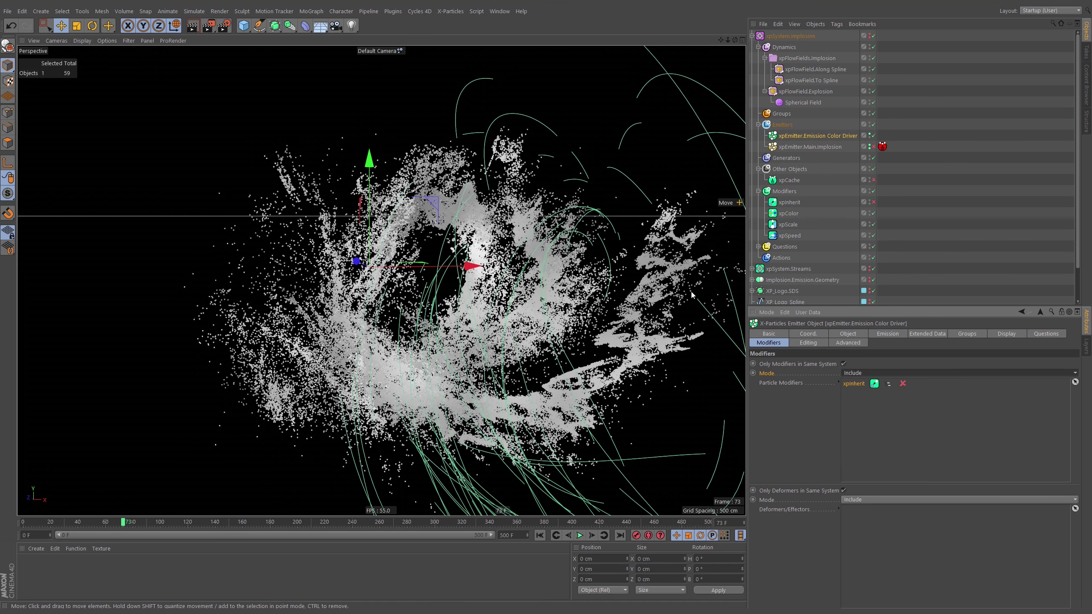
Hide the Emission Color Driver's particles, re-enable Main.Implosion, xpCache and xpInherit, and disable xpColor with the animation at frame 0
click(869, 136)
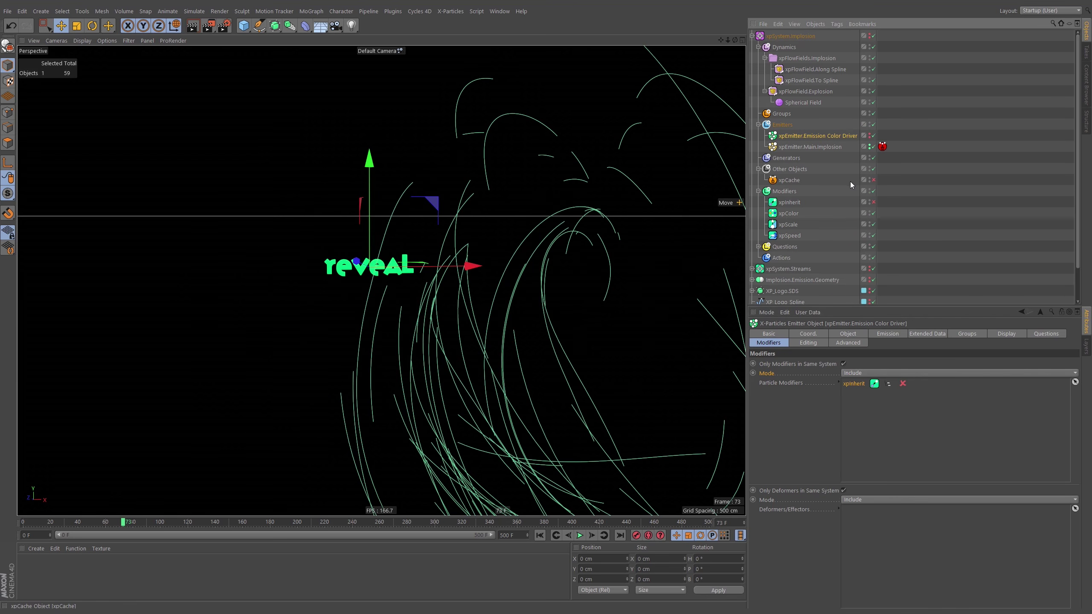
click(874, 180)
click(773, 181)
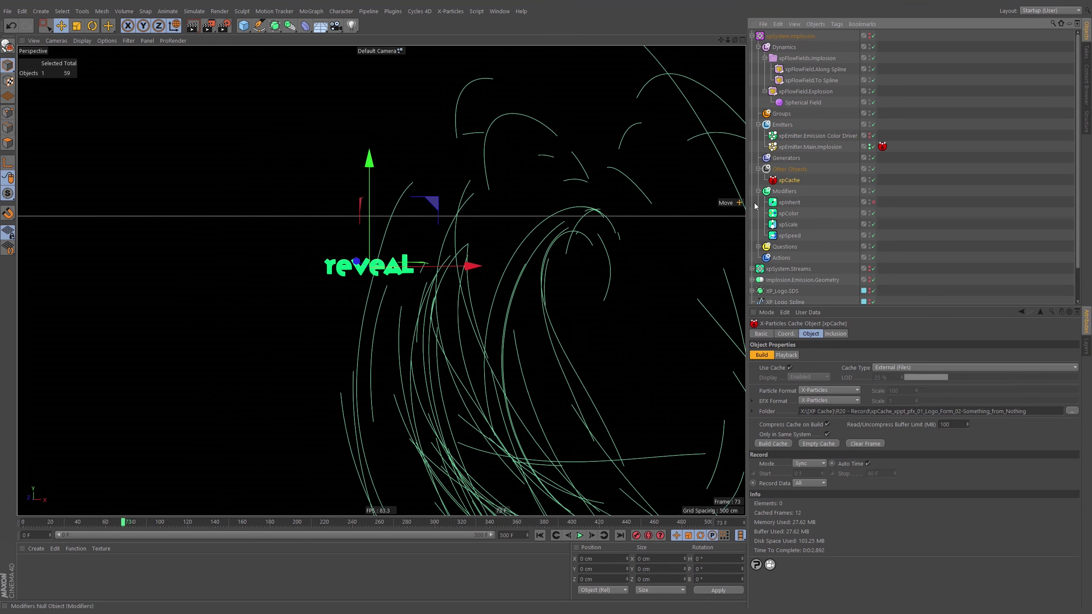
click(539, 536)
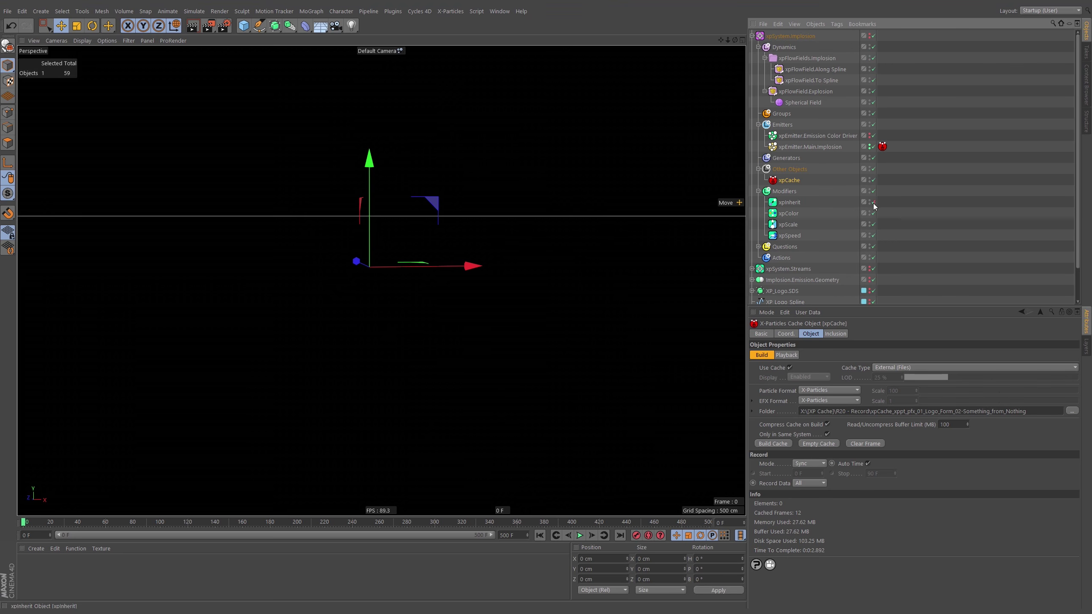
click(874, 213)
Empty the xpCache object's cache and rebuild it, overwriting the existing cache files
click(814, 444)
click(533, 308)
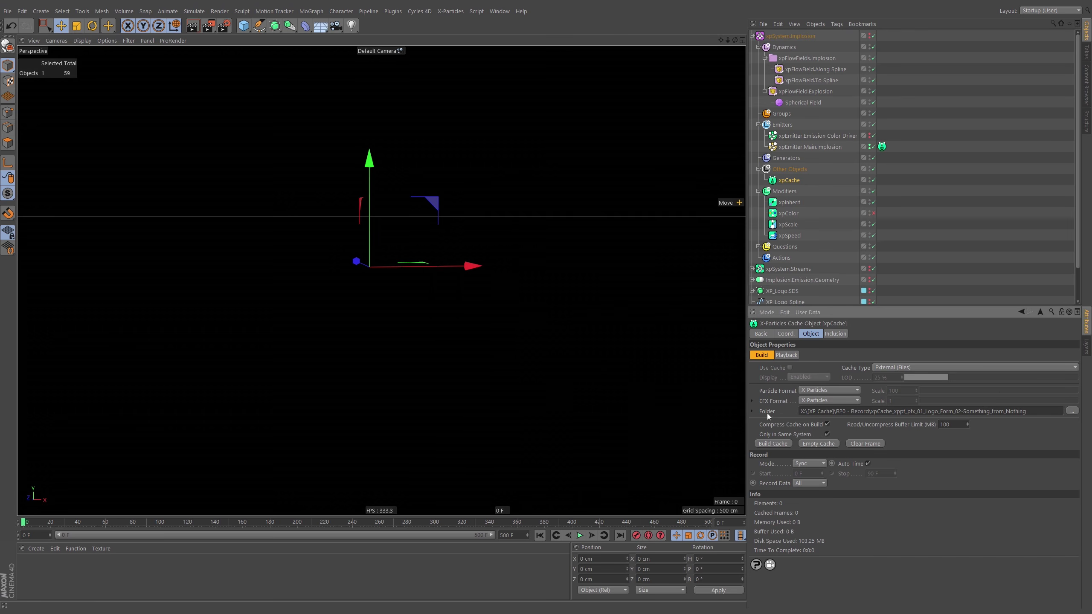
click(769, 444)
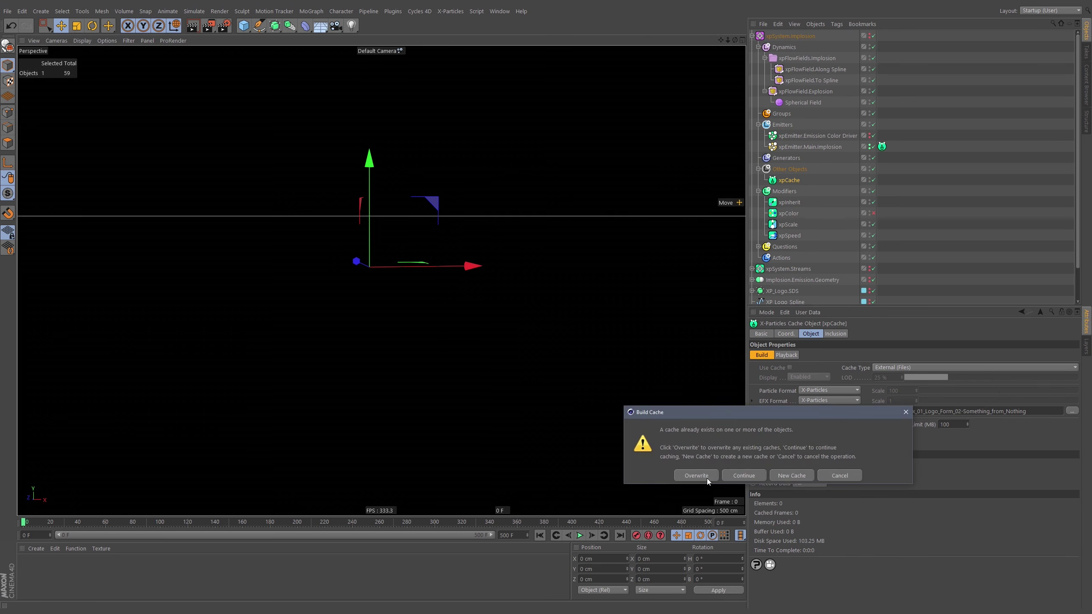
click(696, 476)
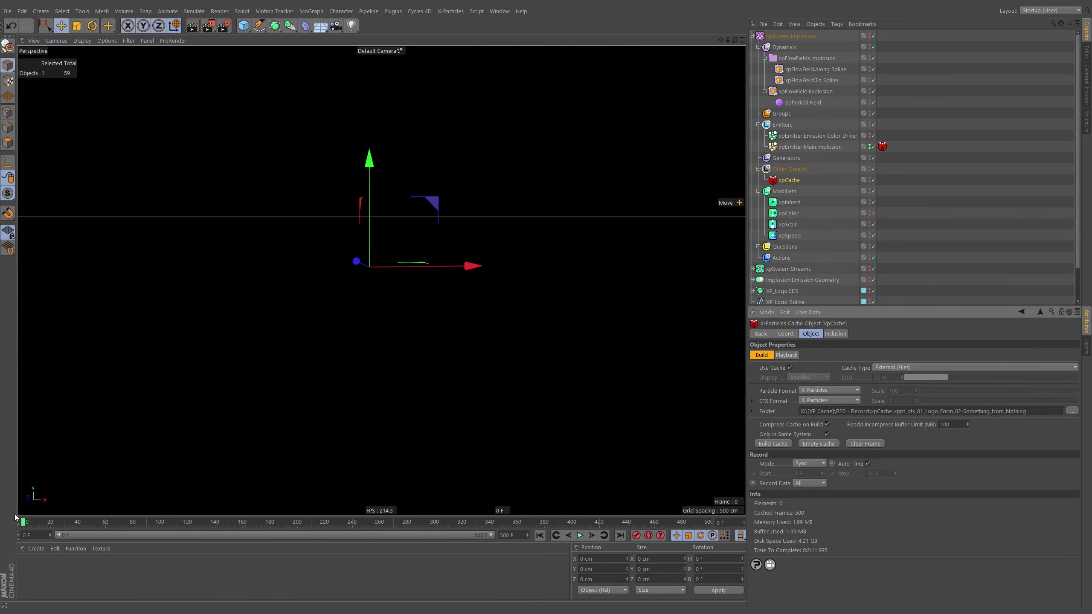
Play back the rebuilt cache, look through Main.Shot.Cam, and restart the playback from the first frame
click(580, 535)
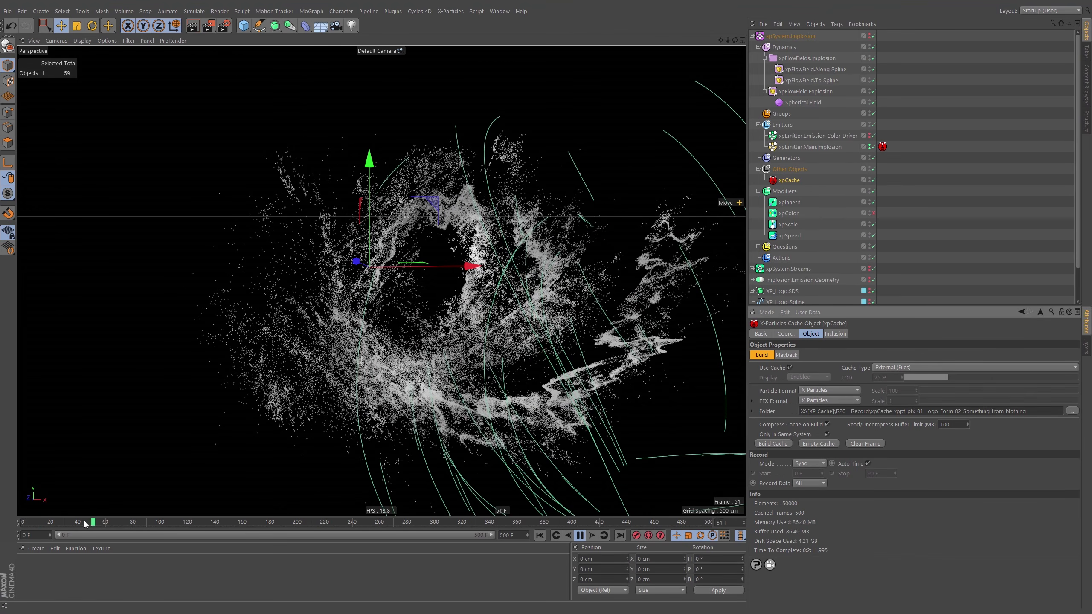
click(363, 52)
click(440, 70)
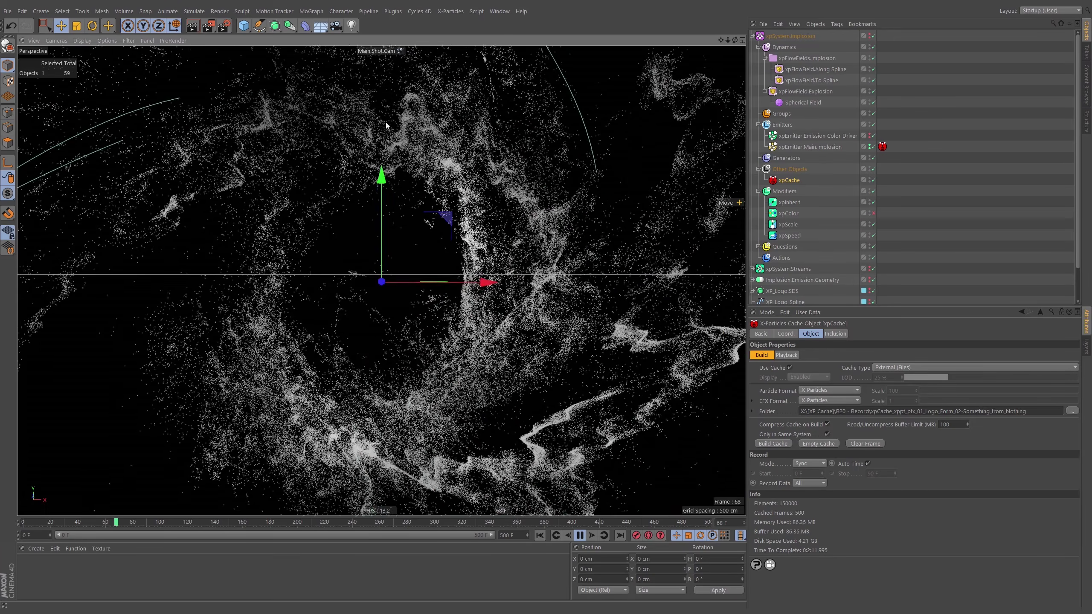
click(541, 536)
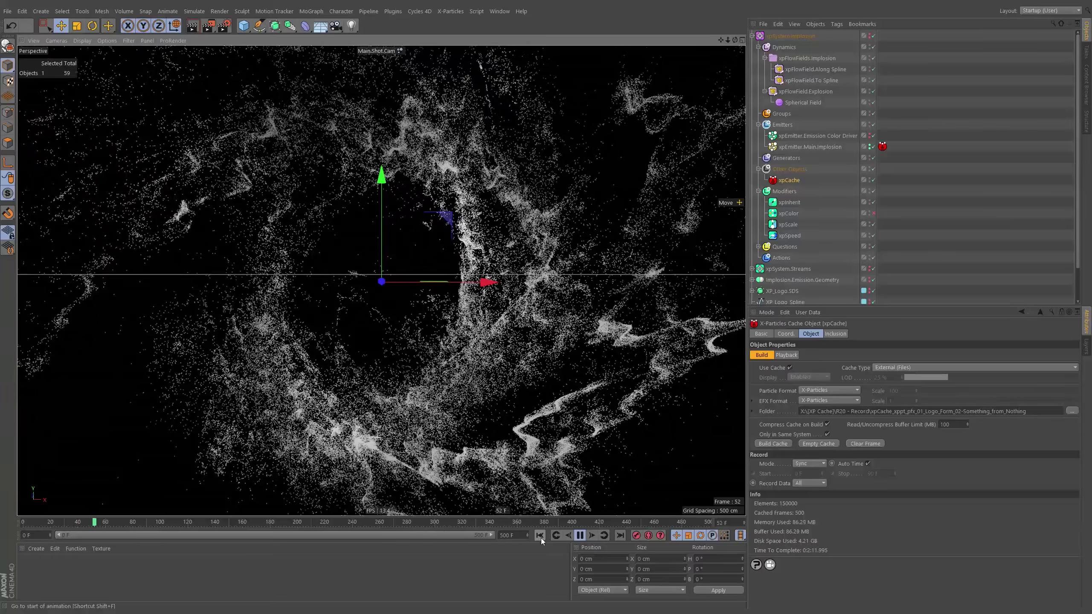
Review the Main.Implosion emitter's Modifiers, Editing and Advanced settings, check the animation up to the formed text, and return to frame 90
click(807, 147)
click(768, 343)
click(808, 344)
click(837, 344)
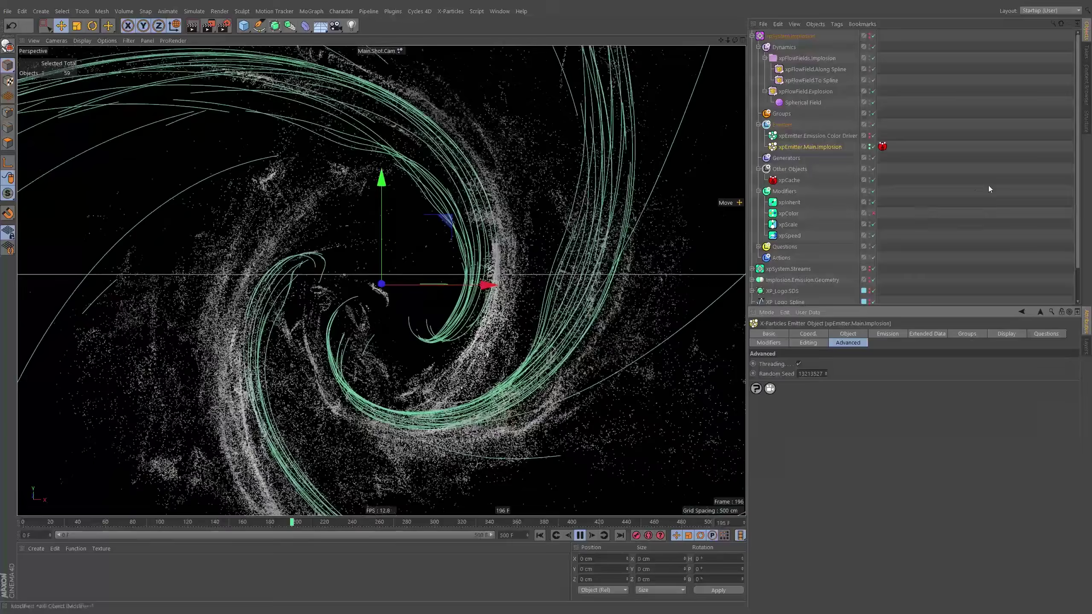
click(447, 452)
drag(327, 522, 480, 526)
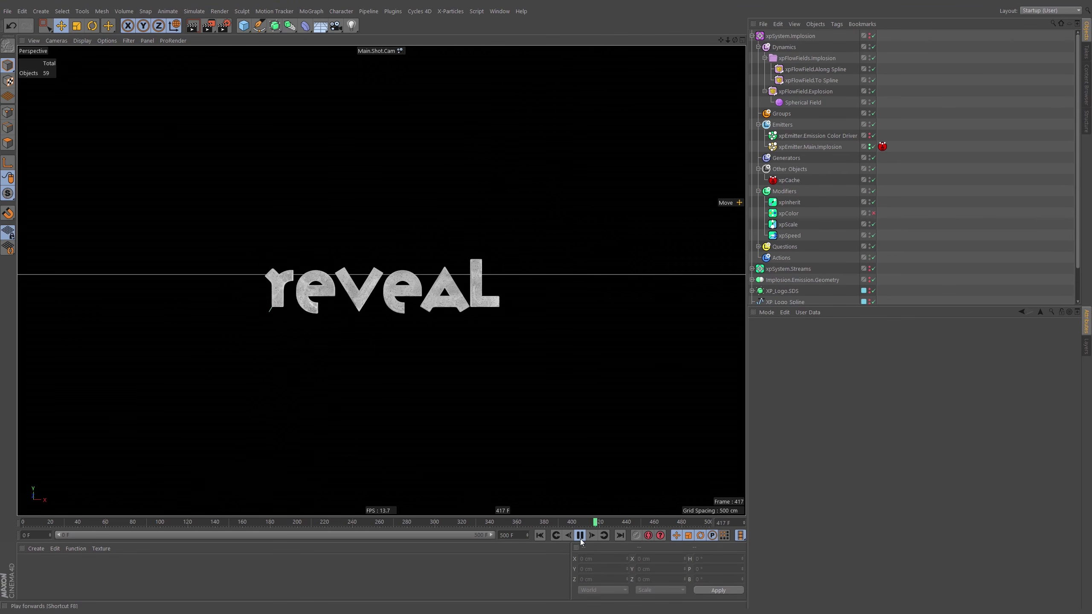
drag(565, 526, 158, 532)
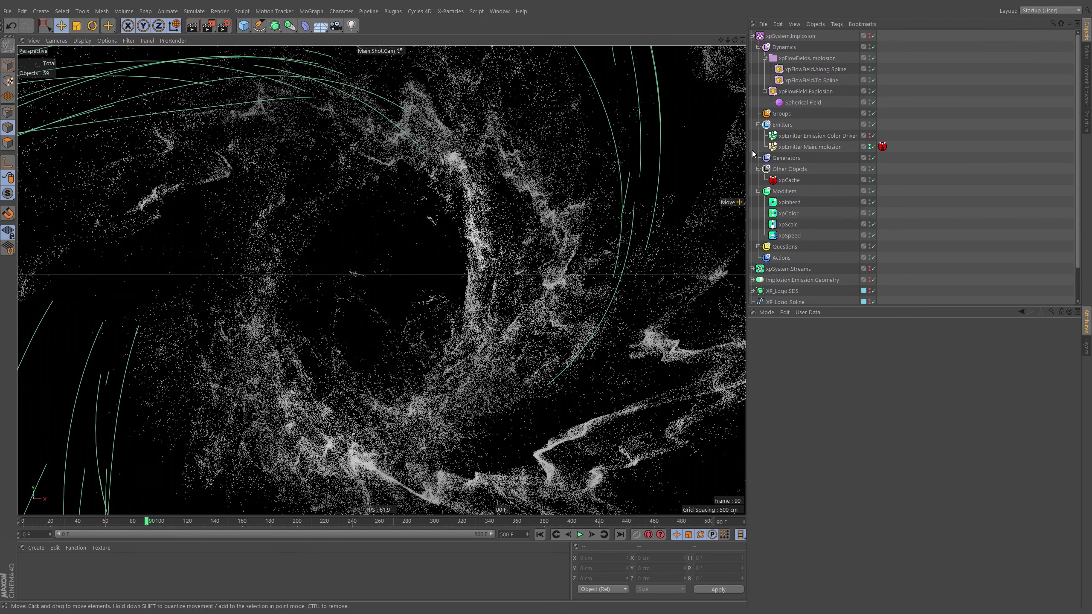
Disable xpSystem.Implosion and select the xpTrail generator inside xpSystem.Streams
click(752, 36)
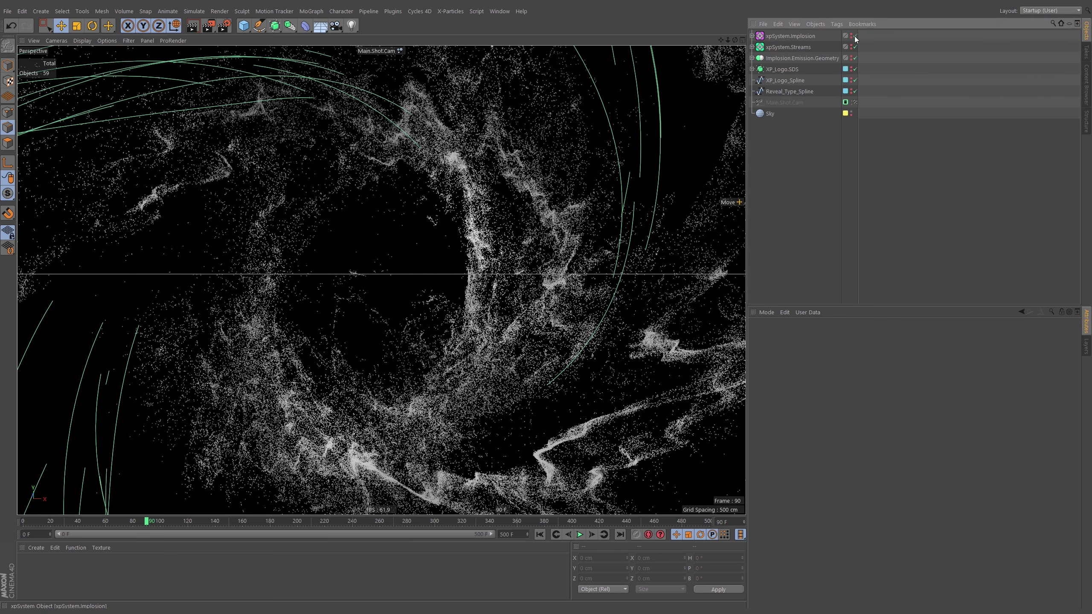
click(855, 37)
click(752, 47)
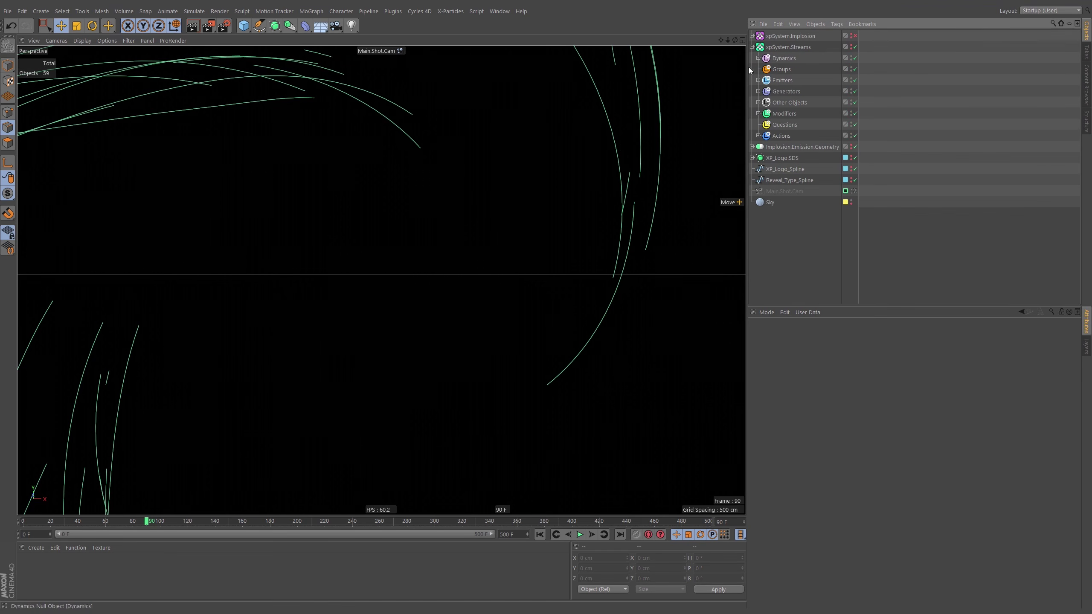
click(759, 91)
click(787, 102)
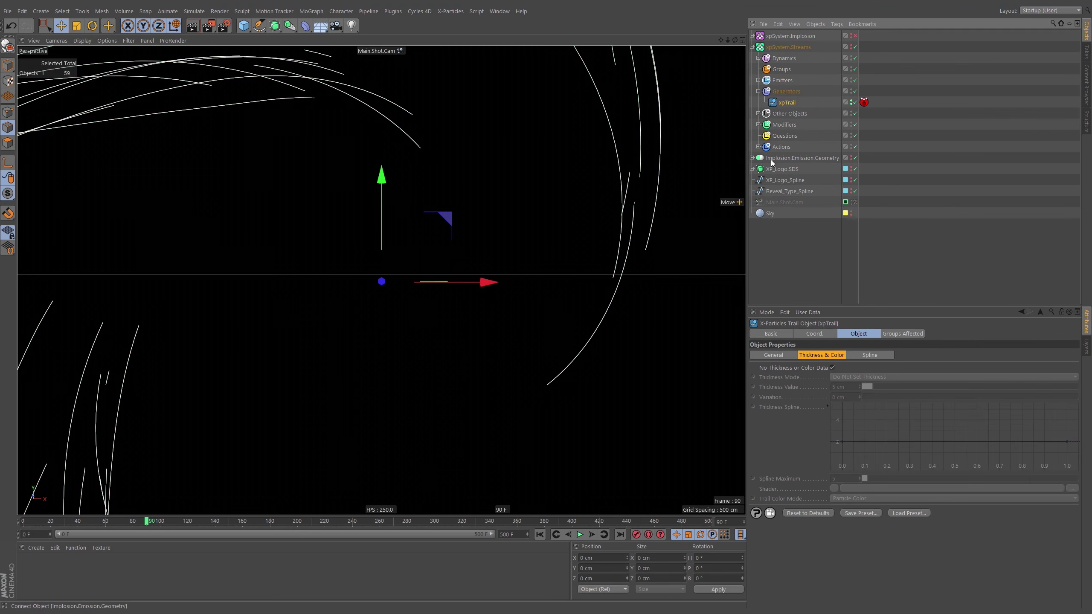
Switch to the Cycles 4D (User) layout and check the render devices available to the real-time preview
click(1038, 10)
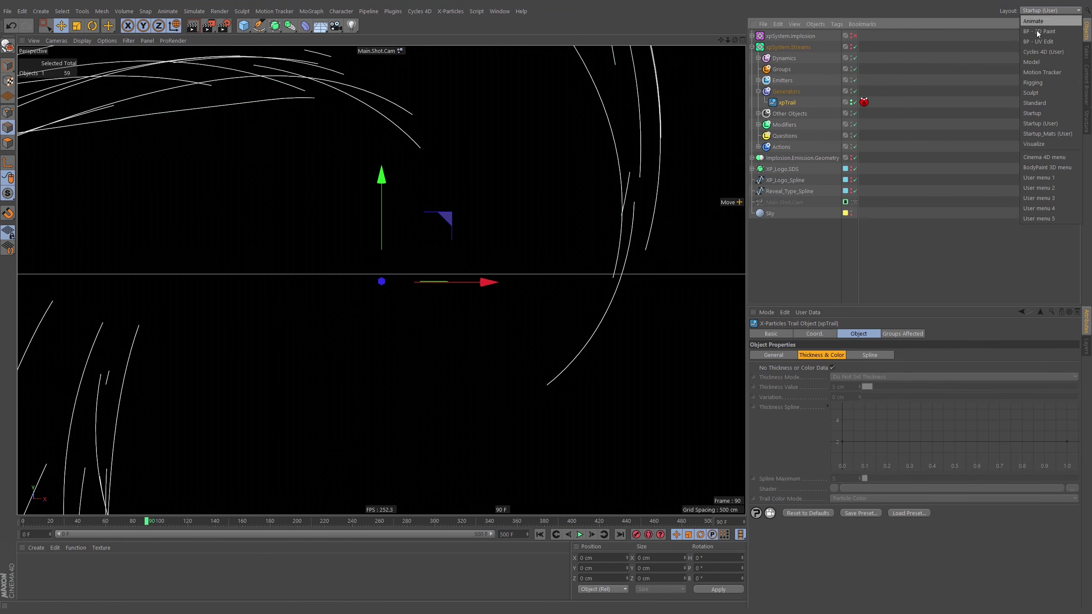
click(1038, 52)
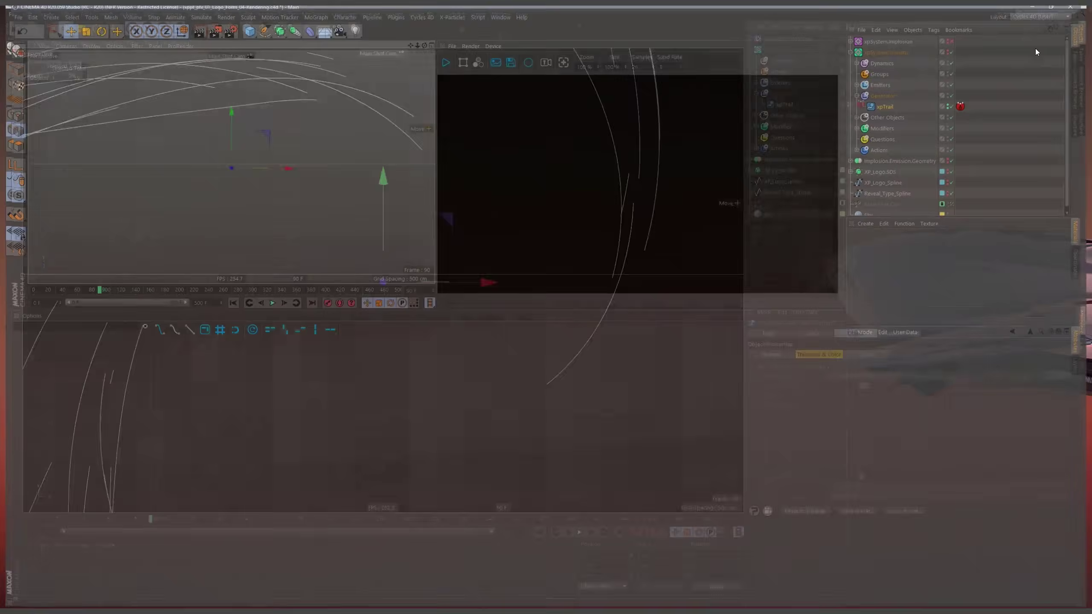
click(493, 42)
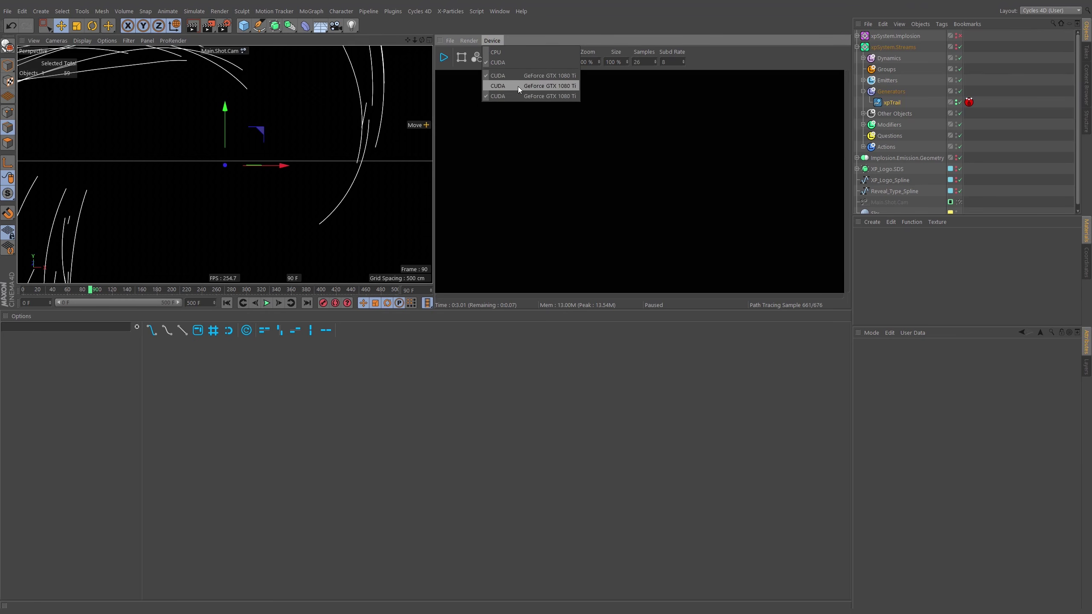
click(446, 145)
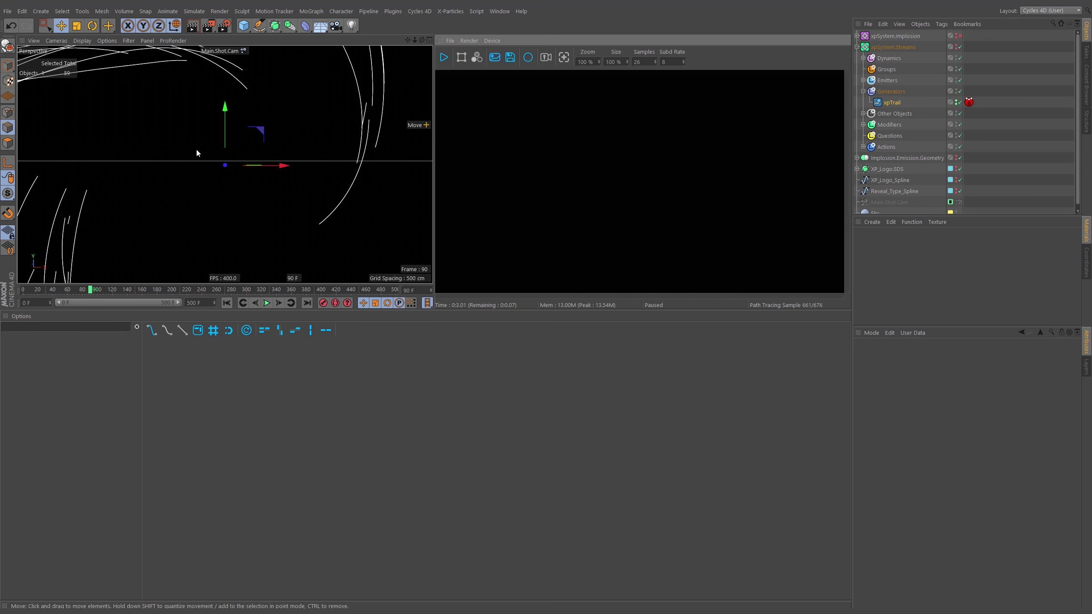
Create a Cycles 4D Object Material, assign it to xpTrail, and start the real-time preview render
click(873, 222)
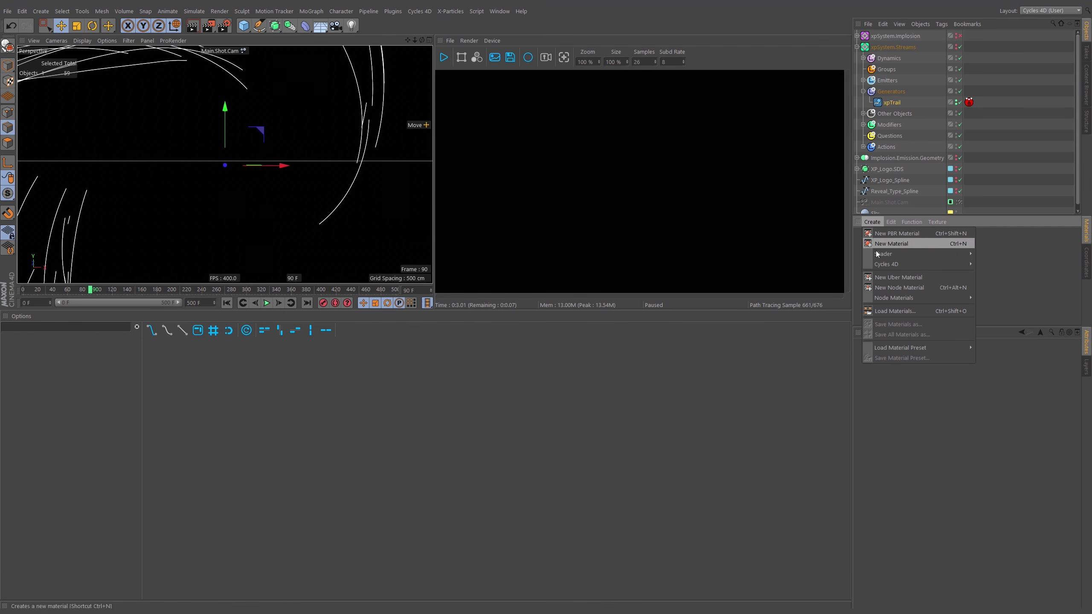
mouse_move(886, 264)
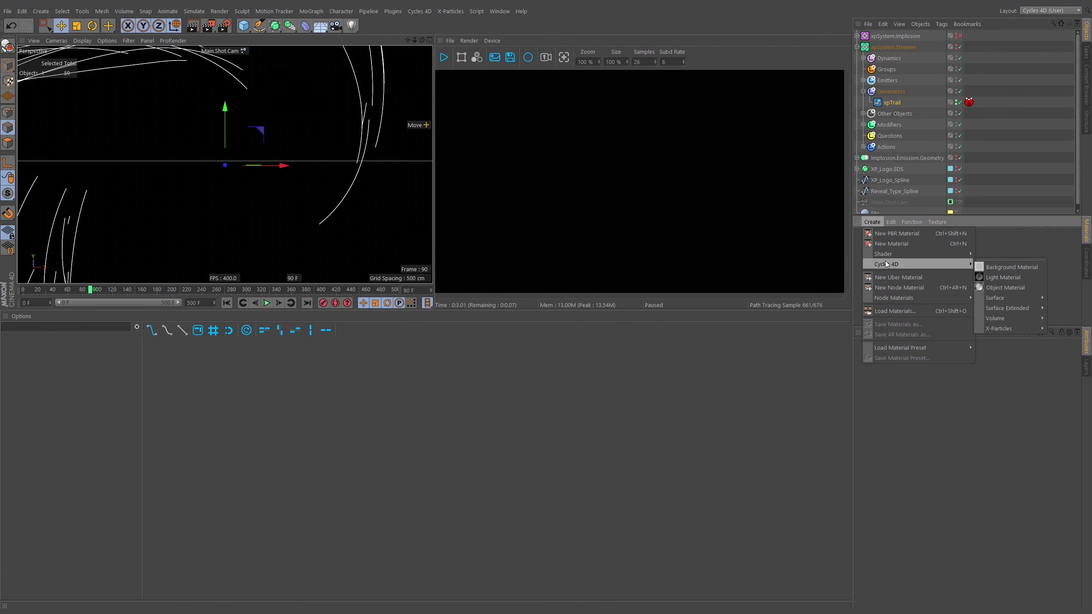
click(1007, 292)
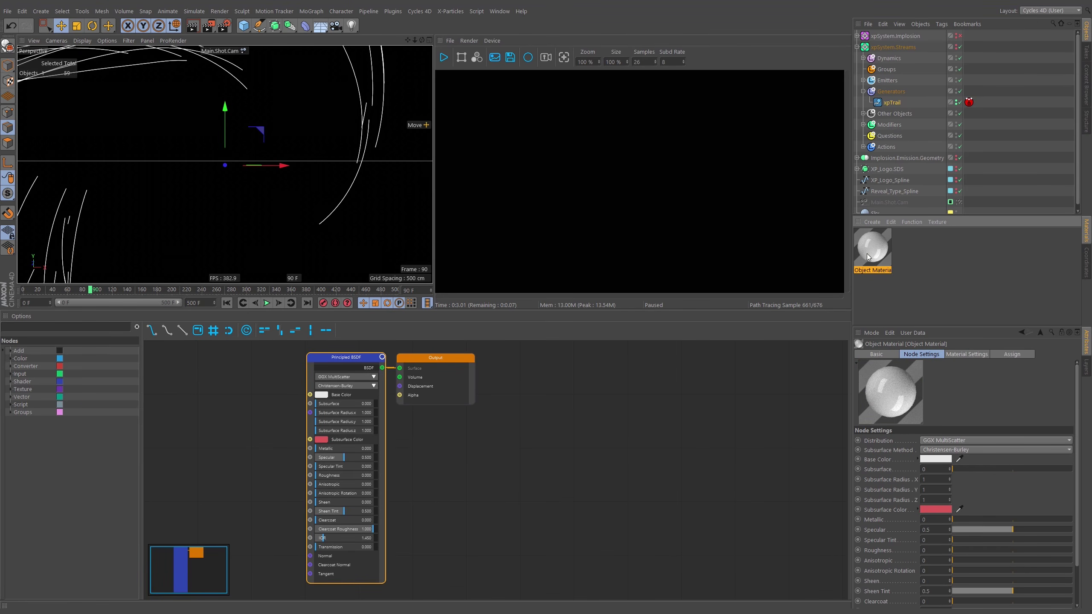
drag(869, 254, 950, 122)
drag(891, 103, 892, 103)
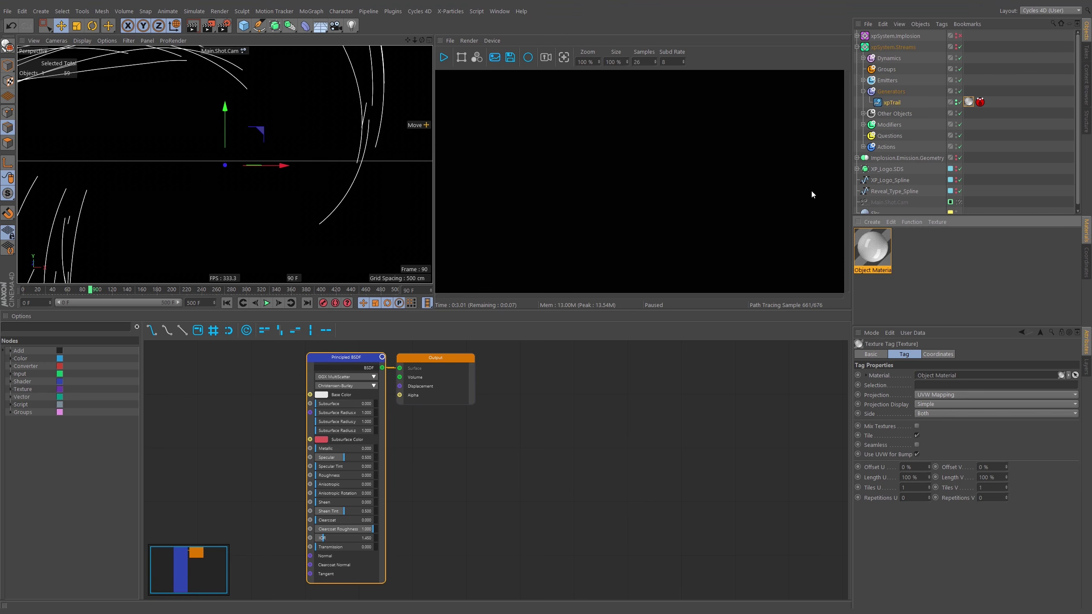
click(444, 57)
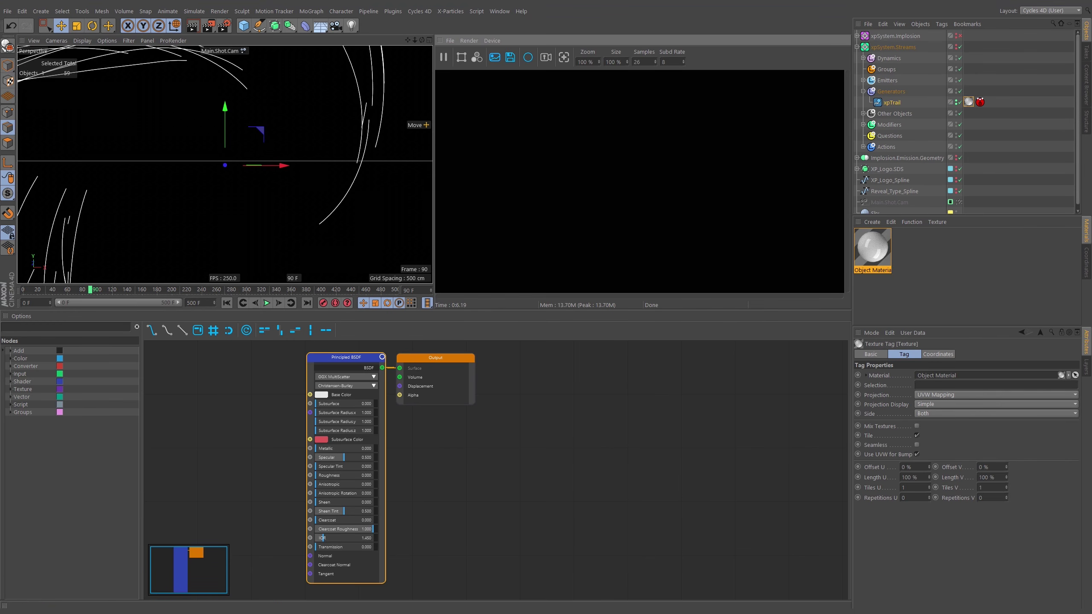
Add a Cycles 4D light and move it along the X axis to one side of the streams
click(858, 47)
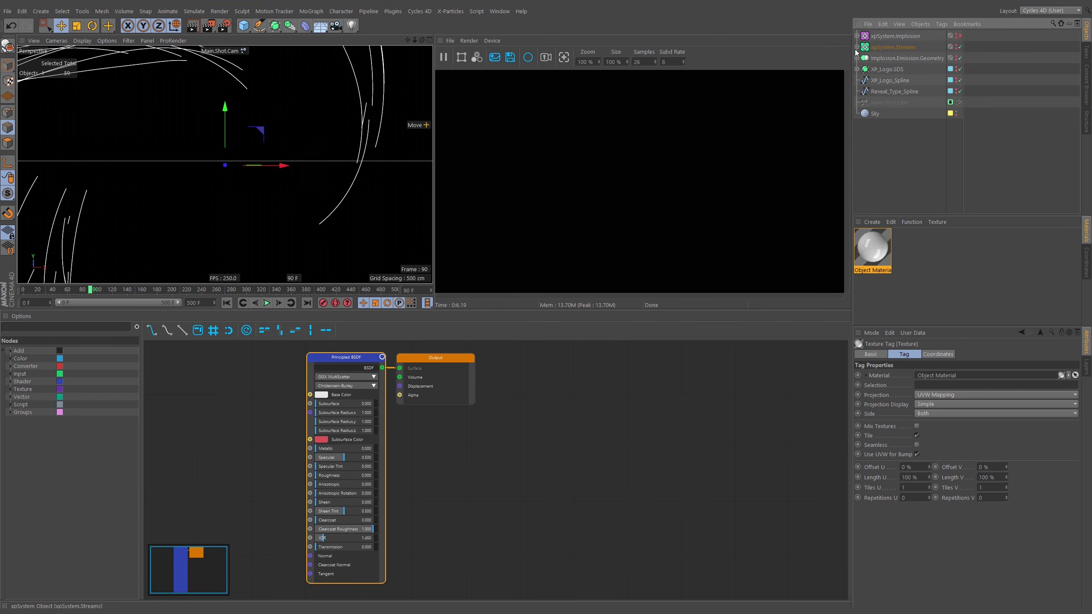
click(898, 149)
click(421, 11)
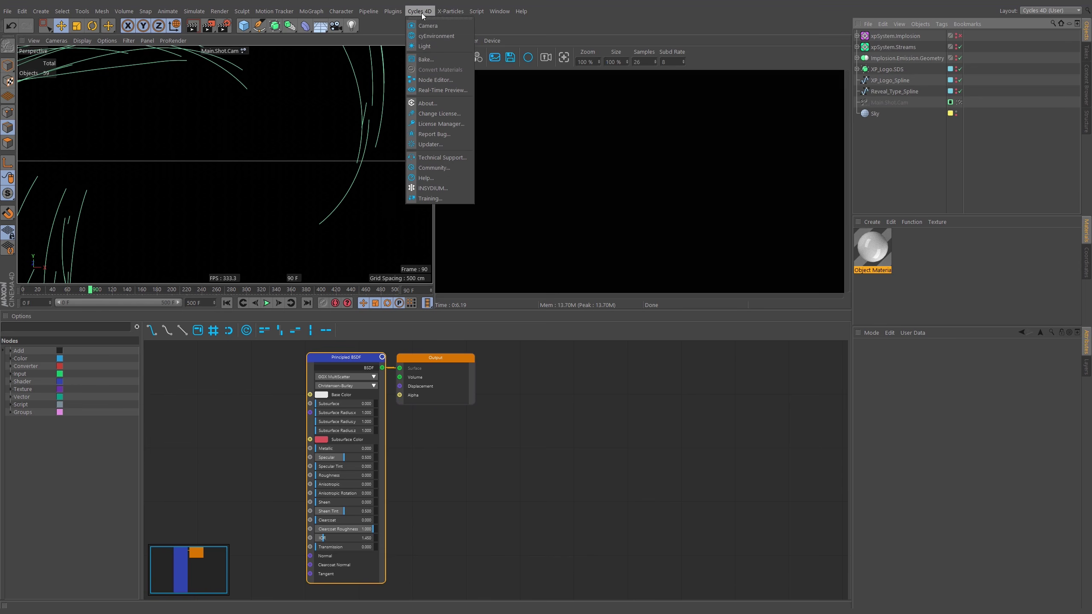
click(429, 46)
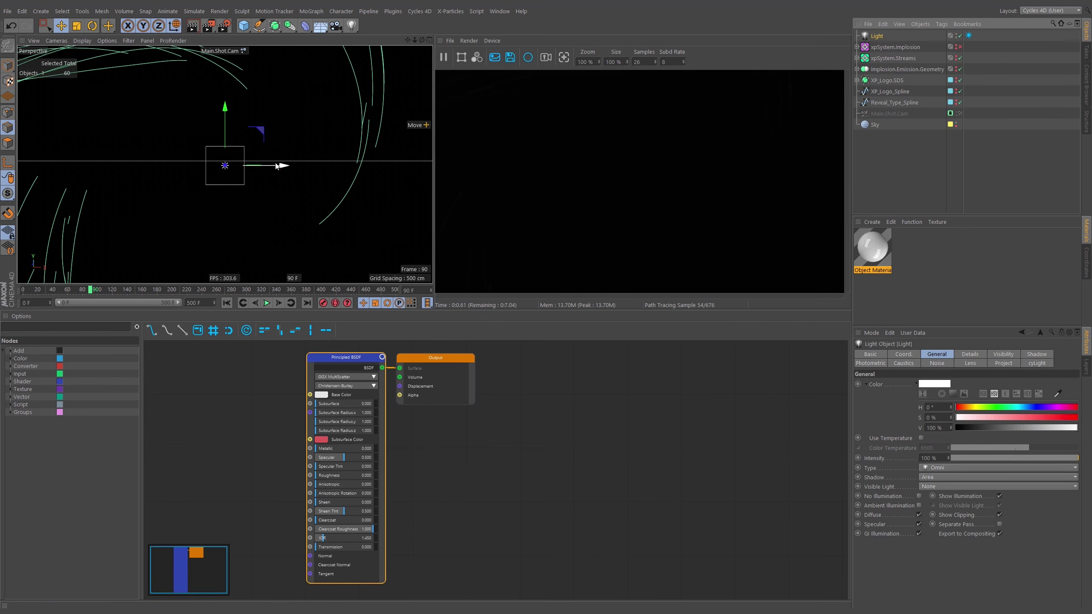
drag(270, 168, 422, 170)
Move to frame 231 and view the whole stream swirl from a distance through the Default Camera
drag(174, 291, 198, 291)
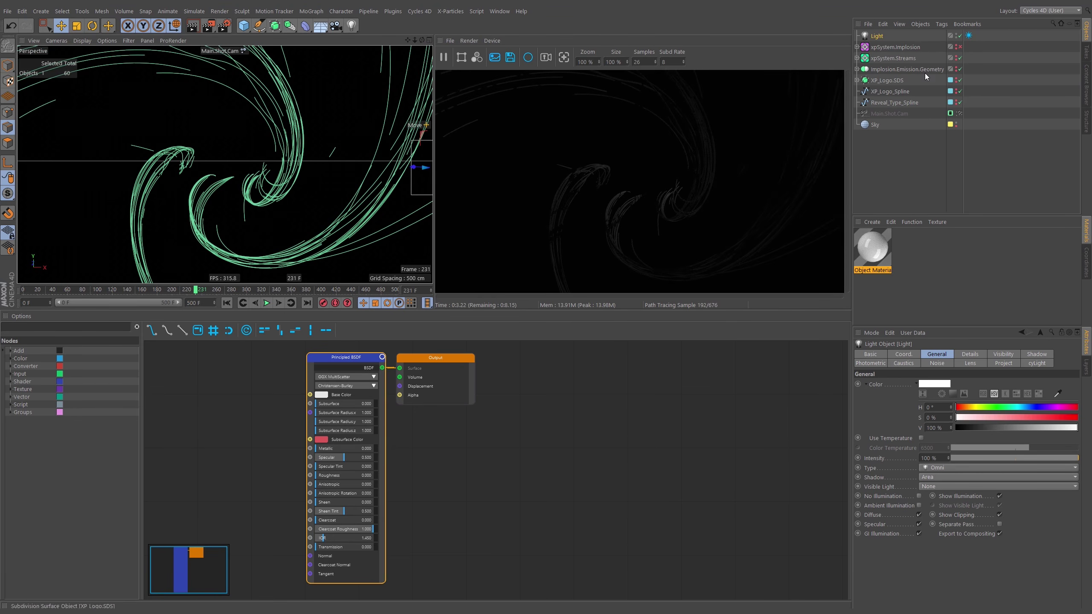
click(227, 50)
click(248, 61)
alt+right_drag(255, 147, 287, 134)
alt+drag(283, 140, 187, 171)
alt+right_drag(340, 146, 350, 157)
alt+drag(350, 157, 170, 112)
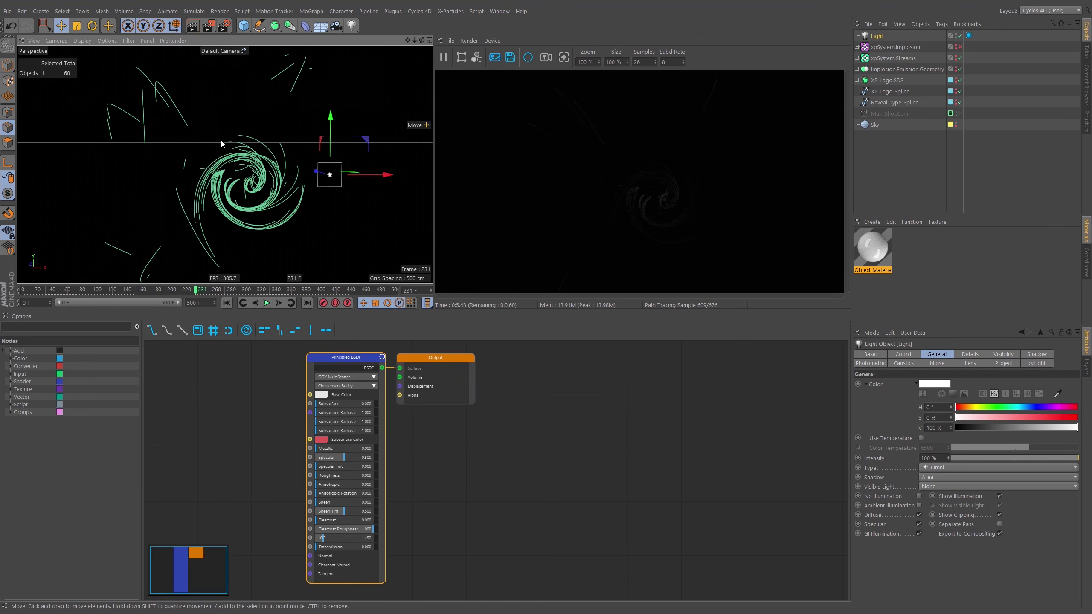
Try a copy of the light on the opposite side of the swirl, and delete both lights
click(873, 36)
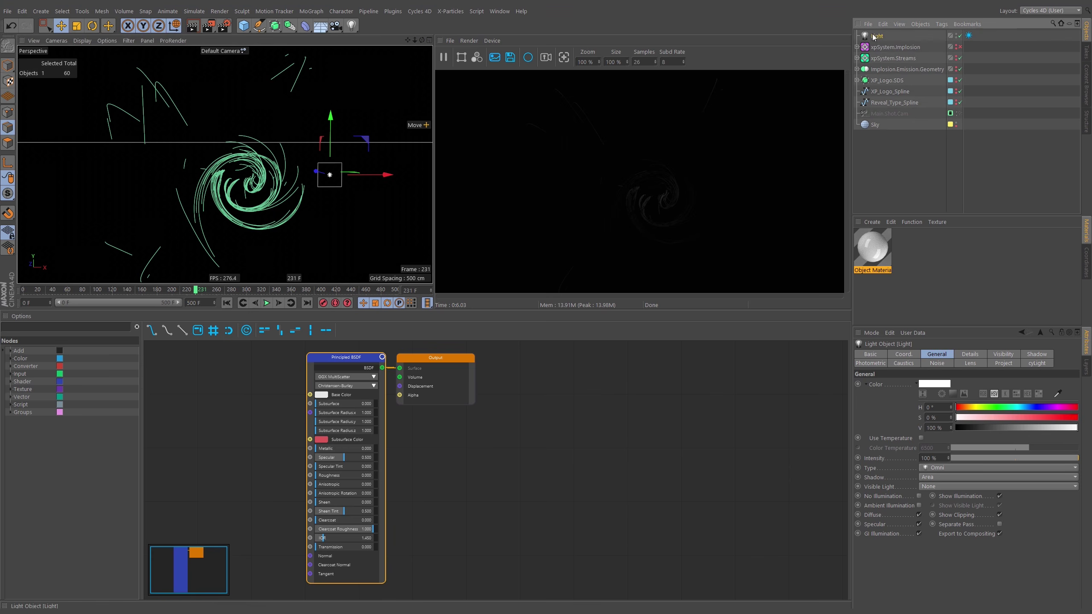
ctrl+drag(887, 40, 886, 44)
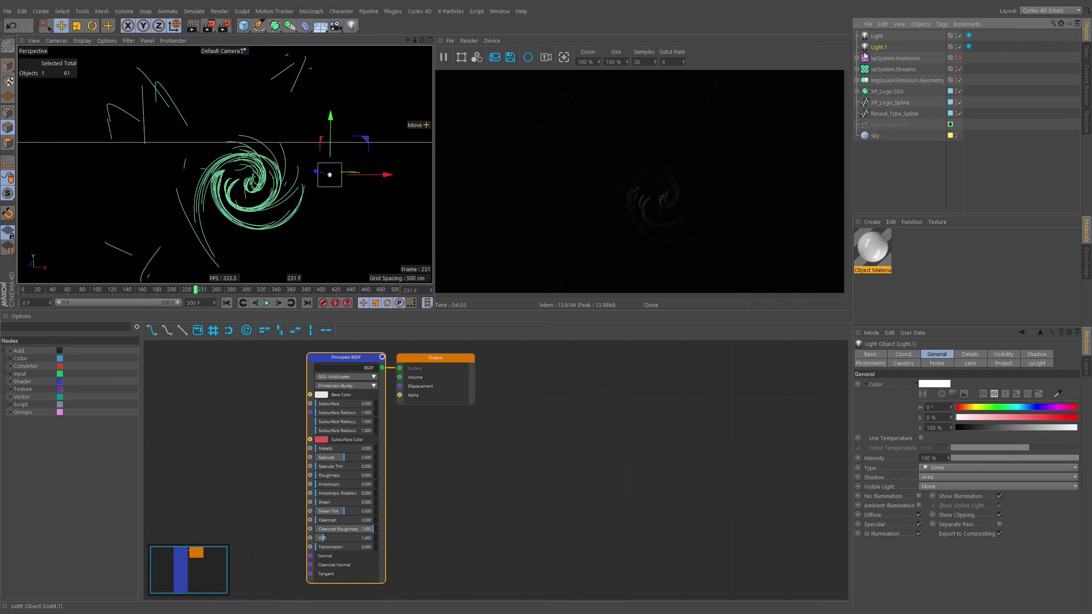
drag(332, 196, 127, 221)
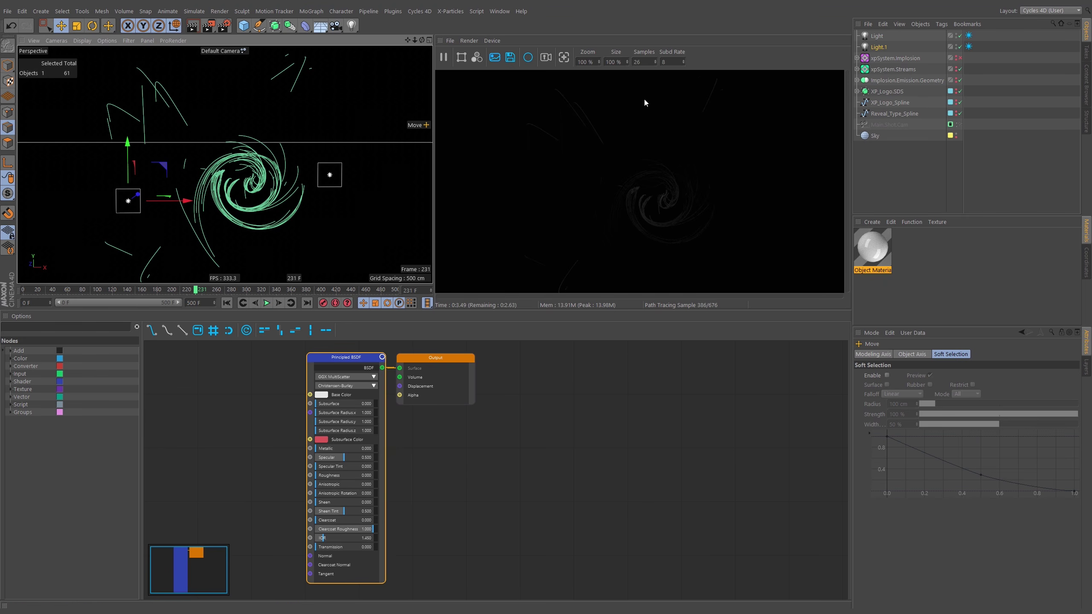
shift+click(881, 39)
key(Delete)
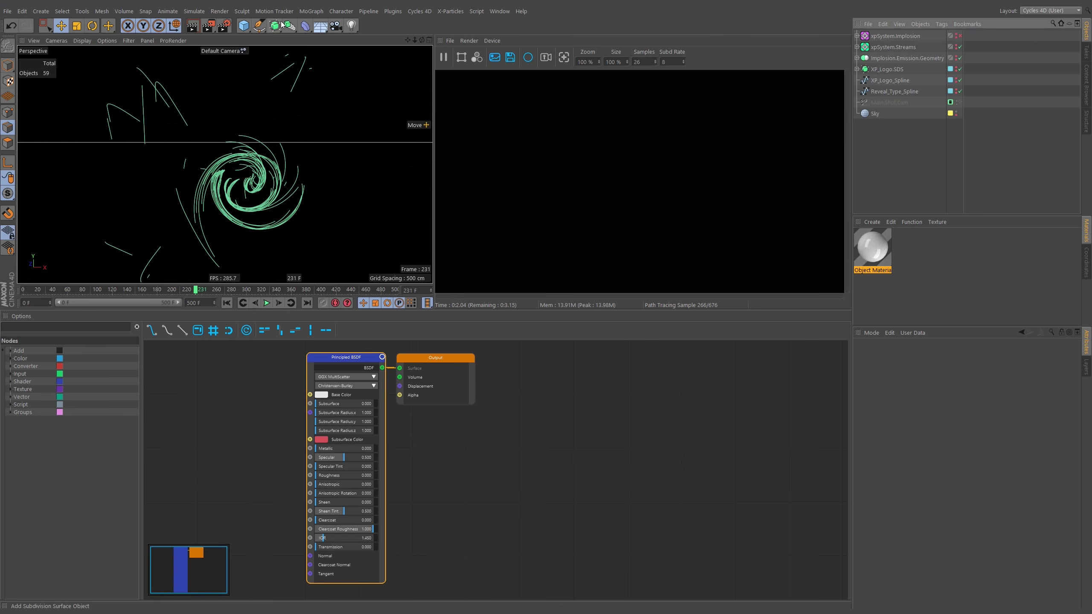
Add a Polygon primitive to the scene with a width and height of 400 cm
click(243, 26)
click(382, 56)
key(t)
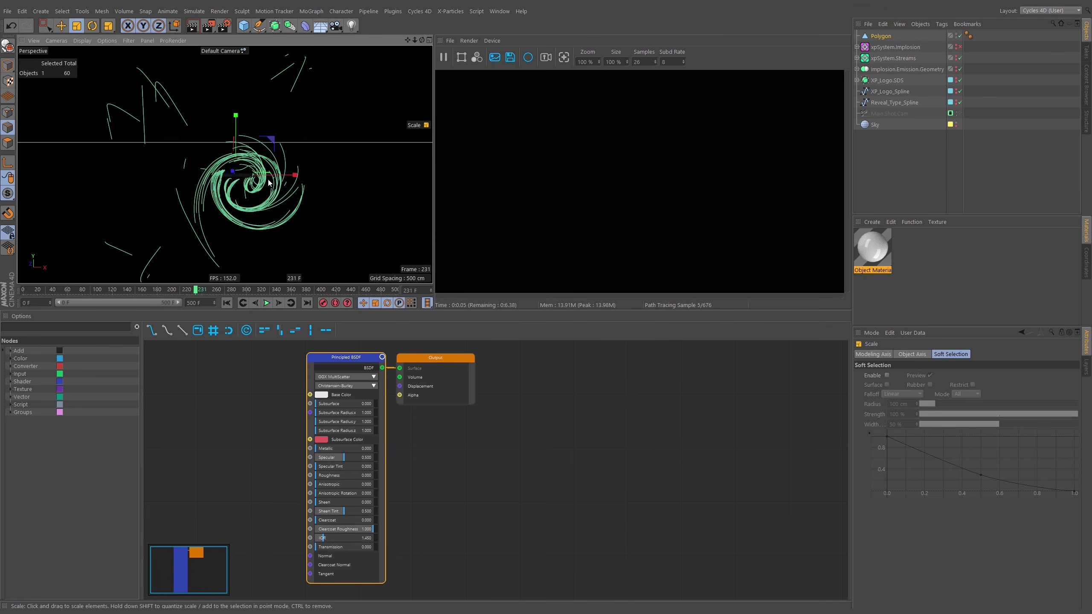
alt+drag(339, 163, 315, 143)
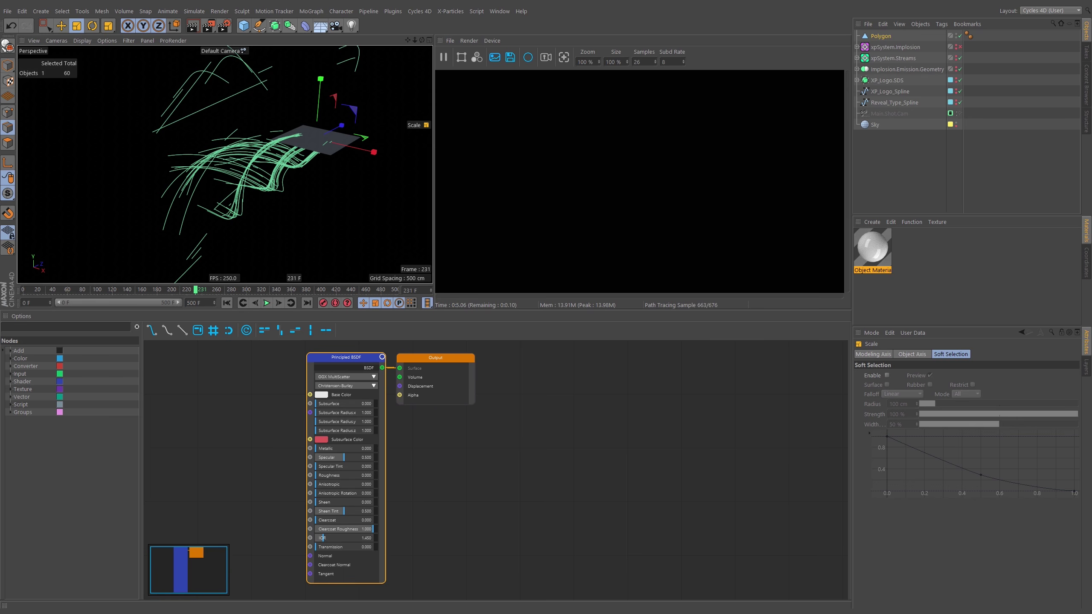
click(868, 37)
click(908, 376)
double_click(908, 386)
text(400)
key(Return)
Move the polygon below the particle streams and undo the extra copy made of it
key(e)
mouse_move(337, 128)
mouse_down()
mouse_move(295, 149)
mouse_move(316, 115)
mouse_move(347, 136)
mouse_up()
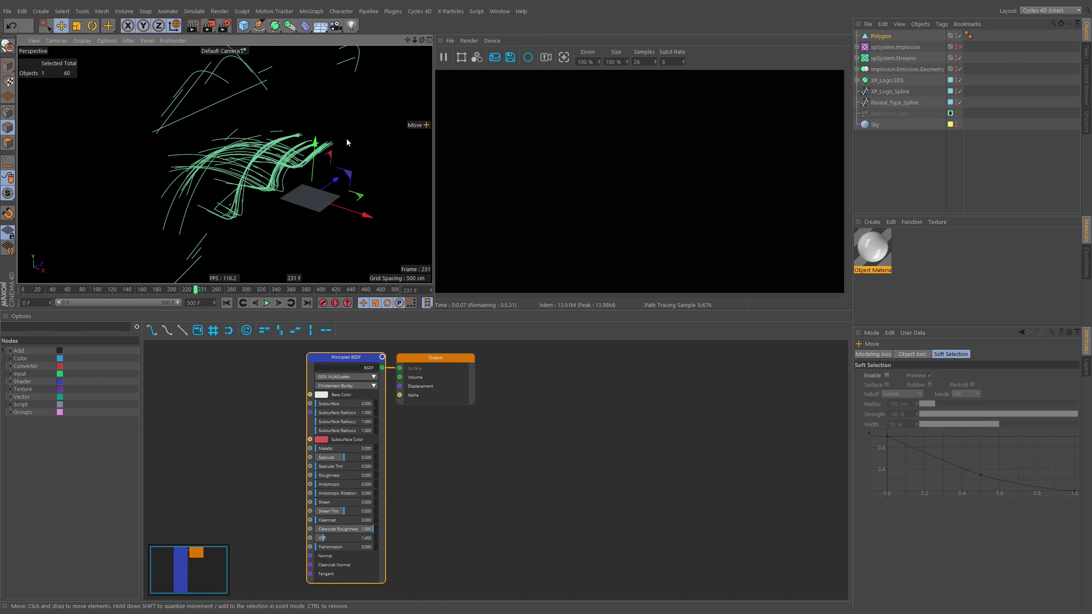
ctrl+drag(889, 38, 882, 44)
key(ctrl+z)
Rename the polygon as Reflection Plane
double_click(883, 36)
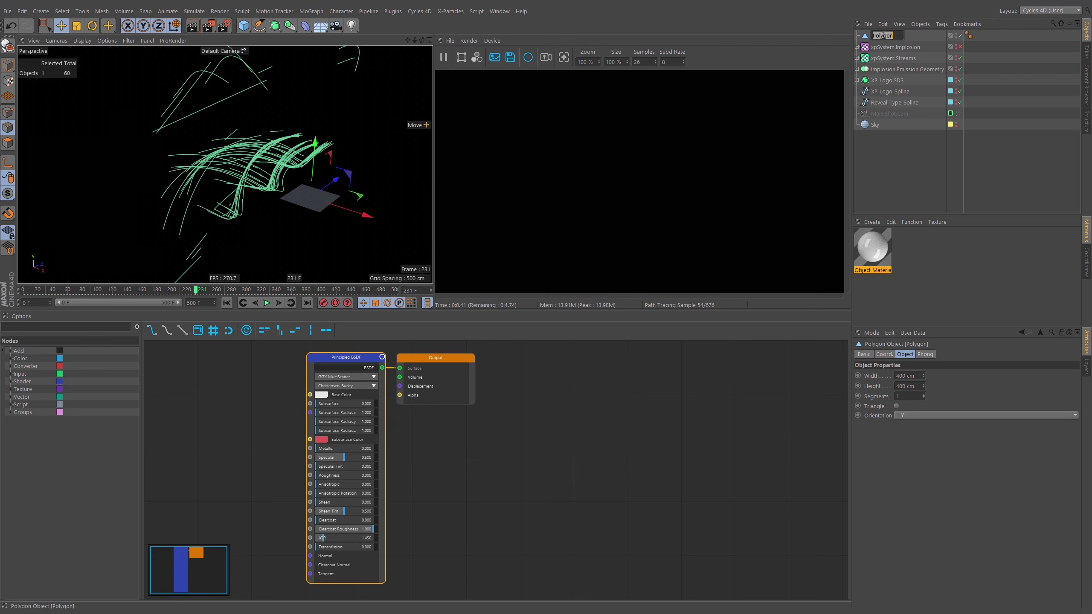
text(R)
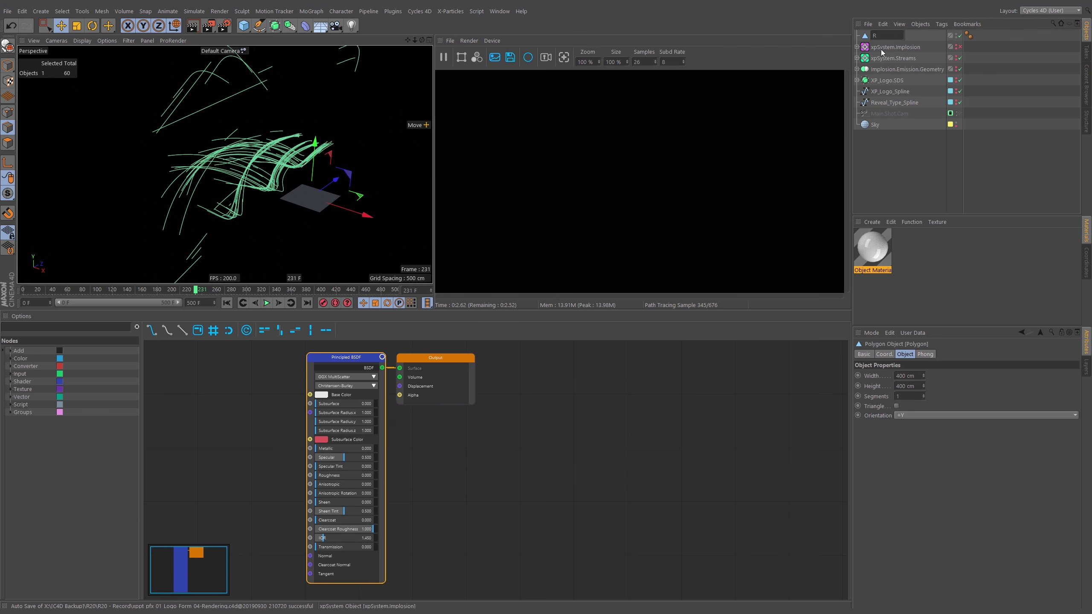
text(Eflection Plane)
key(Return)
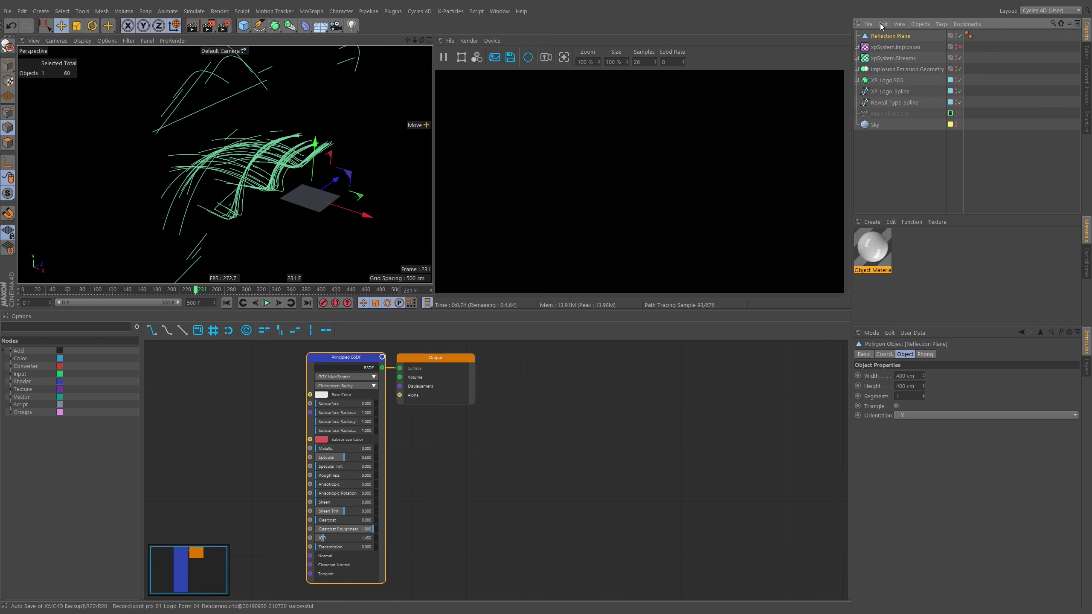
Create a Cycles 4D surface Emission material and apply it to the Reflection Plane
click(873, 222)
mouse_move(894, 265)
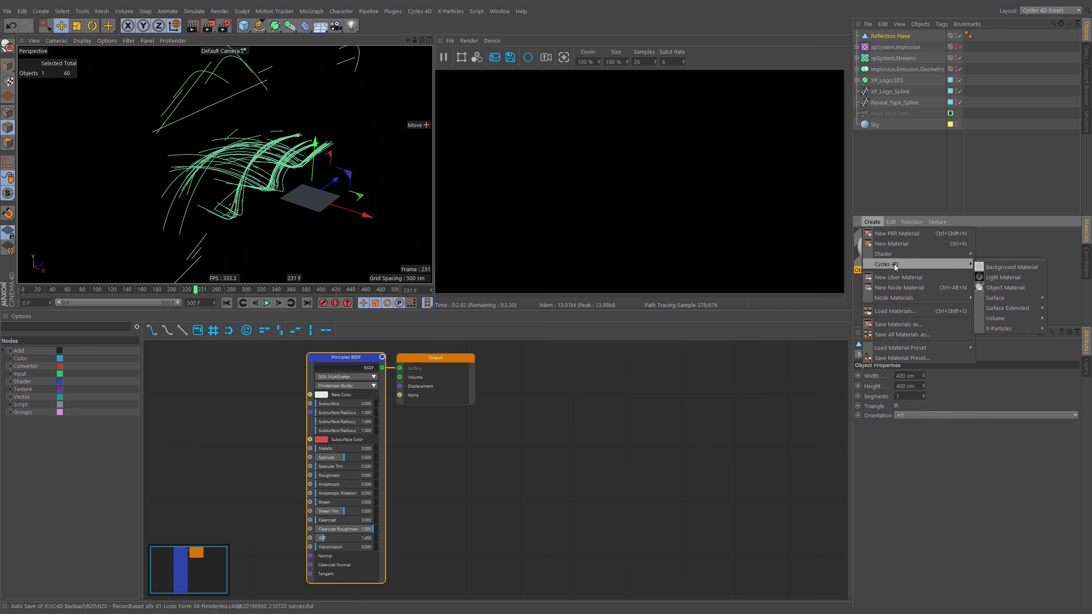
mouse_move(1004, 298)
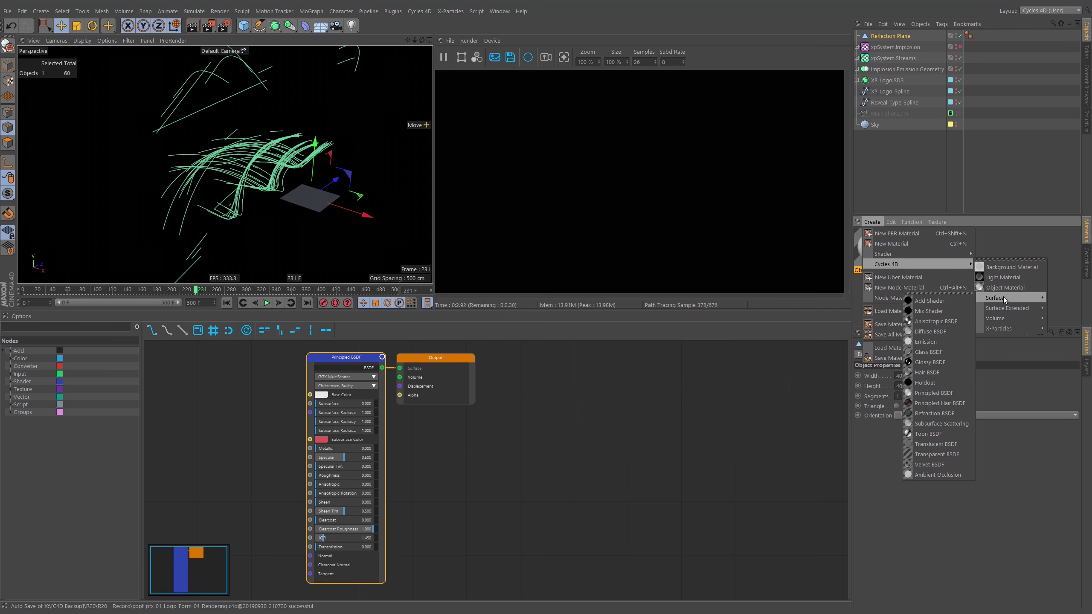
click(932, 343)
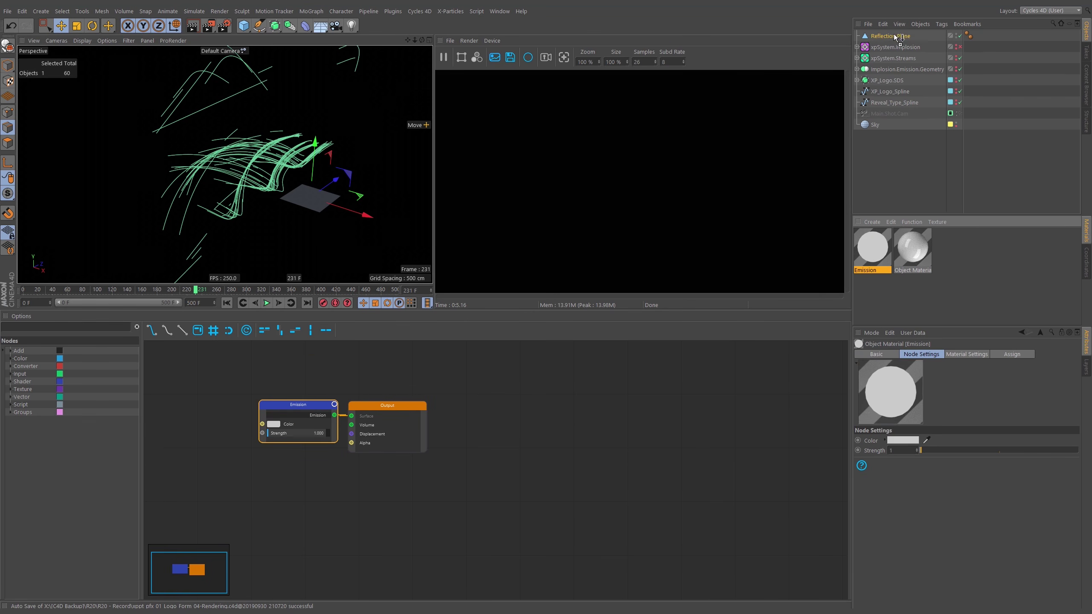
drag(896, 35, 896, 37)
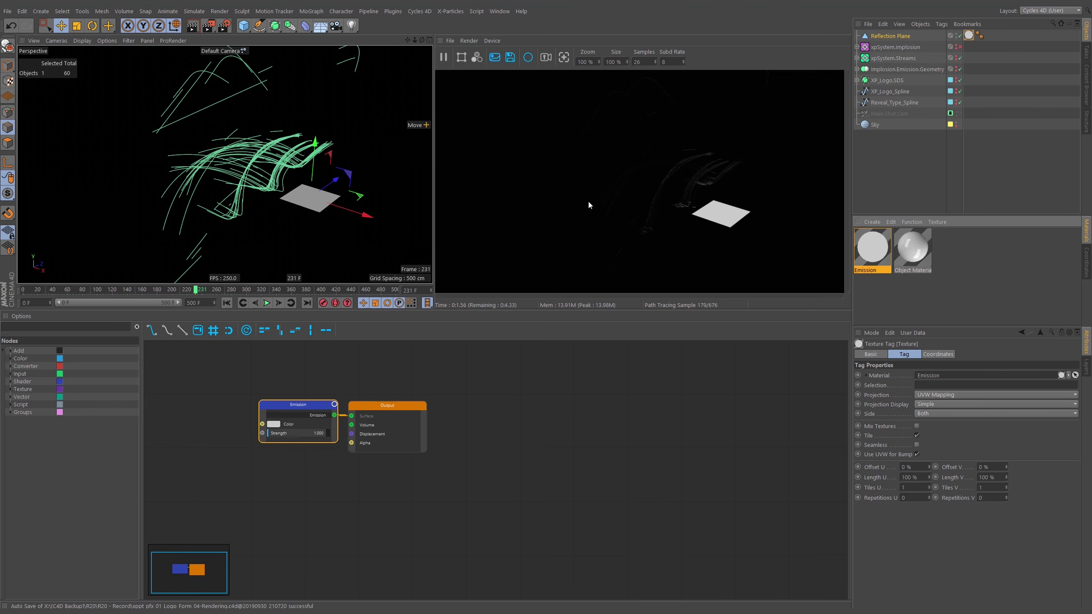
Duplicate the Reflection Plane together with its Emission material
alt+right_drag(294, 158, 414, 166)
alt+drag(363, 234, 403, 125)
alt+drag(415, 124, 347, 210)
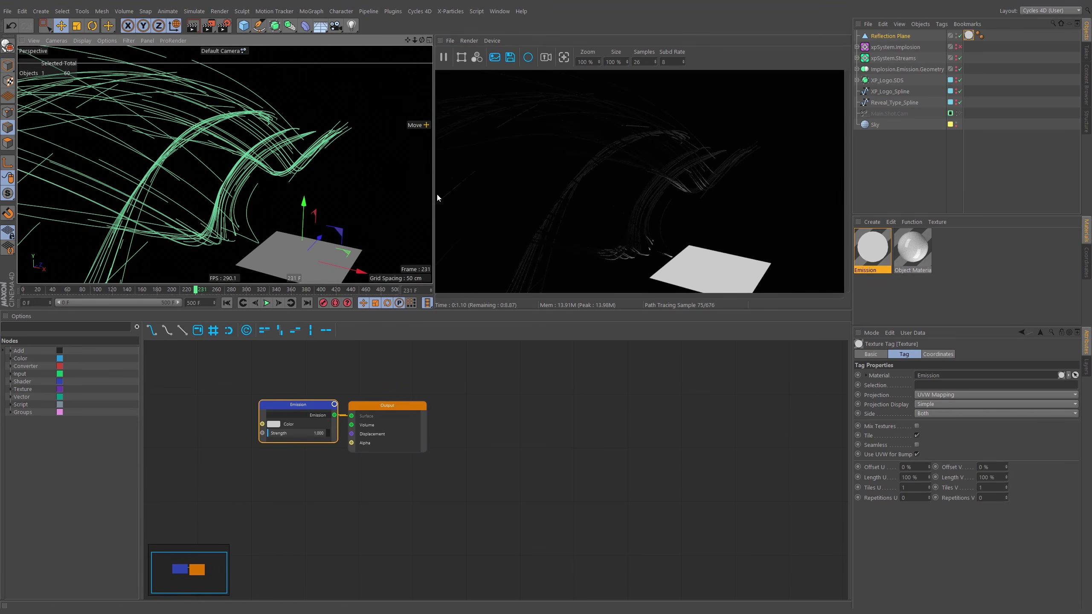
ctrl+drag(889, 37, 897, 42)
key(r)
drag(310, 241, 299, 294)
key(ctrl+z)
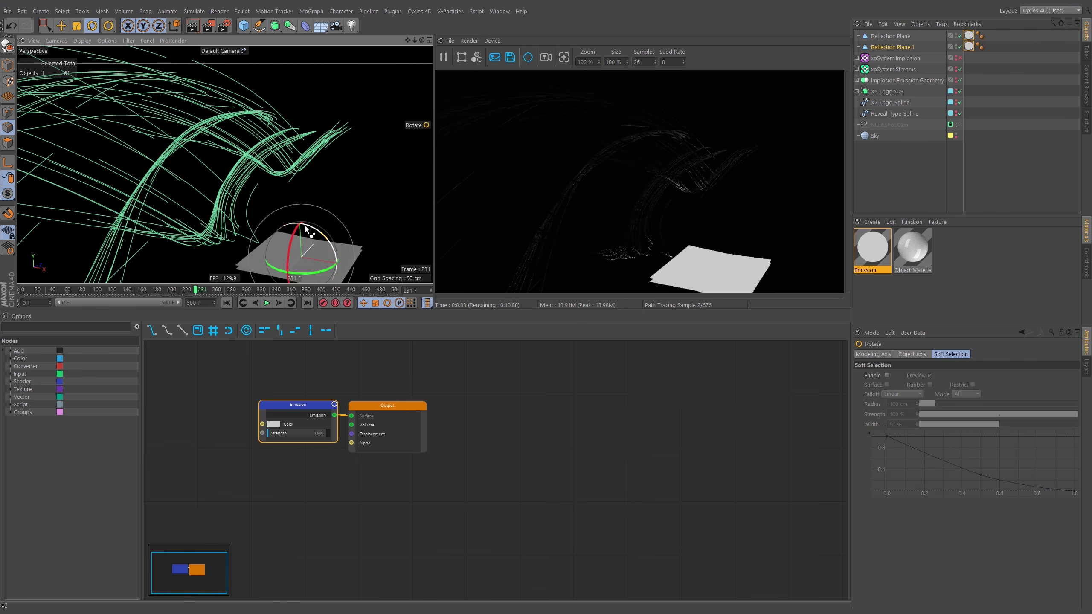
Move the duplicated reflection plane straight up until it sits above the particle streams
key(e)
drag(303, 242, 314, 65)
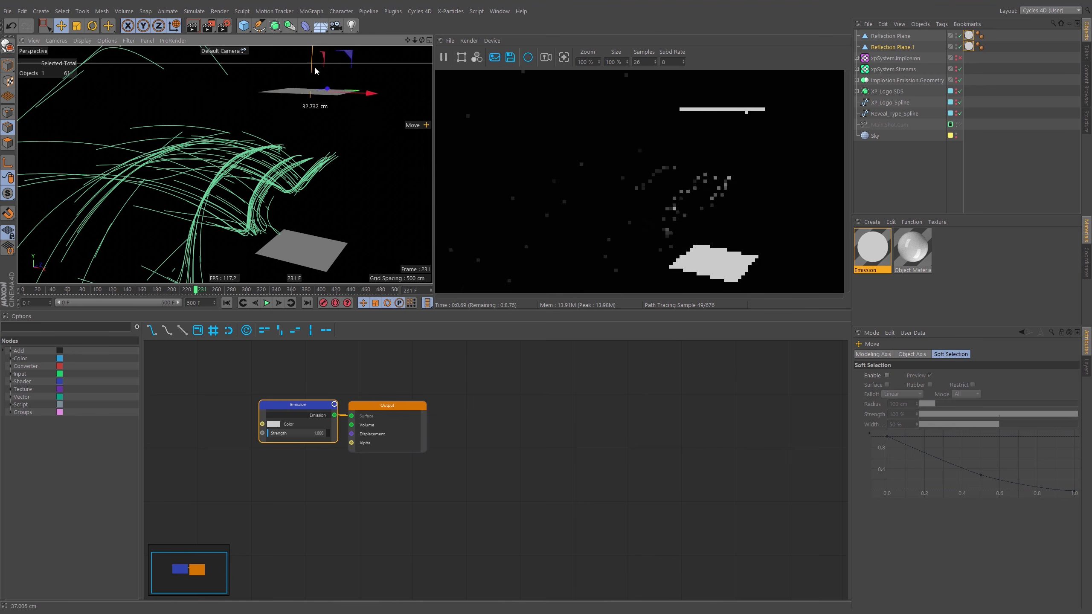
click(984, 80)
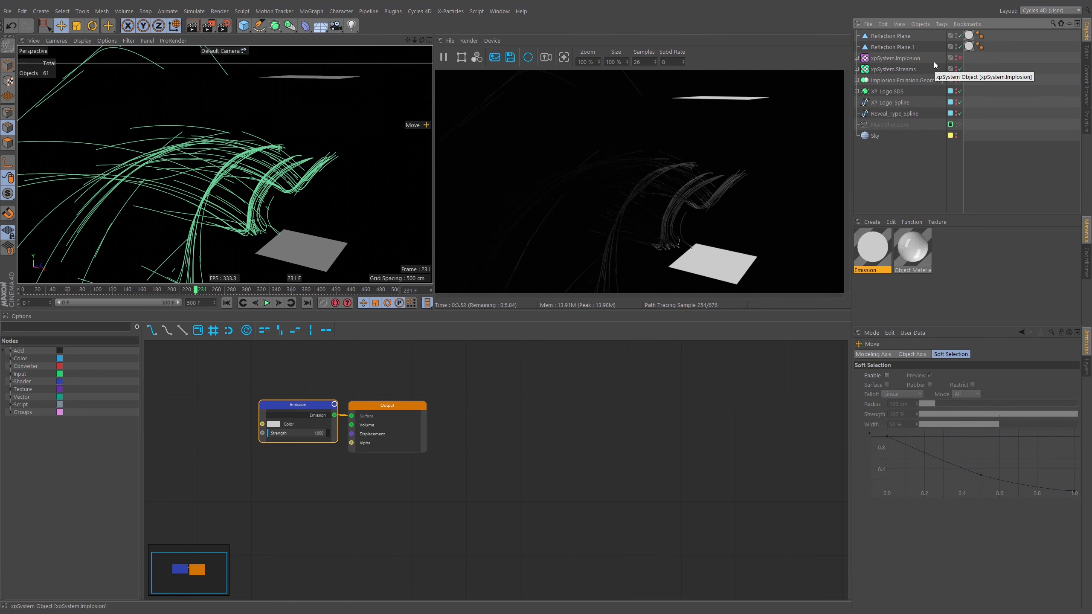
Group both reflection planes under a null named Rotating Lights
key(alt+n)
click(879, 48)
shift+click(878, 57)
drag(876, 51, 879, 36)
text(rotating)
key(BackSpace)
text(n)
key(BackSpace)
text(g)
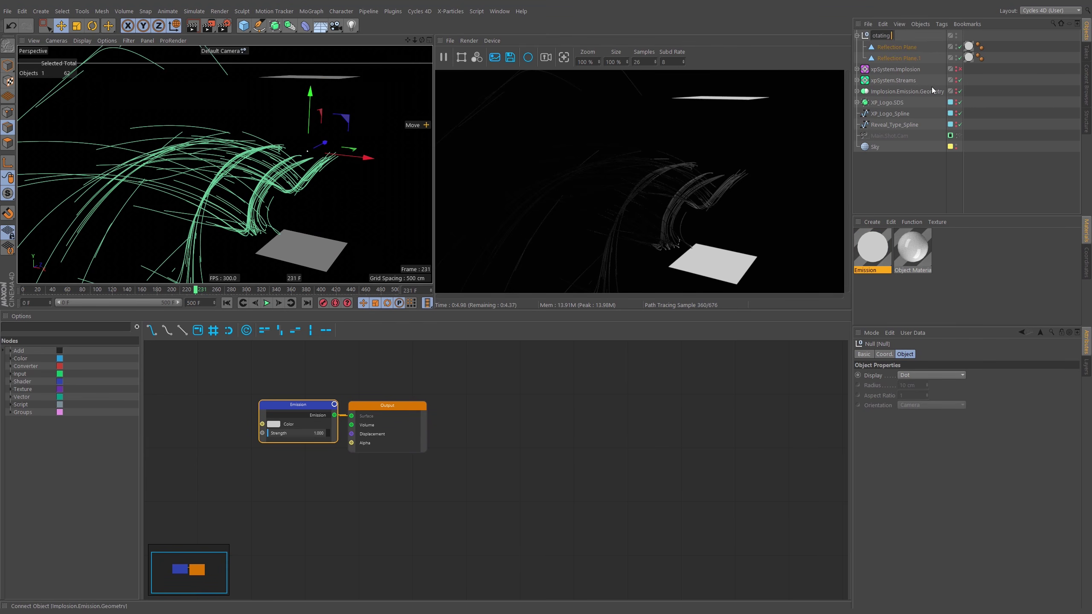
text( Lights)
key(Return)
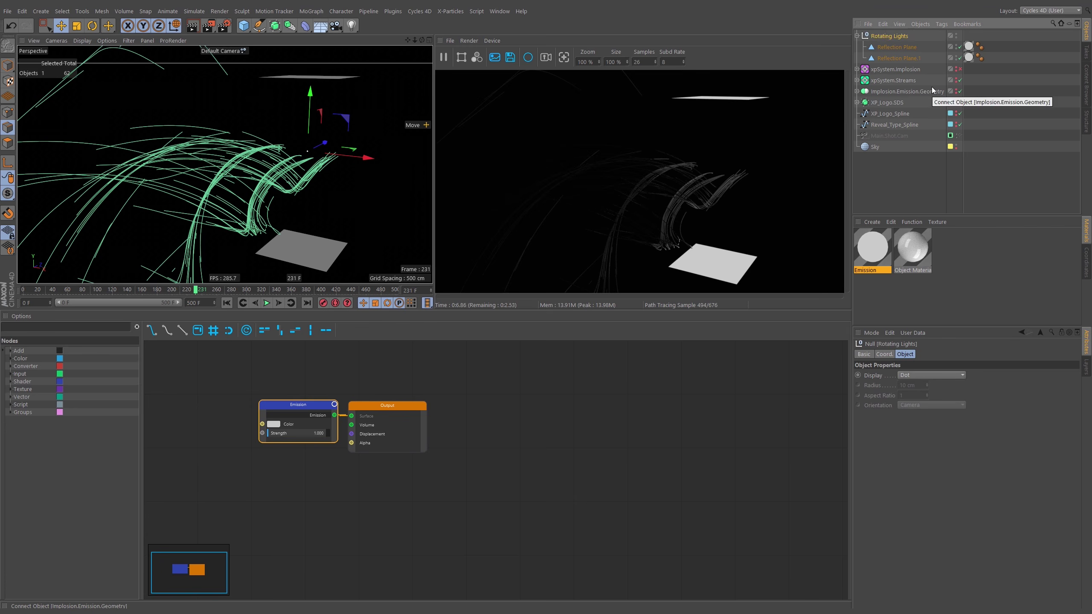
Rename the upper plane as Reflection Plane.02 and the lower one as Reflection Plane.01
double_click(913, 57)
key(Right)
key(BackSpace)
text(02)
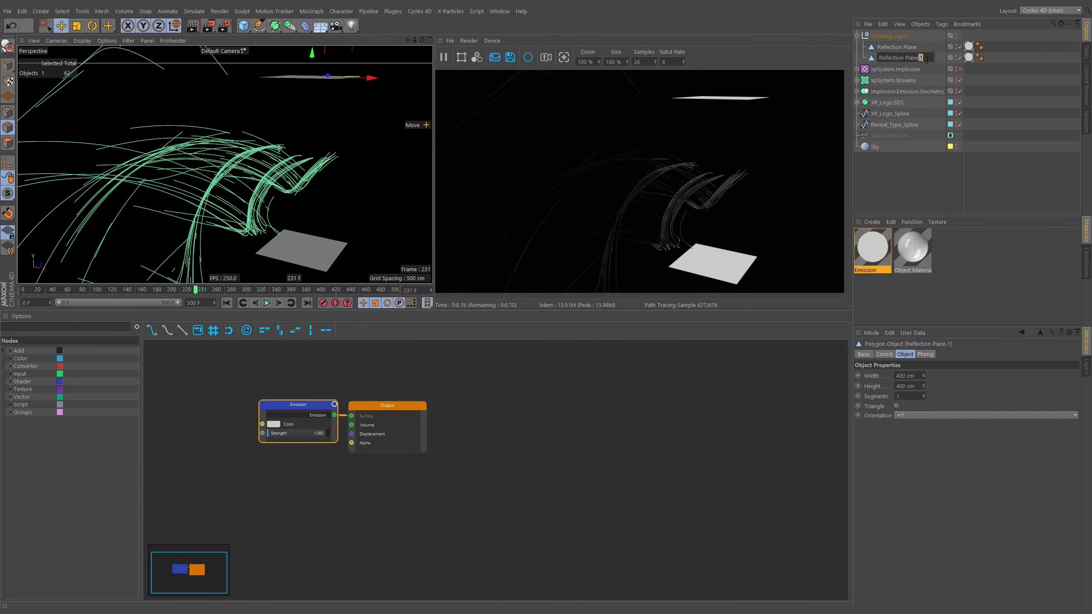
key(Return)
double_click(918, 47)
key(Right)
text(.01)
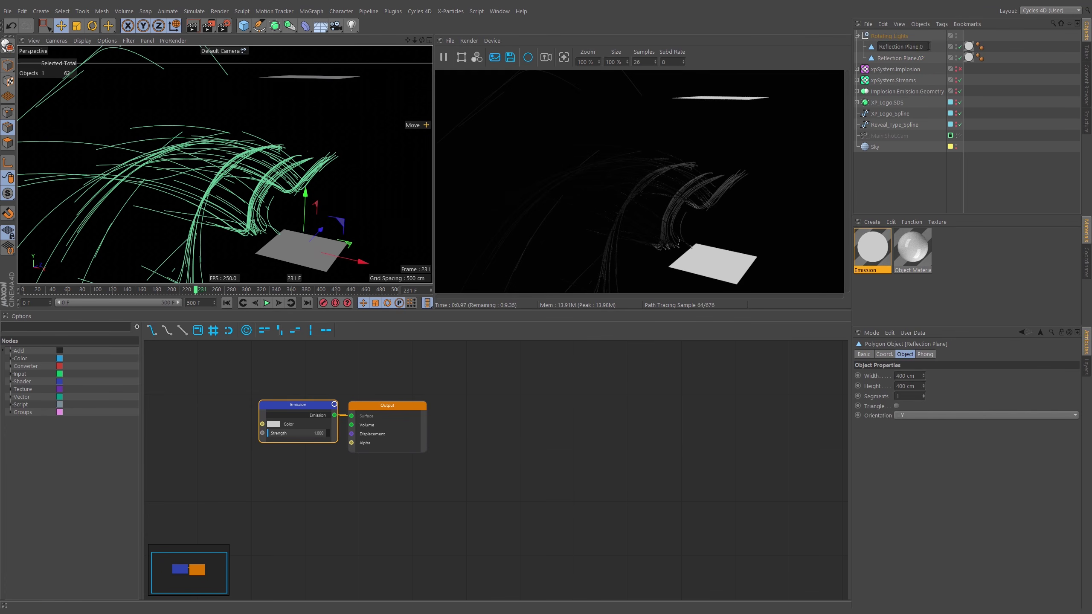
key(Return)
click(907, 58)
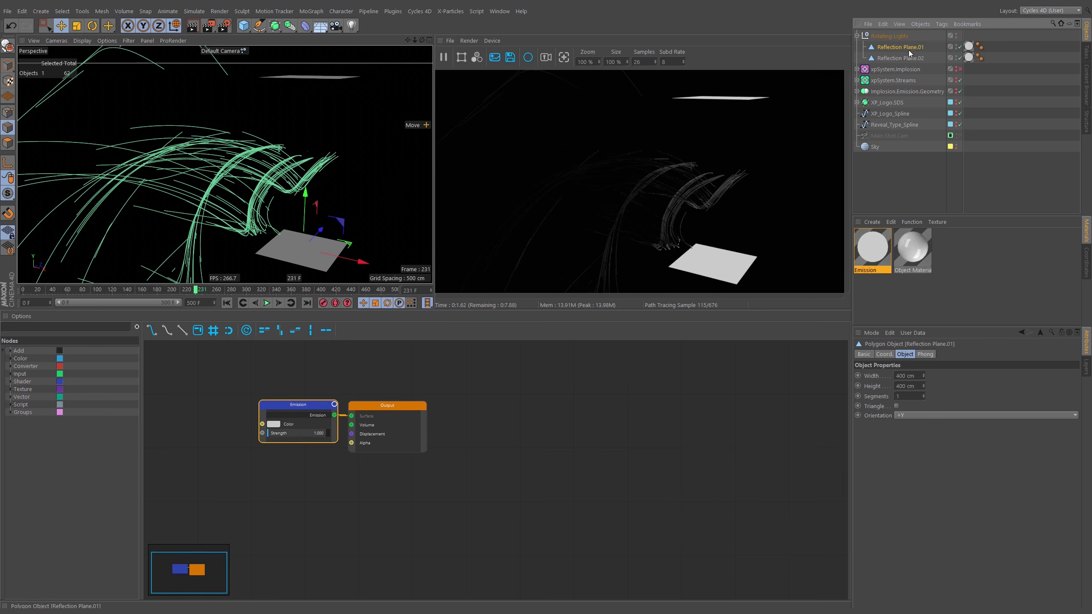
Try rotating the Rotating Lights null so the planes turn around the streams, and undo the rotation
click(886, 35)
key(r)
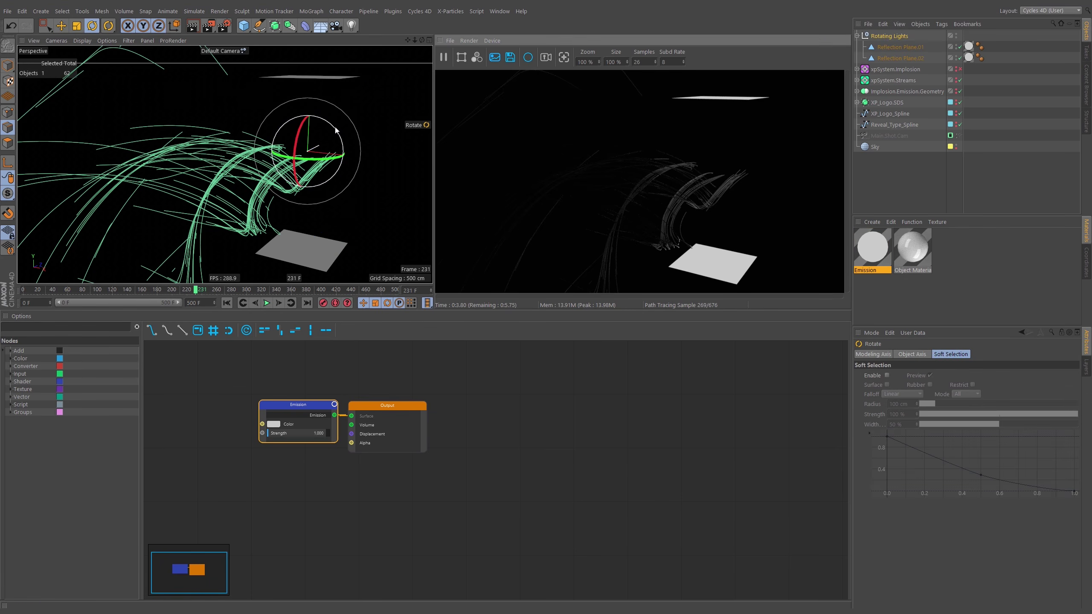
mouse_move(338, 131)
mouse_down()
mouse_move(341, 163)
mouse_move(339, 131)
mouse_up()
key(ctrl+z)
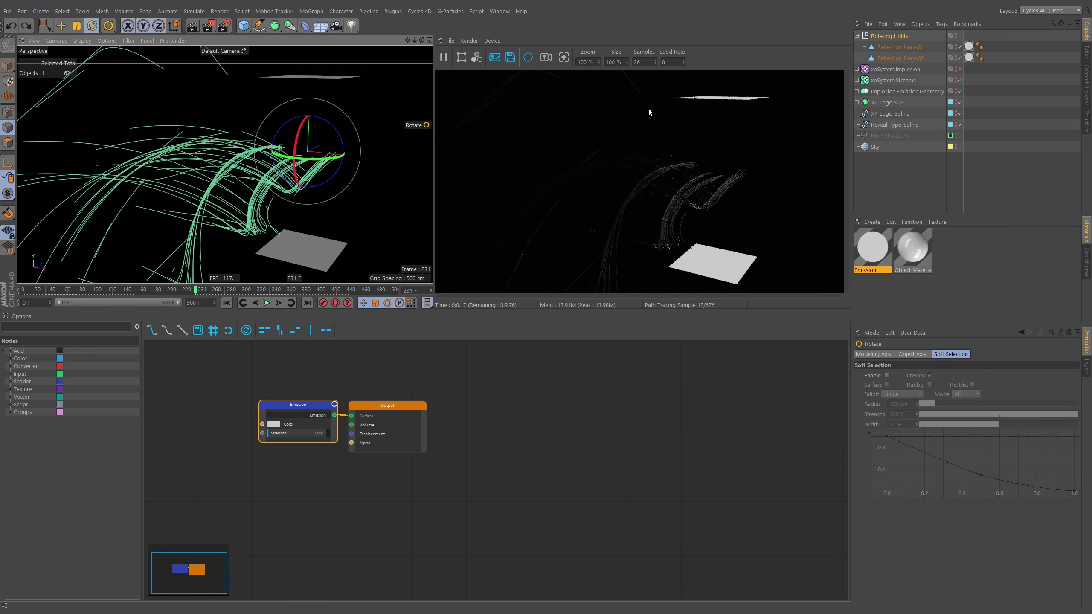
click(889, 36)
click(884, 355)
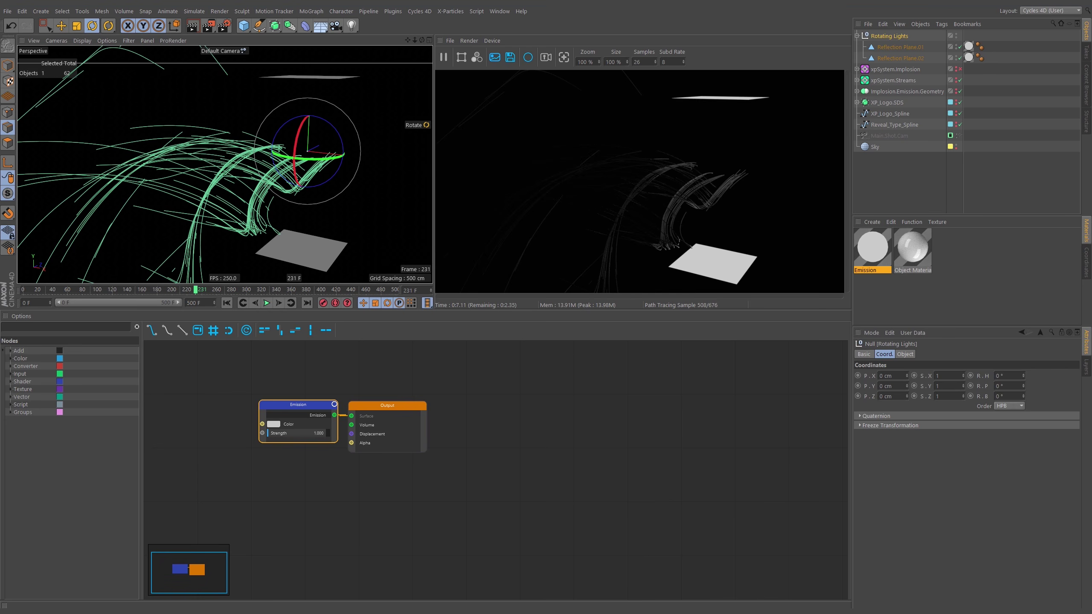
alt+drag(269, 161, 268, 189)
drag(264, 151, 225, 152)
key(ctrl+z)
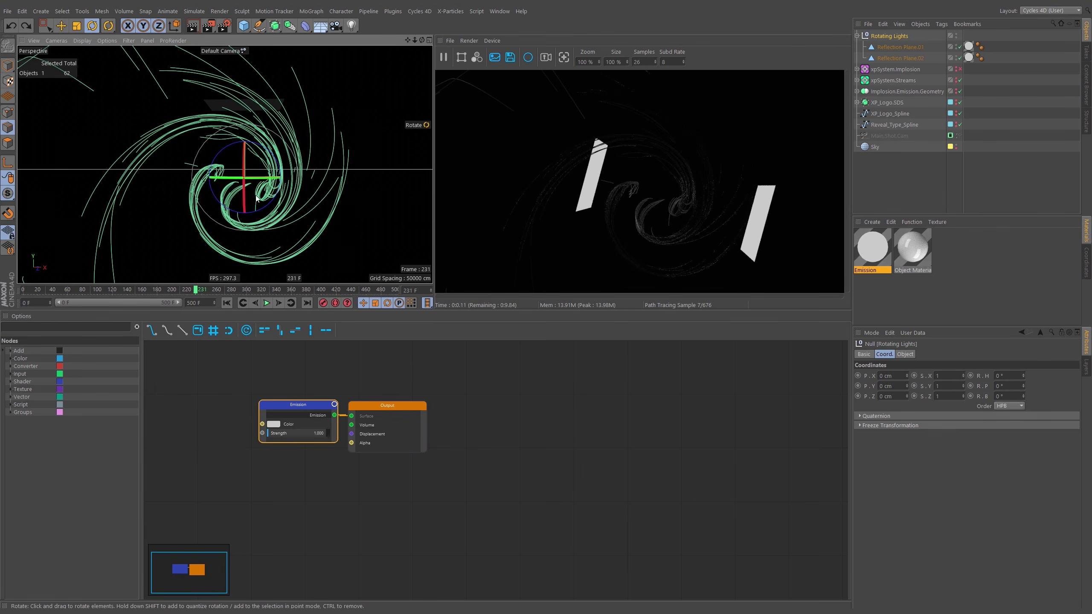
alt+drag(297, 166, 421, 194)
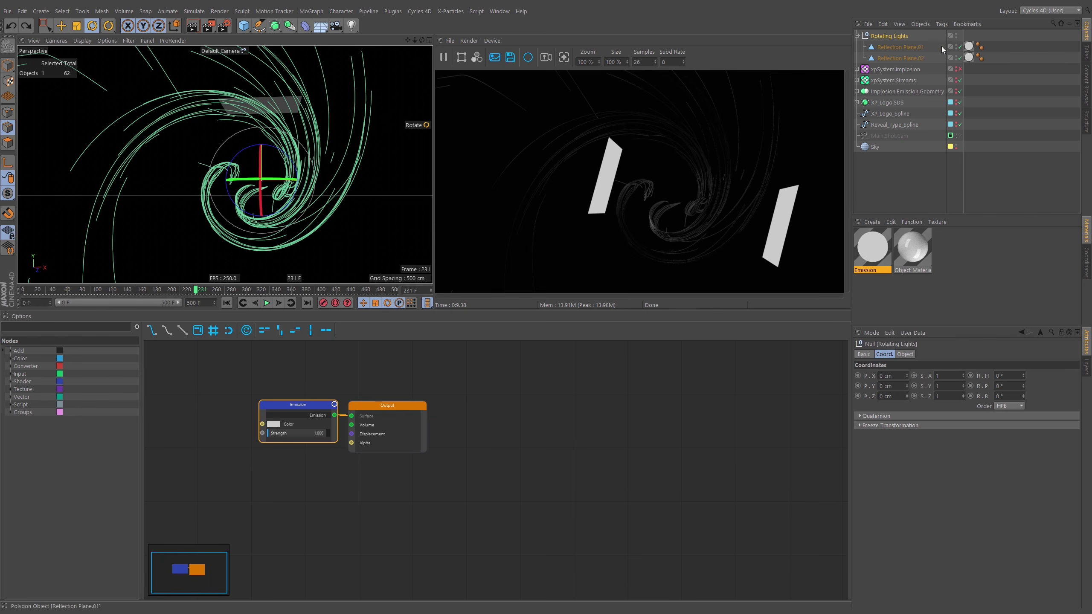
Space out the Emission material's nodes and raise its emission strength to 14.28
click(968, 47)
click(866, 253)
middle_drag(450, 397, 753, 384)
drag(608, 397, 547, 390)
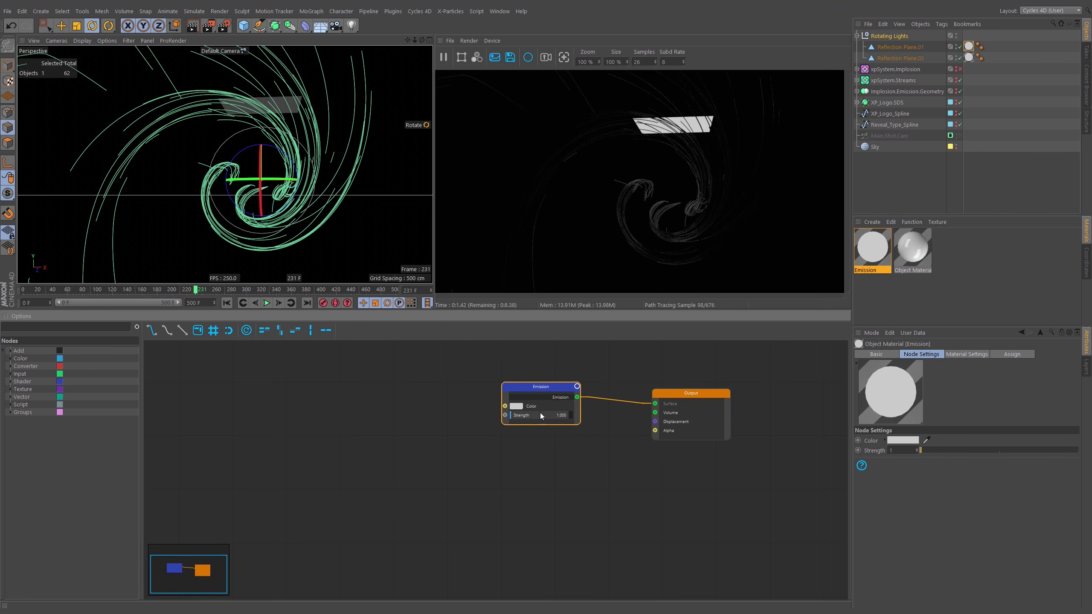
click(519, 415)
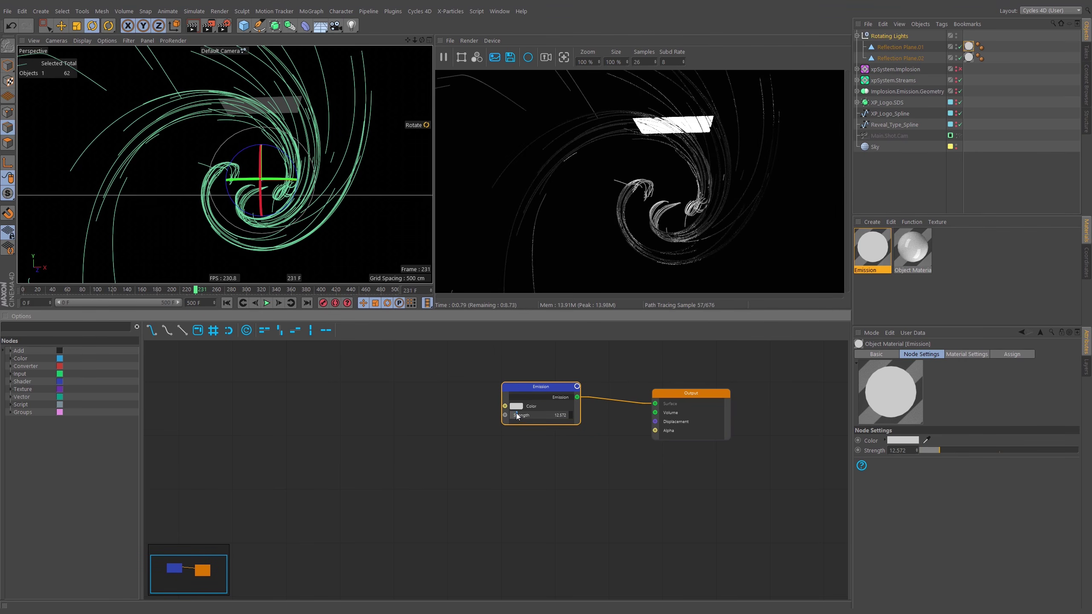
double_click(899, 451)
text(15)
key(Return)
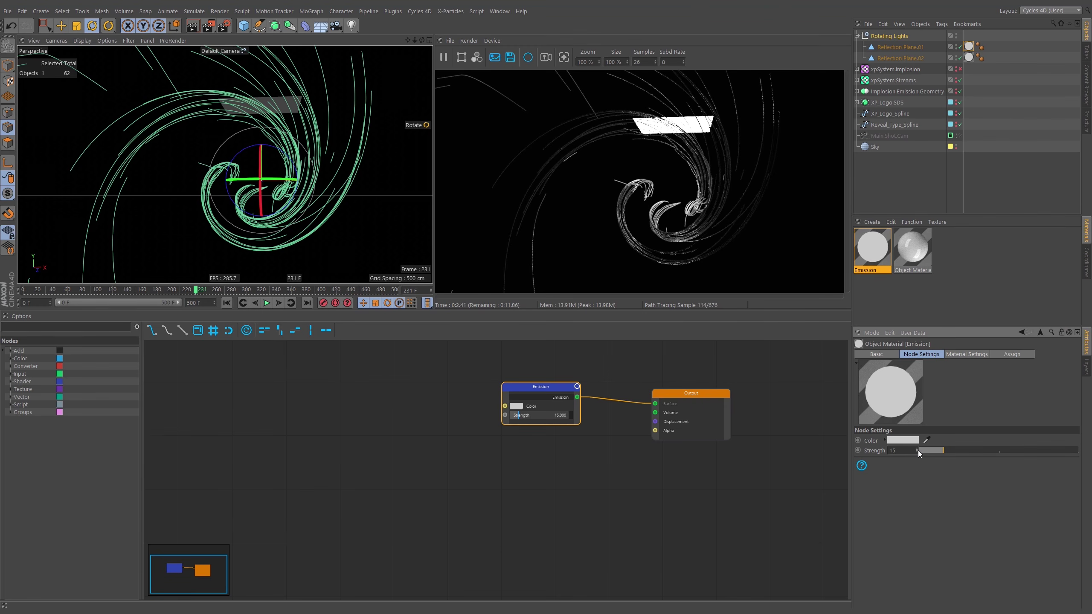
drag(917, 453, 922, 419)
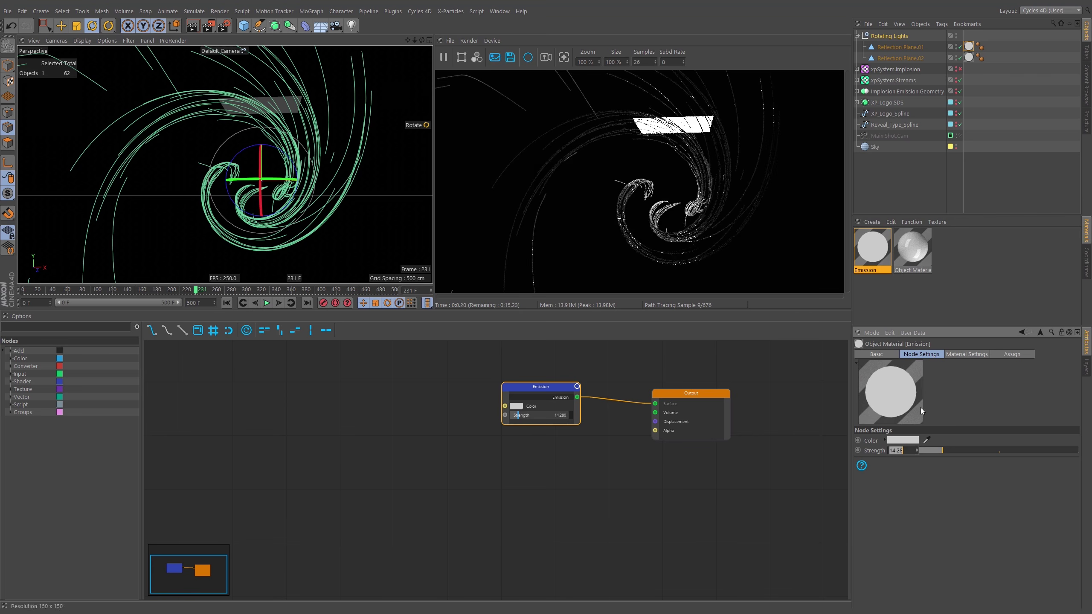
Add a Cycles 4D cyObject tag to Rotating Lights and disable its Camera and Shadow options
alt+drag(290, 193, 270, 208)
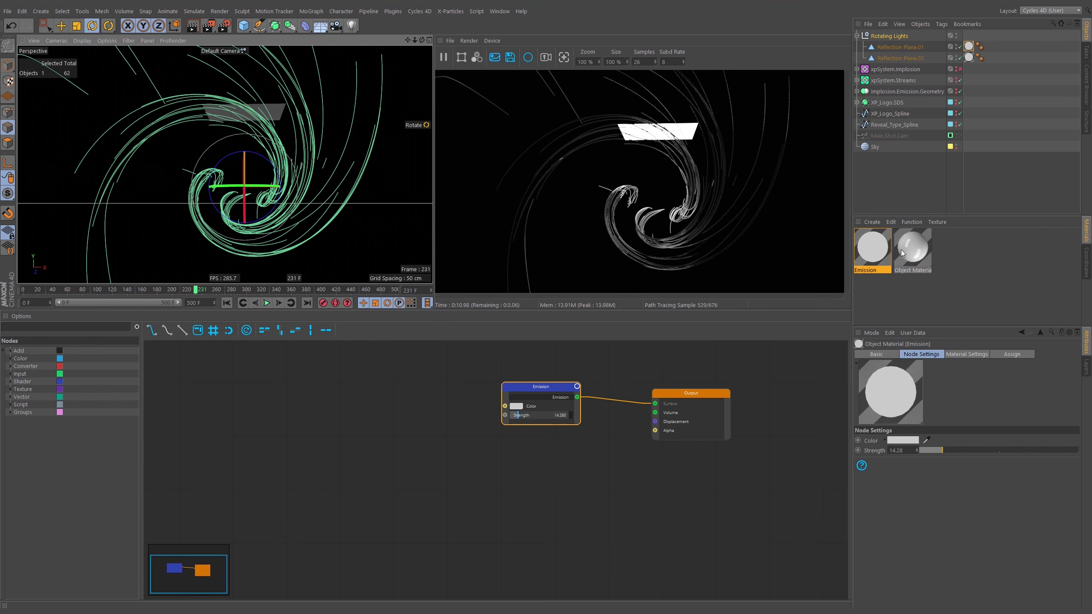
right_click(889, 37)
mouse_move(917, 62)
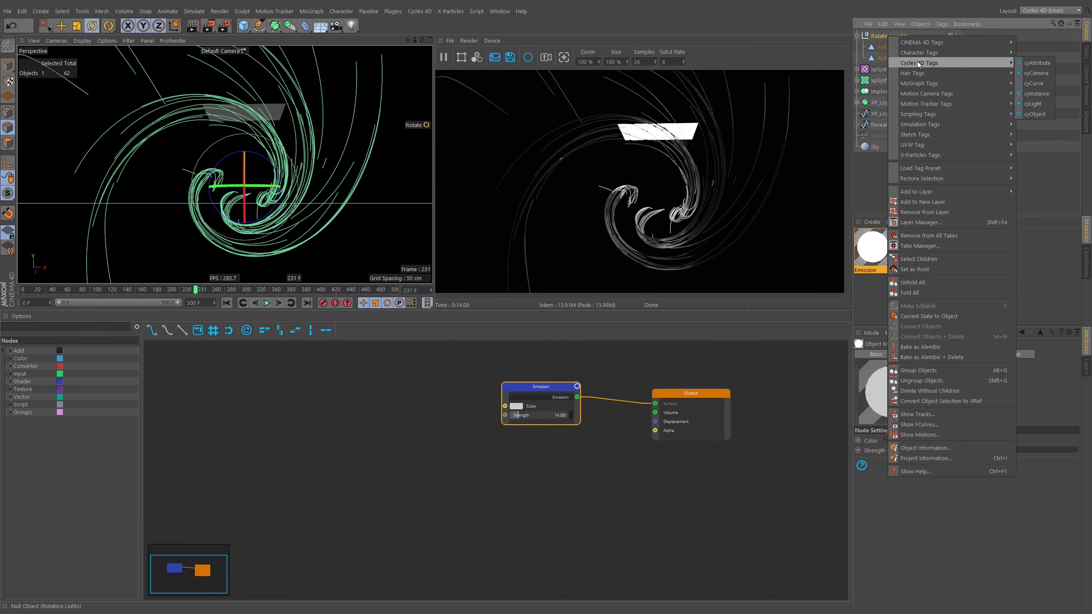
click(1032, 114)
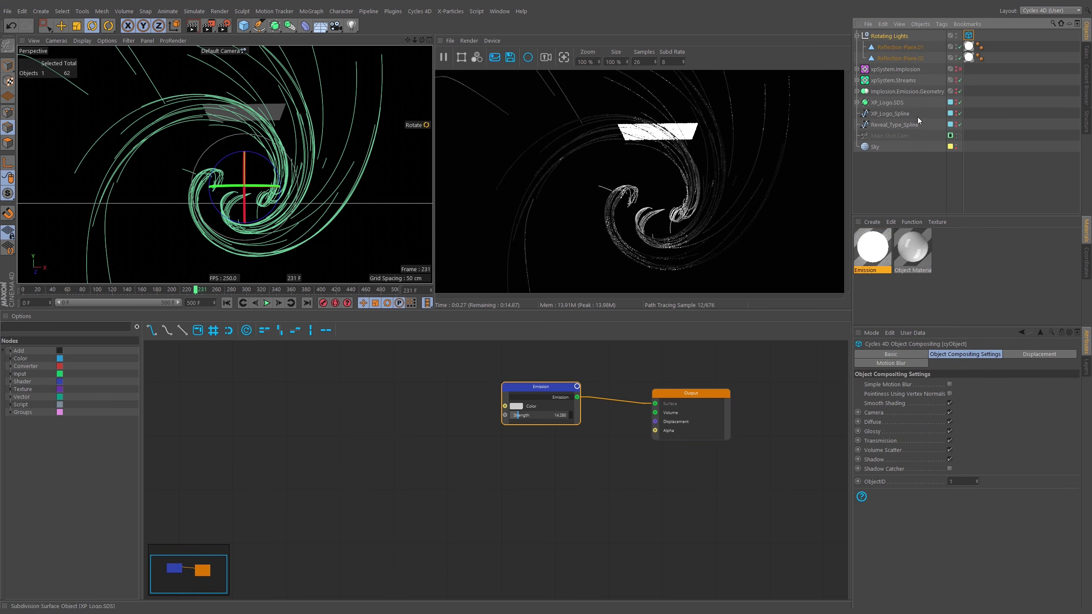
click(950, 413)
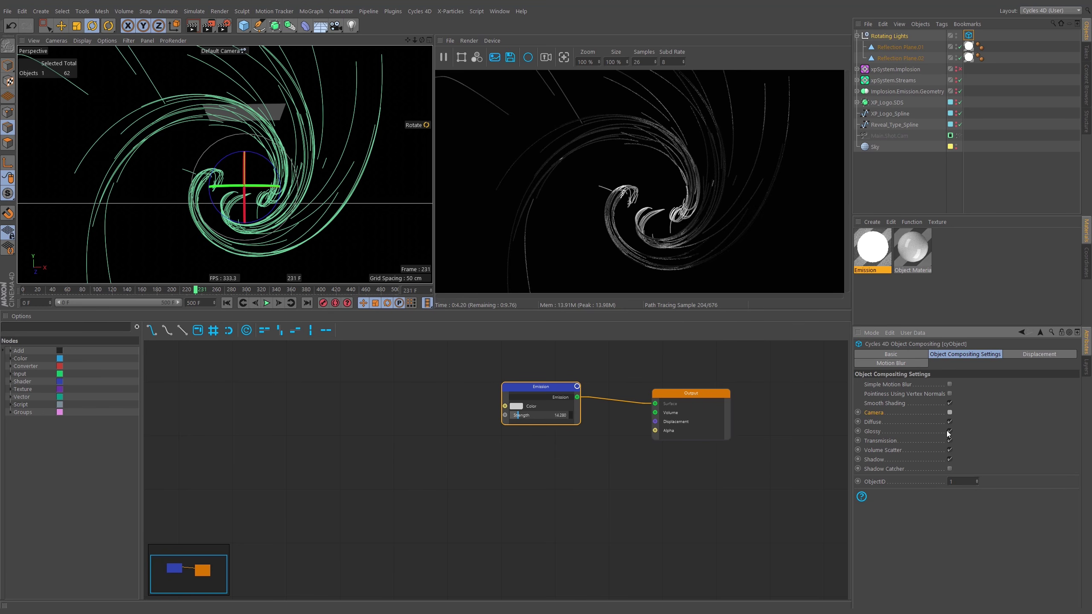
click(950, 459)
click(969, 36)
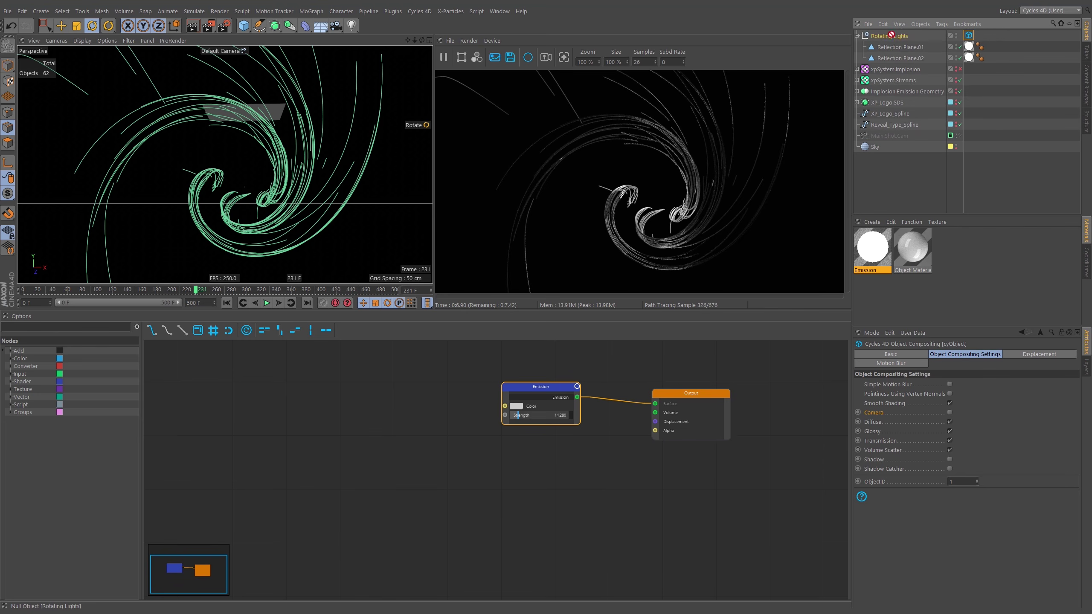
Assign the Rotating Lights null and its child planes to the Lighting layer
drag(884, 37, 882, 371)
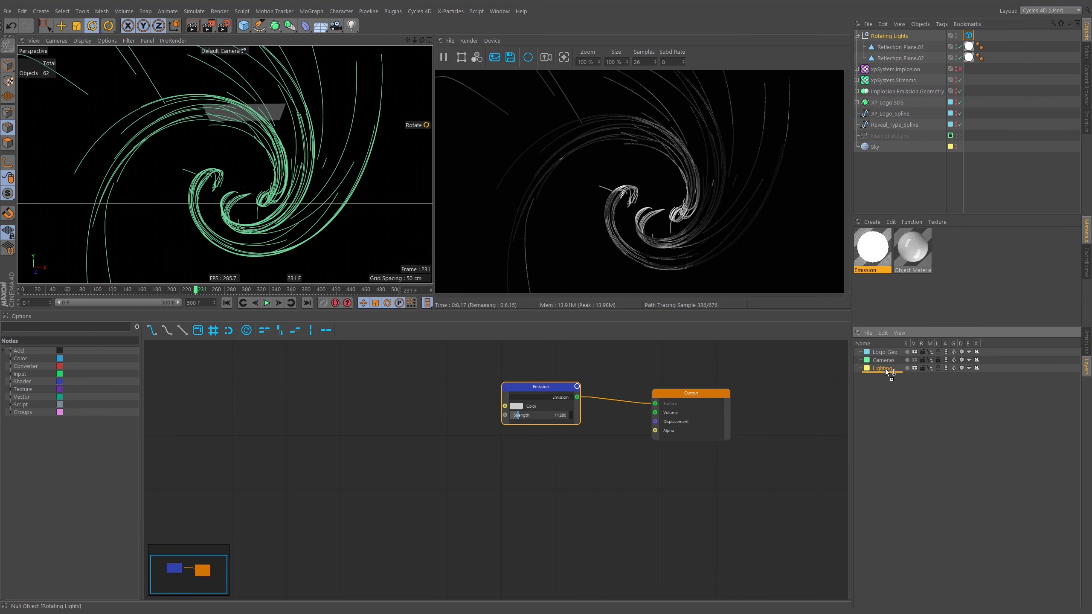
drag(881, 372, 886, 369)
click(898, 37)
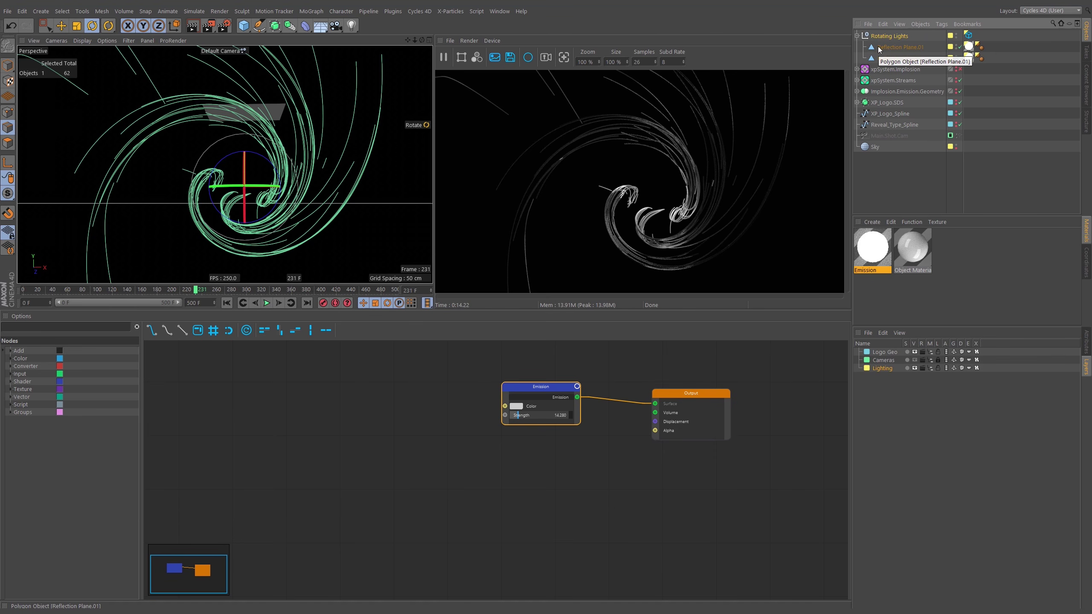
Separate the Object Material's Principled BSDF node from the output and set its Metallic value to 1
click(928, 260)
middle_drag(509, 420, 749, 432)
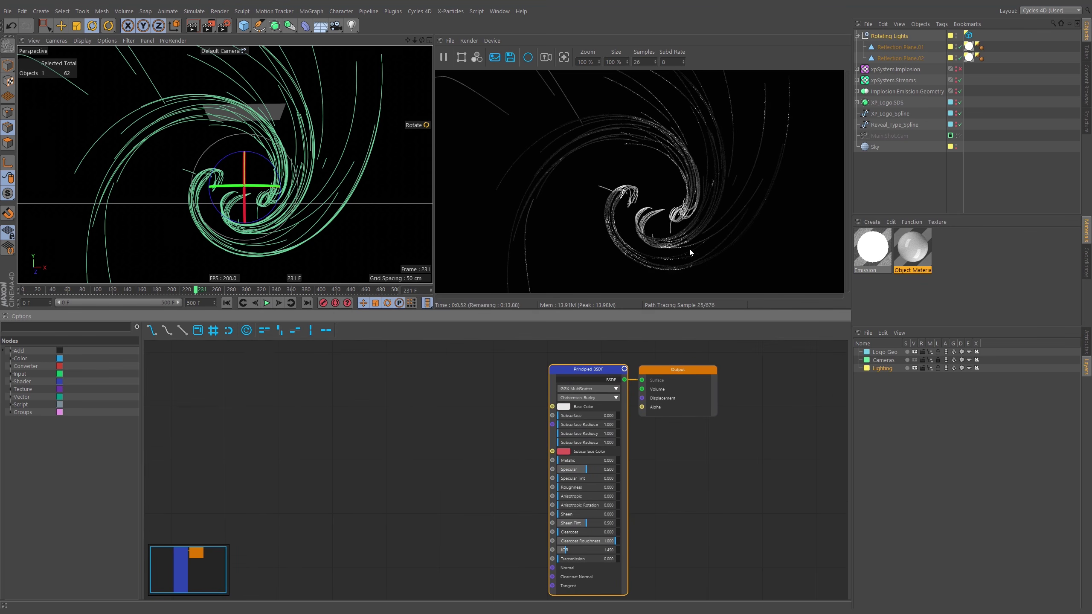
drag(582, 367, 527, 355)
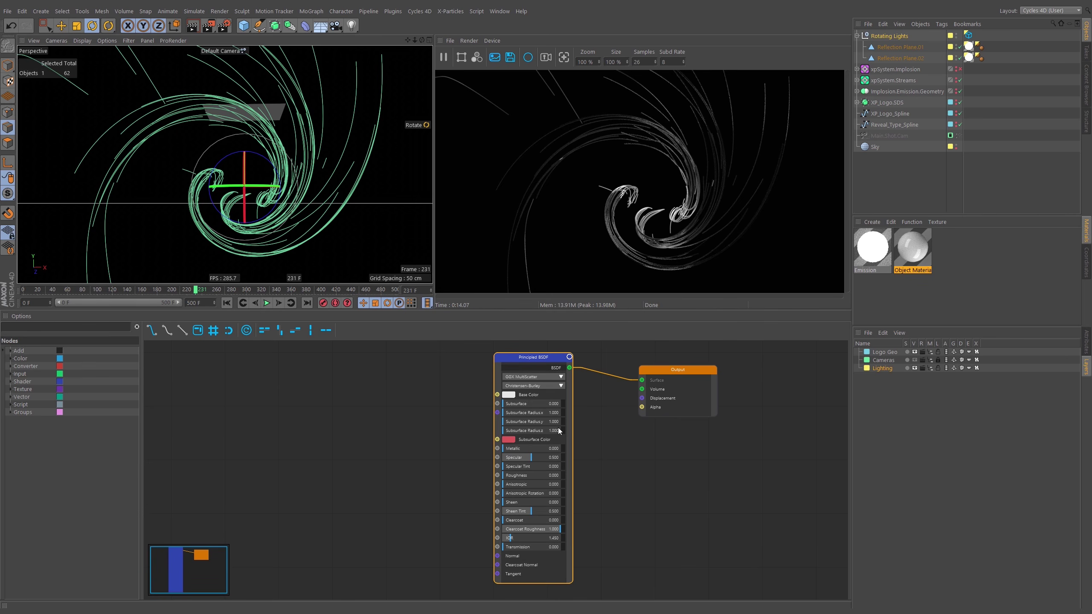
drag(510, 449, 700, 425)
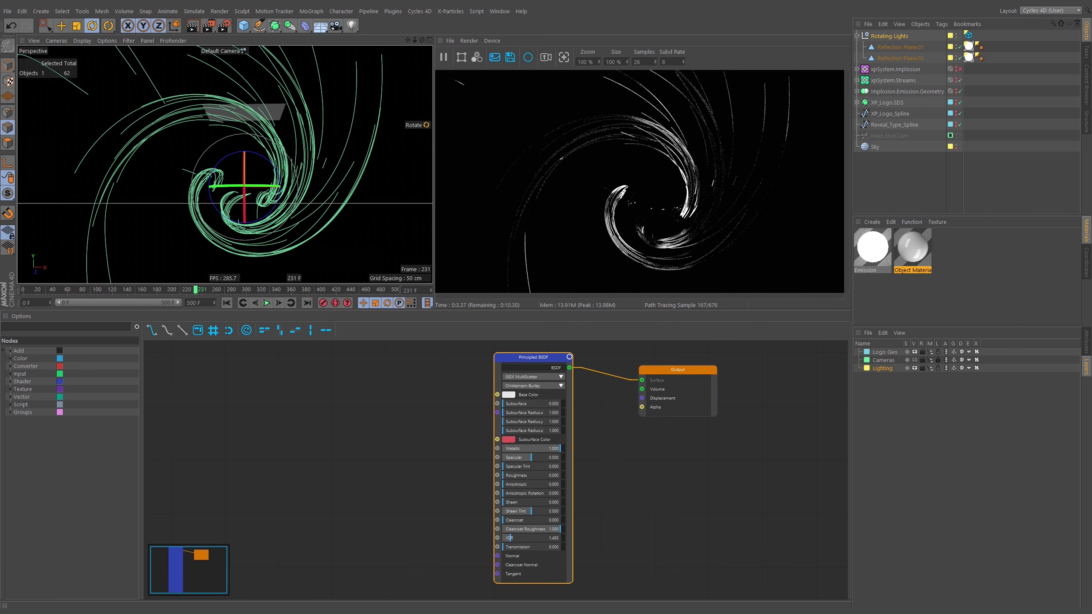
Set the Principled BSDF's Base Color to a light orange with hue 34°, saturation 57% and value 100%
click(509, 396)
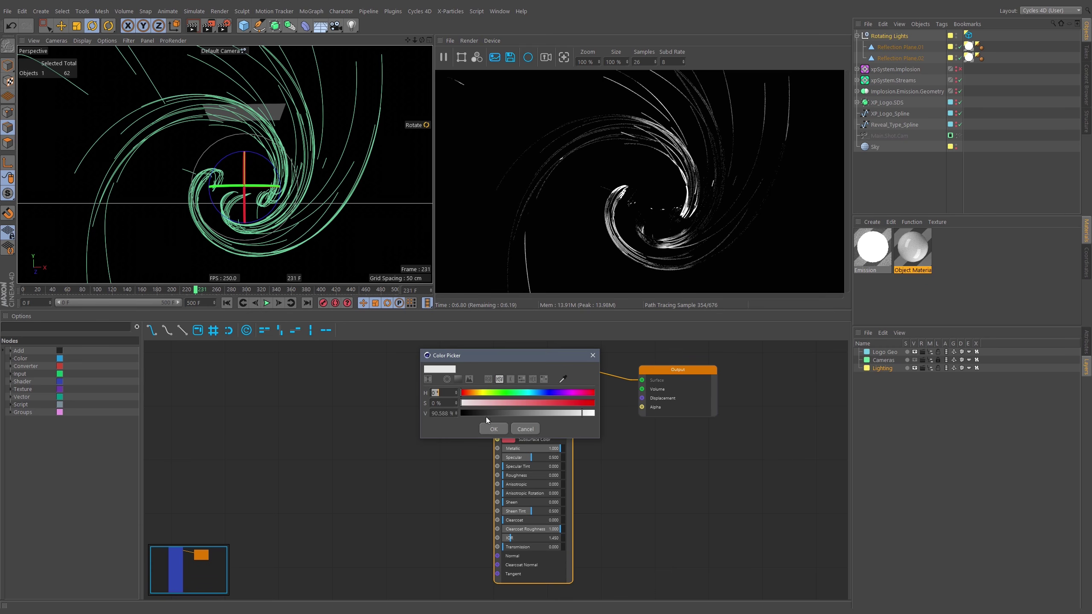
mouse_move(481, 391)
mouse_down()
mouse_move(523, 406)
mouse_move(502, 408)
mouse_up()
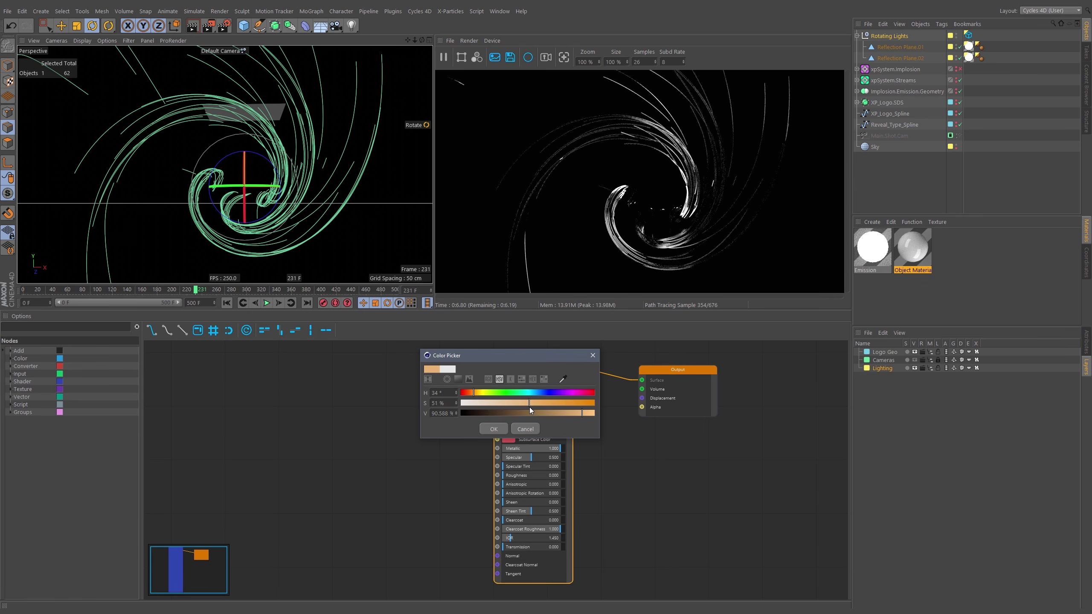
click(458, 380)
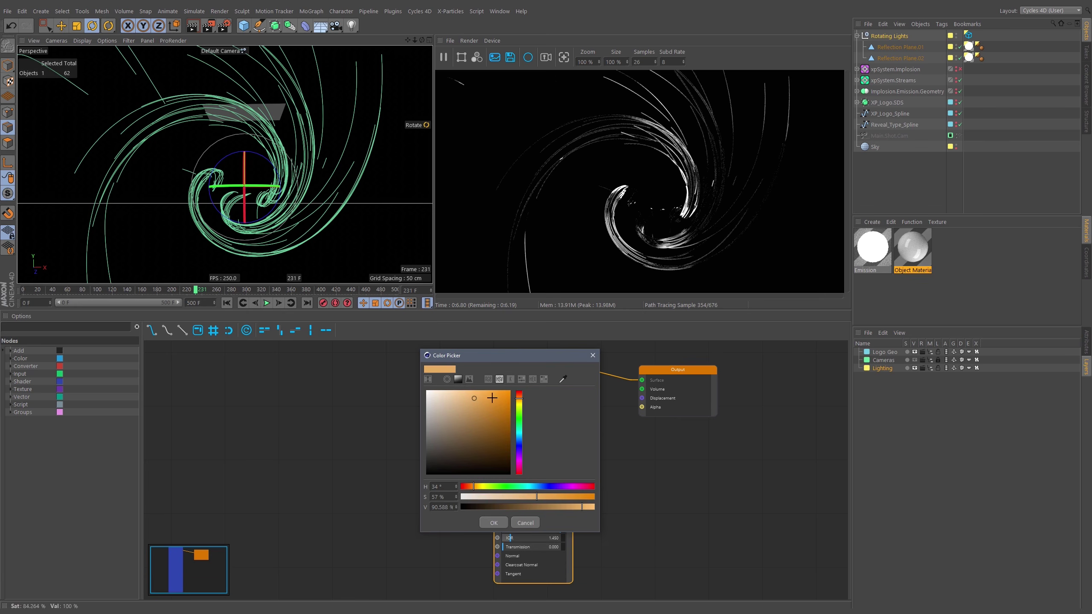
click(595, 508)
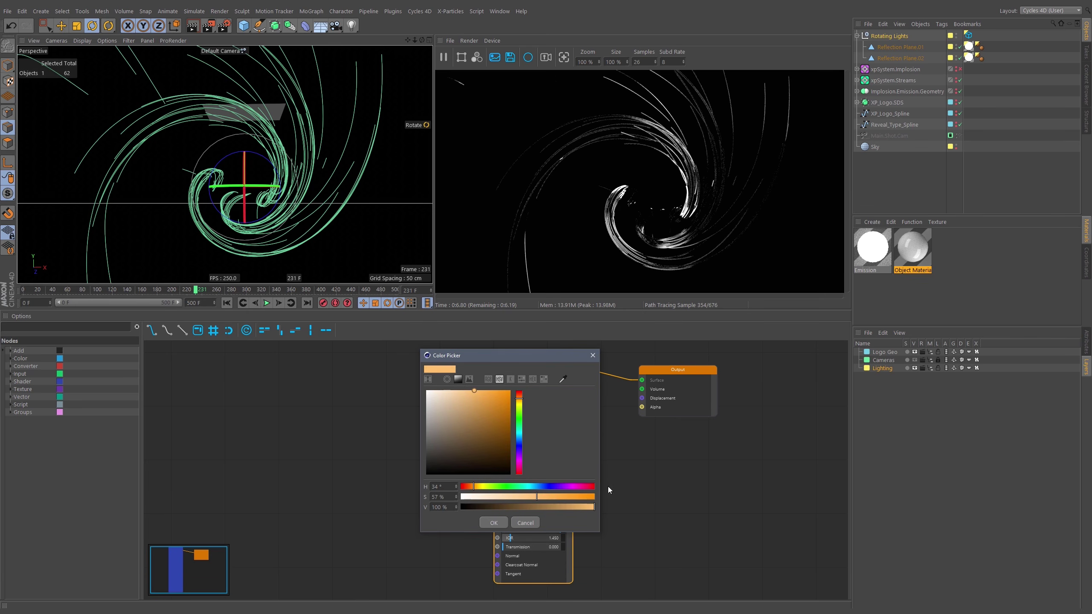
click(494, 526)
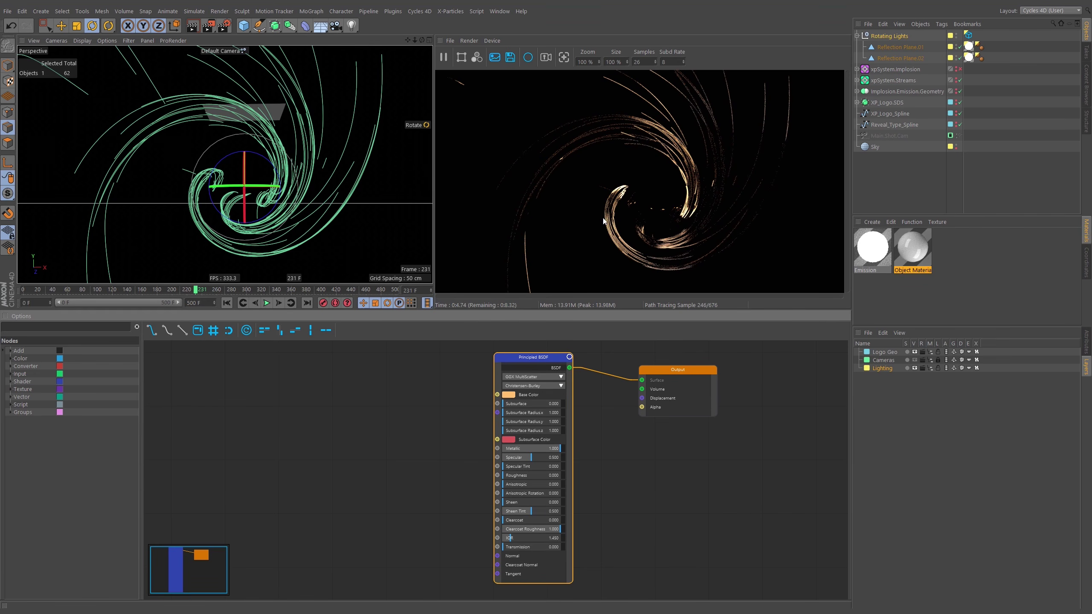
Rename the Object Material as cyBronze.Trails
double_click(910, 269)
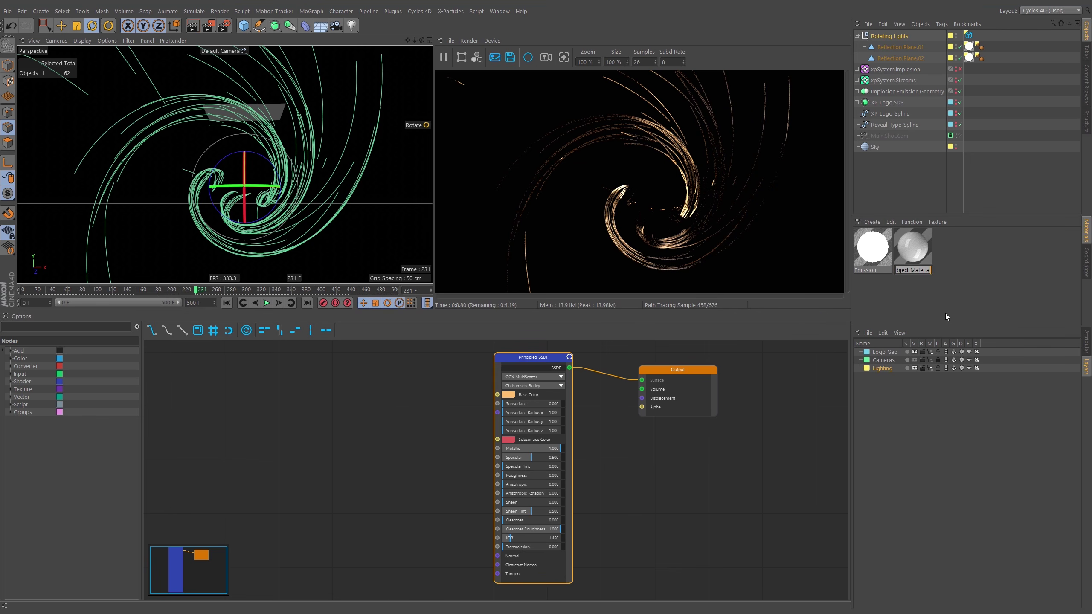
text(cy)
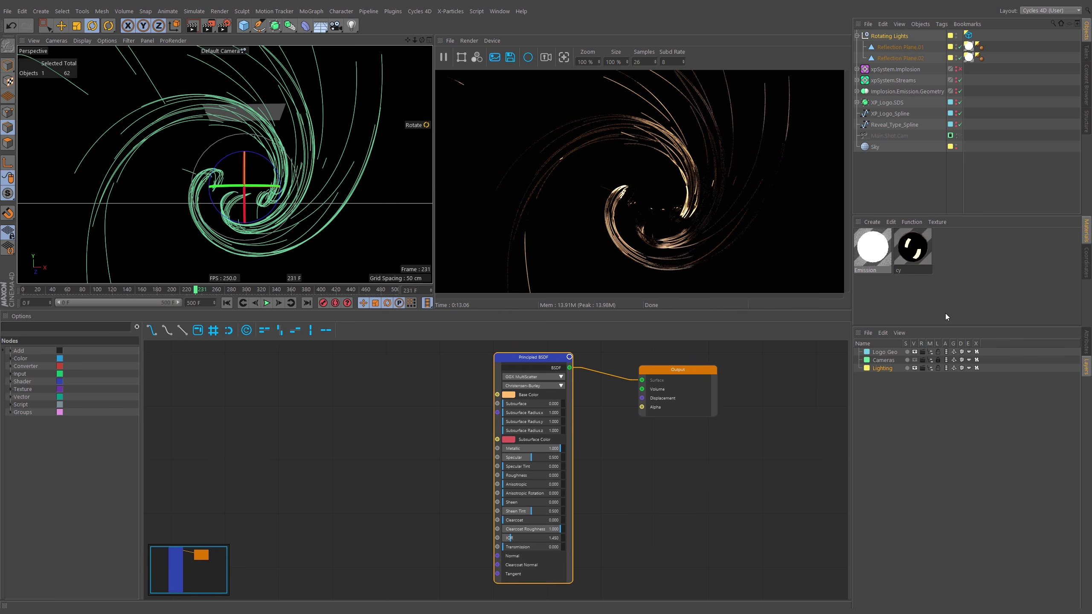
text(Bronze.Streams)
key(Return)
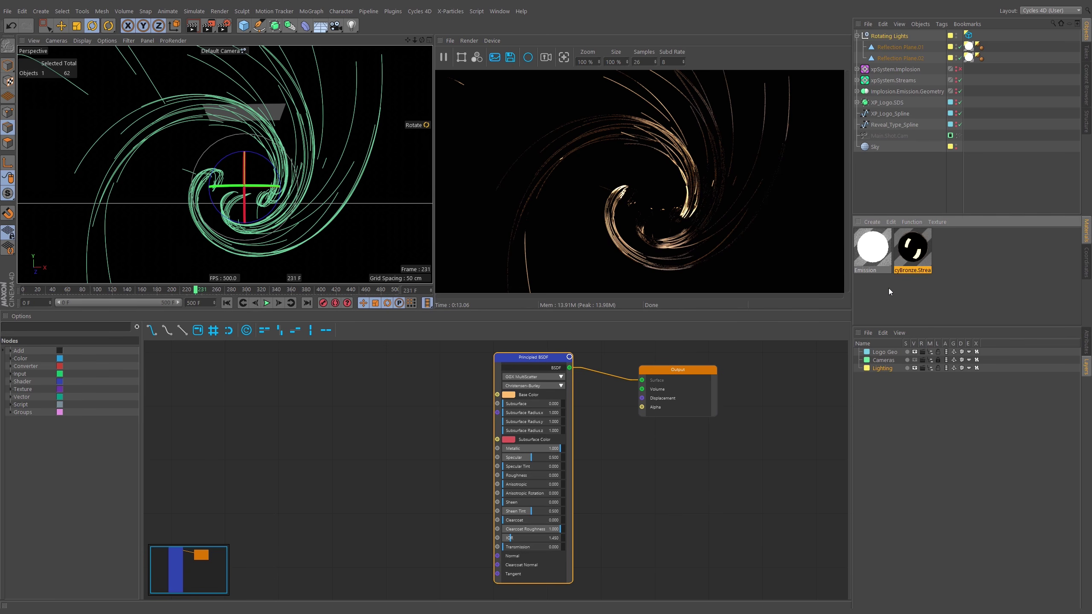
double_click(916, 272)
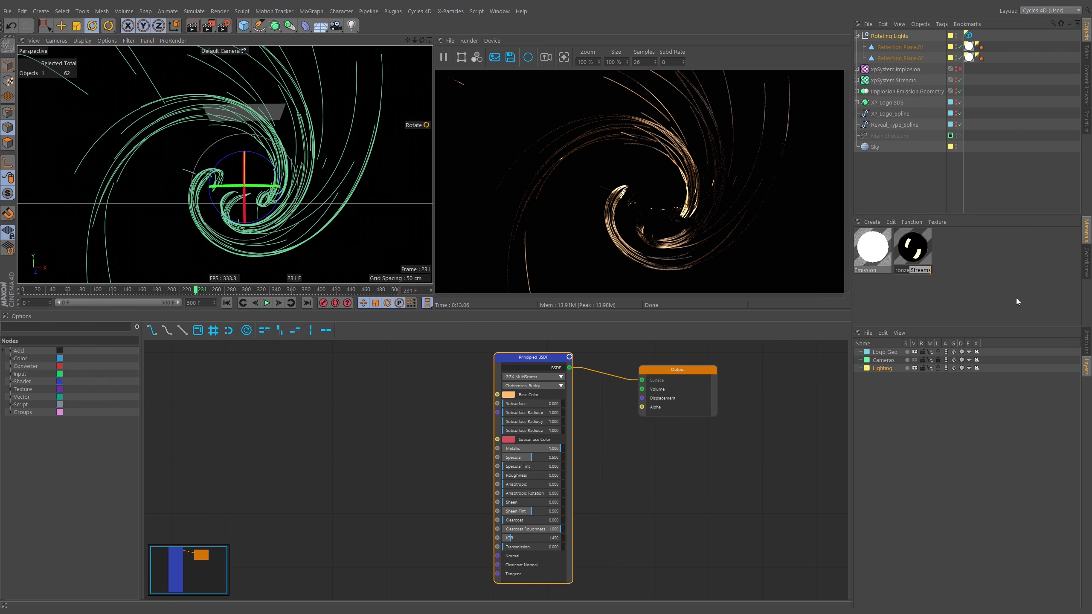
text(Trails)
key(Return)
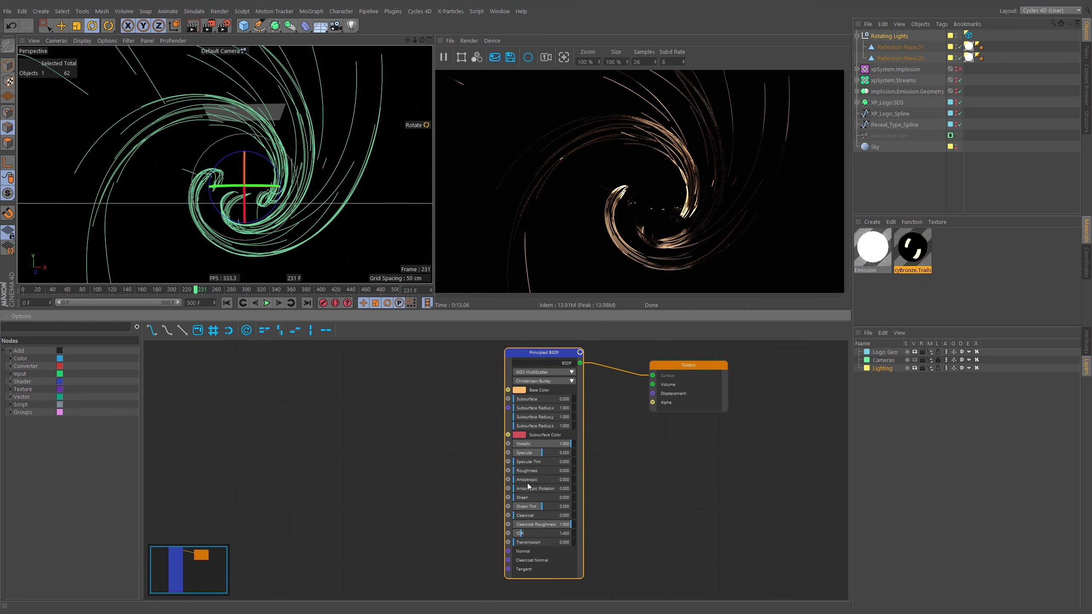
Raise the Principled BSDF's Roughness to about 0.34 and preview the trails at frames 140, 125 and 240
mouse_move(520, 462)
mouse_down()
mouse_move(507, 465)
mouse_move(528, 474)
mouse_up()
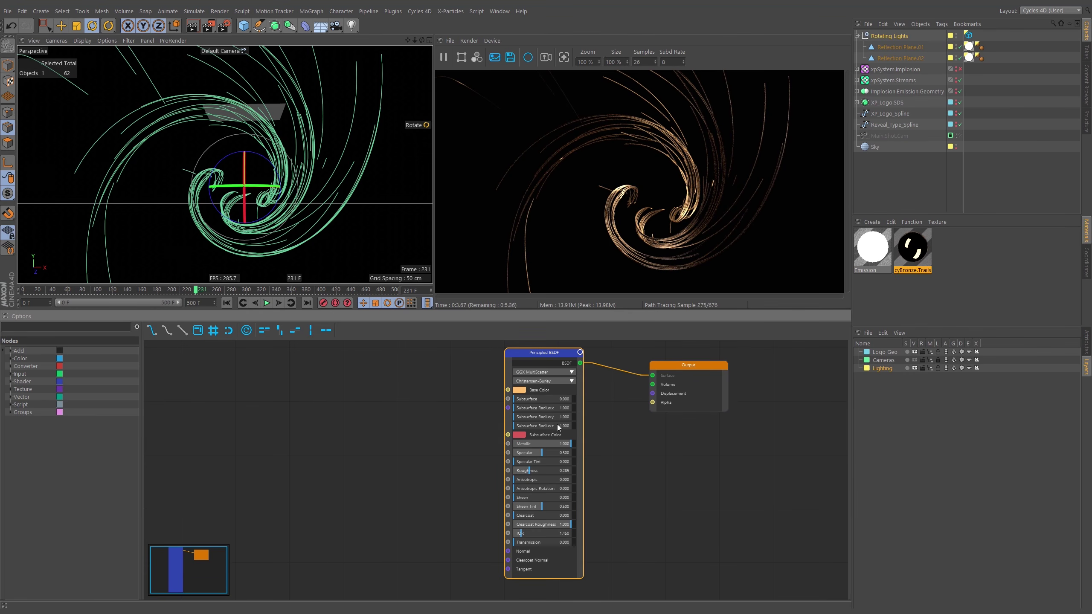
drag(526, 472, 534, 472)
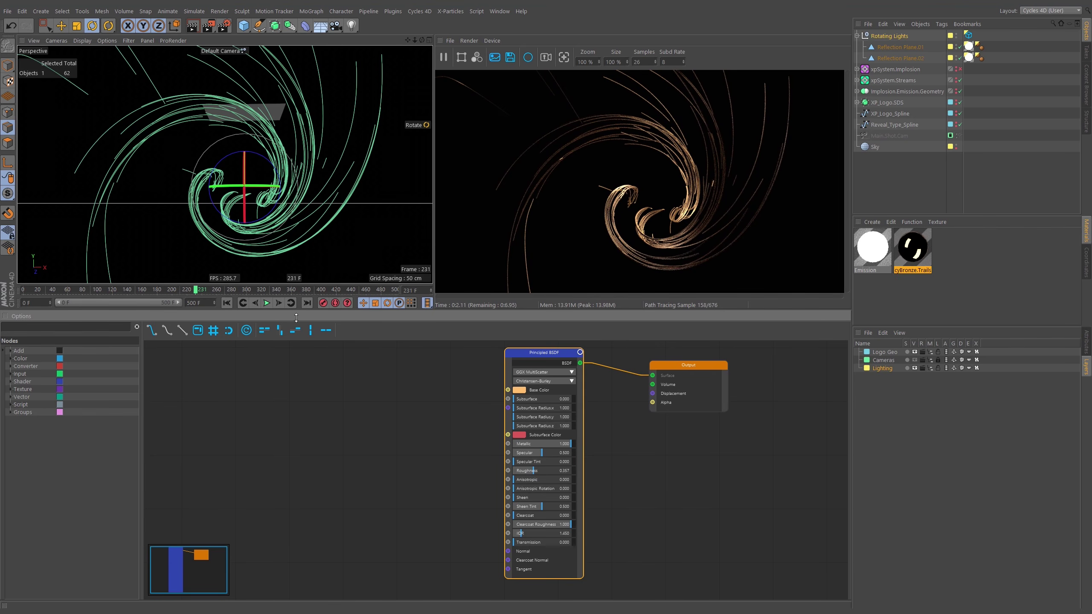
click(128, 290)
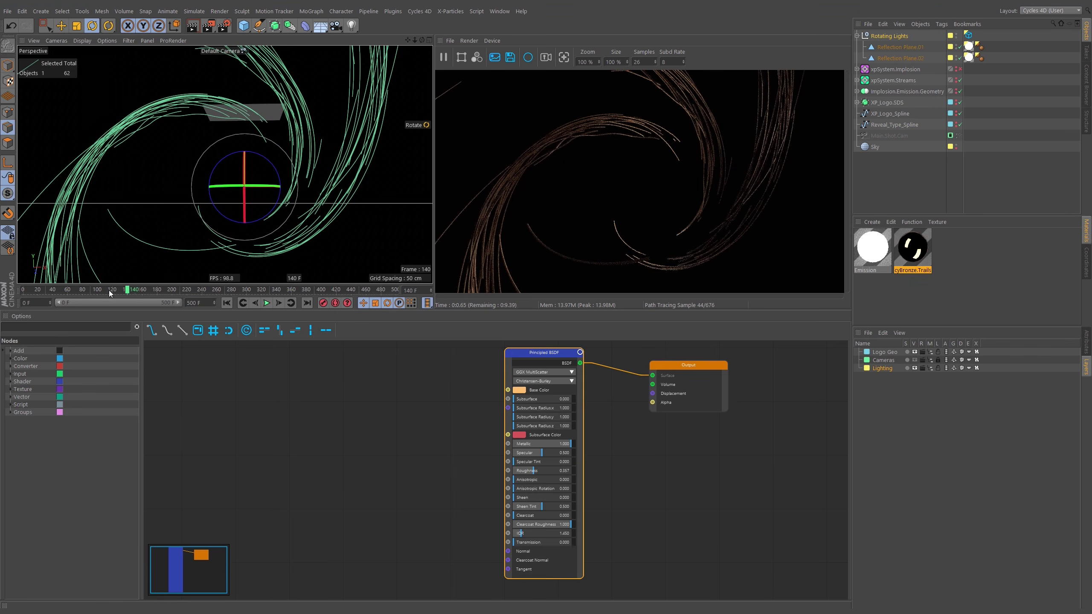
drag(91, 290, 116, 293)
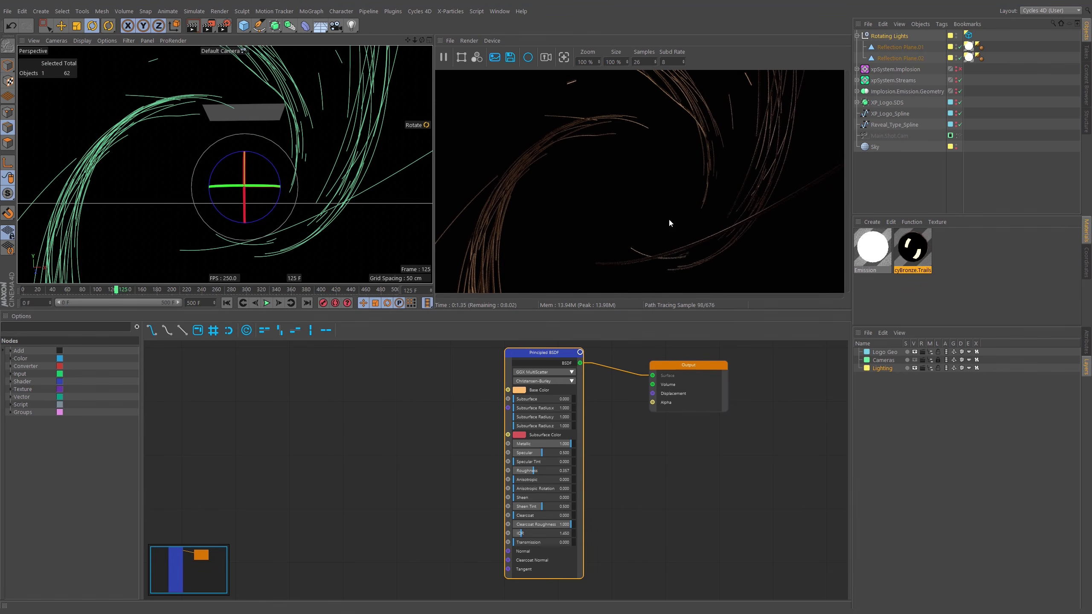
drag(108, 293, 202, 292)
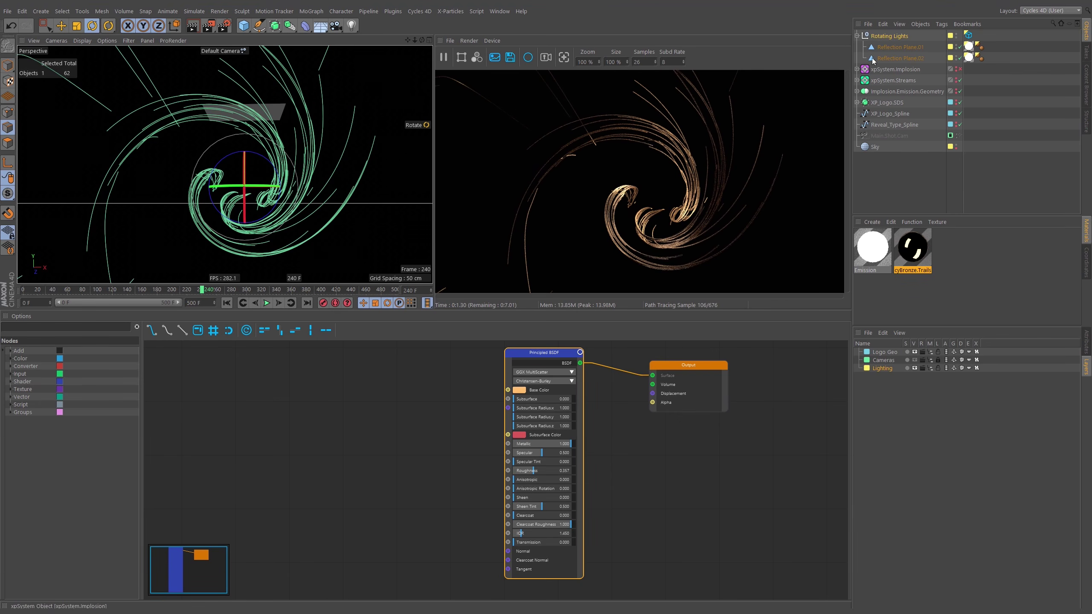
Add a Cycles 4D cyCurve tag to the xpTrail object inside xpSystem.Streams and show the tag's options
click(857, 36)
click(857, 59)
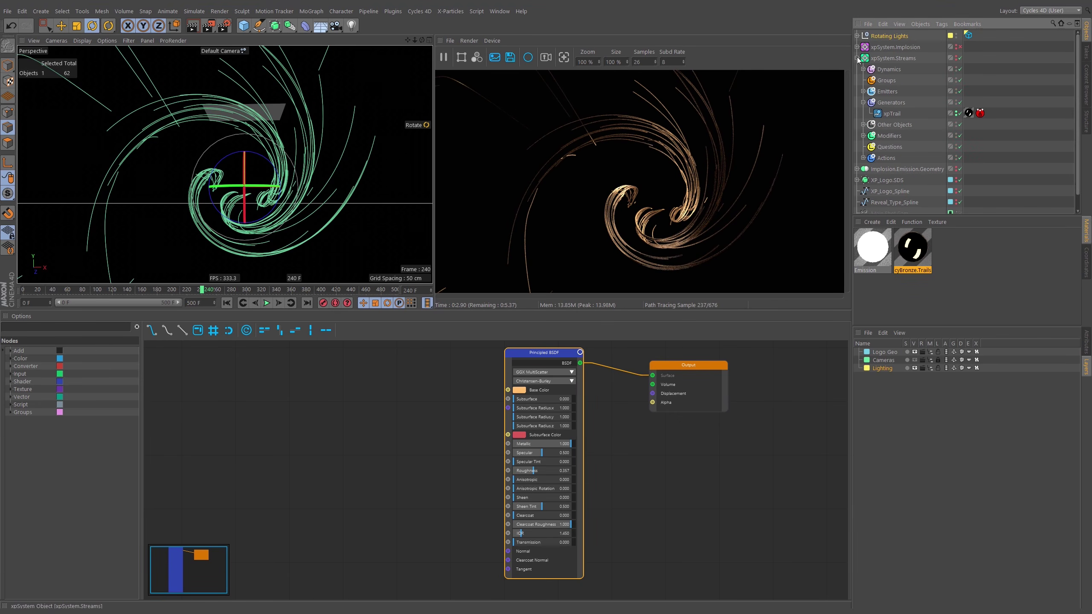
click(894, 113)
right_click(891, 113)
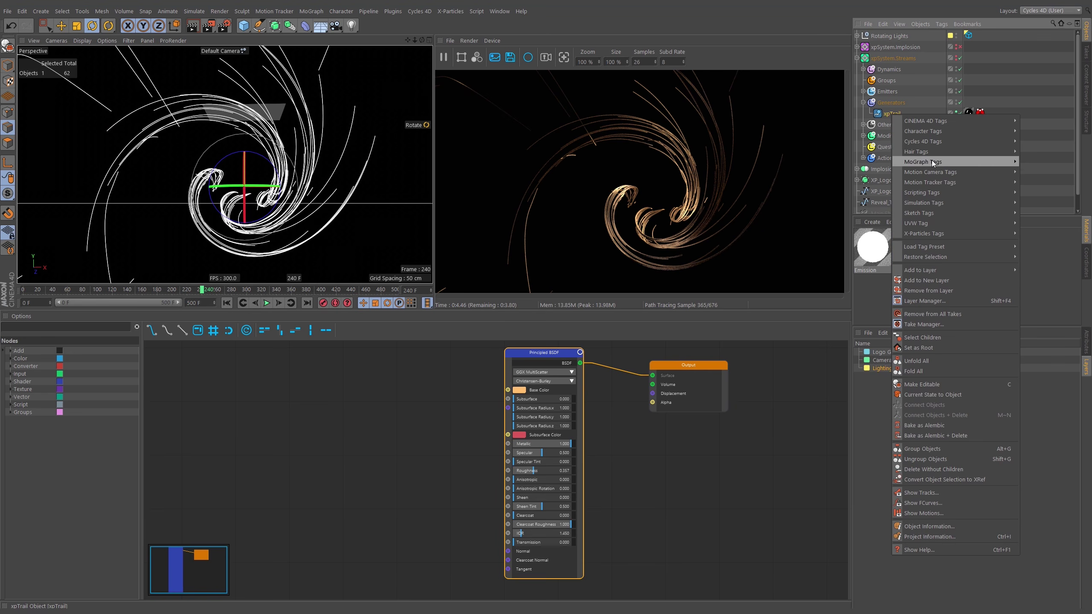
mouse_move(938, 141)
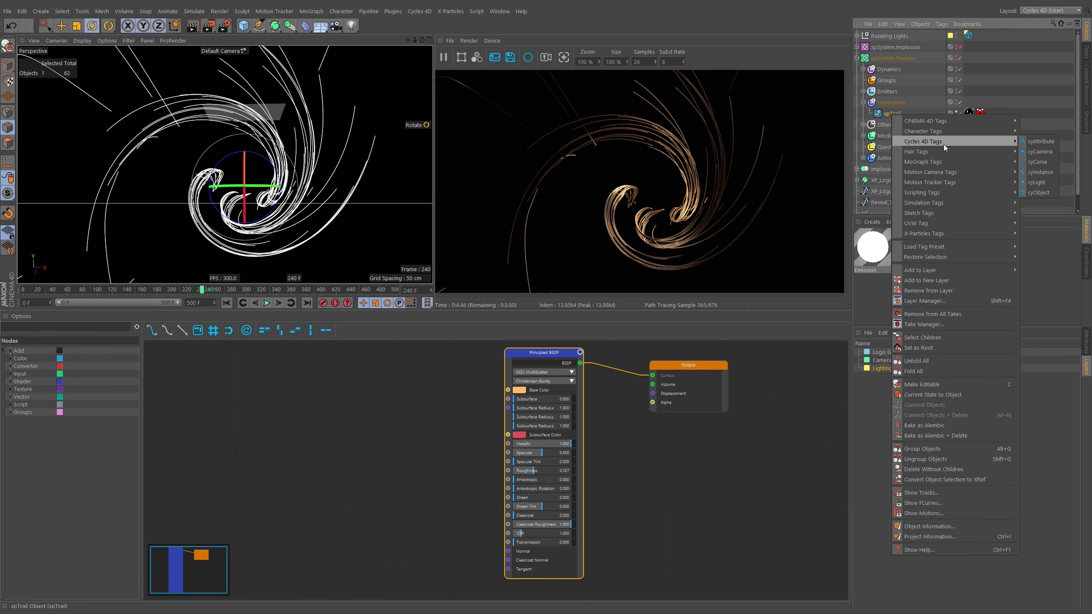
click(1039, 165)
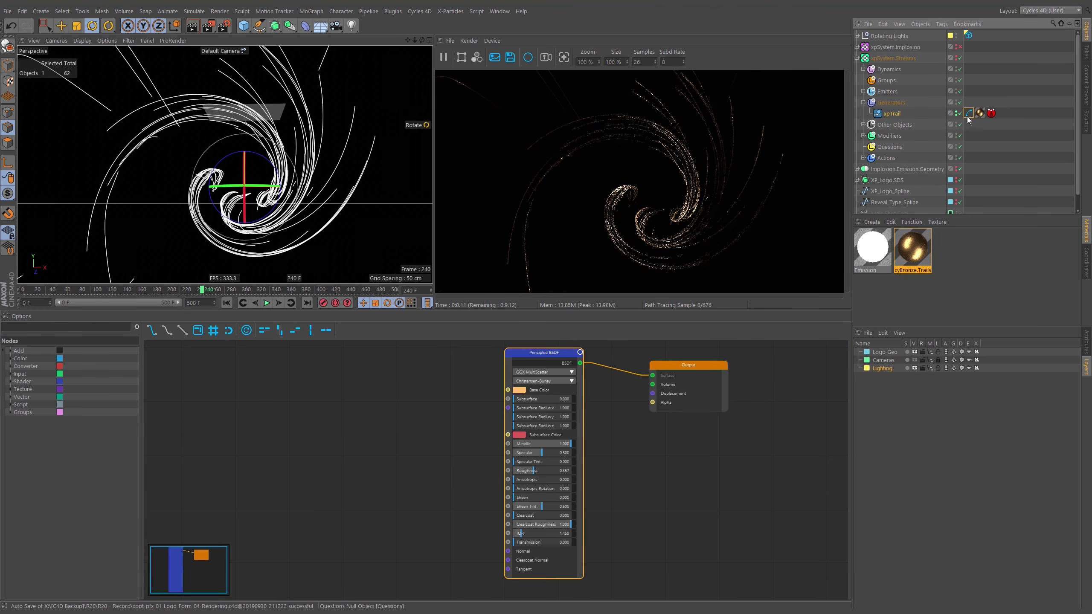
click(1087, 341)
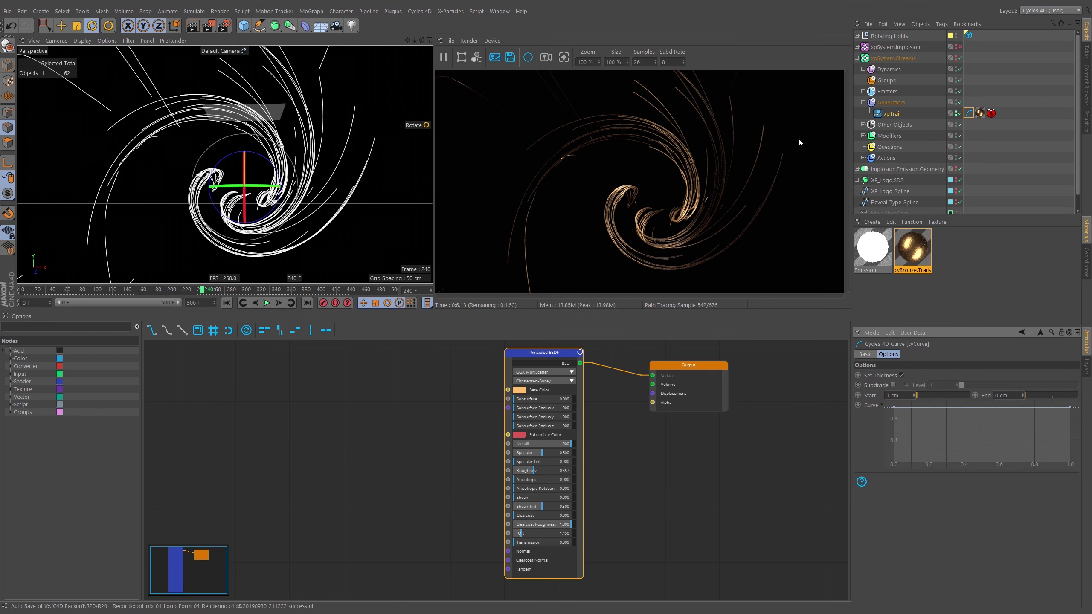
Set the cyCurve tag's End thickness to 1 cm
drag(1011, 396, 952, 408)
text(1)
key(Return)
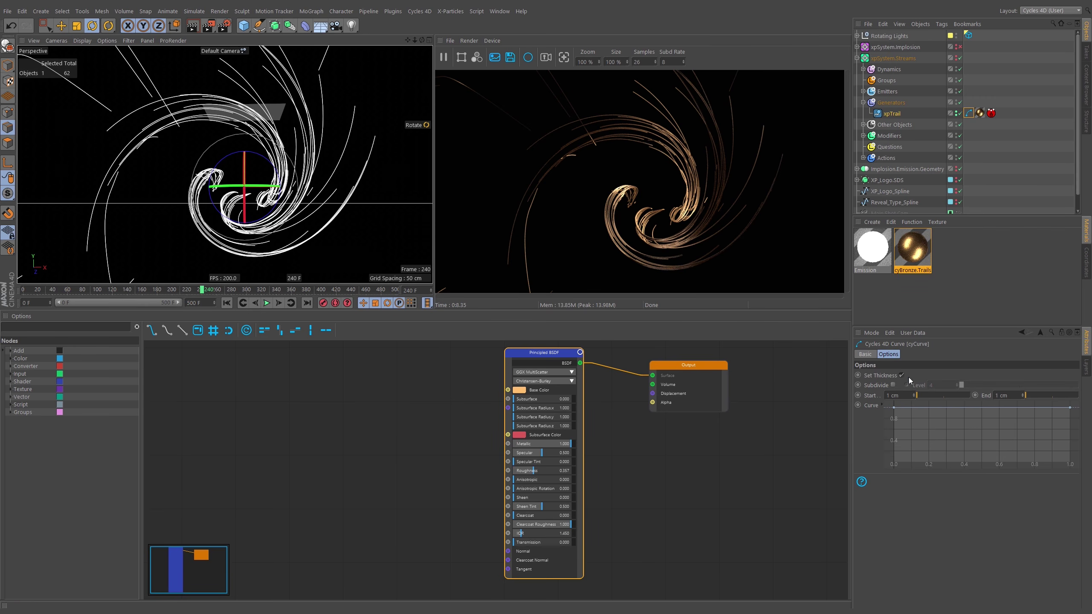
Set both the Start and End thickness of the cyCurve tag to 0.5 cm
double_click(895, 395)
text(0.5)
key(Return)
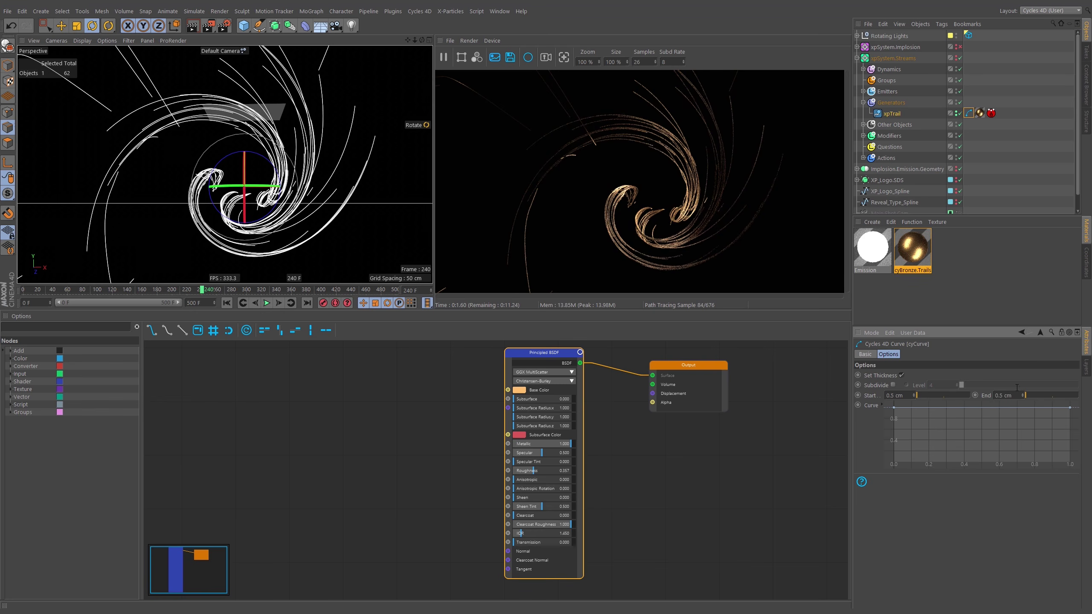
text(.5)
key(Return)
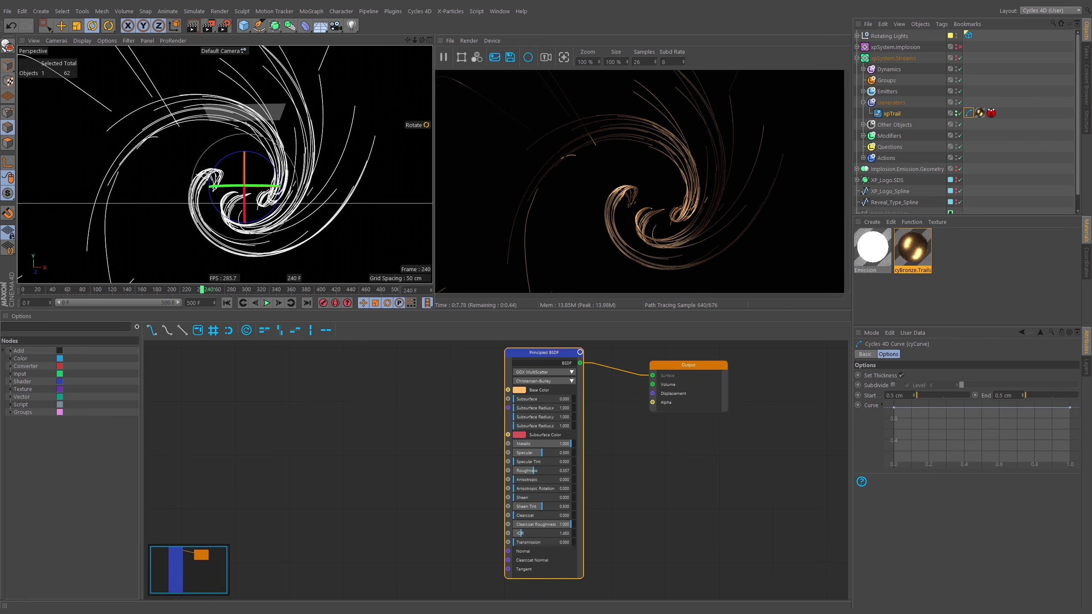
Set the cyCurve tag's Start thickness to 0 cm so the trails taper
drag(904, 396, 866, 410)
text(0)
key(Return)
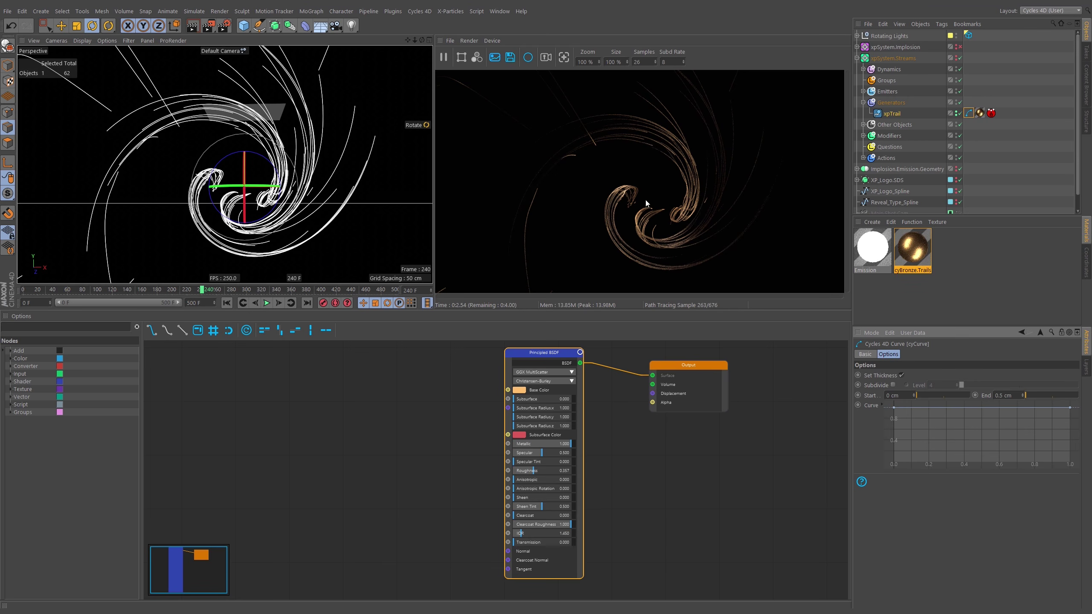
Go to frame 244 and reorient the reflection planes around the streams, undoing any stray rotation
mouse_move(210, 292)
mouse_down()
mouse_move(249, 294)
mouse_move(135, 297)
mouse_move(207, 291)
mouse_up()
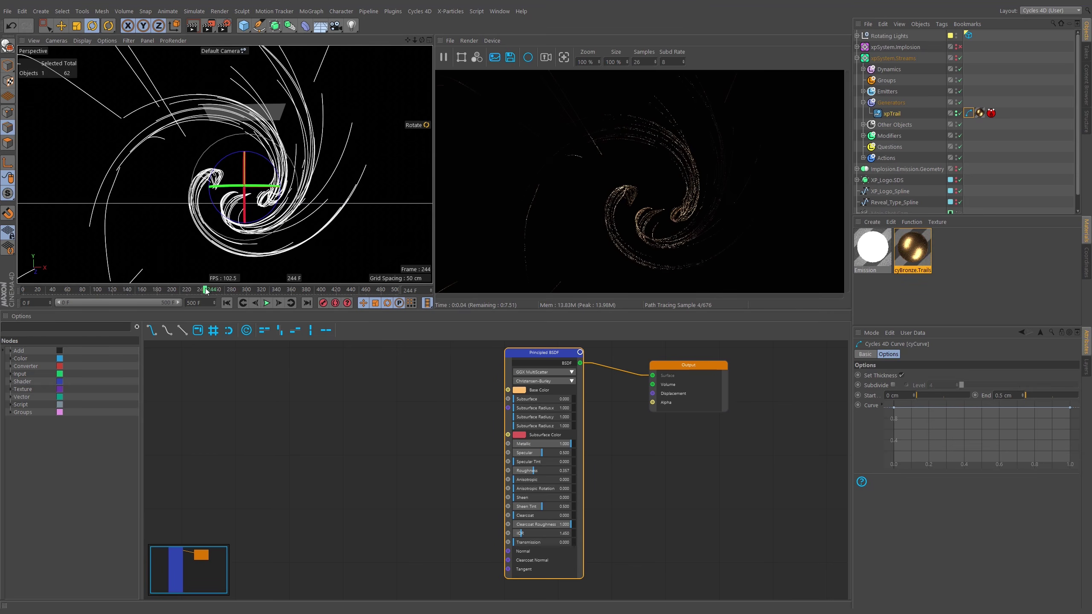
click(265, 164)
mouse_move(265, 164)
mouse_down()
mouse_move(235, 153)
mouse_move(261, 170)
mouse_up()
key(ctrl+z)
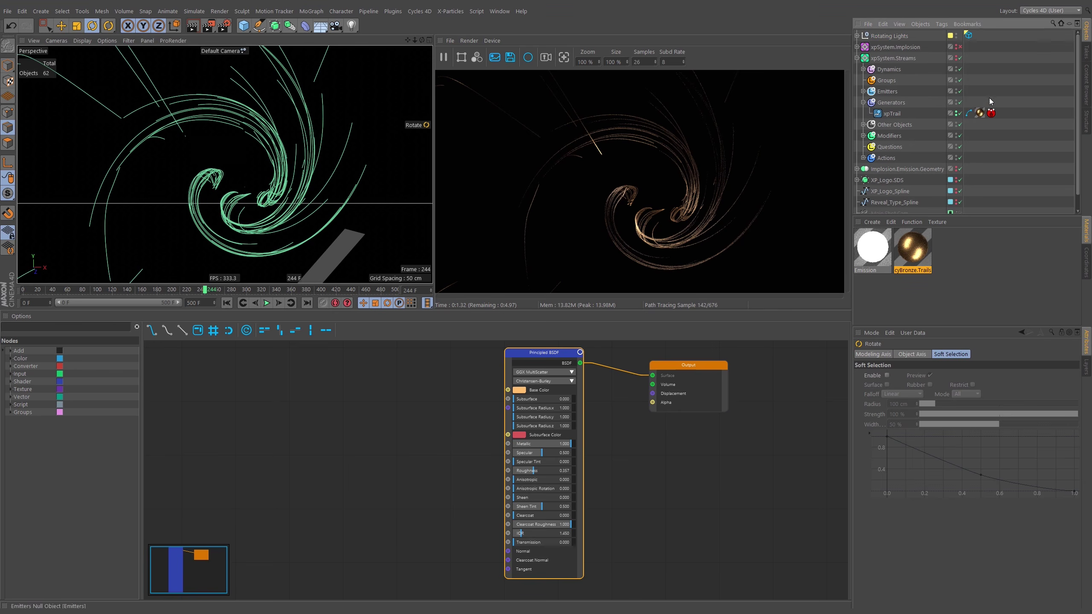
Review xpTrail's cyCurve thickness options and check the rendered trails at frames 113, 125 and 131
click(969, 113)
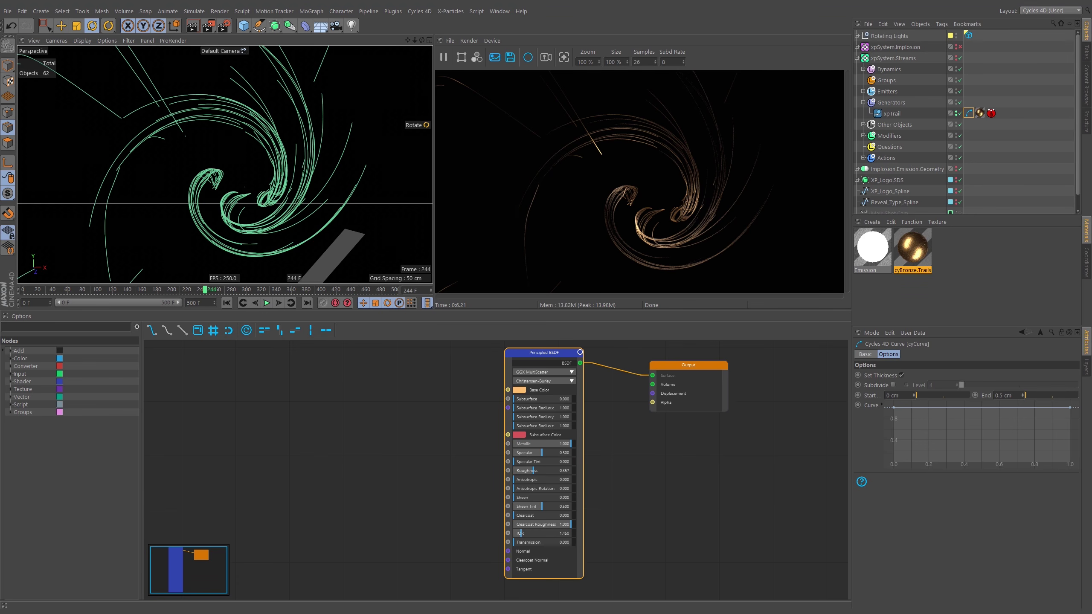
click(1004, 395)
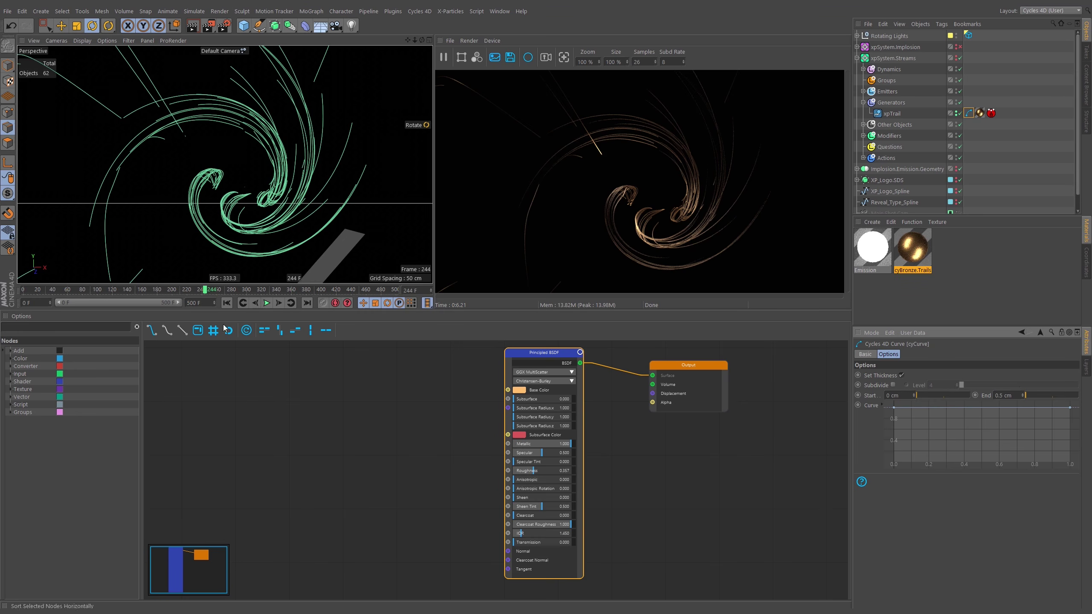
drag(80, 292, 107, 293)
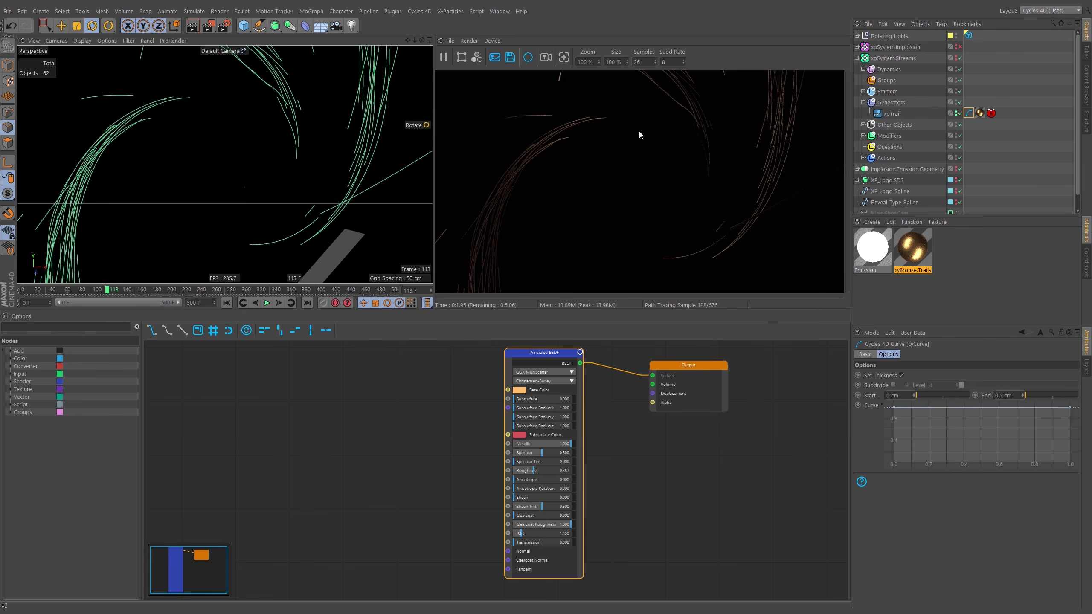
mouse_move(107, 291)
mouse_down()
mouse_move(29, 294)
mouse_move(115, 294)
mouse_up()
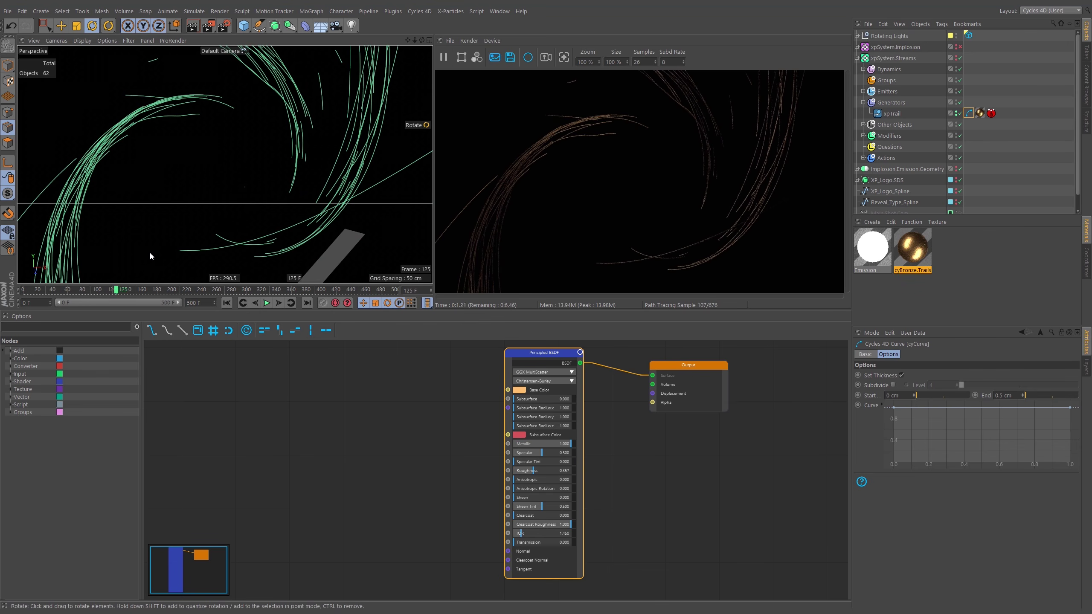
mouse_move(116, 291)
mouse_down()
mouse_move(140, 293)
mouse_move(121, 292)
mouse_up()
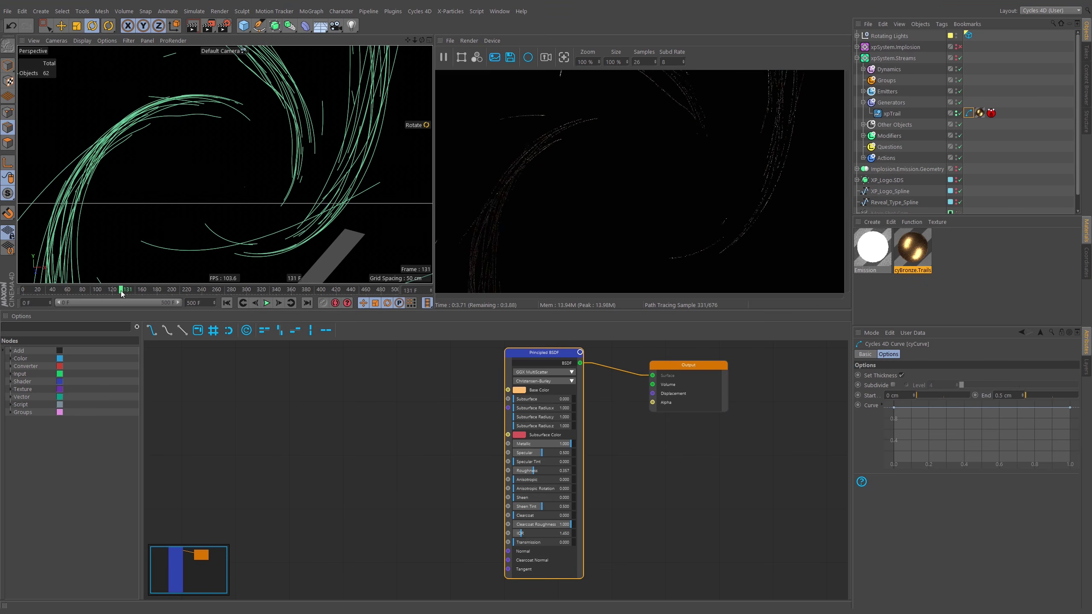
Add a Blackbody node to the Emission material and connect its Color output to the Emission node's Color input, with frame 163 as preview
click(873, 249)
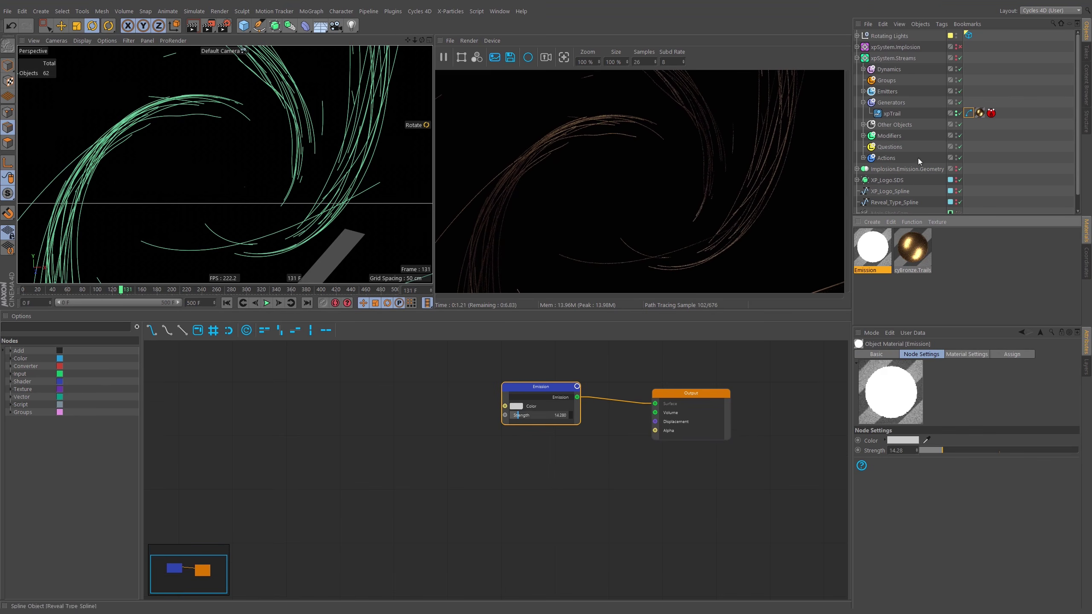
click(857, 36)
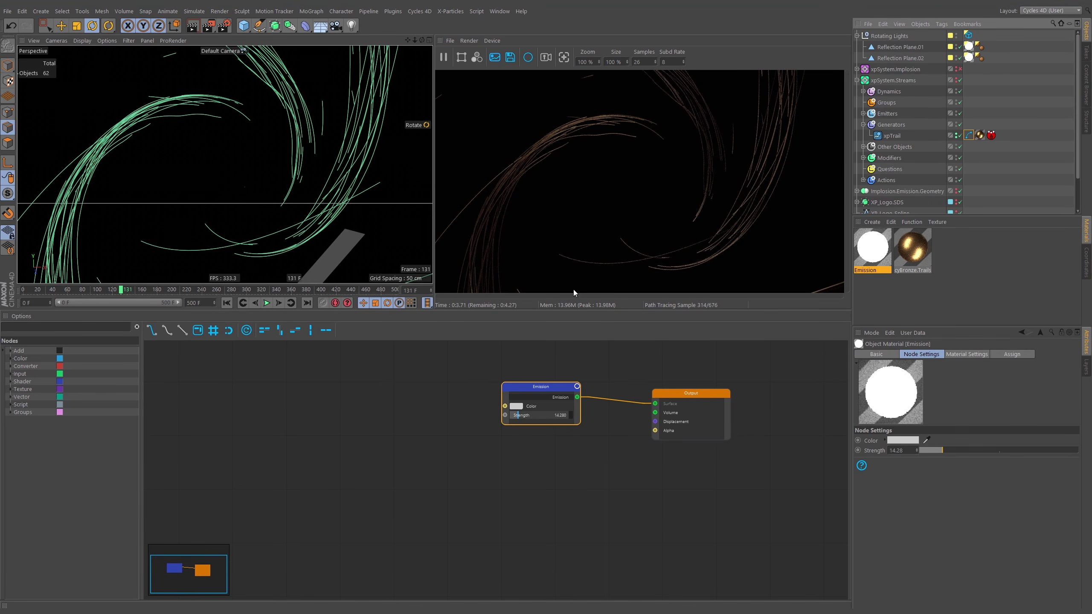
mouse_move(131, 292)
mouse_down()
mouse_move(85, 288)
mouse_move(144, 294)
mouse_up()
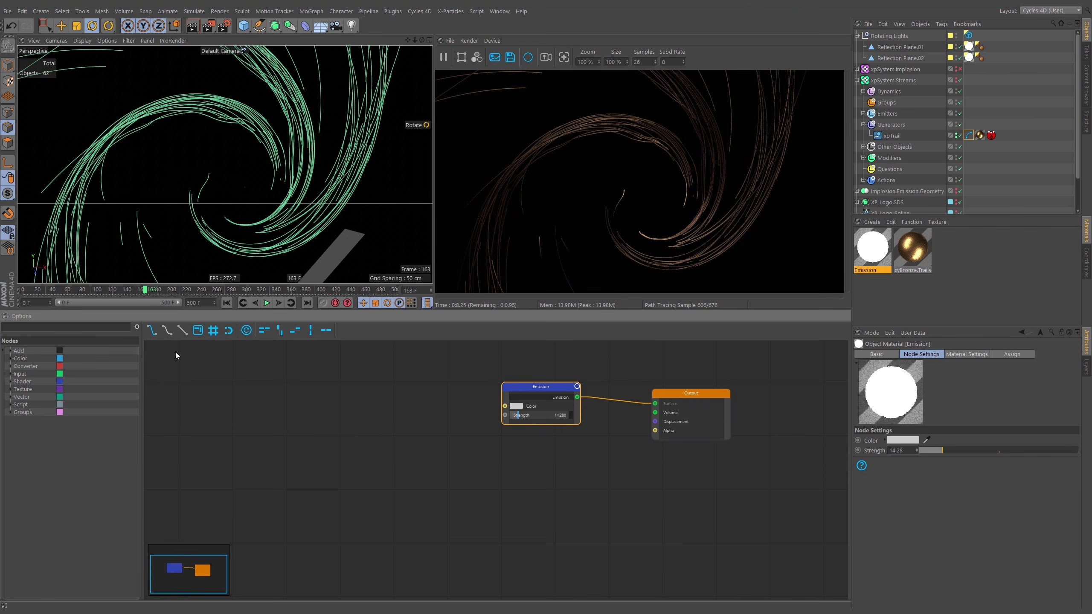
text(em)
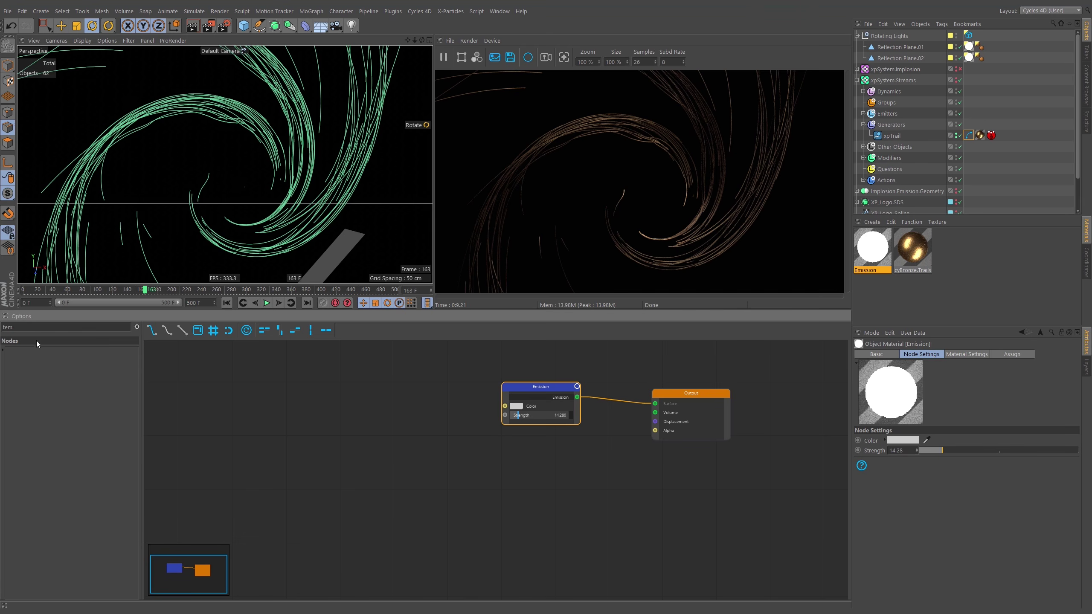
key(BackSpace)
text(bla)
drag(29, 351, 382, 420)
click(418, 410)
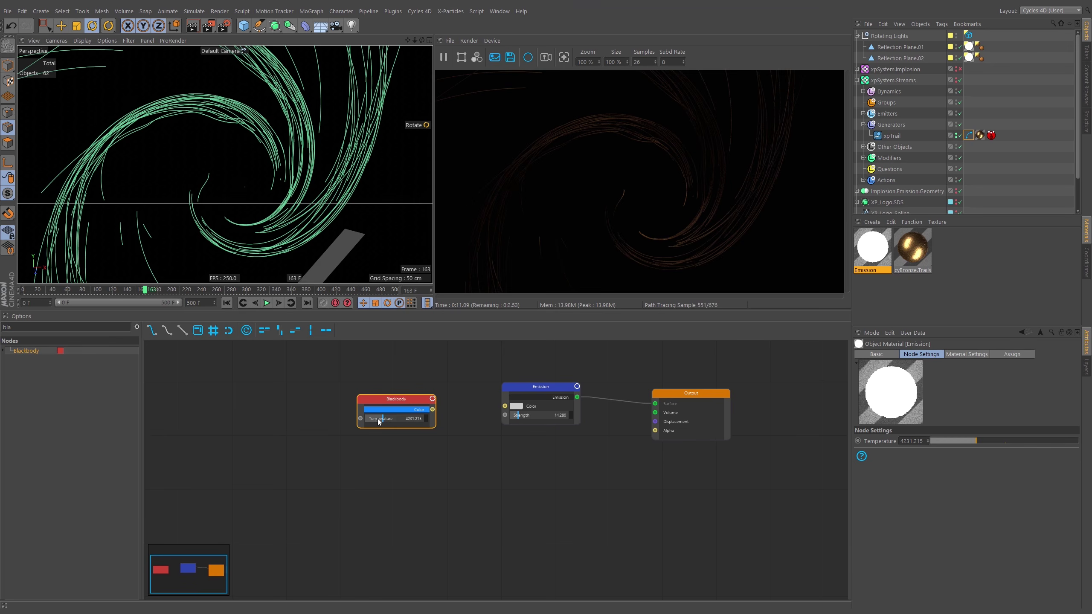
drag(379, 422, 376, 420)
drag(467, 423, 505, 406)
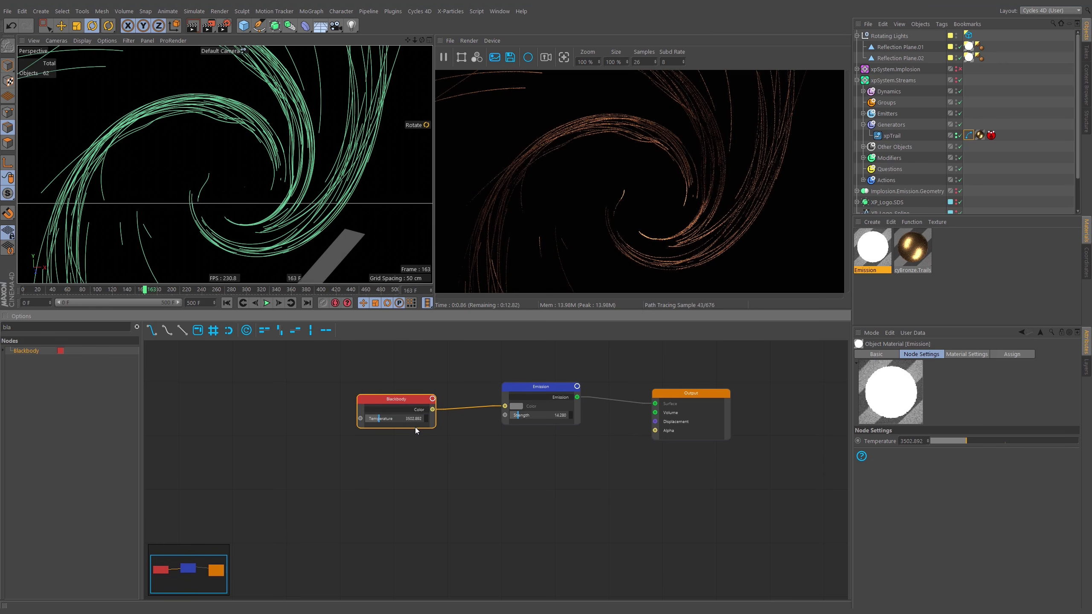
Set the Blackbody temperature to about 4393, place the node beside Emission, and check the rendered trails at frames 226 and 341
drag(377, 421, 371, 423)
drag(386, 423, 384, 426)
drag(396, 399, 423, 387)
drag(153, 296, 190, 292)
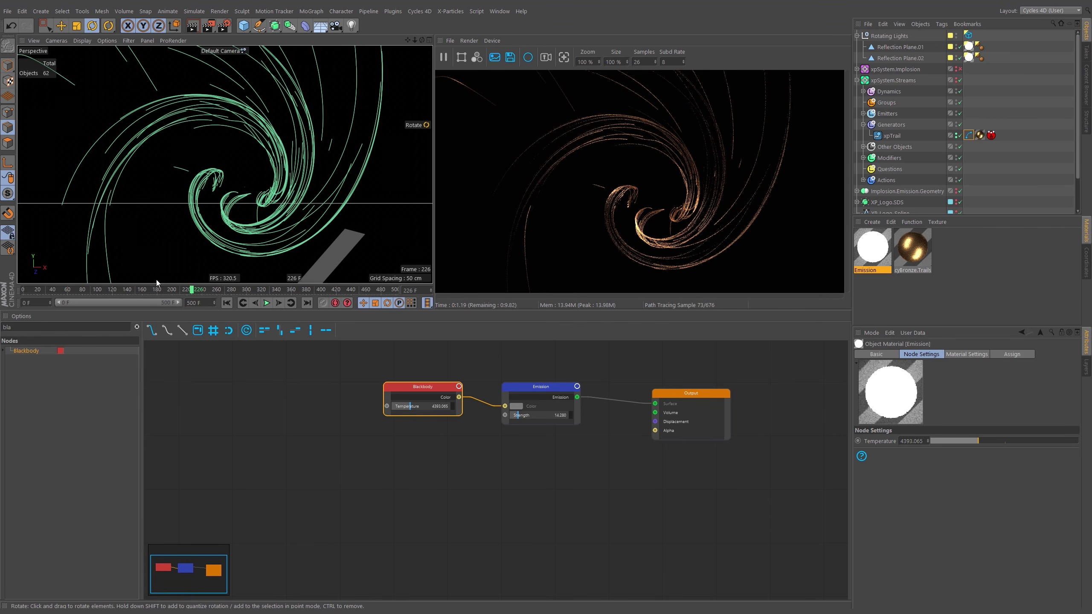
click(261, 293)
mouse_move(267, 294)
mouse_down()
mouse_move(329, 291)
mouse_move(244, 292)
mouse_move(278, 291)
mouse_up()
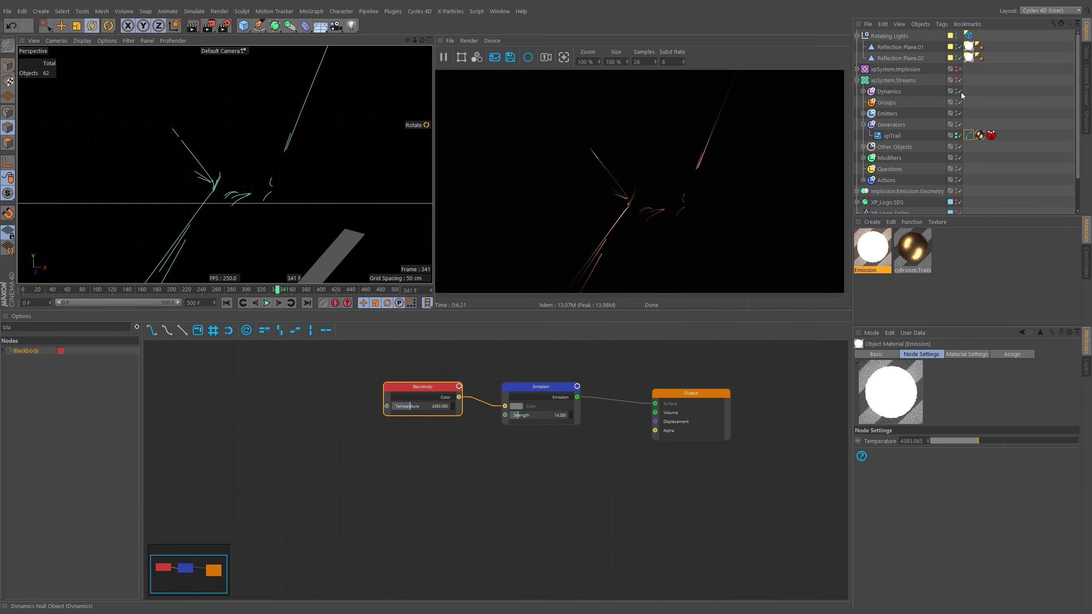
Animate the cyCurve tag's End thickness with a keyframe of 0.5 cm at frame 40 and 0.3 cm at frame 245
click(969, 136)
drag(272, 292, 292, 301)
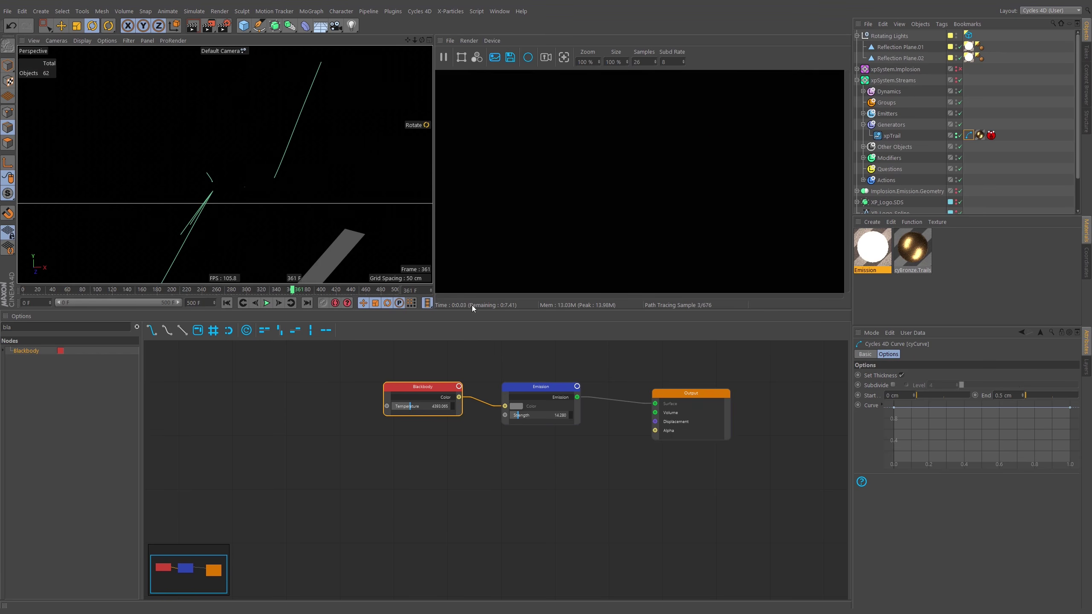
drag(215, 297, 51, 293)
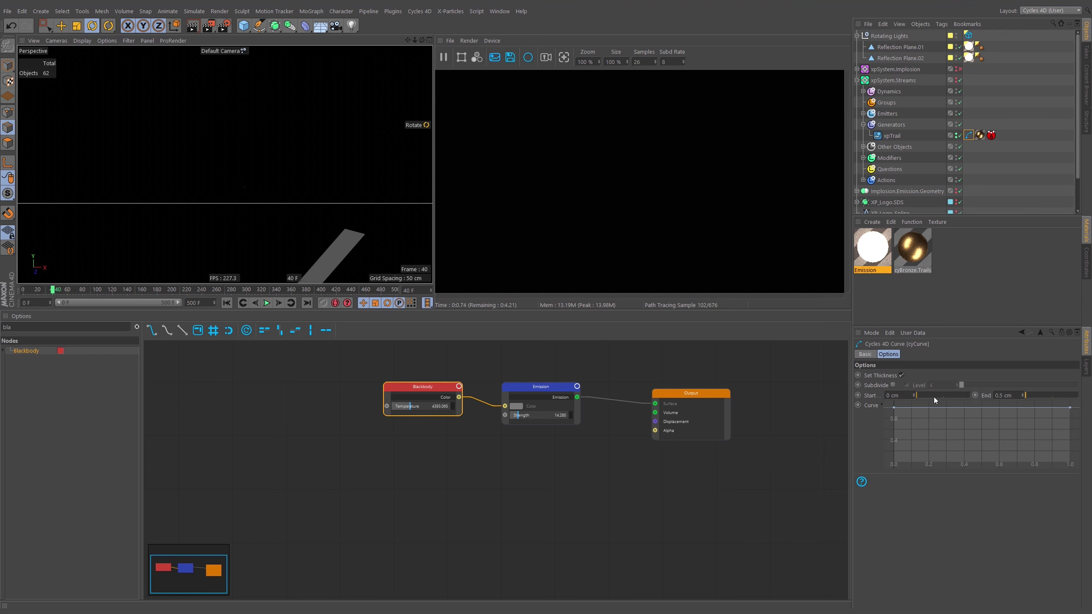
ctrl+click(975, 396)
drag(169, 294, 205, 294)
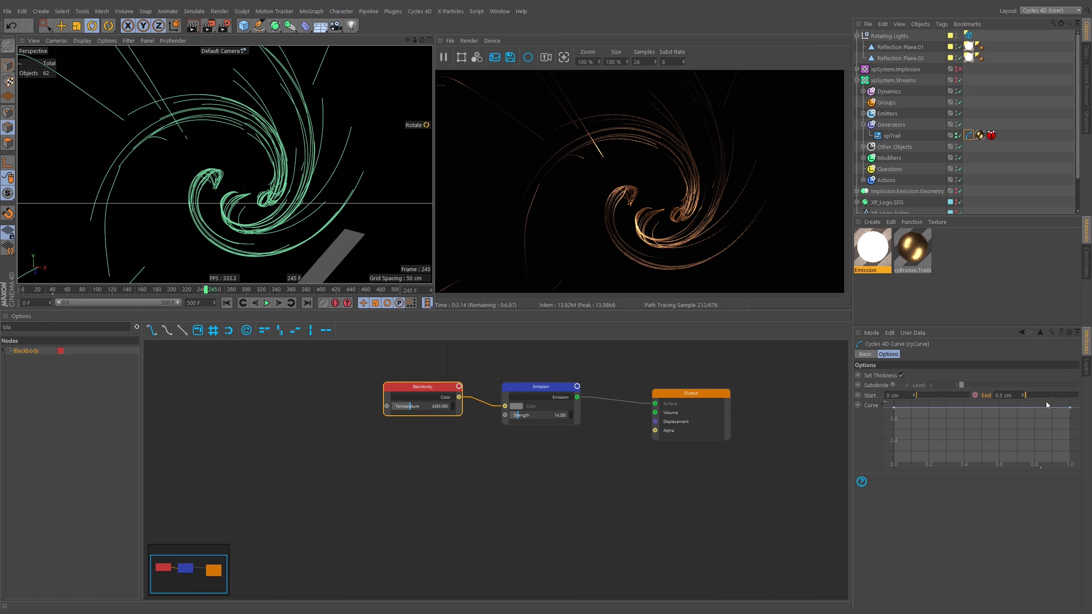
click(1023, 396)
text(0.3)
key(Return)
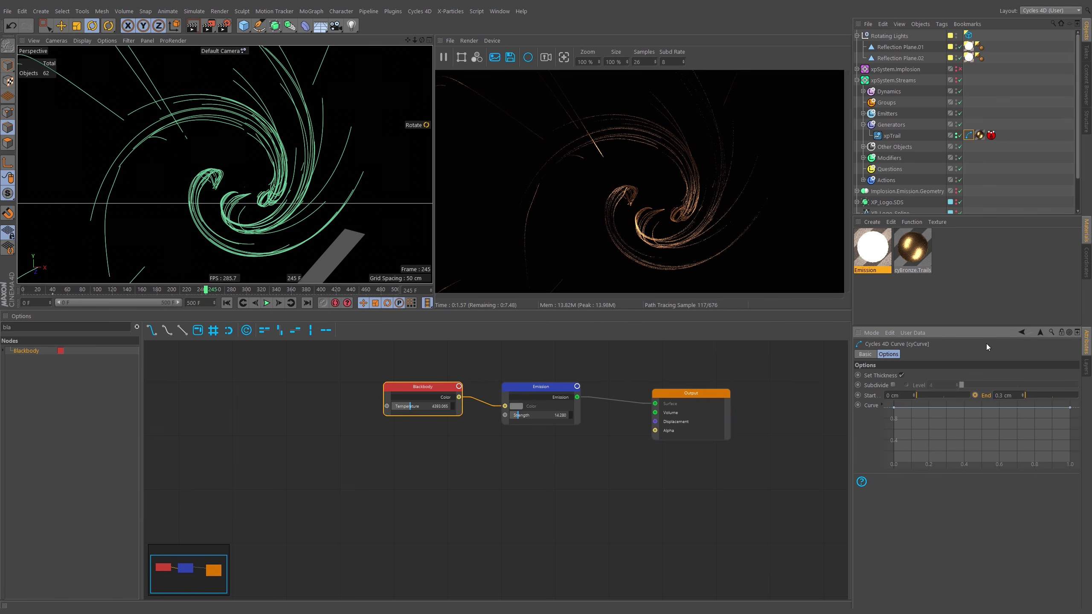
Play the animation from the start, pausing around frames 158, 246 and 348 to check how the rendered trails thin out
click(228, 304)
click(266, 305)
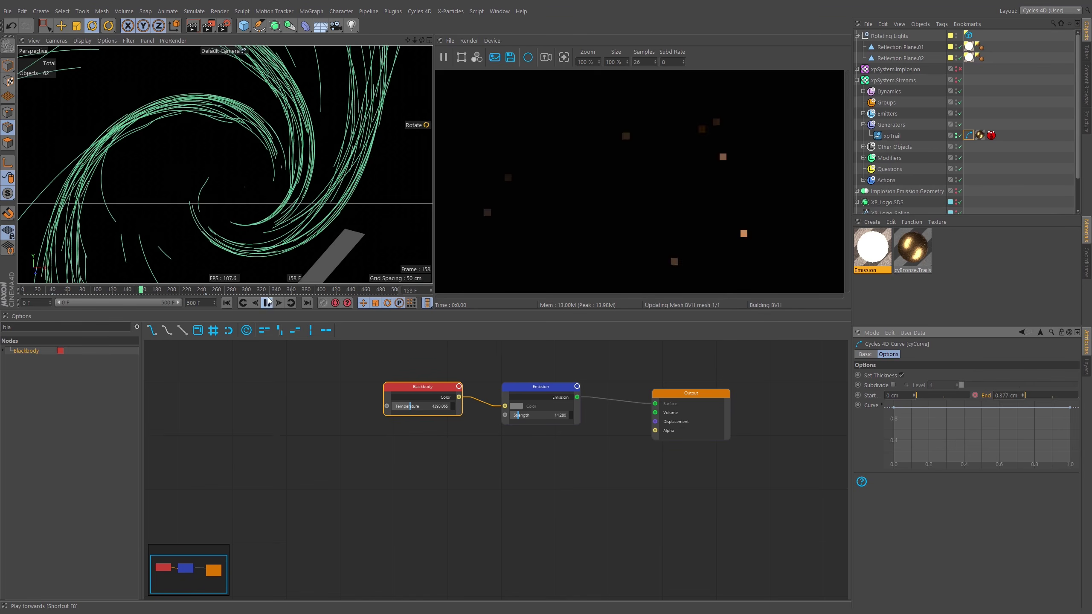
click(267, 304)
click(267, 303)
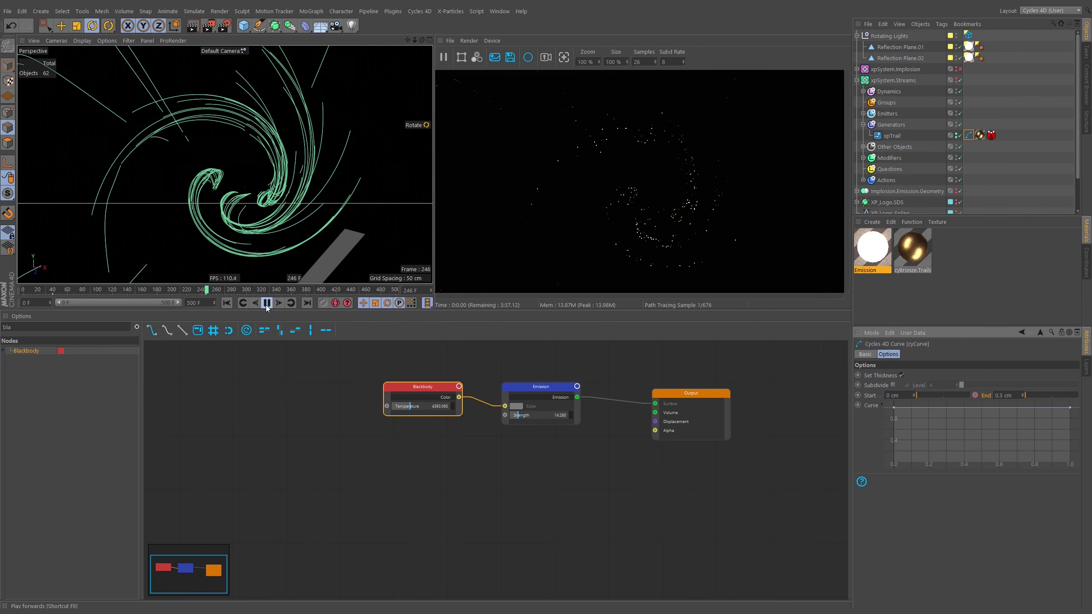
click(267, 304)
click(267, 304)
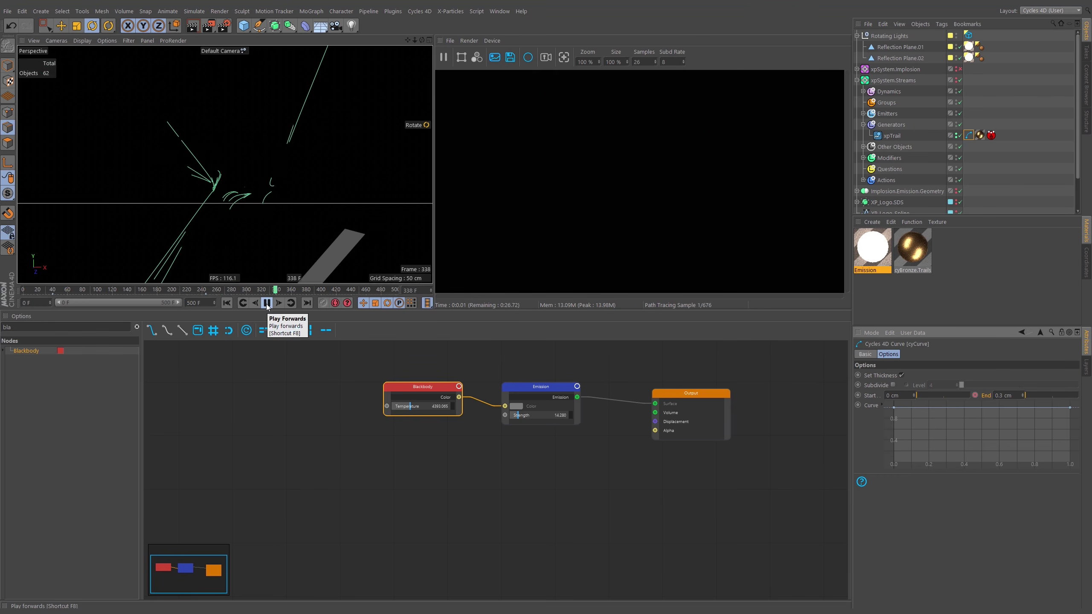
click(267, 303)
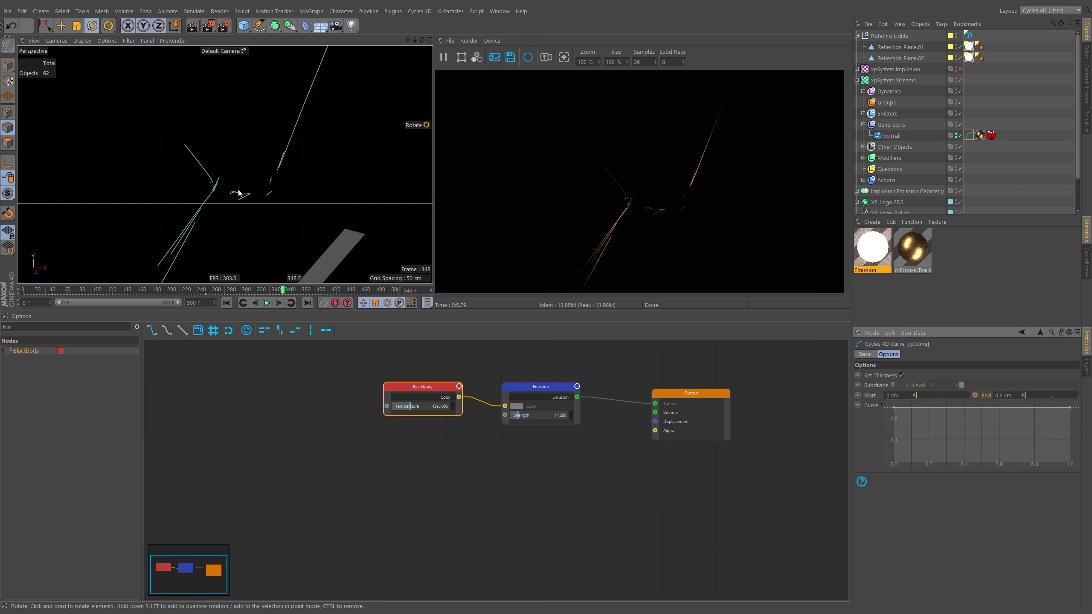
Duplicate Reveal_Type_Clean_topo_3D out of the Reveal_Type.SDS hierarchy, placing the copy directly above Implosion.Emission.Geometry
click(863, 124)
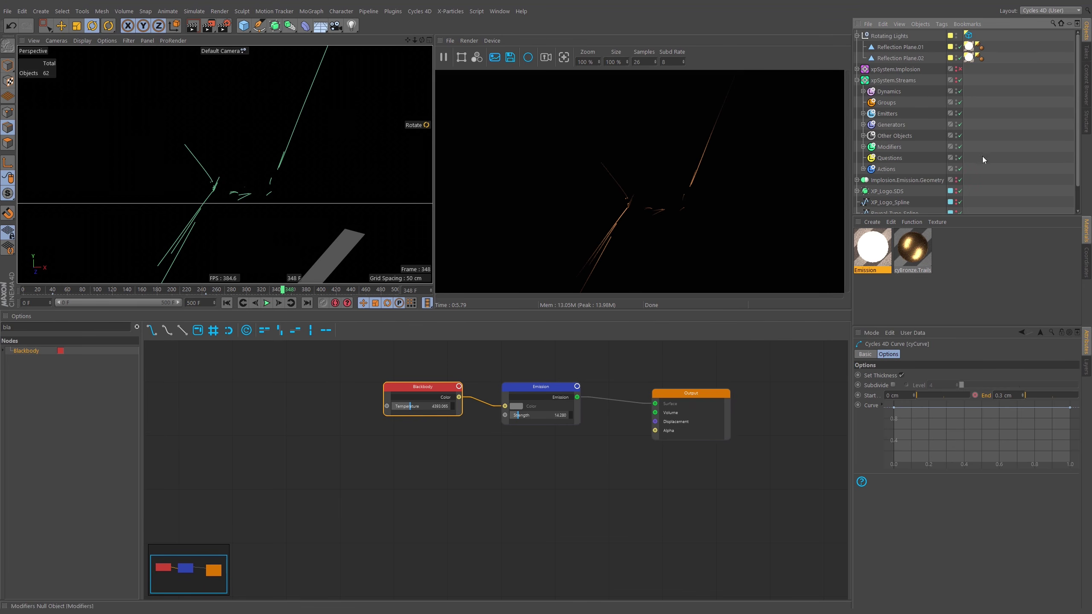
scroll(939, 154, down, 1)
click(858, 166)
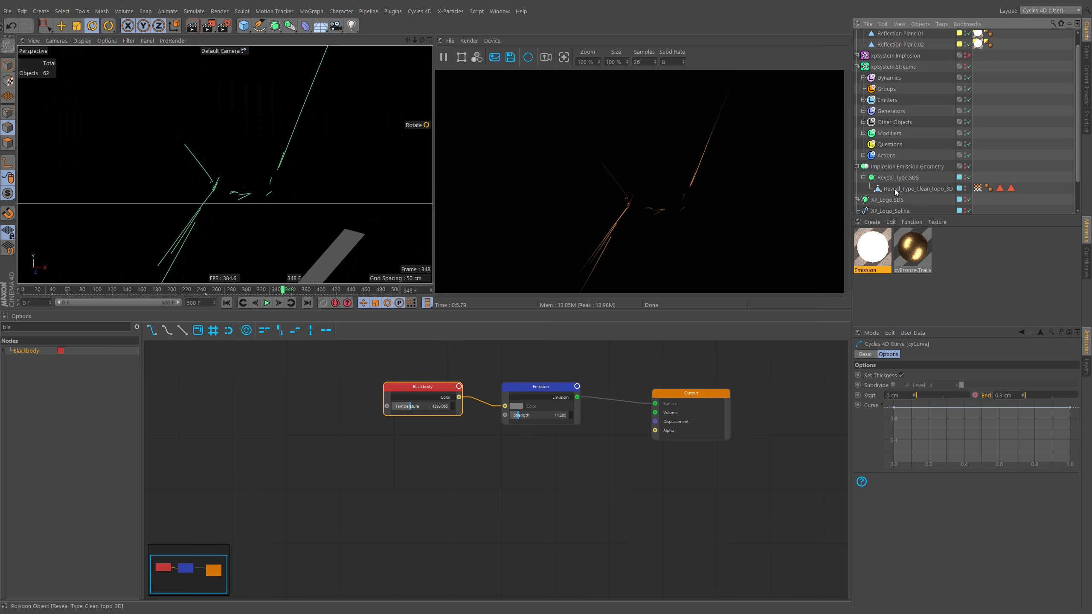
click(896, 189)
click(909, 180)
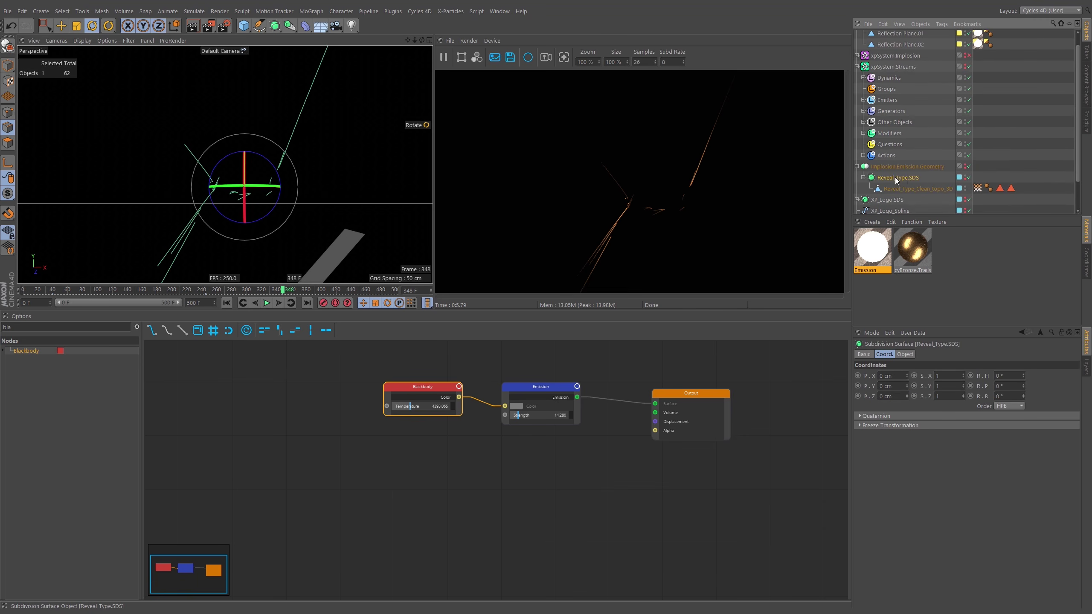
click(905, 187)
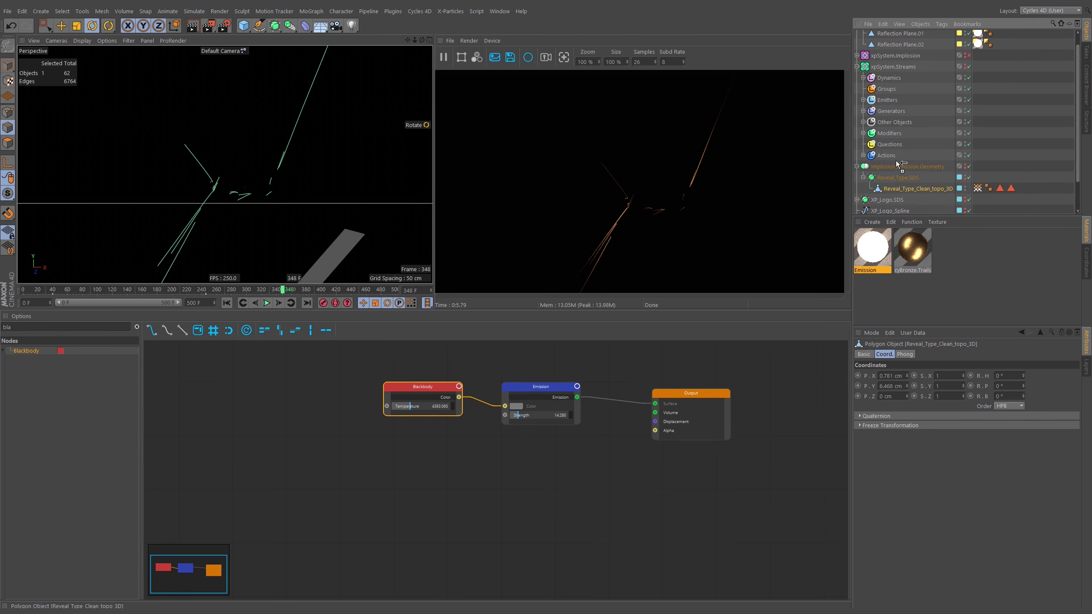
ctrl+drag(895, 162, 894, 164)
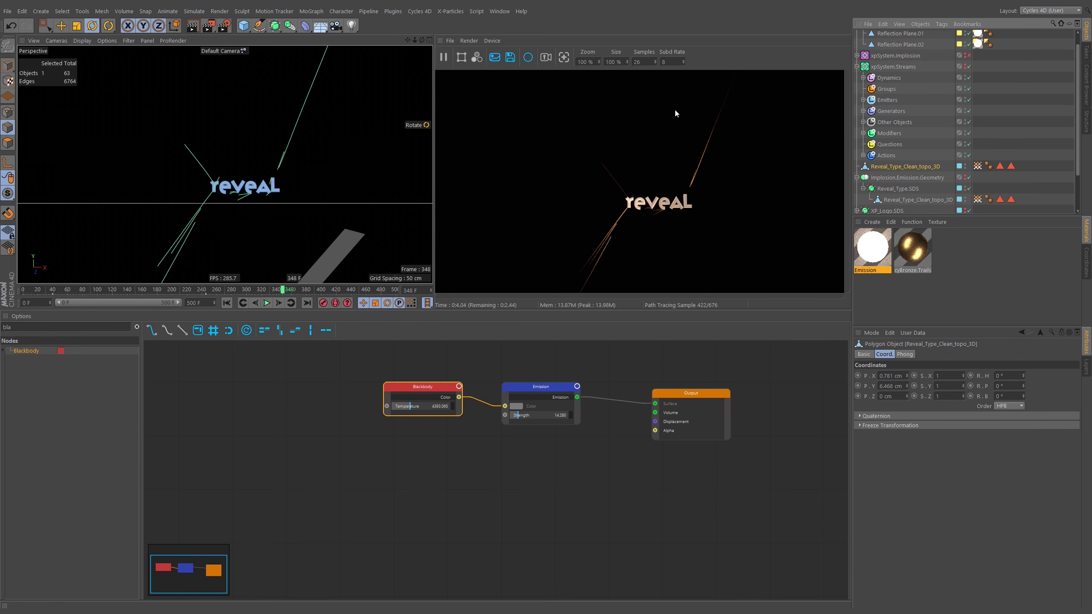
Pause the live render and bring the A and L of the duplicated reveal type into close view
click(443, 57)
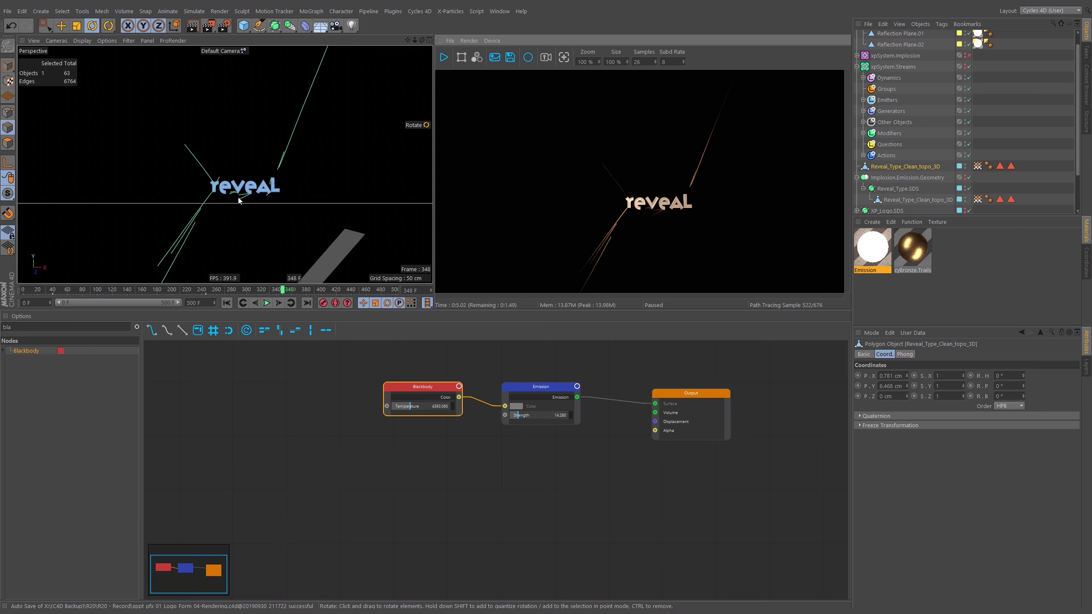
click(241, 51)
click(255, 57)
alt+right_drag(255, 188, 286, 171)
alt+drag(287, 171, 204, 188)
alt+right_drag(204, 188, 282, 174)
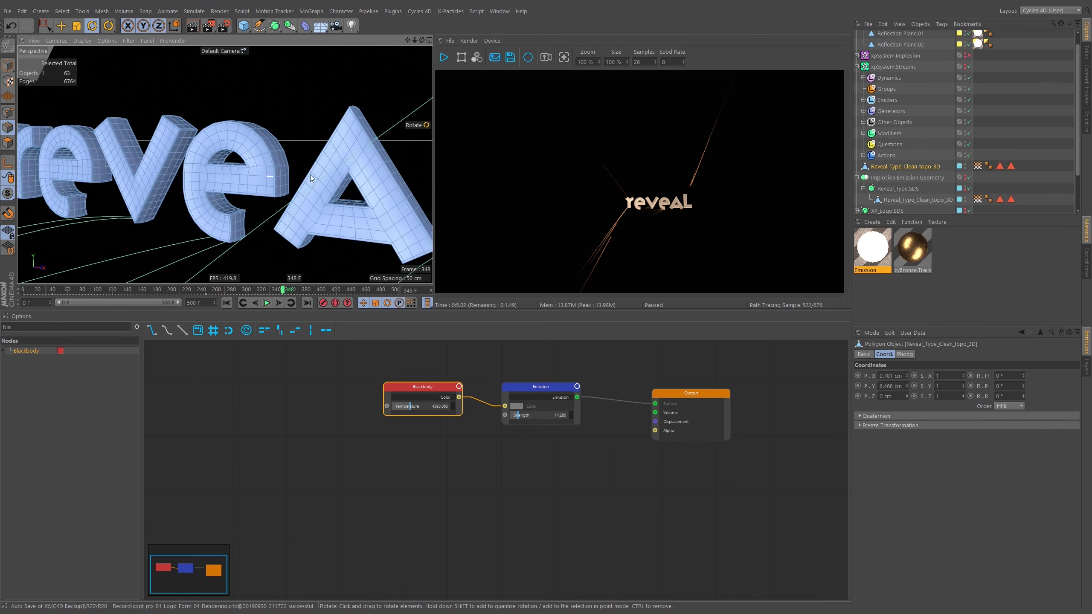
alt+middle_drag(283, 174, 265, 165)
alt+right_drag(266, 165, 240, 169)
alt+middle_drag(241, 168, 312, 176)
alt+drag(312, 175, 340, 118)
alt+right_drag(340, 118, 349, 92)
Try selecting edges by hand along the upright of the letter L in the duplicated type
double_click(347, 94)
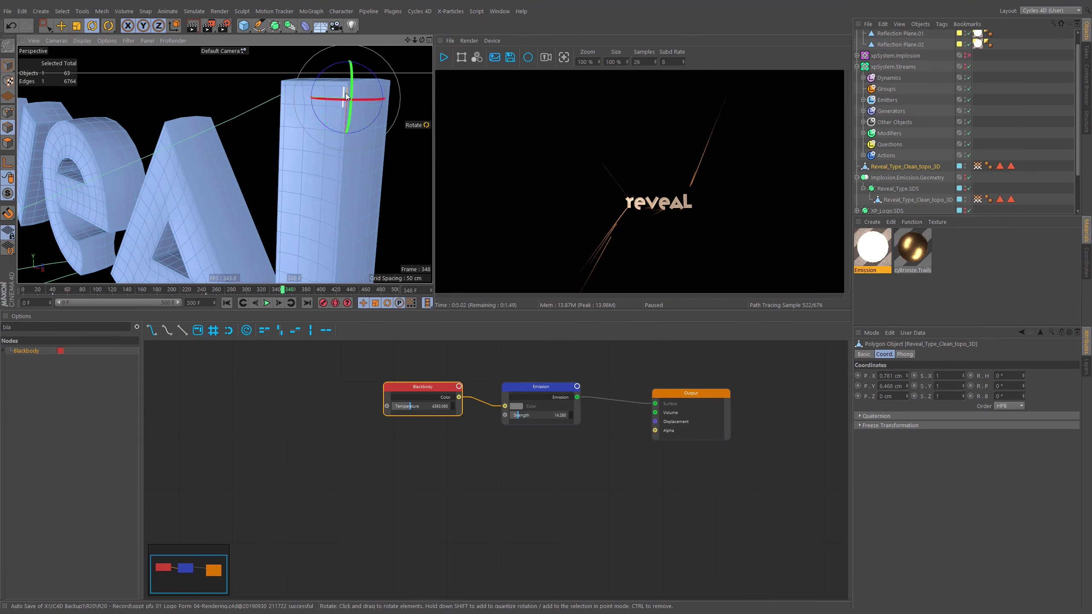
shift+click(293, 82)
shift+click(345, 82)
alt+drag(346, 83, 382, 81)
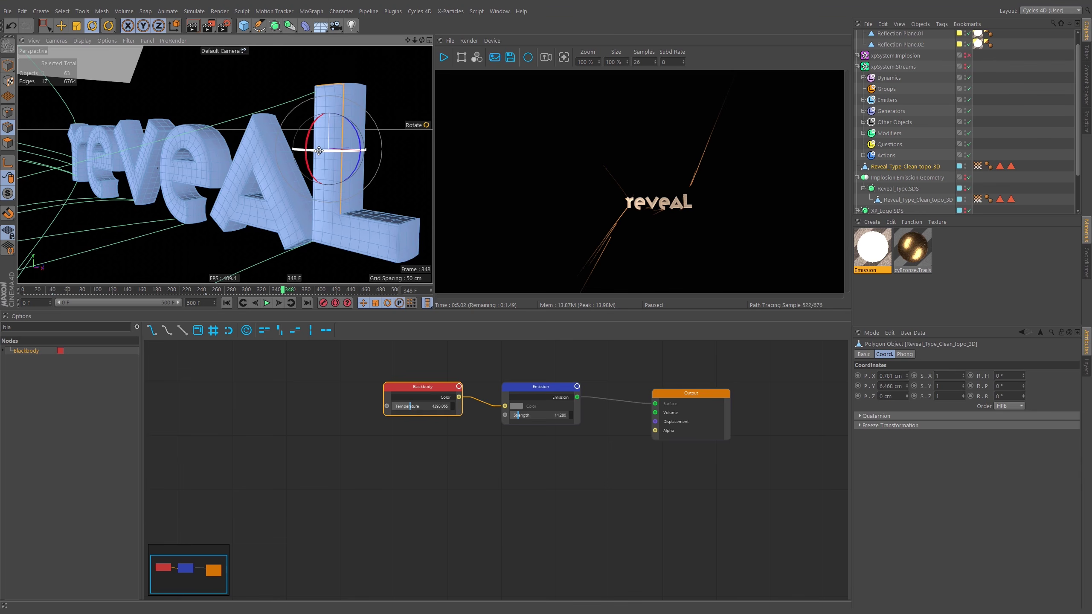
alt+middle_drag(318, 151, 332, 115)
mouse_move(332, 115)
alt+mouse_down()
mouse_move(366, 117)
mouse_move(353, 115)
alt+mouse_up()
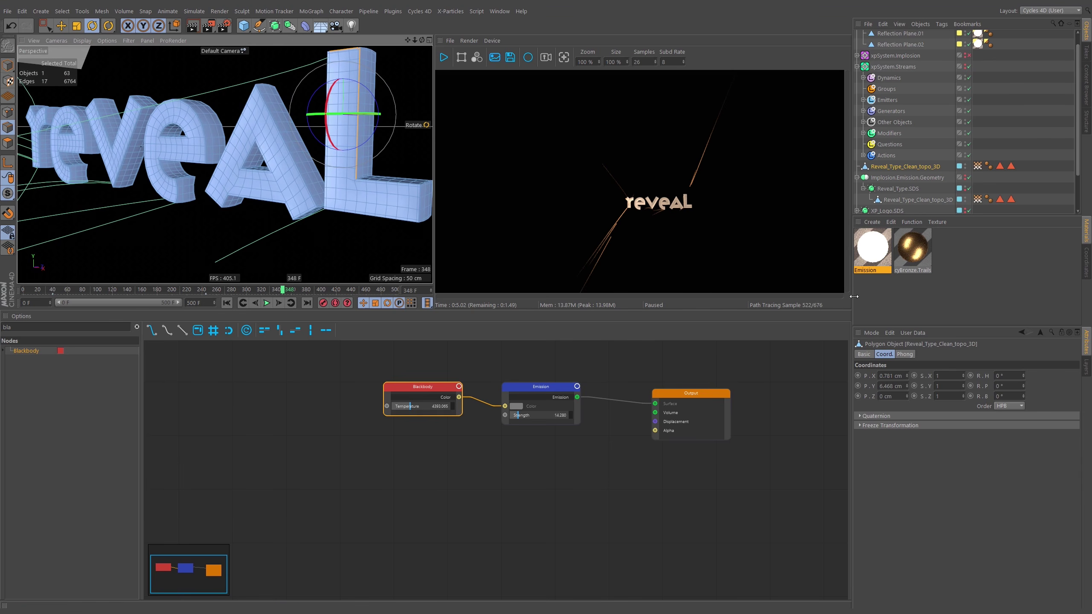
Set Use Color to Off for the duplicated Reveal_Type_Clean_topo_3D object
click(863, 354)
click(930, 414)
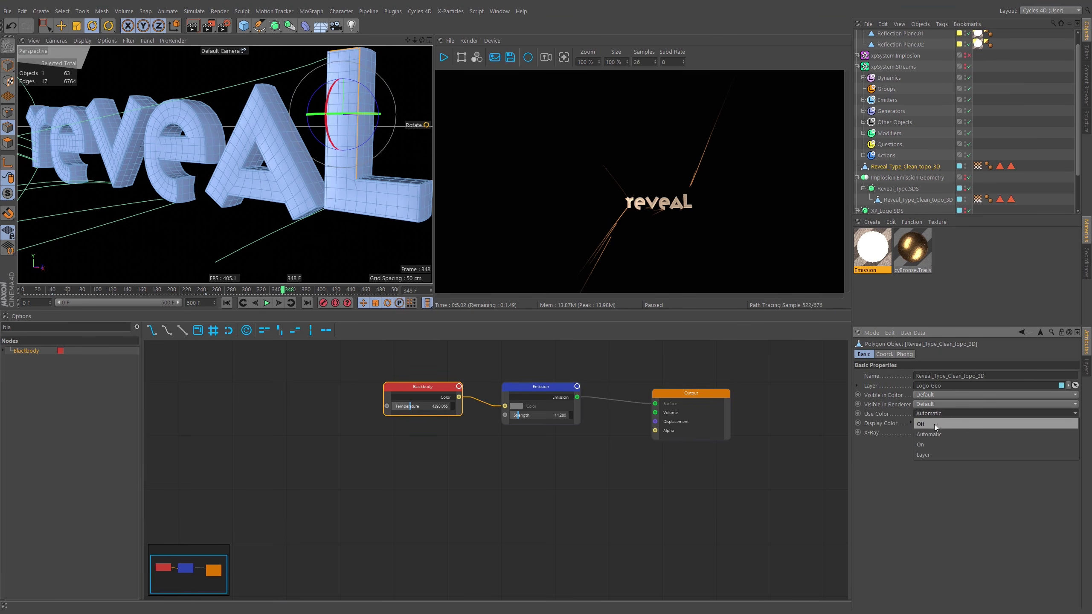
click(935, 426)
mouse_move(340, 142)
alt+mouse_down()
mouse_move(323, 155)
mouse_move(330, 145)
alt+mouse_up()
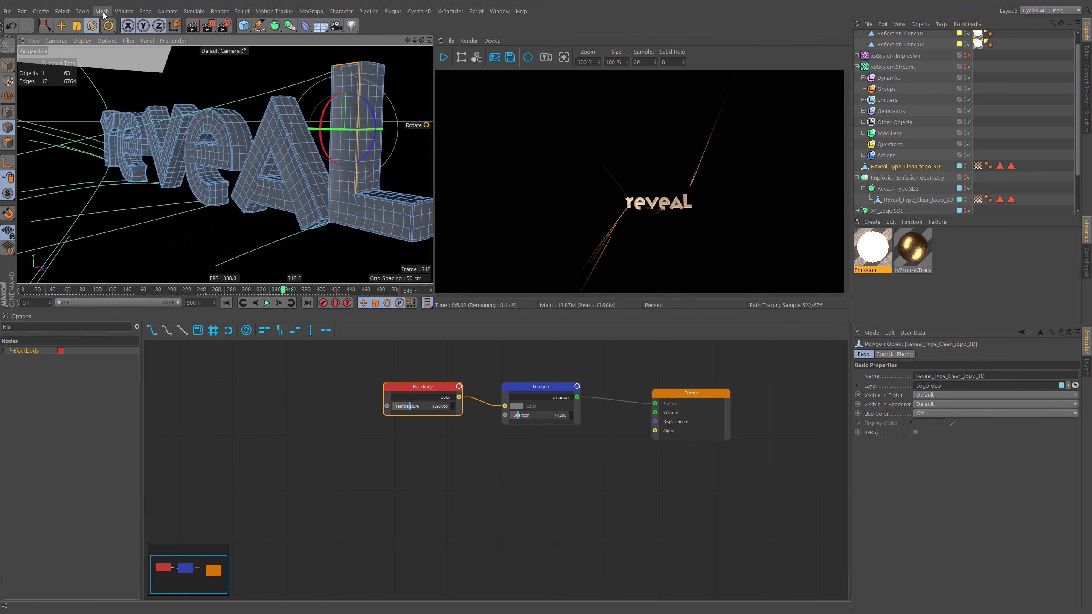
Use Phong Break Selection with Override Phong Tag off to select the break edges of the letter A, and of the L instead
click(62, 11)
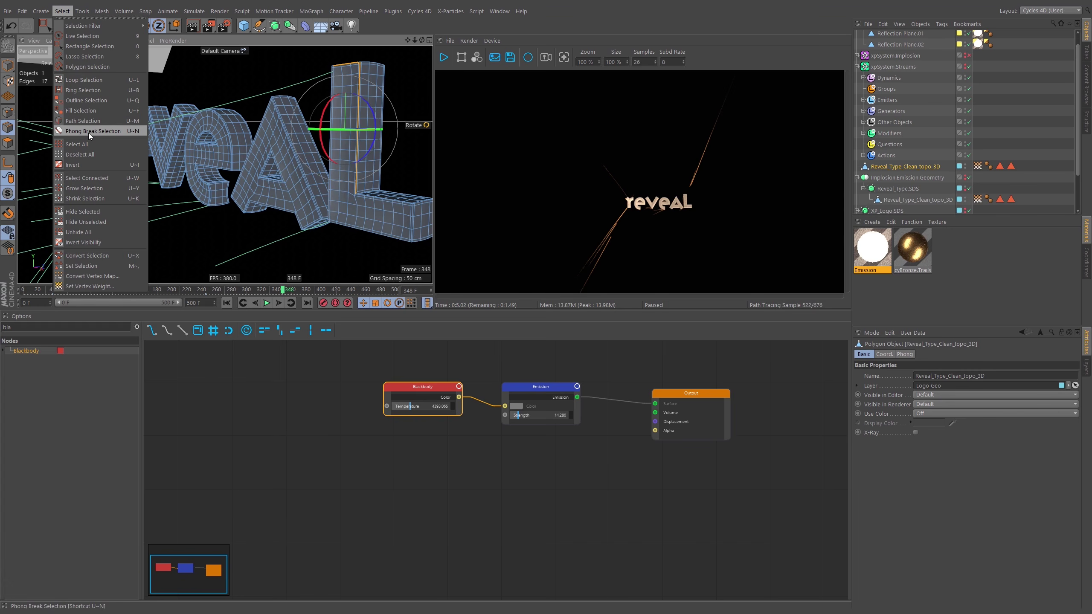
click(114, 132)
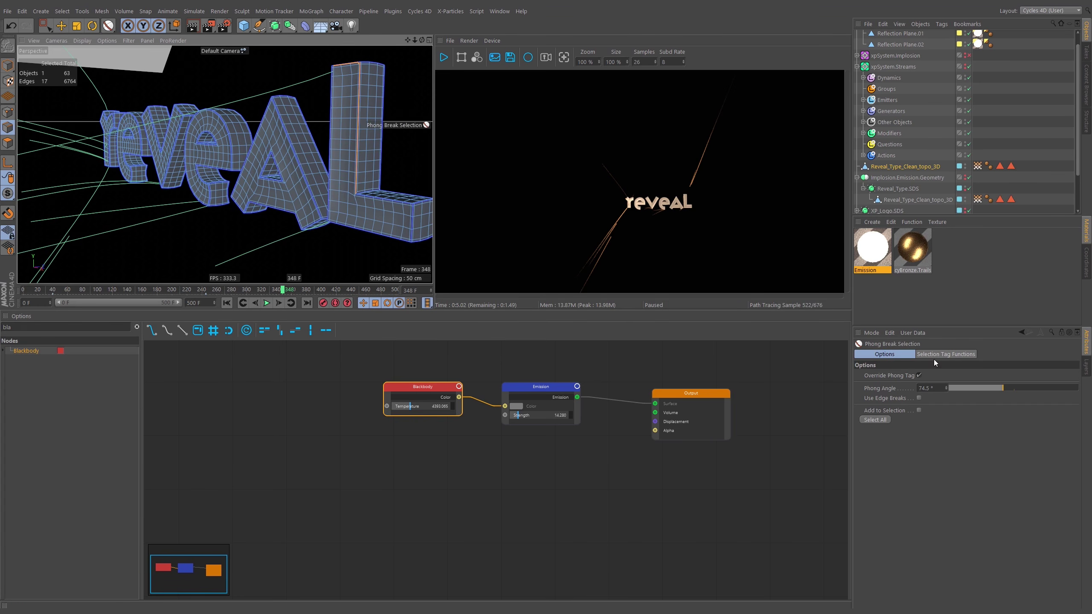
click(888, 376)
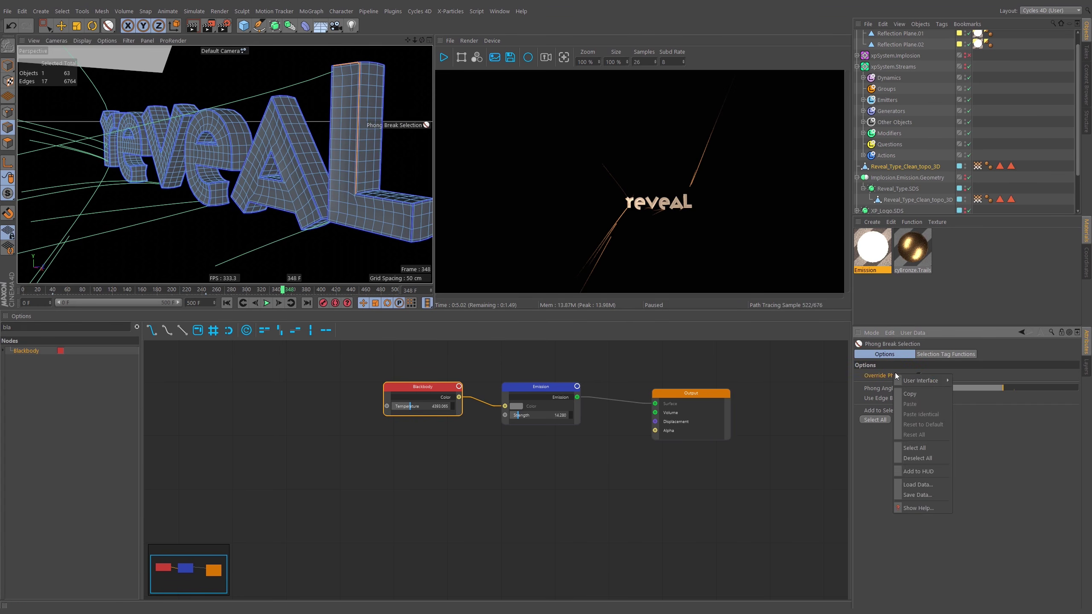
click(920, 375)
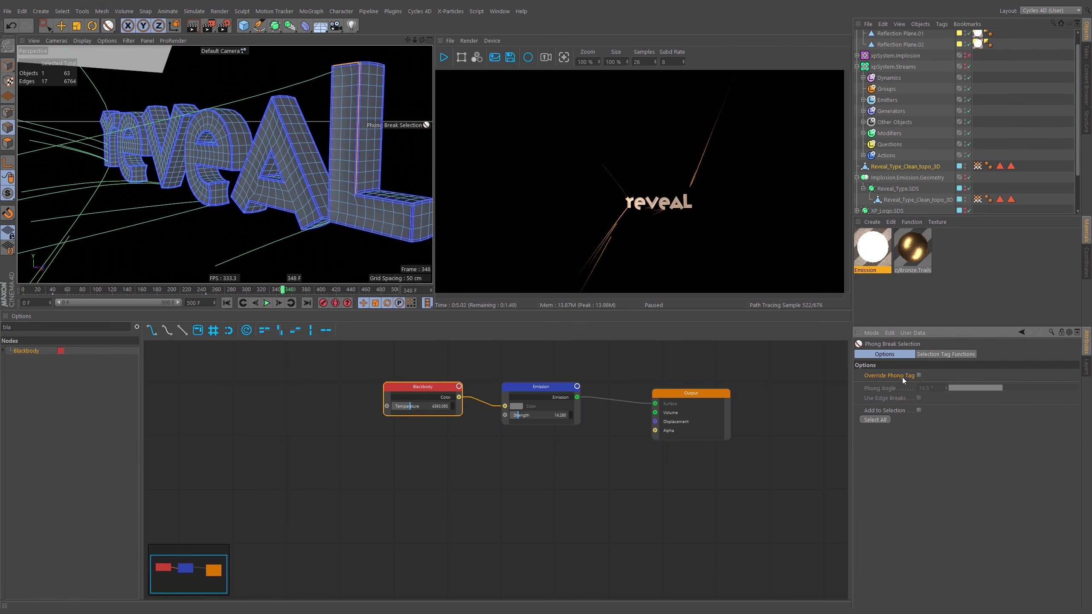
alt+drag(293, 145, 312, 154)
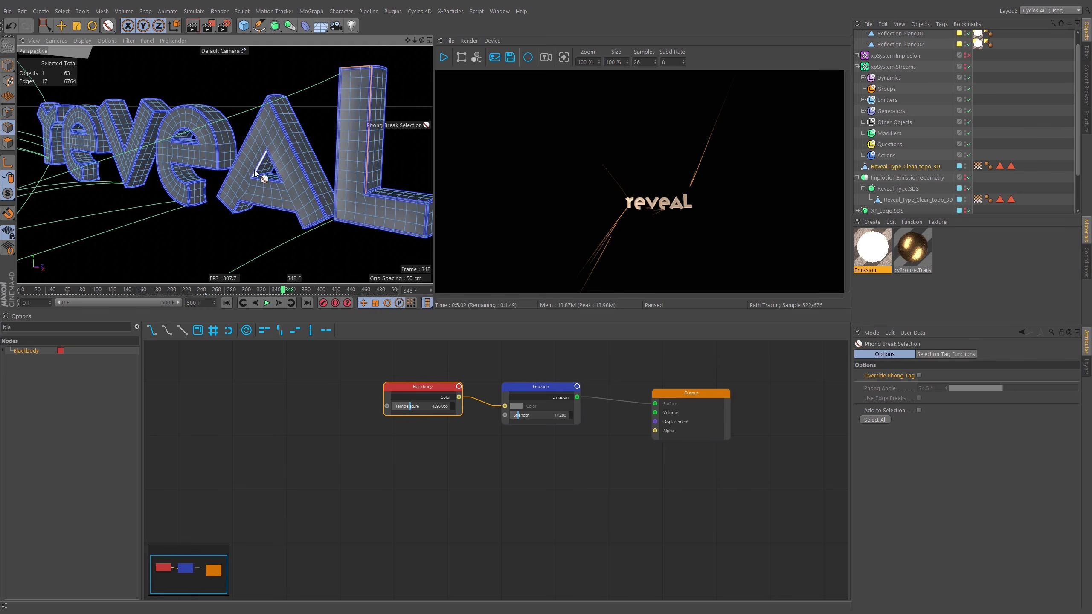
click(294, 162)
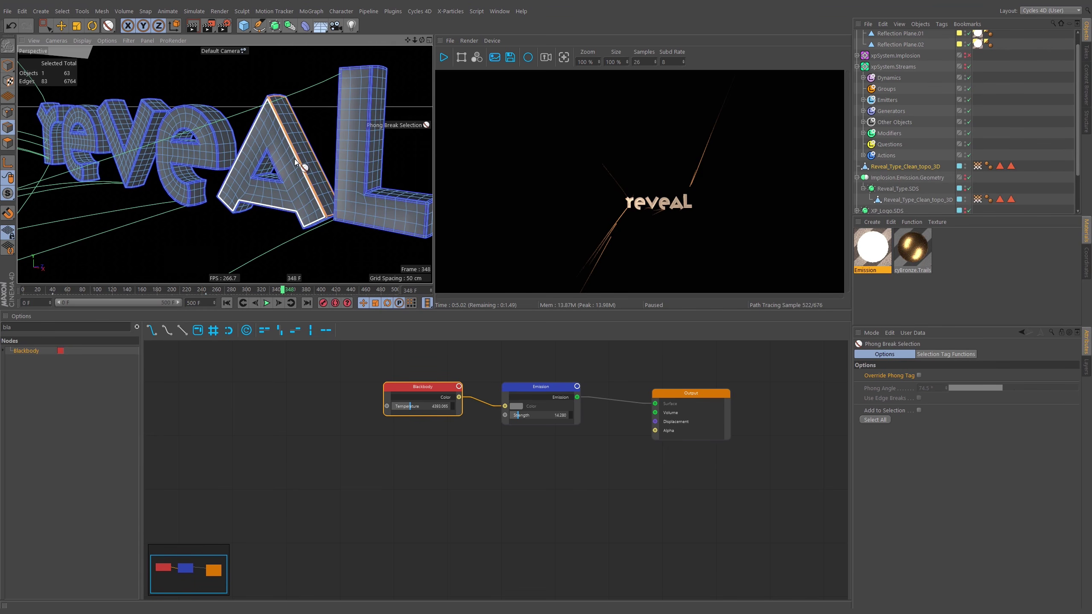
click(371, 137)
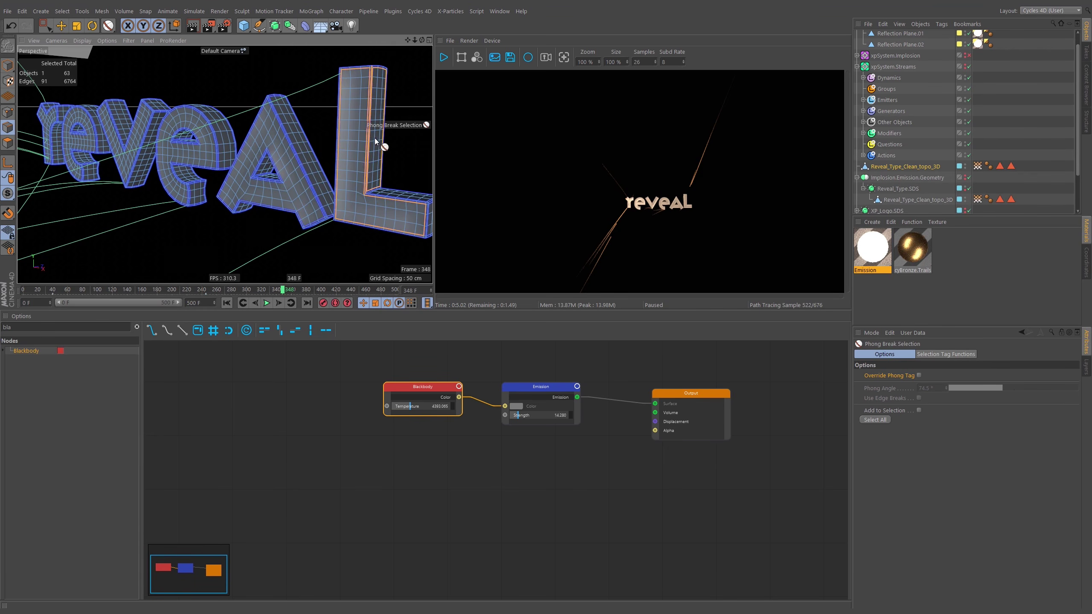
Turn on Override Phong Tag for Phong Break Selection and try its Use Edge Breaks option on the duplicated type, ending with it off
alt+right_drag(382, 198, 447, 167)
alt+drag(362, 191, 311, 183)
scroll(327, 167, down, 10)
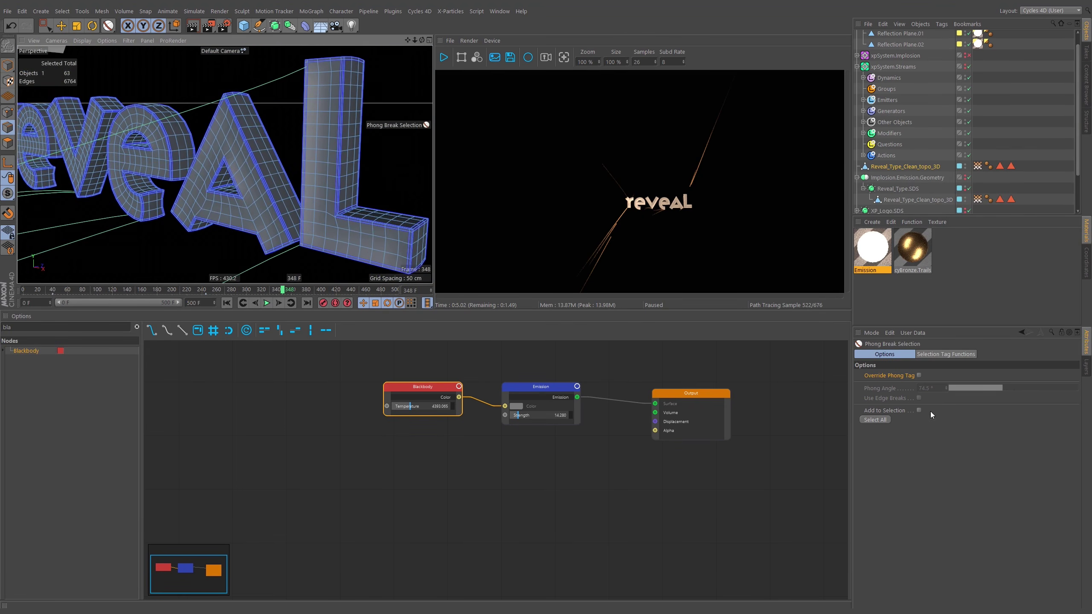
click(920, 376)
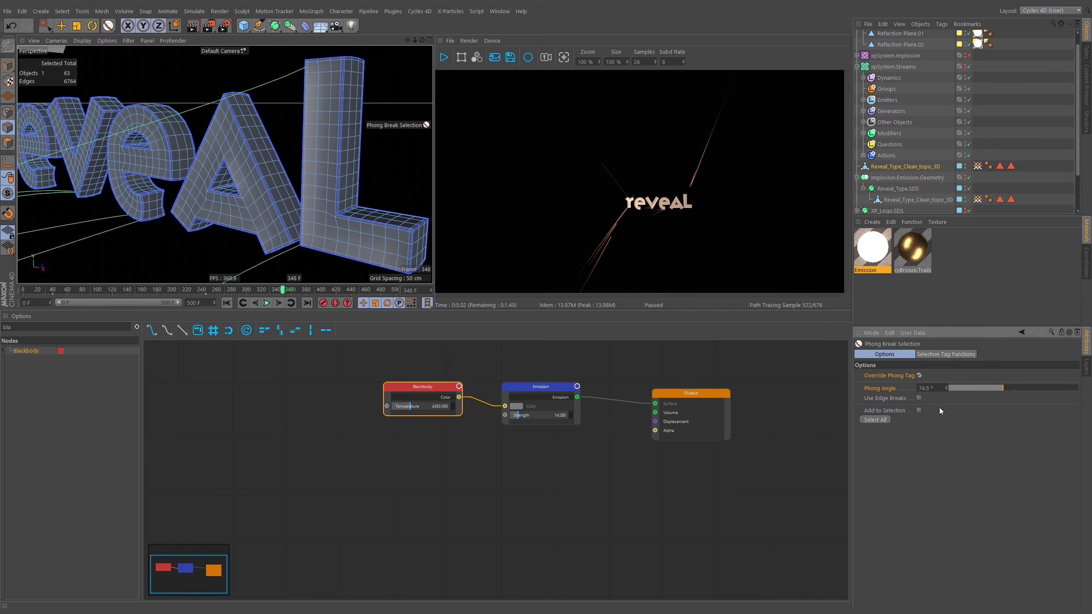
click(919, 399)
scroll(358, 68, up, 5)
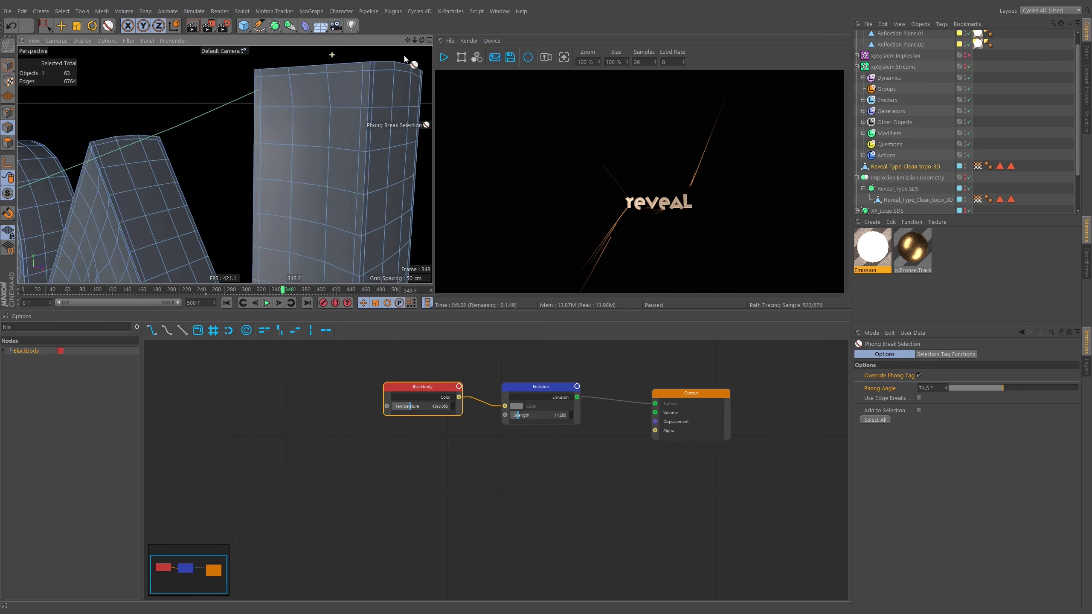
click(919, 399)
click(919, 398)
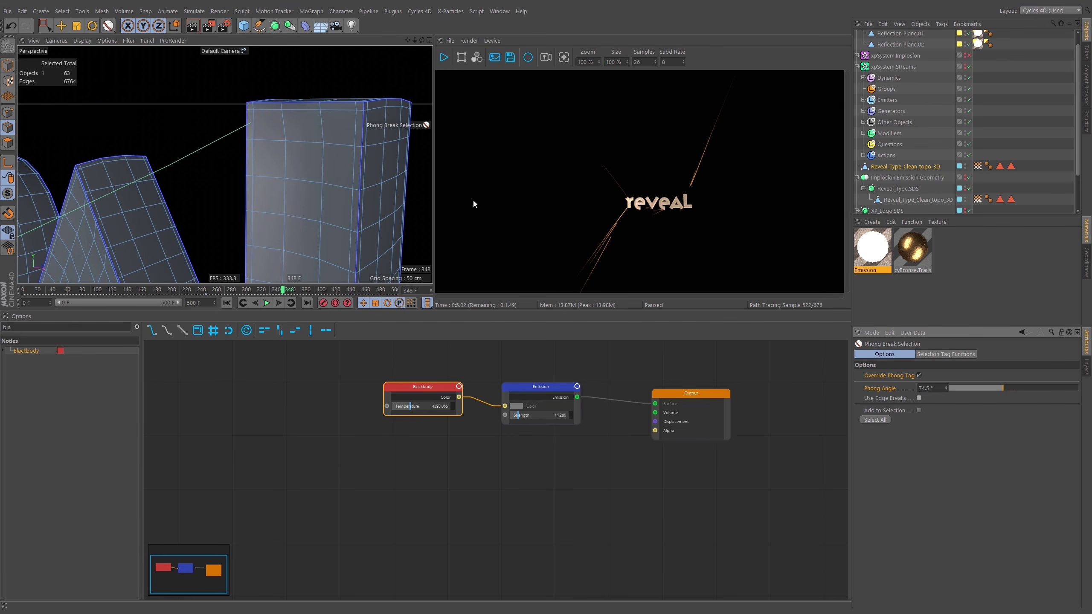
Set the Phong Angle to 73° and select all phong break edges of the duplicated reveal type
drag(958, 391, 1011, 395)
alt+right_drag(330, 146, 266, 221)
alt+drag(266, 221, 334, 194)
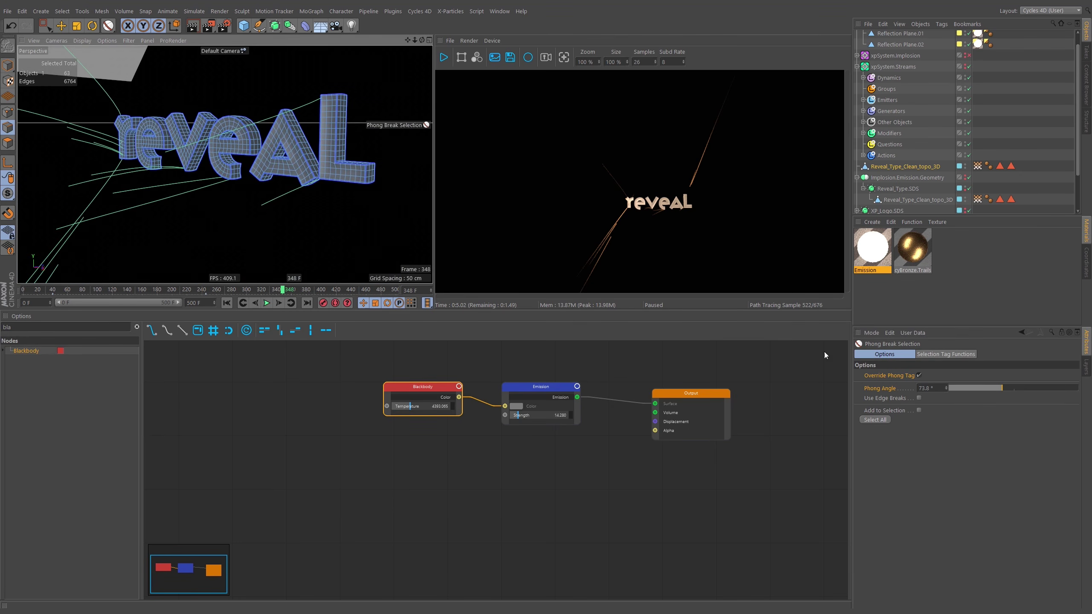
click(875, 420)
alt+drag(311, 155, 338, 175)
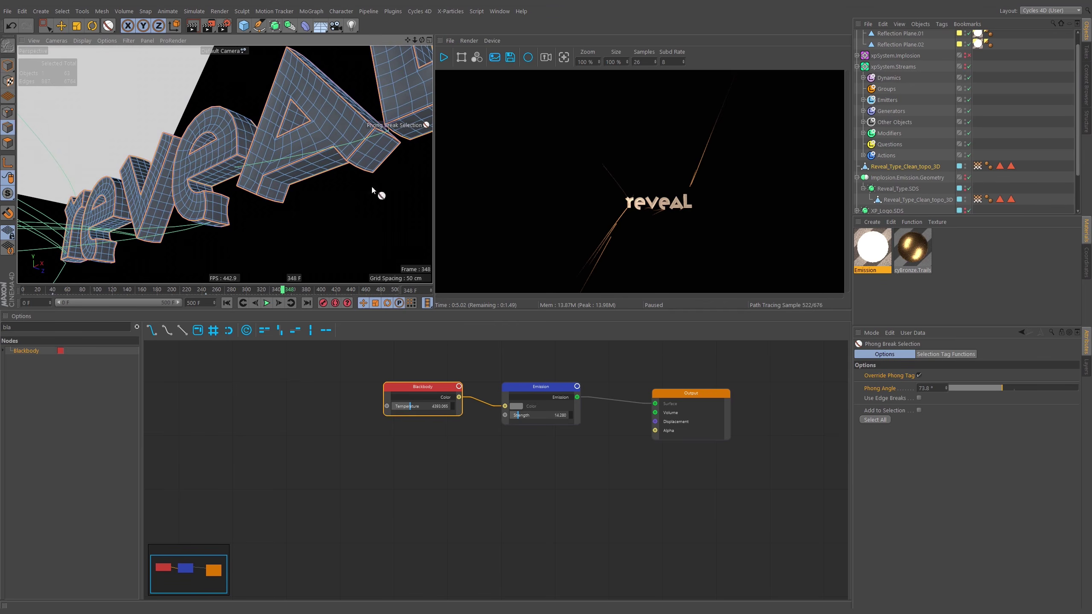
Lower the Phong Angle to about 40°, reselect all break edges and check them around the letters
drag(997, 387, 974, 388)
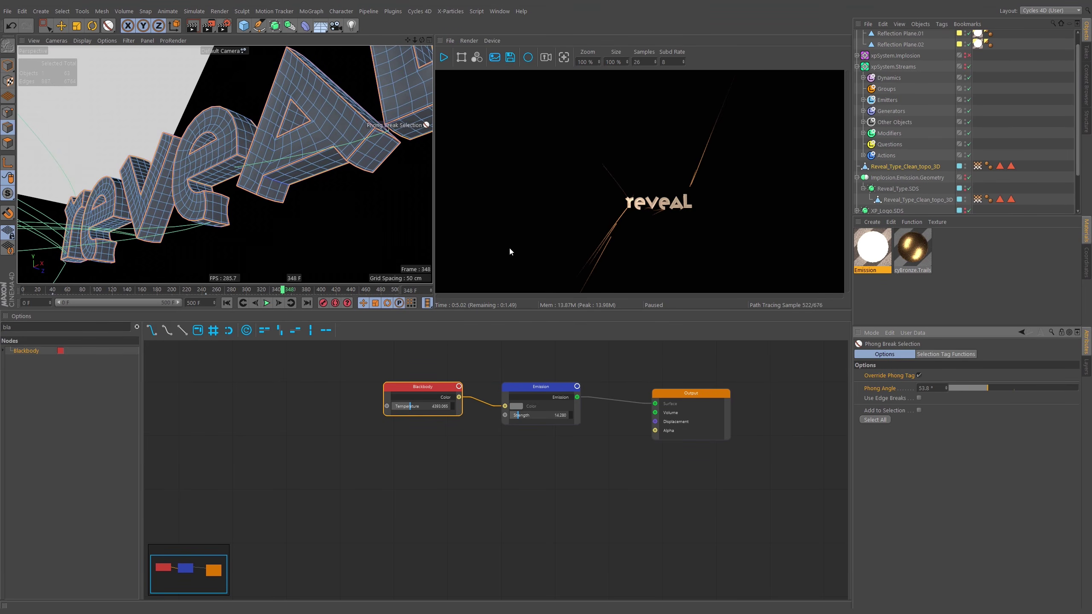
alt+drag(277, 185, 397, 133)
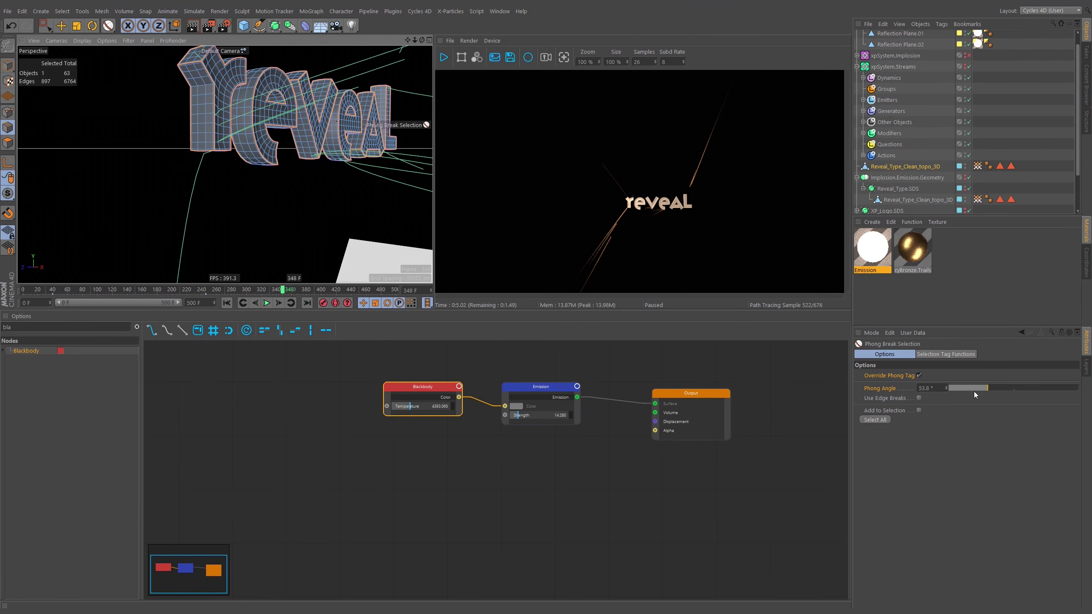
drag(987, 388, 981, 389)
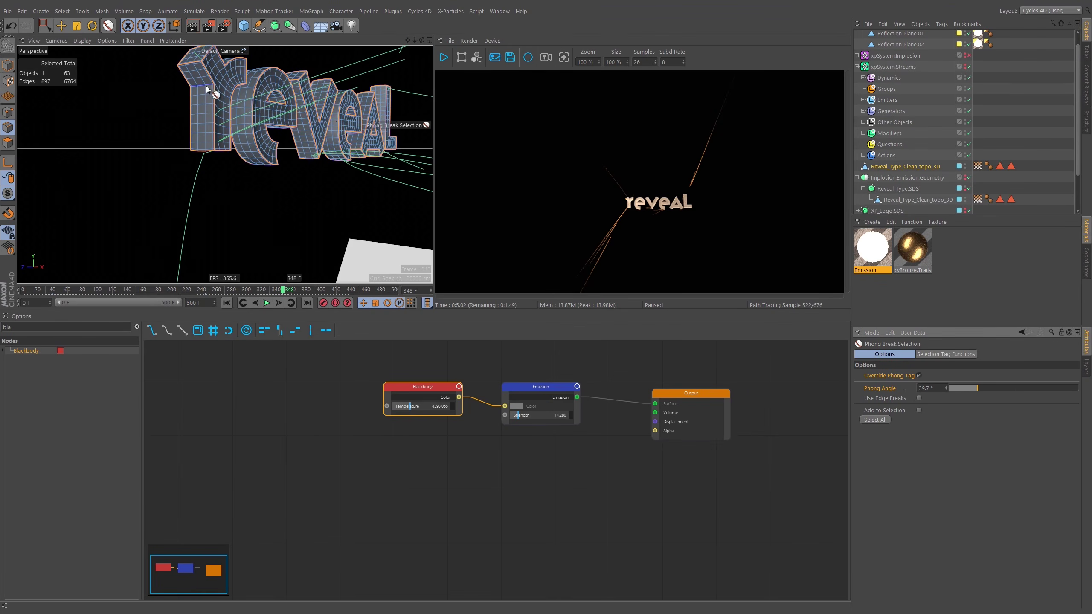
alt+drag(391, 142, 295, 129)
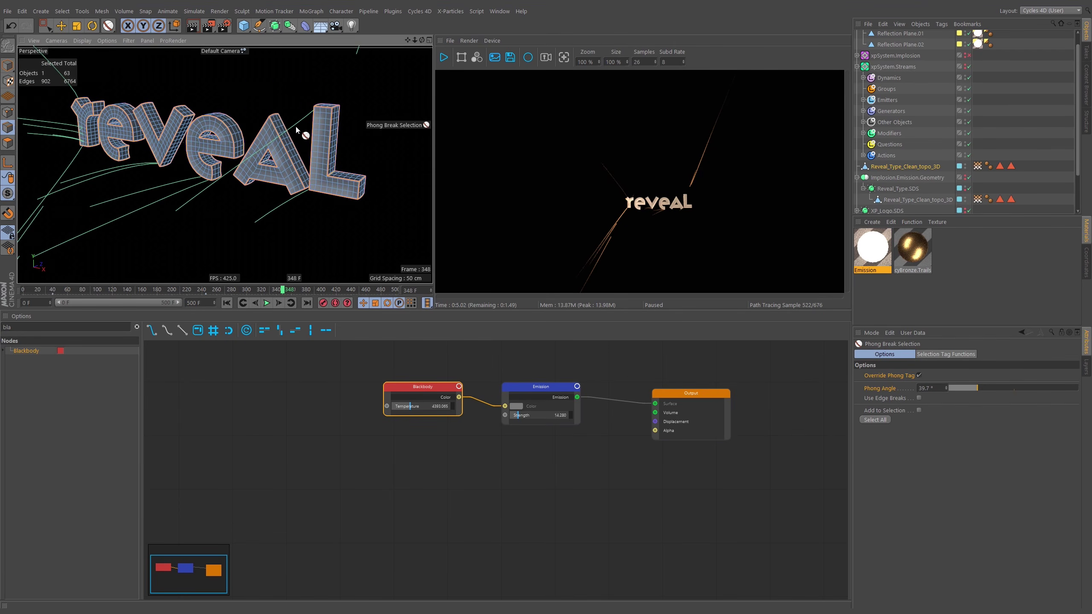
Convert the selected edges to a spline with Edge to Spline and move the spline out of its parent, above the duplicated type
key(shift+c)
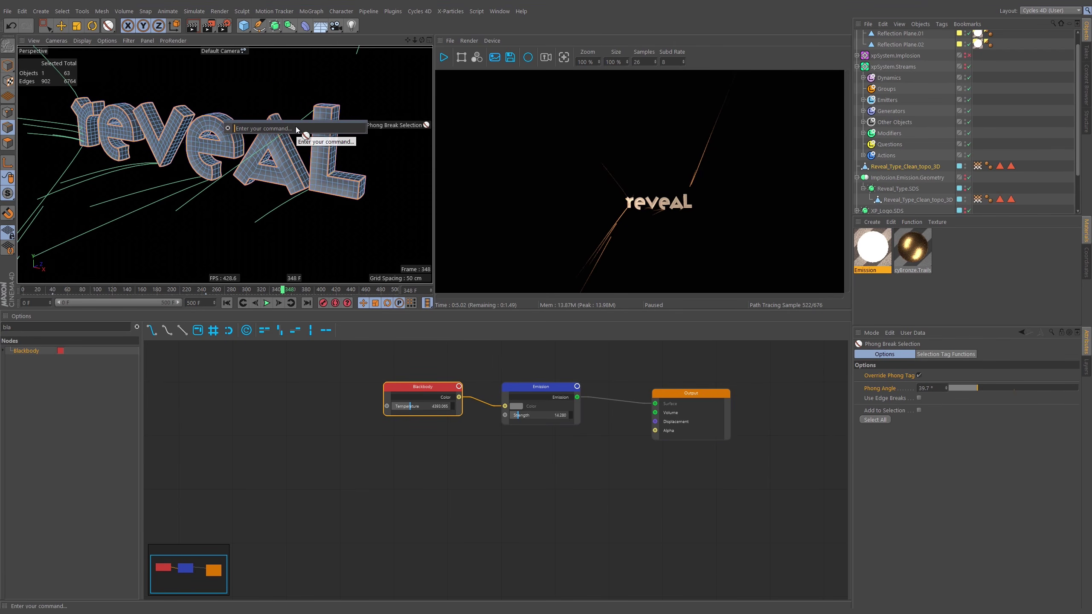
text(edge)
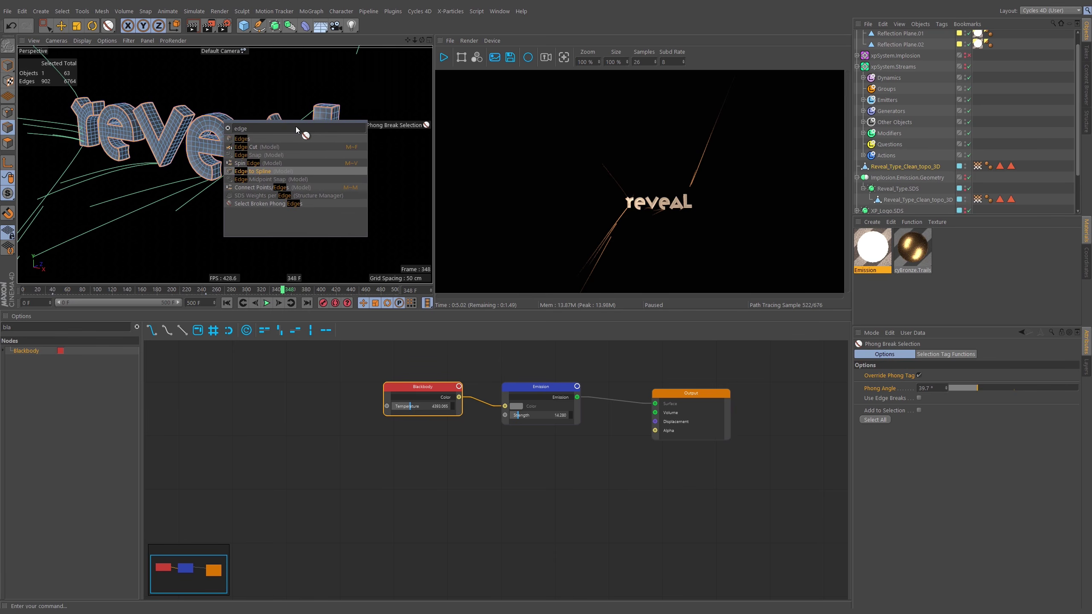
click(253, 173)
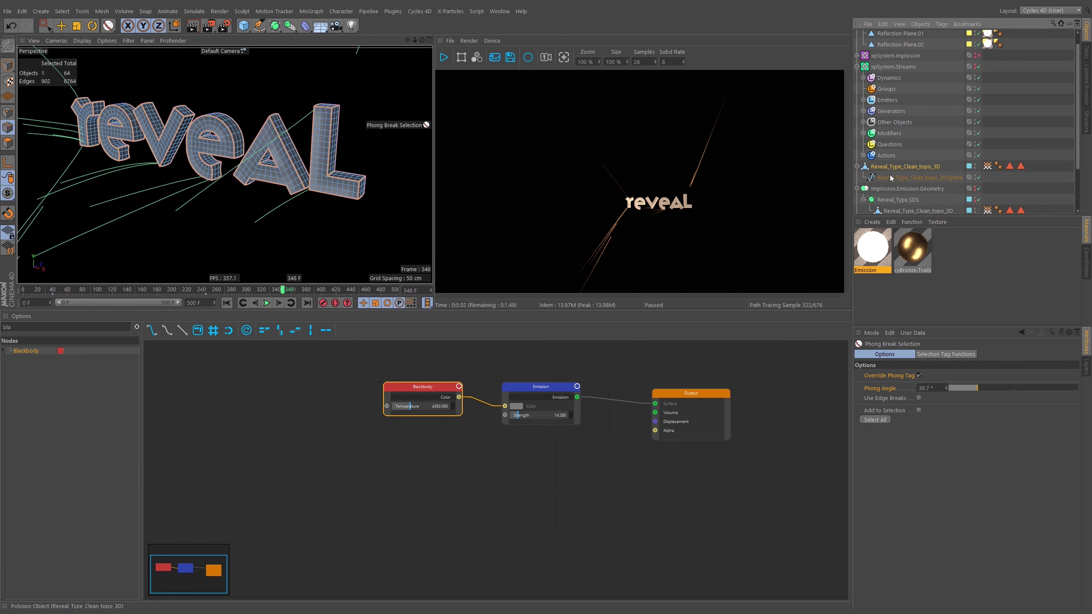
drag(893, 180, 894, 166)
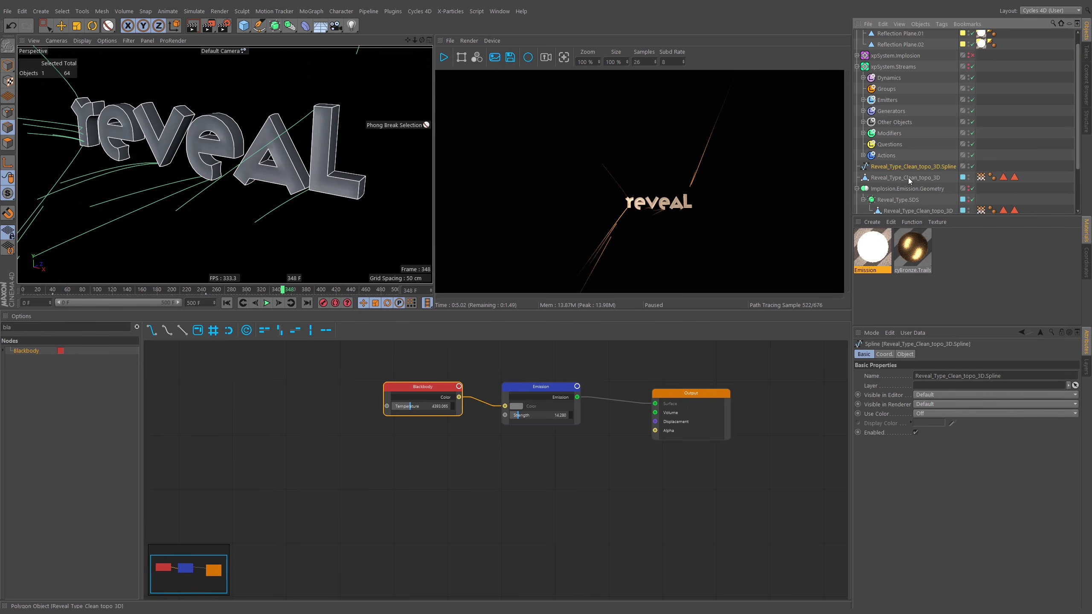
Store the selected edges of the duplicated Reveal_Type_Clean_topo_3D in a selection tag with Set Selection
click(909, 179)
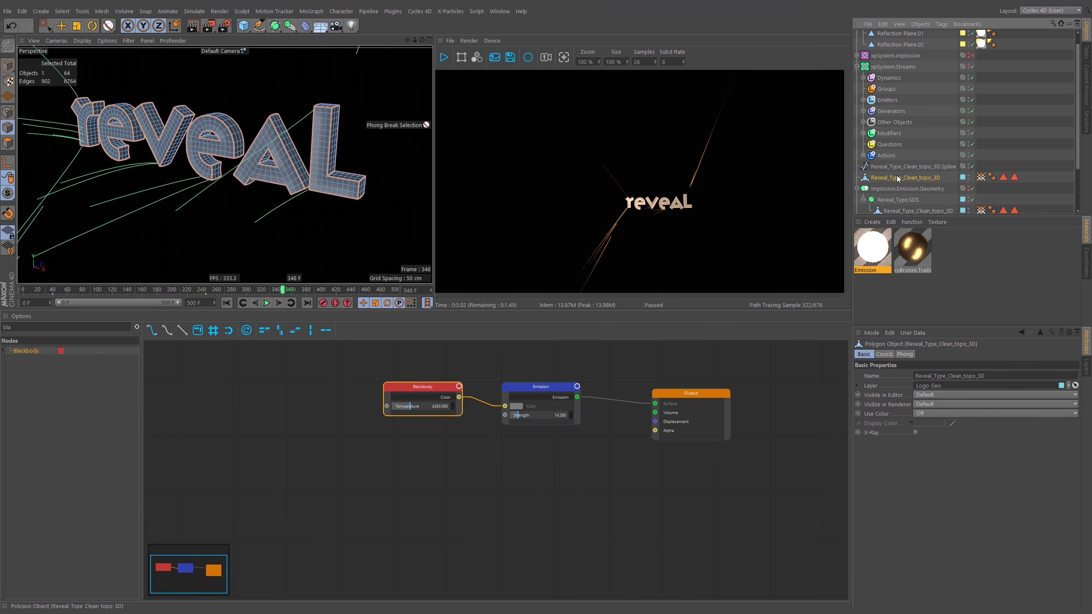
key(shift+c)
text(set se)
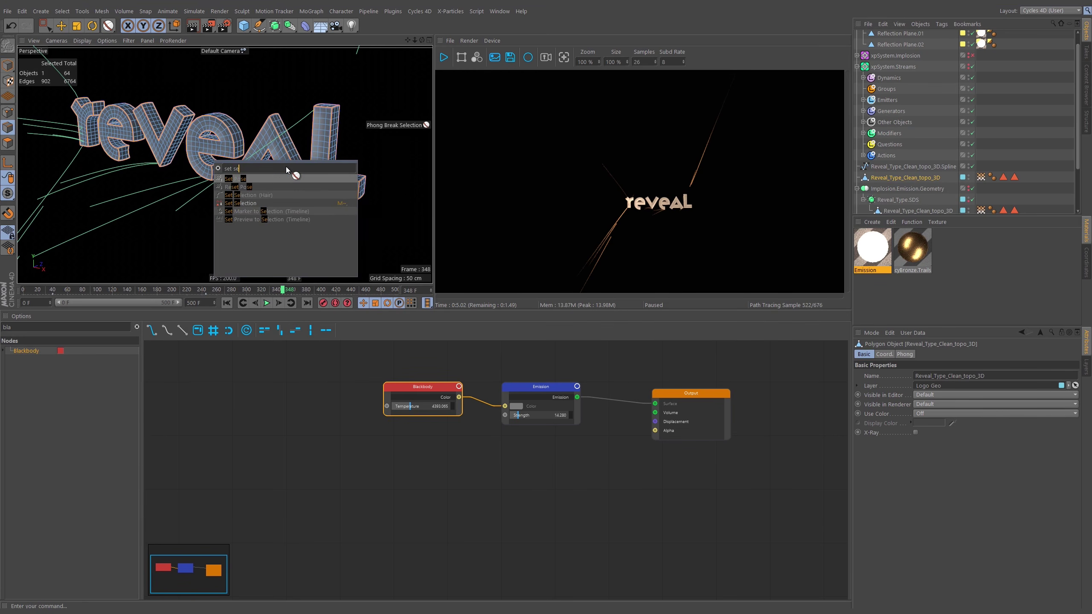
key(Down)
key(Down)
key(Down)
key(Return)
Move the edge selection tag to the Reveal_Type_Clean_topo_3D under Reveal_Type.SDS and delete the duplicated type object
alt+right_drag(286, 166, 367, 114)
click(367, 114)
key(e)
alt+right_drag(346, 150, 325, 161)
drag(1026, 180, 1004, 208)
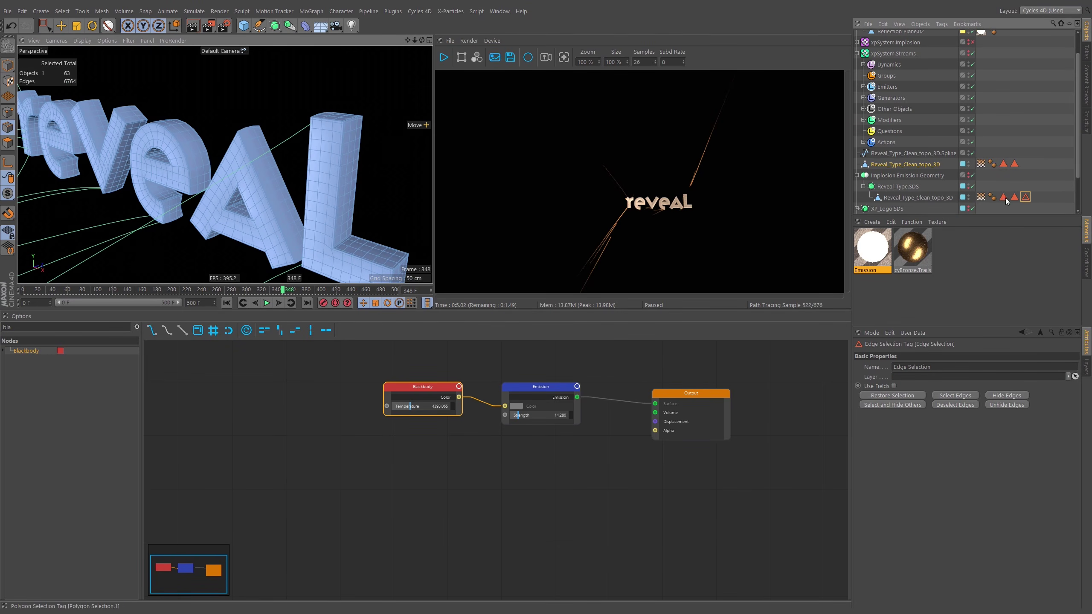
click(919, 163)
key(Delete)
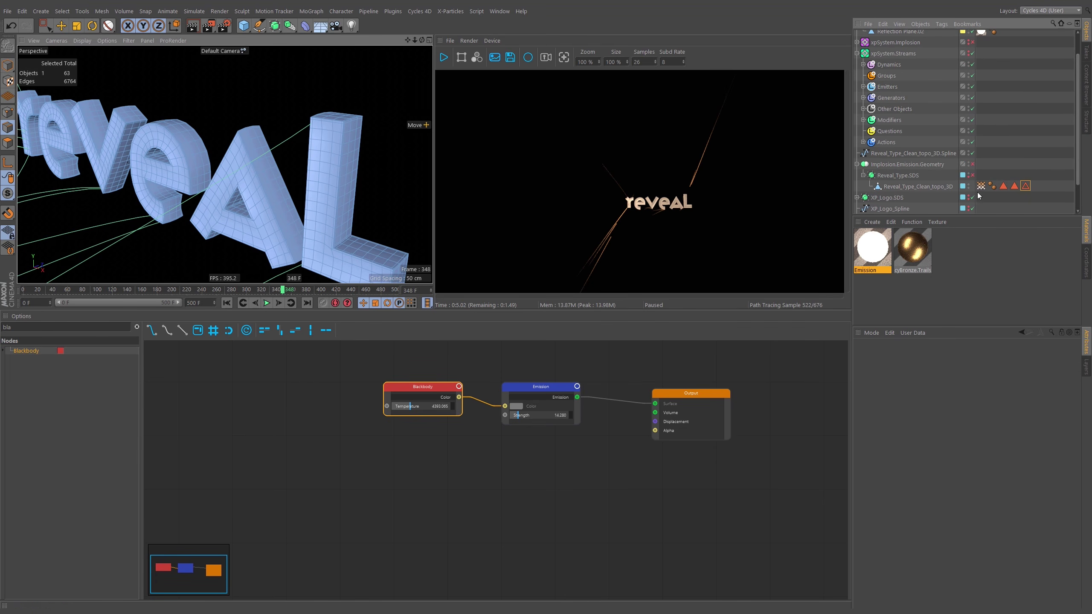
Recall the stored edge selection on the original reveal type and inspect the selected edges
double_click(1026, 186)
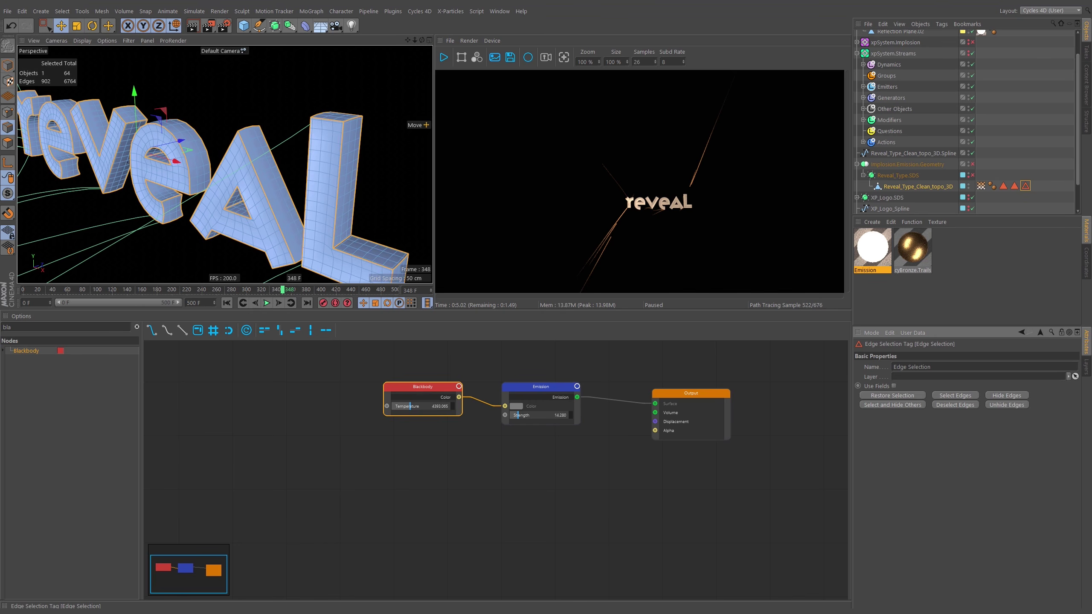
scroll(380, 131, down, 3)
mouse_move(380, 131)
alt+mouse_down()
mouse_move(308, 154)
mouse_move(396, 140)
alt+mouse_up()
scroll(327, 151, up, 3)
scroll(334, 151, down, 3)
click(1005, 165)
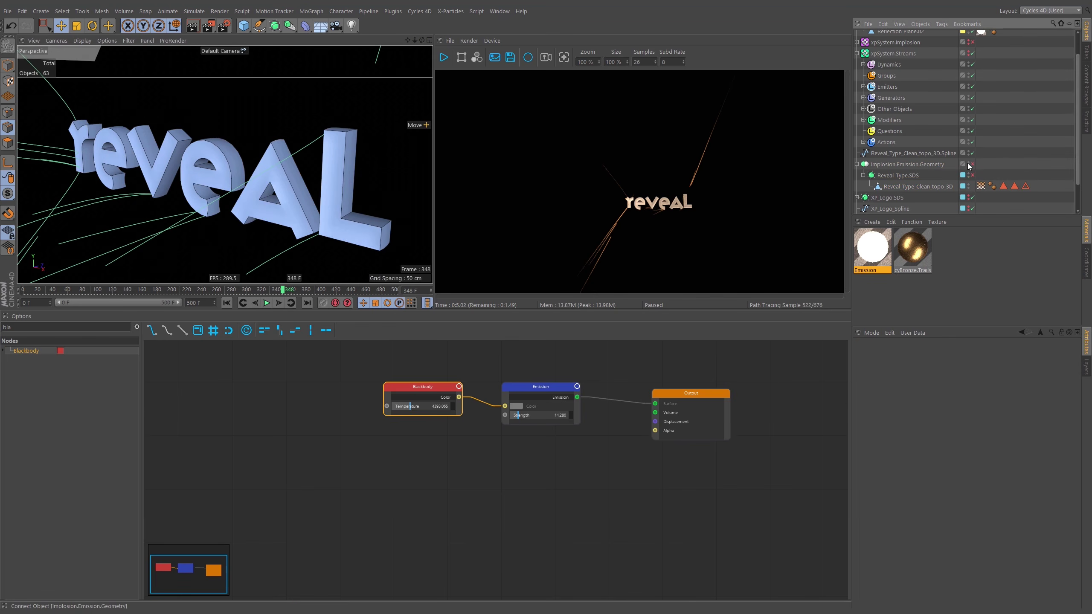
Switch Reveal_Type.SDS back on, then hide and collapse the Implosion.Emission.Geometry object
click(973, 175)
alt+double_click(969, 166)
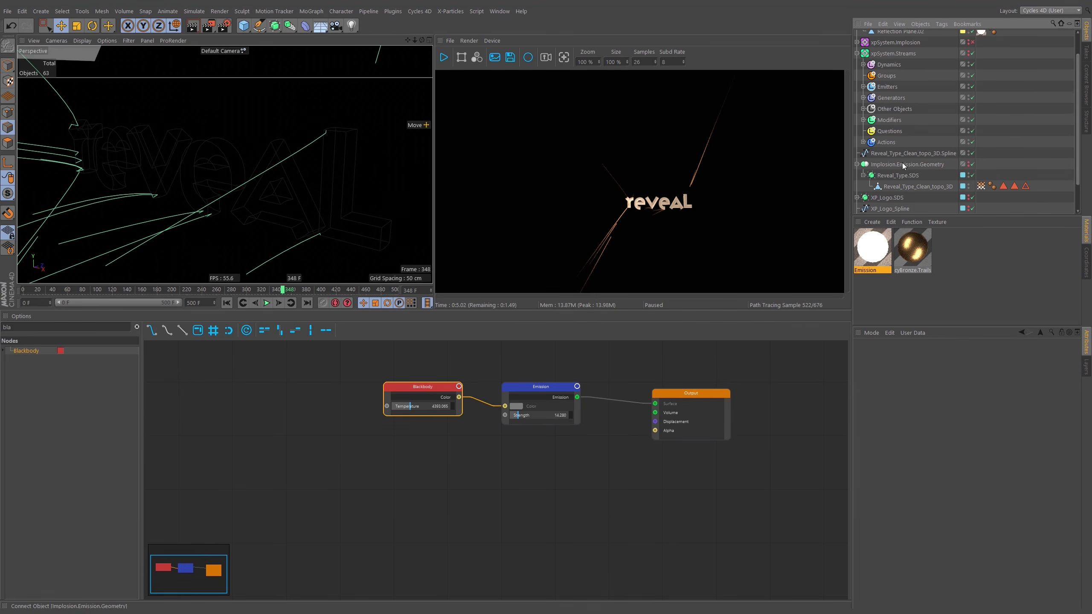
click(857, 164)
Inspect the Reveal_Type_Clean_topo_3D.Spline outline and move it into the Generators group of xpSystem.Streams
click(901, 153)
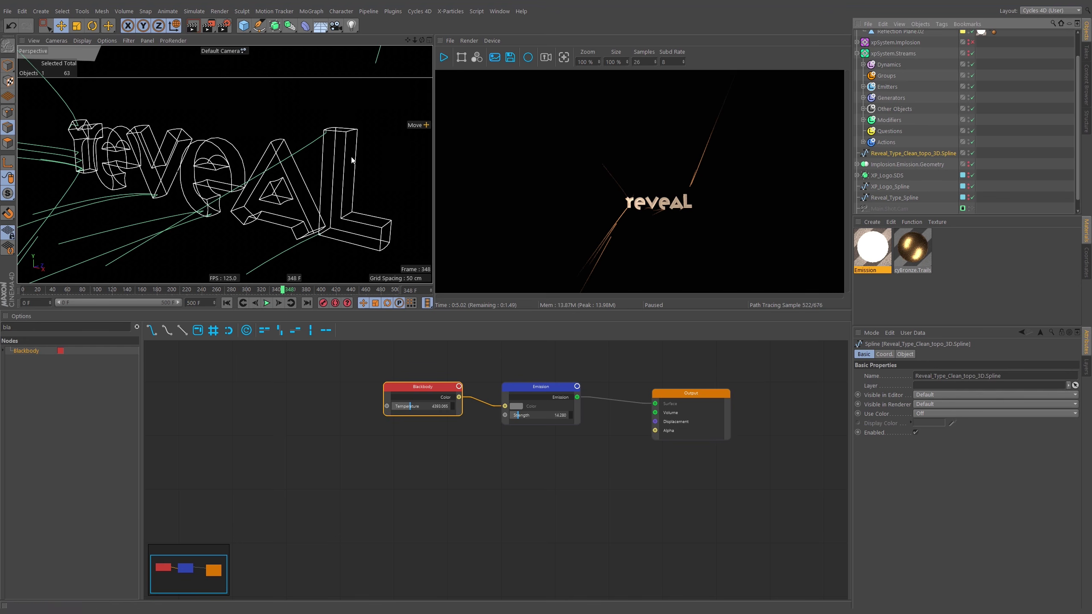
alt+drag(289, 176, 366, 173)
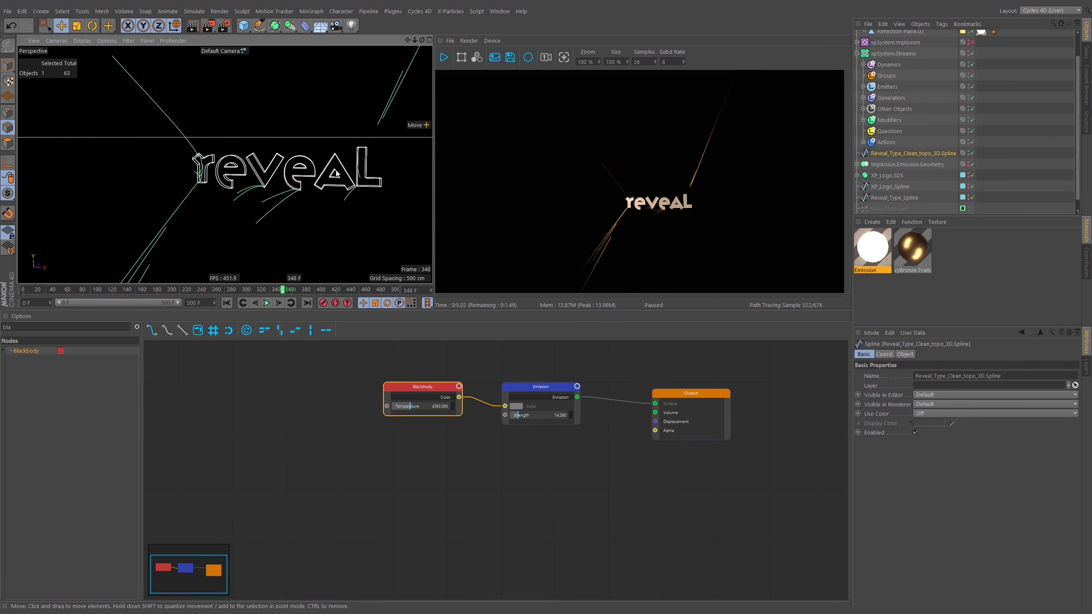
scroll(1011, 167, up, 1)
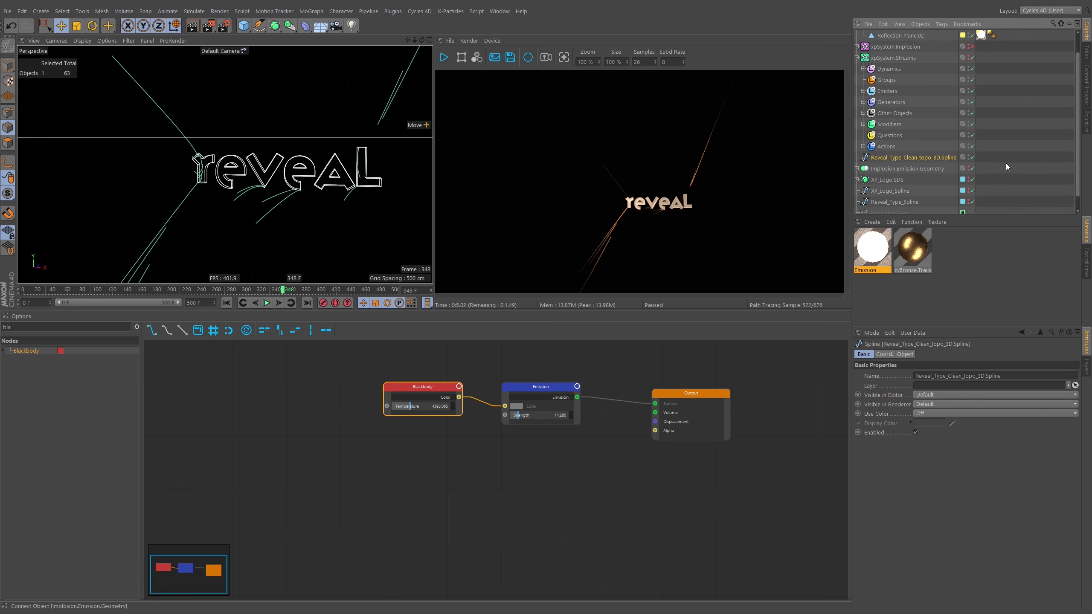
drag(895, 102, 895, 102)
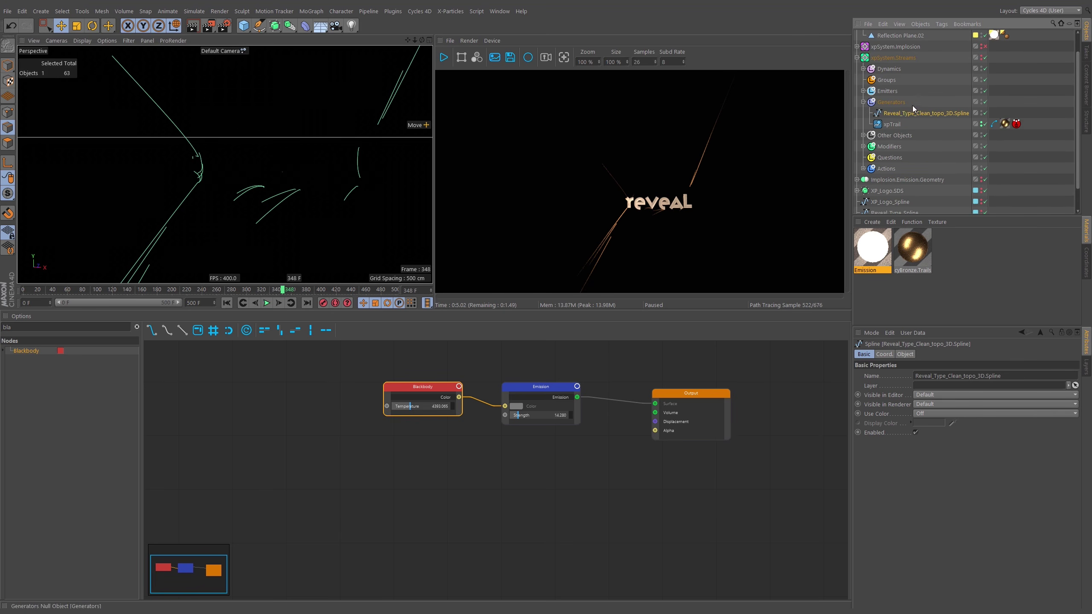
Copy the cyCurve and material tags from xpTrail to the type spline, with the copied curve's End thickness set to 0.5 cm
click(1016, 116)
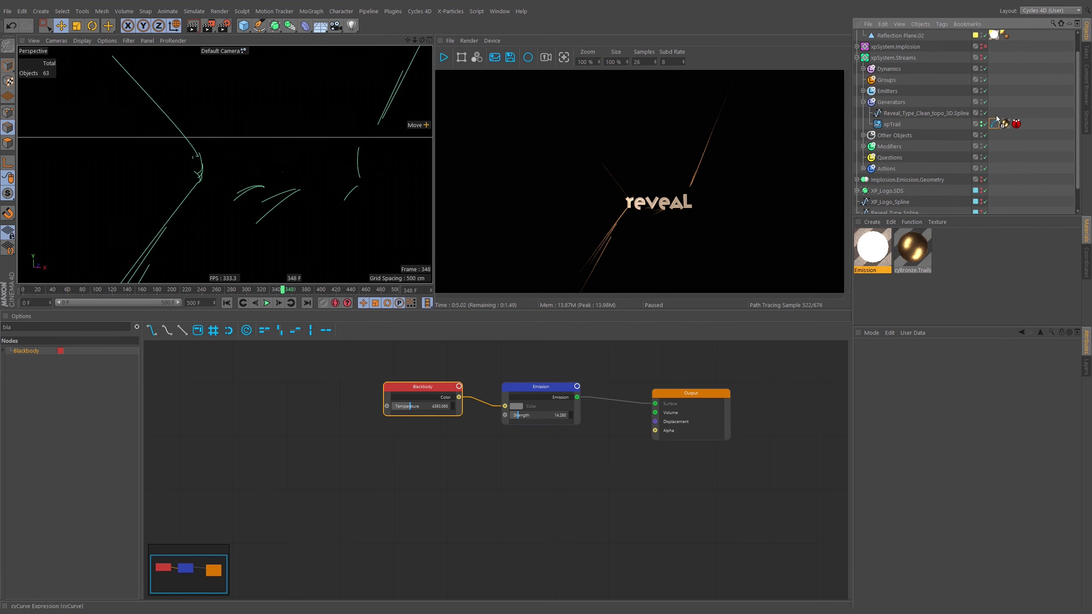
ctrl+drag(997, 119, 995, 112)
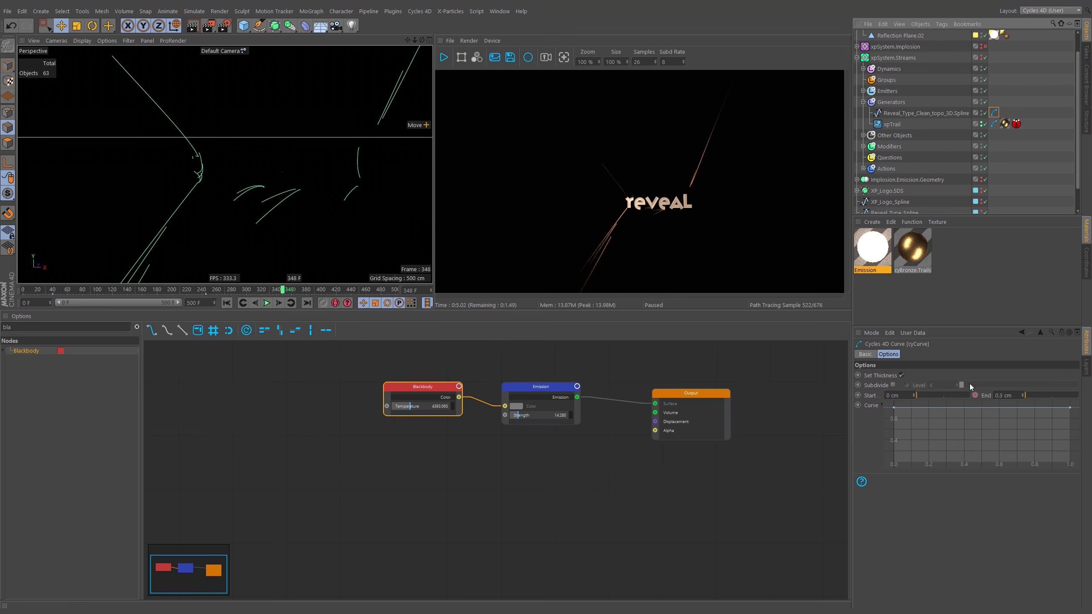
click(1015, 396)
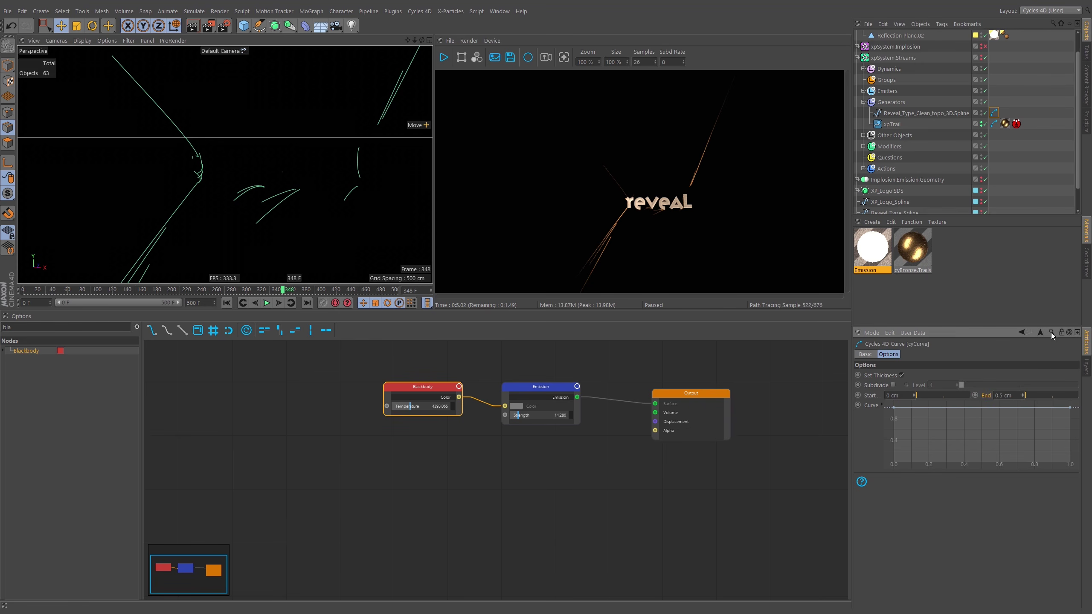
ctrl+drag(1005, 124, 1005, 113)
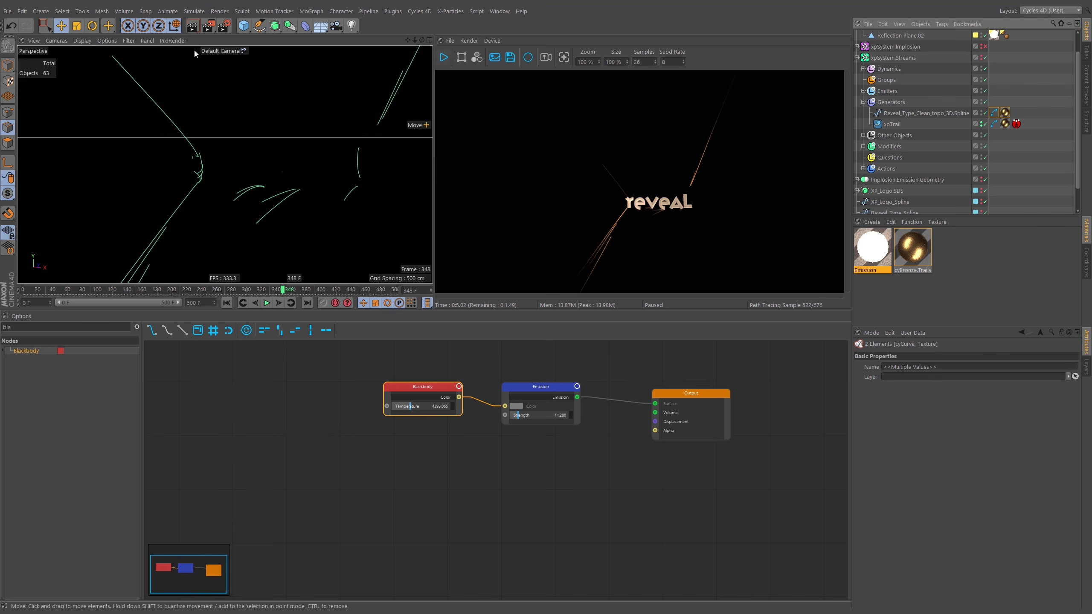
Look through Main.Shot.Cam in the viewport and resume the live render
click(223, 51)
click(260, 69)
click(443, 57)
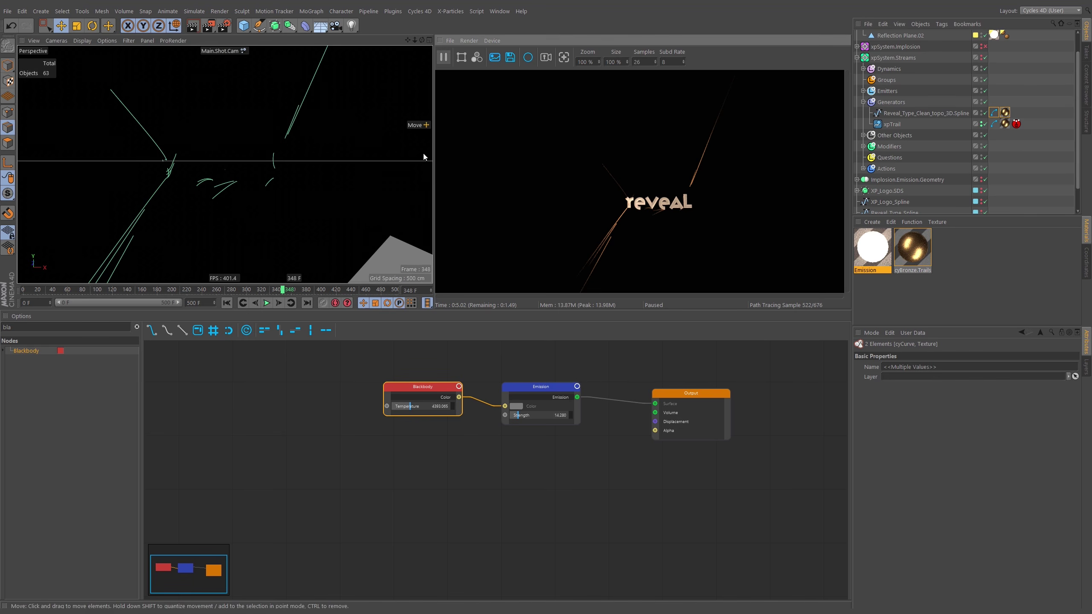
Set the type spline's Visible in Editor and Visible in Renderer to On, and go to frame 213
click(929, 114)
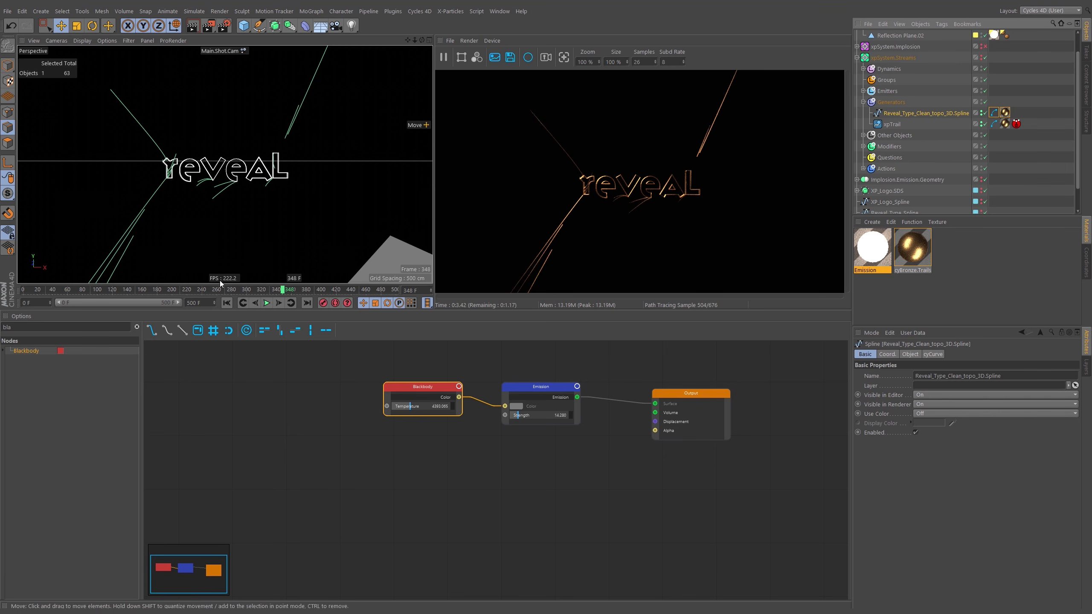
mouse_move(172, 290)
mouse_down()
mouse_move(61, 294)
mouse_move(216, 294)
mouse_move(161, 298)
mouse_move(181, 295)
mouse_up()
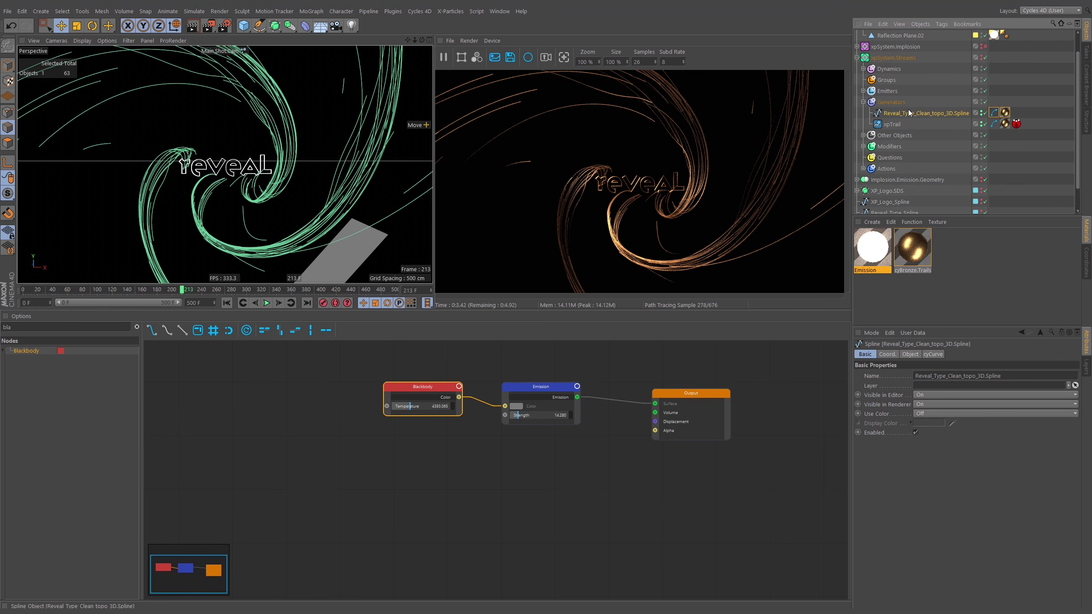
Add an xpSplineGrowth object beneath the type spline in the Generators group
click(450, 11)
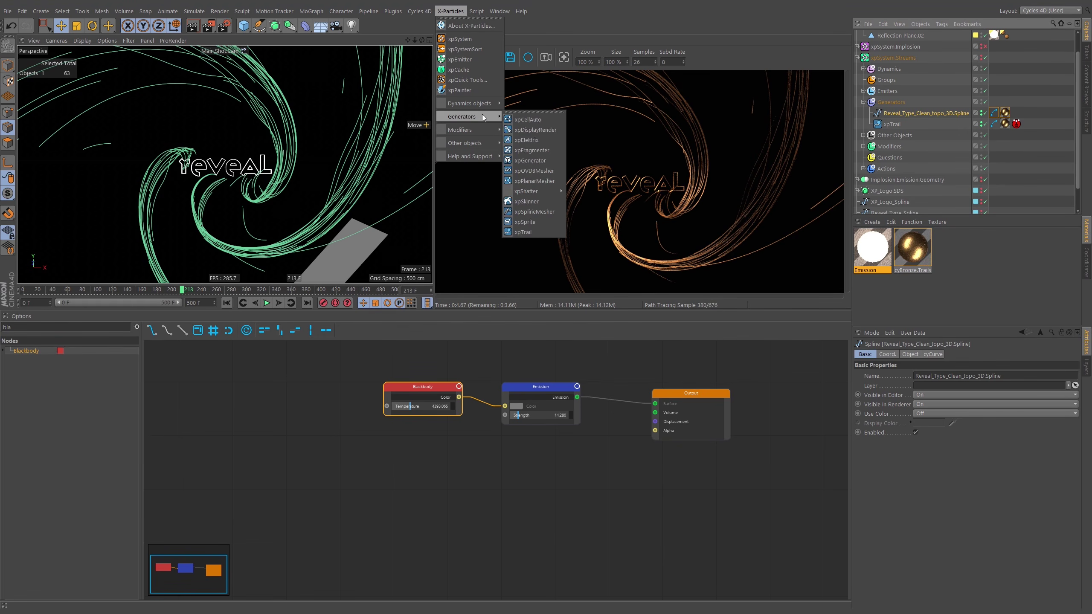
mouse_move(475, 144)
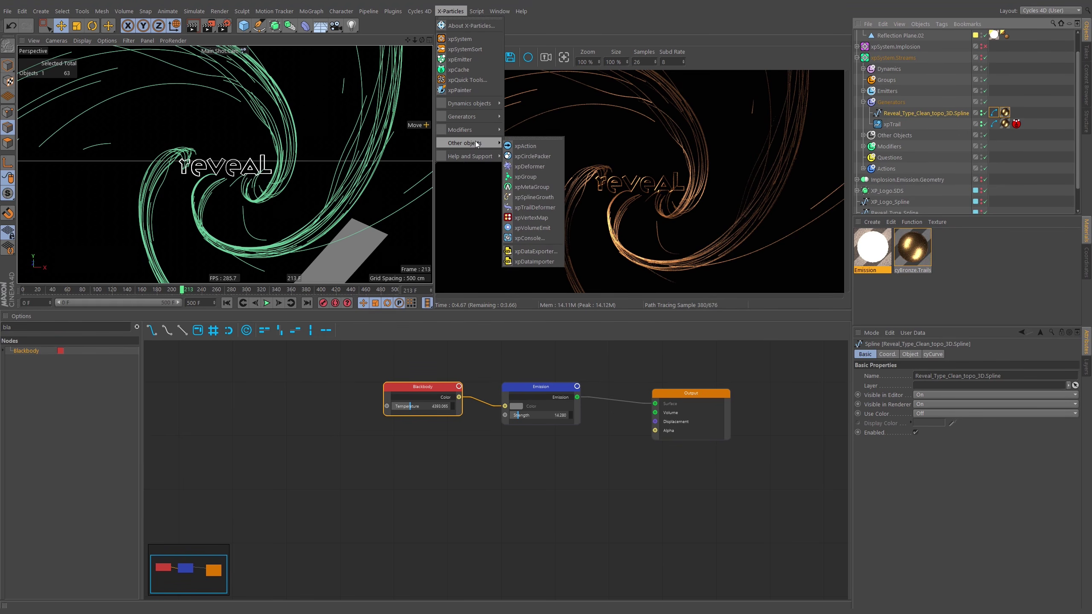
click(534, 197)
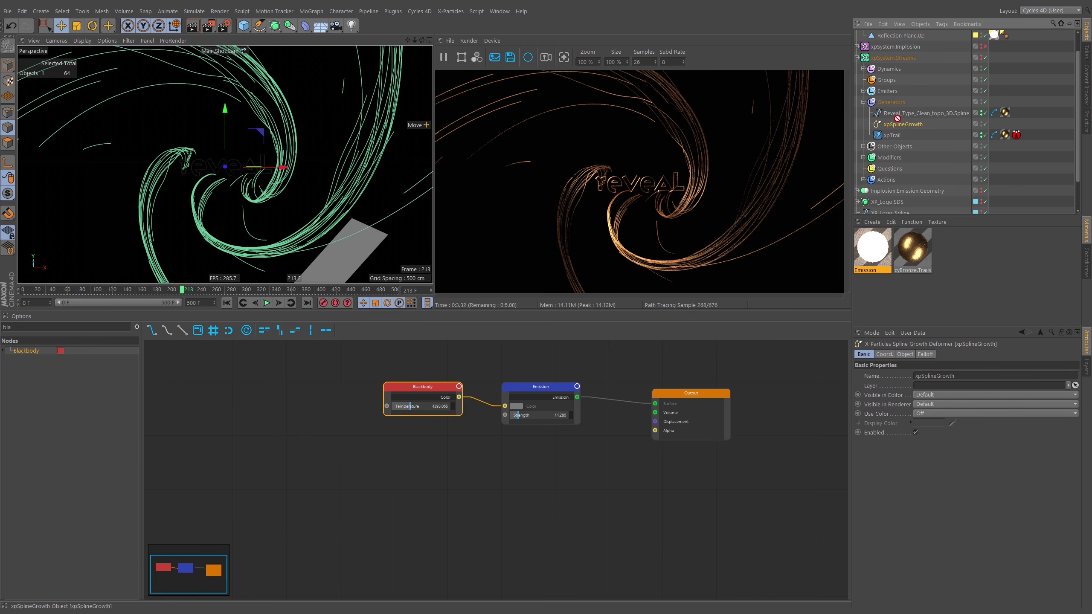
Make xpSplineGrowth a child of the Reveal_Type_Clean_topo_3D.Spline object and look through the Default Camera
drag(902, 113, 901, 114)
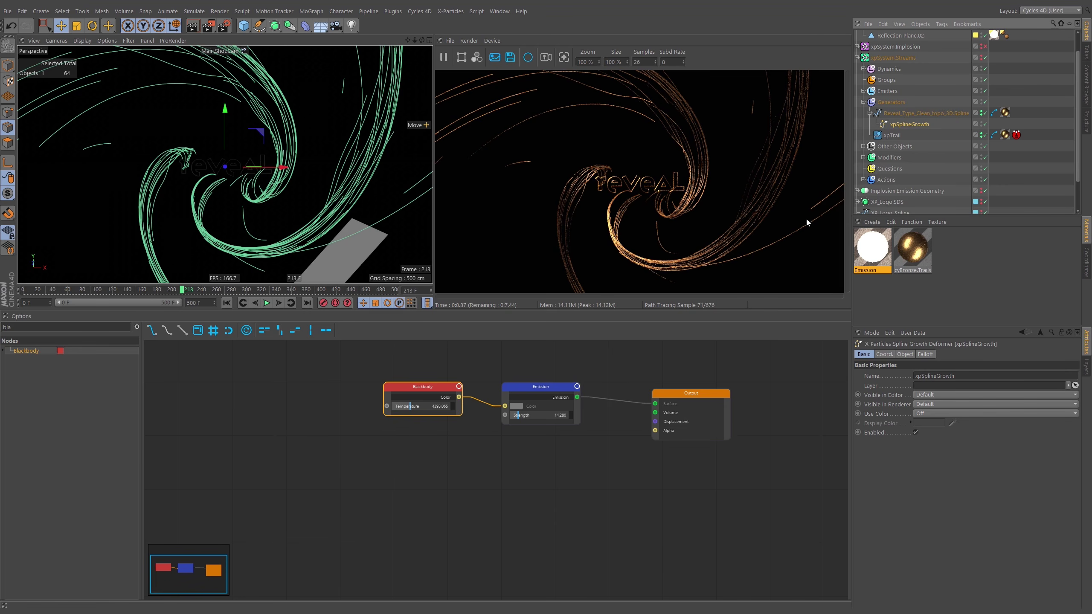
click(236, 51)
click(273, 57)
Reduce the xpSplineGrowth Length to about 54 % to preview the lettering's outline partly grown
alt+right_drag(303, 167, 336, 167)
alt+middle_drag(336, 168, 320, 164)
alt+right_drag(321, 164, 317, 181)
mouse_move(318, 182)
alt+mouse_down()
mouse_move(299, 173)
mouse_move(311, 173)
alt+mouse_up()
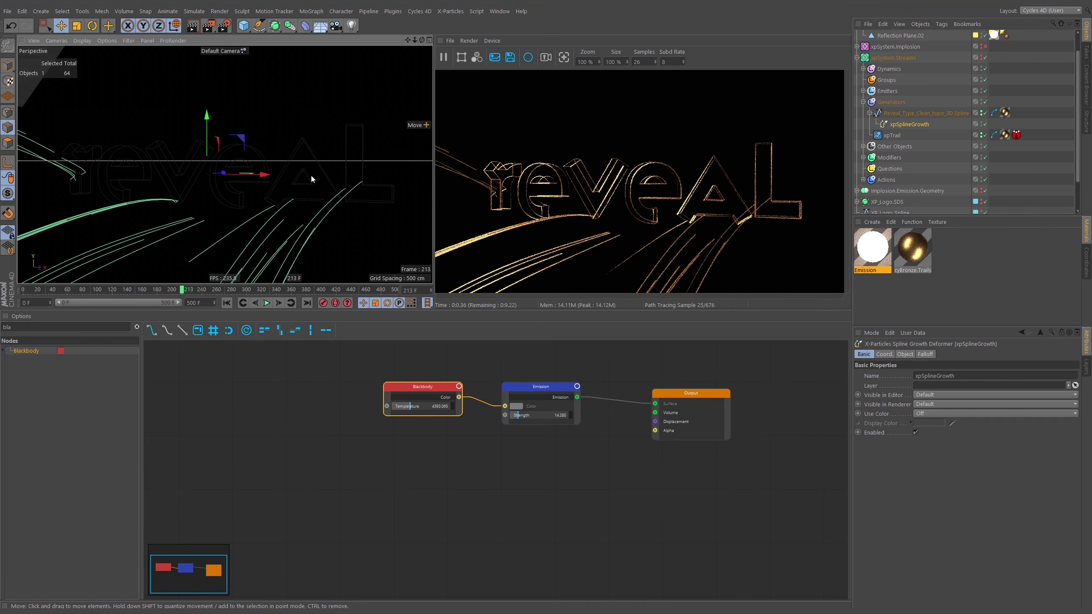
click(905, 354)
drag(1053, 414, 1013, 417)
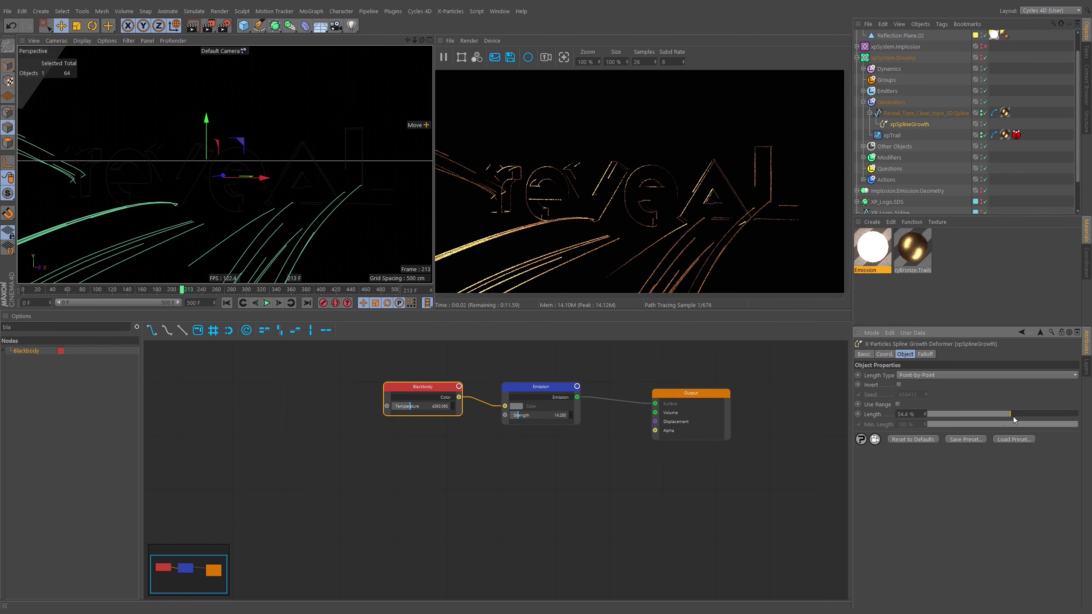
Set the type spline's Use Color to On and give it a pale mint-green Display Color
click(904, 114)
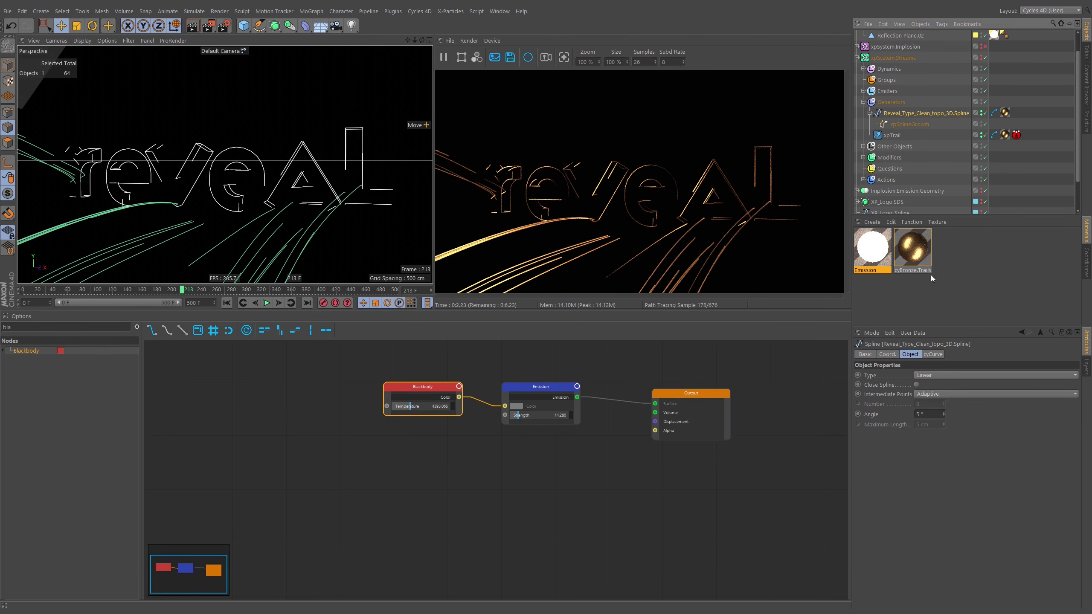
click(864, 354)
click(933, 413)
click(934, 445)
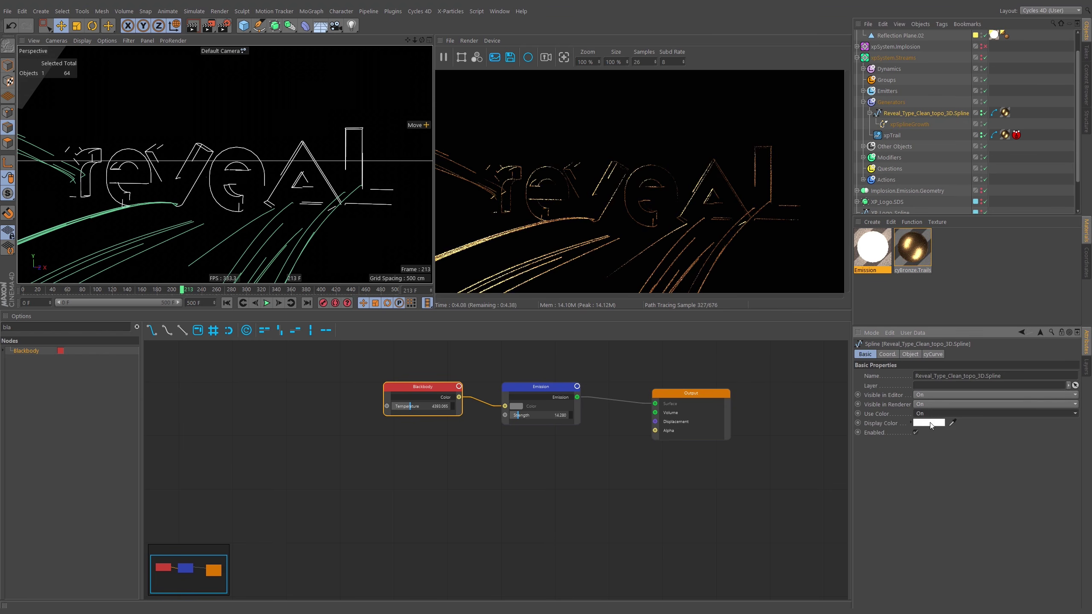
click(931, 425)
drag(928, 419, 941, 421)
click(939, 430)
click(919, 454)
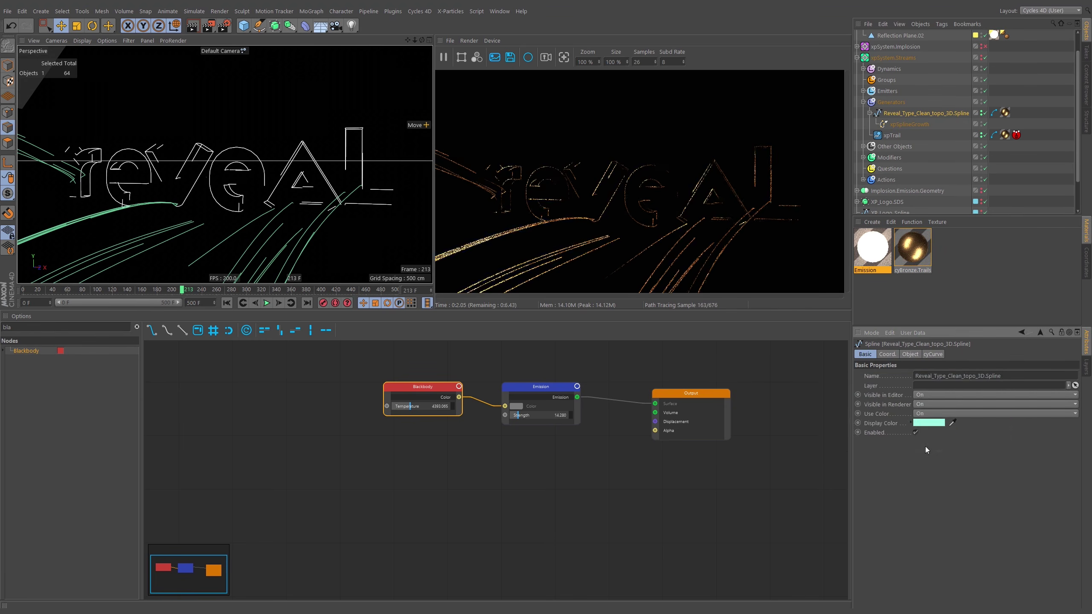
click(998, 267)
Run the xpSplineGrowth Length up to 100 % to preview the growth and set it to 0 %
click(914, 124)
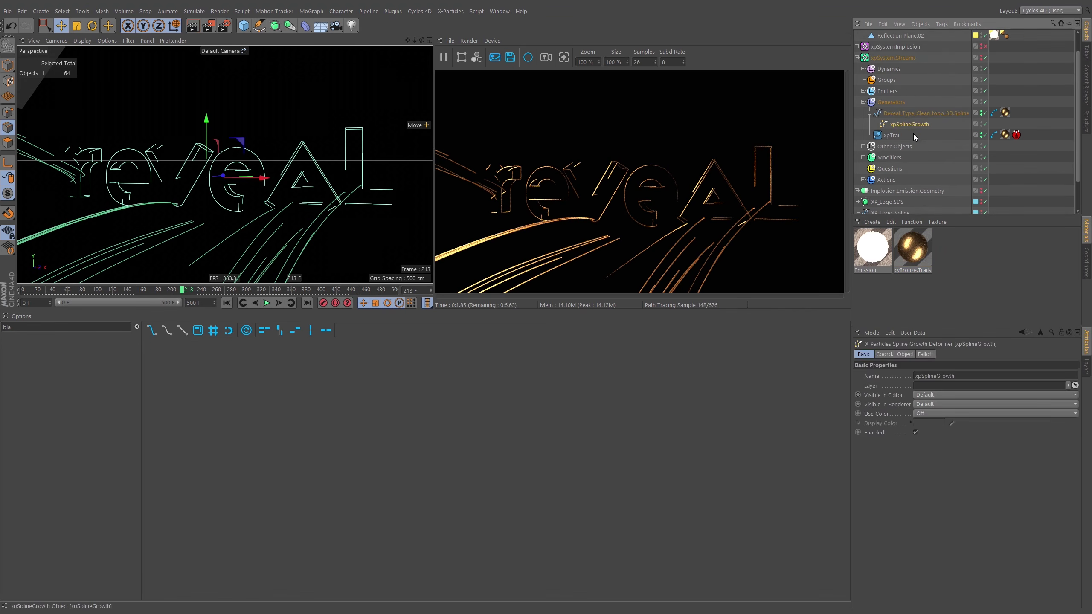
click(906, 355)
drag(1015, 415, 1084, 430)
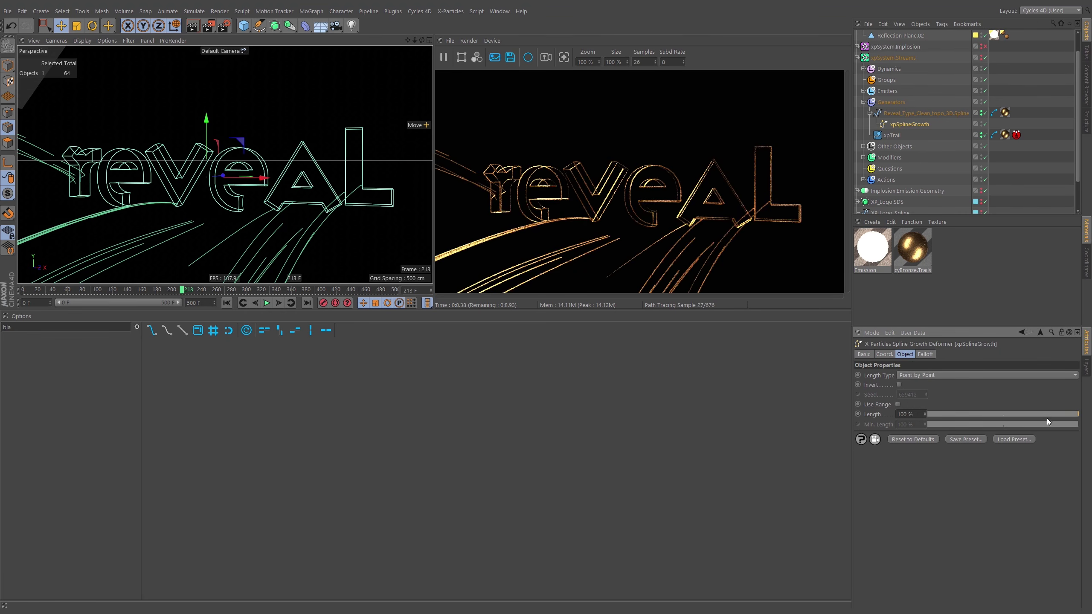
drag(987, 418, 905, 413)
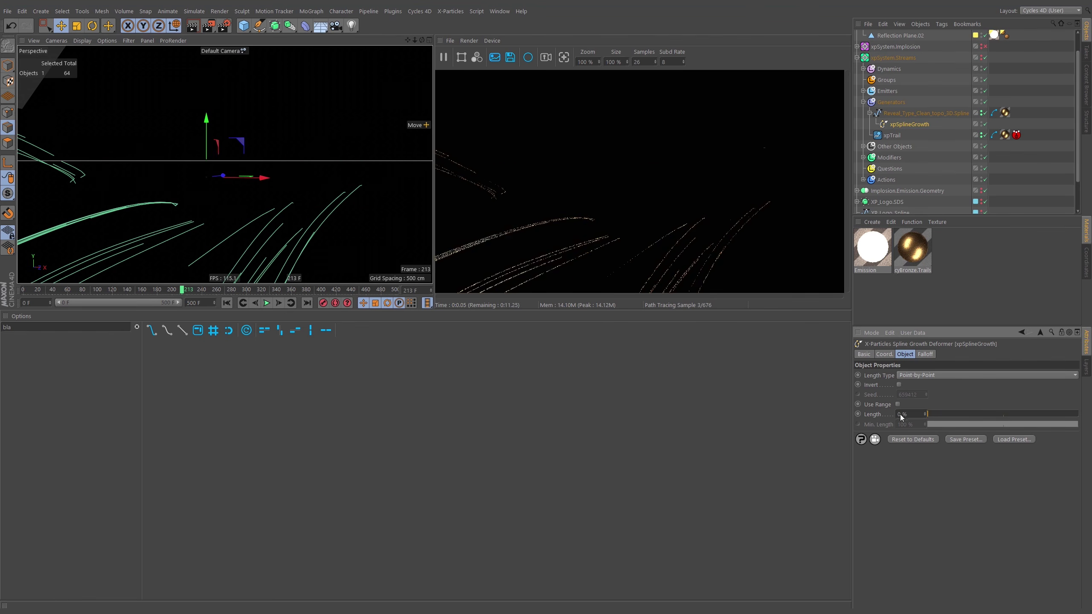
Keyframe the xpSplineGrowth Length at 0 % on frame 206
mouse_move(65, 291)
mouse_down()
mouse_move(55, 289)
mouse_move(72, 291)
mouse_up()
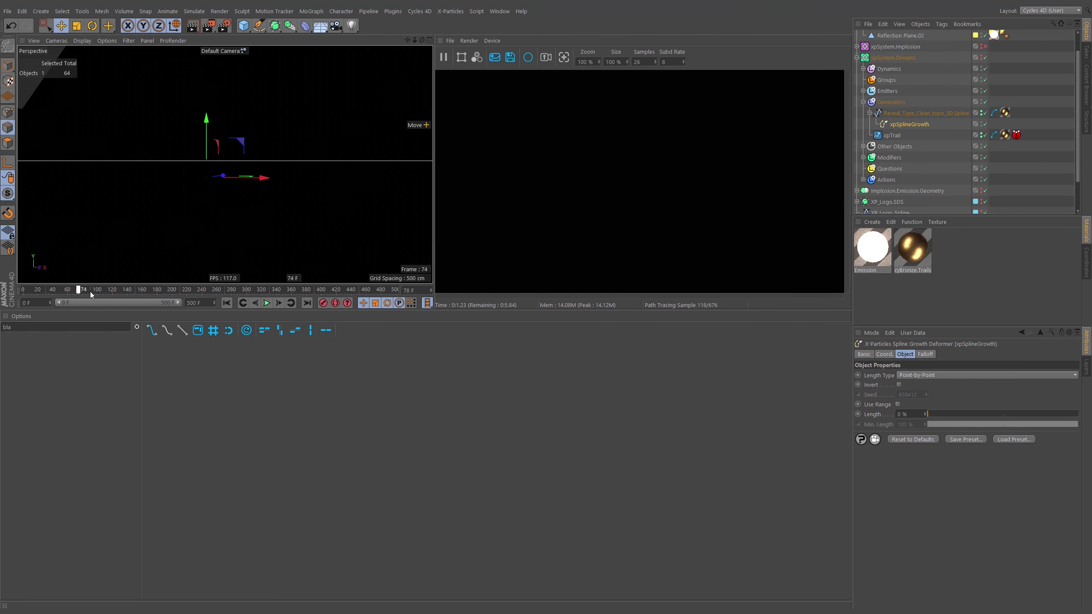
drag(168, 298, 180, 300)
alt+drag(215, 221, 244, 261)
mouse_move(176, 291)
mouse_down()
mouse_move(152, 288)
mouse_move(176, 288)
mouse_move(165, 296)
mouse_move(176, 298)
mouse_up()
key(g)
click(858, 414)
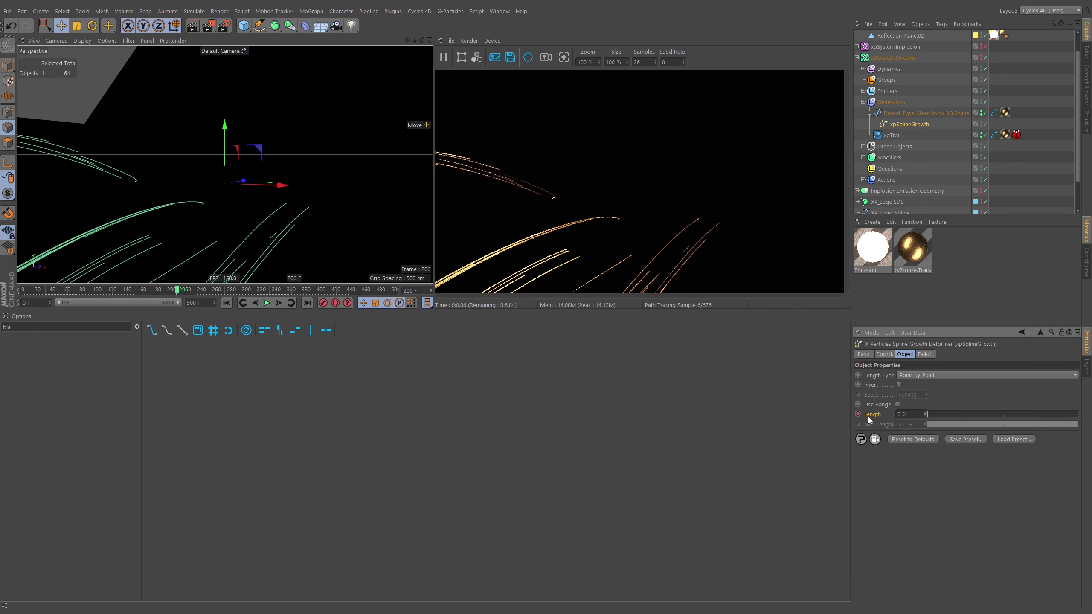
Keyframe the xpSplineGrowth Length at 100 % on frame 406
drag(176, 292, 325, 297)
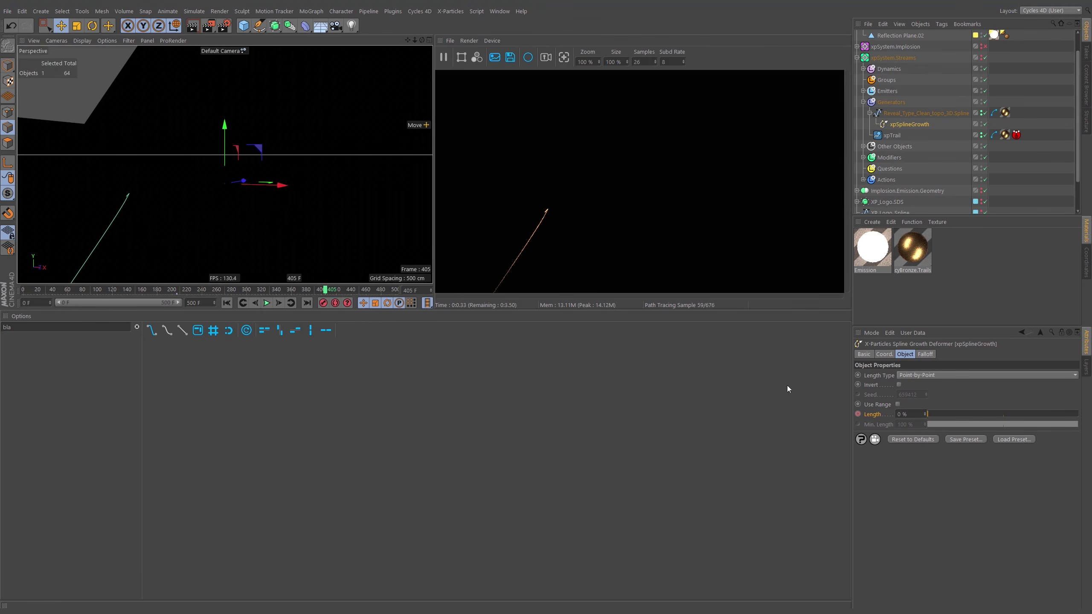
drag(937, 413, 1079, 417)
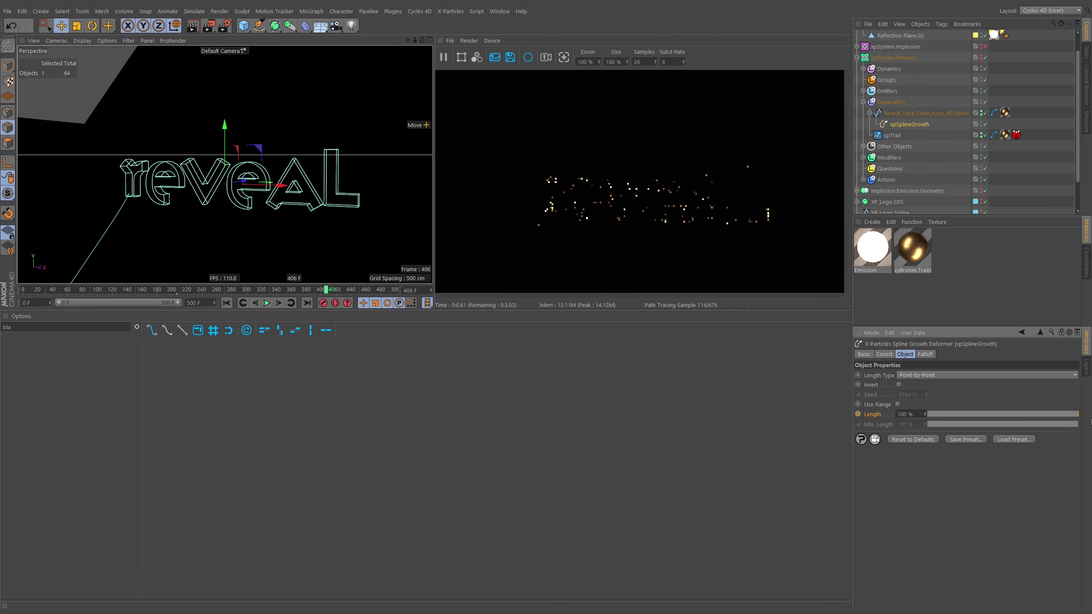
click(858, 414)
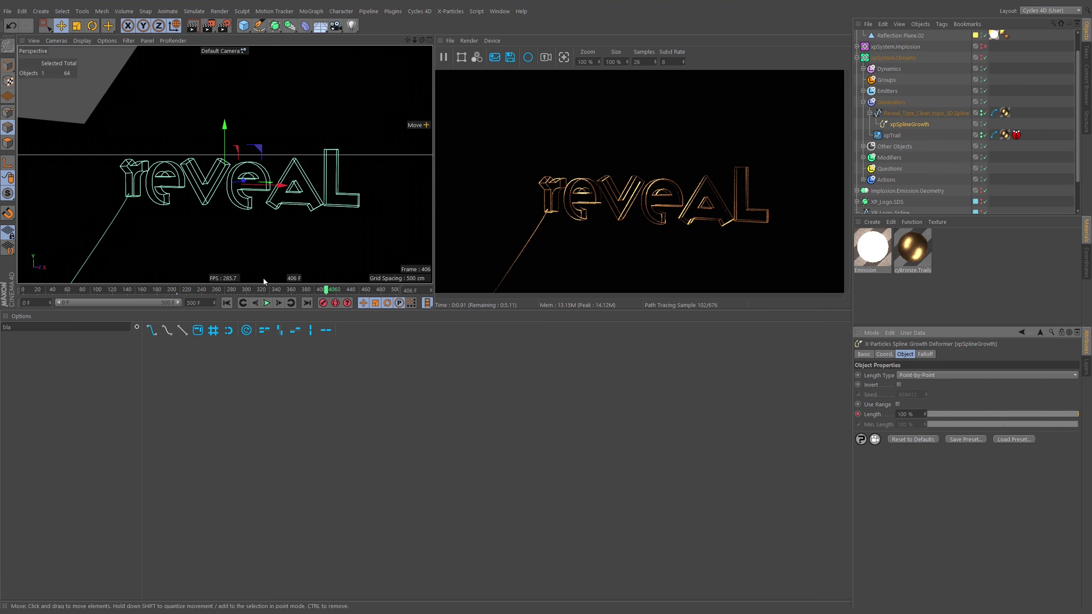
Scrub the timeline up to frame 449 to review the outline's growth with nothing selected
drag(322, 289, 271, 291)
drag(245, 290, 359, 295)
scroll(310, 196, down, 4)
alt+drag(310, 196, 303, 194)
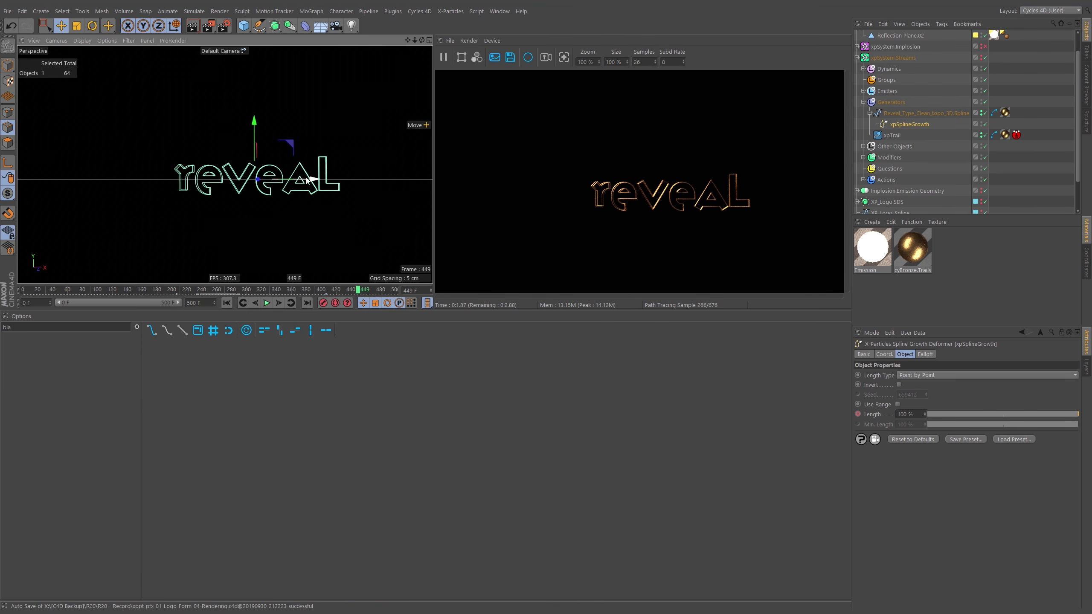
click(1011, 161)
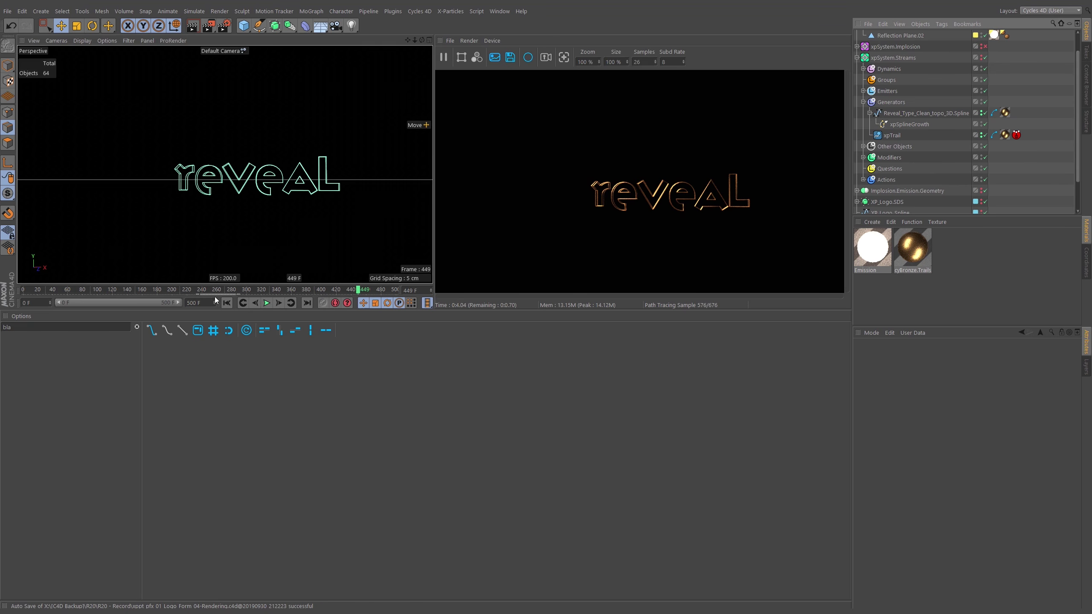
Look through Main.Shot.Cam, play back the growing type with the trails, and go to frame 273
drag(182, 290, 234, 292)
click(234, 50)
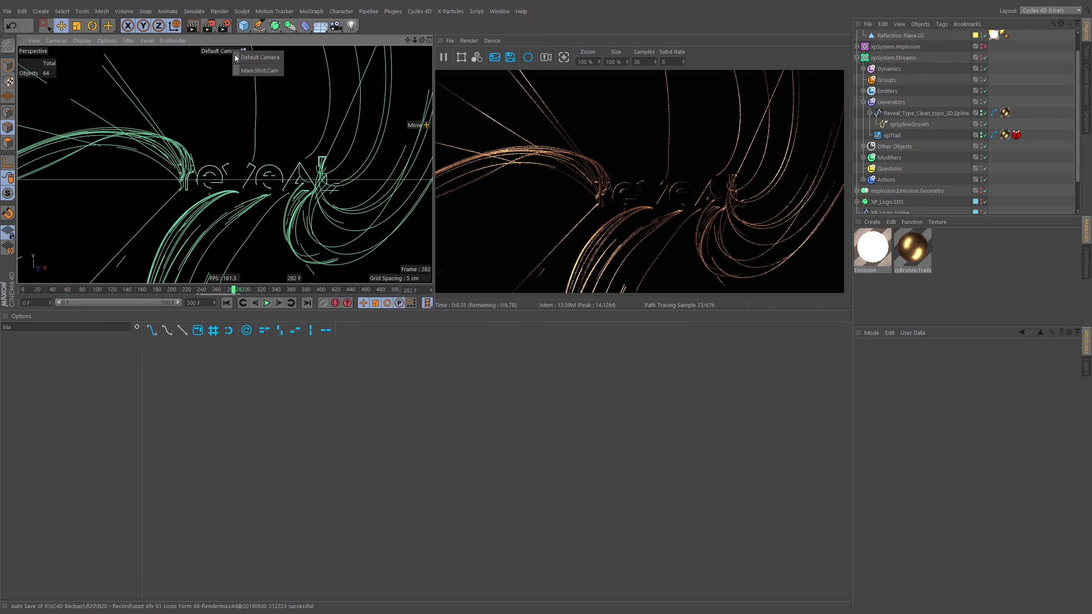
click(254, 71)
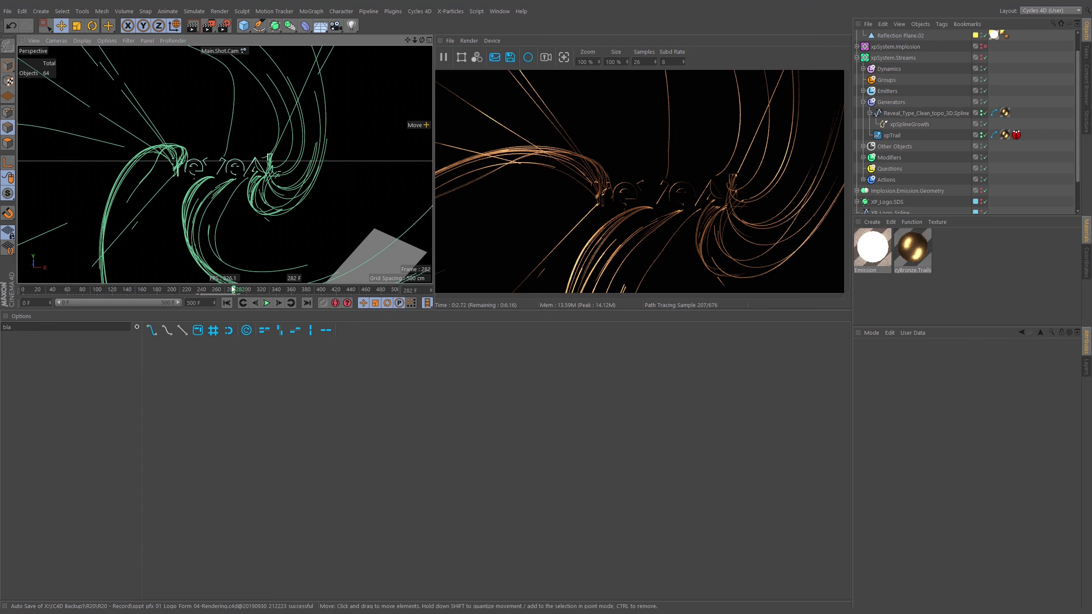
click(268, 303)
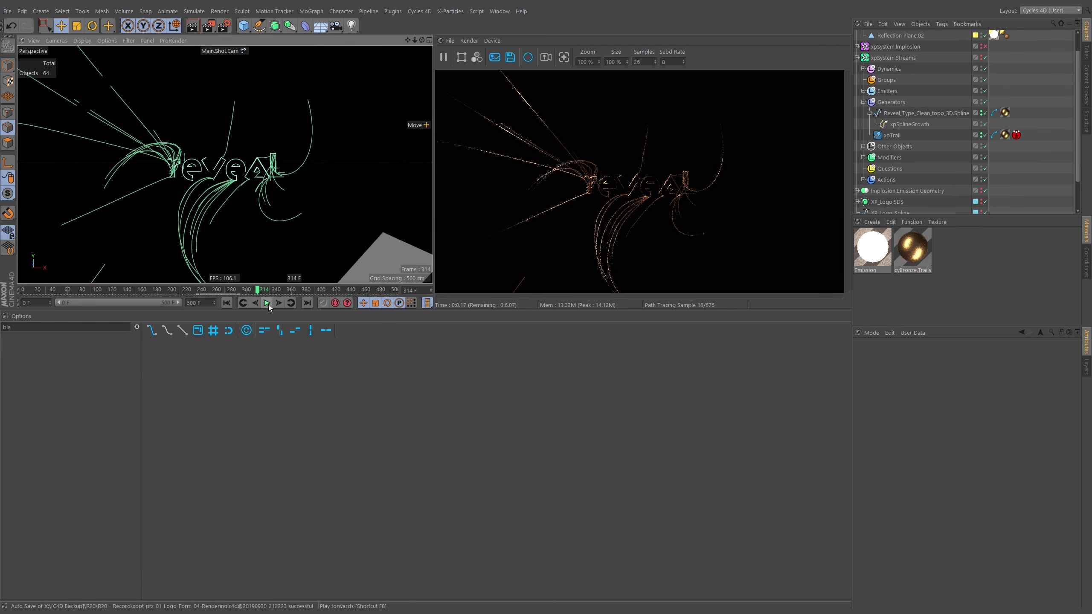
click(268, 304)
click(167, 291)
drag(163, 297, 231, 292)
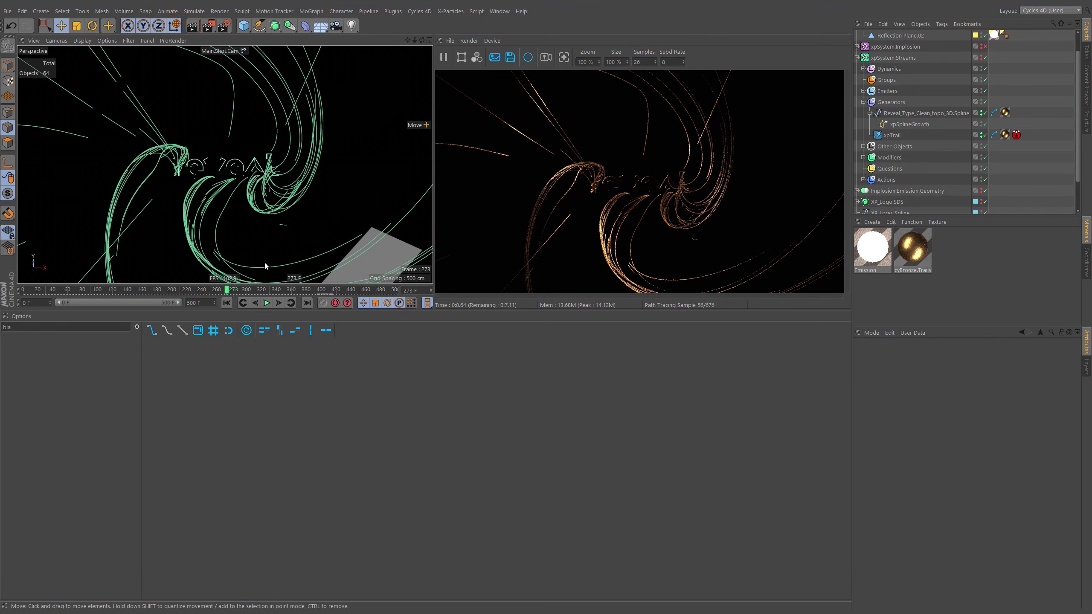
Enable the xpSystem.Implosion system with its hierarchy expanded and resume the live render
click(858, 57)
click(890, 36)
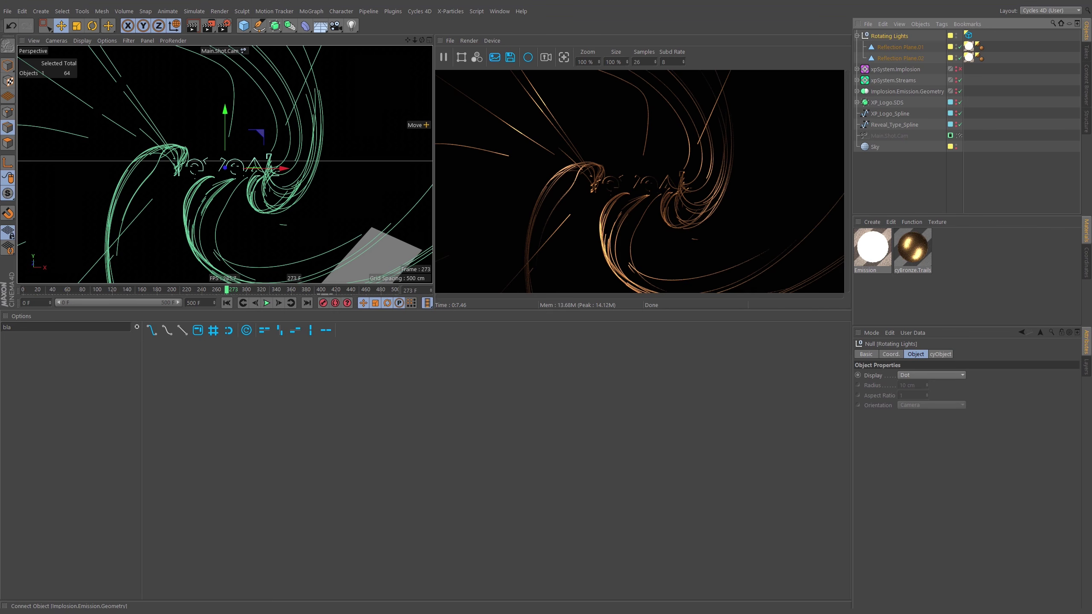
click(858, 69)
click(978, 69)
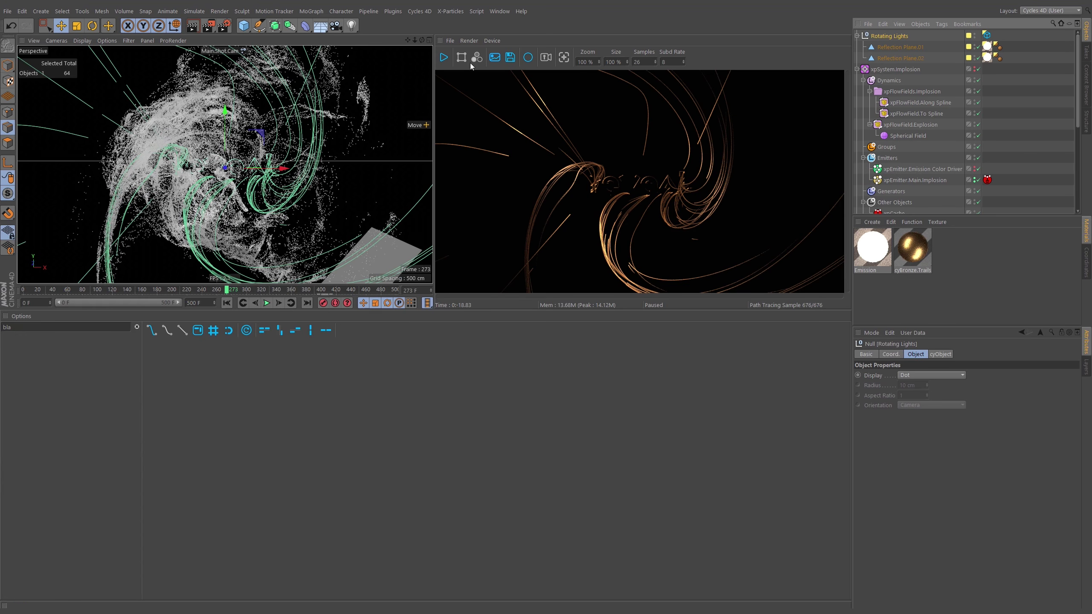
click(443, 60)
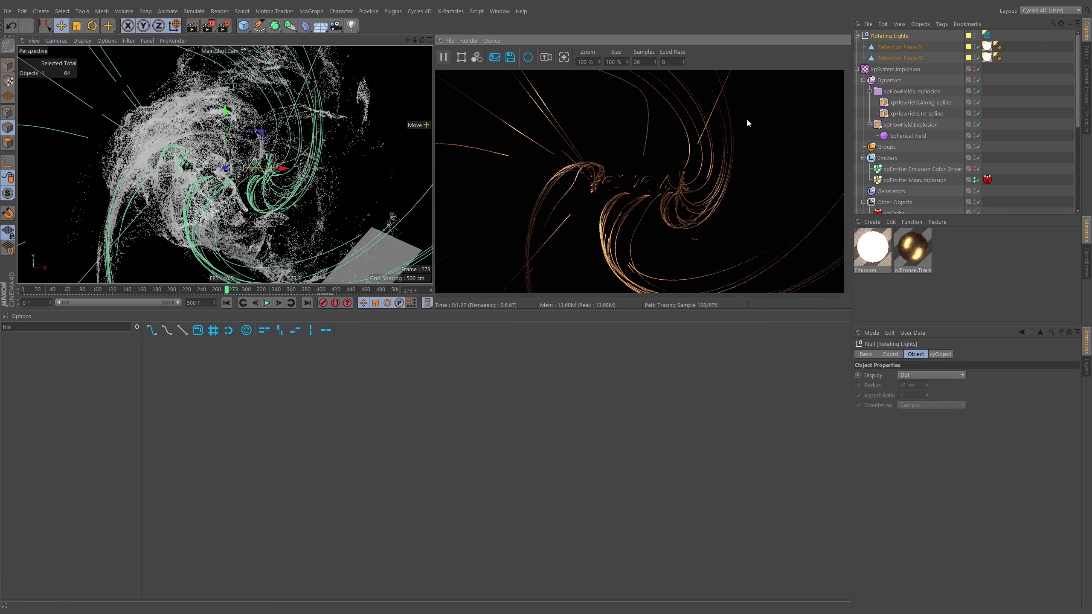
Create a Cycles 4D X-Particles Speed Emission material and assign it to xpEmitter.Main.Implosion
click(911, 182)
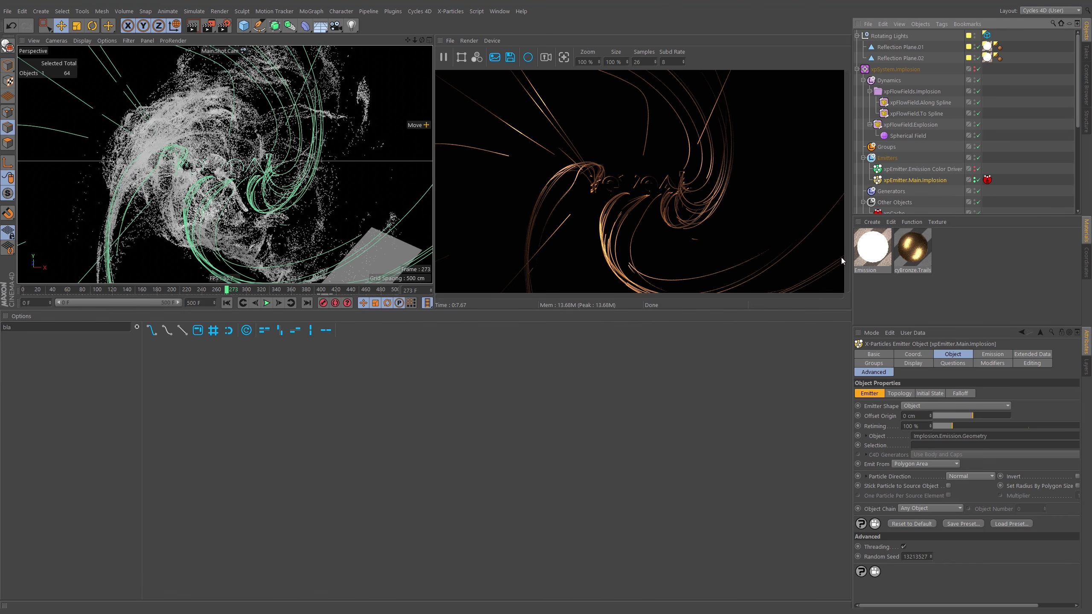
click(873, 223)
mouse_move(929, 263)
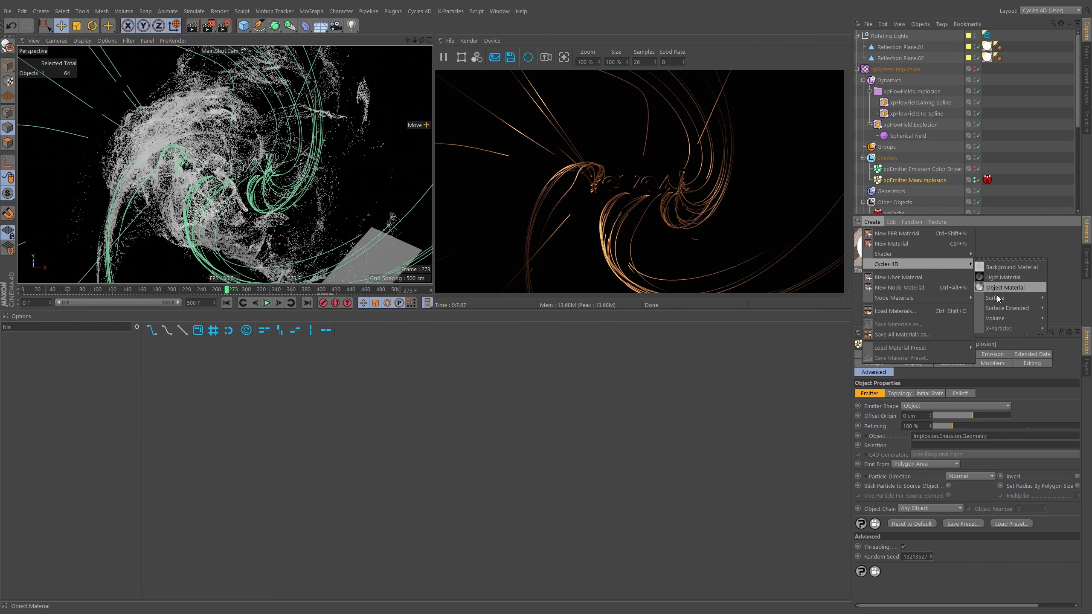
mouse_move(1003, 328)
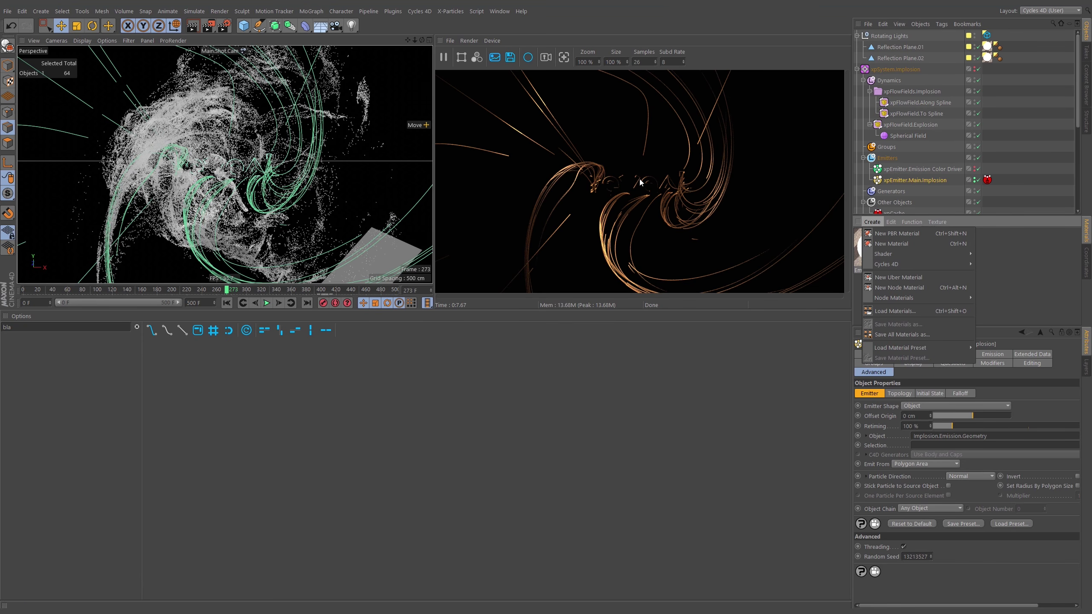
mouse_move(892, 350)
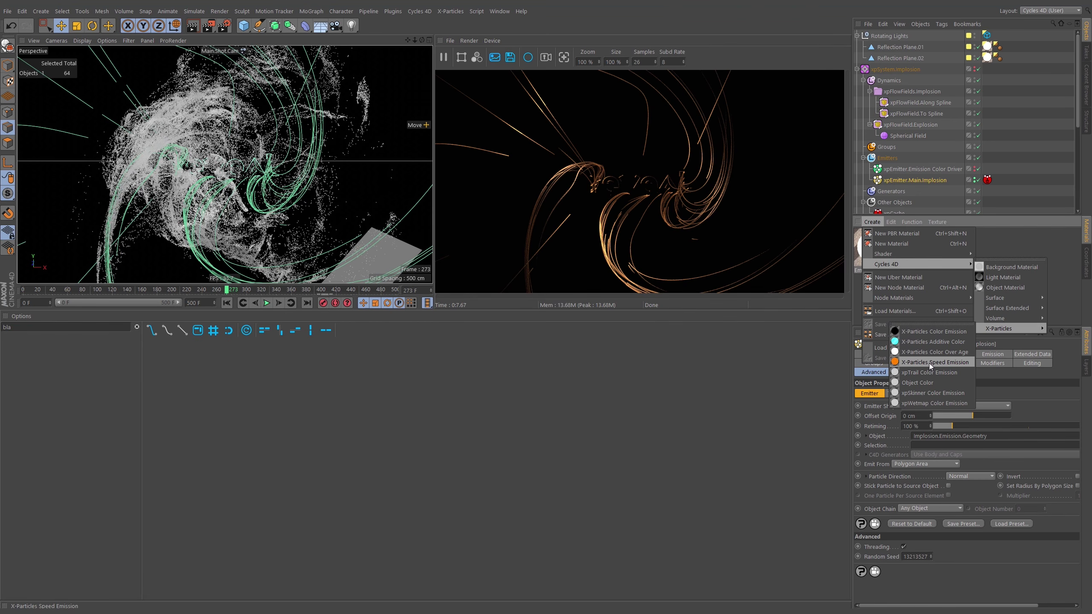
click(930, 363)
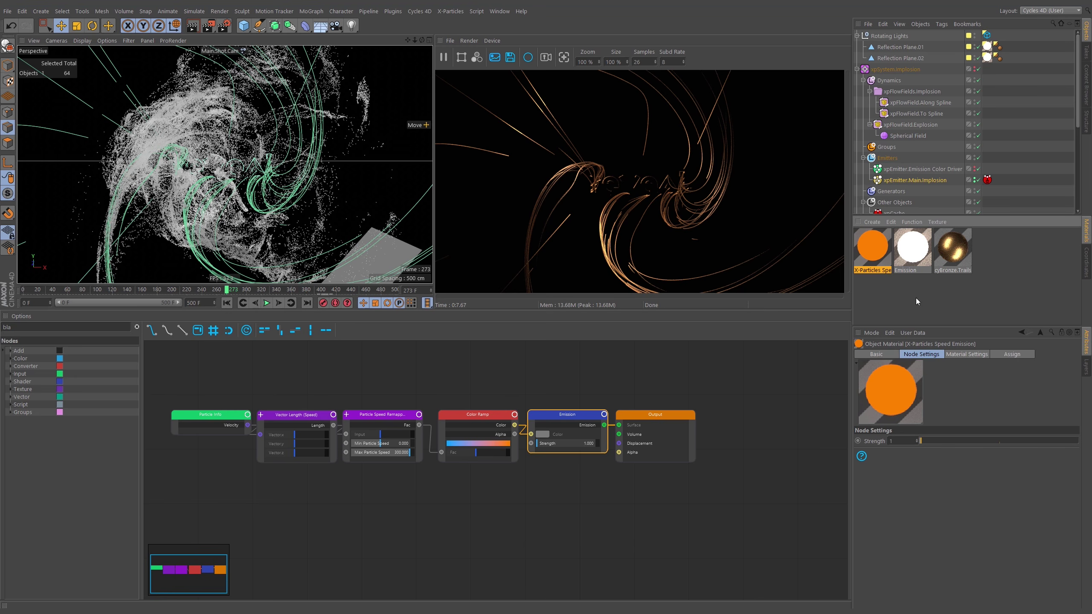
drag(877, 254, 924, 180)
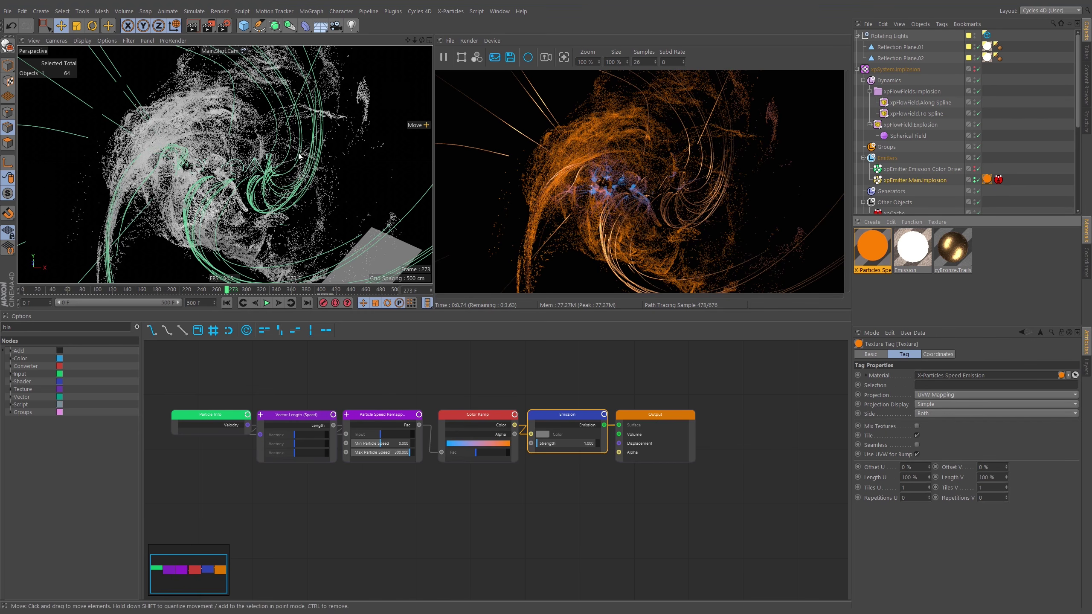
Examine the speed-based particle colours up close from the side through the Default Camera
click(232, 51)
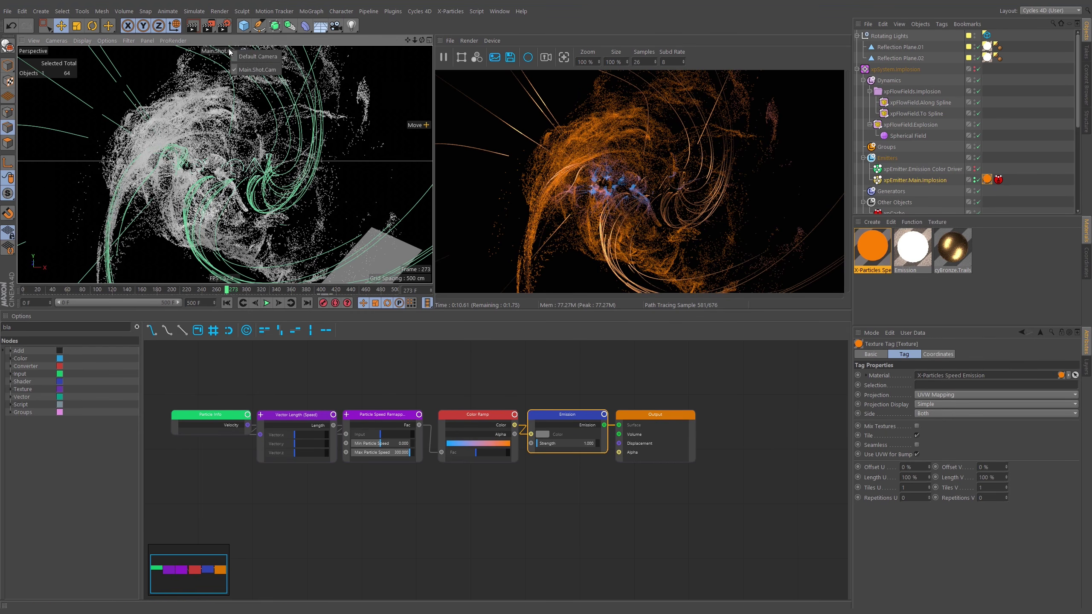
click(236, 55)
mouse_move(276, 193)
alt+mouse_down()
mouse_move(180, 205)
mouse_move(271, 175)
alt+mouse_up()
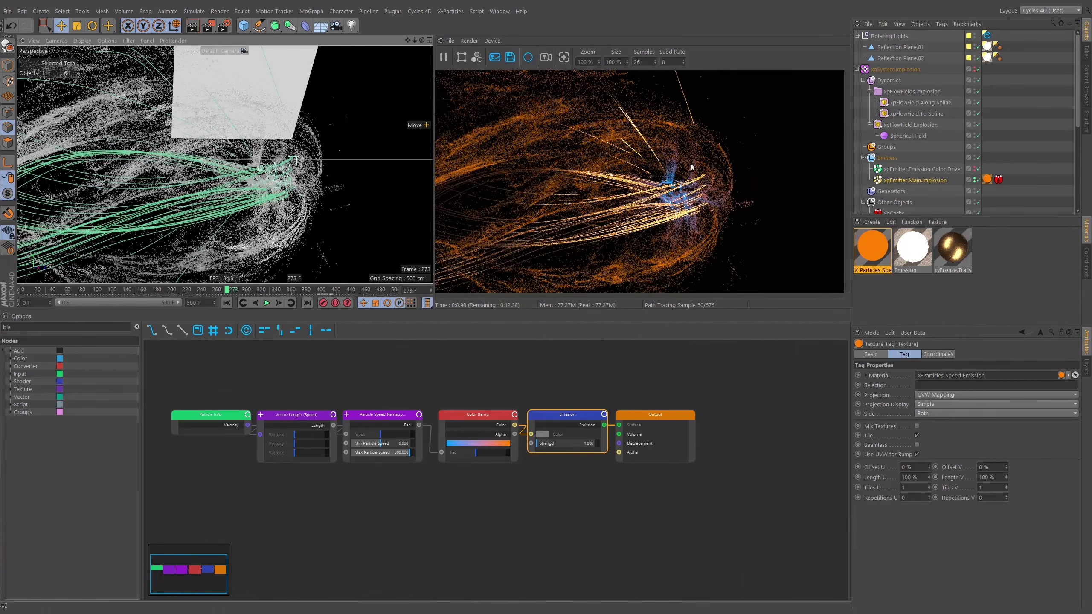
scroll(271, 175, up, 8)
alt+drag(271, 175, 294, 198)
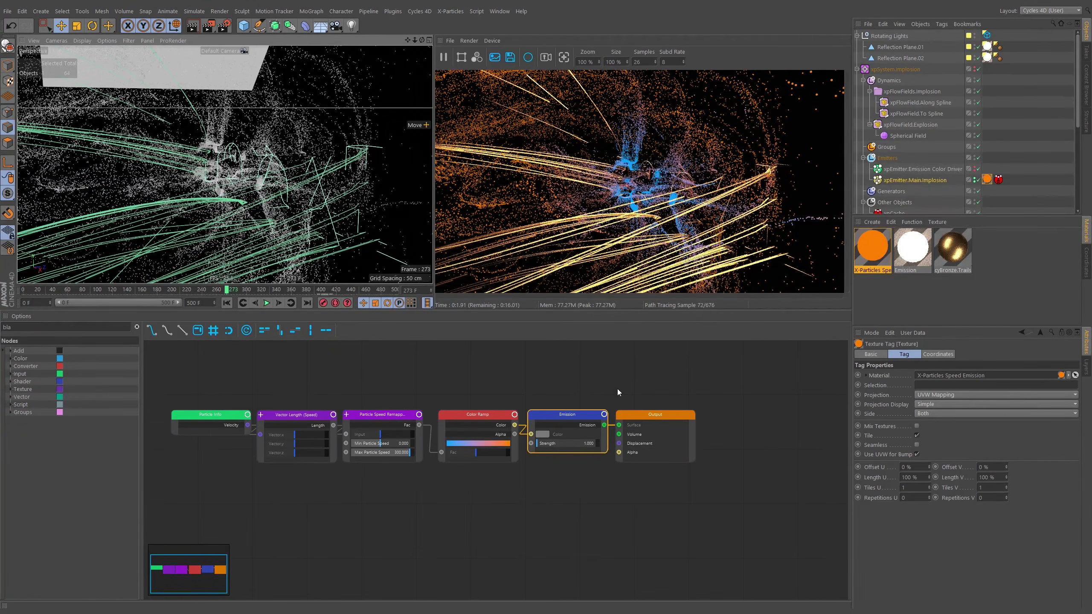
Show the Color Ramp node's settings and disable xpSystem.Streams, leaving xpSystem.Implosion expanded
click(450, 423)
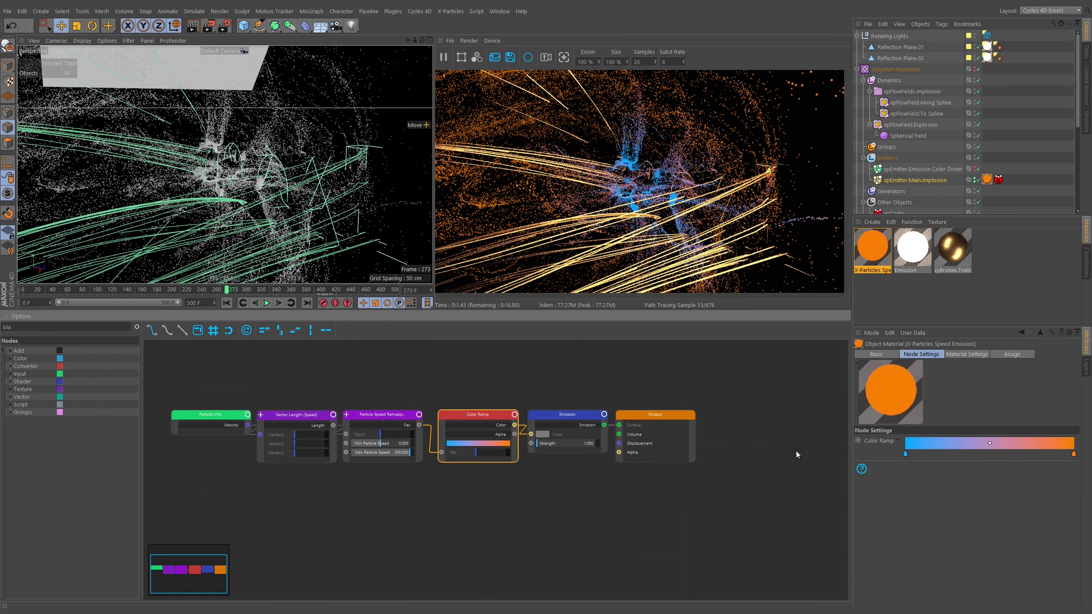
click(862, 70)
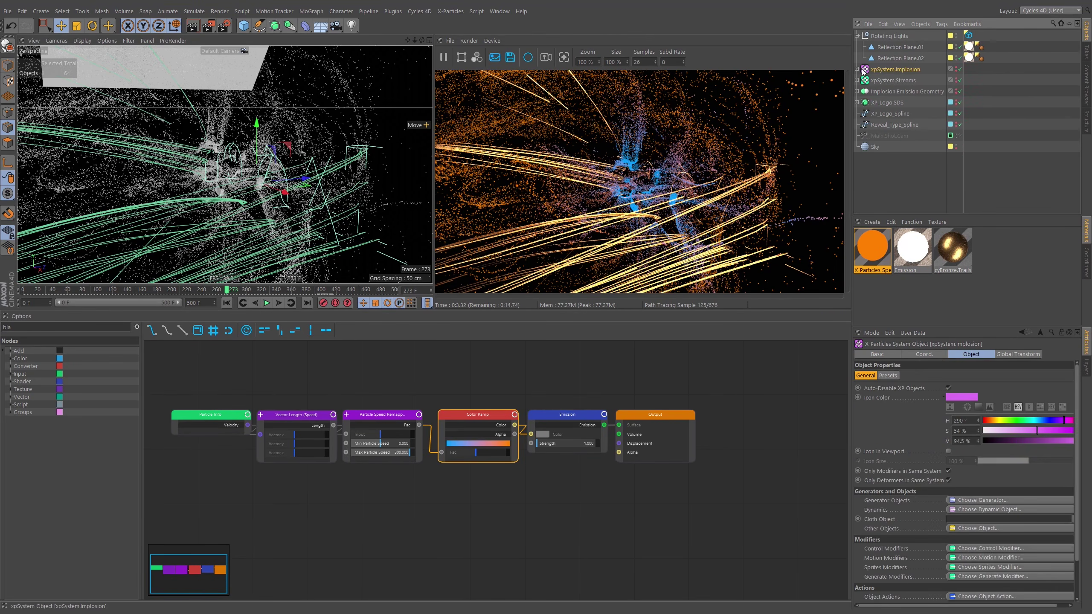
click(857, 69)
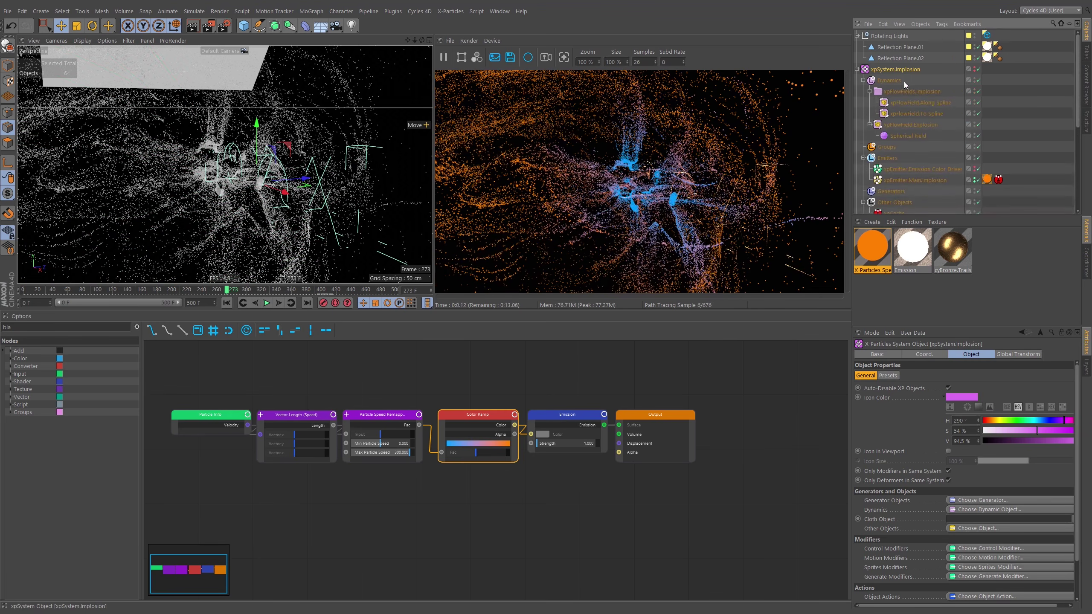
Expand xpSystem.Streams down to its Generators and hide the green type outline in the viewport
click(1014, 134)
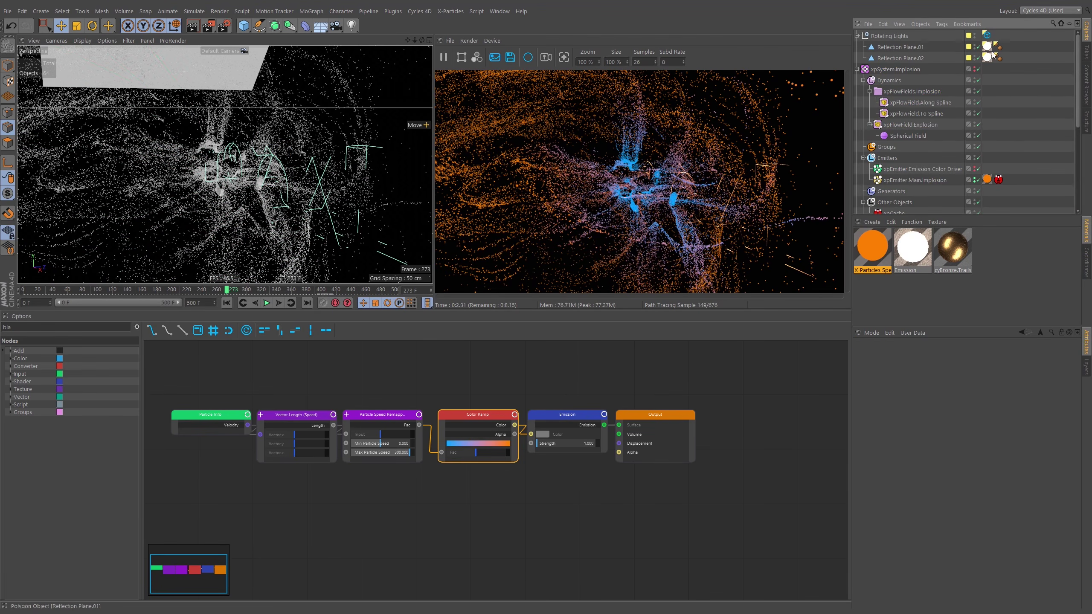
scroll(1003, 102, down, 5)
alt+middle_drag(1002, 102, 1002, 90)
click(858, 142)
alt+middle_drag(880, 195, 878, 137)
click(863, 127)
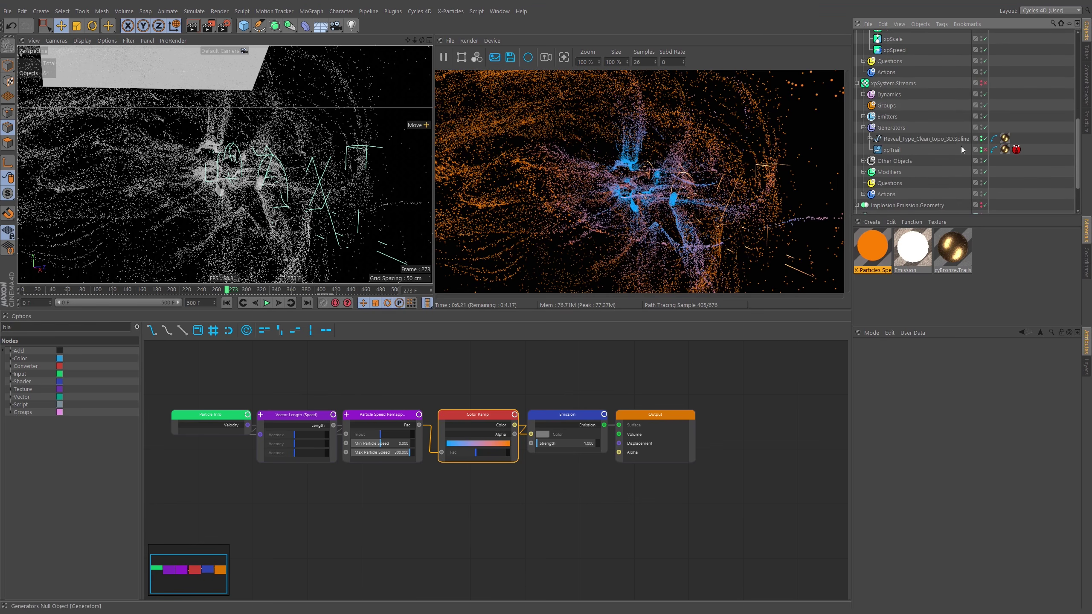
scroll(1015, 88, up, 4)
scroll(1016, 118, up, 1)
Spread the speed emission material's nodes into an evenly spaced row, from Particle Info through to Output
click(280, 410)
drag(280, 411, 198, 396)
drag(370, 409, 312, 394)
drag(443, 409, 410, 394)
drag(561, 407, 539, 392)
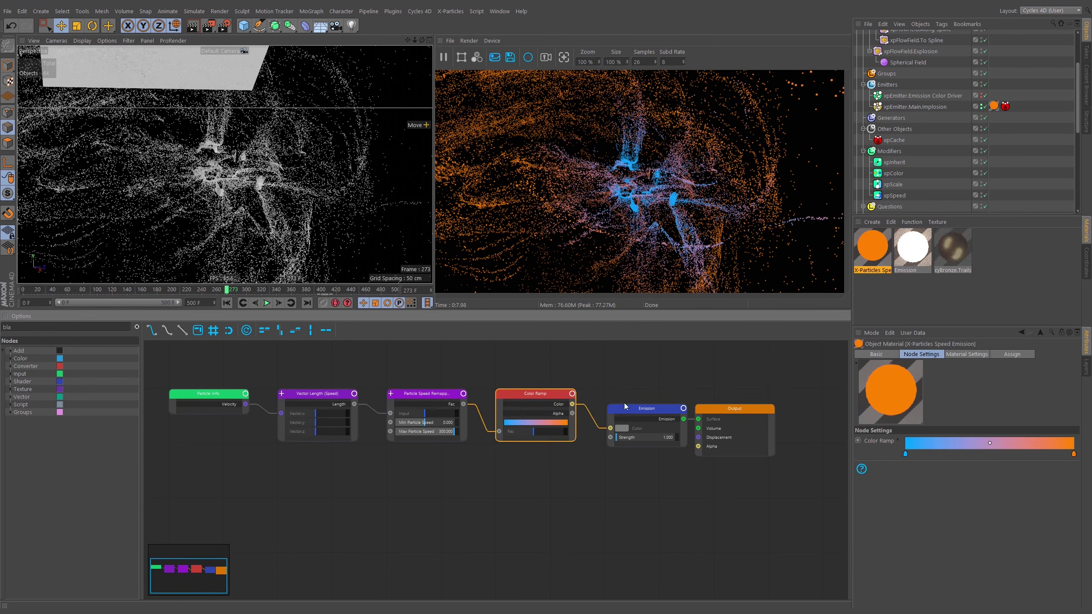
drag(629, 410, 626, 394)
drag(729, 407, 740, 391)
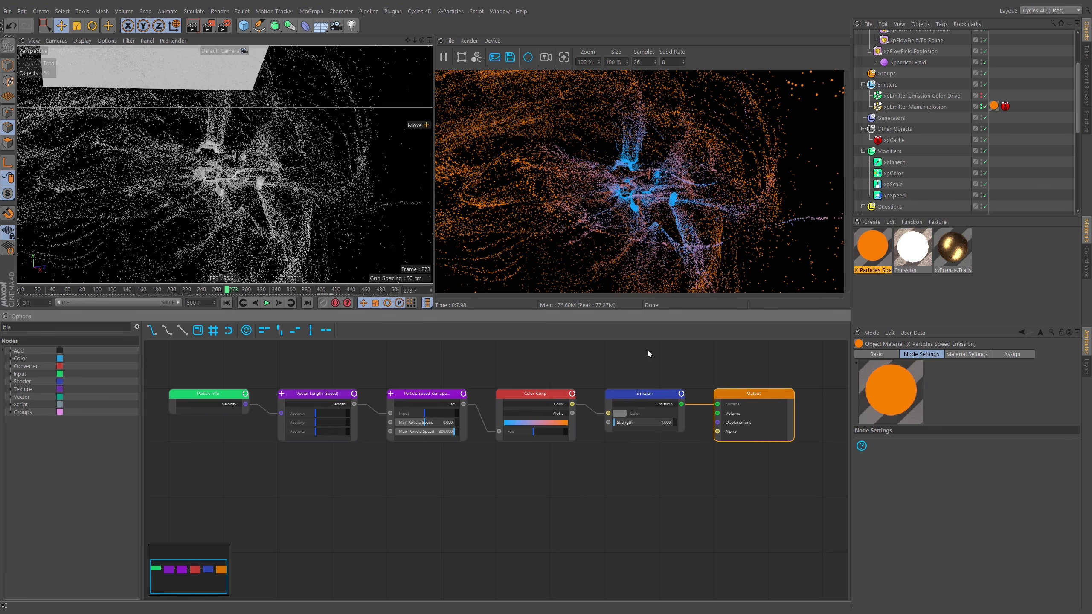
Unhide the unused sockets of the Particle Info node
click(201, 398)
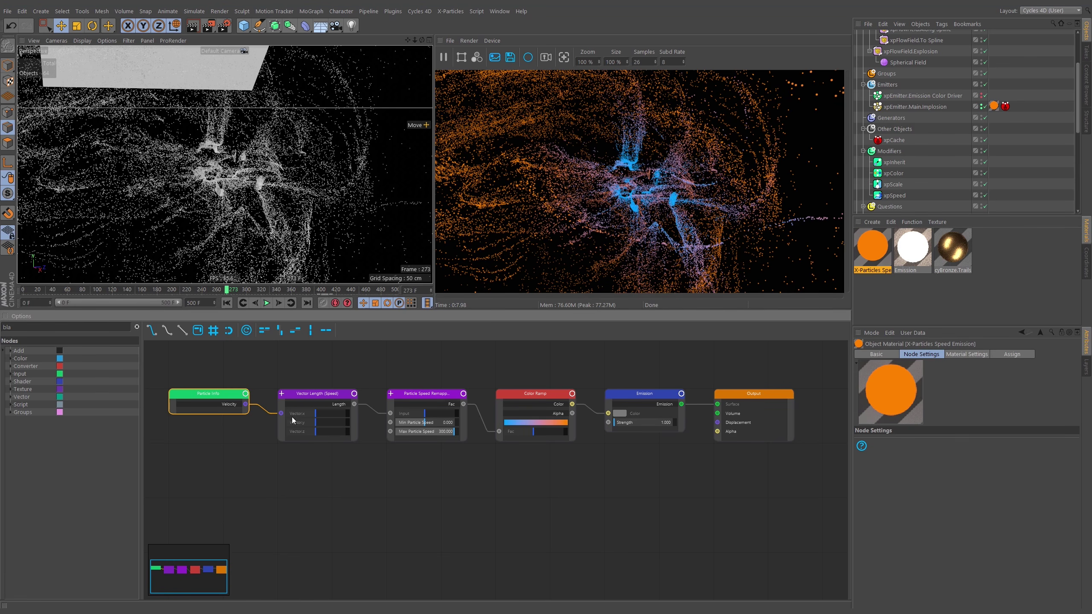
right_click(214, 396)
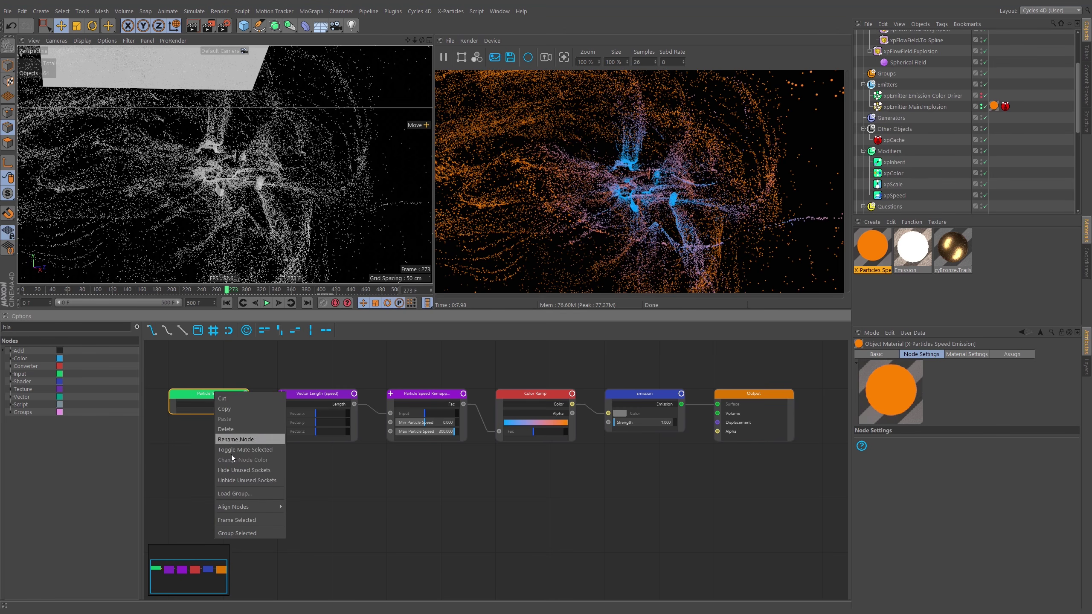
click(247, 480)
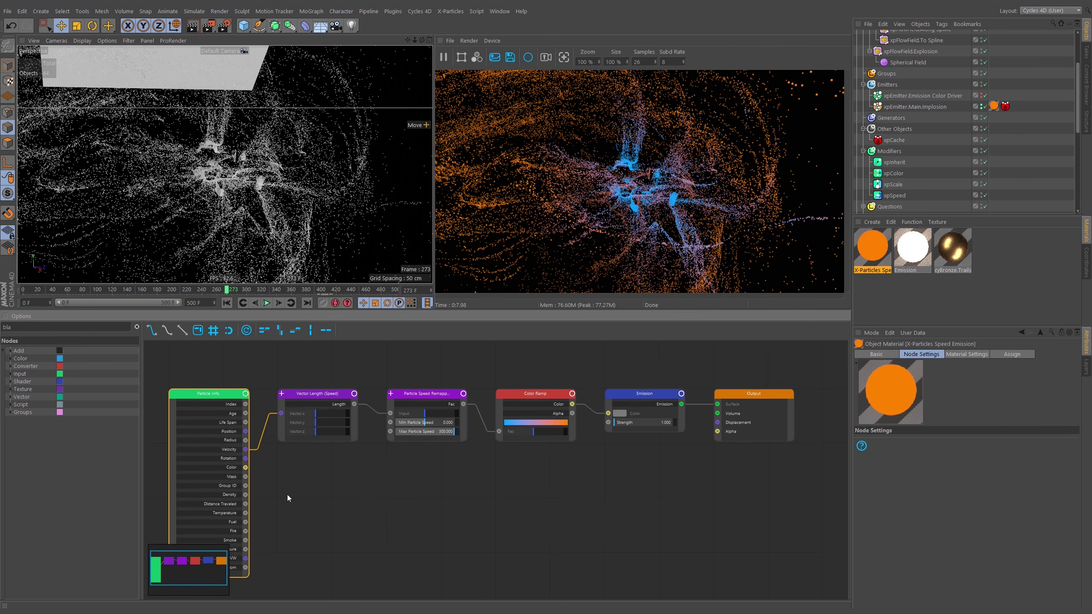
middle_drag(288, 493, 415, 468)
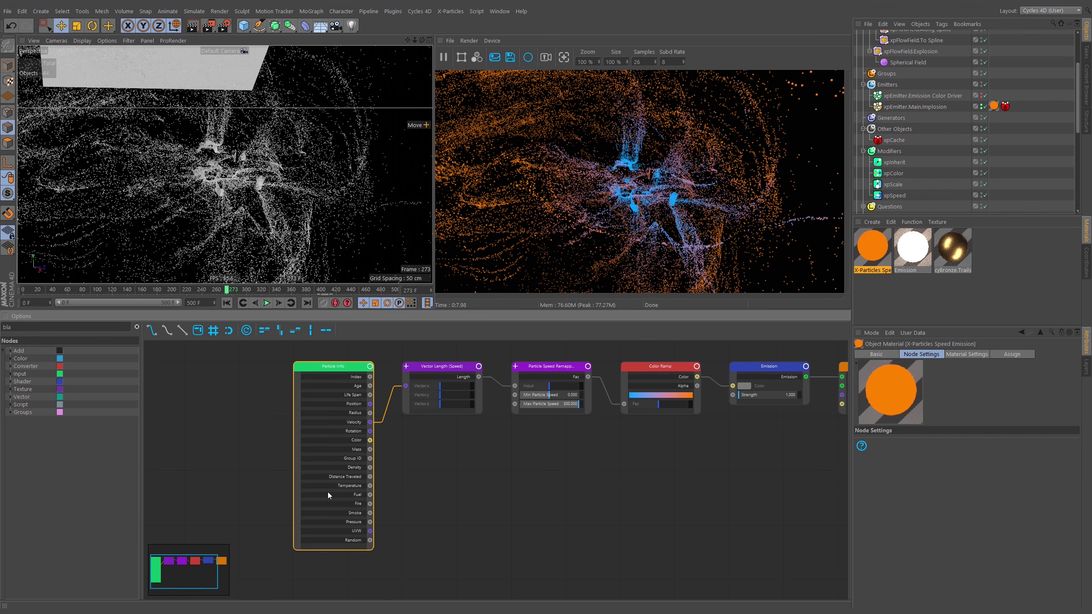
Preview the Particle Info node's Random output in the live render and examine the particles up close
click(353, 542)
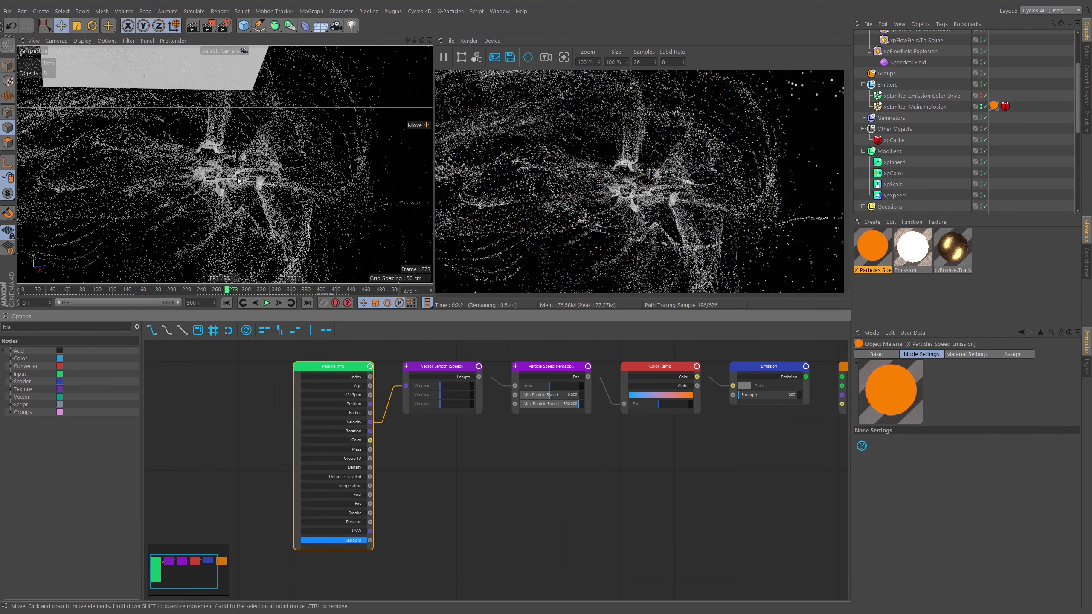
scroll(240, 181, up, 8)
scroll(244, 174, up, 3)
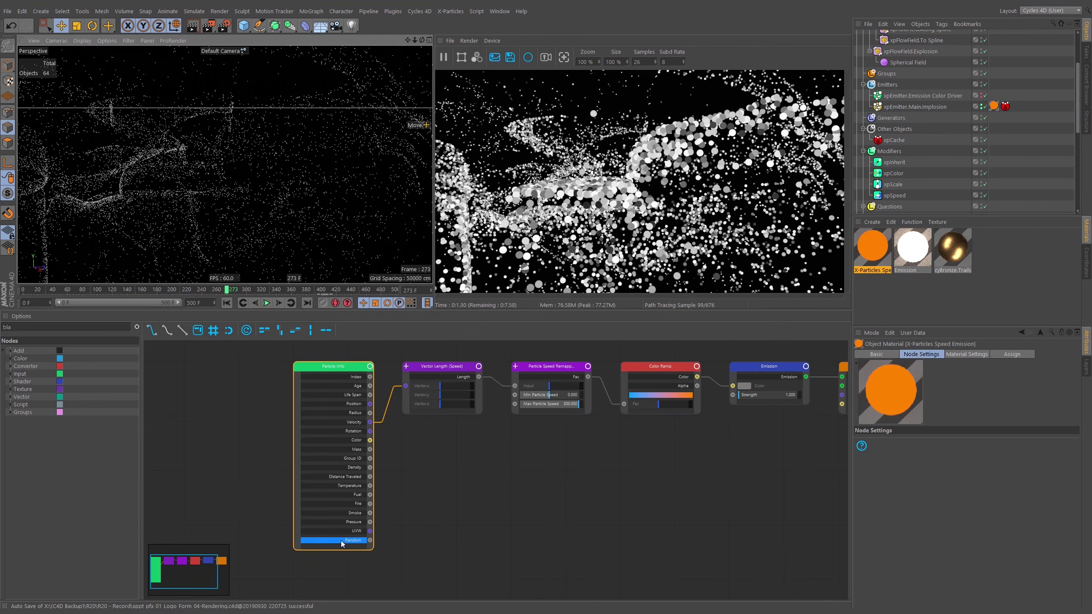
alt+right_drag(242, 159, 189, 198)
alt+drag(241, 168, 263, 164)
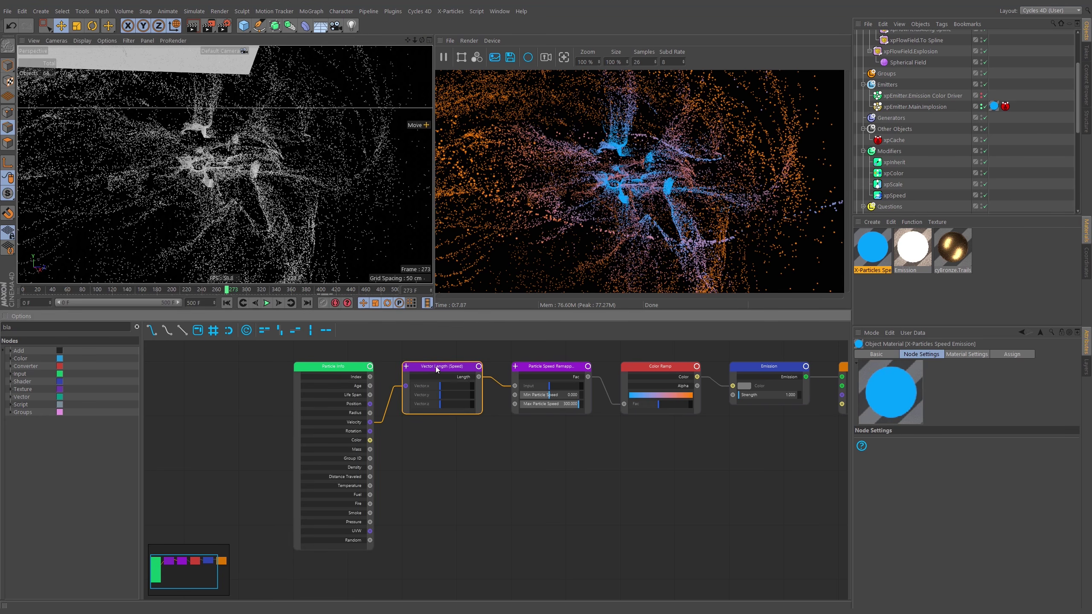
Review the Vector Length (Speed) node and the particle speed remapping node's minimum and maximum speed settings
click(479, 440)
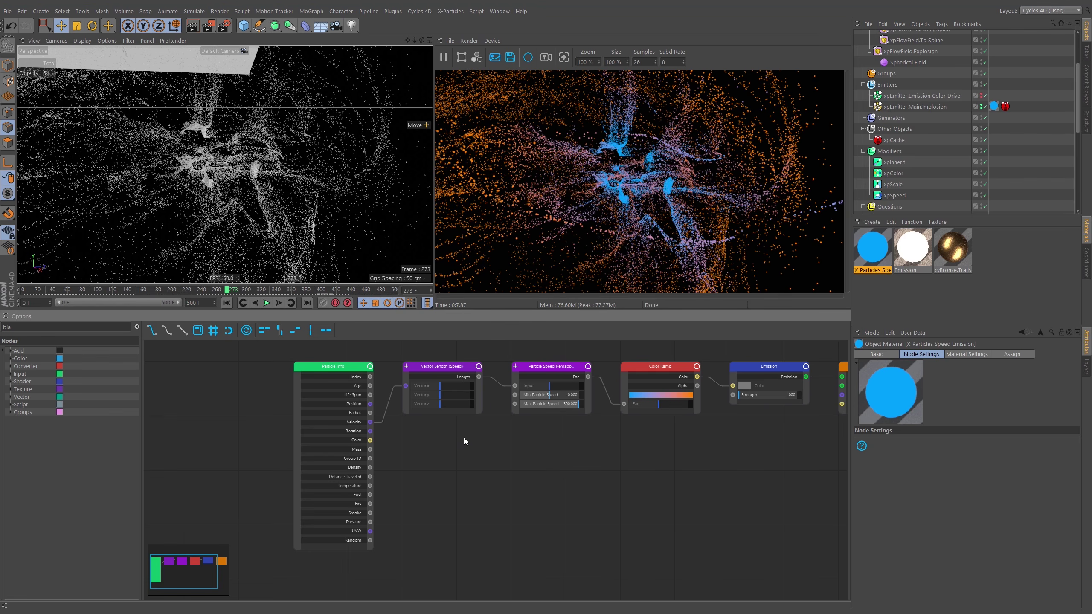
click(457, 384)
middle_drag(681, 456, 624, 451)
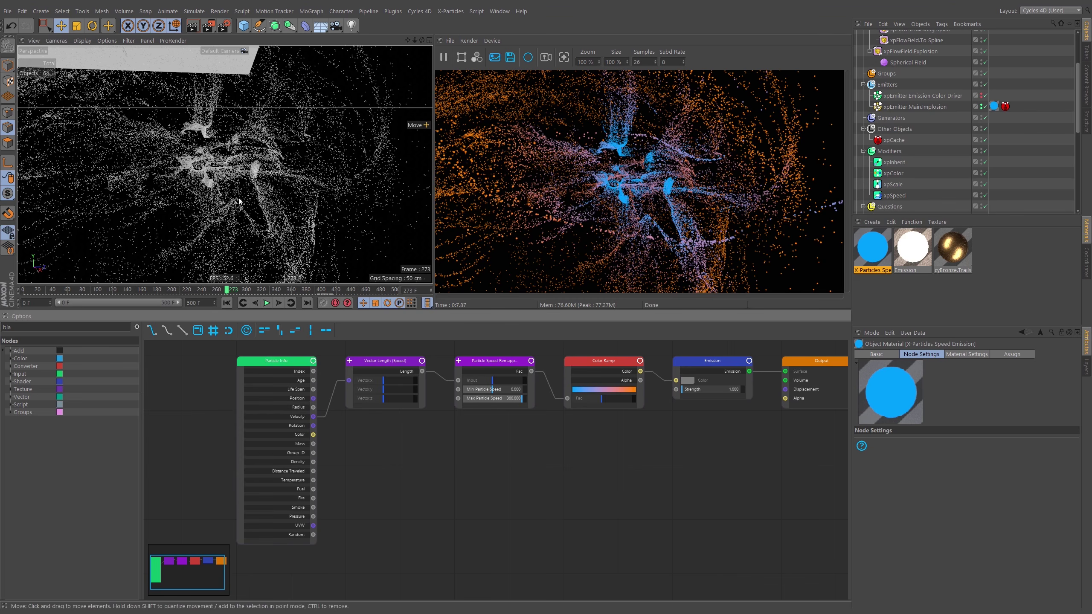
click(505, 405)
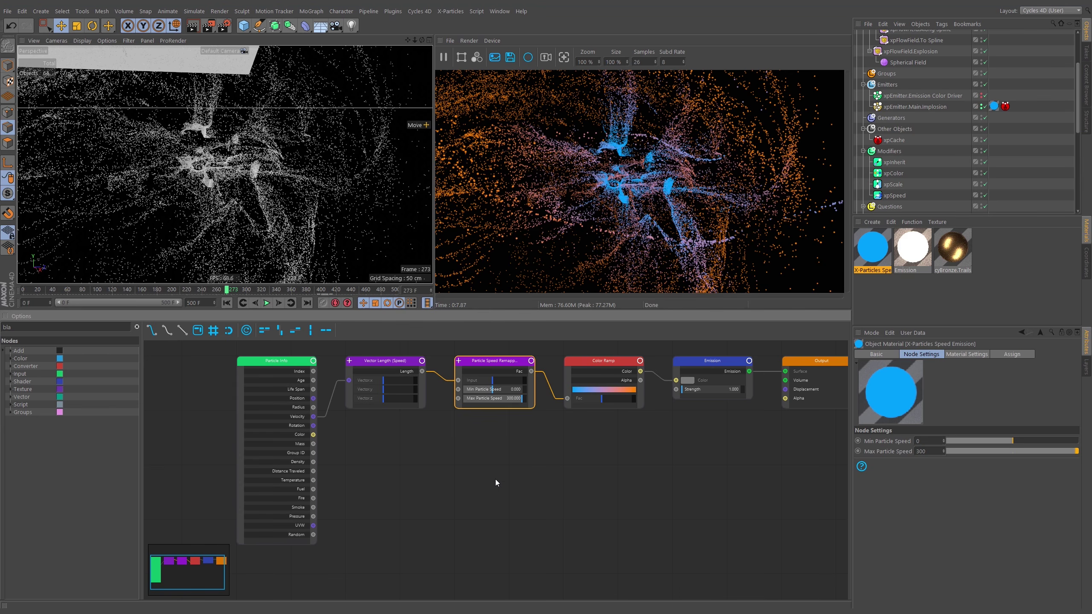
Load the blue-cyan-green-yellow-red gradient preset into the Color Ramp node
click(598, 376)
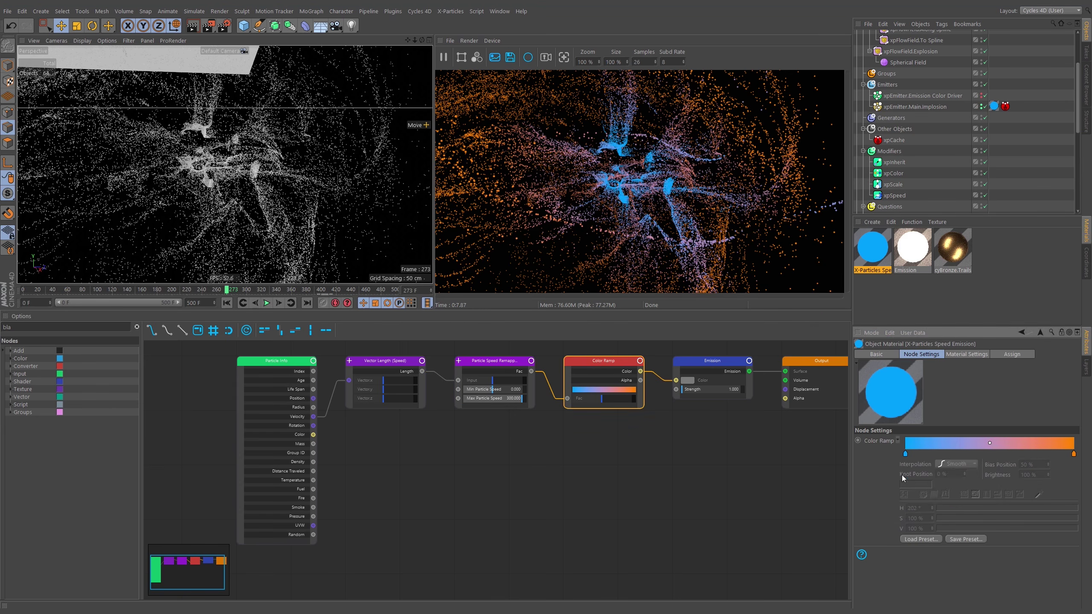
click(920, 539)
drag(993, 386, 995, 413)
click(822, 411)
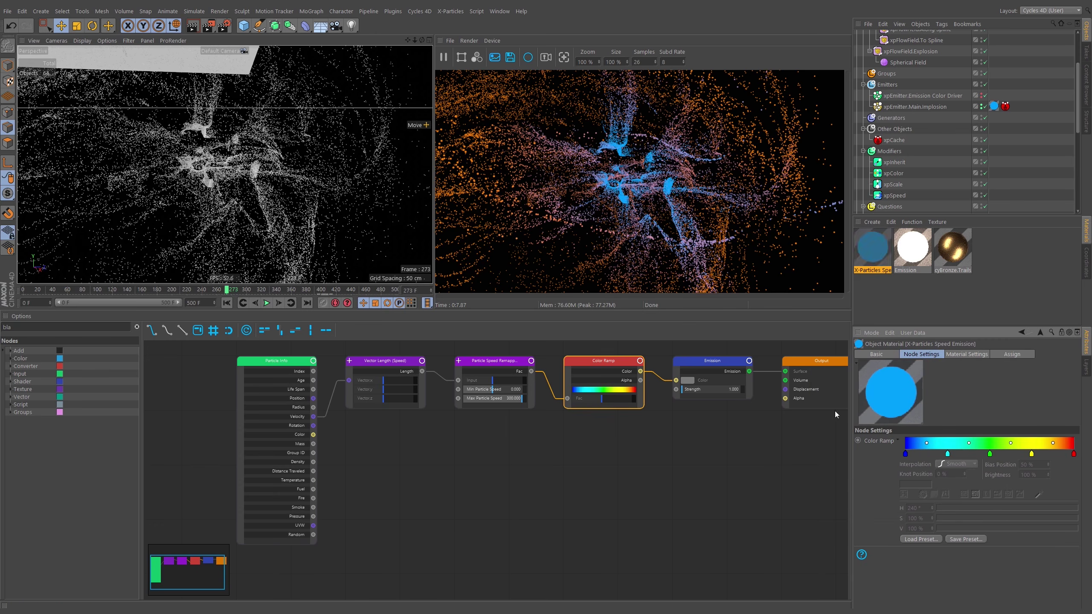
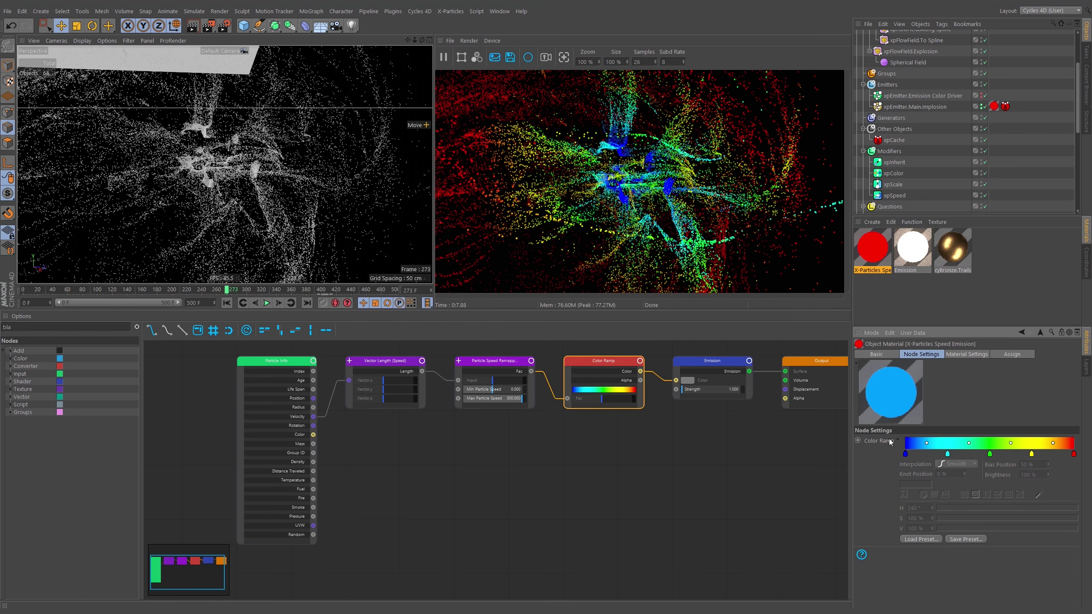
Set the knot position of the Color Ramp's green middle knot to 50%
click(991, 454)
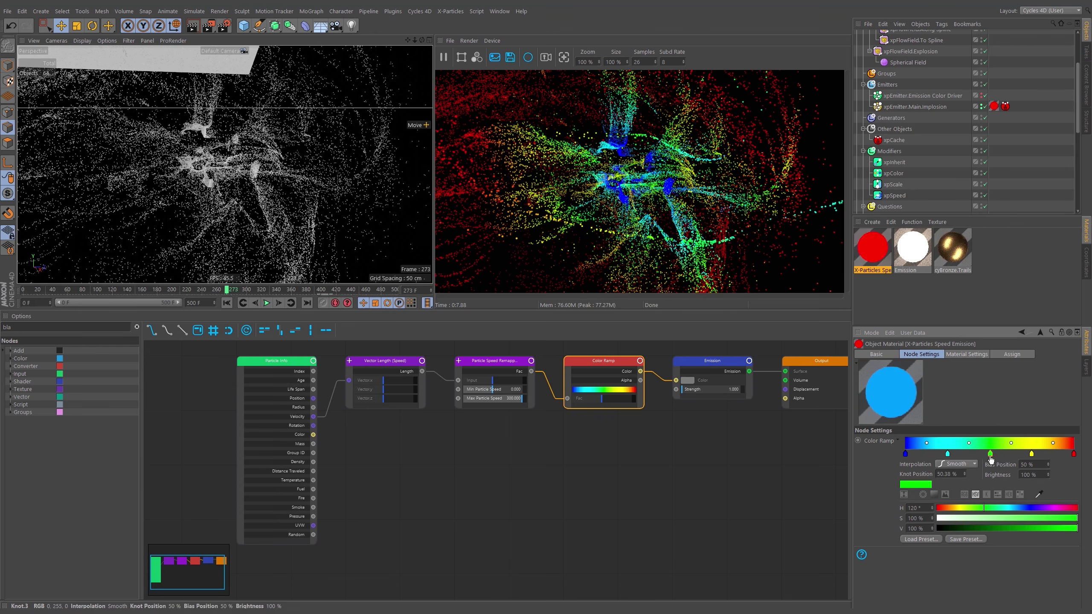
drag(961, 474, 889, 485)
text(50)
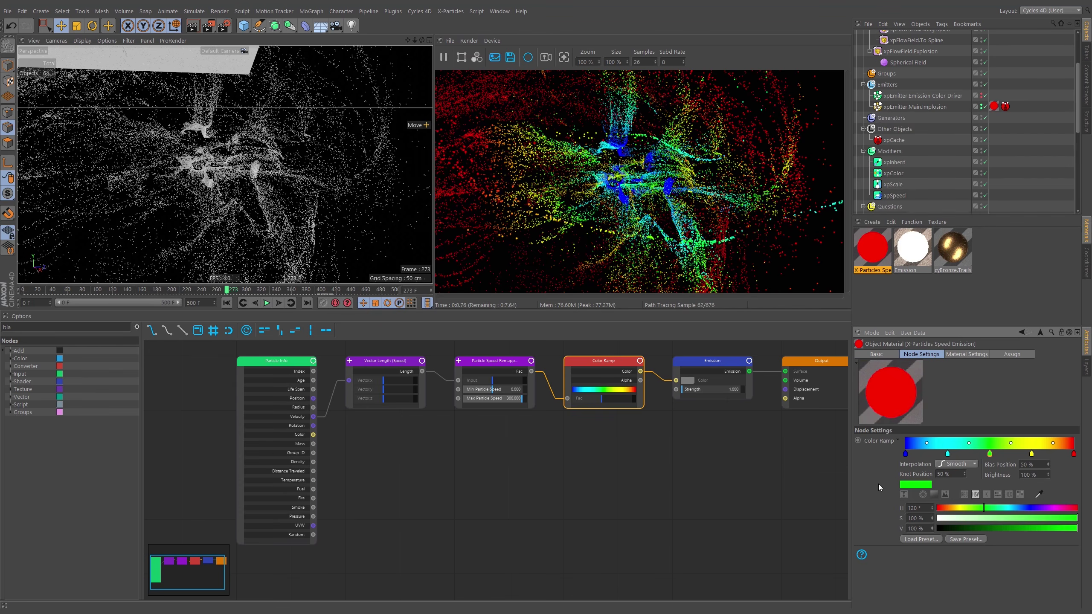
key(Return)
Examine the speed colours across the whole particle swarm from farther away at frame 273
alt+right_drag(297, 161, 256, 179)
mouse_move(257, 178)
alt+mouse_down()
mouse_move(327, 163)
mouse_move(275, 170)
alt+mouse_up()
alt+middle_drag(276, 170, 258, 173)
mouse_move(258, 173)
alt+right_down()
mouse_move(286, 171)
mouse_move(266, 174)
alt+right_up()
alt+middle_drag(271, 177, 285, 177)
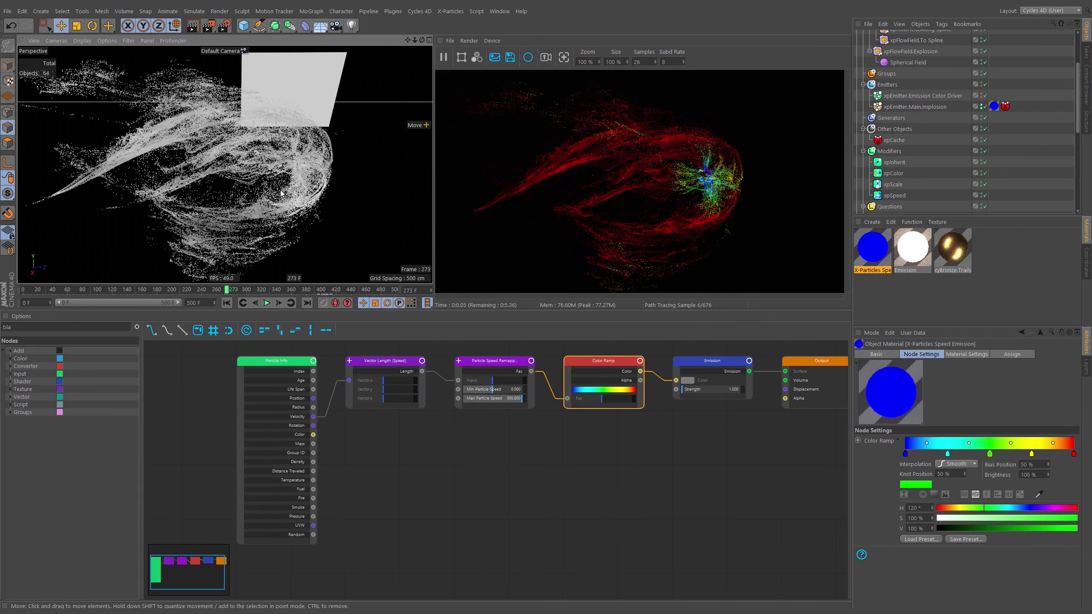
Compare the particles' speed colours at frames 177, 113, 83, 163 and 231
drag(245, 293, 156, 290)
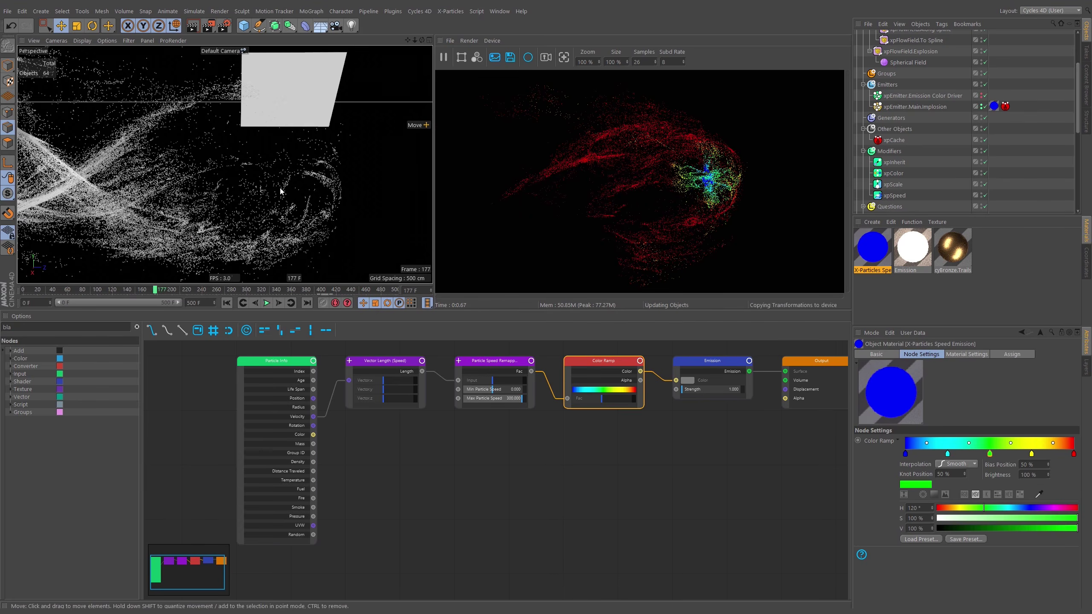
alt+middle_drag(212, 185, 320, 192)
scroll(319, 192, down, 2)
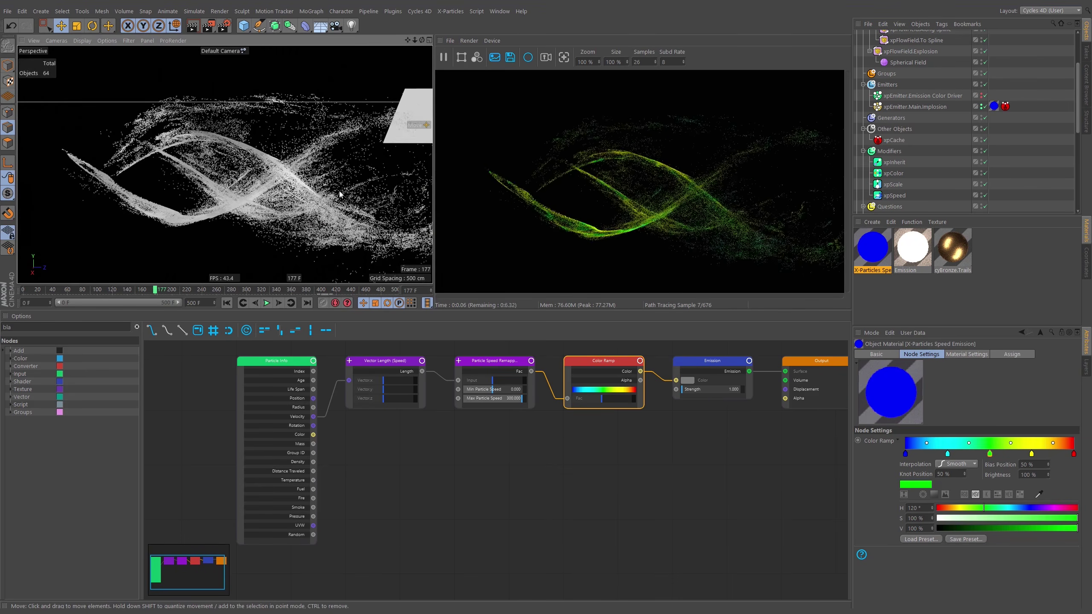
drag(127, 292, 89, 293)
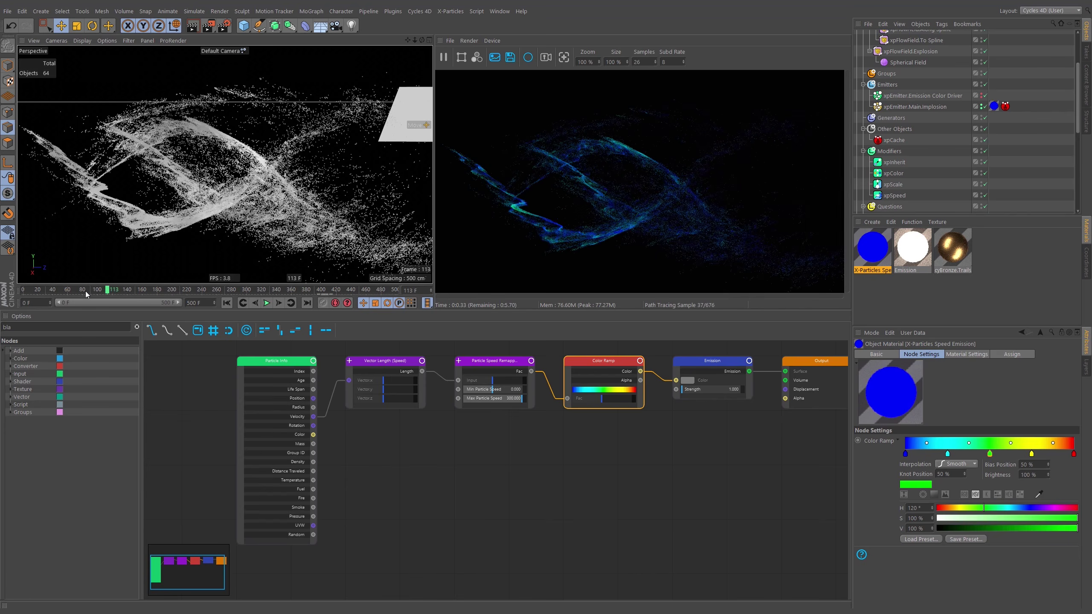
click(86, 292)
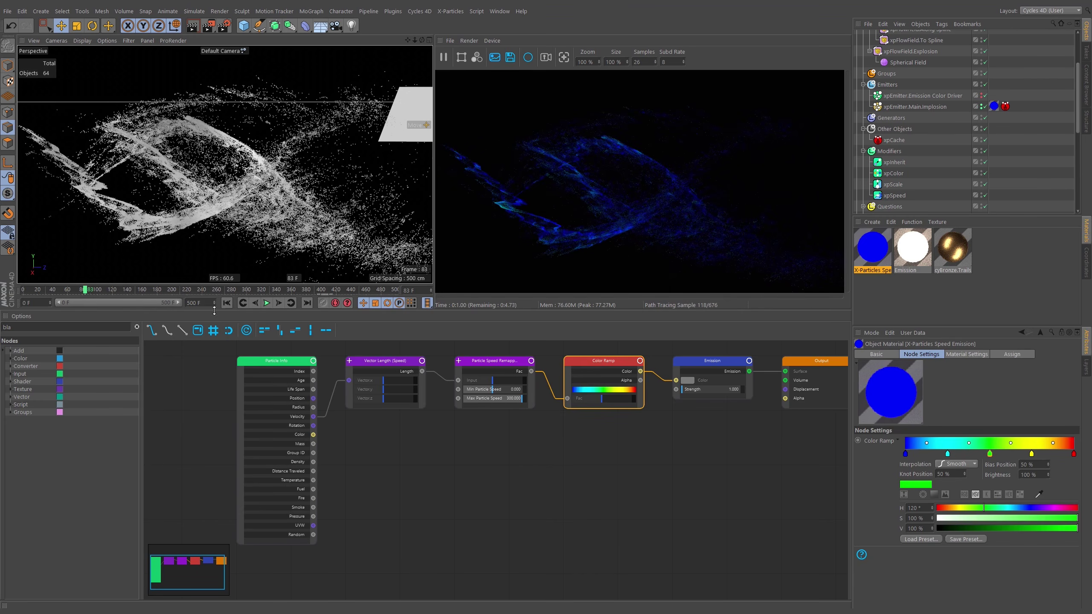
click(111, 293)
click(155, 293)
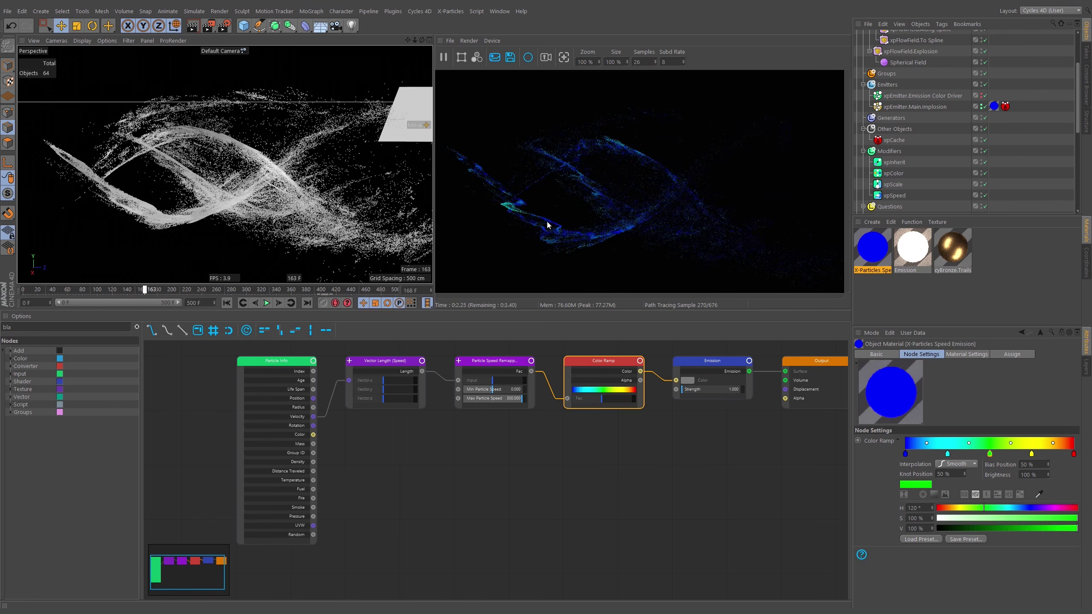
click(196, 293)
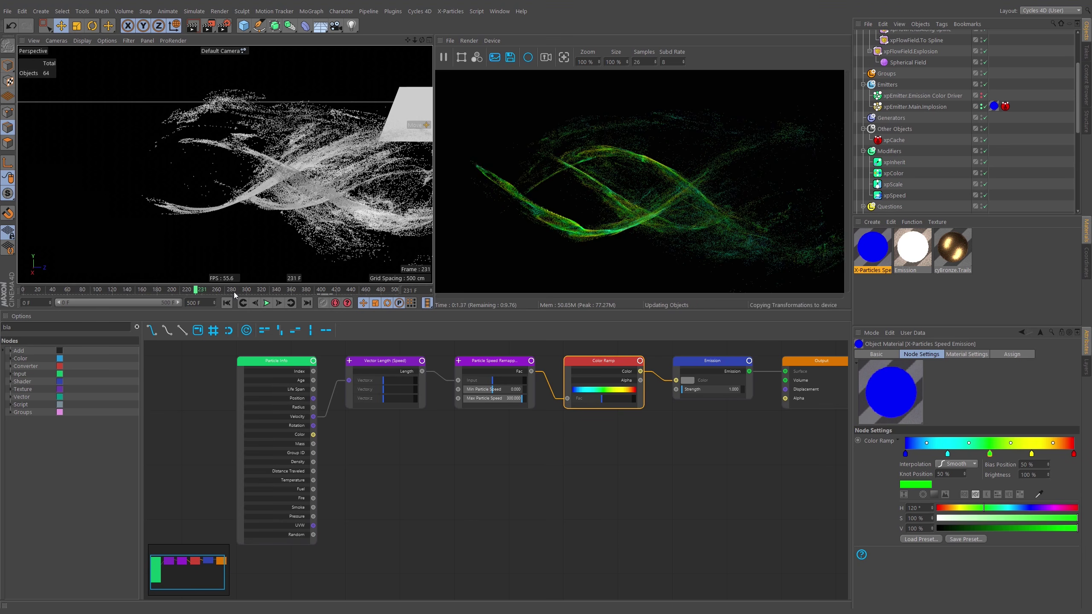
Inspect the speed colours around the implosion's centre up close at frame 231
alt+middle_drag(347, 168, 292, 178)
scroll(292, 179, up, 10)
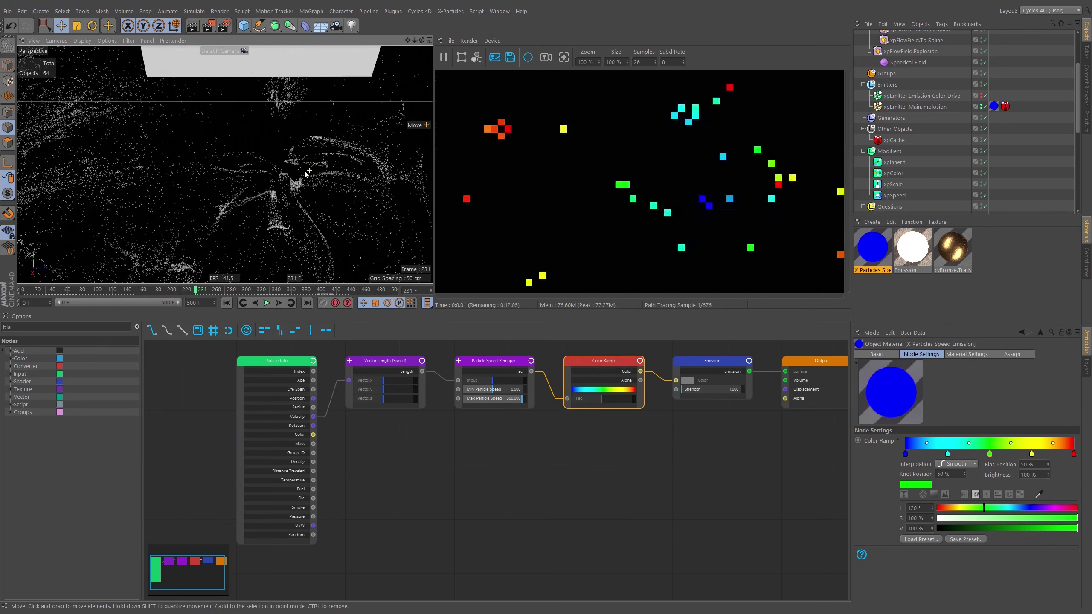
mouse_move(288, 191)
alt+mouse_down()
mouse_move(288, 181)
mouse_move(277, 201)
alt+mouse_up()
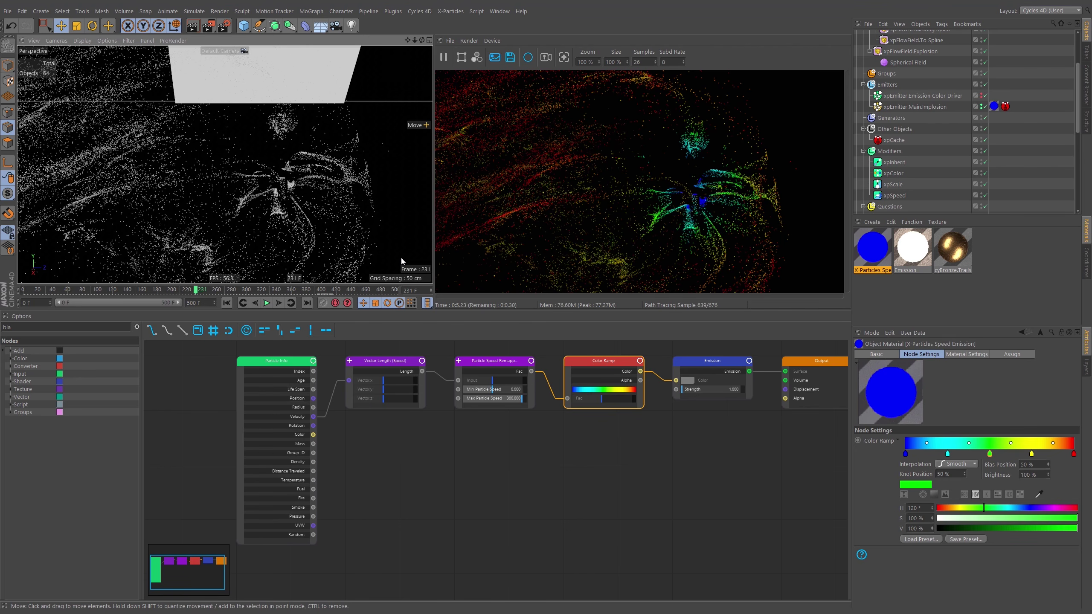
Set Max Particle Speed to 400 on the particle speed remapping node
click(485, 452)
click(494, 362)
scroll(263, 172, down, 5)
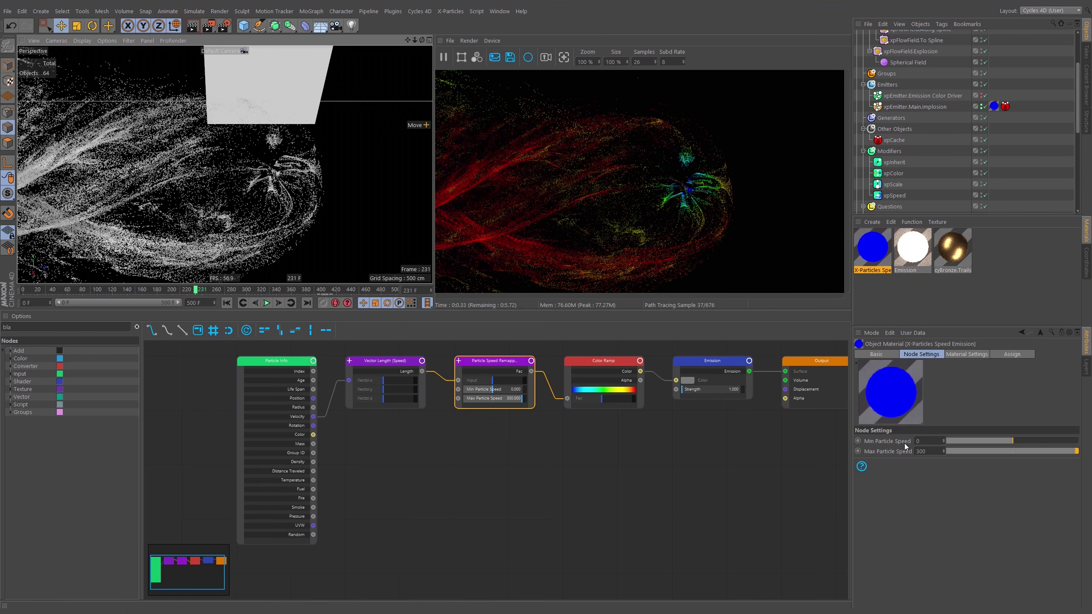
click(929, 451)
text(400)
key(Return)
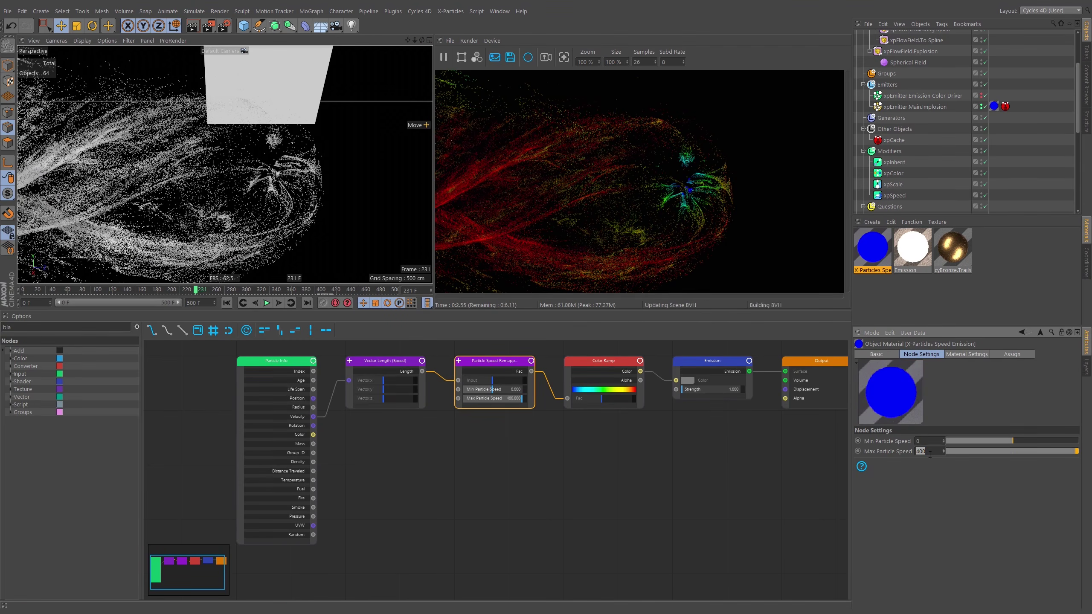
Check the remapped speed colours on the full swarm and up close at the implosion's centre
scroll(265, 179, down, 6)
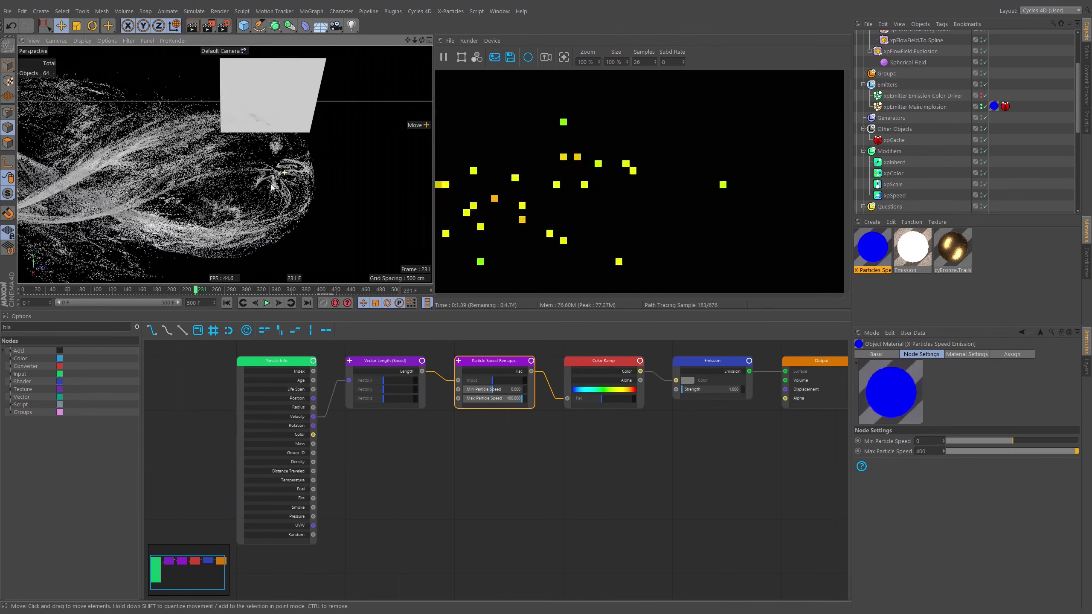
scroll(265, 180, up, 10)
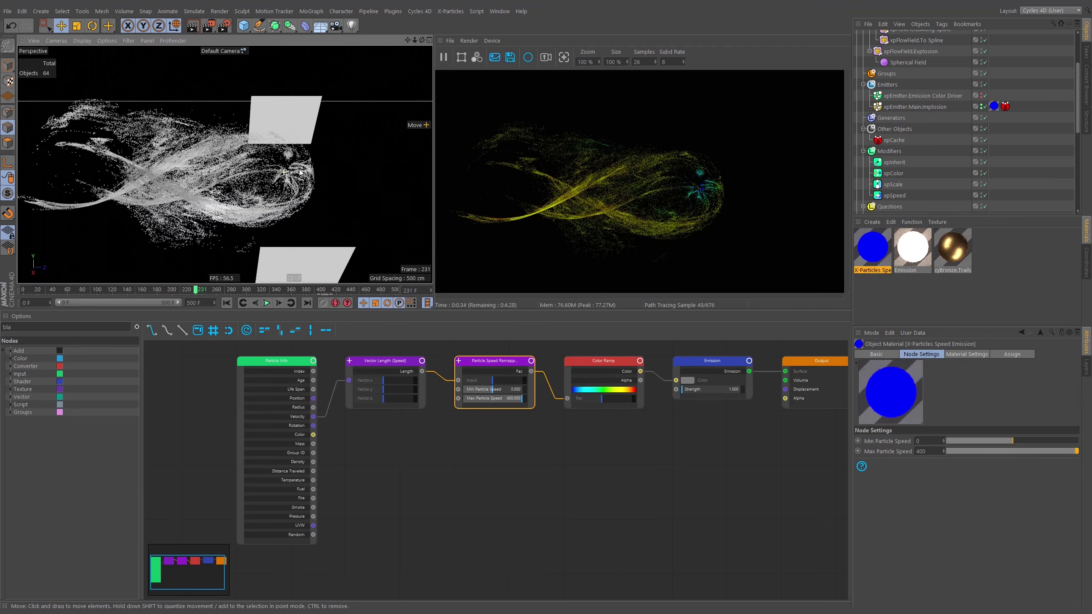
scroll(309, 185, down, 1)
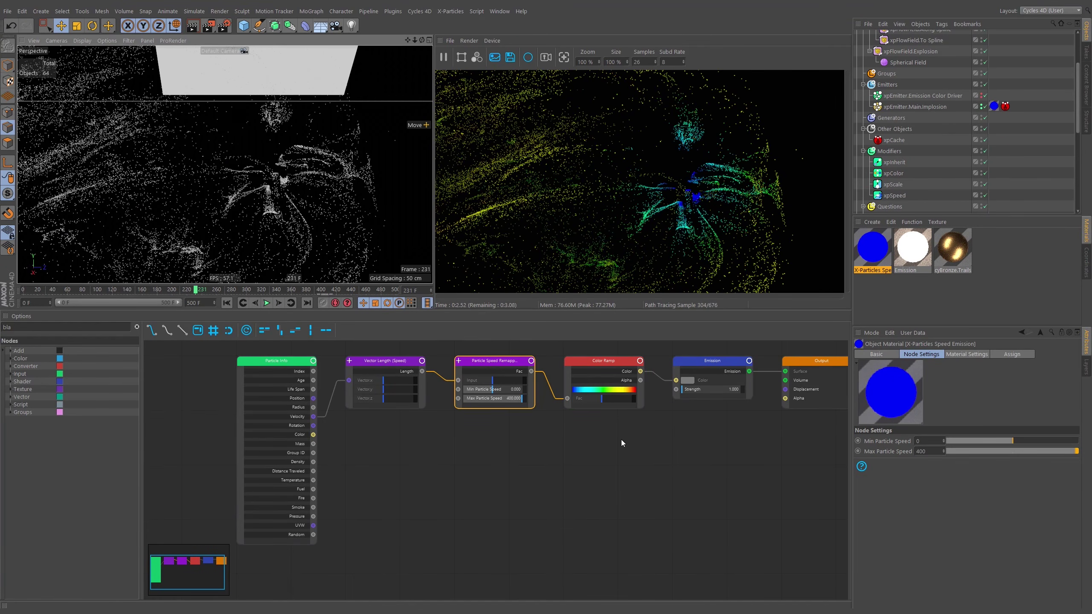
Load the Logo Form Gradient 01 preset into the speed Color Ramp node and check the new colours on the swarm
click(613, 400)
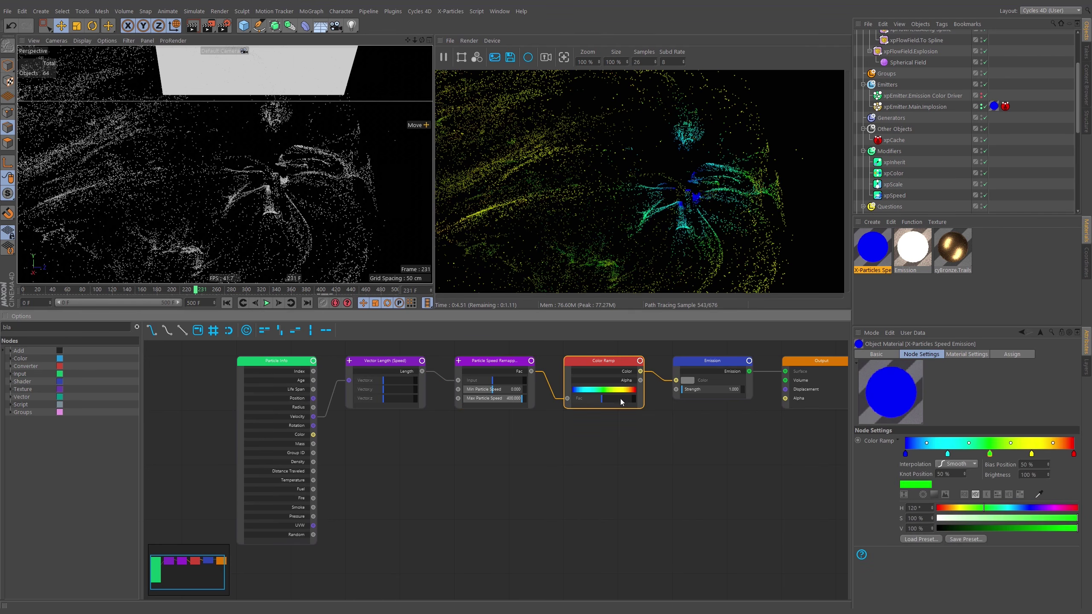
click(921, 539)
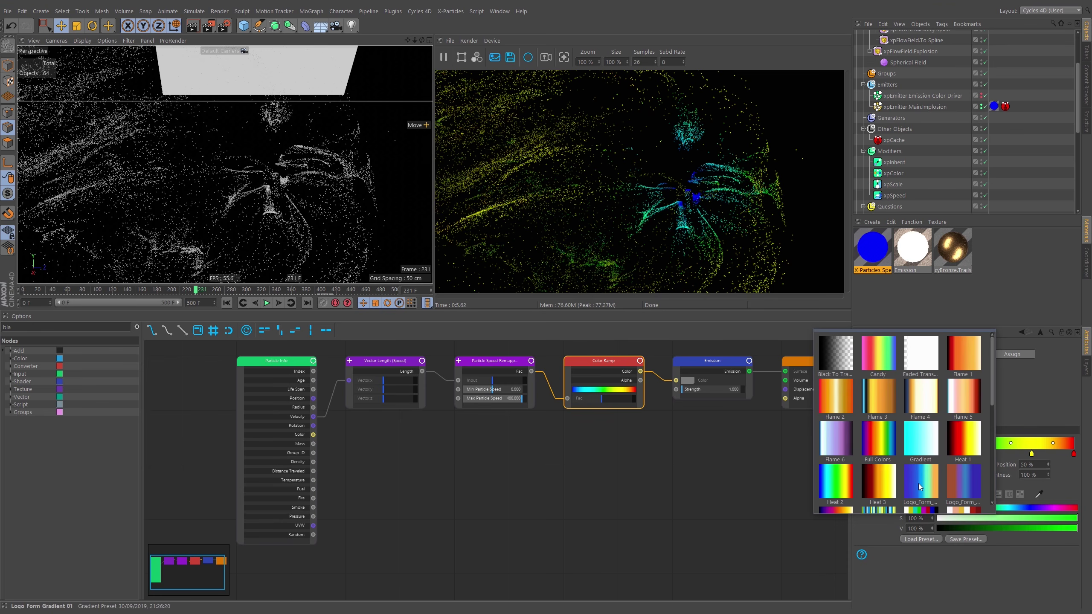
click(918, 483)
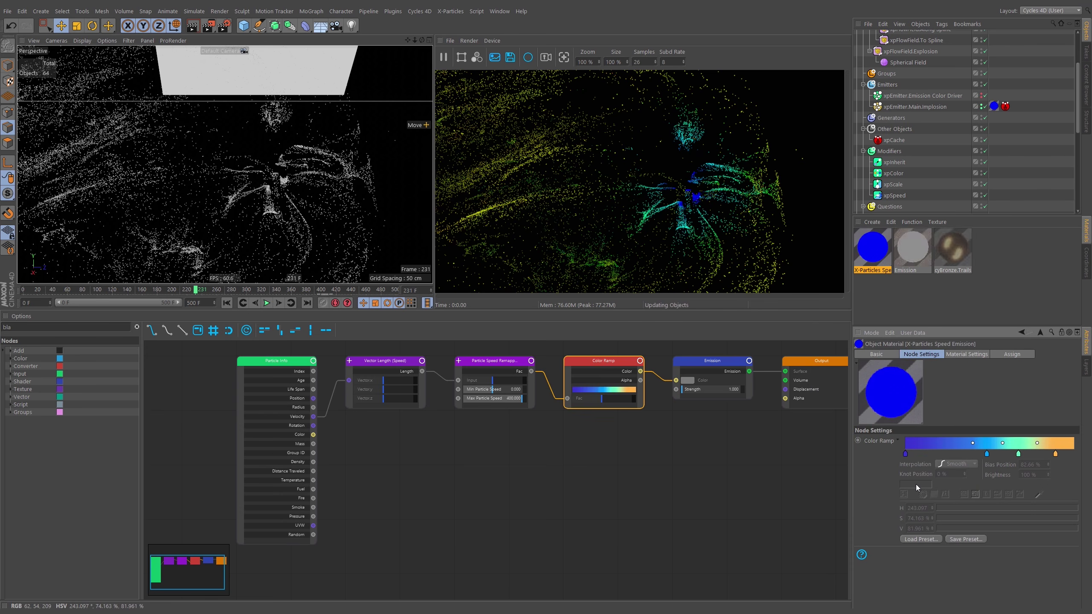
alt+drag(380, 159, 304, 149)
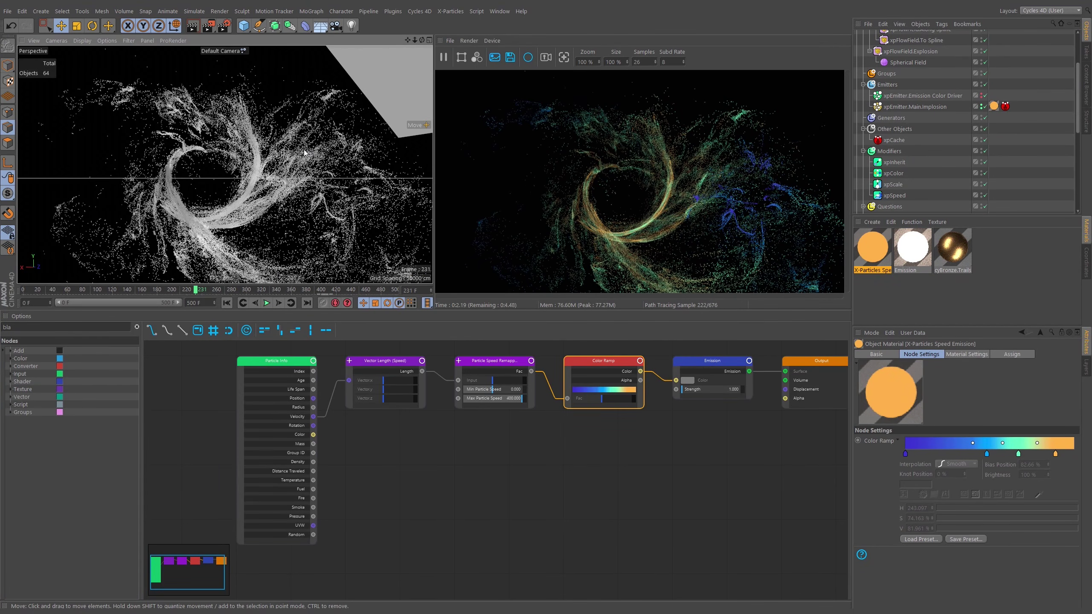
alt+drag(328, 200, 428, 202)
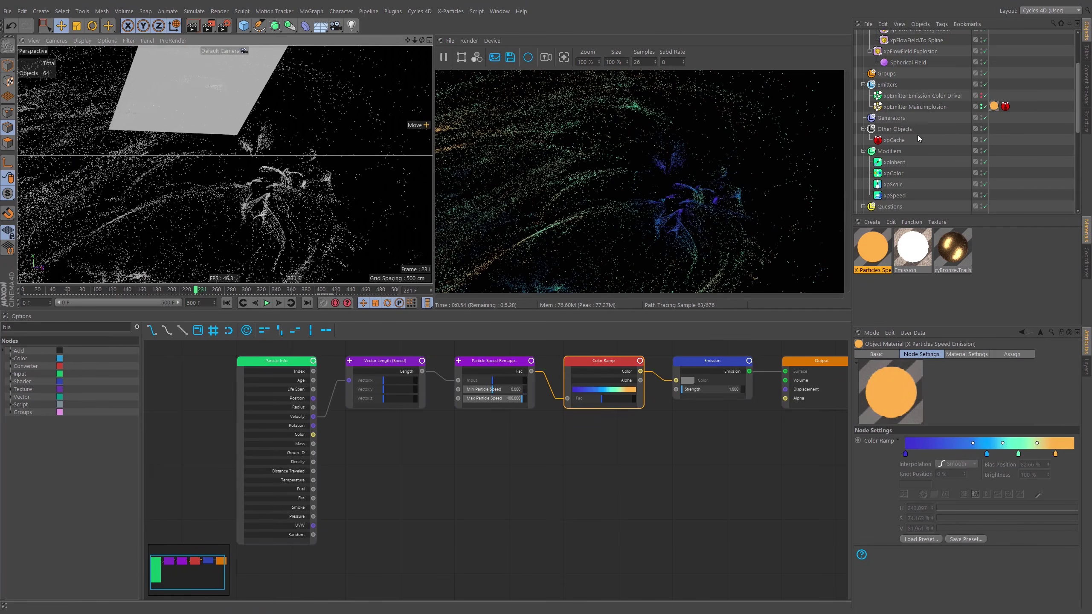
Enable the reveal type spline and xpTrail generators in the streams system, and disable both again
scroll(1027, 153, down, 5)
middle_drag(1027, 153, 1027, 140)
drag(985, 167, 985, 178)
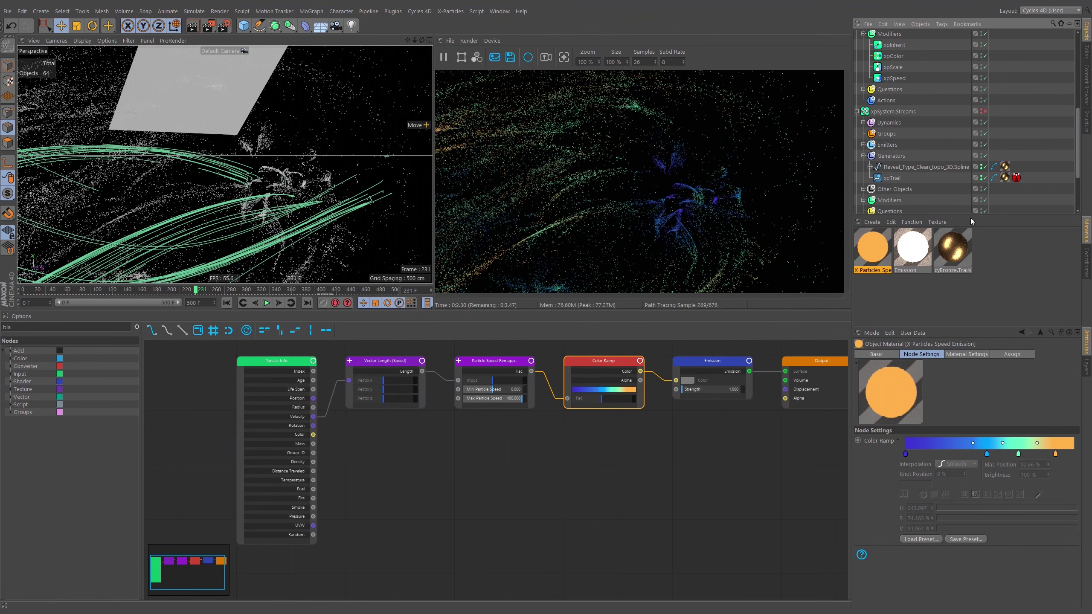
alt+drag(261, 200, 466, 217)
click(984, 167)
click(983, 178)
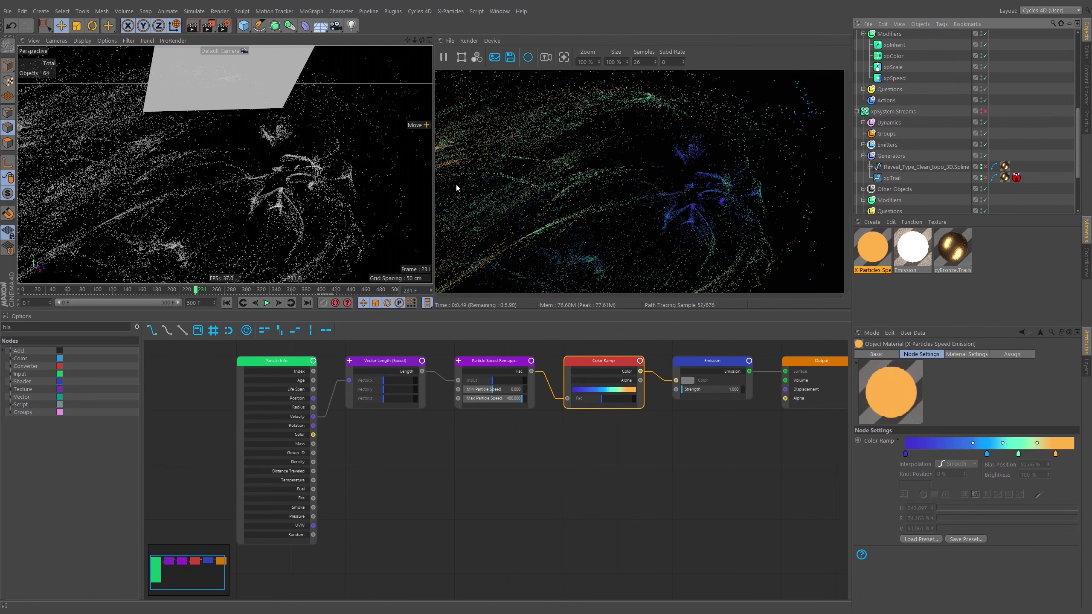
Move the Particle Info node farther away from the Vector Length node
alt+right_drag(292, 162, 240, 172)
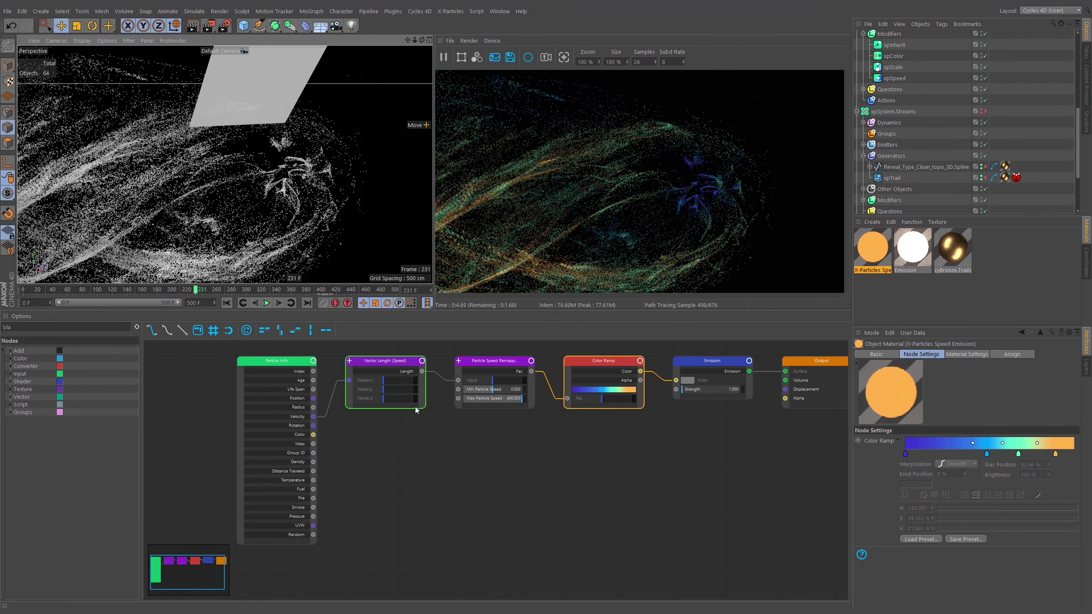
drag(263, 368, 207, 369)
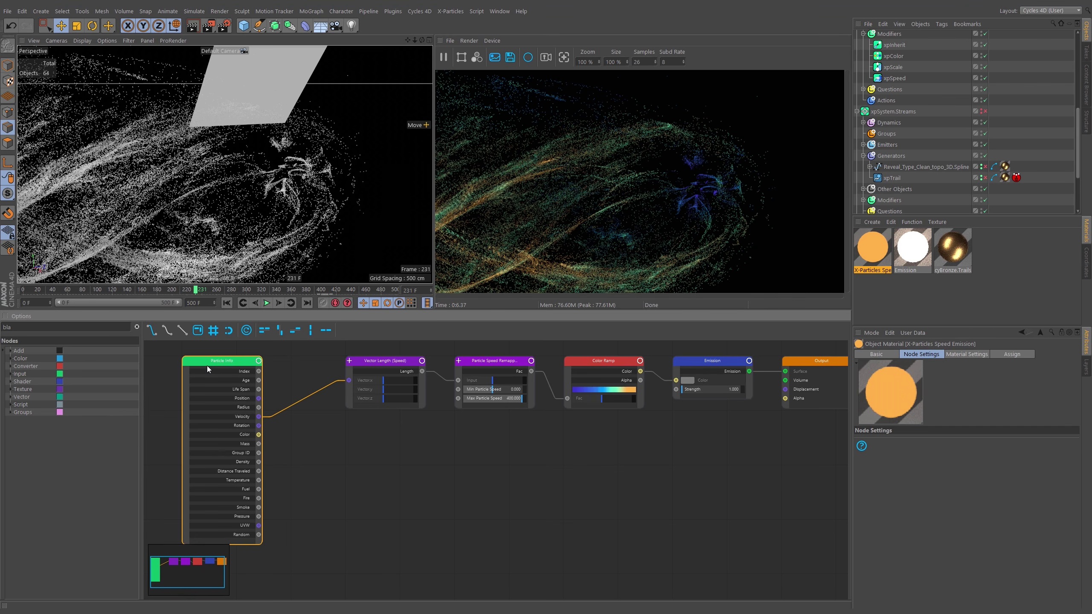
middle_drag(642, 424, 617, 419)
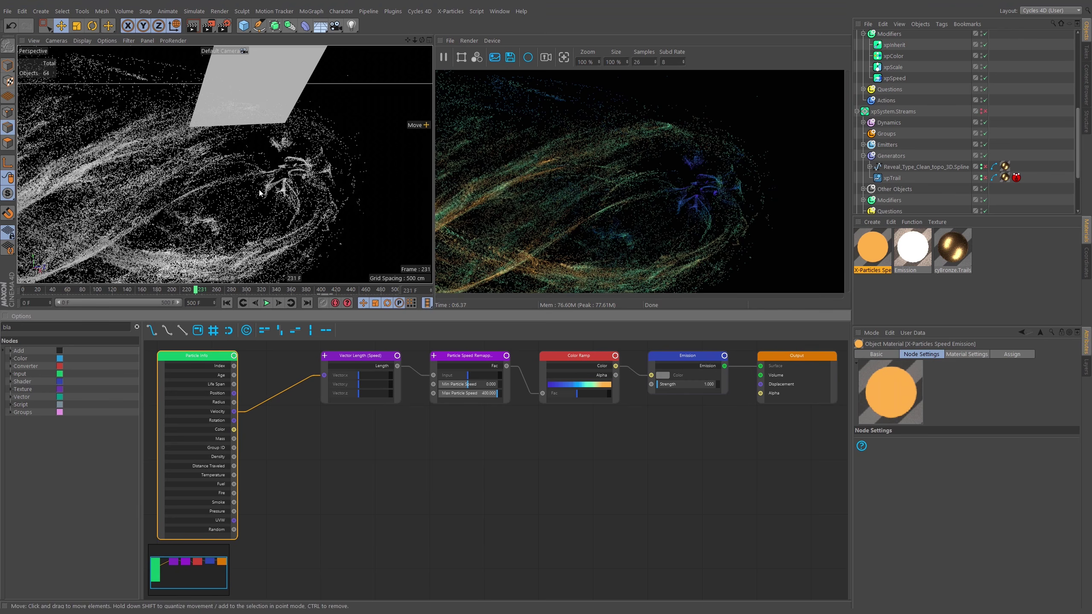
Switch the viewport to the Main.Shot.Cam camera
scroll(329, 155, down, 2)
click(239, 52)
click(258, 65)
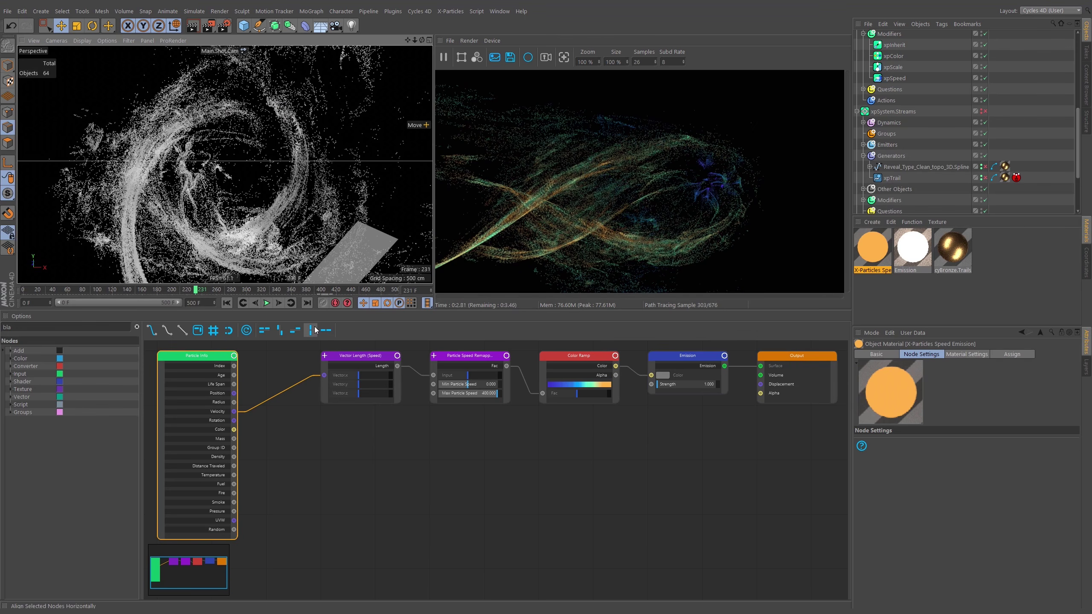
Check the particles' speed colours through the shot camera at frames 233, 309, 225 and 237
click(269, 304)
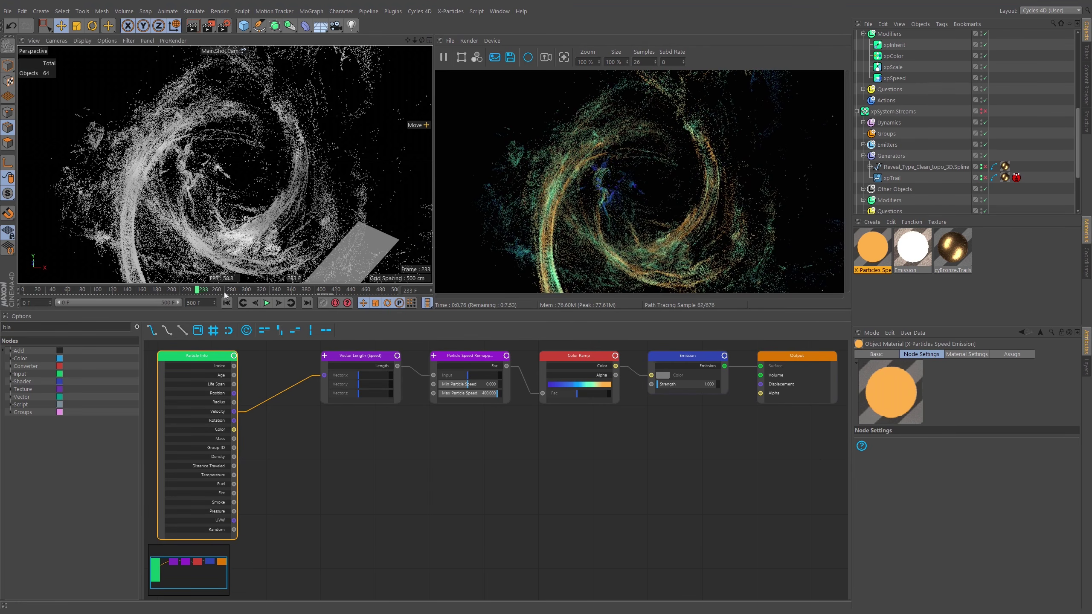
click(251, 293)
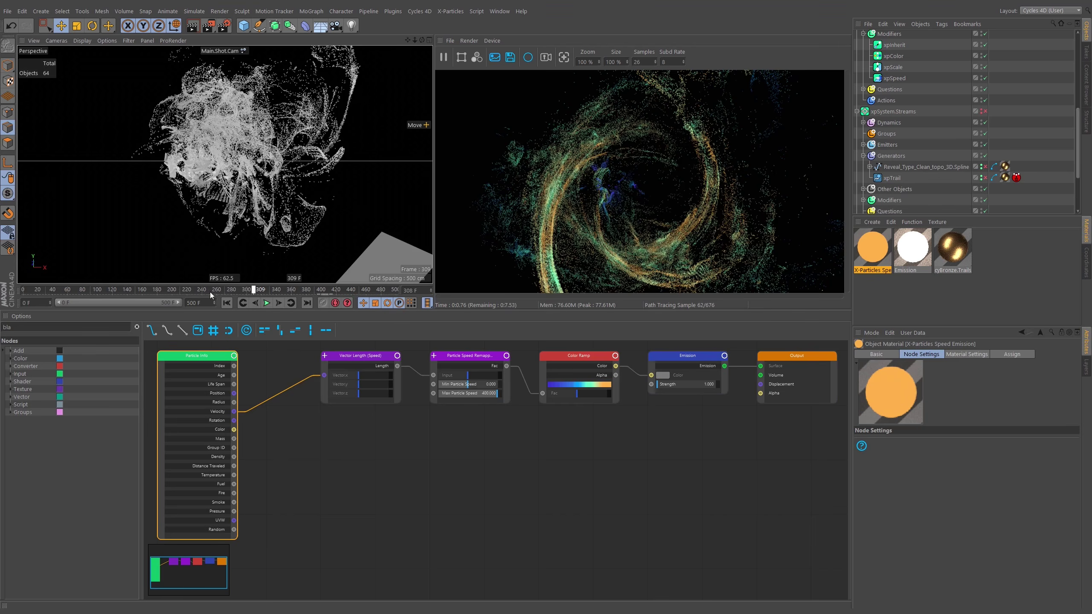
click(190, 293)
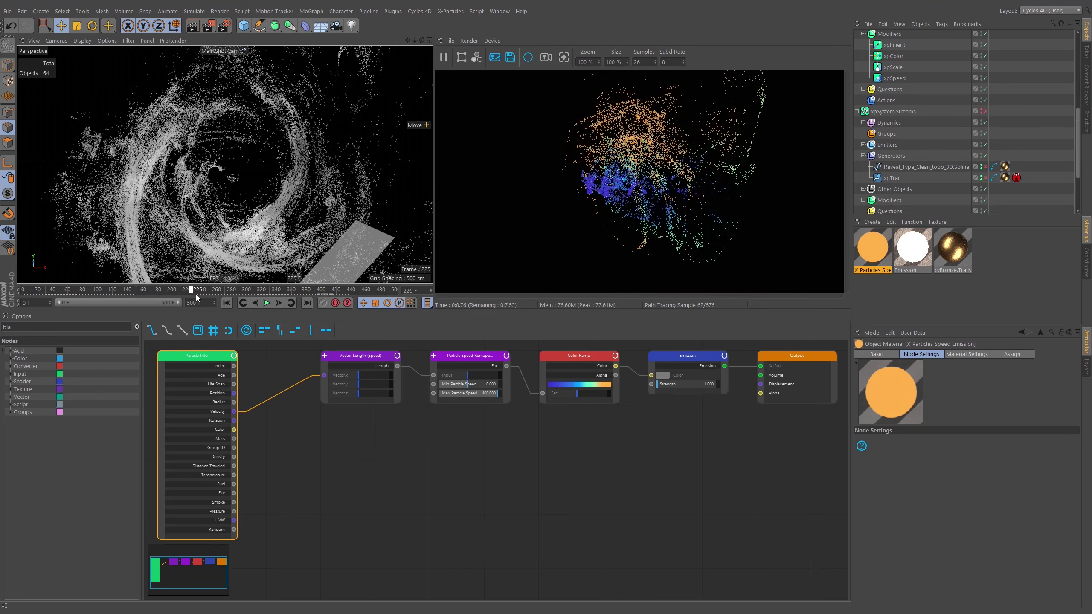
drag(197, 295, 200, 296)
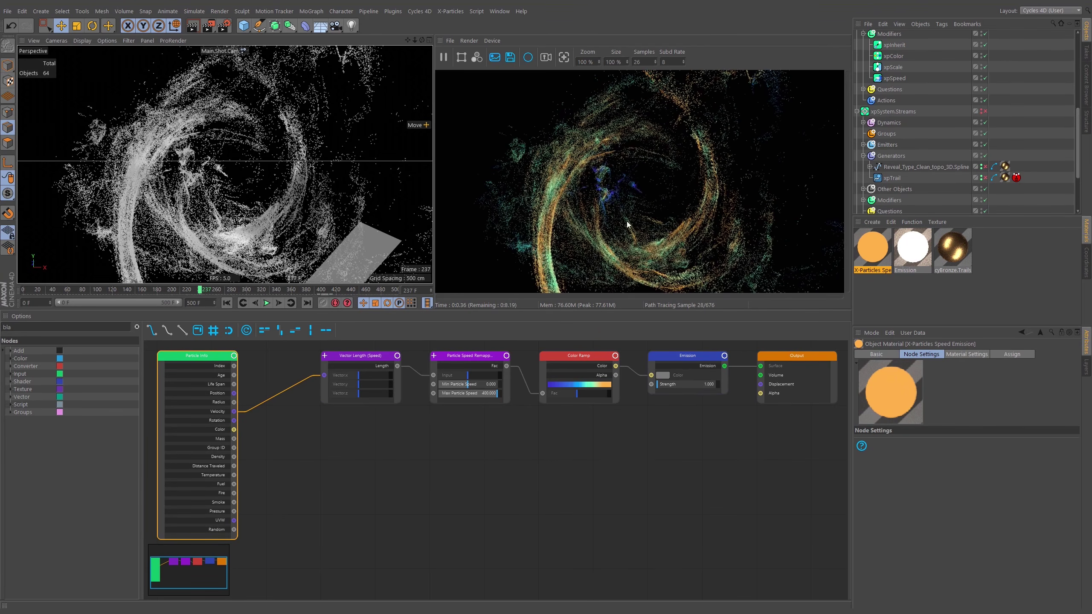
Make room before the Output node and insert an Add Shader node between Emission and Output
middle_drag(717, 446, 560, 415)
drag(571, 346, 789, 348)
middle_drag(681, 381, 683, 394)
drag(764, 363, 765, 361)
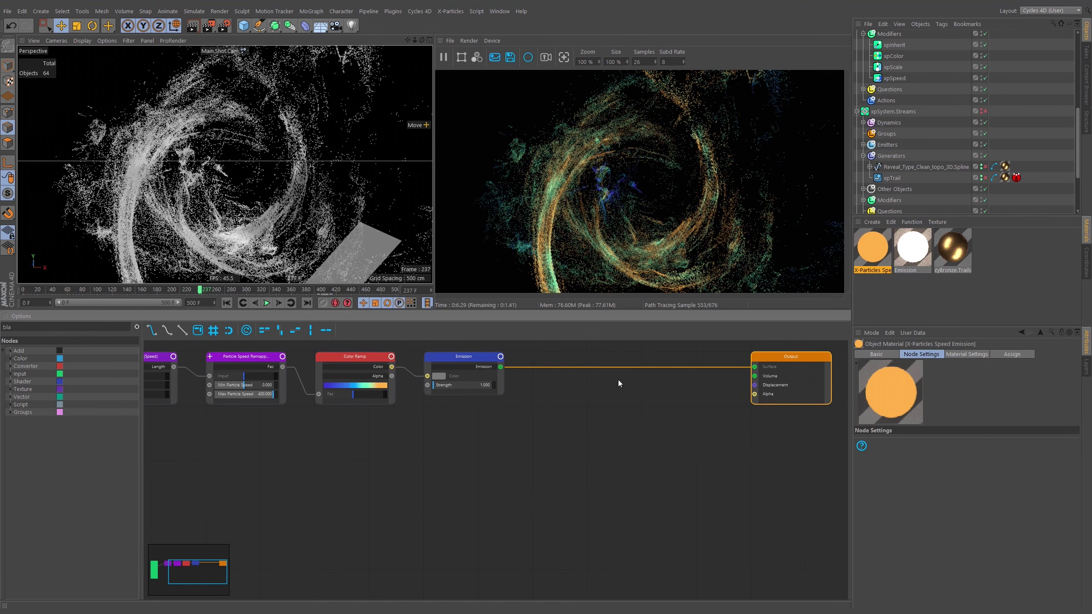
double_click(14, 331)
text(add)
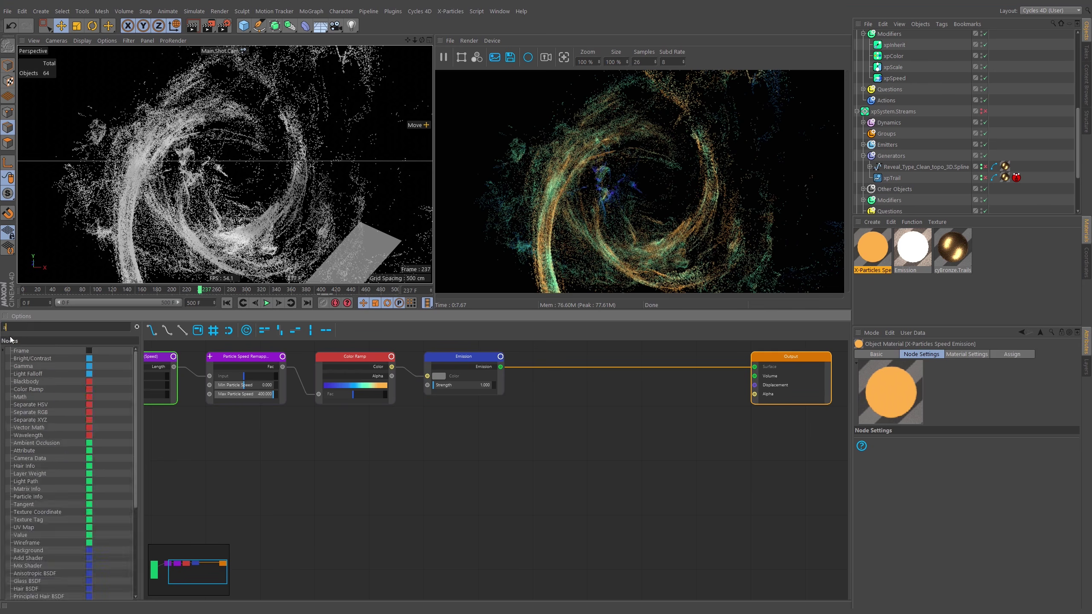
drag(31, 352, 616, 355)
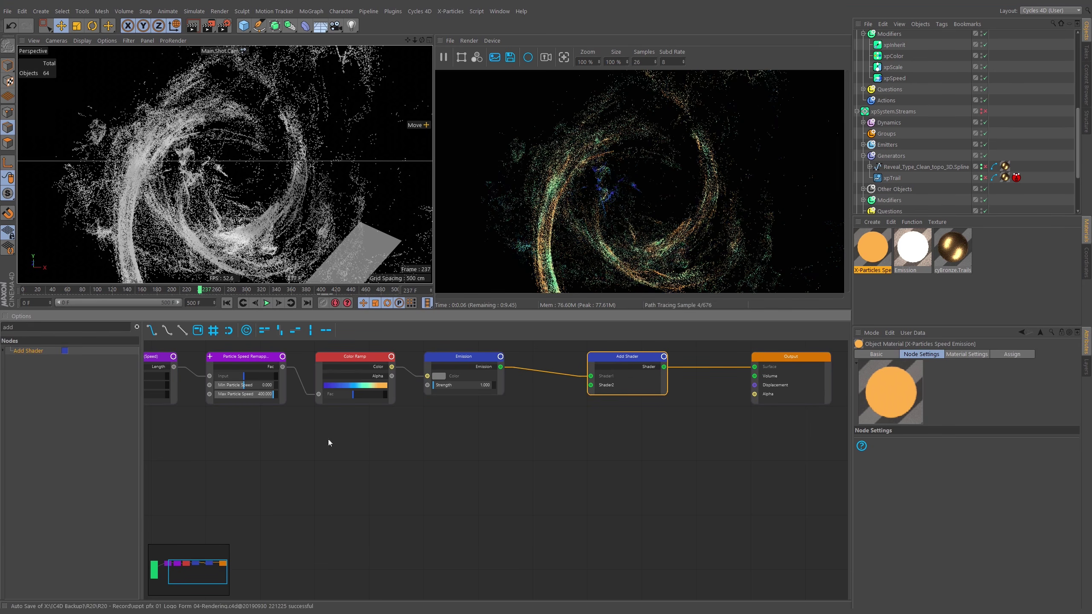
Add a Transparent BSDF node and connect its BSDF output to the Add Shader's Shader2 input
double_click(31, 330)
text(tran)
drag(38, 358, 591, 386)
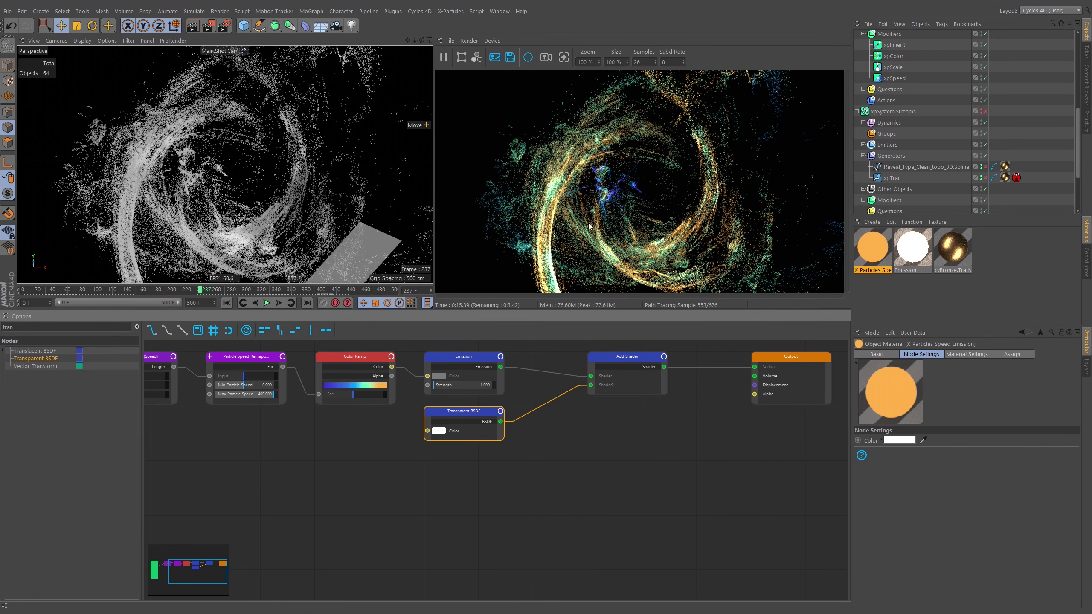
Go to frame 1 and preview the Particle Info node's Color output on its own in the render
click(27, 292)
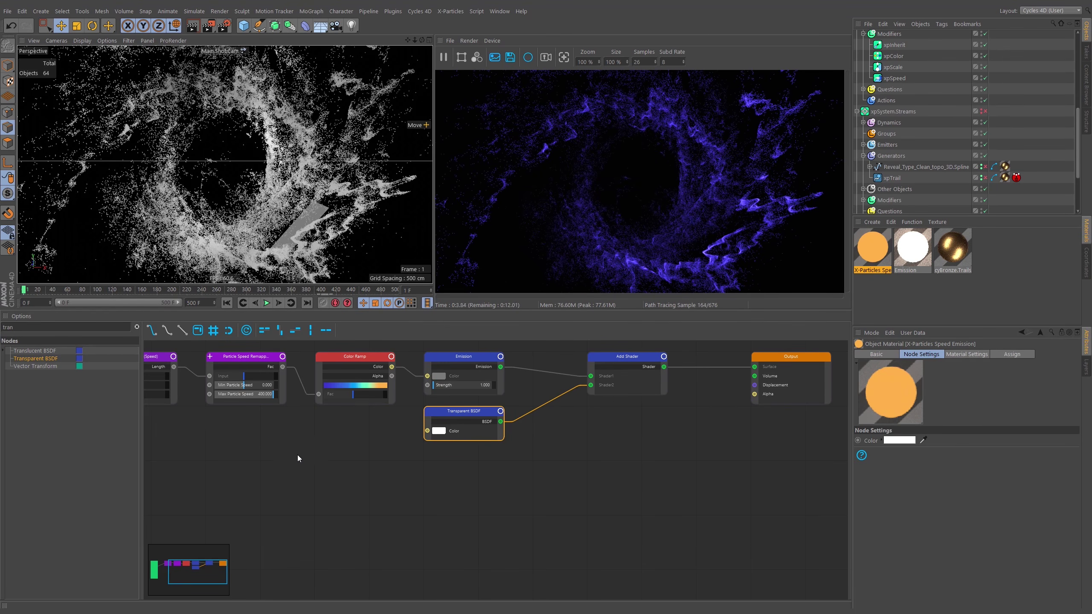
middle_drag(316, 466, 571, 452)
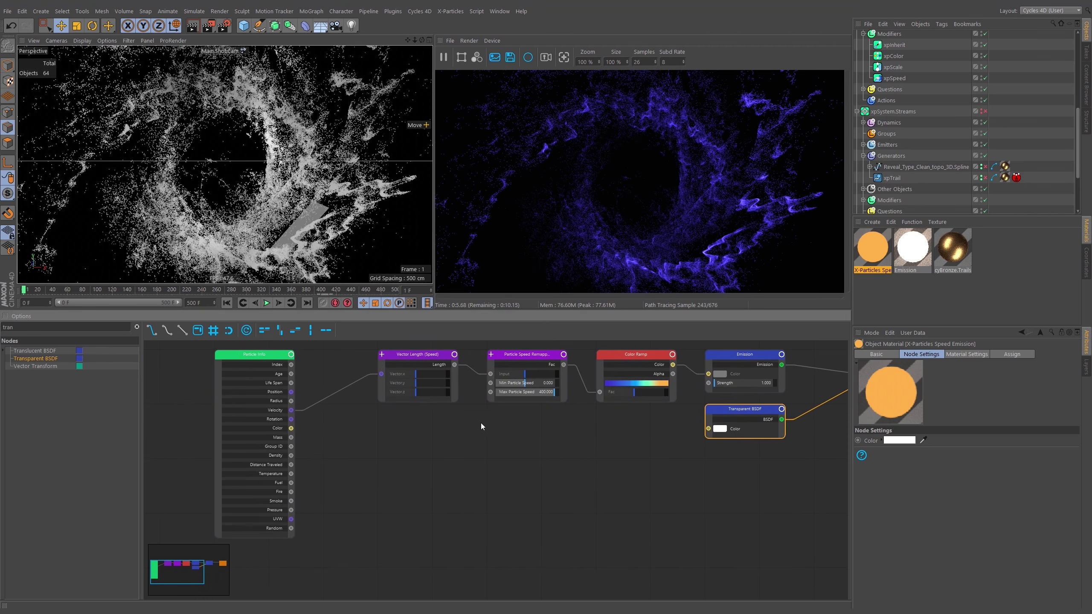
mouse_move(252, 356)
mouse_down()
mouse_move(278, 356)
mouse_move(258, 358)
mouse_up()
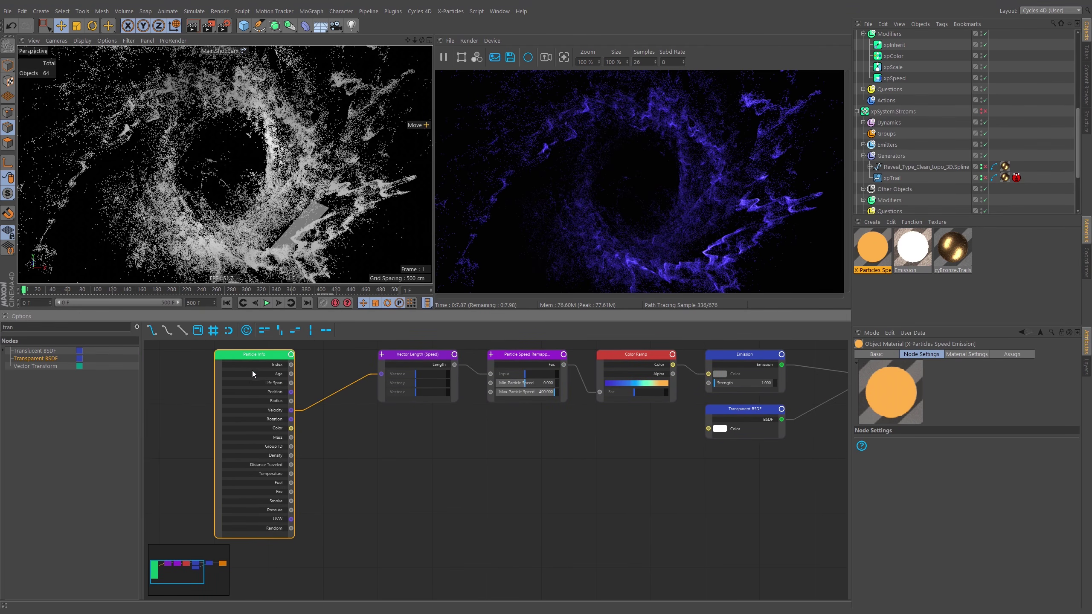
click(278, 428)
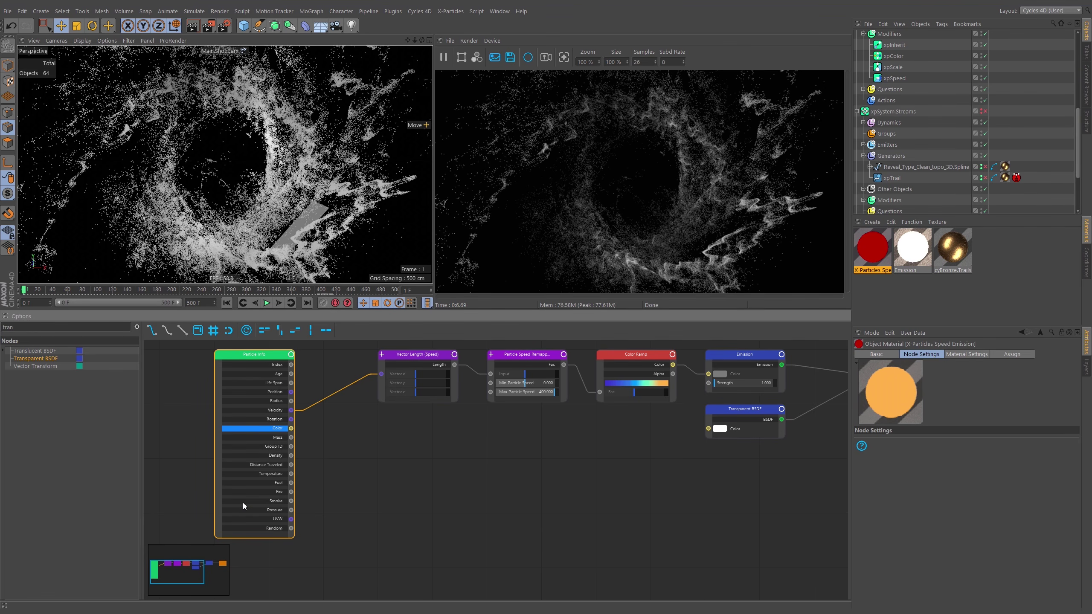
middle_drag(572, 427, 536, 427)
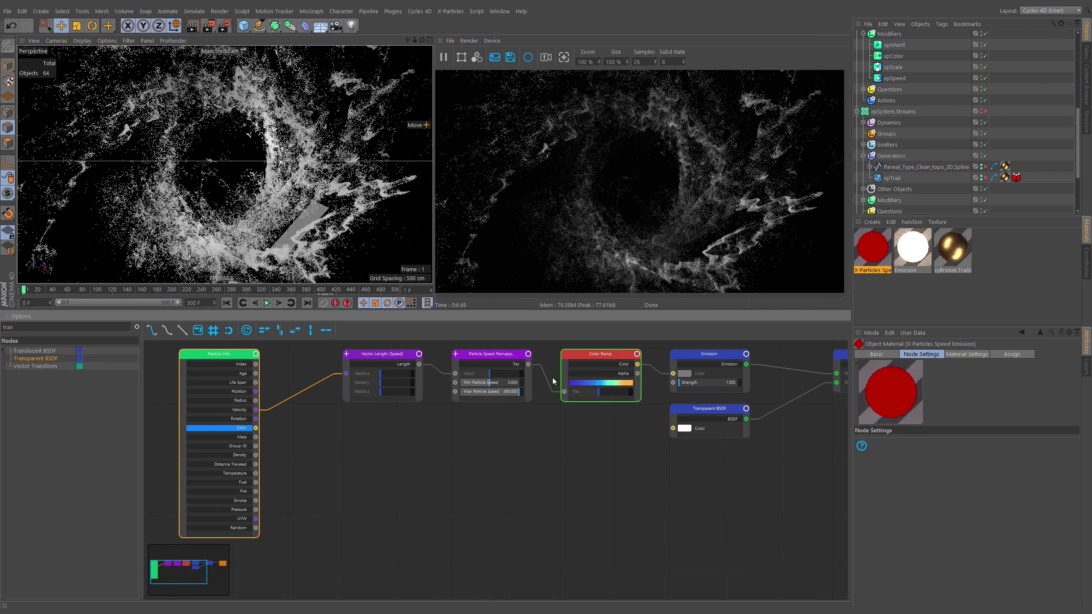
click(491, 452)
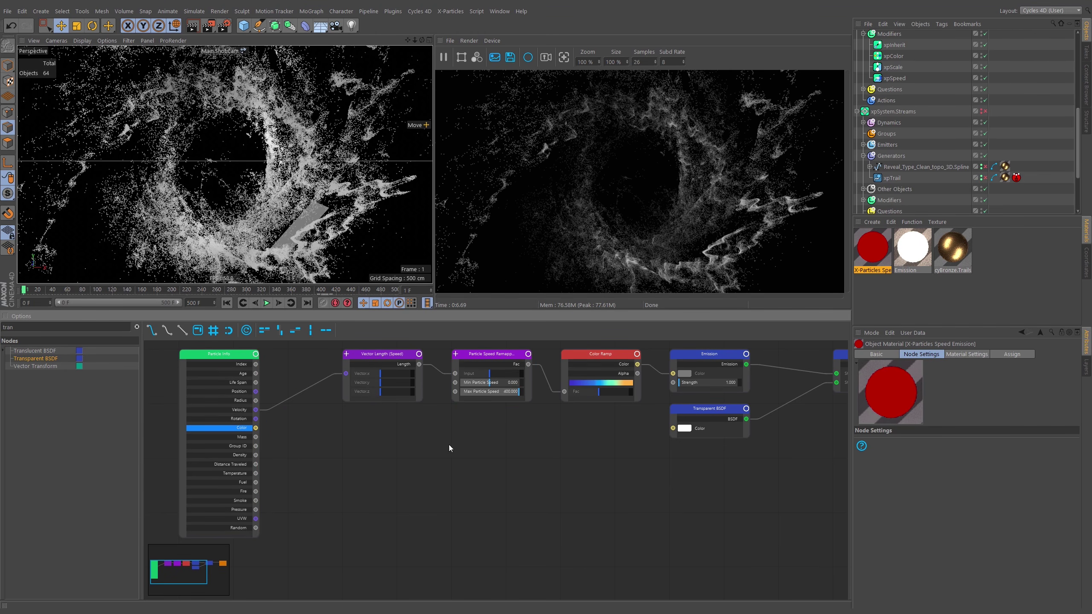
Add a second Color Ramp node below the speed remapping node and load the Heat 2 preset into it
double_click(29, 326)
text(ram)
drag(29, 358, 481, 425)
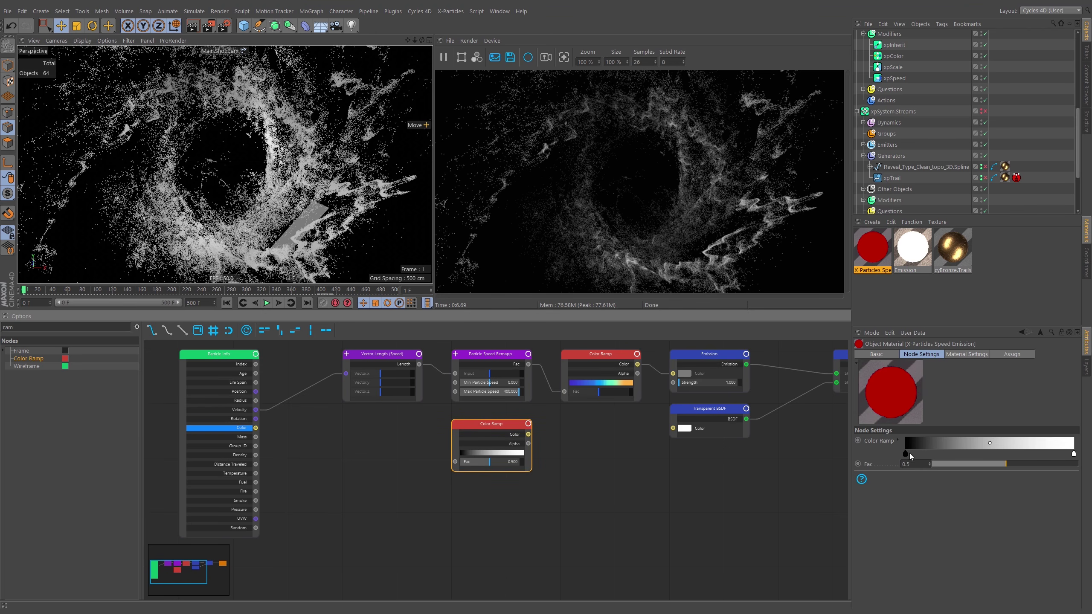
click(898, 442)
click(921, 539)
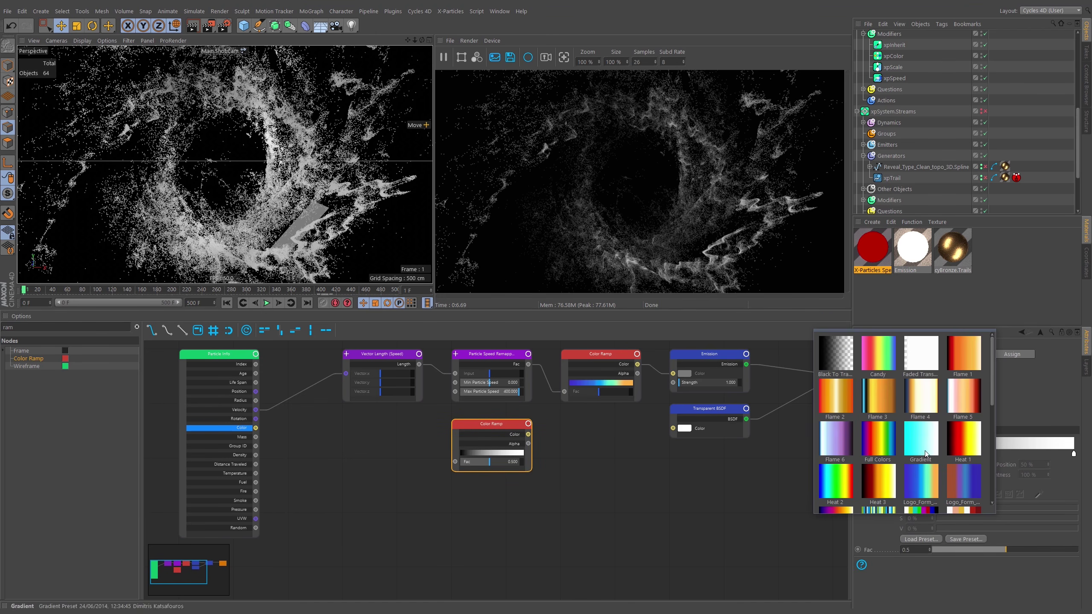
click(838, 486)
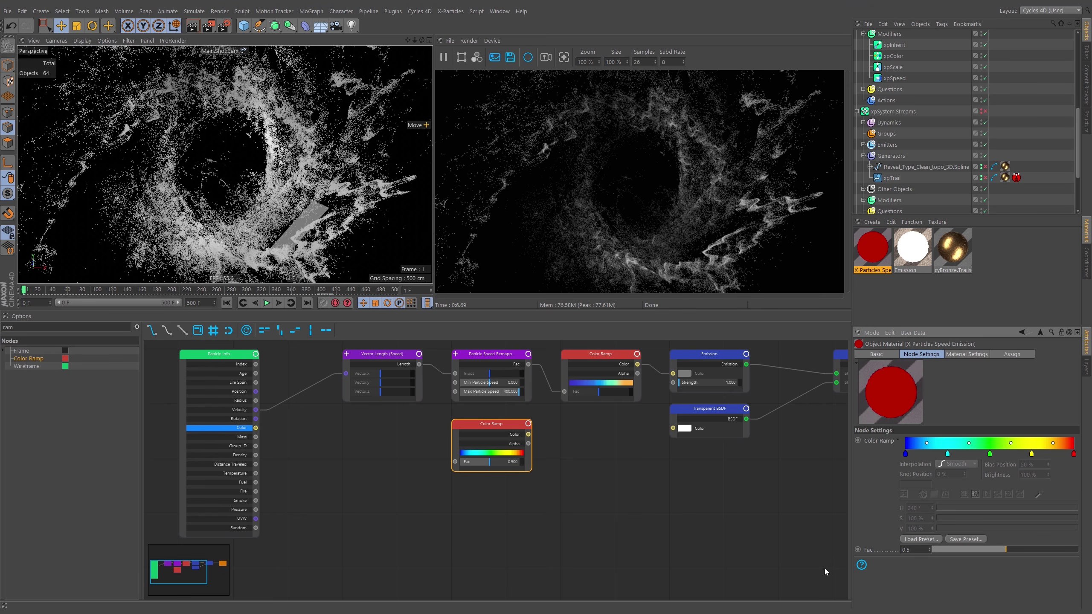
Connect Particle Info's Color to the Heat 2 ramp's Fac input and preview the ramp's Color output
drag(455, 462, 256, 428)
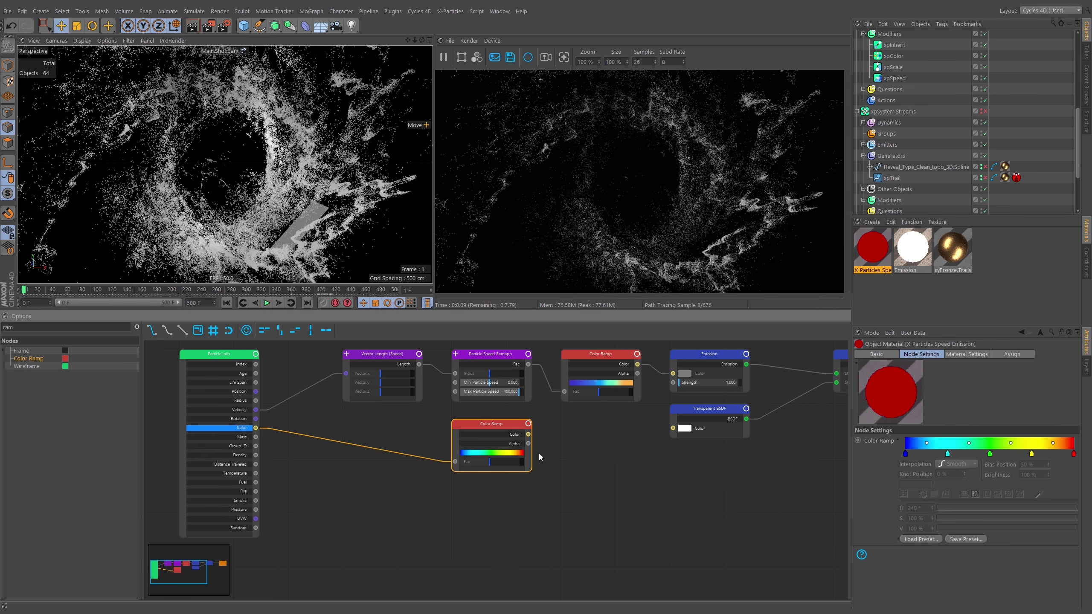
mouse_move(528, 434)
mouse_down()
mouse_move(608, 461)
mouse_move(659, 441)
mouse_move(507, 439)
mouse_up()
click(507, 435)
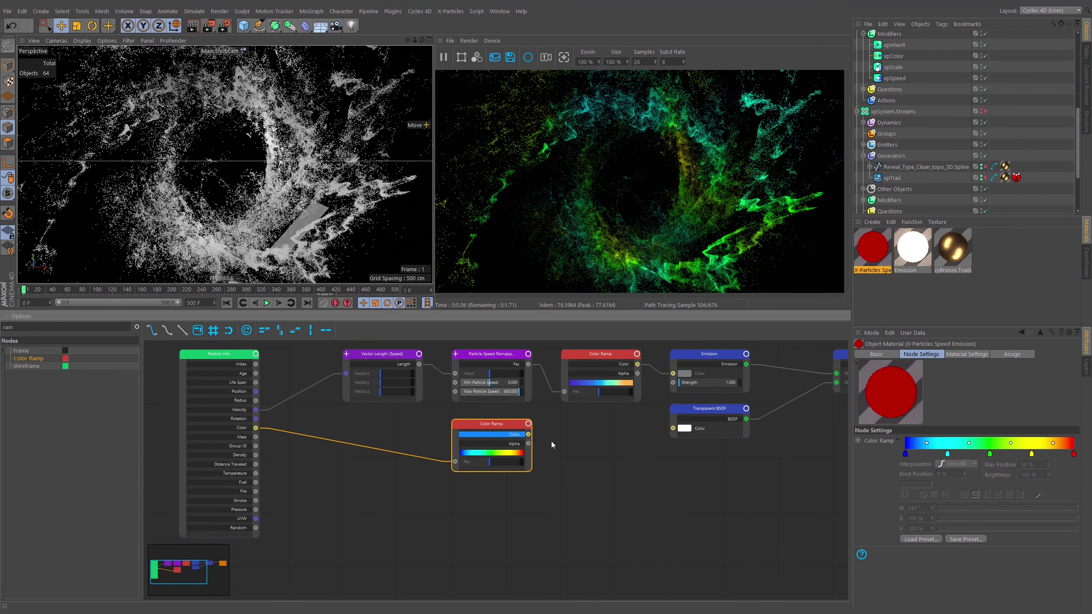
Try compressing the Heat 2 ramp's knots from both ends toward the middle, and undo both changes
drag(1075, 445, 946, 454)
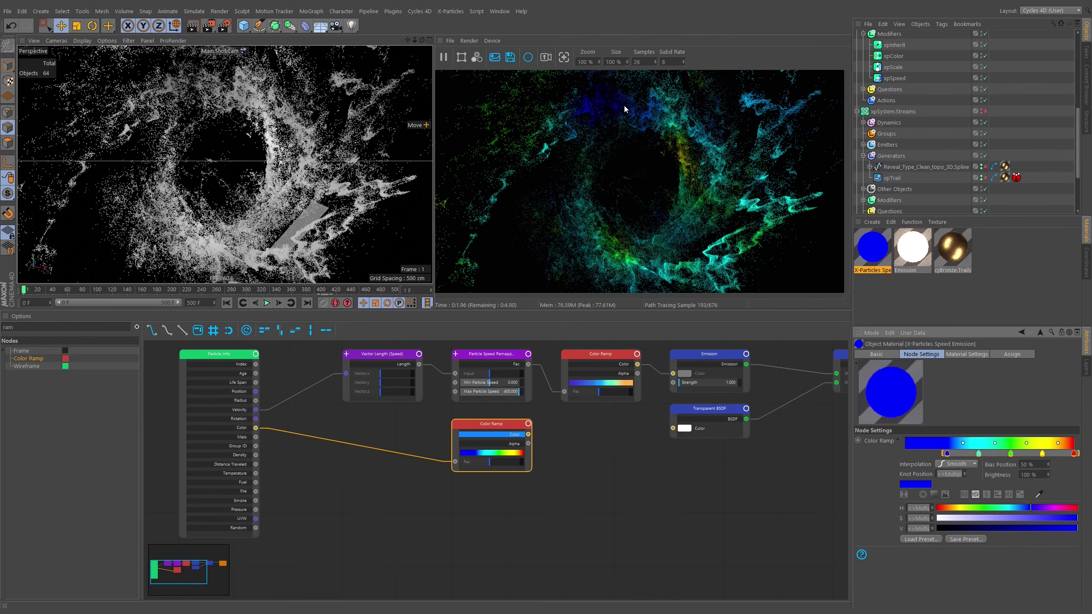
drag(1075, 453, 1035, 455)
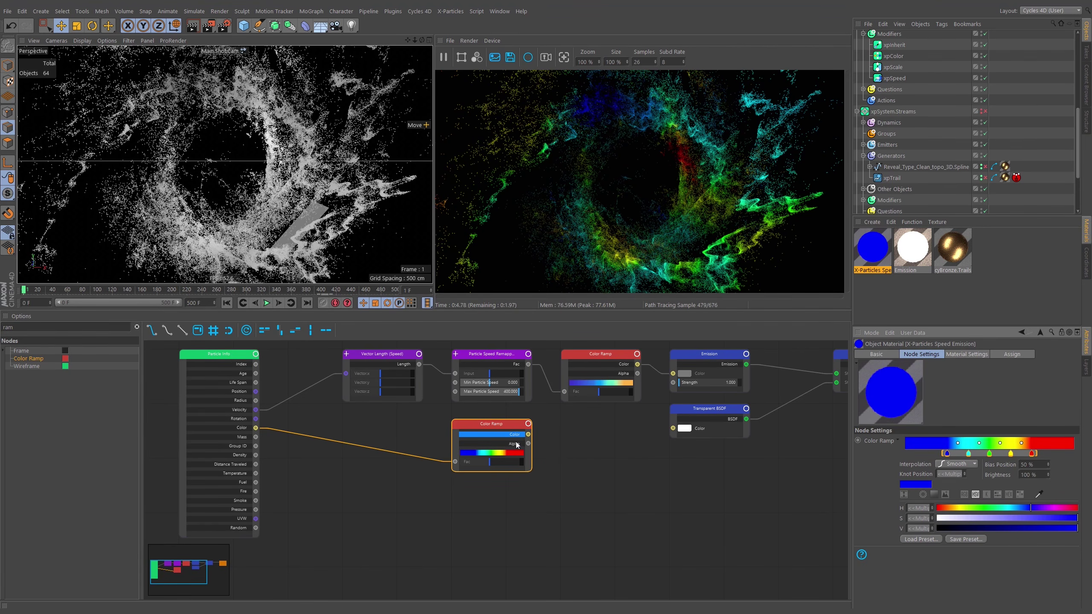
key(ctrl+z)
key(ctrl+z)
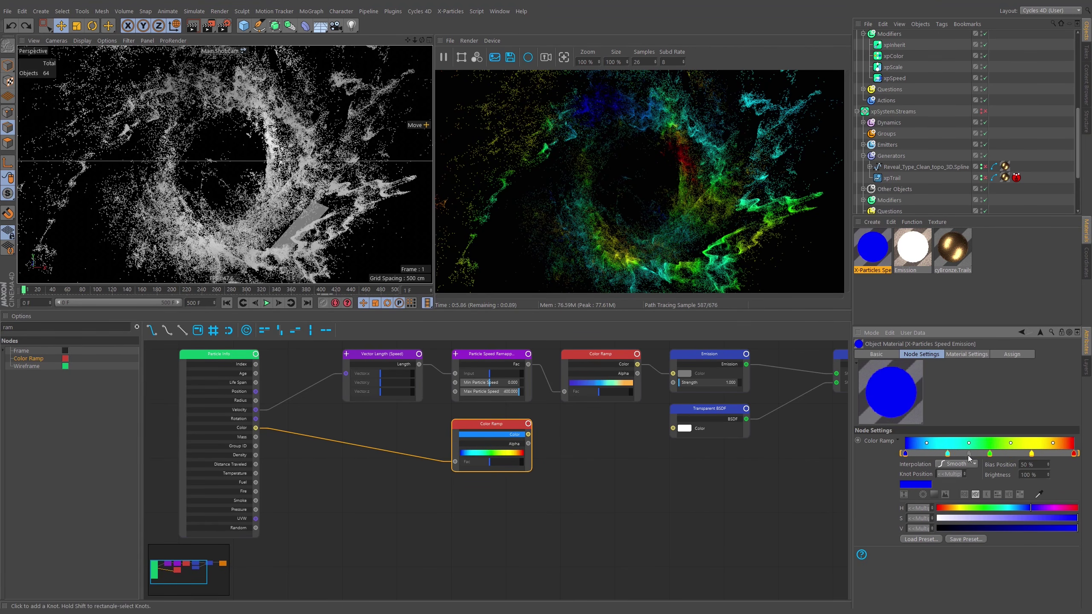
Shift the Heat 2 ramp aside and insert a new black-to-white Color Ramp between Particle Info's Color and its Fac input
drag(516, 467, 547, 468)
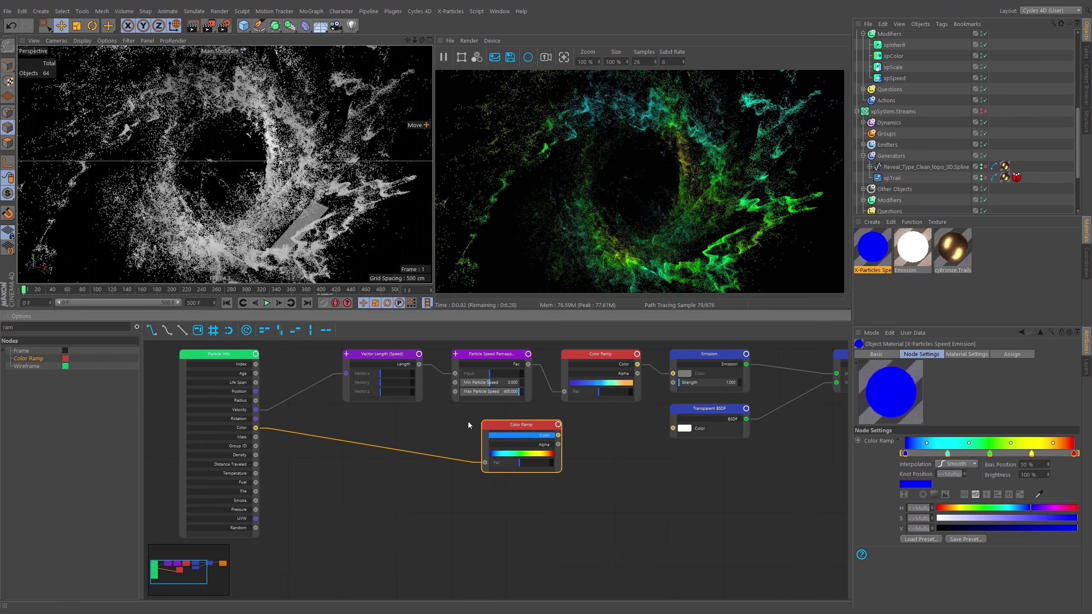
double_click(24, 327)
text(ram)
drag(137, 392, 486, 463)
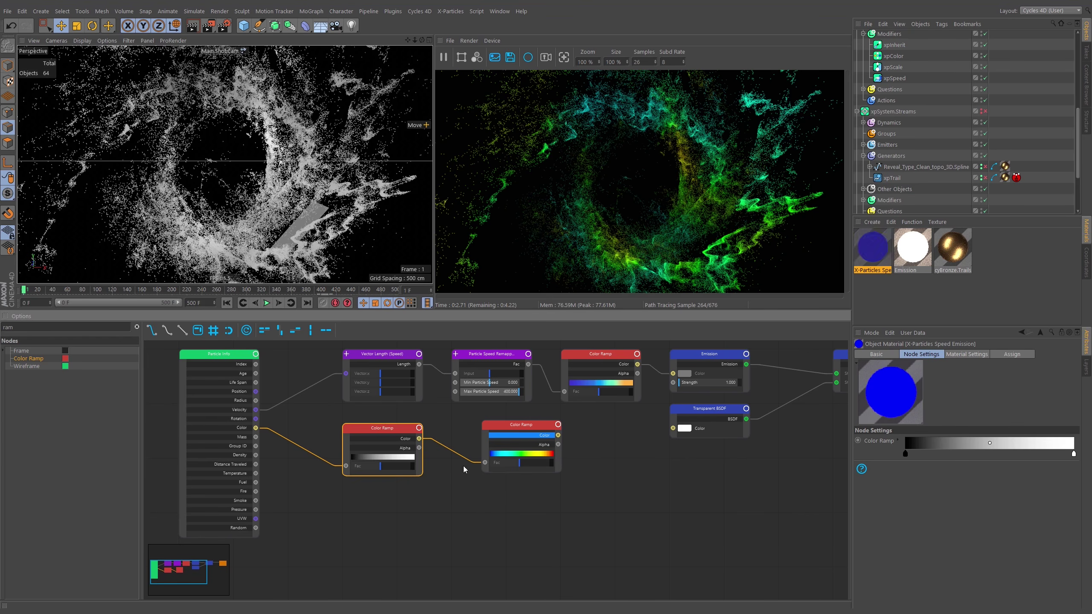
Preview the black-to-white ramp's Color output, then switch the preview back to the Heat 2 ramp and move its node closer
click(406, 440)
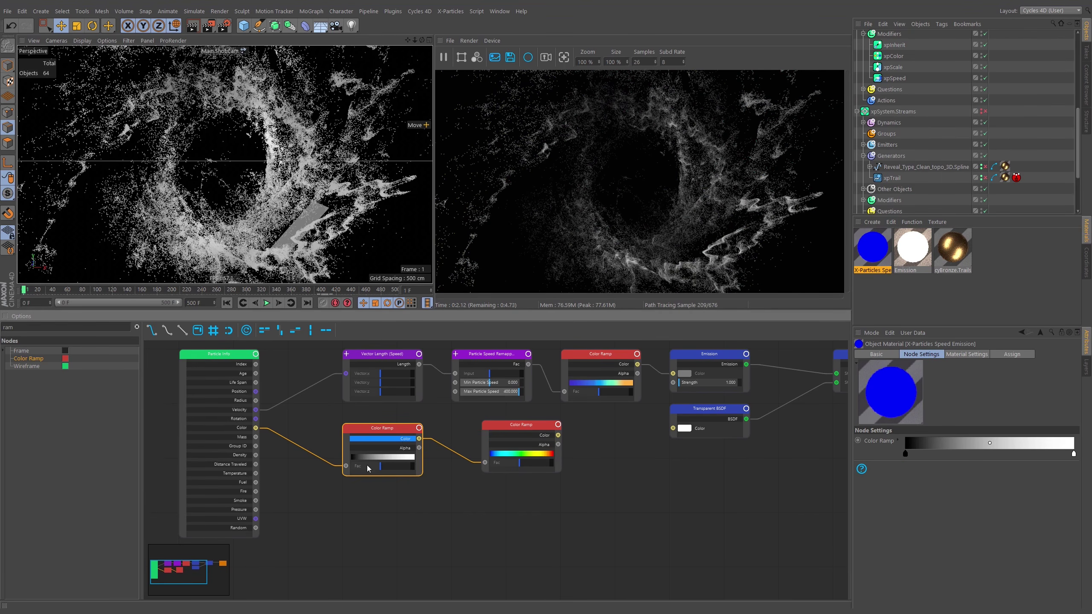
click(906, 453)
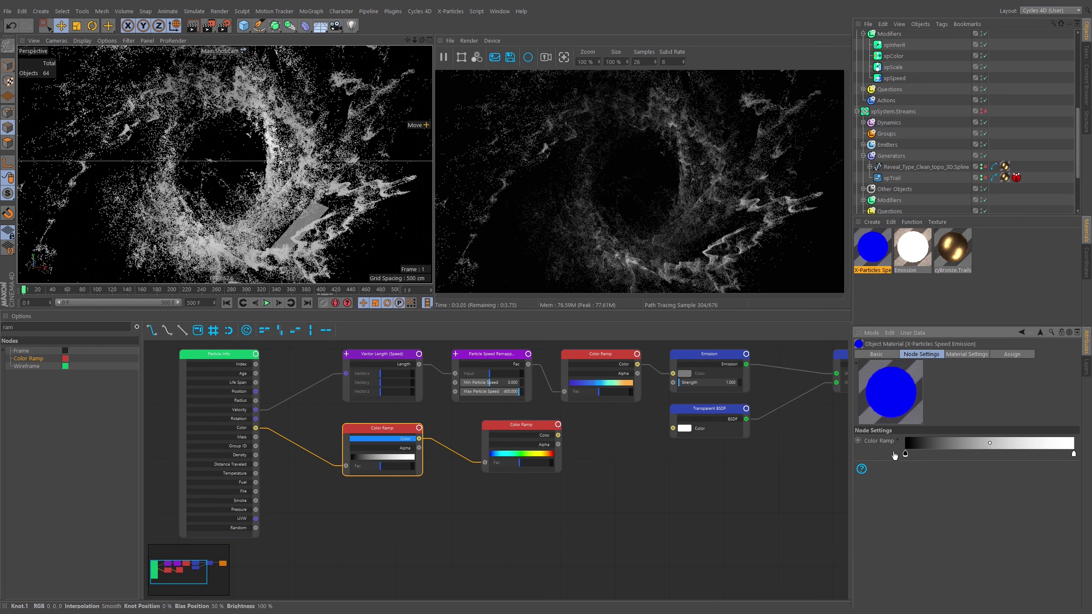
click(547, 438)
drag(537, 429, 507, 429)
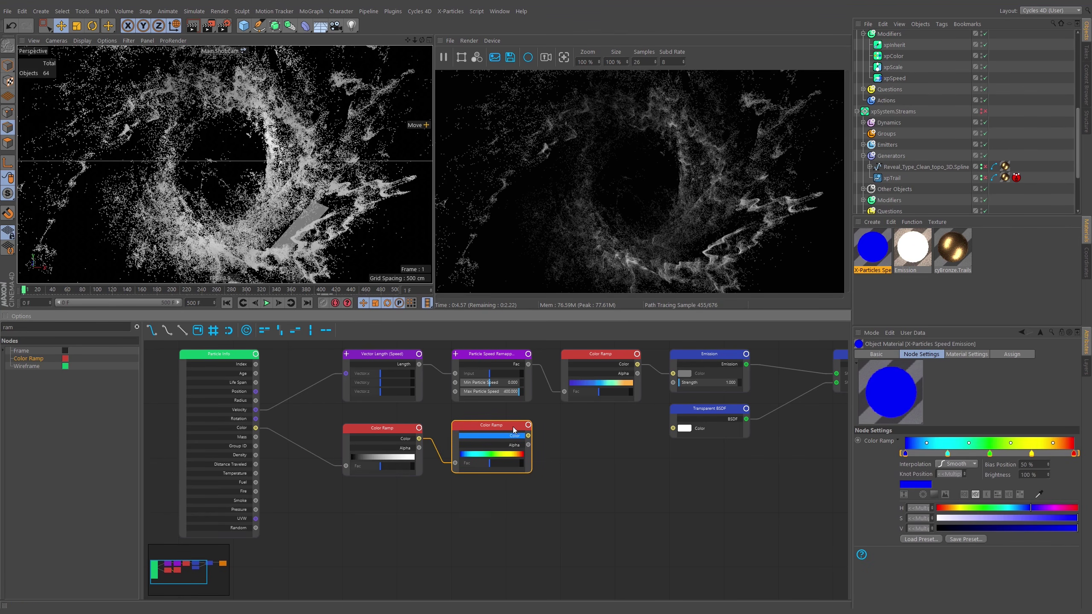
Try narrowing the black-to-white ramp by moving its black and white knots inward from both ends
click(406, 428)
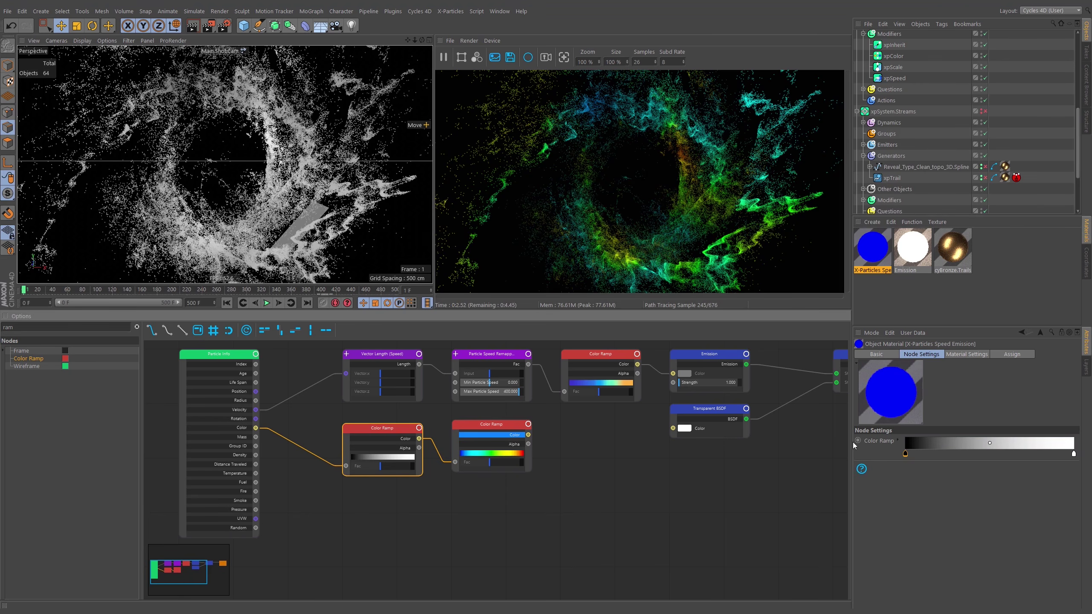
drag(903, 451, 940, 452)
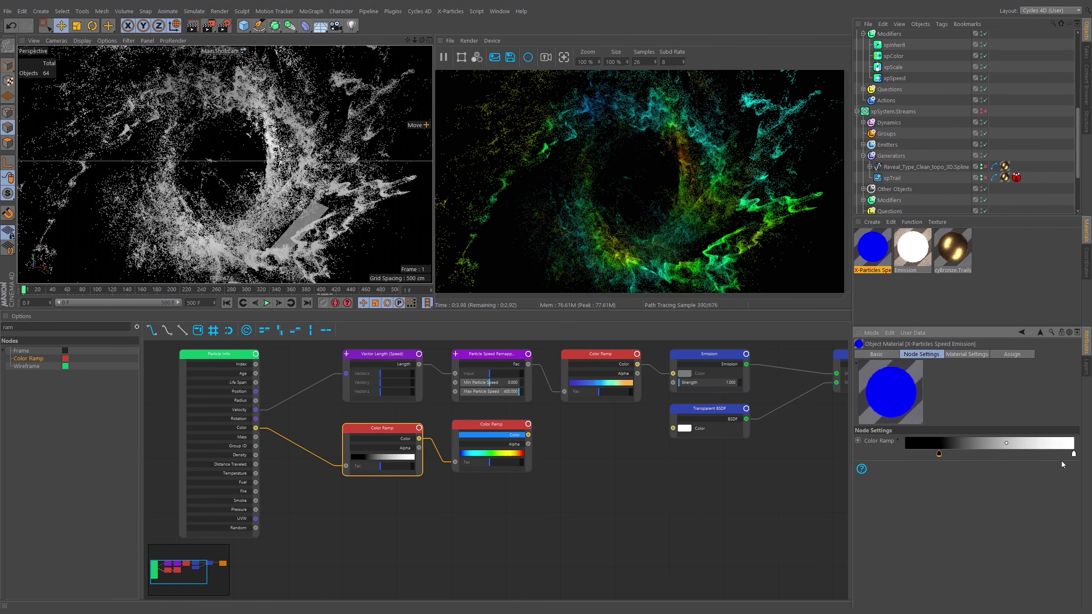
drag(1074, 454, 1035, 456)
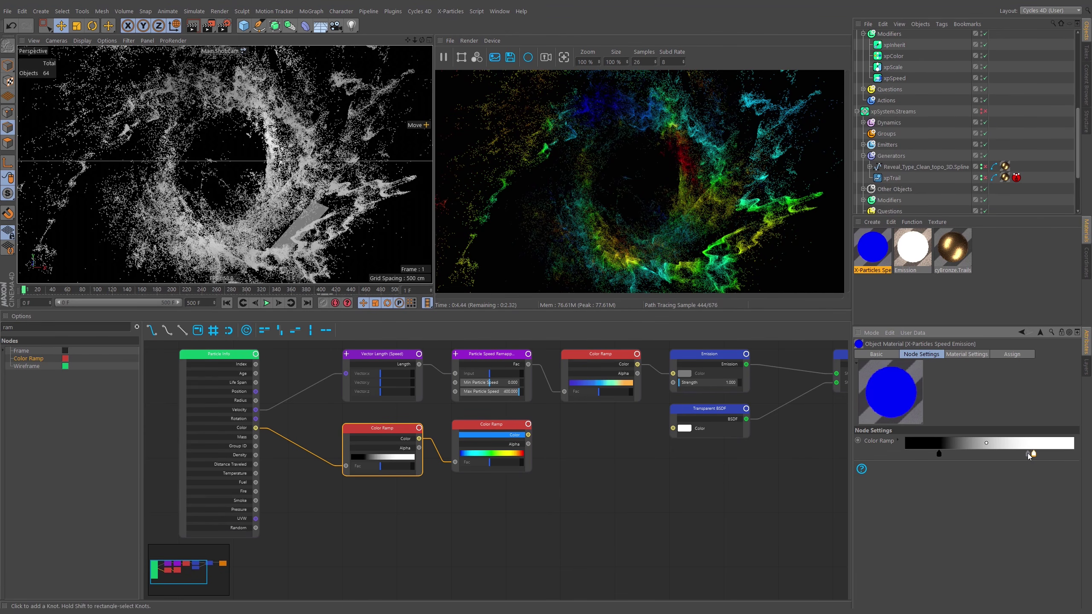
Delete the black-to-white ramp and load the Logo Form Gradient 02 preset into the Heat 2 ramp, previewing its Color output
key(Delete)
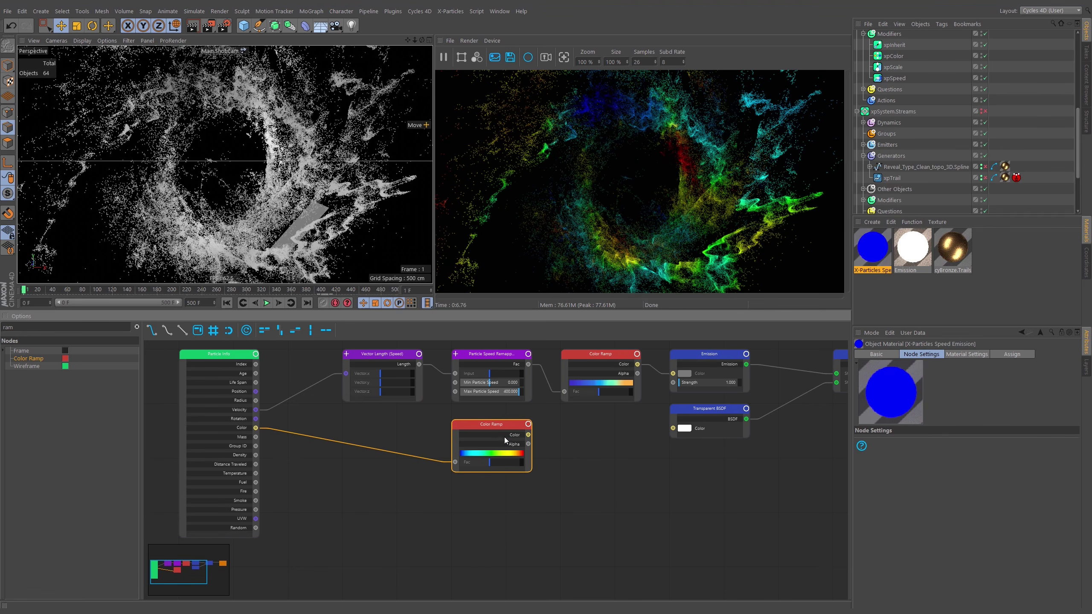
click(504, 437)
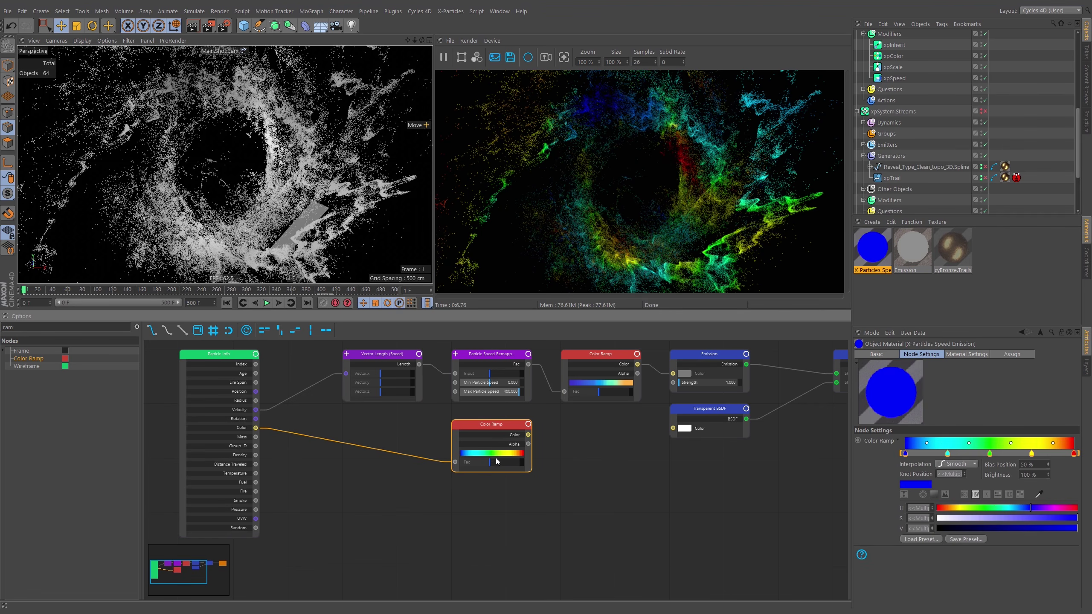
click(920, 540)
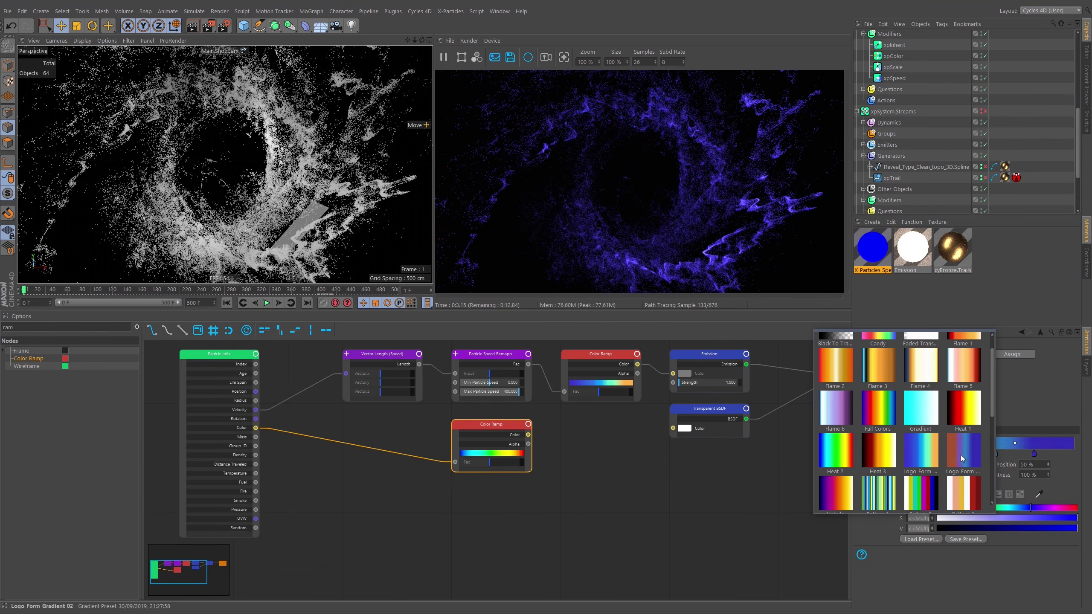
click(964, 451)
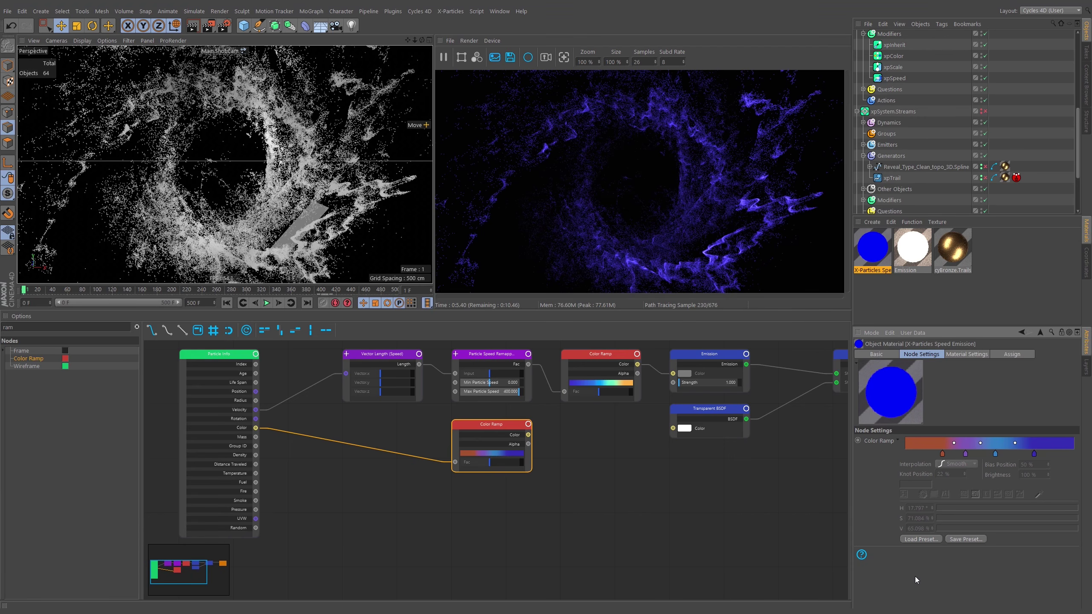
click(515, 435)
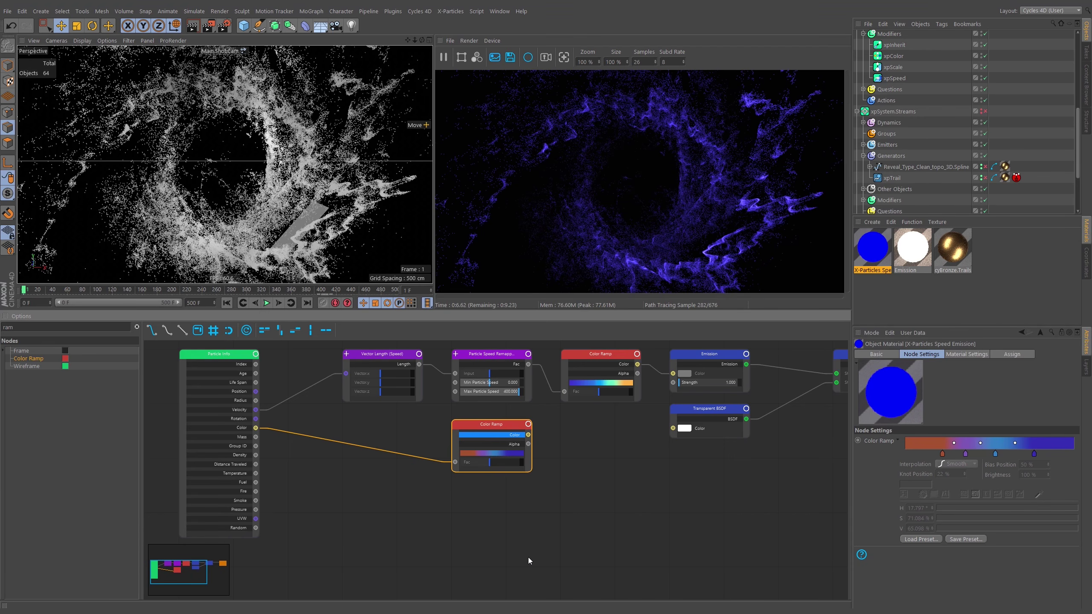
Make room in the node graph by lowering the Logo Form ramp and Transparent BSDF and moving Add Shader and Output farther from Emission
drag(484, 426, 484, 465)
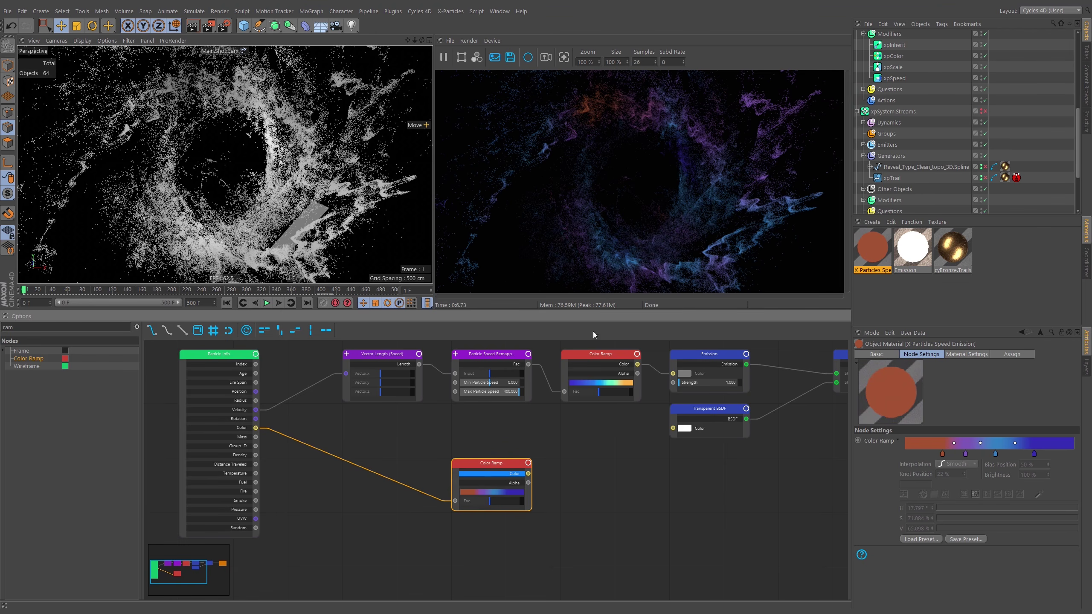
middle_drag(770, 439, 552, 430)
drag(525, 402, 638, 433)
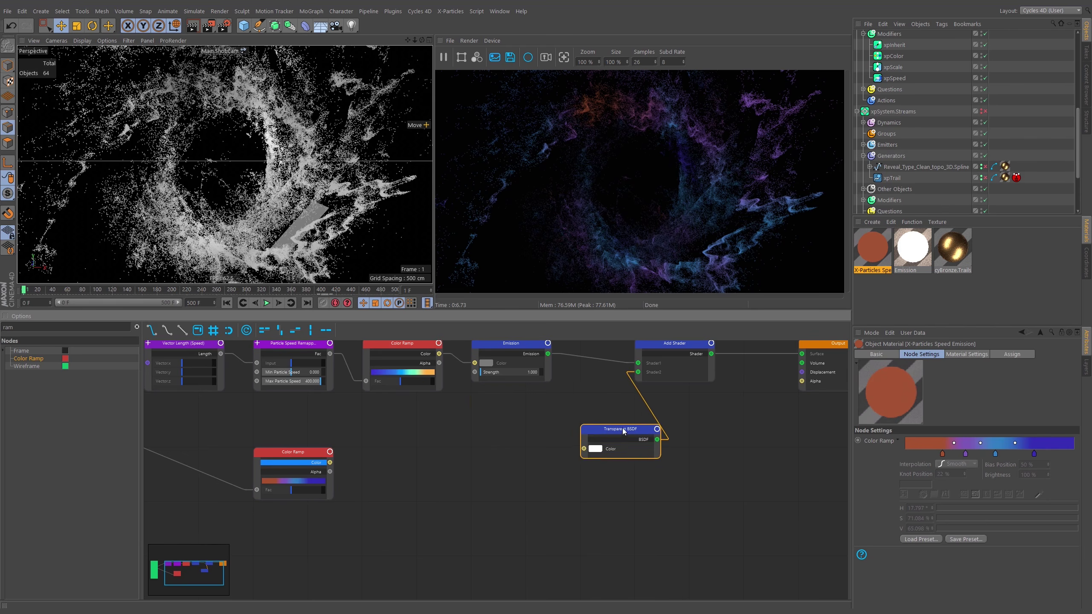
middle_drag(742, 388, 617, 437)
drag(550, 393, 609, 398)
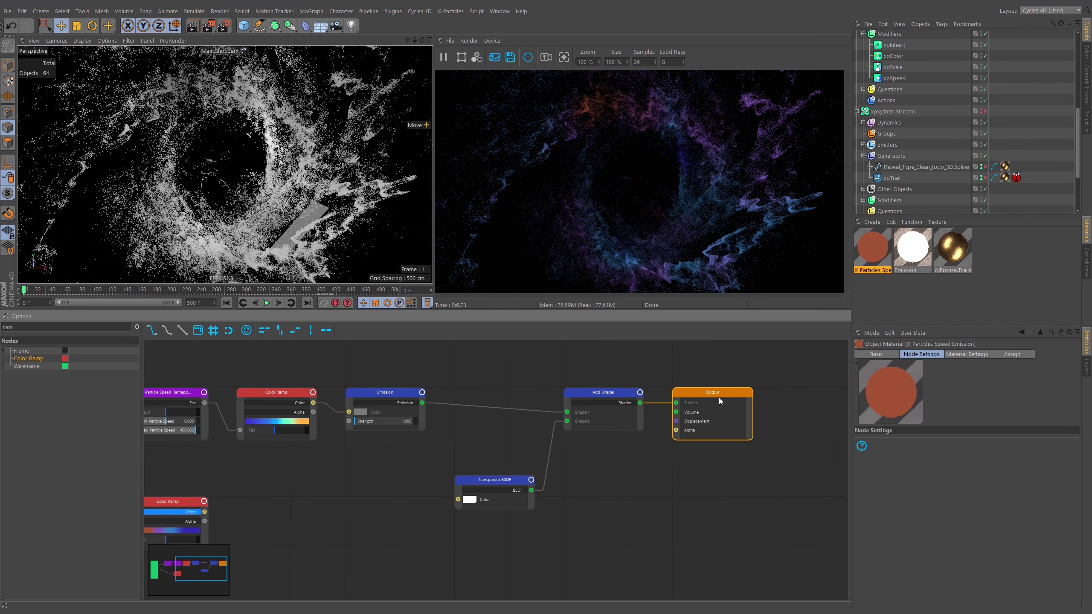
drag(713, 398, 809, 399)
drag(592, 391, 704, 395)
drag(797, 392, 809, 393)
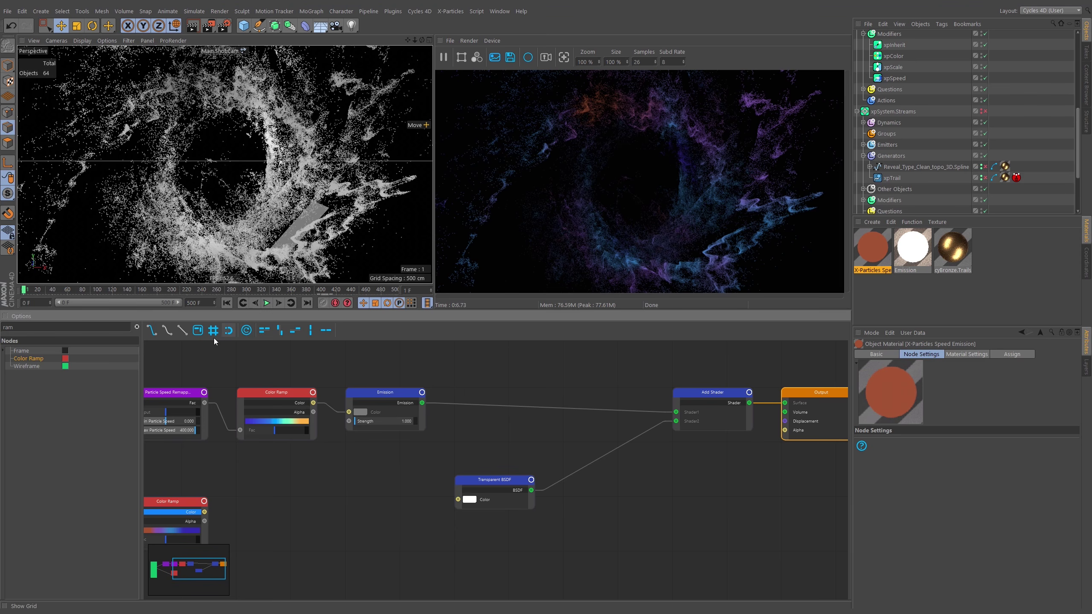
drag(492, 481, 593, 509)
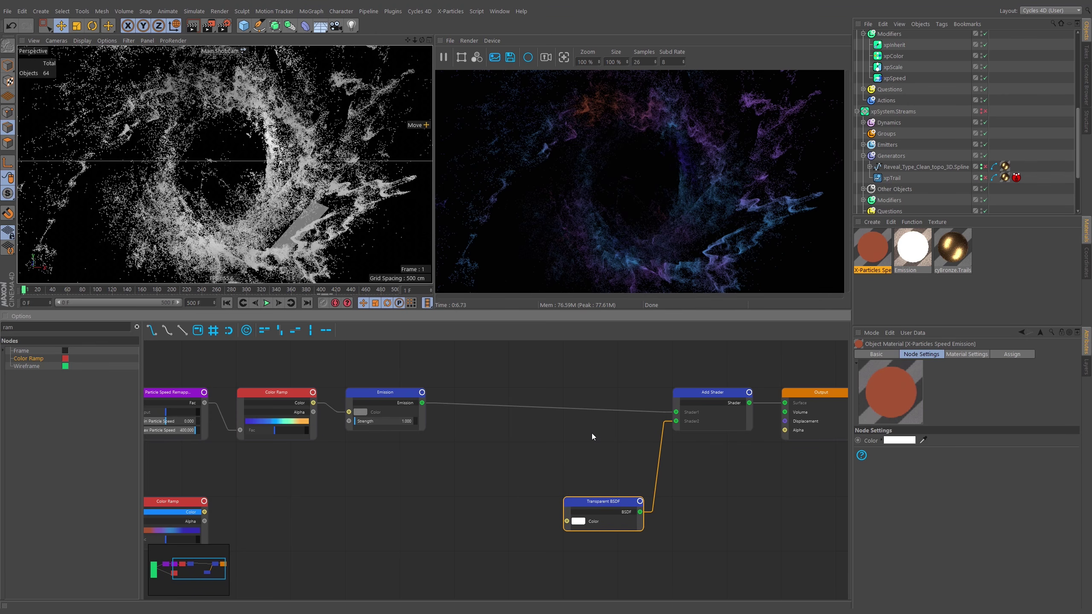
Line up the Logo Form Color Ramp beneath the speed Color Ramp, leaving a gap between the two nodes
middle_drag(338, 458, 540, 390)
middle_drag(444, 422, 507, 453)
drag(433, 469, 542, 414)
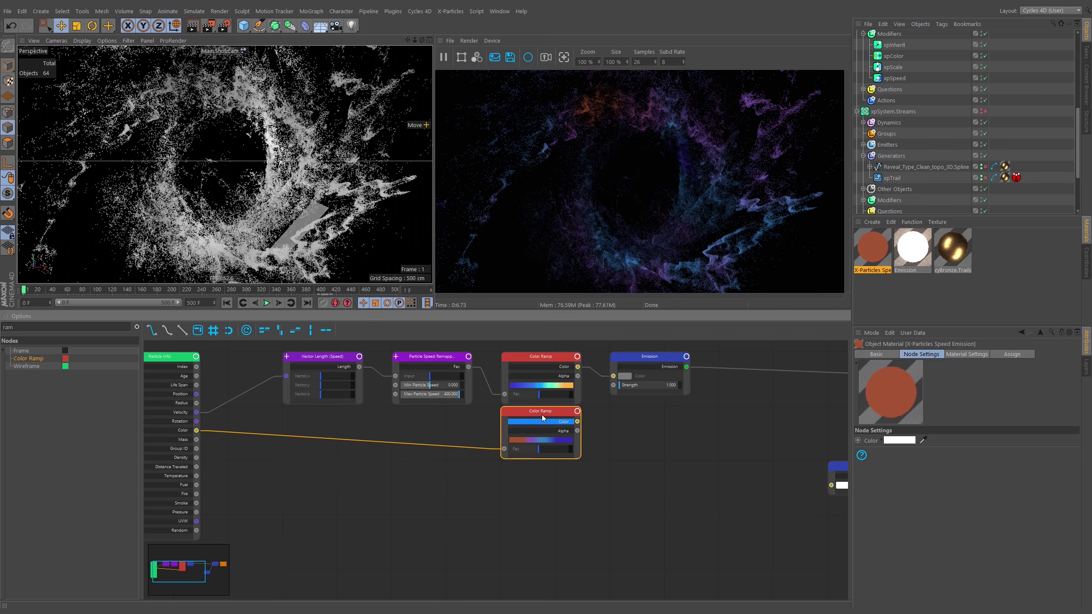
middle_drag(601, 363, 504, 377)
drag(443, 431, 441, 487)
Duplicate the Emission node beside the lower Color Ramp and connect that ramp's Color to the copy's Color input
middle_drag(531, 436, 480, 435)
click(491, 416)
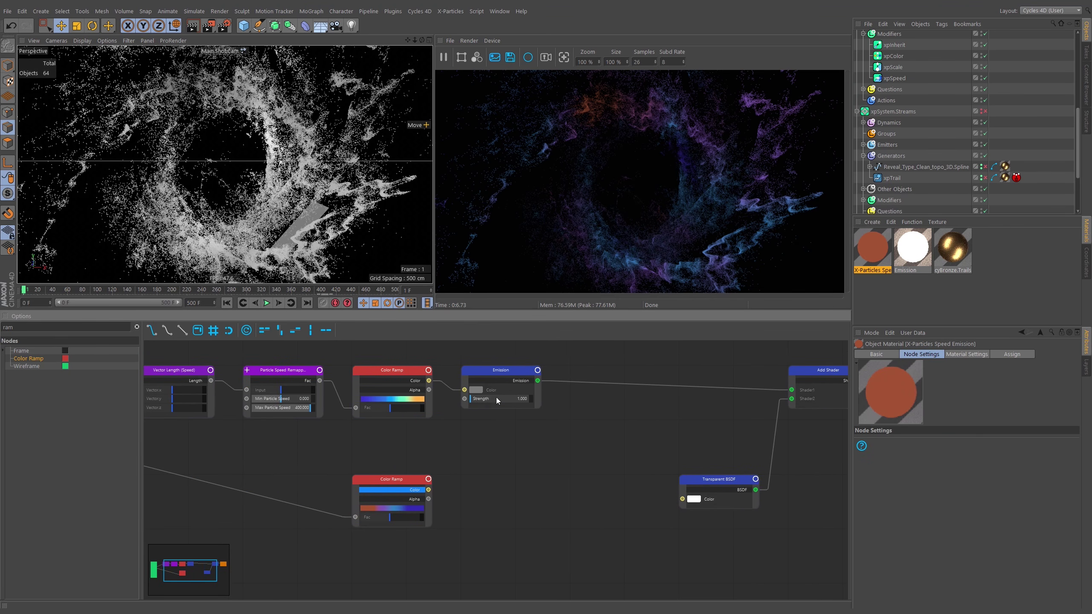
ctrl+drag(488, 373, 464, 499)
click(408, 495)
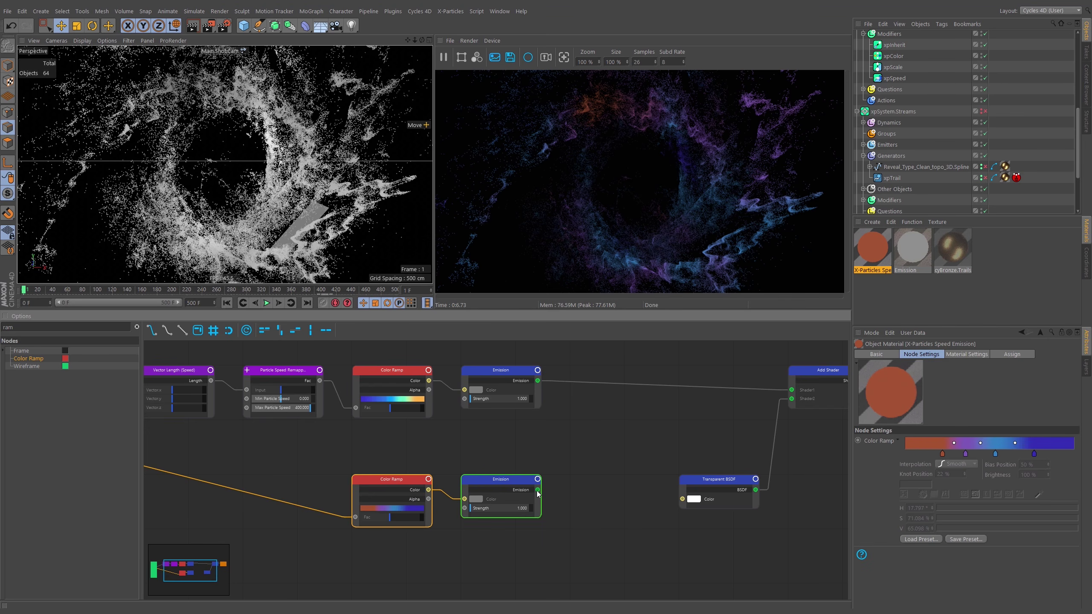
Search the node list for "mi" and add a MixRGB node and a Mix Shader node between the Emission and Transparent BSDF nodes
middle_drag(661, 443, 568, 442)
key(BackSpace)
key(BackSpace)
key(BackSpace)
text(m)
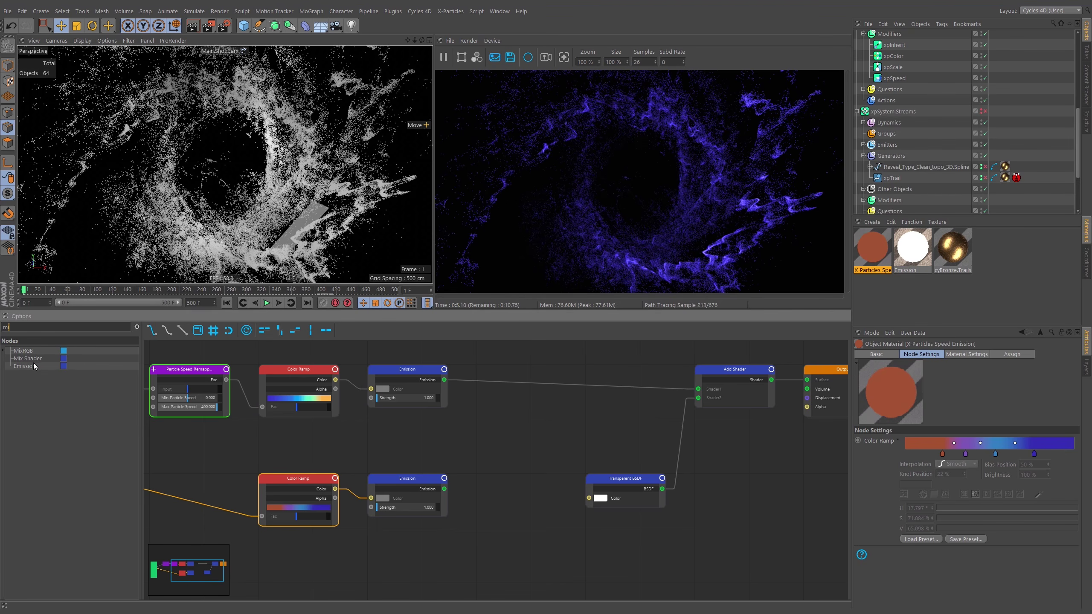
text(i)
drag(28, 352, 502, 429)
drag(281, 368, 522, 407)
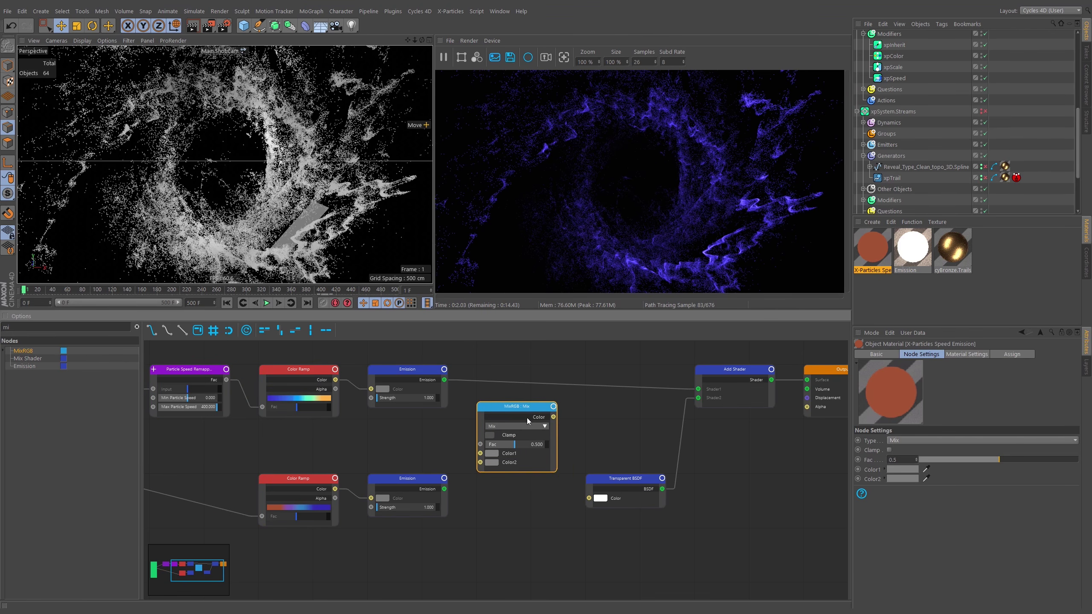
drag(28, 359, 501, 489)
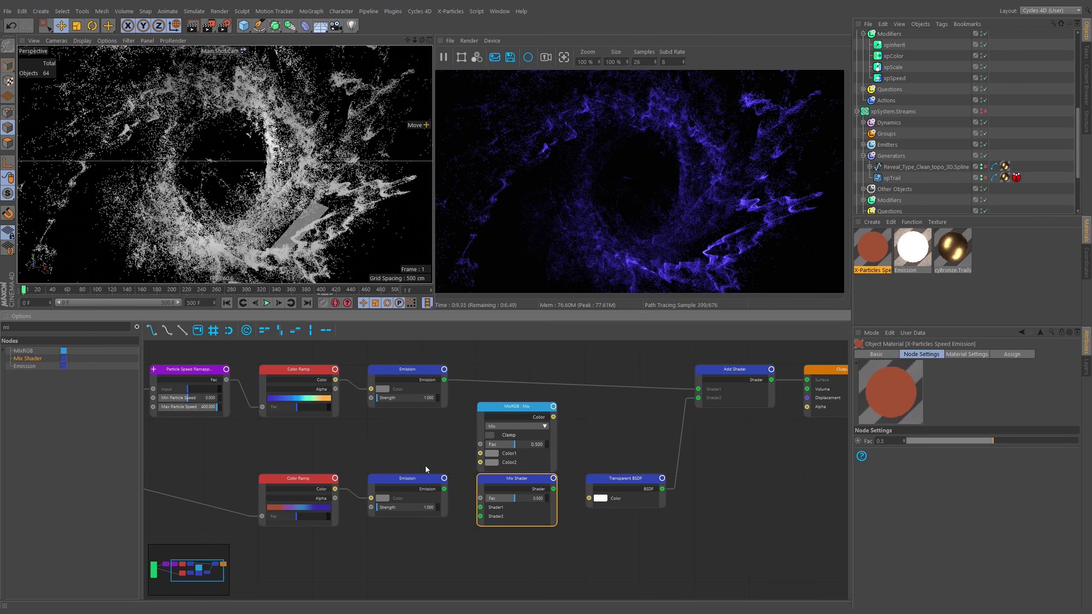
Clear the node search, expand the Color category to find MixRGB, and delete the MixRGB node from the graph
click(517, 408)
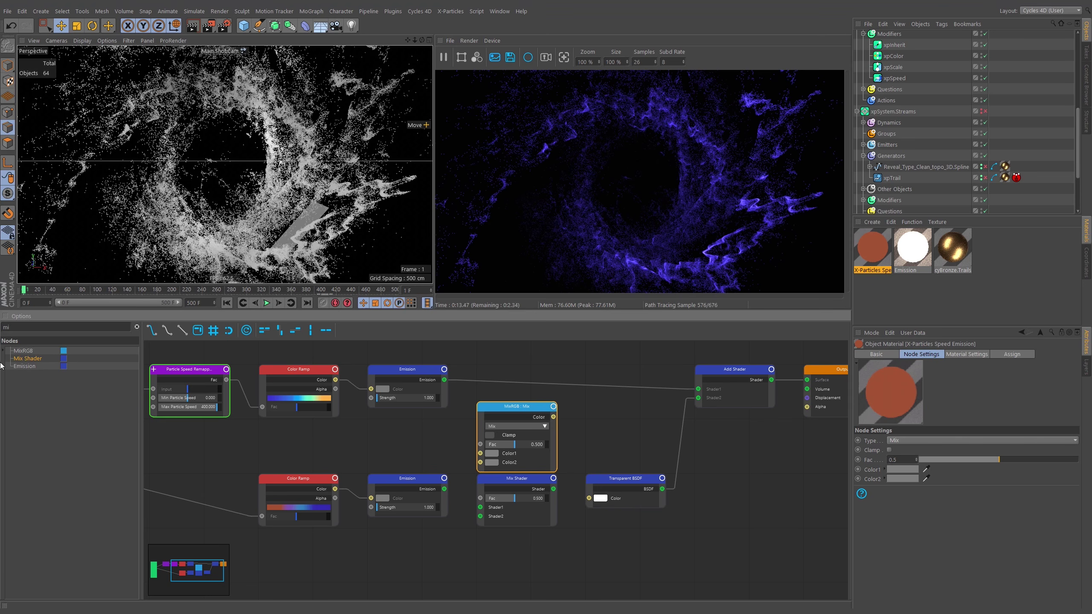
click(136, 326)
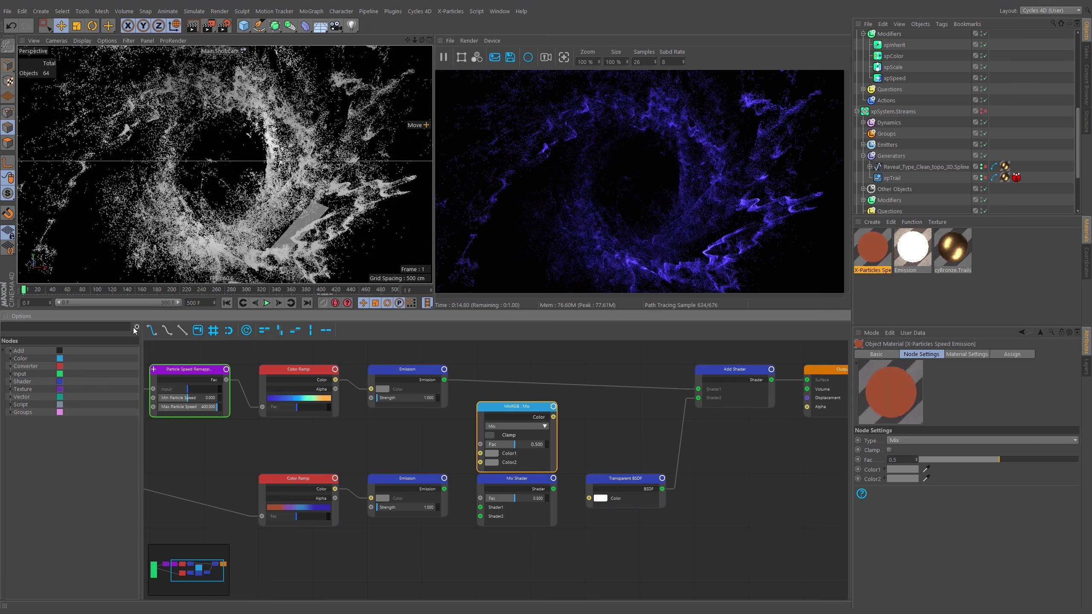
click(11, 358)
drag(504, 406, 504, 402)
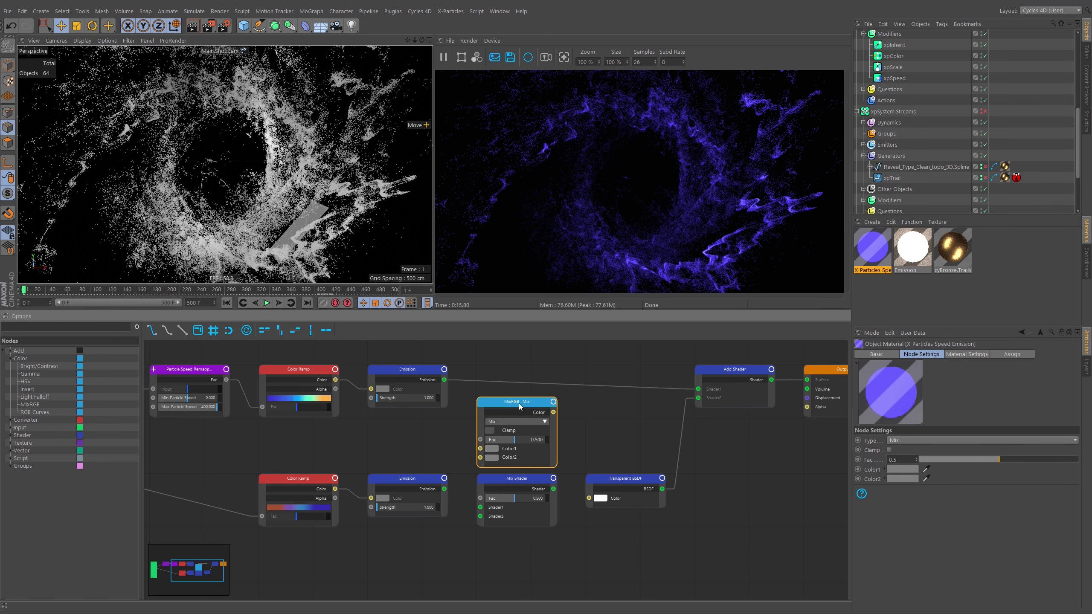
key(Delete)
Insert the Mix Shader between the upper Emission and Add Shader, and connect the lower Emission to its Shader2 input
drag(511, 479, 516, 383)
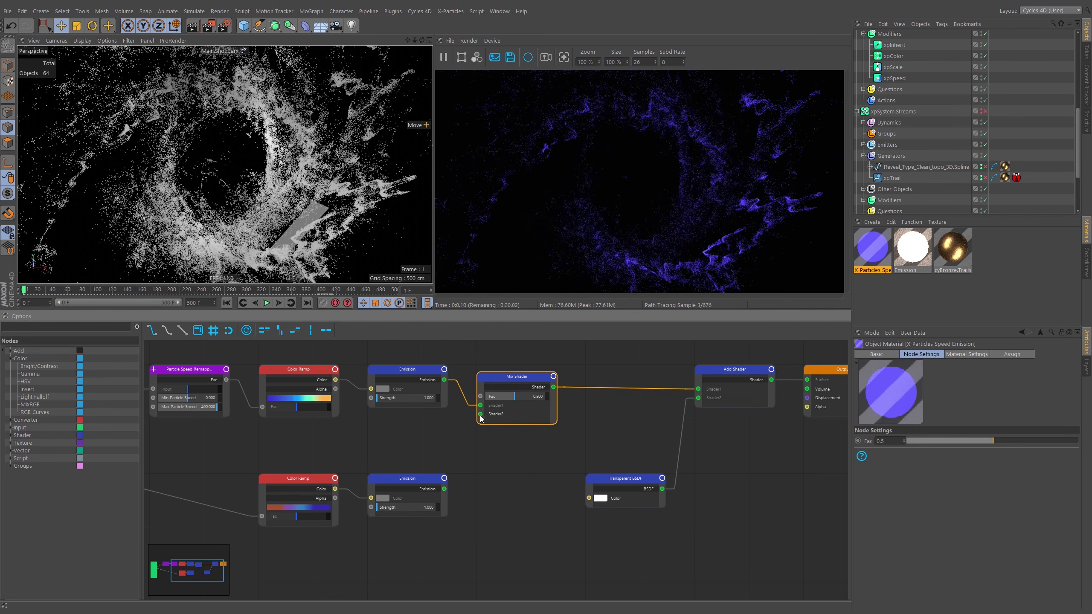
drag(481, 414, 443, 493)
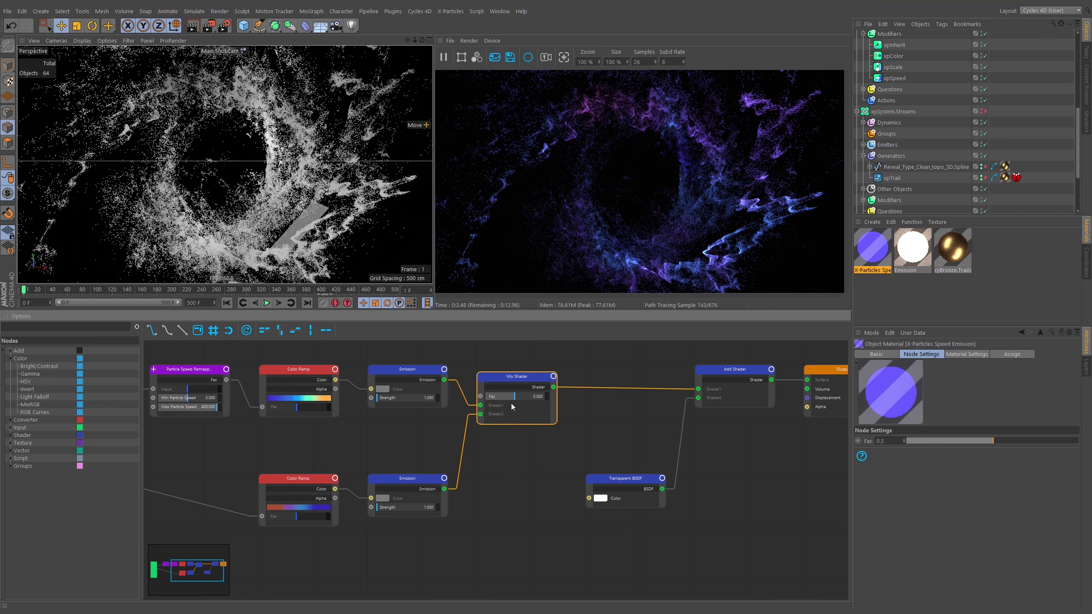
Compare the two emissions by setting the Mix Shader's Fac to 0 and then to 1
drag(518, 396, 468, 448)
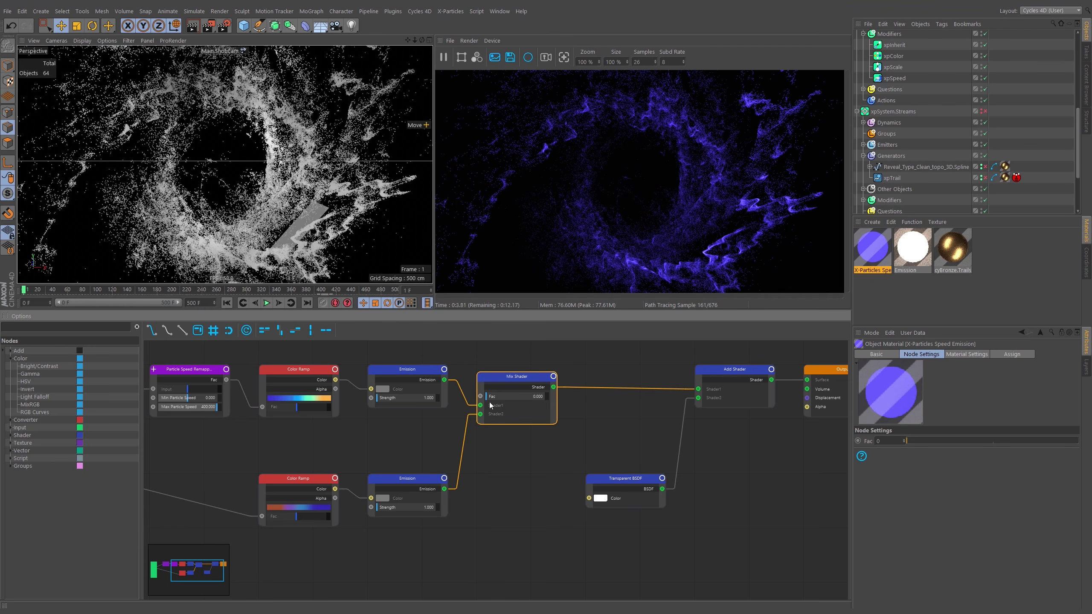
drag(501, 397, 650, 414)
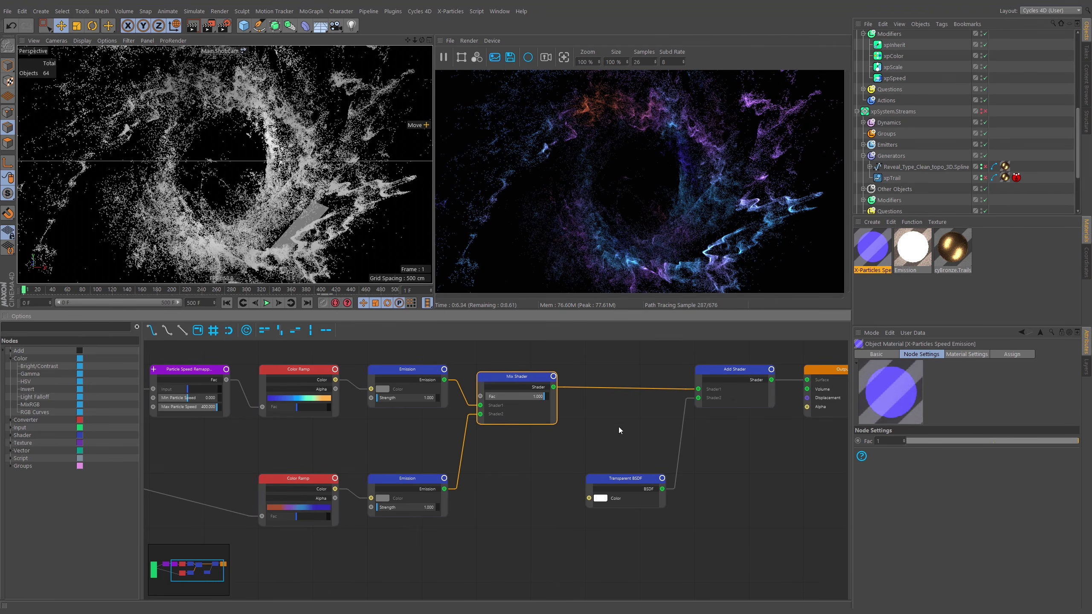
Tidy the node graph by lowering the Transparent BSDF slightly and moving the lower Color Ramp and Emission directly under the upper pair
middle_drag(619, 427, 577, 428)
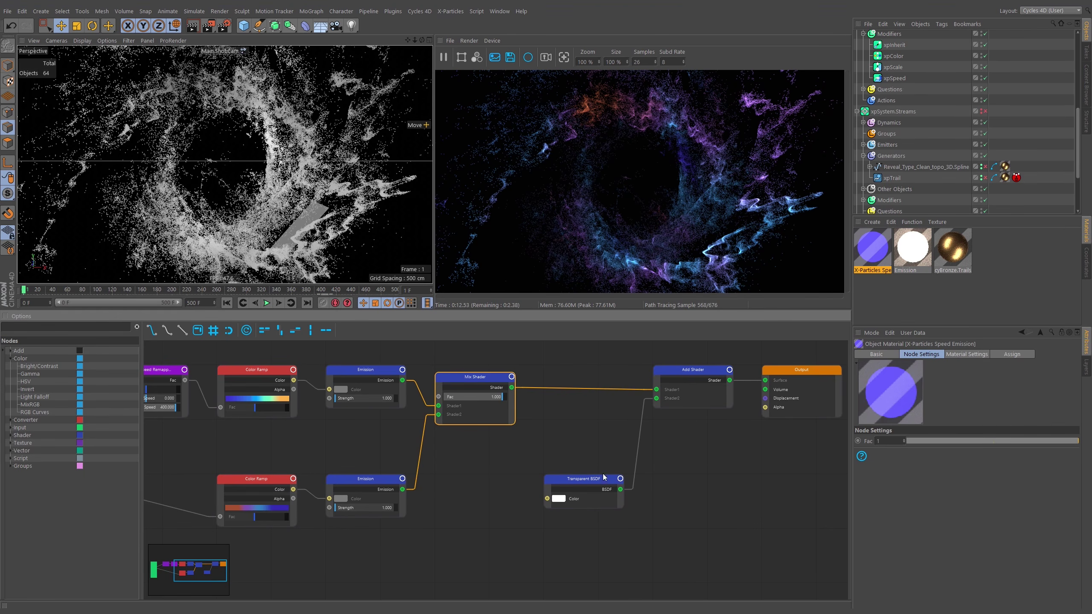
mouse_move(583, 478)
mouse_down()
mouse_move(583, 461)
mouse_move(574, 468)
mouse_move(583, 490)
mouse_up()
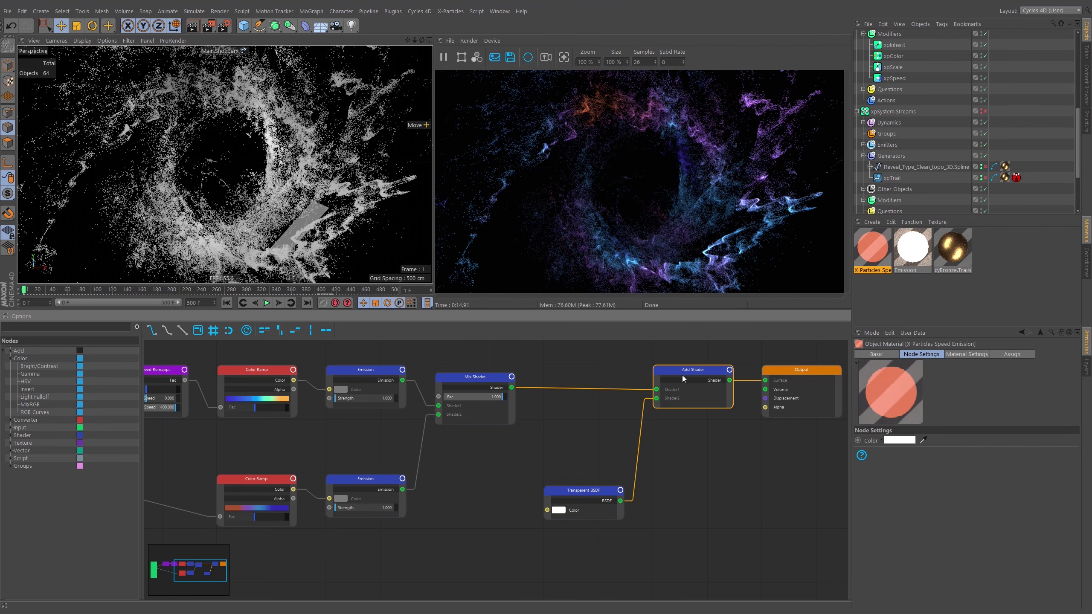
click(682, 374)
middle_drag(500, 444, 712, 443)
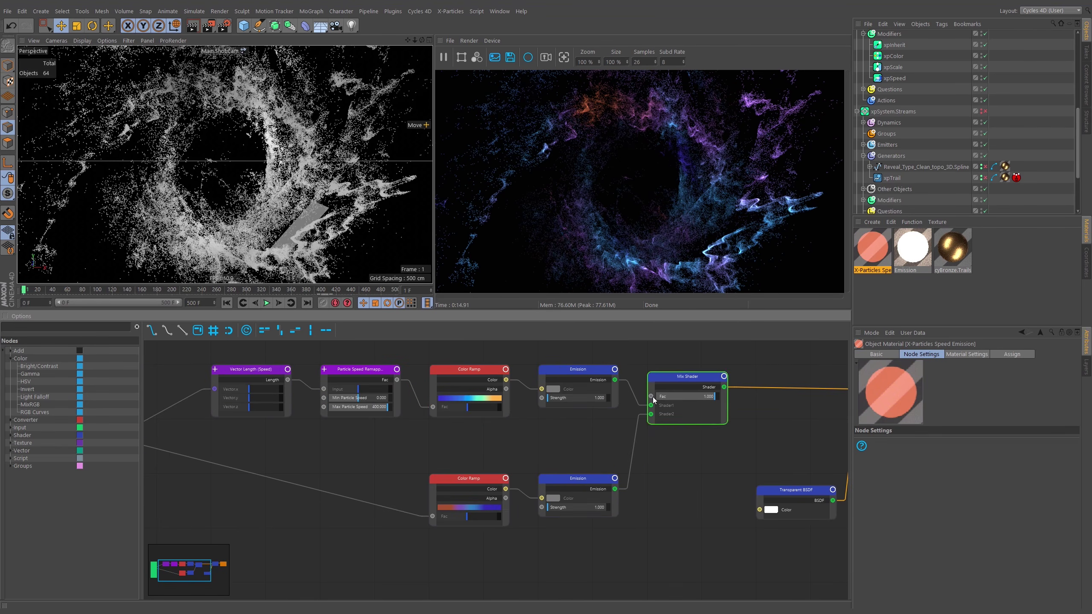
middle_drag(329, 471, 352, 467)
drag(615, 449, 488, 418)
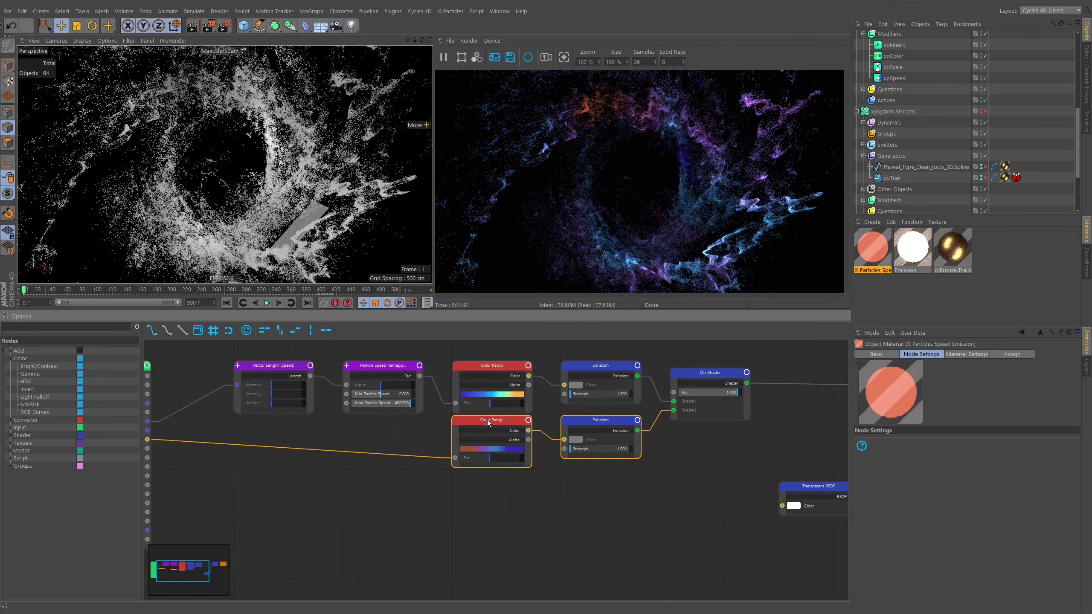
click(593, 490)
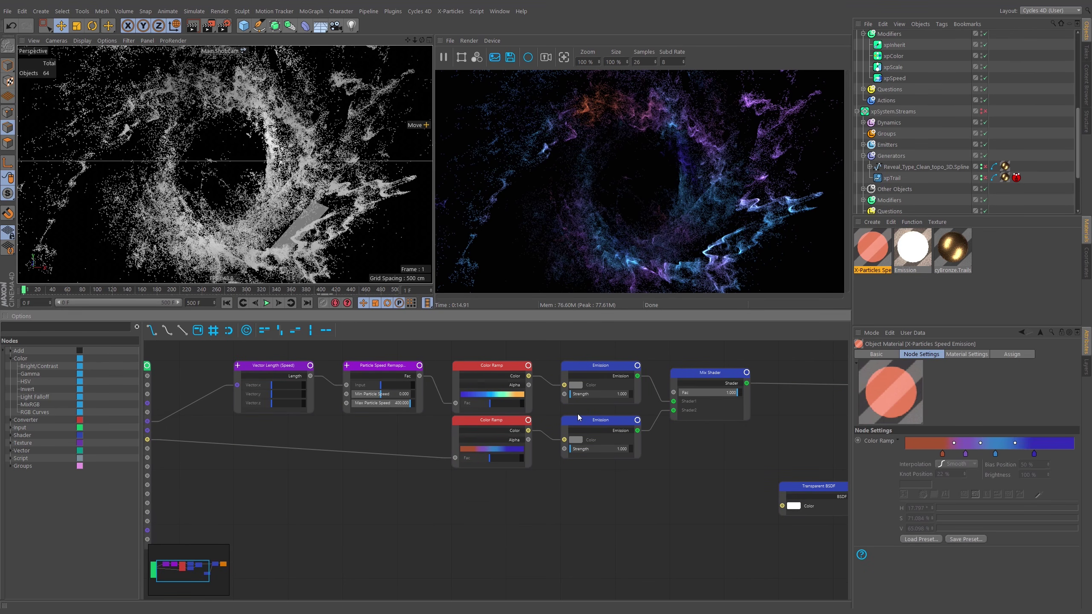
middle_drag(362, 428, 414, 426)
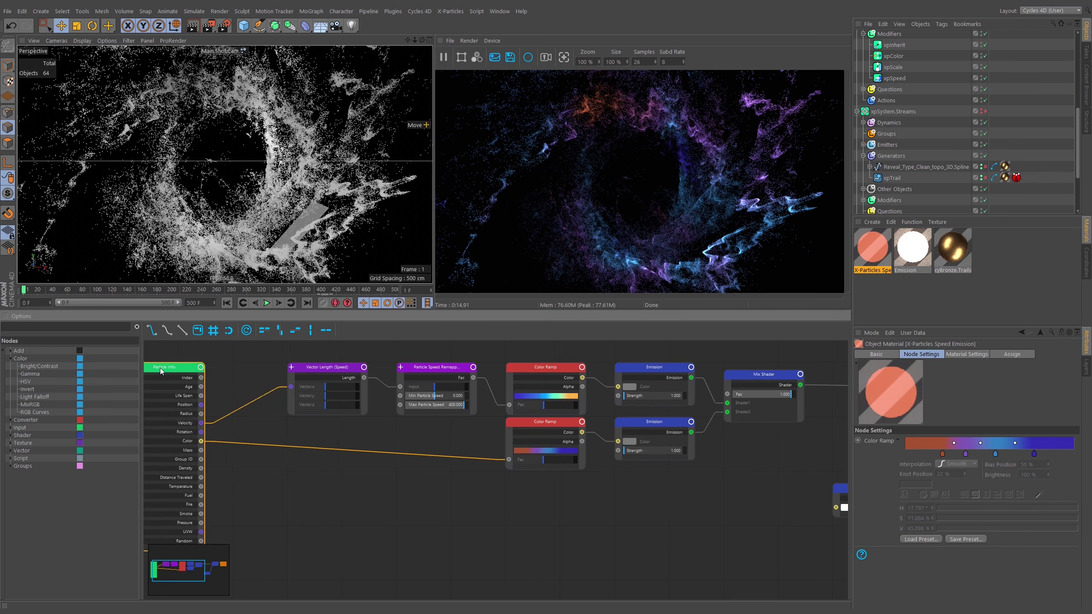
Move the Particle Info node closer to the Vector Length node and pause the real-time render preview
drag(161, 367, 212, 369)
click(238, 478)
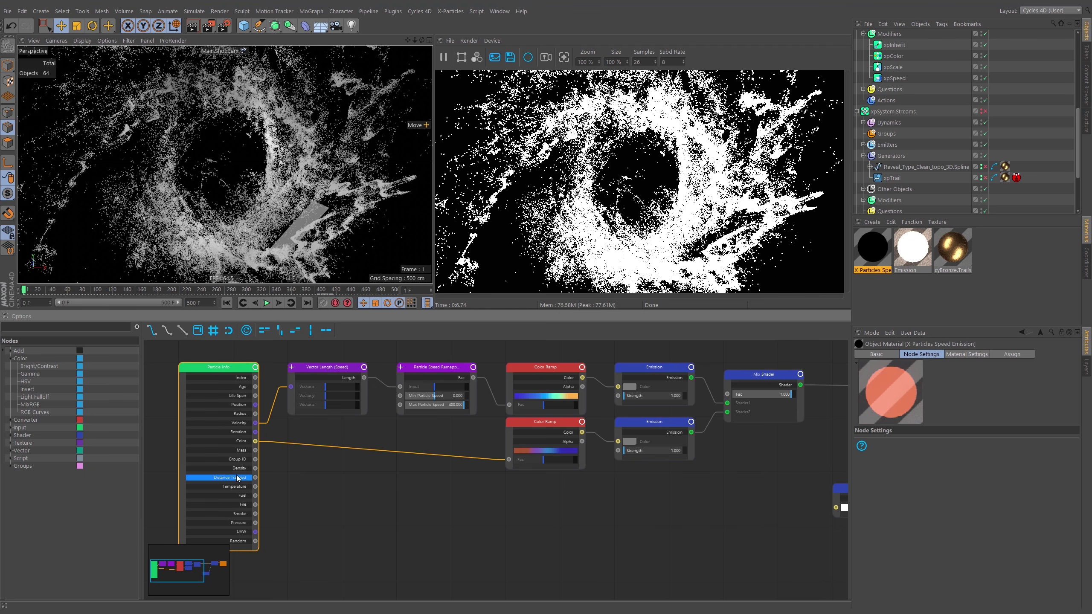
click(444, 58)
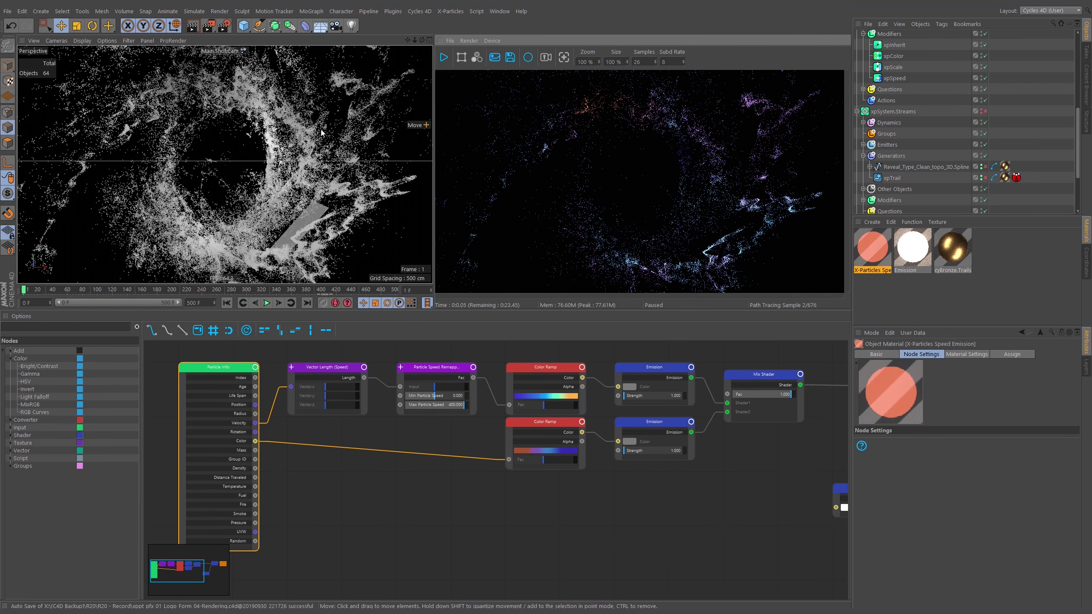
Show the whole particle stream in the Top view and make Implosion.Emission.Geometry visible in the viewport
key(c)
scroll(316, 137, down, 2)
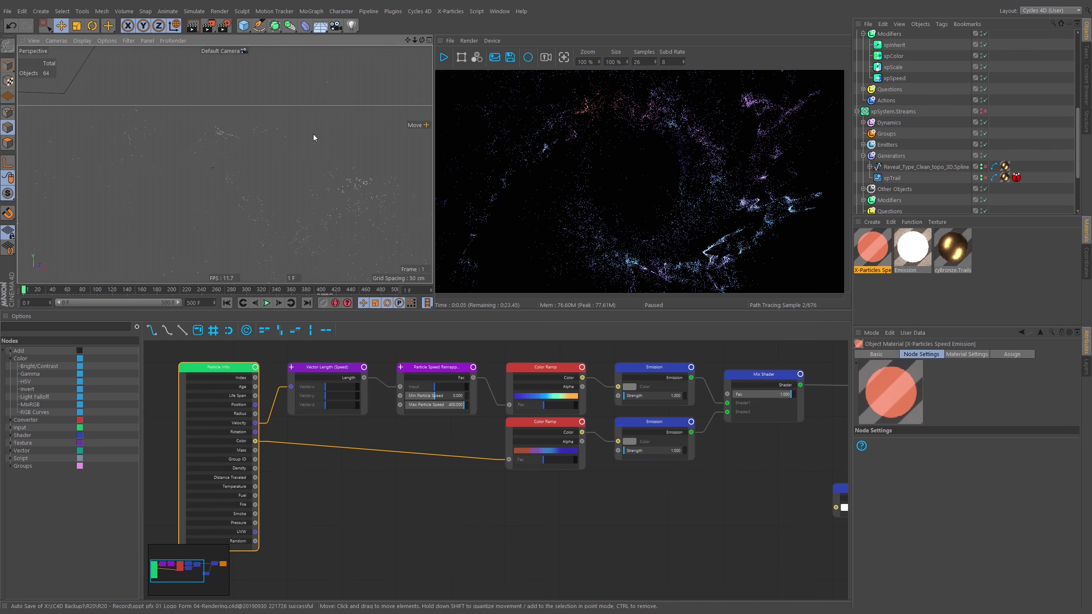
click(51, 41)
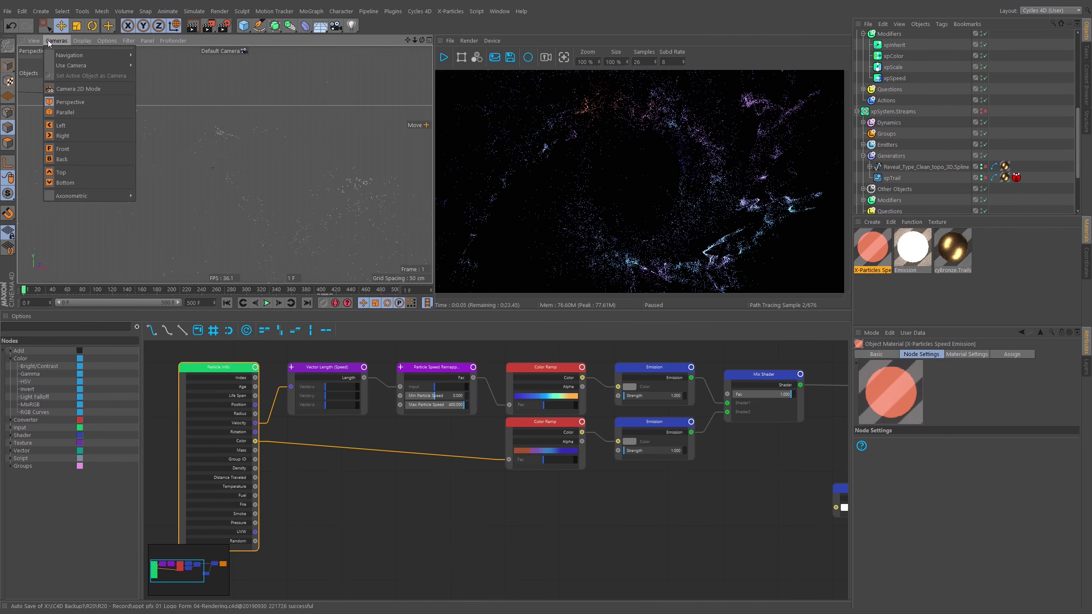
click(77, 170)
scroll(263, 161, down, 10)
scroll(261, 172, up, 3)
scroll(245, 176, up, 1)
scroll(248, 178, down, 1)
alt+middle_drag(250, 183, 247, 188)
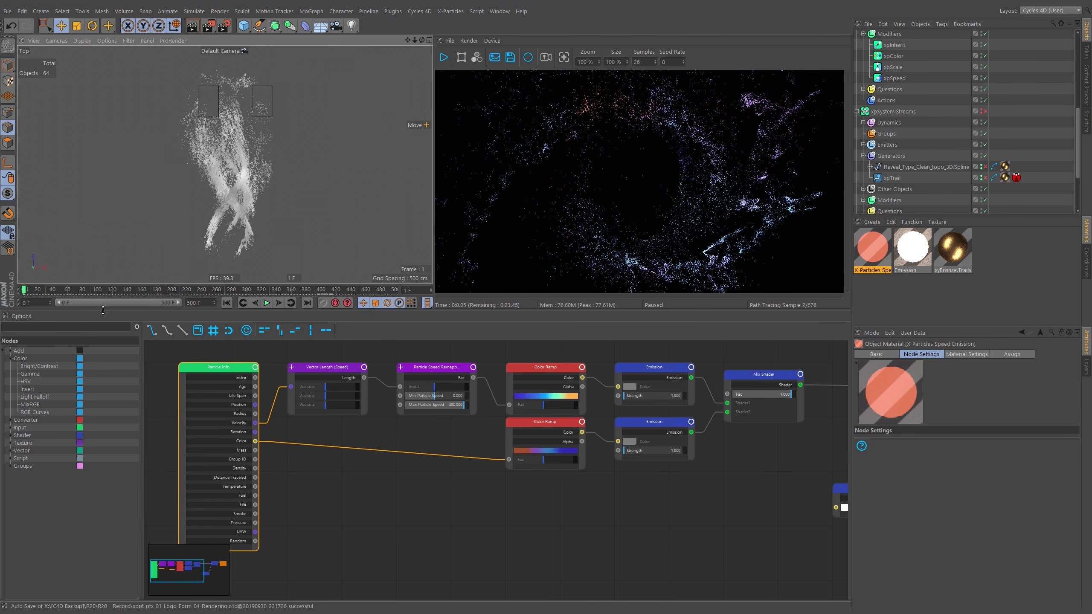
scroll(1011, 174, down, 5)
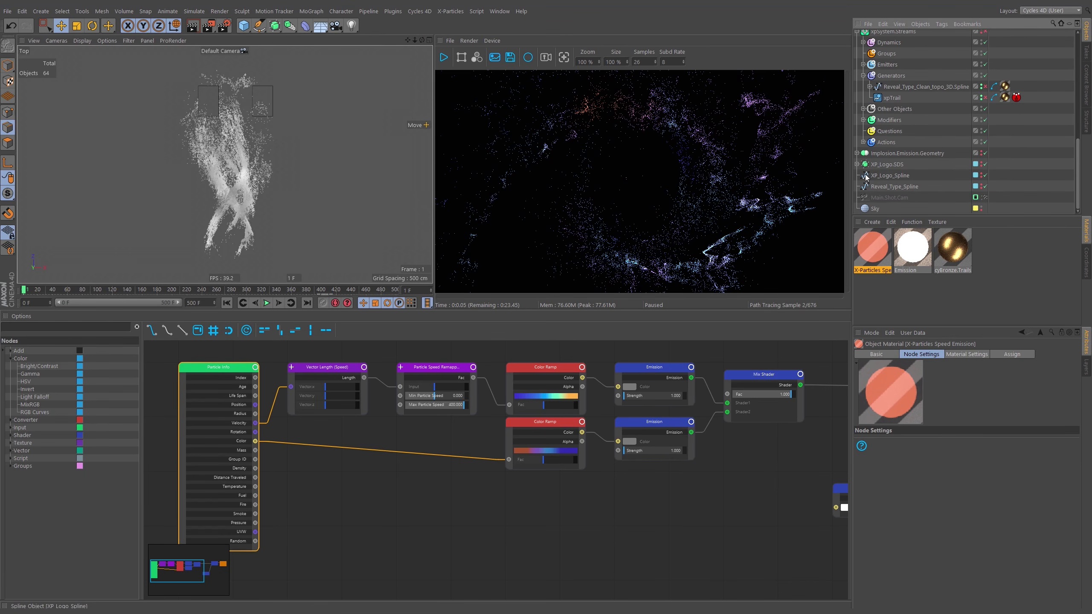
click(982, 153)
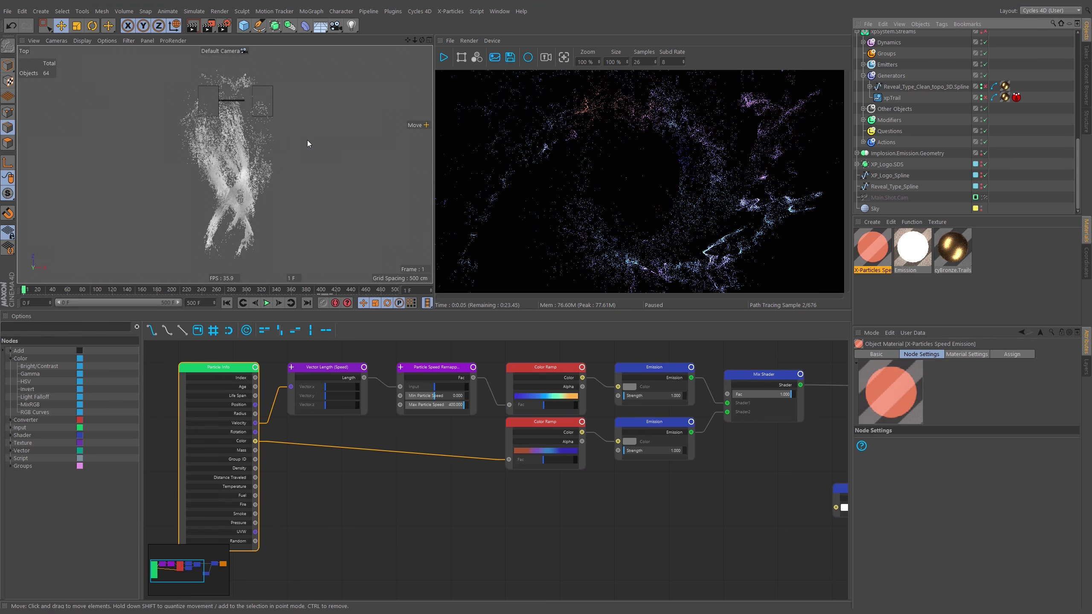
Measure the particle streams' length with a Guide Tool line drawn from the emission geometry to their far end, and delete the guide
key(shift+c)
text(guid)
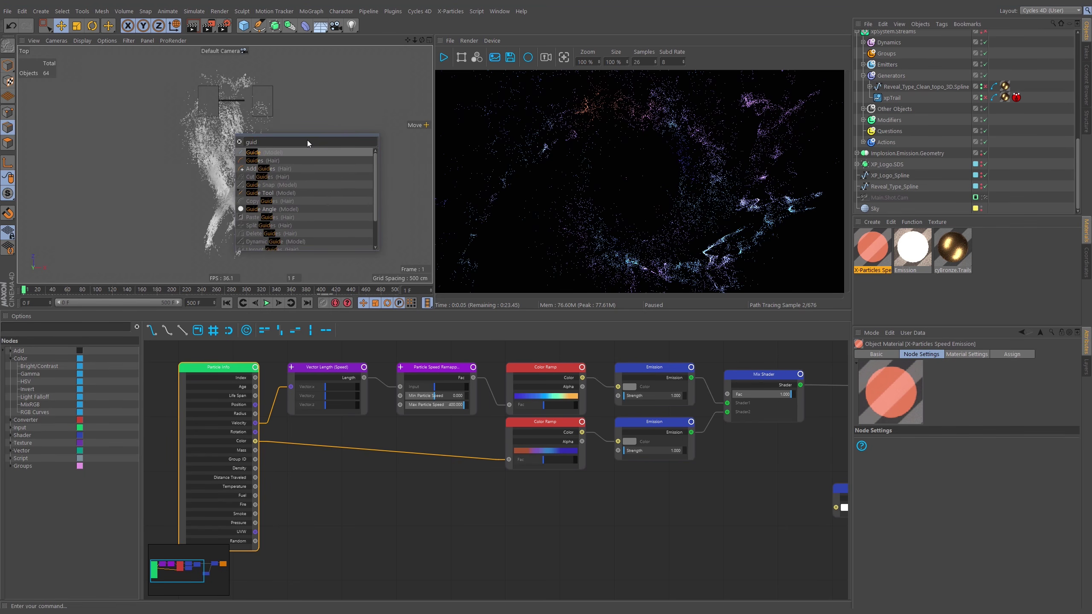
click(270, 196)
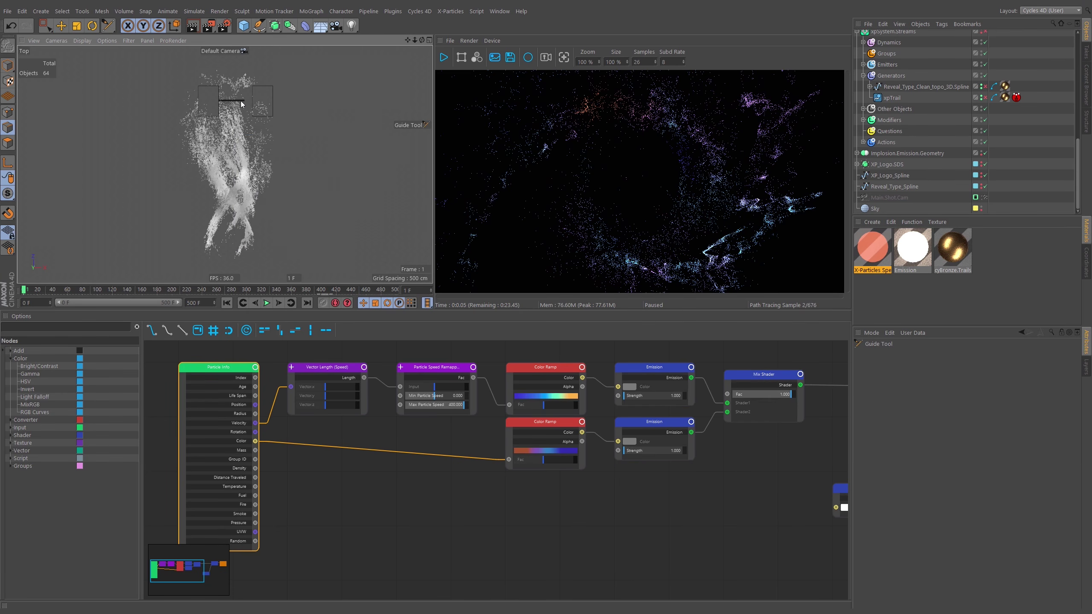
drag(239, 103, 238, 256)
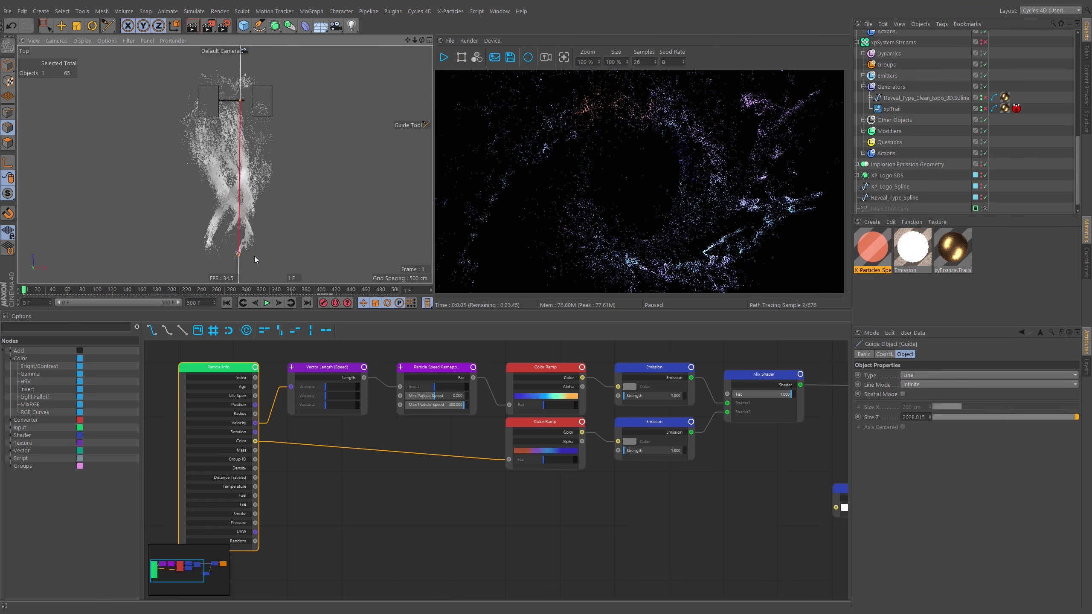
double_click(914, 417)
drag(918, 419, 888, 422)
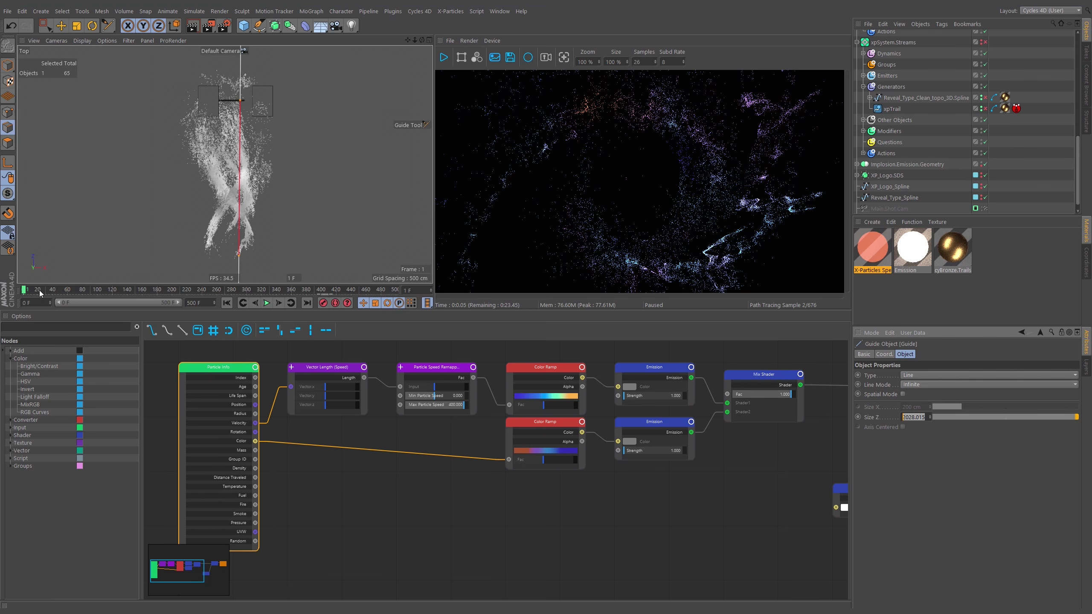
drag(239, 101, 239, 101)
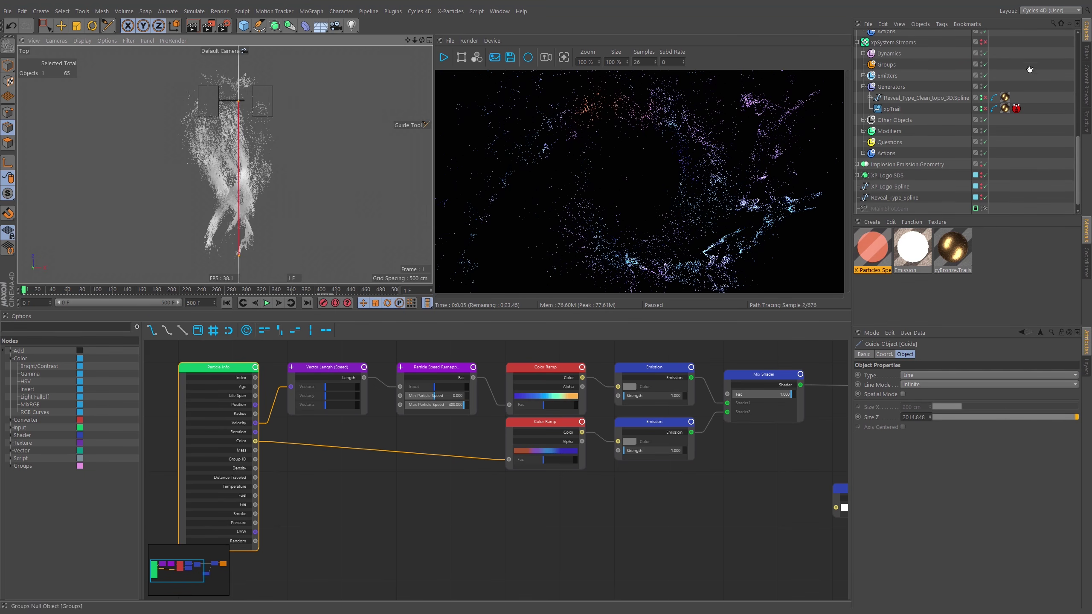
scroll(1025, 61, up, 6)
middle_drag(1026, 150, 1027, 164)
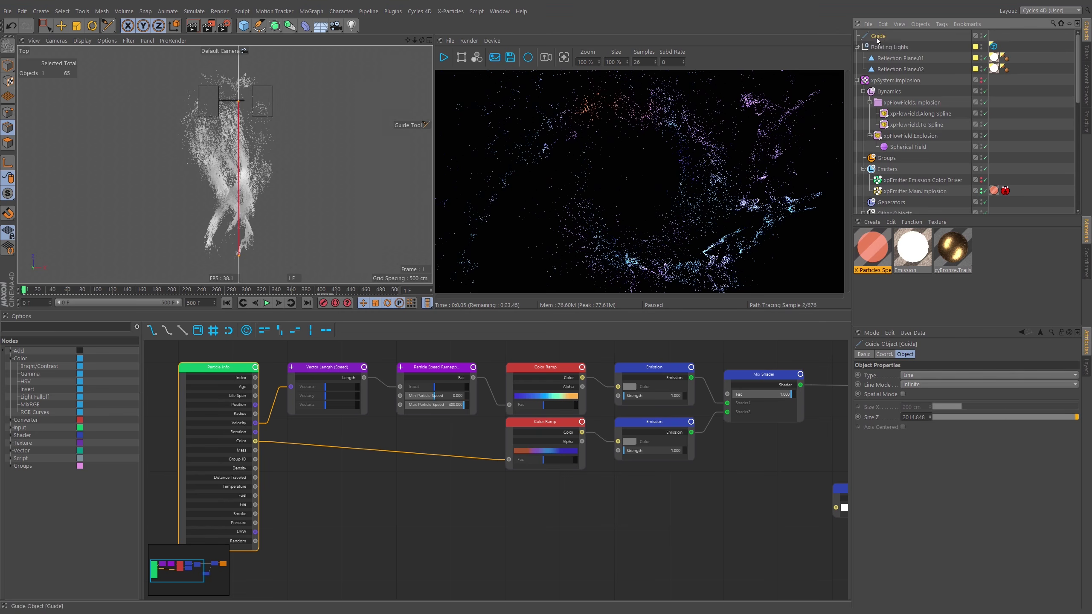
key(Delete)
Return to the perspective view, switch it to the Default Camera, and orbit until the particle streams are seen from the side
drag(1075, 89, 1076, 177)
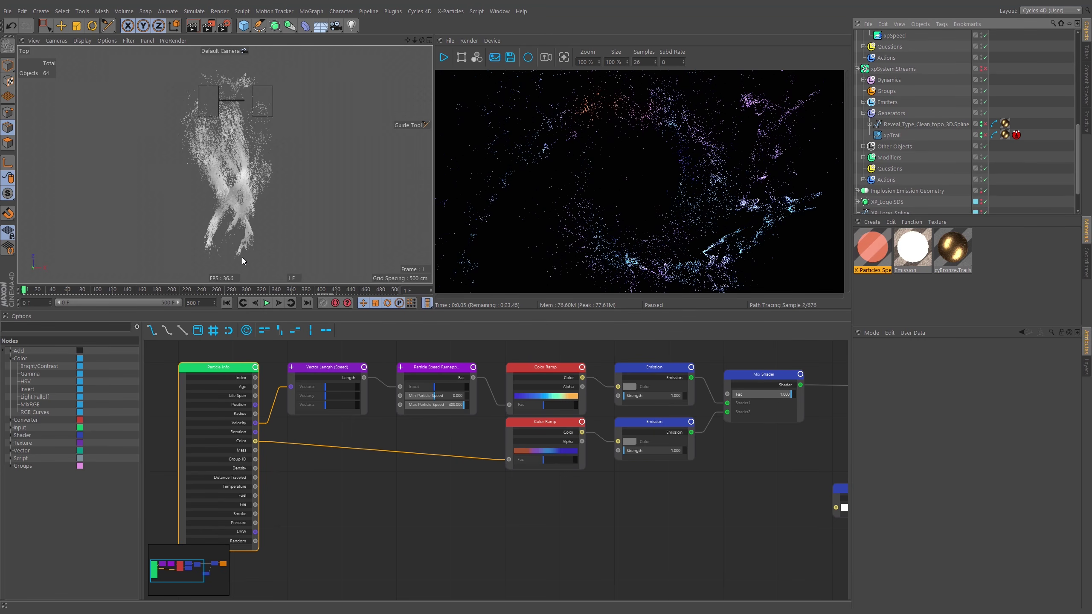
middle_click(242, 185)
middle_click(180, 113)
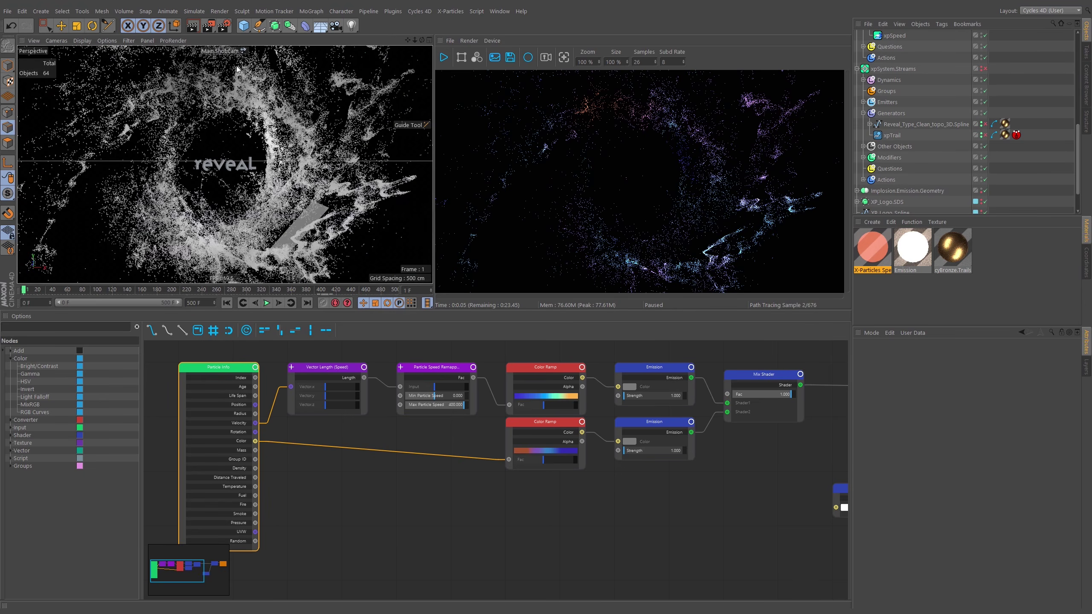
click(238, 53)
click(249, 58)
alt+drag(217, 198, 210, 176)
alt+right_drag(210, 175, 154, 212)
alt+drag(154, 212, 234, 190)
alt+right_drag(235, 189, 246, 195)
alt+drag(246, 194, 231, 199)
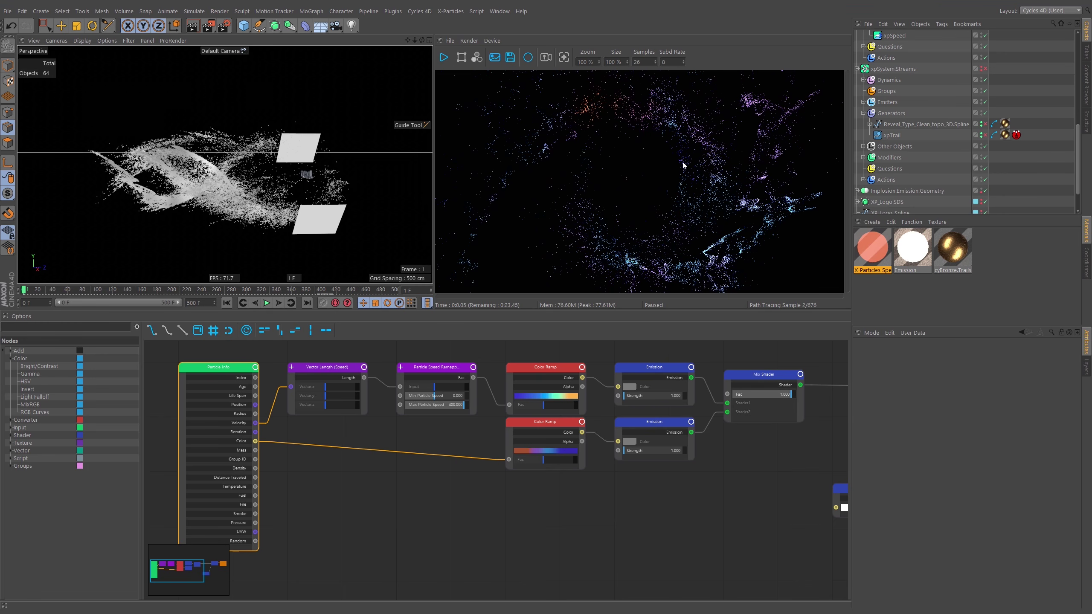
Add a camera, look through it, and set its projection to Parallel with the full particle streams framed
click(336, 26)
scroll(1033, 164, up, 10)
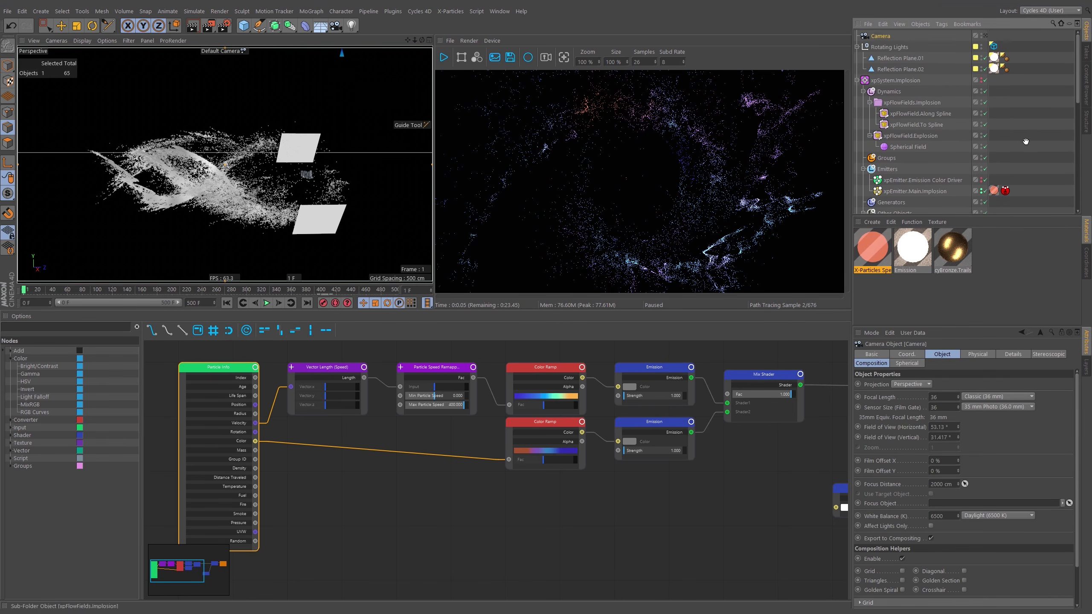
click(985, 35)
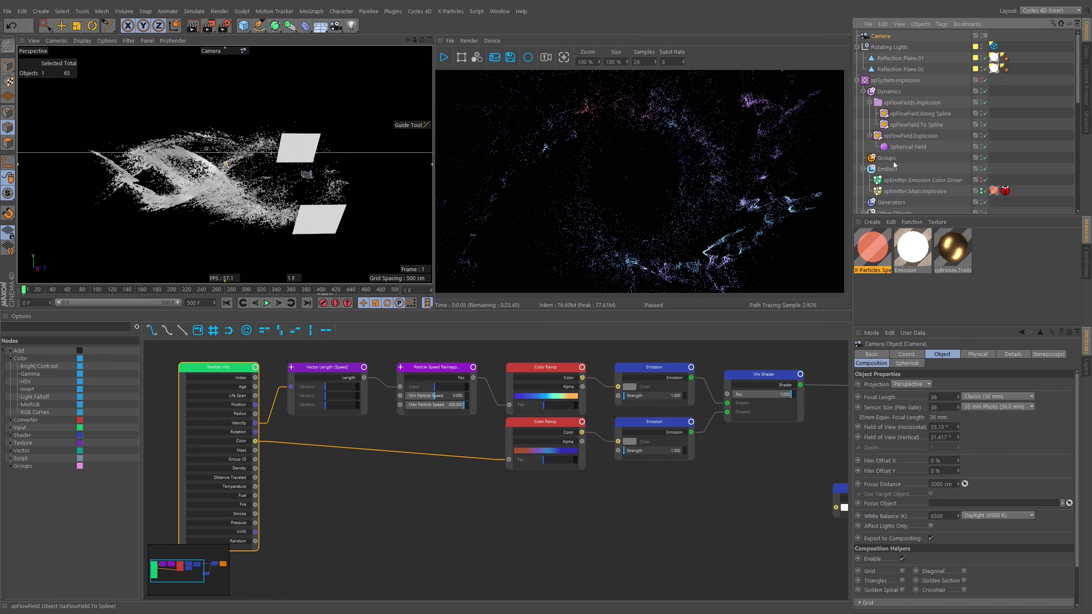
click(898, 384)
click(903, 405)
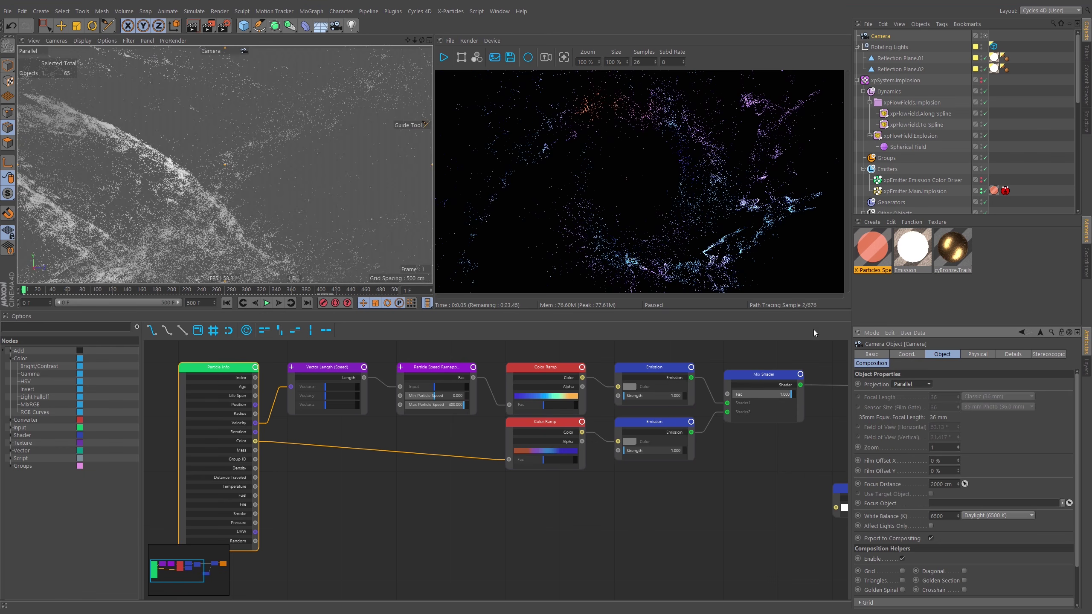
scroll(206, 197, down, 5)
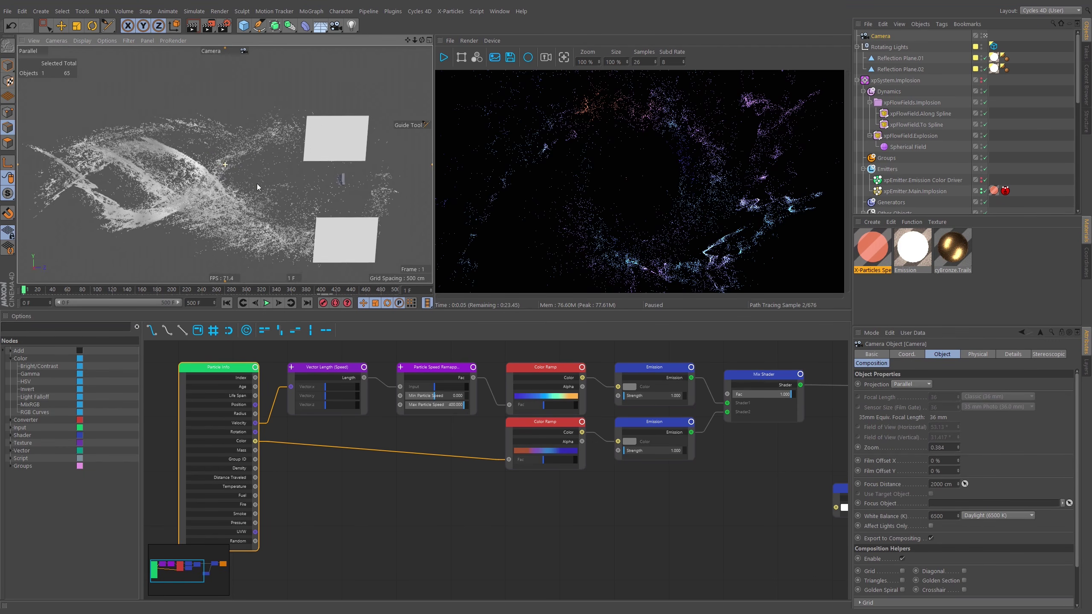
alt+middle_drag(248, 189, 260, 188)
Set the new camera's heading rotation to 90° and pitch to 0°, and recenter the particle streams in its view
click(907, 354)
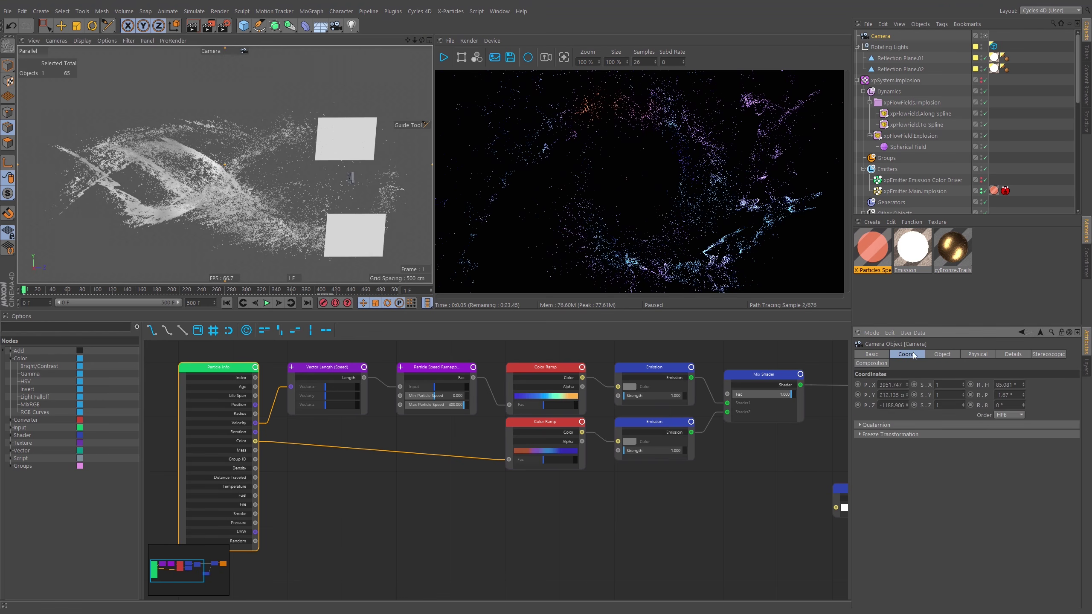
double_click(1008, 385)
text(90)
key(Tab)
text(0)
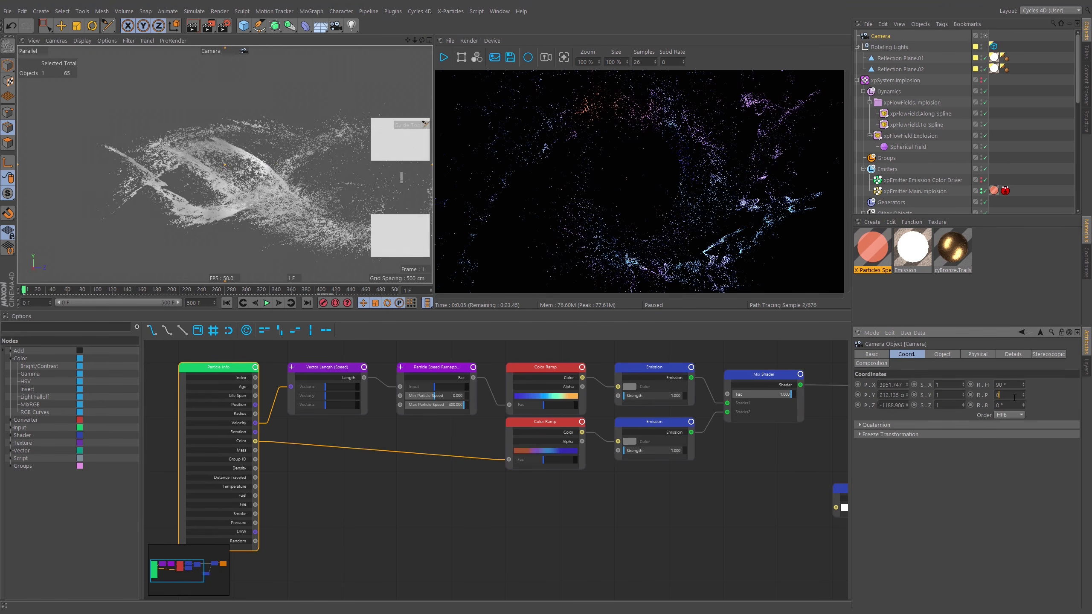
key(Return)
alt+middle_drag(319, 186, 283, 180)
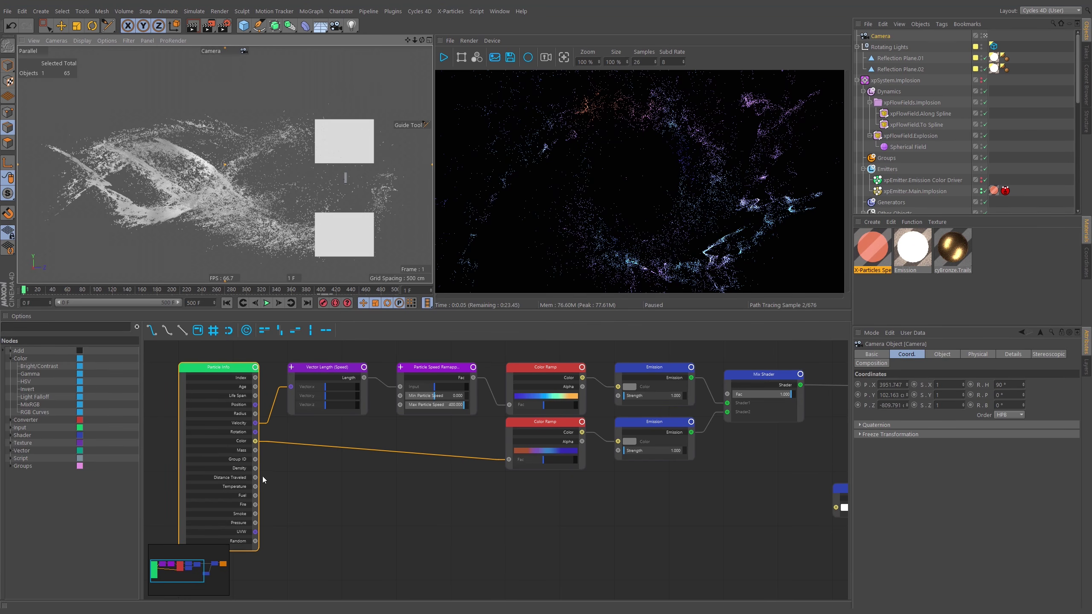
Search the node list for "ram" and add a third Color Ramp node below the existing ramps
click(64, 327)
text(ram)
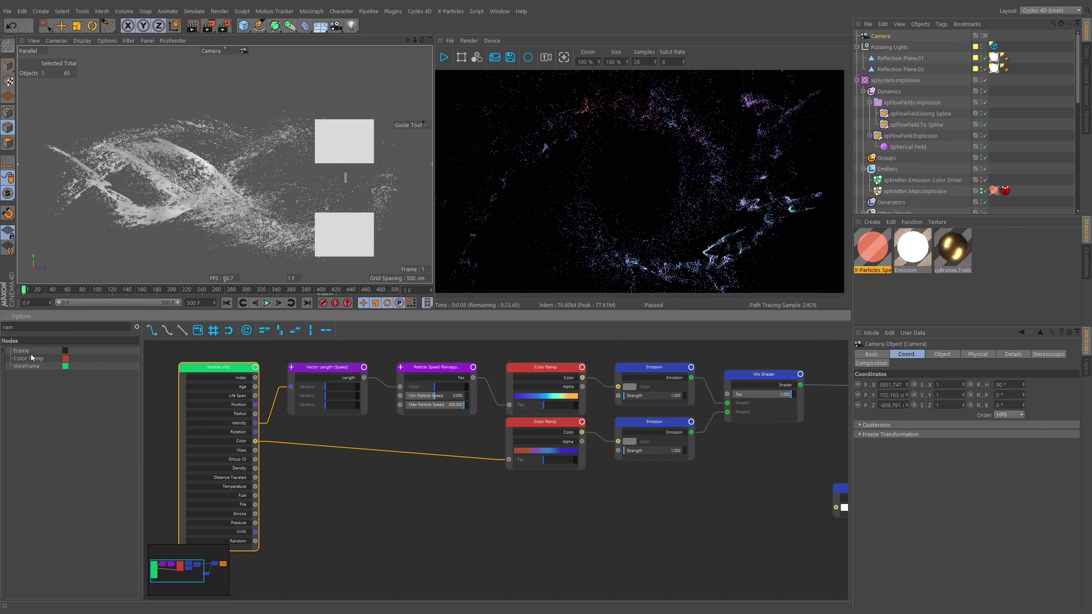
drag(31, 357, 456, 493)
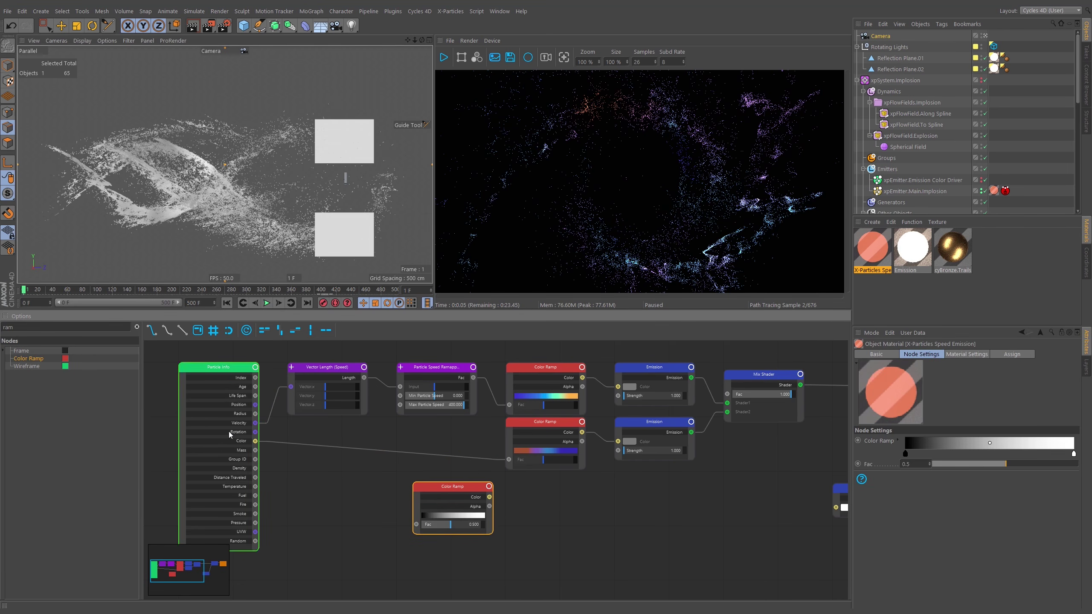
Rename the upper Color Ramp, fed by the particle speed remapping, to "Speed Ramp"
click(557, 370)
right_click(556, 370)
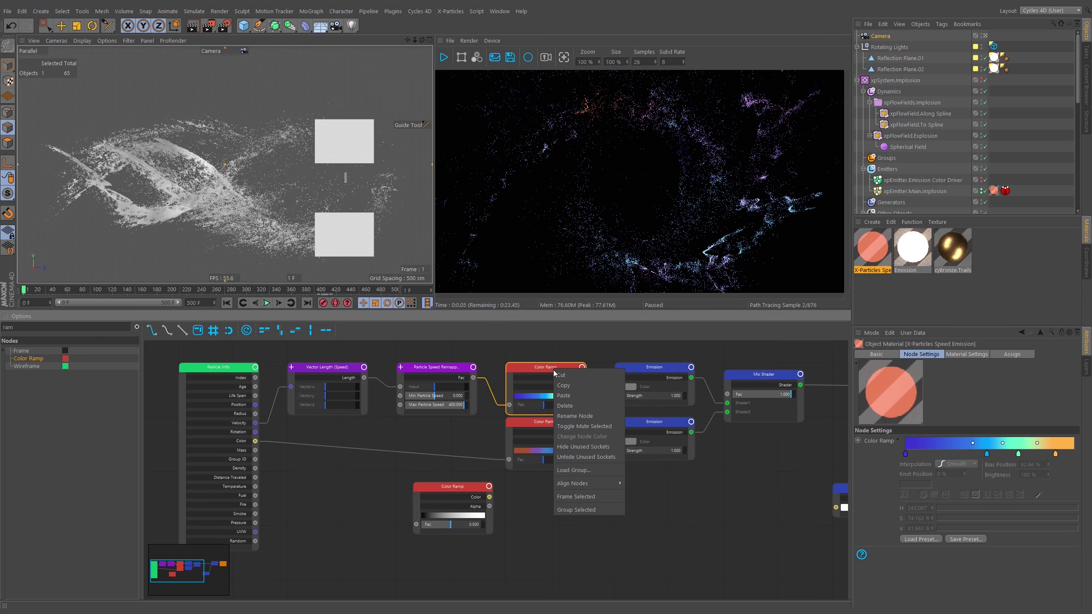
click(578, 416)
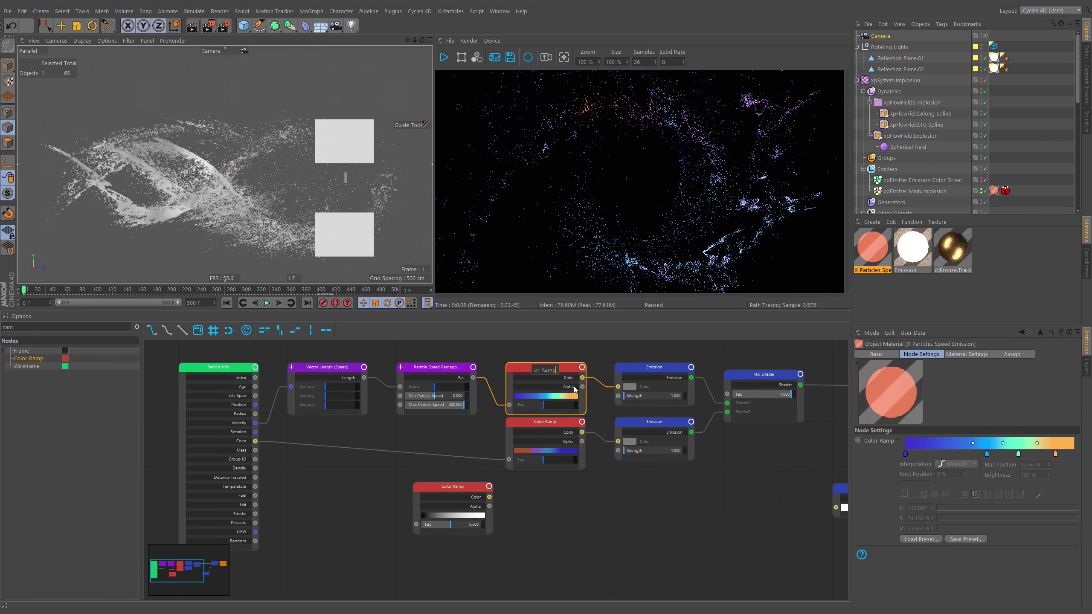
key(ctrl+shift+Left)
text(Speed:)
key(Return)
Rename the Color Ramp driven by the particle colour to "Nebula Ramp"
click(541, 422)
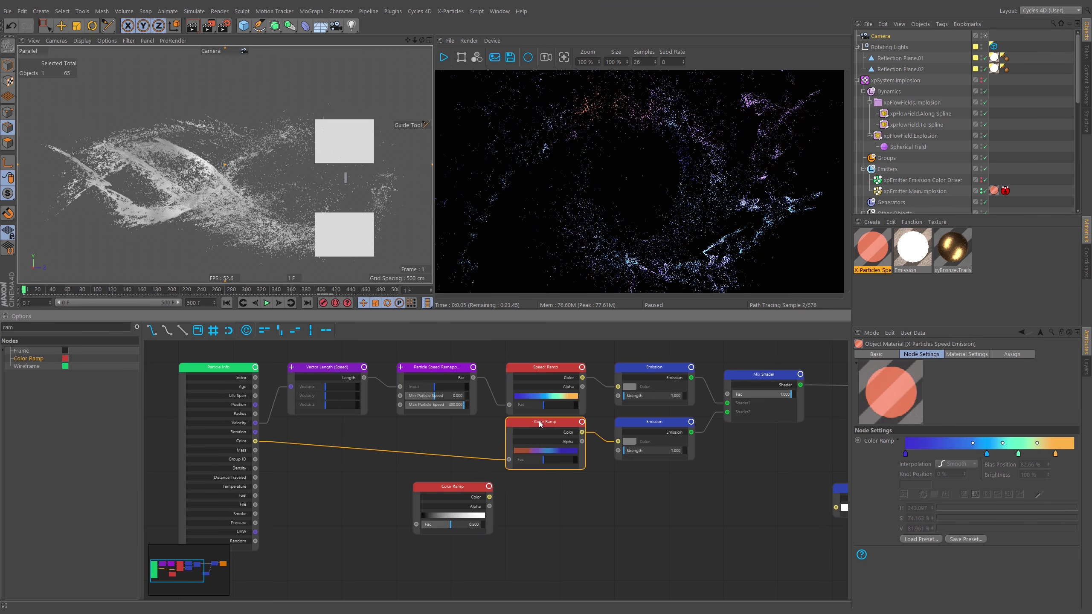
right_click(541, 421)
click(565, 463)
drag(538, 424, 518, 442)
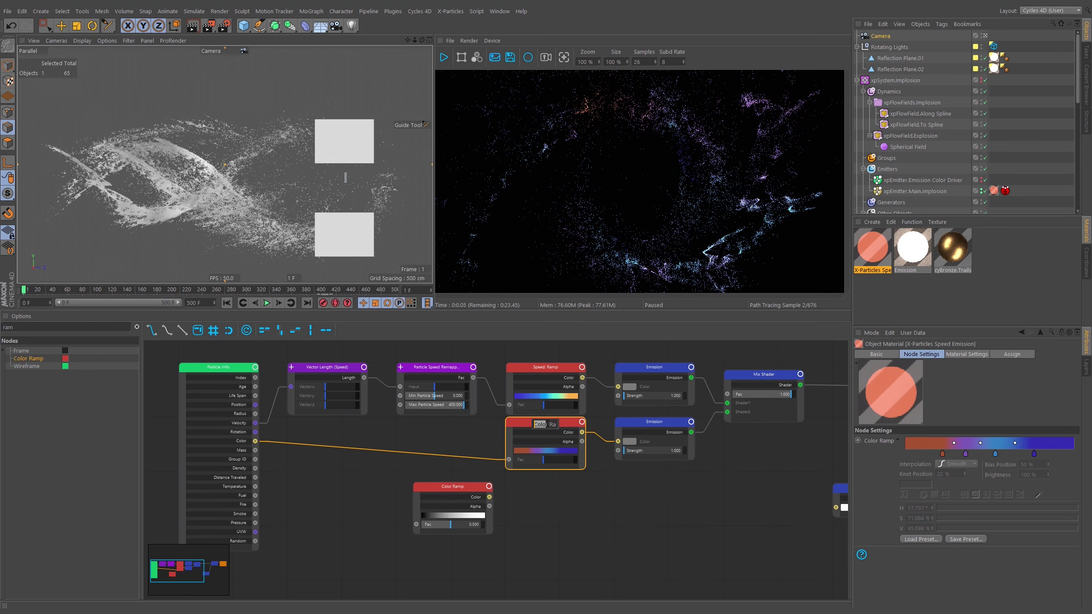
text(Neub)
key(BackSpace)
key(BackSpace)
text(bula)
key(Return)
click(526, 506)
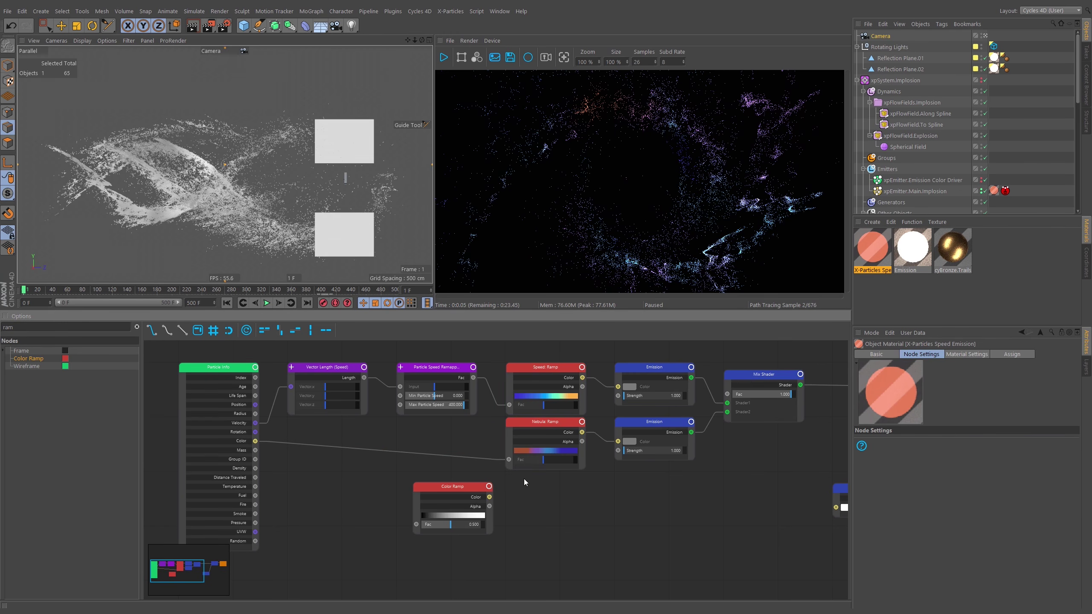
Connect Particle Info's Distance Traveled output to the new Color Ramp's Fac input and load the Heat 2 gradient preset
mouse_move(440, 486)
mouse_down()
mouse_move(520, 503)
mouse_move(533, 483)
mouse_move(414, 494)
mouse_move(427, 488)
mouse_up()
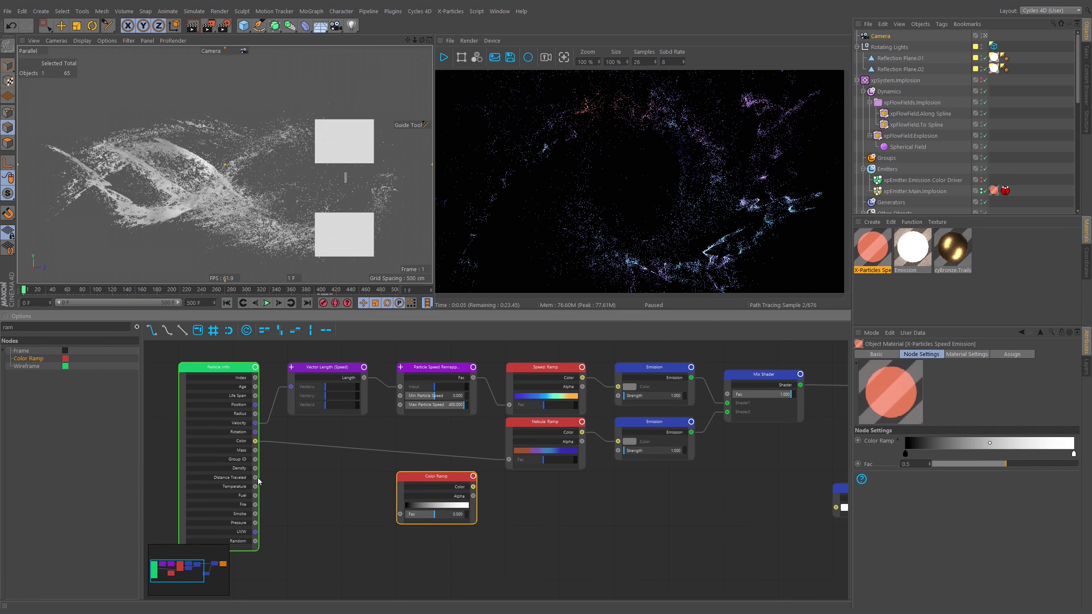
drag(255, 477, 399, 514)
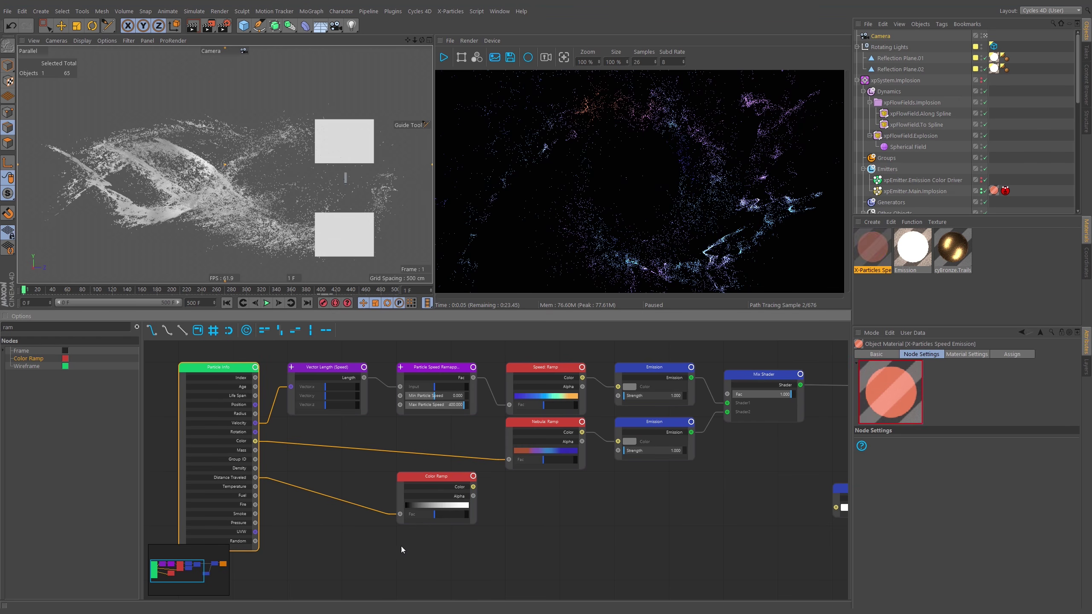
click(463, 494)
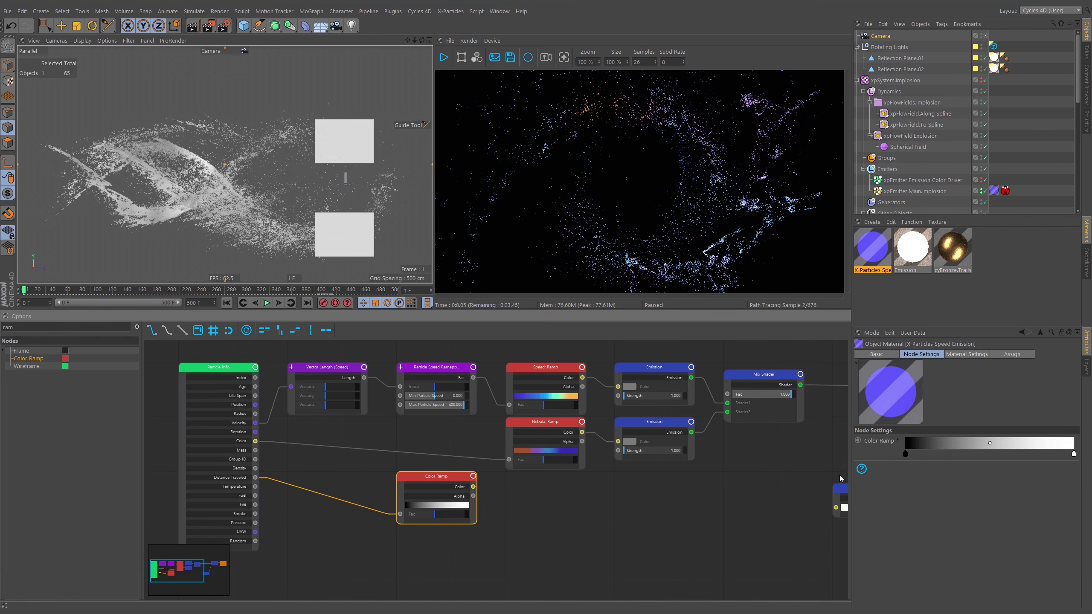
click(899, 442)
click(911, 540)
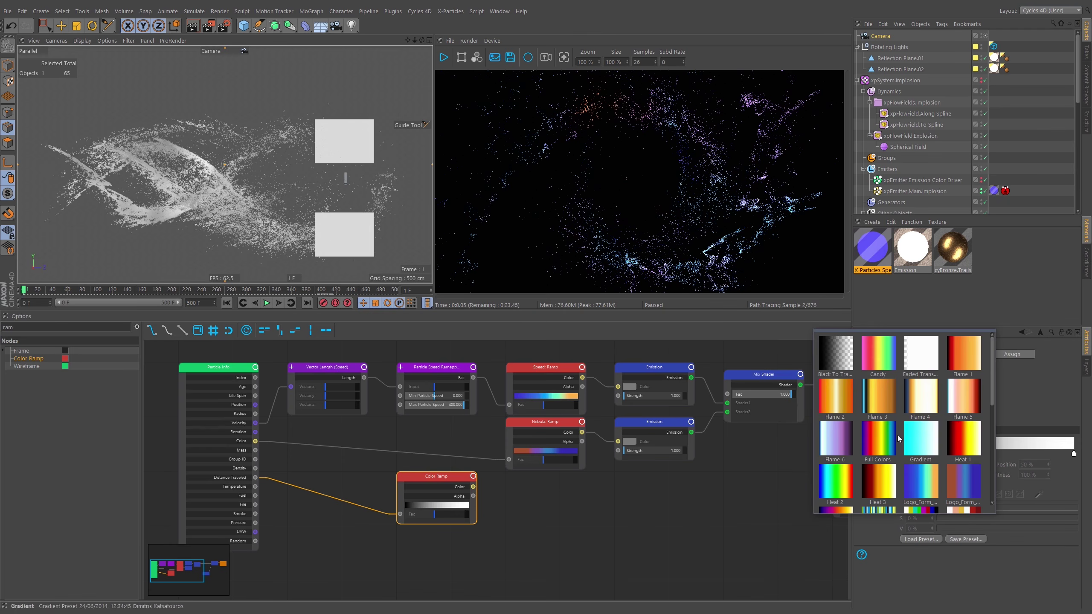
click(842, 469)
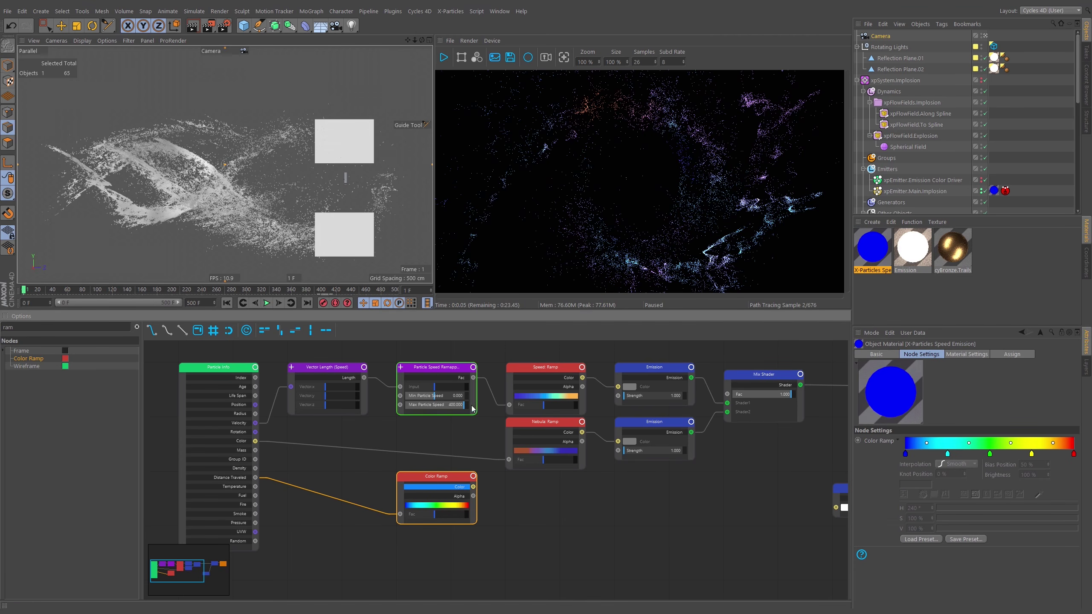
Start the live render preview and disable the xpEmitter.Emission Color Driver emitter
click(444, 57)
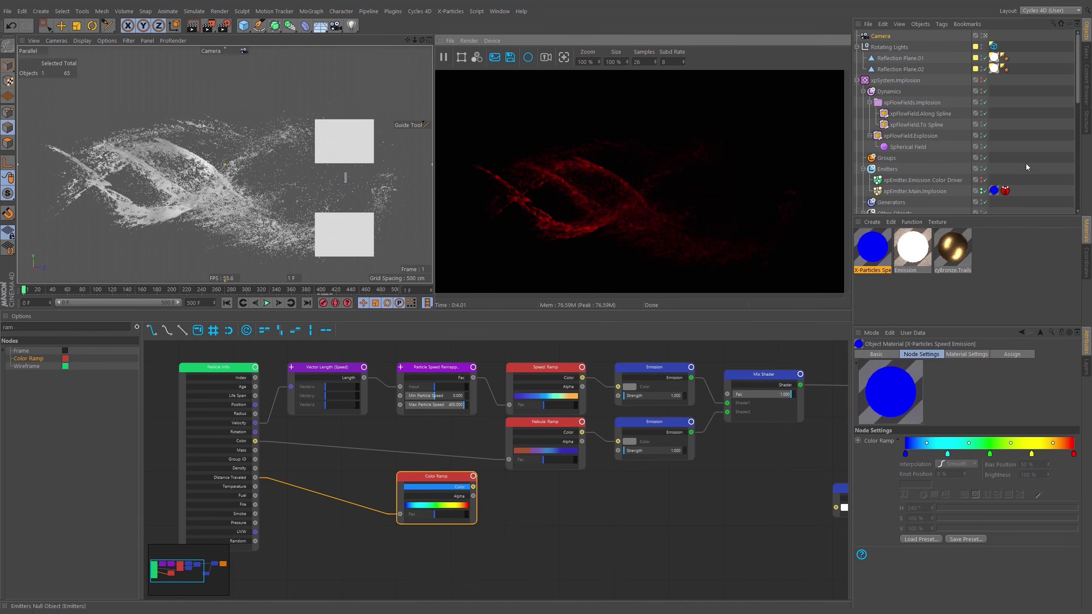
scroll(1021, 163, down, 1)
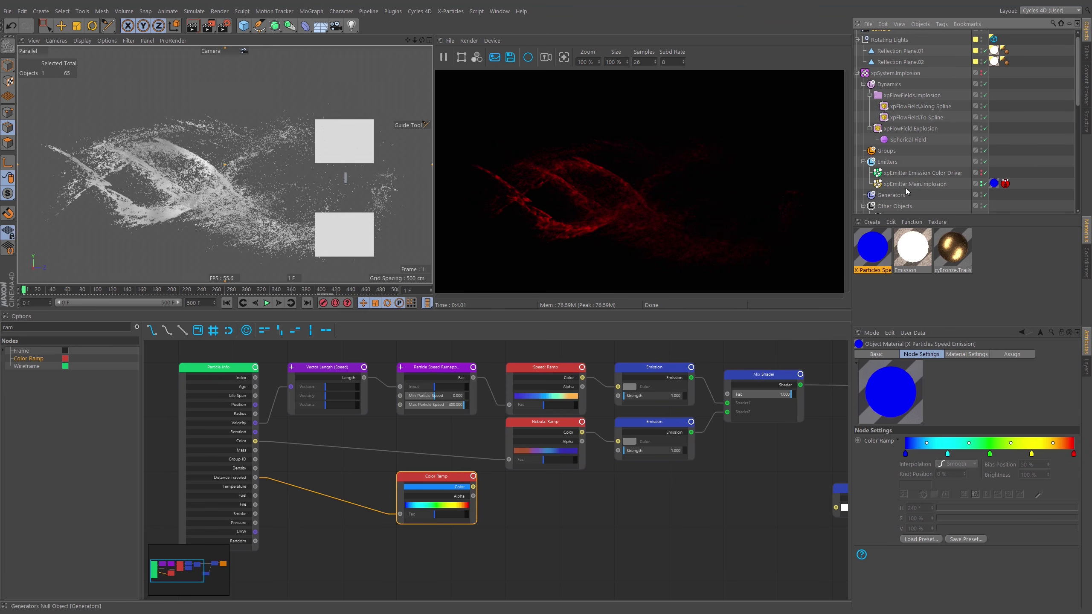
click(984, 173)
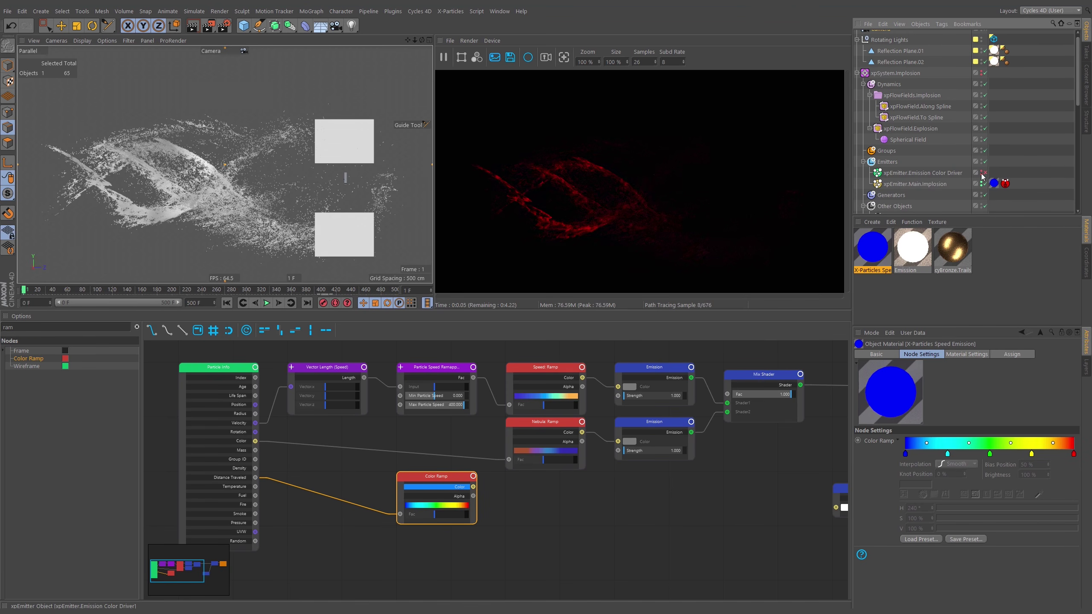
Add a cyInstance tag to the xpEmitter.Main.Implosion emitter and set its Size Multiplier to 500%
right_click(927, 184)
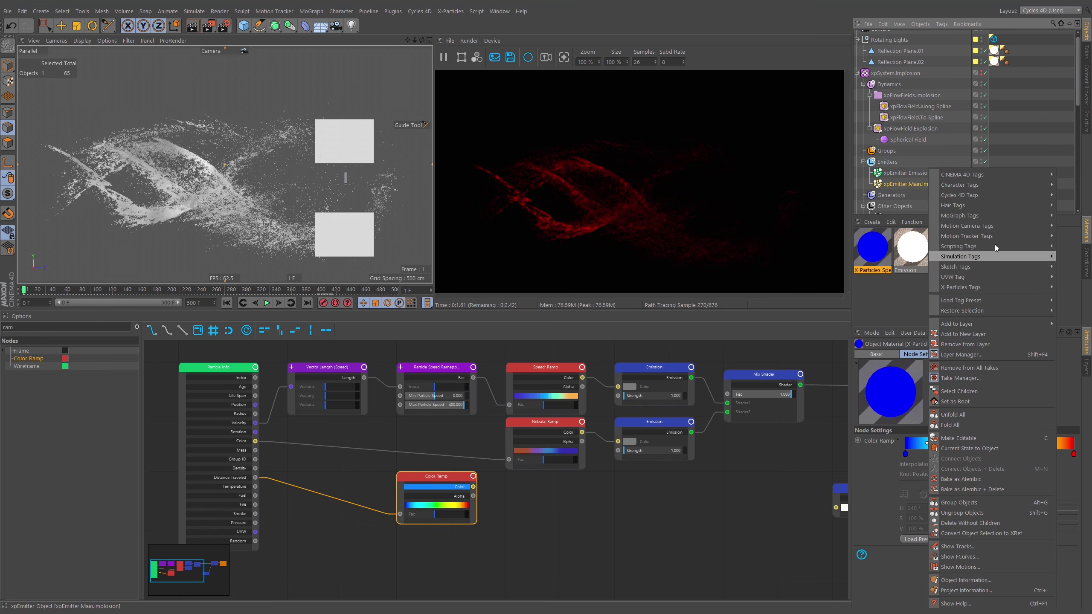
mouse_move(946, 196)
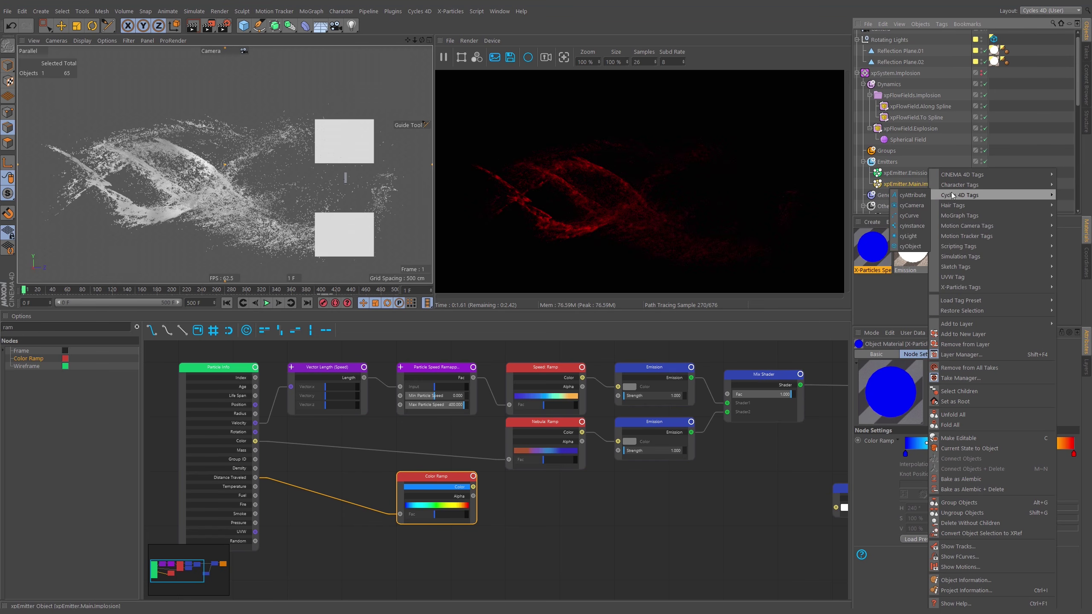
click(912, 226)
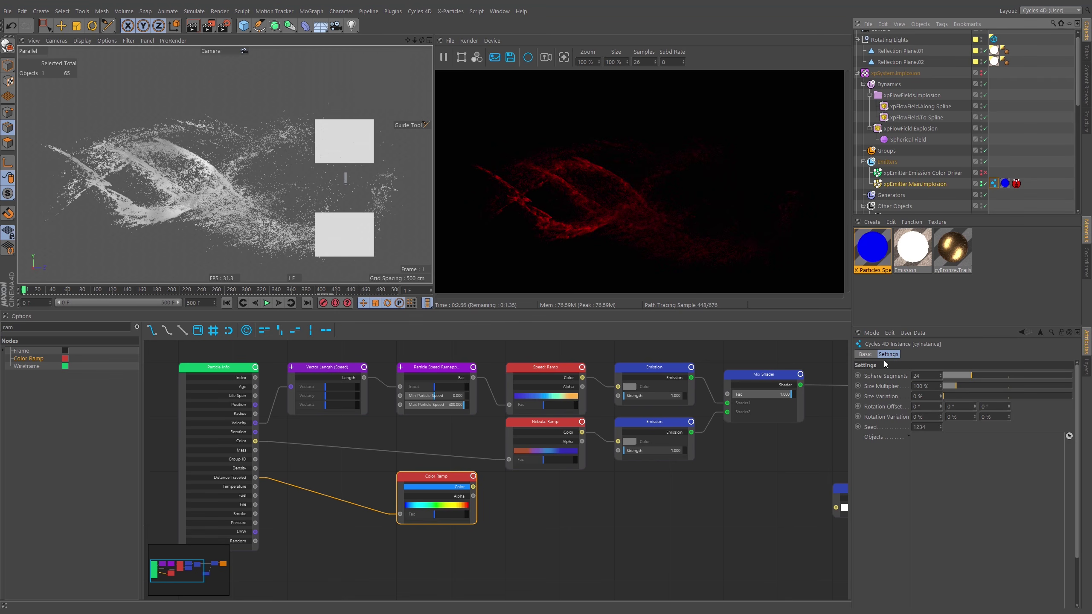
click(922, 384)
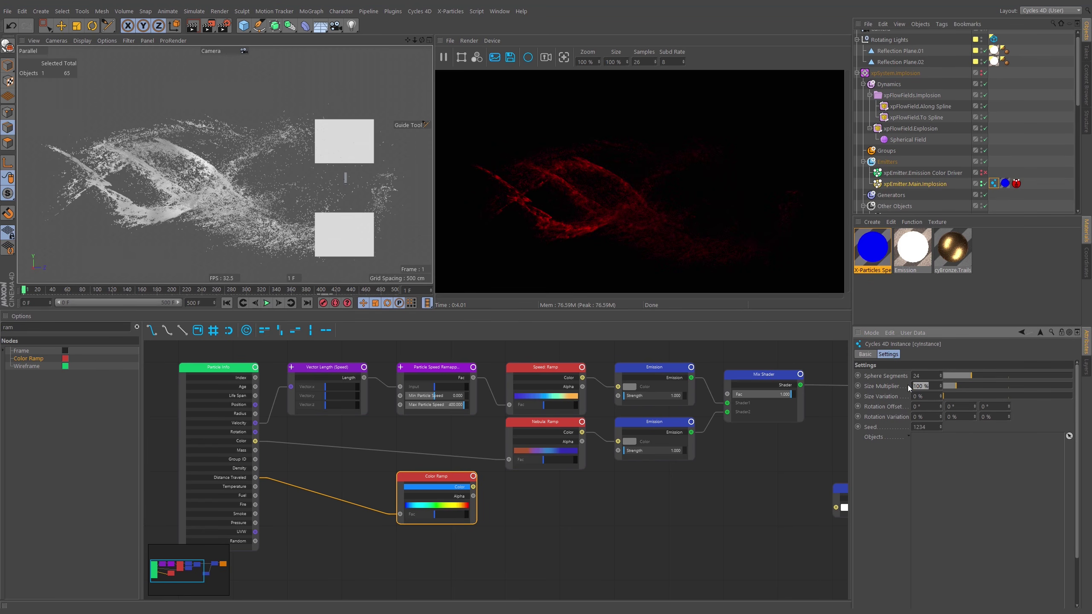
text(500)
key(Return)
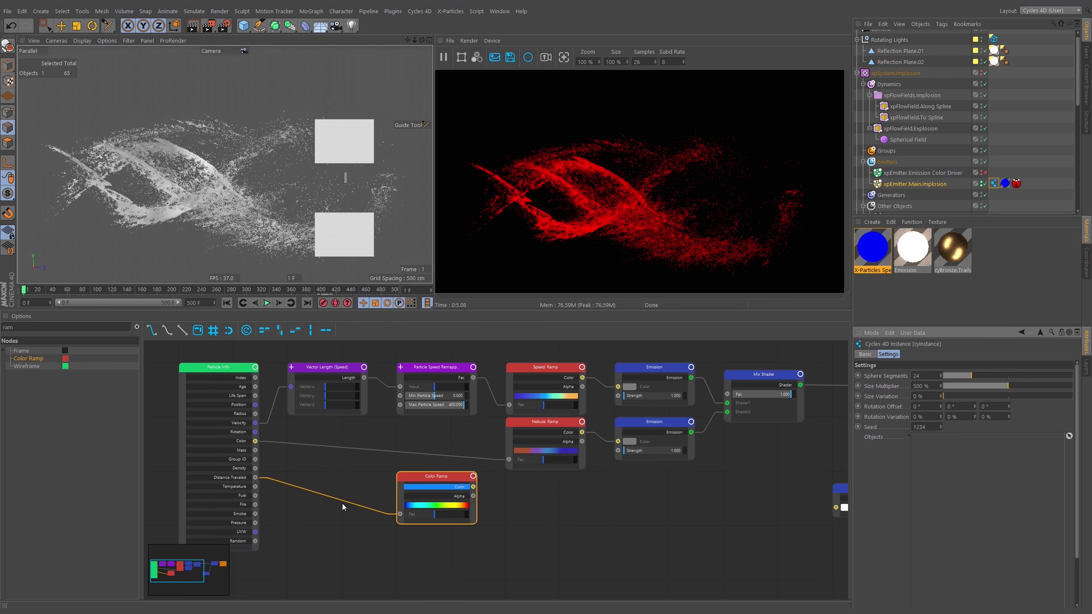
Move the new Color Ramp directly below the Nebula Ramp and add a Range Mapping group node between it and Particle Info
drag(416, 480, 524, 479)
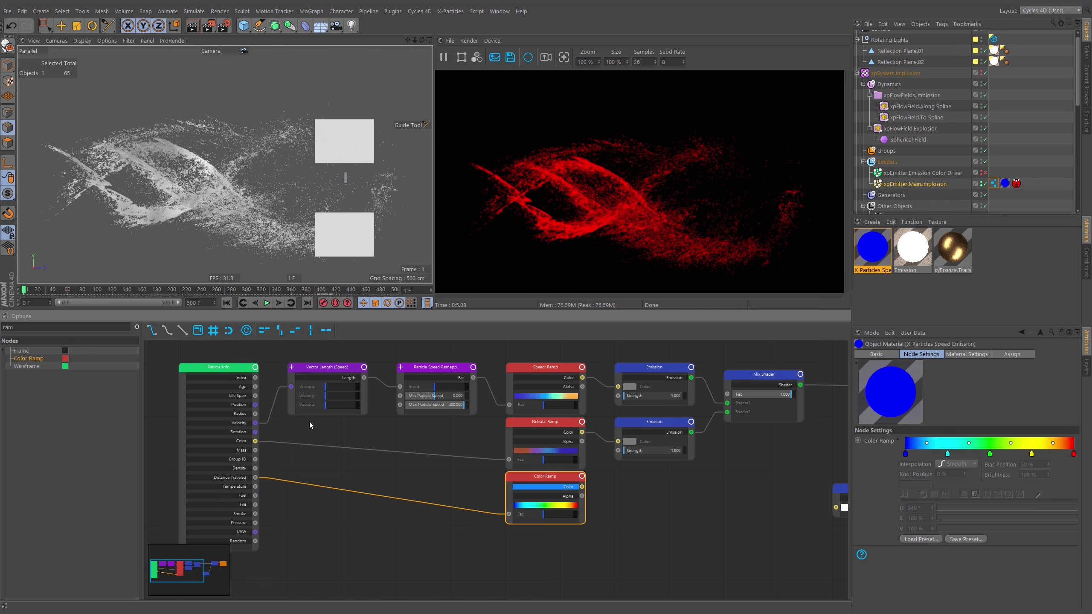
click(137, 327)
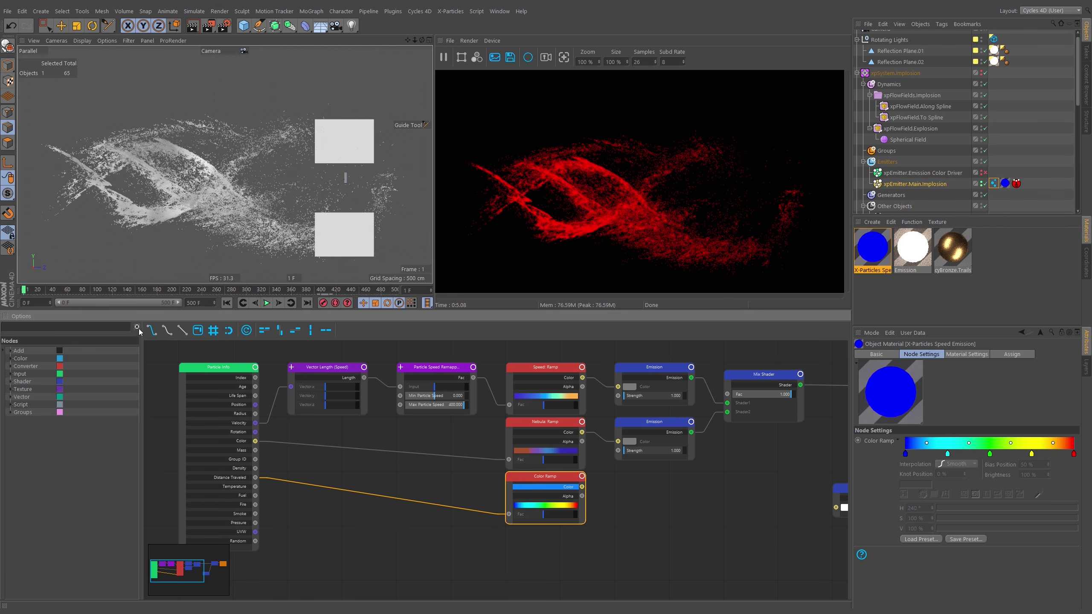
click(10, 413)
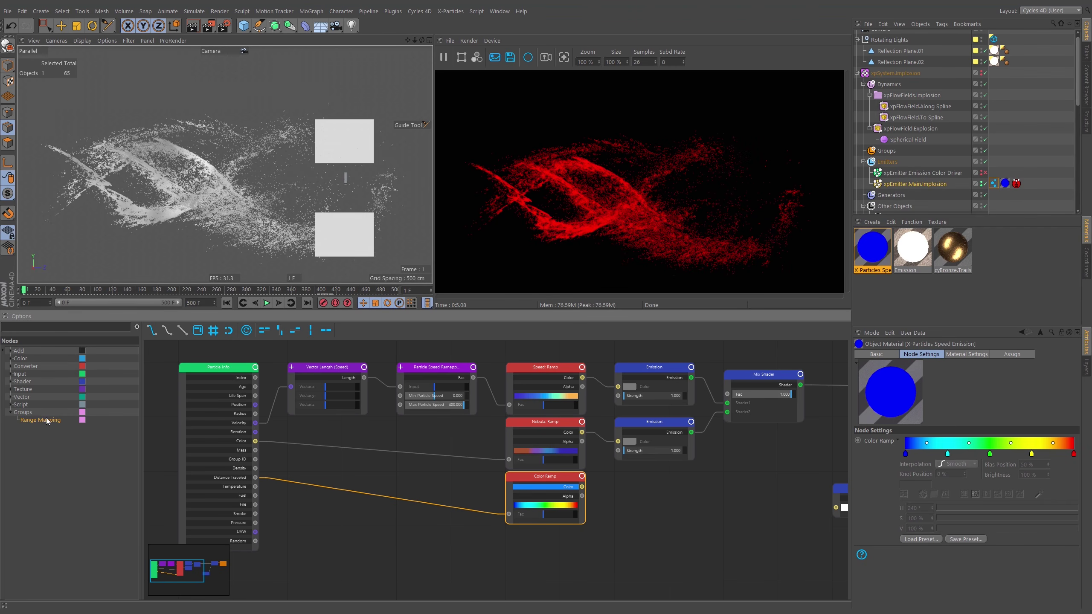
drag(57, 420, 373, 520)
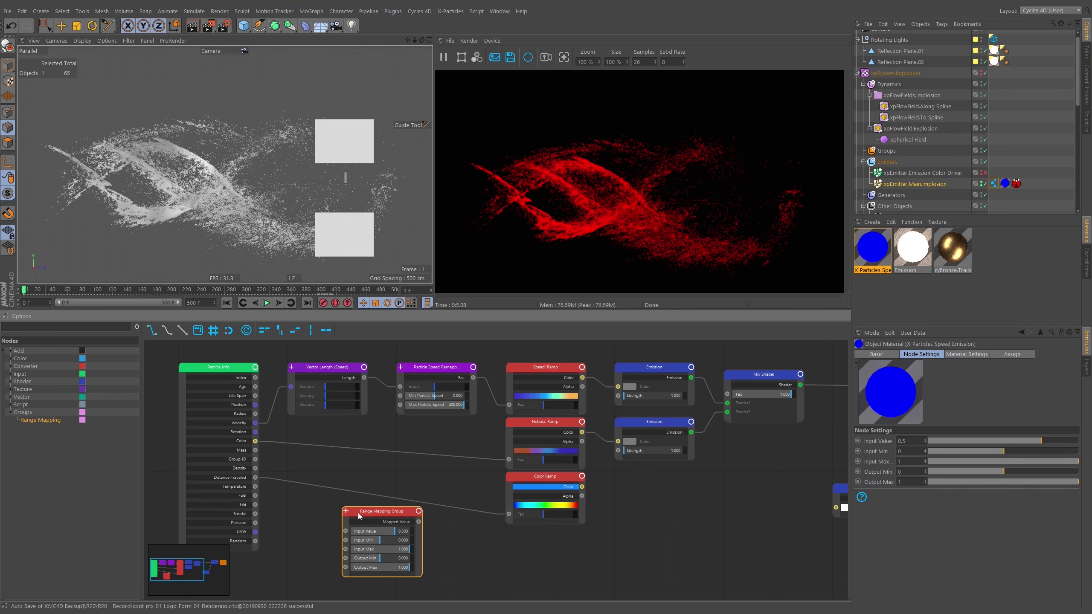
Route the Particle Info Distance Traveled output through the Range Mapping Group into the rainbow Color Ramp's Fac input
drag(363, 516, 356, 478)
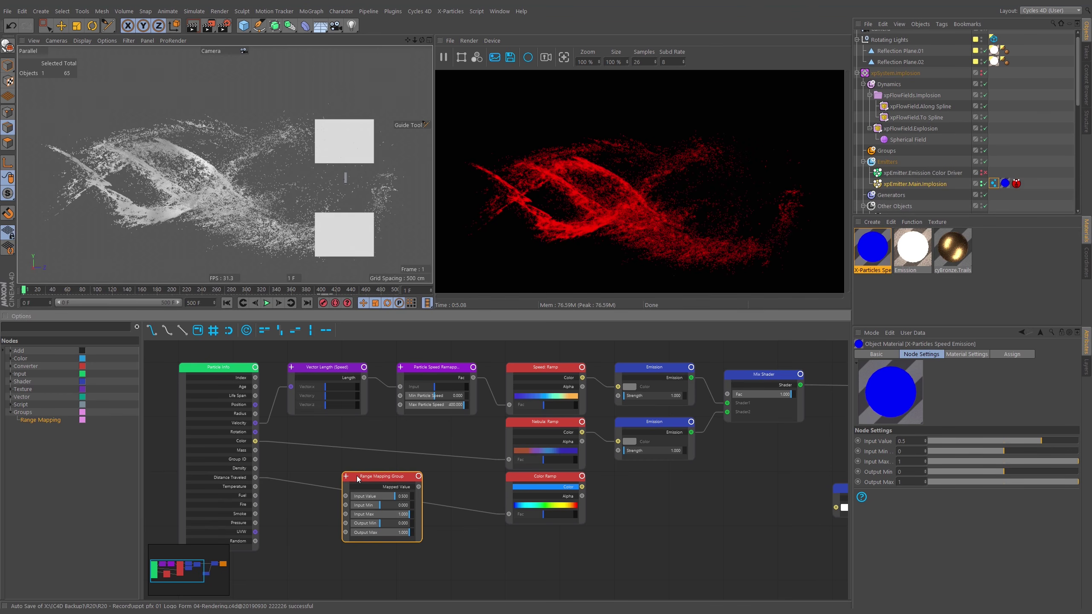
click(255, 479)
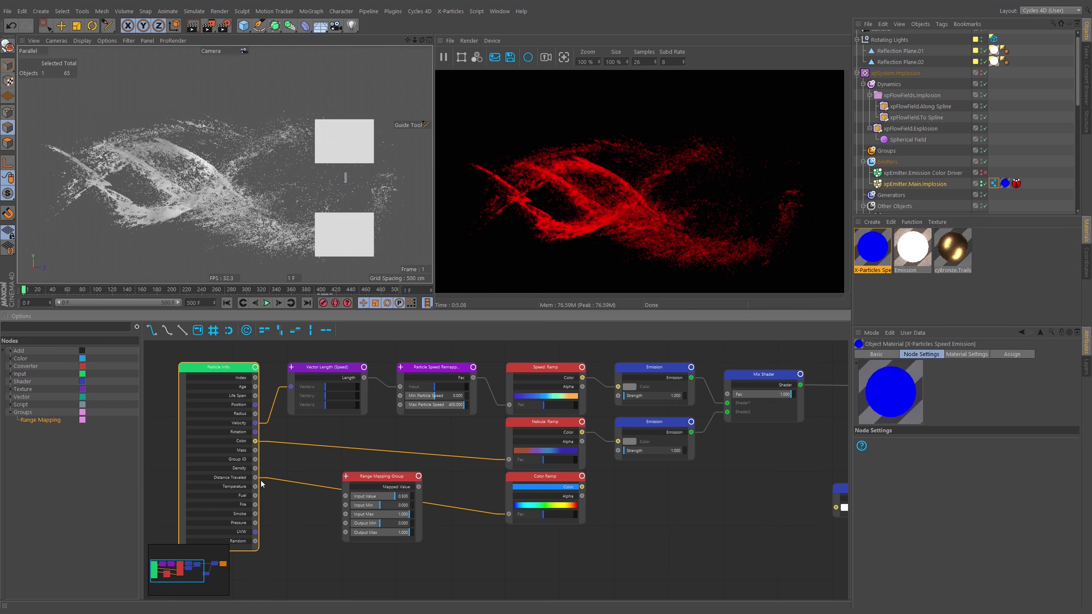
drag(256, 478, 345, 496)
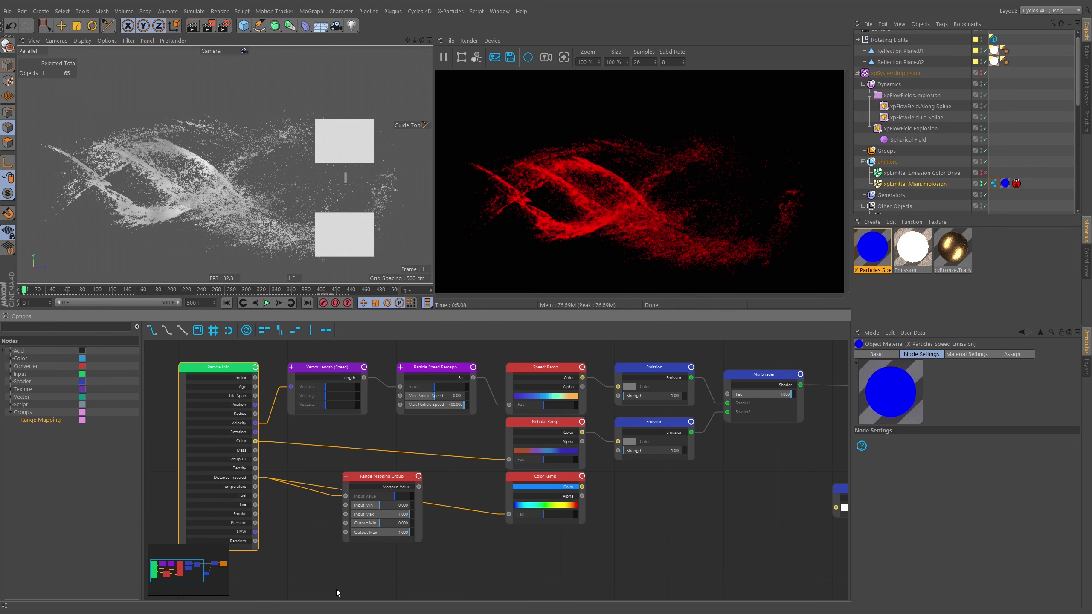
drag(419, 487, 508, 514)
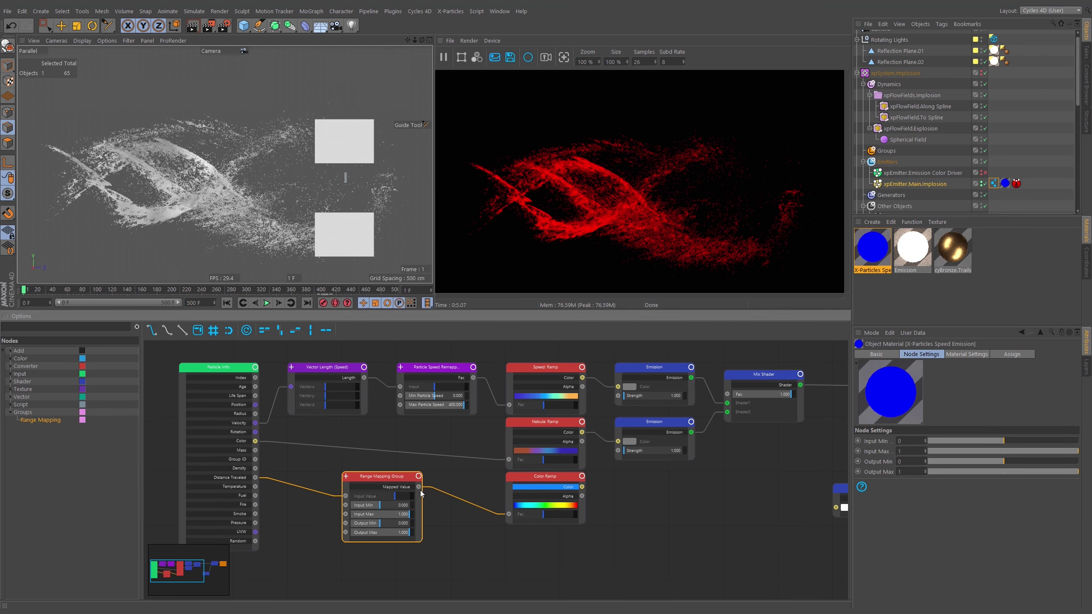
Set the Range Mapping Group's Input Max to 2400
click(875, 453)
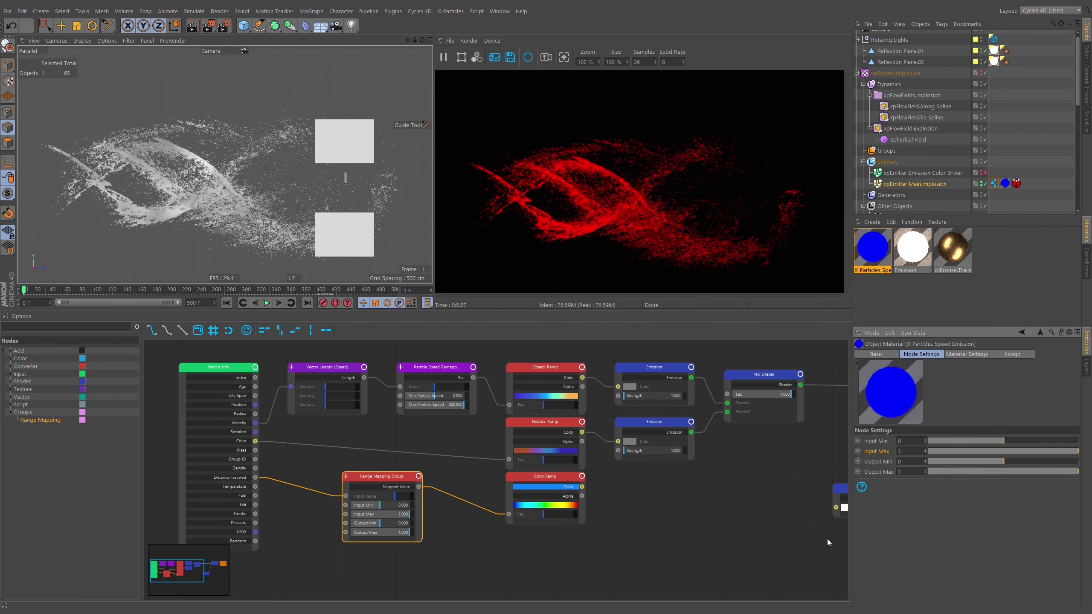
click(911, 452)
text(2400)
key(Return)
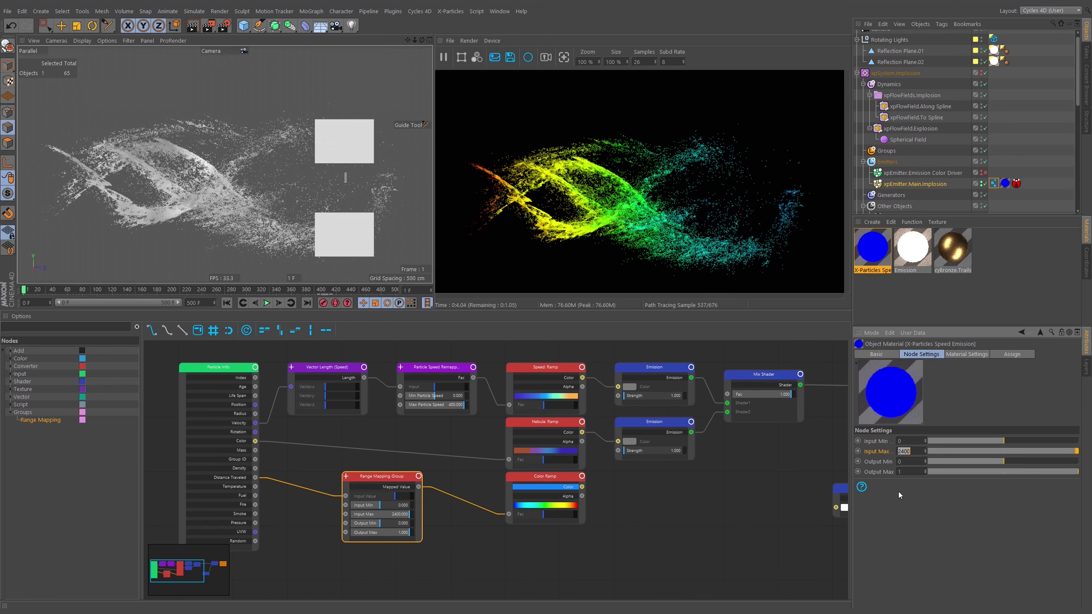
Set the Range Mapping Group's Input Min to 800 and Input Max to 2200
click(915, 452)
text(800)
key(Return)
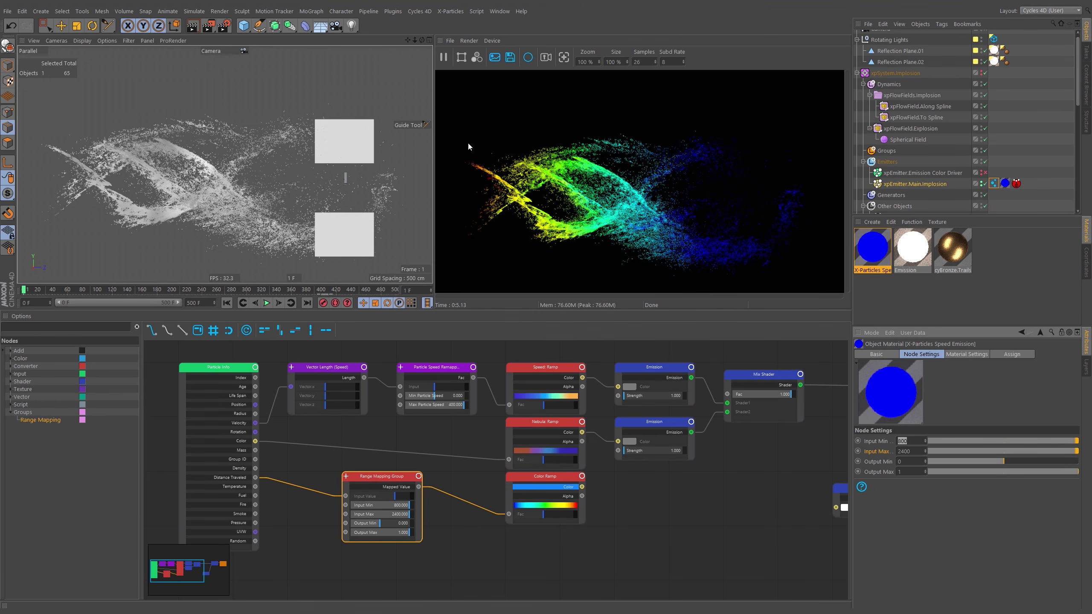
key(Tab)
text(2200)
key(Return)
click(908, 442)
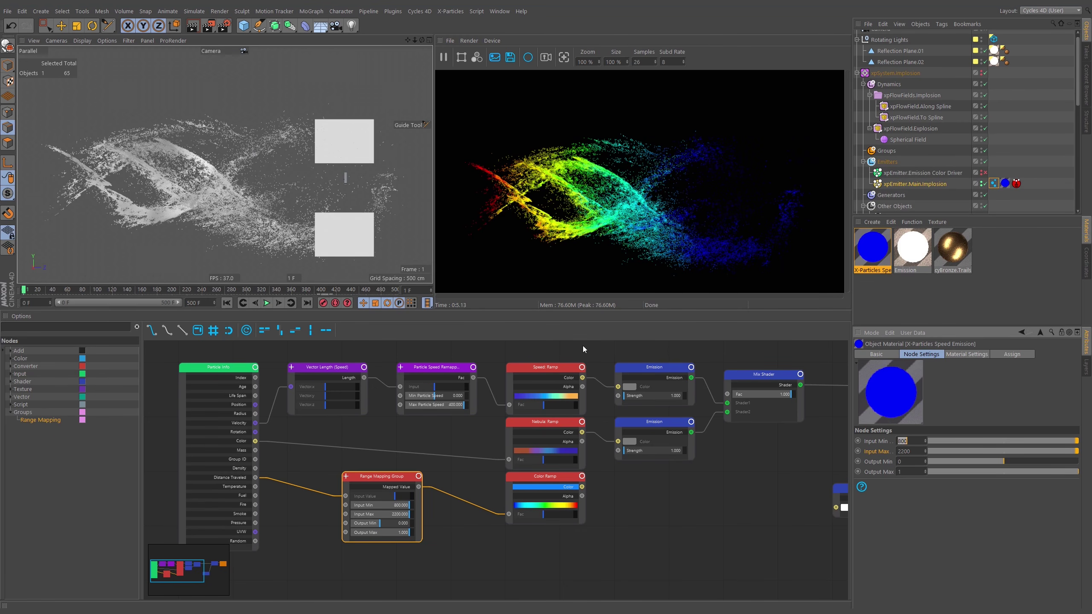
Preview the Speed Ramp colors around frame 217 and the Nebula Ramp colors at frame 1
click(566, 380)
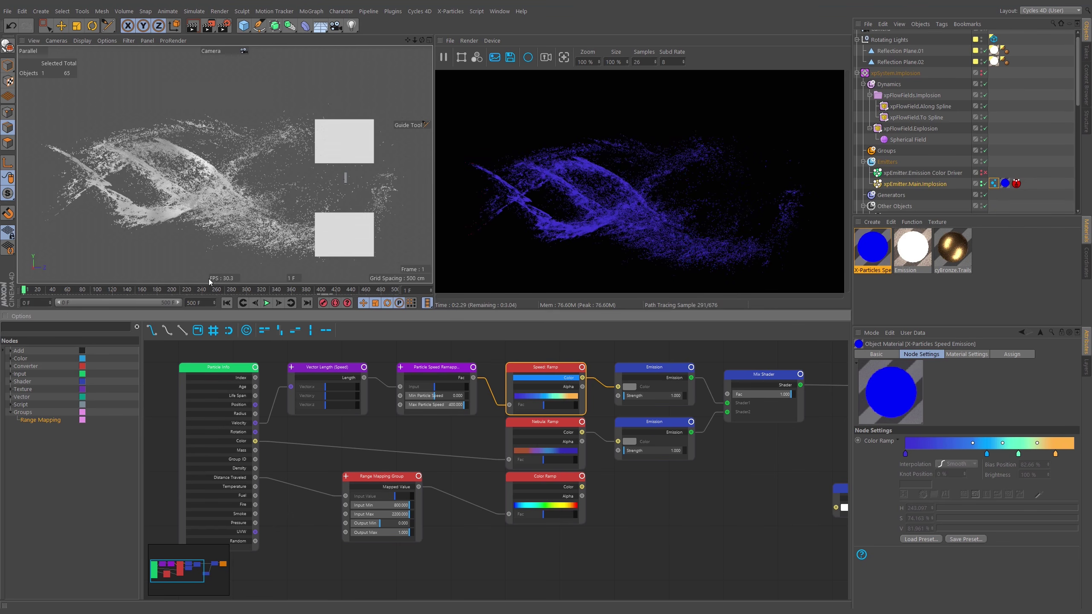
click(185, 292)
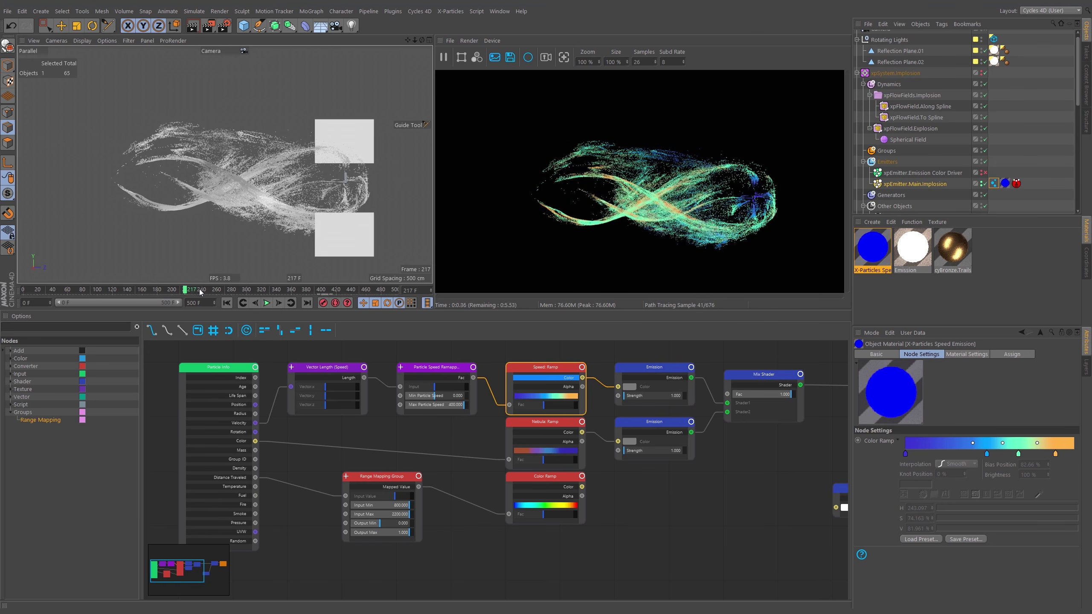
click(24, 292)
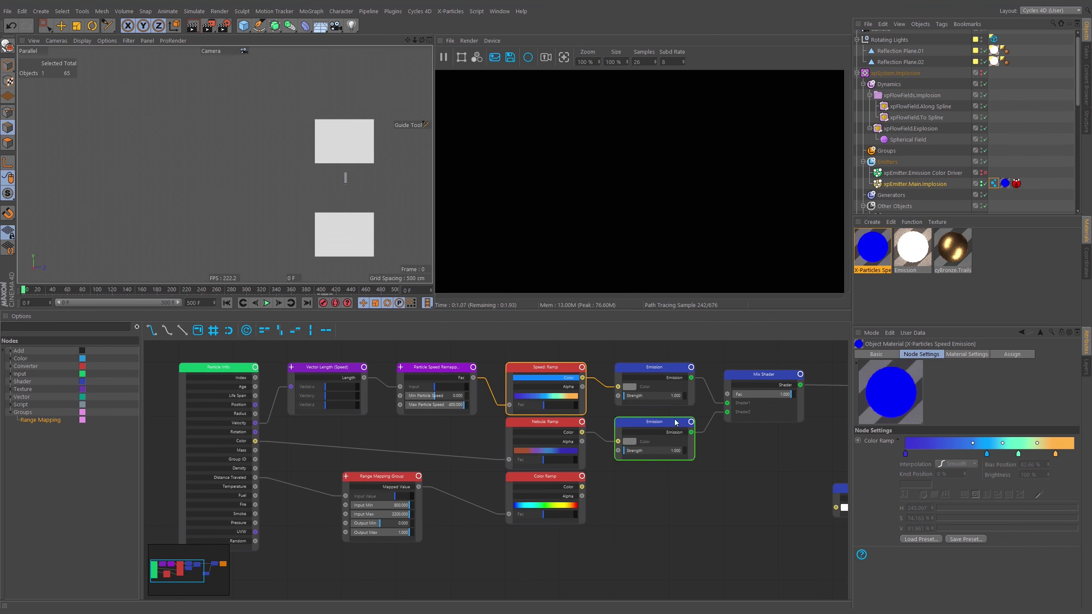
click(568, 438)
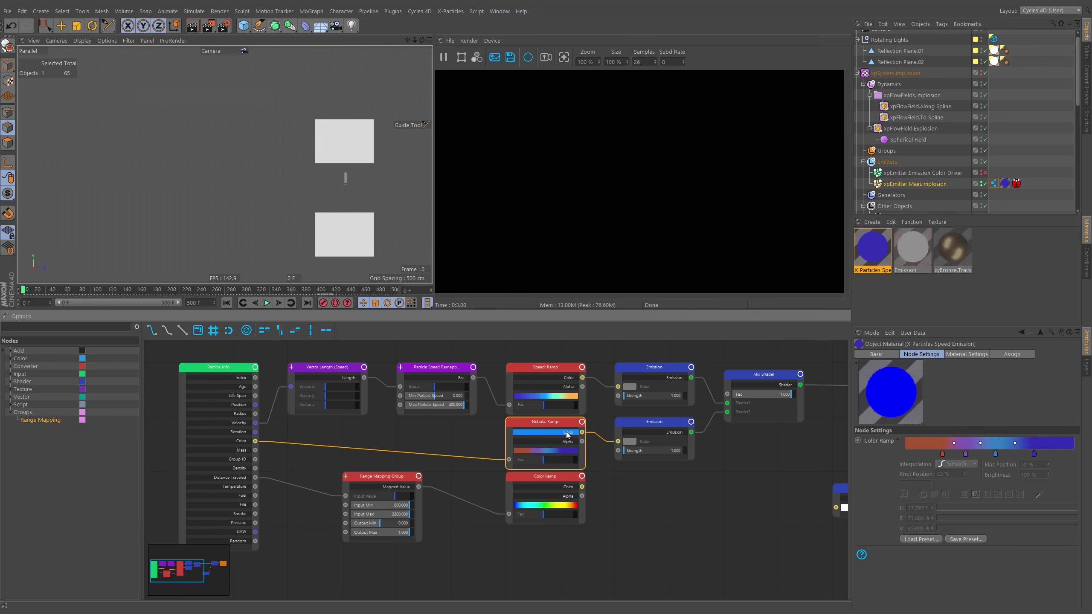
click(279, 303)
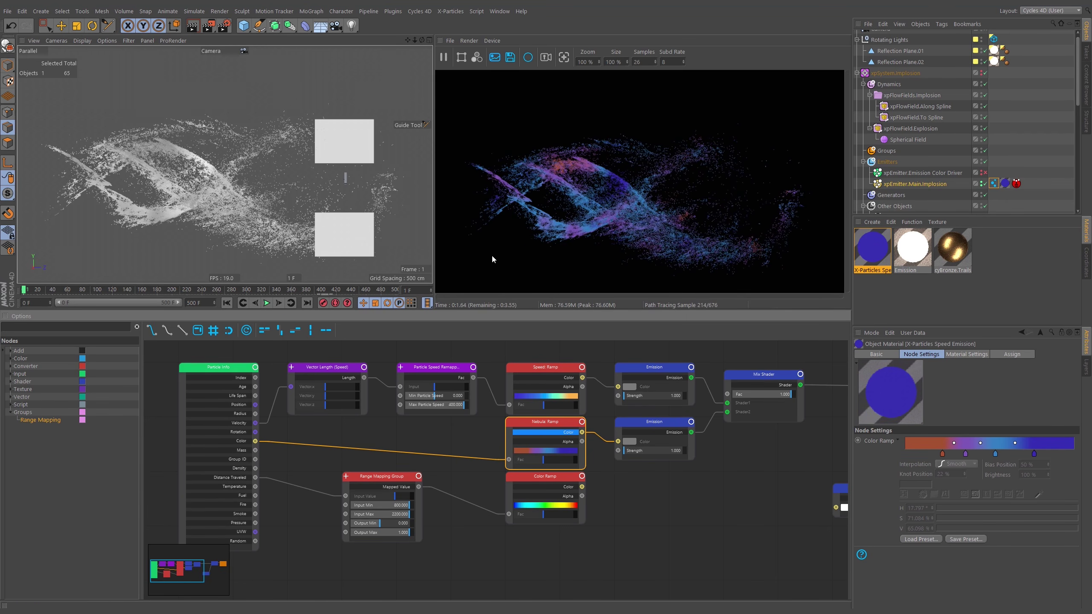
Set the Range Mapping Group's Input Min to 0
click(398, 483)
click(411, 468)
click(403, 508)
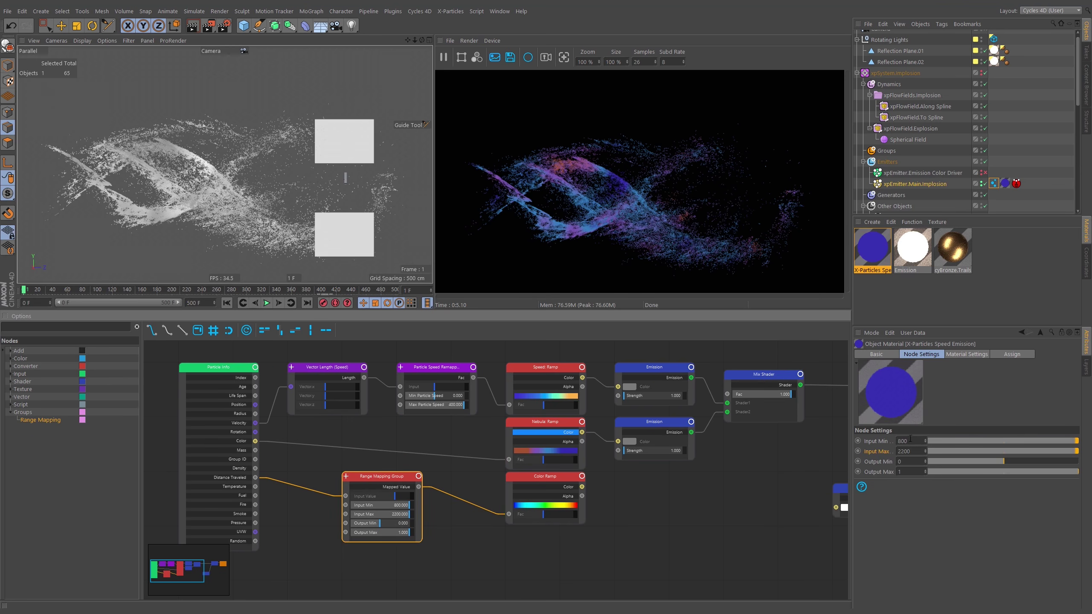
double_click(906, 441)
text(0)
key(Return)
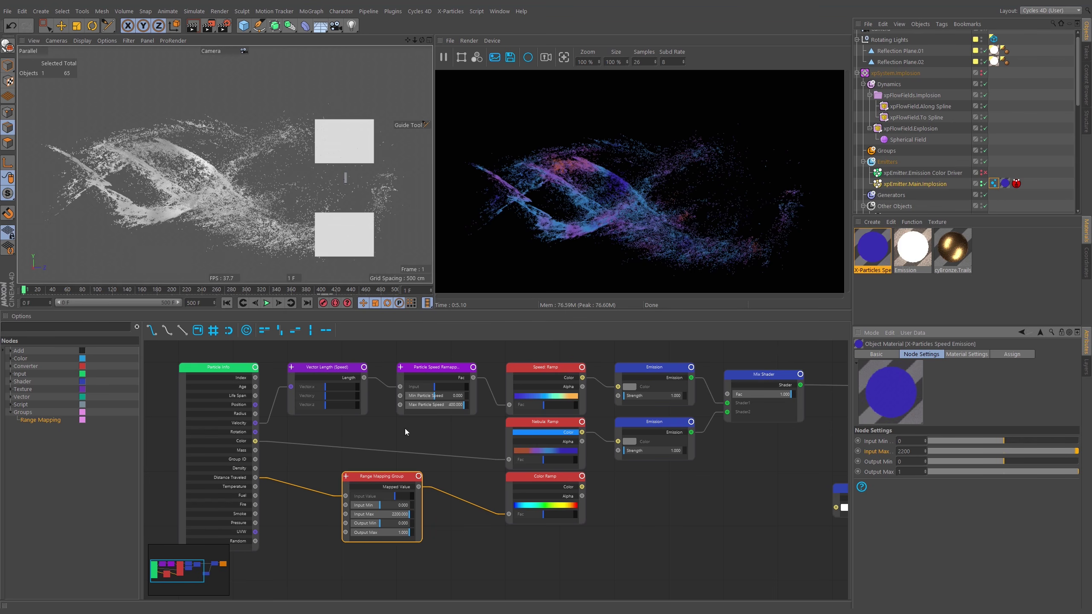
Preview the rainbow Color Ramp's color output and set the Range Mapping Group's Input Max to 1200
click(381, 476)
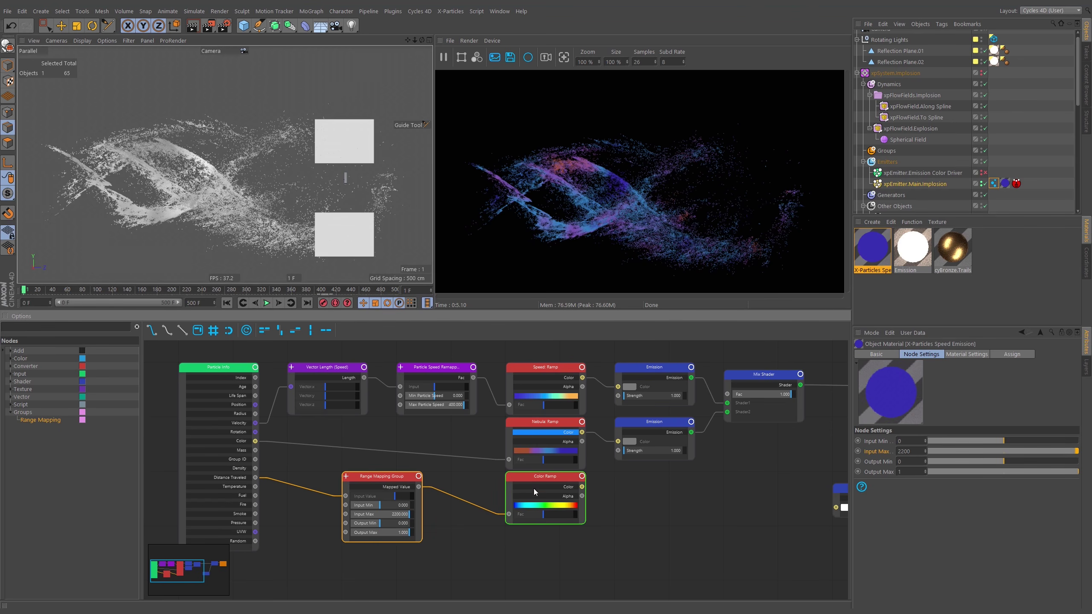
click(571, 490)
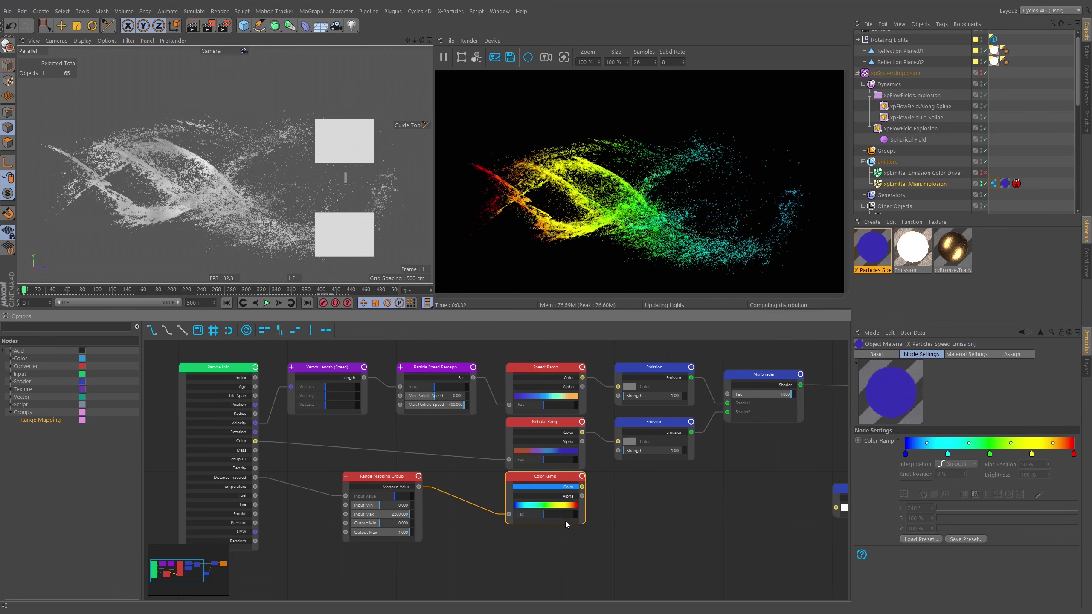
click(408, 500)
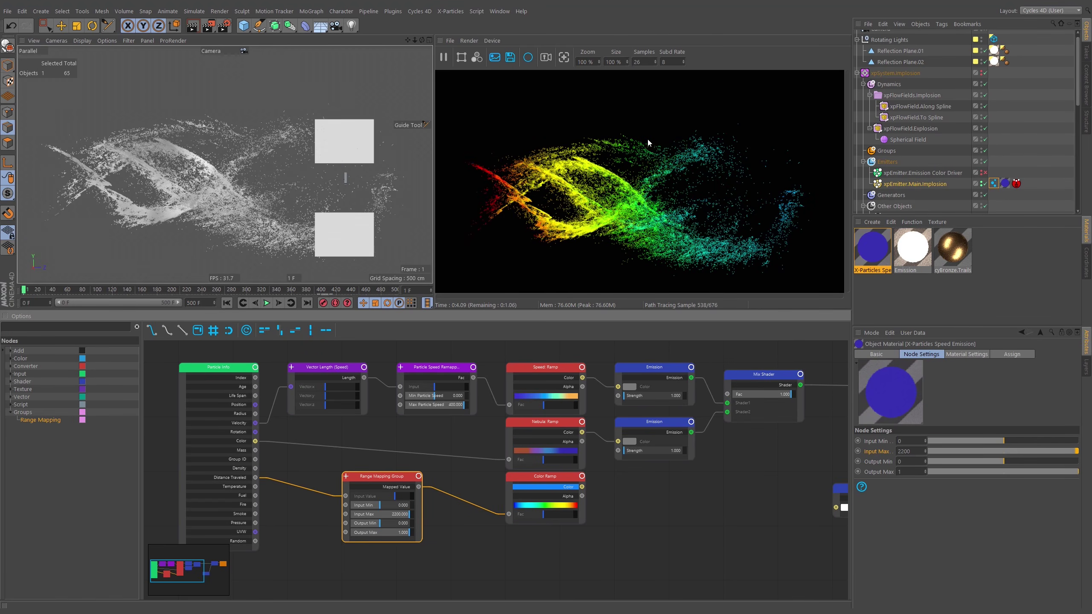
double_click(904, 452)
text(1200)
key(Return)
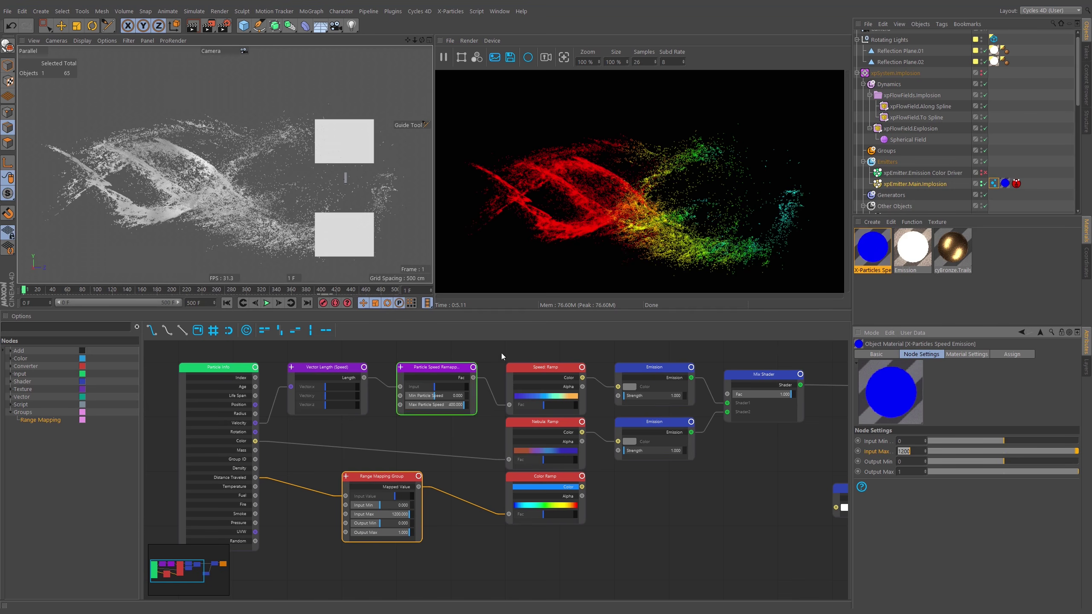
Try an Input Min of 200 on the Range Mapping Group, and reset it to 0
drag(458, 527, 400, 527)
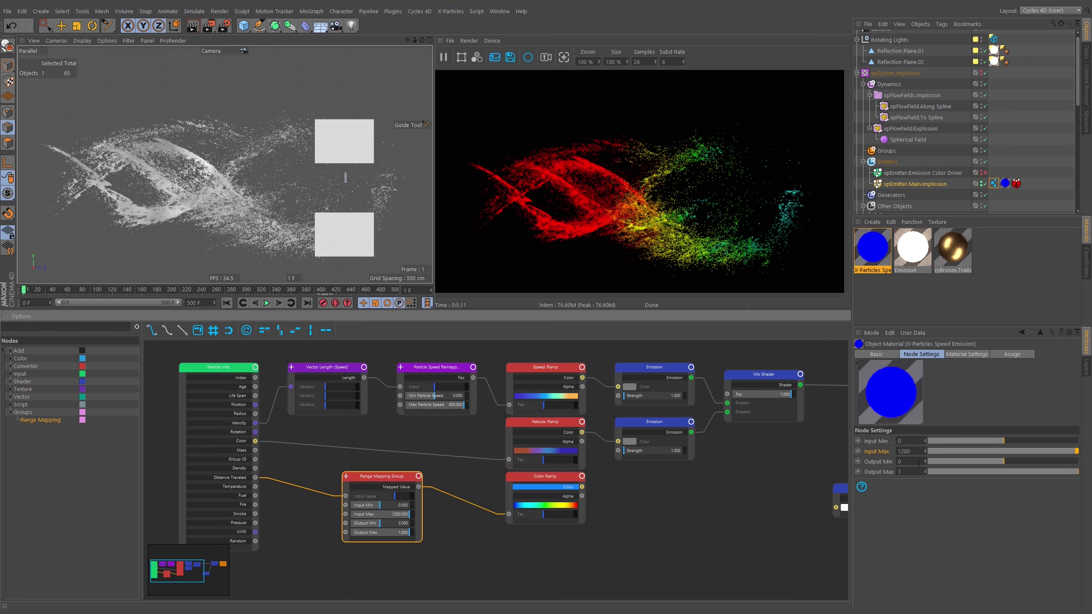
drag(905, 441, 897, 443)
key(Return)
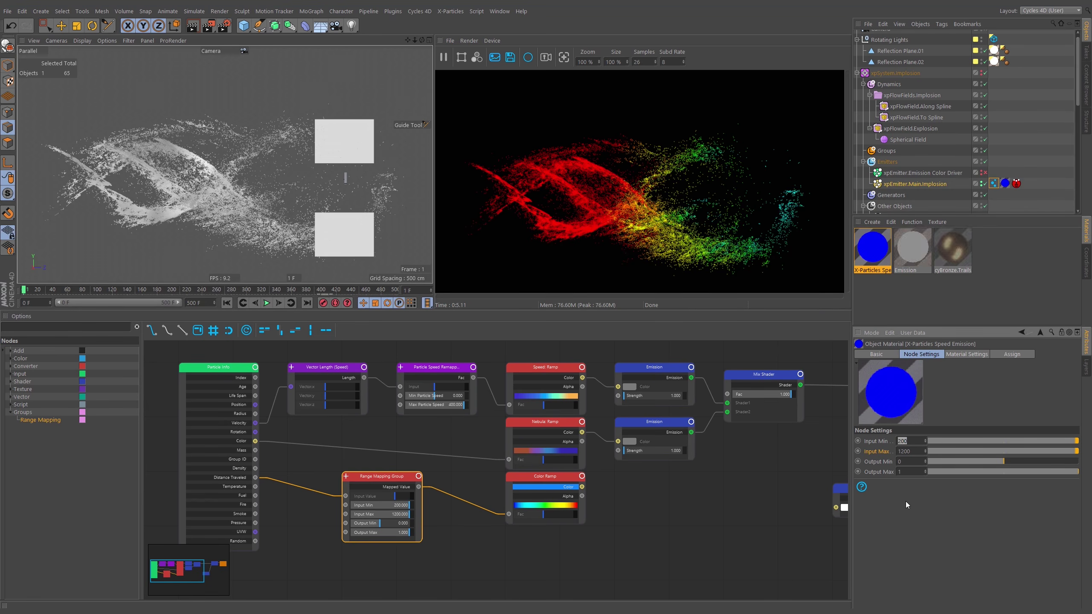
click(913, 440)
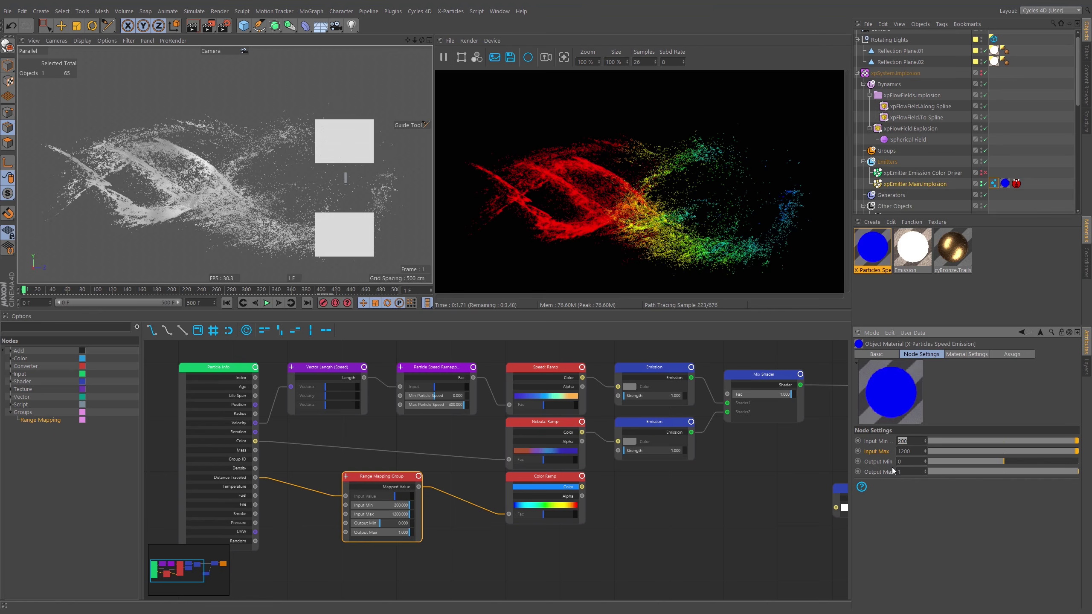
drag(909, 442, 880, 463)
text(0)
key(Return)
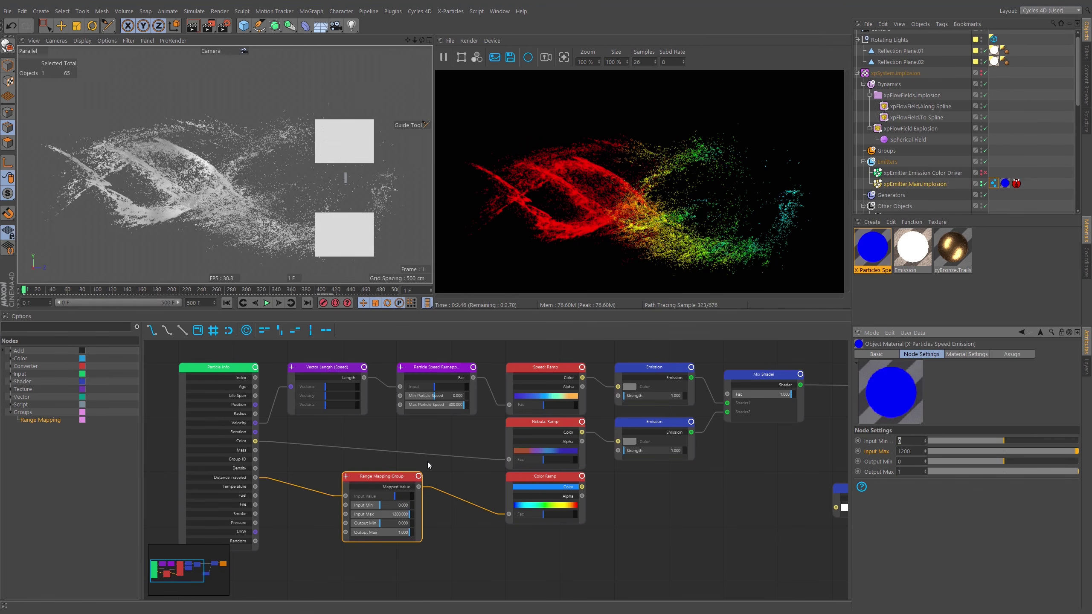
Delete the rainbow Color Ramp node fed by the Range Mapping Group
middle_drag(679, 454, 505, 449)
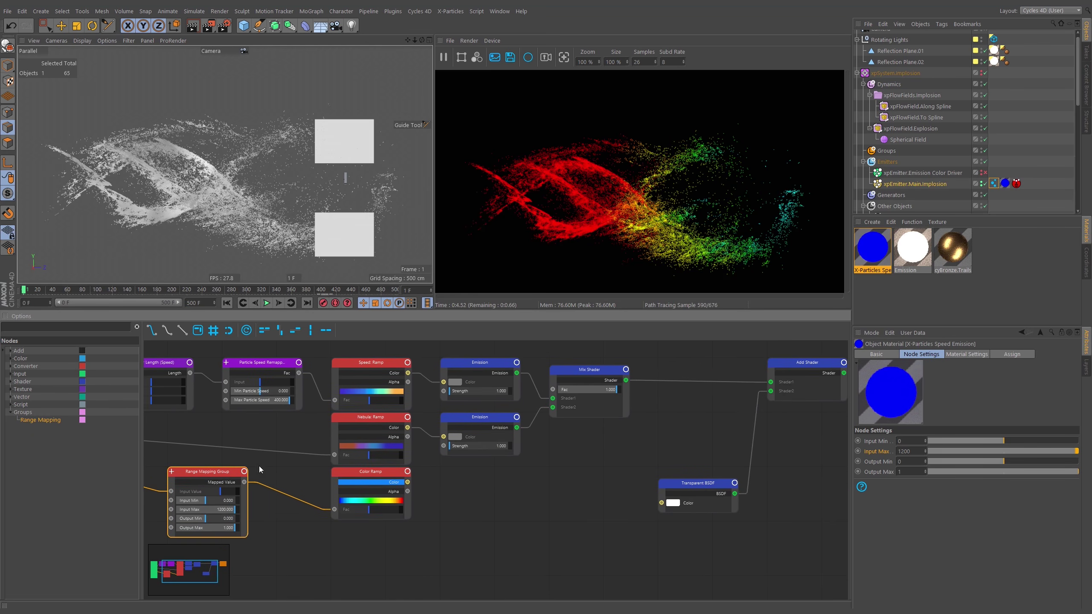
click(388, 476)
drag(384, 475, 415, 519)
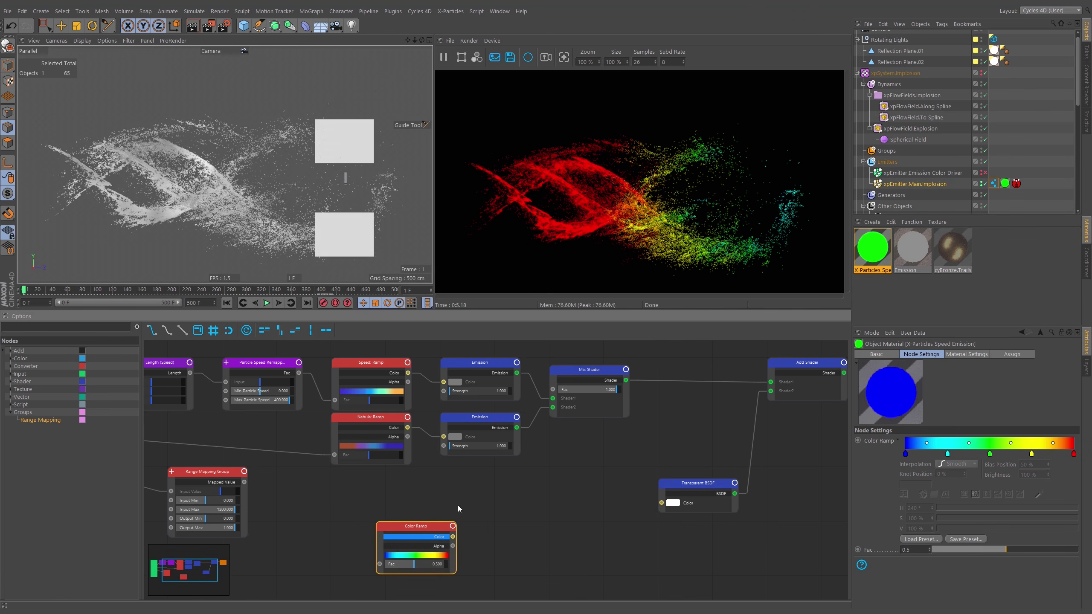
key(Delete)
middle_drag(339, 502, 402, 511)
middle_drag(718, 479, 615, 482)
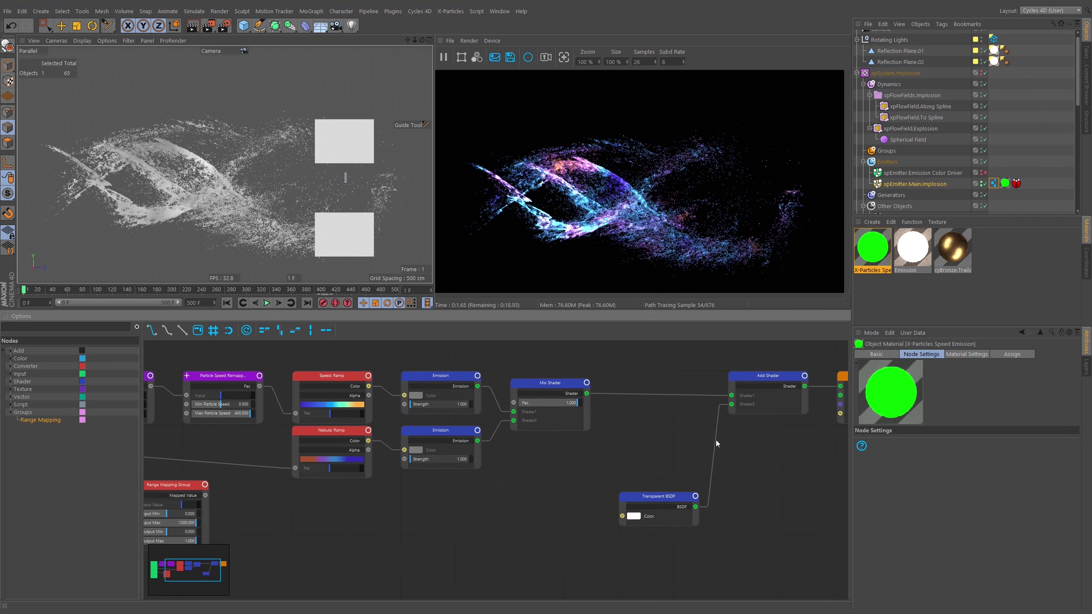
drag(765, 377, 650, 379)
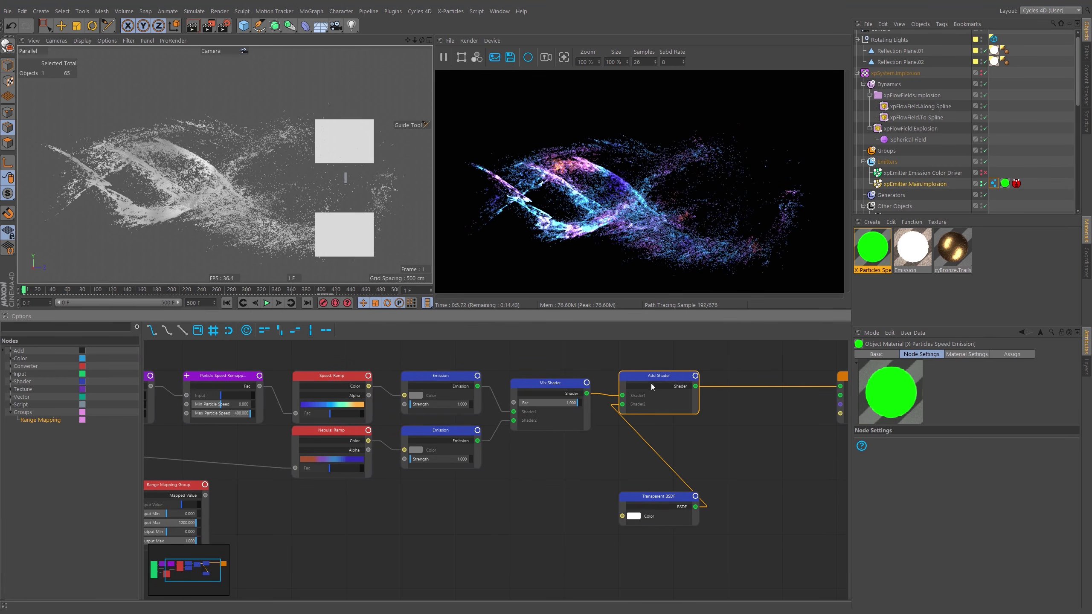
drag(536, 386, 536, 392)
drag(674, 376, 784, 377)
middle_drag(563, 442, 661, 432)
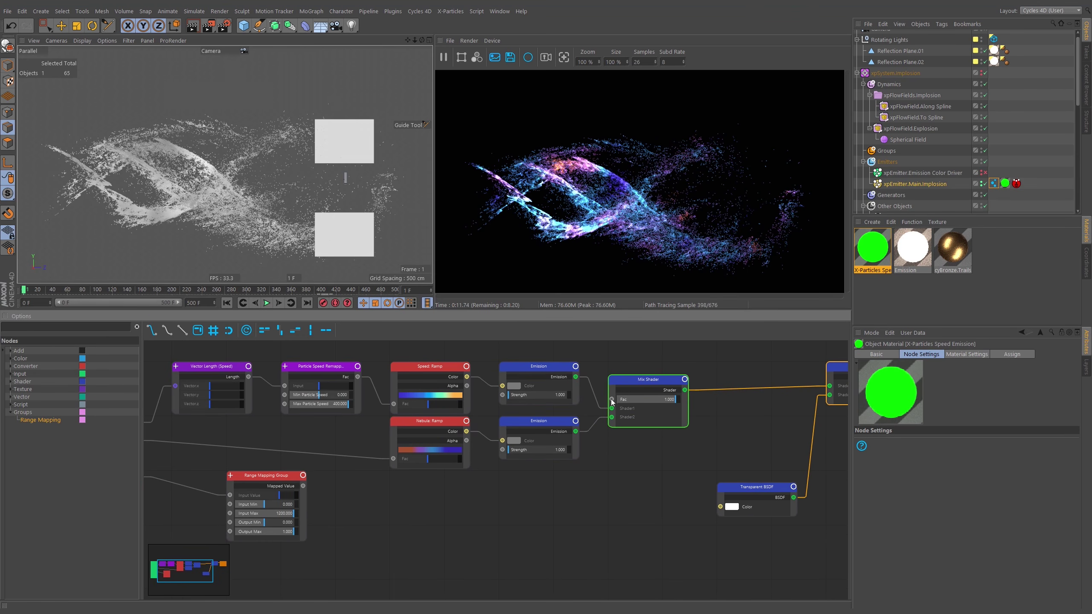
Add a black-to-white Color Ramp node and connect it between the Range Mapping Group's Mapped Value and the Mix Shader's Fac
text(ram)
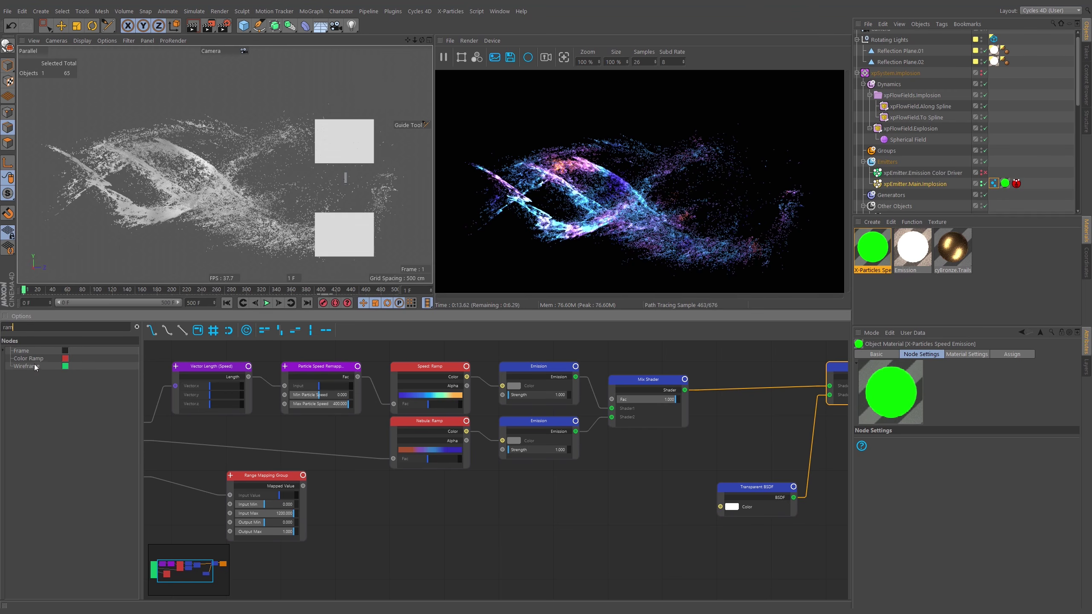
drag(162, 431, 351, 494)
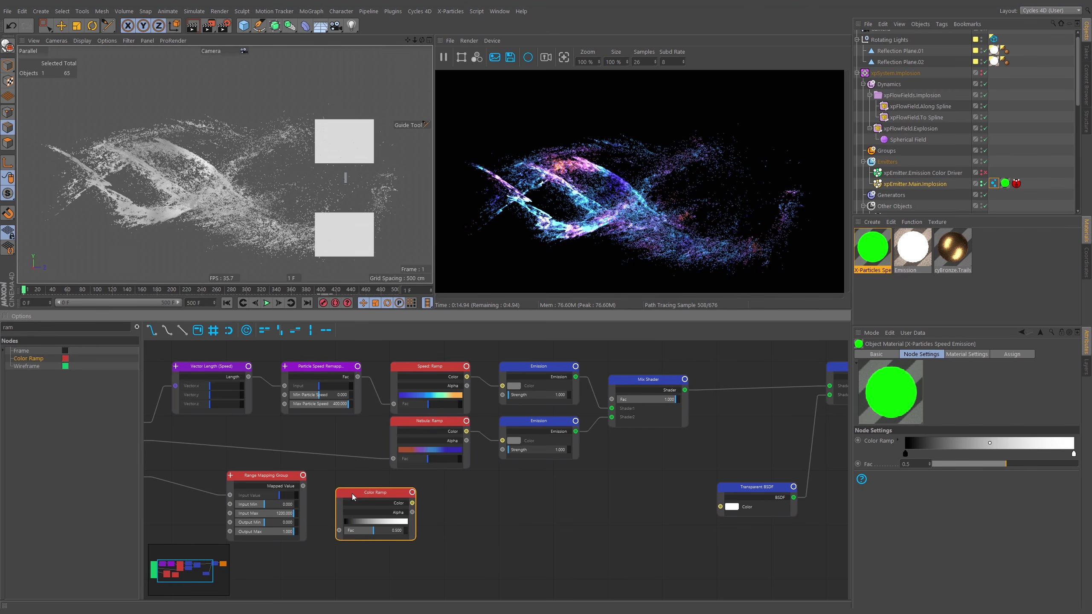
drag(339, 531, 304, 486)
drag(412, 504, 612, 400)
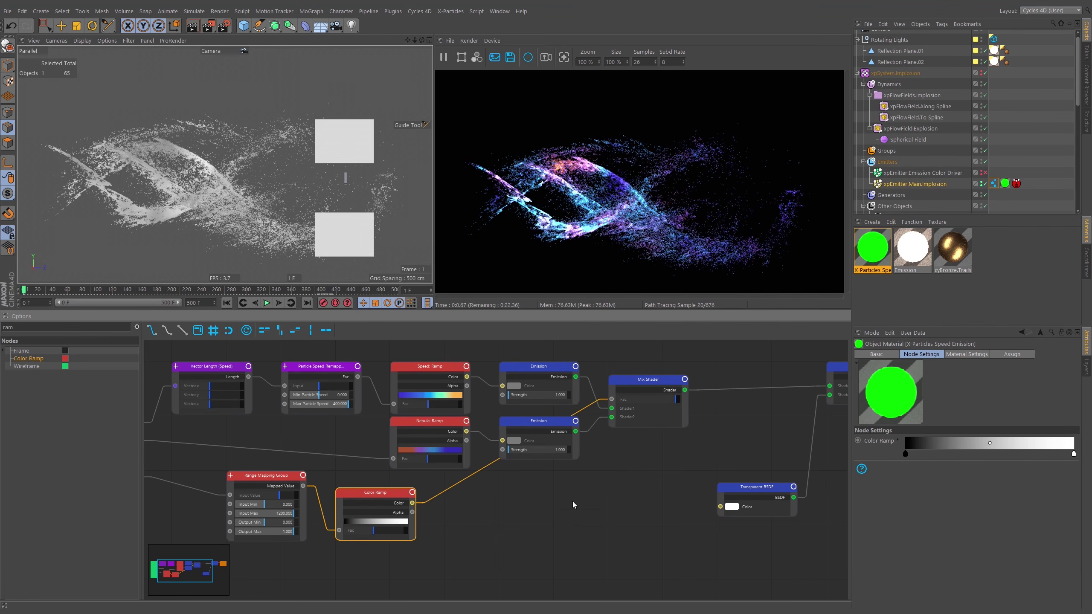
Move the Range Mapping Group and the new Color Ramp side by side, well below the Nebula Ramp
drag(369, 495, 423, 484)
drag(255, 476, 308, 501)
drag(412, 497, 413, 544)
drag(325, 510, 326, 541)
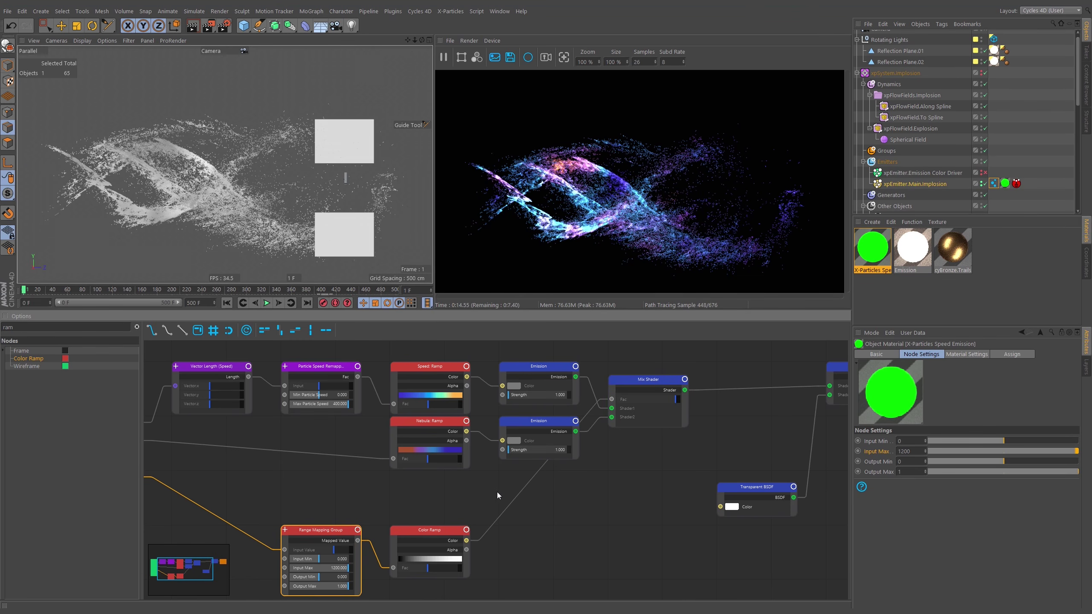
ctrl+drag(494, 494, 574, 496)
click(543, 453)
click(590, 522)
key(Delete)
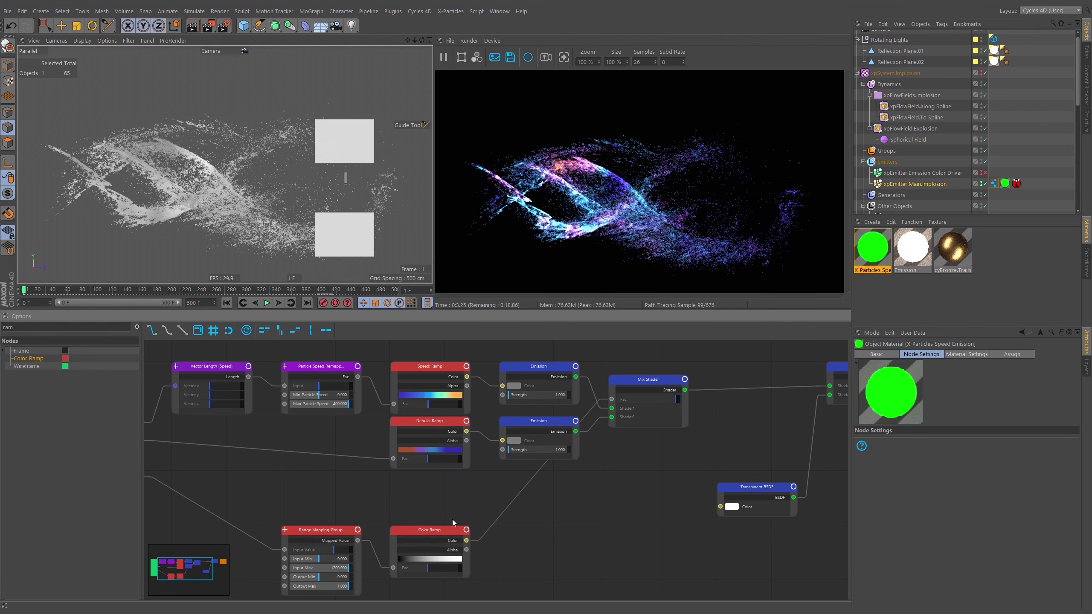
Align the new Color Ramp beneath the Emission nodes and the Range Mapping Group beneath the Particle Speed Remapping node
drag(438, 535, 546, 486)
drag(333, 541, 338, 489)
click(406, 530)
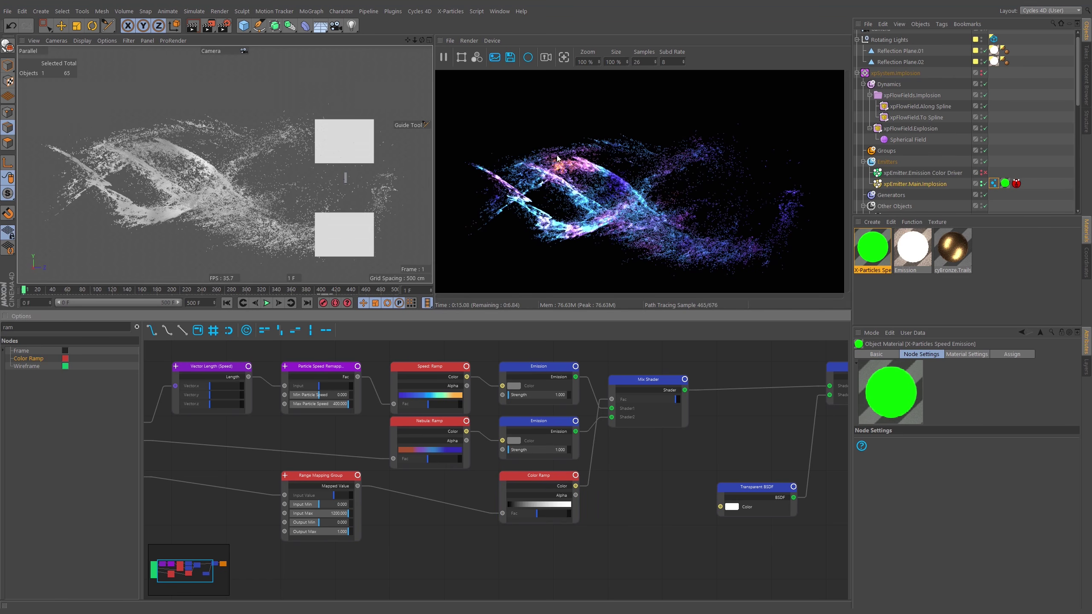
Go to frame 205 and preview the Color output of the black-to-white Color Ramp on its own
click(187, 290)
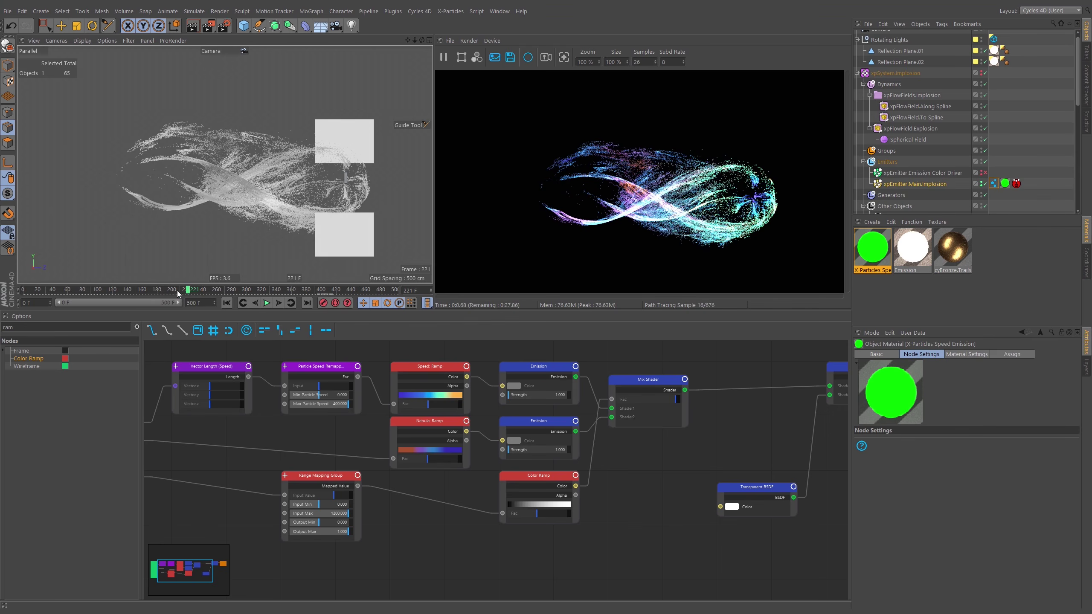
click(175, 290)
click(552, 485)
double_click(553, 486)
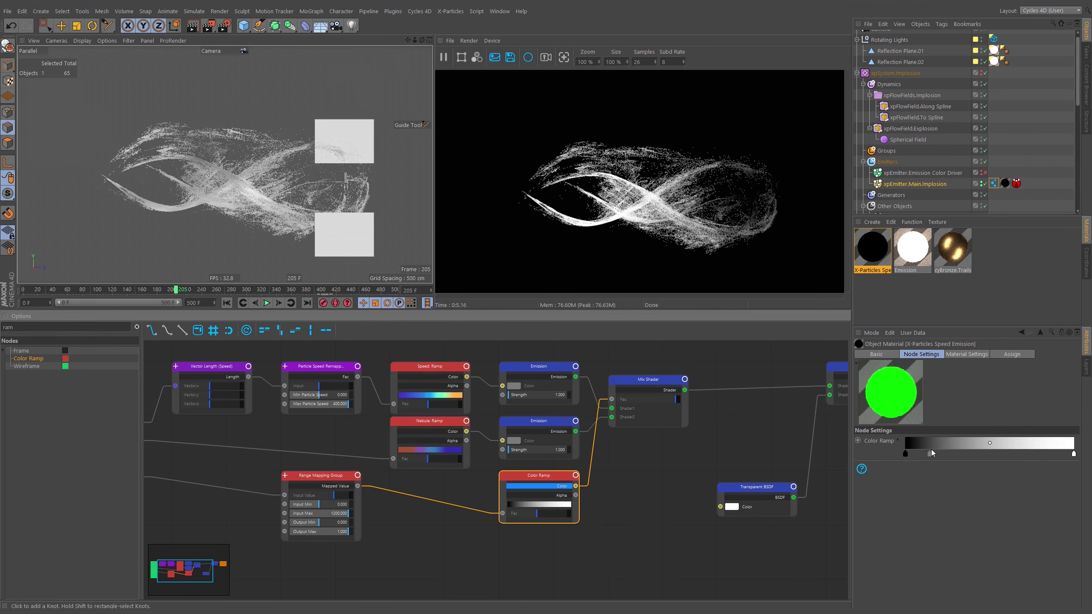
Shift the Color Ramp's black knot far toward the white end so that black covers most of the gradient
click(906, 456)
drag(907, 455, 1012, 456)
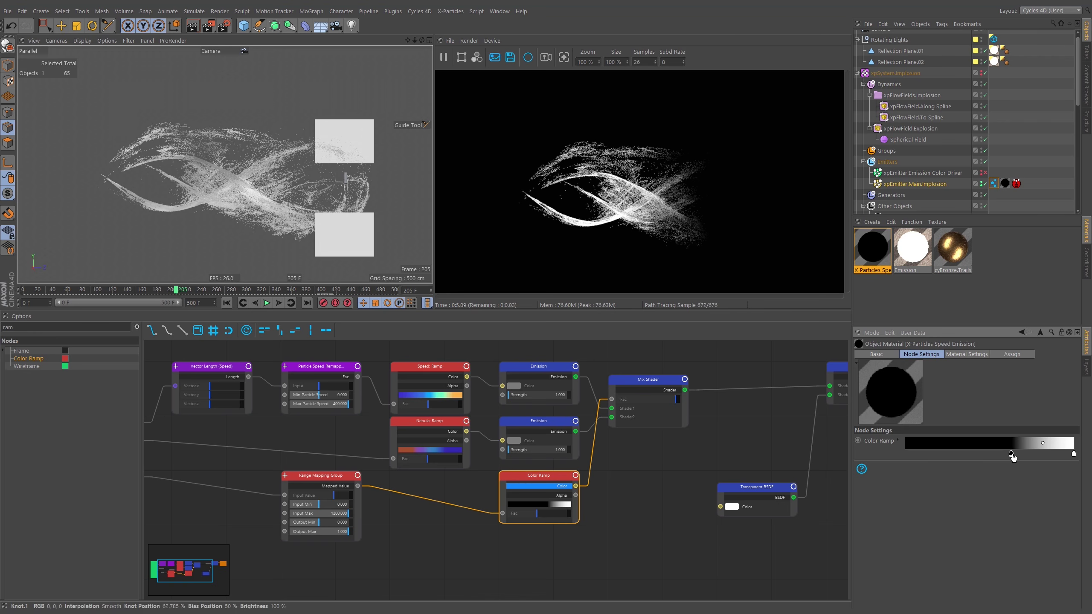
drag(1015, 457, 1052, 457)
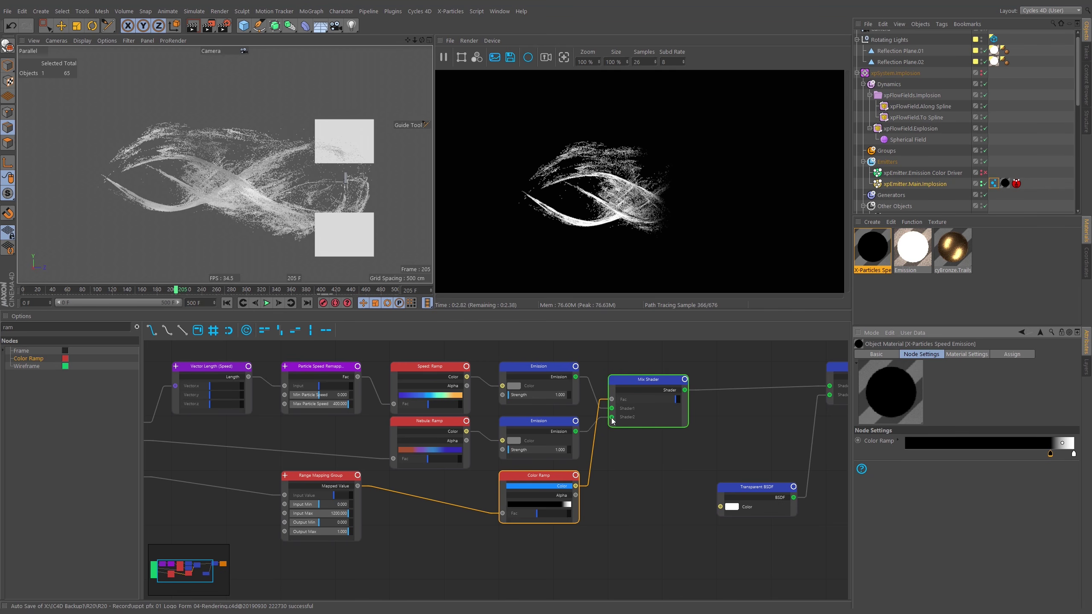
Preview the Mix Shader output and nudge the Color Ramp's black knot slightly back from the white end
click(676, 393)
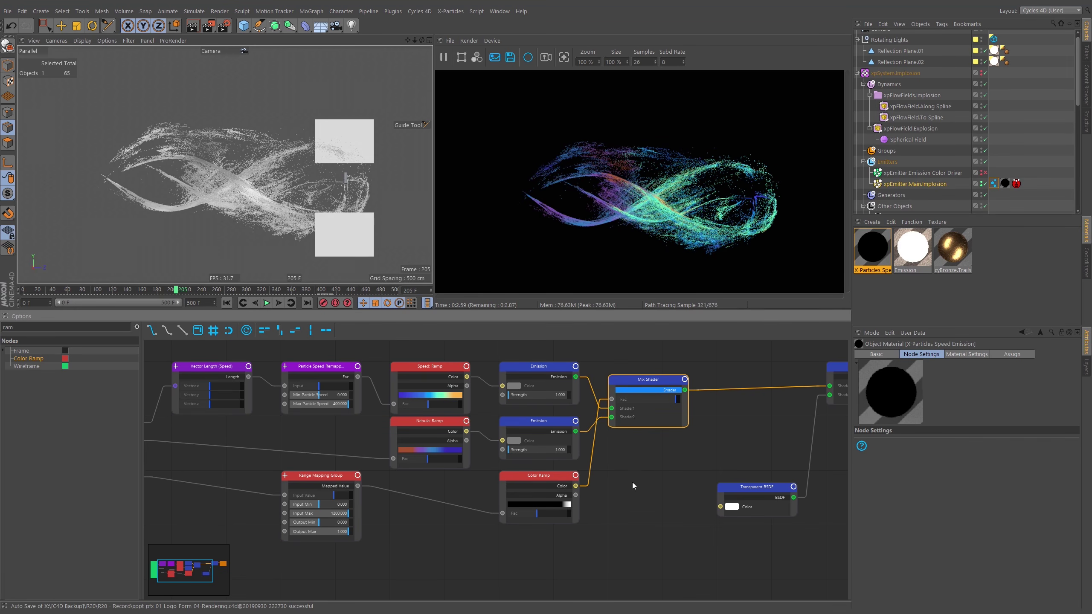
click(570, 505)
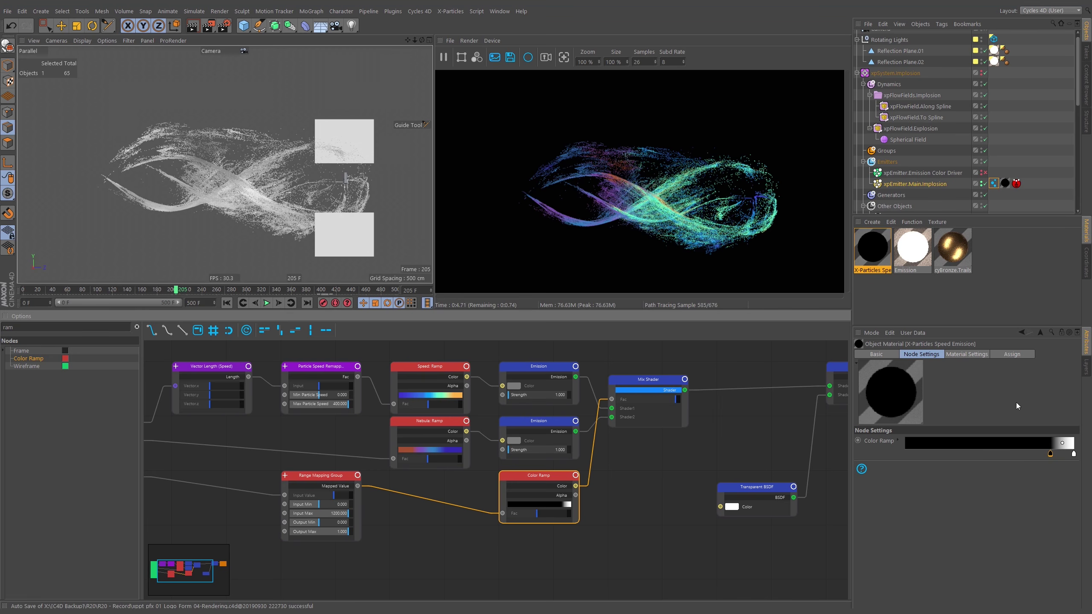
mouse_move(1050, 454)
mouse_down()
mouse_move(984, 456)
mouse_move(1043, 455)
mouse_up()
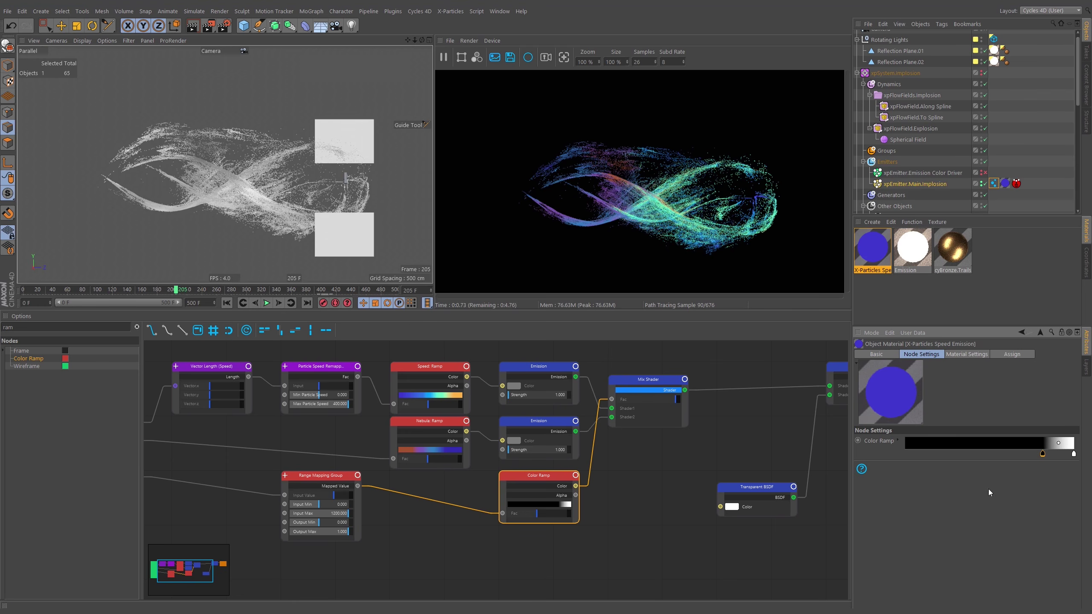
Switch the viewport to Main.Shot.Cam and briefly play the animation to refresh the render preview from that camera
click(1024, 131)
click(230, 54)
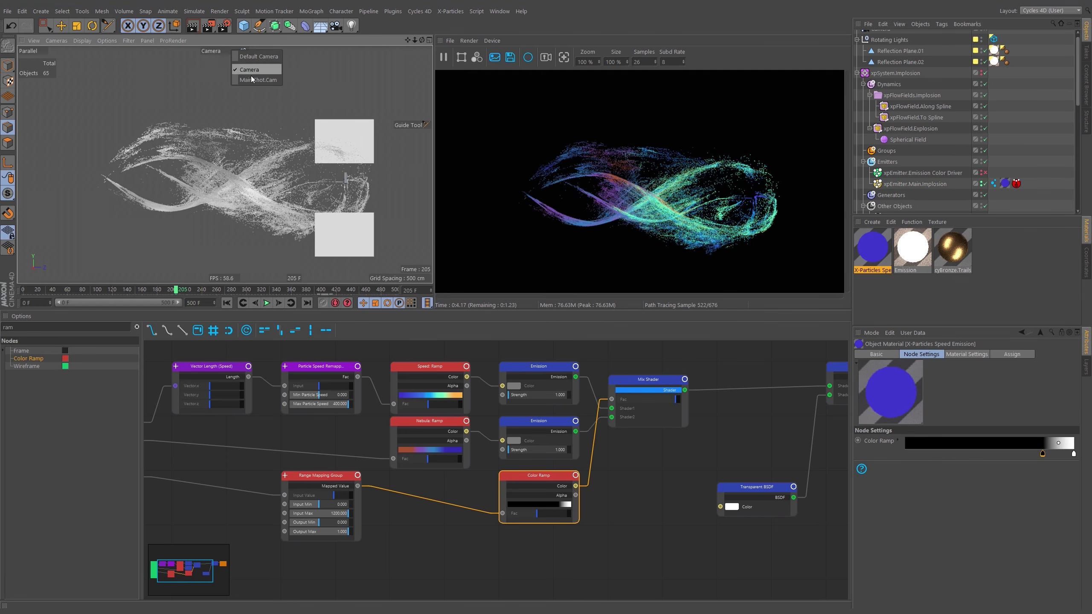
click(254, 79)
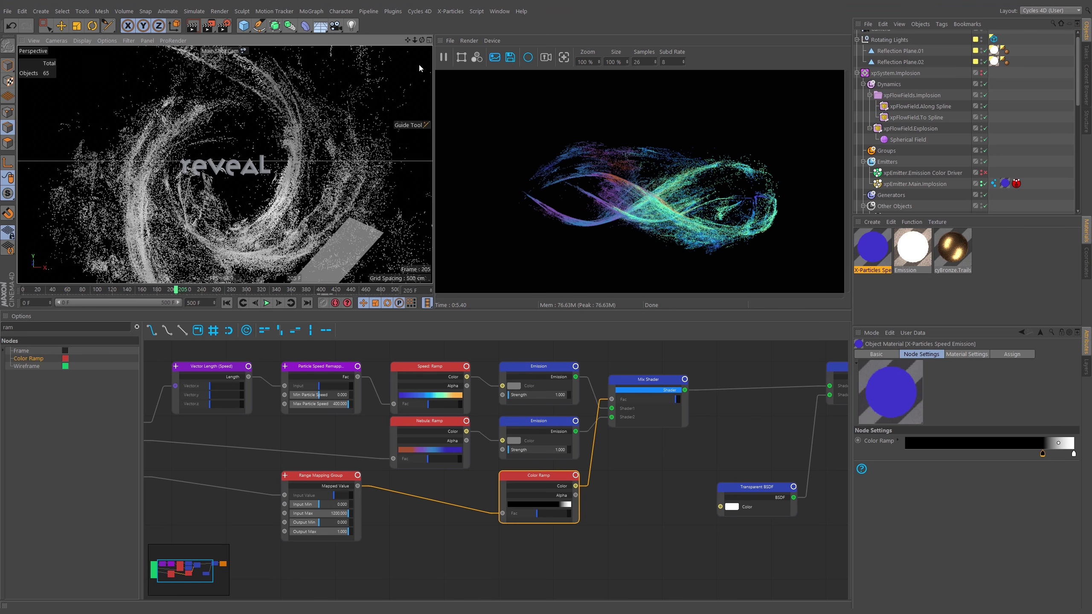
click(267, 303)
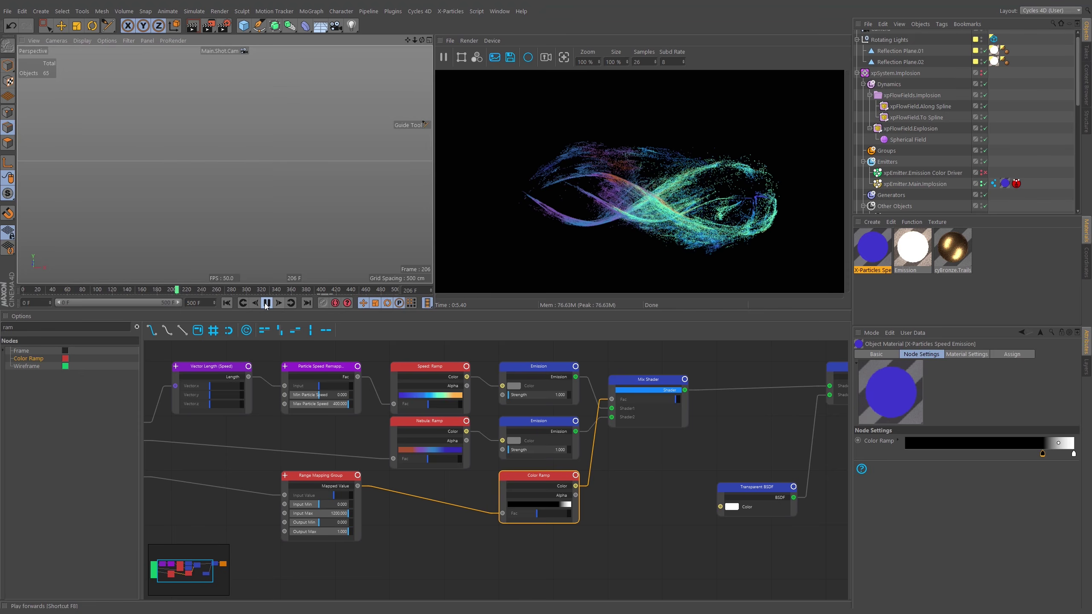
click(265, 306)
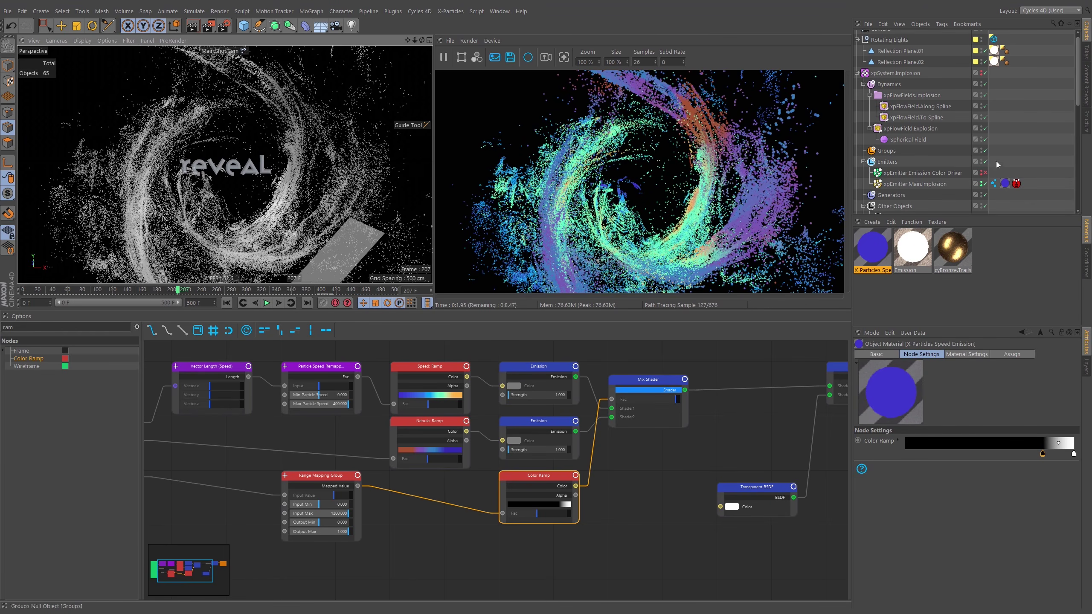
Set the Size Multiplier to 100 % on the Cycles 4D Instance tag of xpEmitter.Main.Implosion
click(993, 183)
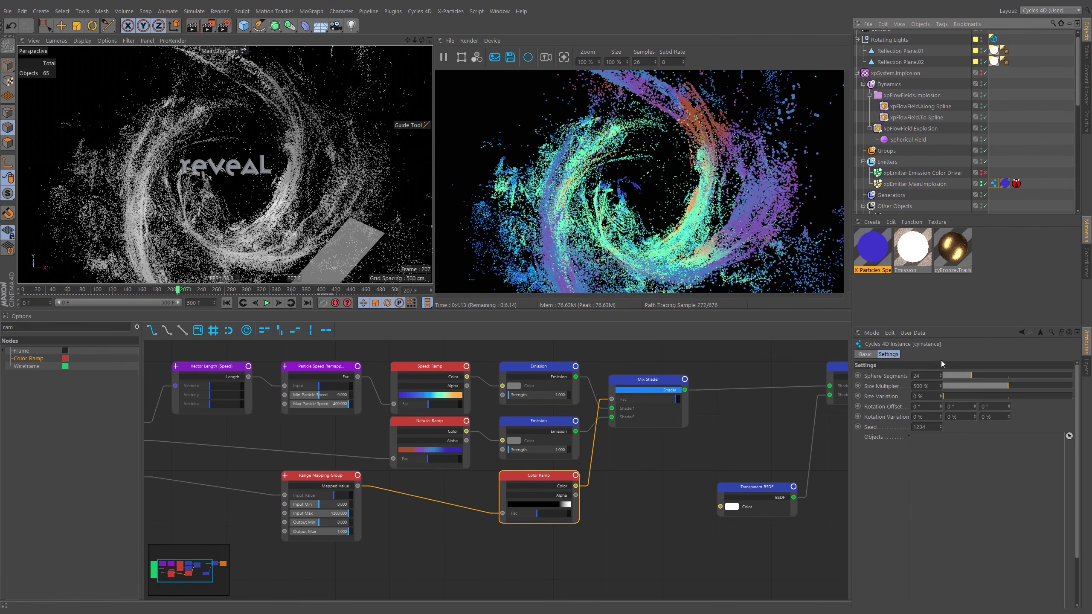
double_click(927, 387)
text(100)
key(Return)
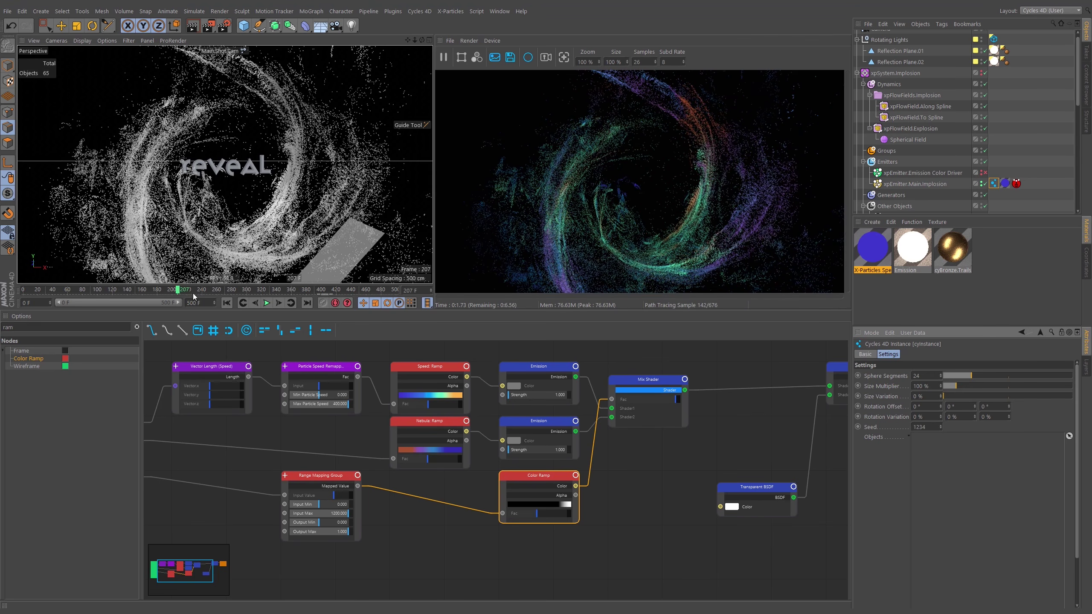
Scrub between frames 34 and 387 to examine the rendered particle colors over the animation, stopping at frame 321
middle_drag(644, 481, 537, 492)
click(550, 404)
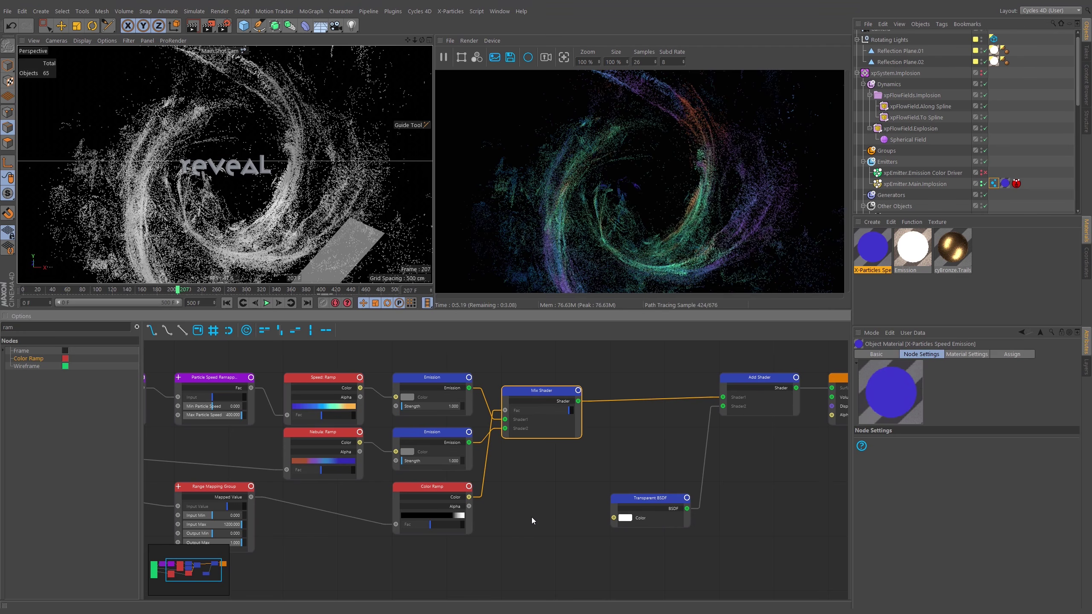
middle_drag(378, 485, 458, 479)
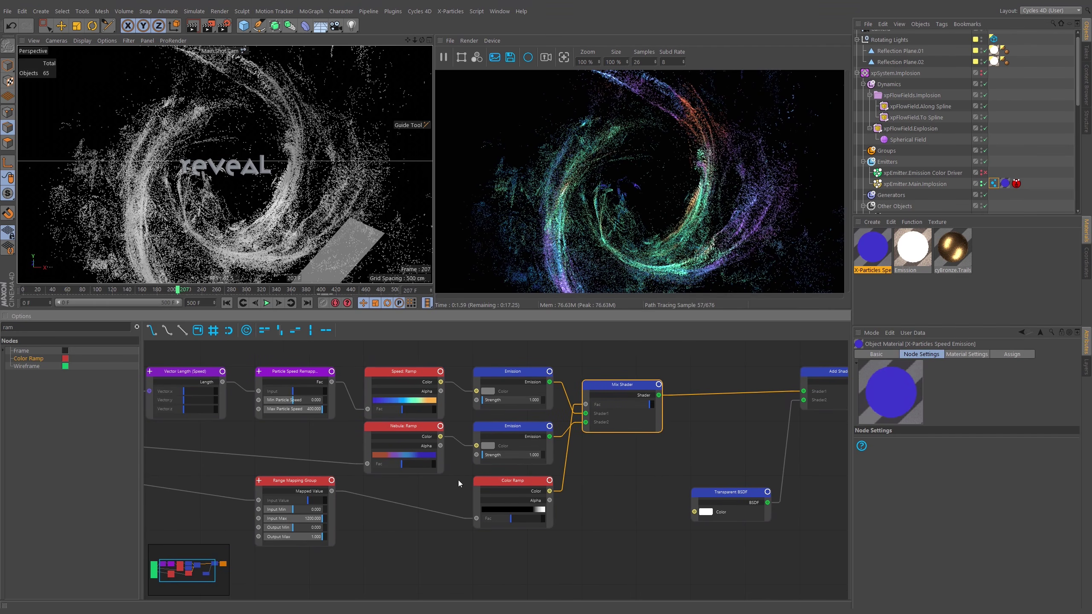
click(50, 291)
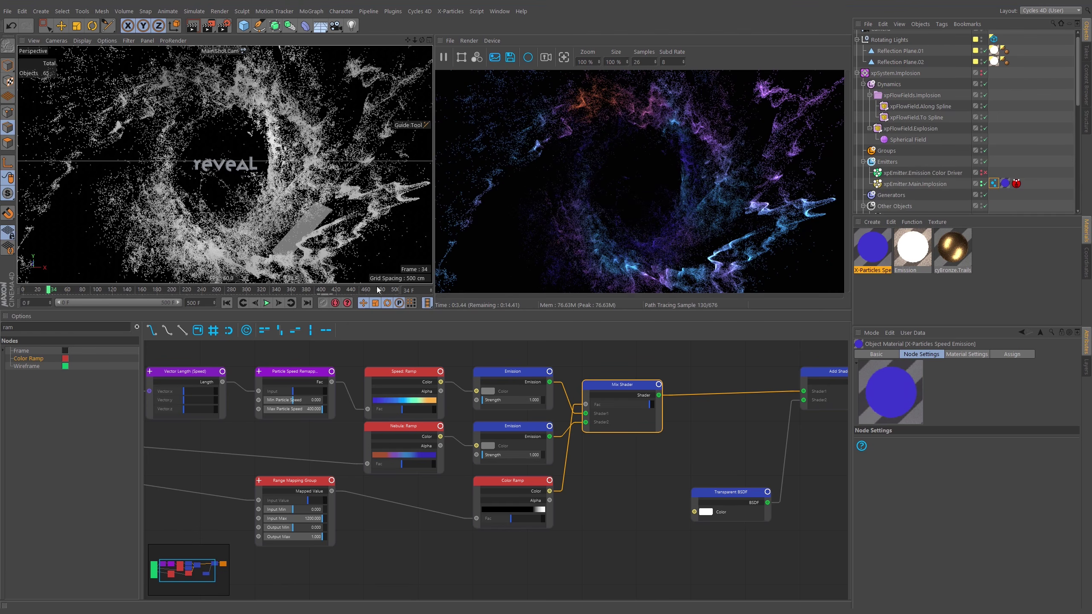
click(162, 290)
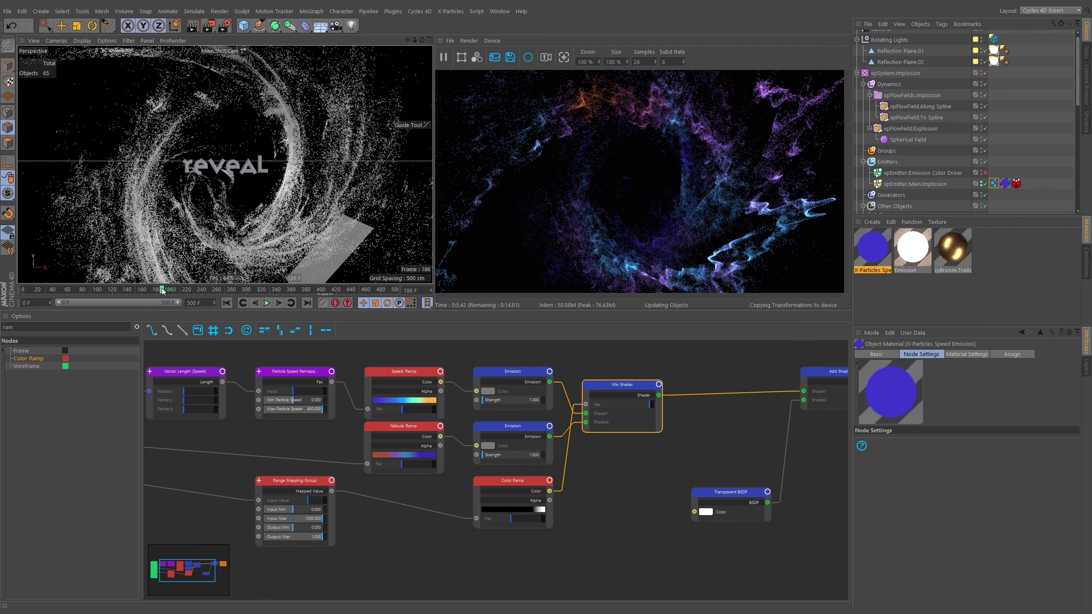
click(239, 289)
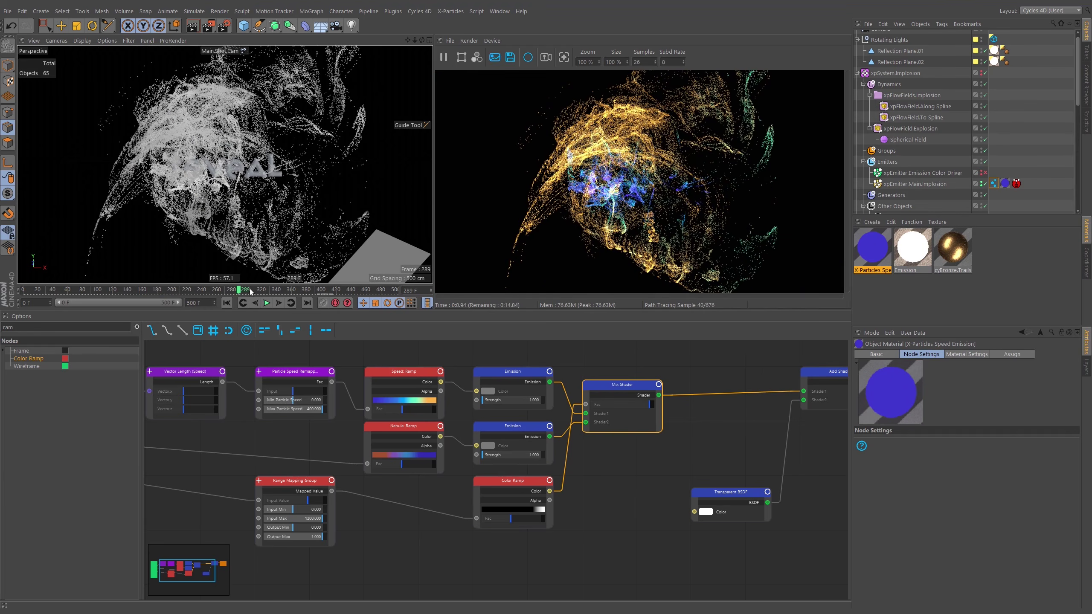
click(264, 290)
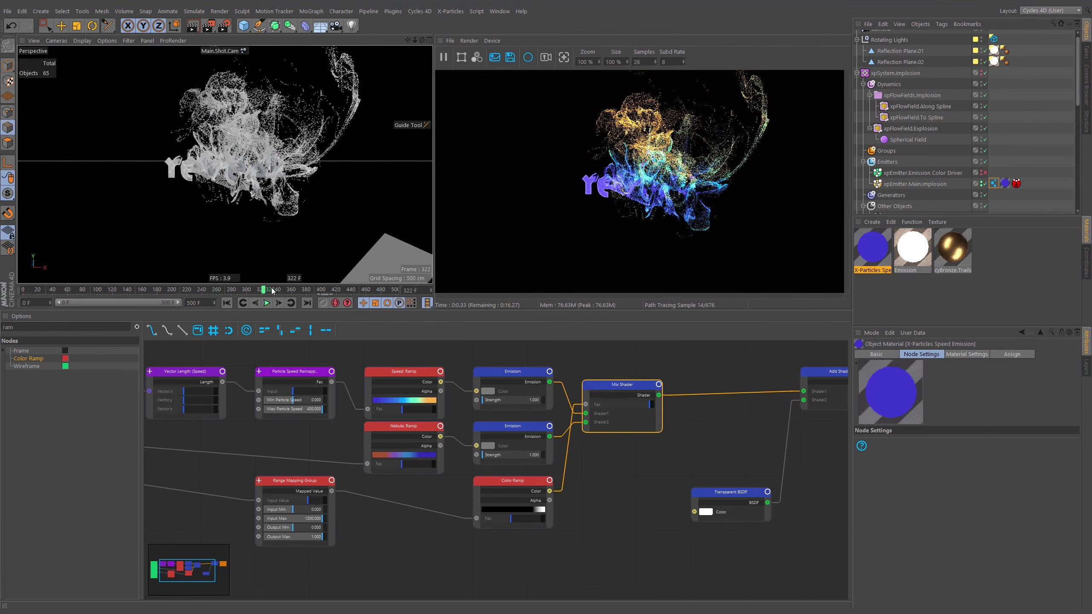
click(284, 290)
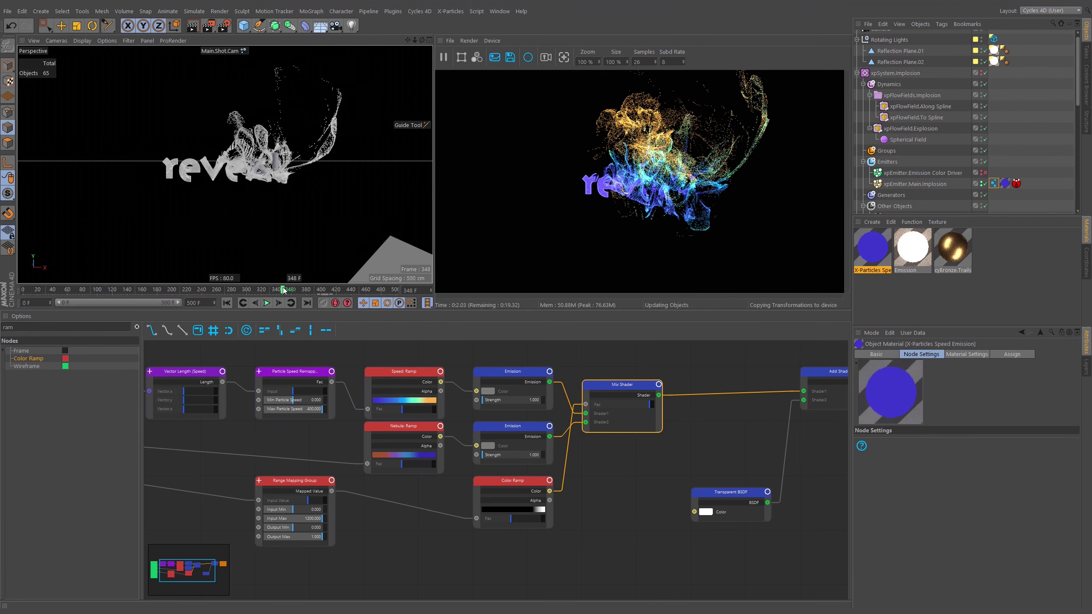
click(312, 290)
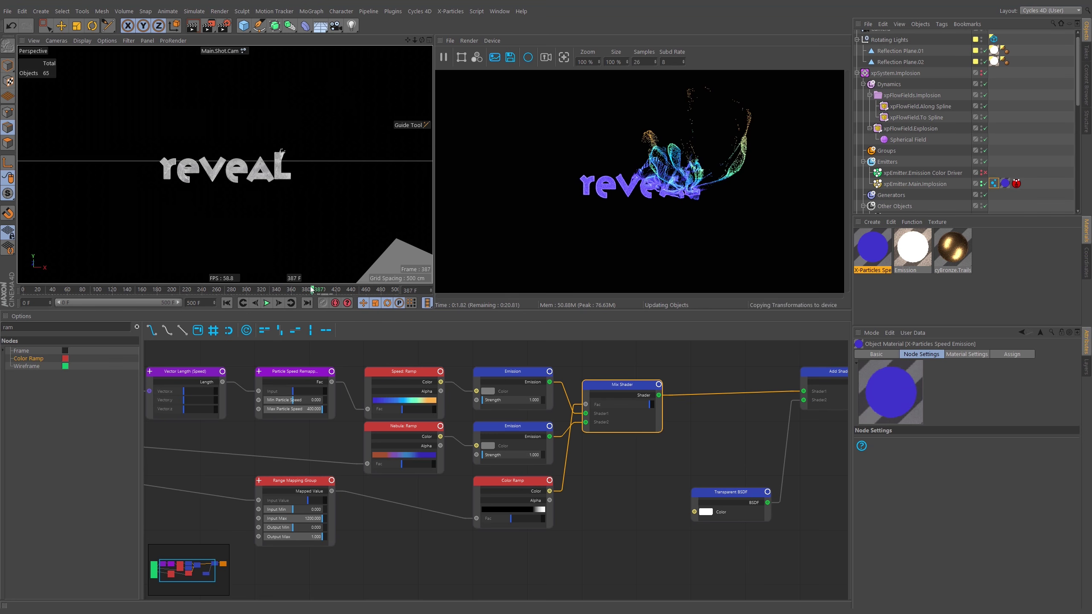
click(284, 290)
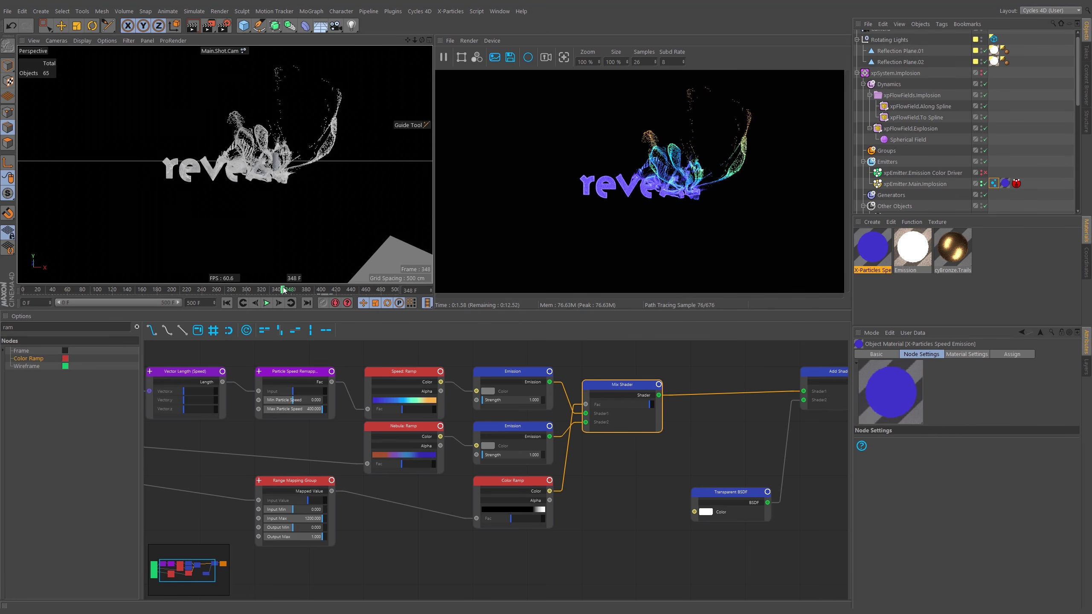
click(231, 292)
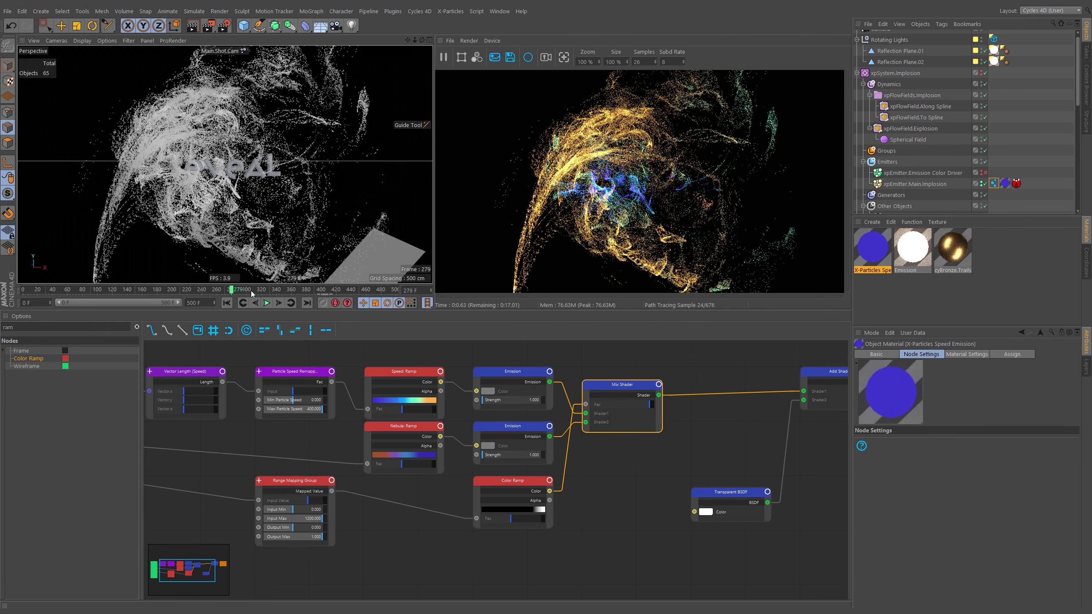
click(251, 291)
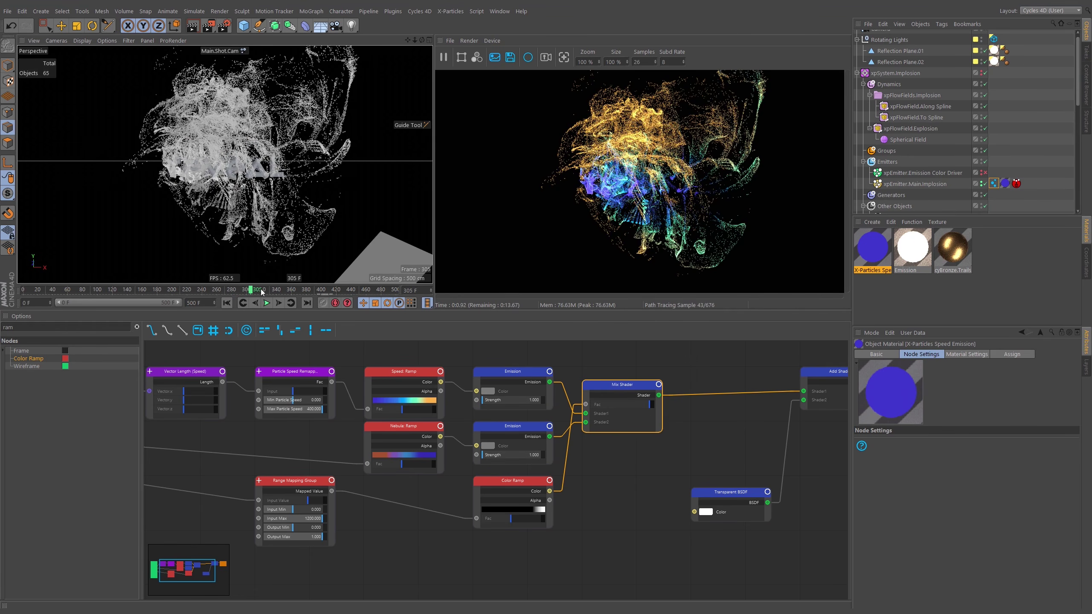
click(260, 291)
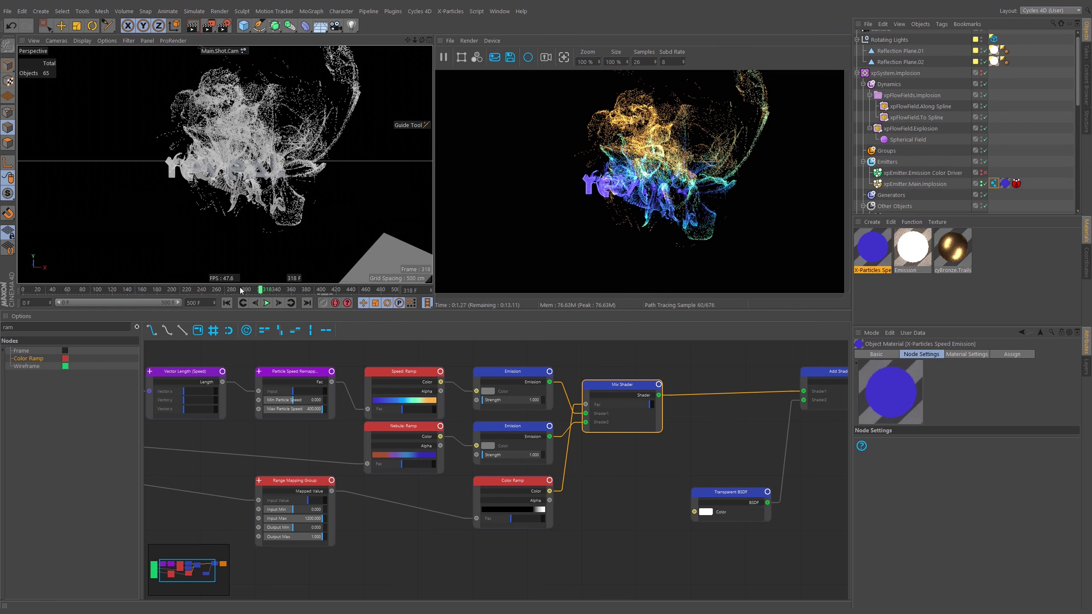
click(273, 292)
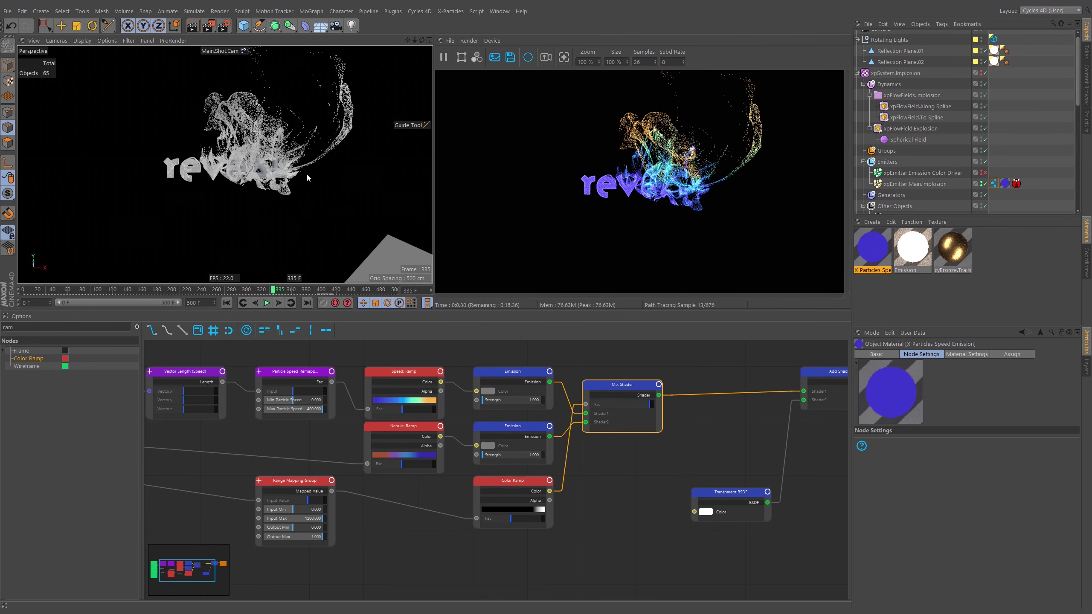
click(263, 291)
Arrange the Mix Shader and Add Shader in a row beside the Emission nodes, with the Transparent BSDF directly beneath the Mix Shader
middle_drag(647, 493, 592, 485)
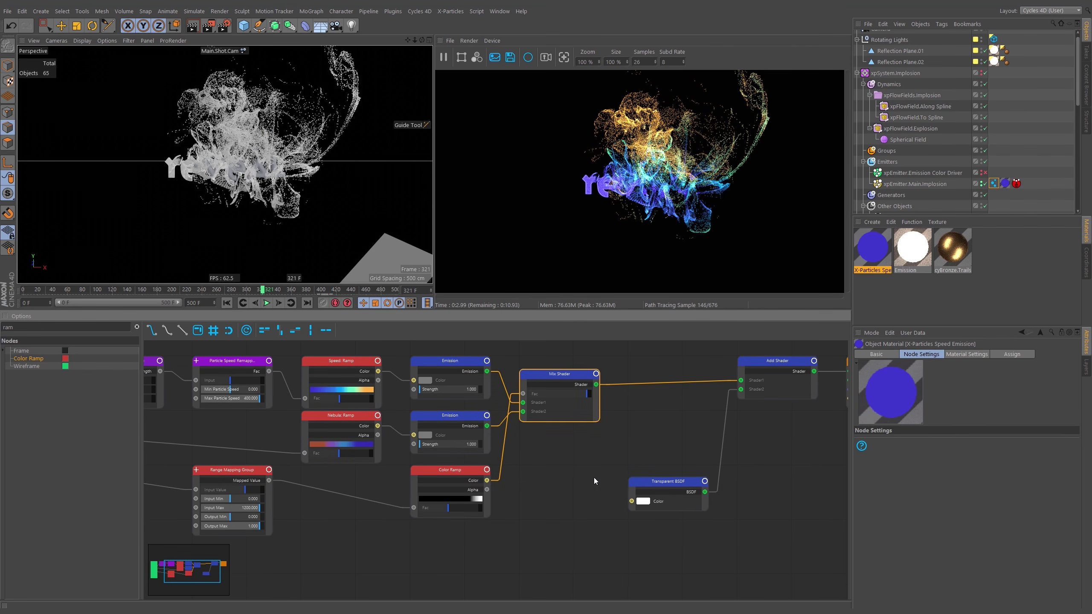
middle_drag(546, 525, 638, 511)
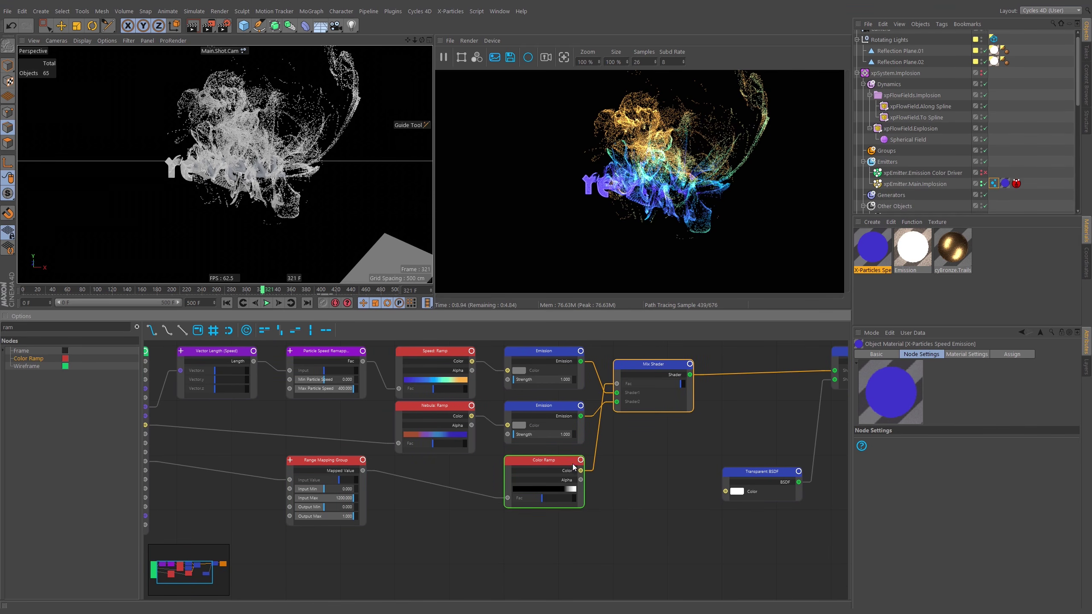
middle_drag(707, 532, 487, 557)
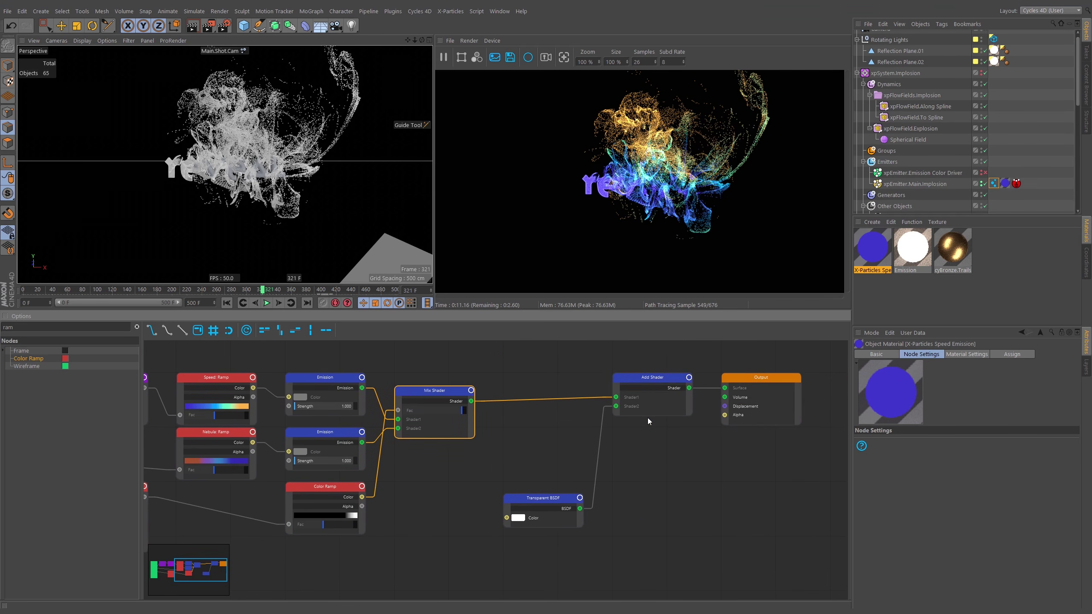
drag(650, 377, 540, 379)
drag(534, 504, 426, 454)
click(536, 388)
drag(433, 392, 432, 380)
drag(424, 451, 421, 432)
click(571, 387)
click(543, 540)
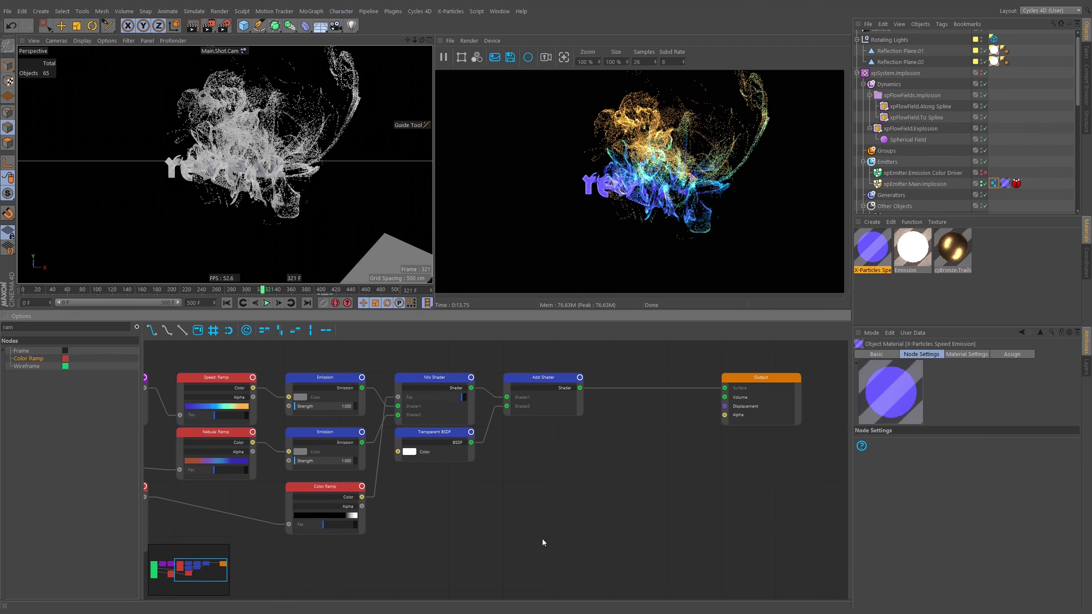
Duplicate the Mix Shader, insert the copy between the Add Shader and the Output, and move the Output farther along the row
ctrl+drag(432, 375, 672, 386)
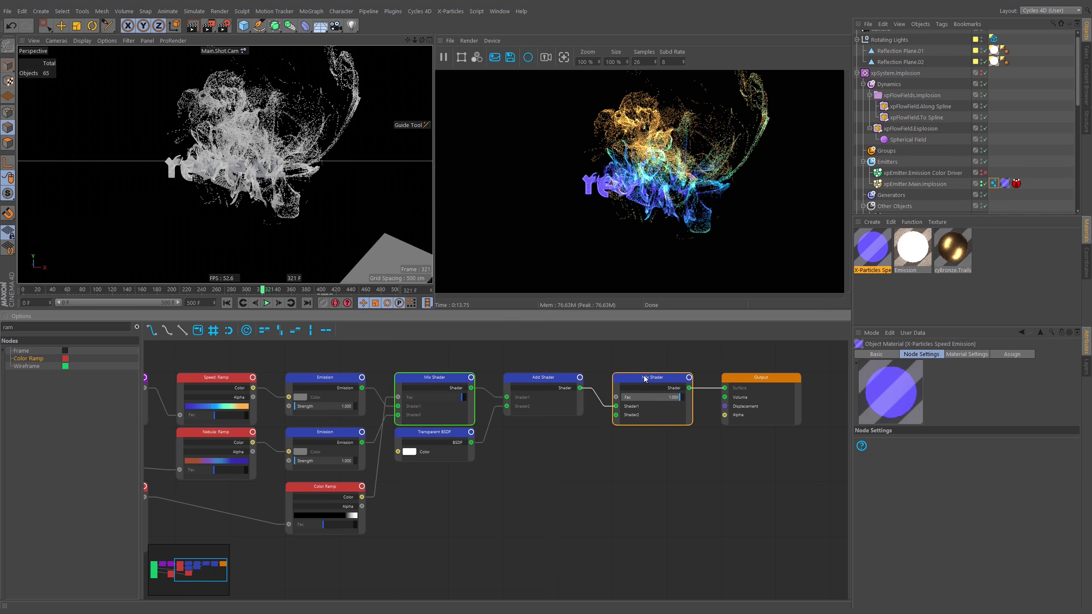
drag(758, 379, 812, 379)
drag(646, 379, 701, 379)
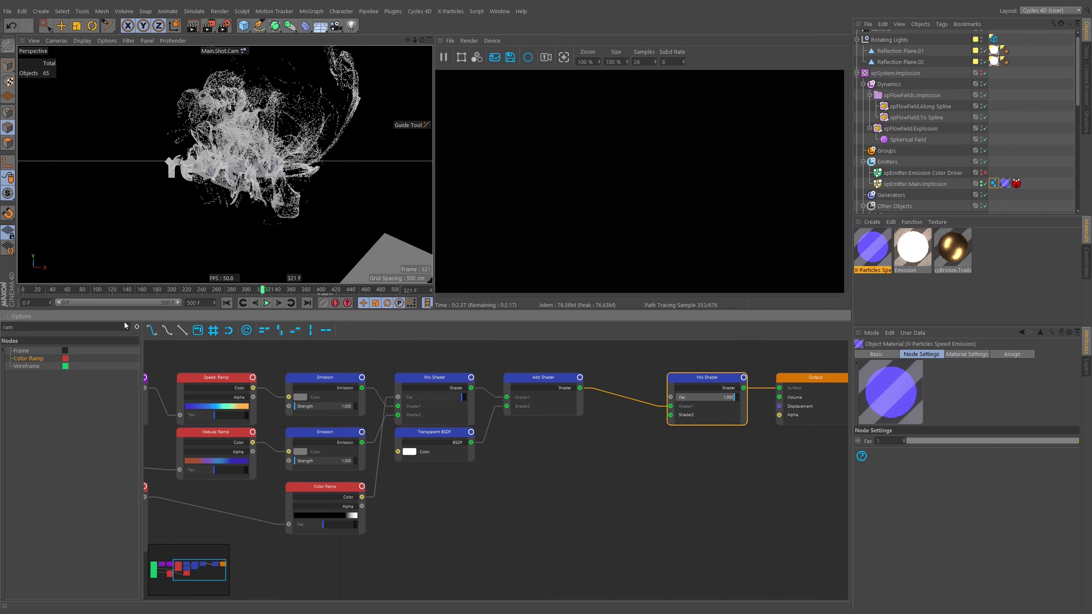
drag(689, 371, 633, 369)
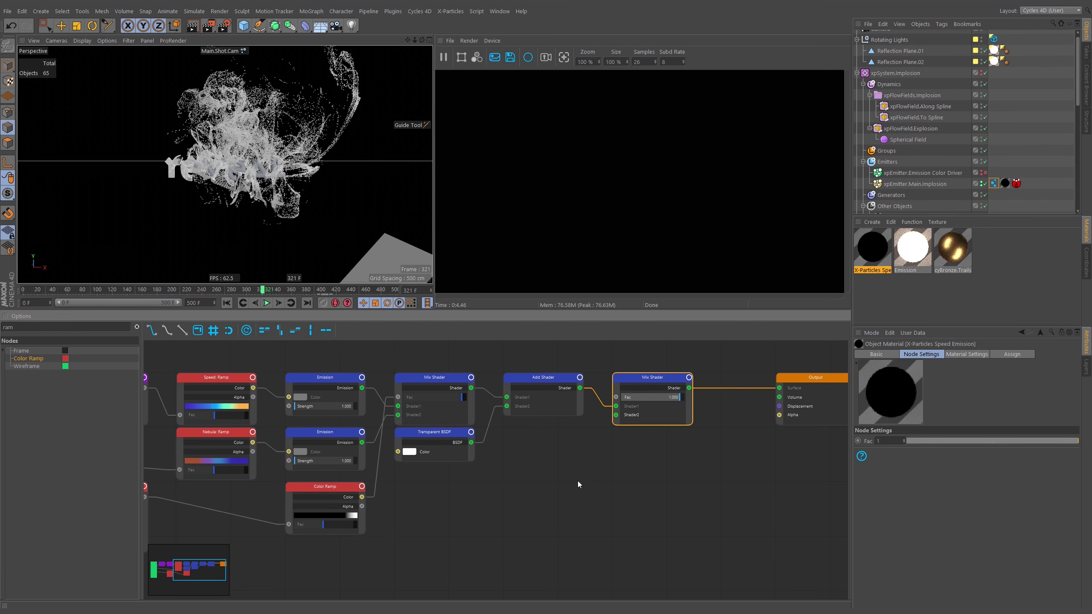
Duplicate the black-to-white Color Ramp below the original and connect the Range Mapping Group's Mapped Value to the copy's Fac
middle_drag(574, 481, 621, 464)
click(373, 471)
ctrl+drag(377, 472, 376, 534)
drag(338, 568, 193, 479)
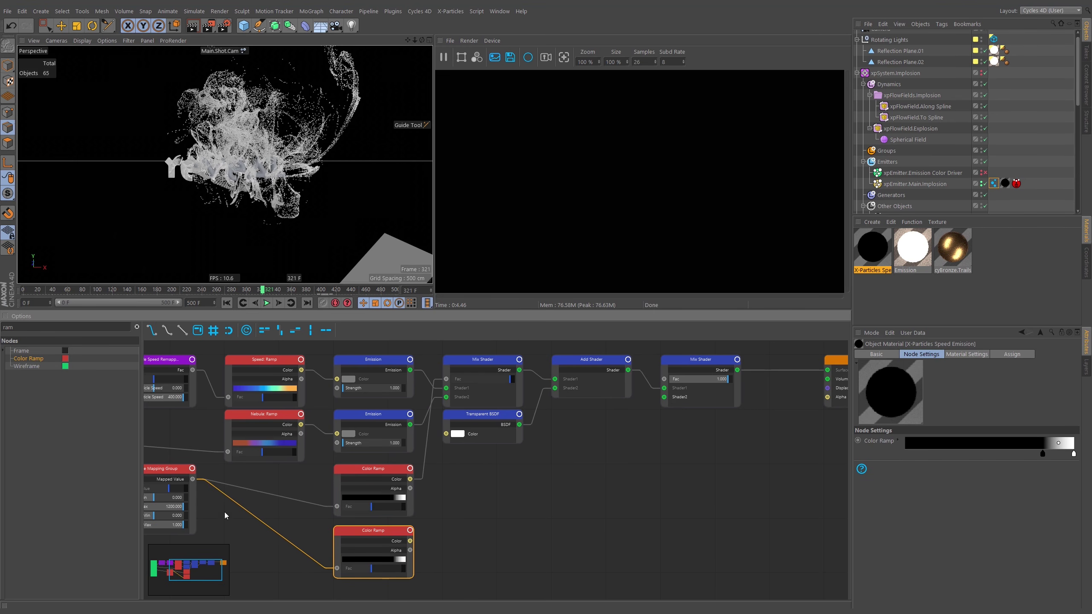
Move the Range Mapping Group beneath the Nebula Ramp, beside the duplicated Color Ramp
mouse_move(239, 532)
middle_down()
mouse_move(349, 529)
mouse_move(219, 520)
mouse_move(353, 519)
middle_up()
drag(275, 461, 386, 515)
middle_drag(647, 514, 494, 520)
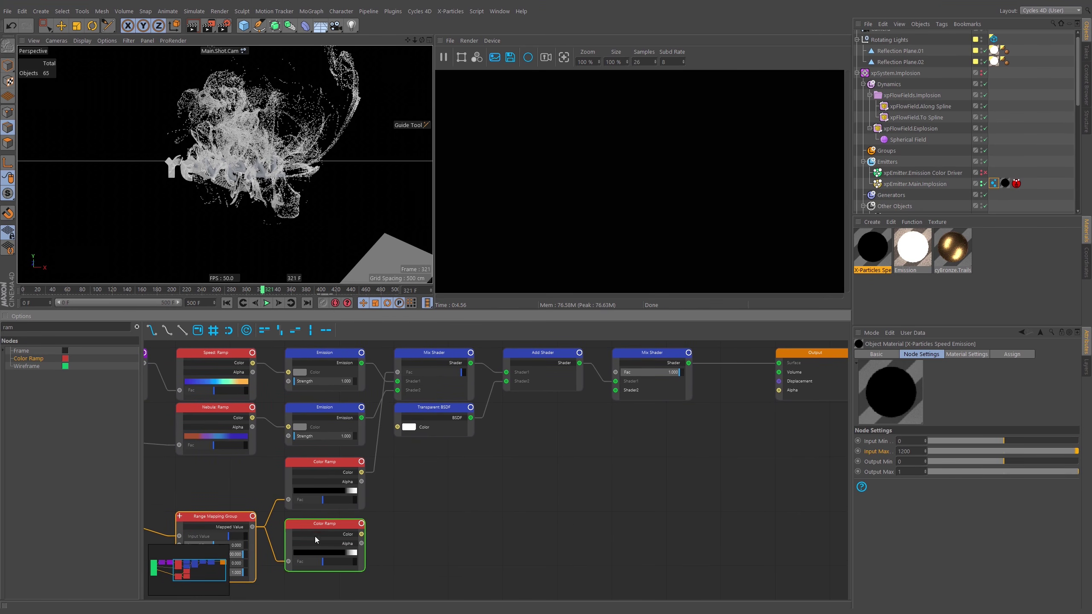
Connect the duplicated Color Ramp's Color output to the Fac input of the Mix Shader before the Output
drag(362, 534, 616, 373)
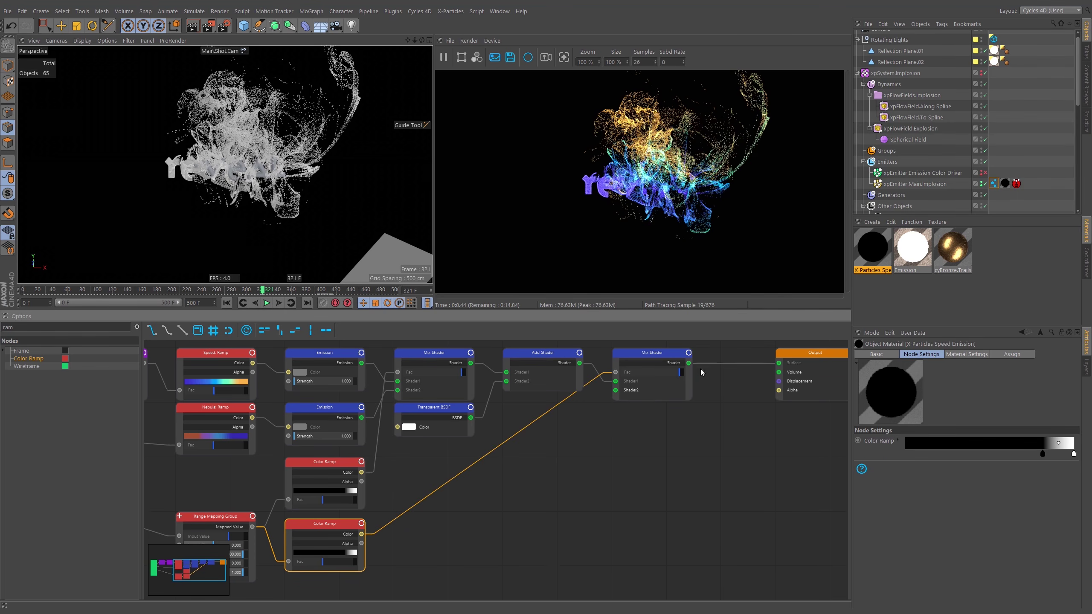
click(655, 355)
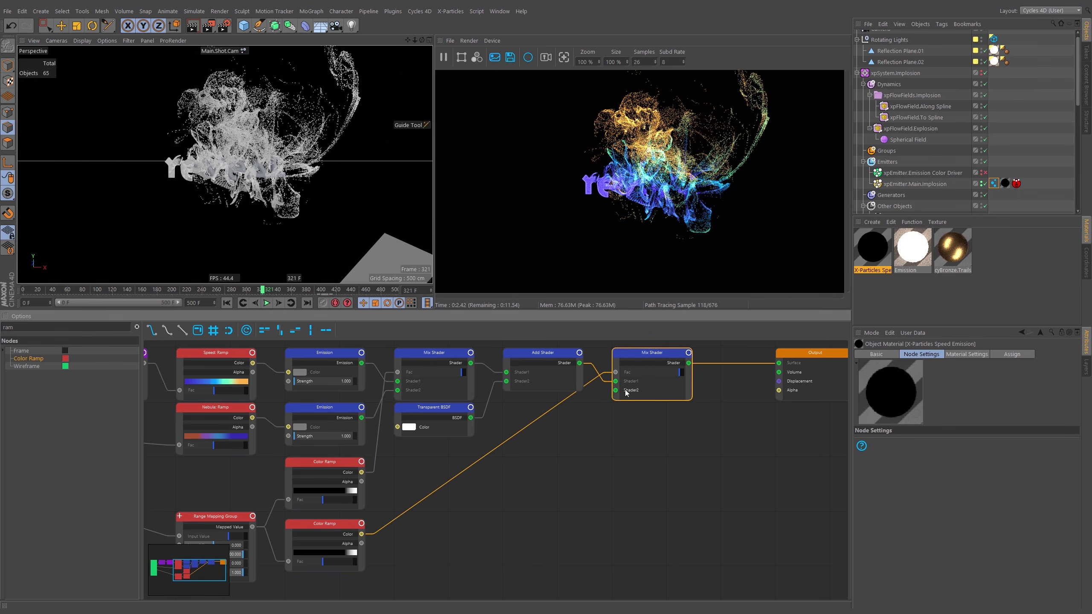
Examine the cyBronze.Trails material's Principled BSDF settings and the hue, saturation and value of its Base Color
click(963, 260)
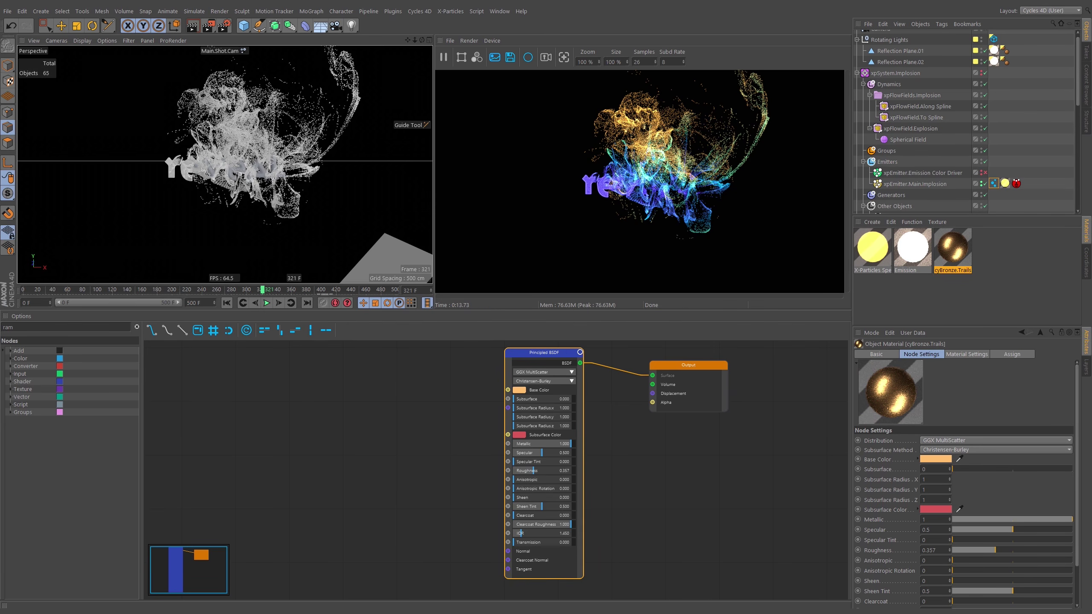
click(933, 460)
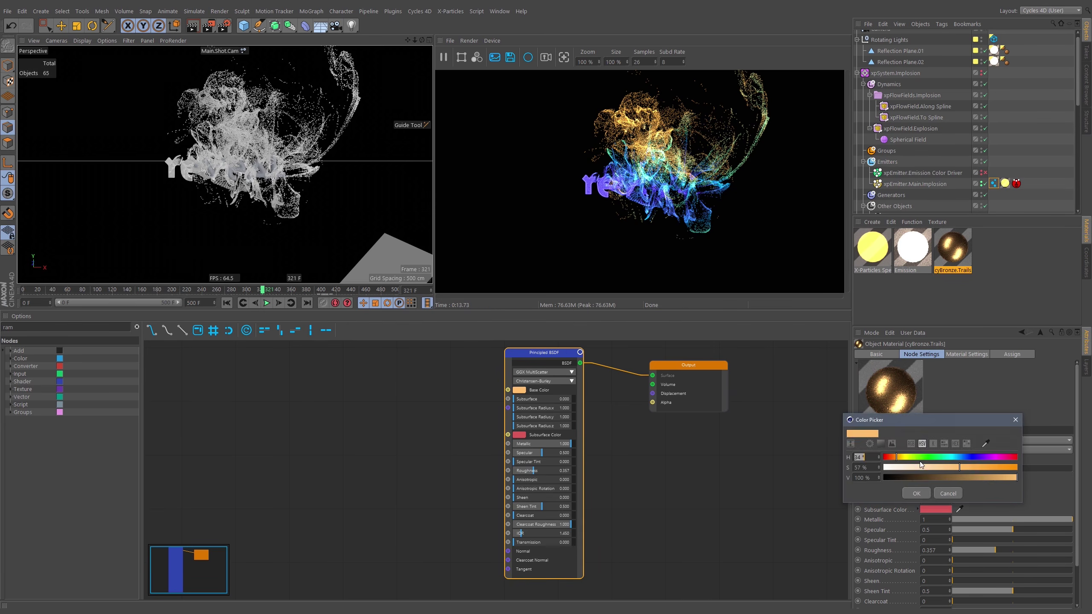
click(948, 495)
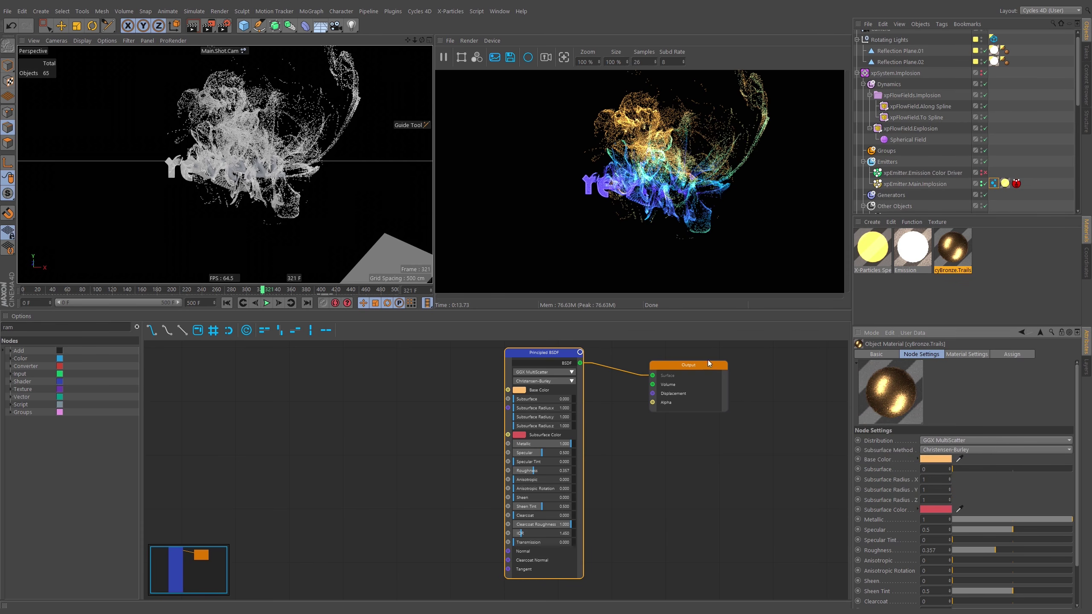
mouse_move(529, 362)
mouse_down()
mouse_move(544, 362)
mouse_move(527, 359)
mouse_up()
drag(453, 360, 557, 385)
click(609, 388)
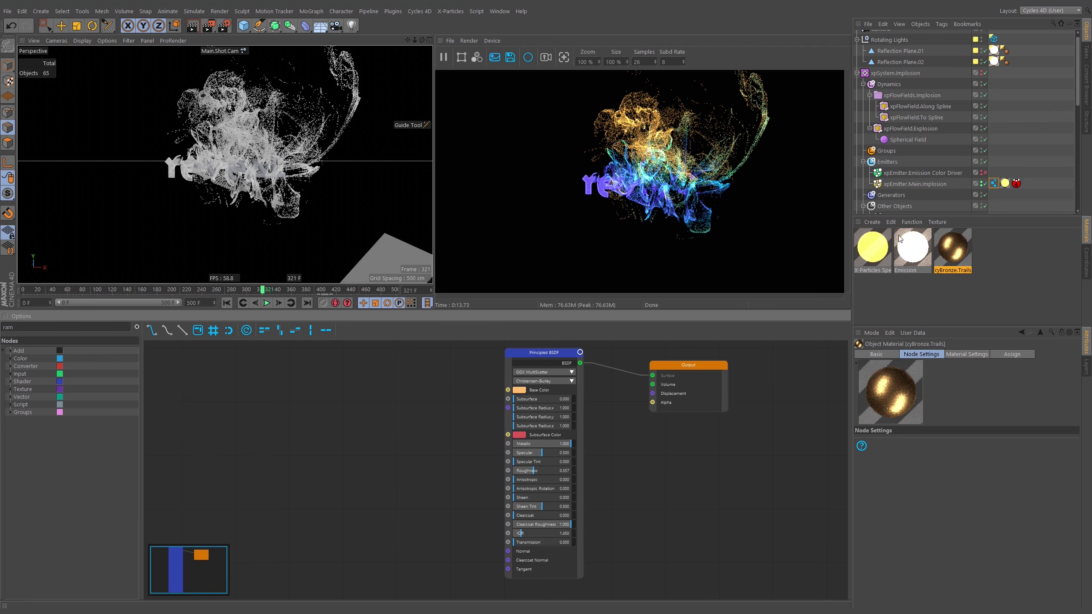
click(520, 390)
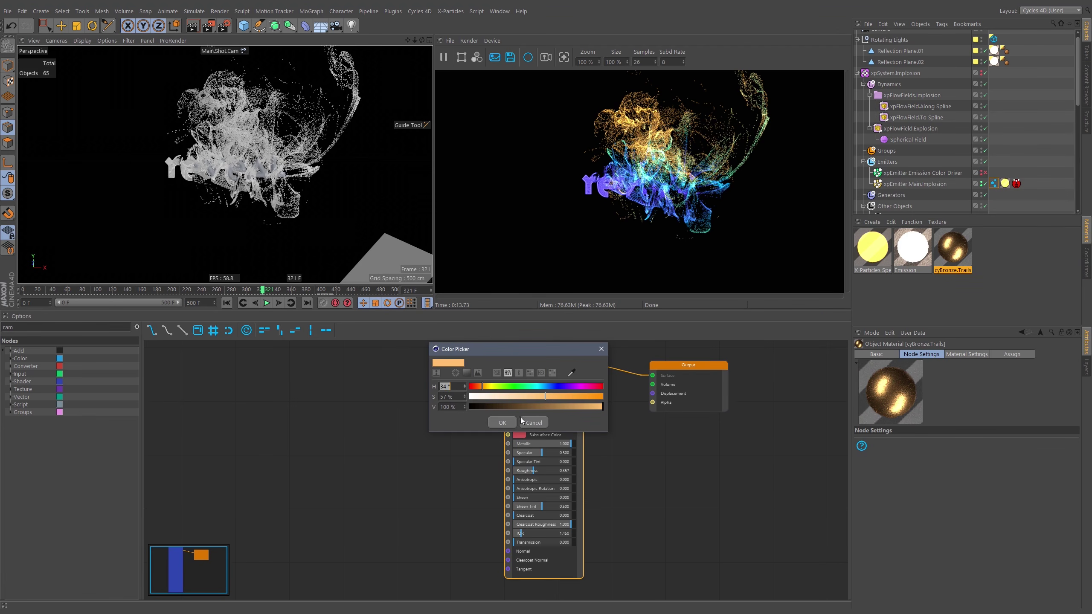
click(522, 422)
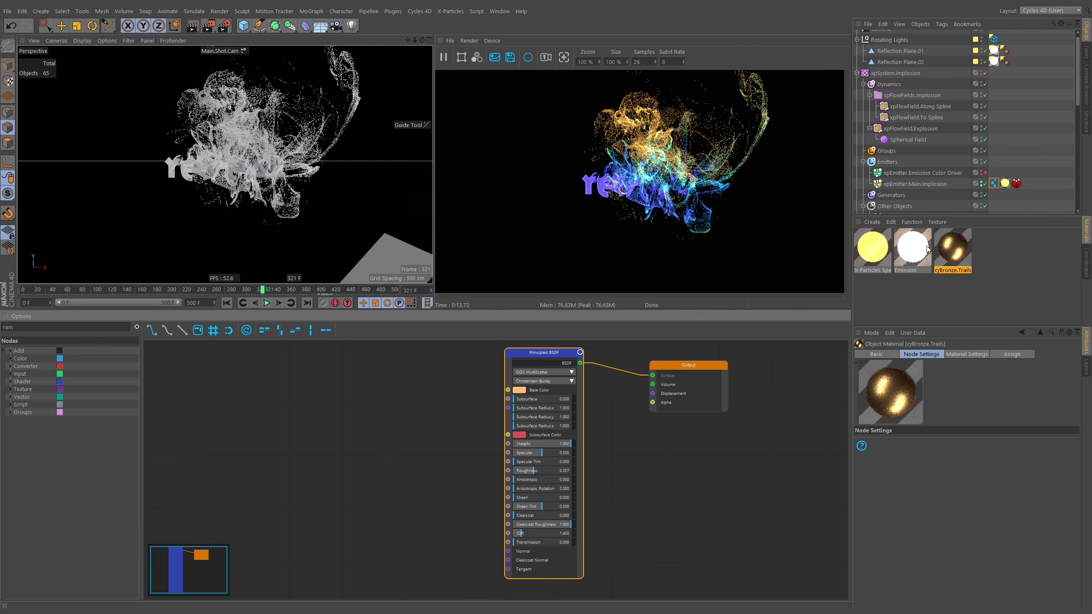
Rename the X-Particles Speed Emission material as cyNebula.Particles
click(866, 258)
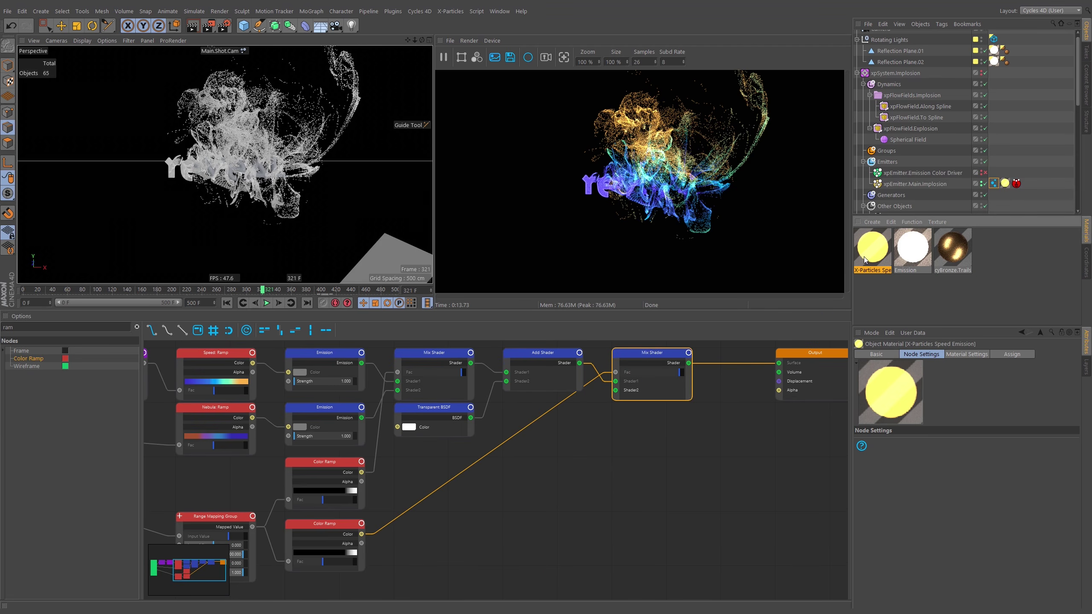
double_click(877, 271)
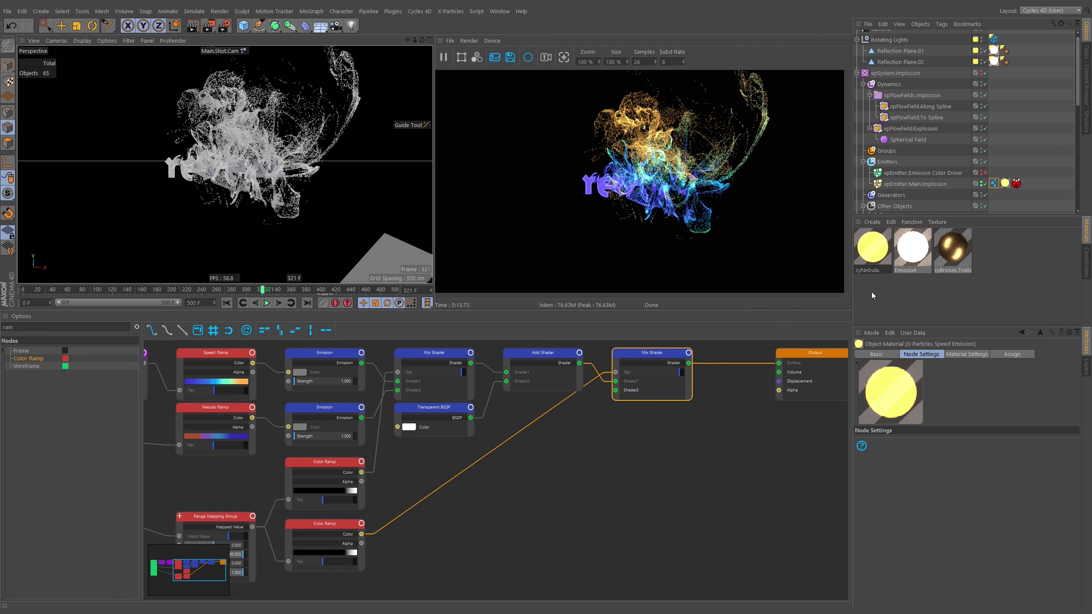
text(cles)
key(Return)
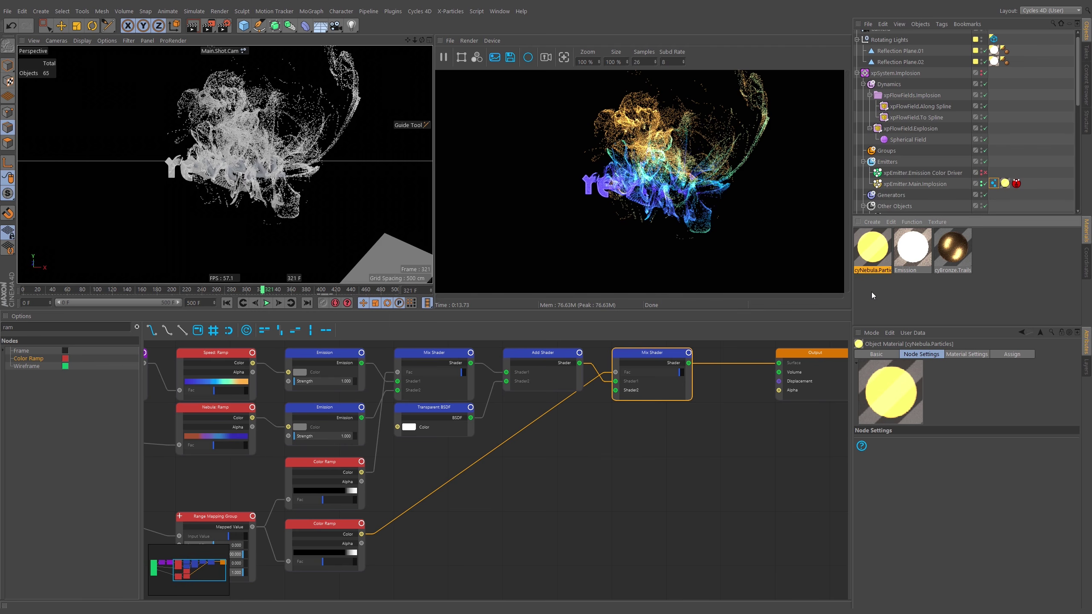
click(897, 301)
click(873, 255)
Add a Principled BSDF to the cyNebula.Particles graph and reconnect the lower Color Ramp's Color to the last Mix Shader's Fac
middle_drag(556, 461, 722, 489)
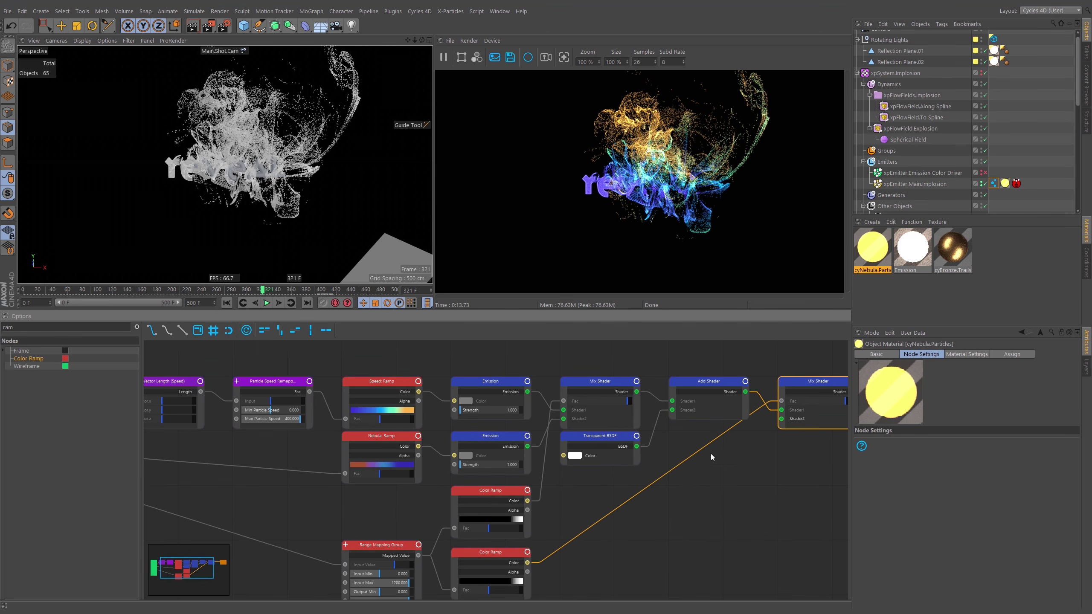
middle_drag(752, 428, 614, 406)
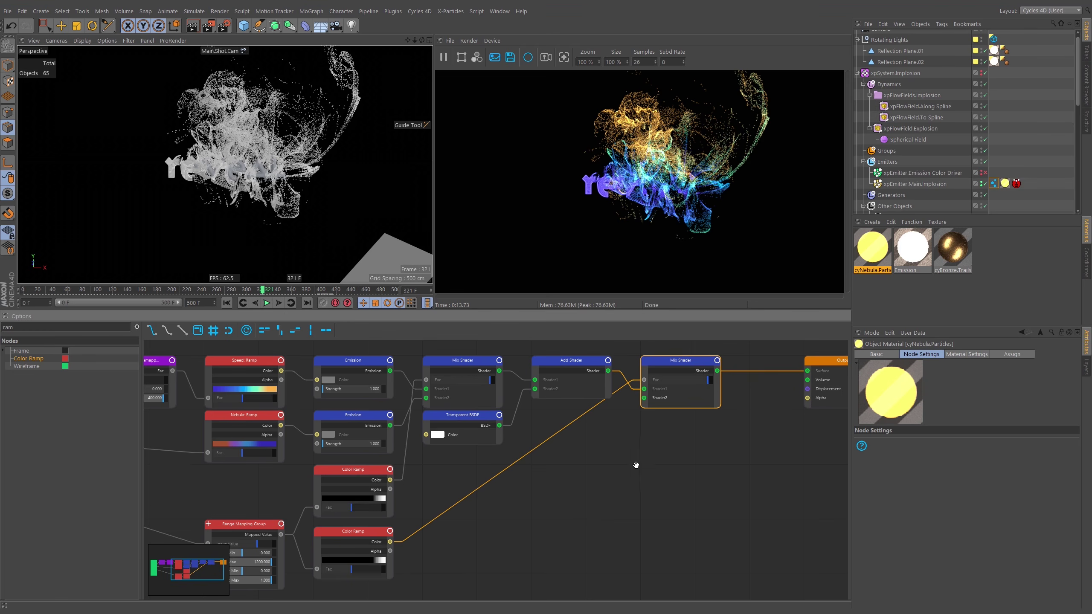
scroll(640, 465, down, 1)
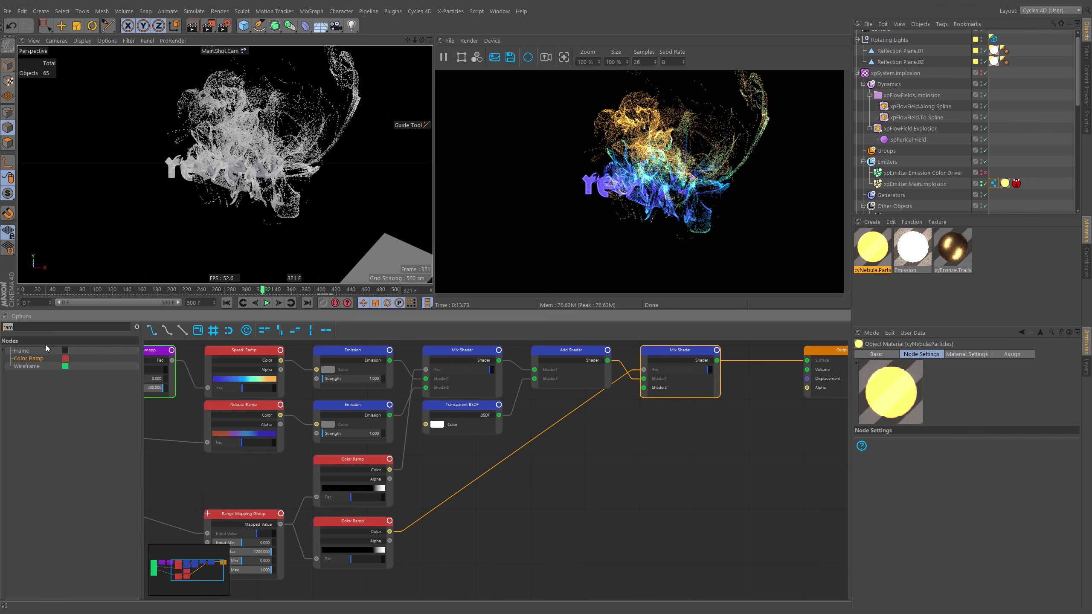
key(BackSpace)
key(BackSpace)
key(BackSpace)
text(pr)
drag(25, 354, 608, 449)
click(353, 521)
drag(390, 532, 644, 369)
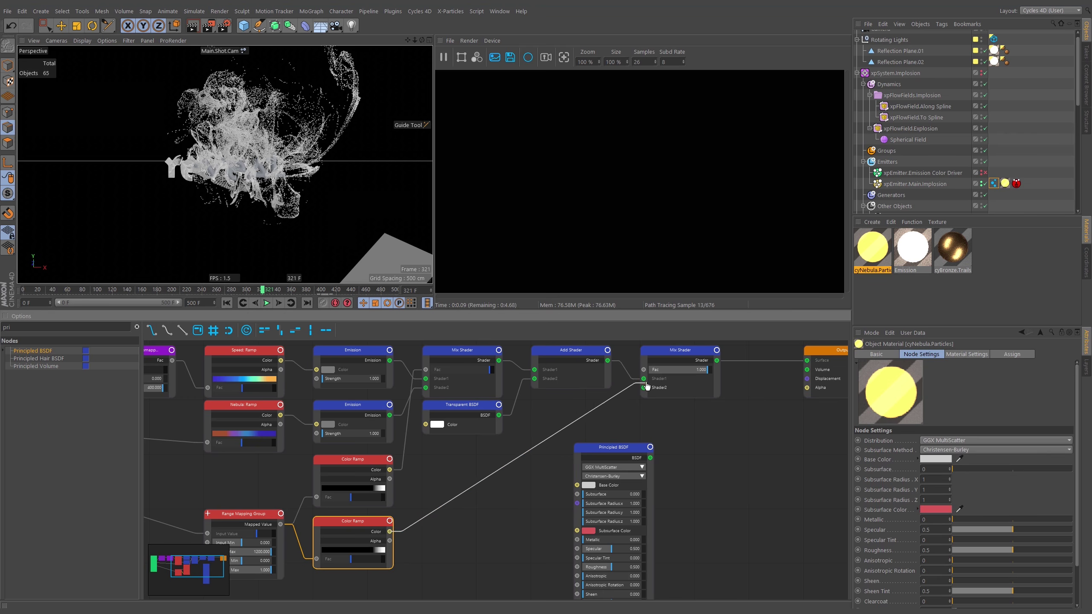
Place the Principled BSDF beneath the Add Shader and connect its BSDF output to the last Mix Shader's Shader2 input
mouse_move(614, 450)
mouse_down()
mouse_move(655, 437)
mouse_move(627, 438)
mouse_up()
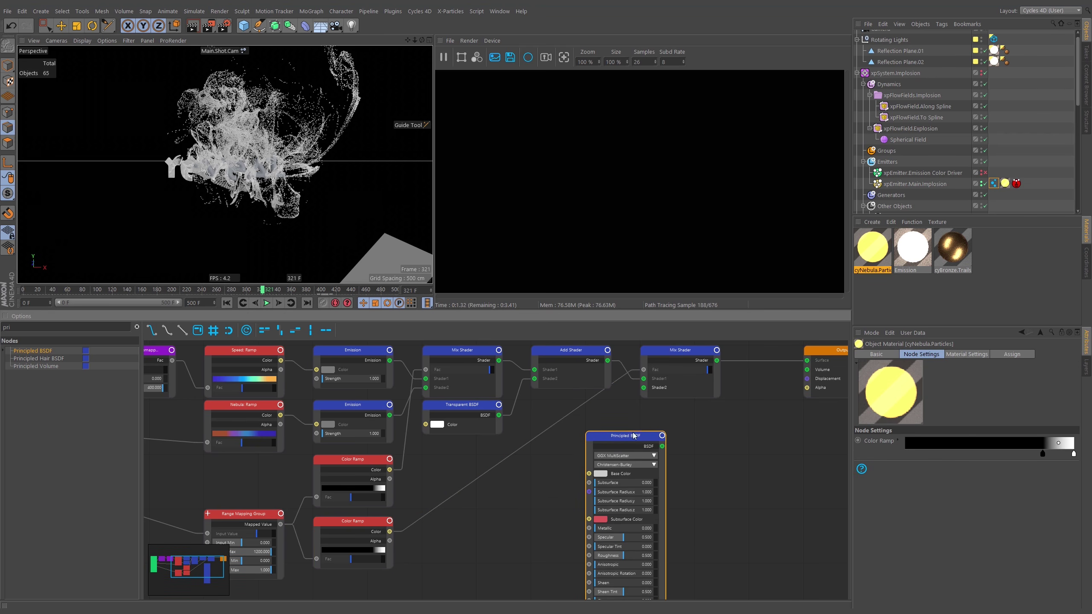
middle_drag(694, 531, 656, 519)
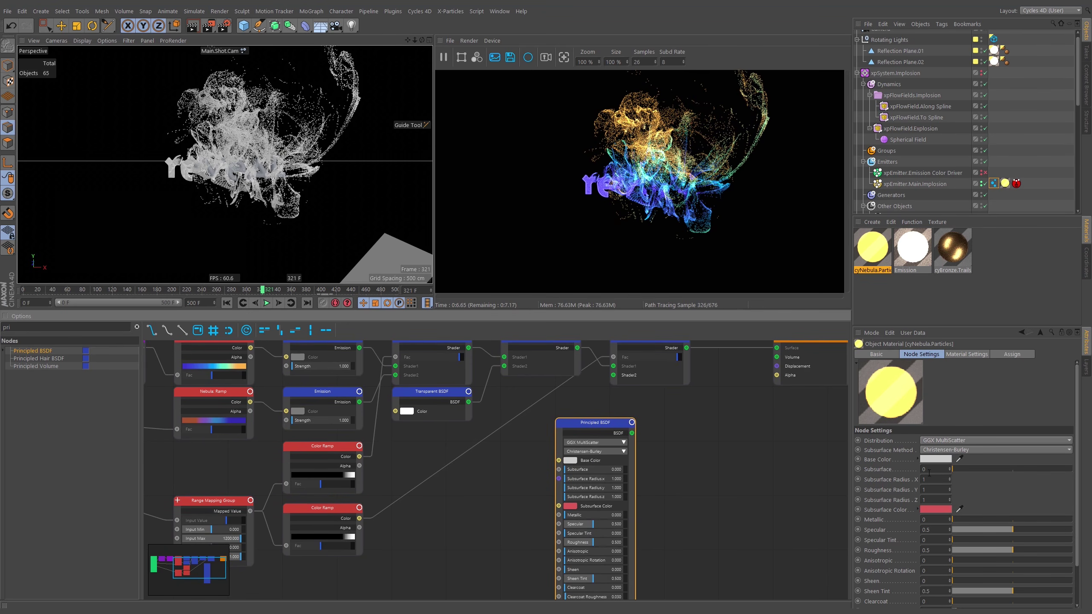
scroll(992, 488, down, 2)
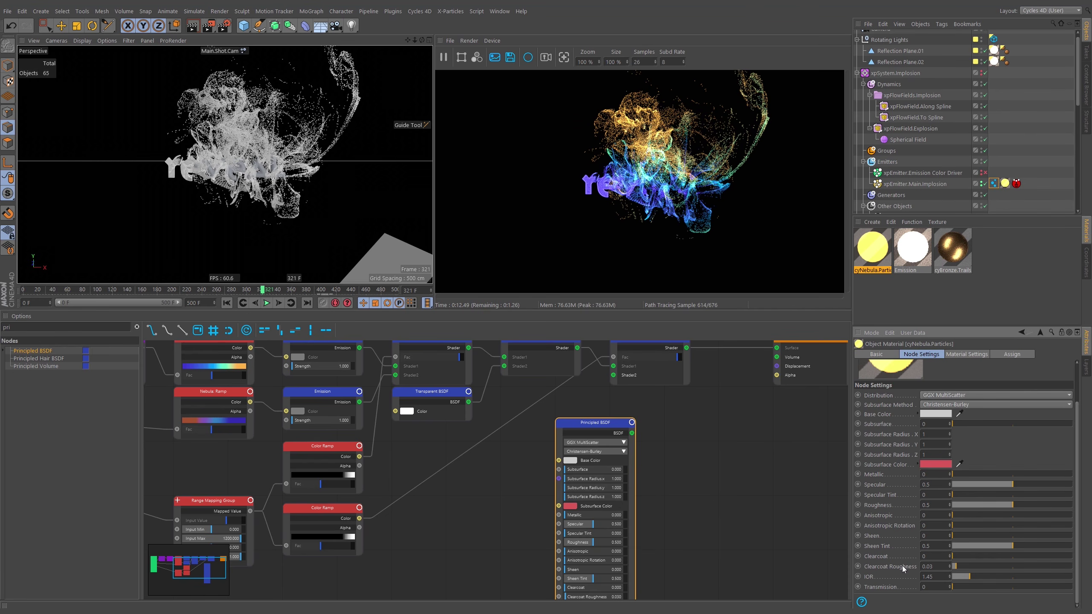
drag(598, 427, 650, 413)
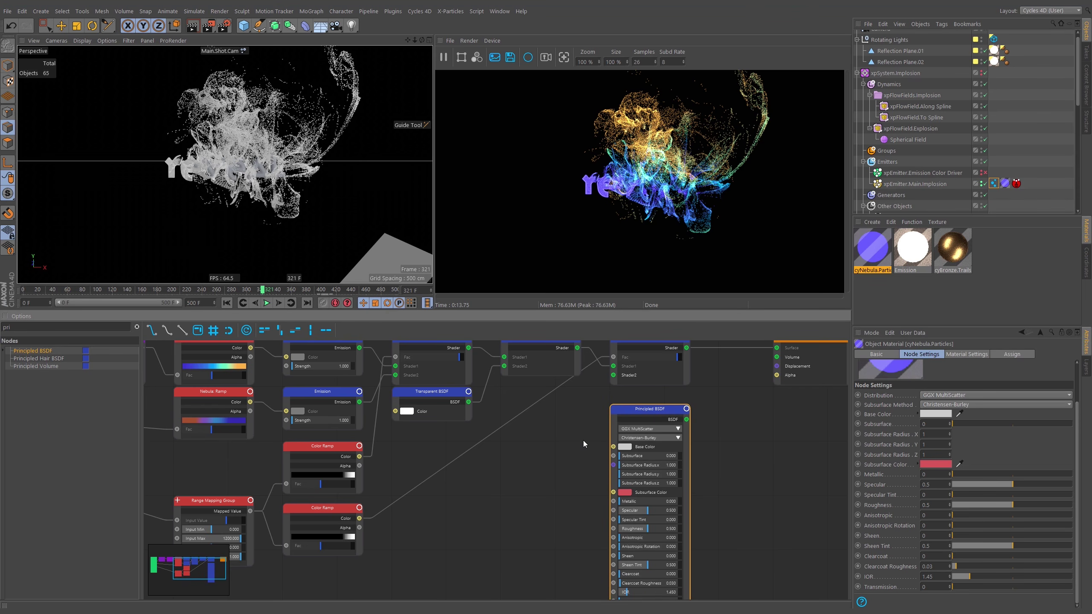
middle_drag(562, 443, 515, 434)
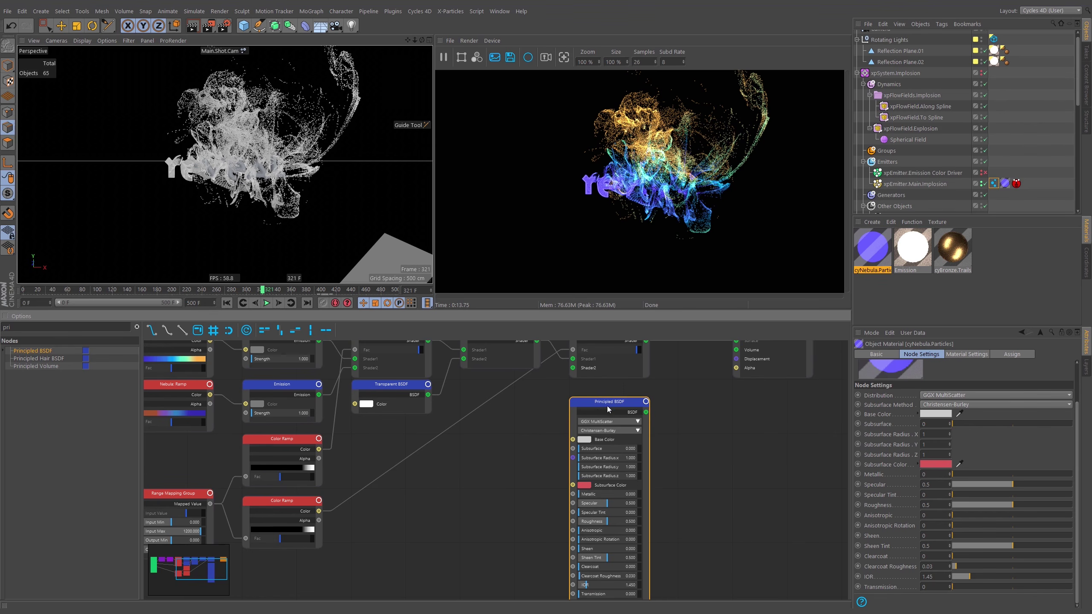
drag(595, 406, 595, 389)
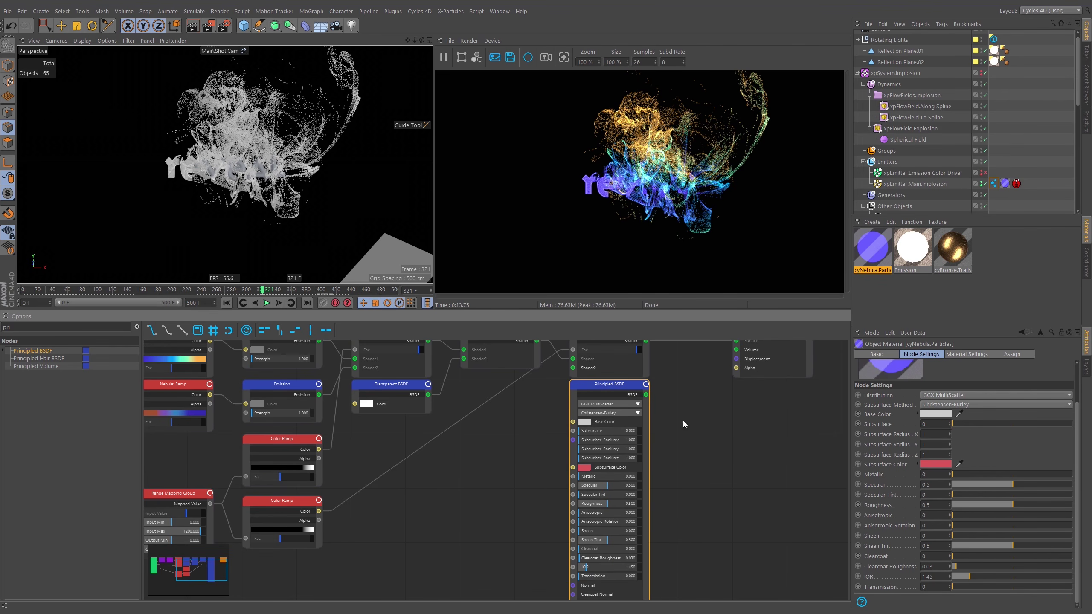
middle_drag(710, 468, 729, 461)
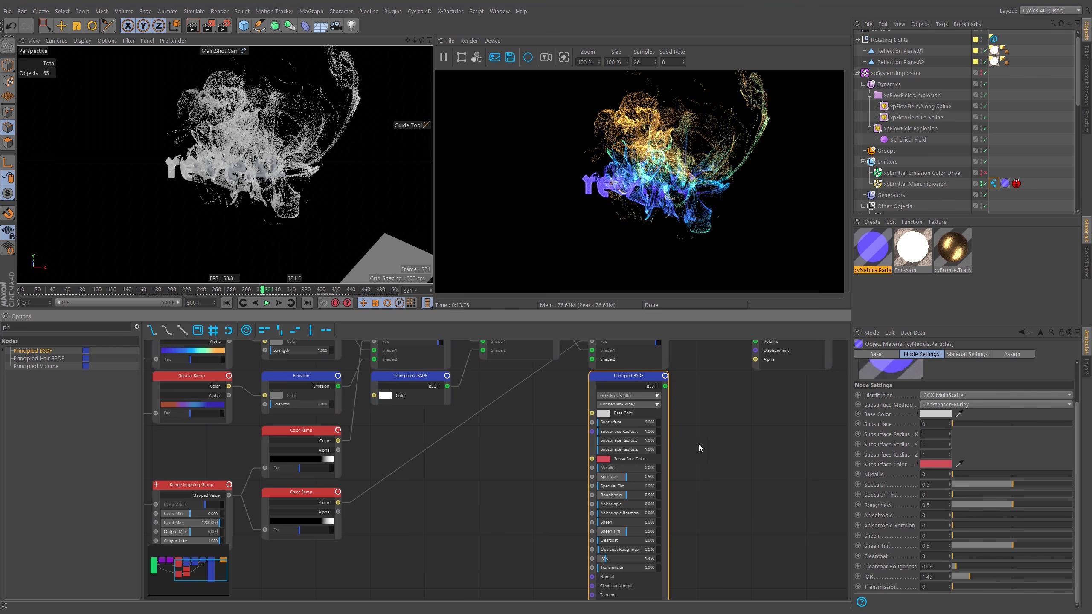
scroll(707, 454, up, 4)
drag(648, 451, 589, 425)
middle_drag(620, 543, 695, 476)
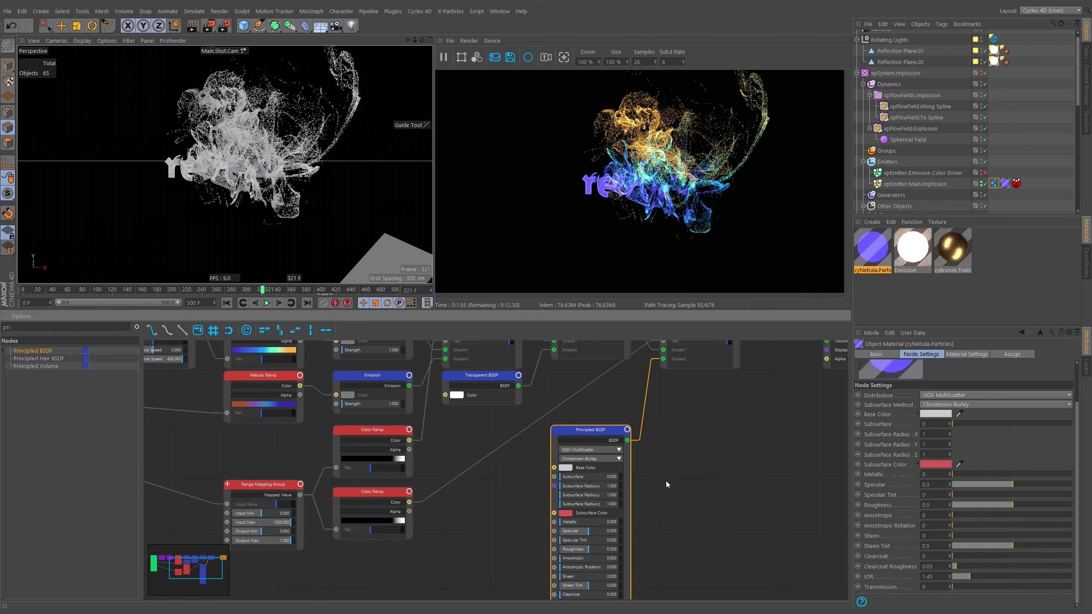
middle_drag(709, 431, 692, 452)
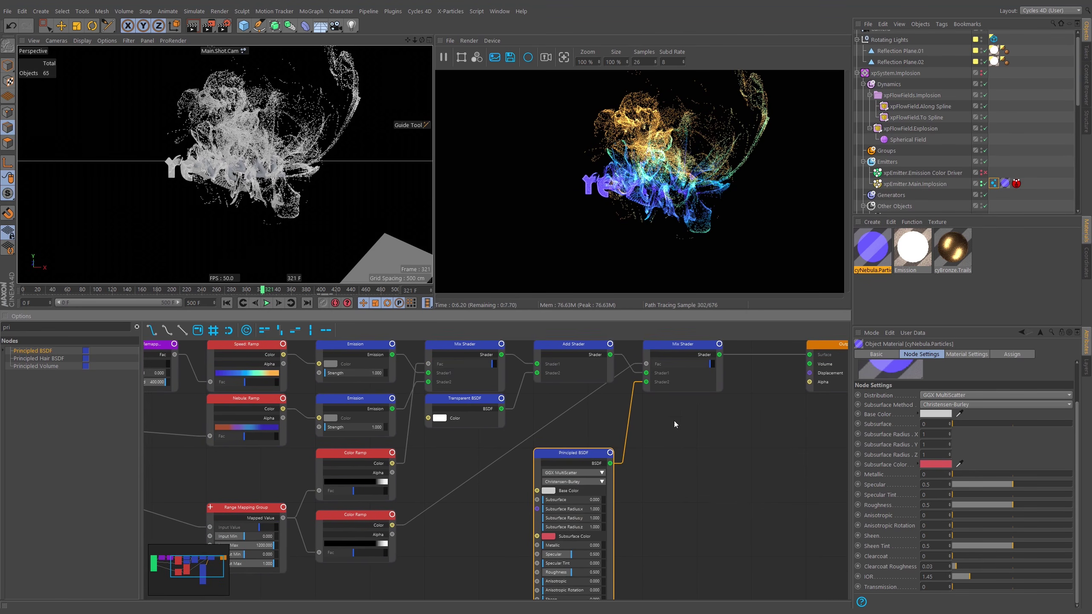
Move the lower Color Ramp's black knot to the start of the gradient and invert the gradient
middle_drag(454, 560, 464, 516)
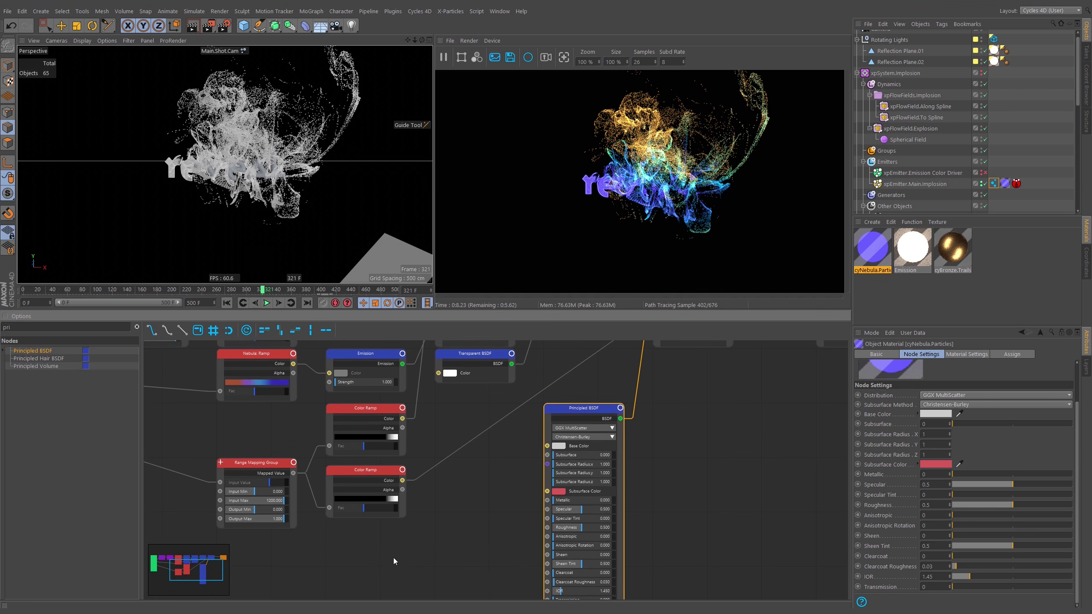
click(389, 513)
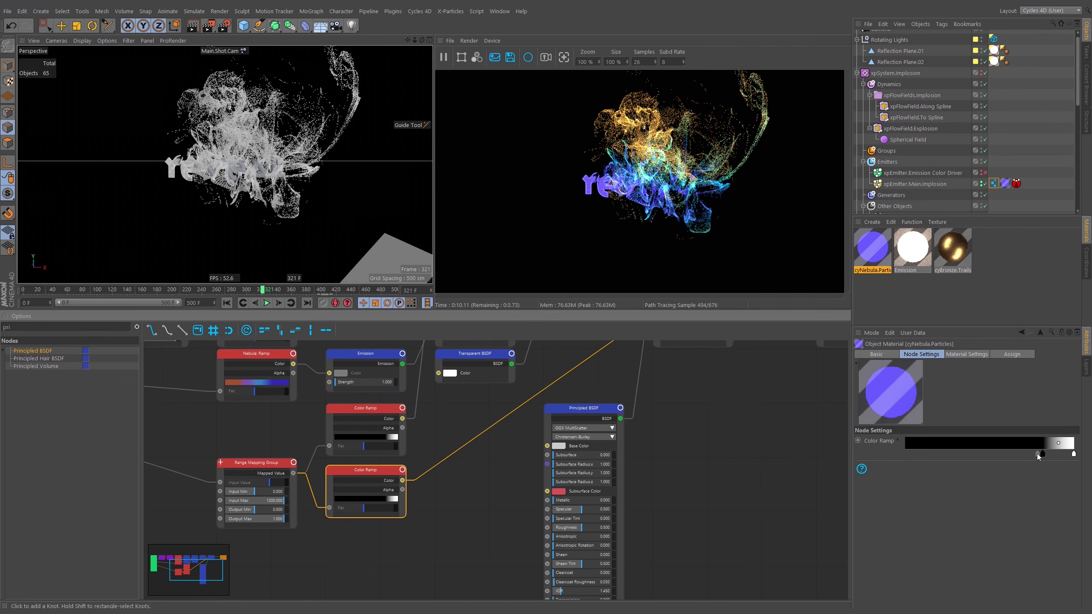
drag(1042, 454, 906, 455)
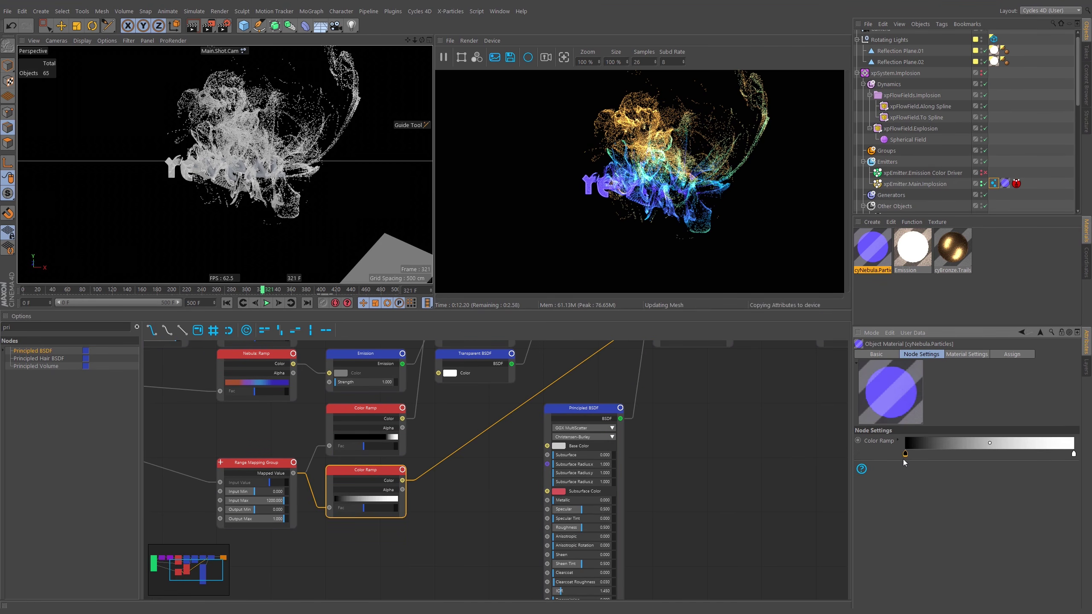
right_click(946, 444)
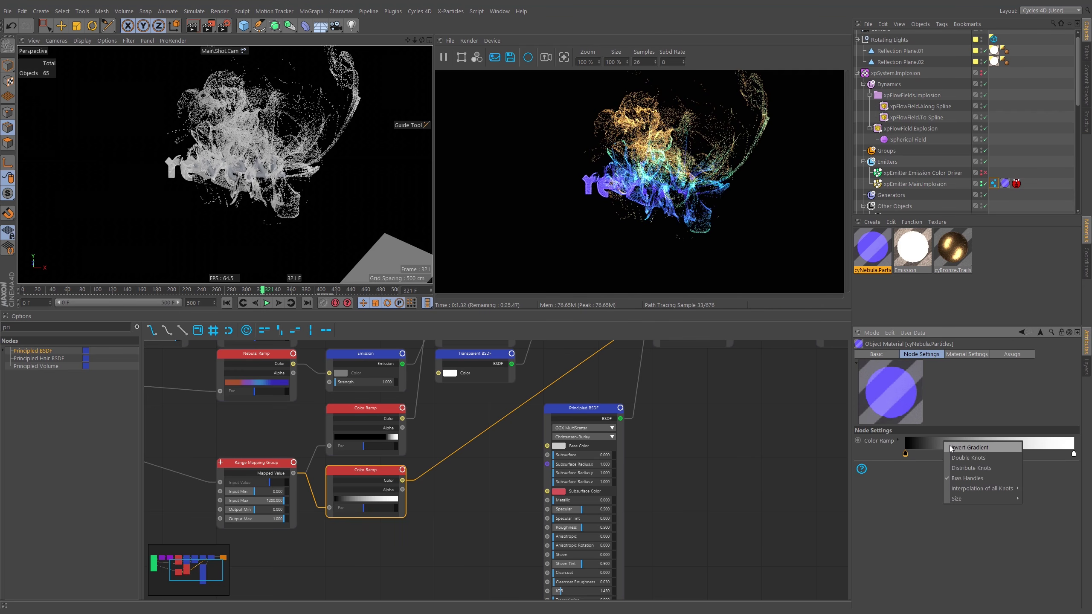
click(953, 448)
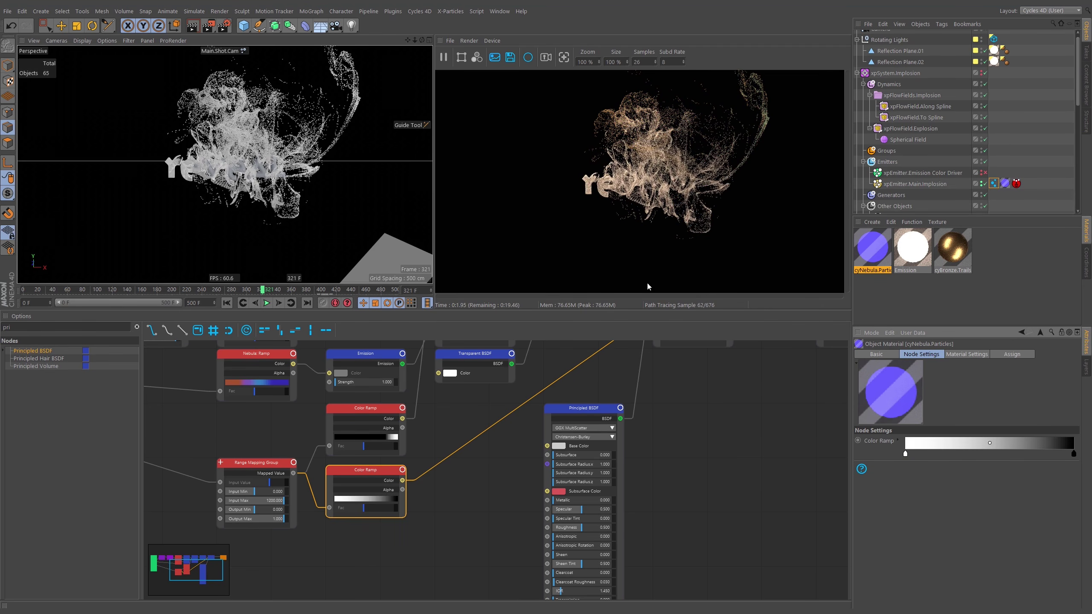
Try a tighter black-to-white transition in the lower Color Ramp, with both knots in the first part of the gradient
drag(906, 454, 946, 454)
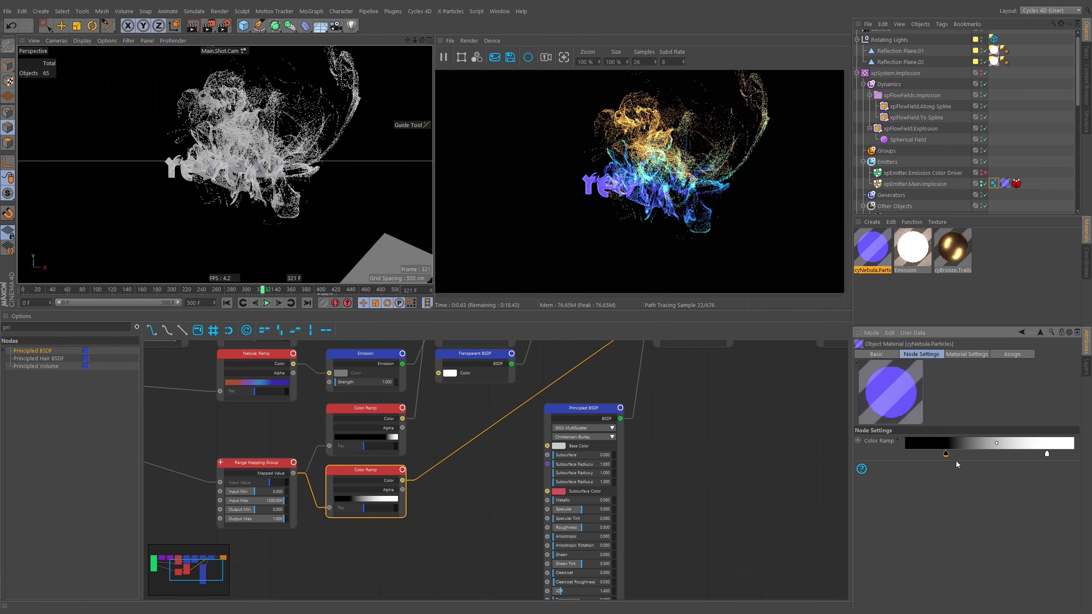
click(931, 455)
drag(946, 455, 930, 457)
drag(1047, 454, 963, 457)
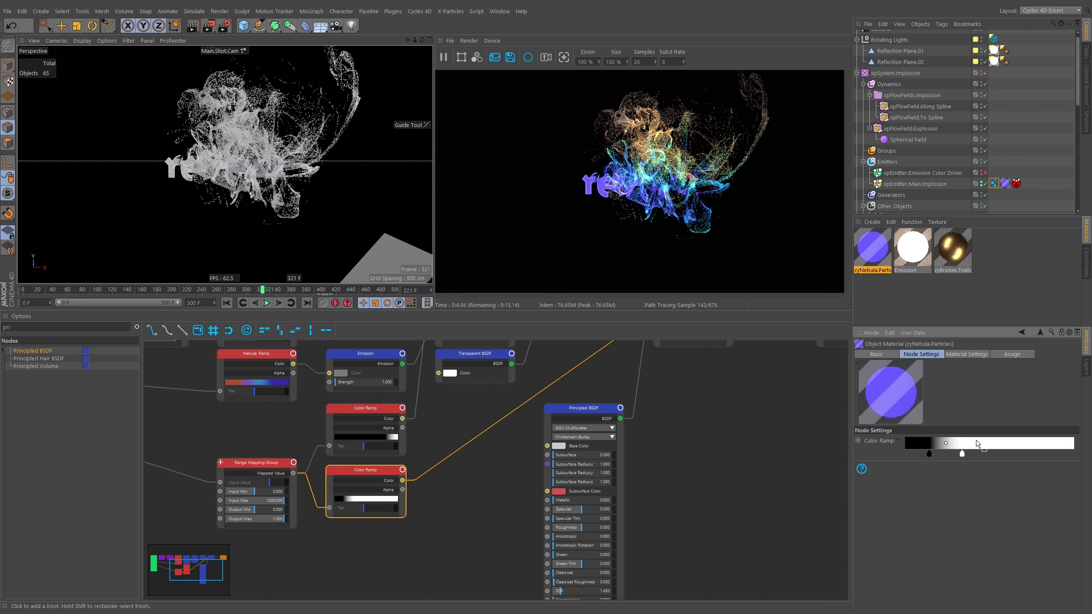
Place the lower Color Ramp's black knot near the gradient's start and the white knot a short distance after it
middle_drag(653, 397, 651, 466)
click(652, 402)
drag(653, 402, 654, 405)
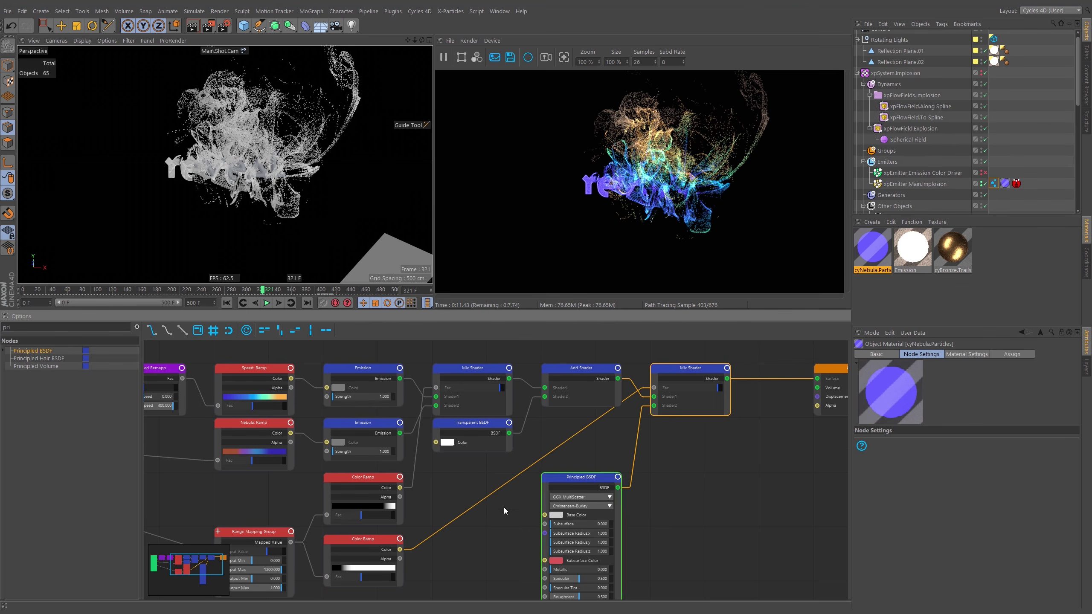
click(388, 577)
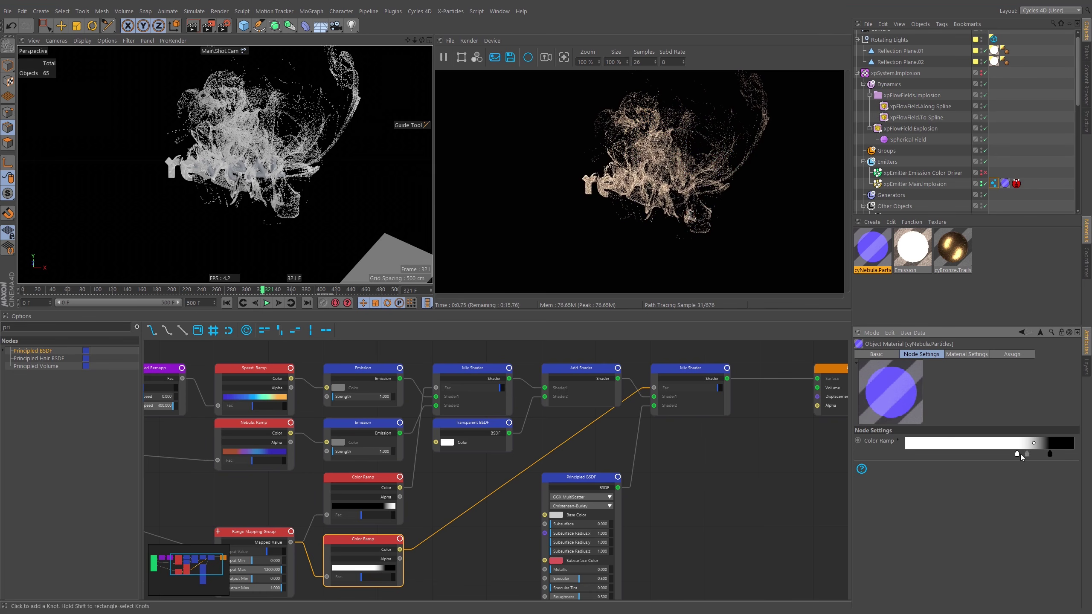
drag(1017, 455, 914, 457)
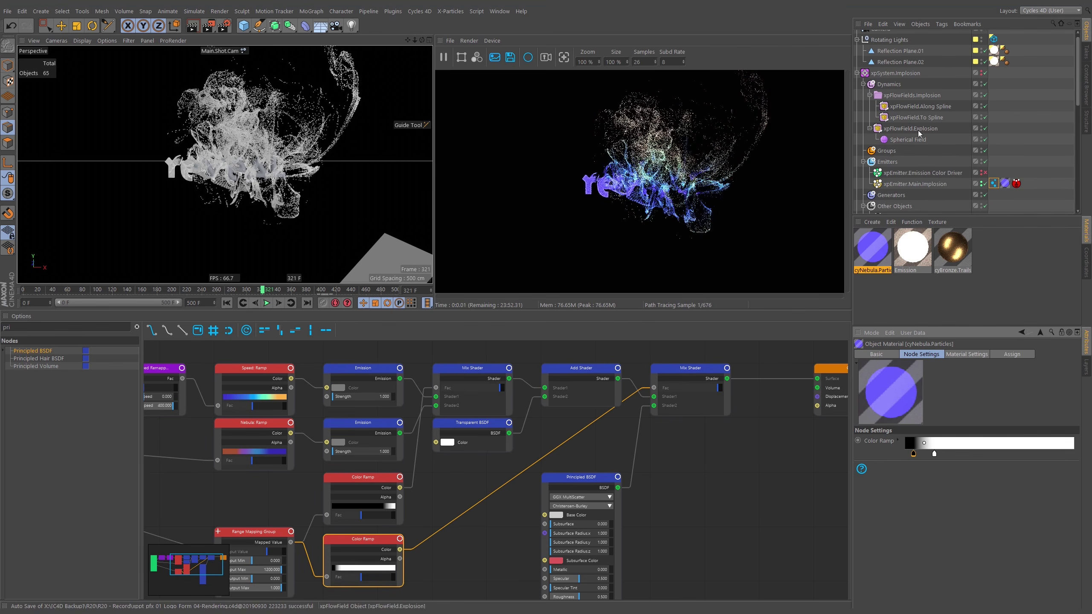
Set the Principled BSDF's Base Color to a fully saturated magenta-purple, with saturation and value at 100%
click(557, 516)
click(935, 459)
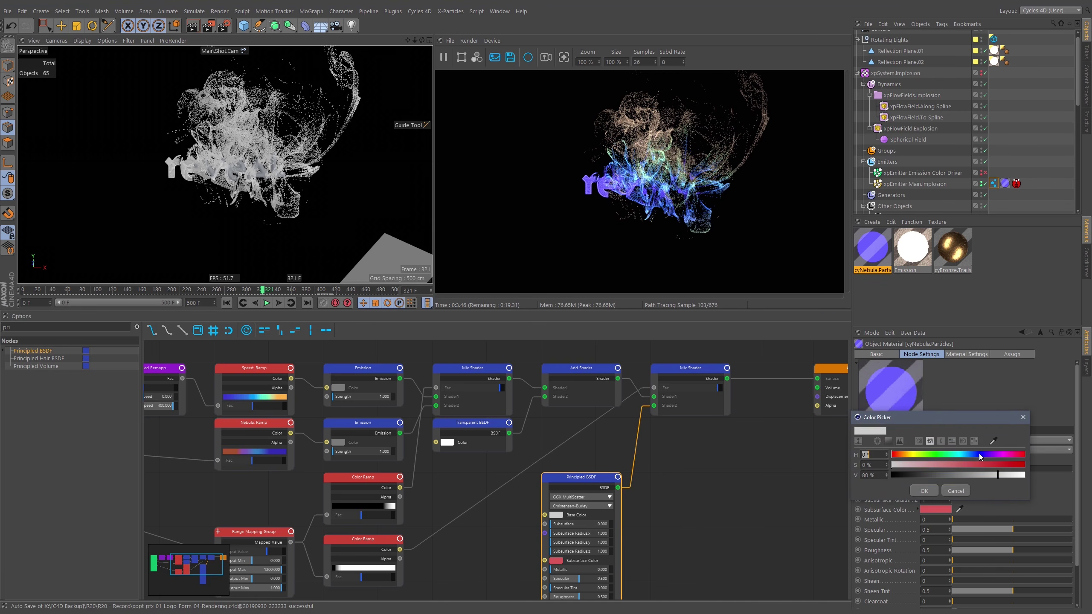
drag(1004, 464, 1030, 476)
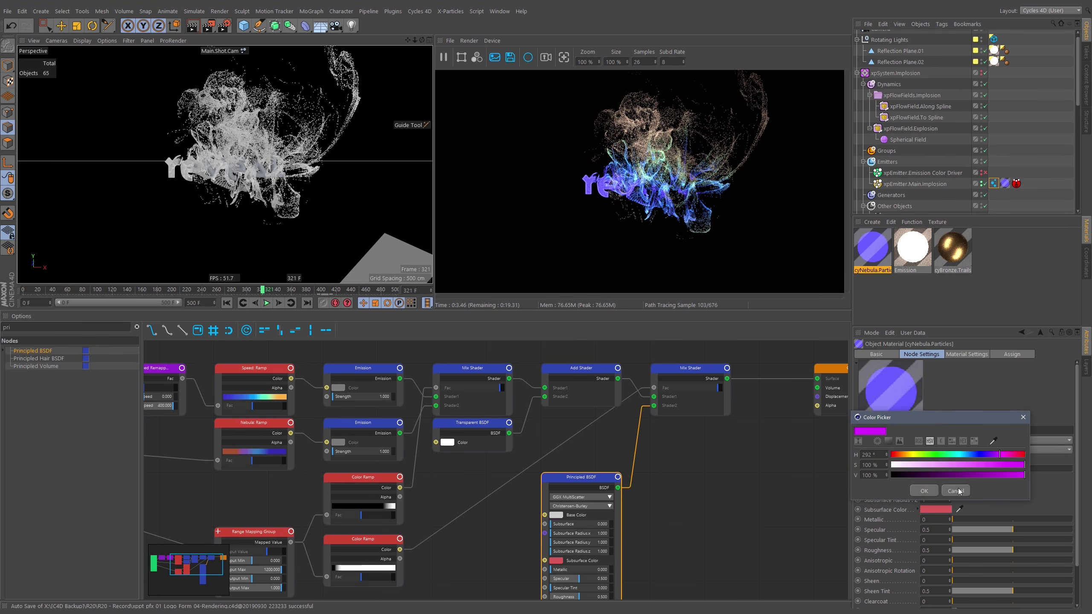
click(924, 491)
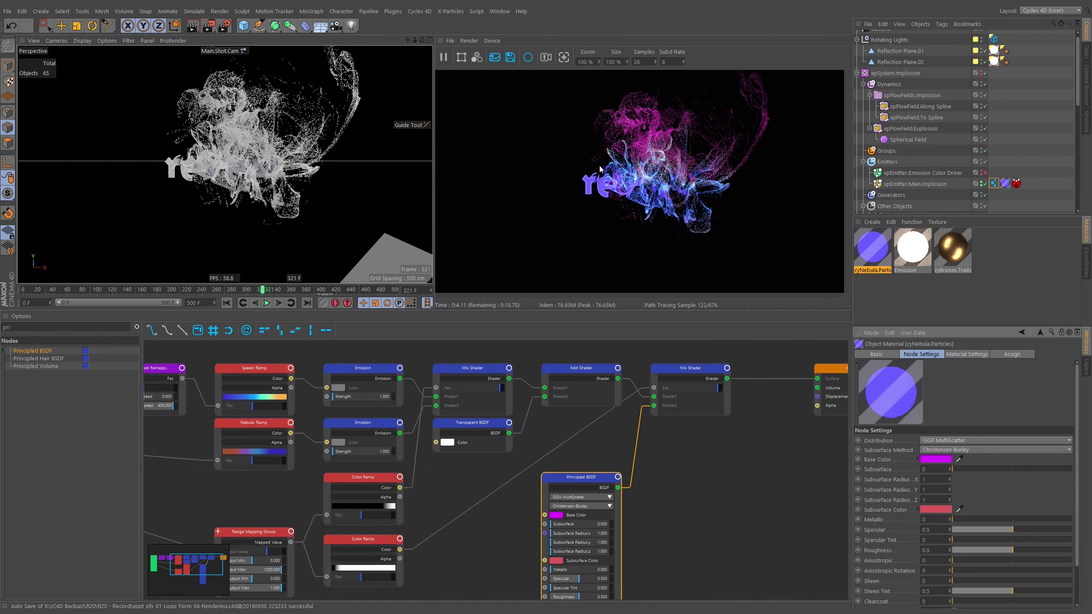
Swap the last Mix Shader's inputs so the Principled BSDF feeds Shader1 and the Add Shader feeds Shader2
click(672, 369)
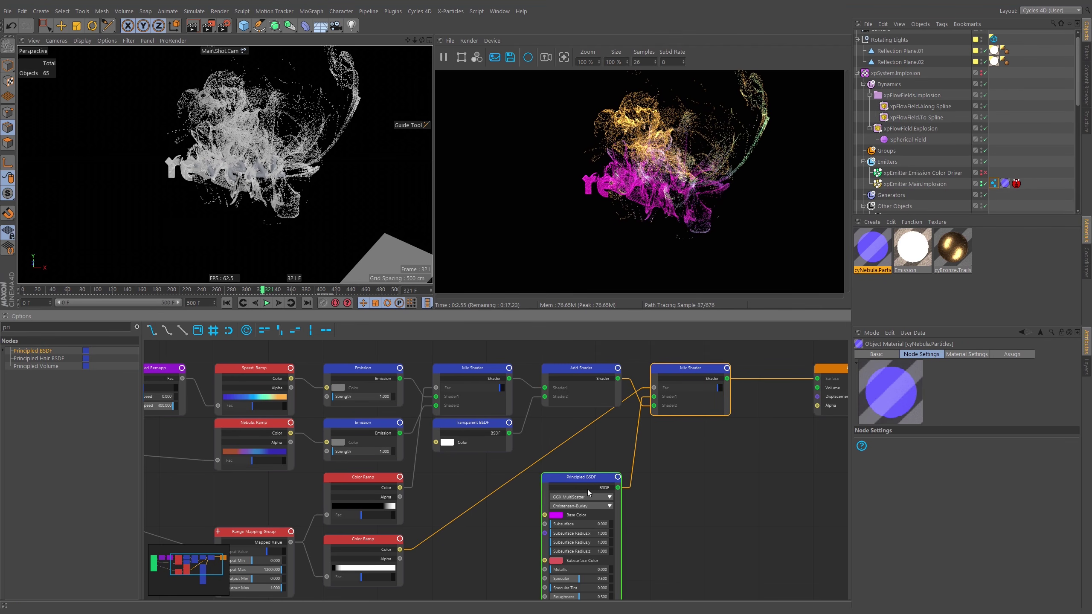
Tidy the graph by lowering the Add Shader slightly and placing the Principled BSDF, fully expanded, beneath it
middle_drag(669, 465, 673, 534)
double_click(588, 545)
drag(588, 545, 600, 395)
drag(585, 436, 586, 452)
middle_drag(667, 365, 653, 490)
mouse_move(585, 490)
mouse_down()
mouse_move(578, 382)
mouse_move(597, 512)
mouse_move(577, 507)
mouse_move(578, 493)
mouse_up()
double_click(578, 381)
double_click(584, 380)
middle_drag(582, 531, 594, 401)
drag(583, 358, 578, 518)
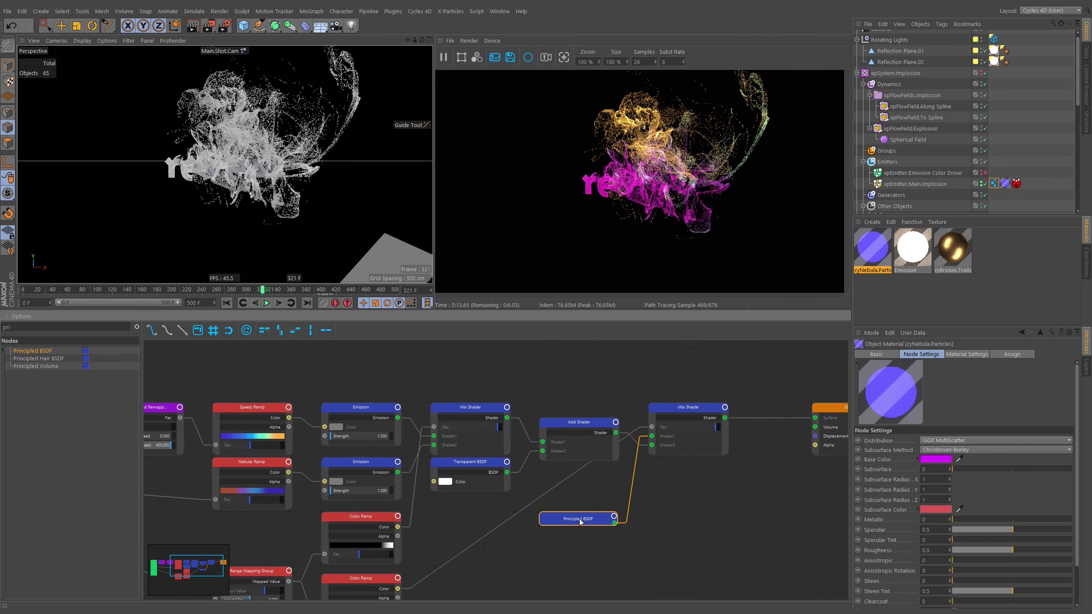
middle_drag(579, 519, 569, 426)
double_click(569, 426)
mouse_move(656, 461)
middle_down()
mouse_move(662, 440)
mouse_move(662, 455)
middle_up()
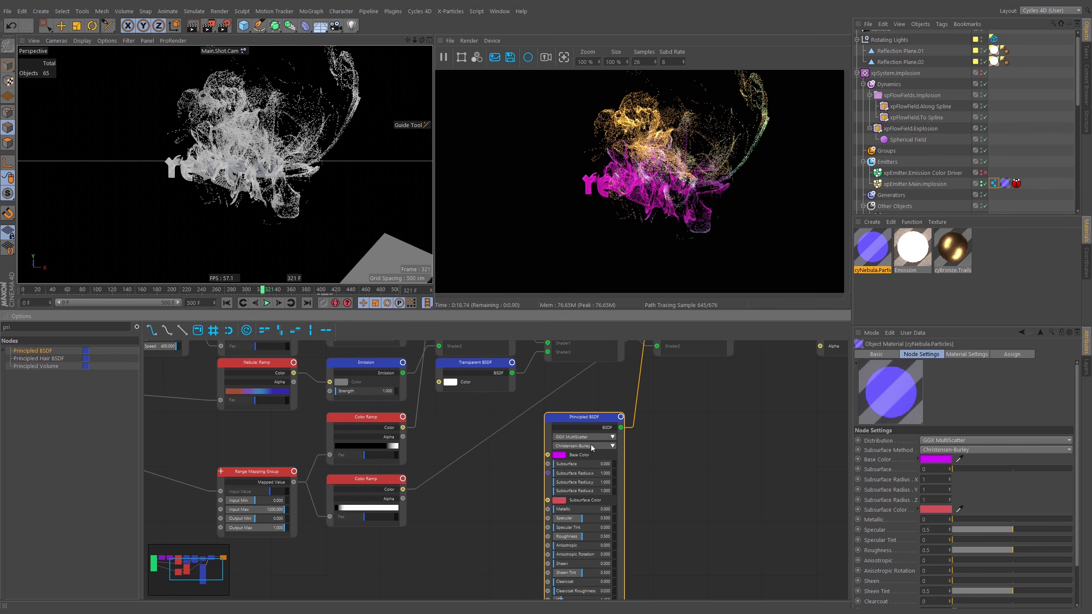
Widen the lower Color Ramp's transition, with the black knot near the start and the white knot just before the gradient's middle
click(398, 510)
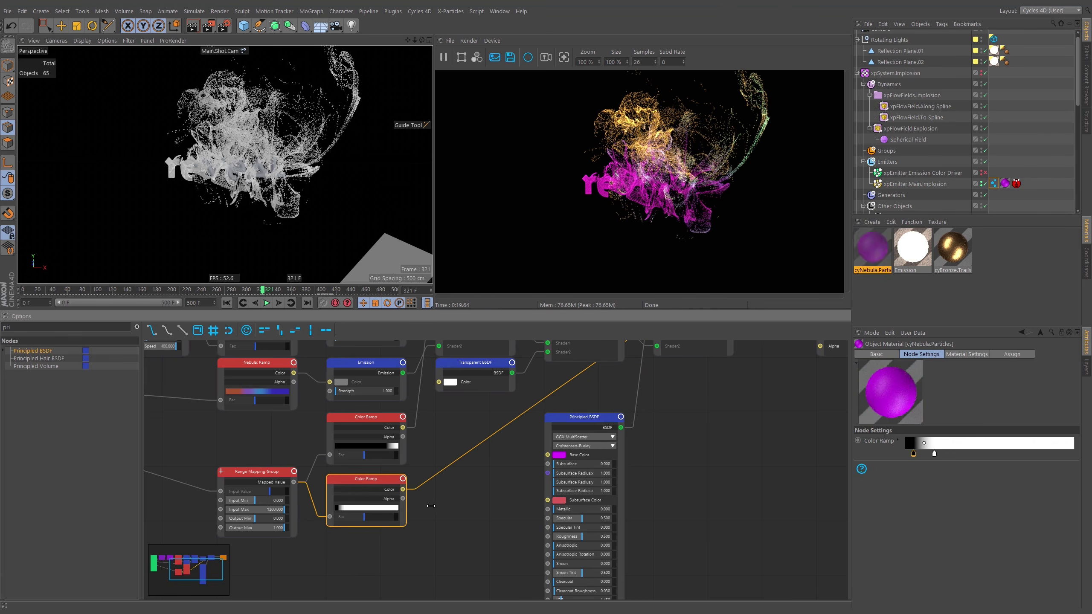
mouse_move(934, 454)
mouse_down()
mouse_move(946, 454)
mouse_move(918, 454)
mouse_up()
click(917, 455)
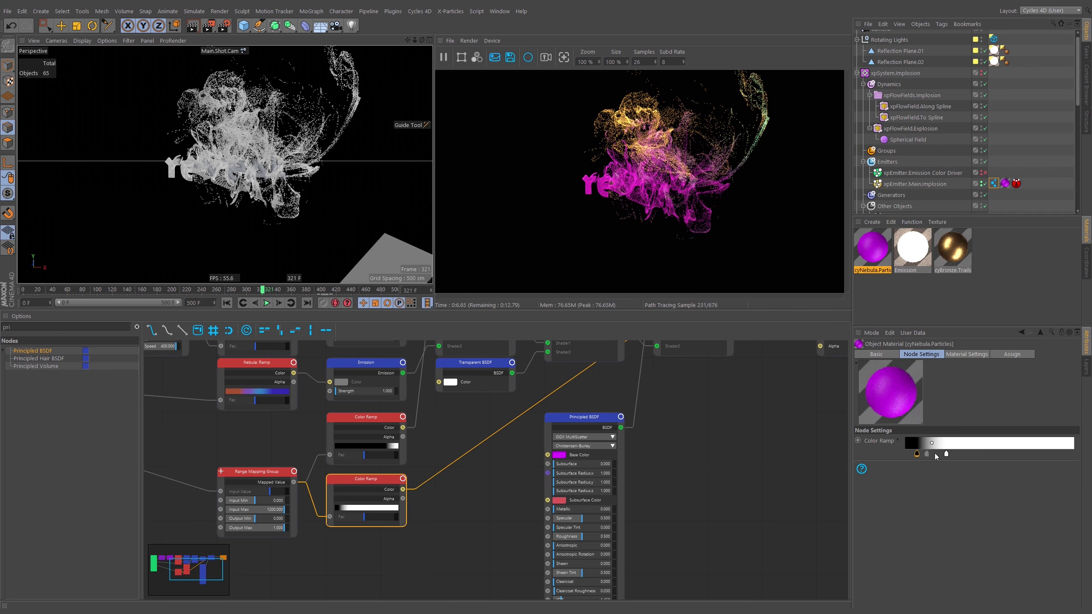
drag(947, 457, 981, 459)
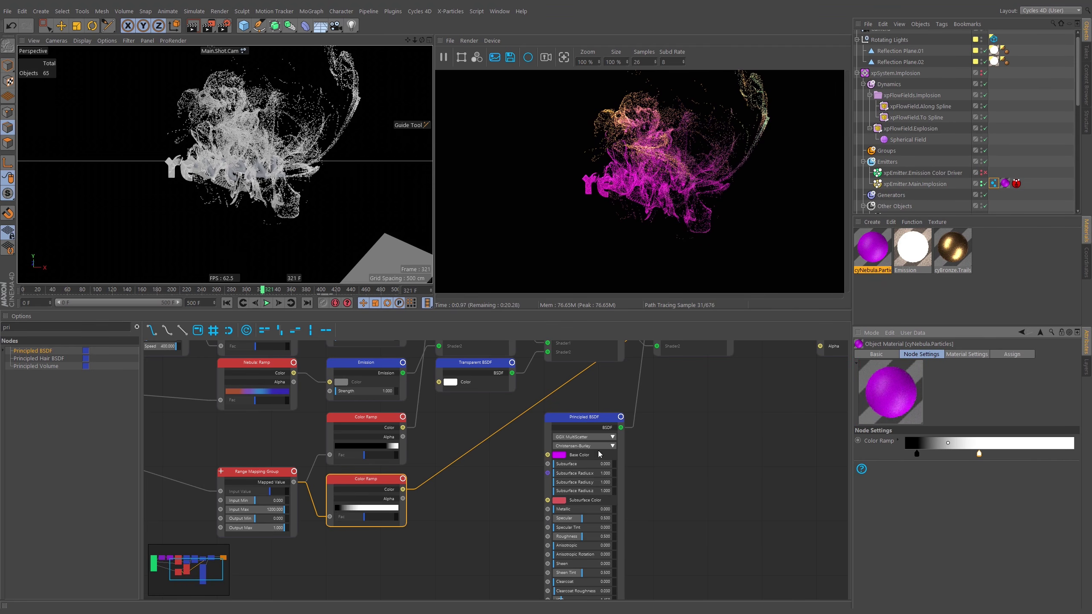
Set the Principled BSDF's Base Color to a light orange with hue 36°, saturation 67% and value 100%
click(560, 457)
click(528, 451)
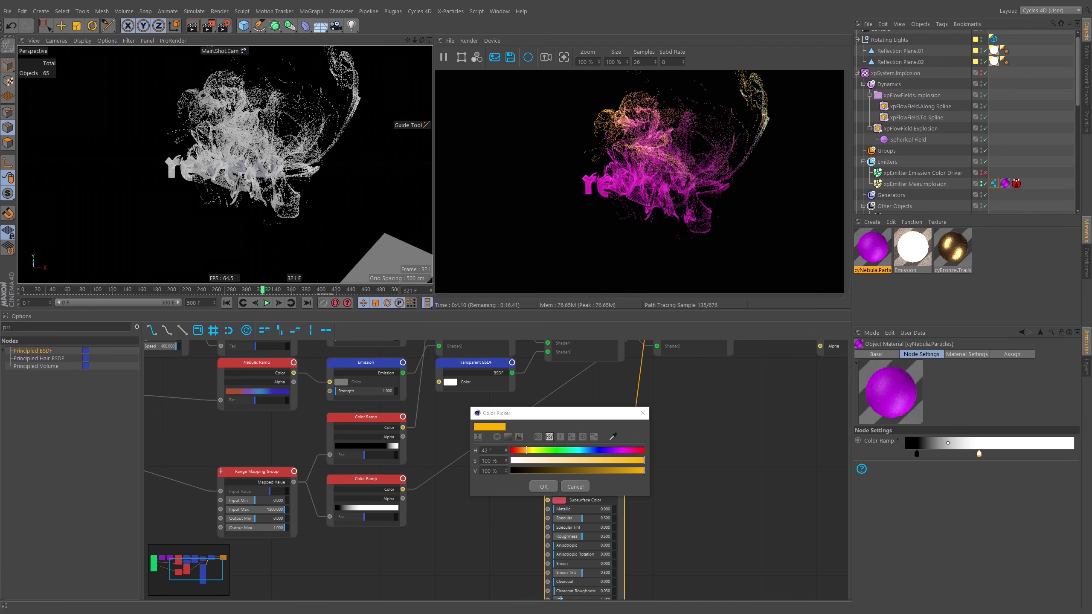
drag(527, 451, 524, 453)
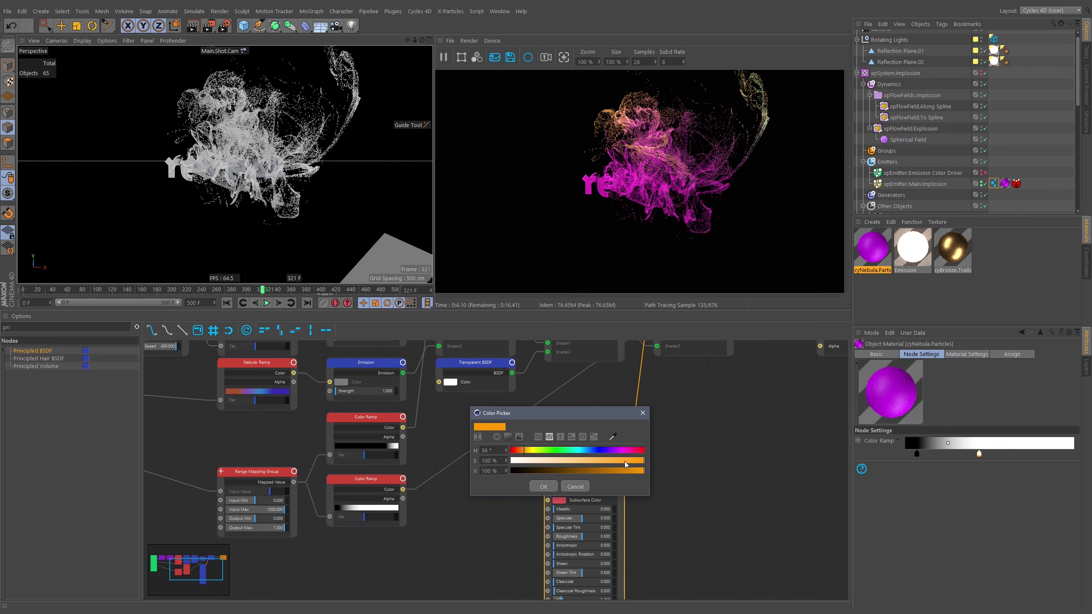
mouse_move(623, 466)
mouse_down()
mouse_move(551, 466)
mouse_move(602, 468)
mouse_up()
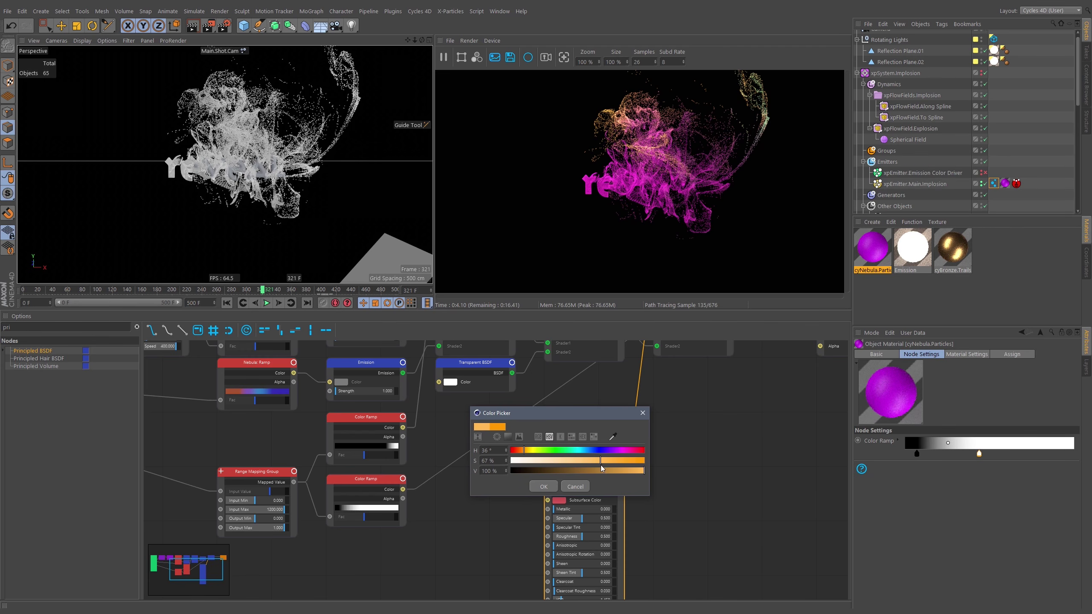
click(543, 487)
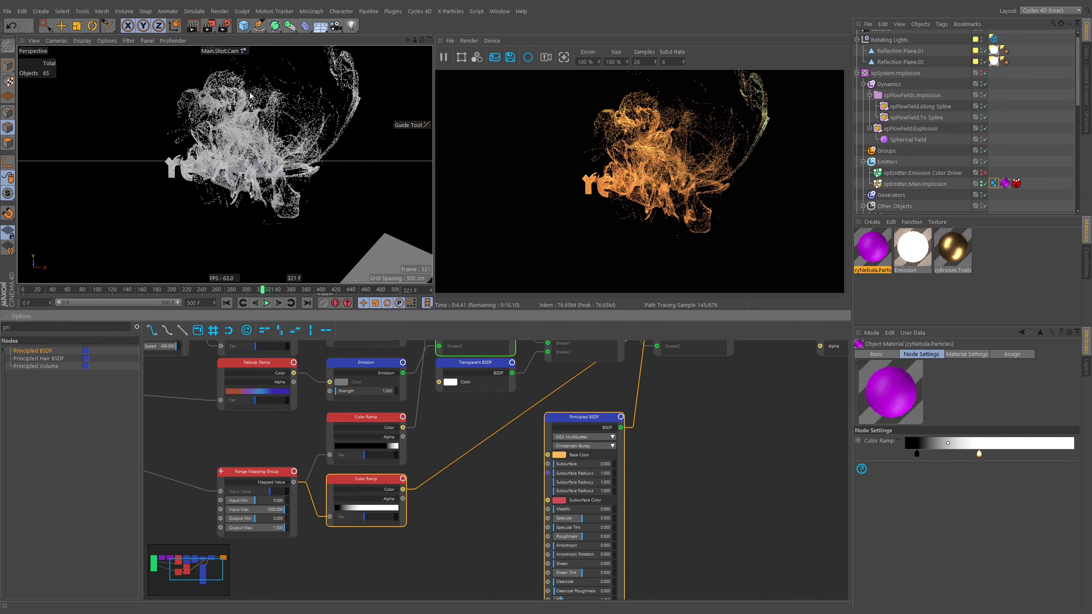
Switch the viewport to the Default Camera and inspect the particles around the logo lettering up close
click(244, 51)
click(260, 62)
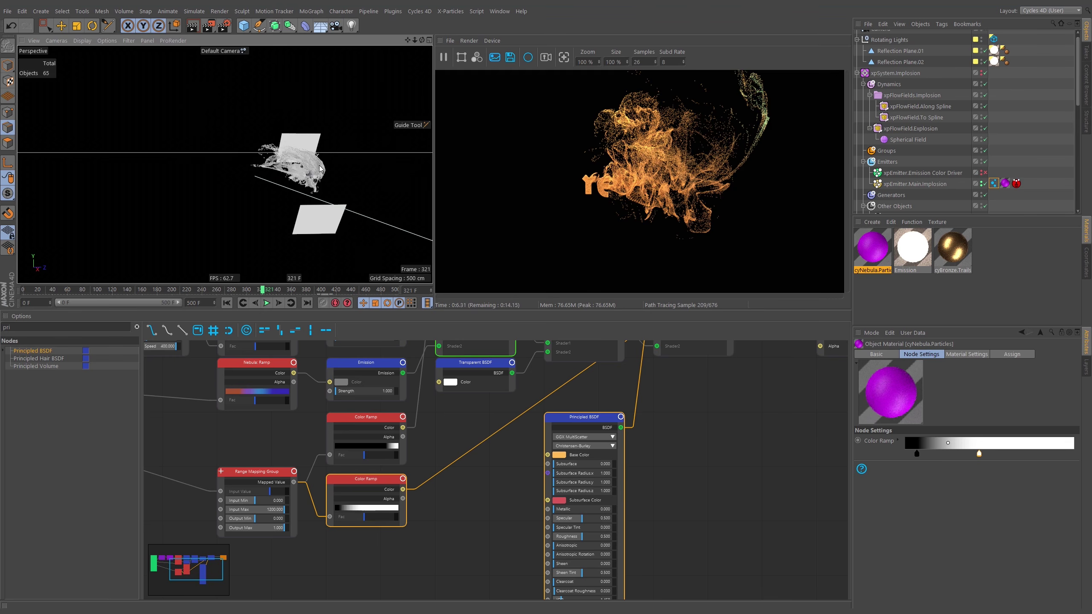
scroll(304, 174, up, 10)
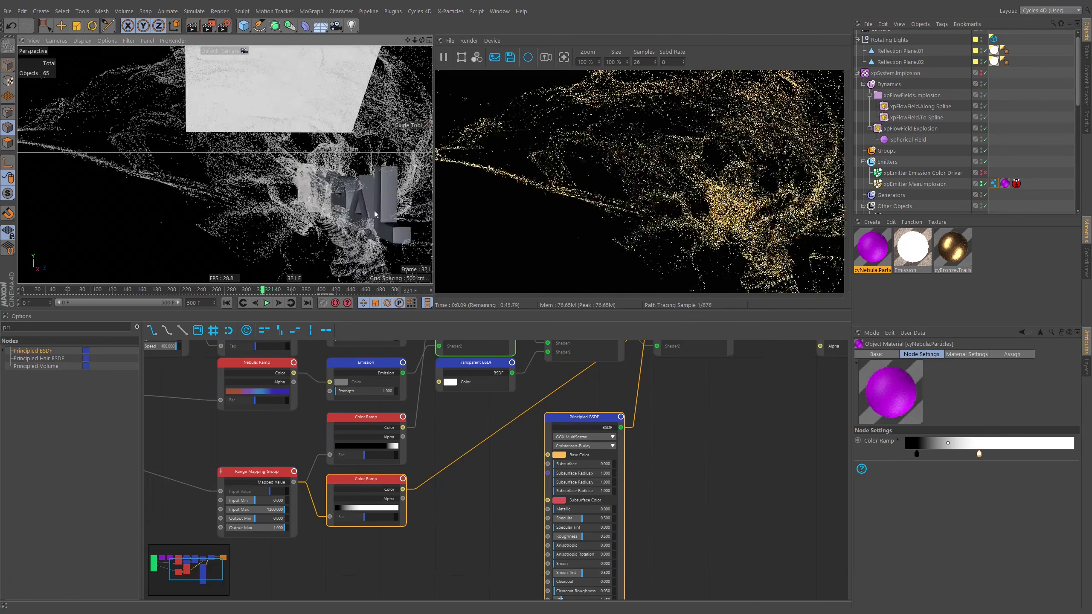
scroll(294, 180, up, 8)
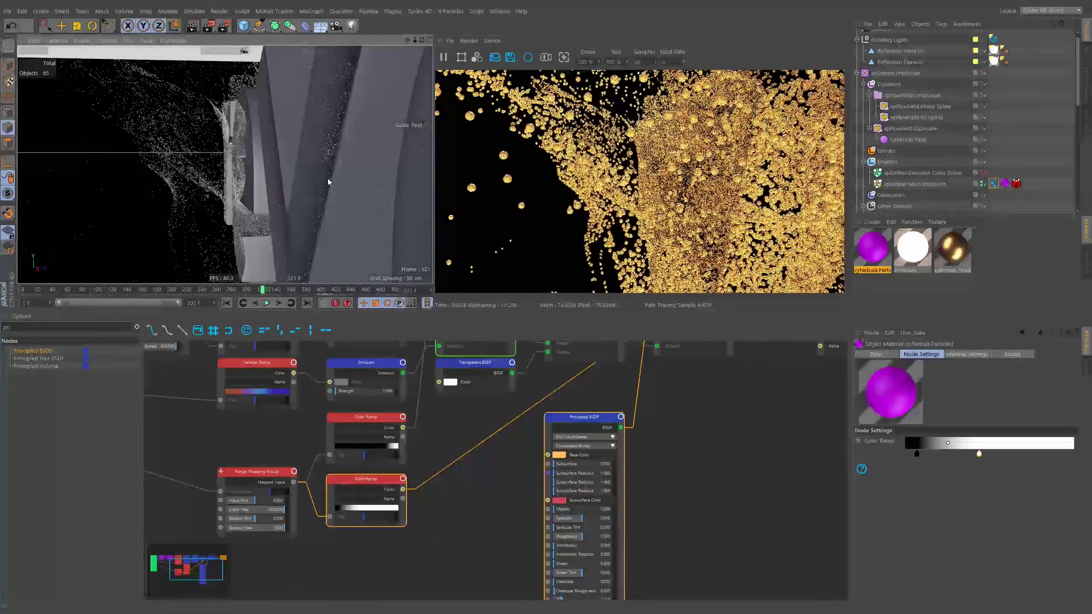
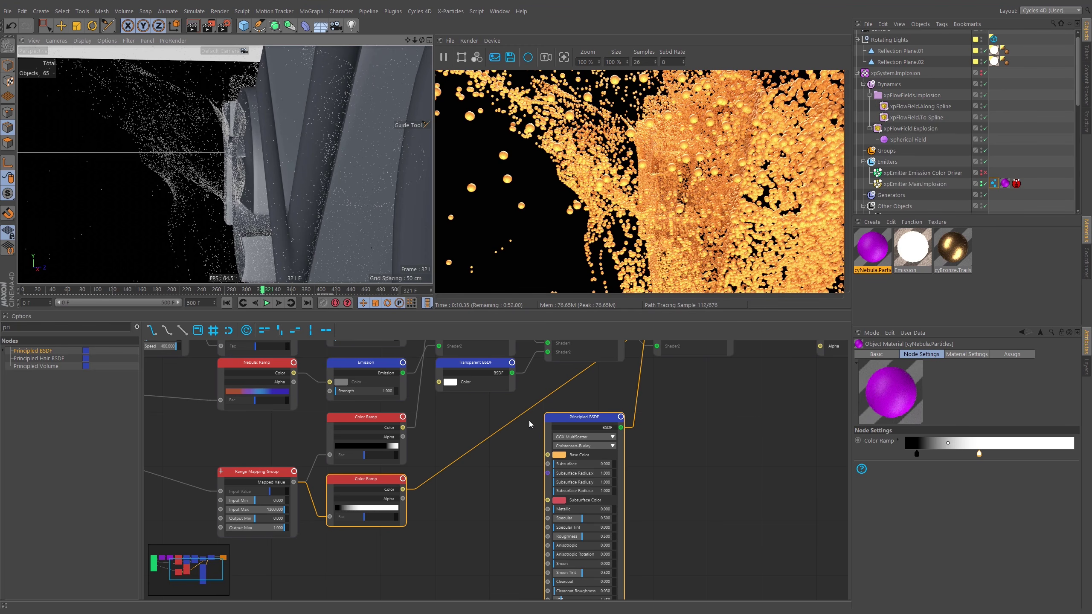
Set the Principled BSDF's Metallic to 1, Roughness to 0 and Specular to 0.401
drag(563, 511, 611, 510)
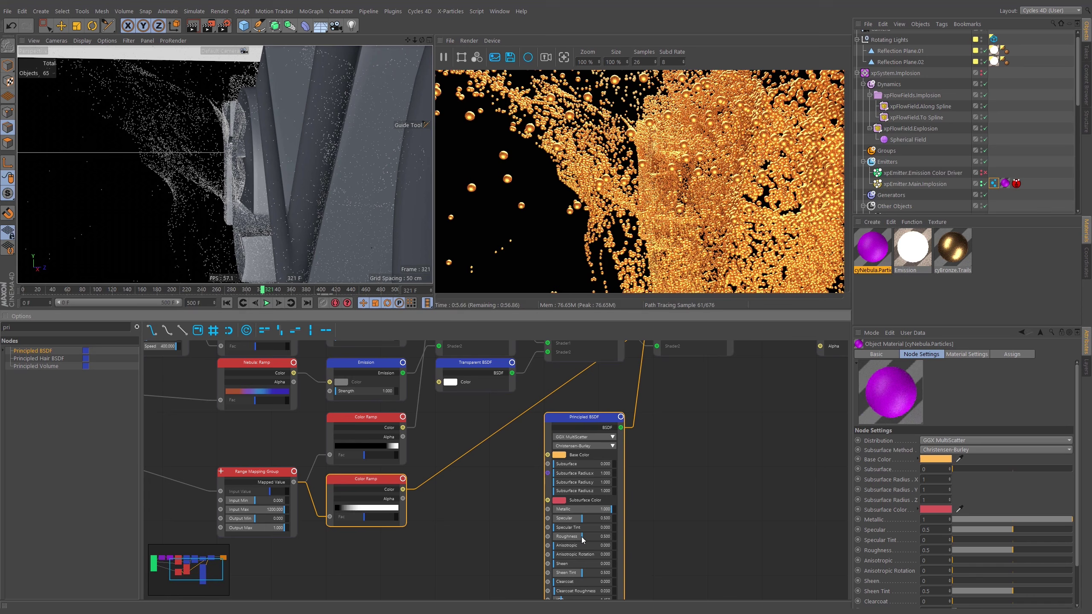
drag(582, 541, 516, 569)
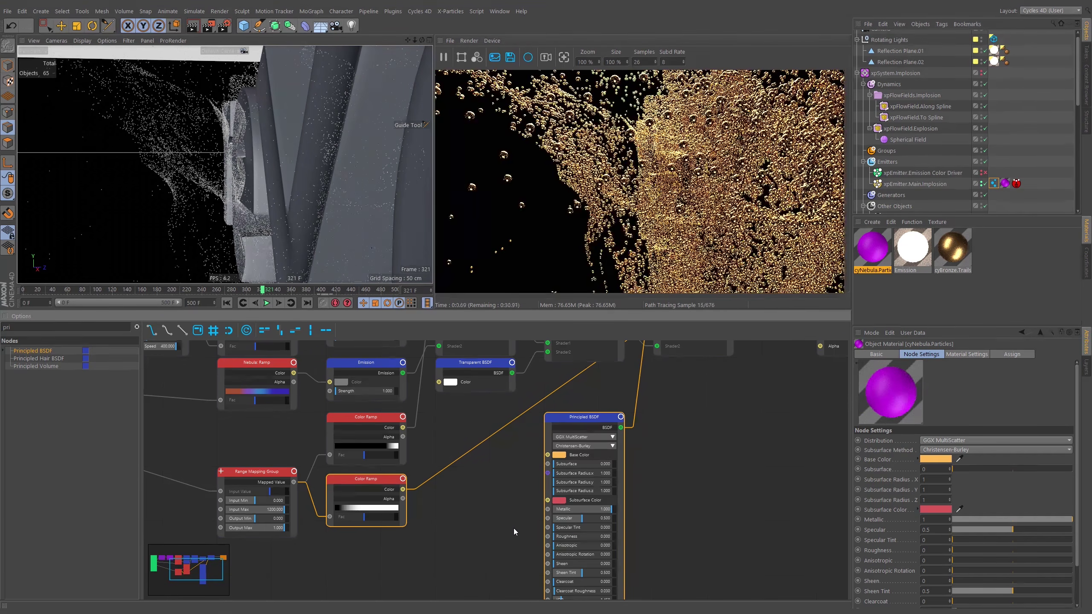
alt+drag(291, 119, 324, 167)
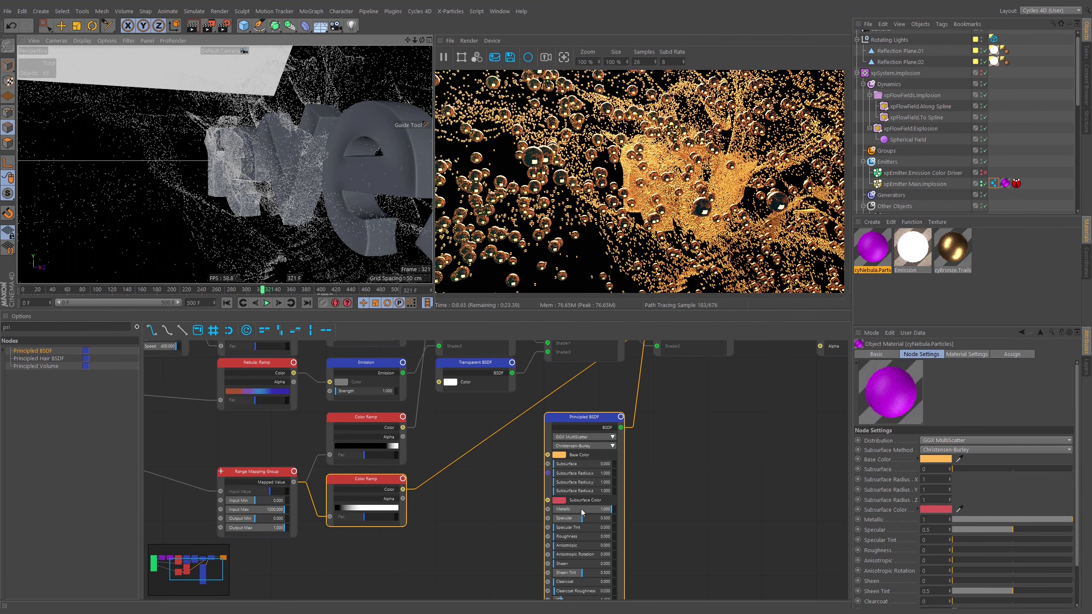
mouse_move(581, 521)
mouse_down()
mouse_move(560, 523)
mouse_move(579, 524)
mouse_up()
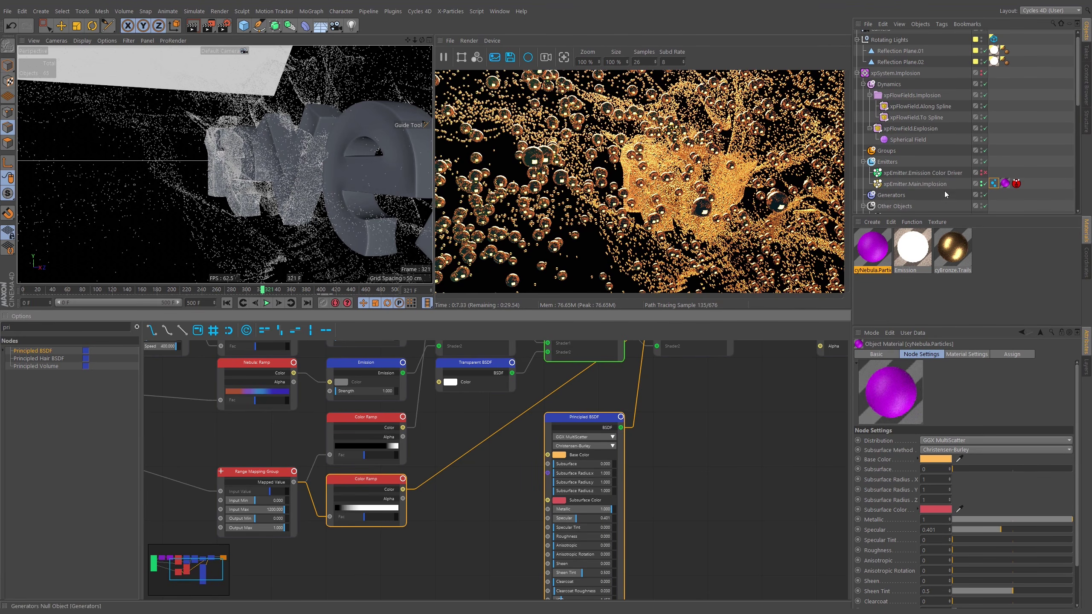
Set Sphere Segments to 5 in the Cycles 4D Instance tag of xpEmitter.Main.Implosion
click(993, 184)
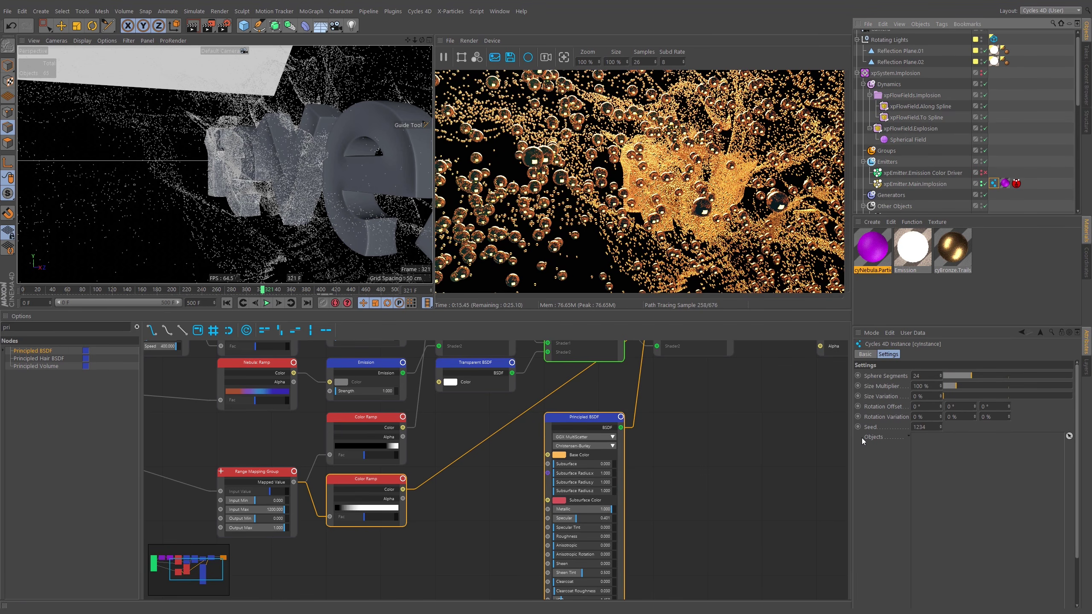
drag(924, 376, 886, 414)
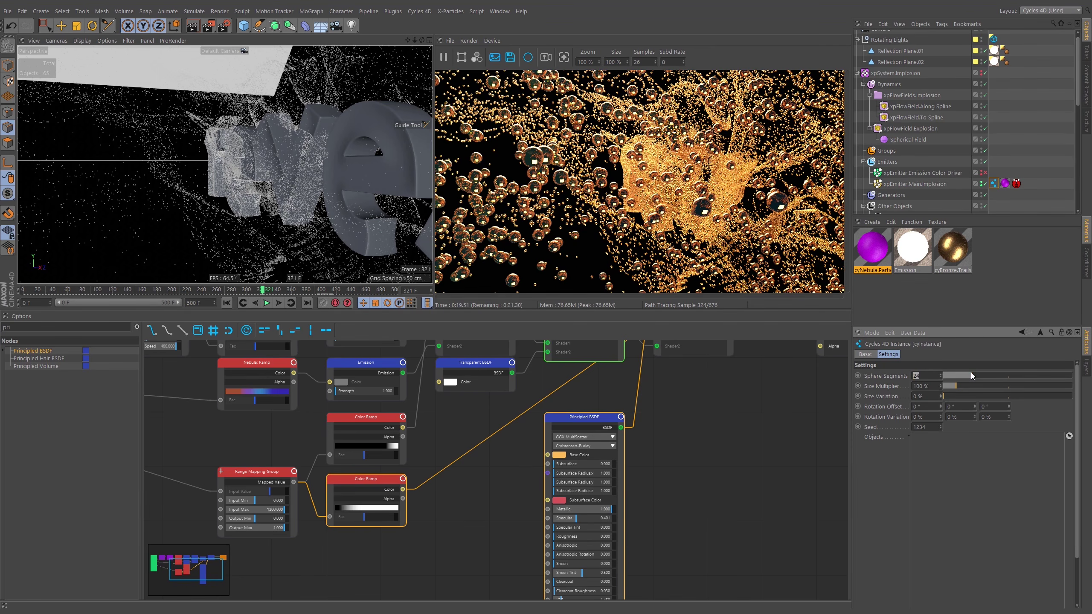
alt+right_drag(219, 156, 222, 156)
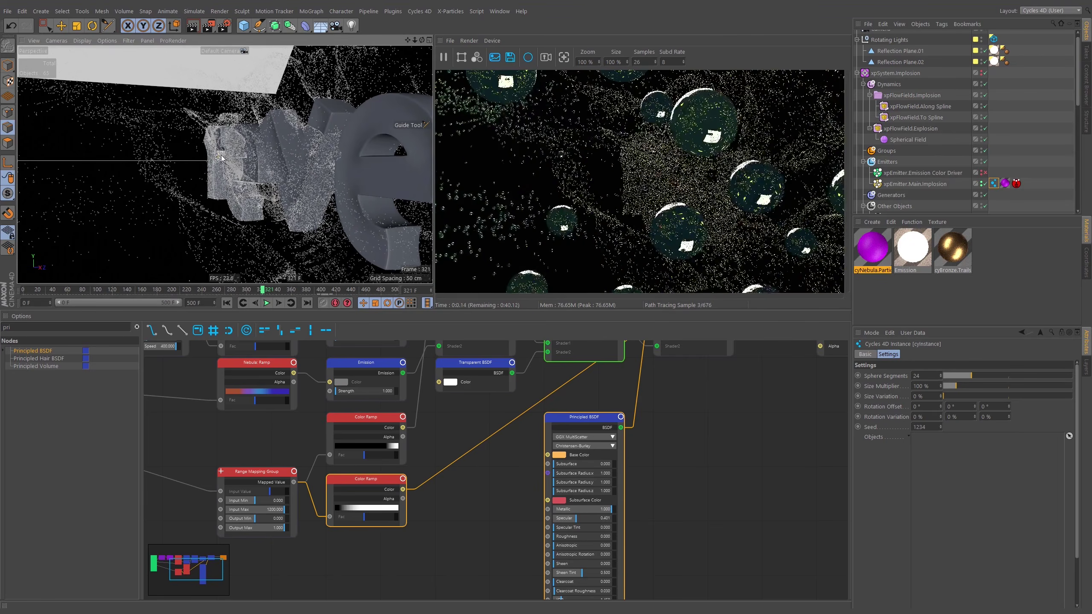
click(876, 251)
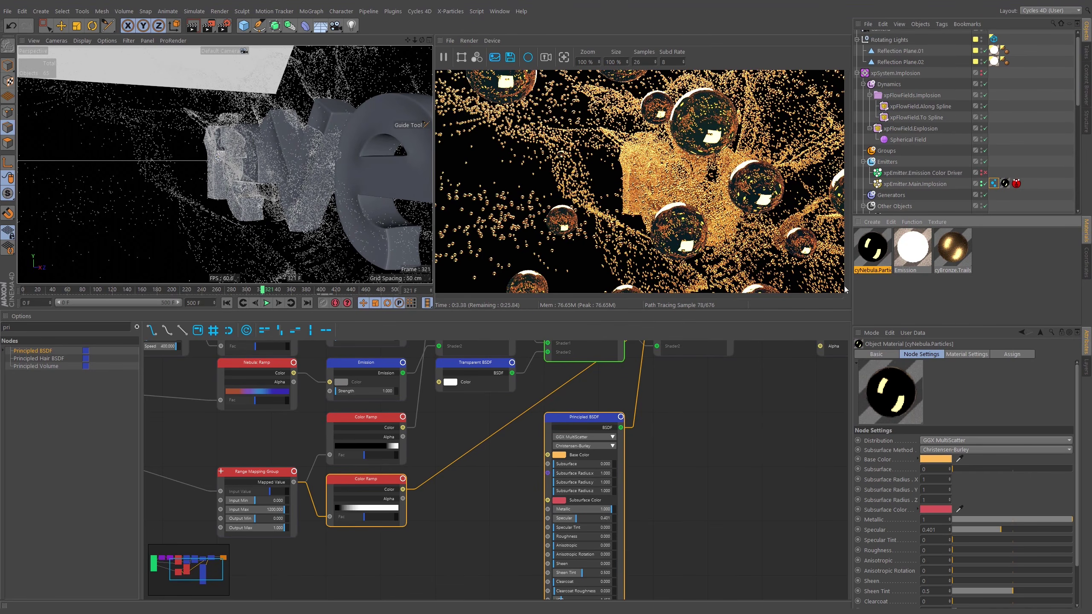
middle_drag(741, 439, 661, 520)
click(993, 184)
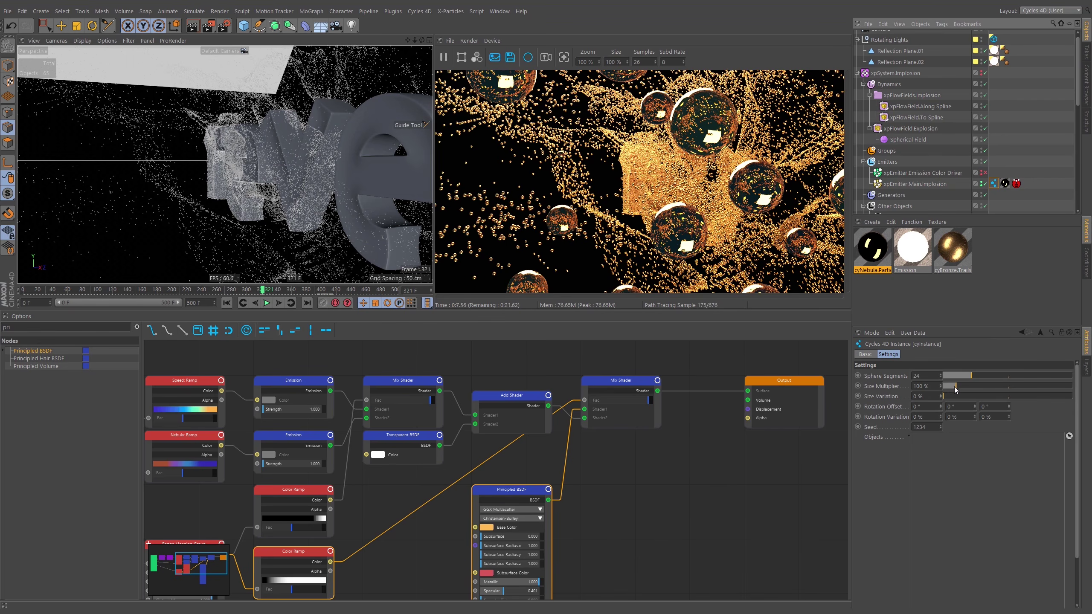
click(929, 374)
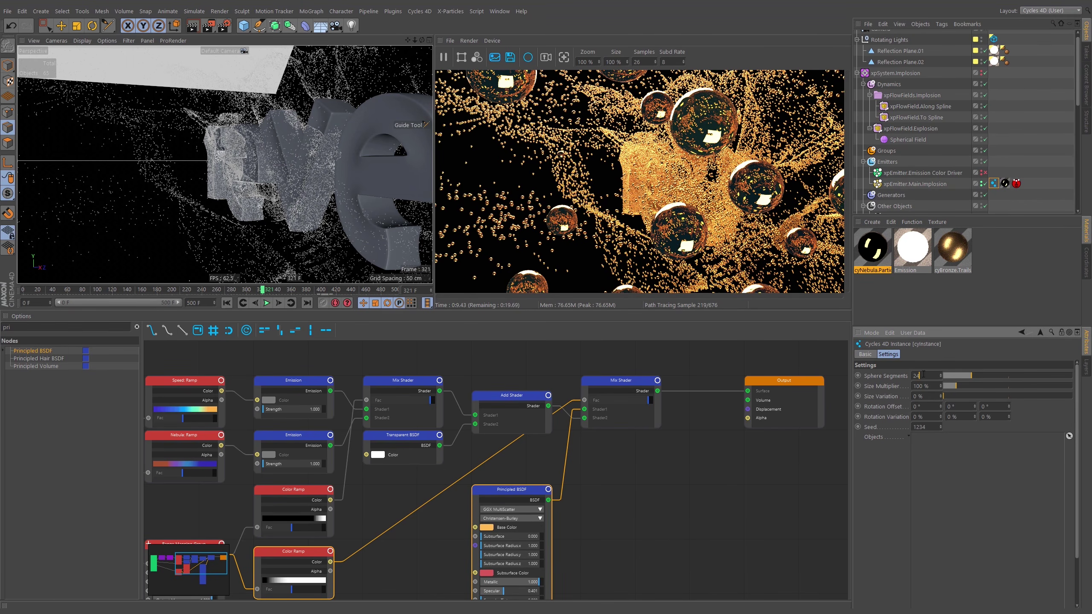
drag(957, 377, 950, 380)
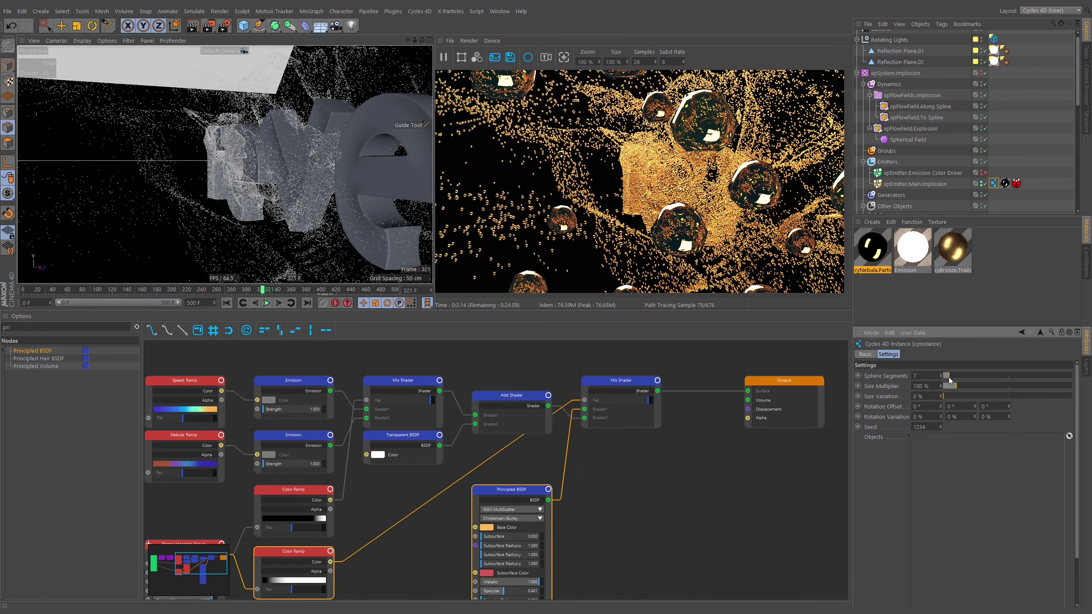
drag(949, 380, 940, 378)
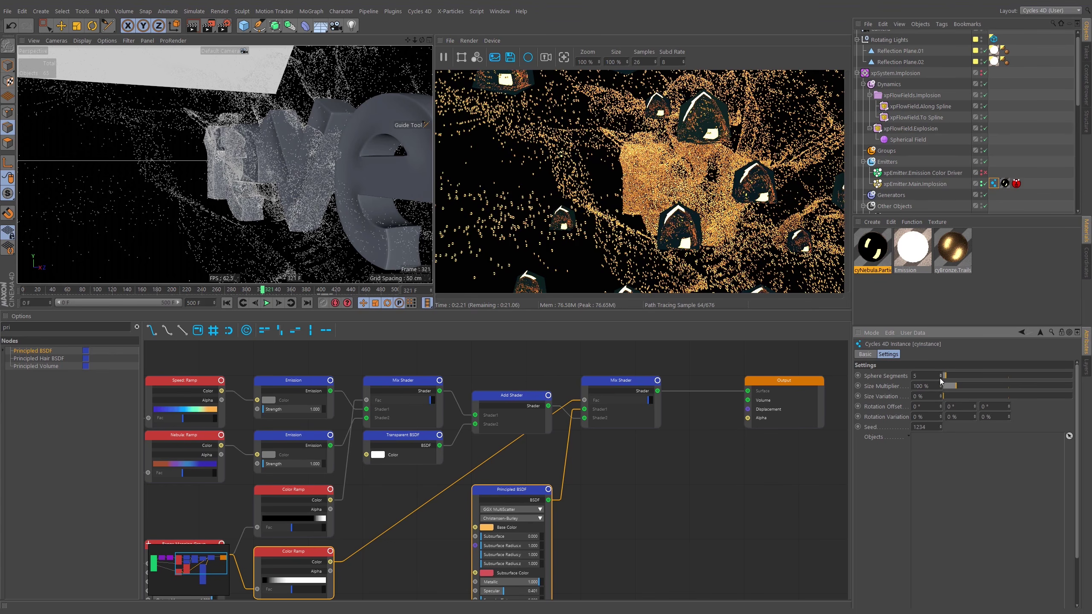
click(941, 374)
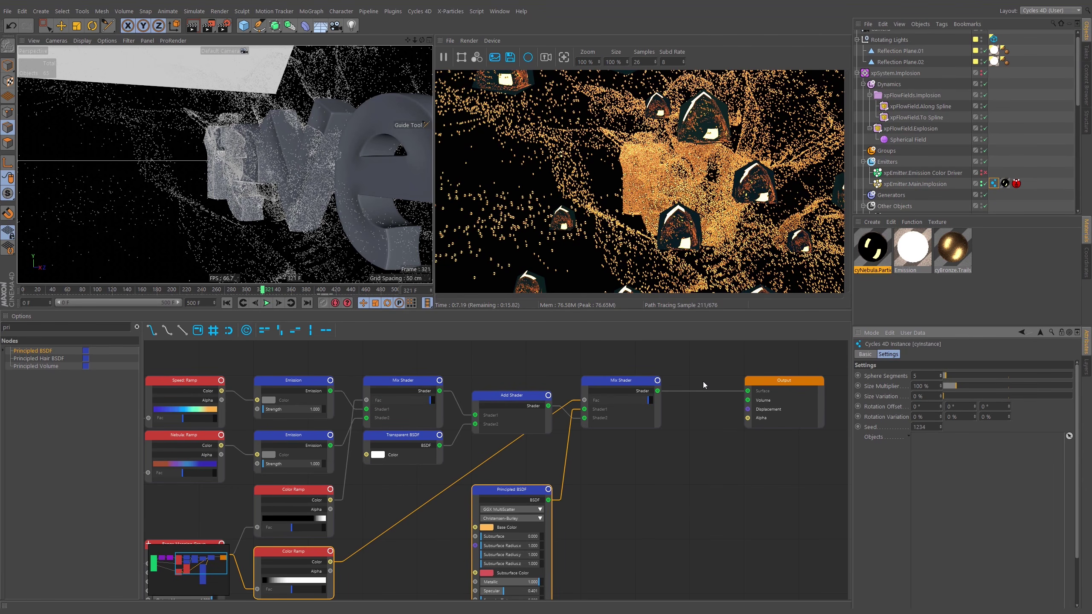
Set the instance tag's Rotation Variation to 100% on all three axes
click(927, 408)
text(3)
text(100)
key(Tab)
text(100)
key(Tab)
text(100)
key(Return)
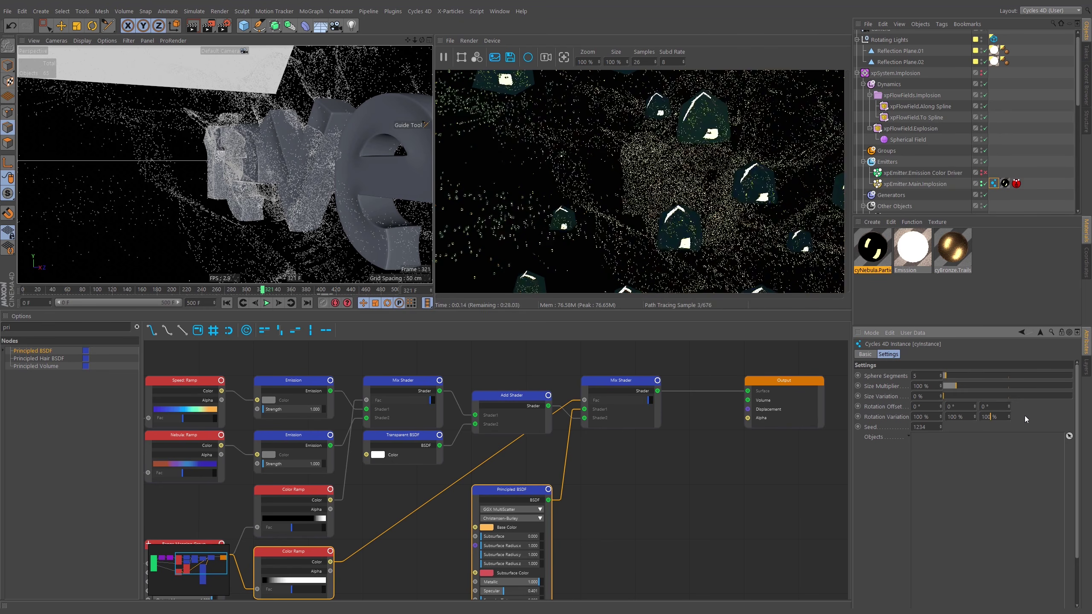
Set the instance tag's Rotation Offset to 360° on all three axes and its Seed to 1250
double_click(925, 407)
text(36)
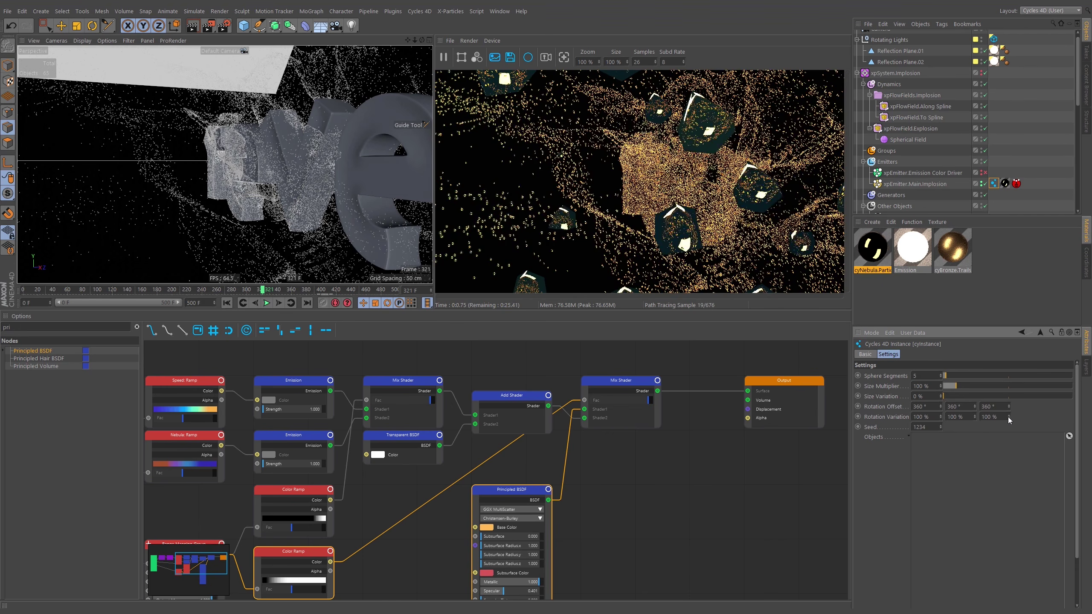
drag(941, 427, 936, 432)
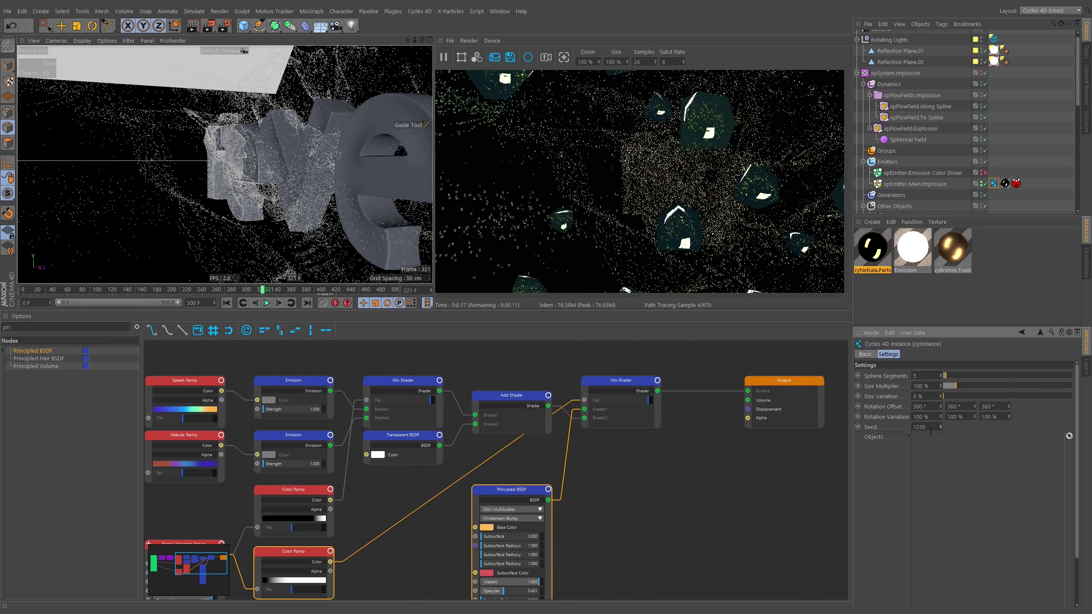
View the whole particle system from farther away and go to frame 179 to check its shading
alt+drag(345, 152, 269, 146)
alt+middle_drag(269, 143, 369, 170)
alt+right_drag(290, 155, 278, 164)
mouse_move(278, 165)
alt+mouse_down()
mouse_move(200, 135)
mouse_move(309, 172)
mouse_move(266, 176)
mouse_move(339, 200)
mouse_move(243, 188)
mouse_move(261, 193)
mouse_move(290, 169)
mouse_move(254, 184)
mouse_move(263, 119)
mouse_move(317, 122)
mouse_move(267, 172)
alt+mouse_up()
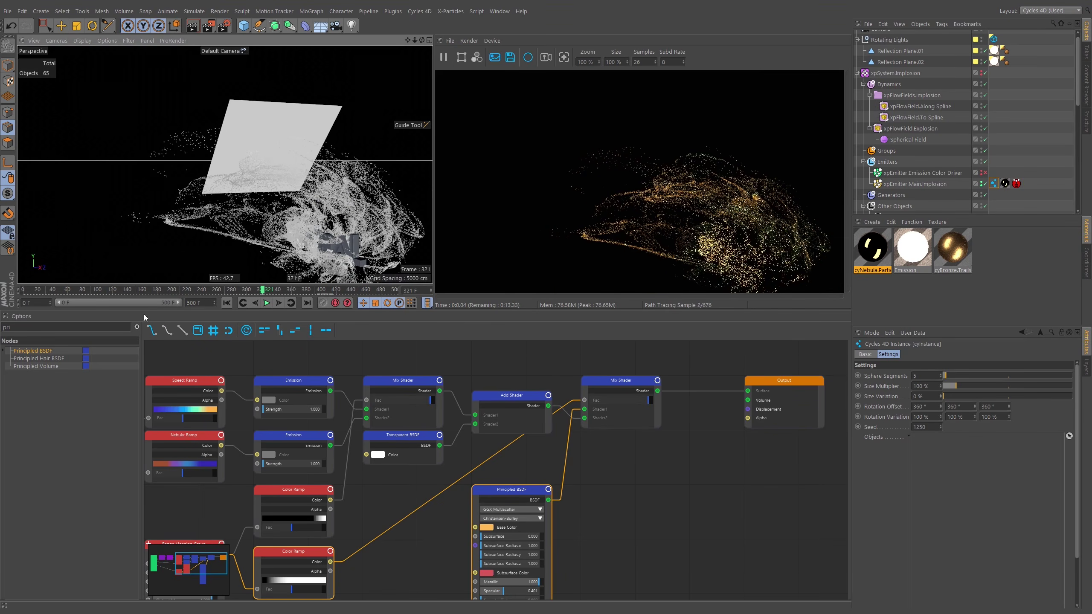
click(156, 290)
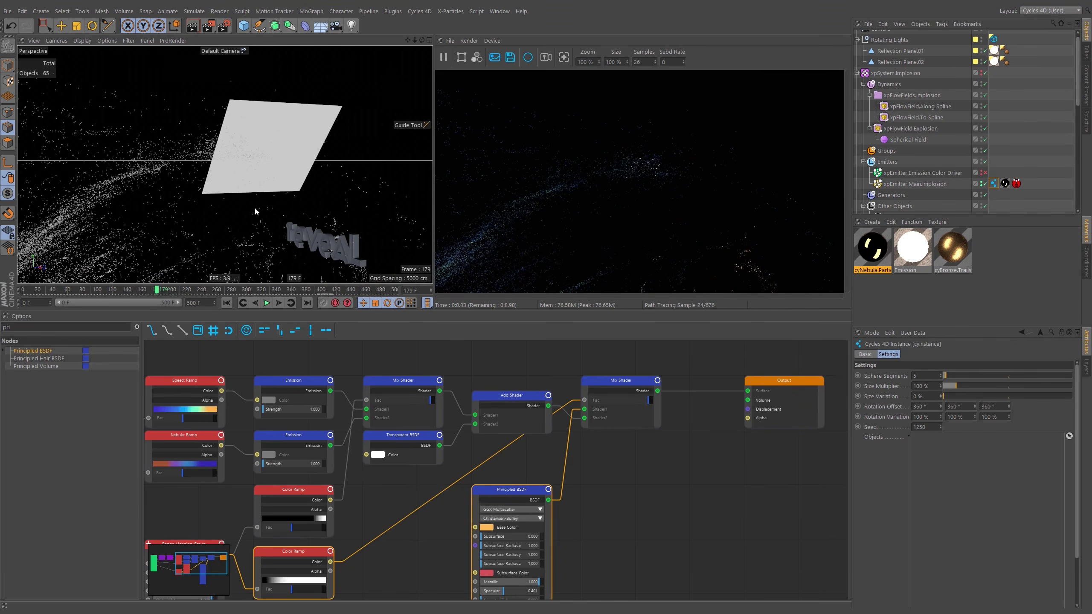
Go to frame 362 and examine the bronze shading of the particles on the letters up close
alt+drag(212, 207, 239, 183)
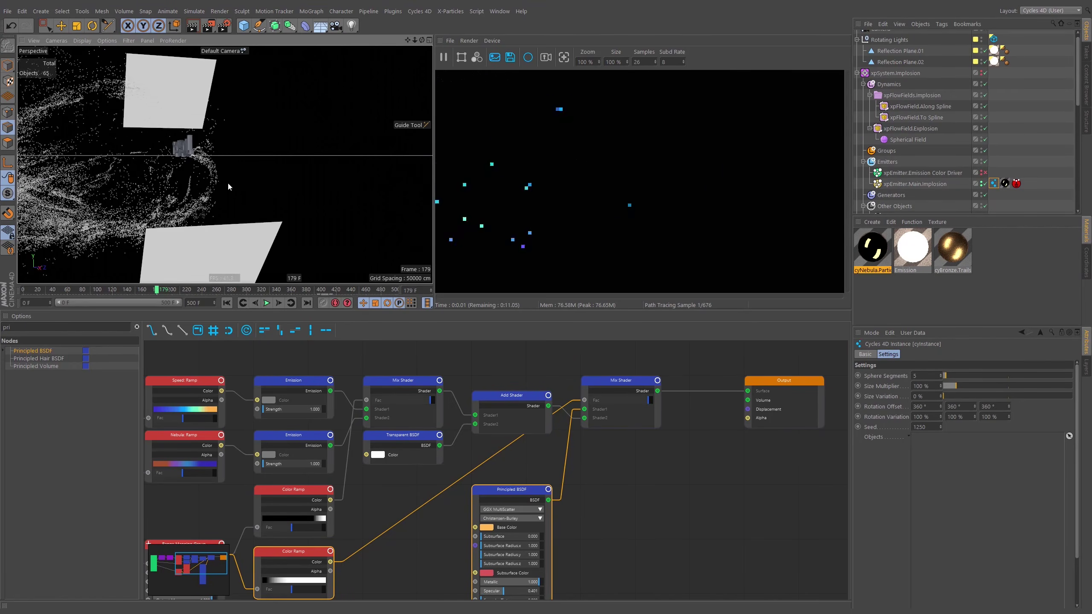
alt+middle_drag(187, 144, 242, 165)
scroll(242, 176, up, 10)
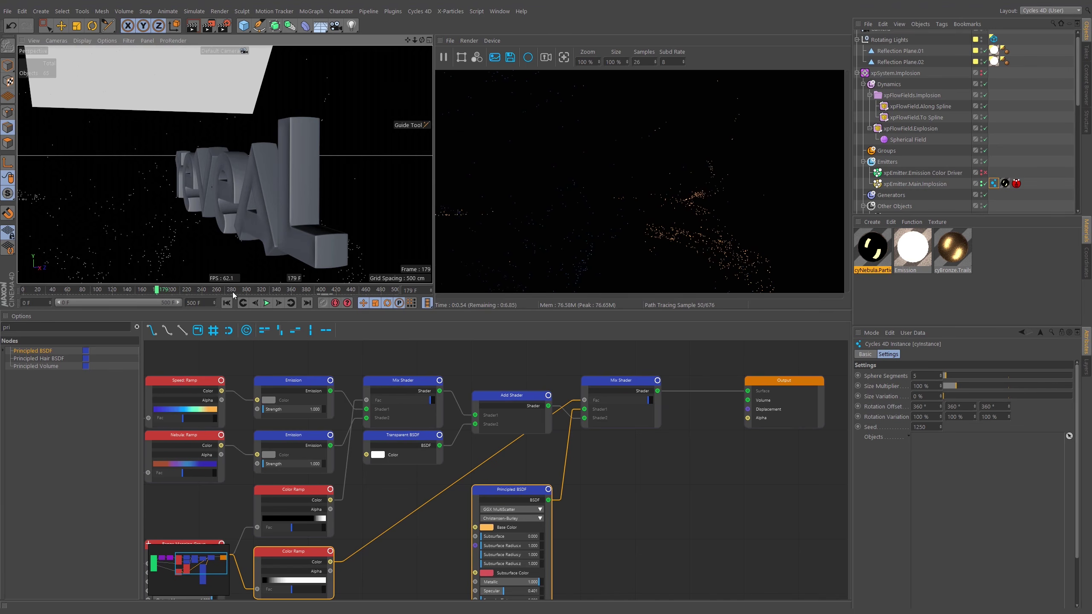
click(245, 291)
drag(263, 296, 303, 297)
mouse_move(275, 168)
alt+mouse_down()
mouse_move(309, 166)
mouse_move(263, 172)
alt+mouse_up()
alt+middle_drag(263, 172, 374, 170)
alt+right_drag(283, 163, 383, 166)
alt+drag(287, 183, 235, 169)
alt+middle_drag(227, 163, 426, 160)
alt+right_drag(190, 133, 238, 127)
alt+drag(292, 198, 314, 189)
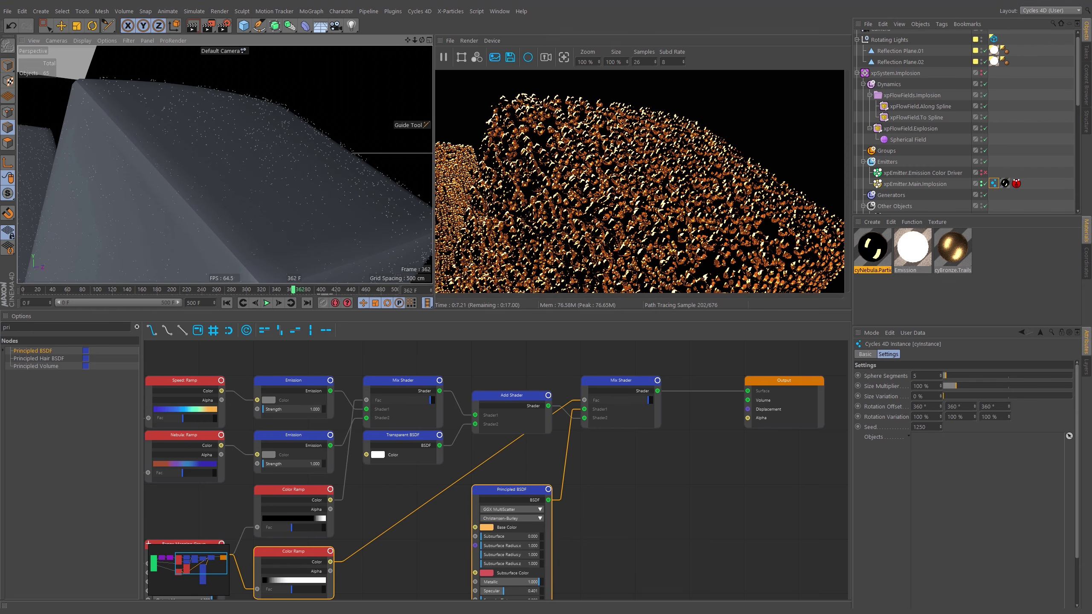
Try a Size Multiplier of 48% in the Cycles 4D Instance tag, and undo the change
click(948, 387)
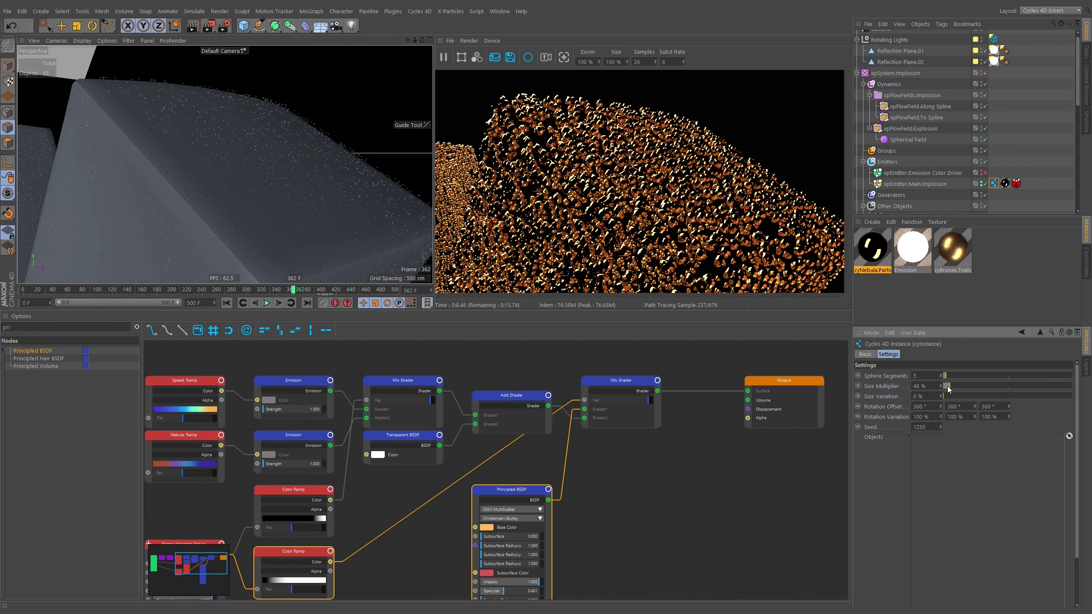
key(ctrl+z)
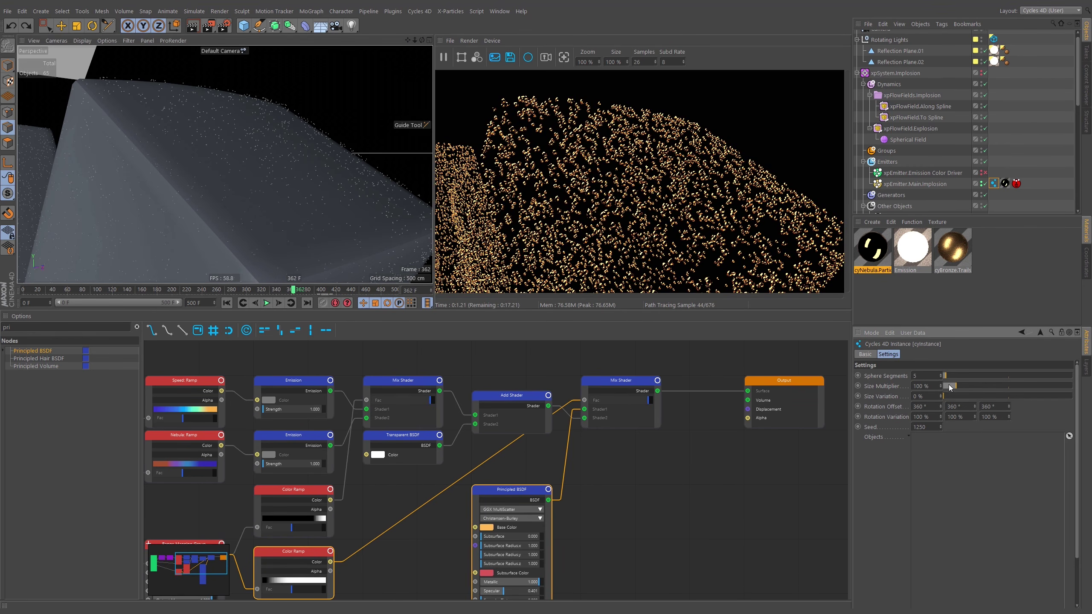
View the whole reveal lettering from the front and go to frame 419 to check the finished particle logo
alt+right_drag(356, 200, 222, 262)
alt+drag(276, 229, 336, 219)
alt+right_drag(335, 218, 289, 220)
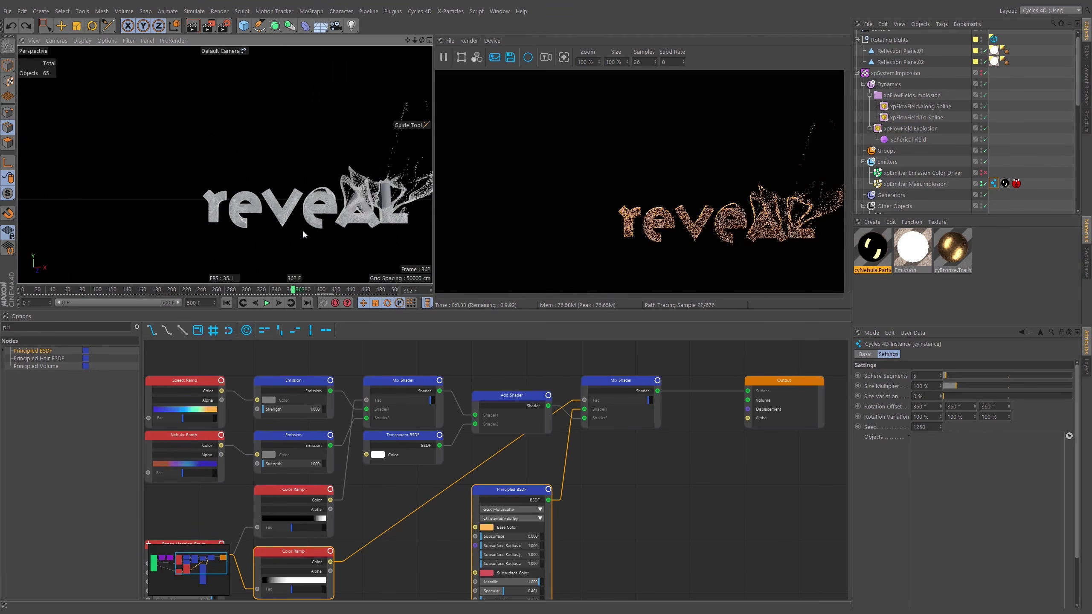
alt+drag(317, 228, 292, 228)
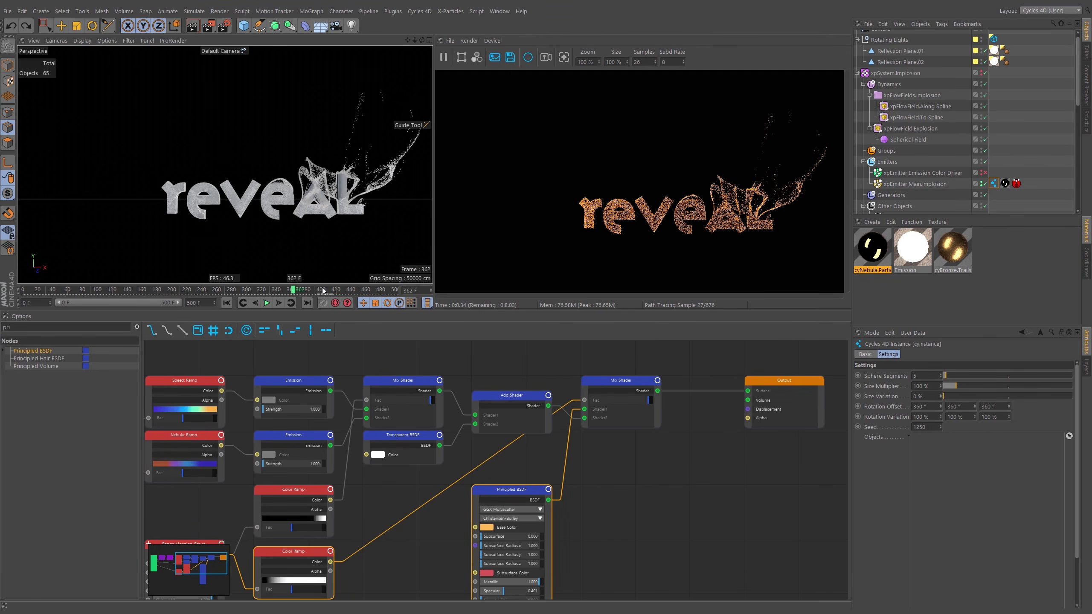
drag(331, 291, 342, 290)
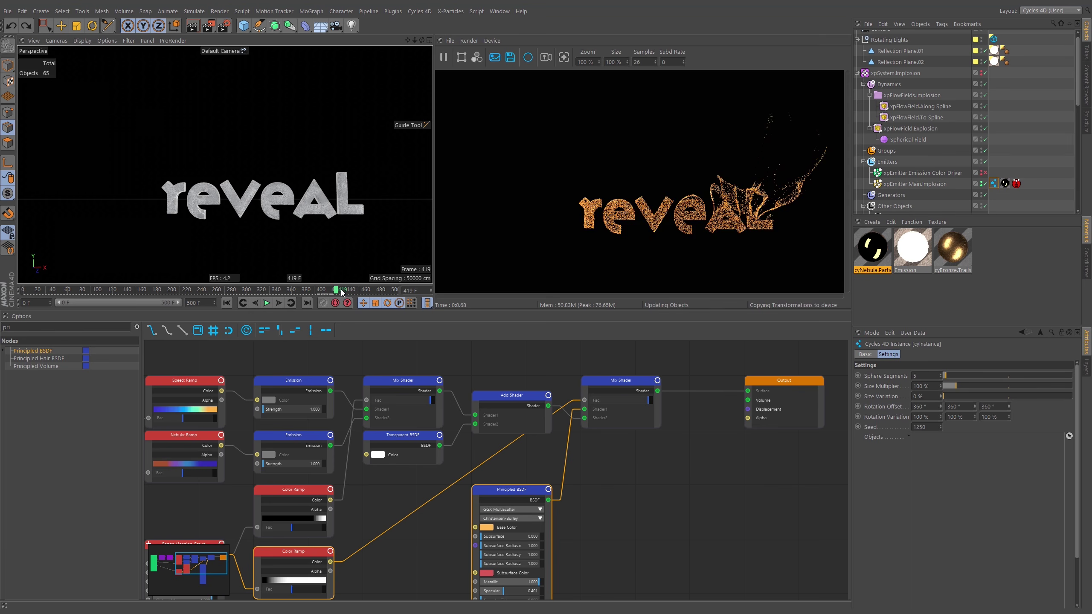
alt+drag(326, 202, 317, 203)
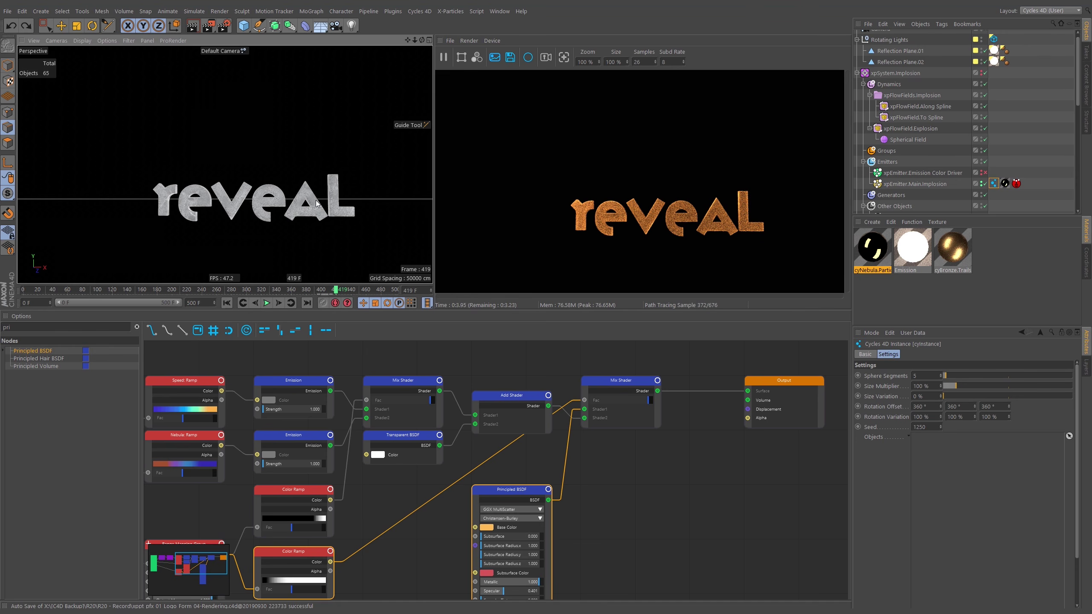
Turn on the visibility of Reveal_Type_Clean_topo_3D.Spline and xpTrail in the Generators group of xpSystem.Streams
scroll(1034, 170, down, 2)
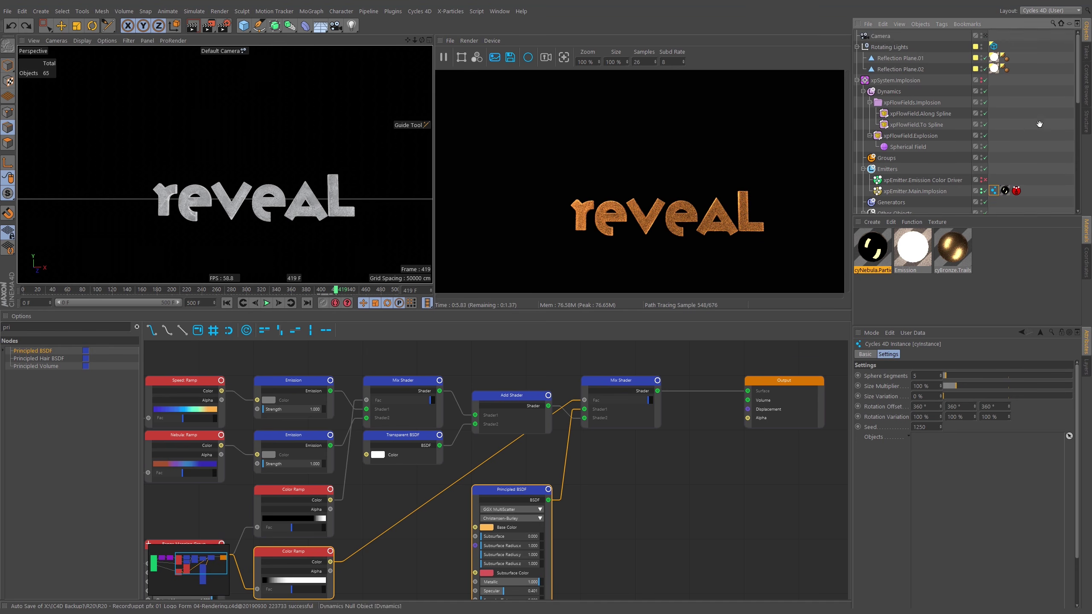
scroll(1034, 168, down, 1)
click(1032, 166)
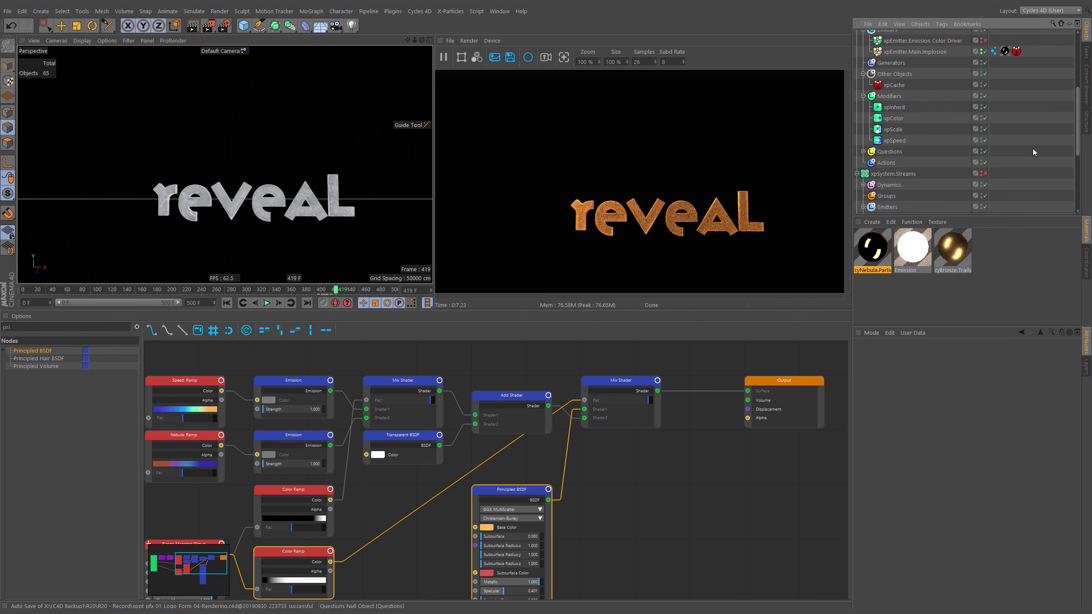
scroll(989, 142, down, 3)
click(985, 167)
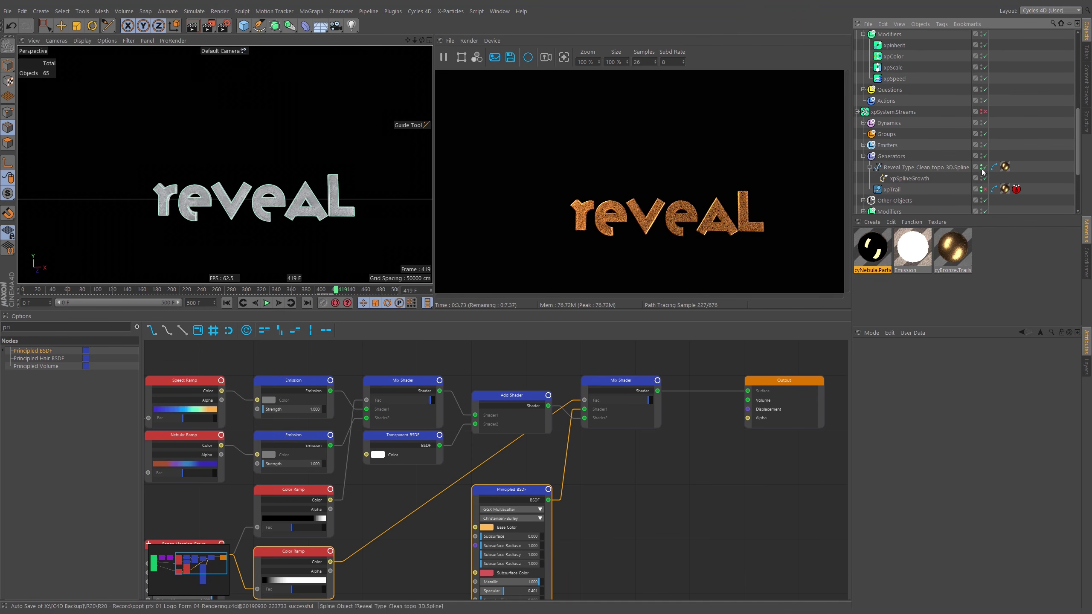
click(985, 190)
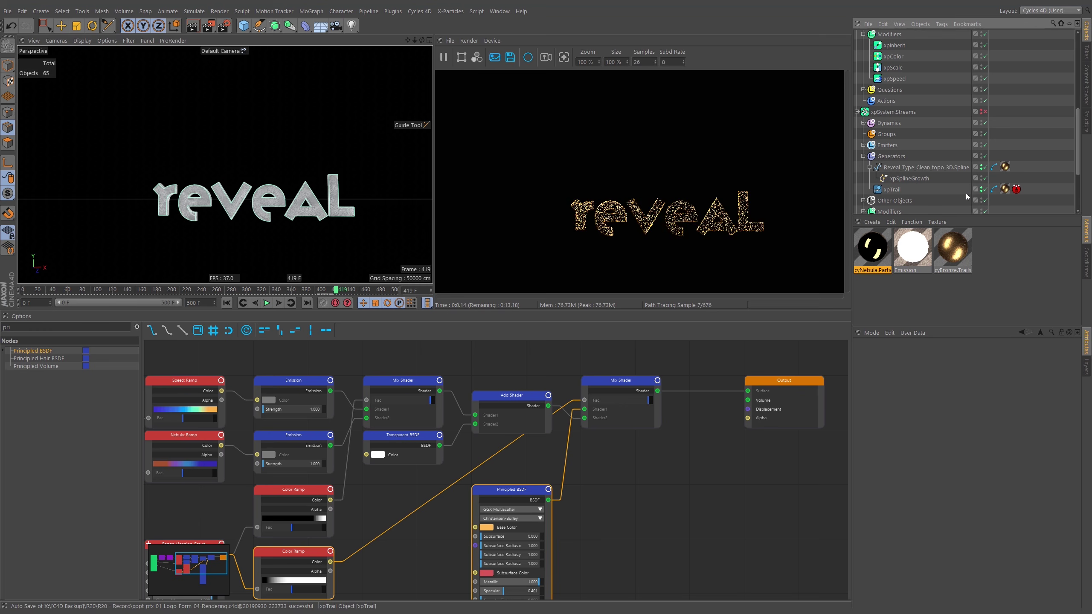
Examine the lettering with its splines and trails from several angles and distances at frame 419
mouse_move(293, 193)
alt+mouse_down()
mouse_move(143, 212)
mouse_move(297, 203)
alt+mouse_up()
alt+right_drag(278, 200, 350, 176)
mouse_move(350, 174)
alt+mouse_down()
mouse_move(265, 185)
mouse_move(280, 168)
mouse_move(314, 182)
mouse_move(358, 175)
alt+mouse_up()
alt+right_drag(357, 174, 267, 176)
alt+drag(267, 177, 227, 168)
alt+right_drag(226, 168, 316, 175)
alt+middle_drag(315, 174, 331, 172)
alt+drag(332, 172, 297, 190)
alt+right_drag(298, 189, 291, 189)
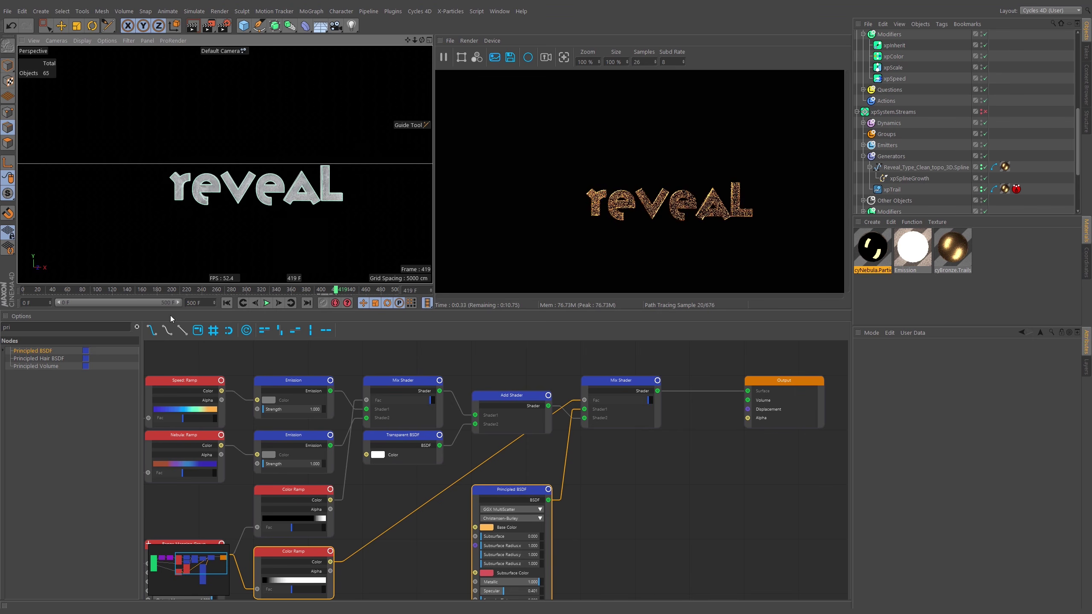
Go to frame 265 and switch the viewport from the default camera to Main.Shot.Cam
click(221, 290)
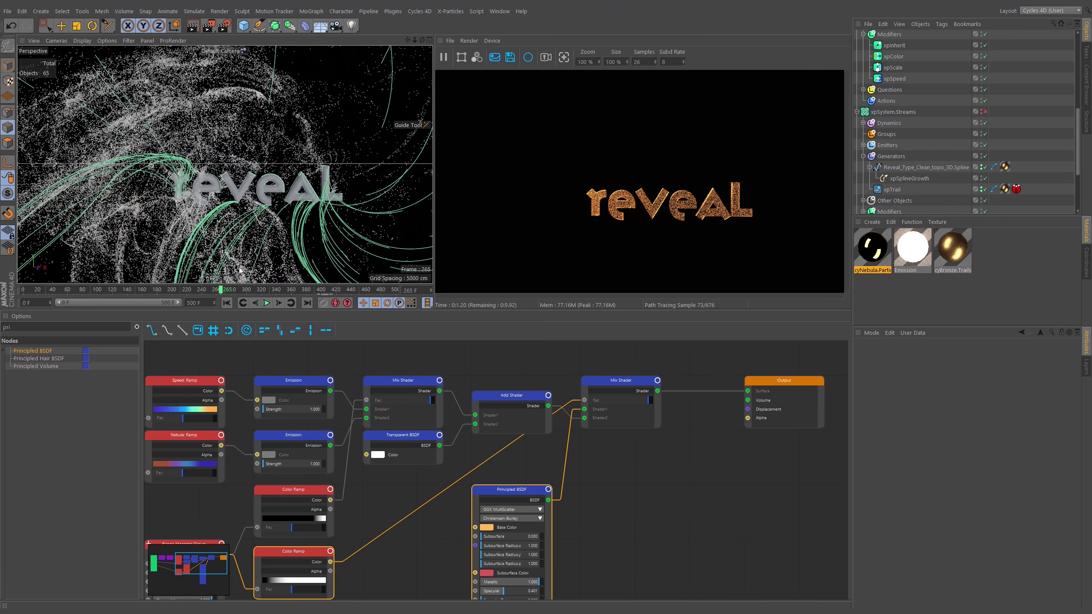
mouse_move(309, 192)
alt+mouse_down()
mouse_move(299, 191)
mouse_move(311, 197)
alt+mouse_up()
click(225, 52)
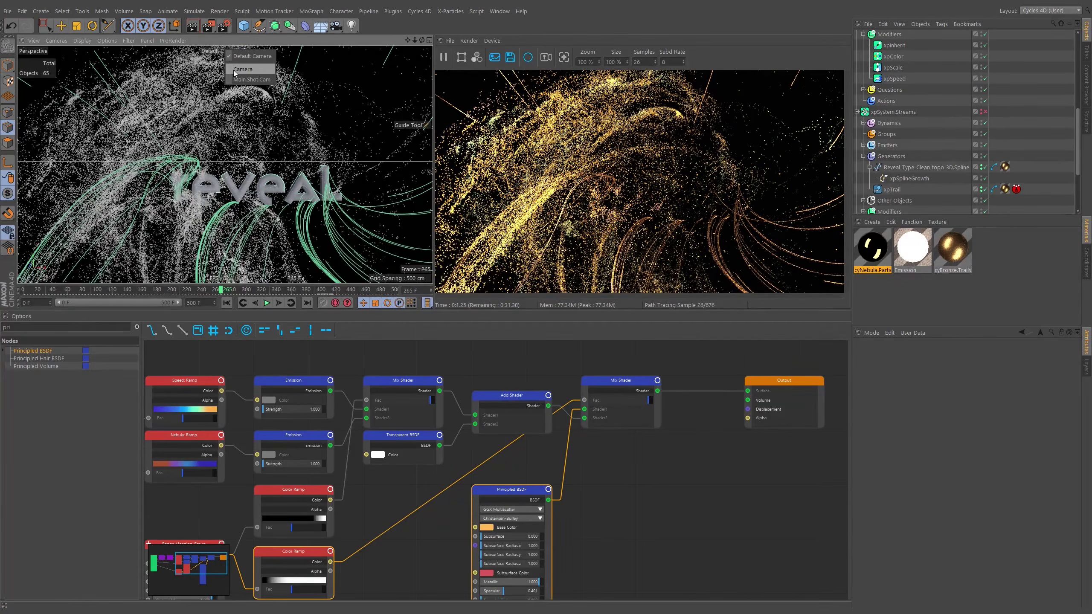
click(232, 75)
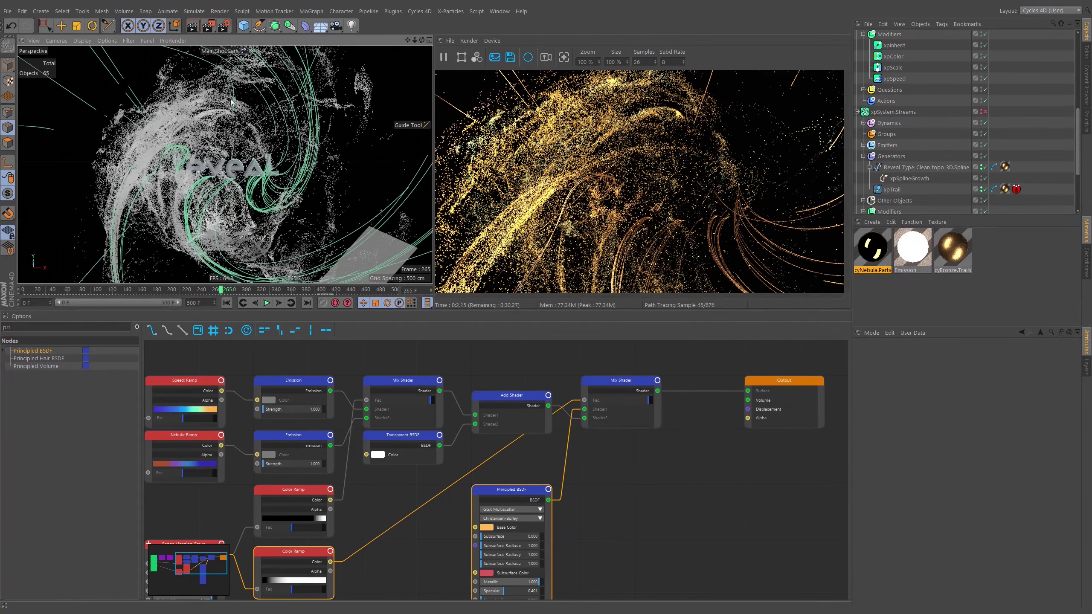
Check the nebula, stream and particle shading through Main.Shot.Cam at intervals from frame 0 to frame 322
click(24, 291)
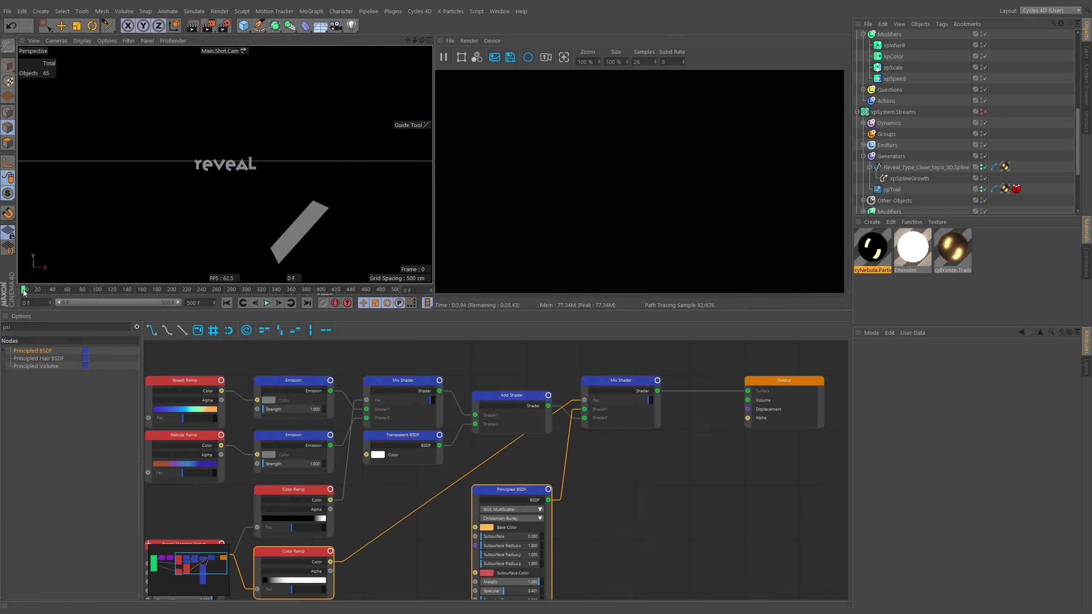
click(60, 292)
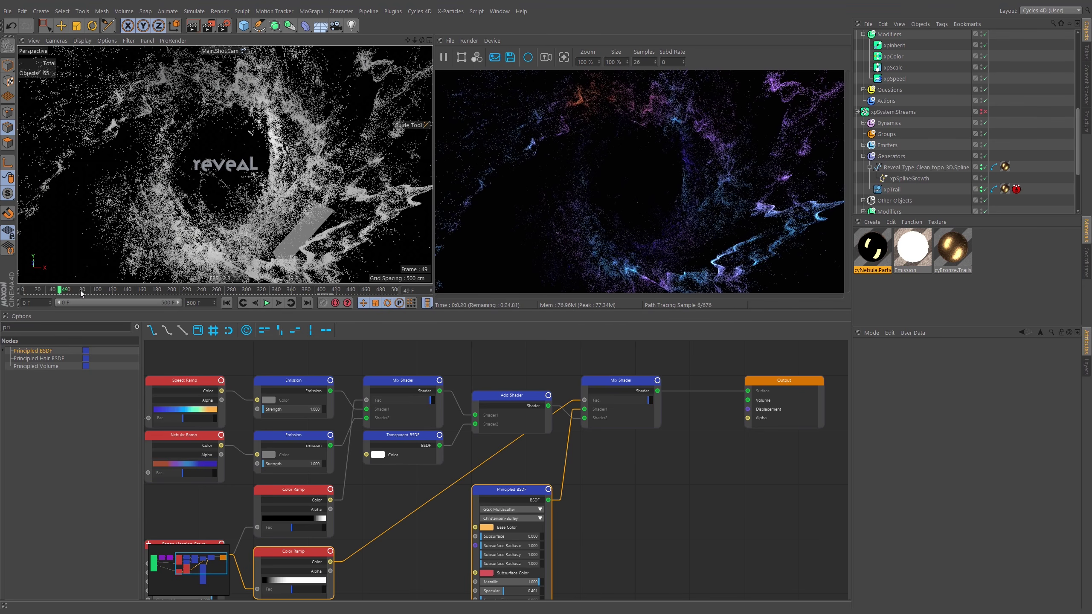
click(94, 292)
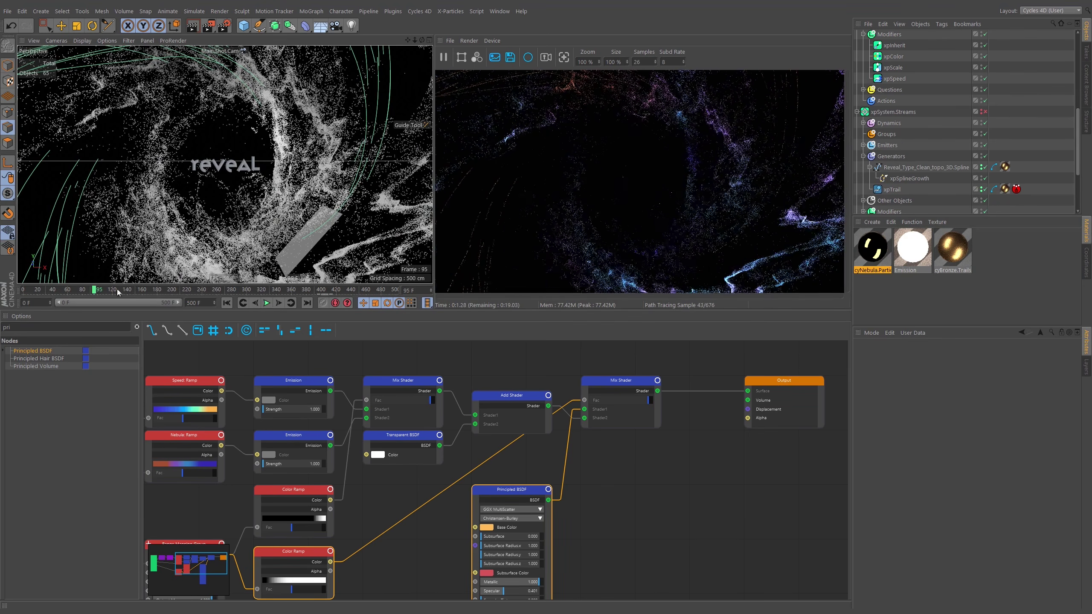
click(139, 291)
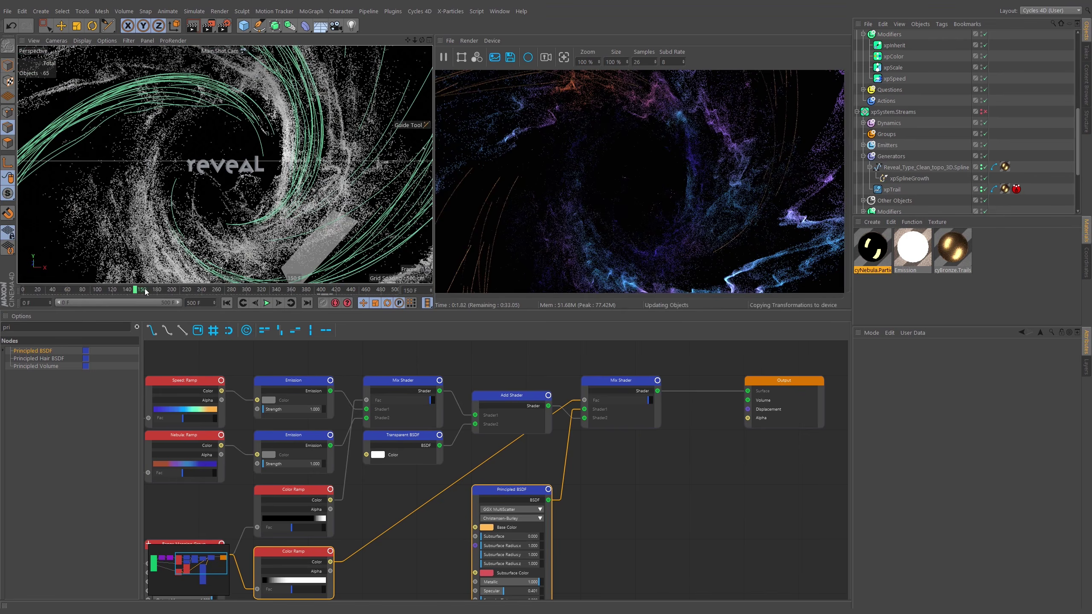
click(171, 292)
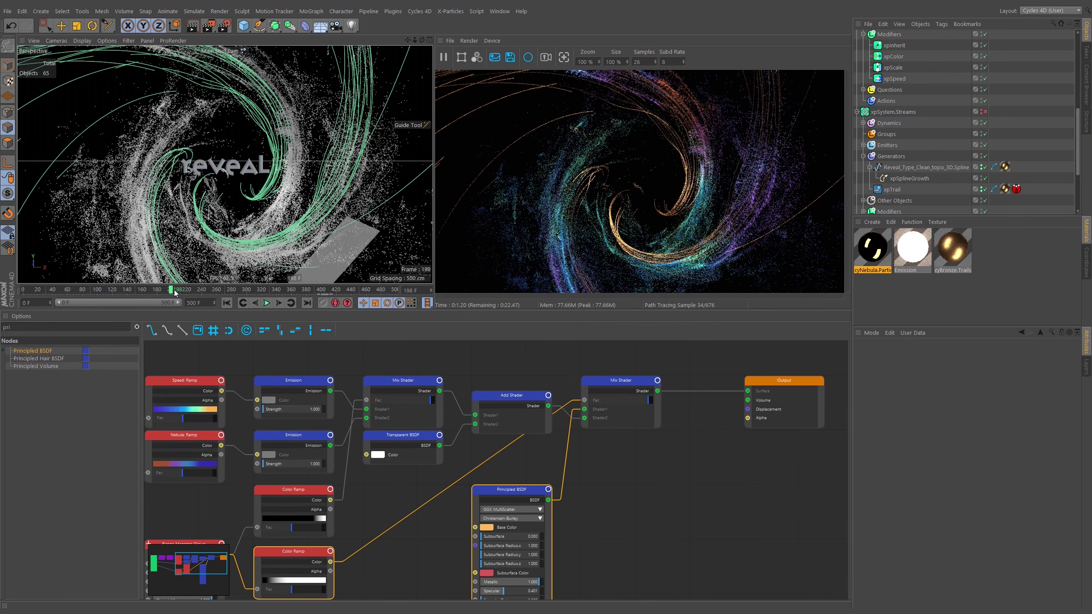
click(207, 291)
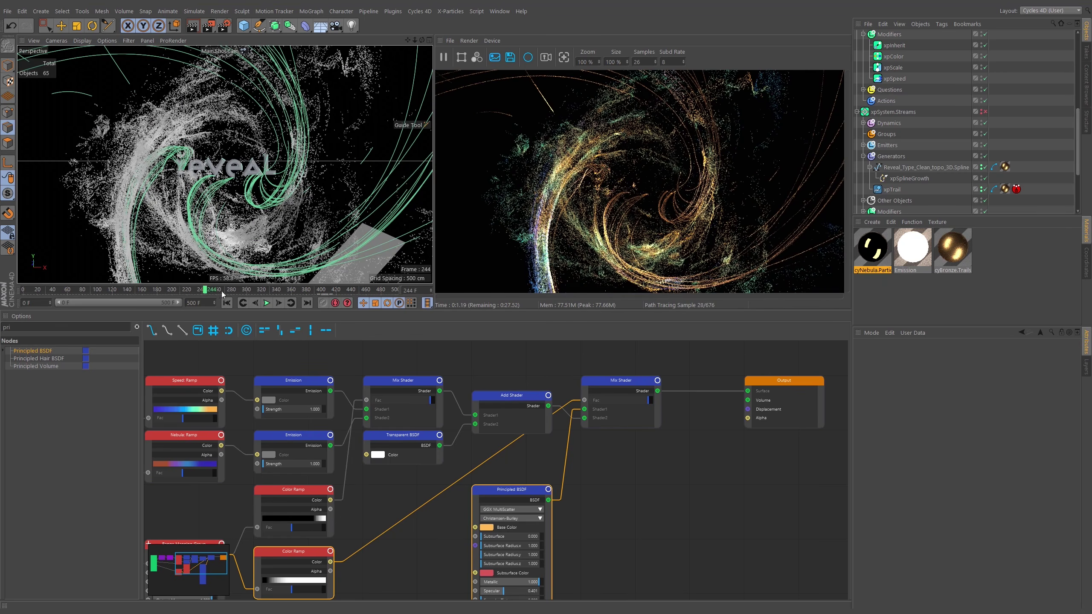
click(264, 291)
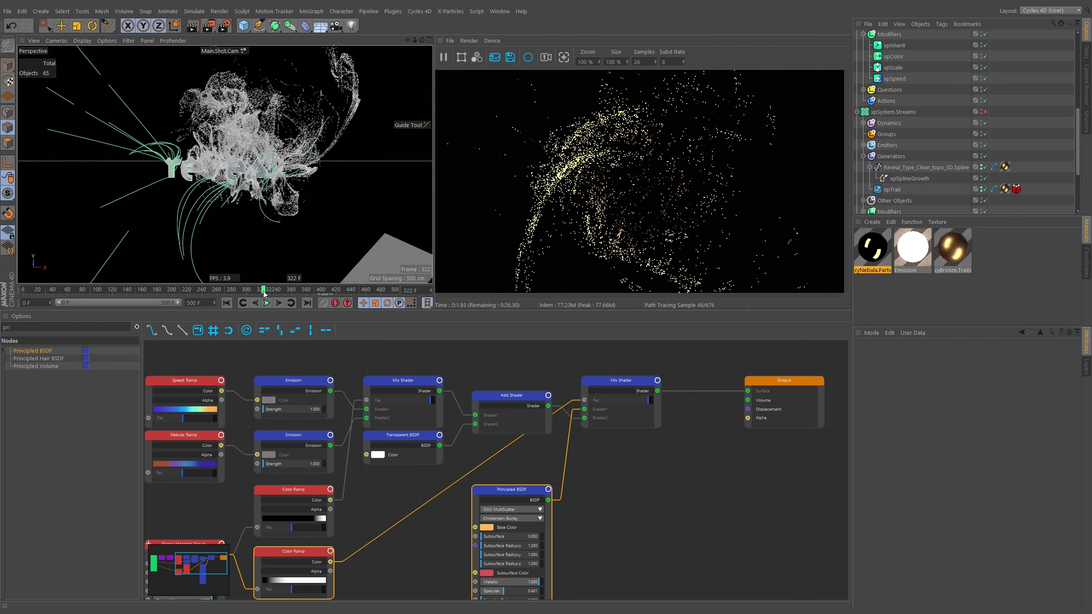
Examine the logo's formation at frames 282, 356 and 457, and compare the start at frame 8 with frame 500
click(233, 290)
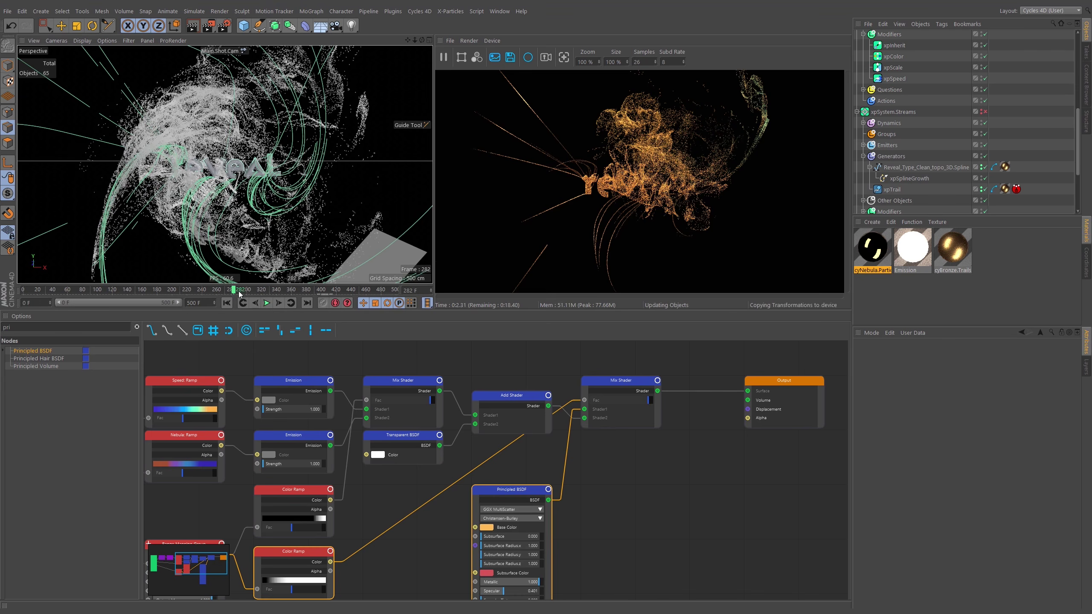
click(288, 291)
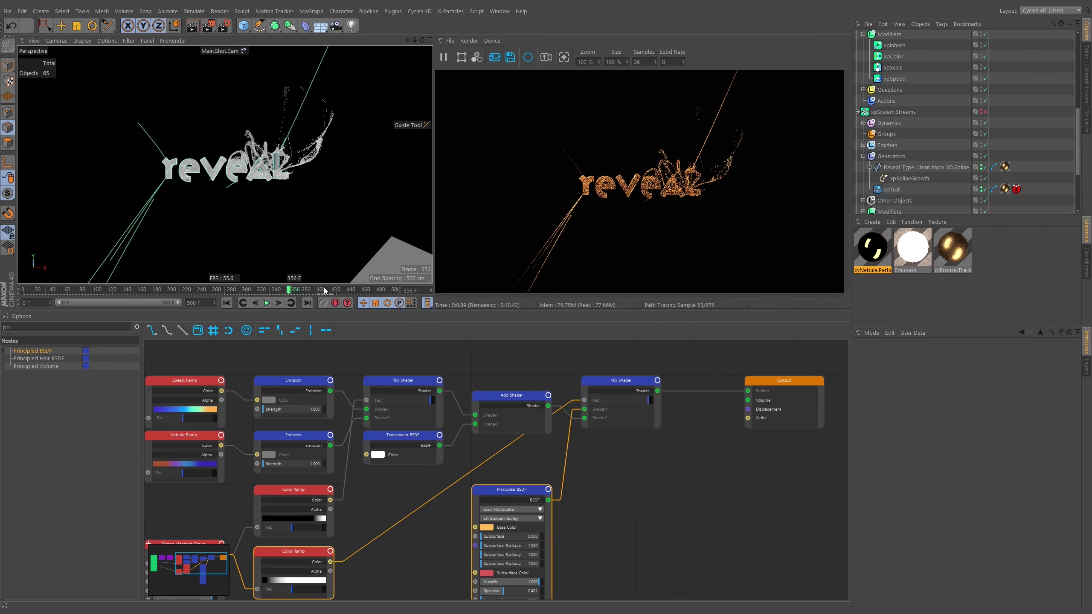
click(324, 290)
click(364, 291)
click(276, 391)
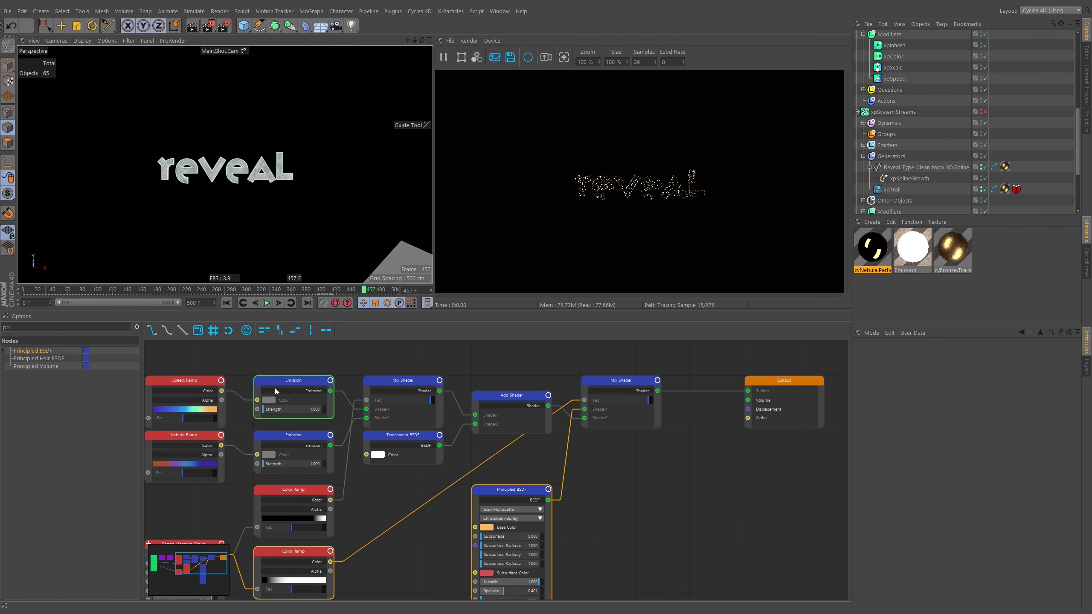
click(267, 352)
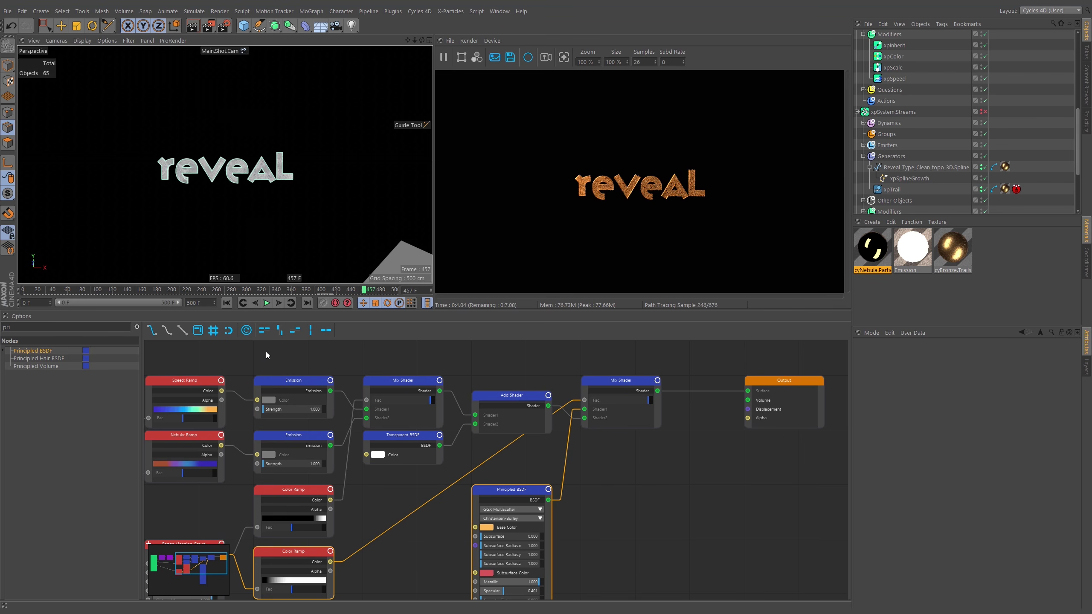
click(29, 290)
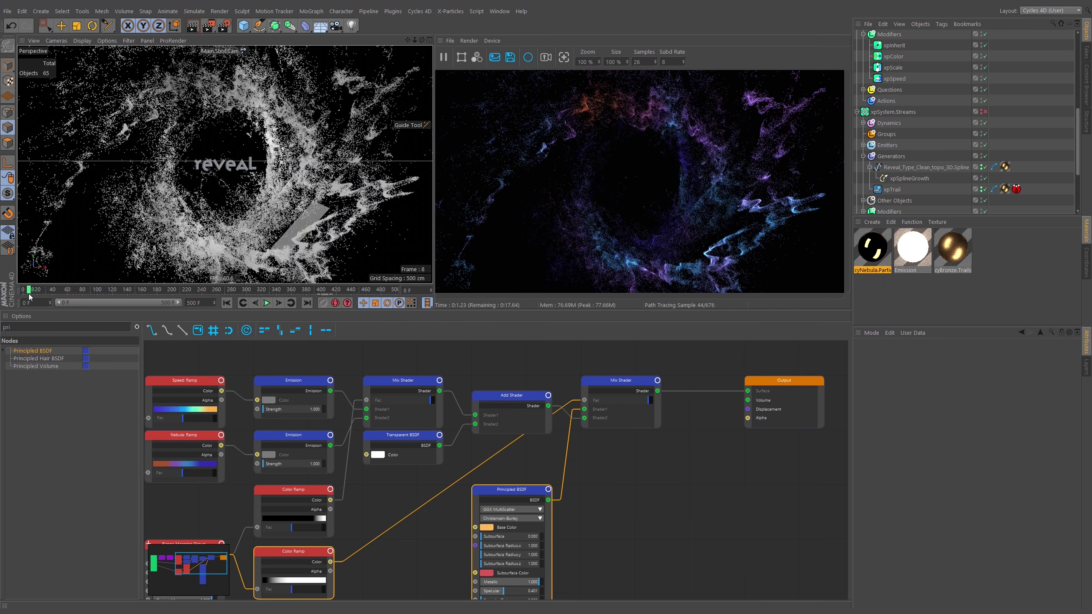
click(395, 290)
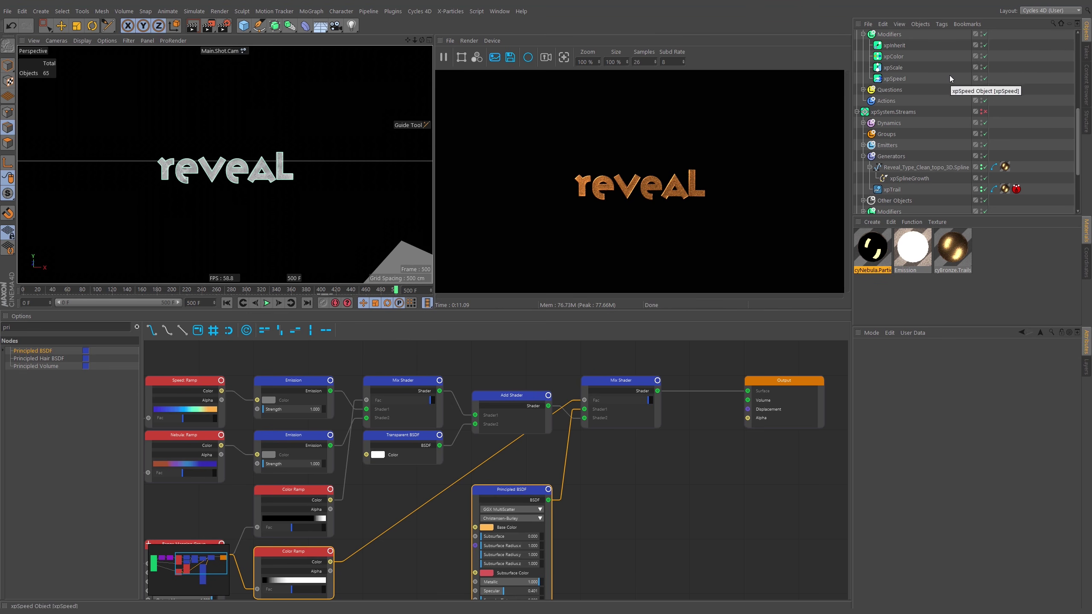
Collapse the xpSystem.Implosion and xpSystem.Streams hierarchies in the scene's object list
scroll(857, 114, down, 5)
scroll(858, 104, up, 5)
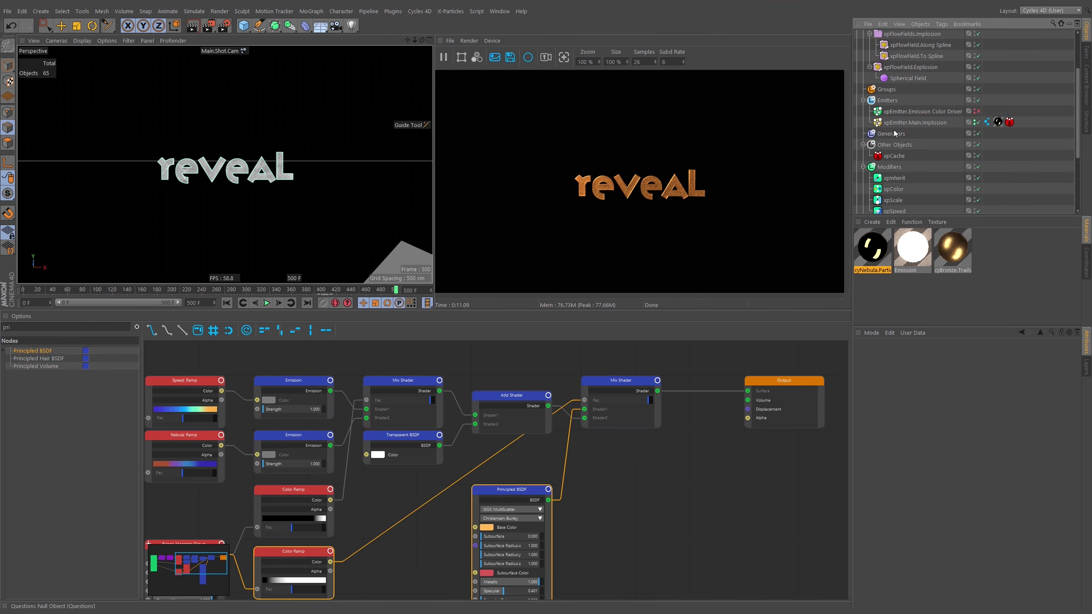
click(857, 80)
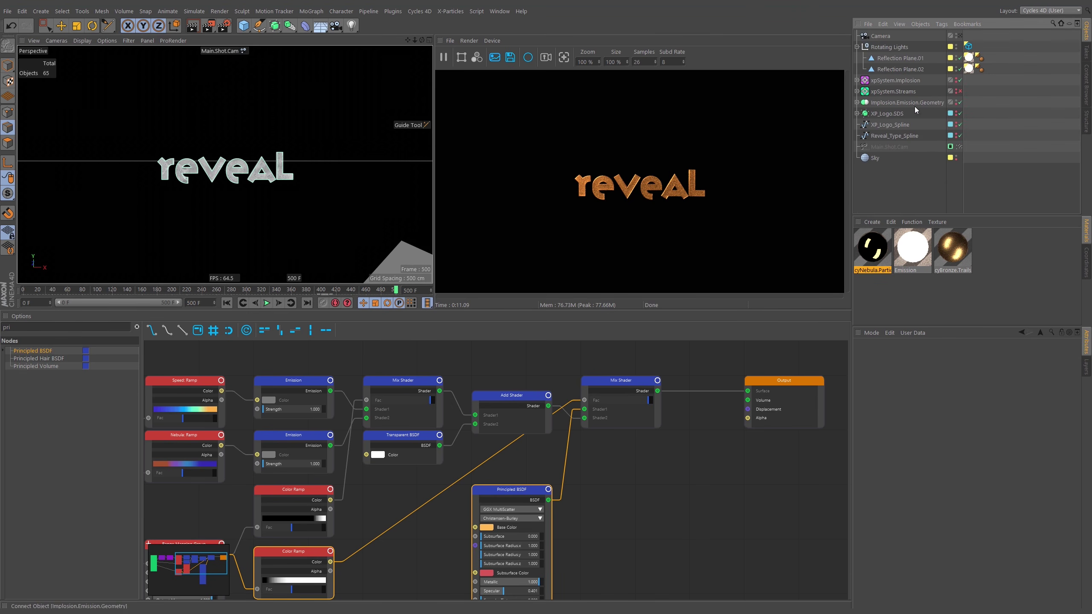
click(858, 92)
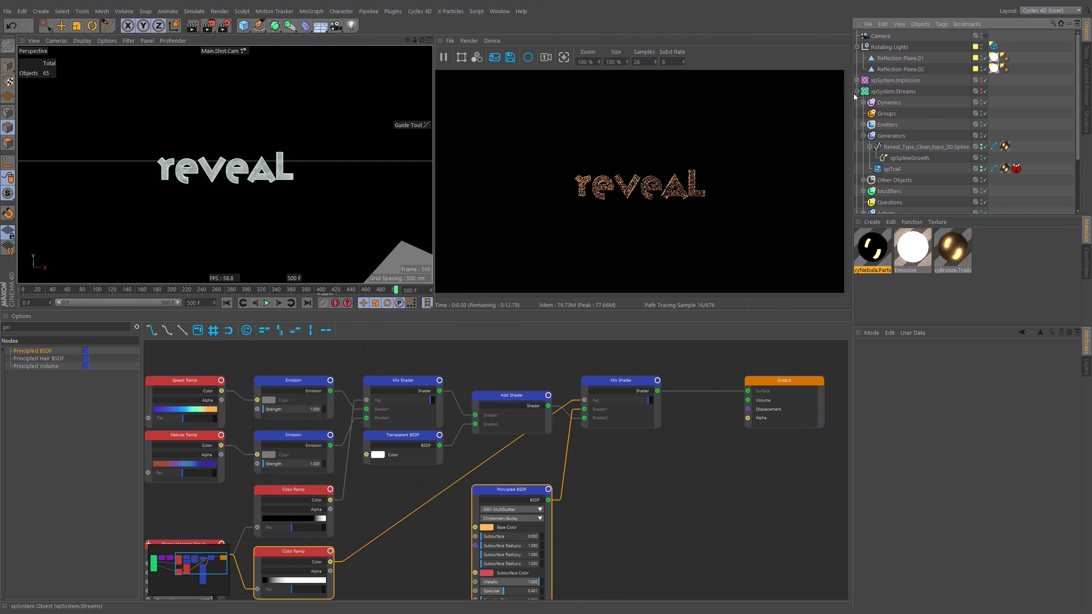
click(857, 92)
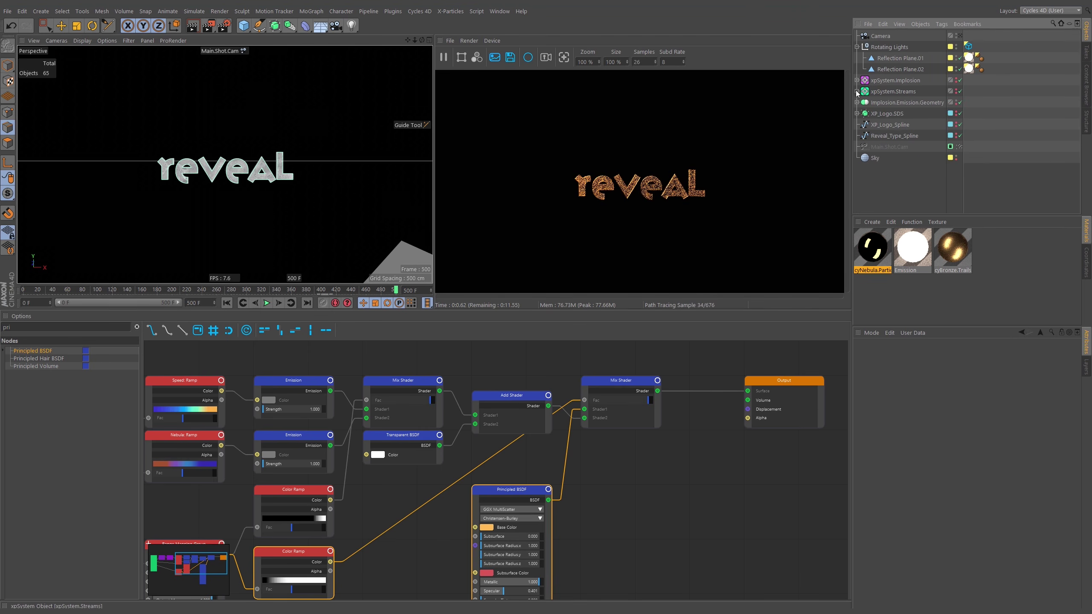
Add a new X-Particles system to the scene
click(450, 11)
click(470, 39)
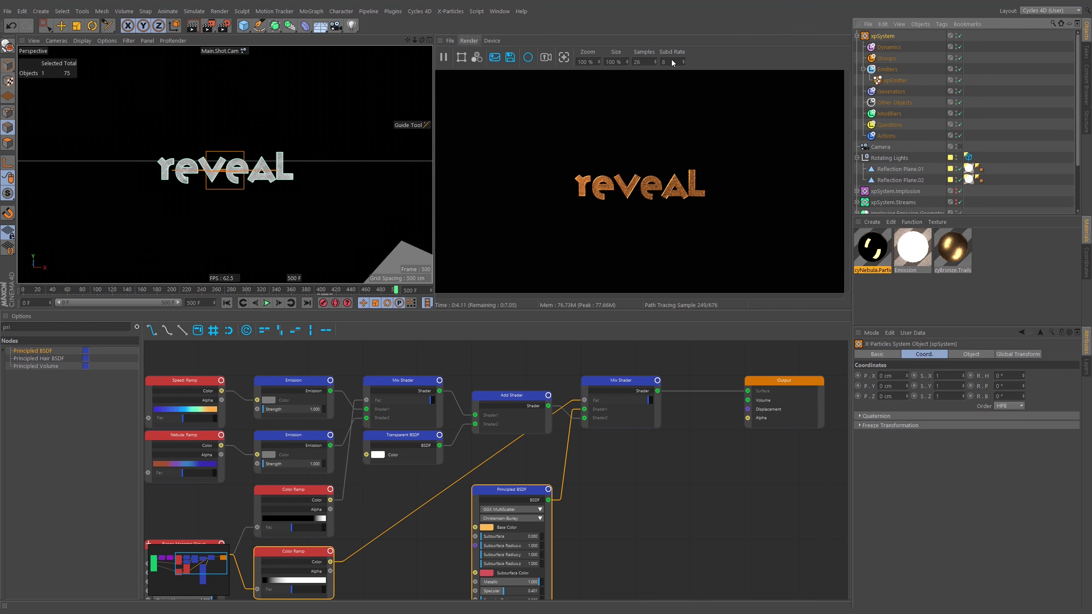
Rename the new X-Particles system as xpSystem.Static.Starfield
double_click(899, 36)
text(.St)
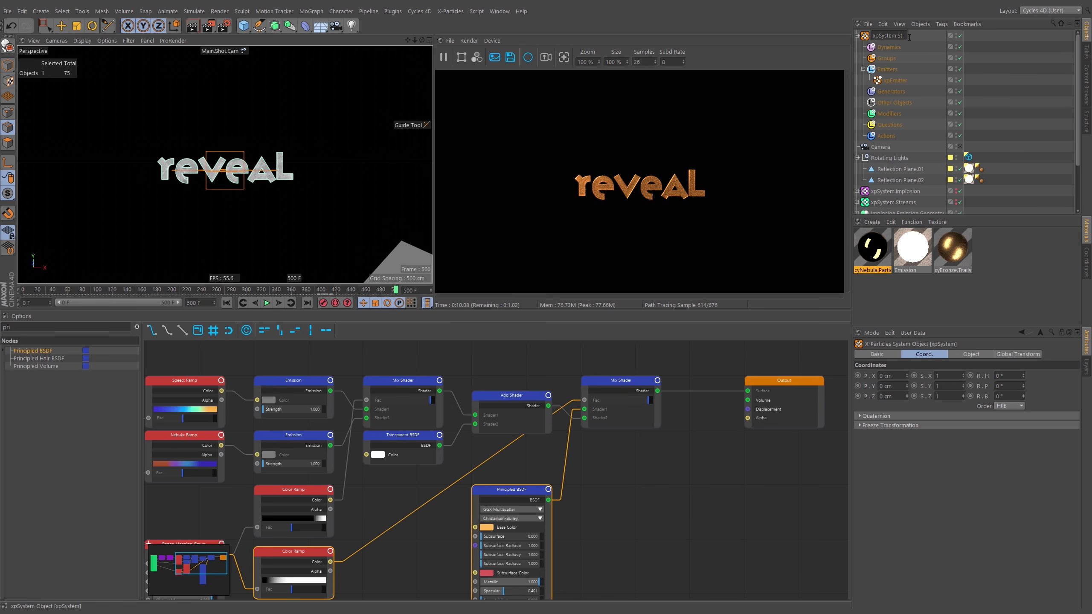
text(a)
text(rfield)
text(S)
text(tatic.)
key(Return)
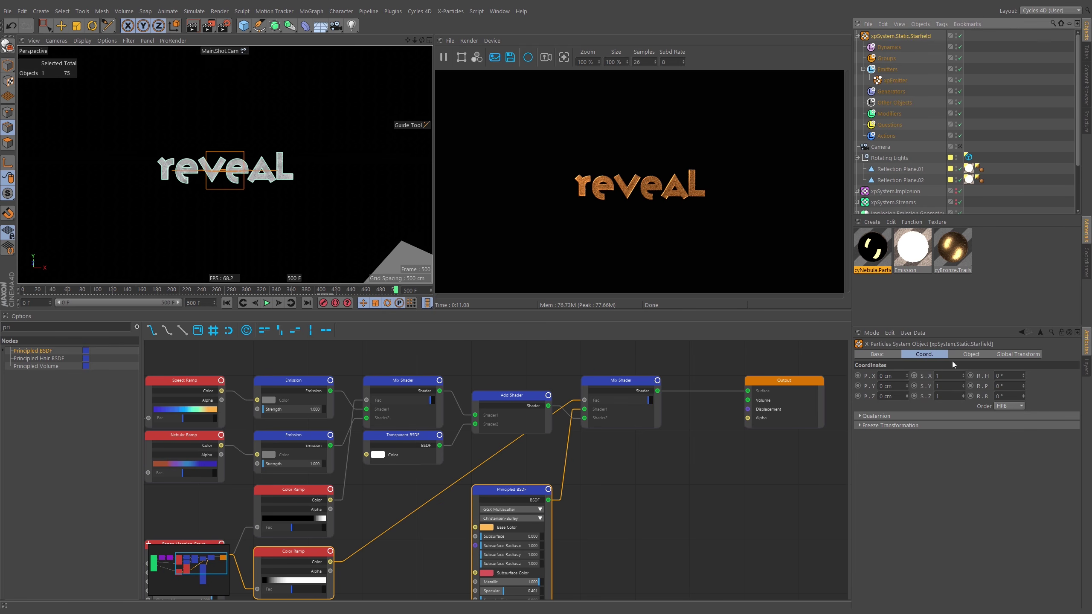
Give the xpSystem.Static.Starfield object a pale yellow icon color
click(972, 354)
click(1001, 421)
click(1015, 431)
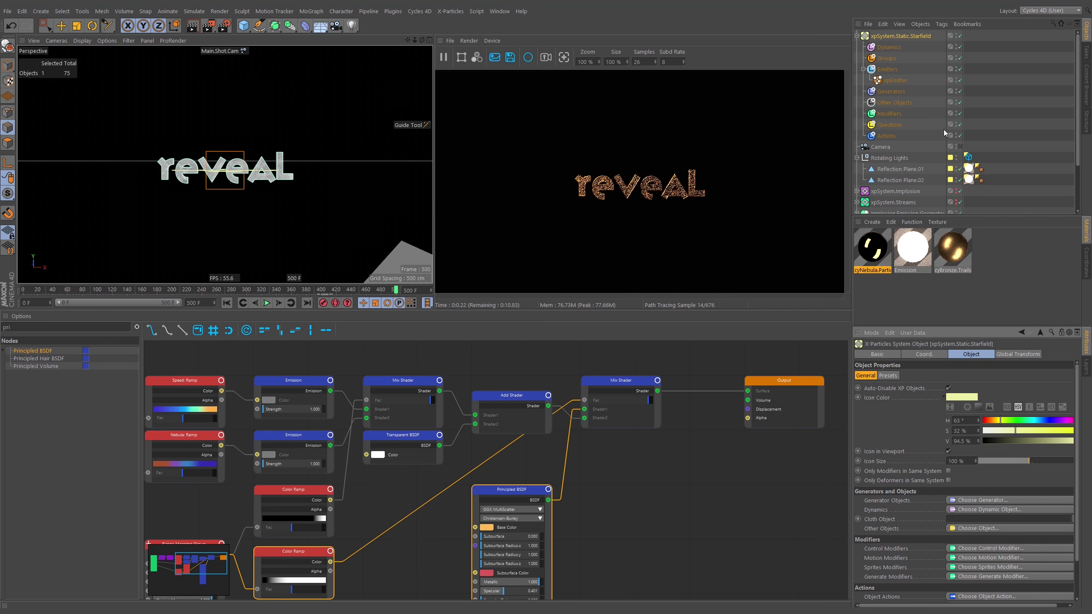
Set the starfield emitter's shape to Box and its size to 5000 cm in all three dimensions
click(896, 81)
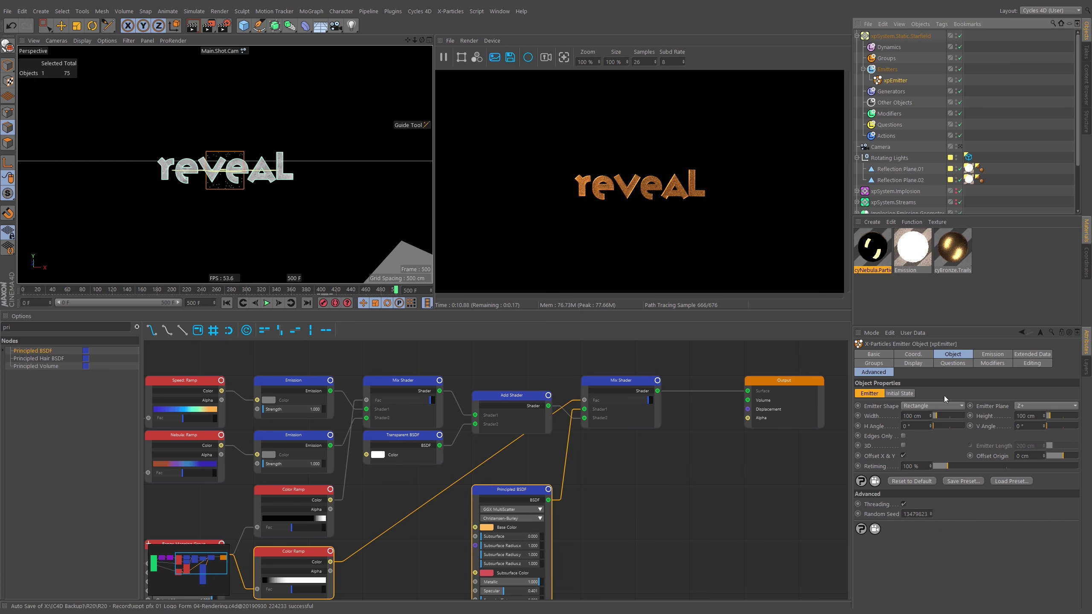
click(925, 407)
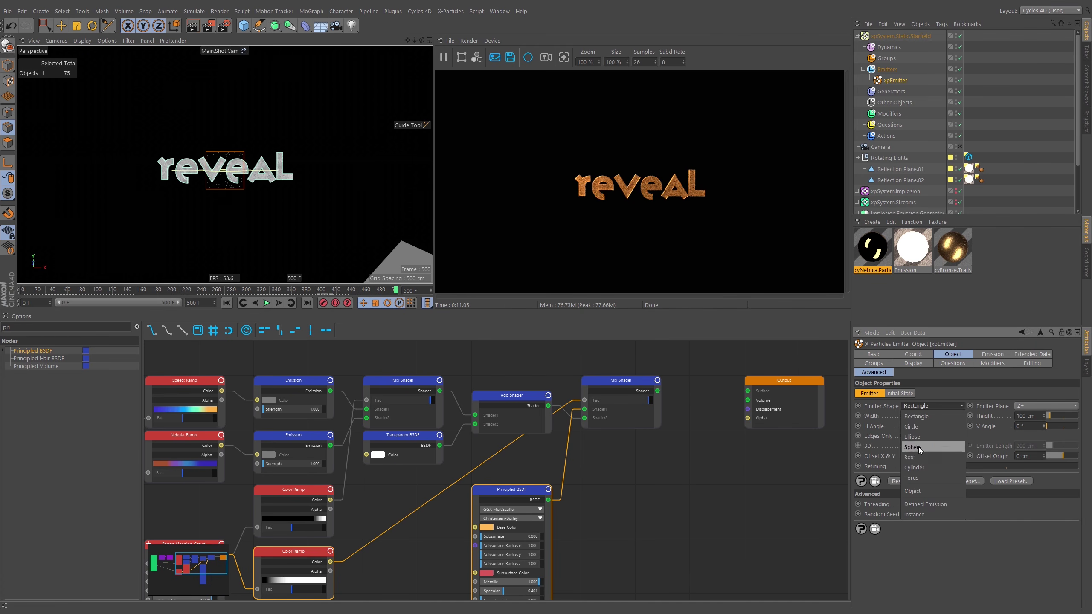
click(919, 459)
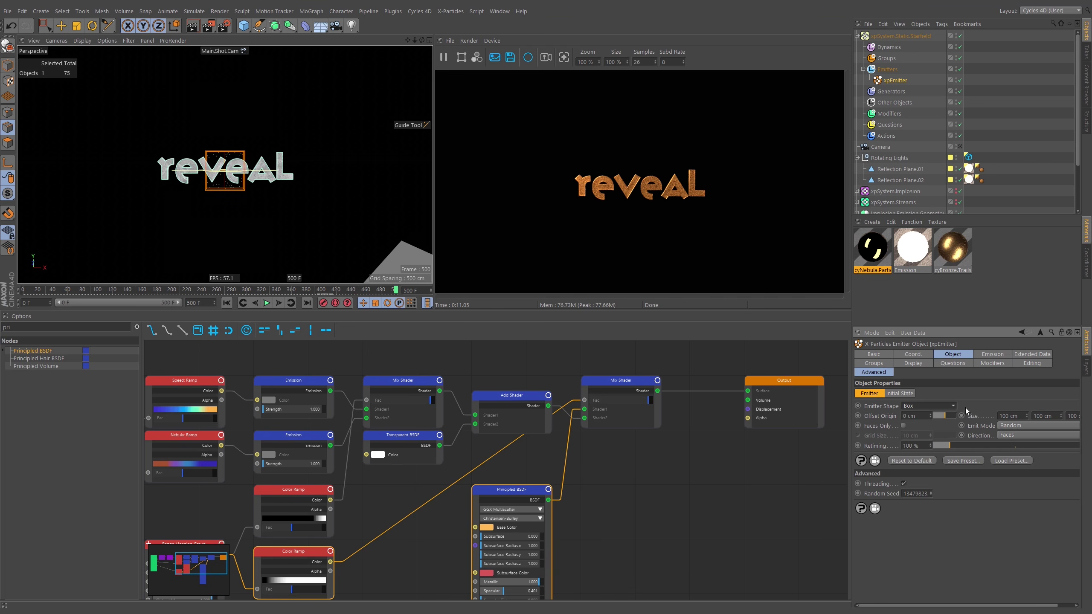
middle_drag(1014, 403, 991, 399)
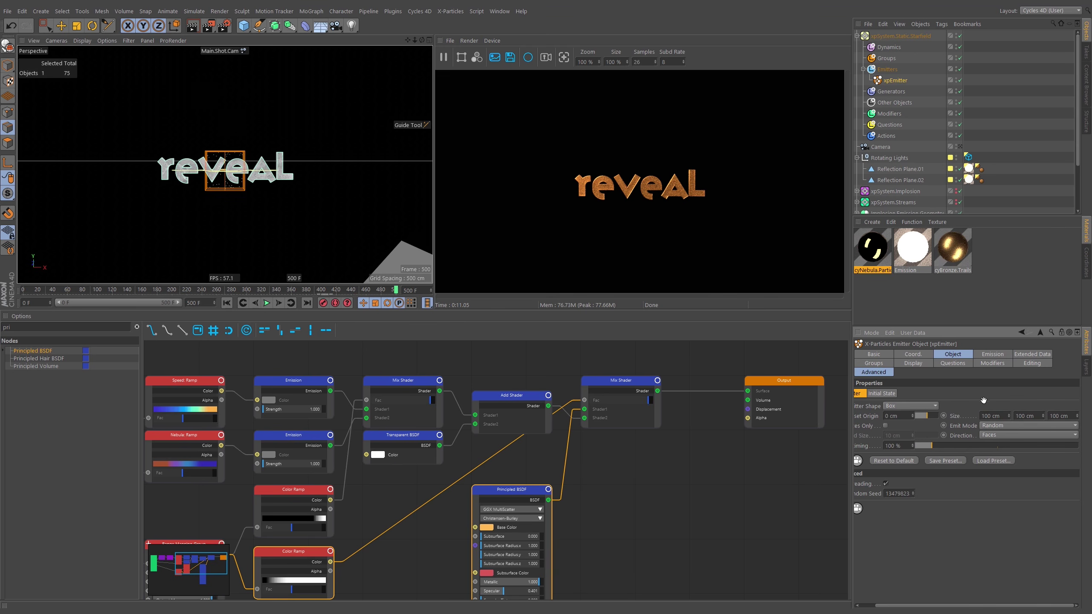
click(996, 416)
text(5000)
key(Tab)
text(5000)
key(Tab)
text(5000)
key(Return)
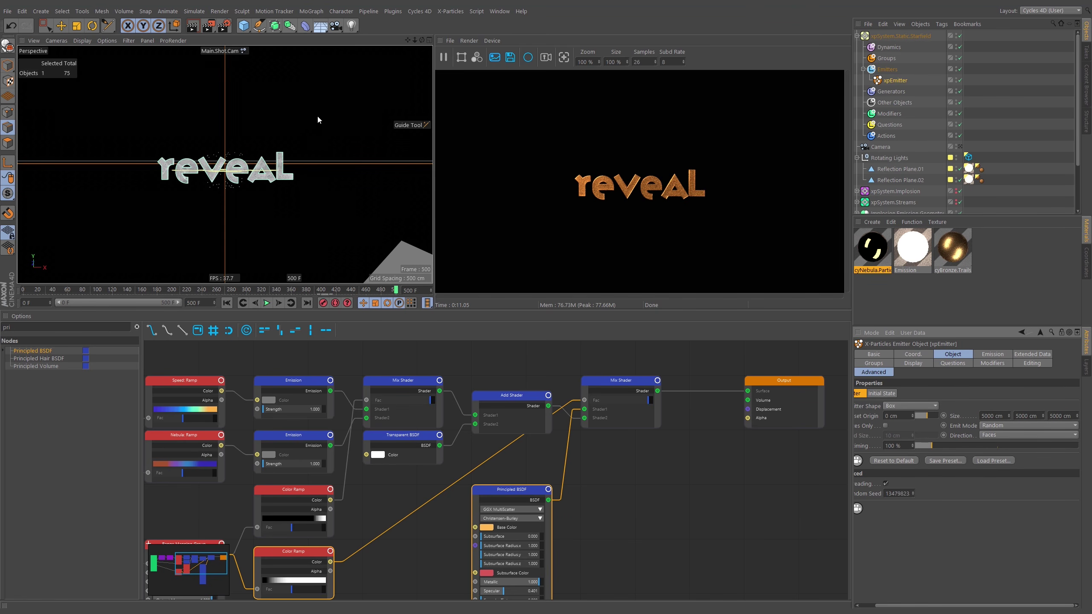
Examine the emitter box's extent around the logo and reflection planes in an enlarged Top view
middle_click(299, 126)
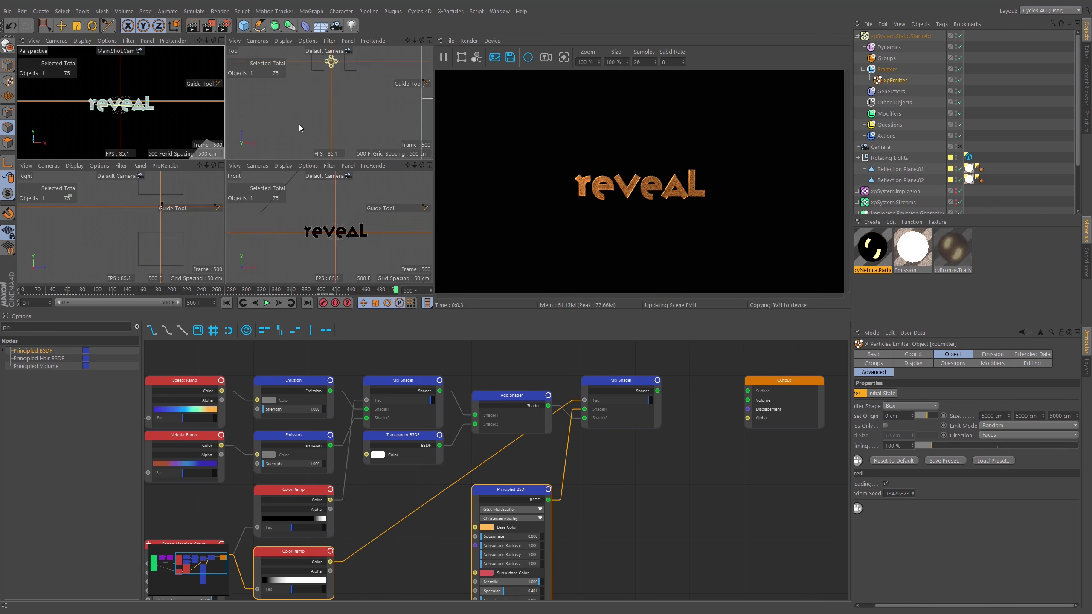
middle_click(303, 124)
scroll(307, 123, up, 5)
scroll(276, 149, down, 2)
scroll(289, 164, up, 4)
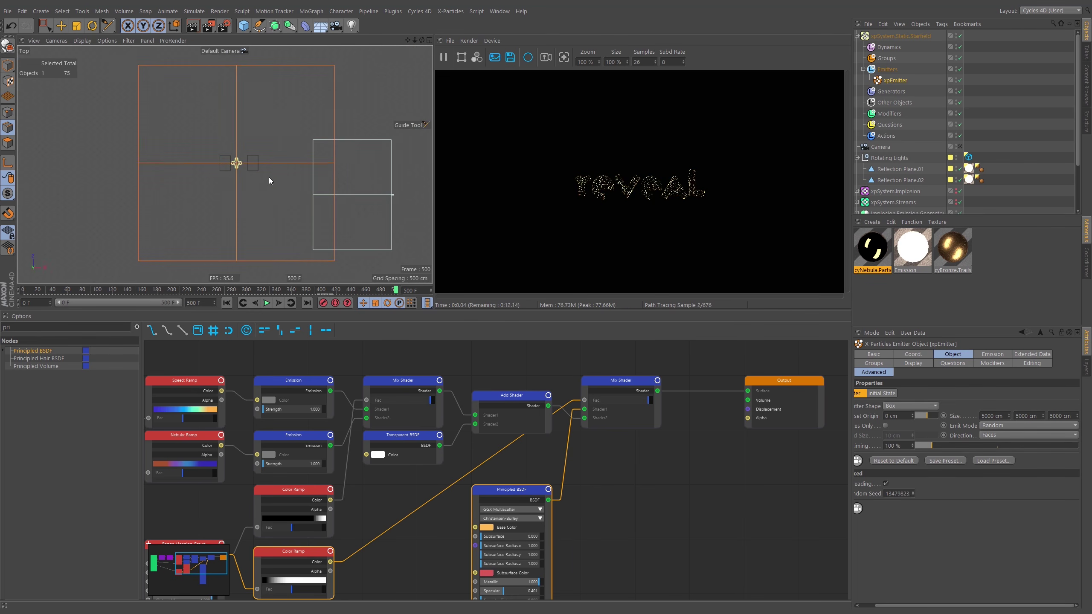
scroll(267, 155, up, 8)
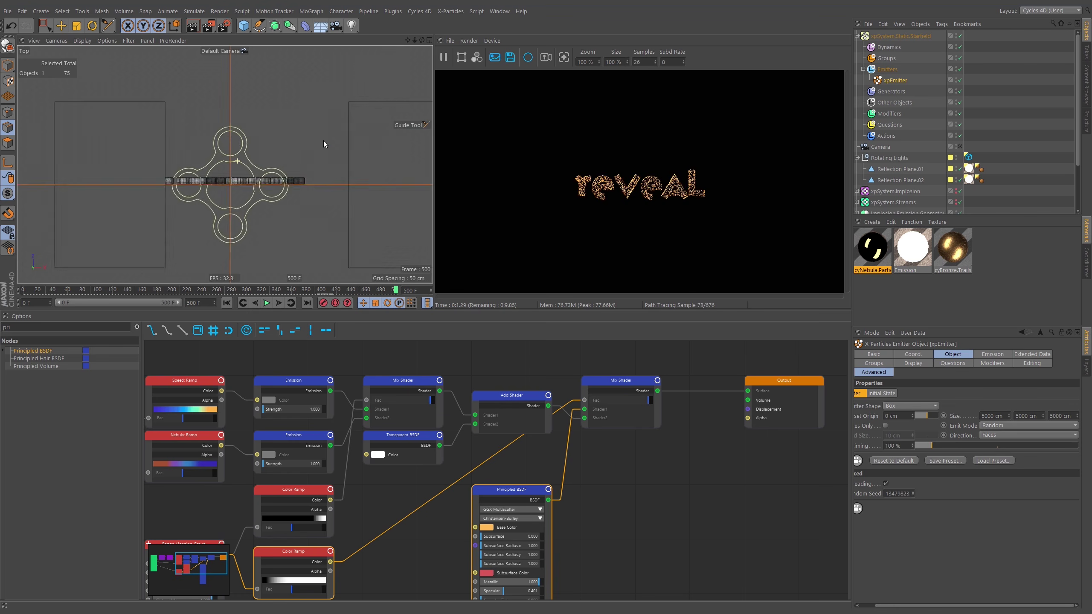
scroll(285, 161, down, 8)
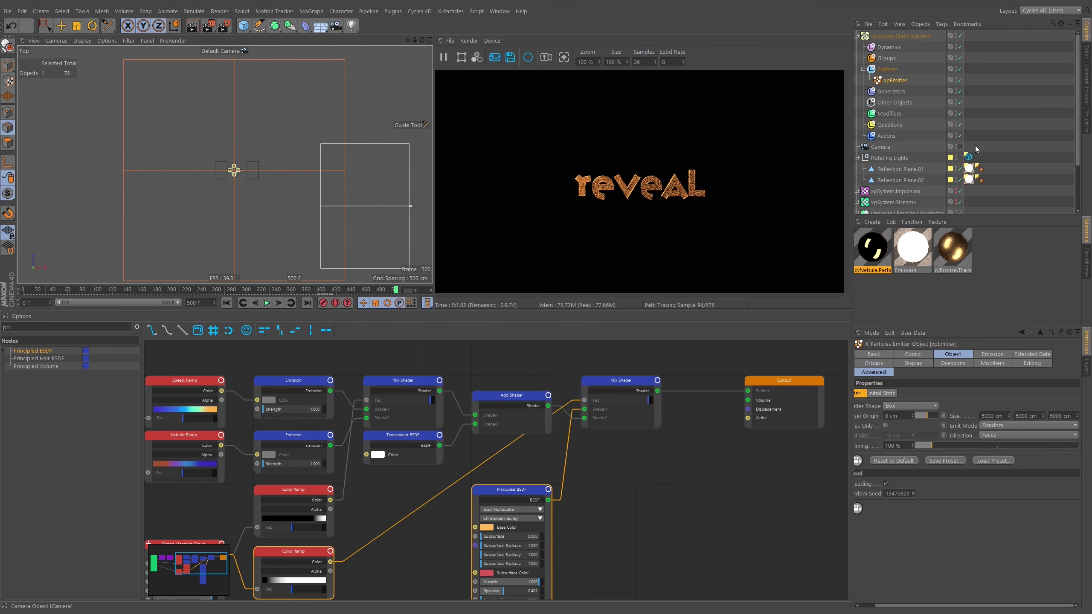
Rename the starfield system's emitter as xpEmitter.Starfield.Large
double_click(897, 80)
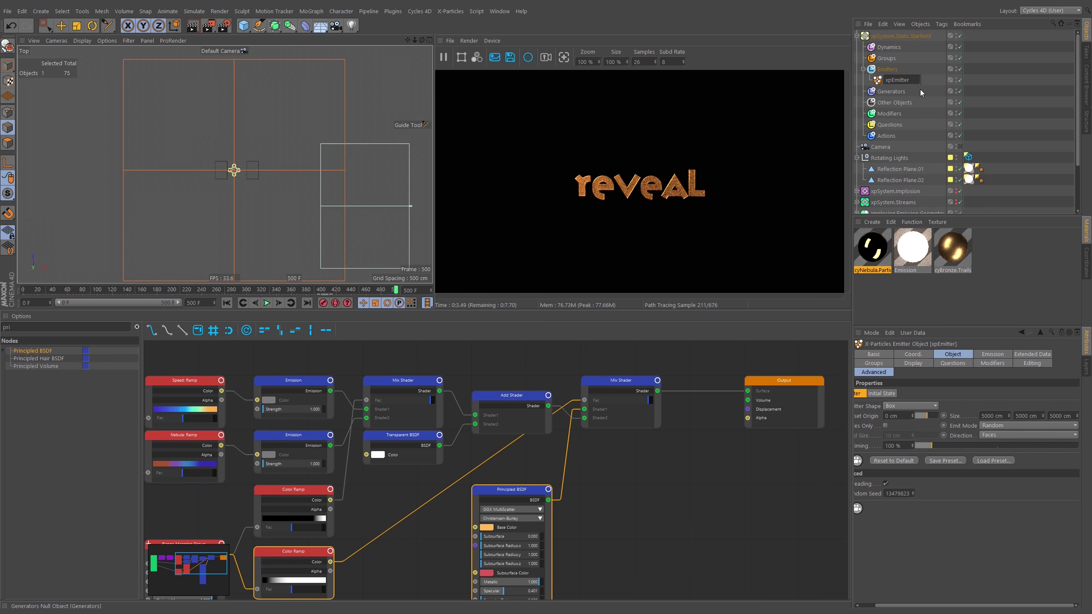
click(1041, 97)
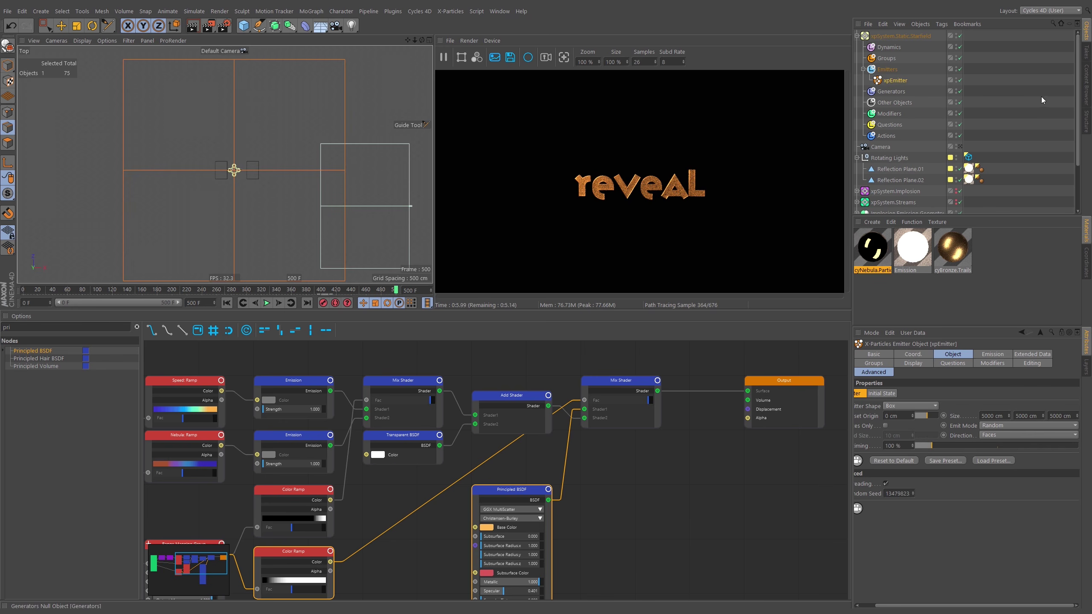
double_click(905, 81)
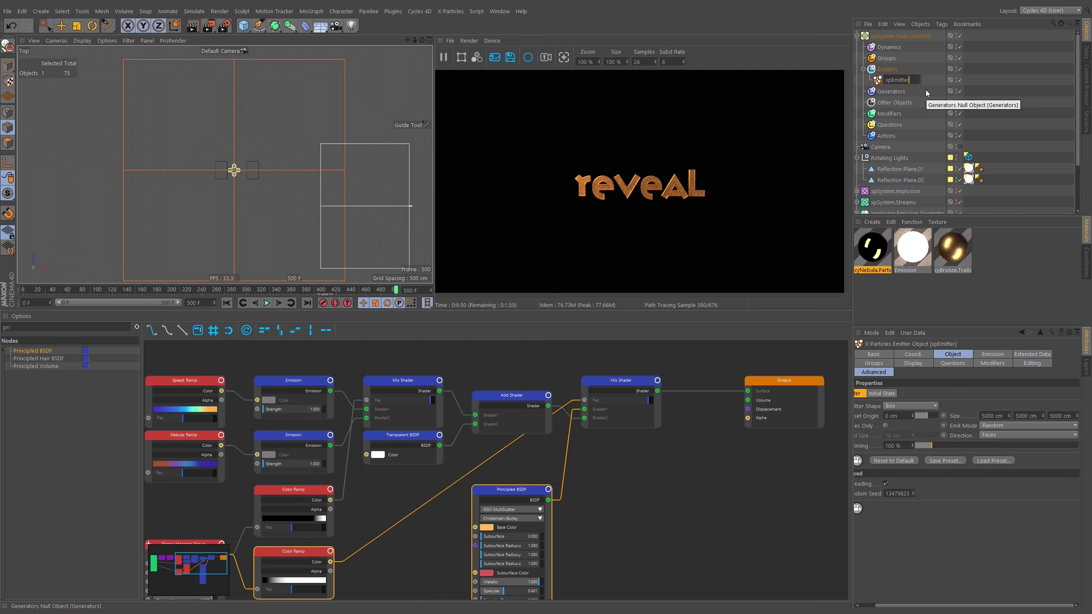
text(.Star)
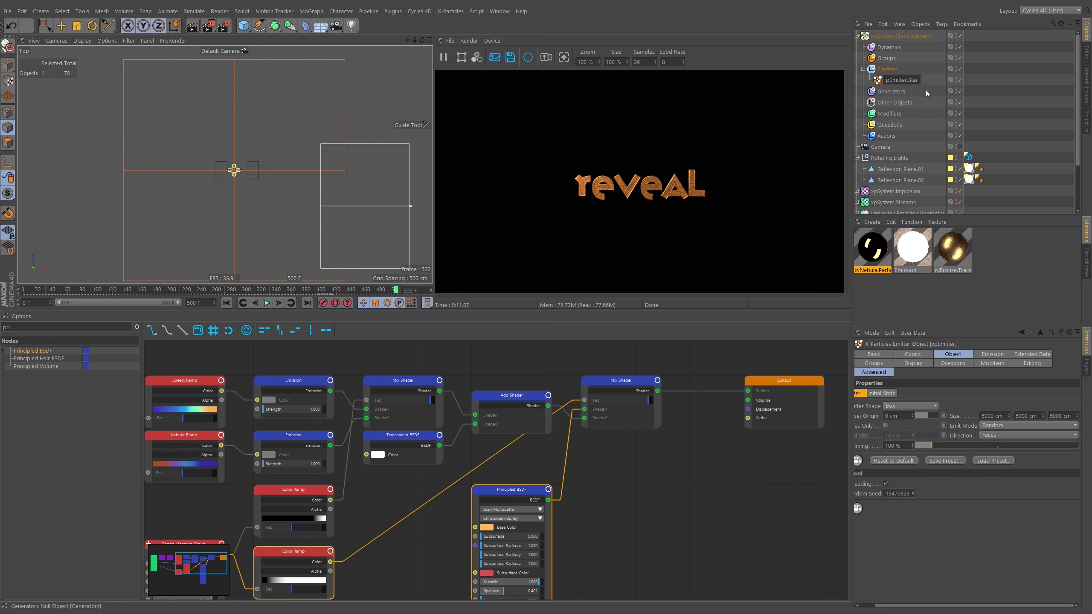
text(field.Large)
key(Return)
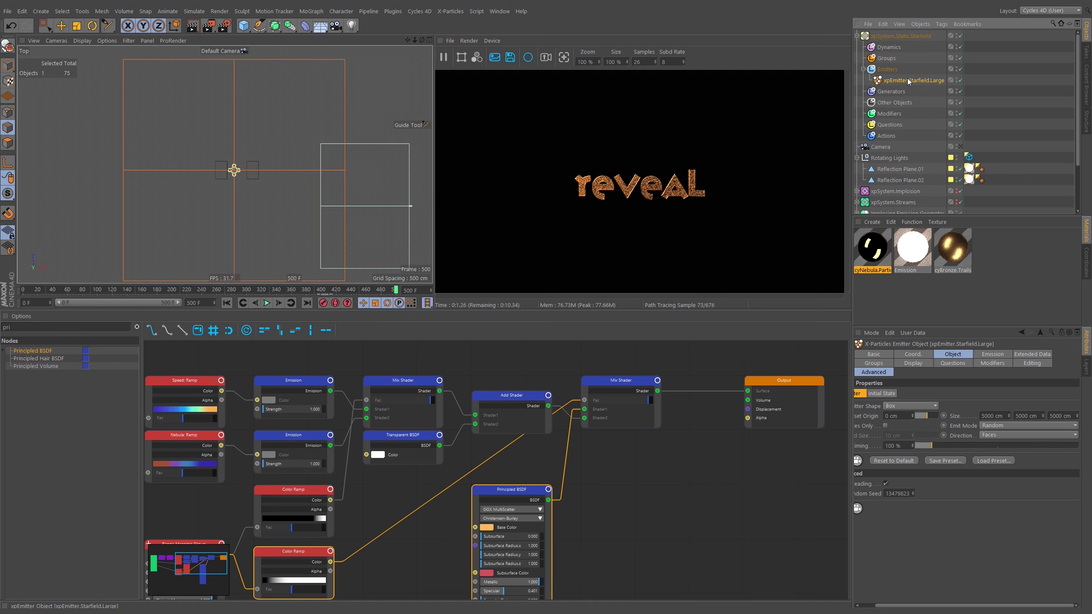
Pause the live render preview and switch the workspace layout to Startup (User)
click(991, 356)
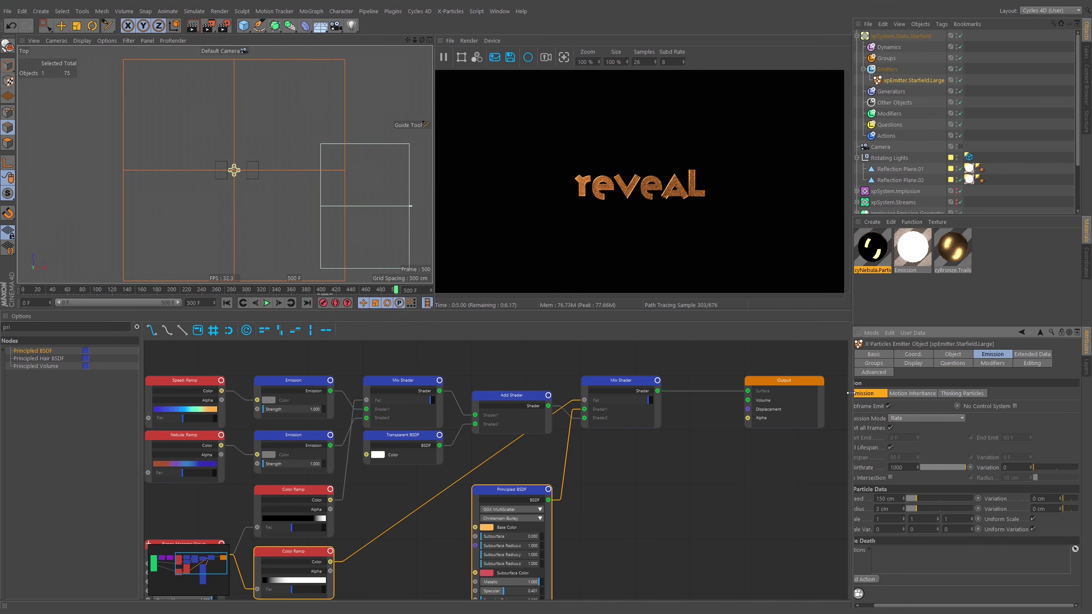
click(442, 56)
click(1051, 10)
click(1053, 124)
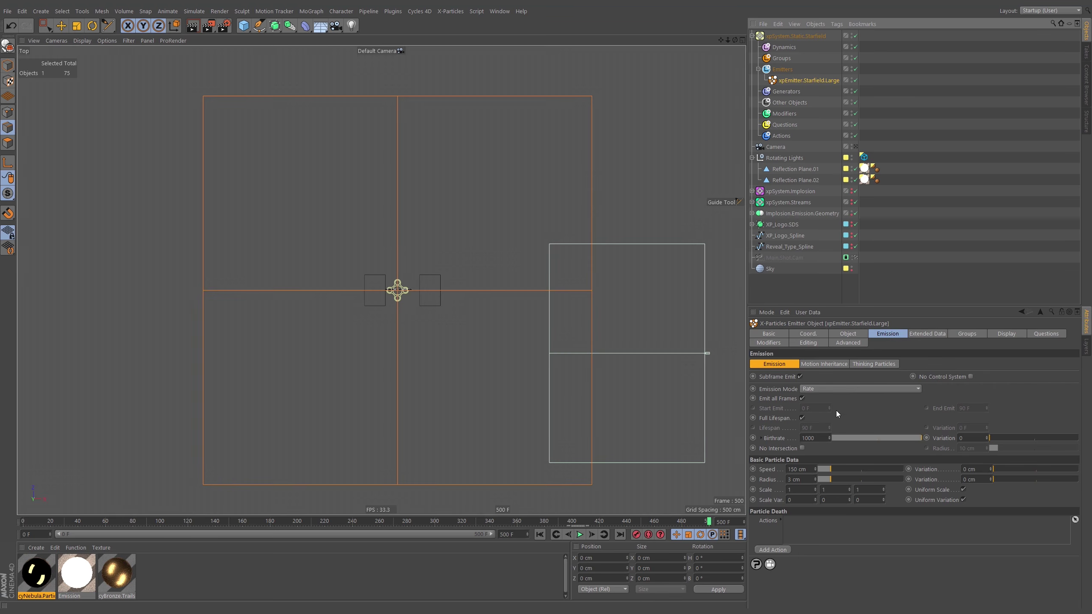
Set the large starfield emitter's emission mode to Shot with a shot count of 12000
click(1006, 335)
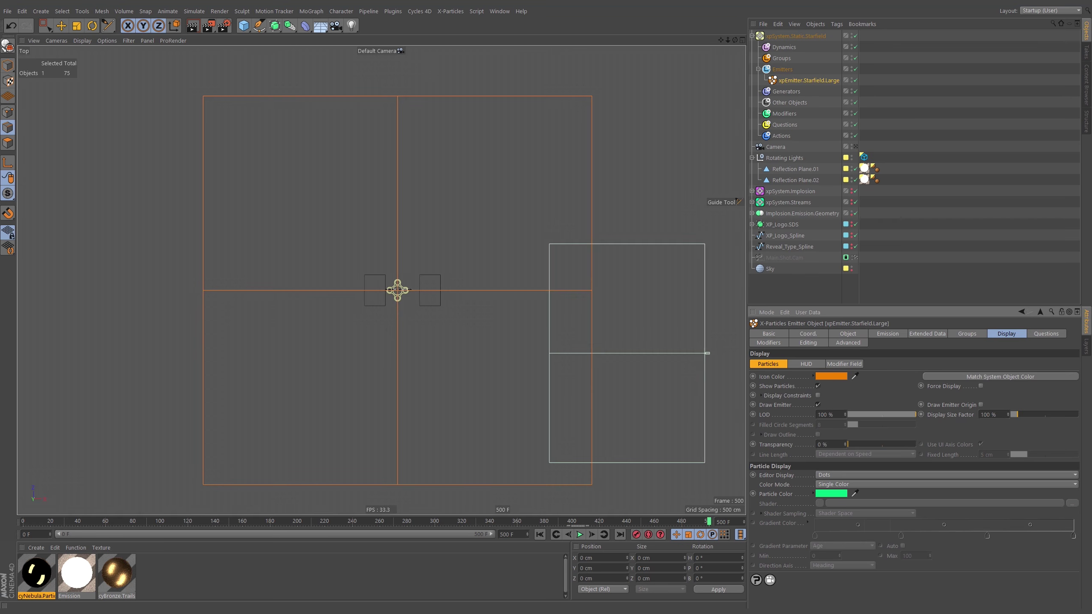
click(887, 334)
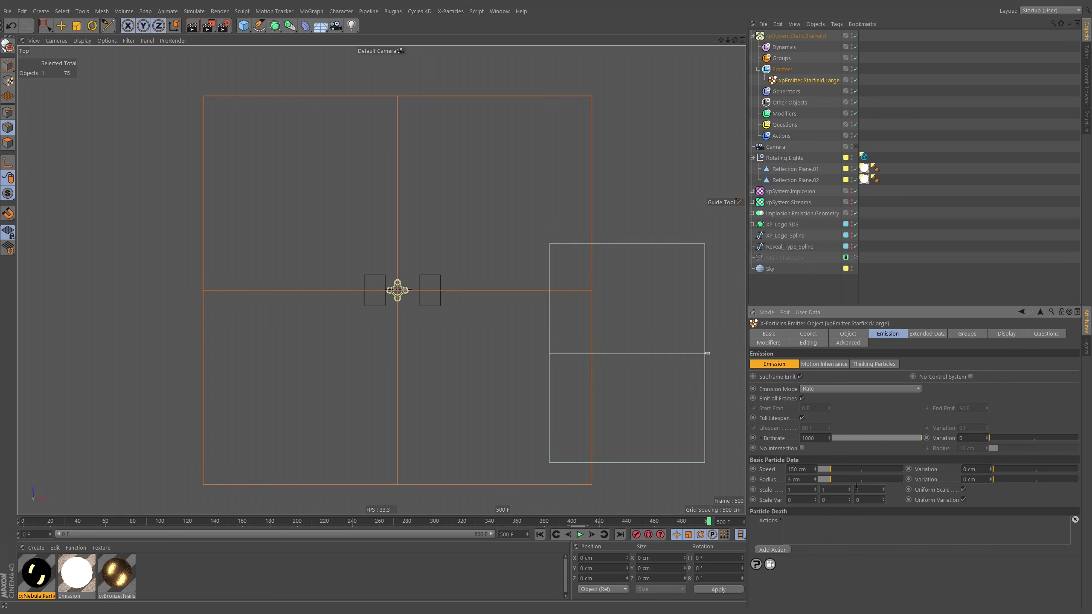
click(802, 480)
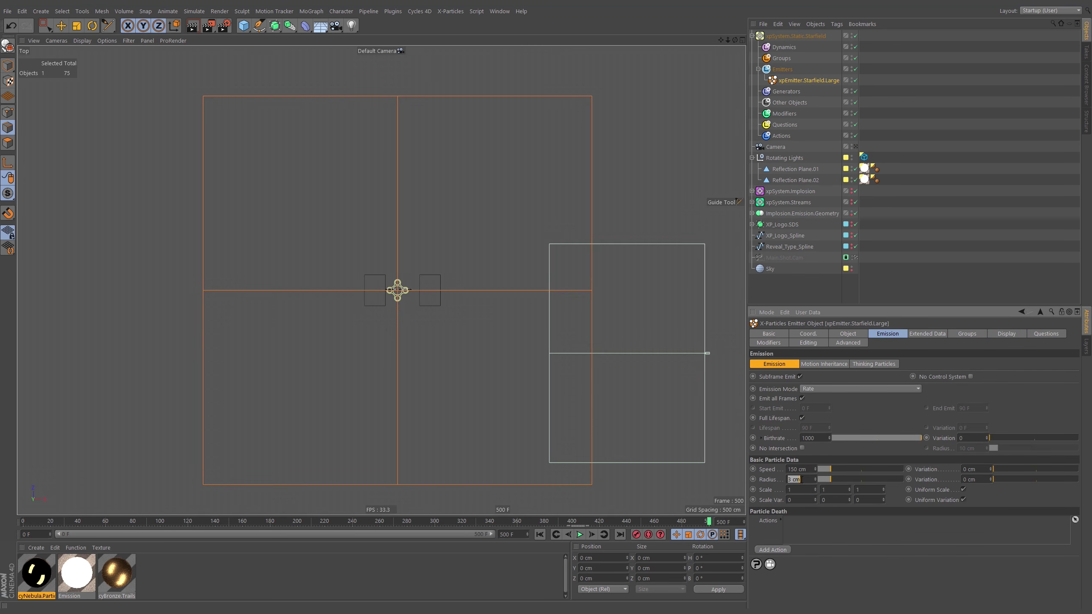
click(846, 389)
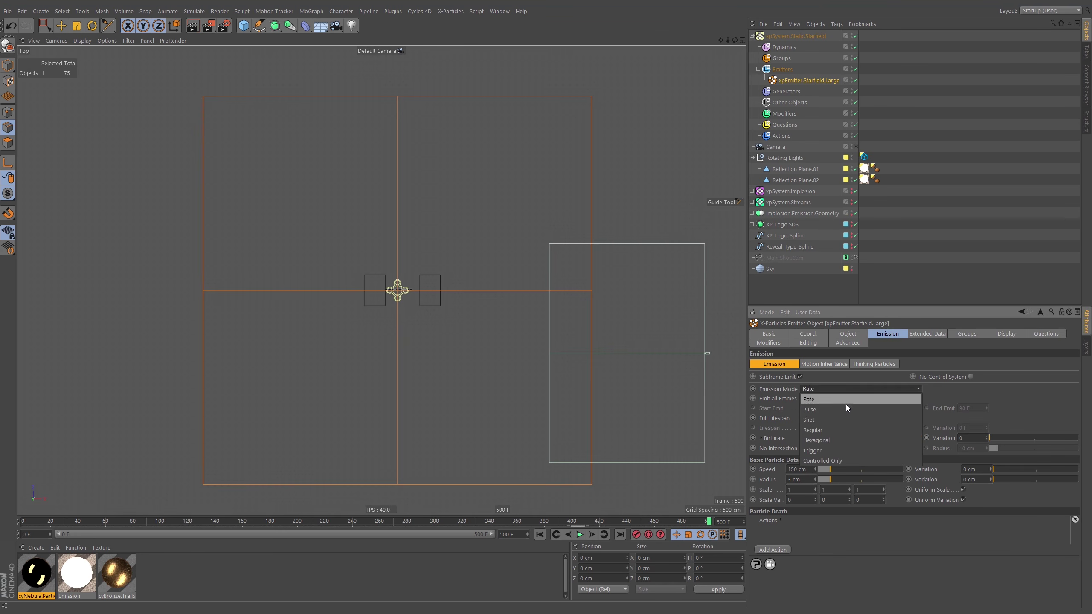
click(845, 419)
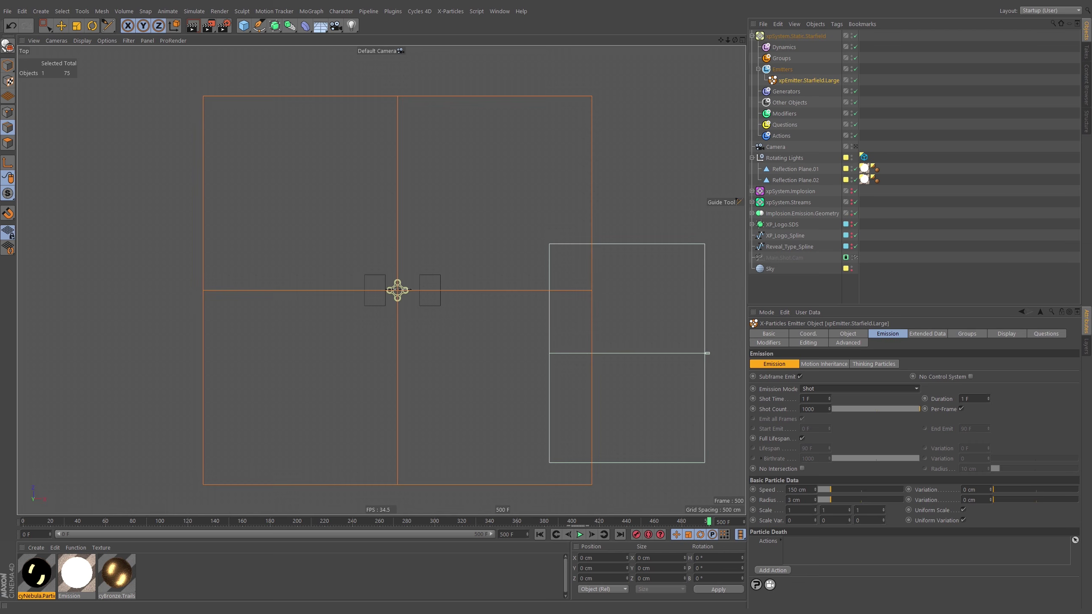
mouse_move(803, 410)
mouse_down()
mouse_move(819, 409)
mouse_move(805, 411)
mouse_up()
text(100002)
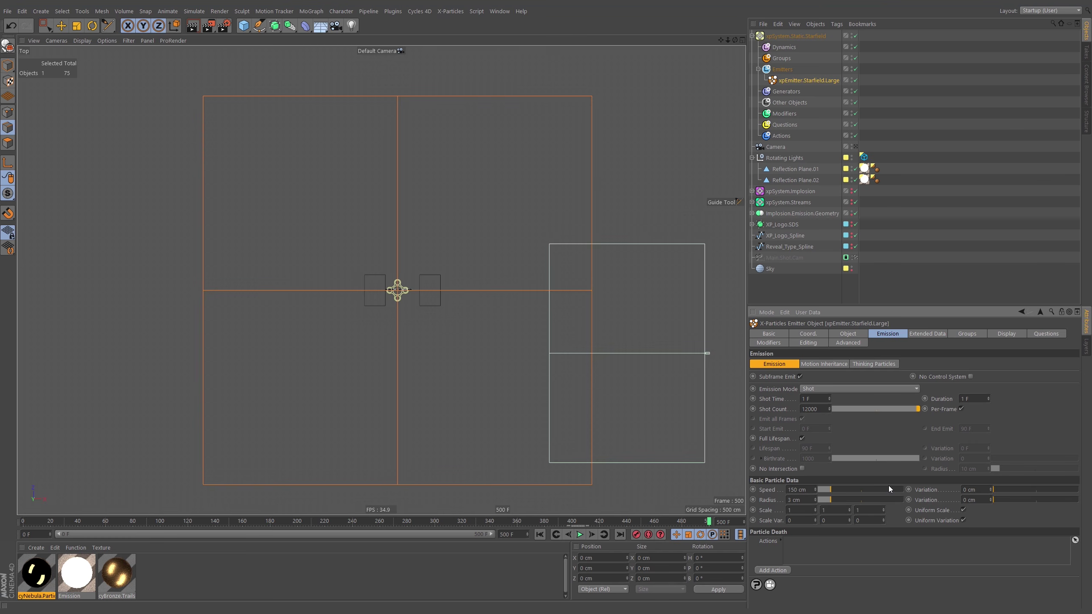
Play the simulation from the start to about frame 97 and examine how the starfield particles move
click(540, 535)
click(581, 535)
click(580, 534)
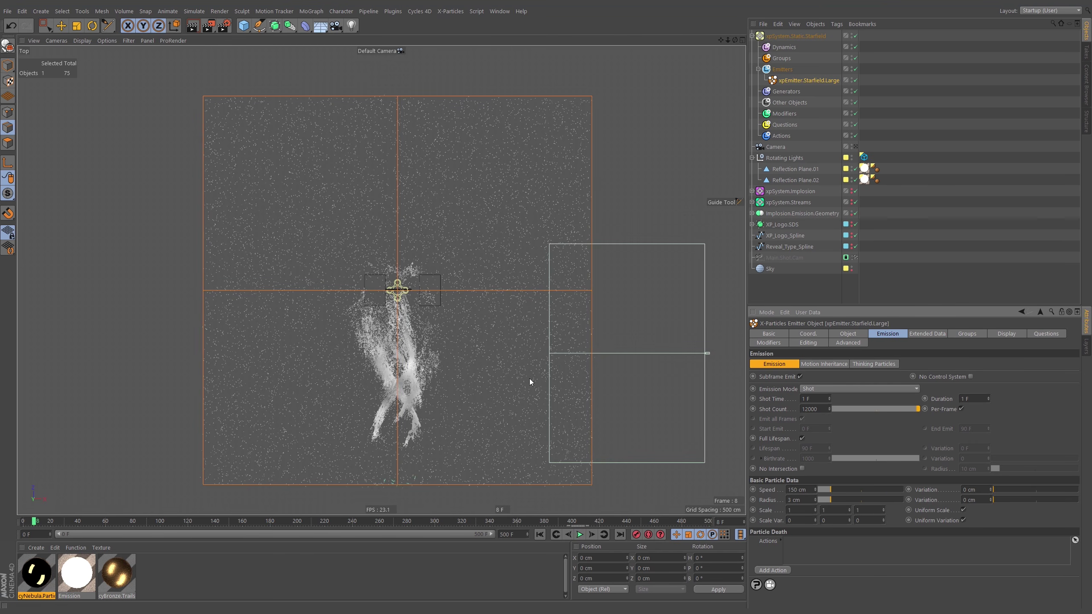
click(581, 535)
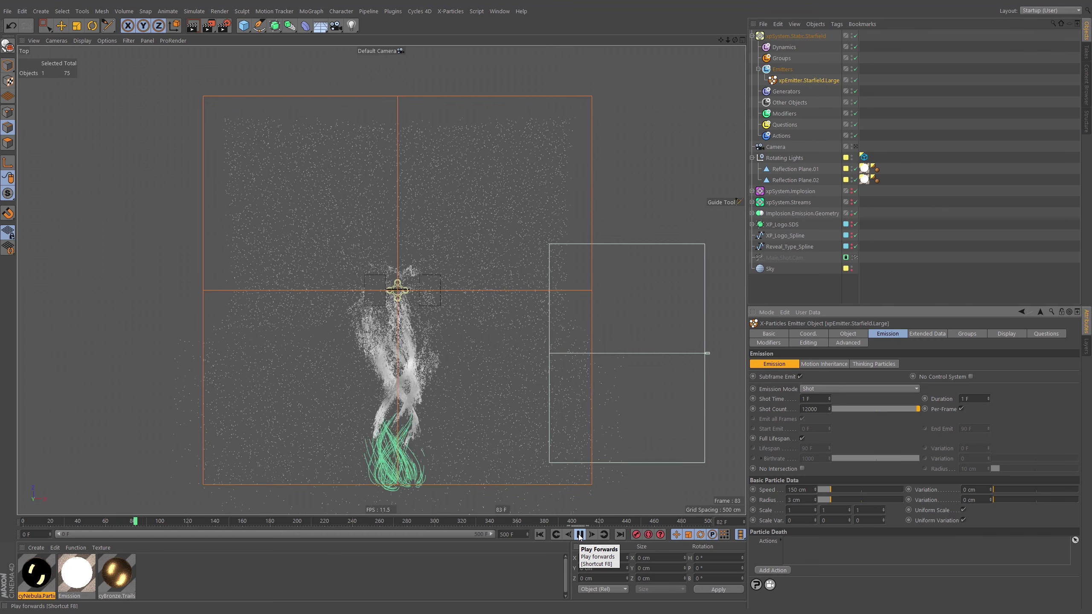
click(580, 535)
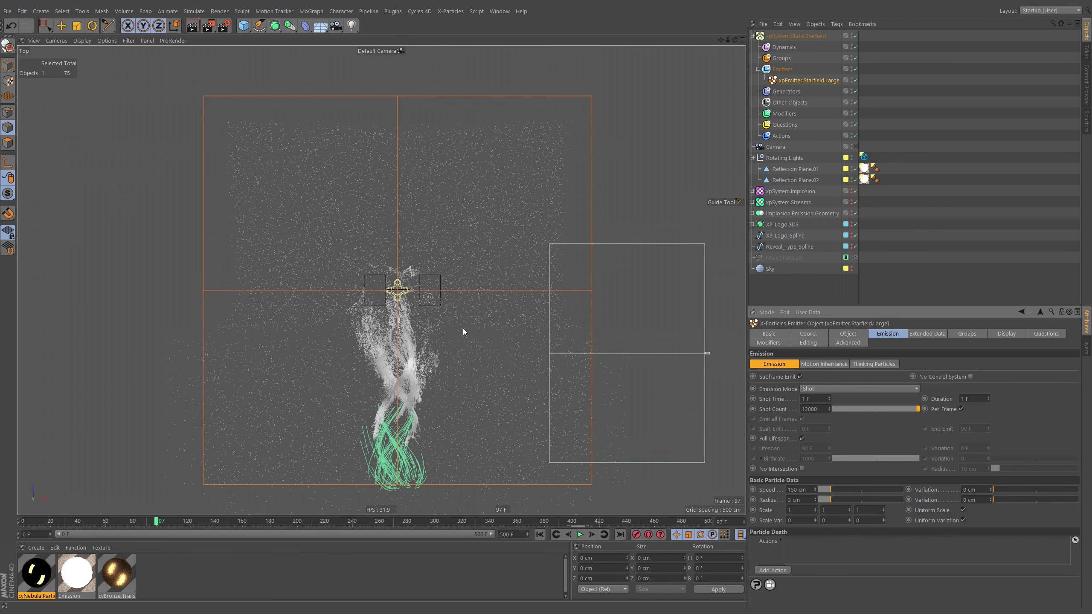
Restrict xpSystem.Static.Starfield to modifiers and deformers in the same system, and turn off its viewport icon
click(801, 35)
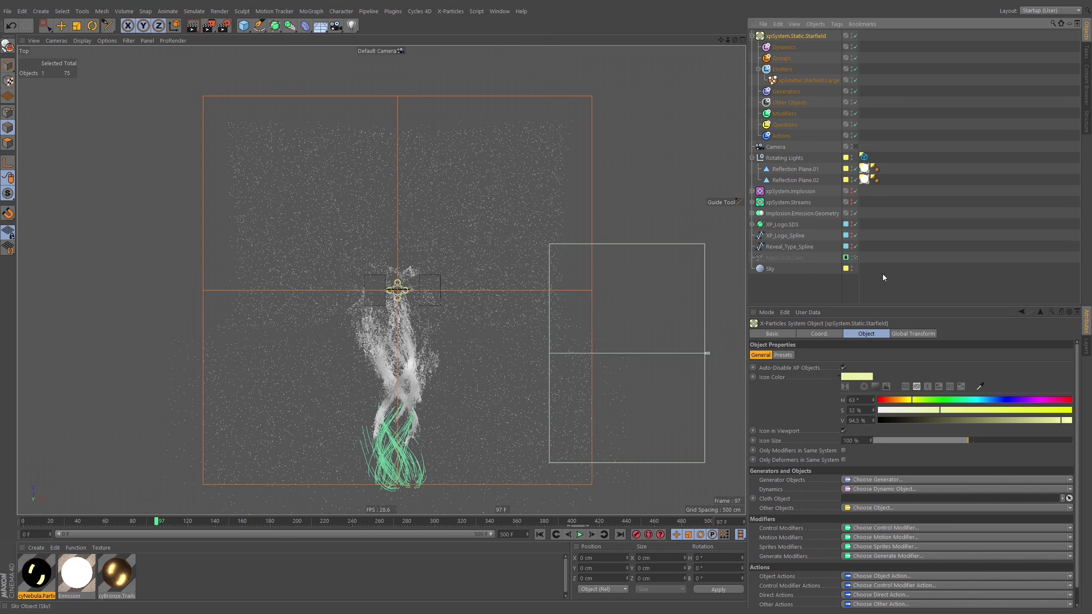
click(844, 451)
click(844, 460)
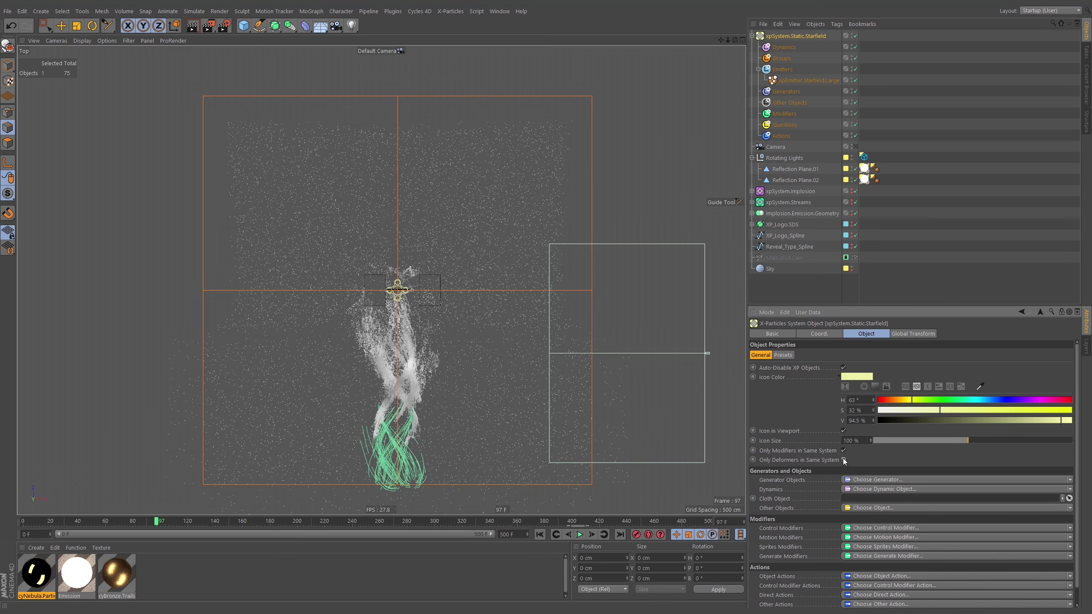
click(844, 431)
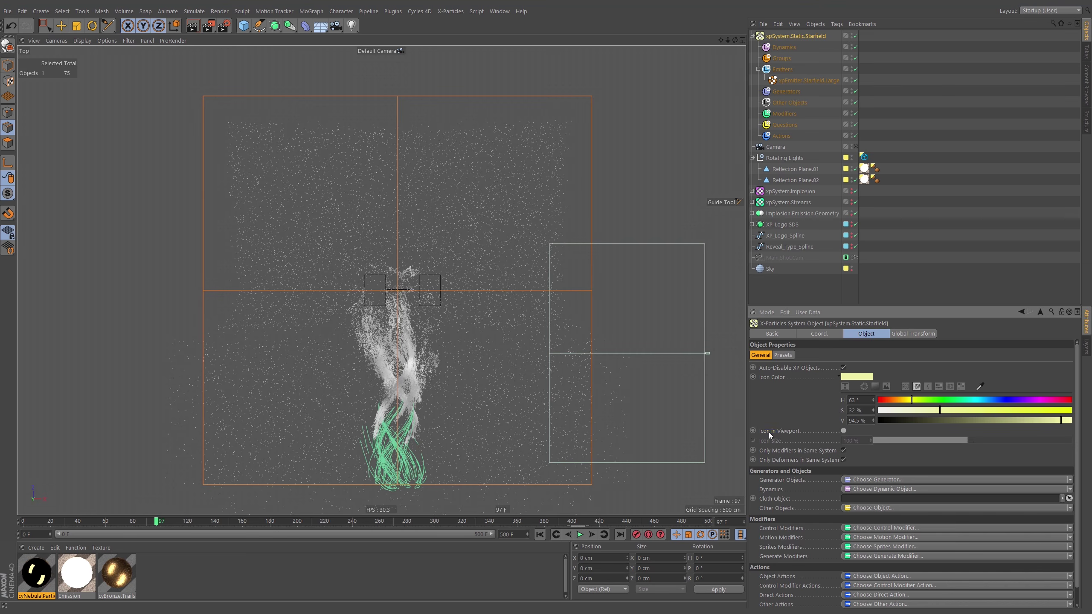
Replay the simulation from the start to frame 37 to check the isolated starfield particles
click(540, 534)
click(580, 535)
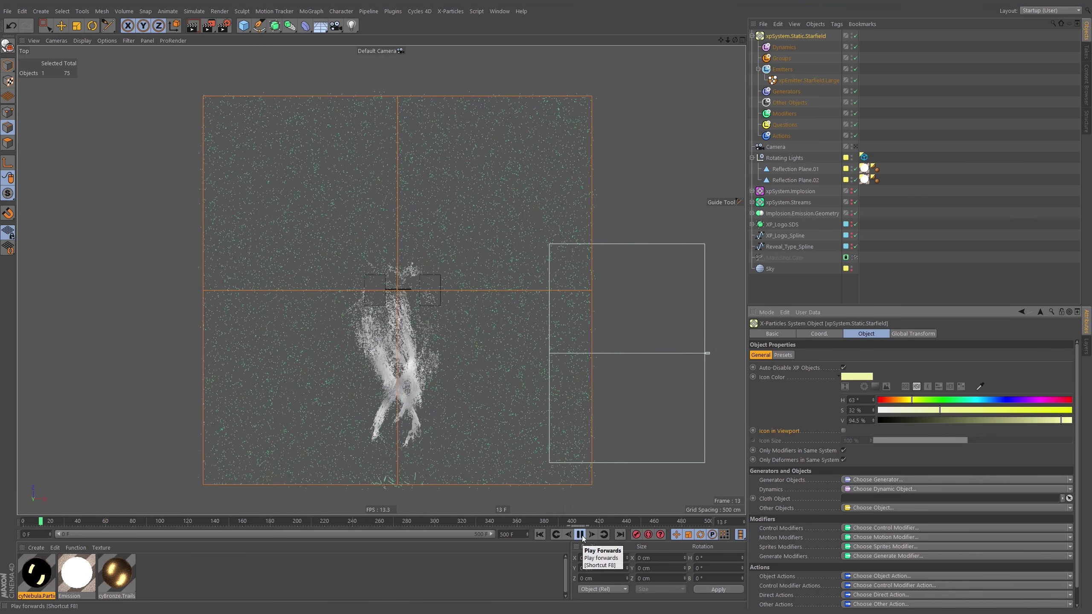
click(583, 538)
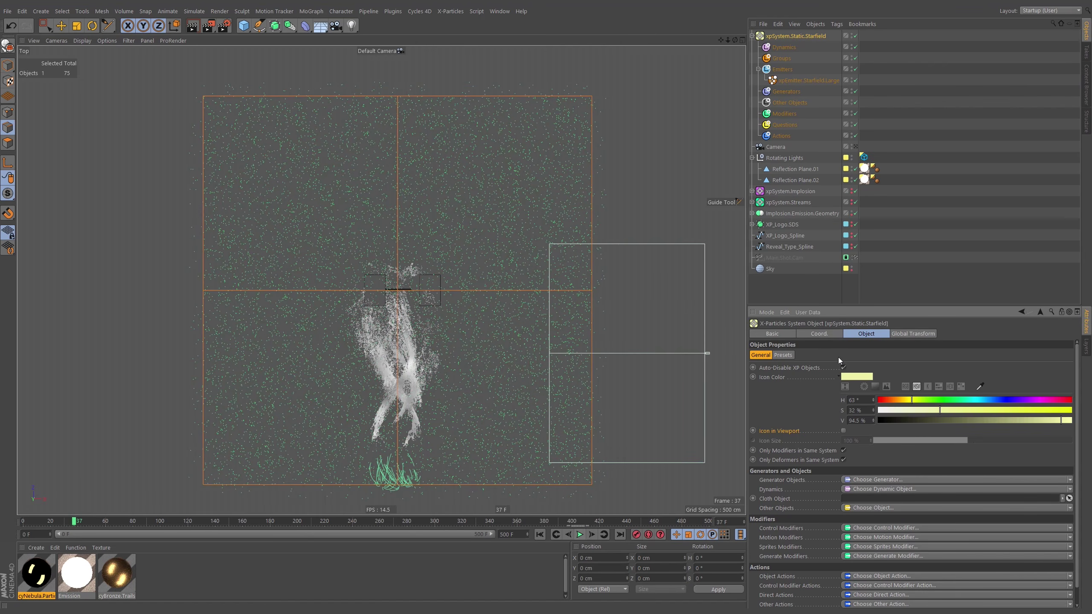
Set the particle speed of xpEmitter.Starfield.Large to 0 cm
click(813, 81)
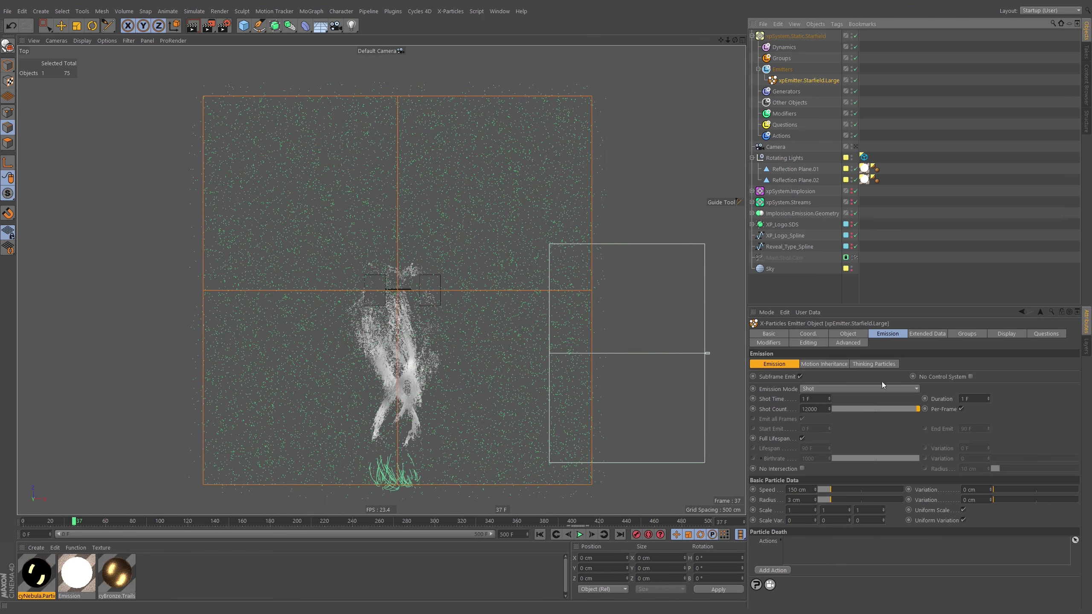
double_click(802, 490)
text(0)
key(Return)
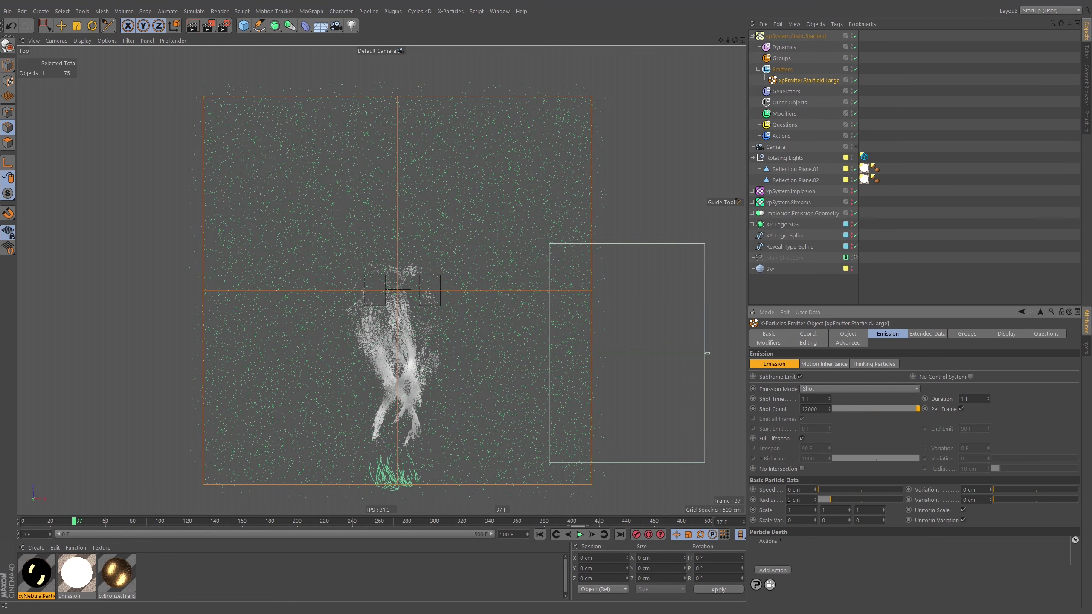
Replay the simulation from the start to about frame 31 to check the static starfield, and switch to the Perspective camera view
click(541, 535)
click(579, 535)
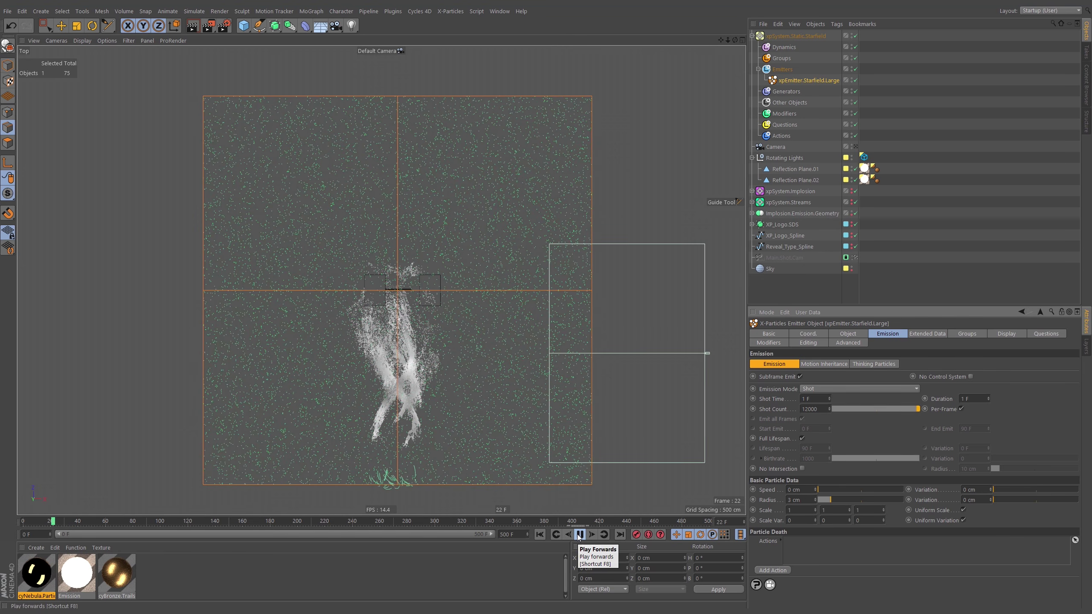
click(580, 535)
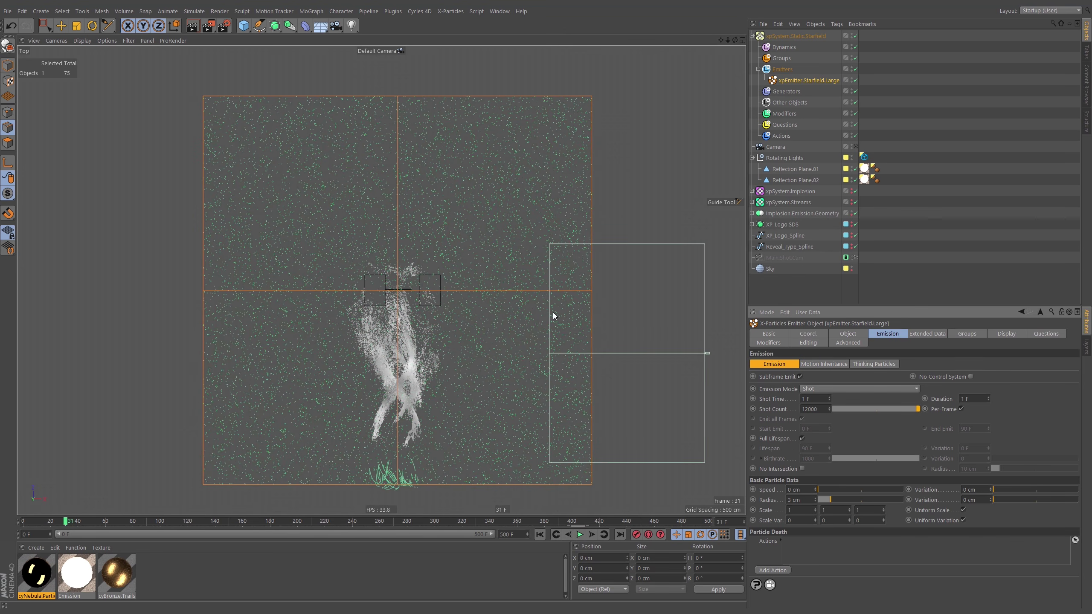
key(F1)
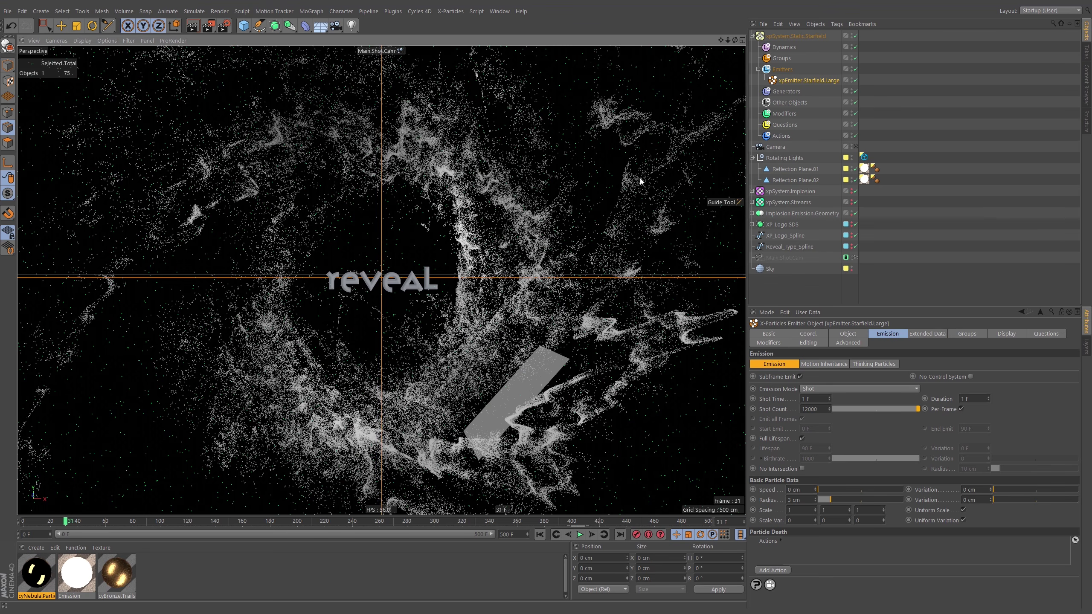
Disable xpEmitter.Main.Implosion inside xpSystem.Implosion and play to about frame 384 to examine the starfield through the main camera
click(919, 105)
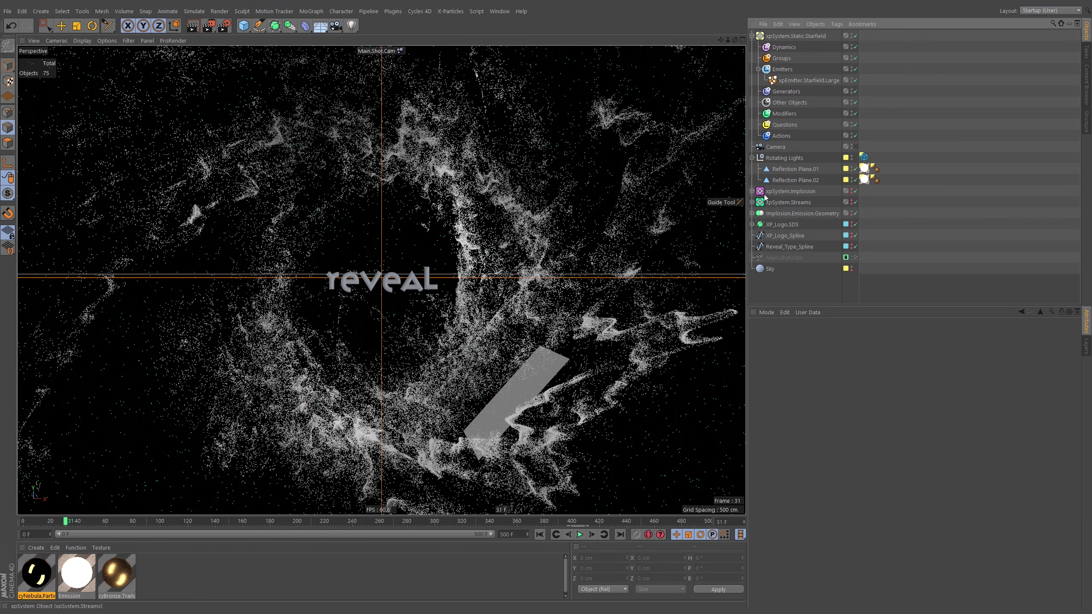
click(753, 191)
click(873, 291)
click(874, 302)
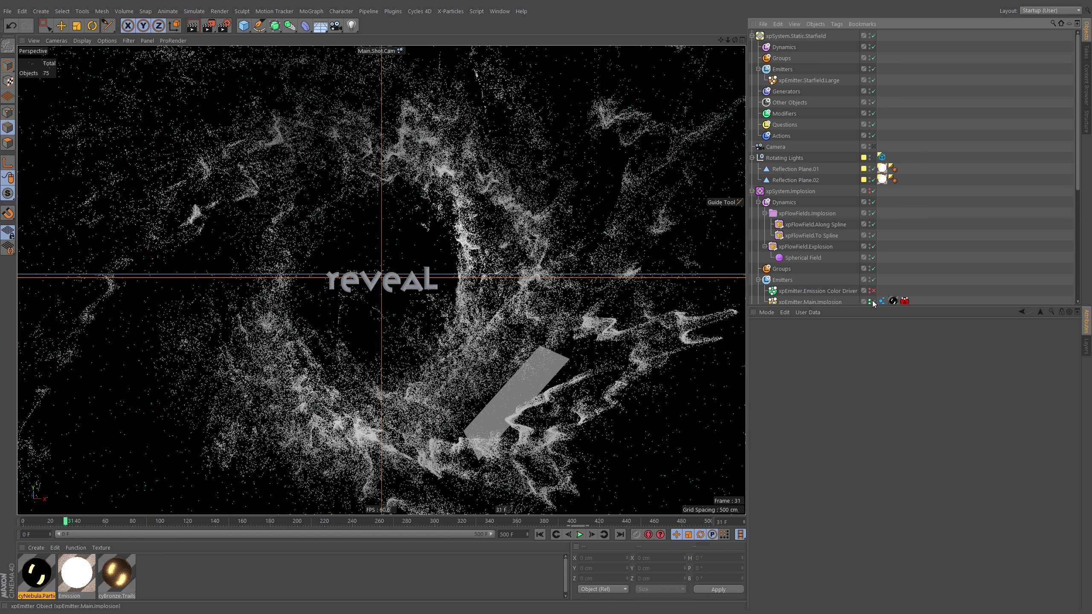
click(579, 534)
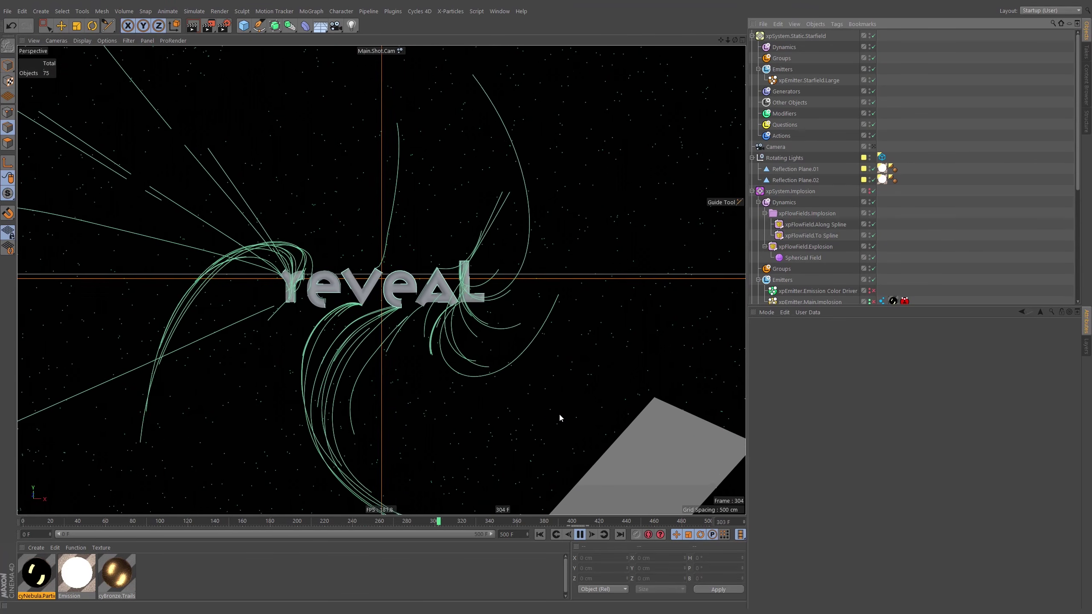
click(579, 535)
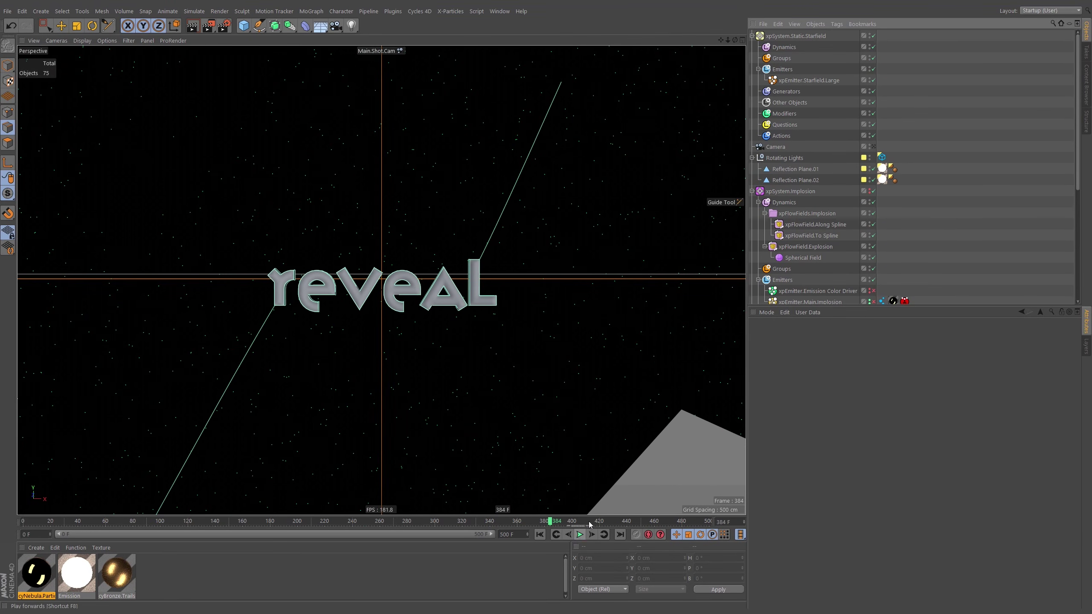
Set the editor display of xpEmitter.Starfield.Large to Circle and replay the simulation from the start
click(804, 81)
click(999, 335)
click(847, 475)
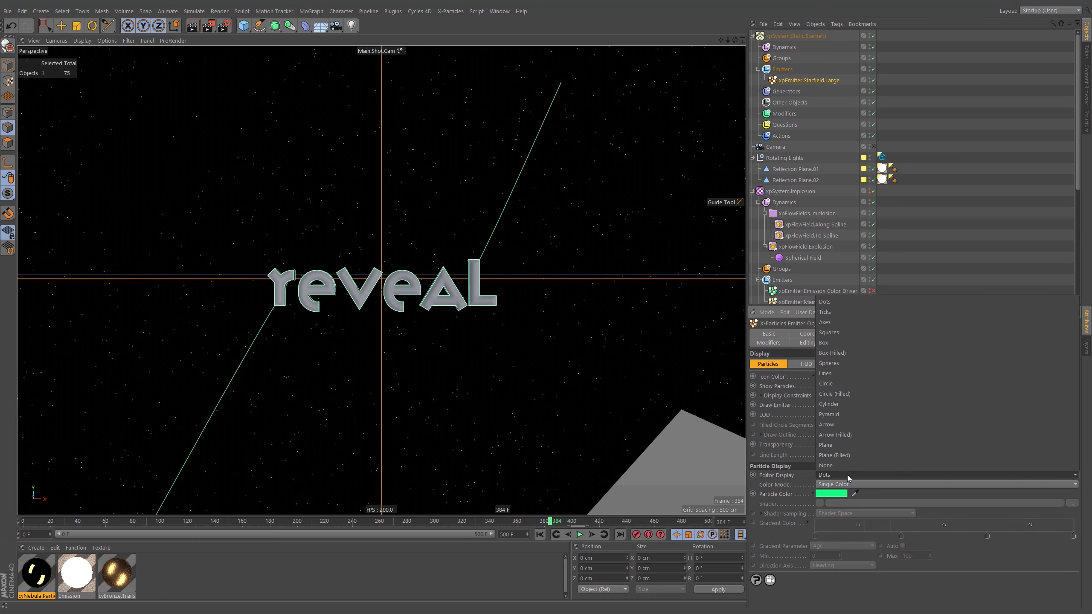
click(846, 384)
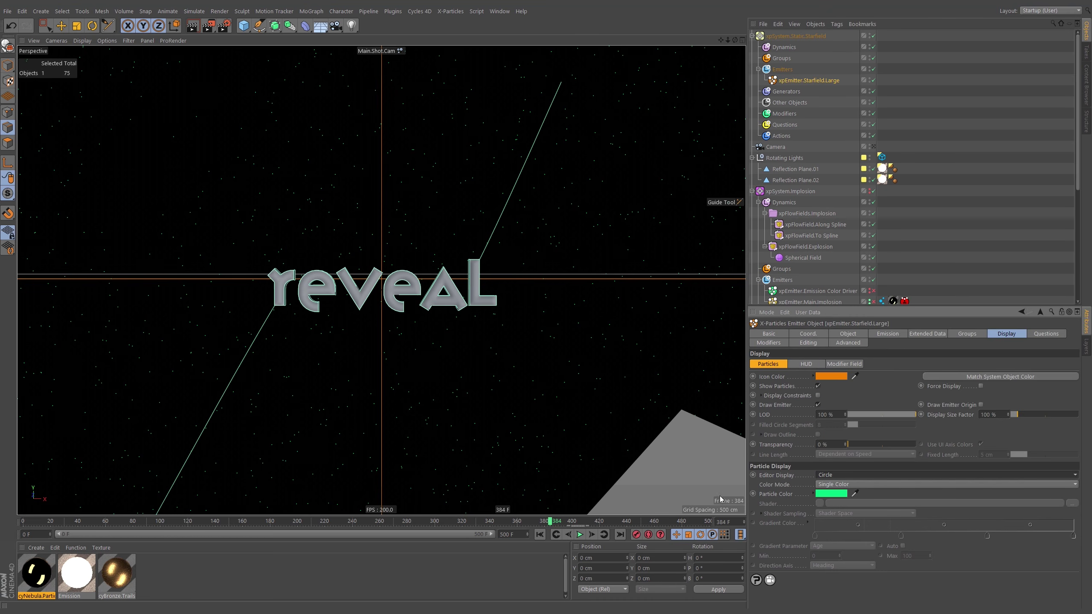
click(541, 536)
click(580, 535)
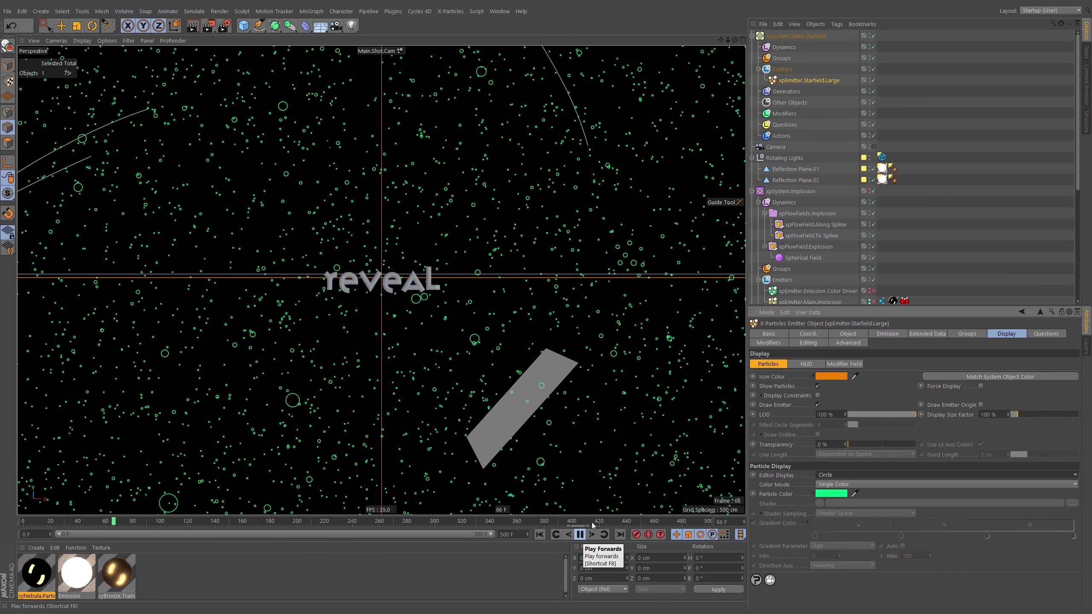
Set the particle radius of xpEmitter.Starfield.Large to 0.5 cm with 0.5 cm variation, and stop playback at frame 347
click(888, 334)
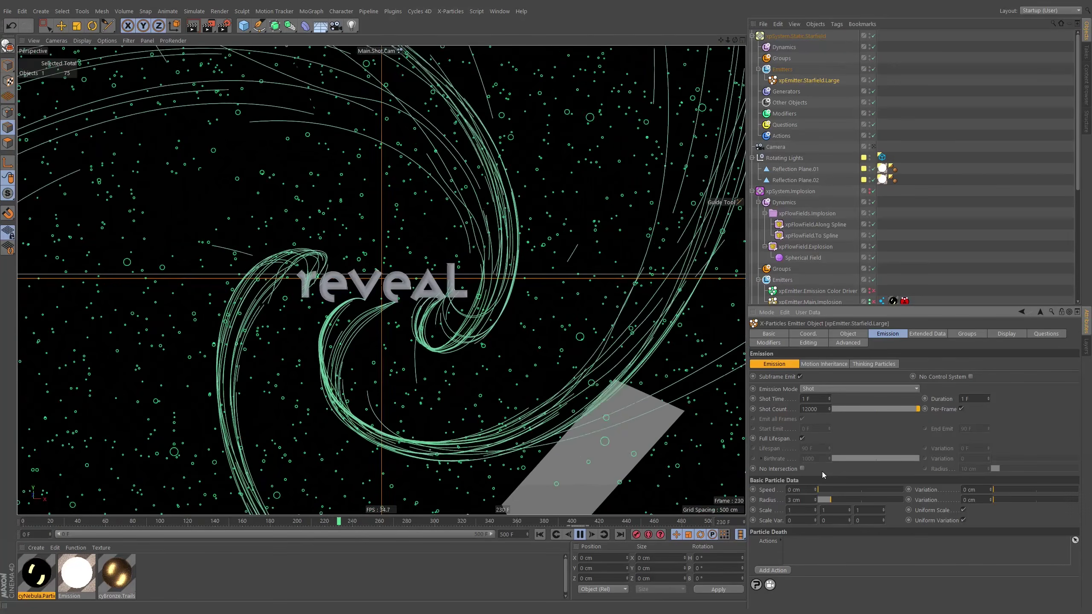
click(804, 500)
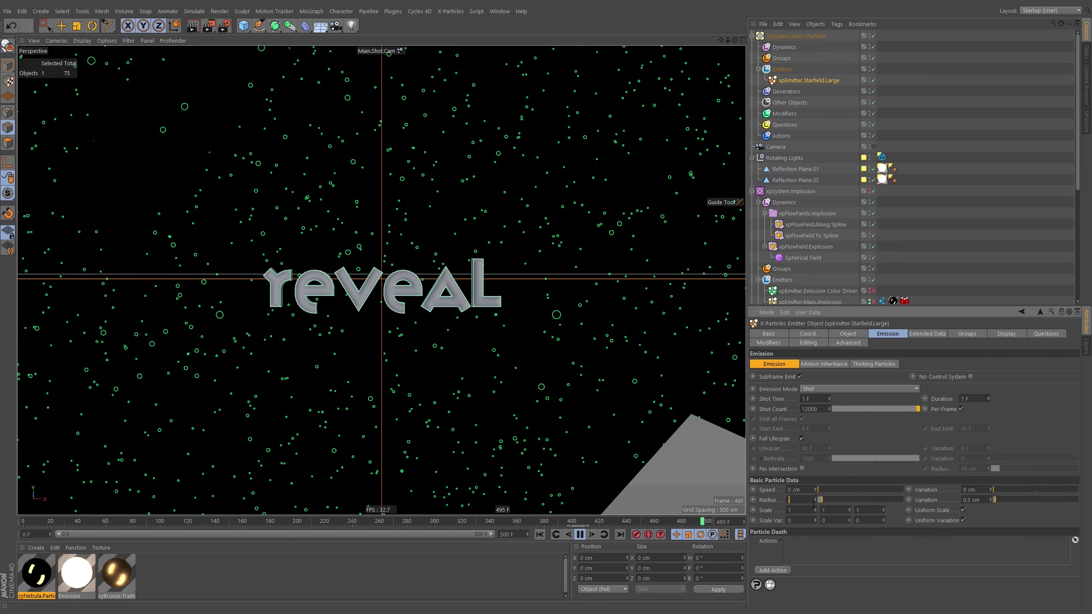
click(579, 535)
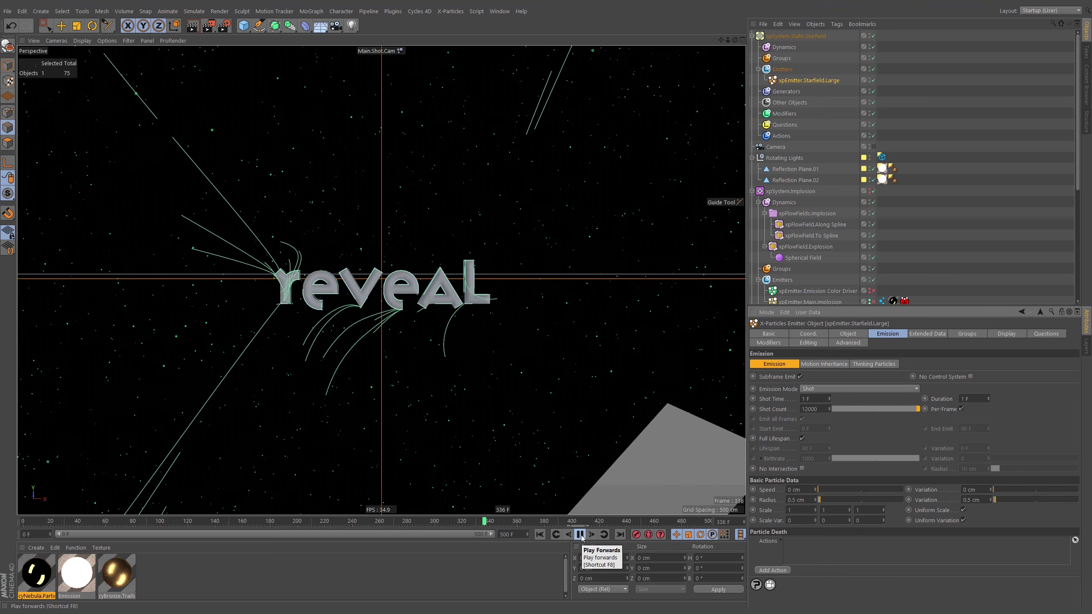
click(580, 534)
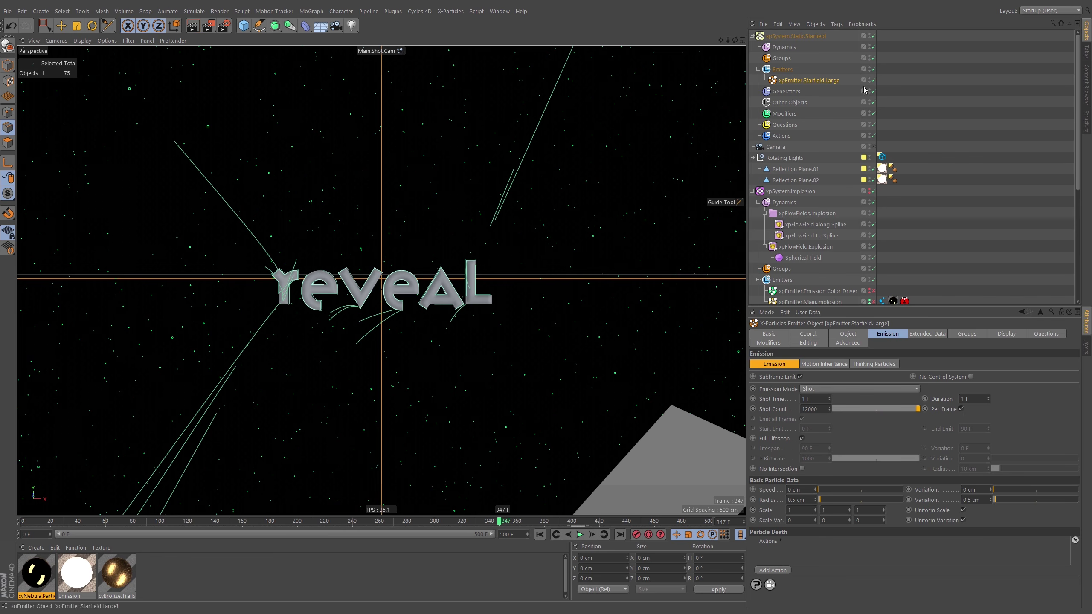
Rename the starfield emitter as xpEmitter.Starfield.Small
double_click(834, 81)
key(End)
key(BackSpace)
key(BackSpace)
key(BackSpace)
key(BackSpace)
key(BackSpace)
key(BackSpace)
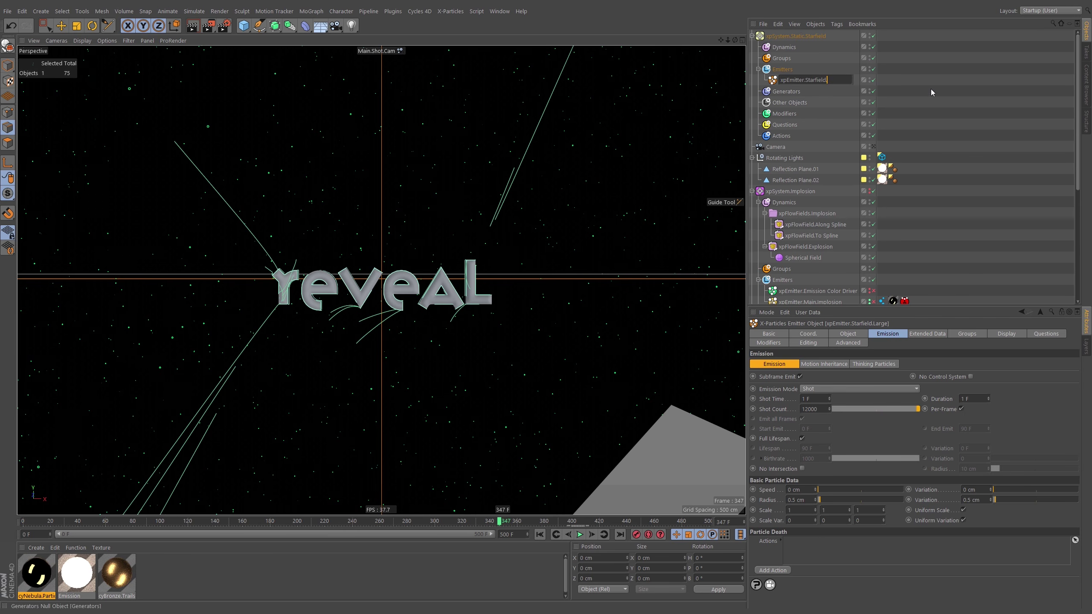
text(Small)
key(Return)
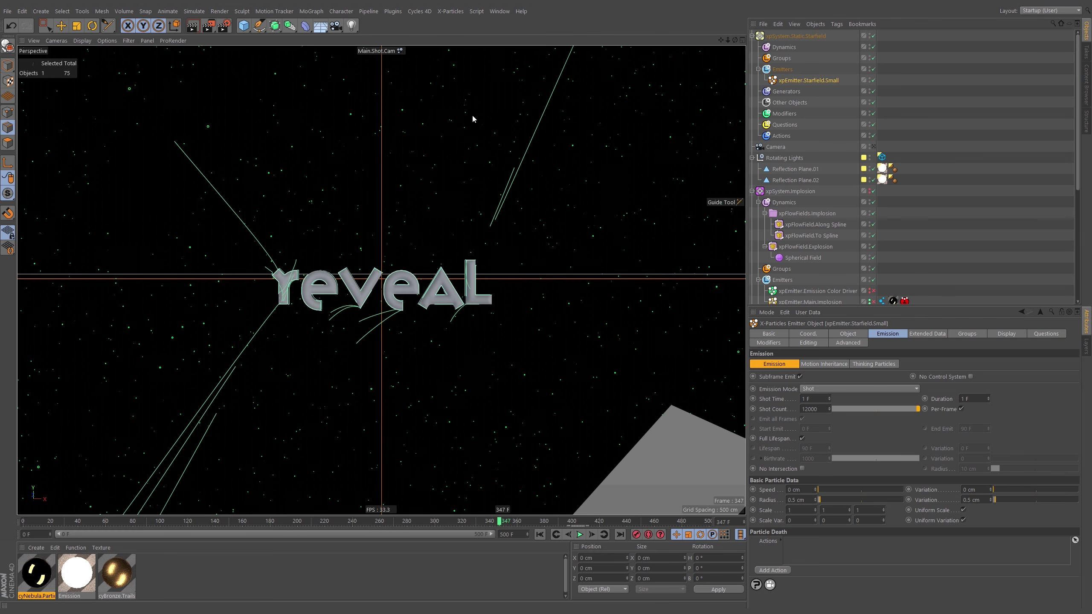
Switch to the Top view and duplicate xpEmitter.Starfield.Small within the Emitters group
middle_click(622, 171)
middle_click(643, 152)
scroll(463, 221, down, 3)
ctrl+drag(814, 81, 816, 85)
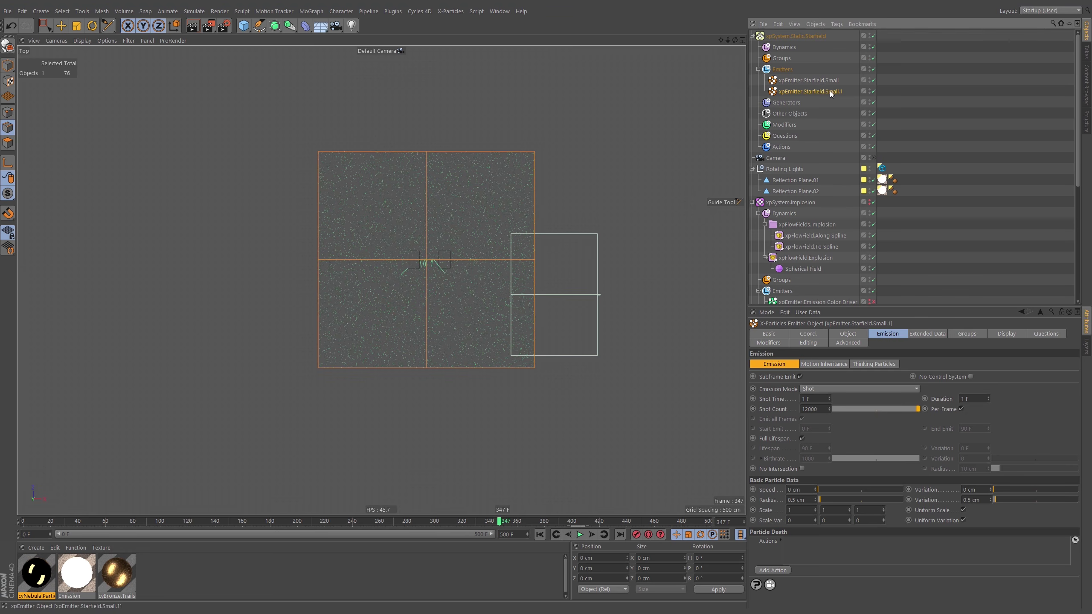
Rename the duplicated starfield emitter as xpEmitter.Starfield.Large
double_click(830, 90)
key(End)
key(BackSpace)
key(BackSpace)
key(BackSpace)
key(BackSpace)
key(BackSpace)
key(BackSpace)
key(BackSpace)
text(La)
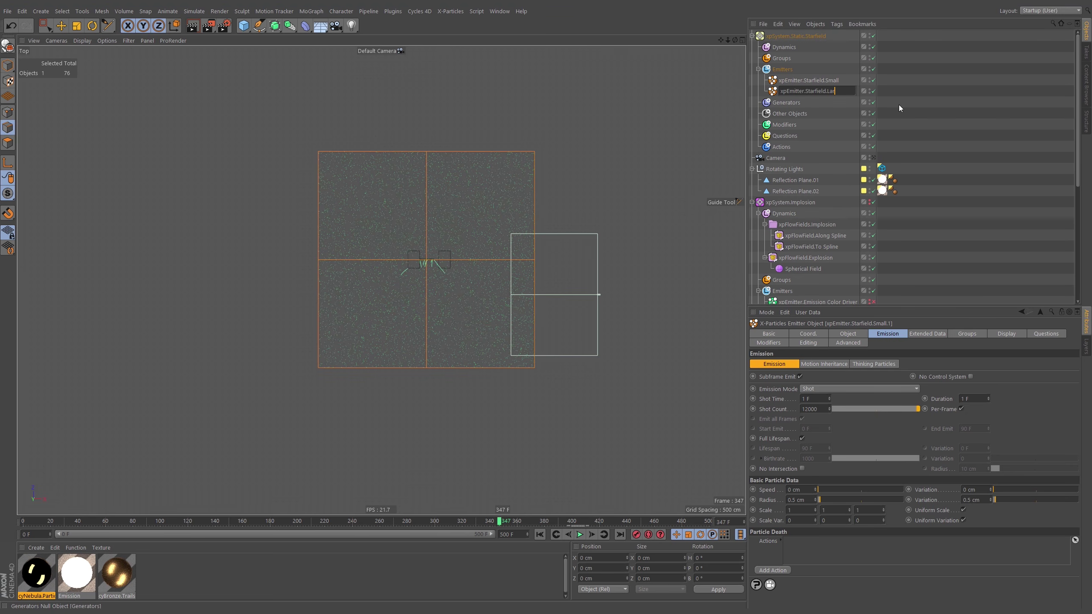
text(rge)
key(Return)
Return the simulation to its start and re-enable xpEmitter.Main.Implosion so the nebula particles show in the Top view
click(541, 535)
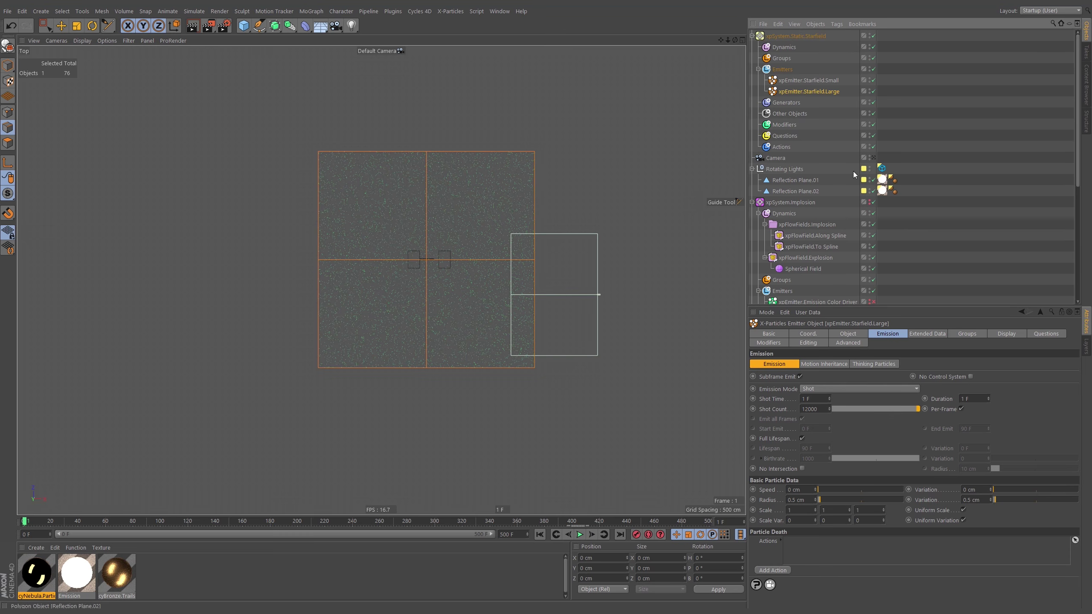
scroll(874, 246, down, 3)
click(874, 251)
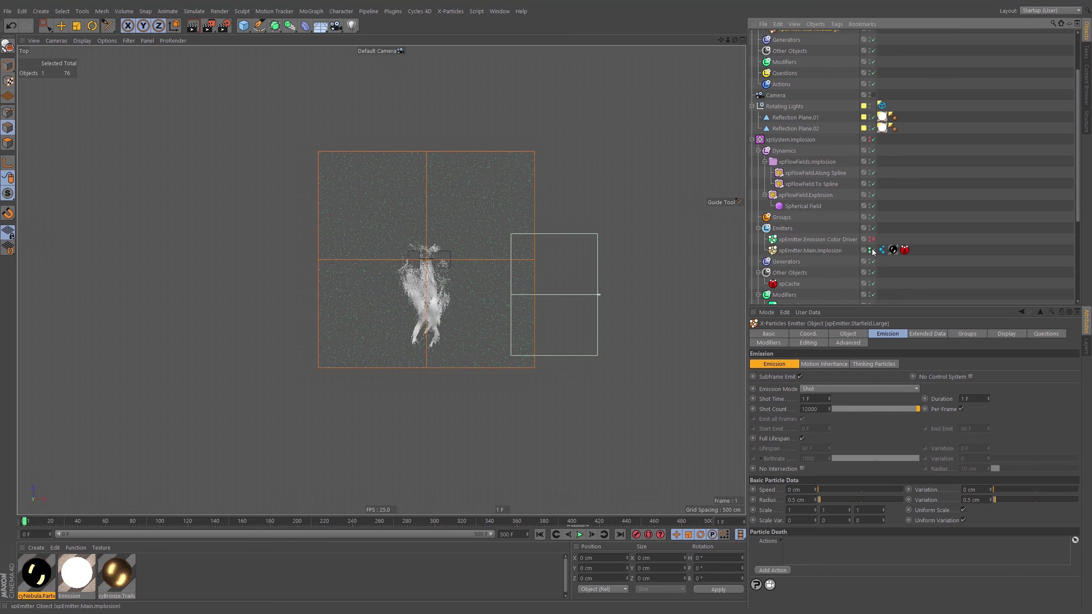
alt+right_drag(436, 312, 405, 379)
alt+middle_drag(429, 371, 413, 383)
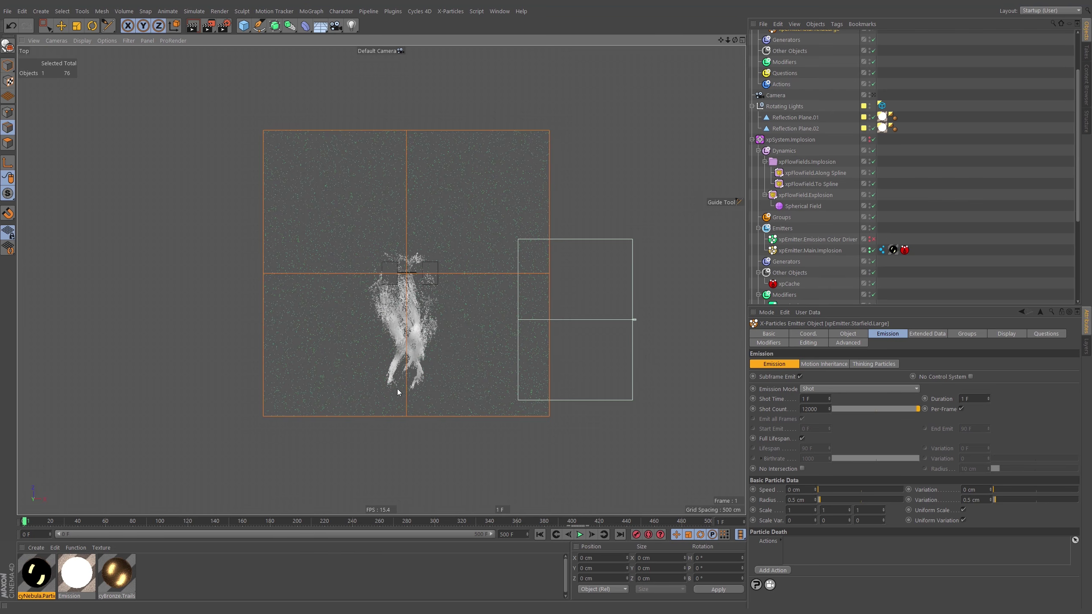
alt+middle_drag(430, 350, 416, 361)
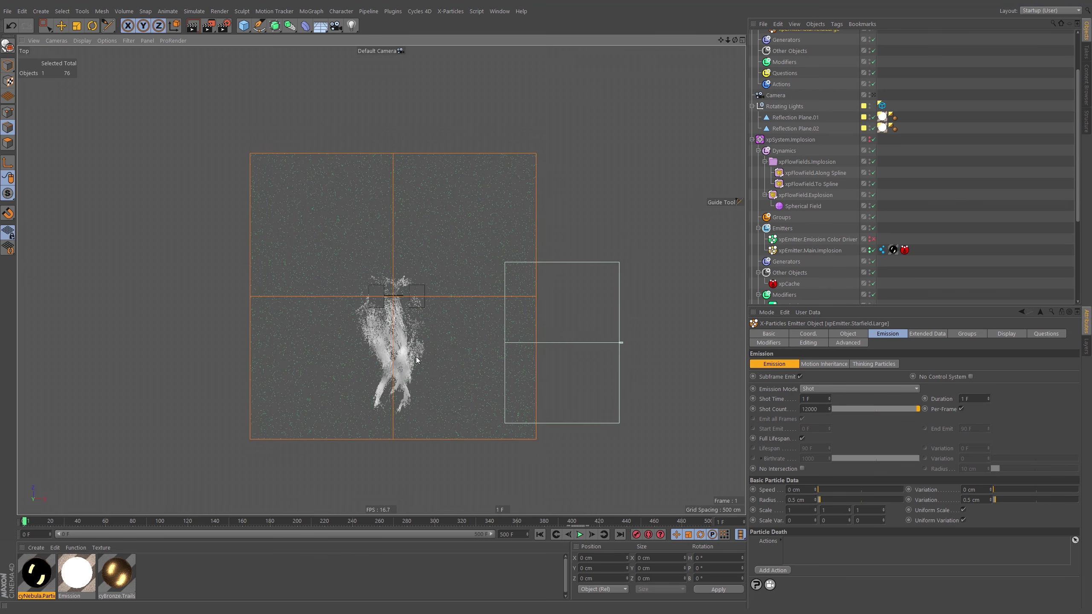
Set the icon color of xpEmitter.Starfield.Small to turquoise with hue 172°, saturation 61% and value 94.5%
scroll(927, 166, up, 3)
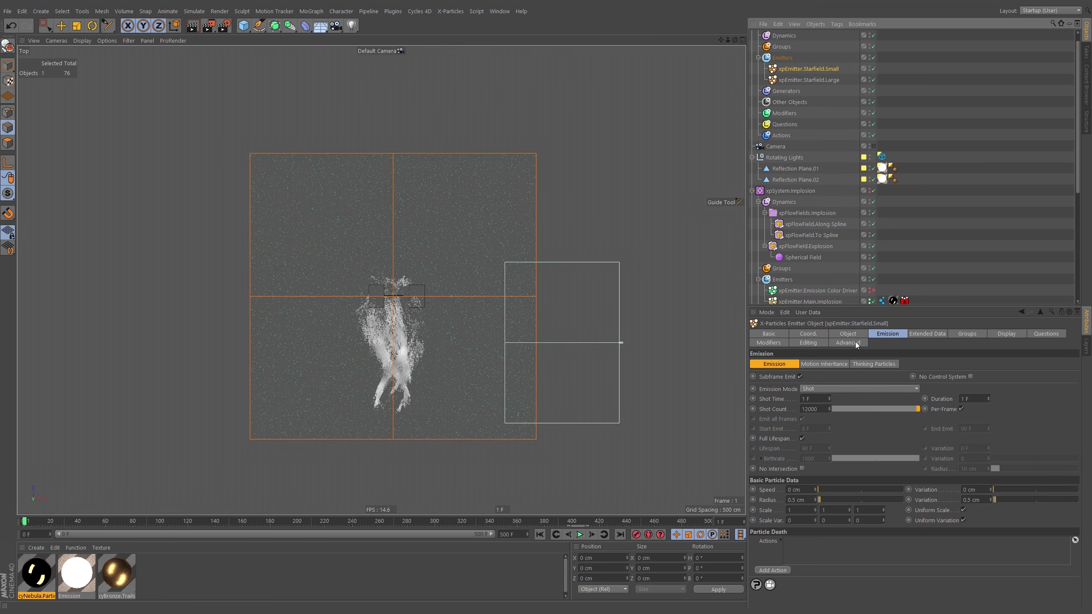
click(1002, 334)
click(828, 375)
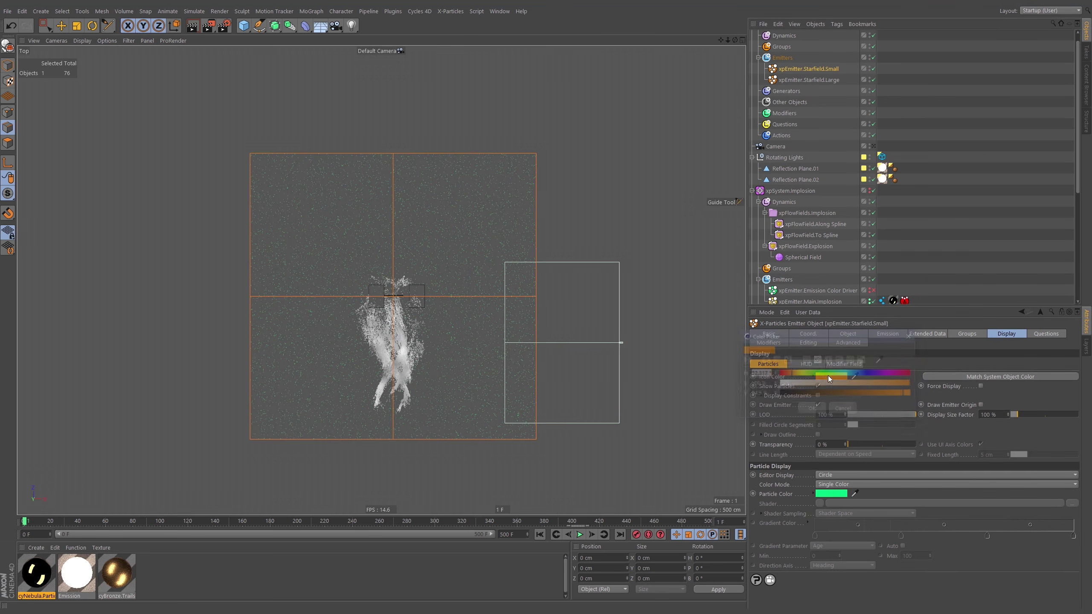
click(847, 373)
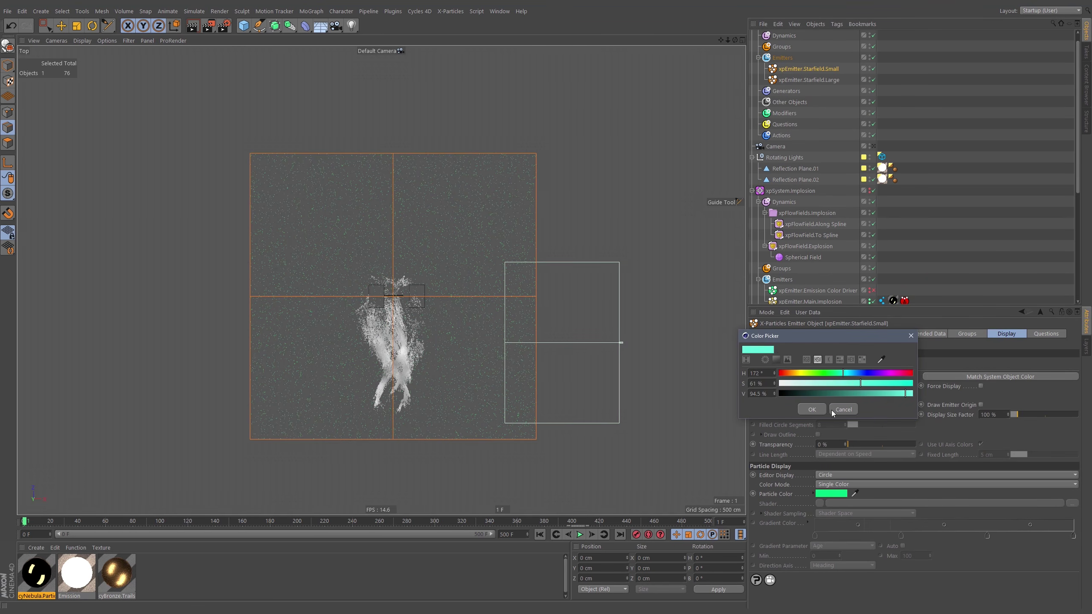
click(812, 409)
Set the icon color of xpEmitter.Starfield.Large to salmon with hue 15°, saturation 45% and value 94.5%
click(804, 80)
click(831, 376)
mouse_move(901, 372)
mouse_down()
mouse_move(794, 373)
mouse_move(843, 384)
mouse_up()
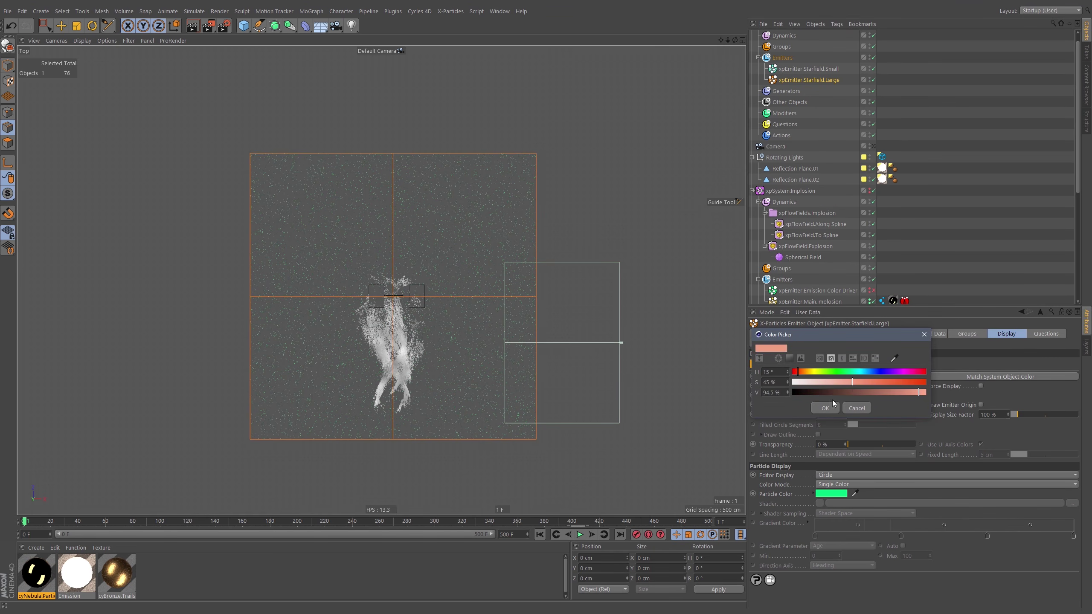
click(824, 408)
Set the emission shot count of xpEmitter.Starfield.Large to 1000
click(810, 73)
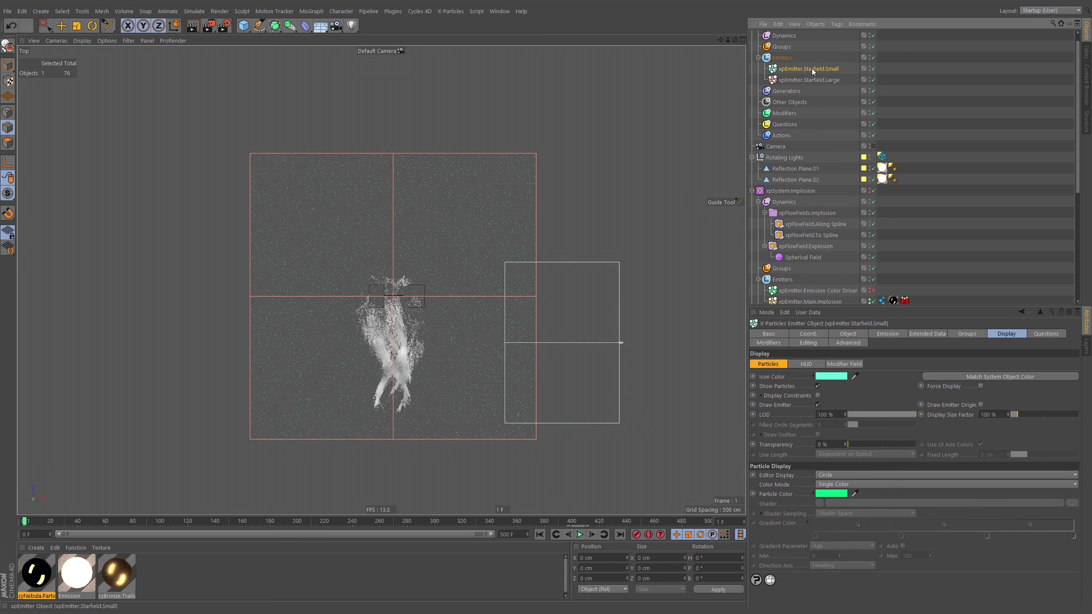
click(811, 80)
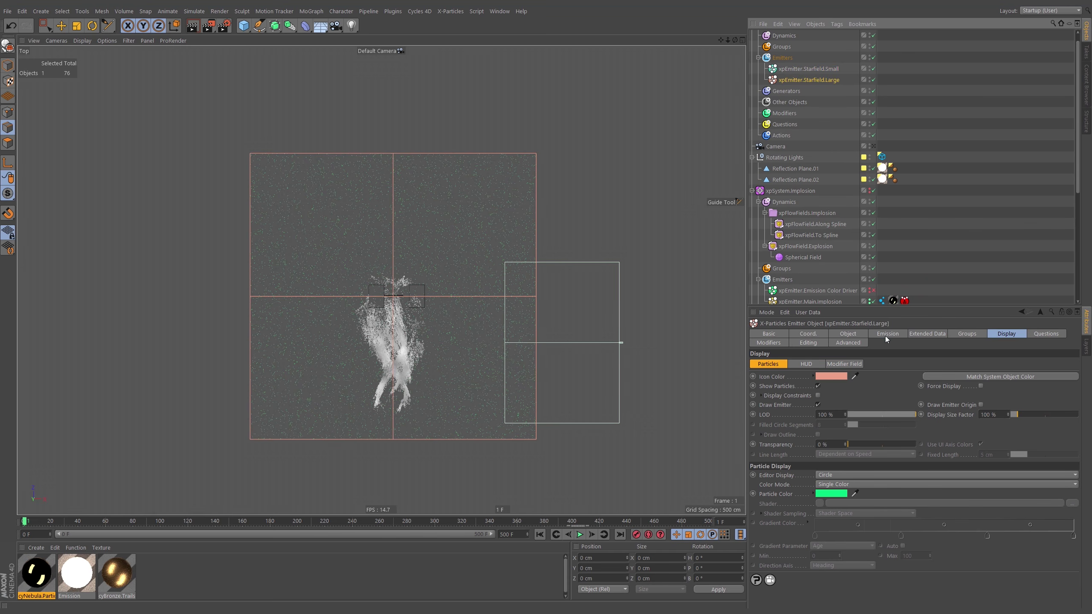
click(886, 335)
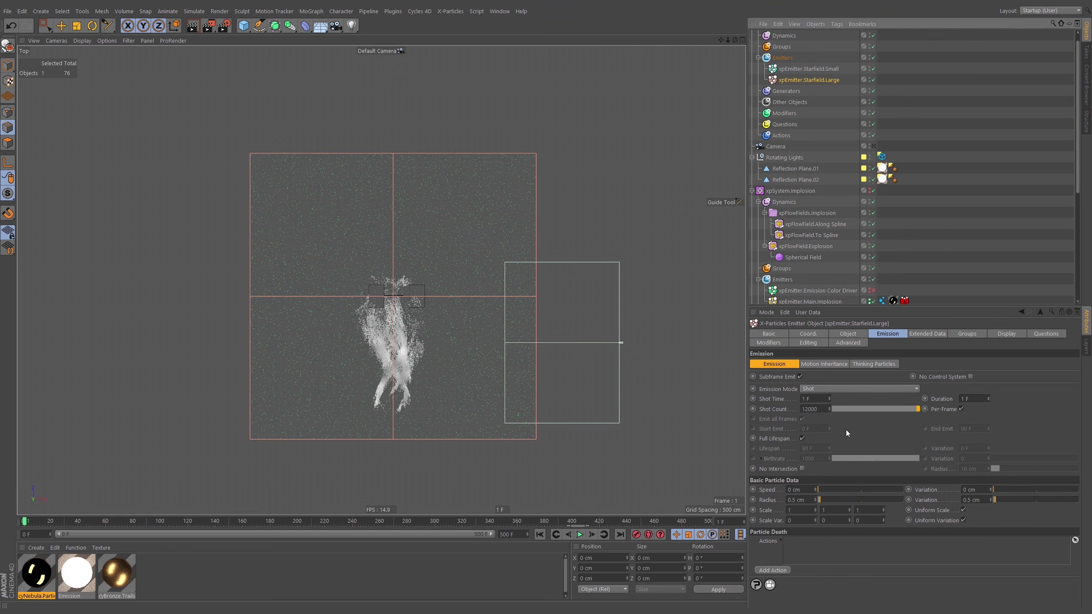
click(825, 409)
text(10)
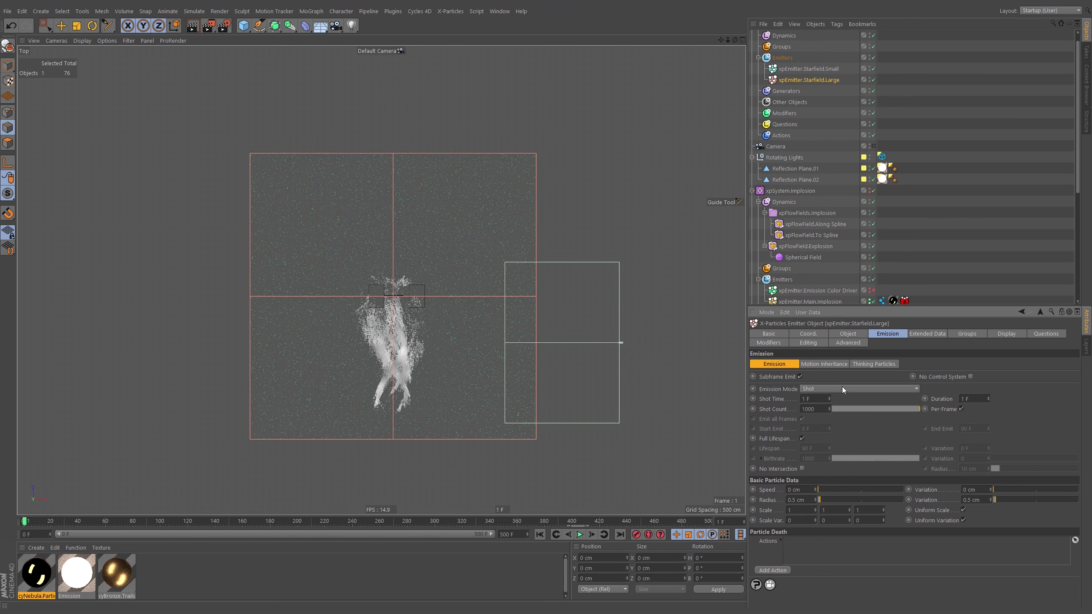
In Model mode, move xpEmitter.Starfield.Small along the Z axis to about 2497 cm, and deselect it
click(8, 66)
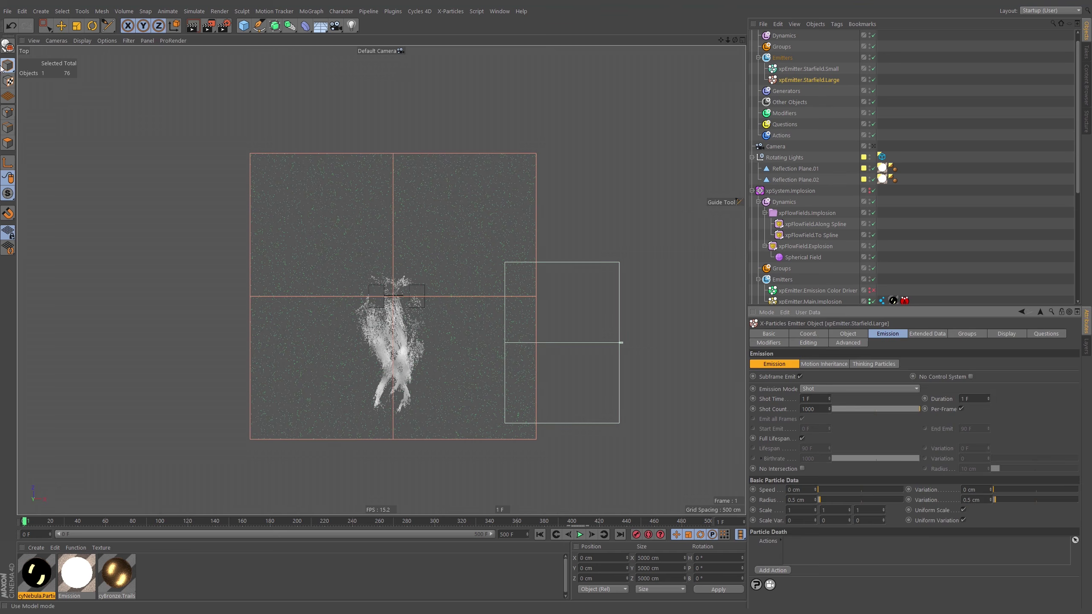
key(e)
click(795, 80)
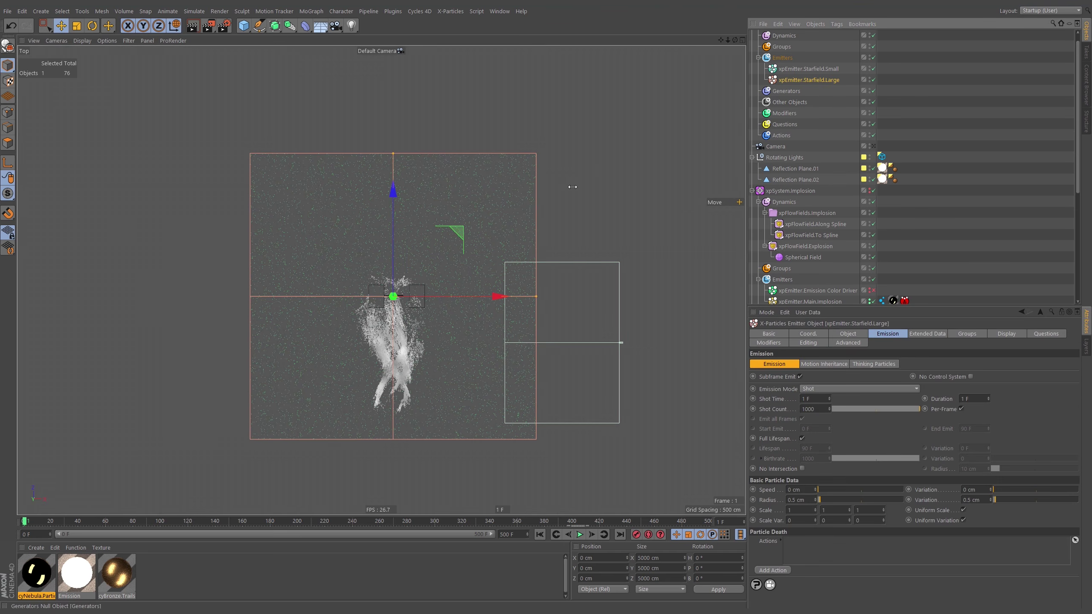
click(809, 69)
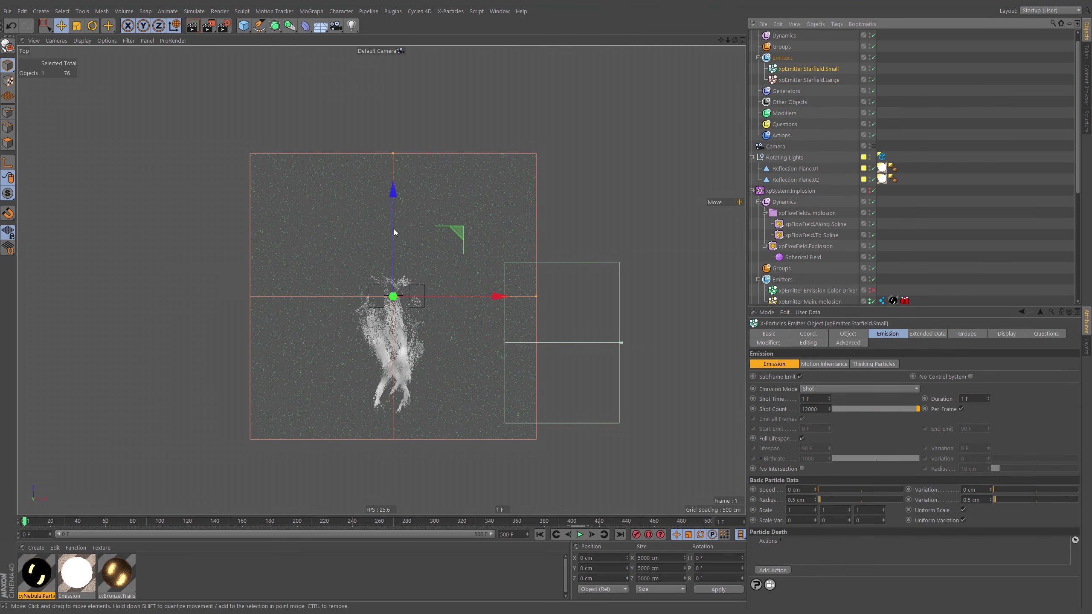
drag(395, 229, 452, 85)
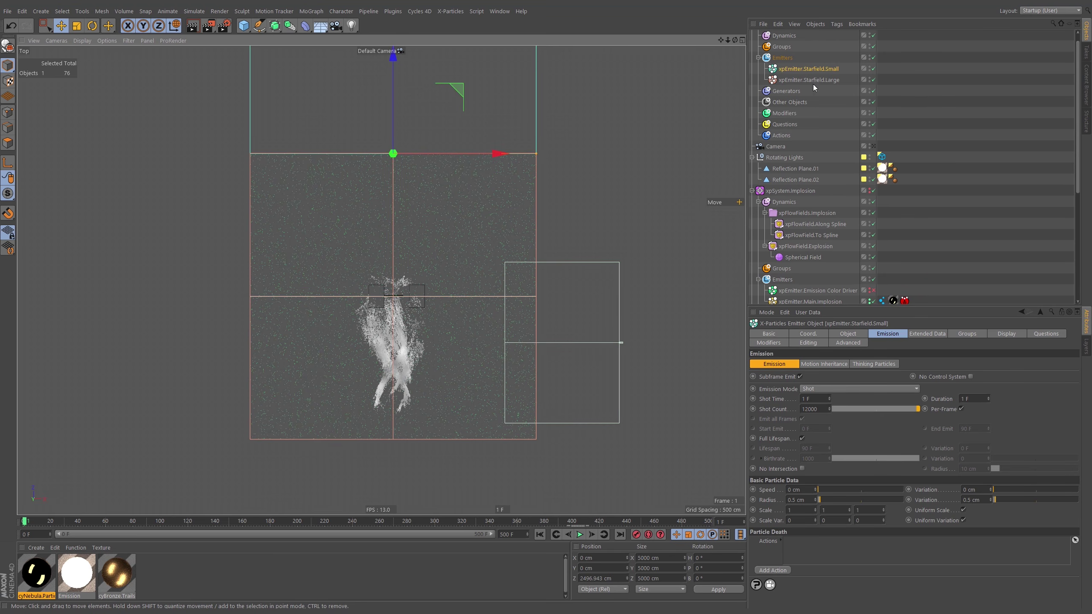
click(944, 90)
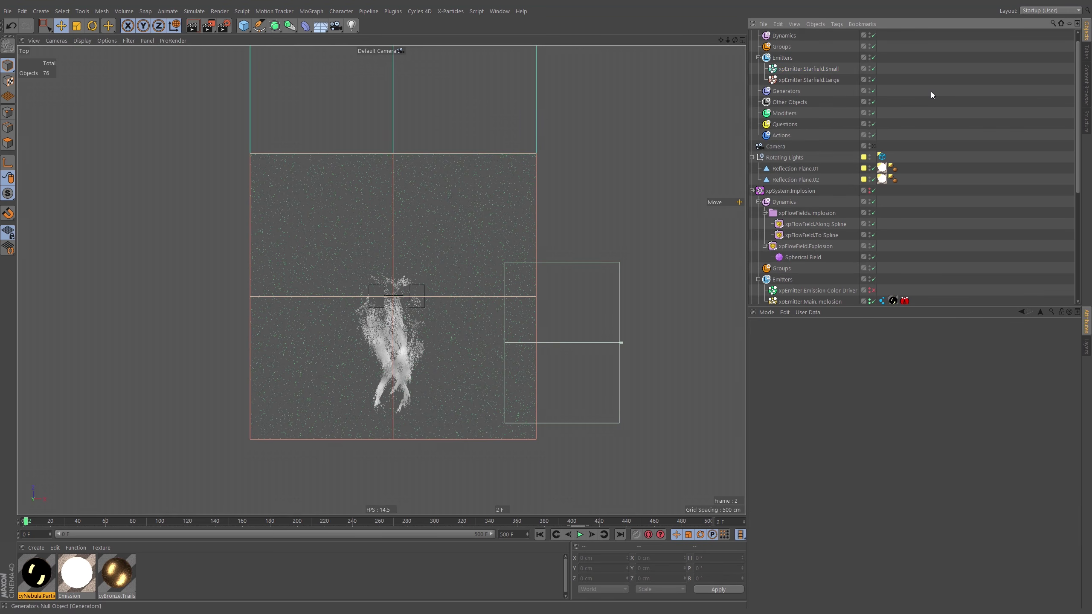
Set the particle radius of xpEmitter.Starfield.Large to 2 cm with a 1 cm variation, and restart playback from the first frame
click(540, 535)
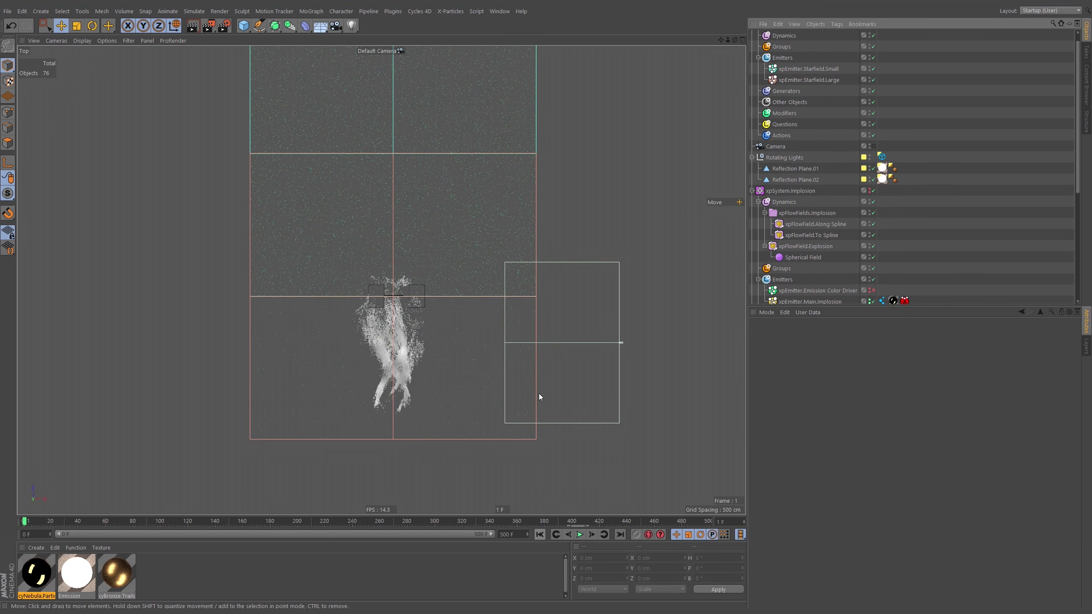
scroll(455, 364, up, 10)
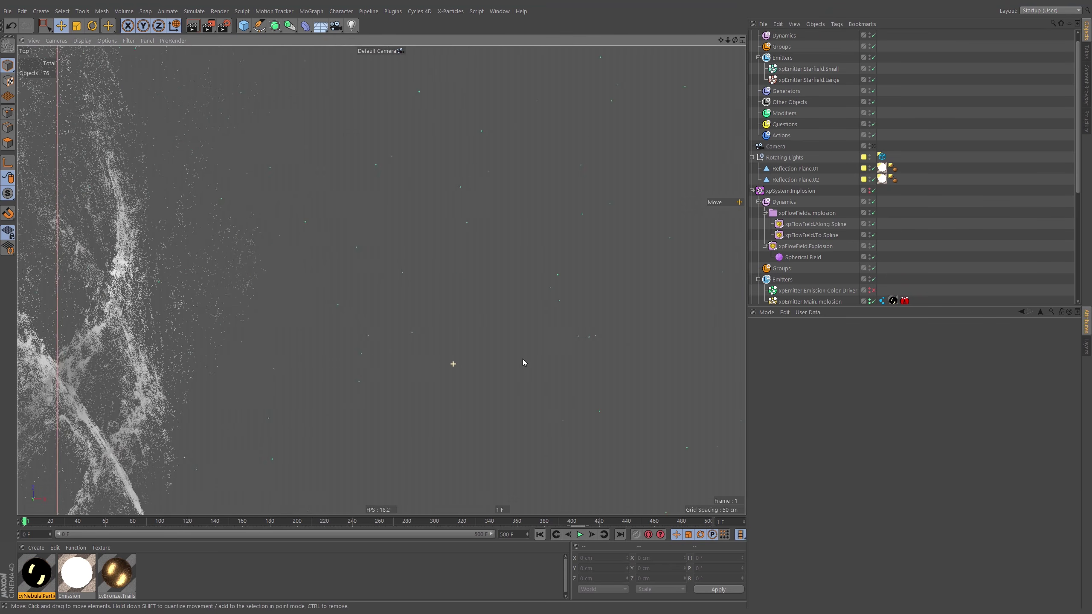
scroll(527, 356, down, 10)
alt+middle_drag(477, 389, 486, 380)
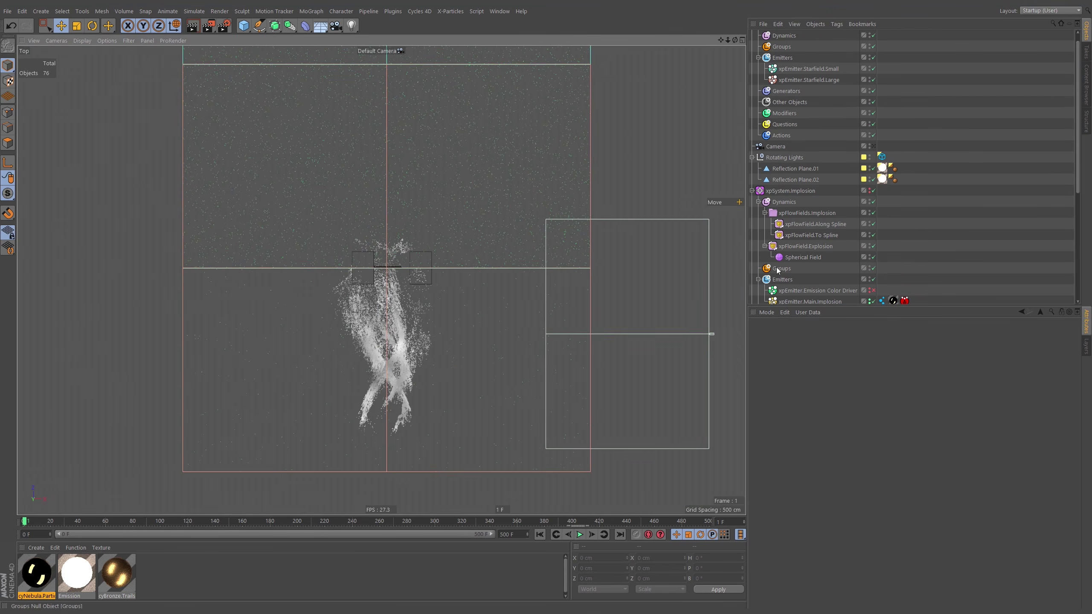
click(833, 79)
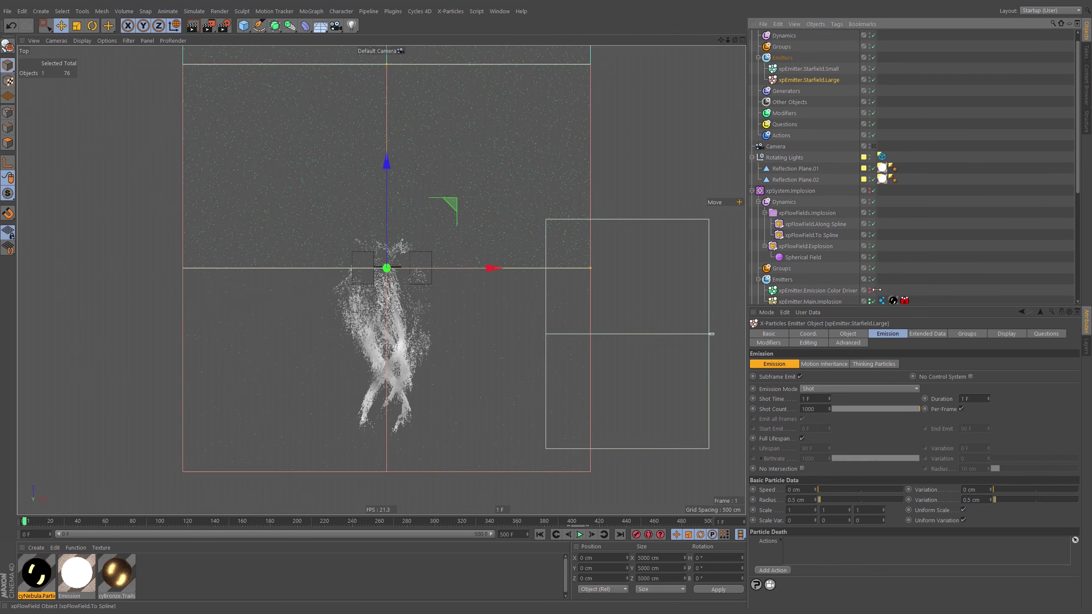
click(804, 501)
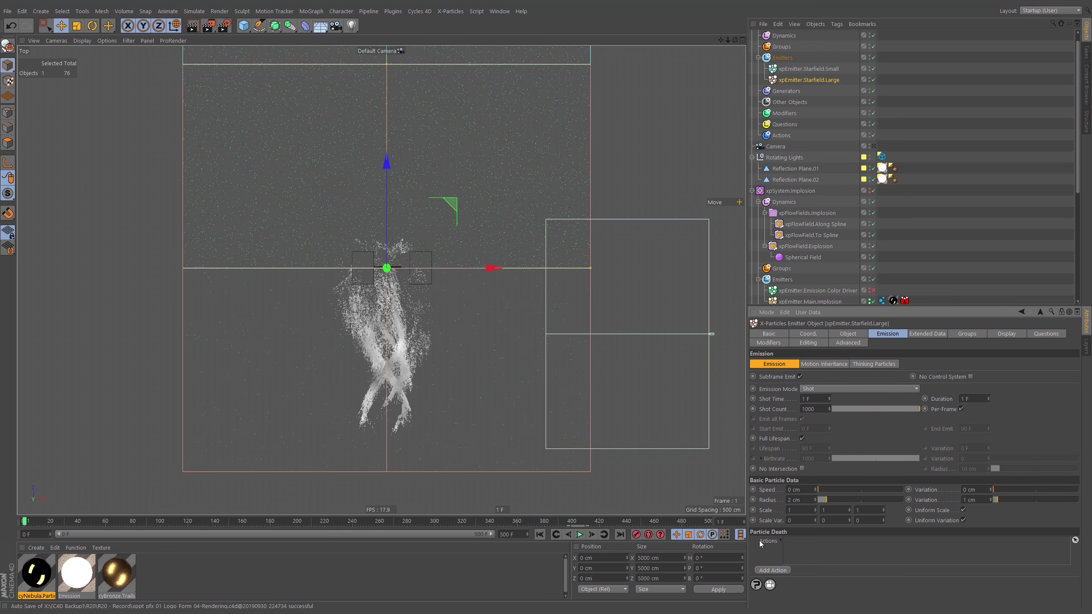
click(540, 534)
click(580, 535)
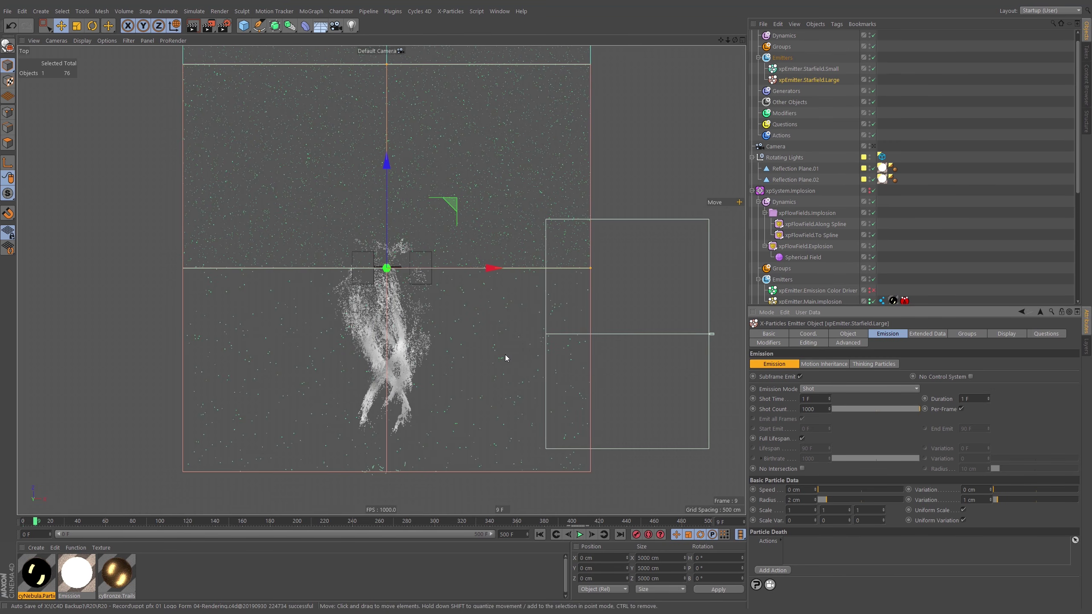
Play the starfield through the main shot camera up to frame 396, and examine the particle display settings of xpEmitter.Starfield.Small
key(F1)
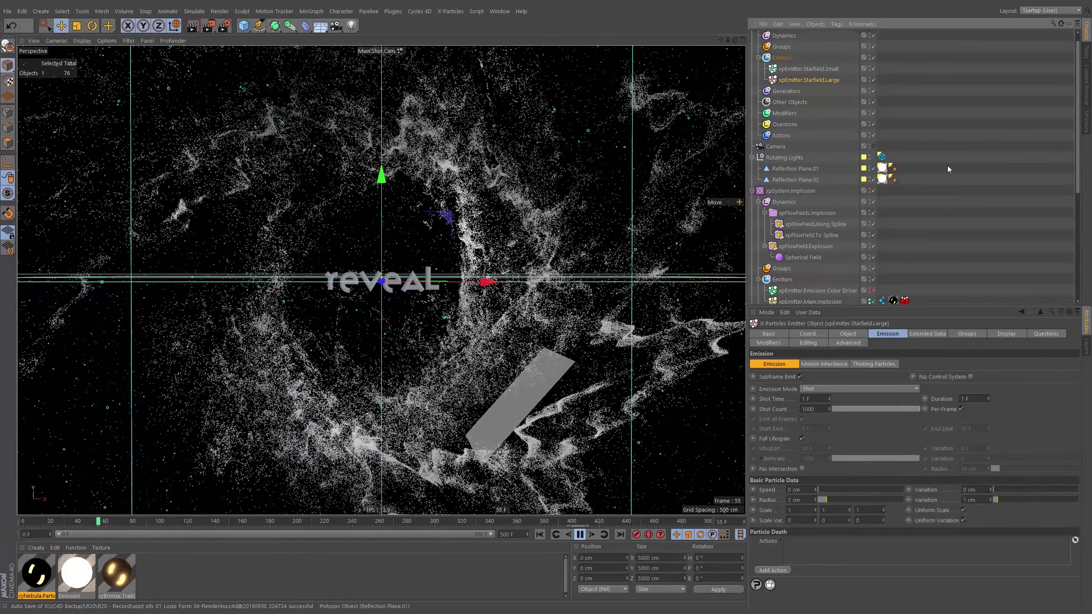
click(925, 184)
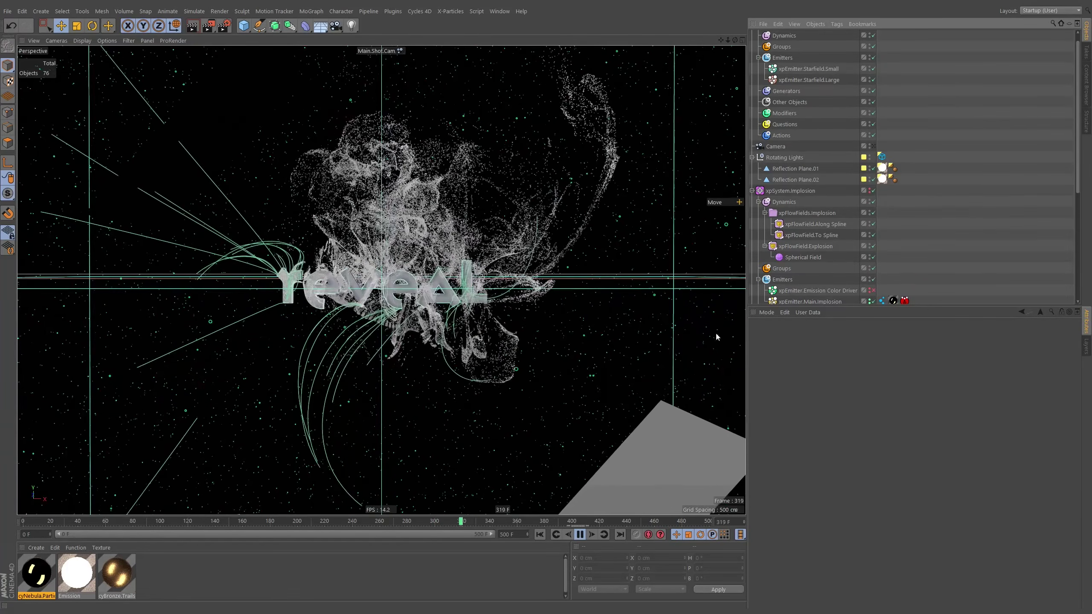
click(580, 534)
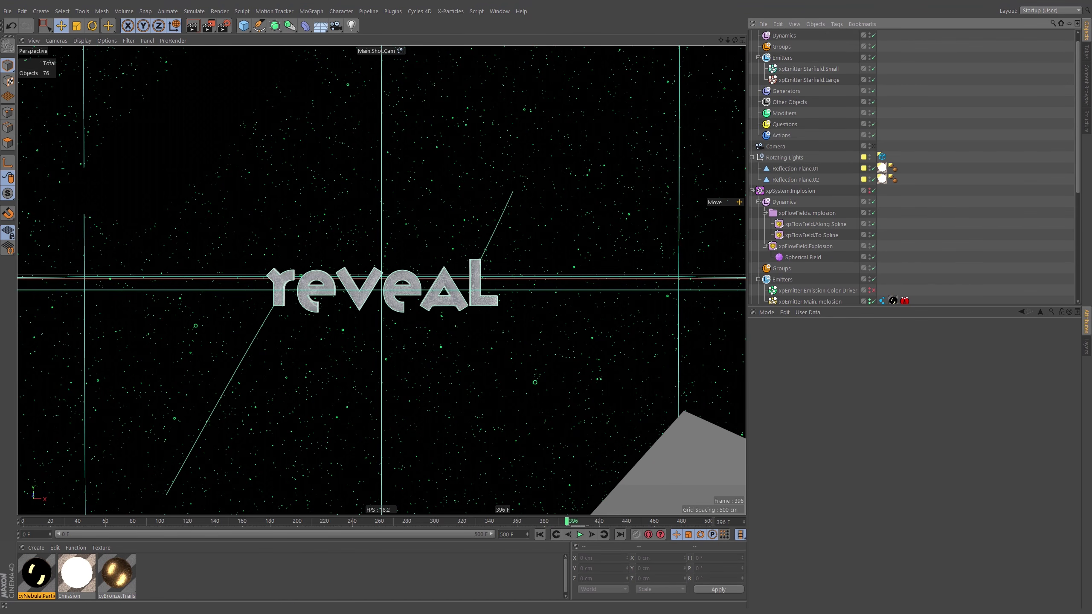
click(808, 68)
shift+click(829, 81)
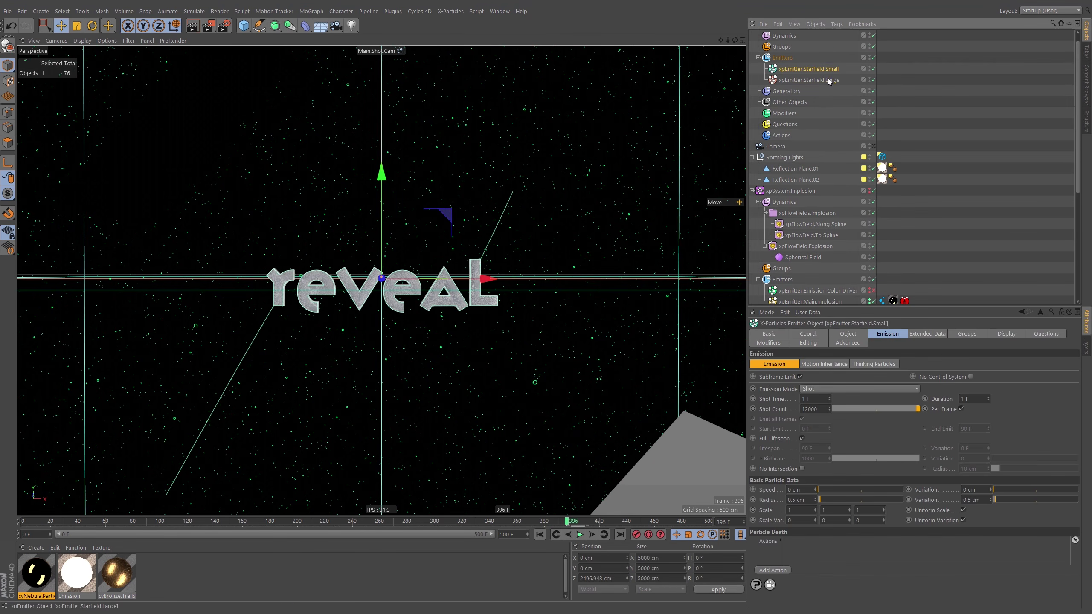
click(887, 73)
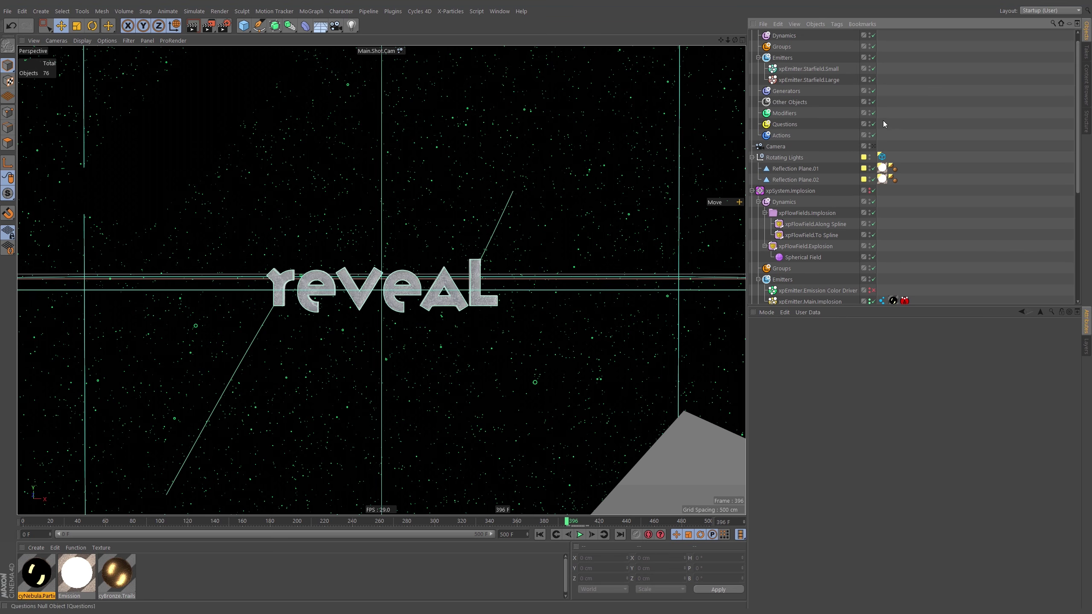
click(817, 69)
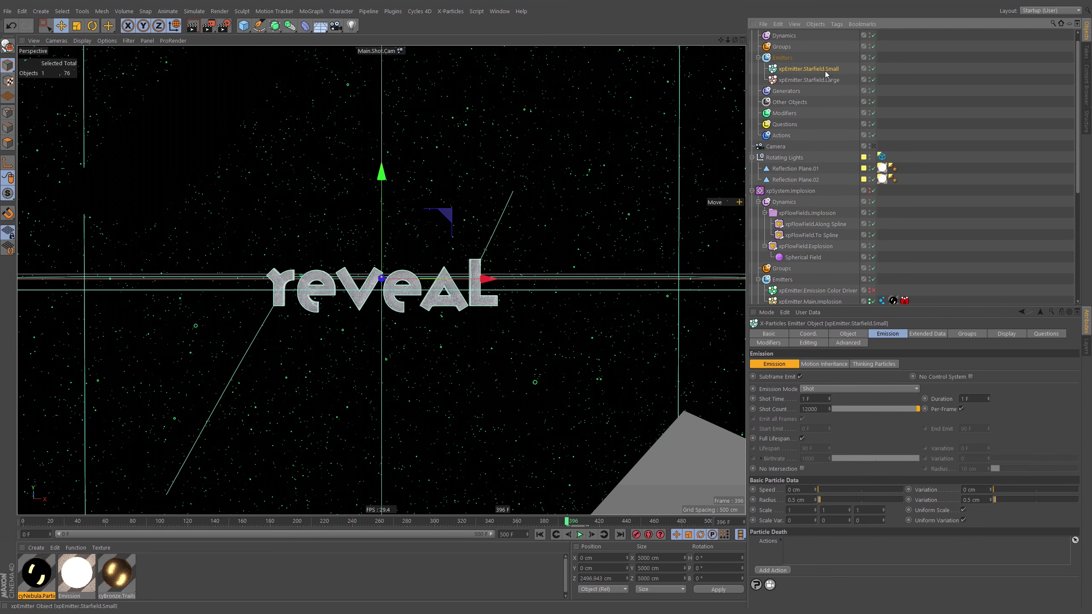
click(1014, 336)
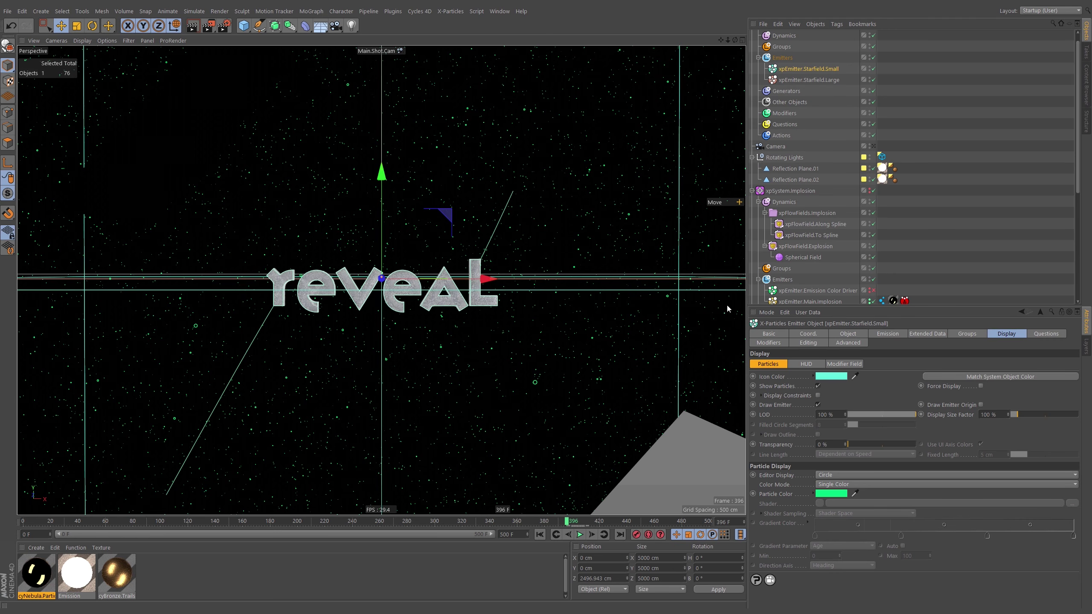
Create a Cycles 4D X-Particles Additive Color material for the stars
click(37, 549)
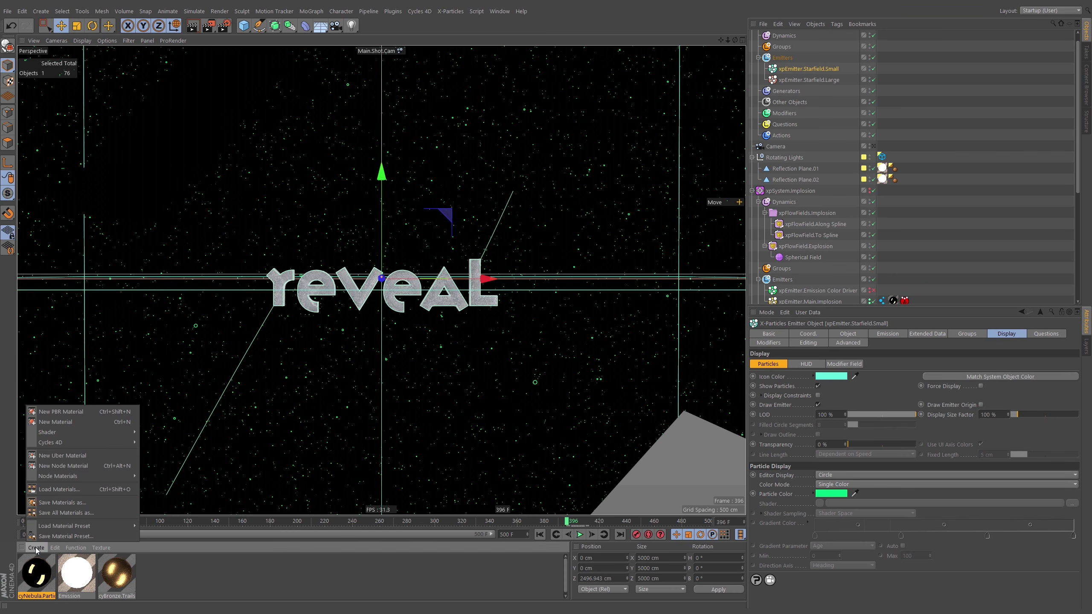
mouse_move(125, 444)
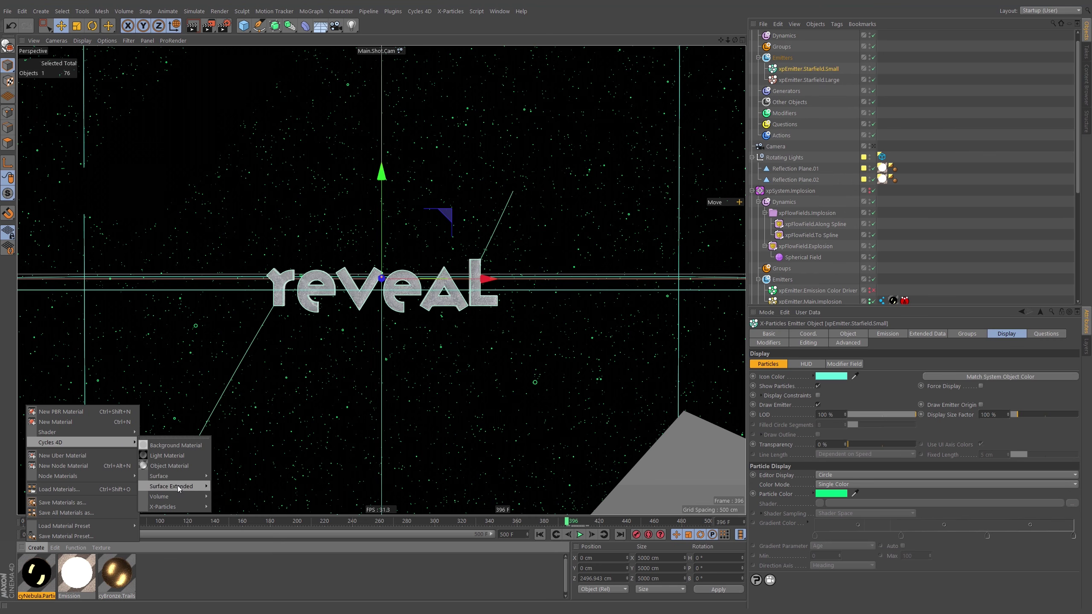
mouse_move(180, 507)
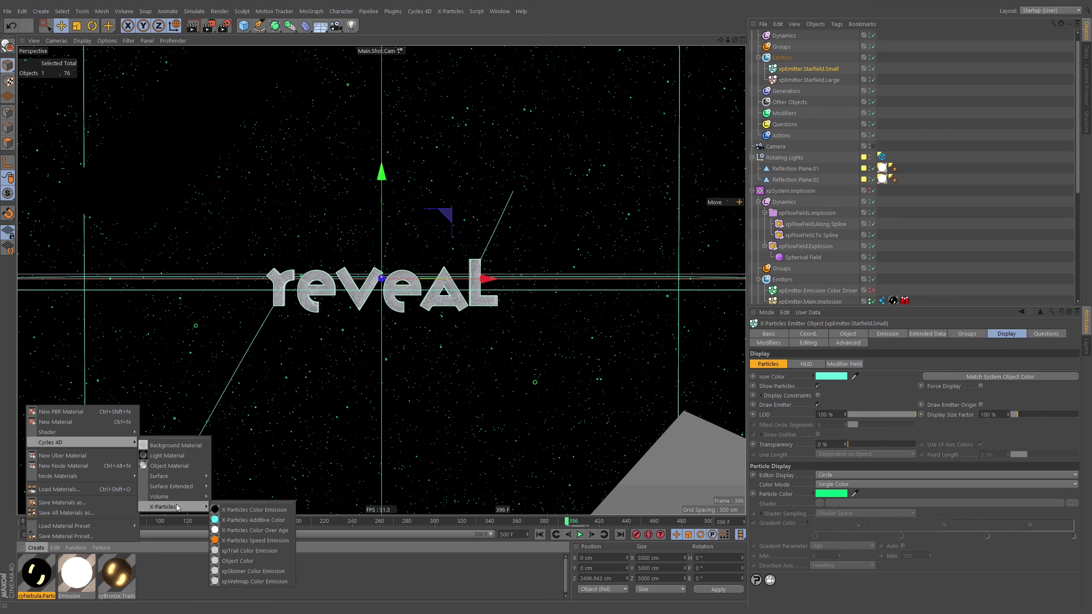
click(278, 521)
Rename the Emission material as cyPlane.Light
click(151, 596)
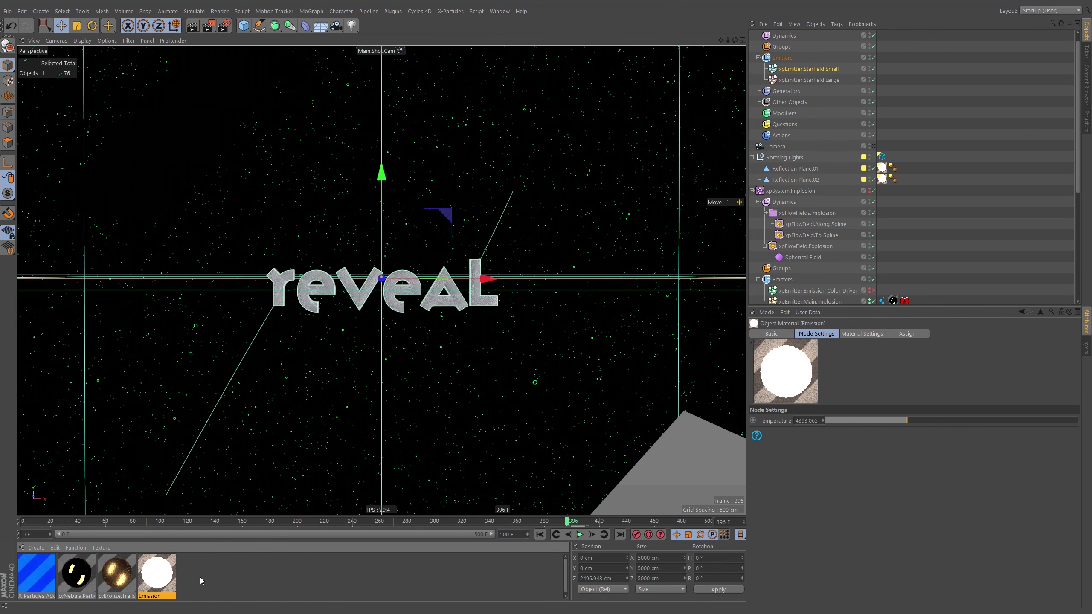
double_click(151, 597)
text(c)
text(yLigh)
key(BackSpace)
key(BackSpace)
text(POlane.Light)
key(Return)
Rename the X-Particles Additive Color material as cyStatic.Starfield
double_click(37, 596)
text(cy)
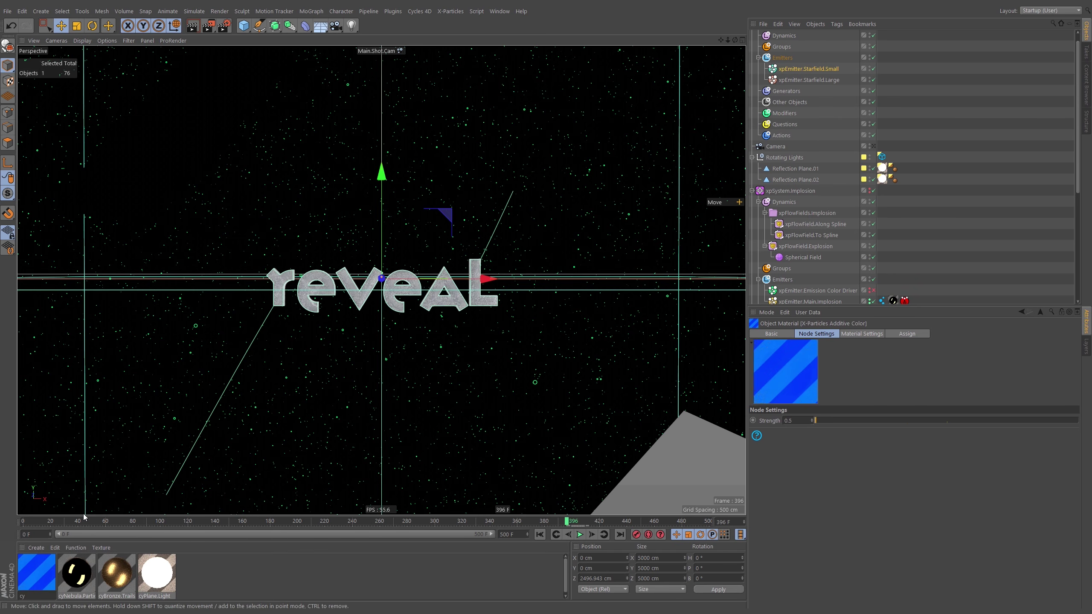
text(Add)
key(BackSpace)
key(BackSpace)
key(BackSpace)
text(XPStar)
text(field)
key(Return)
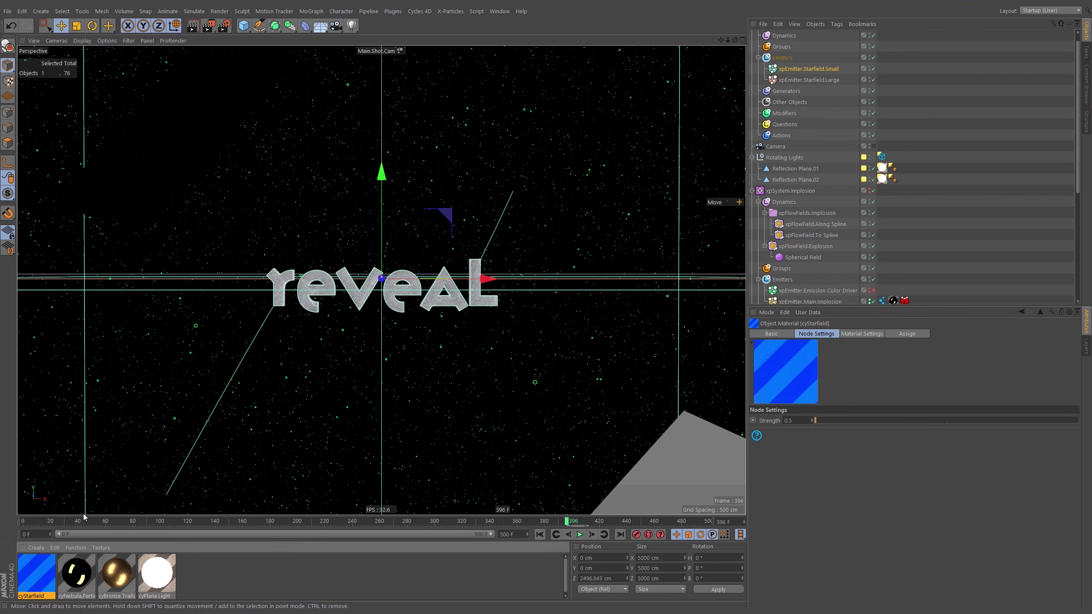
double_click(24, 597)
click(25, 597)
text(Stat)
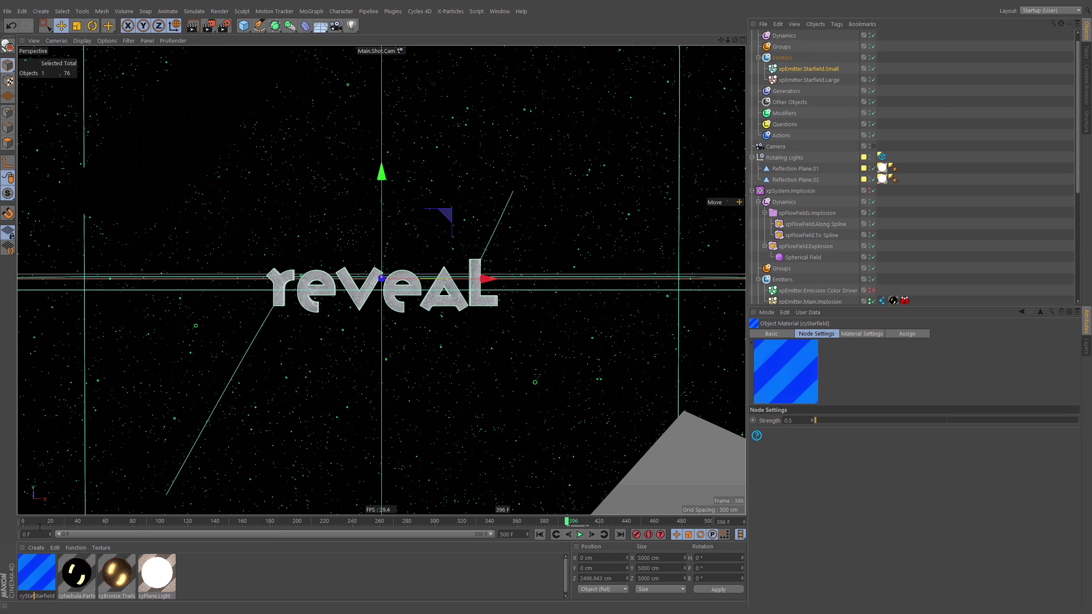
text(ic.)
key(Return)
Show the cyStatic.Starfield node graph in the Cycles 4D (User) layout and start the real-time preview render
double_click(37, 578)
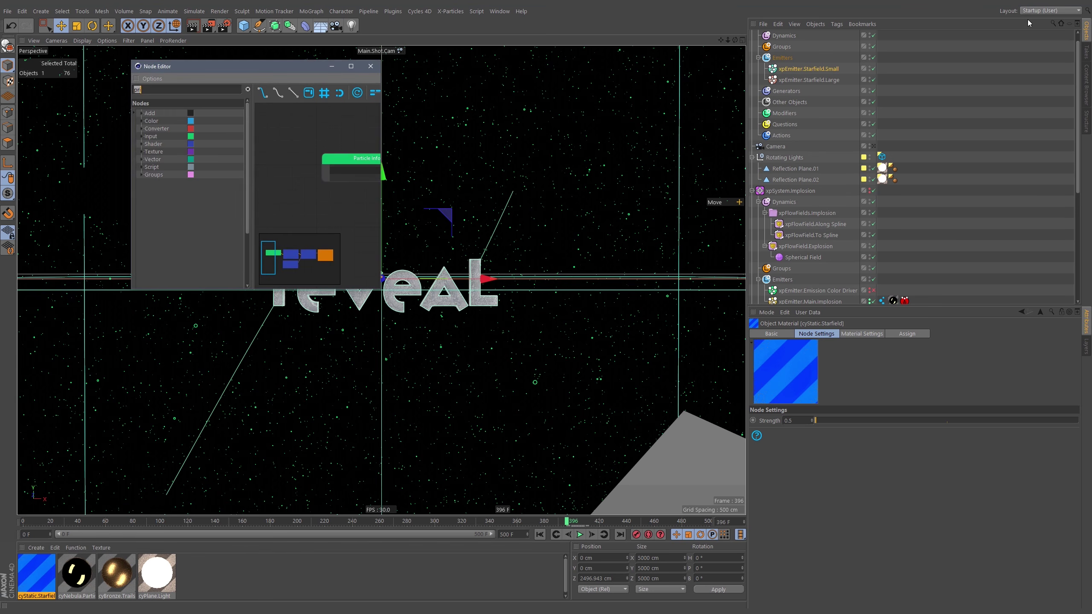
click(1050, 11)
click(1044, 51)
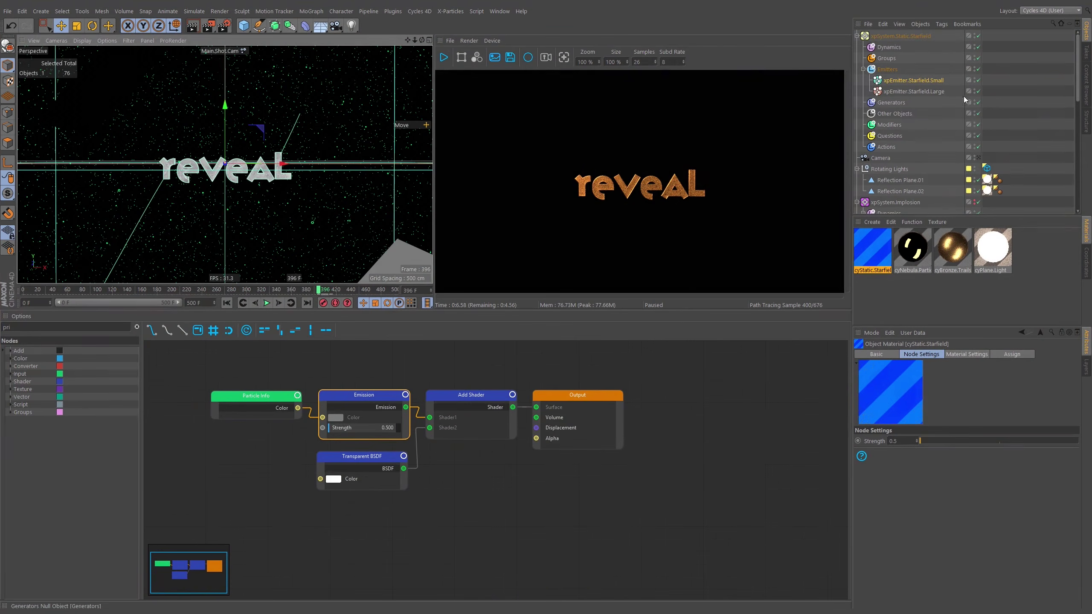
click(444, 58)
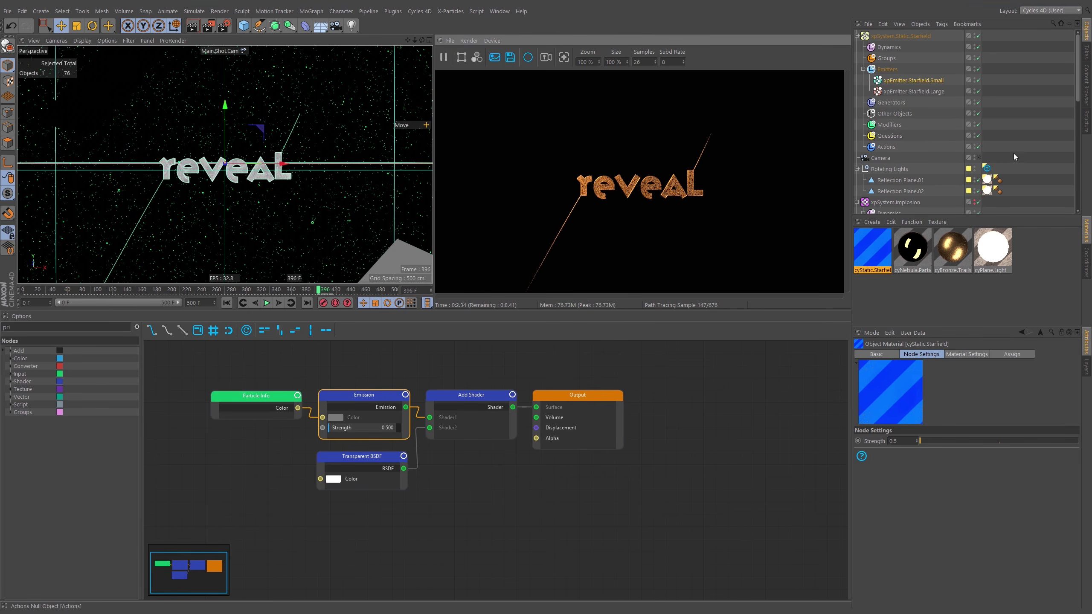
Move xpSystem.Static.Starfield between Rotating Lights and xpSystem.Implosion in the object hierarchy, and fold the Rotating Lights and implosion Dynamics branches
click(857, 169)
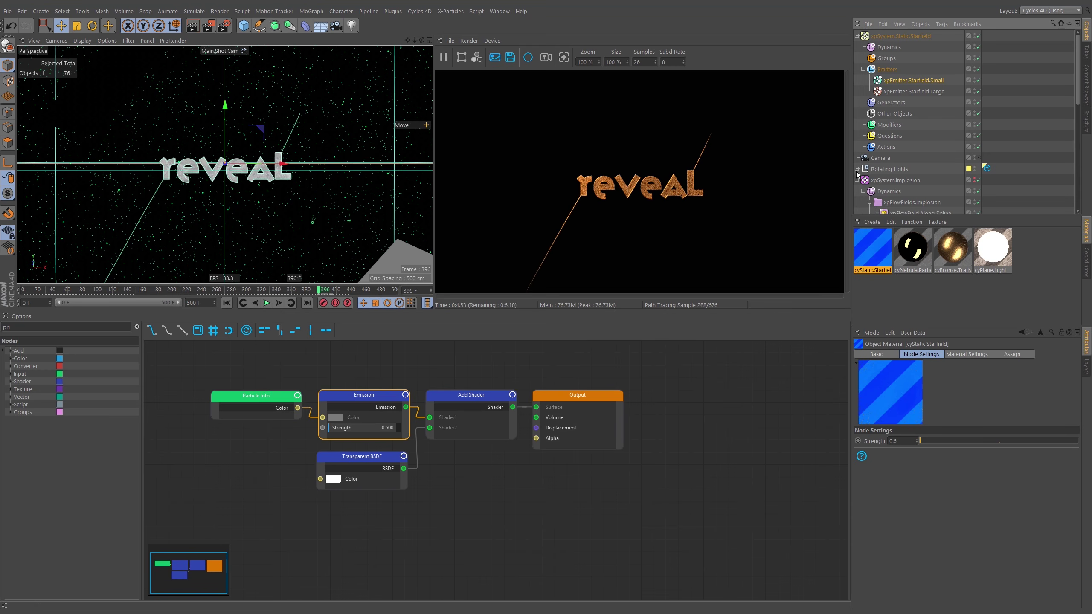
click(857, 181)
drag(895, 38, 896, 175)
click(857, 181)
scroll(1009, 132, down, 3)
alt+middle_drag(1010, 132, 1005, 91)
click(864, 110)
click(863, 177)
click(864, 189)
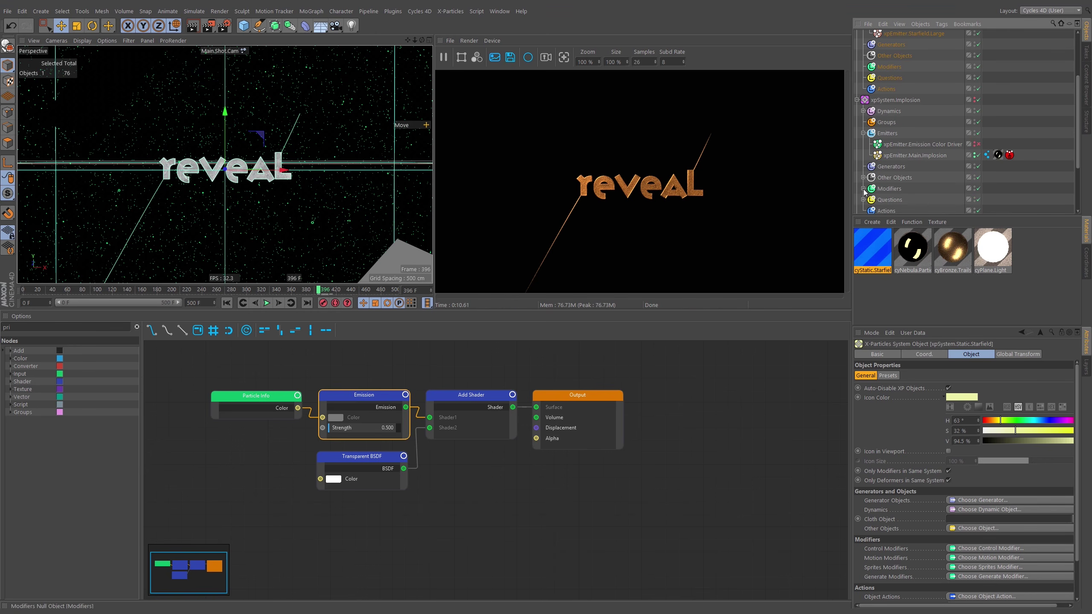
scroll(1031, 163, up, 4)
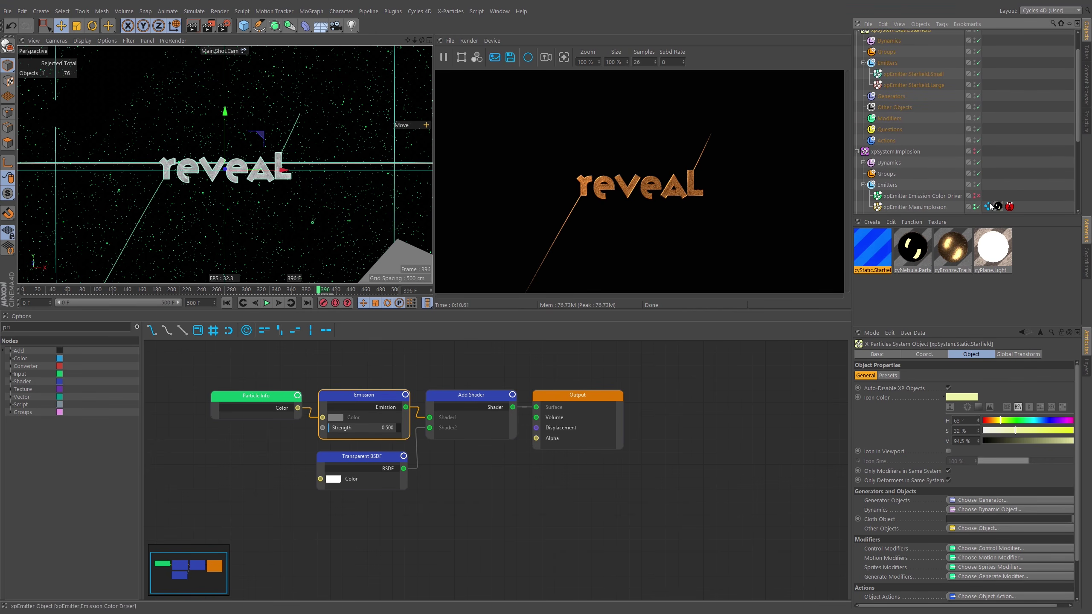
Add fresh Cycles 4D cyInstance tags to xpEmitter.Starfield.Small and xpEmitter.Starfield.Large in place of any copied ones
ctrl+drag(994, 77, 987, 84)
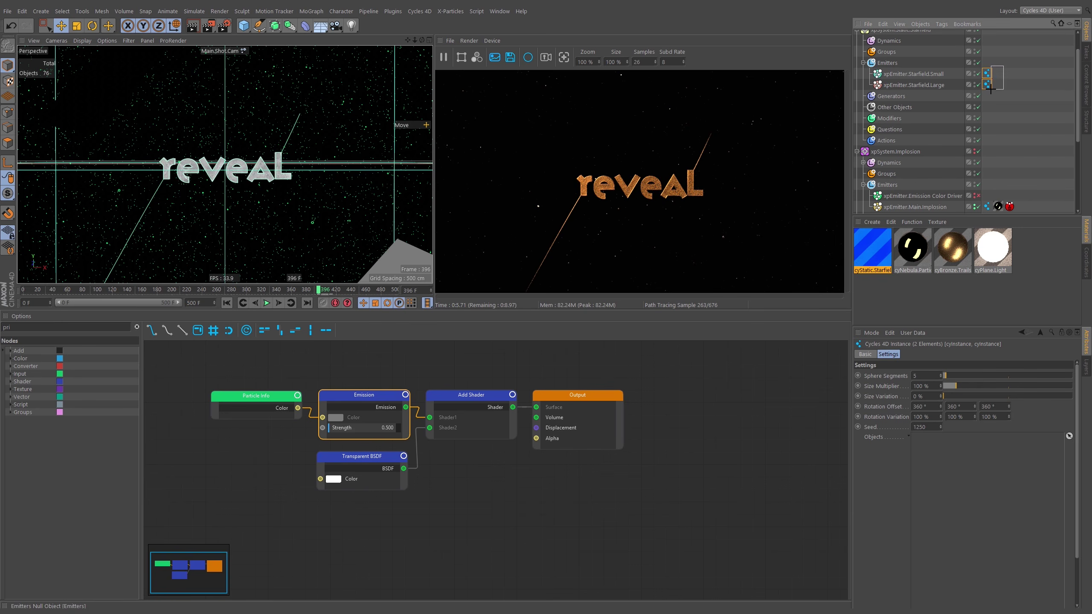
click(925, 78)
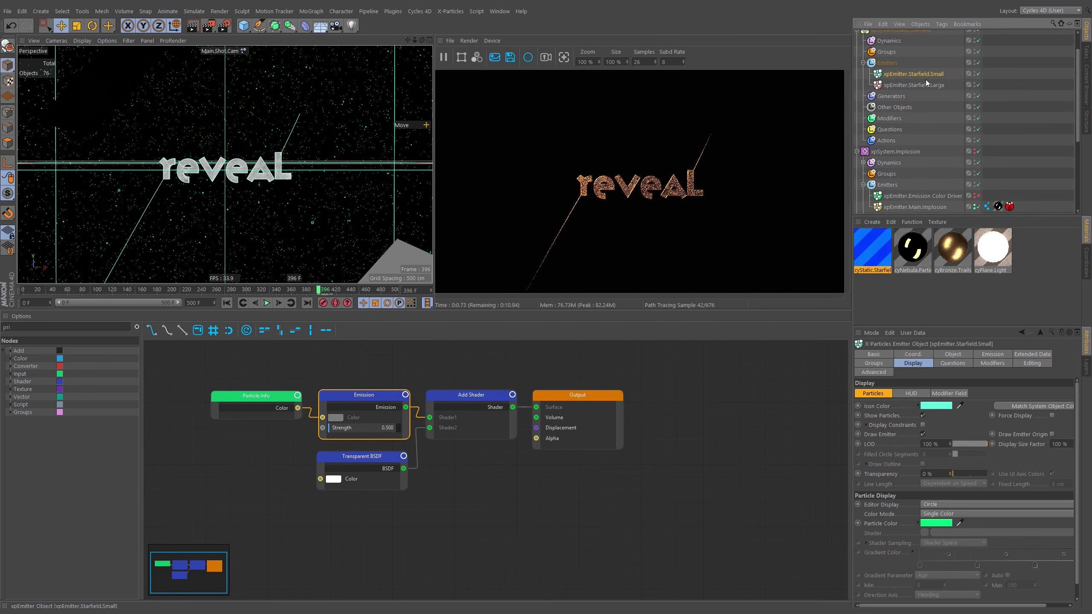
ctrl+click(926, 82)
right_click(934, 75)
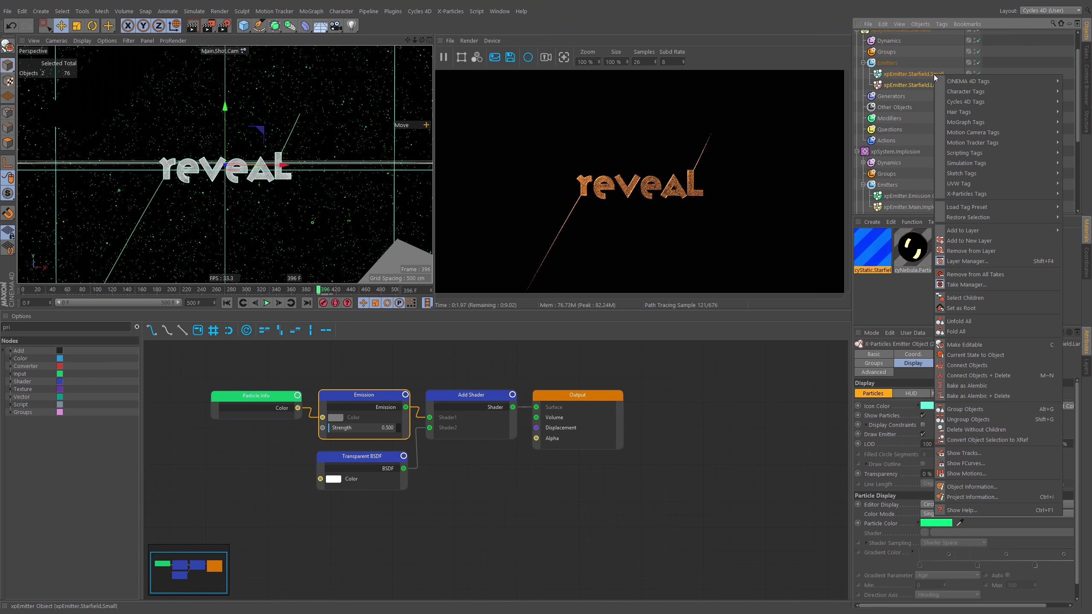
mouse_move(988, 102)
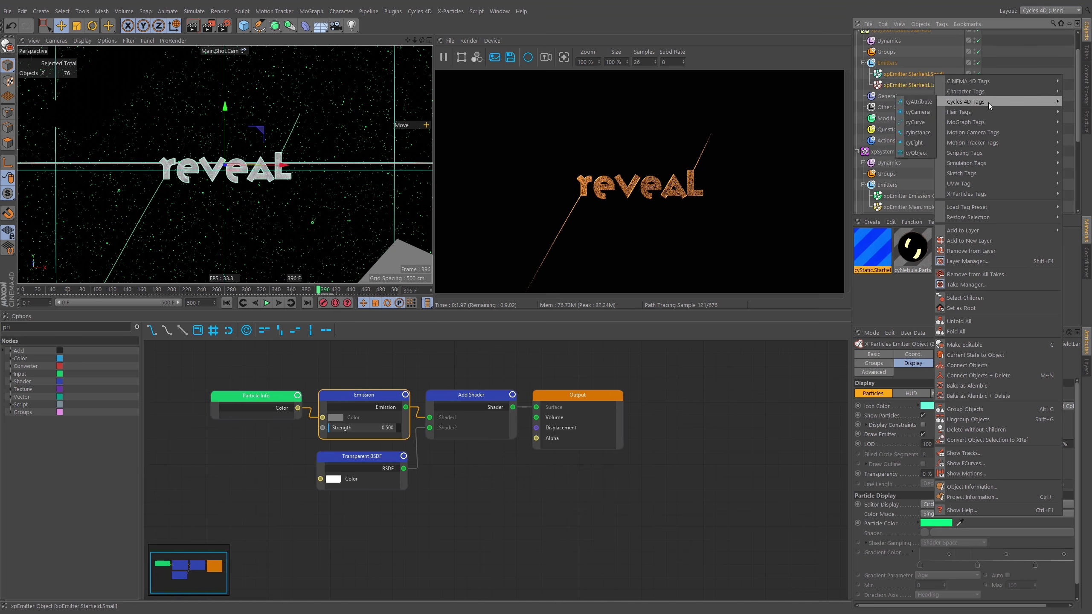
click(925, 129)
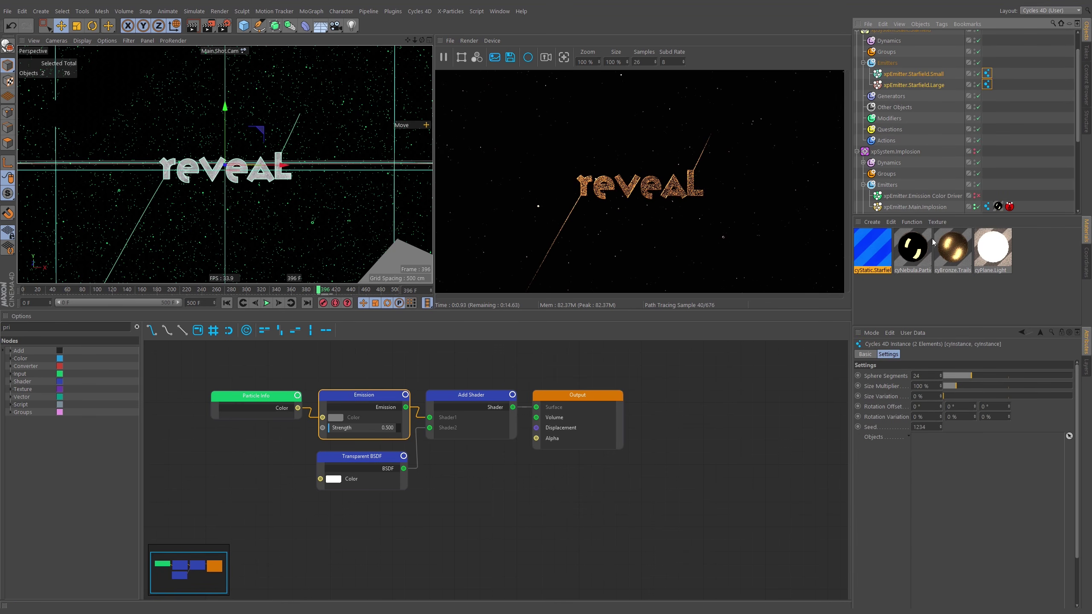
Apply the cyStatic.Starfield material to xpEmitter.Starfield.Small and xpEmitter.Starfield.Large
drag(874, 249, 911, 194)
drag(918, 75, 919, 76)
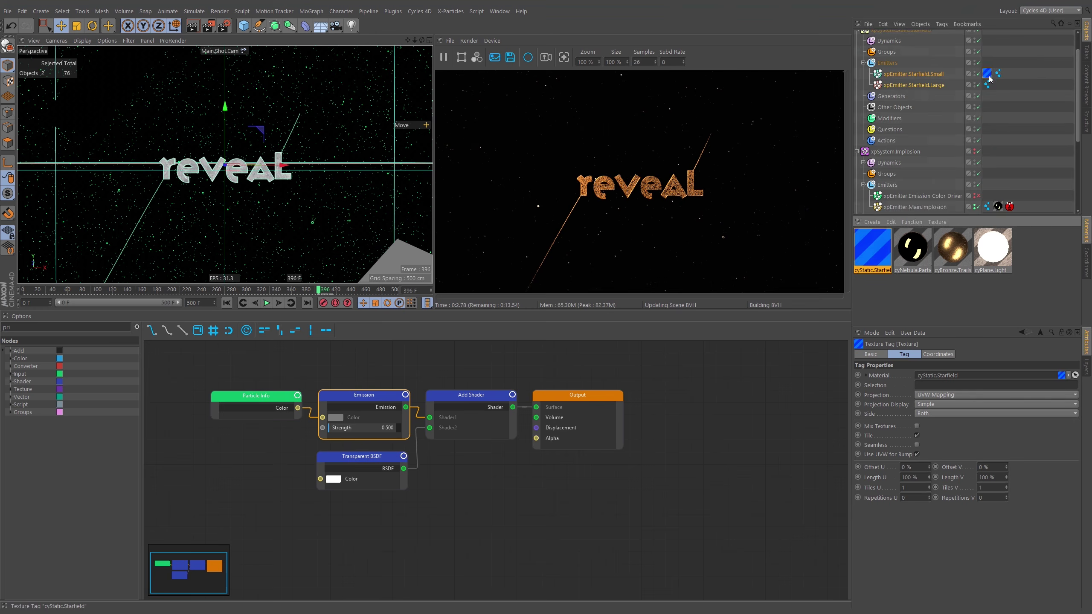
click(987, 83)
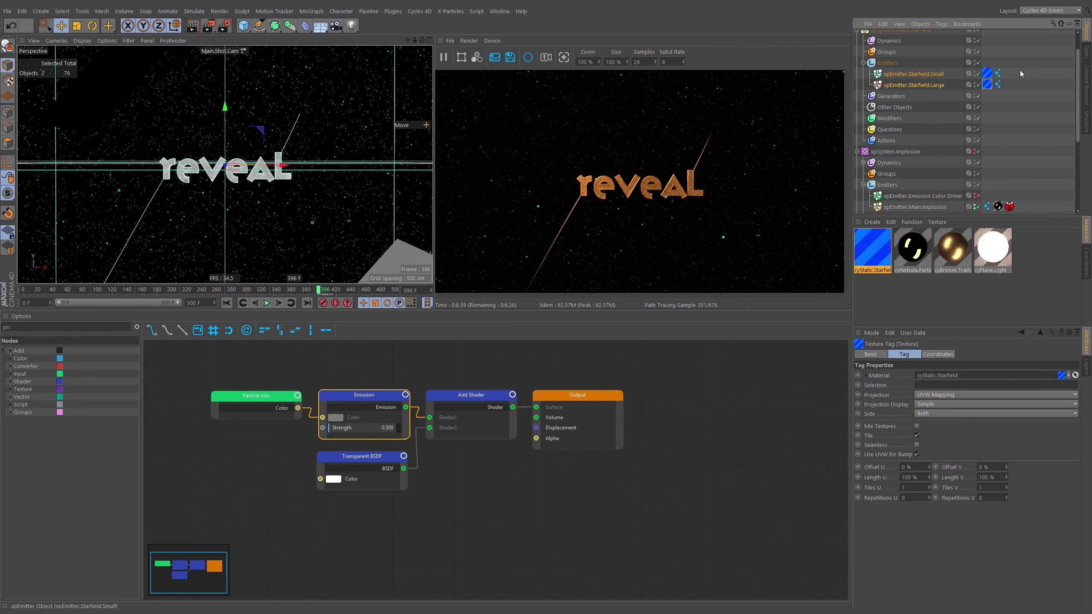
Set the size multiplier to 1000% on the cyInstance tags of both starfield emitters
click(998, 73)
ctrl+click(998, 85)
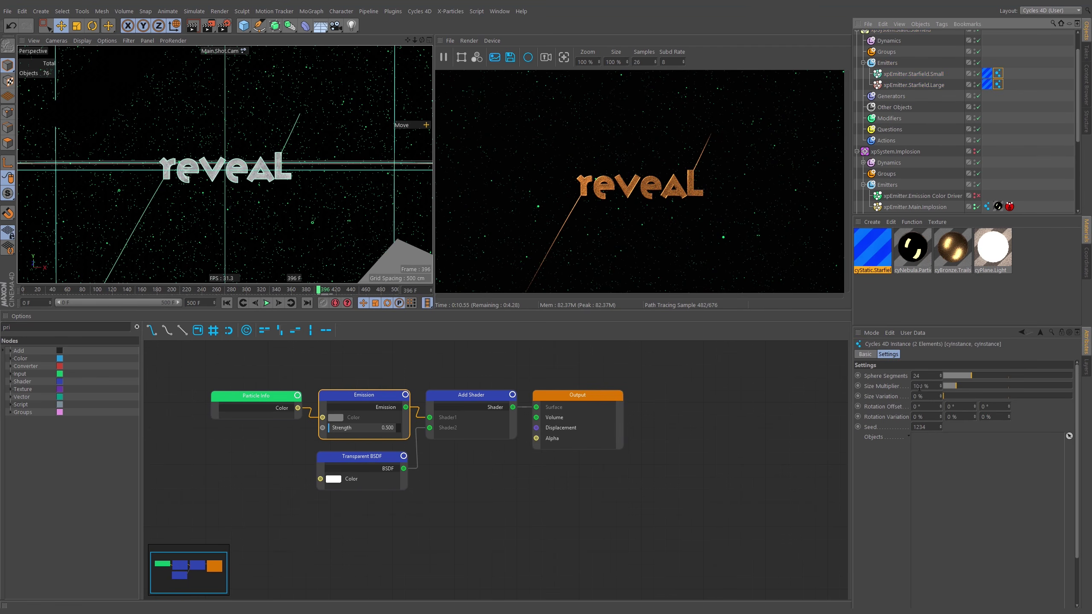
click(922, 385)
text(0)
key(Return)
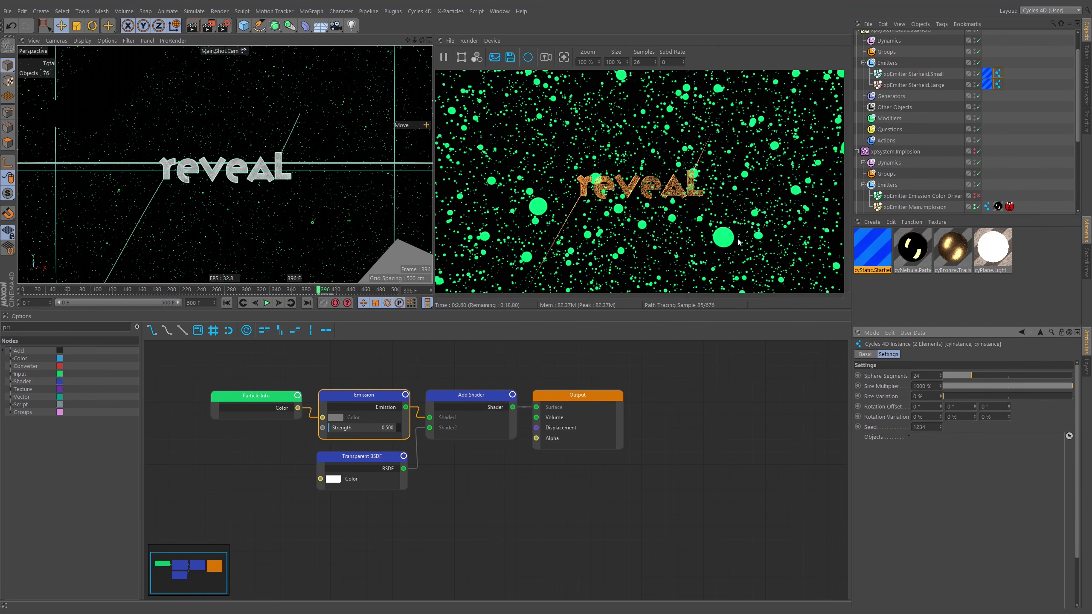
Expose all outputs of the Particle Info node and connect Random, instead of Color, to the Emission node's Color input
middle_drag(280, 395, 478, 416)
drag(478, 416, 276, 367)
middle_drag(445, 395, 584, 398)
drag(392, 367, 331, 369)
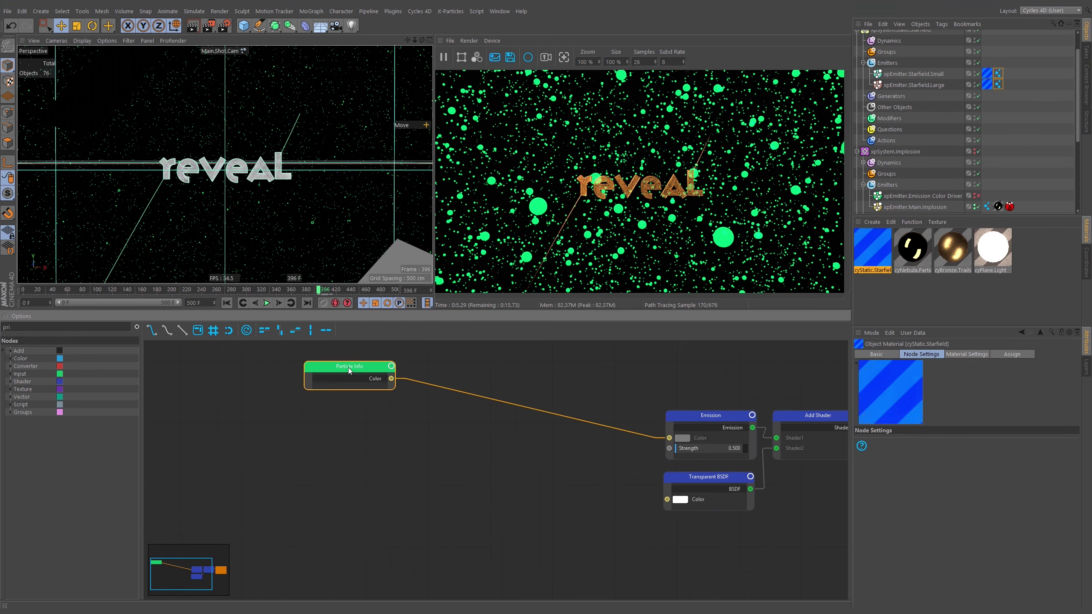
right_click(349, 370)
click(382, 455)
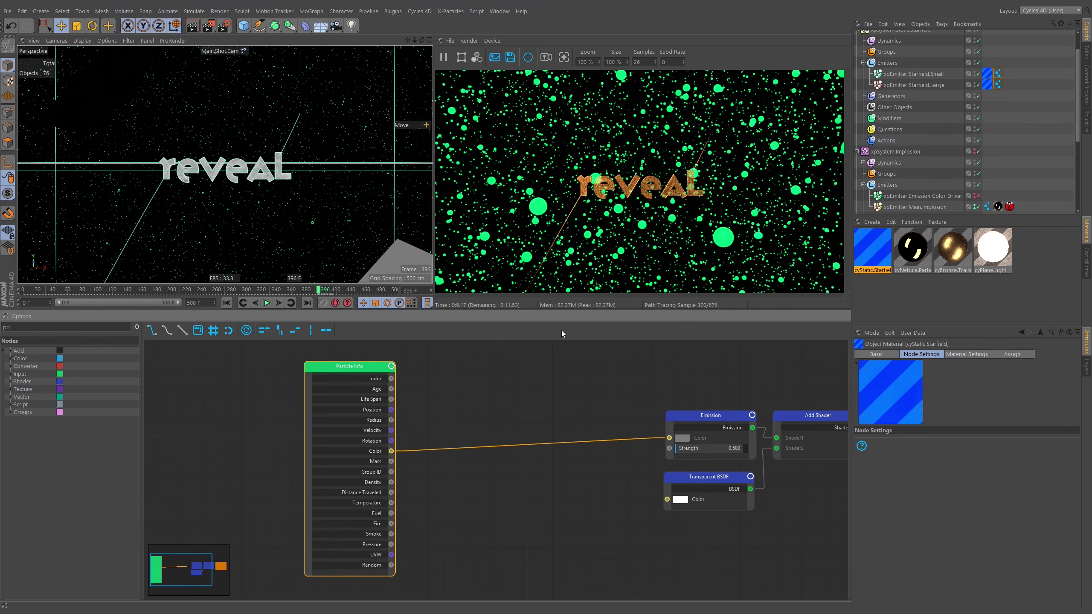
click(370, 565)
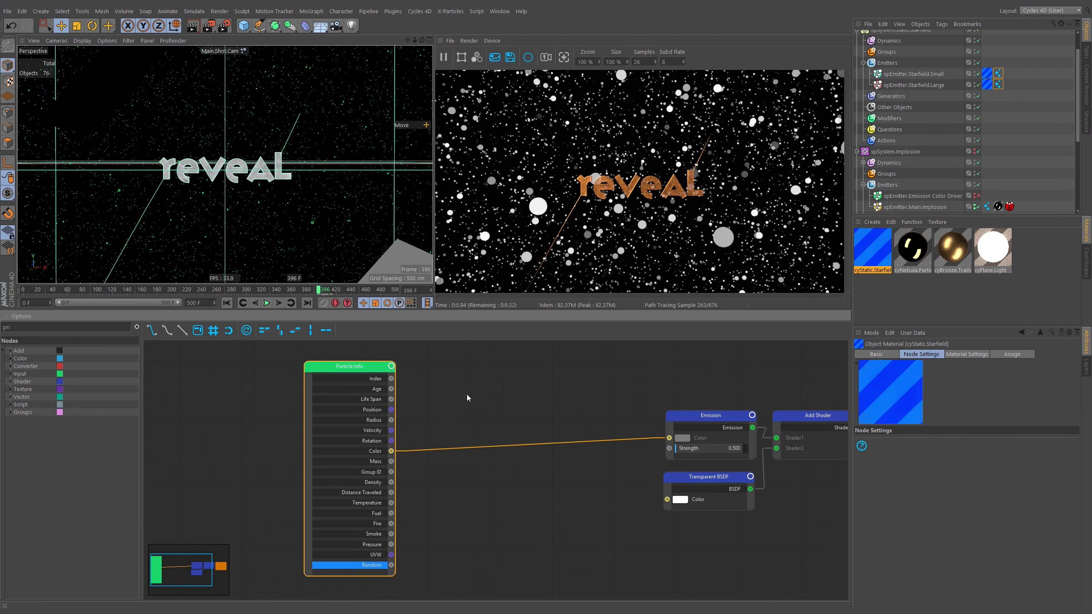
middle_drag(514, 487, 479, 456)
drag(356, 534, 634, 407)
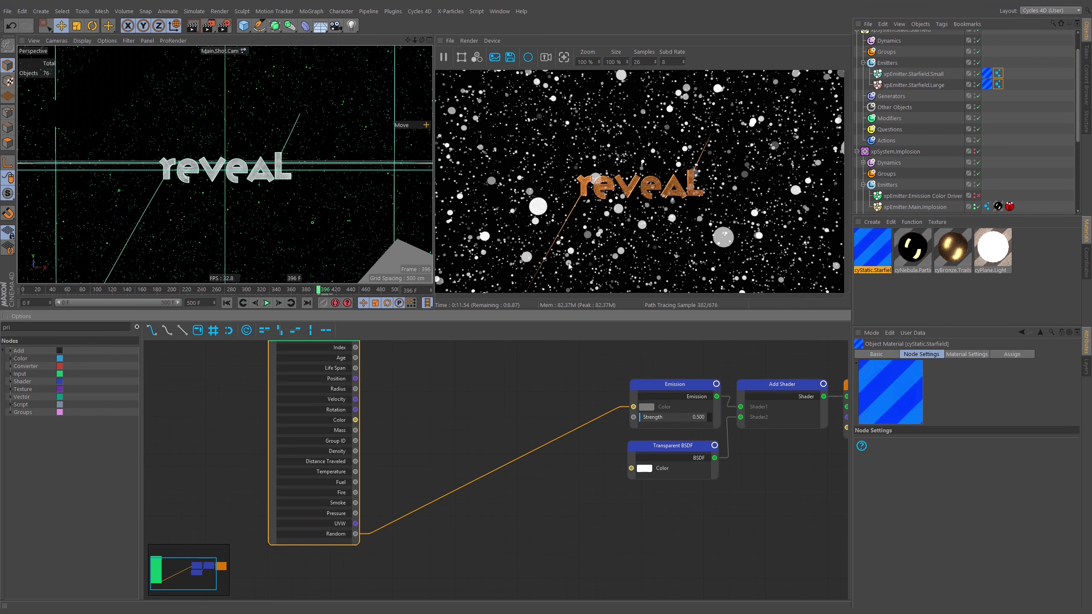
Insert a Color Ramp node between the Particle Info node's Random output and the Emission node's Color input
drag(52, 332, 4, 357)
text(ram)
drag(29, 358, 476, 446)
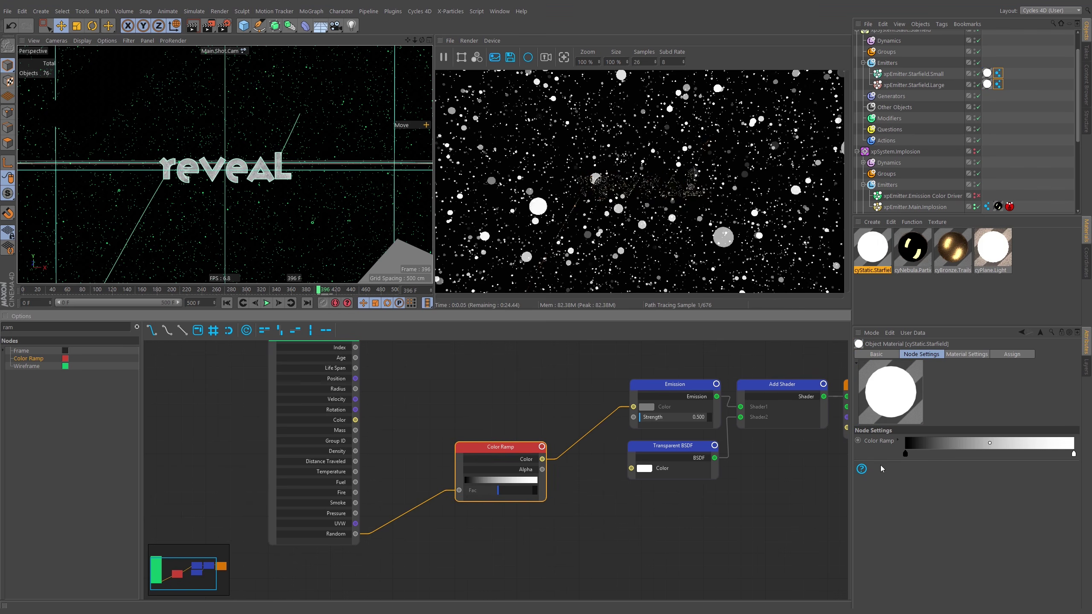
Load the Flame 4 gradient preset into the Color Ramp and shift the node slightly down in the graph
click(898, 442)
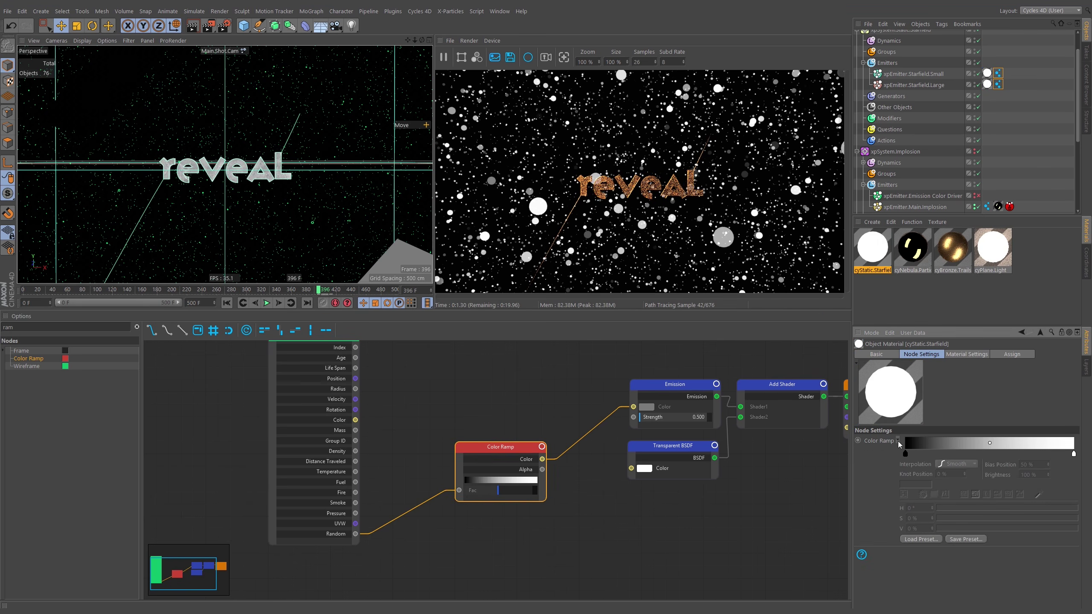
click(916, 540)
scroll(928, 426, down, 10)
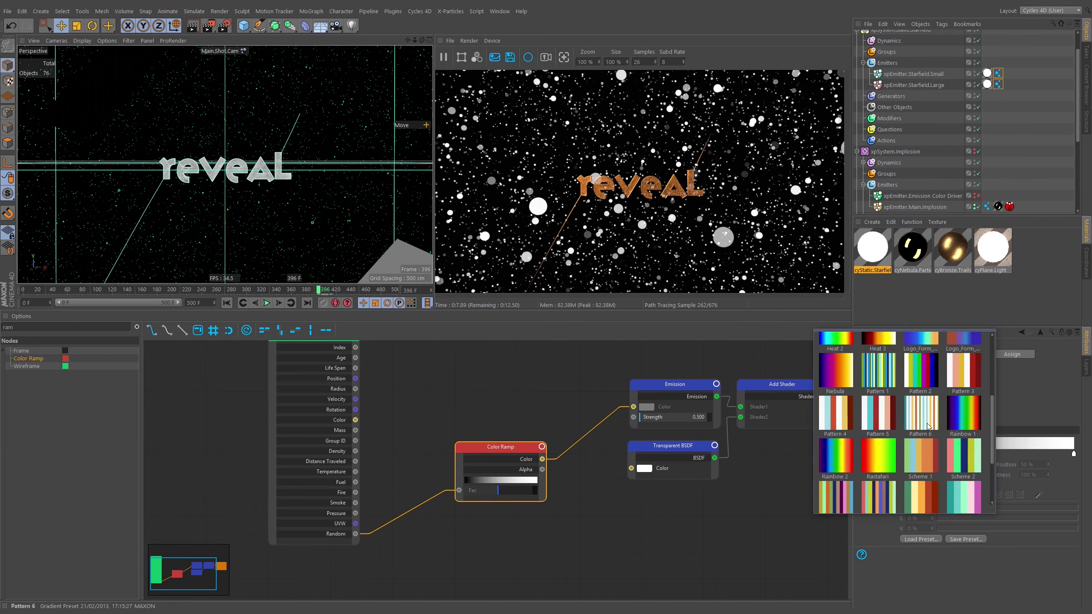
scroll(927, 413, up, 4)
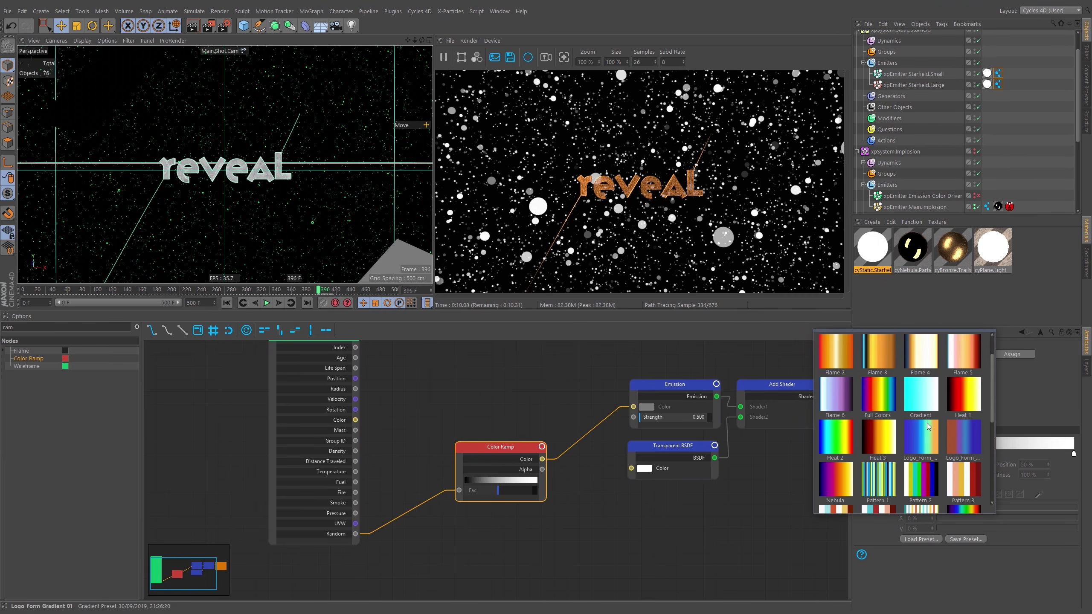
click(921, 355)
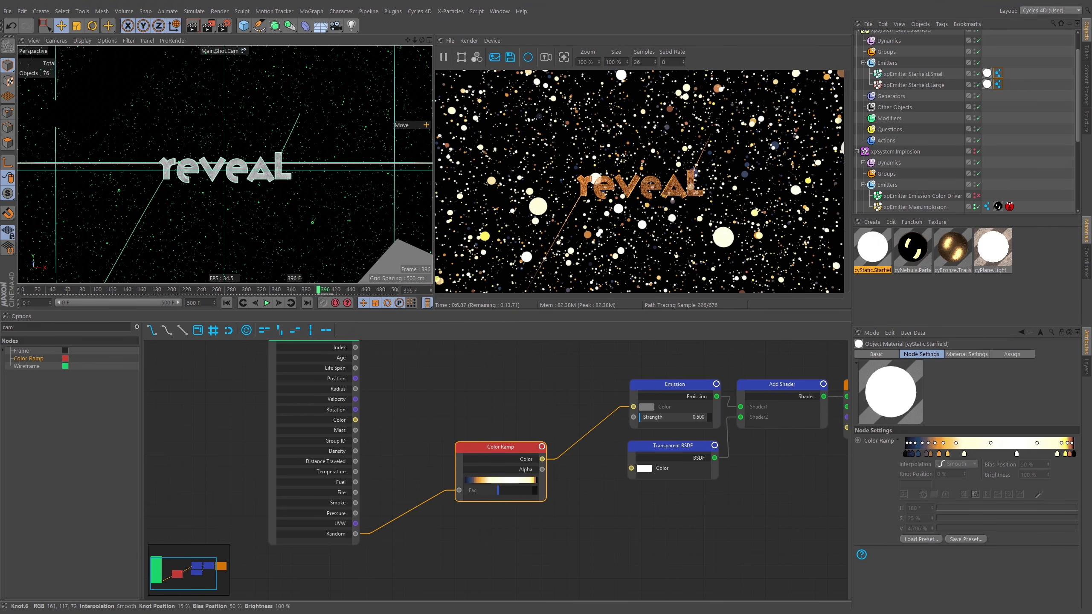
mouse_move(514, 448)
mouse_down()
mouse_move(524, 412)
mouse_move(514, 460)
mouse_up()
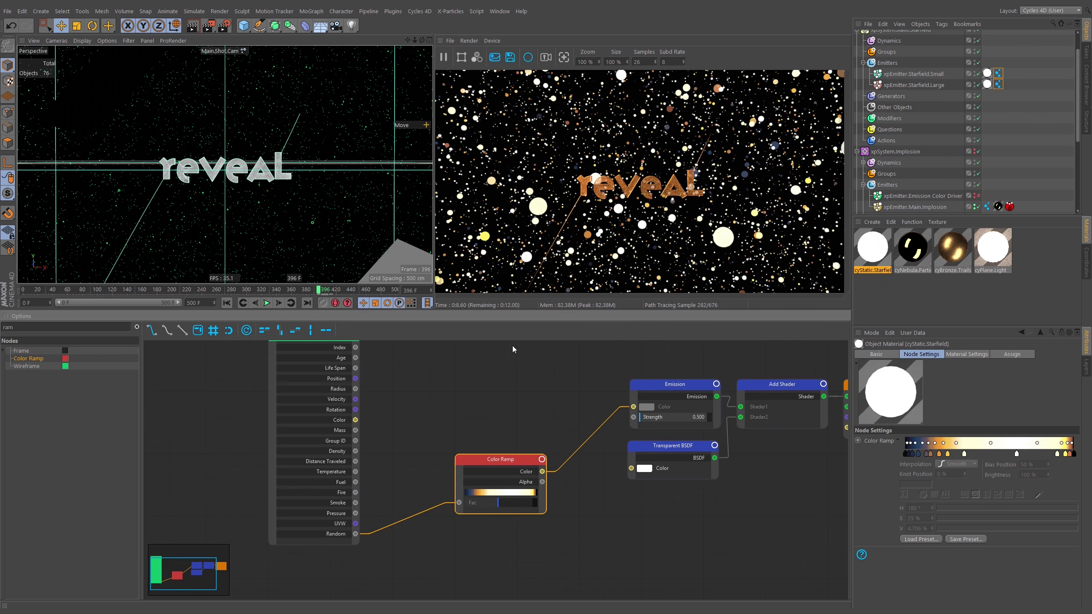
Set the size multiplier to 100% on both starfield cyInstance tags and reduce the xpEmitter.Starfield.Large one to about 31%
click(998, 85)
double_click(932, 385)
text(100)
key(Return)
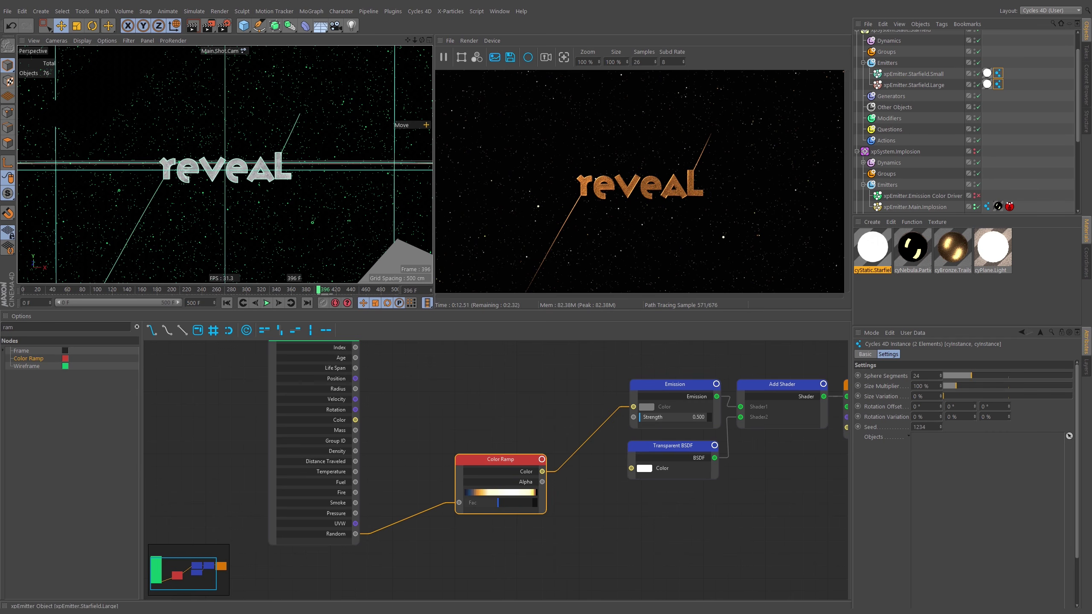
click(998, 85)
drag(957, 386, 948, 387)
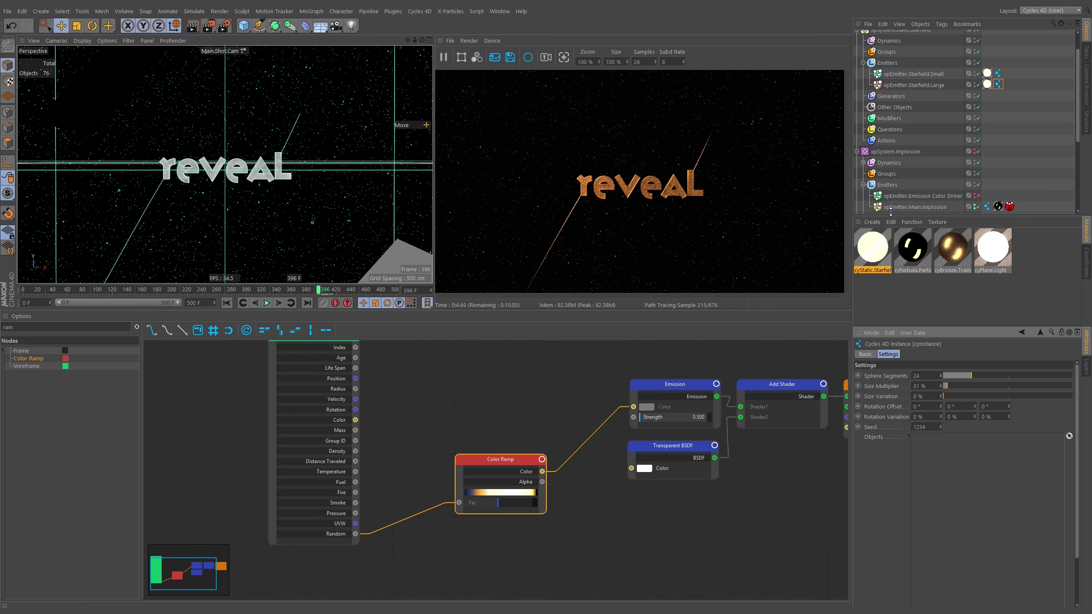
Temporarily disable xpEmitter.Starfield.Small and check the large stars in the render at frames 225, 313 and 338
click(979, 73)
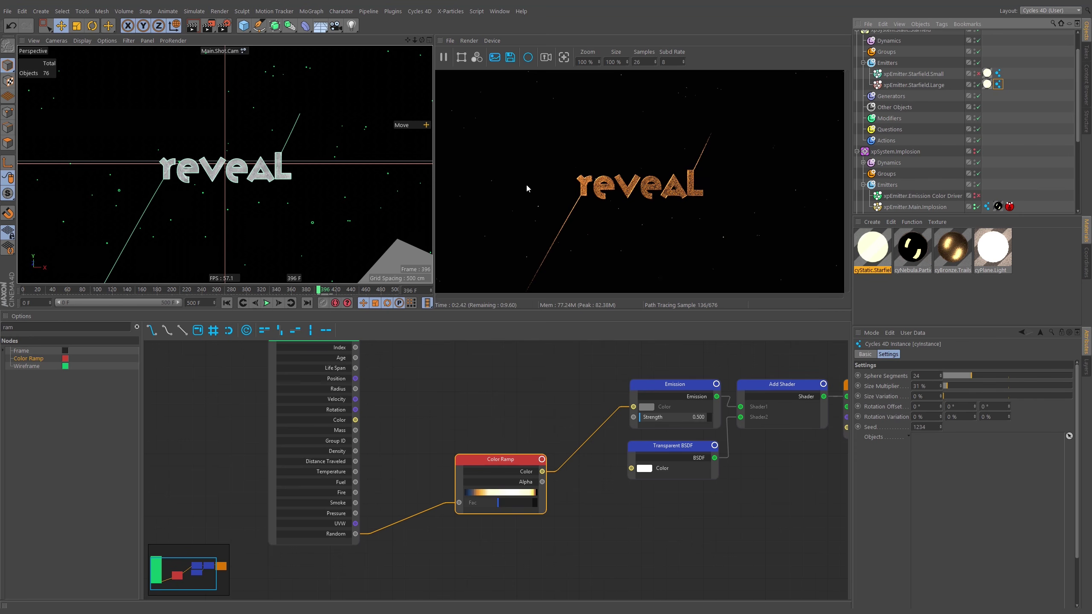
click(191, 289)
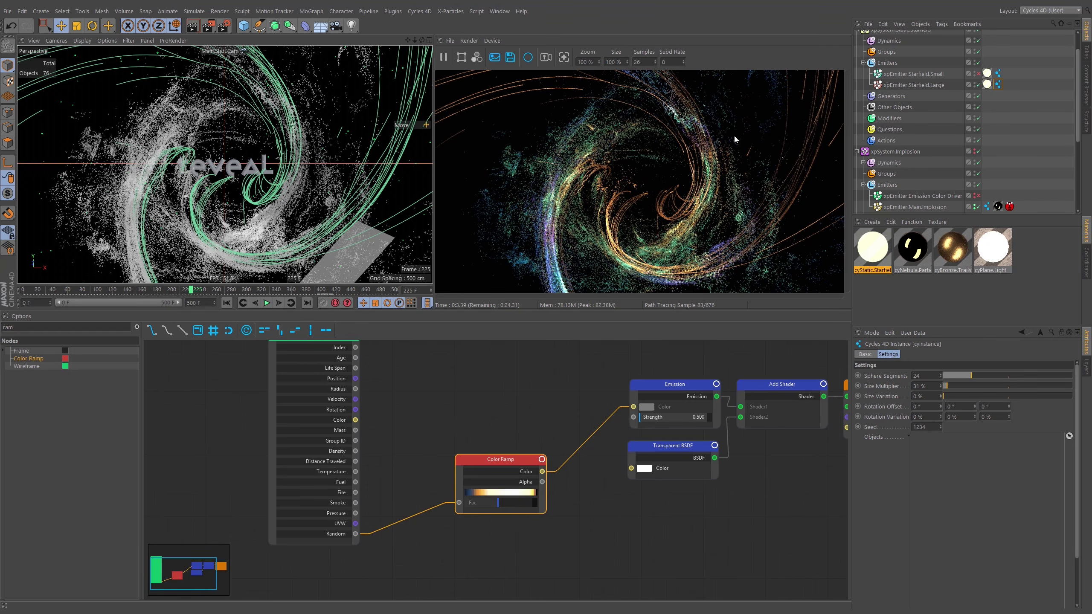
click(257, 291)
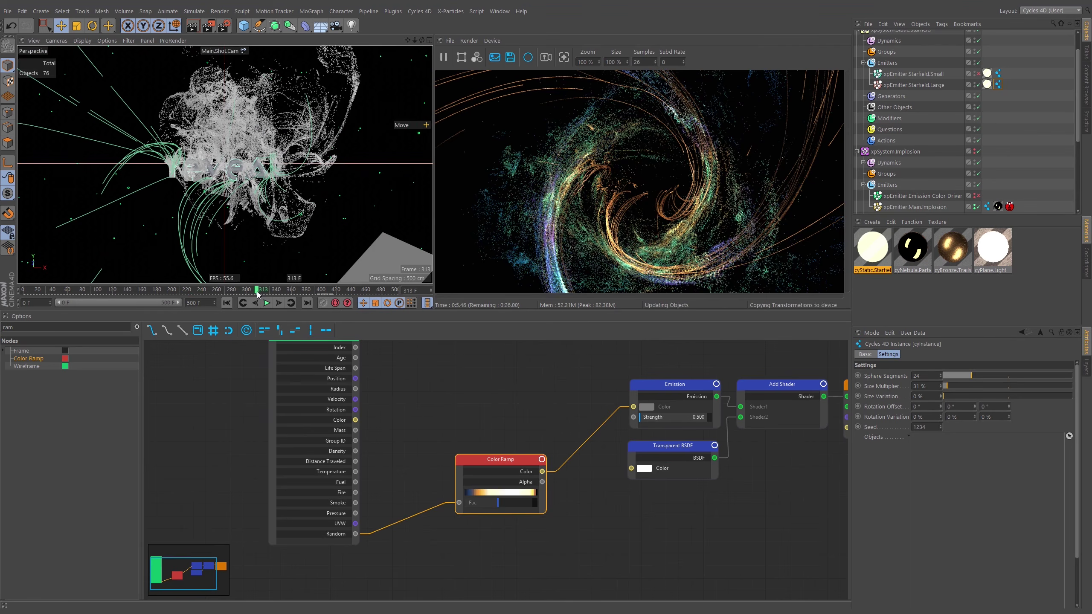
click(276, 292)
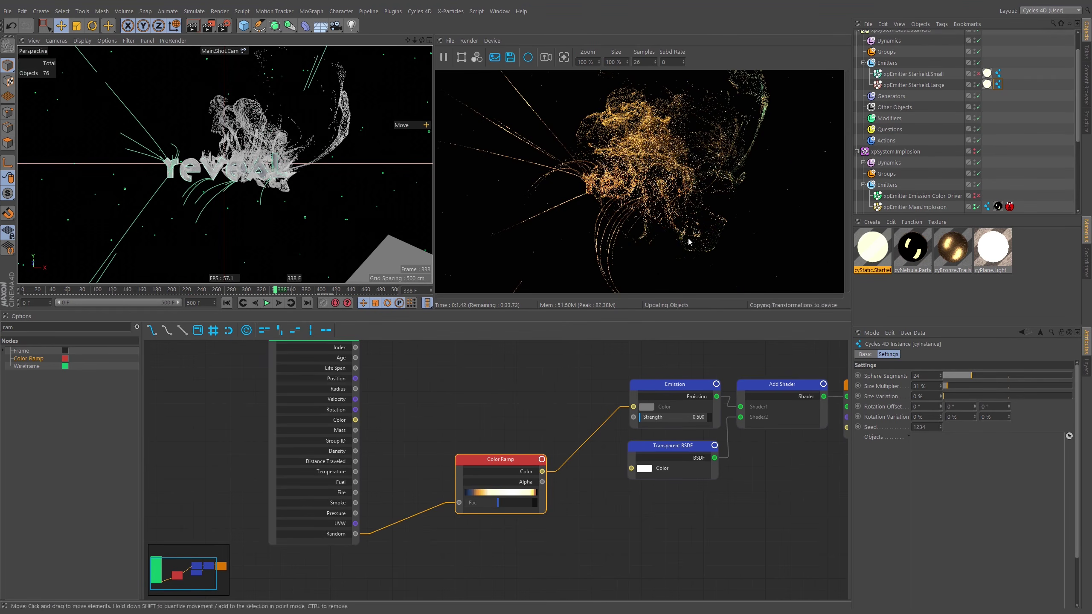
Re-enable xpEmitter.Starfield.Small and set its cyInstance tag's size multiplier to 50%
click(934, 74)
click(998, 73)
double_click(939, 387)
text(50)
key(Return)
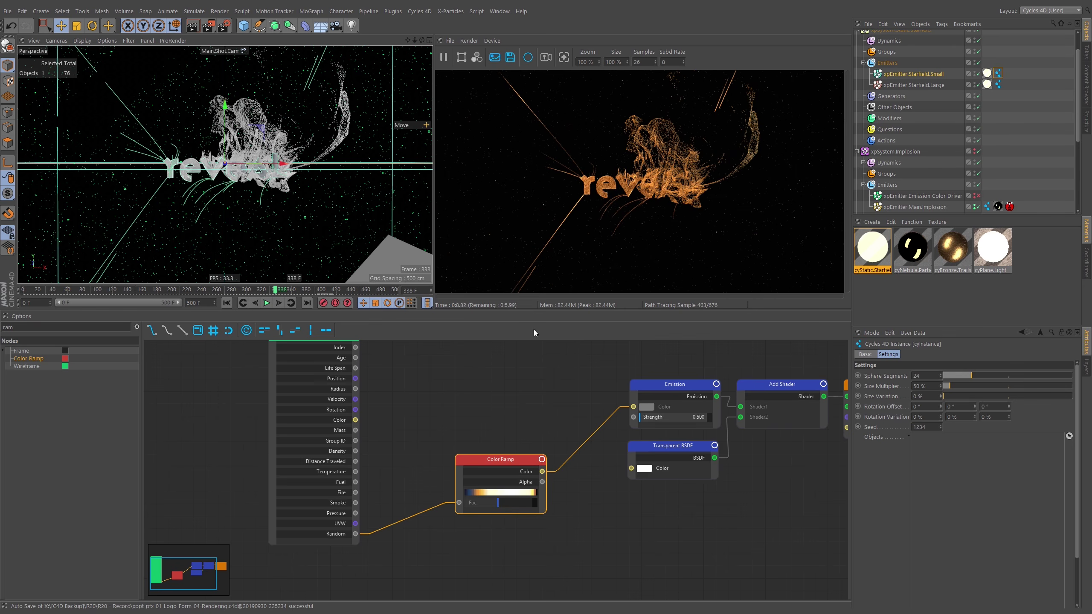
Return the timeline to frame 0 and advance to frame 1 to check the nebula and starfield in the render
drag(47, 287, 39, 289)
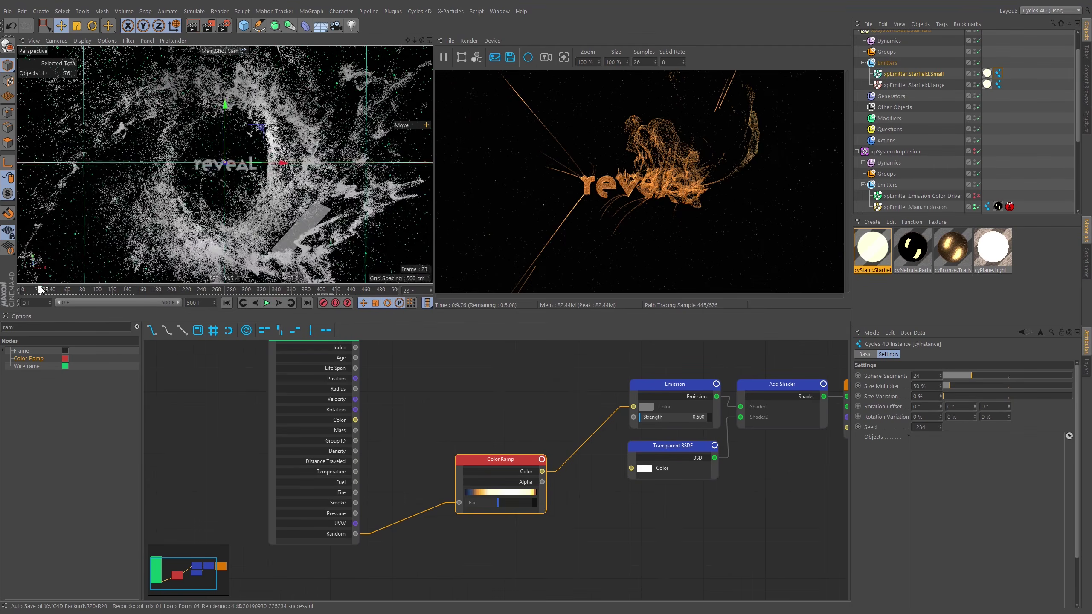
click(20, 290)
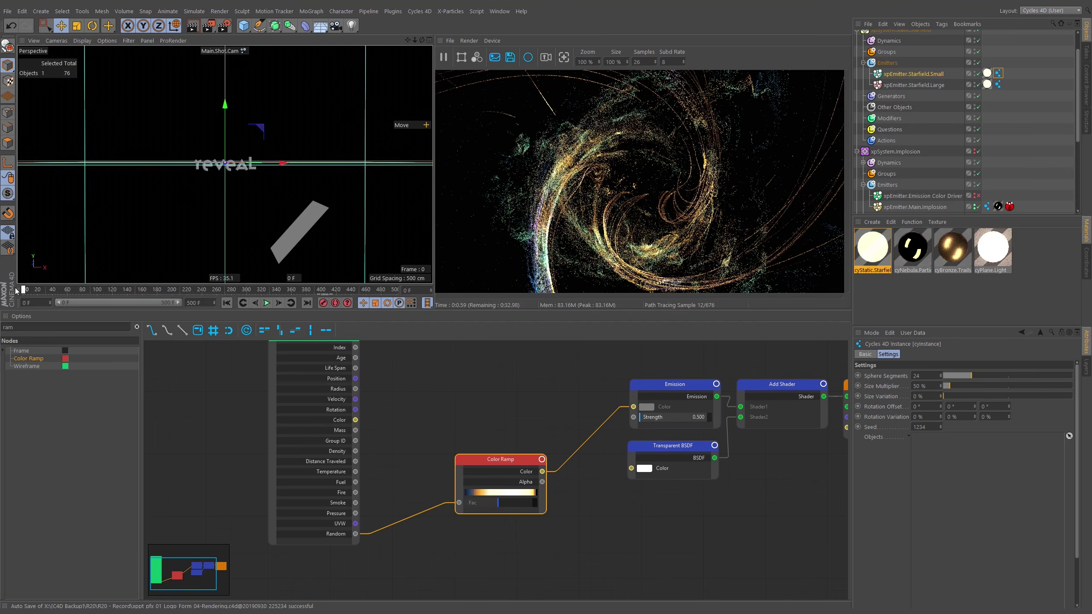
click(279, 303)
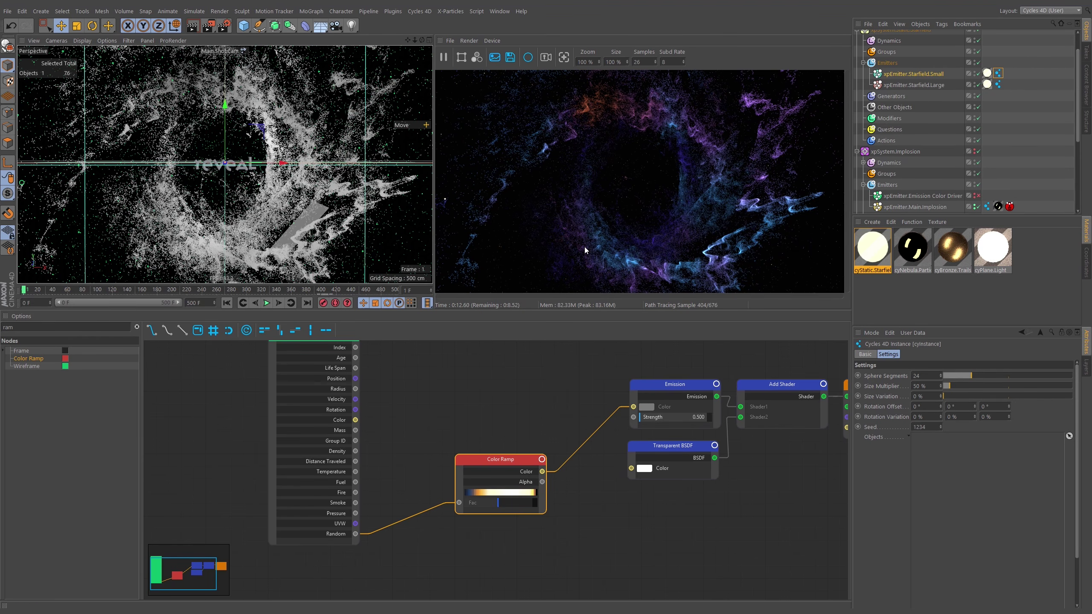
Pause the live Cycles render and turn off Draw Emitter for xpEmitter.Starfield.Small and xpEmitter.Starfield.Large
click(444, 57)
click(267, 303)
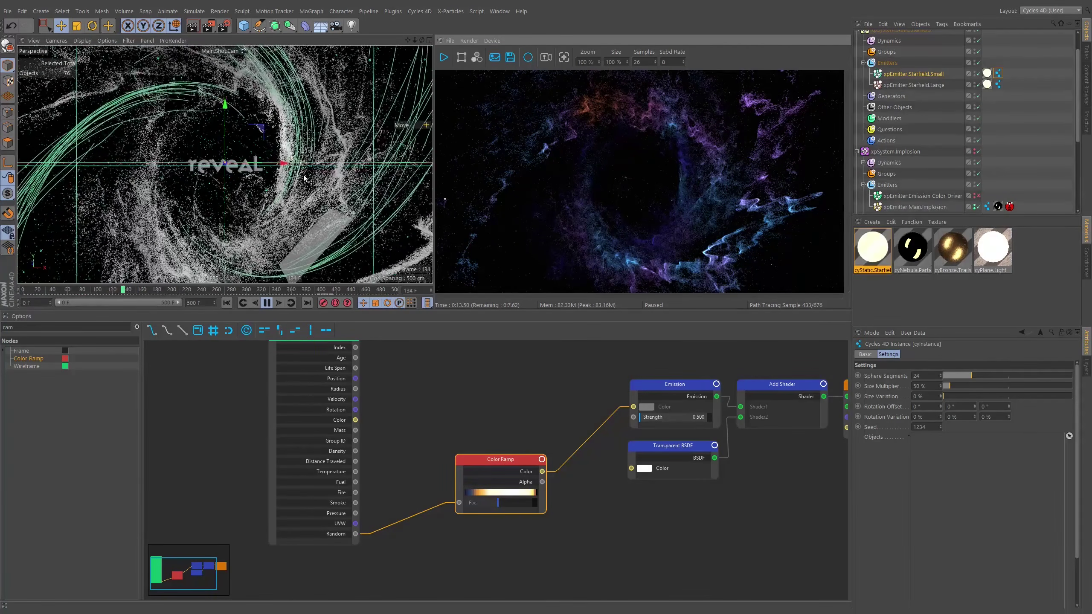
ctrl+click(915, 85)
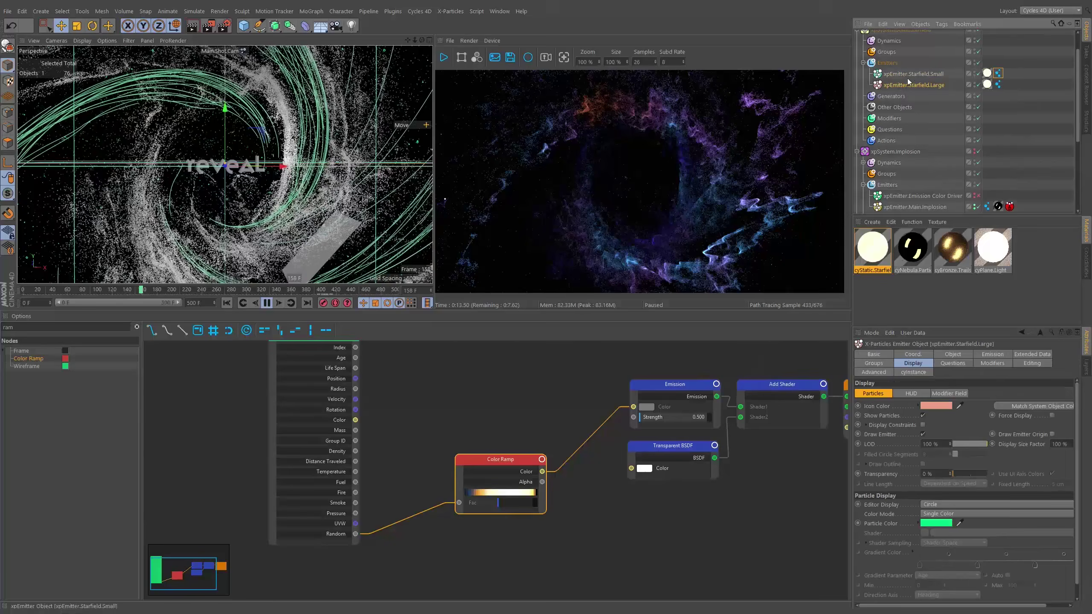
click(267, 303)
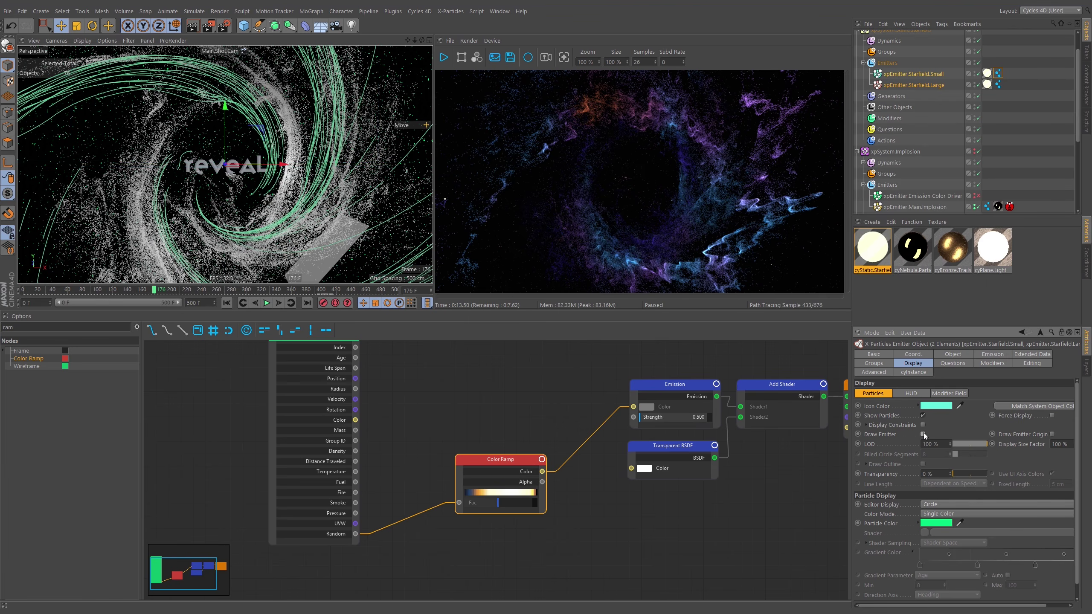
click(1012, 118)
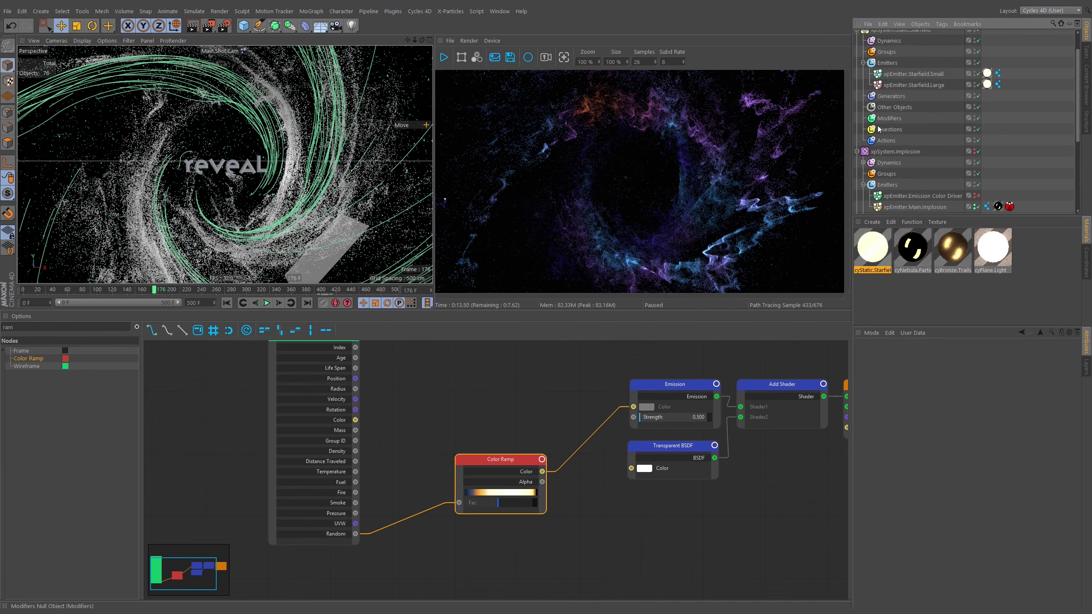
Hide the horizon line in the viewport and play the animation from the start to check the view
click(230, 303)
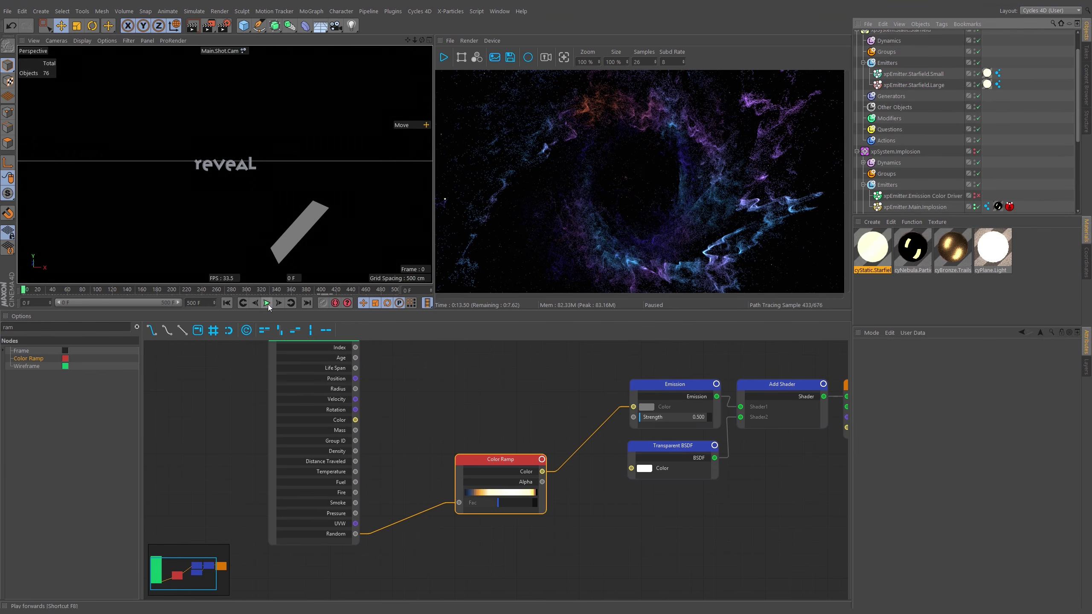
click(267, 304)
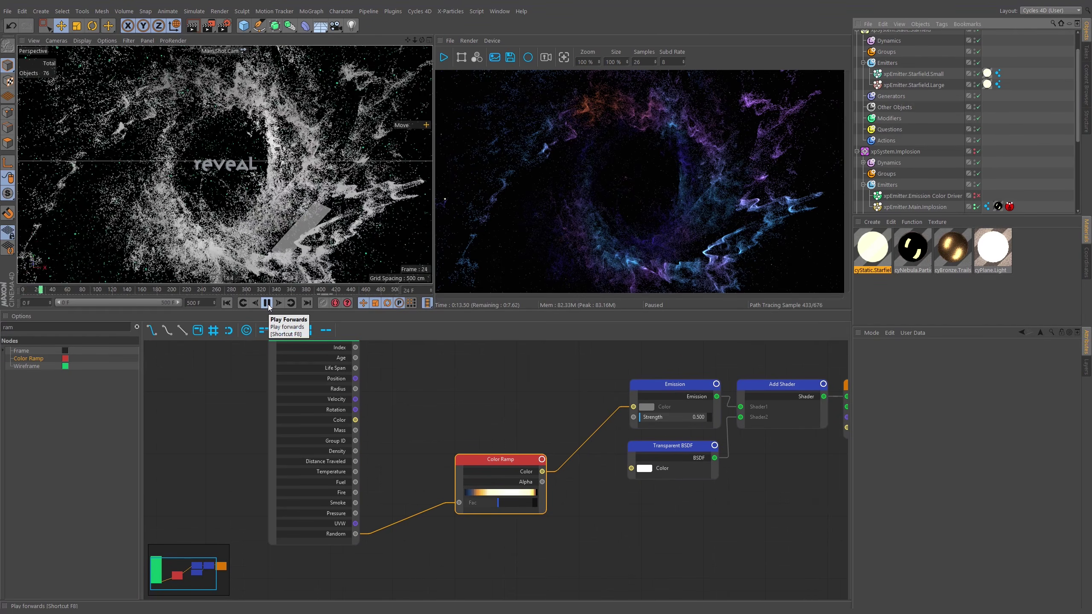
click(268, 304)
click(131, 41)
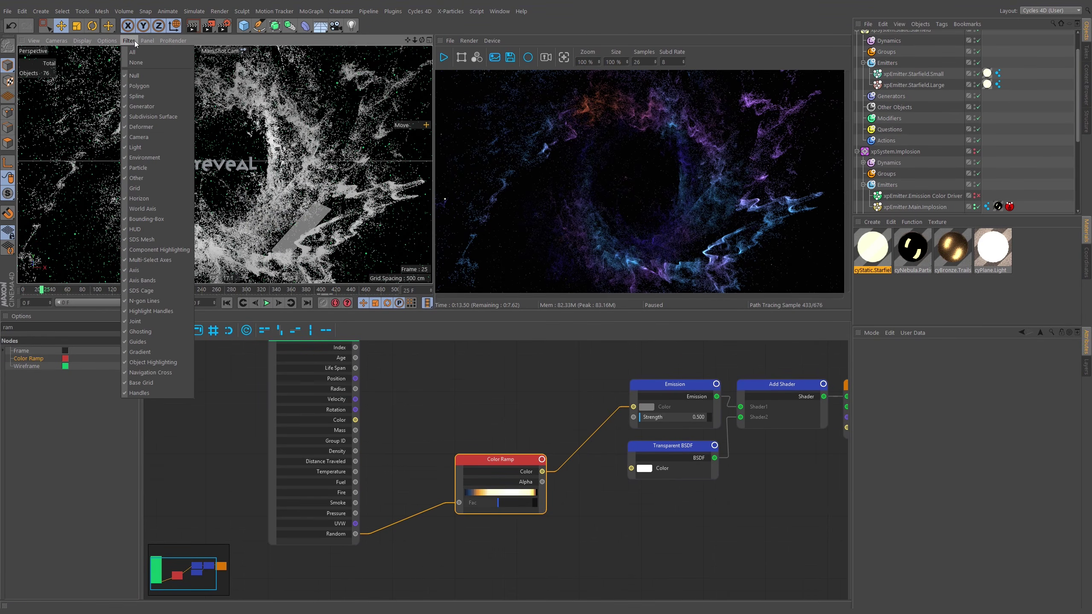
click(140, 199)
click(264, 303)
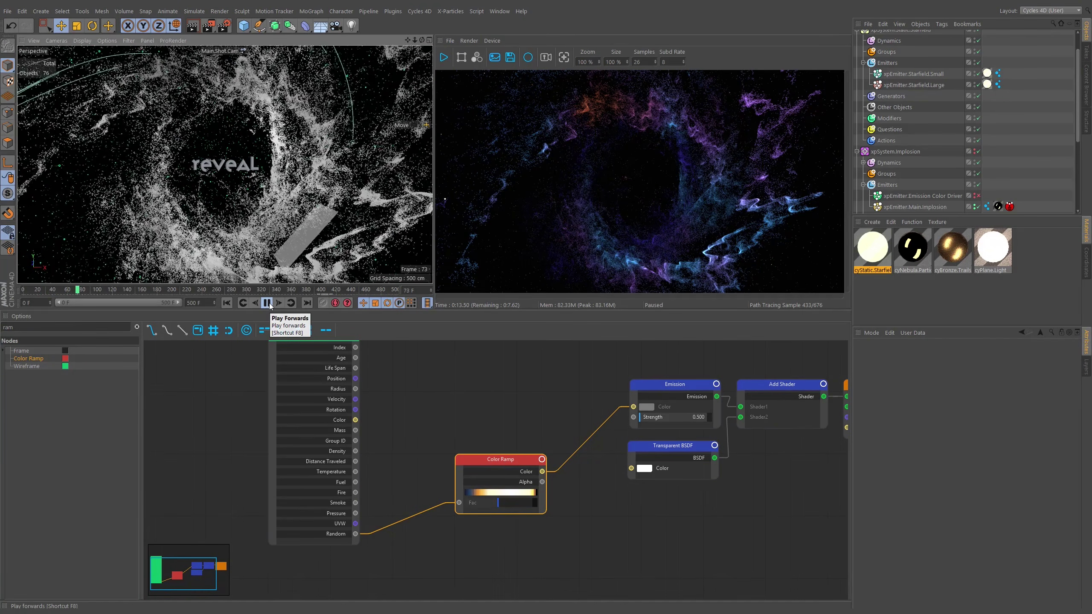
click(266, 304)
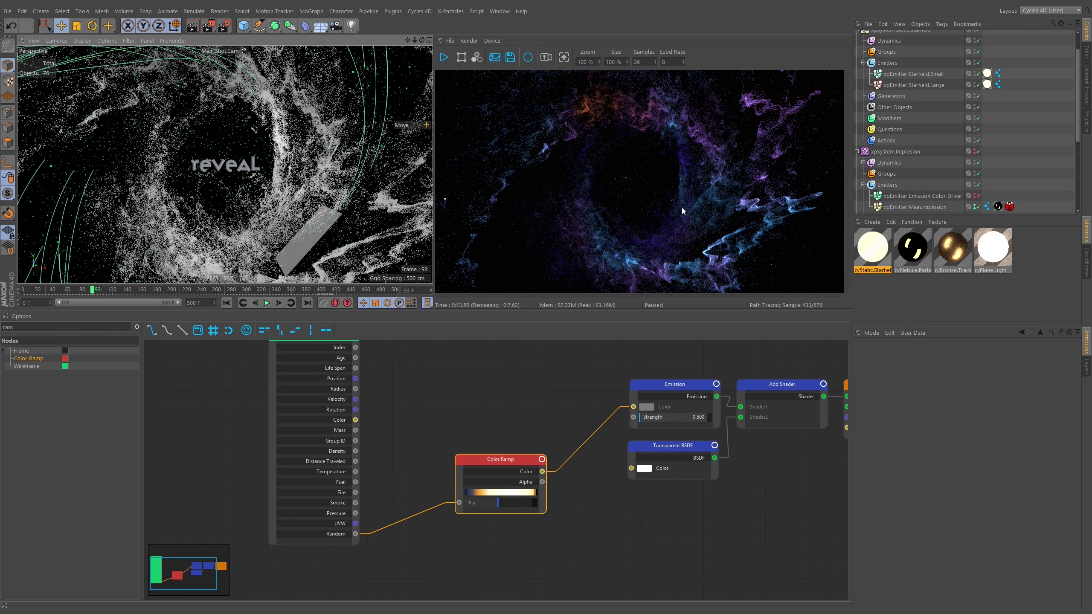
Duplicate xpEmitter.Main.Implosion within the implosion Emitters group and delete the tag following the material tag on the copy
scroll(927, 166, down, 3)
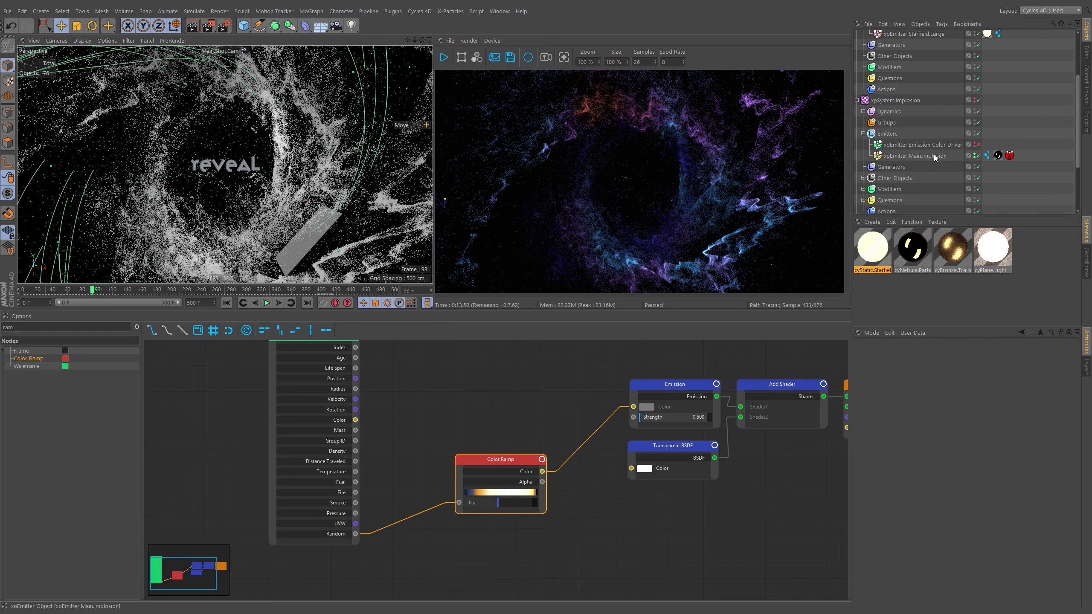
click(914, 156)
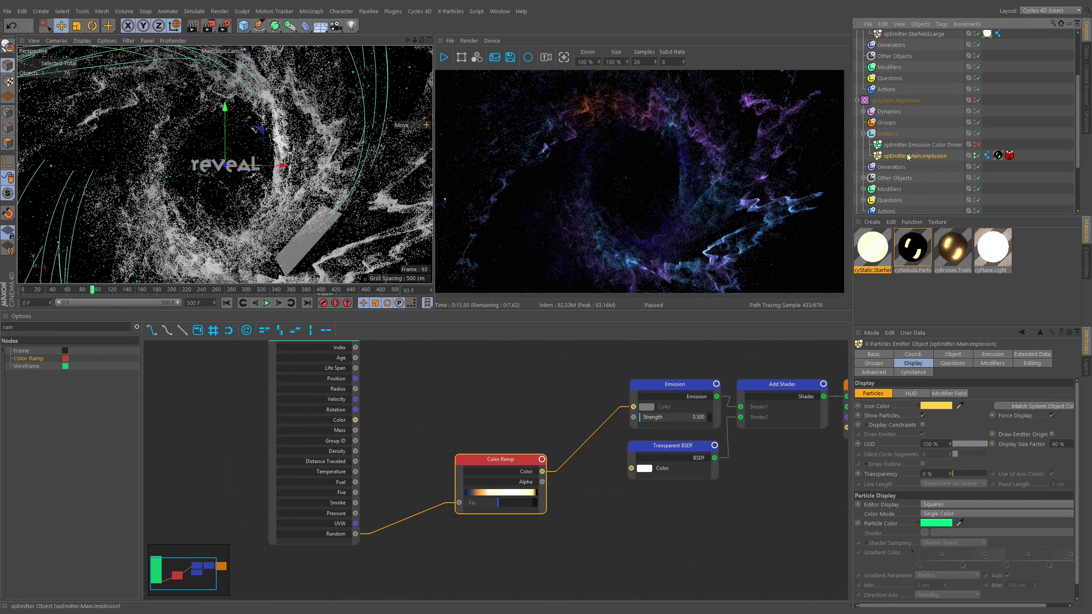
ctrl+drag(917, 140, 916, 140)
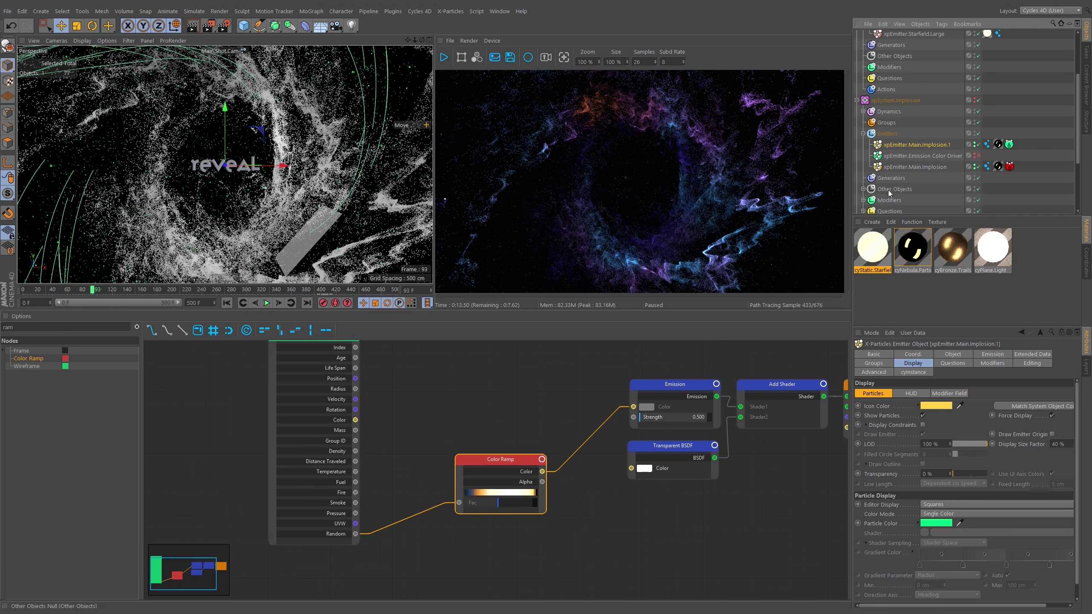
click(1009, 144)
key(Delete)
click(975, 147)
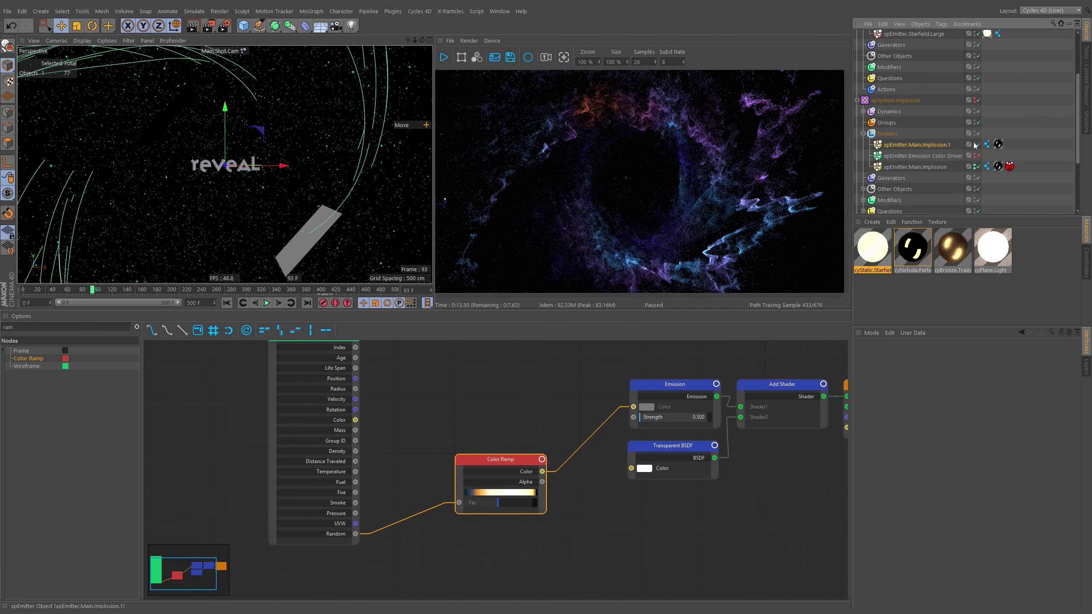
Rename the duplicated implosion emitter as xpEmitter.Implosion.Stars
double_click(947, 147)
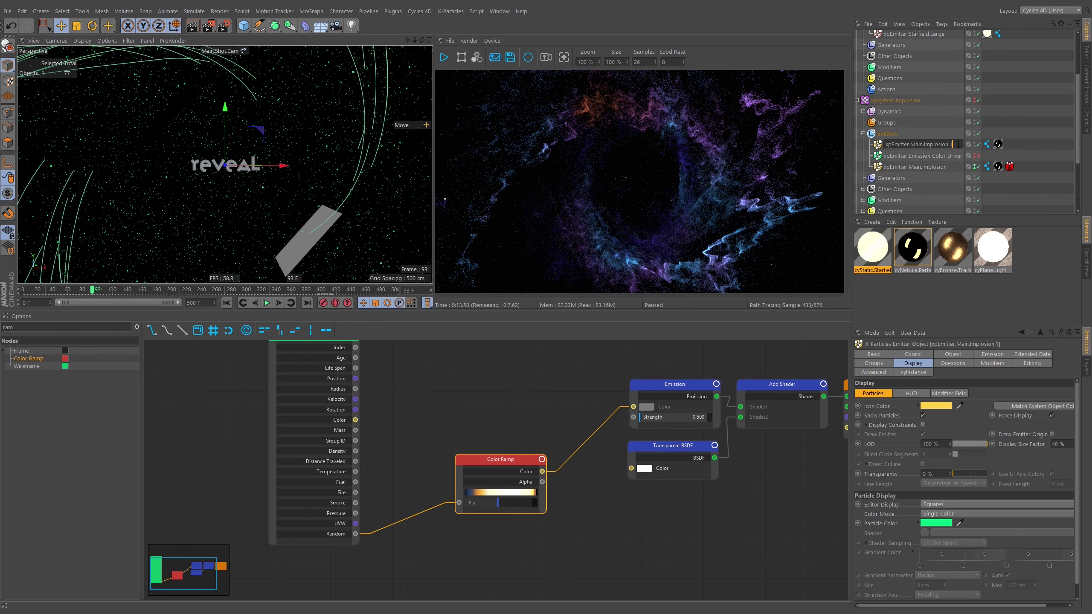
key(BackSpace)
key(BackSpace)
key(BackSpace)
key(BackSpace)
key(BackSpace)
key(BackSpace)
key(BackSpace)
key(BackSpace)
key(BackSpace)
key(BackSpace)
key(BackSpace)
key(BackSpace)
key(BackSpace)
key(BackSpace)
key(BackSpace)
key(BackSpace)
key(BackSpace)
text(.IU)
key(BackSpace)
text(mplosion.Stars)
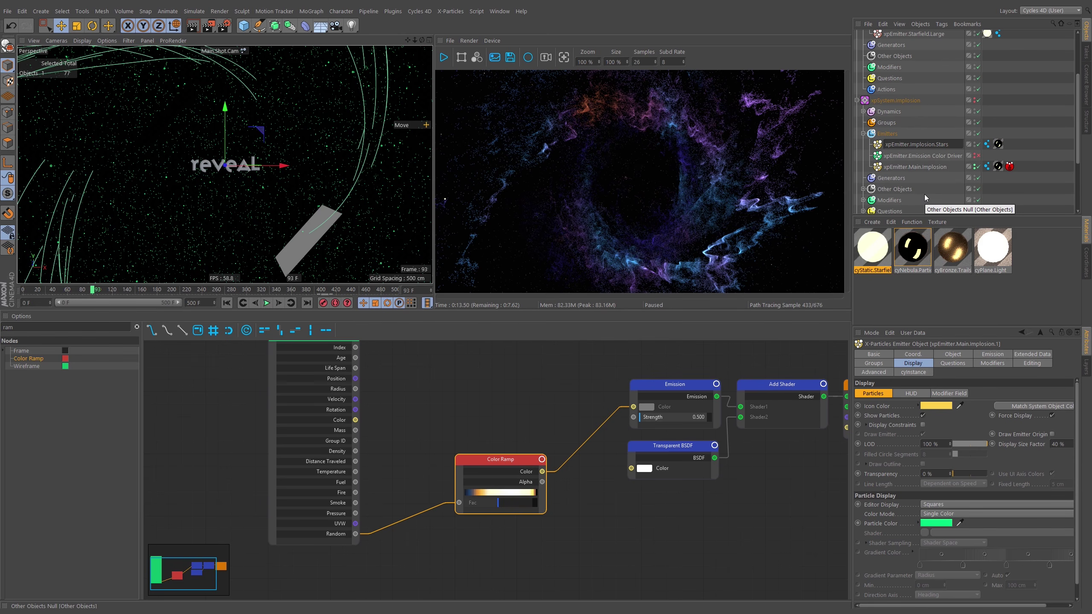
key(Return)
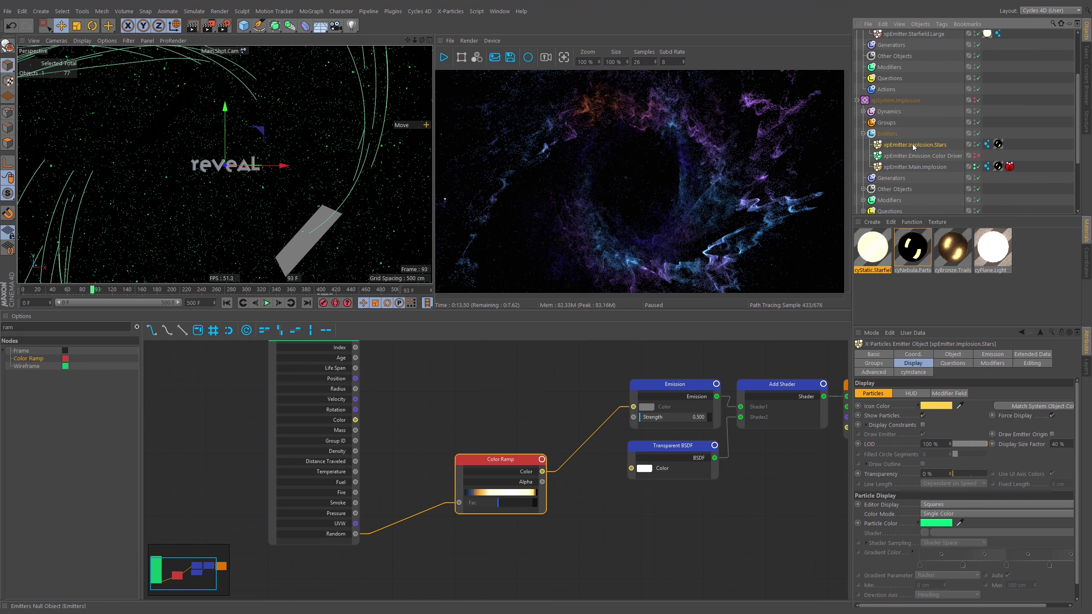
Set the icon color of xpEmitter.Implosion.Stars to a light magenta with hue 292° and saturation 42%
click(934, 406)
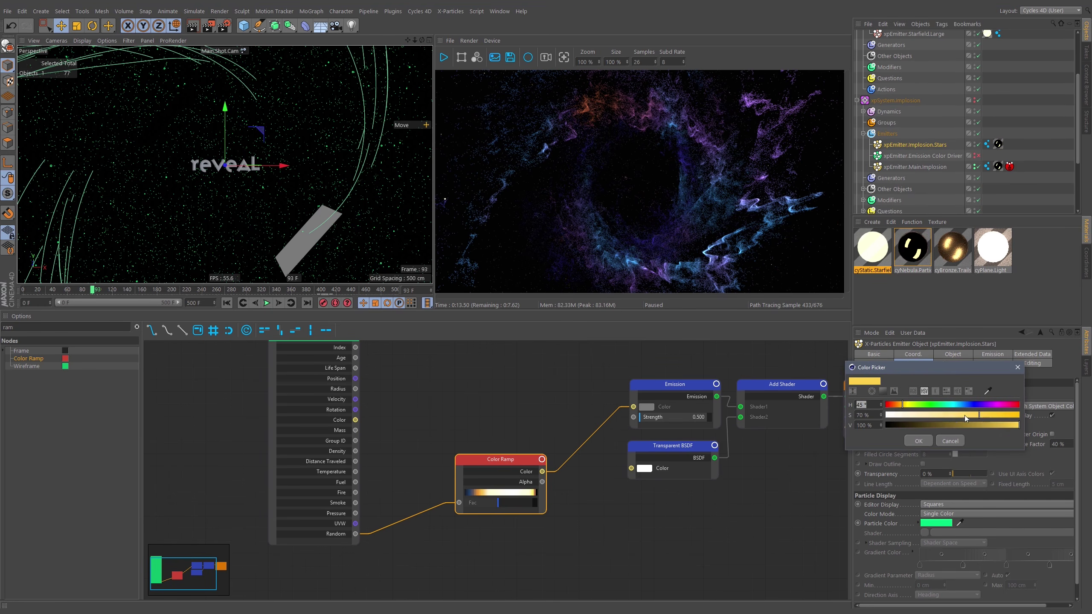
drag(906, 406, 994, 409)
drag(973, 416, 950, 416)
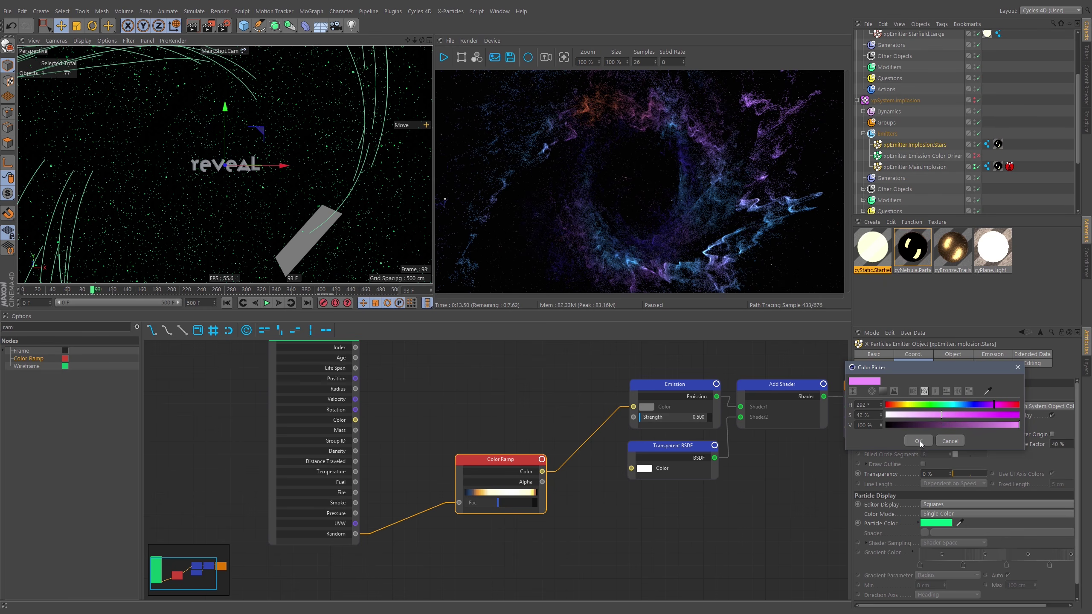
click(919, 441)
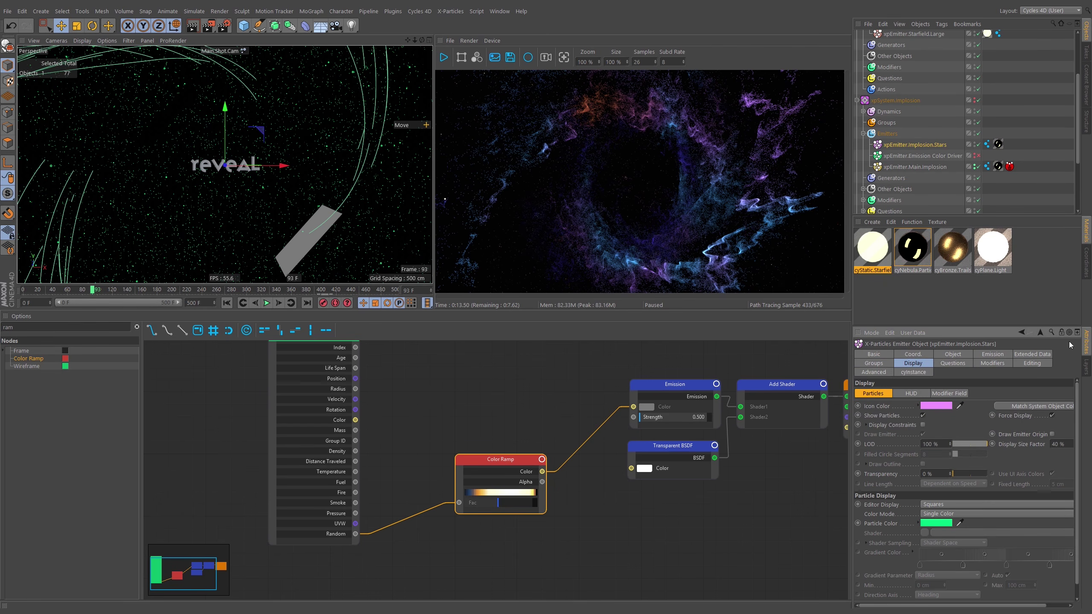
Create a sub-folder named Stars in the implosion system's Emitters group and move xpEmitter.Implosion.Stars into it
click(890, 135)
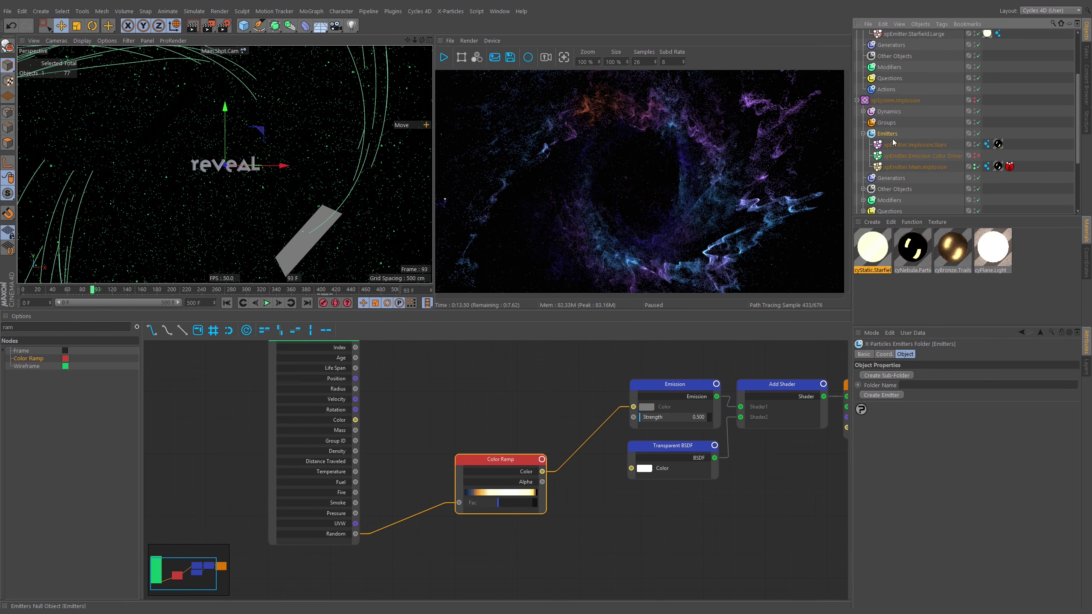
click(887, 375)
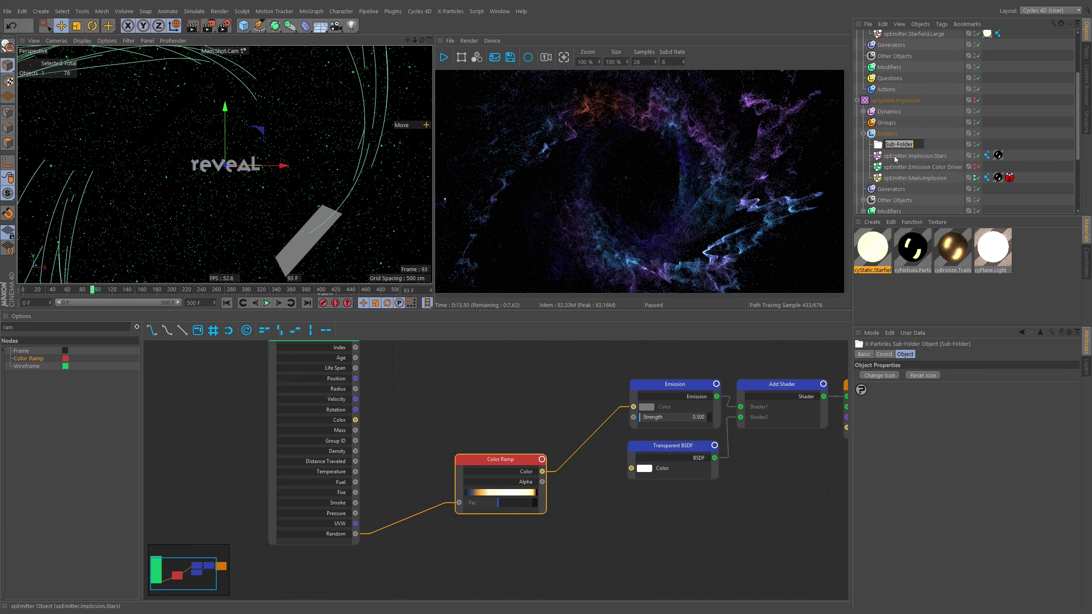
text(xp)
text(s)
key(Return)
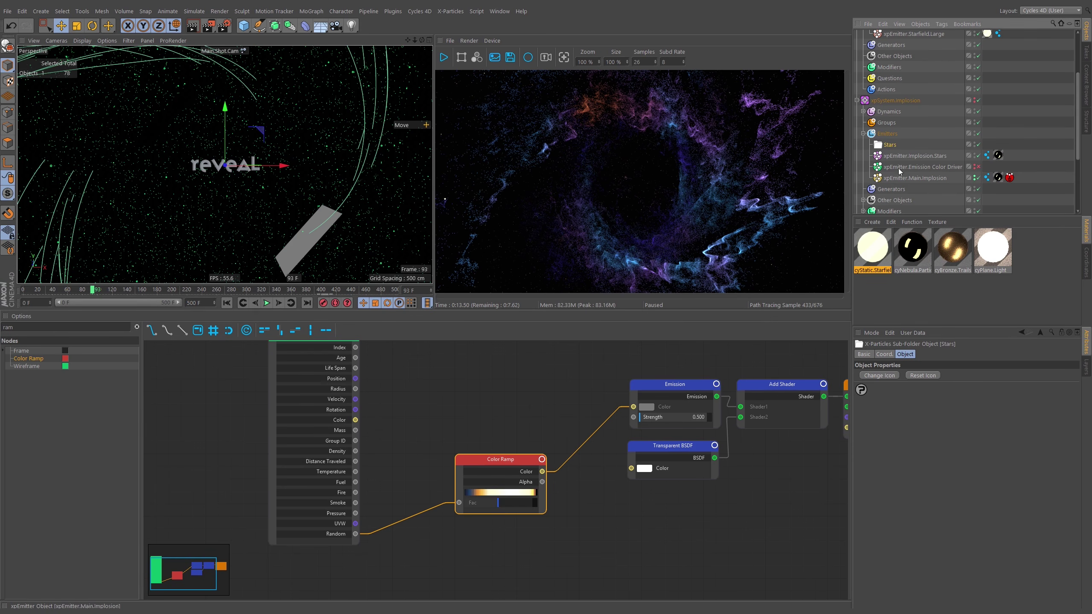
click(896, 154)
drag(897, 152, 905, 147)
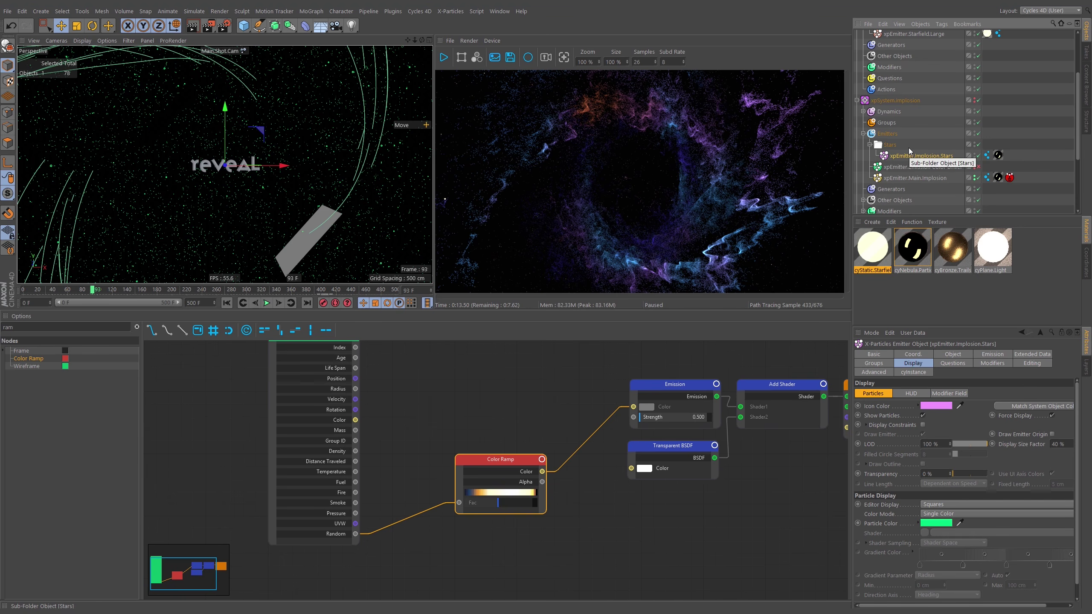
Rewind to frame 0 and briefly play the animation to check both implosion emitters in the viewport
click(226, 303)
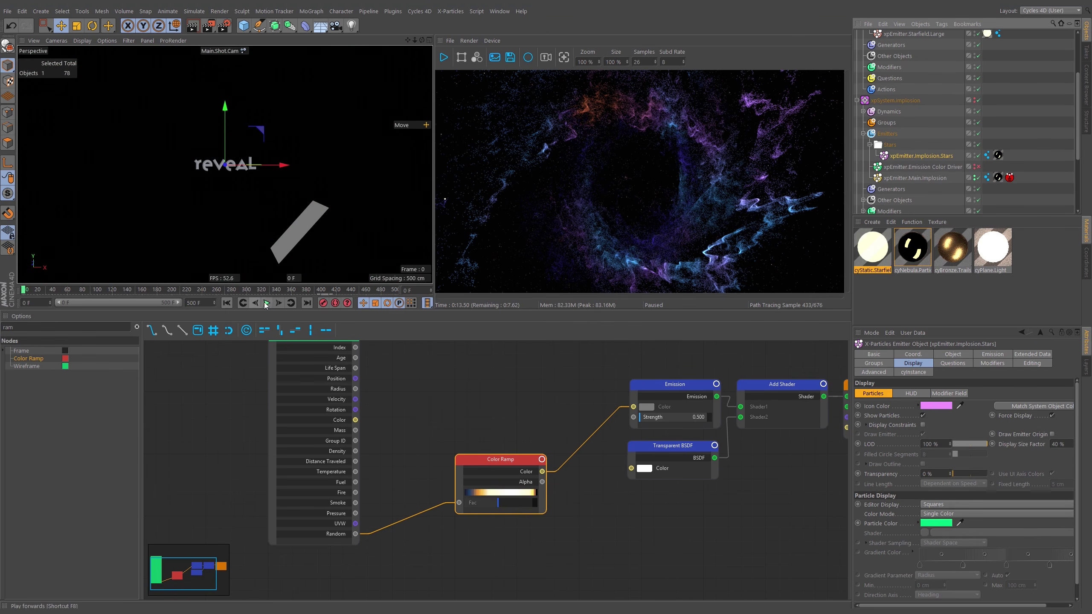
click(267, 303)
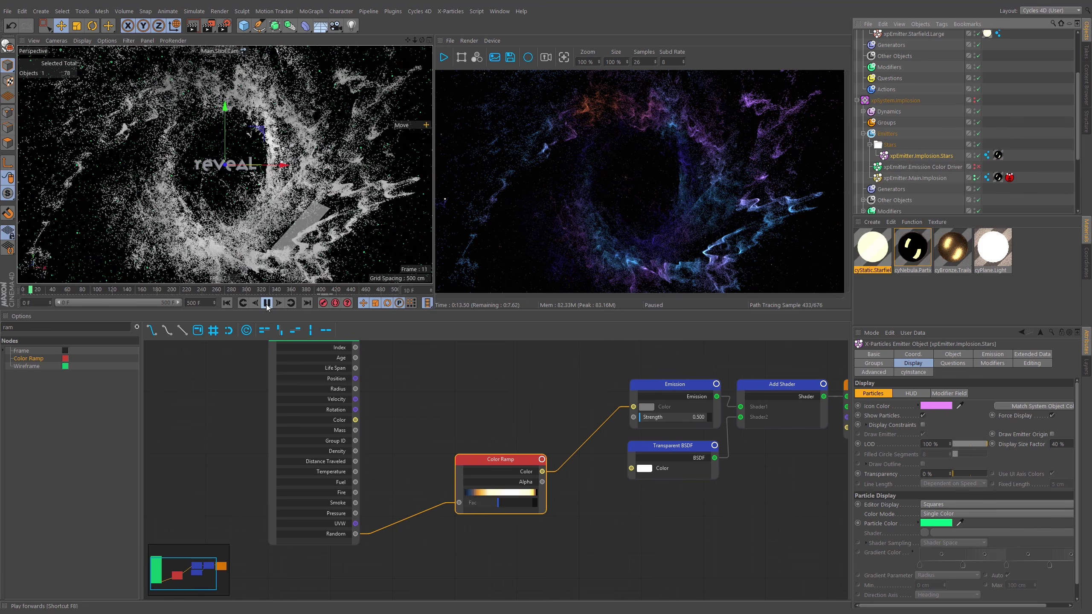
click(267, 303)
Examine the contents of the implosion system's object groups, including the flow fields under Dynamics
click(864, 111)
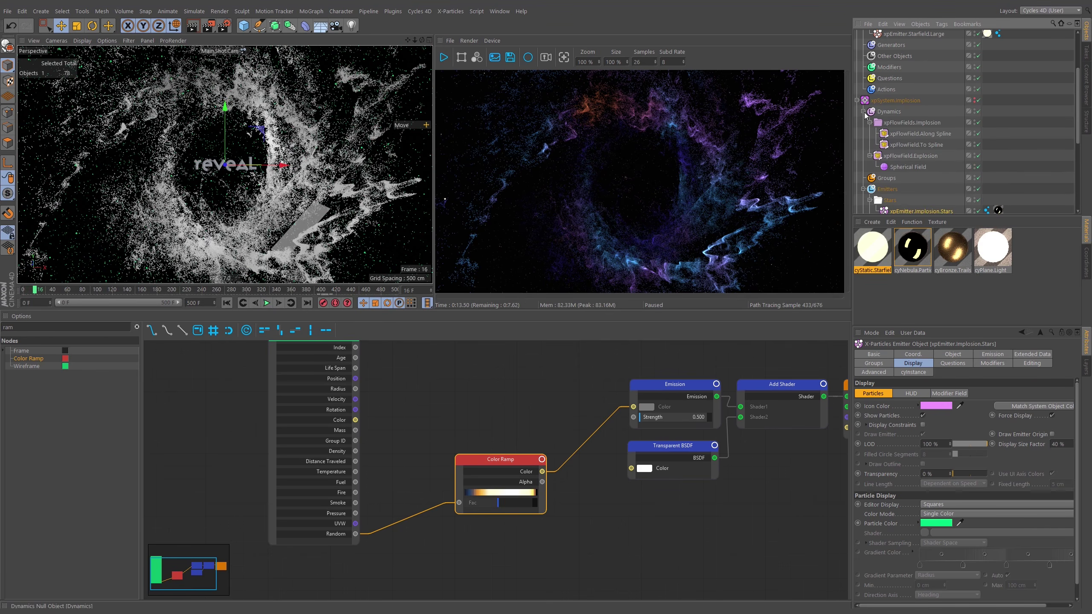
click(863, 112)
scroll(861, 155, down, 3)
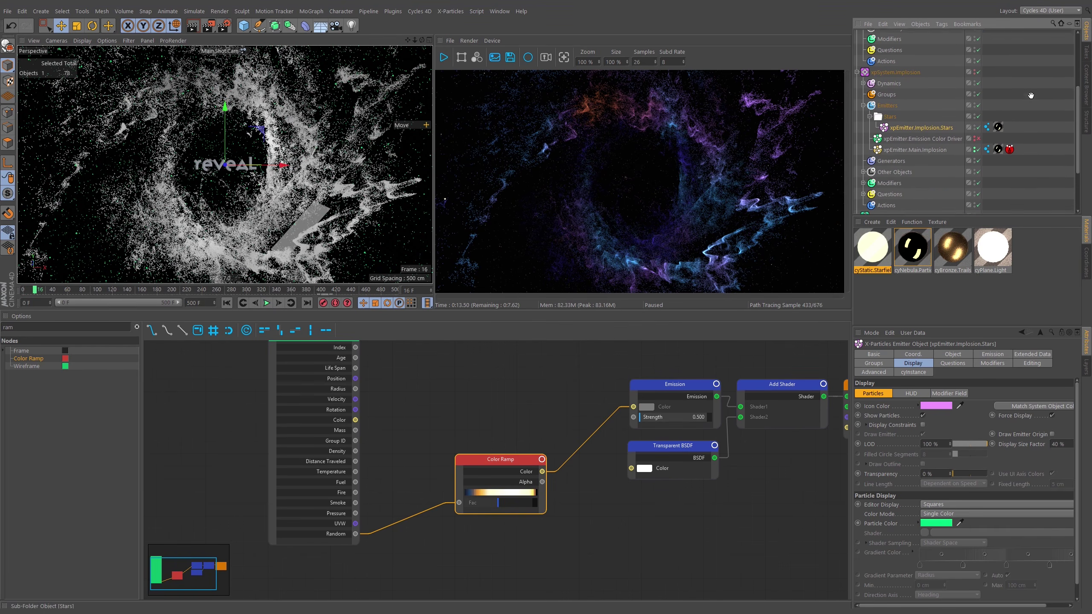
click(863, 155)
click(864, 155)
click(863, 144)
click(864, 144)
click(864, 155)
click(864, 156)
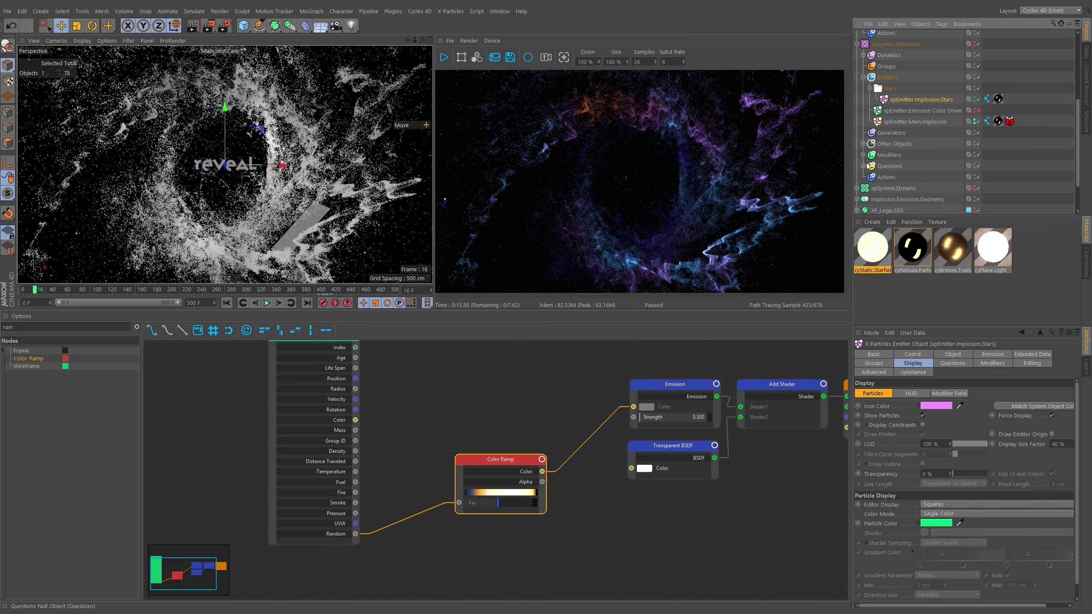
scroll(1011, 157, up, 4)
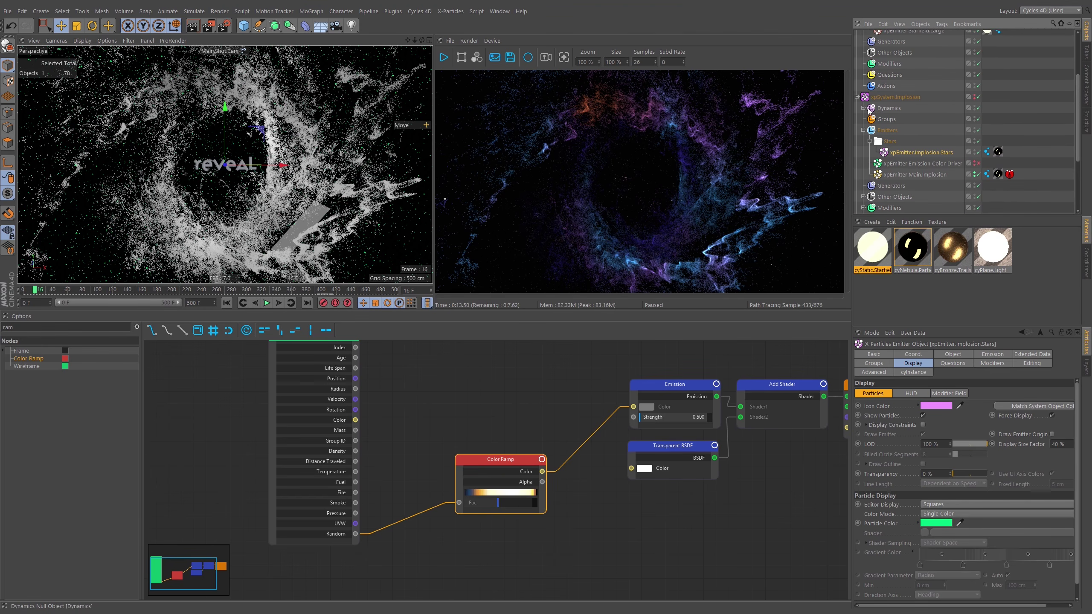
click(863, 108)
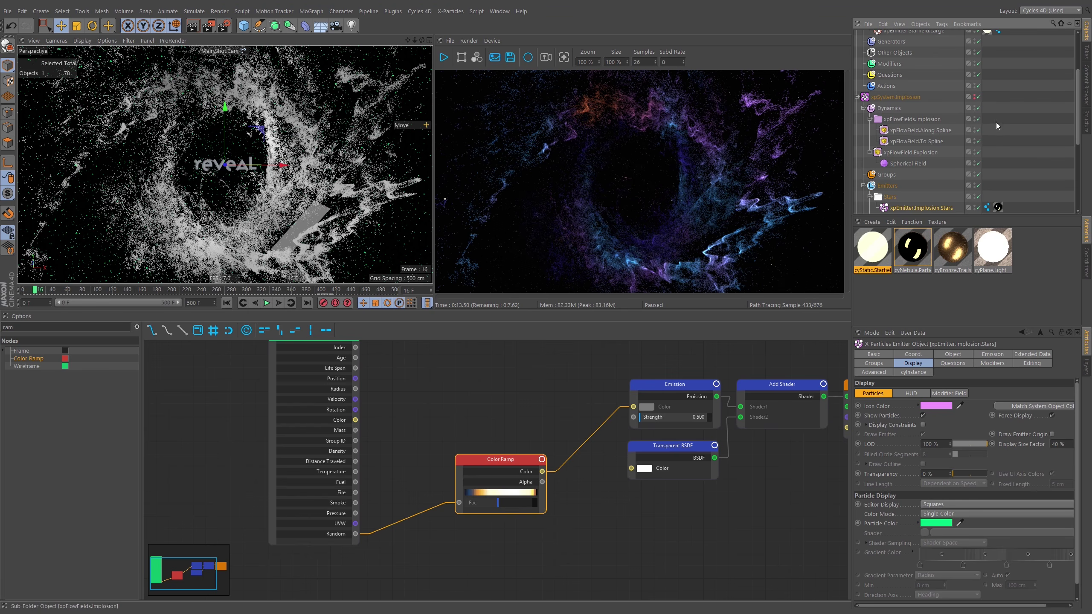
scroll(963, 208, down, 4)
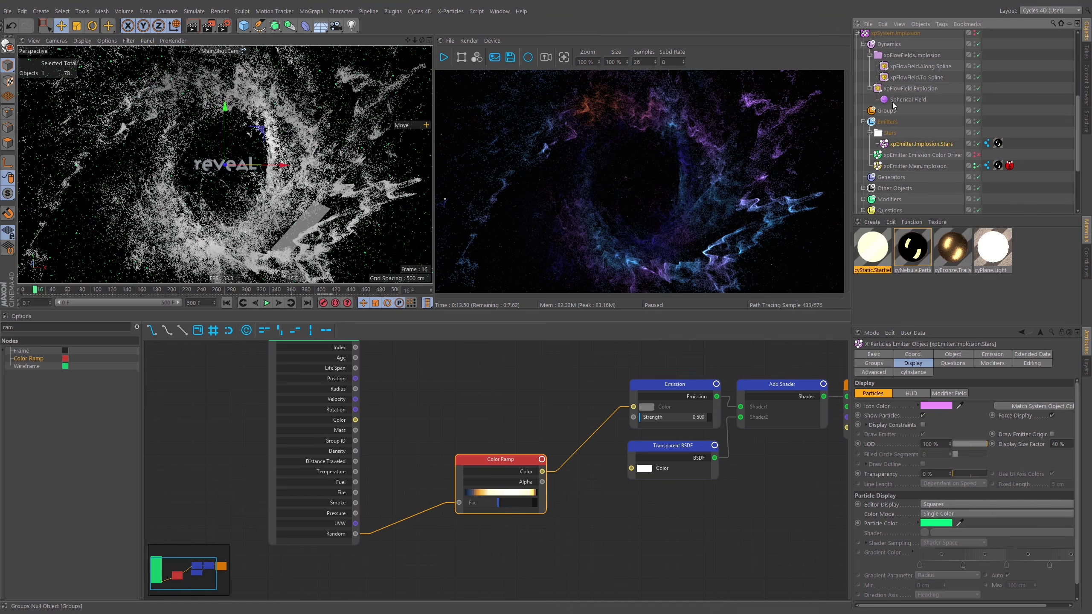
Disable xpEmitter.Main.Implosion and switch the interface to the Startup (User) layout
click(978, 165)
click(1050, 10)
click(1053, 124)
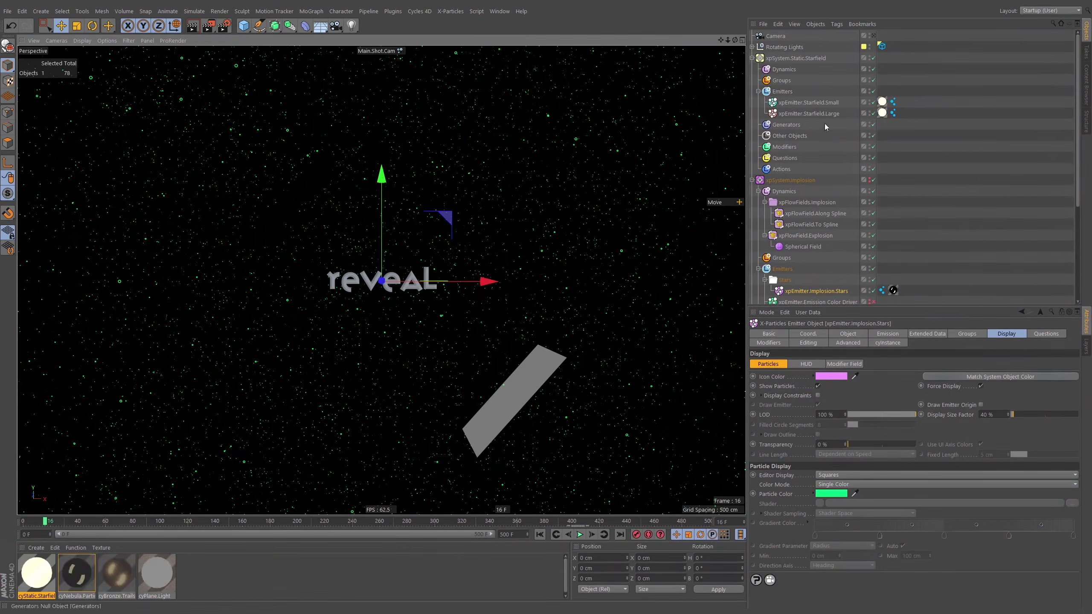
Switch the viewport to the Default Camera and orbit to an angled, wider view of the scene
click(390, 50)
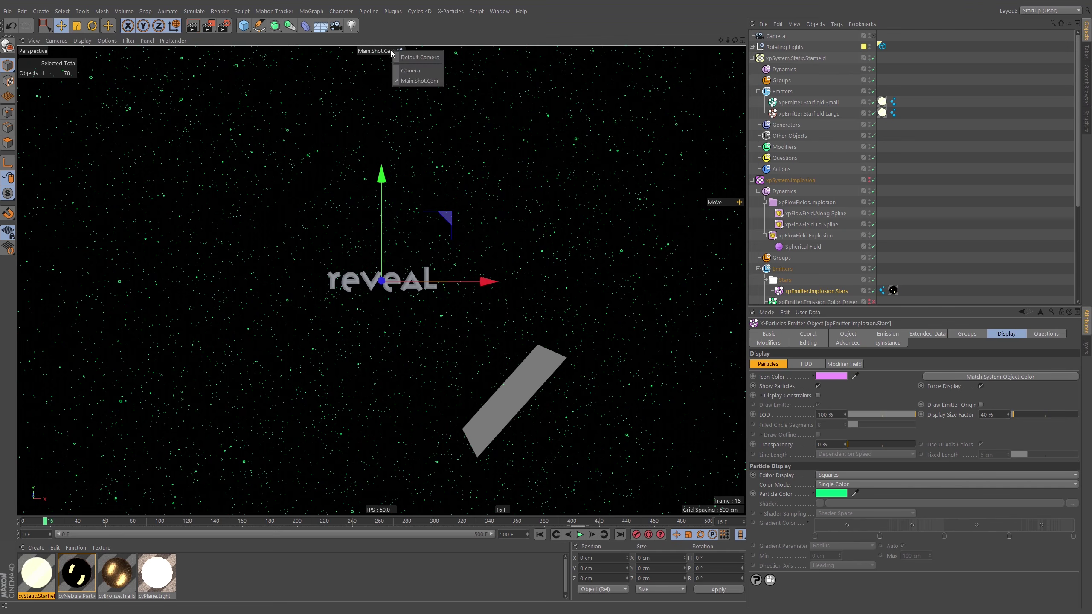
click(408, 56)
alt+drag(469, 316, 408, 370)
scroll(408, 371, down, 6)
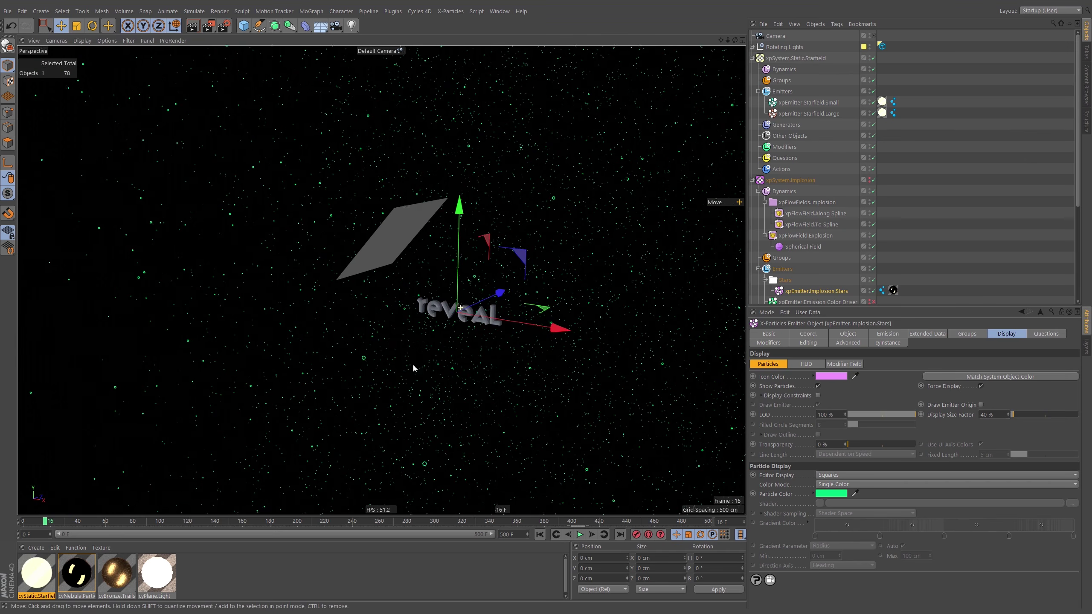
Disable the xpSystem.Static.Starfield system and collapse its hierarchy
click(979, 103)
click(874, 58)
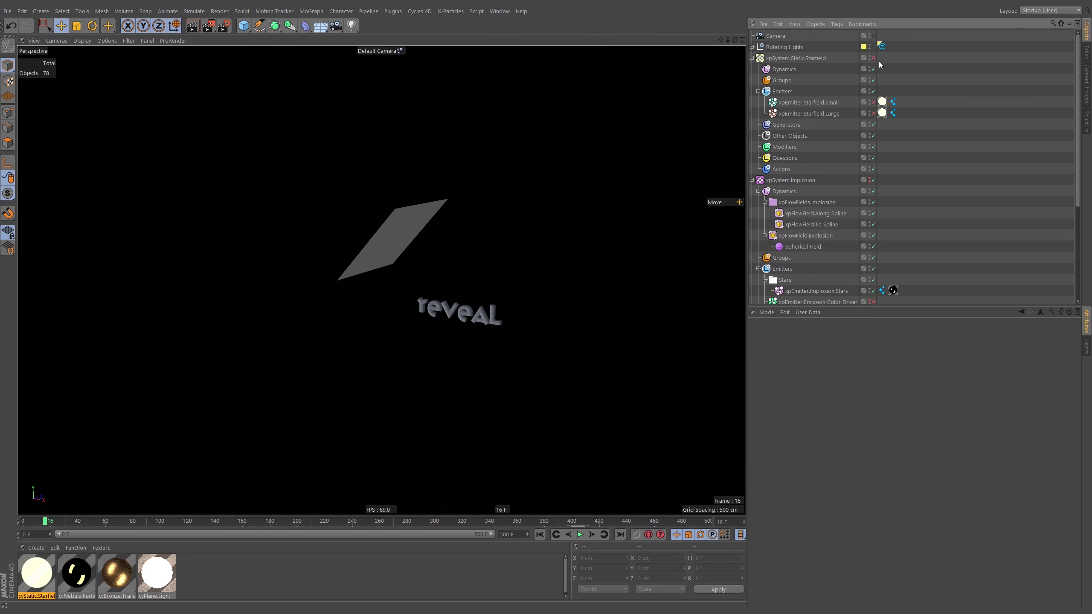
click(752, 58)
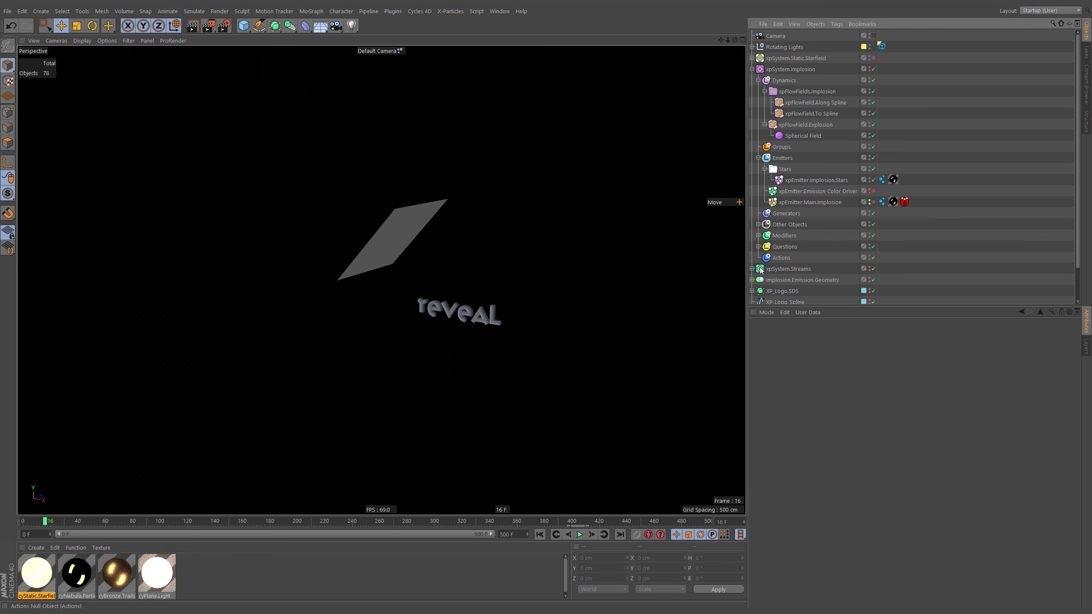
Set the emission Shot Count of xpEmitter.Implosion.Stars to 10000
click(819, 190)
click(823, 183)
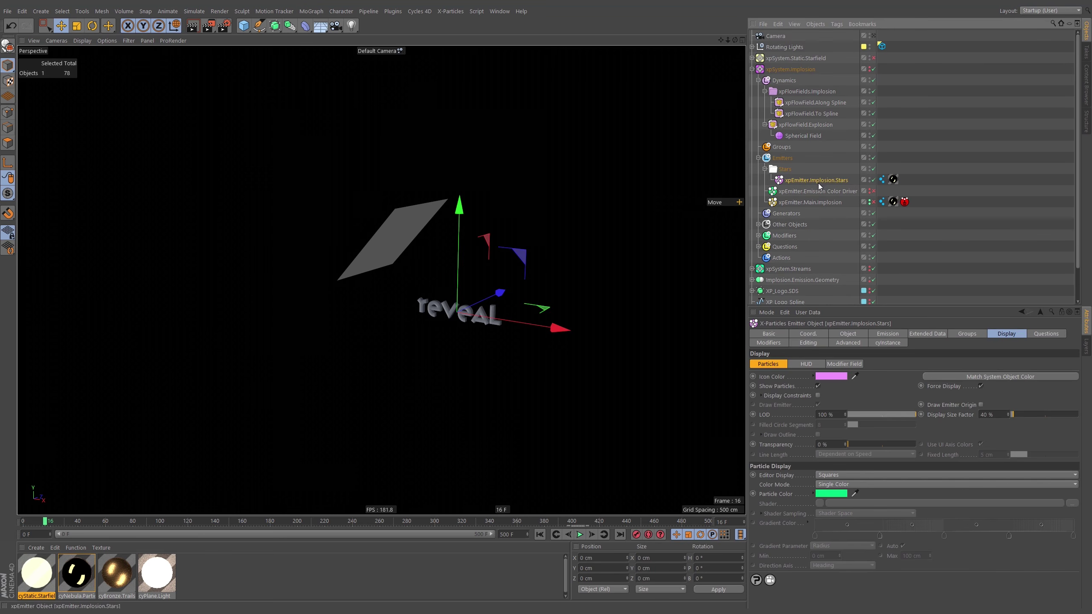
click(888, 337)
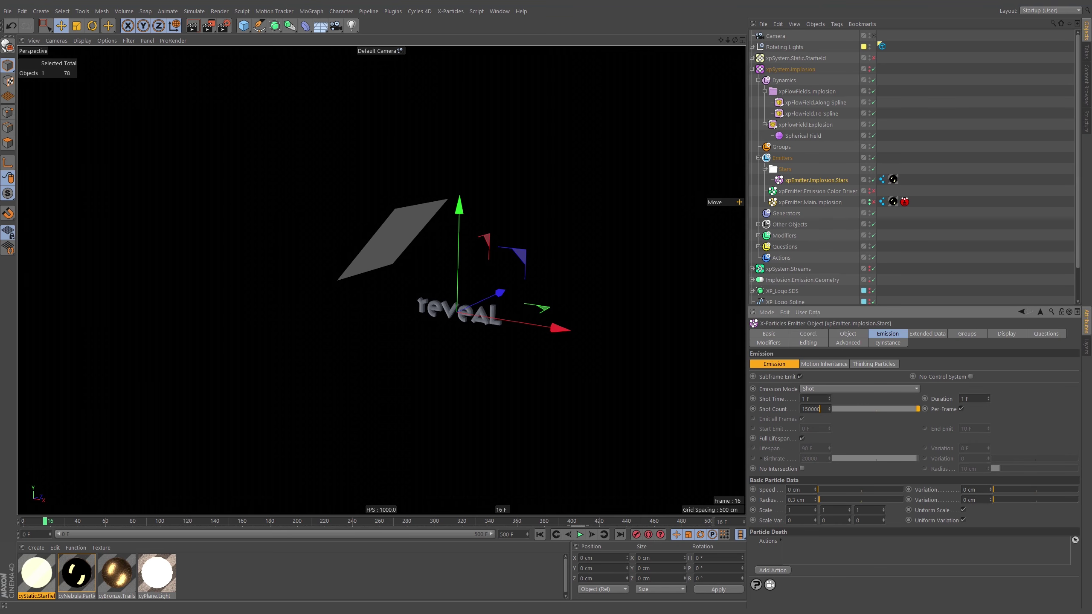
key(Return)
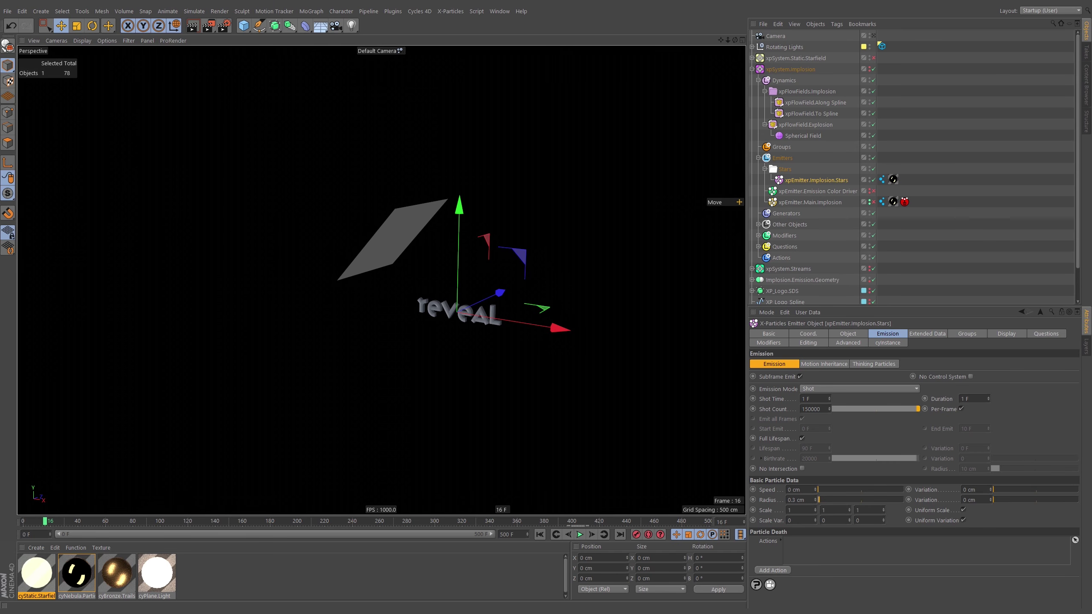
click(808, 408)
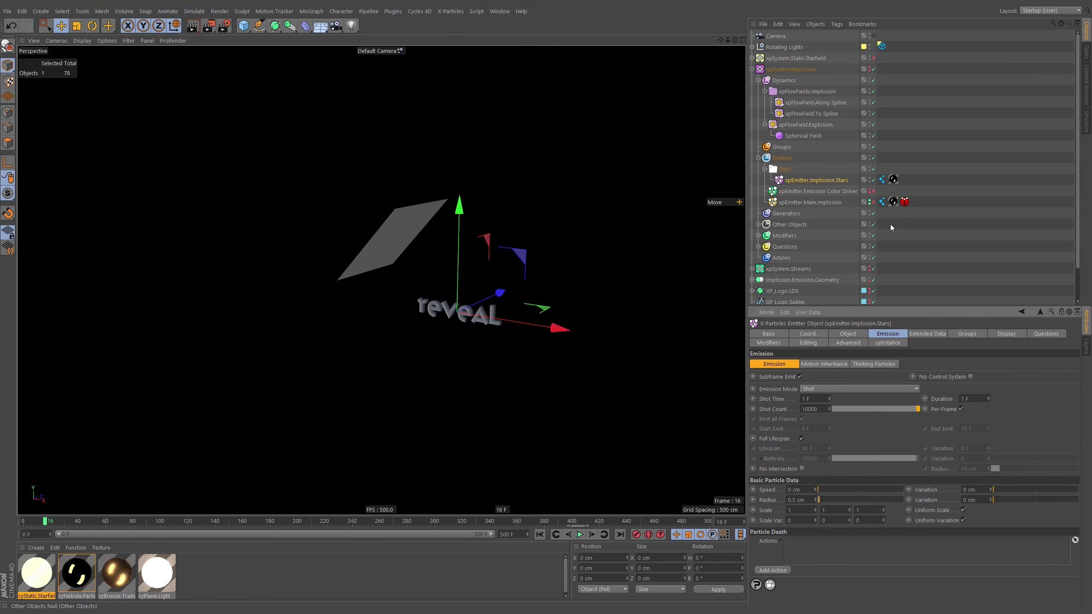
Check the stars emitter's object properties and play the animation, viewing its particles from another angle
click(858, 333)
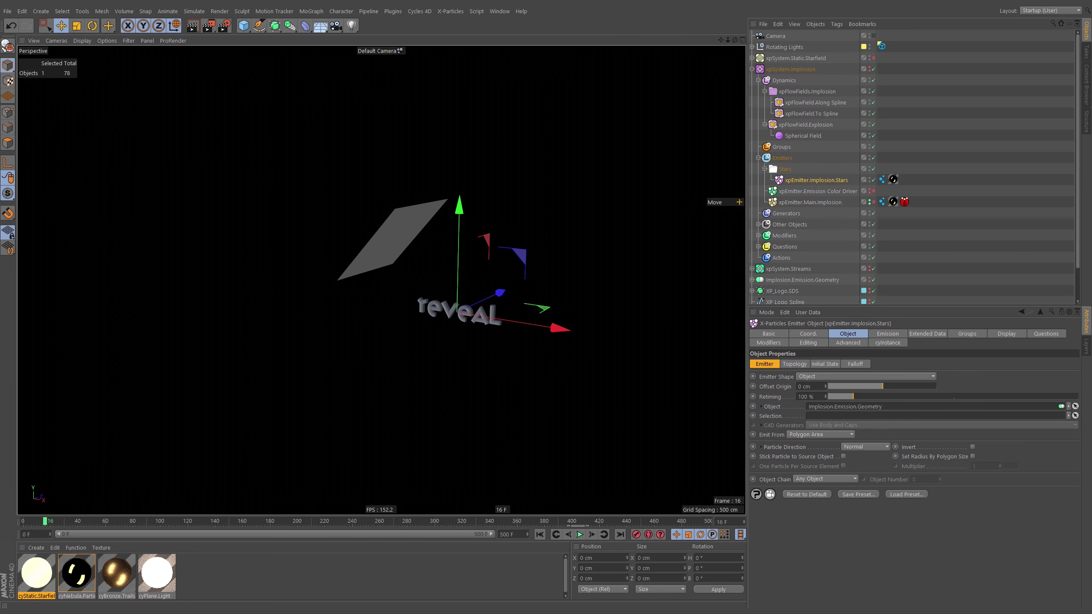
click(580, 536)
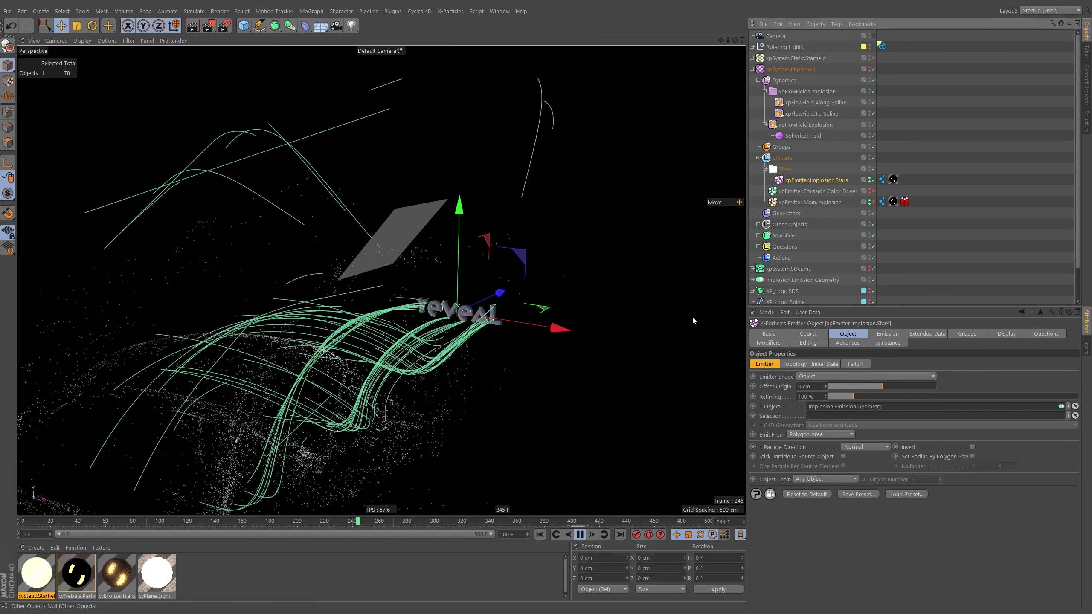
click(579, 535)
alt+drag(593, 480, 550, 262)
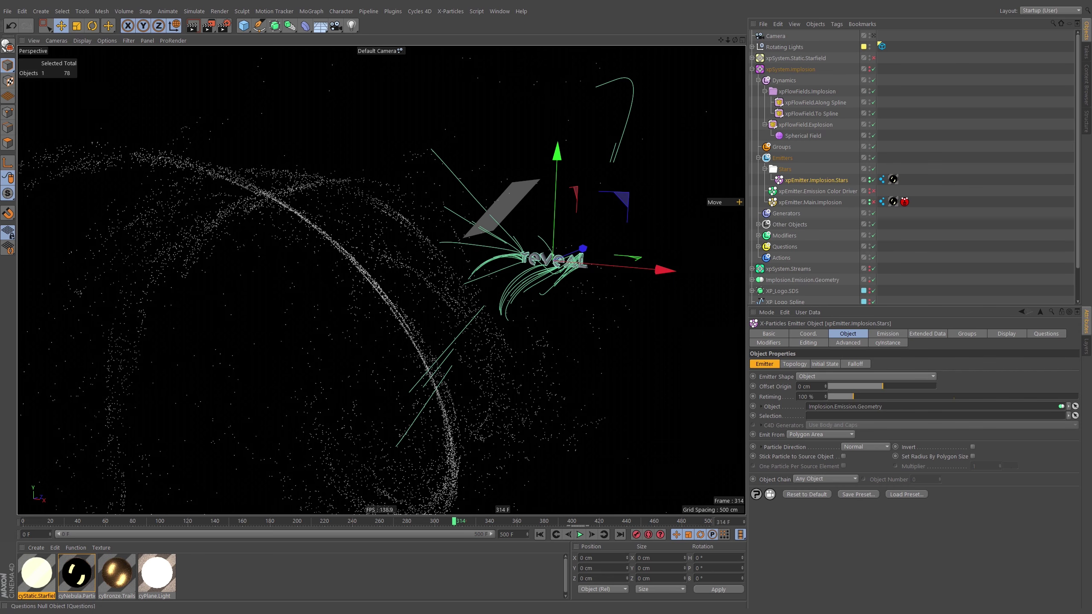
Exclude the xpColor and xpInherit modifiers from affecting xpEmitter.Implosion.Stars
click(759, 247)
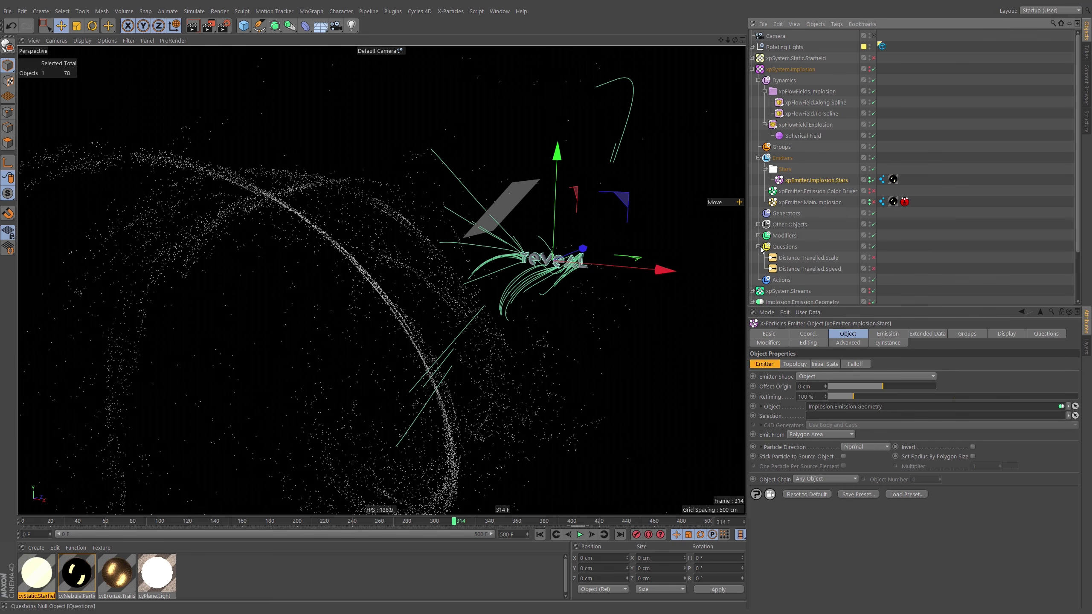
click(758, 236)
click(758, 224)
click(759, 225)
click(759, 236)
click(759, 236)
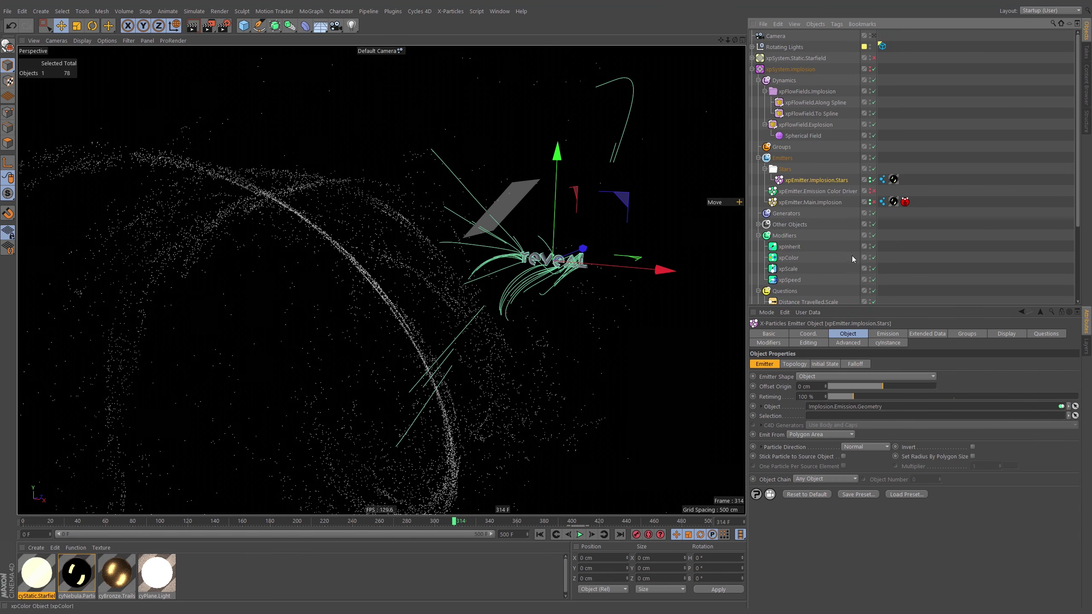
scroll(886, 196, down, 2)
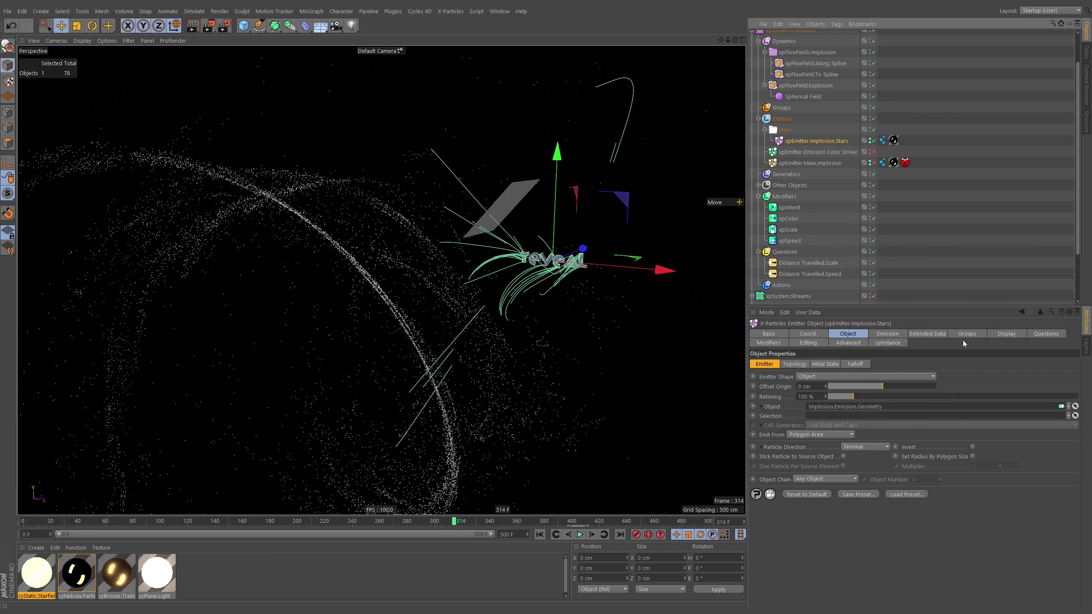
click(768, 343)
click(1075, 382)
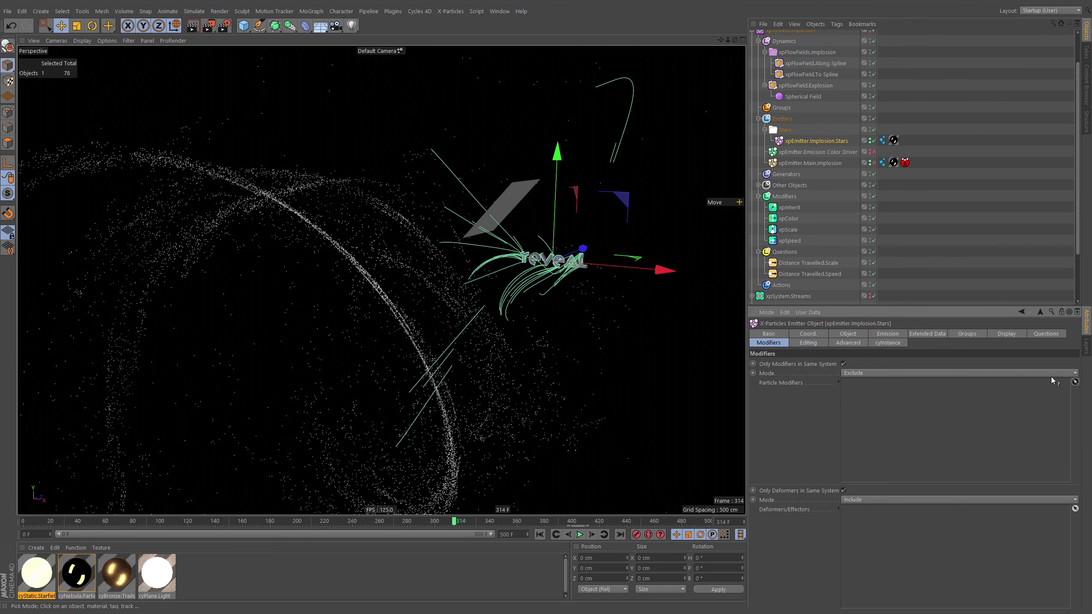
click(790, 219)
click(789, 208)
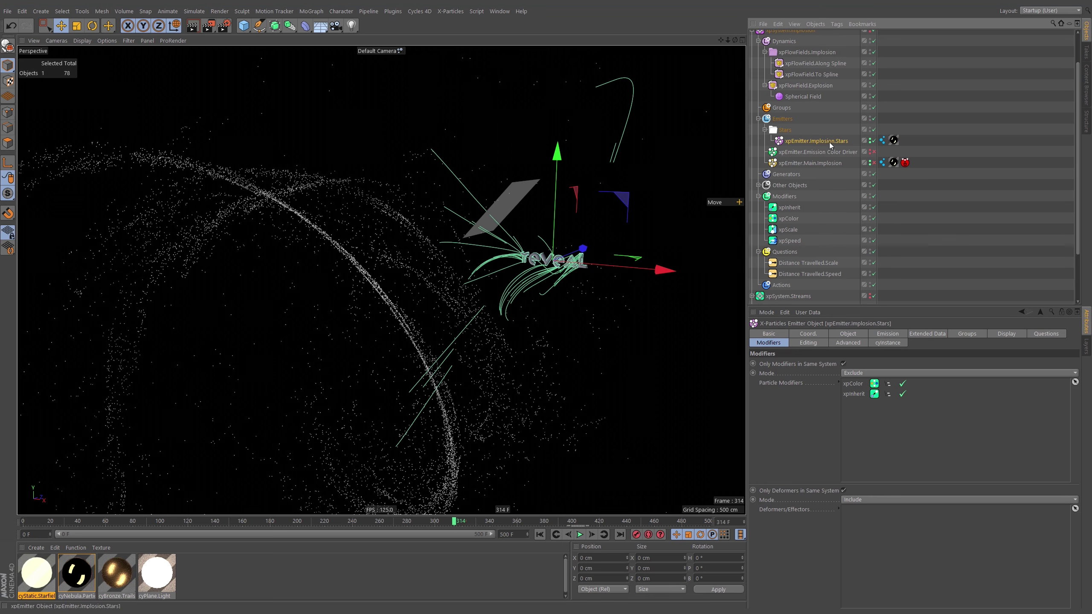
Set the Color Mode of xpEmitter.Implosion.Stars to Gradient (Random) and load the Flame 4 gradient preset
click(1005, 335)
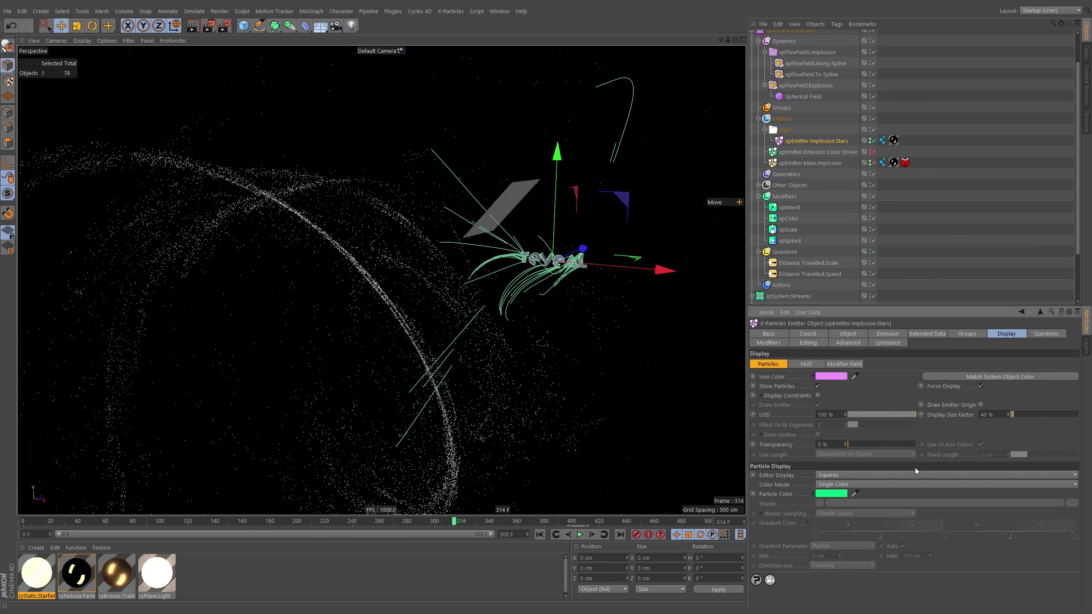
click(840, 484)
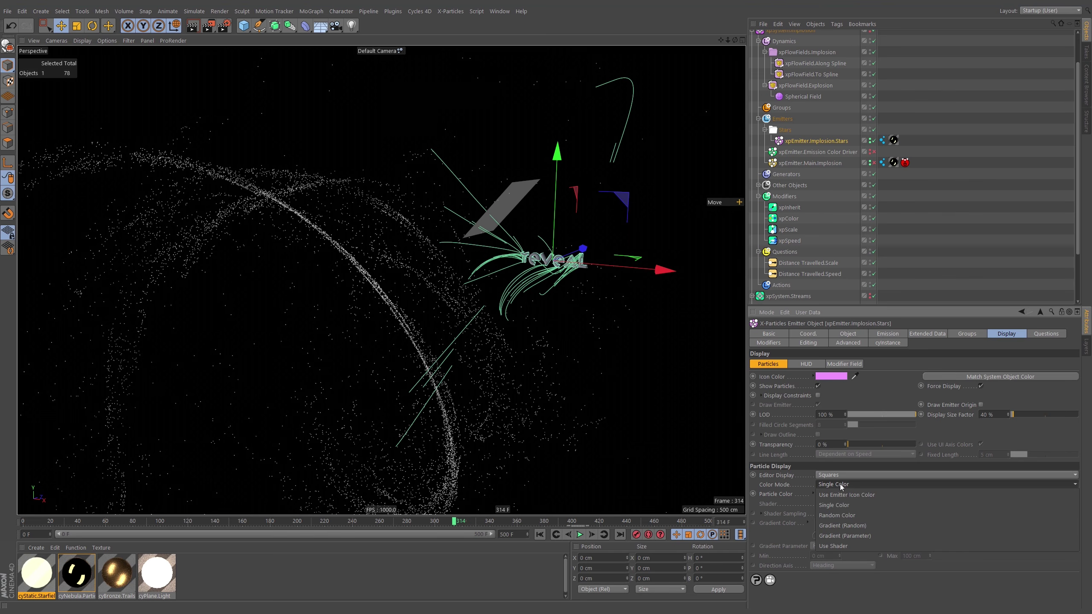
click(852, 527)
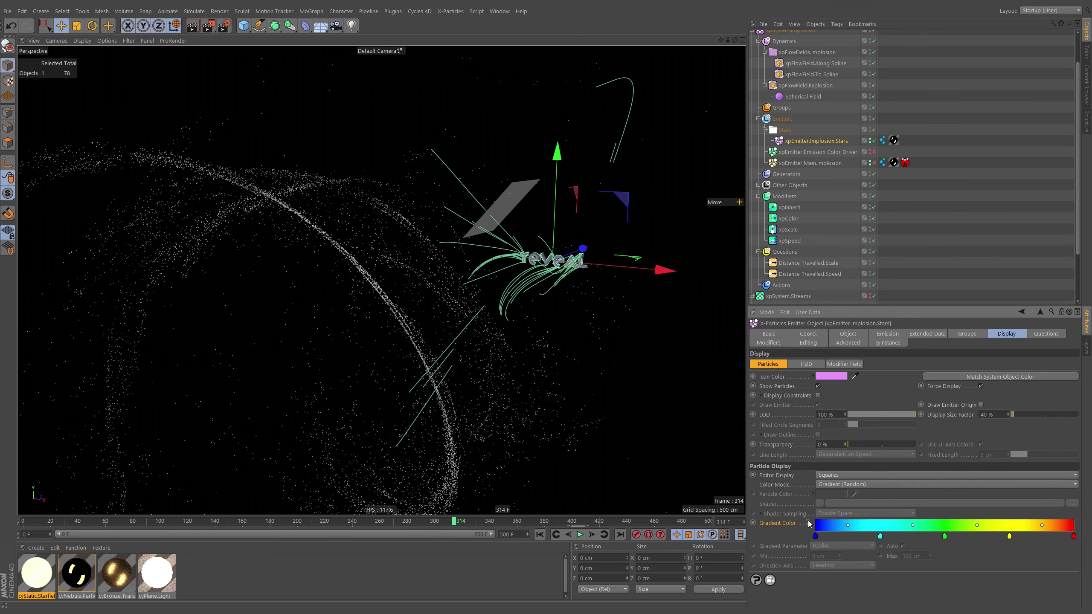
click(808, 523)
scroll(805, 511, down, 3)
click(831, 557)
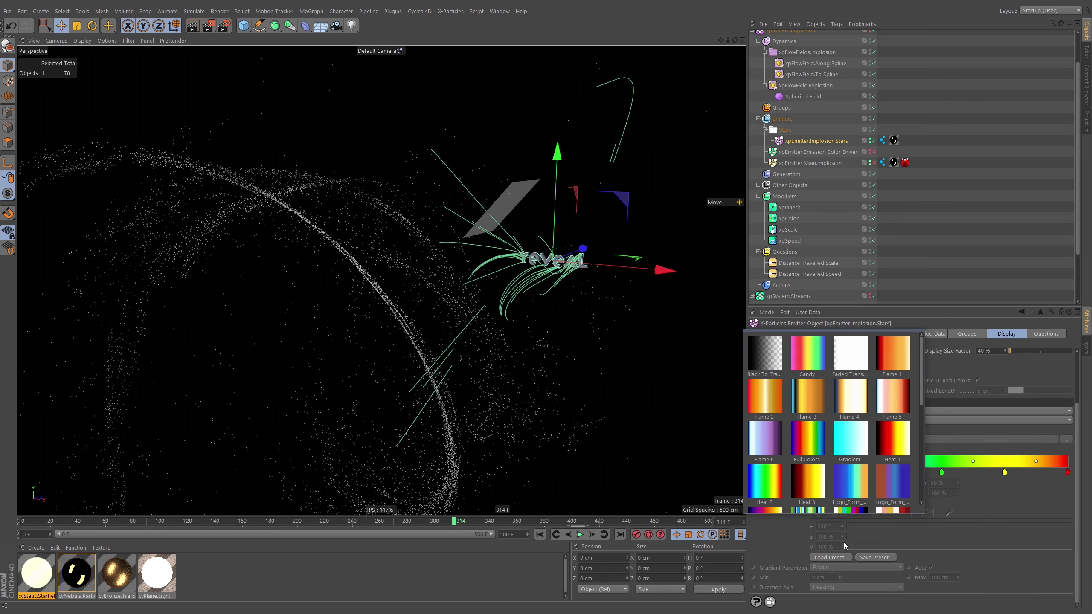
click(854, 404)
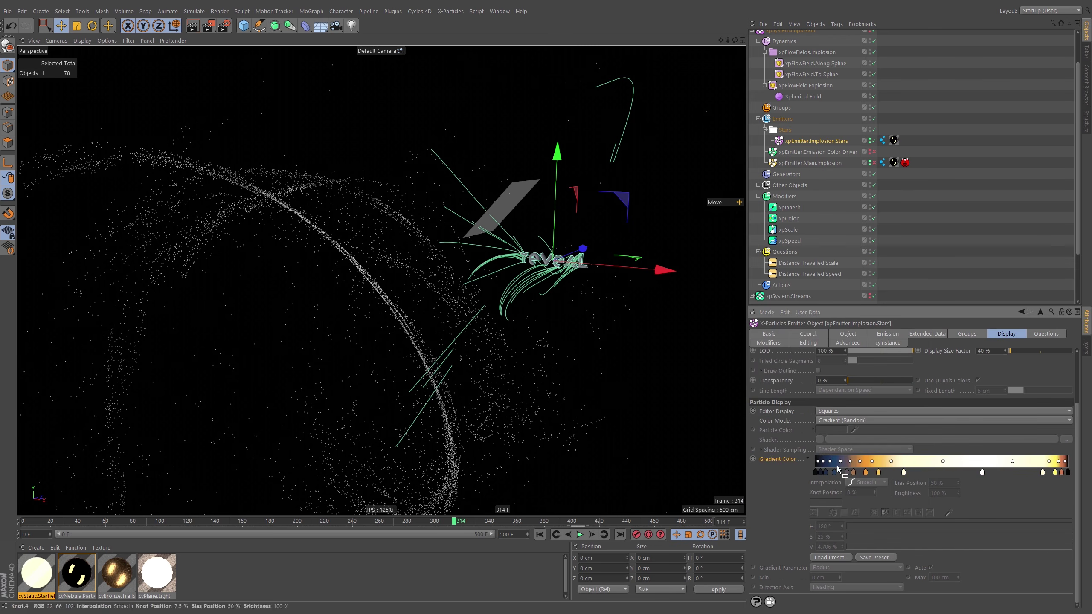
Play the animation from the start to preview the recoloured star particles, stopping at frame 398
scroll(852, 430, up, 2)
click(540, 534)
click(580, 535)
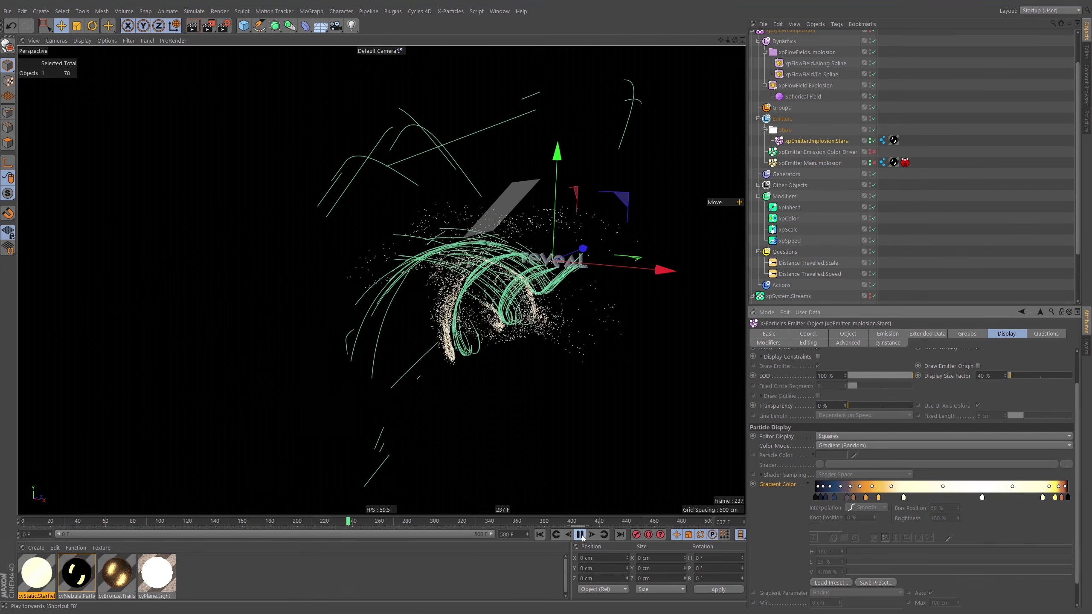
scroll(934, 123, down, 2)
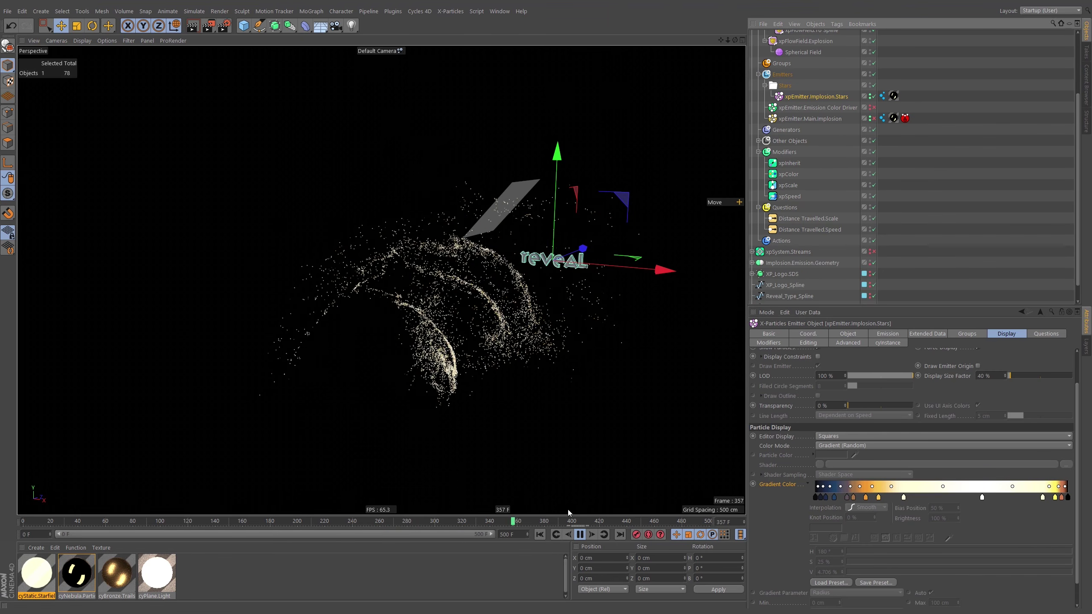
click(580, 534)
scroll(489, 313, up, 1)
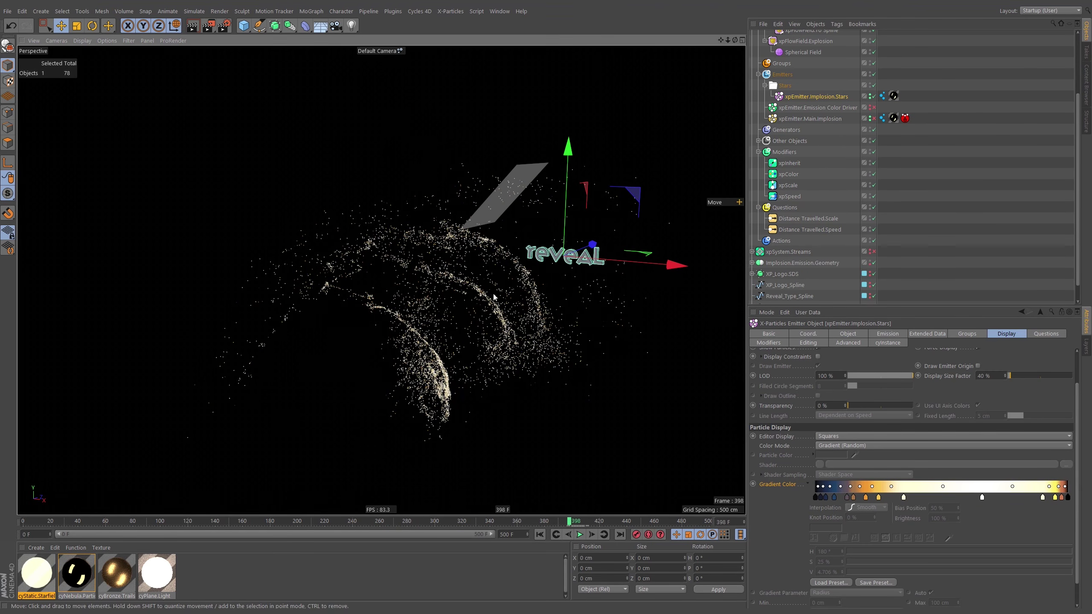
View the star particles through Main.Shot.Cam, return to the default camera and orbit to see them from the front
click(386, 51)
click(412, 79)
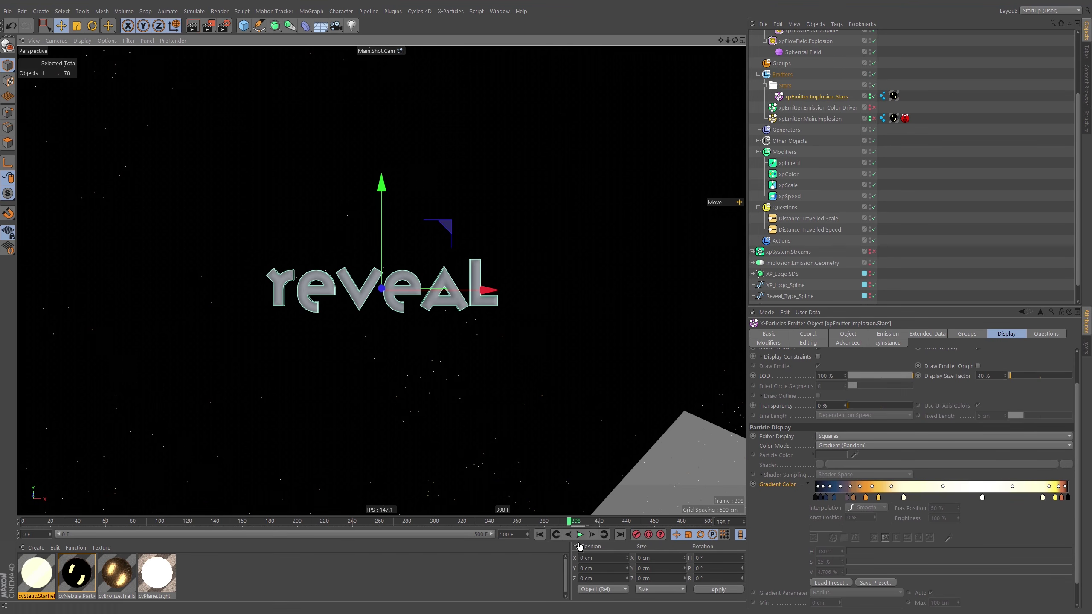
click(396, 50)
click(402, 71)
click(382, 51)
click(398, 56)
alt+drag(550, 253, 463, 268)
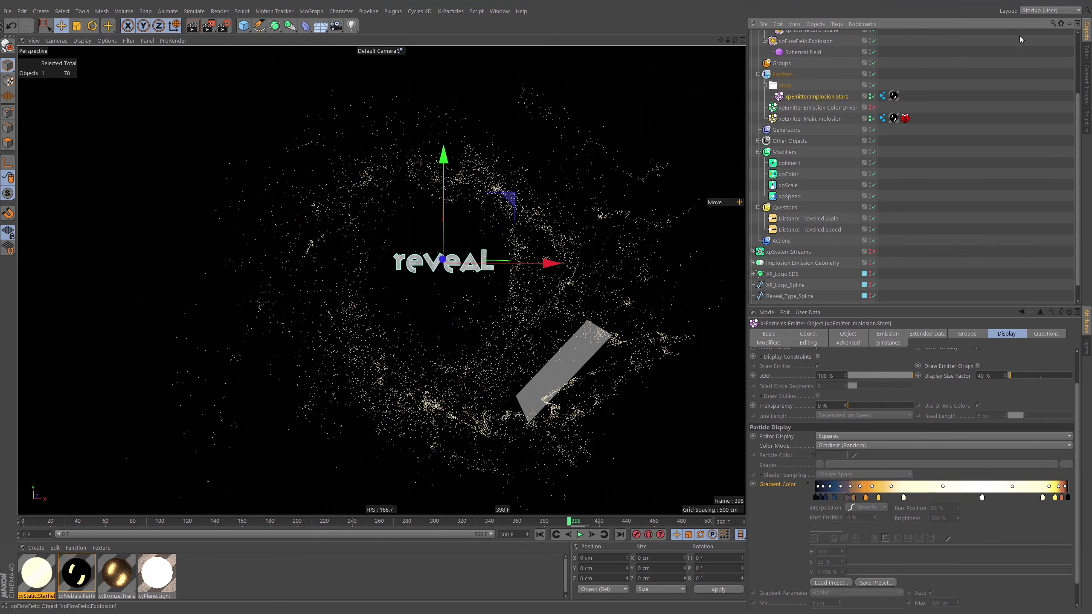
Set the playback Scale of the implosion system's xpCache object to 100 %
click(906, 118)
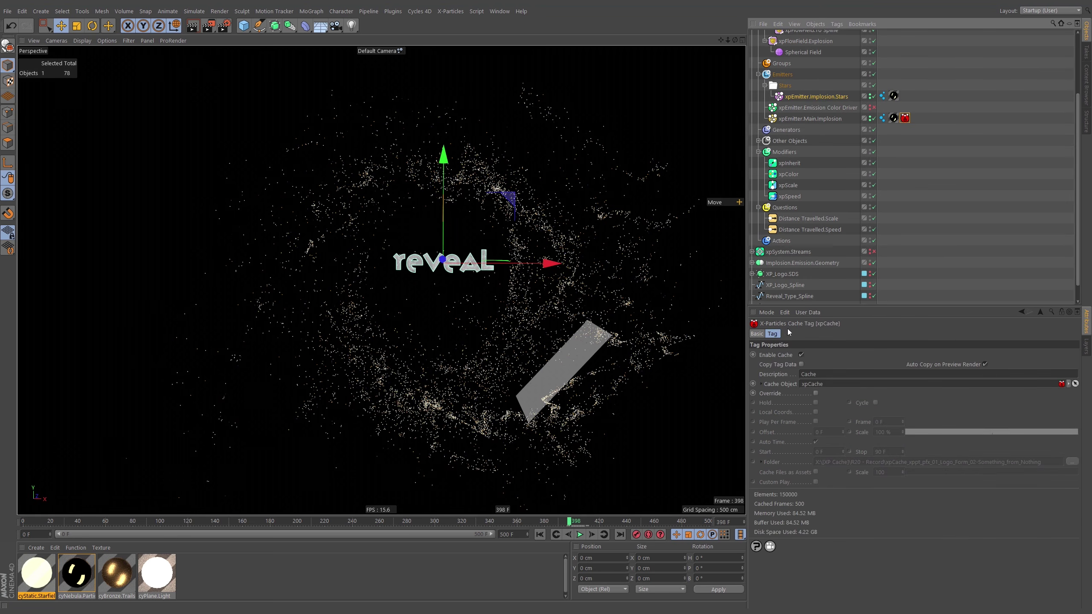
click(758, 141)
click(780, 152)
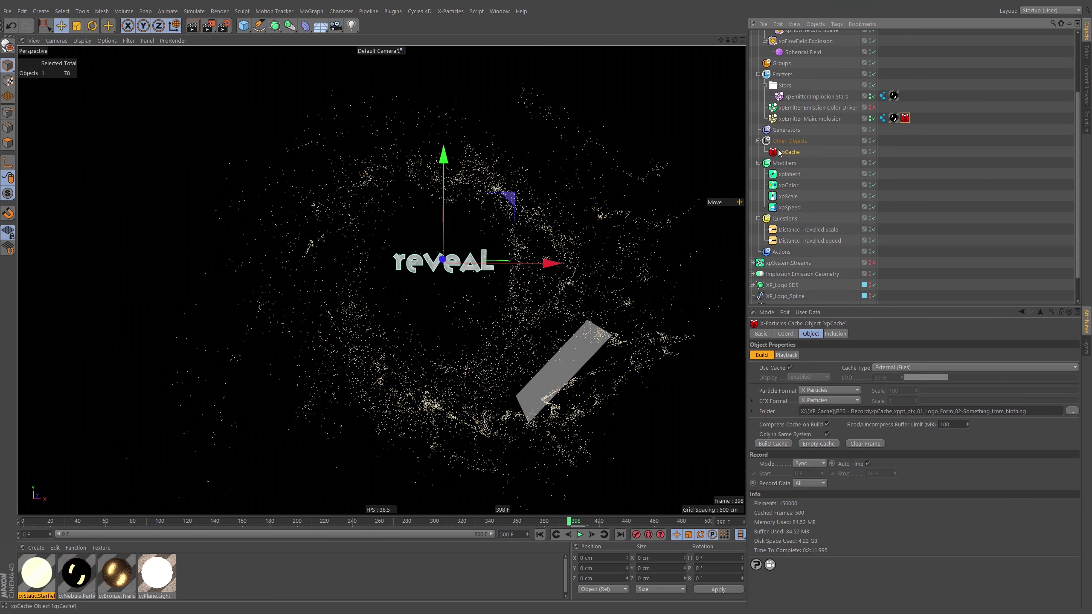
click(787, 355)
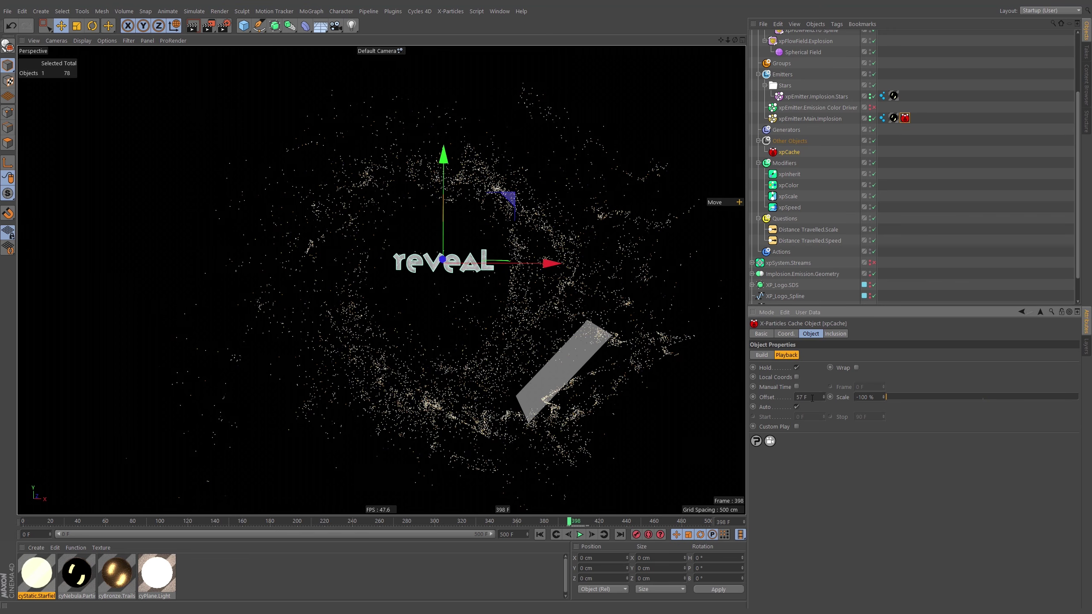
click(878, 397)
text(100)
key(Return)
Set the playback Offset of the xpCache object to 0 F
click(808, 397)
text(0)
key(Return)
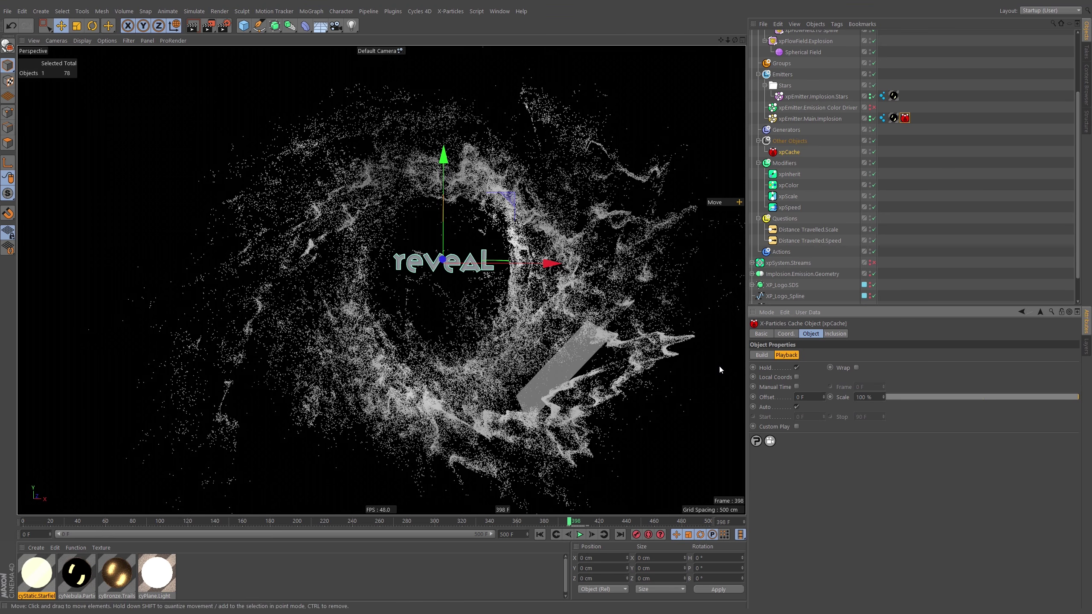
Toggle xpEmitter.Main.Implosion off and on repeatedly to compare the particles with and without it
click(875, 119)
click(875, 119)
click(875, 118)
click(875, 118)
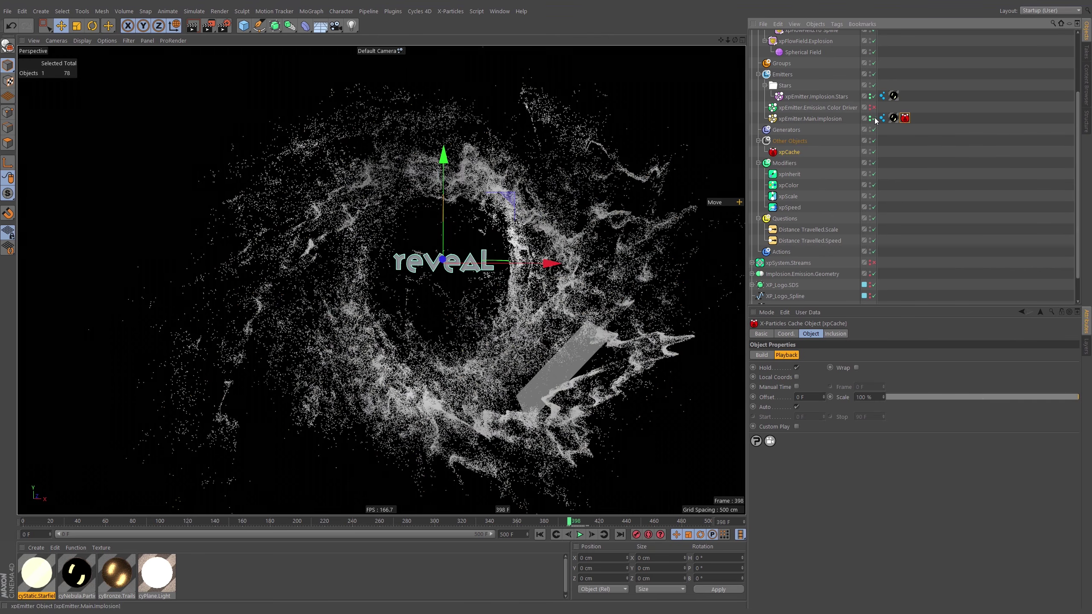
click(875, 119)
click(875, 119)
click(875, 119)
click(875, 119)
click(875, 119)
click(876, 119)
Check the advanced settings, texture tag and emission settings of xpEmitter.Implosion.Stars
click(824, 96)
click(853, 342)
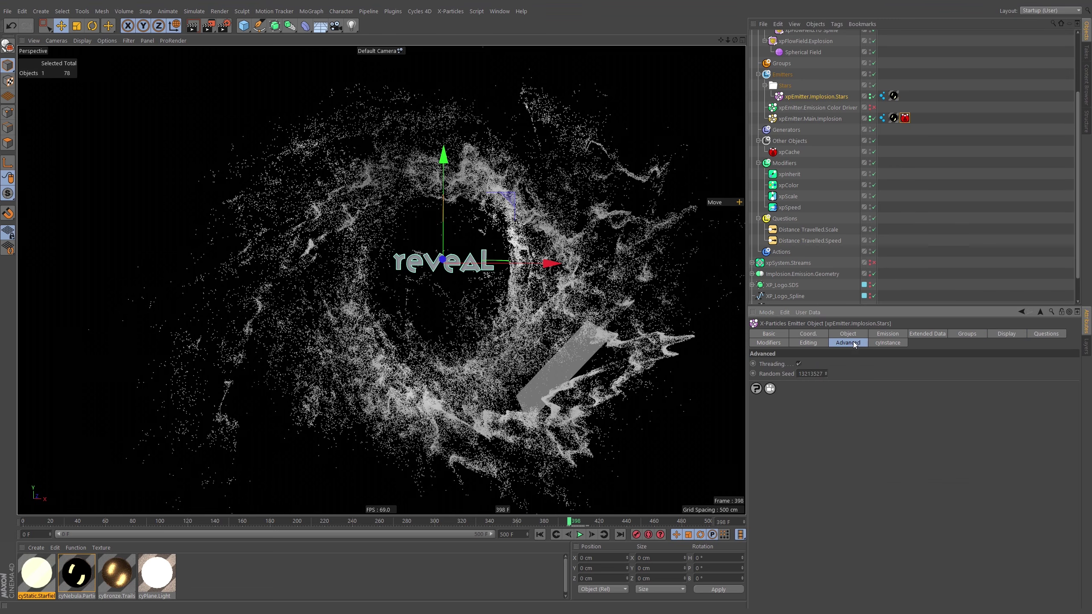
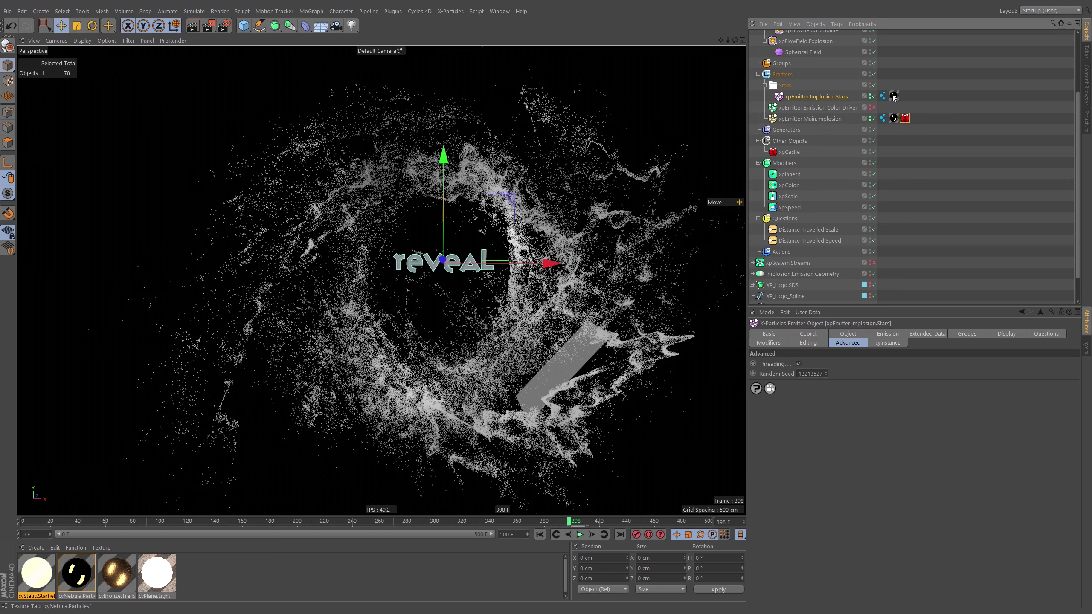
click(894, 96)
click(825, 98)
click(895, 335)
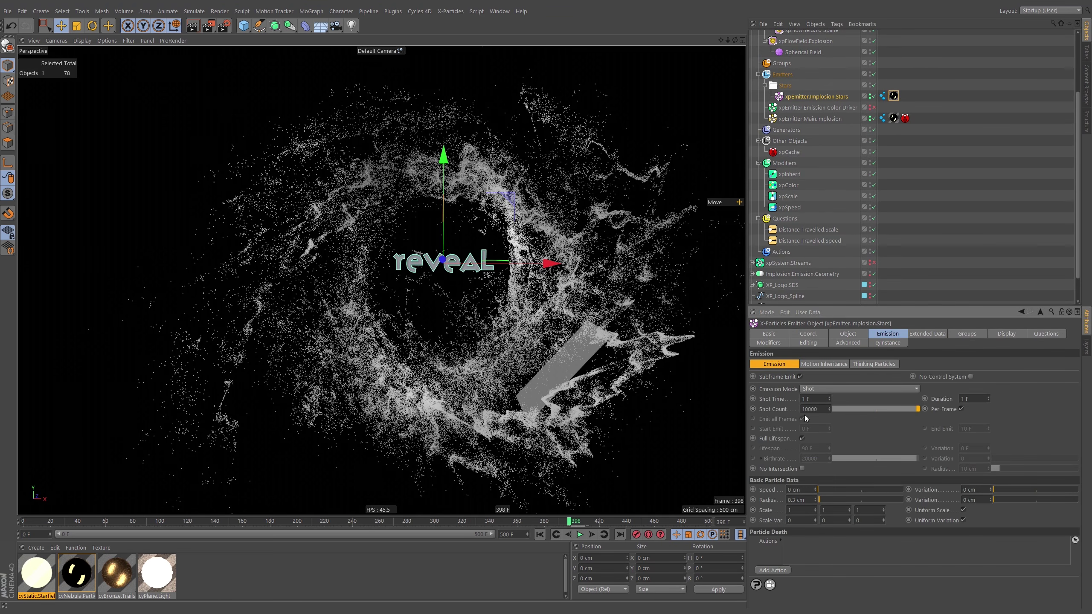
Disable the main implosion emitter, check the xpCache playback settings, and undo back through the cache offset change
click(873, 119)
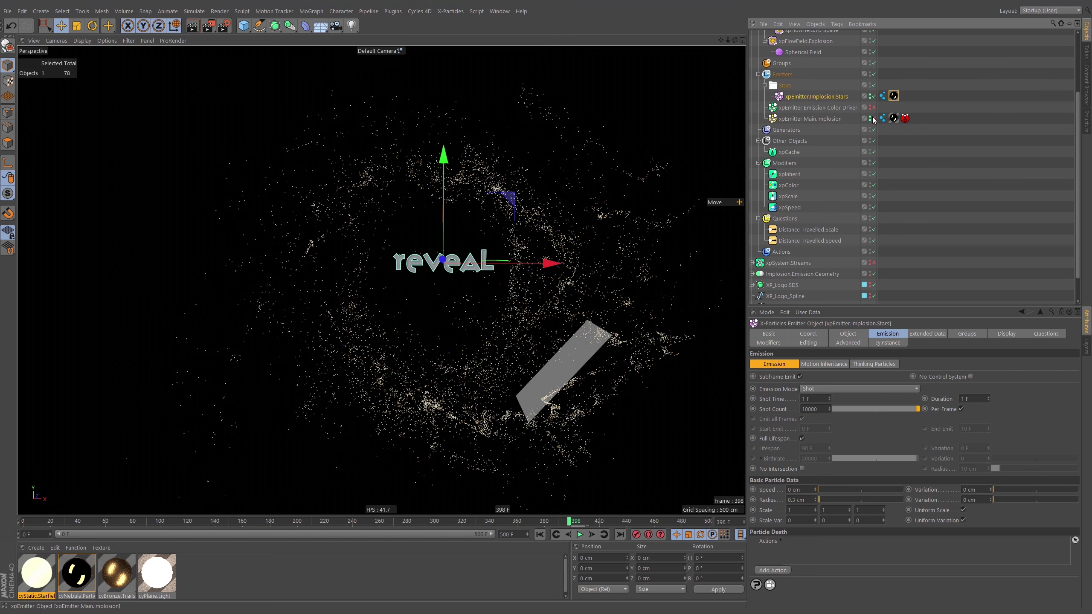
click(789, 152)
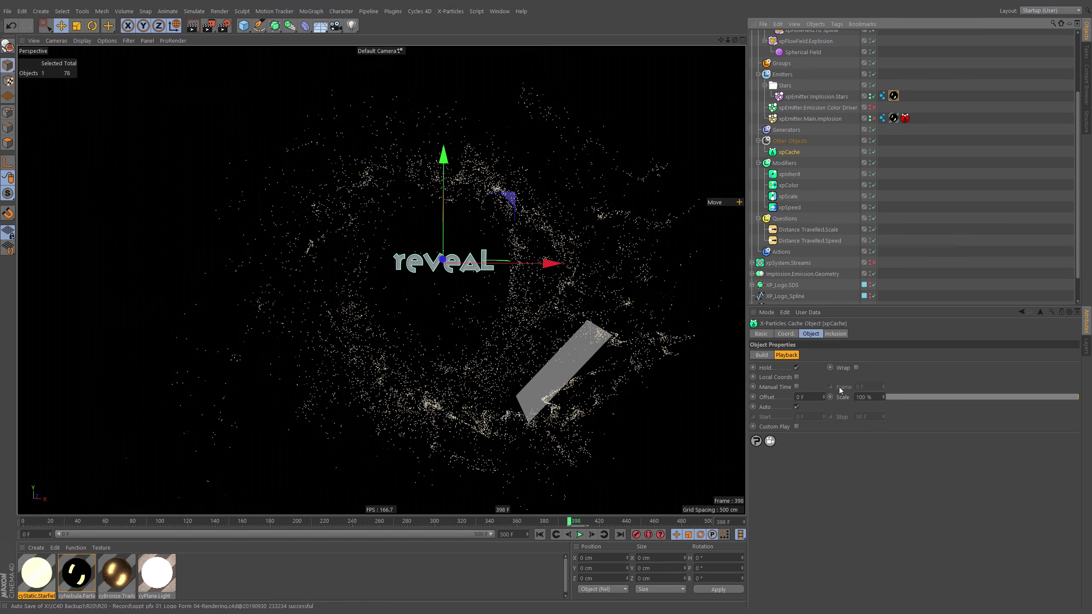
key(ctrl+z)
key(ctrl+z)
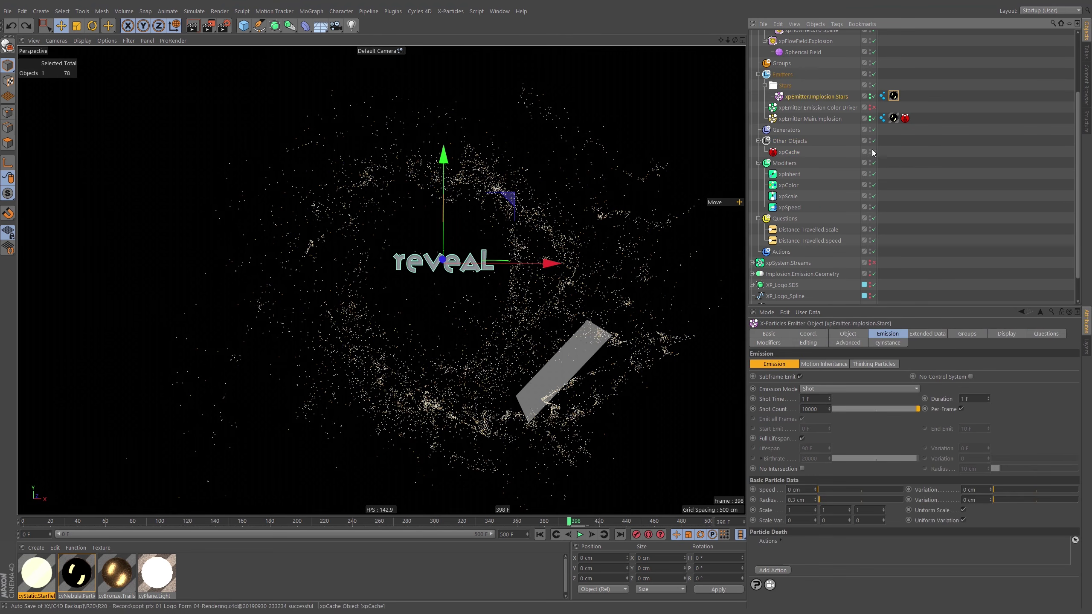
click(791, 152)
key(ctrl+z)
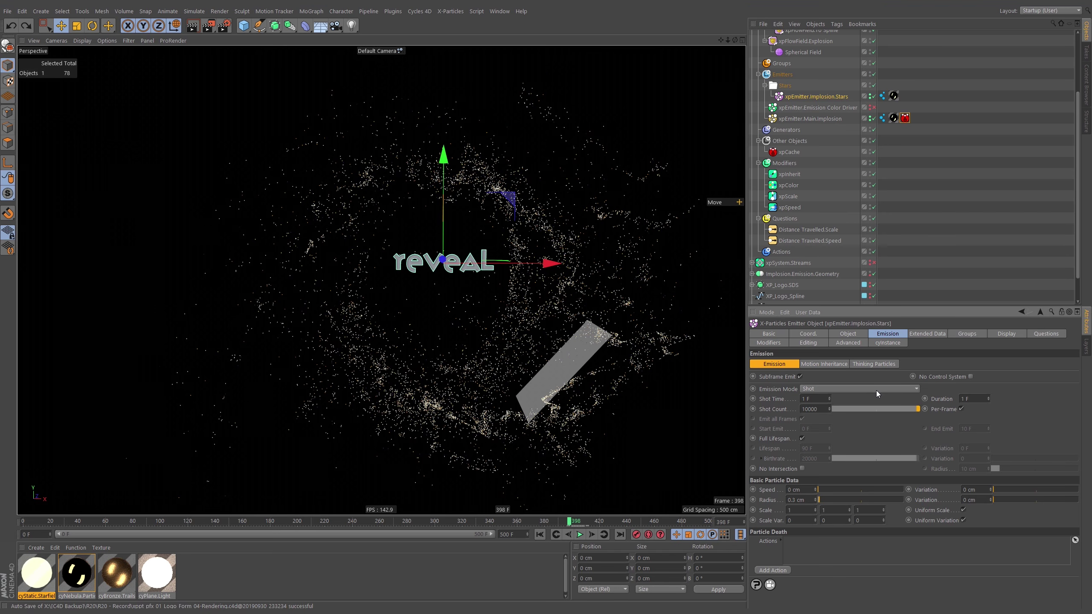
key(ctrl+z)
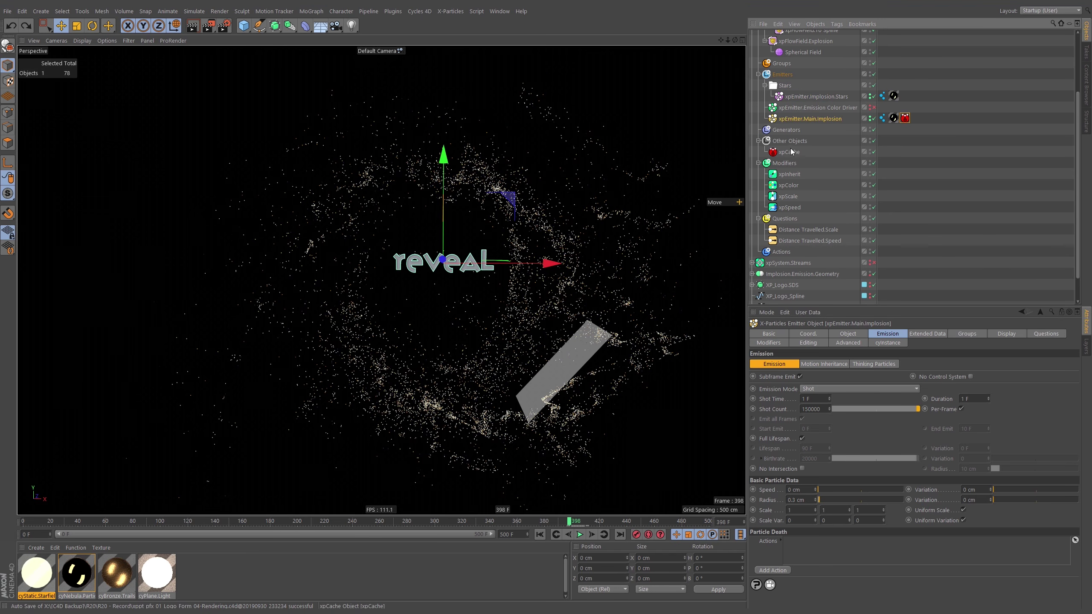
click(791, 153)
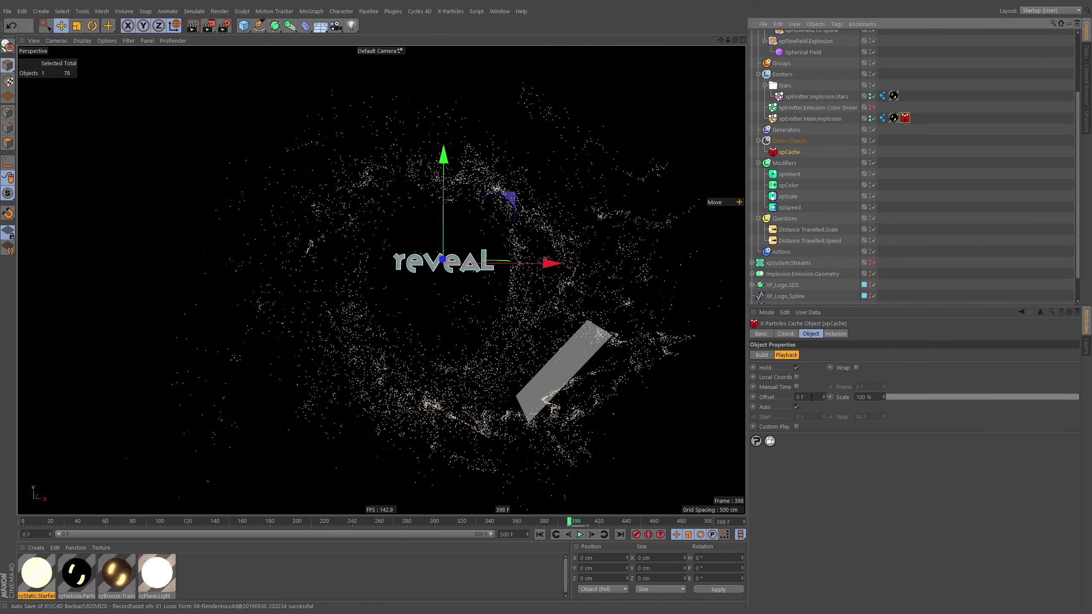
click(829, 96)
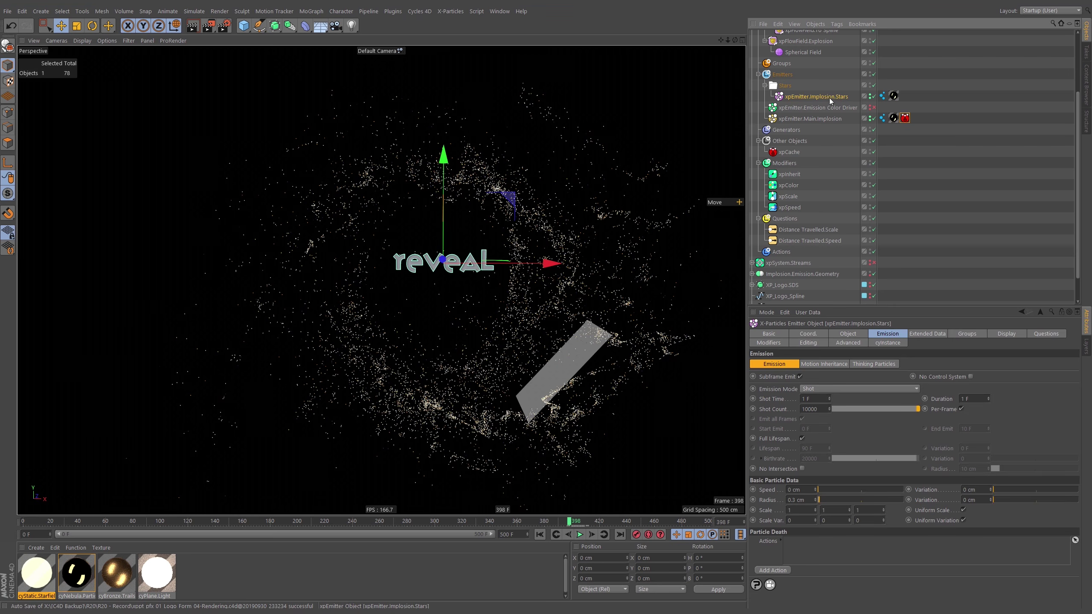
key(ctrl+z)
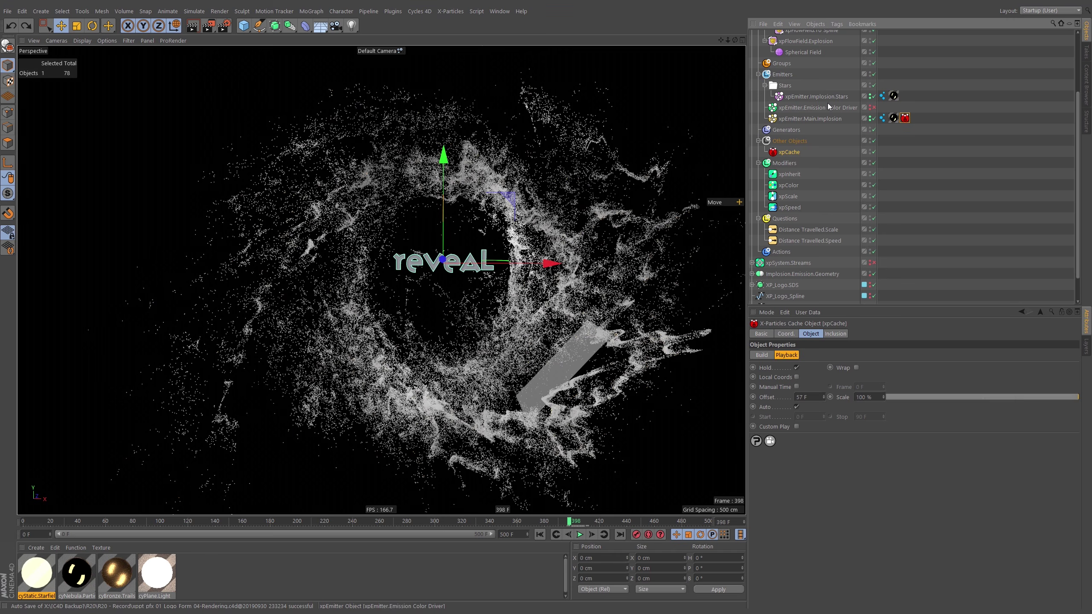
Disable xpEmitter.Main.Implosion so that only the stars emitter is active
click(923, 144)
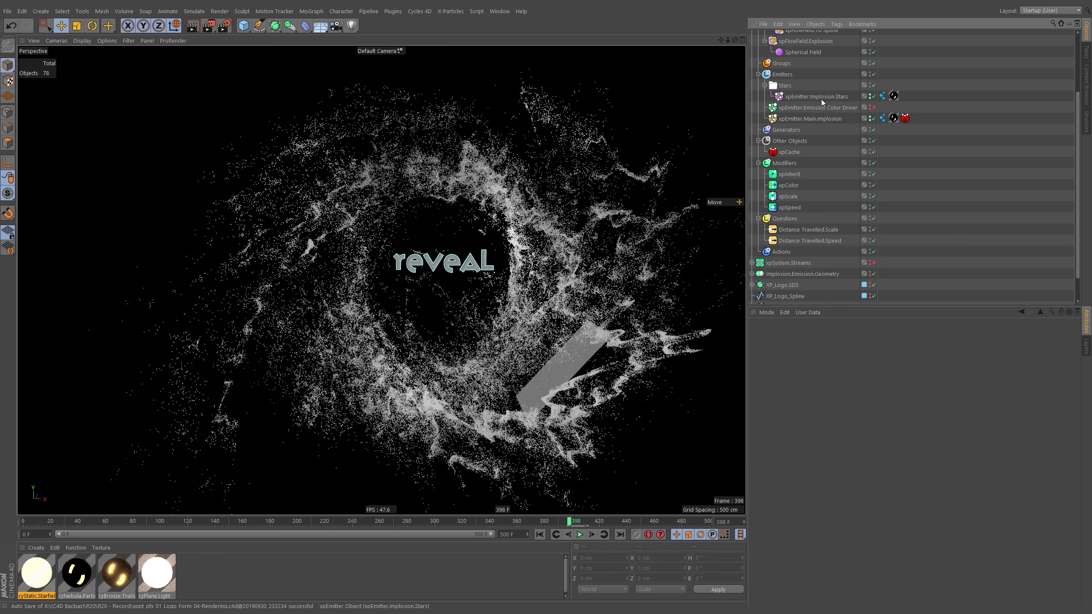
click(821, 98)
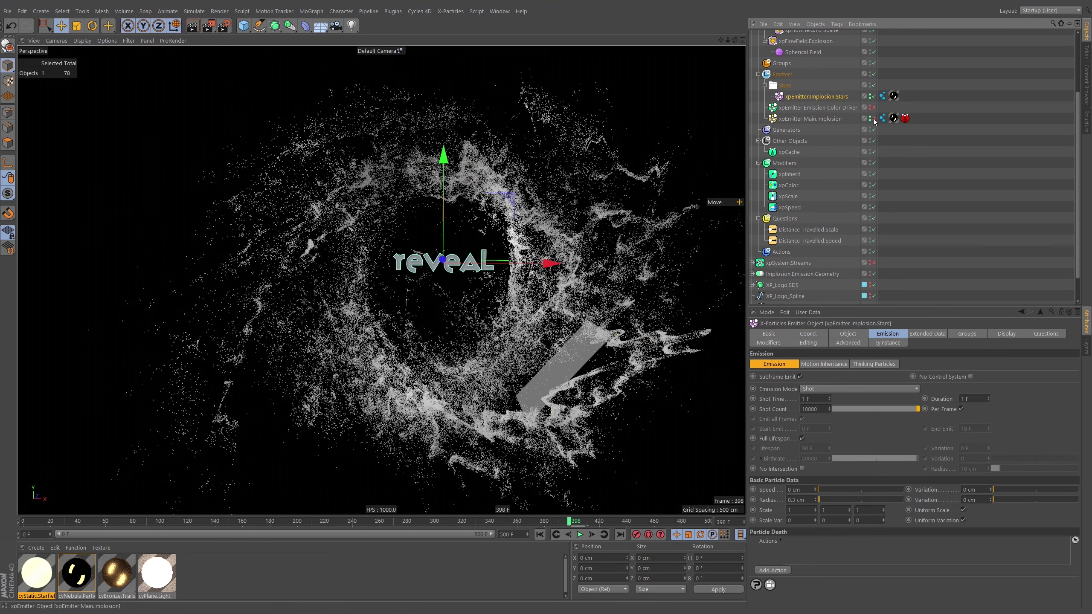
click(874, 118)
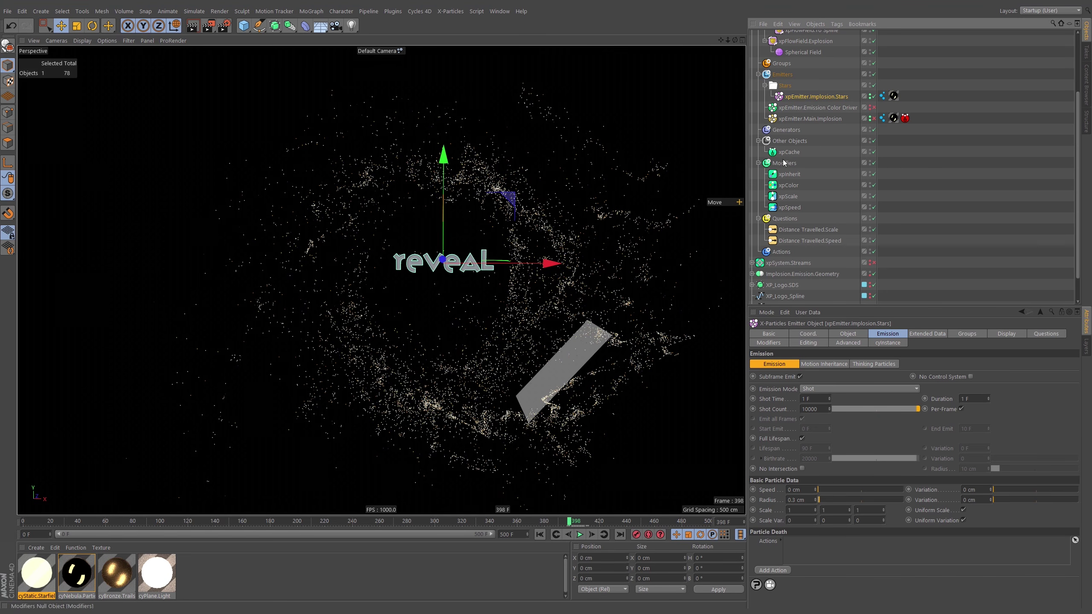
Add a second cache object to the implosion system's Other Objects and rename it xpCache.Stars
click(790, 141)
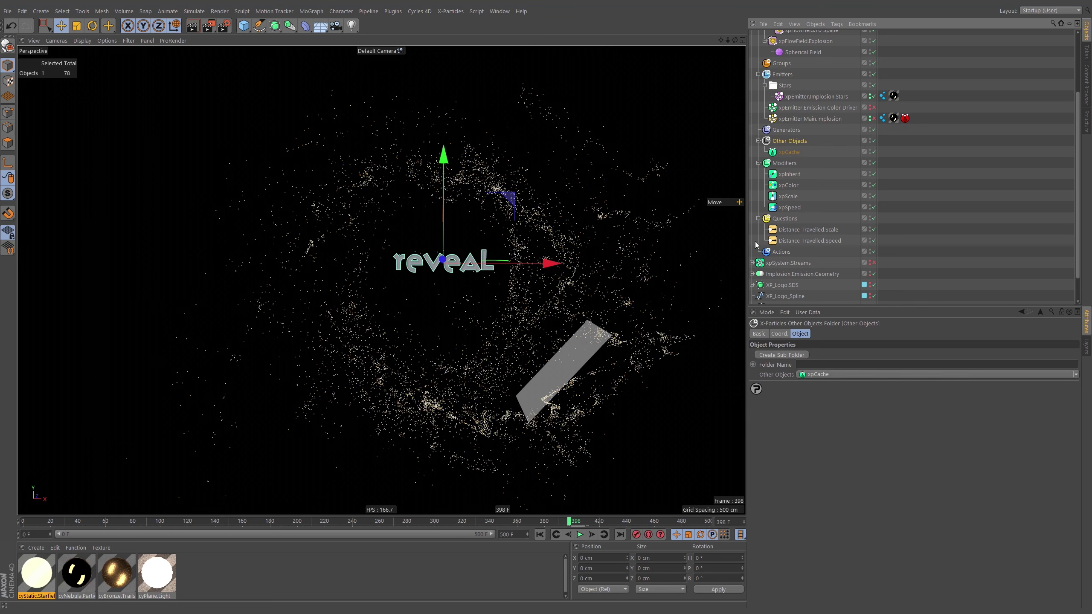
click(823, 375)
drag(793, 152, 794, 168)
double_click(800, 163)
text(Stars)
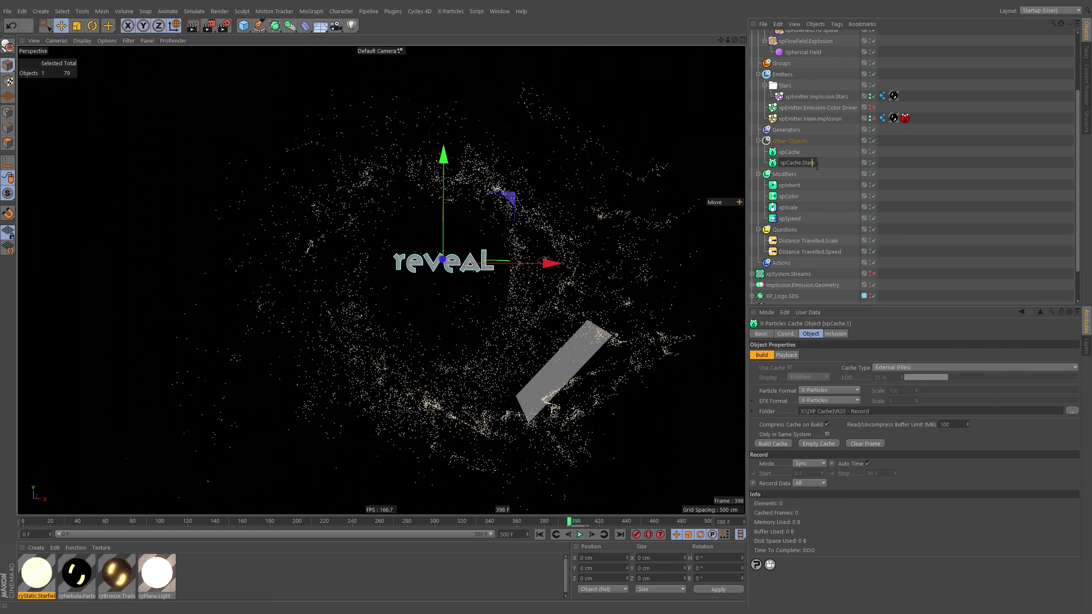
key(Return)
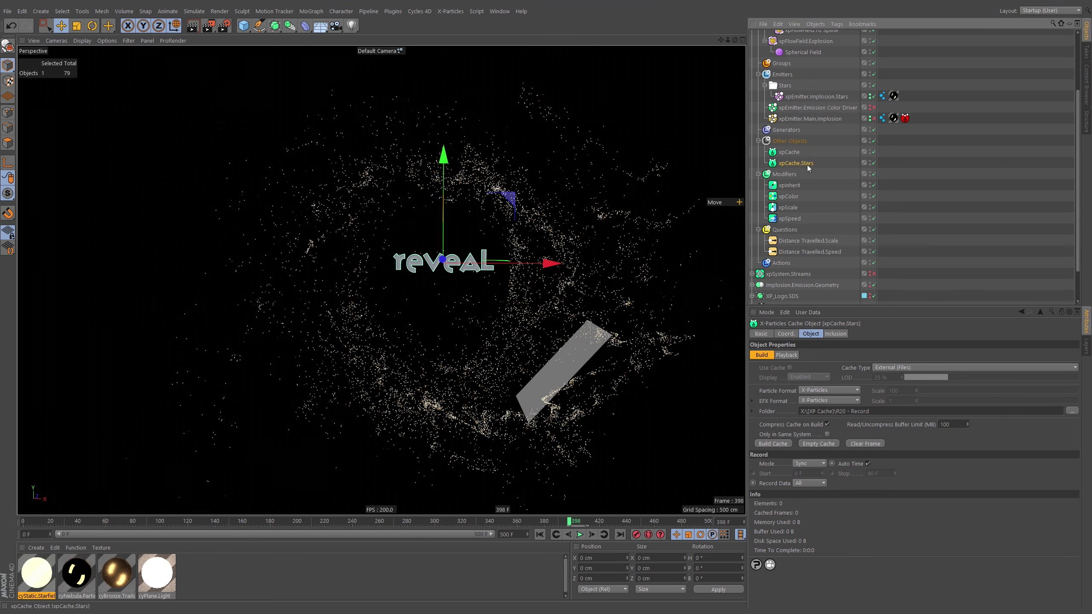
Set the inclusion mode of xpCache.Stars to Include and add xpEmitter.Implosion.Stars as its only object
click(835, 334)
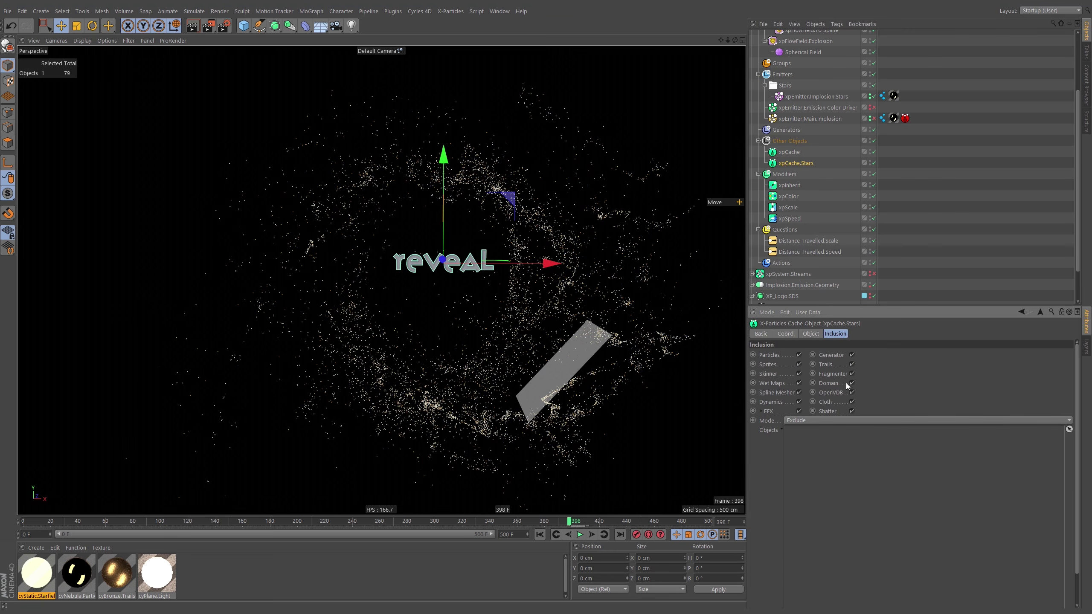
click(1069, 430)
click(817, 96)
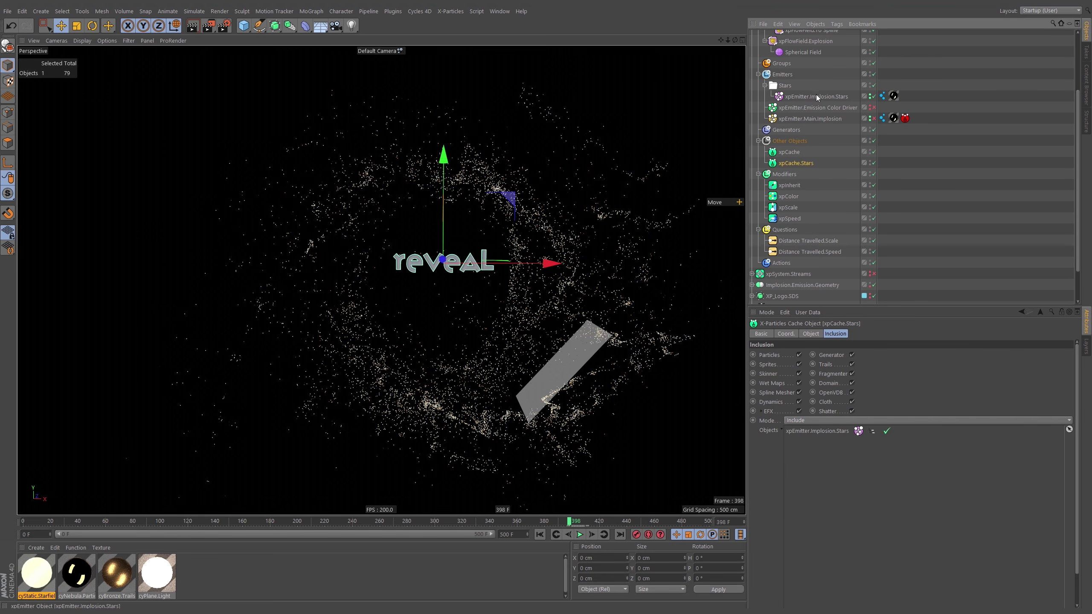
click(782, 97)
Switch to the Cycles 4D (User) layout and look through Main.Shot.Cam in the viewport
click(1049, 10)
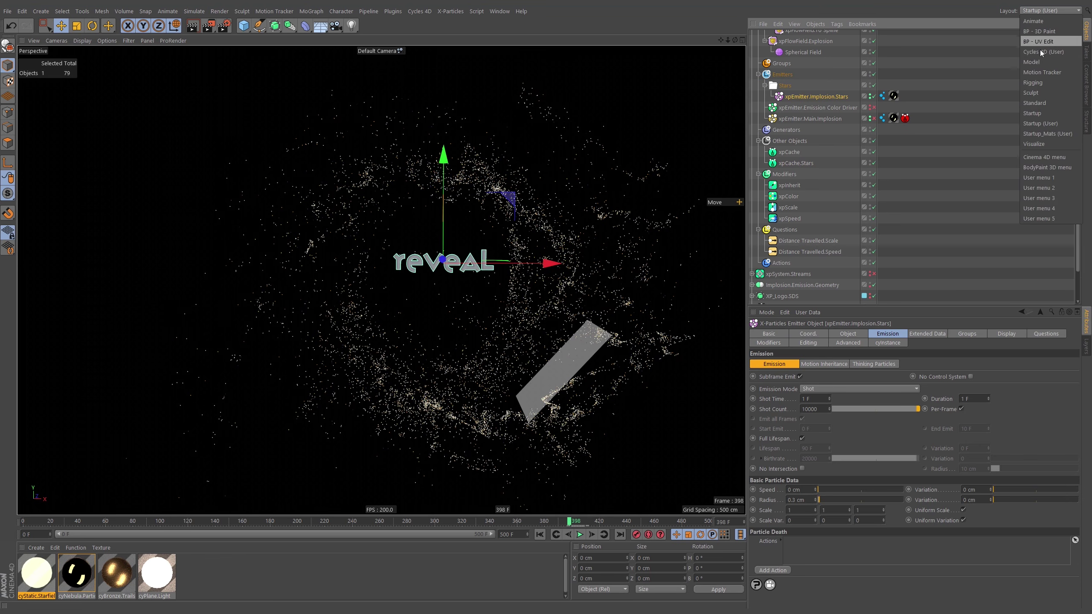
click(1043, 50)
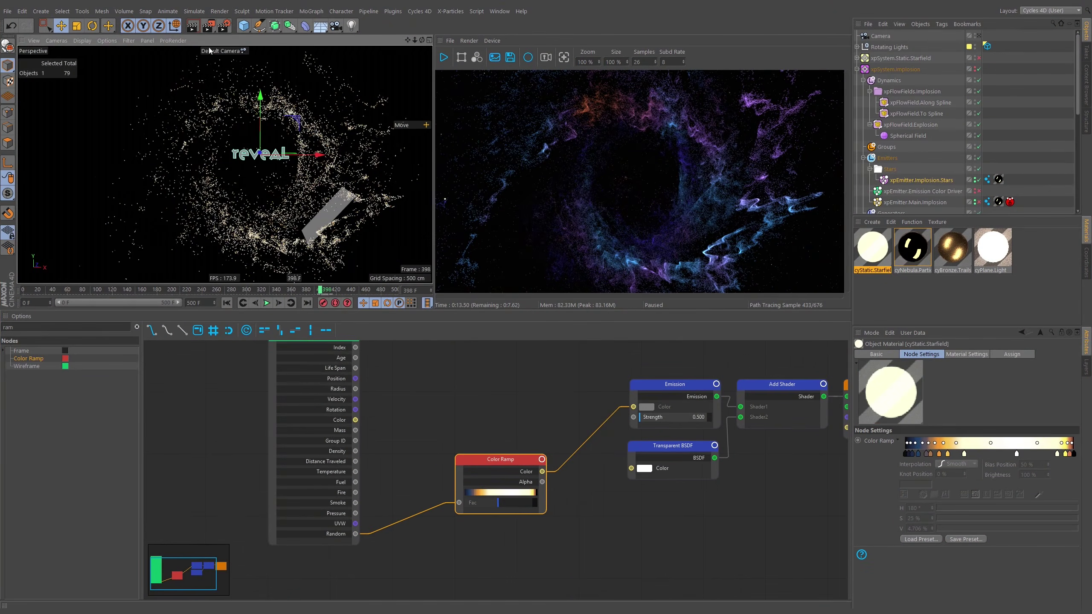
click(227, 52)
click(233, 71)
click(241, 51)
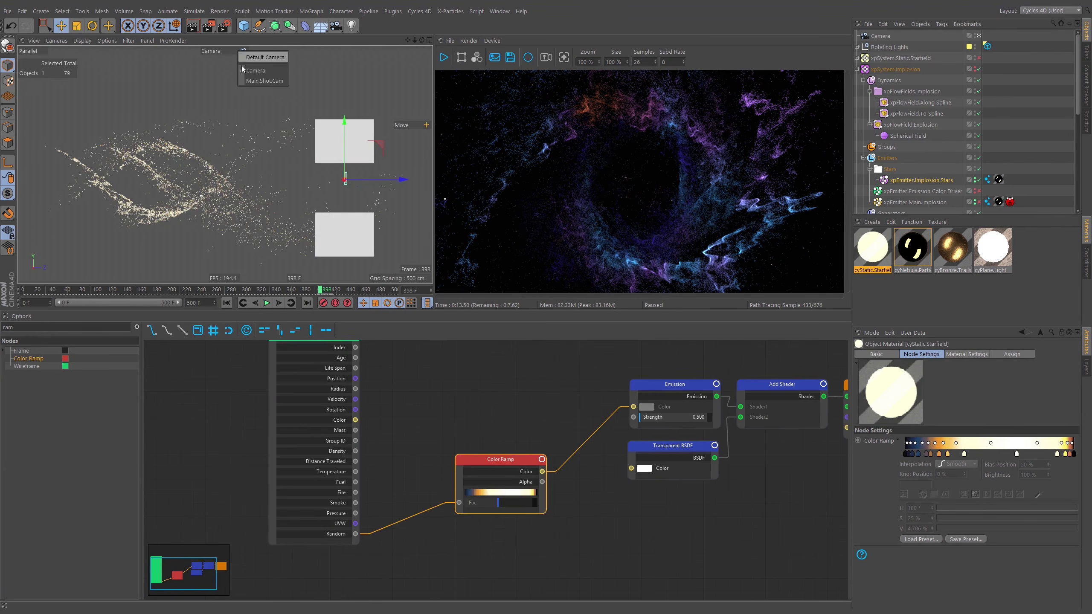
click(248, 81)
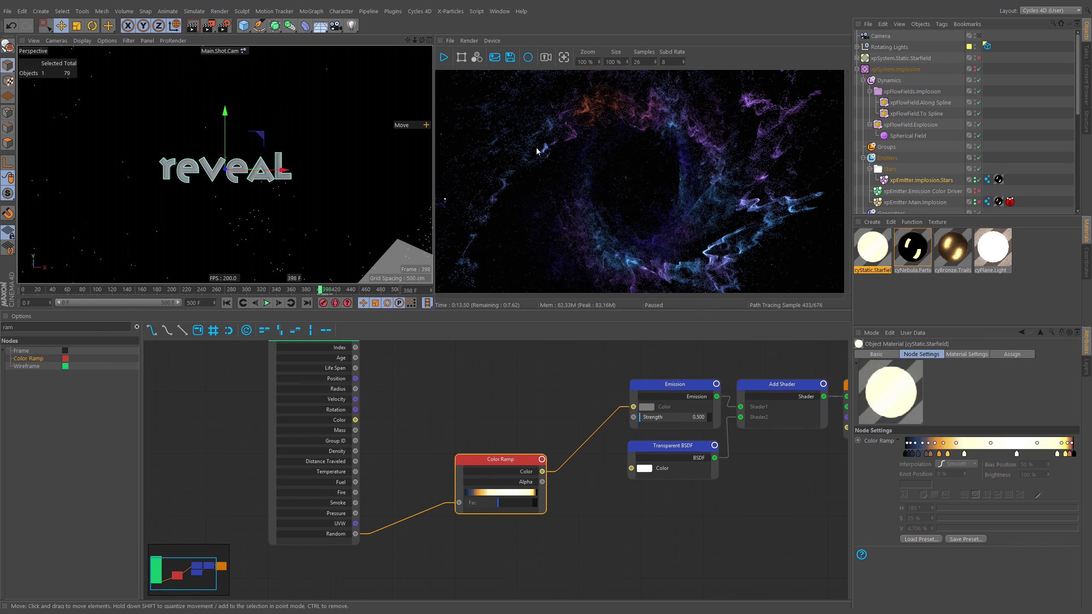
Collapse the xpSystem.Implosion hierarchy
click(857, 69)
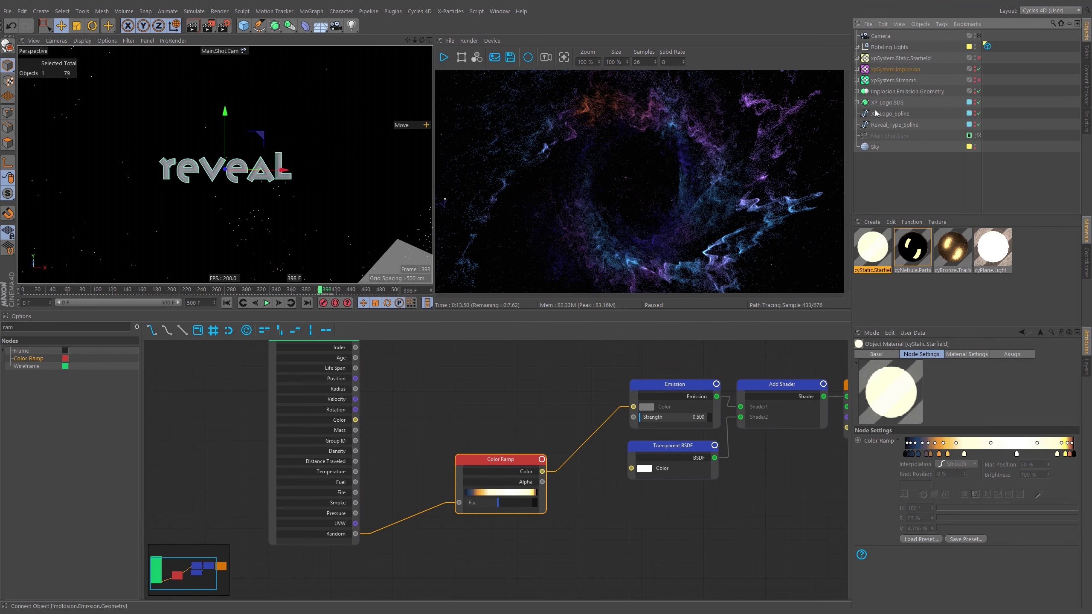
Unlock the Cameras layer and play the animation from frame 0 to frame 404
click(1087, 367)
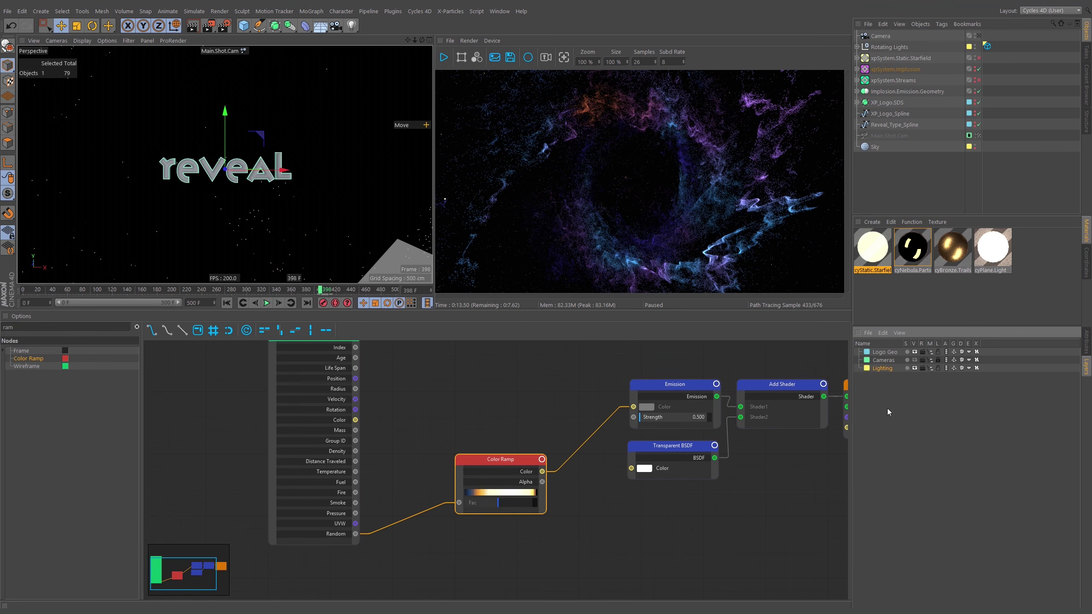
click(938, 360)
click(227, 303)
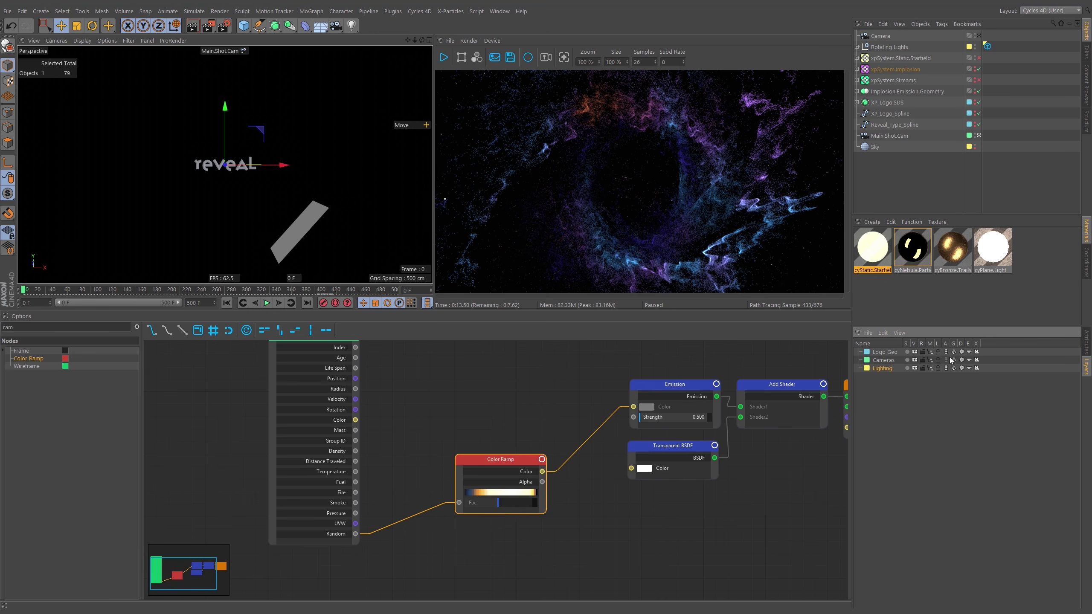
click(267, 303)
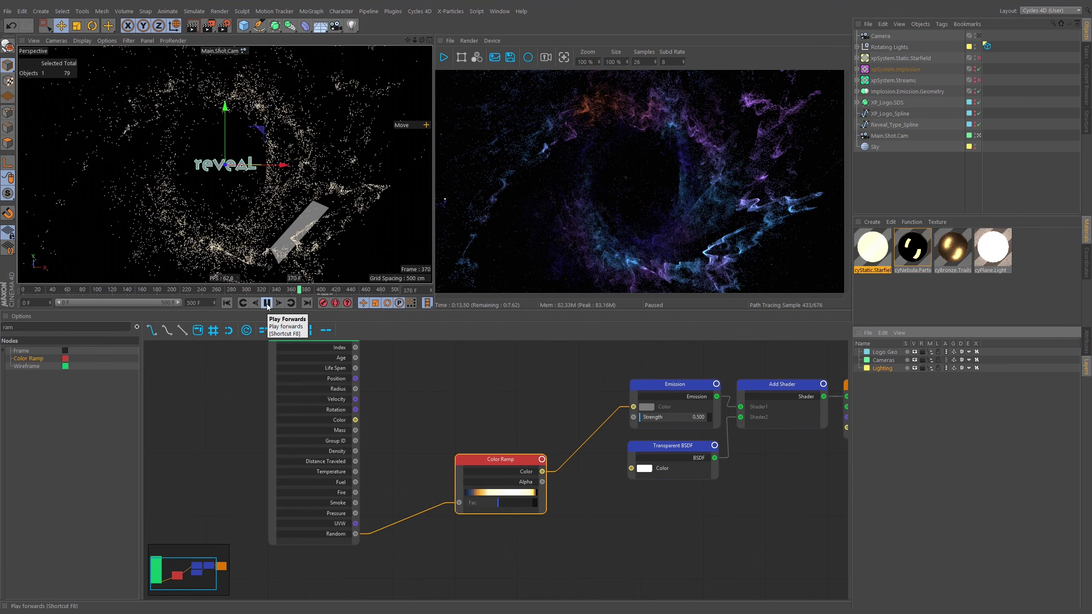
click(267, 303)
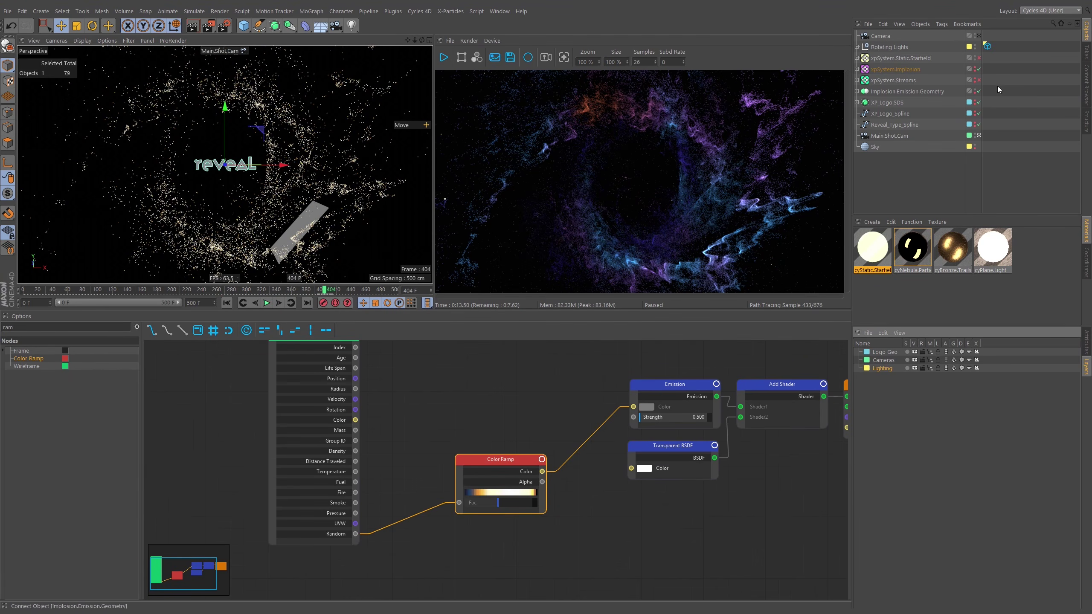
Expand xpSystem.Implosion and enable its xpEmitter.Main.Implosion emitter
click(857, 69)
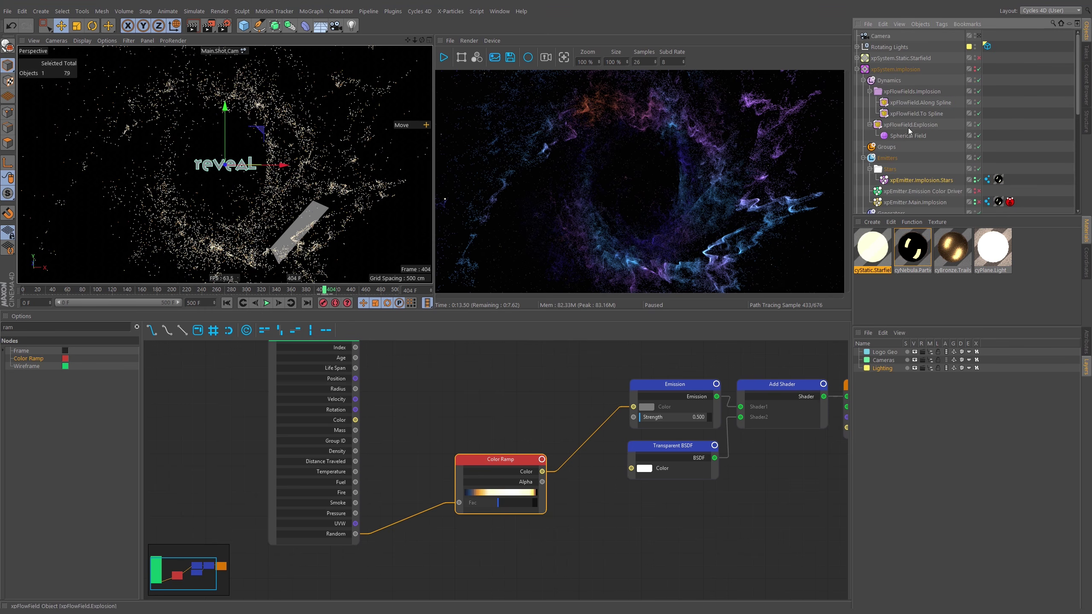
scroll(1019, 162, down, 1)
click(979, 170)
Set the xpCache object's playback Offset to 0 F and Scale to 100 %
click(894, 204)
click(1087, 341)
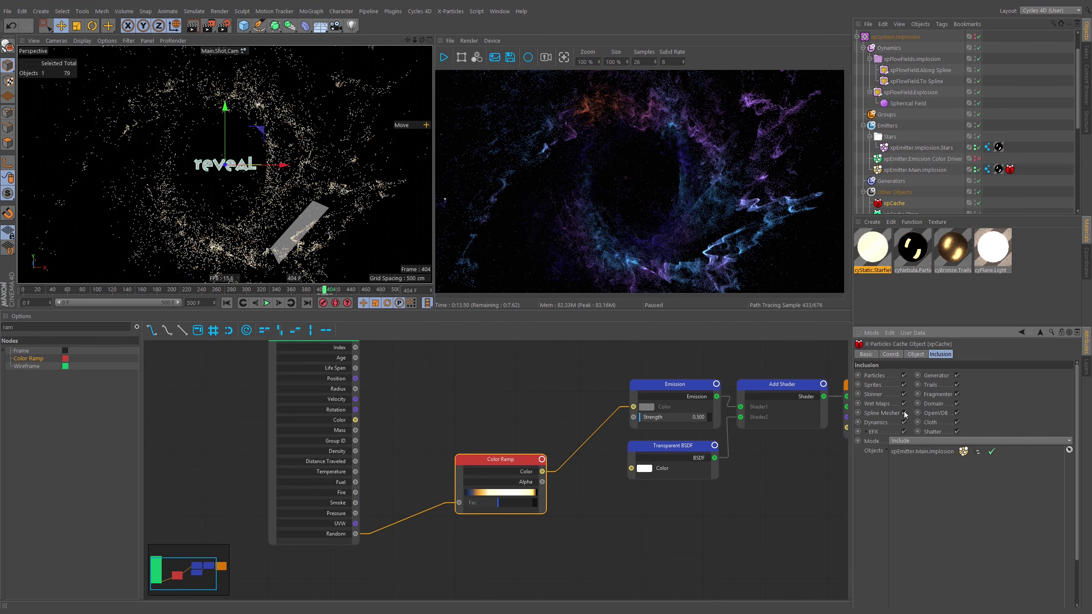
click(916, 355)
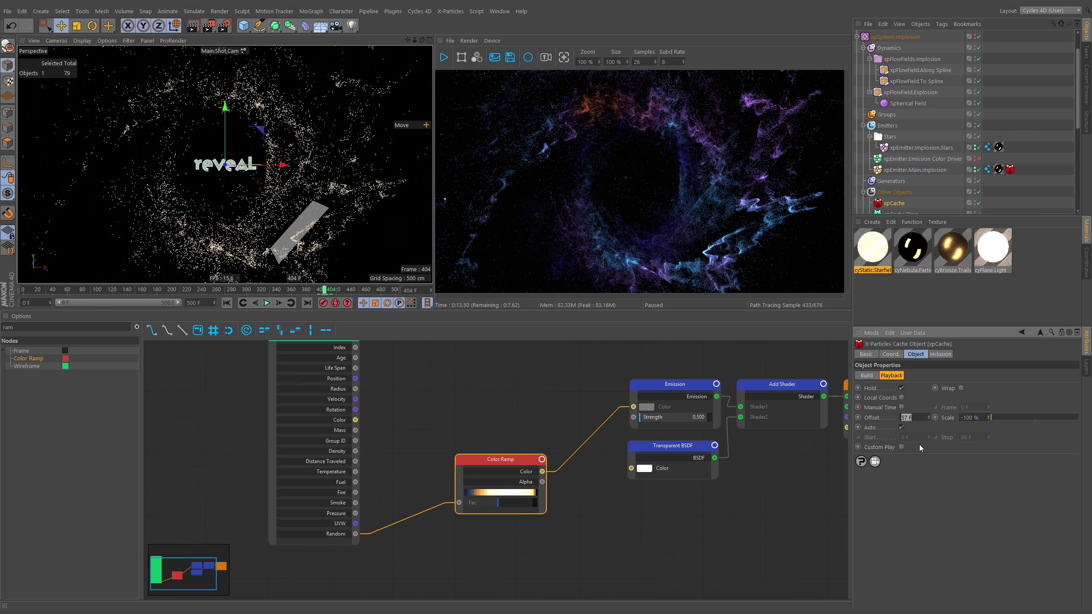
text(0)
key(Return)
text(100)
key(Return)
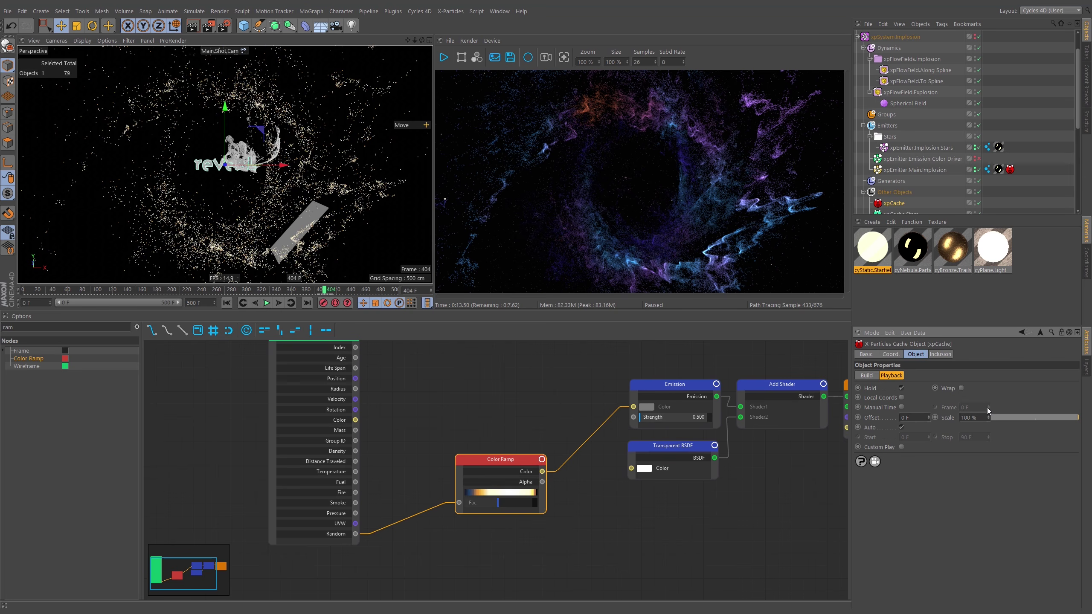
Advance the scene to frame 405 and start the real-time preview render
key(g)
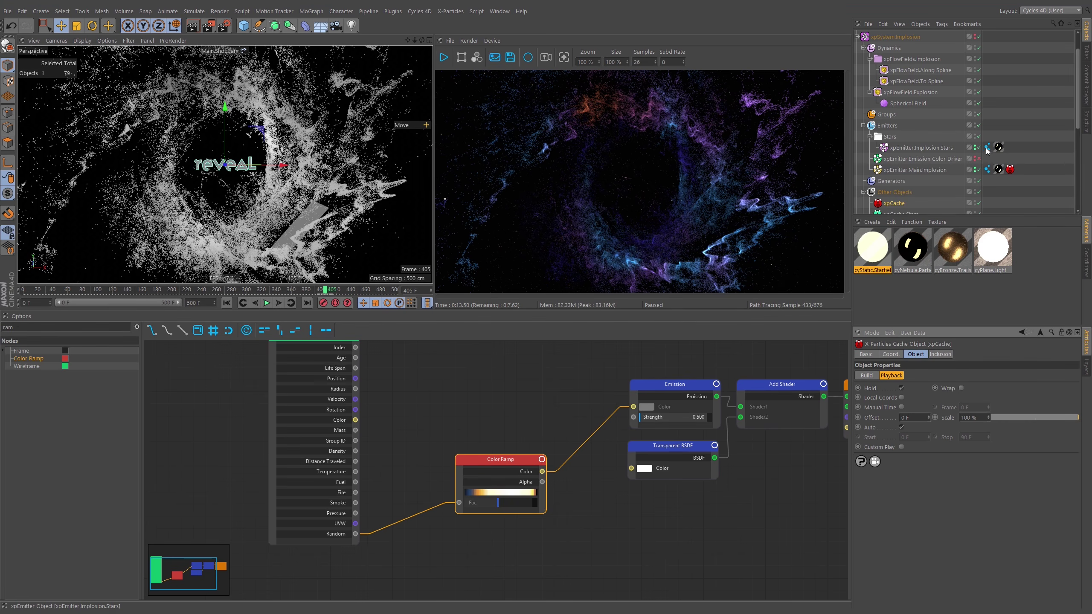
click(444, 57)
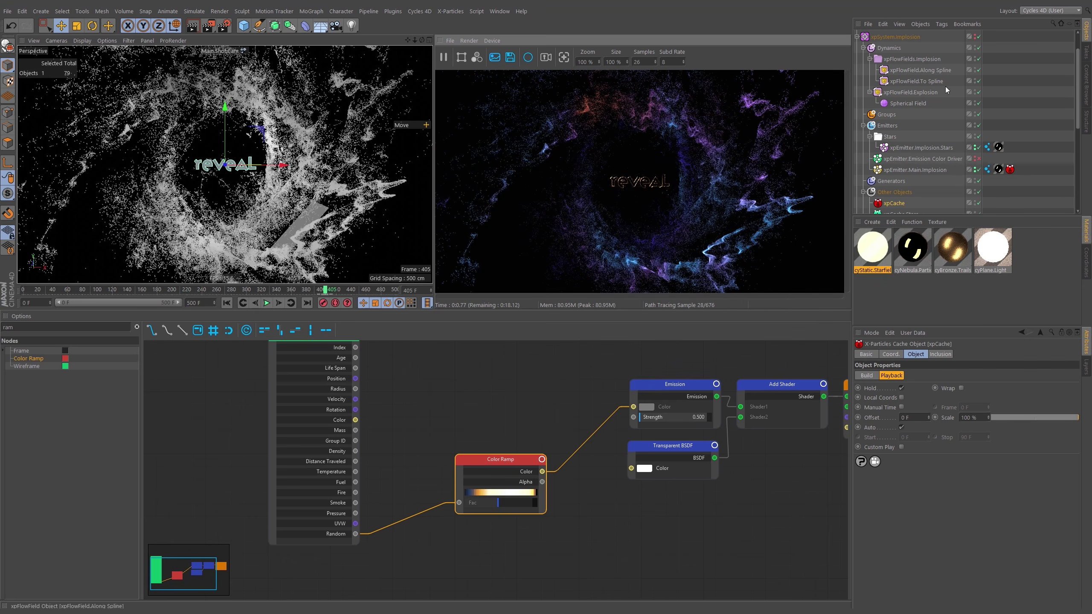
Check the tags on xpEmitter.Implosion.Stars and replace its cyNebula.Particles material with the cyStatic.Starfield material
click(987, 148)
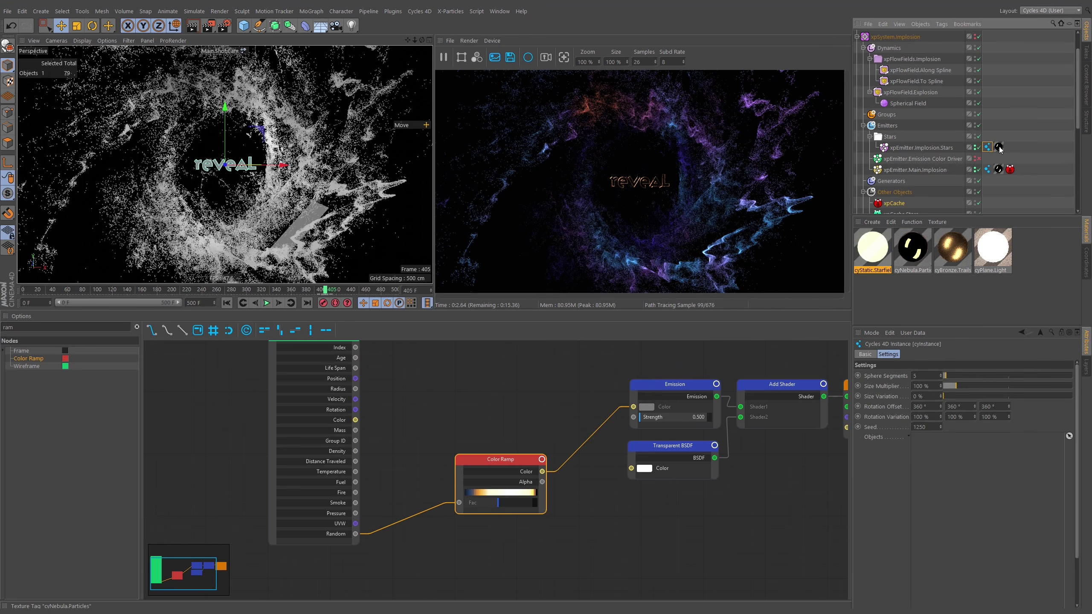
click(998, 147)
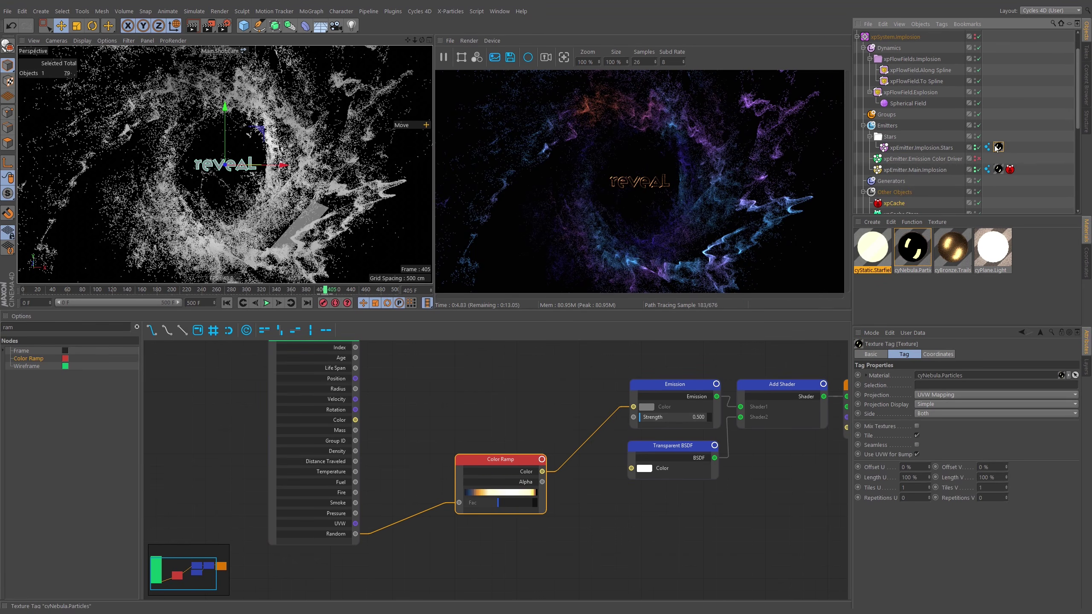
middle_drag(478, 403, 410, 439)
click(874, 253)
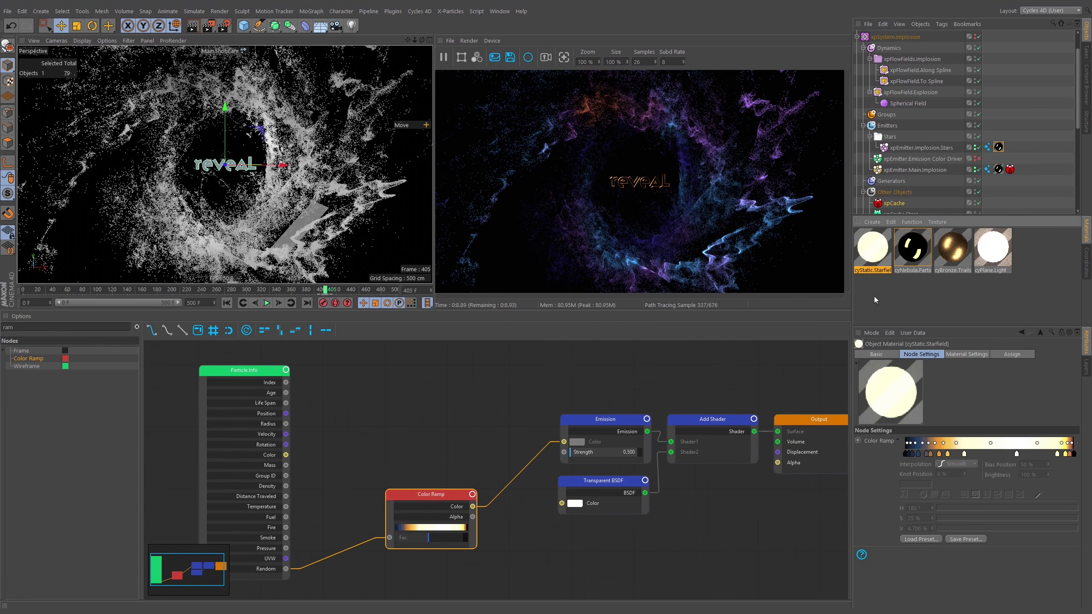
click(996, 257)
click(920, 258)
middle_drag(627, 438, 714, 434)
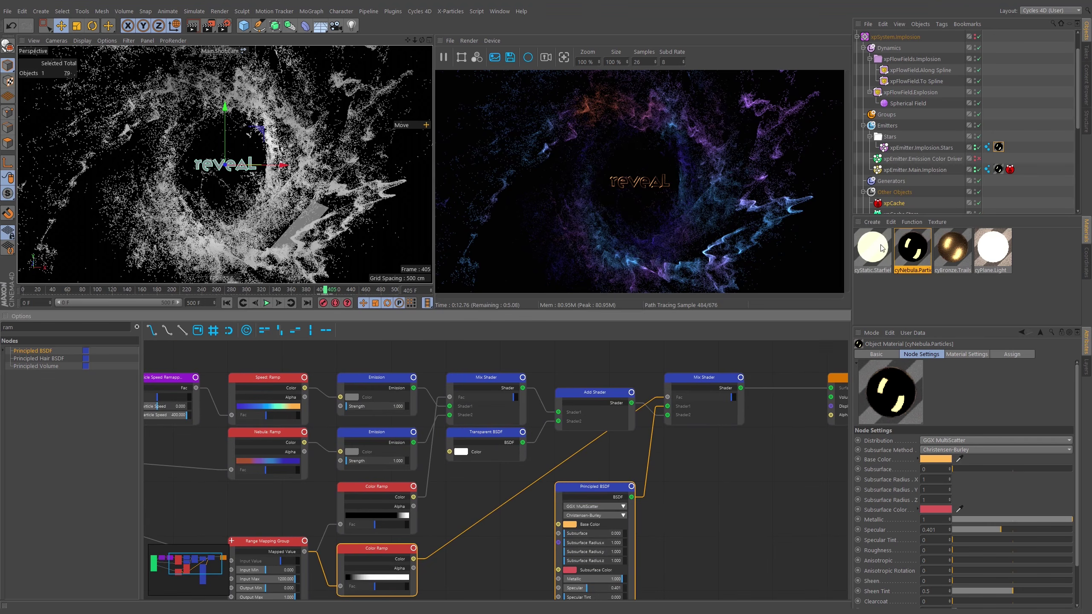
click(877, 257)
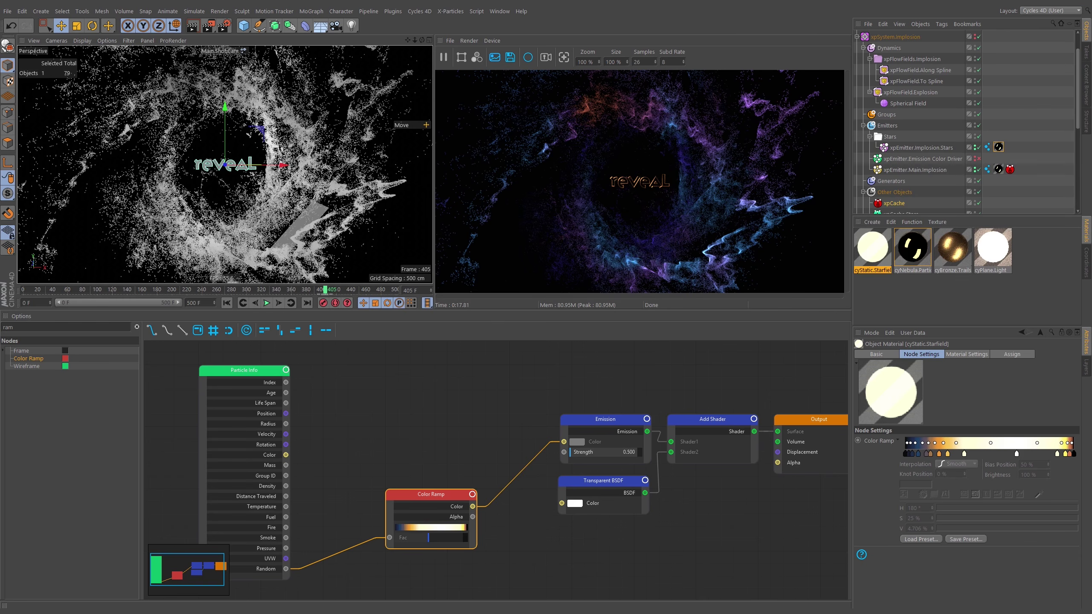
drag(873, 249, 998, 149)
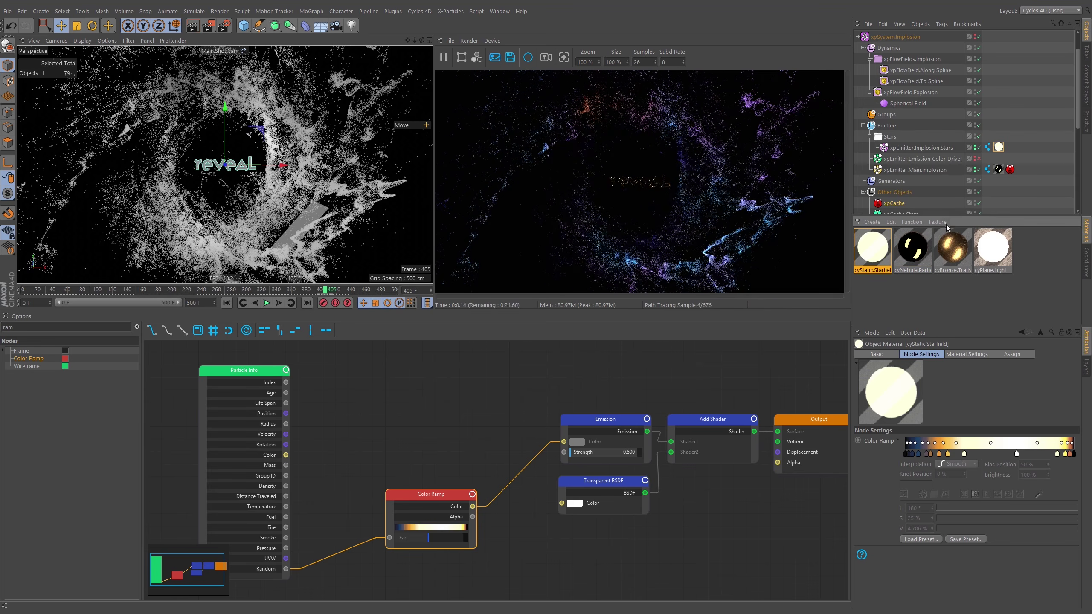
Delete the cyInstance tag from xpEmitter.Implosion.Stars and add a fresh Cycles 4D cyInstance tag to it
click(988, 147)
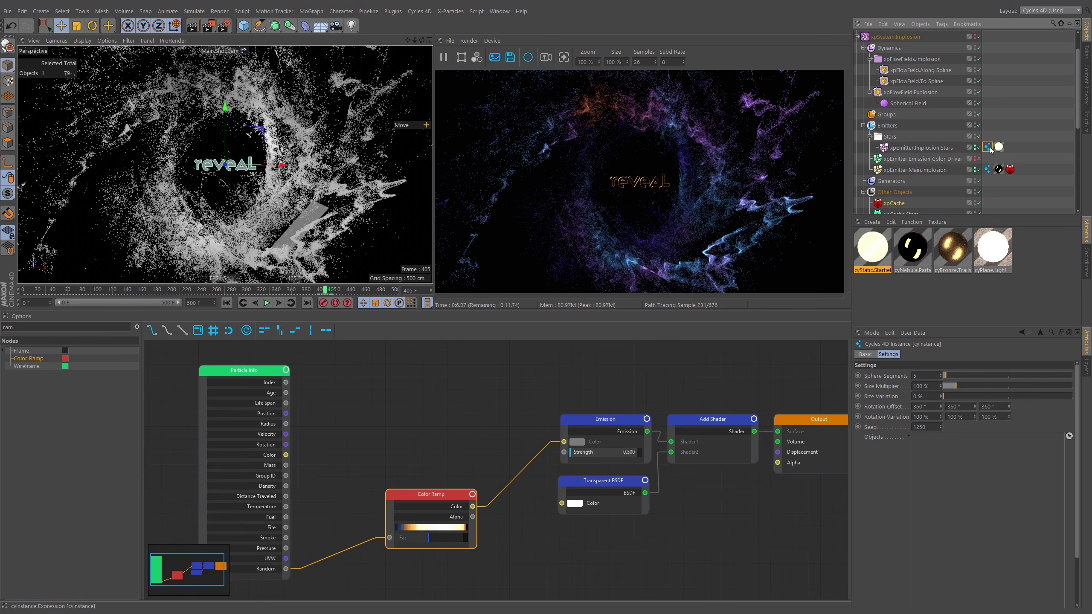
key(Delete)
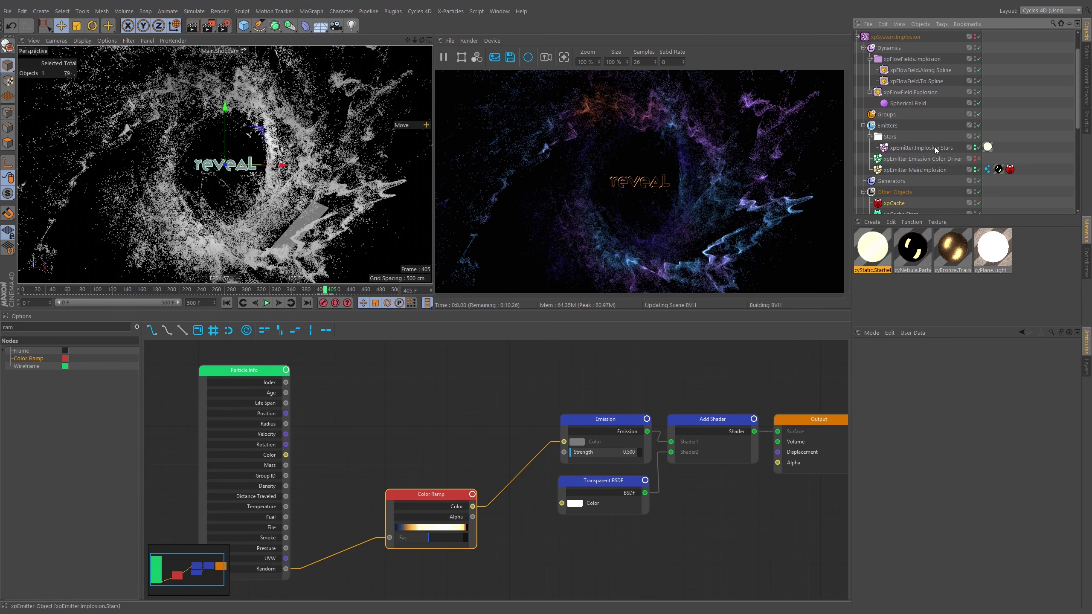
right_click(933, 149)
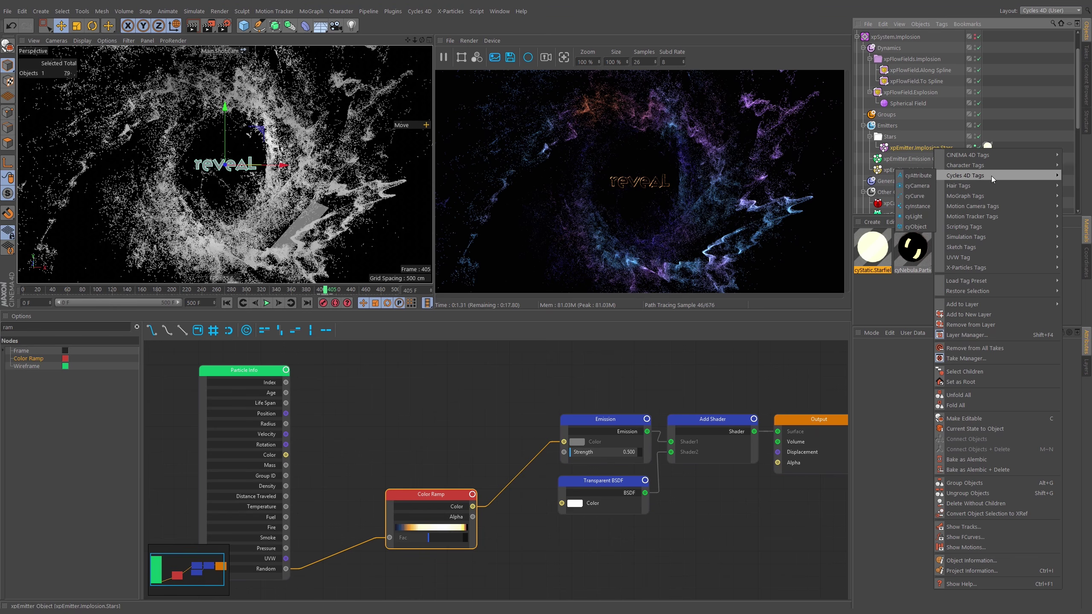
mouse_move(967, 176)
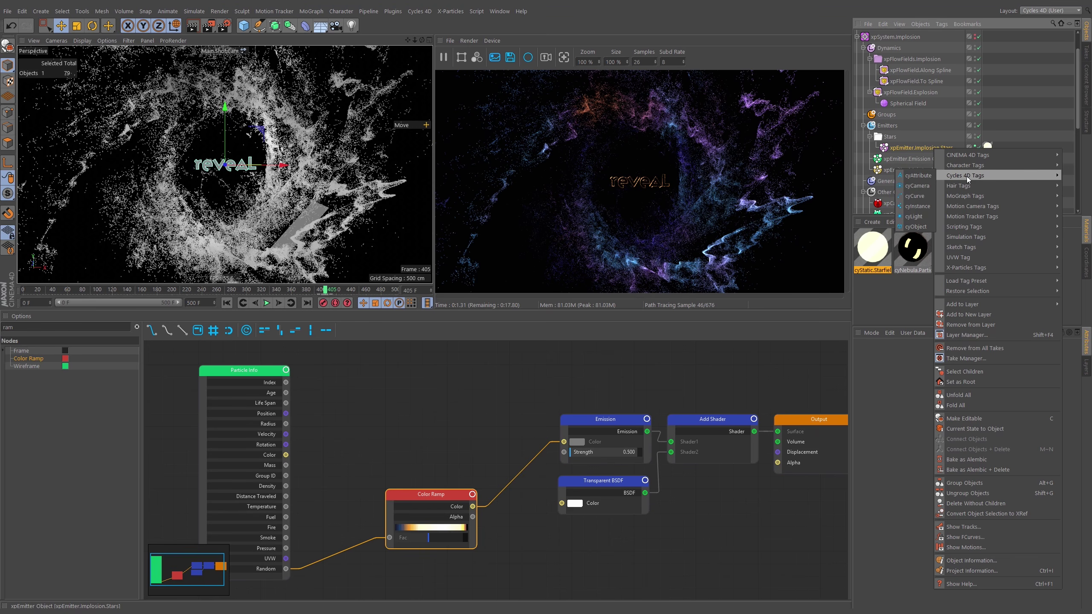
click(924, 204)
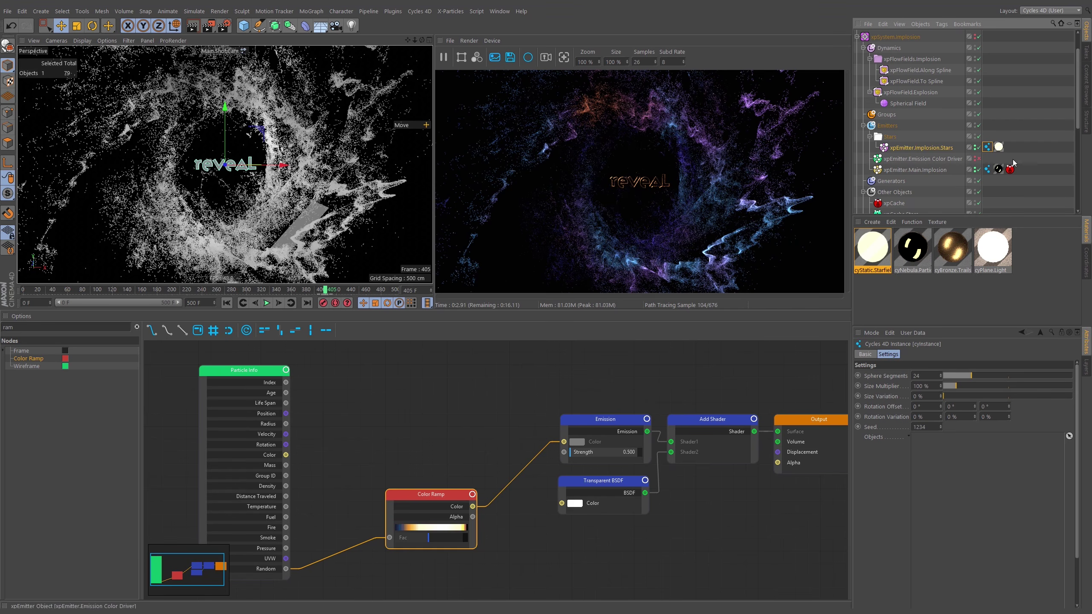
Set the Emission node's Strength to 1.3 in the cyStatic.Starfield material
click(271, 569)
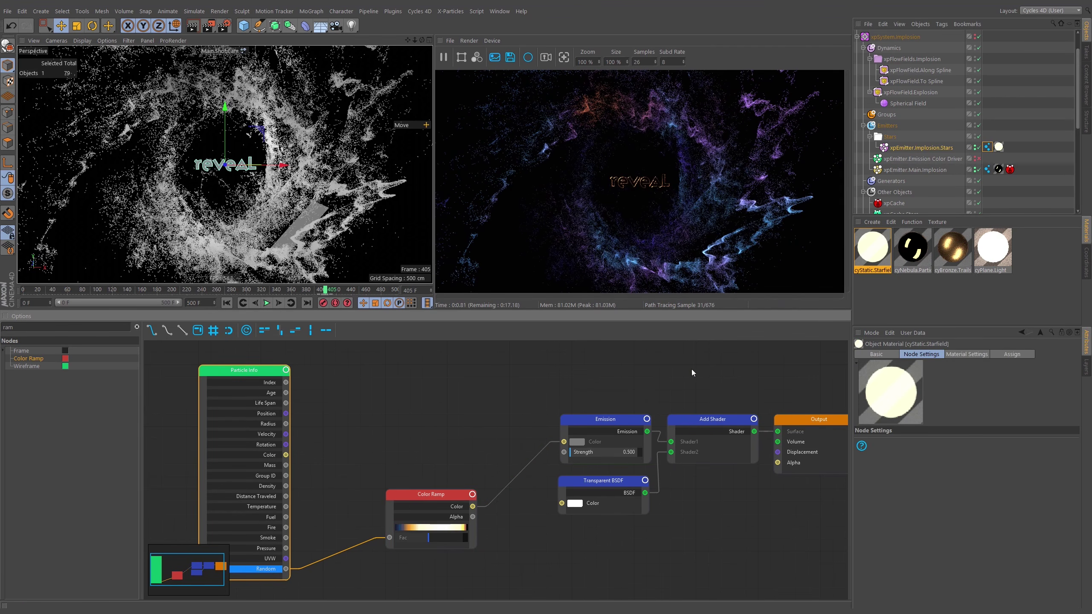
click(623, 444)
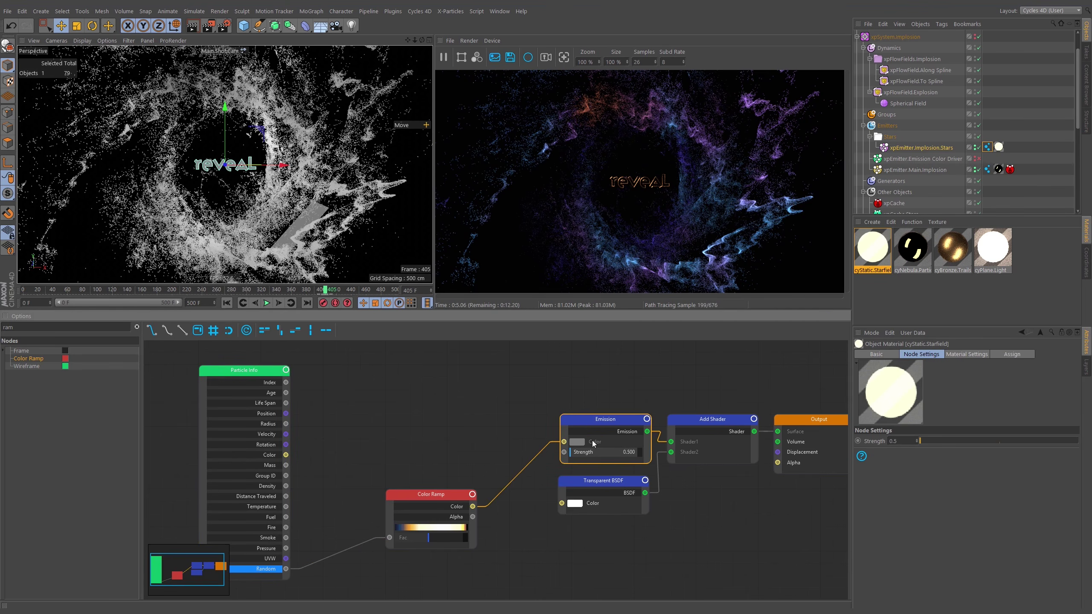
drag(903, 441, 866, 442)
double_click(903, 441)
text(1.5)
key(Return)
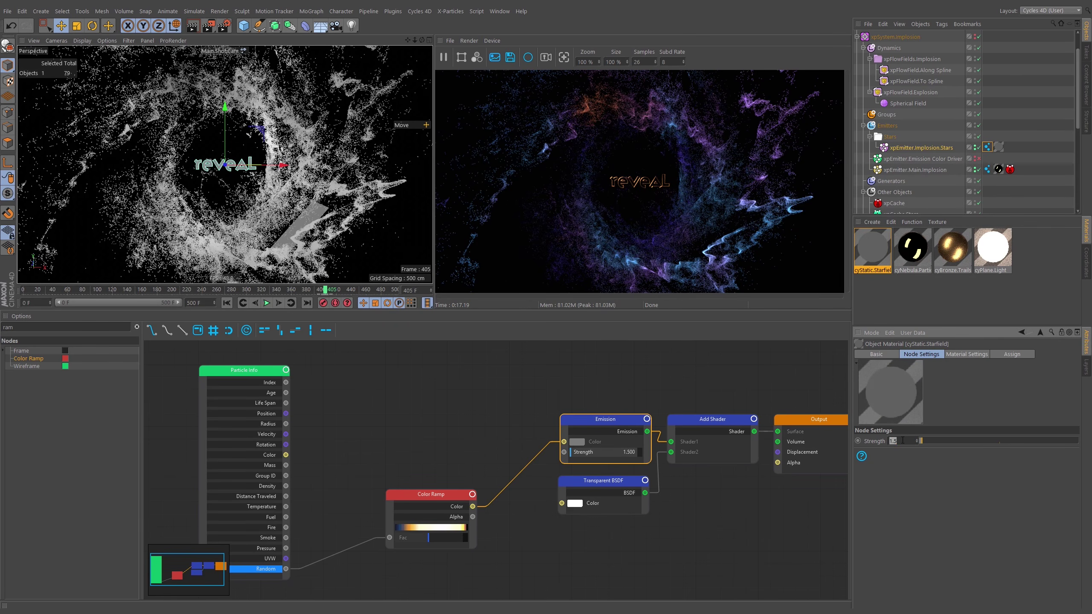
text(1)
Enable xpSystem.Static.Starfield and play the animation from the start to frame 4
scroll(998, 111, up, 3)
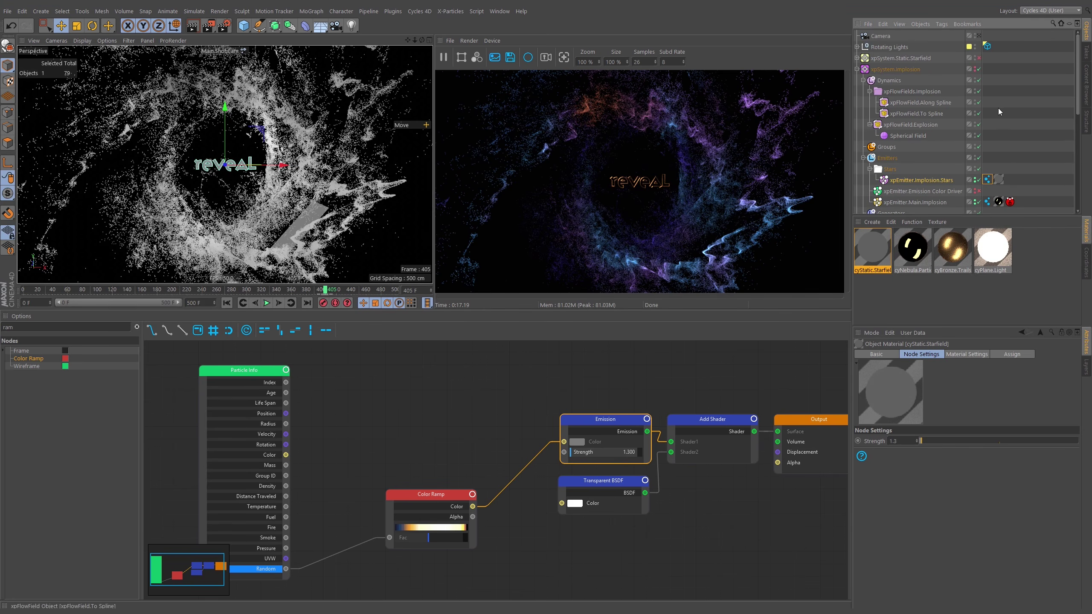
click(856, 58)
click(980, 57)
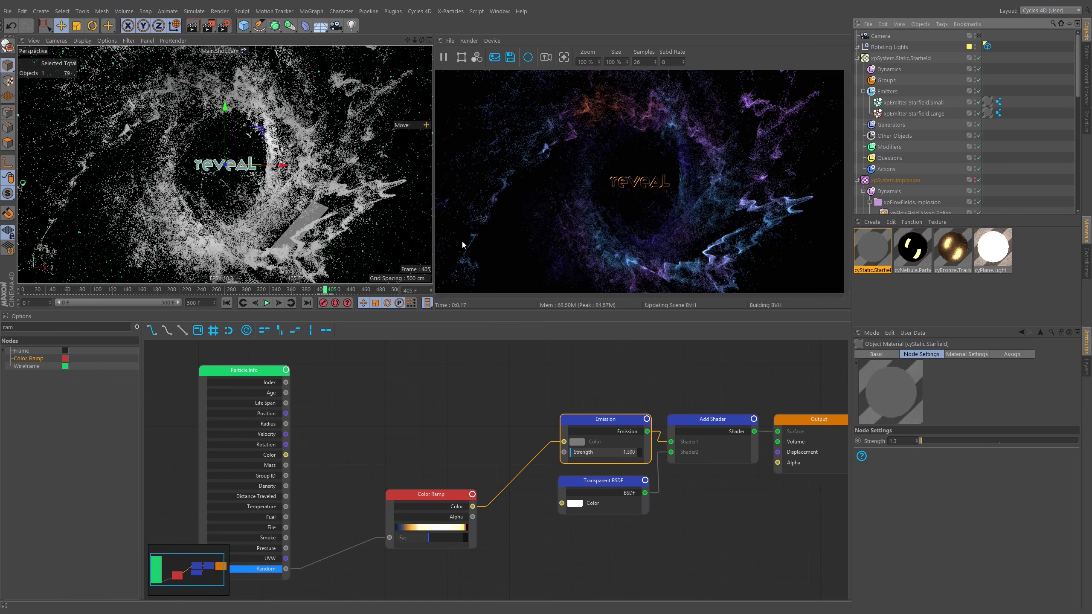
click(227, 303)
click(268, 303)
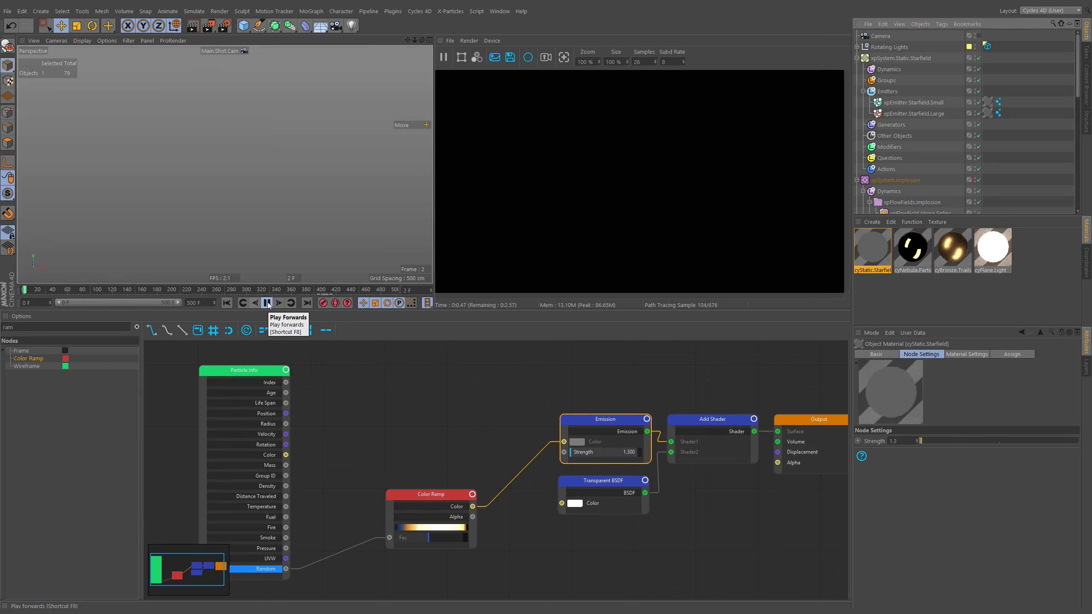
click(268, 303)
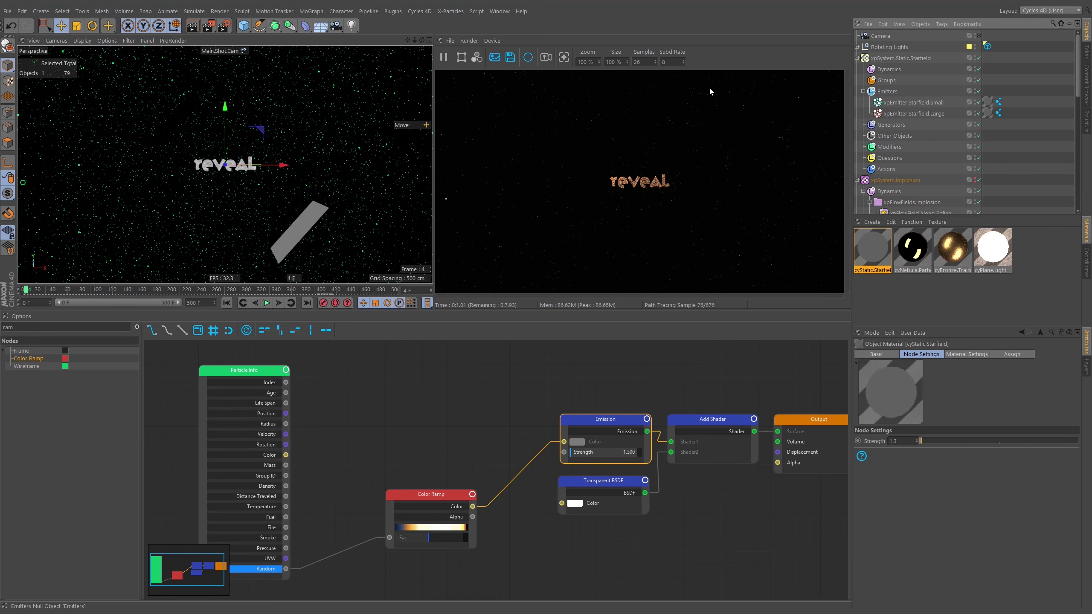
Play the animation and scrub the timeline to about frame 200
click(266, 304)
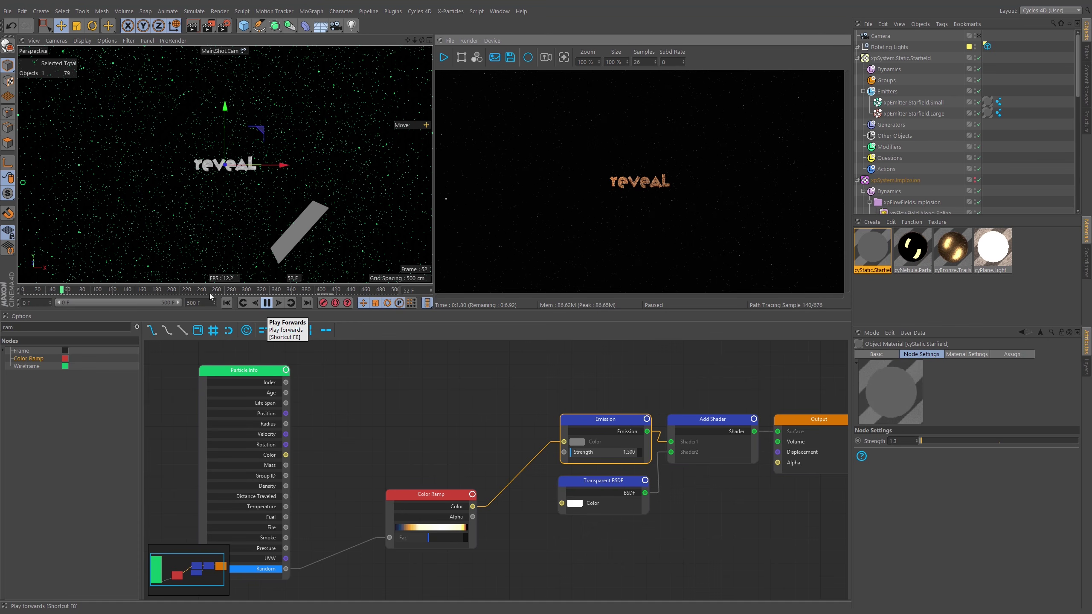
drag(89, 290, 177, 293)
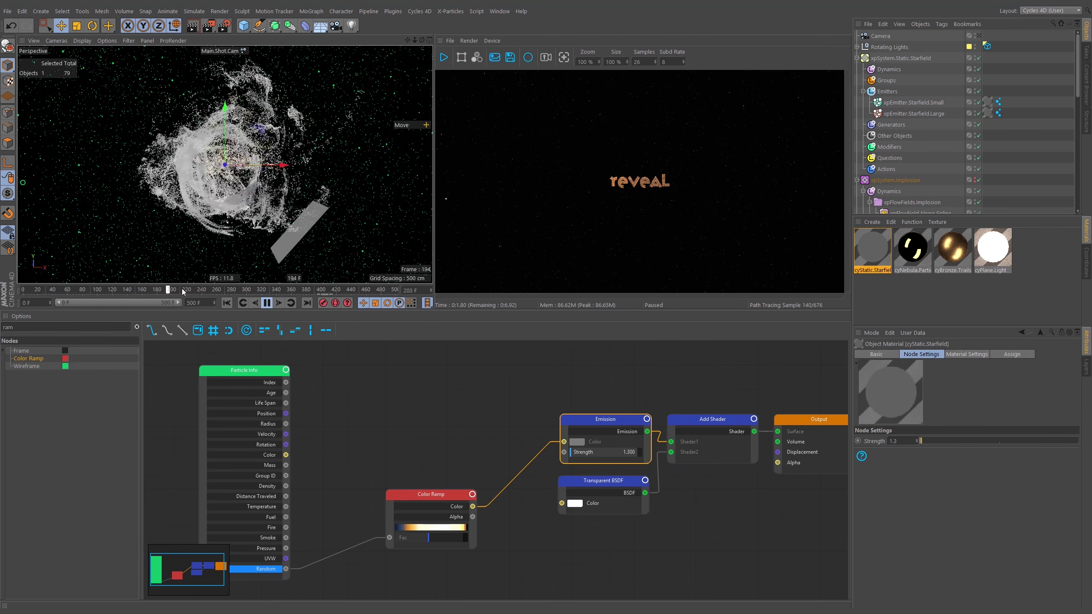
click(268, 305)
Replay the animation from the start to frame 404 with xpEmitter.Main.Implosion disabled, and re-enable that emitter
click(227, 304)
click(269, 304)
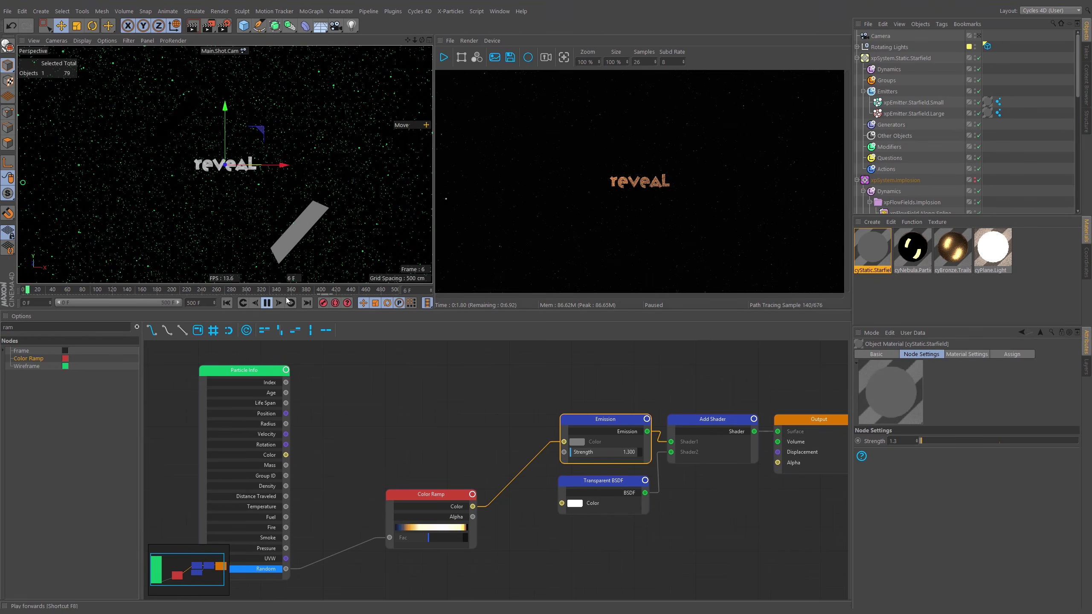
scroll(967, 163, down, 5)
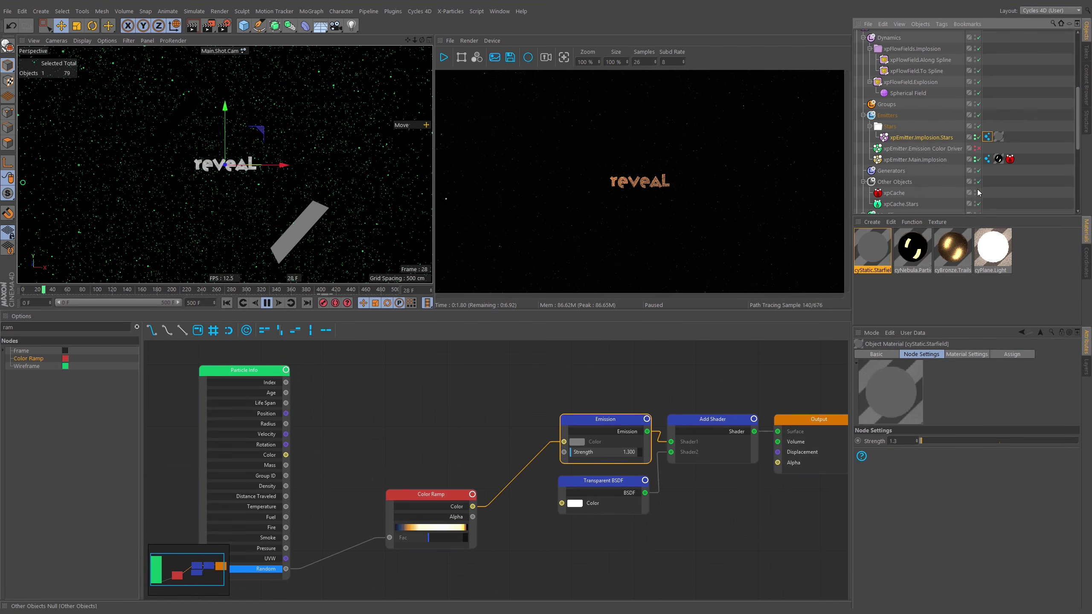
click(979, 159)
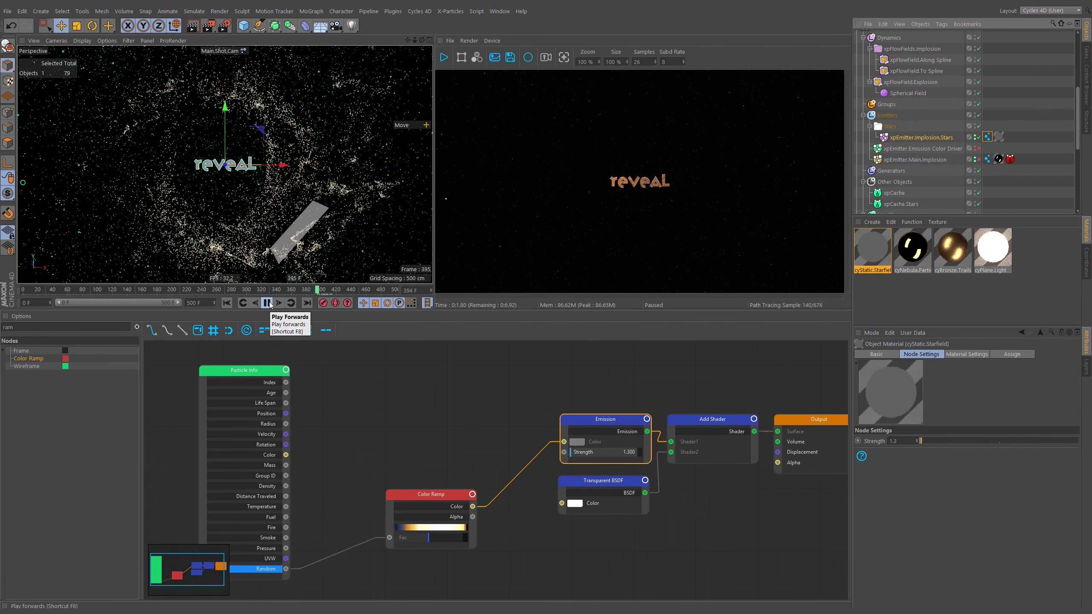
click(268, 304)
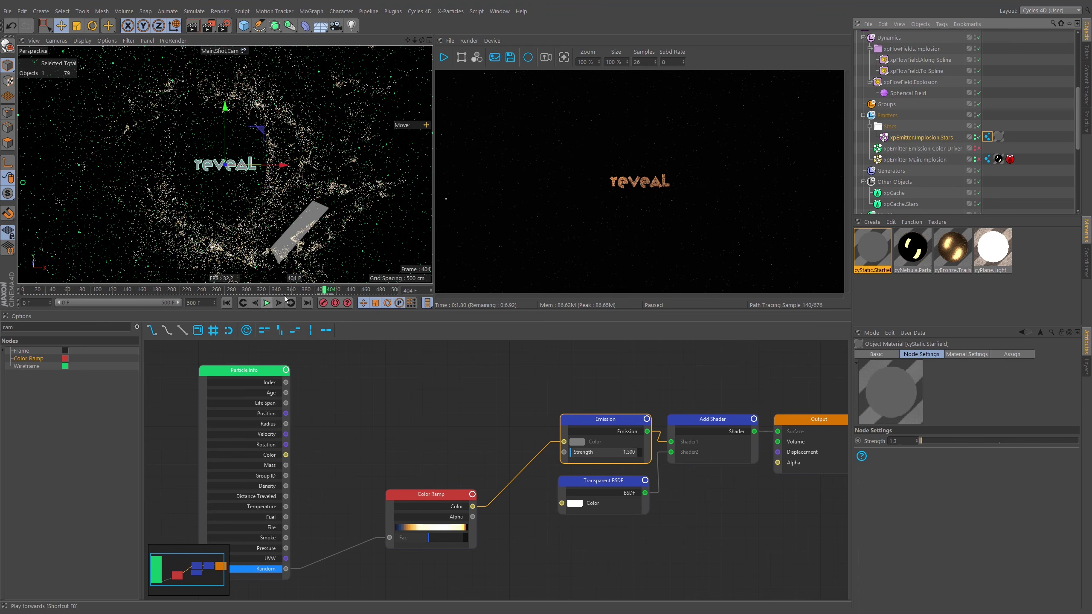
click(979, 160)
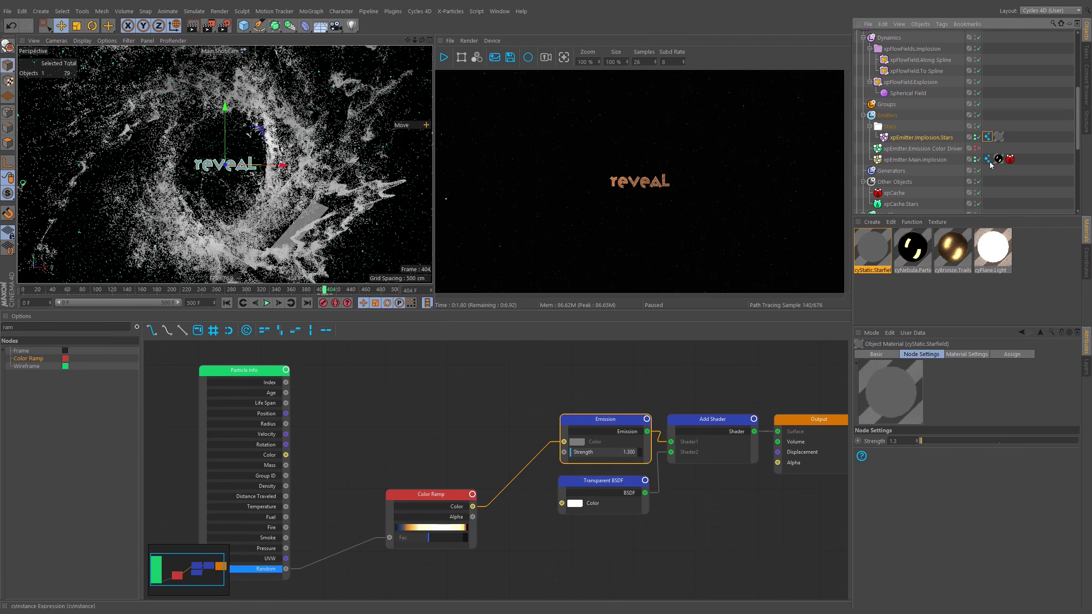
Disable xpEmitter.Main.Implosion, resume the live render, and inspect the Particle Info and Color Ramp nodes and the star emitter's cyInstance tag
click(979, 160)
click(444, 57)
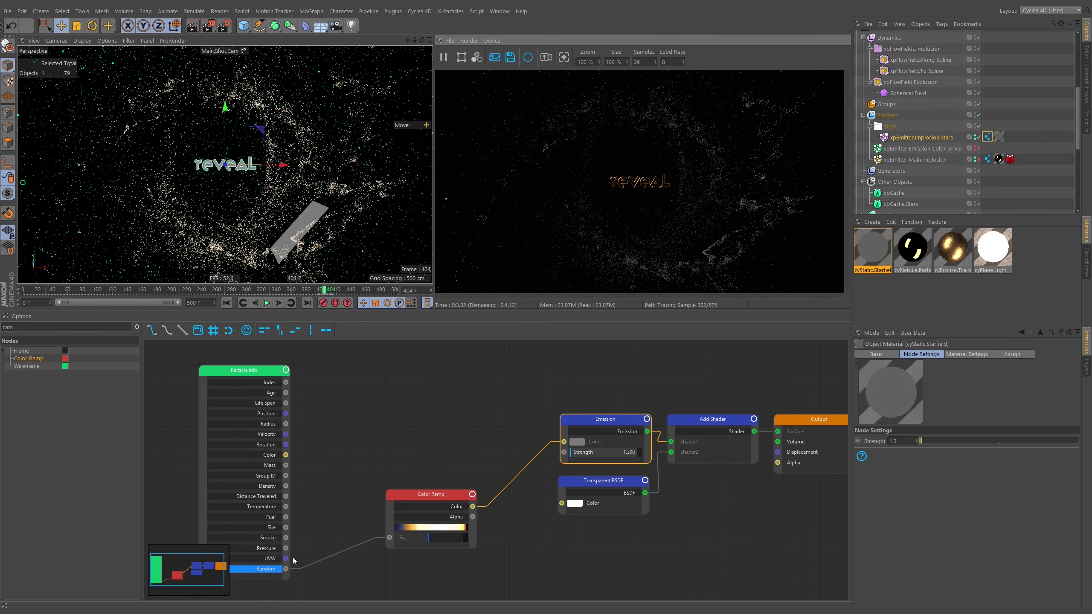
click(263, 569)
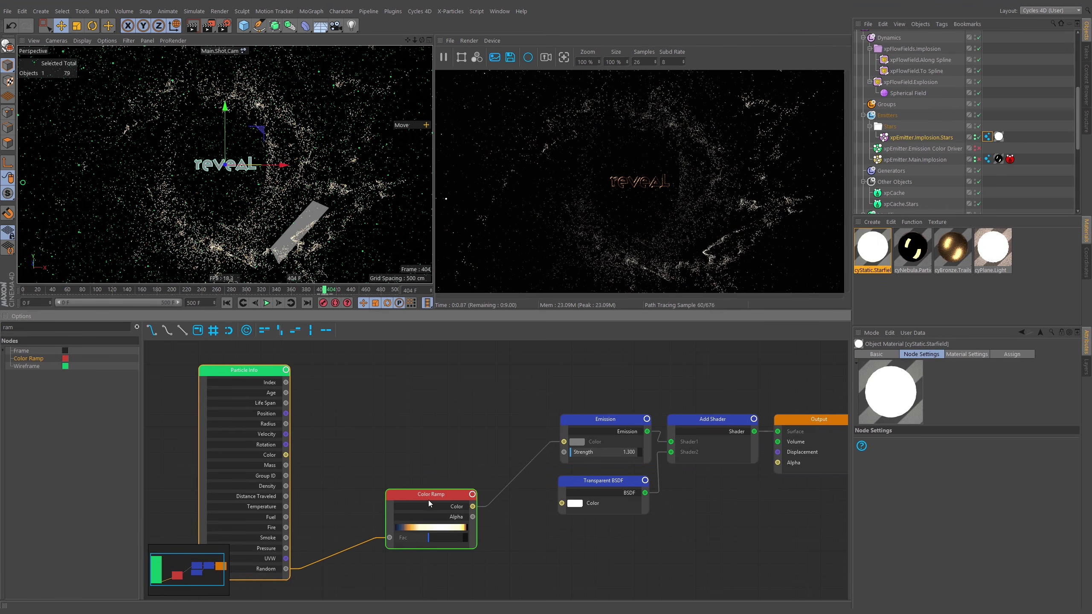
mouse_move(441, 496)
mouse_down()
mouse_move(453, 508)
mouse_move(437, 503)
mouse_up()
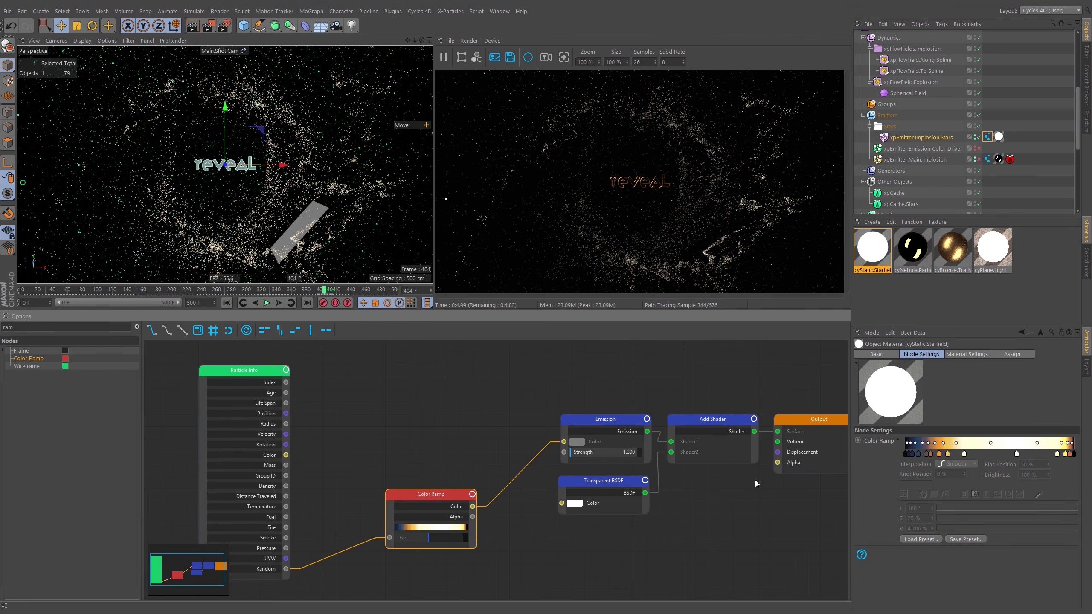
click(269, 455)
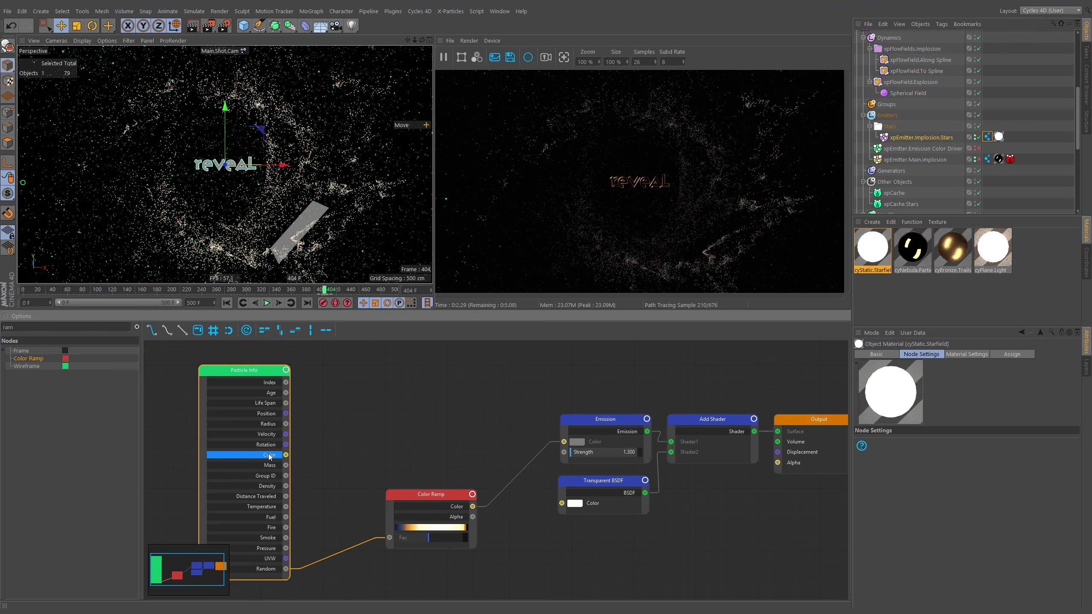
click(269, 455)
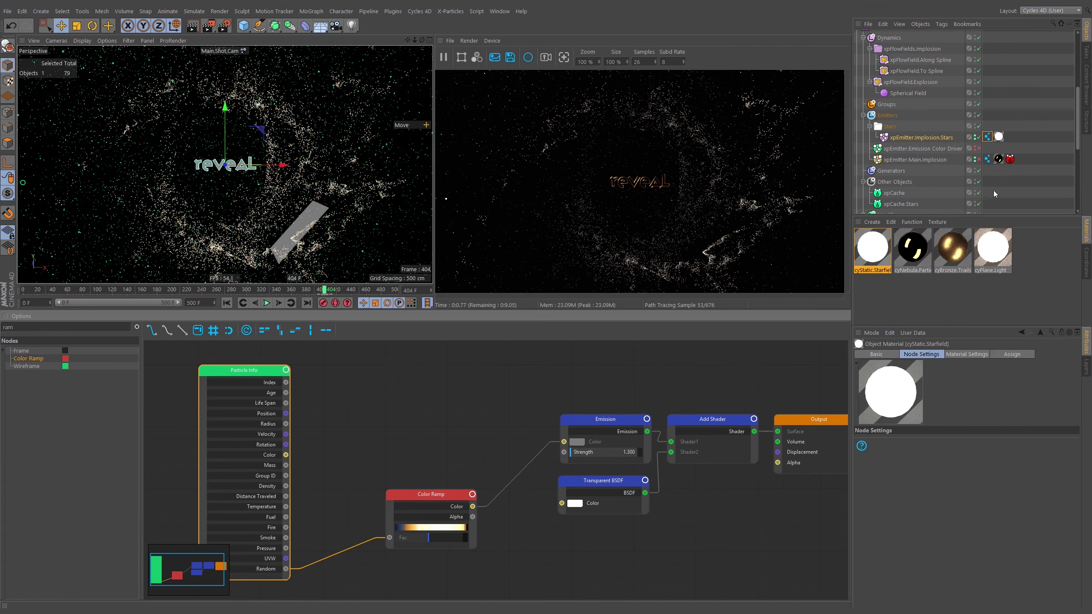
click(989, 136)
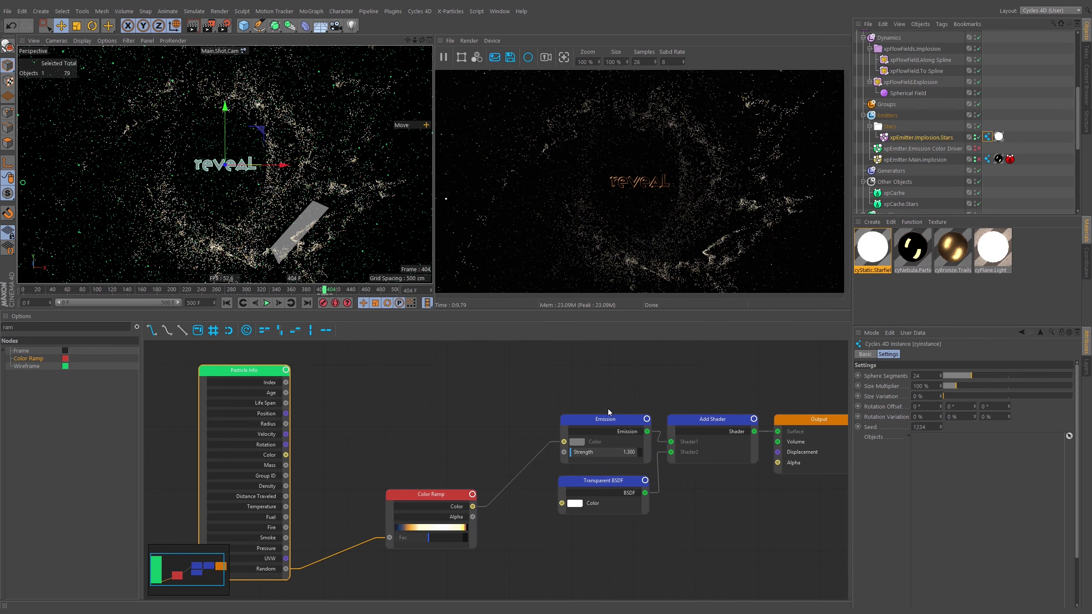
Set the Emission node's Strength to 1.33 in the cyStatic.Starfield material and re-enable xpEmitter.Main.Implosion
drag(575, 453, 641, 464)
double_click(904, 441)
text(1.33)
key(Return)
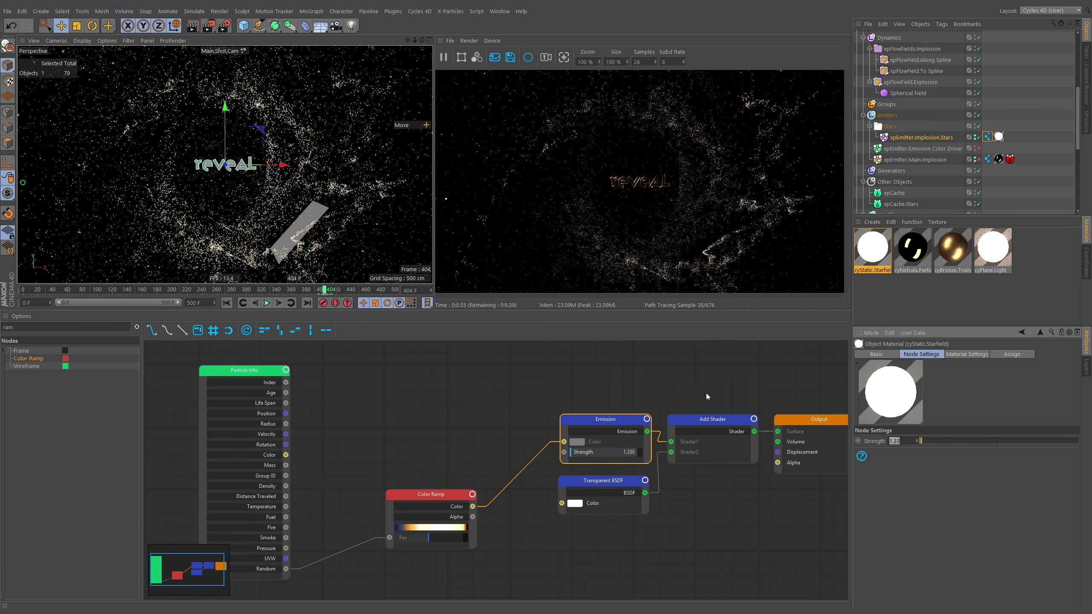
click(712, 443)
click(592, 425)
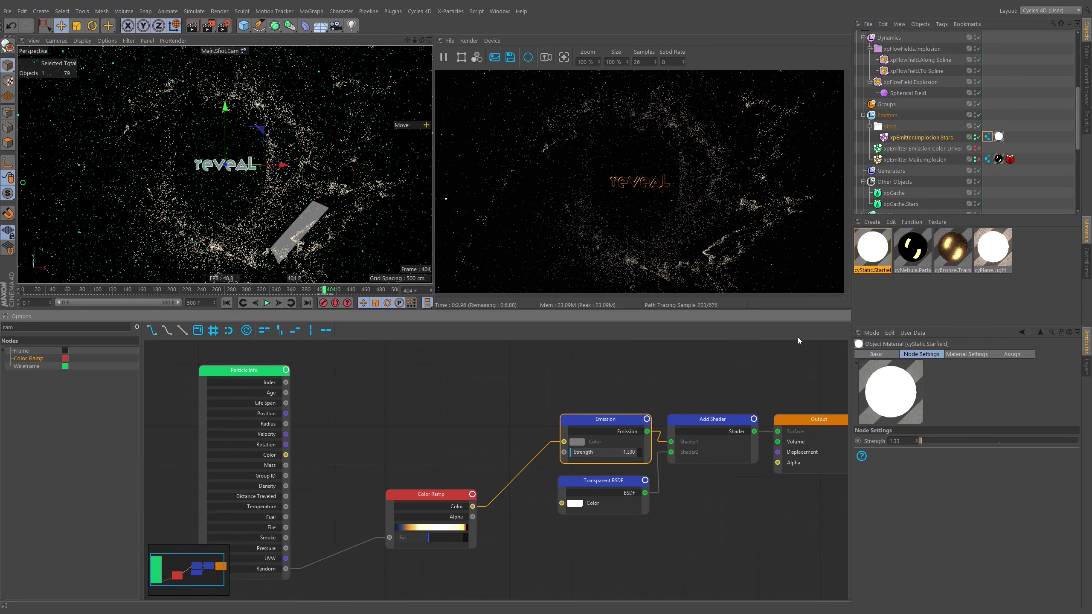
click(980, 160)
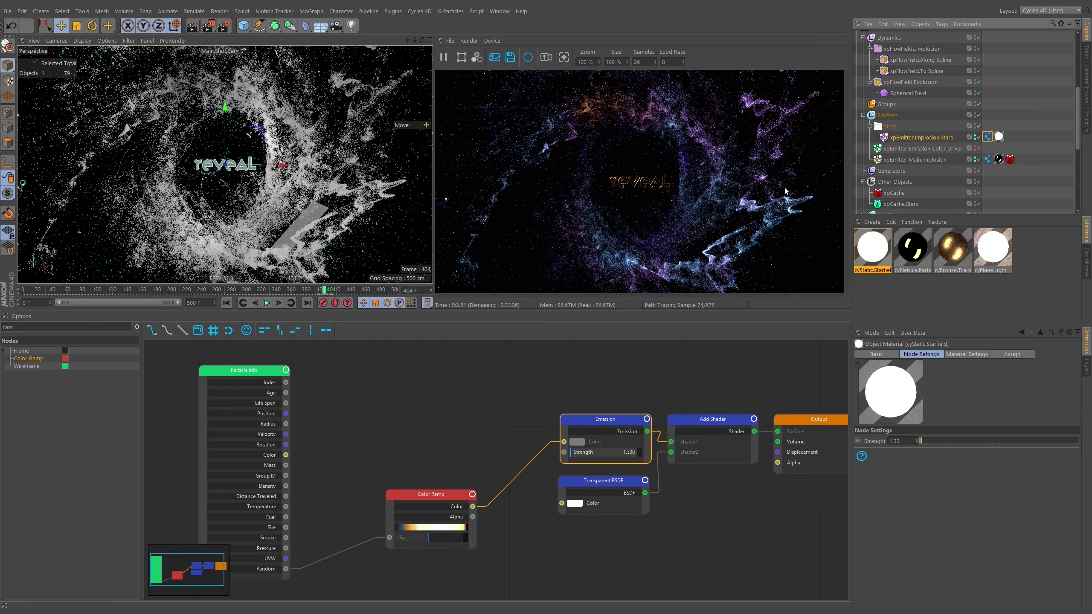
Set the star emitter's cyInstance tag to 130% Size Variation and 12 Sphere Segments, with xpEmitter.Main.Implosion disabled
click(988, 137)
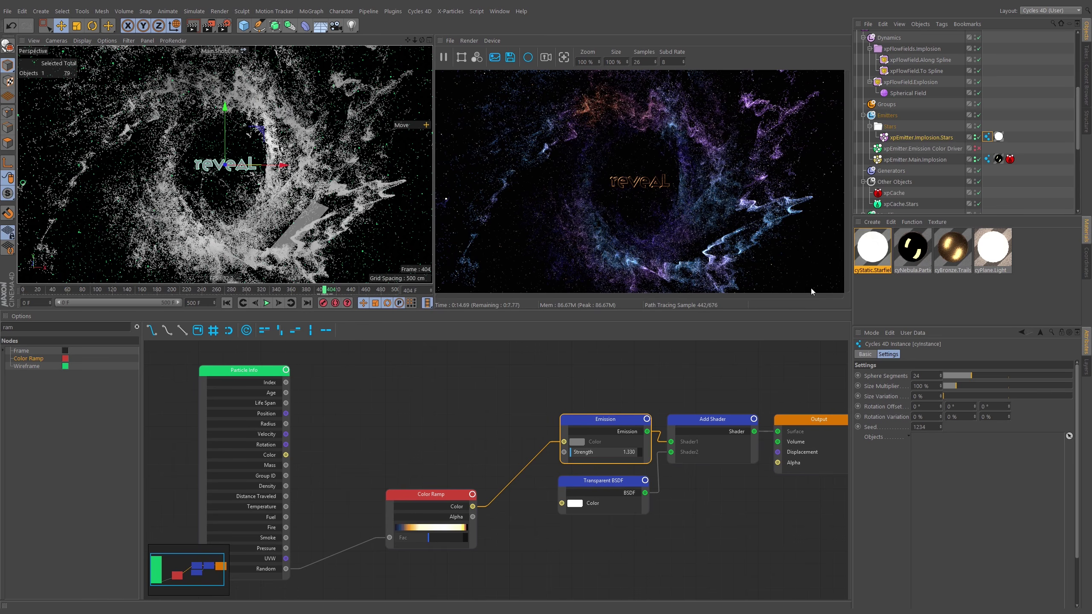
drag(948, 396, 960, 398)
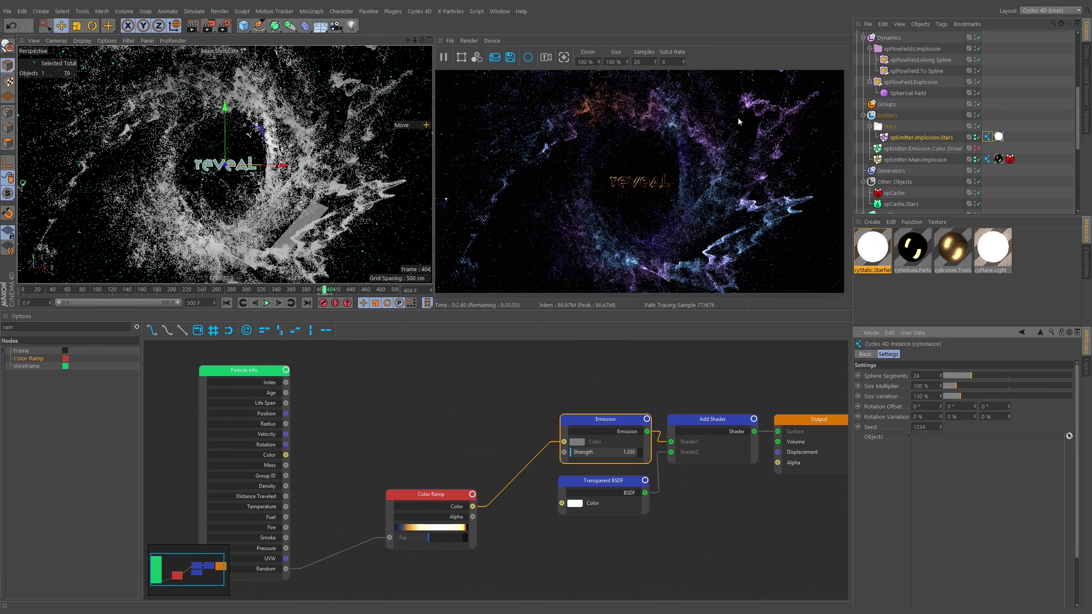
click(977, 159)
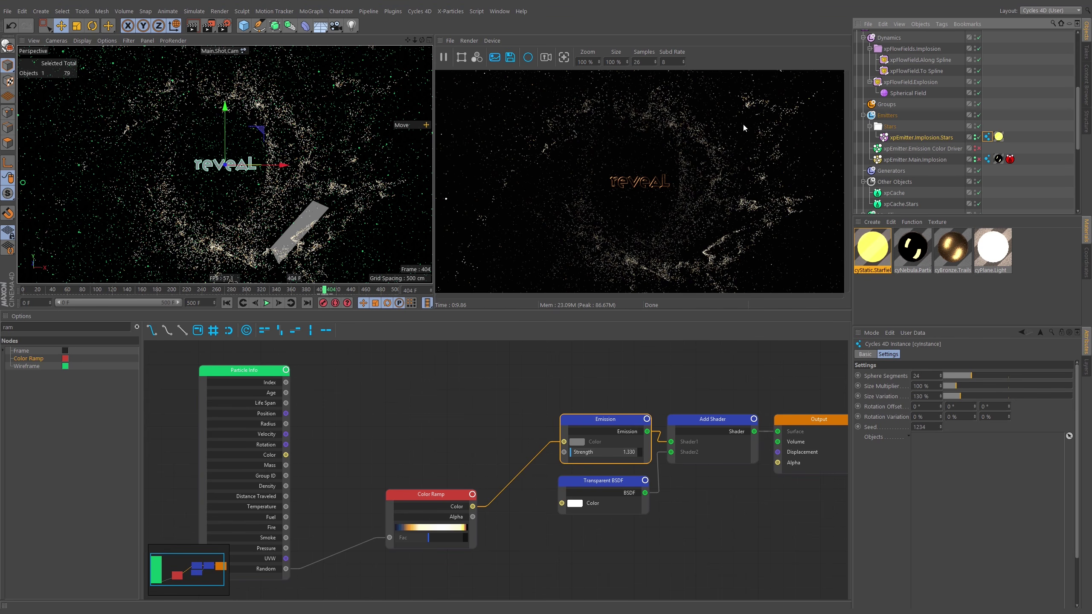
drag(971, 377, 955, 377)
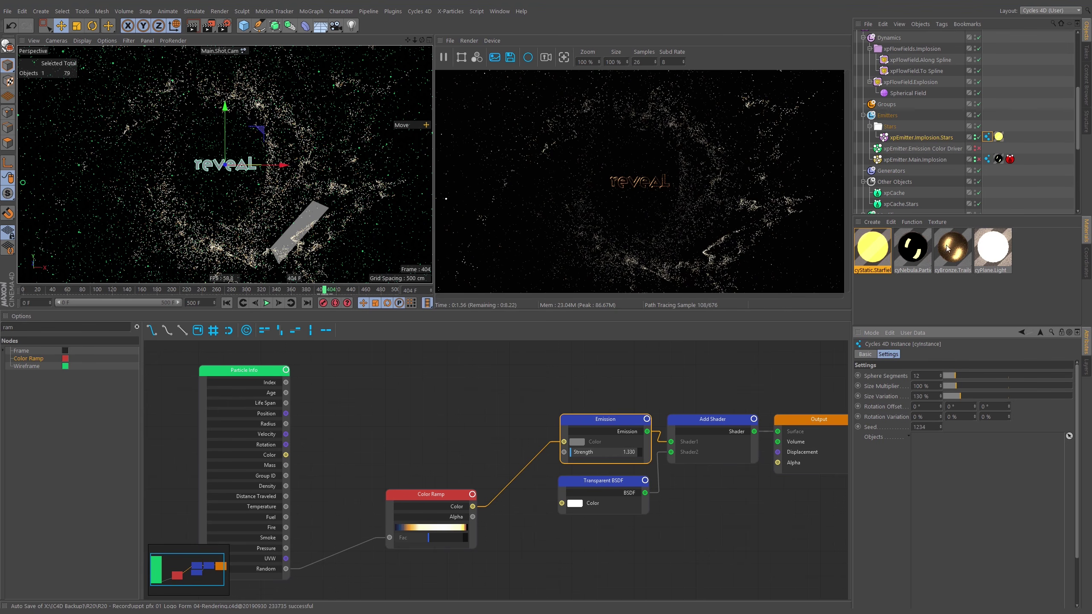
Duplicate xpEmitter.Implosion.Stars and add the suffixes Small to the original's name and Large to the copy's name
click(909, 137)
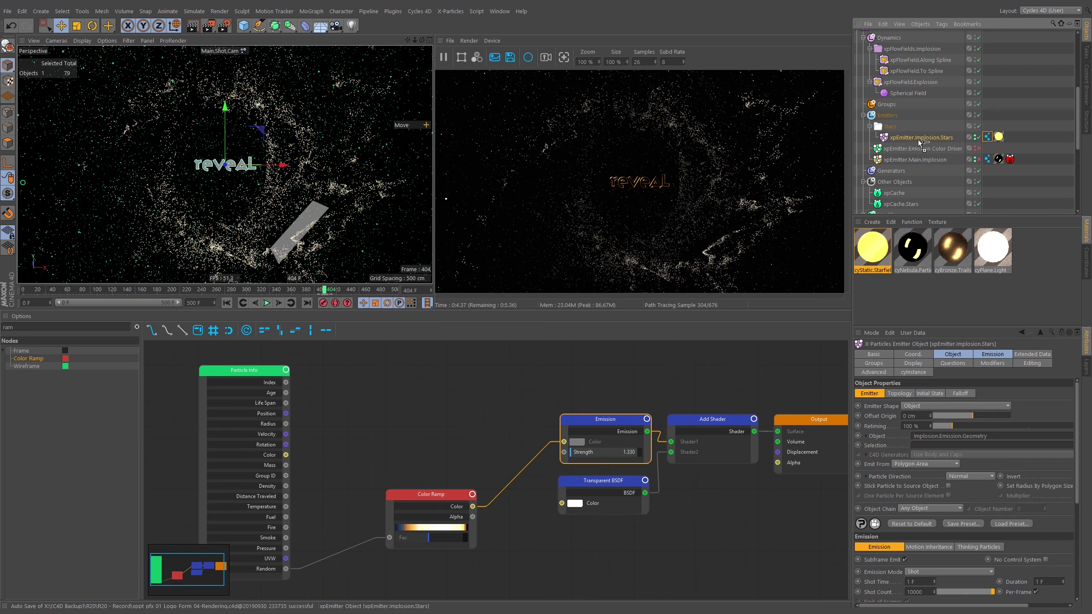
ctrl+drag(919, 140, 942, 138)
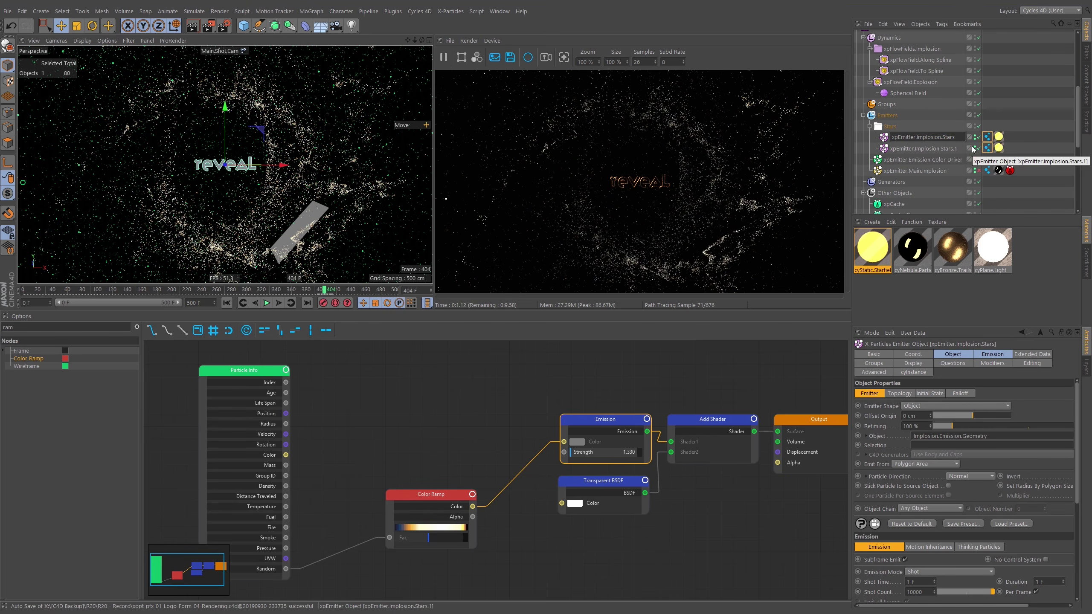
text(Small)
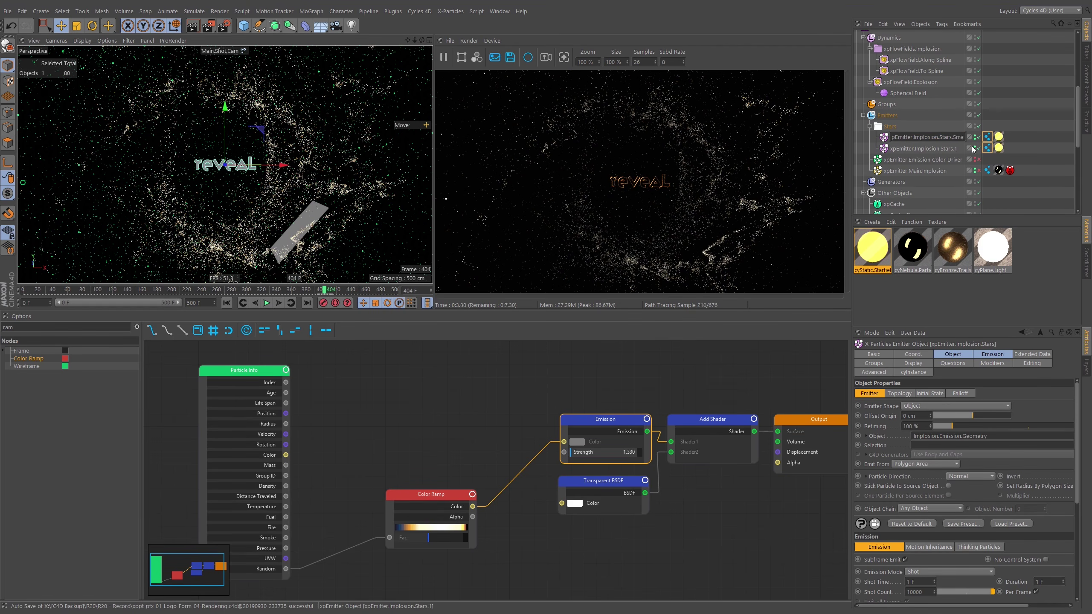
key(Return)
double_click(954, 148)
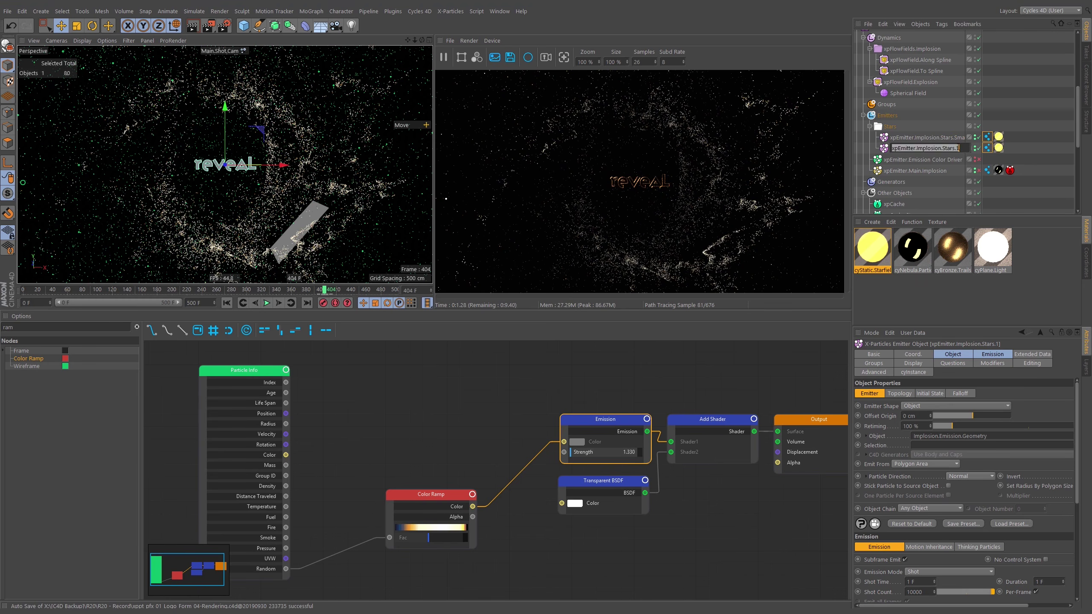
text(Larg)
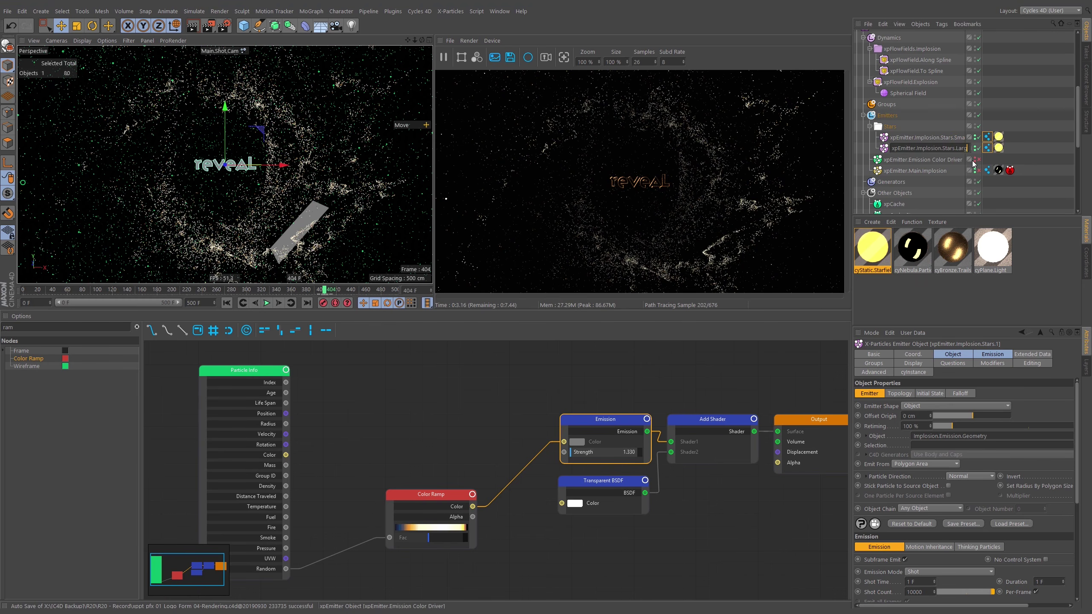
text(e)
key(Return)
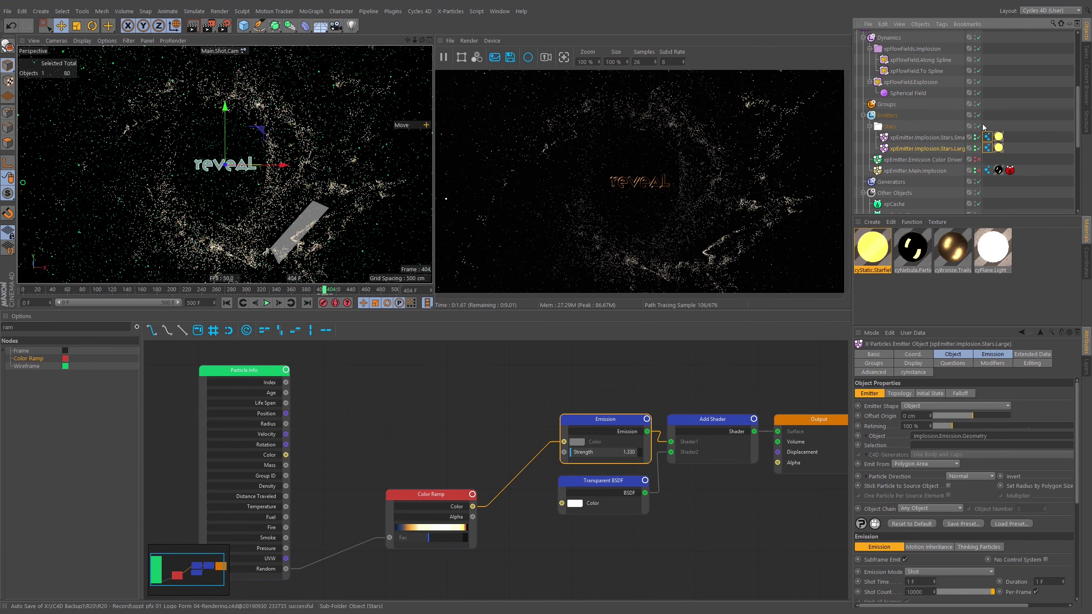
Shorten the two star emitters' names to xpEmitter.Stars.Small and xpEmitter.Stars.Large
double_click(939, 138)
drag(943, 138, 919, 146)
key(BackSpace)
click(933, 150)
double_click(933, 150)
drag(943, 149, 923, 151)
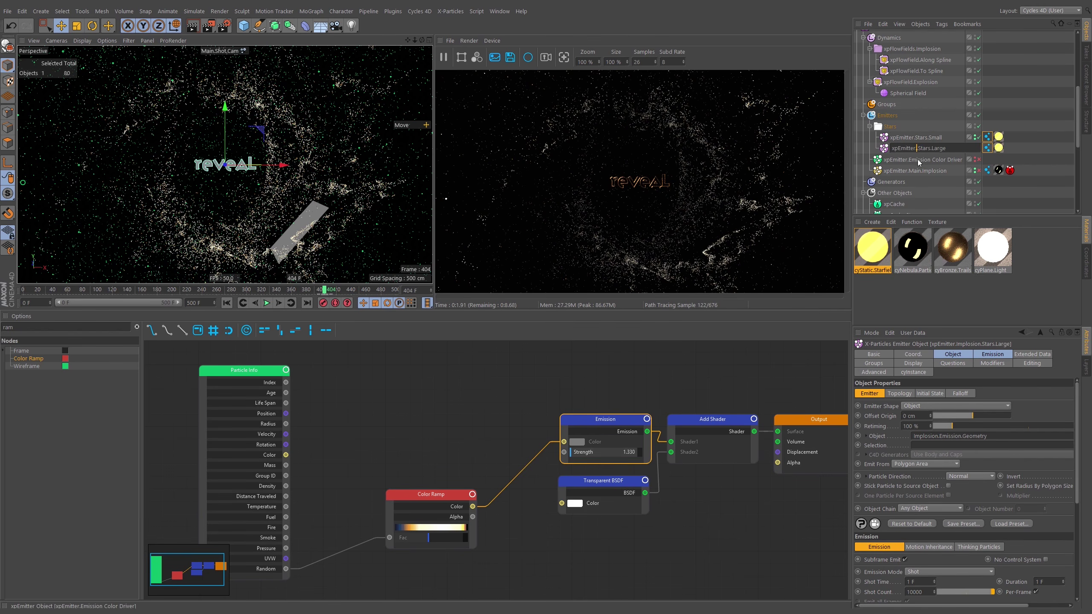
key(BackSpace)
key(Return)
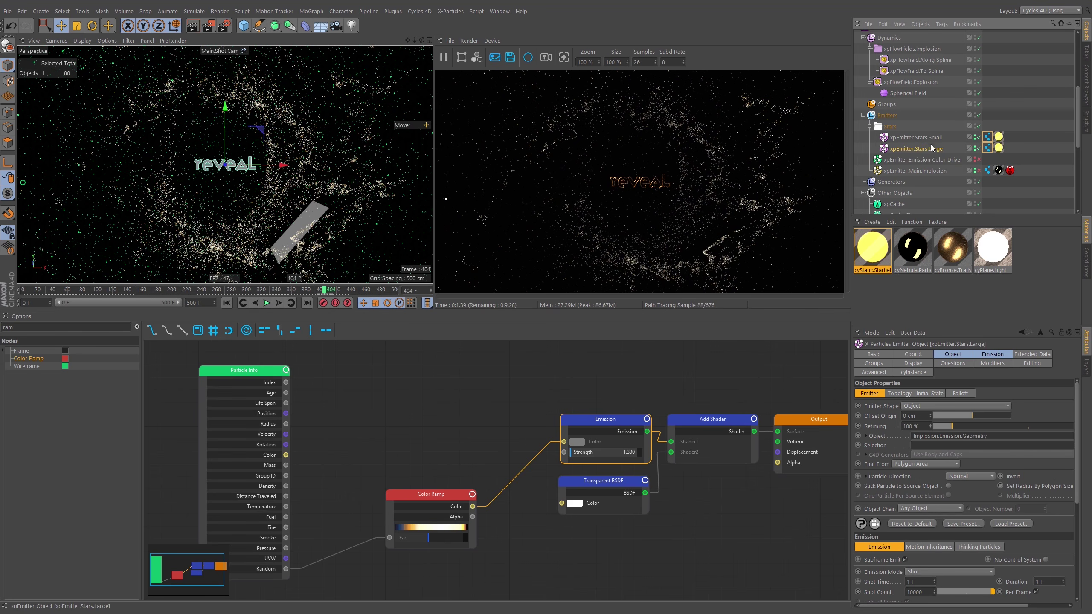
Set xpEmitter.Stars.Large to a particle radius of 0.5 cm and a shot count of 1200
click(928, 148)
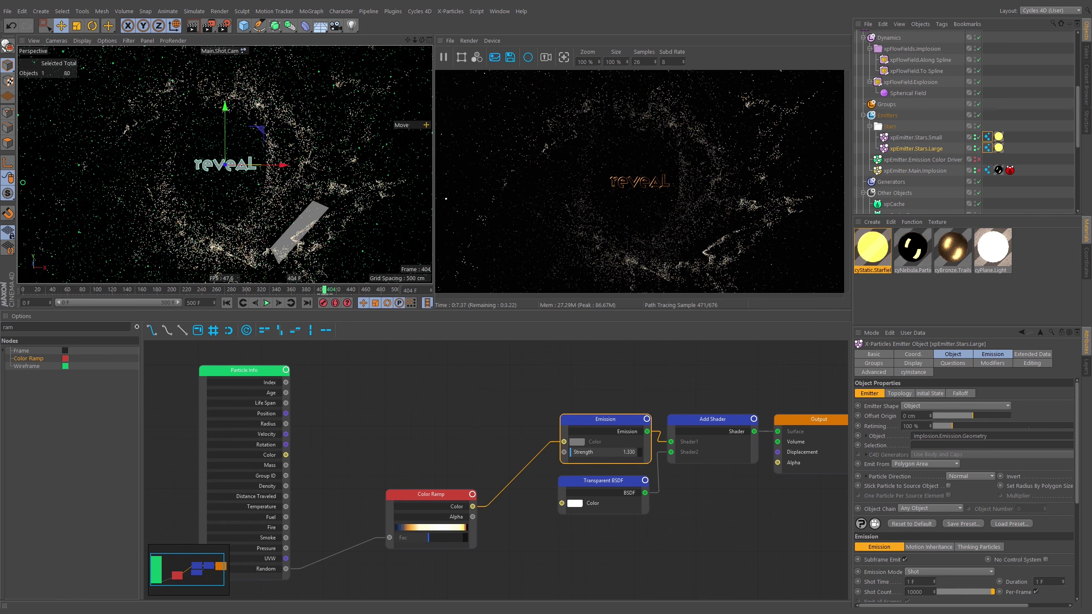
scroll(944, 583, down, 5)
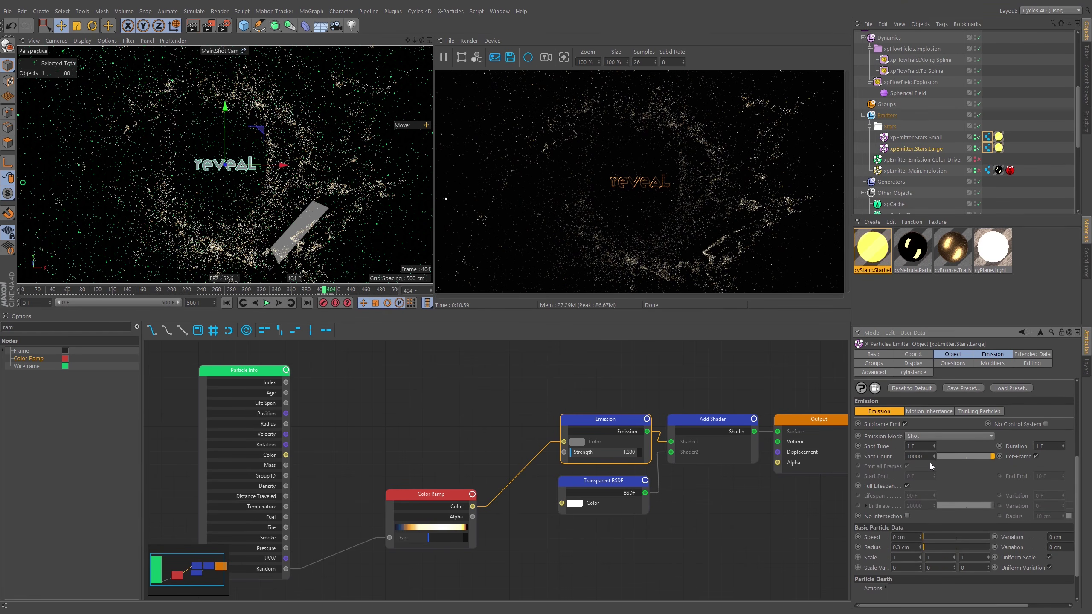
drag(913, 549, 896, 548)
text(.5)
key(Return)
click(927, 458)
key(Return)
Play the animation from the start to frame 380 with the live render paused, and resume rendering there
click(227, 303)
click(267, 303)
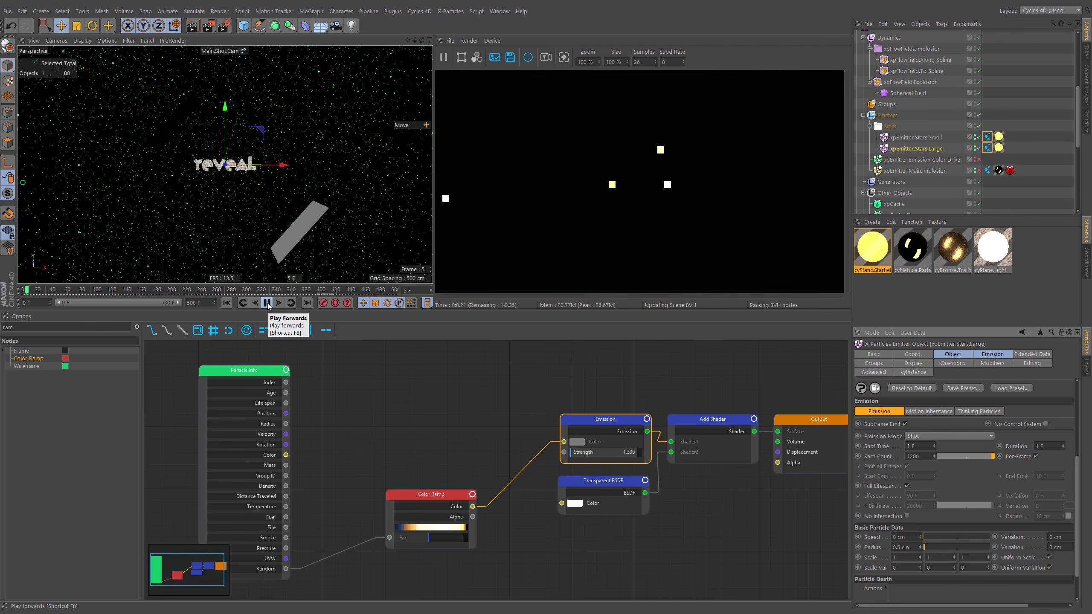
click(443, 57)
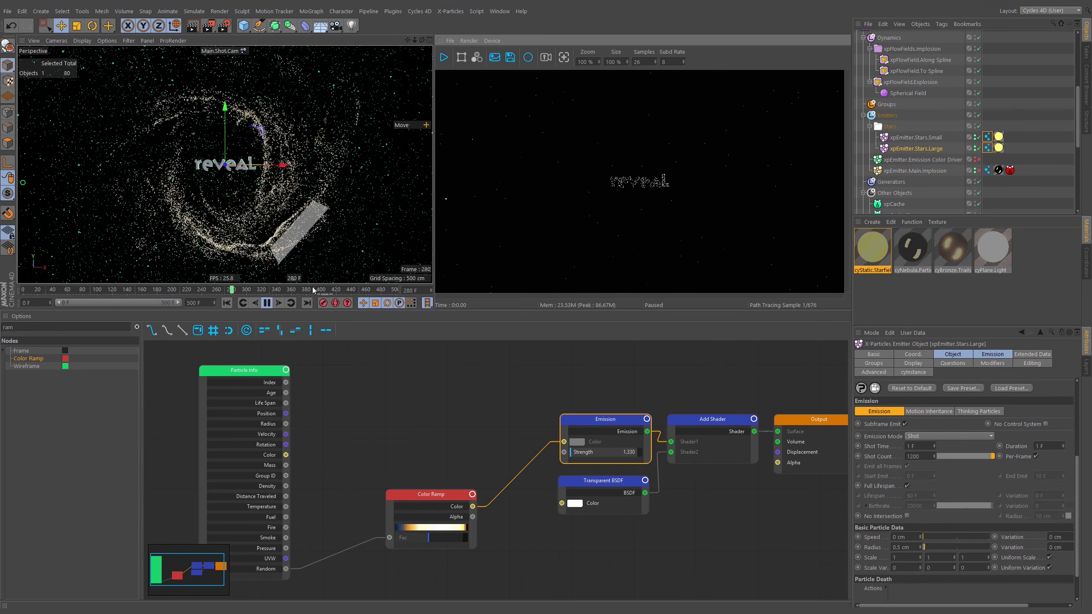
click(268, 303)
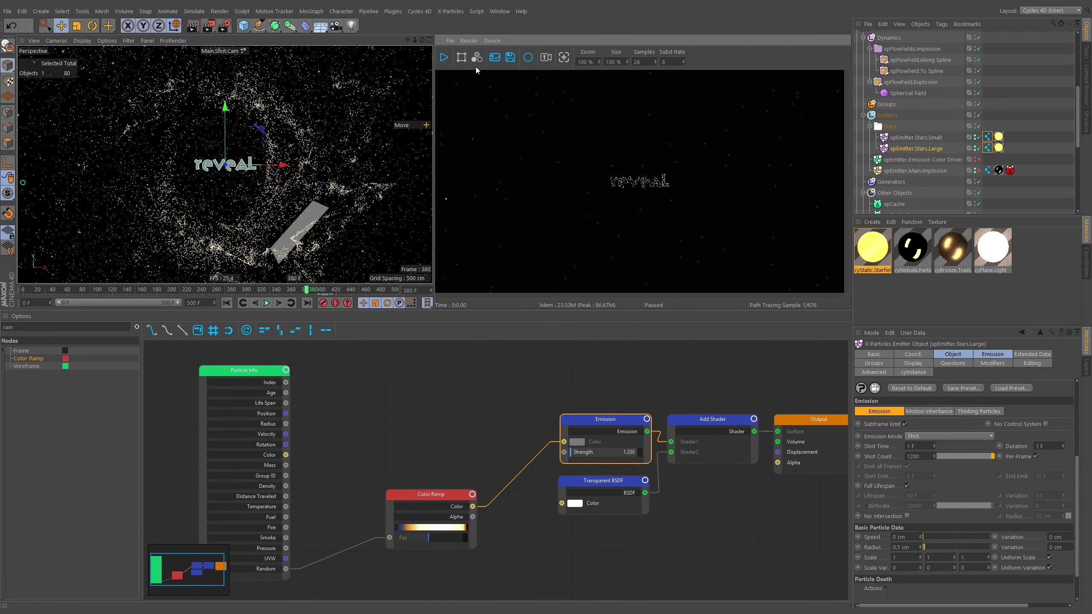
click(444, 57)
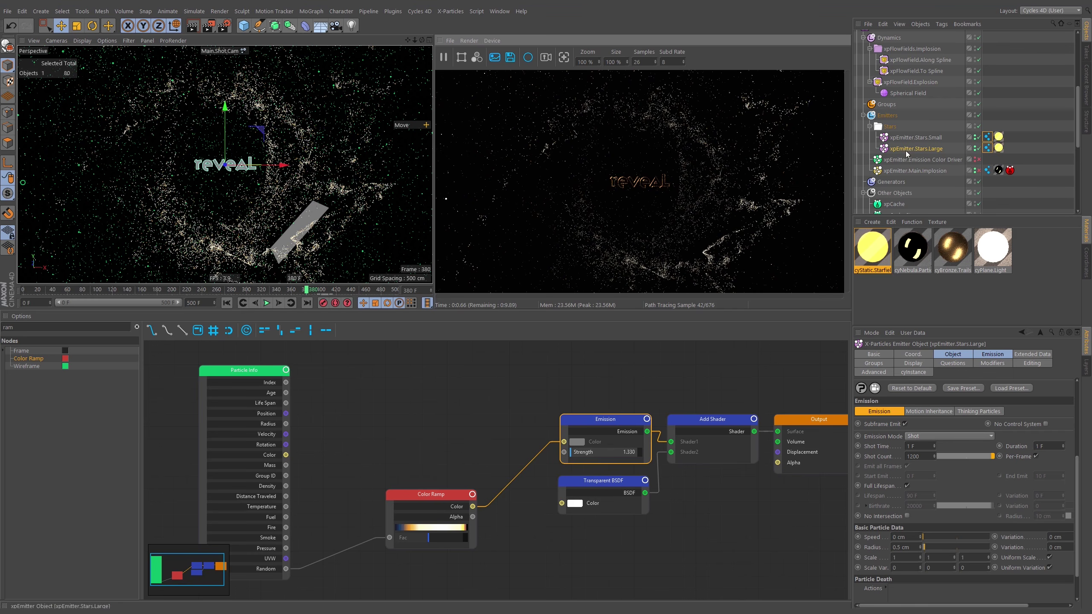
Toggle xpEmitter.Stars.Small off and on to check the large stars alone, and play on to frame 390
click(979, 138)
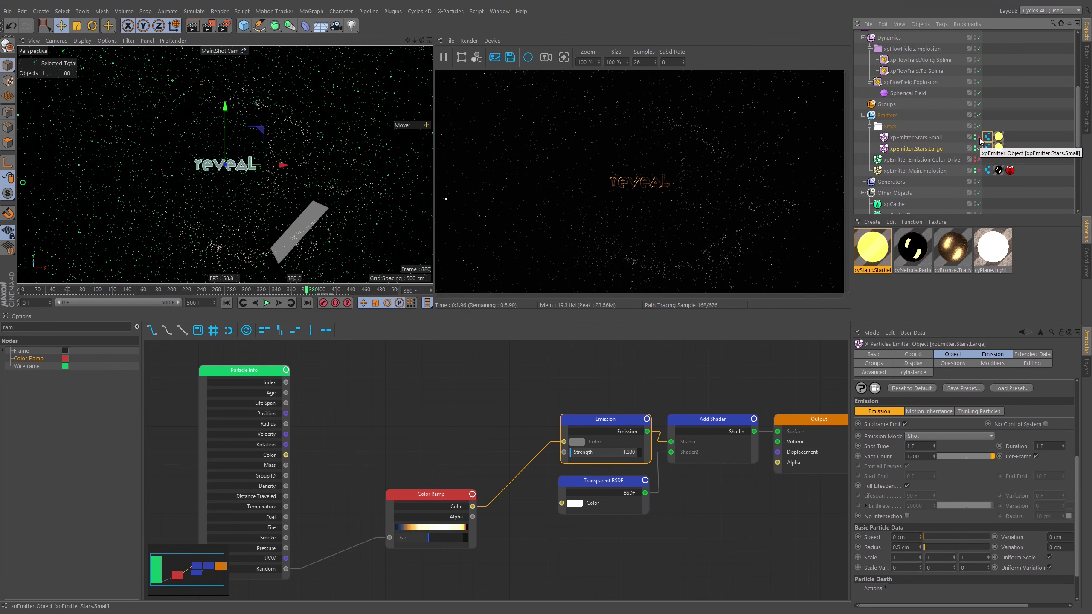
click(979, 139)
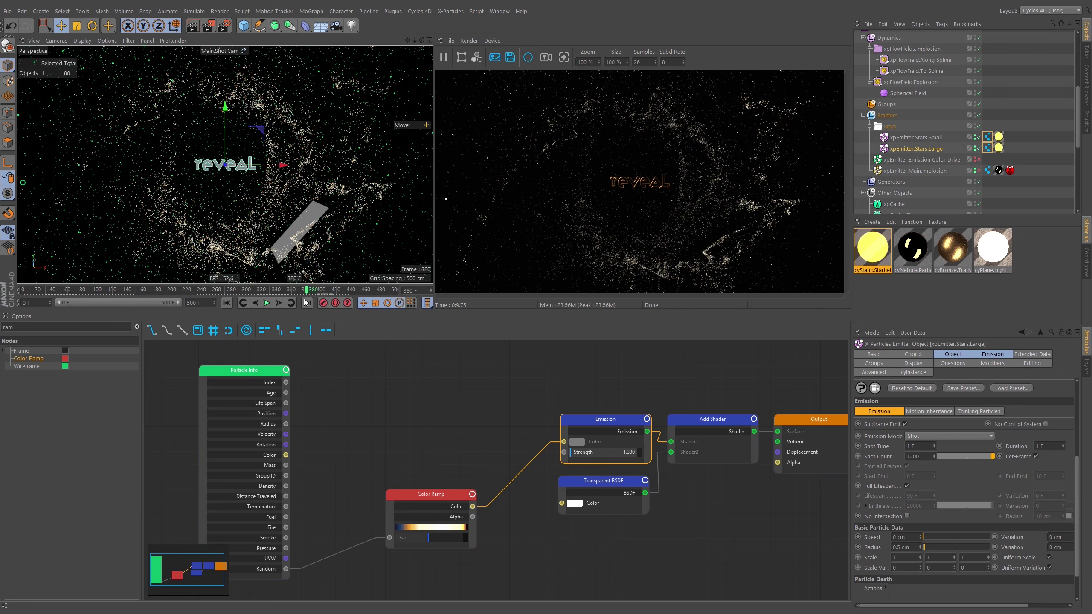
click(266, 304)
click(266, 304)
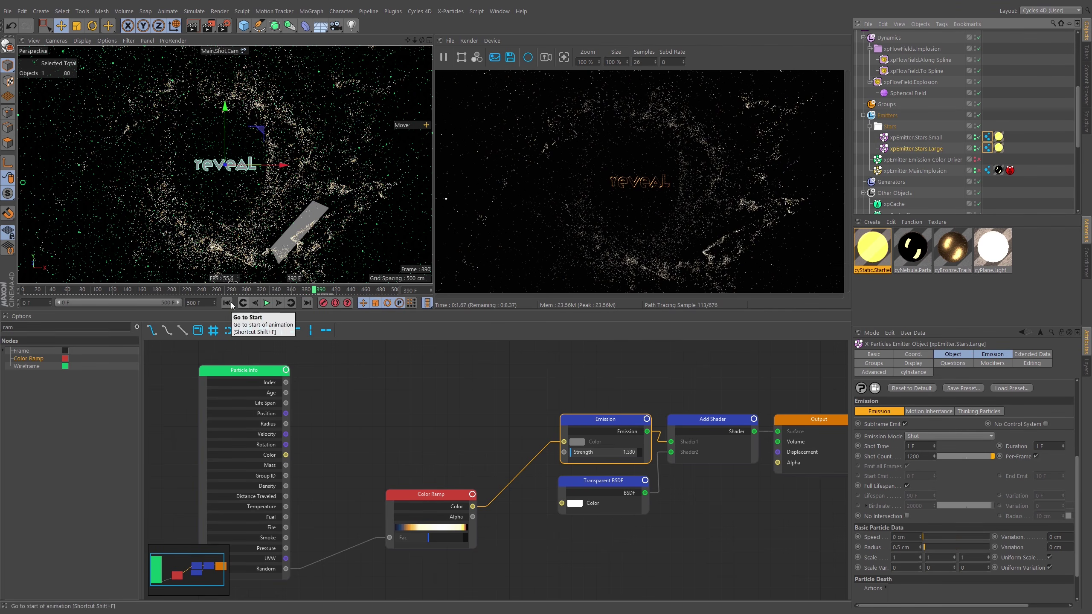
Replay the animation from the start and stop at frame 73
click(229, 304)
click(266, 303)
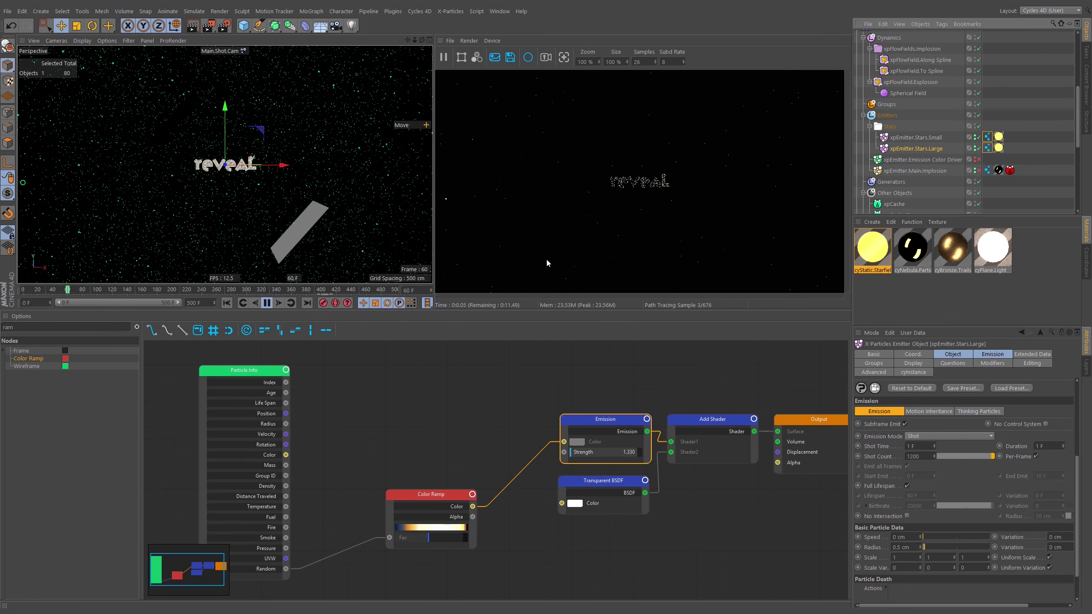
click(267, 304)
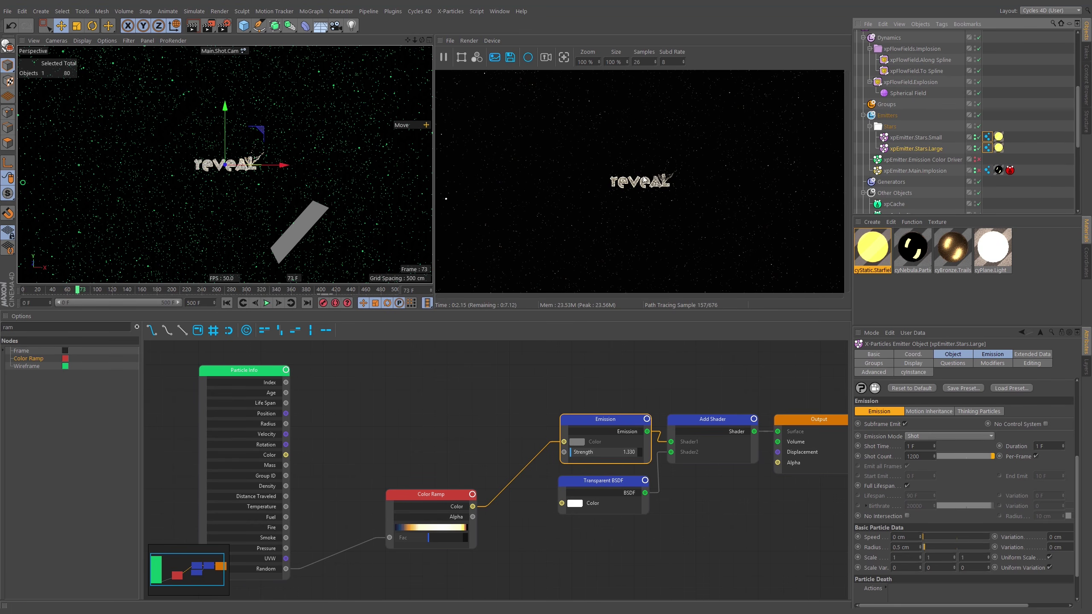
Open the cyInstance settings of xpEmitter.Stars.Large and switch the viewport to the Default Camera
click(914, 372)
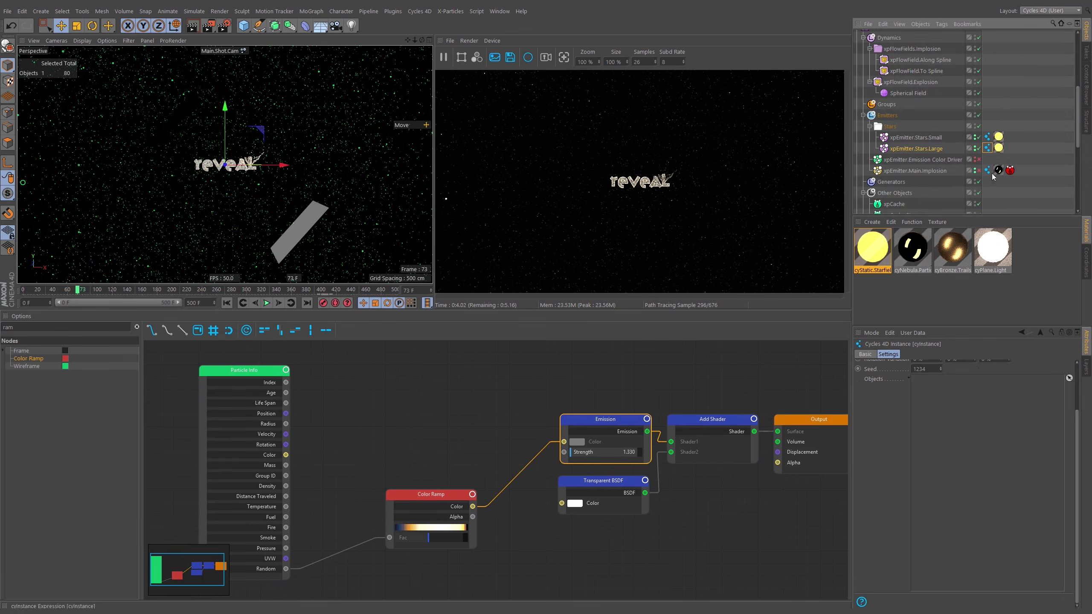
click(220, 50)
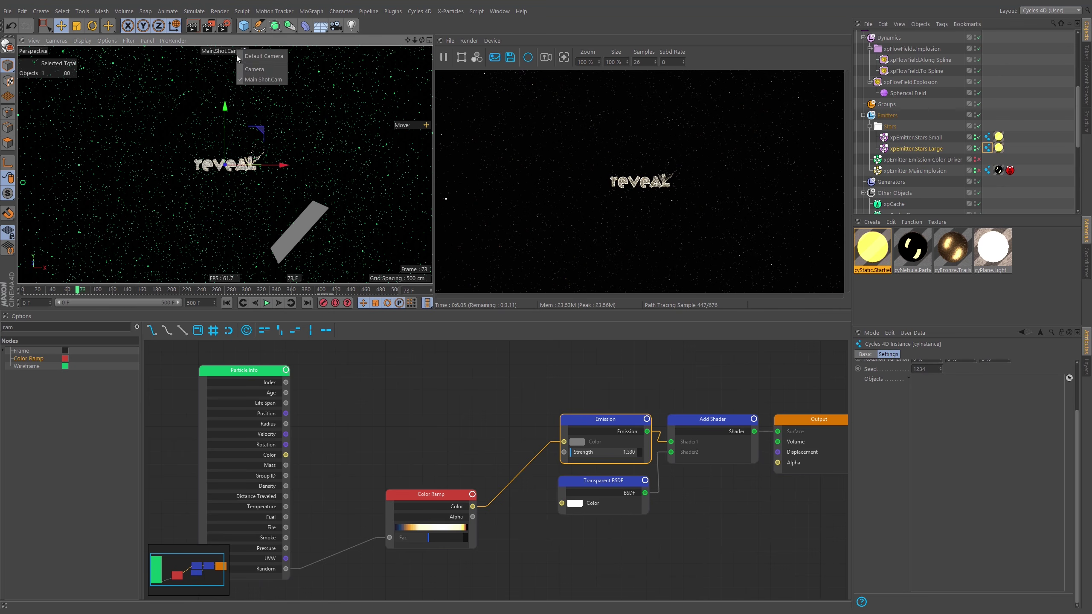
click(258, 68)
click(220, 50)
click(250, 57)
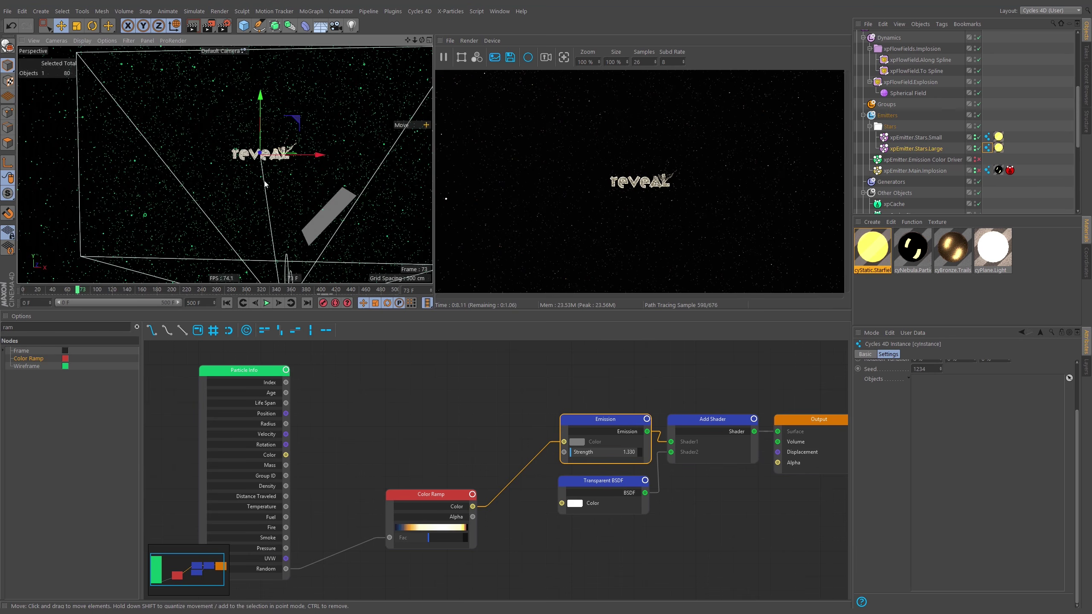
Frame the reveal letters up close and disable xpEmitter.Stars.Small to isolate the large stars in the live render
alt+right_drag(264, 154, 349, 172)
alt+middle_drag(350, 176, 232, 162)
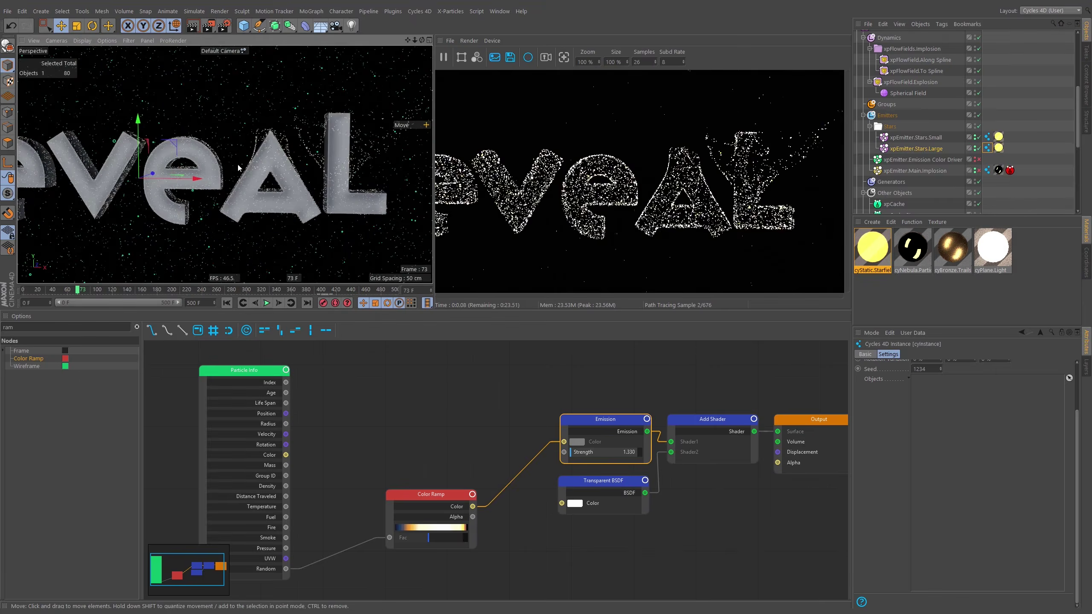
alt+right_drag(250, 148, 298, 140)
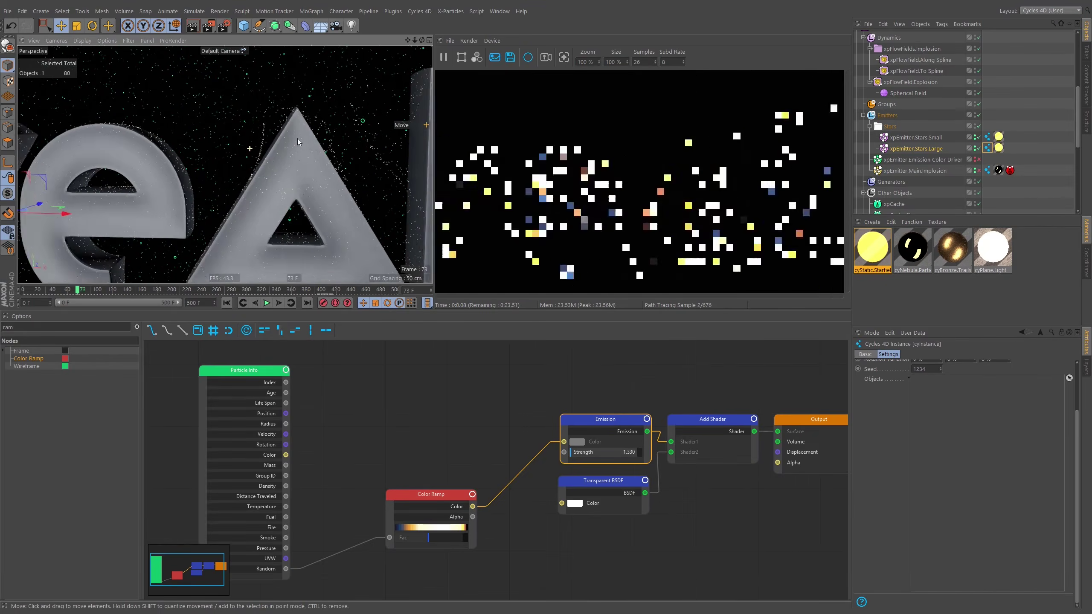
mouse_move(298, 139)
alt+mouse_down()
mouse_move(305, 168)
mouse_move(306, 153)
alt+mouse_up()
mouse_move(317, 152)
alt+right_down()
mouse_move(347, 141)
mouse_move(307, 163)
alt+right_up()
alt+drag(307, 162, 304, 169)
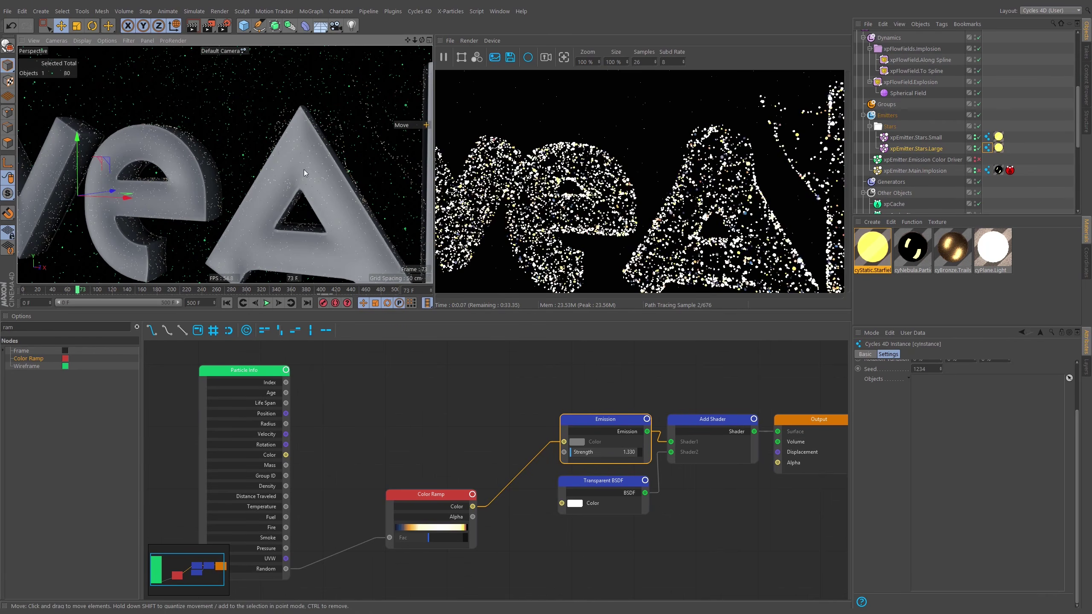
click(979, 138)
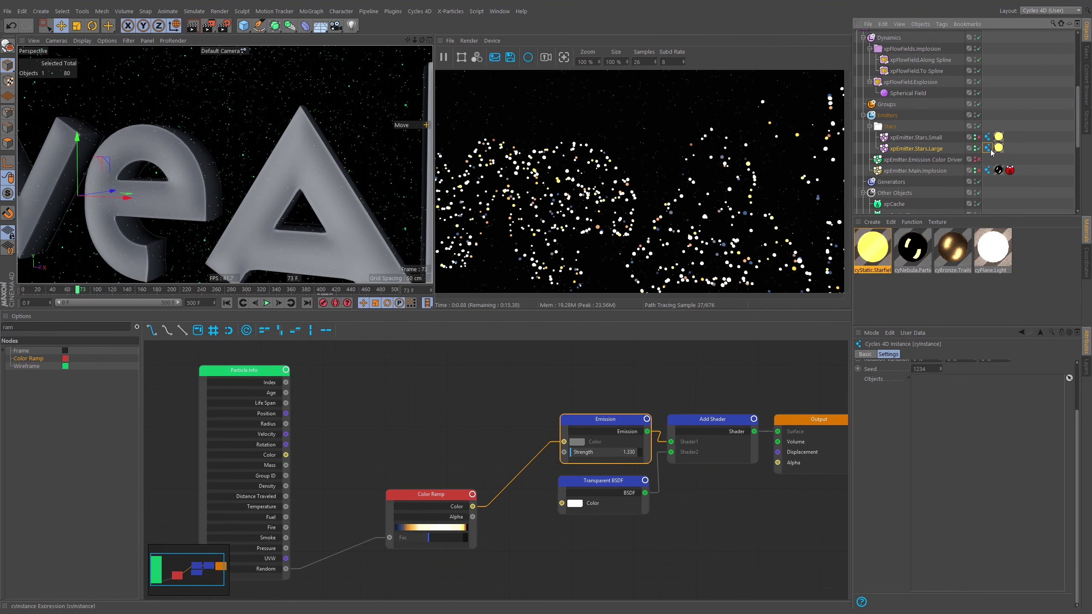
Try a Size Variation of about 887% with a Size Multiplier above 100% on the large stars' cyInstance
scroll(976, 384, up, 3)
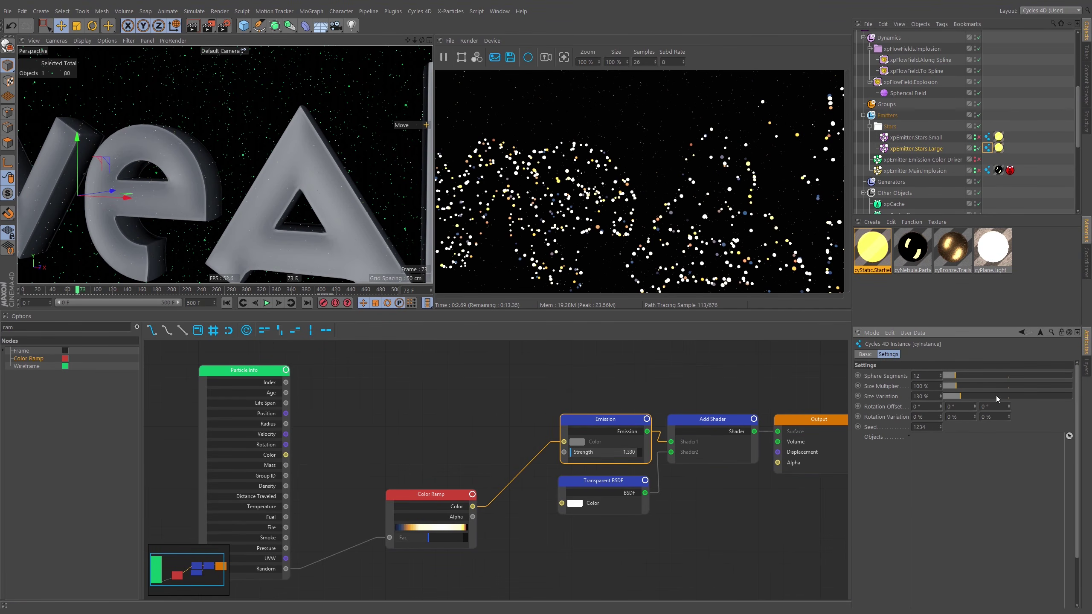
drag(968, 398, 1060, 399)
mouse_move(962, 385)
mouse_down()
mouse_move(948, 386)
mouse_move(964, 386)
mouse_up()
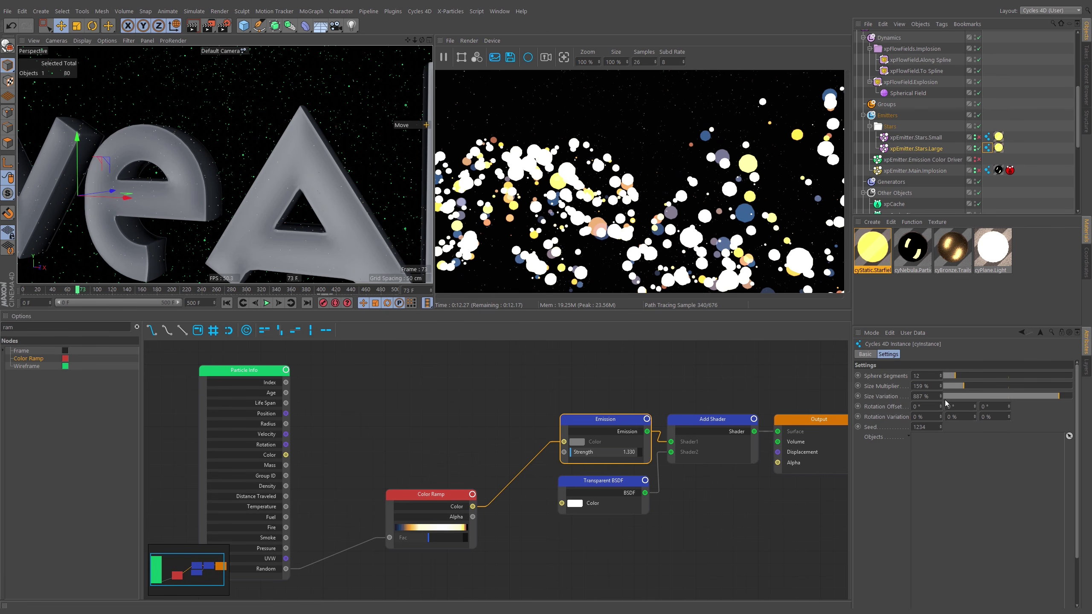
double_click(921, 386)
text(1)
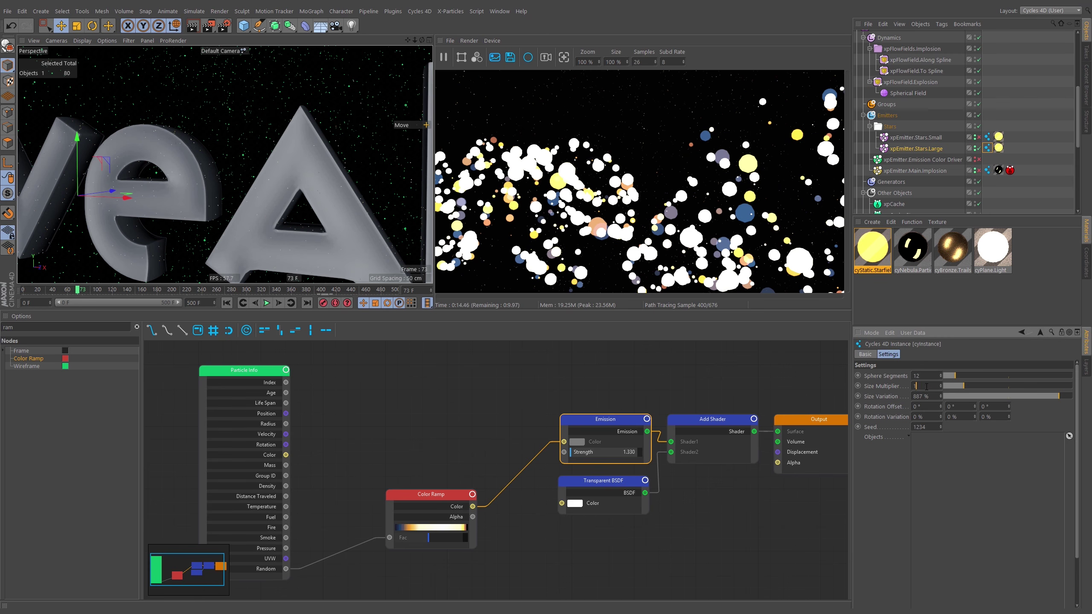
text(13)
key(Return)
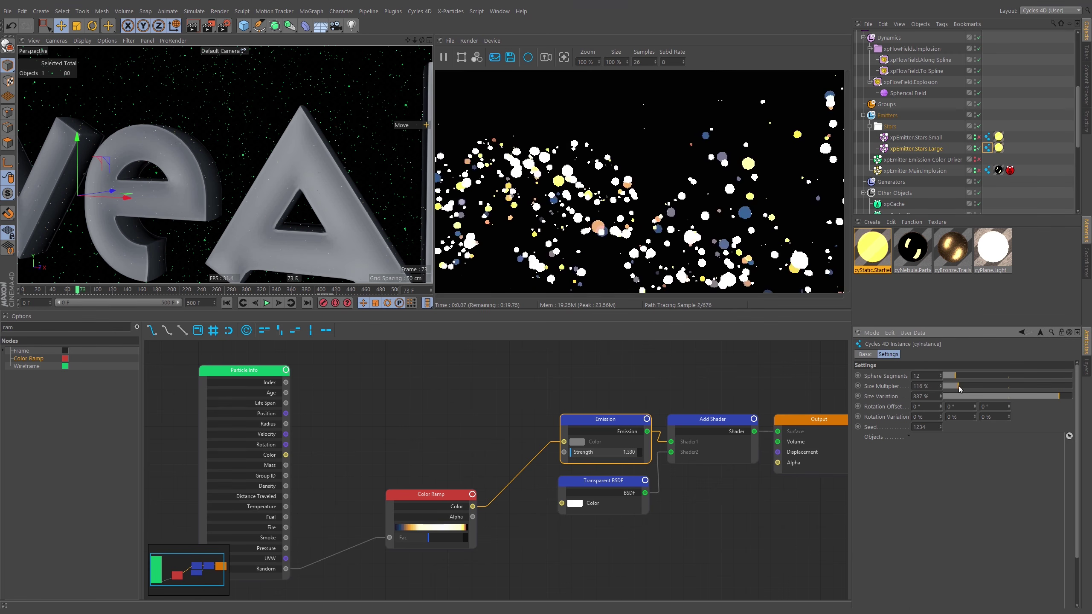
Set the large stars' Size Variation to 1000% and reduce their Size Multiplier to 17%
drag(955, 389, 946, 391)
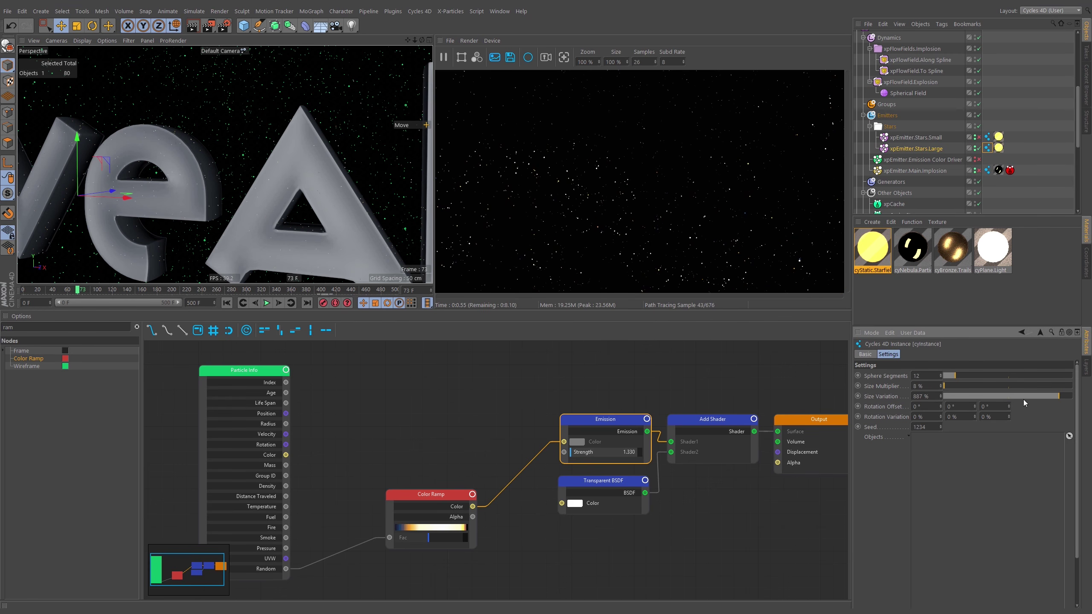
drag(1048, 399, 1074, 396)
drag(946, 388, 906, 391)
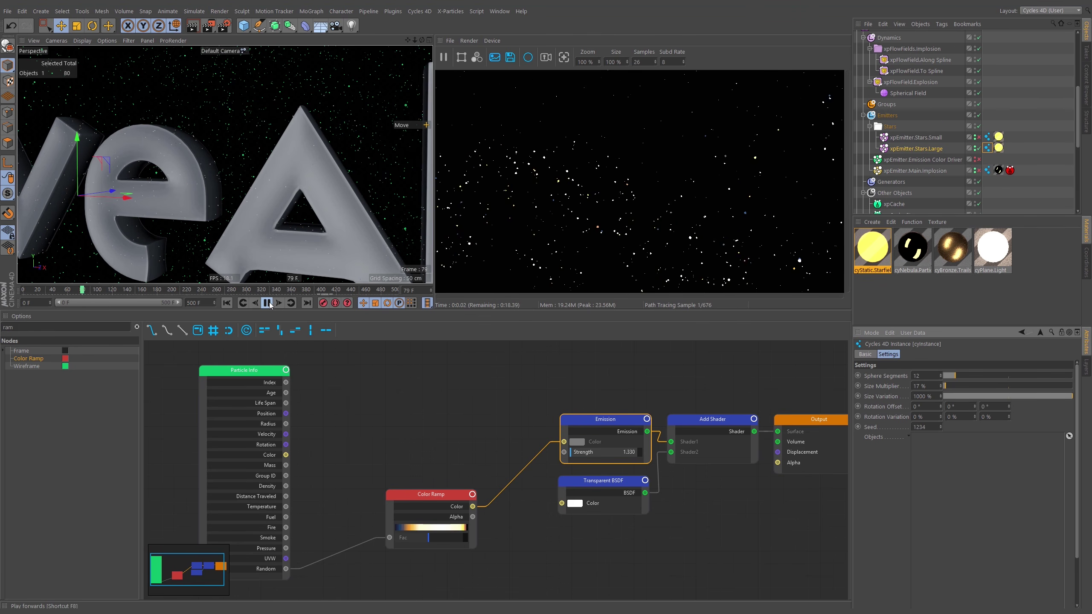
Play the animation from a wide view of the logo, pausing at frame 144, and stop at frame 172
alt+right_drag(264, 208, 178, 277)
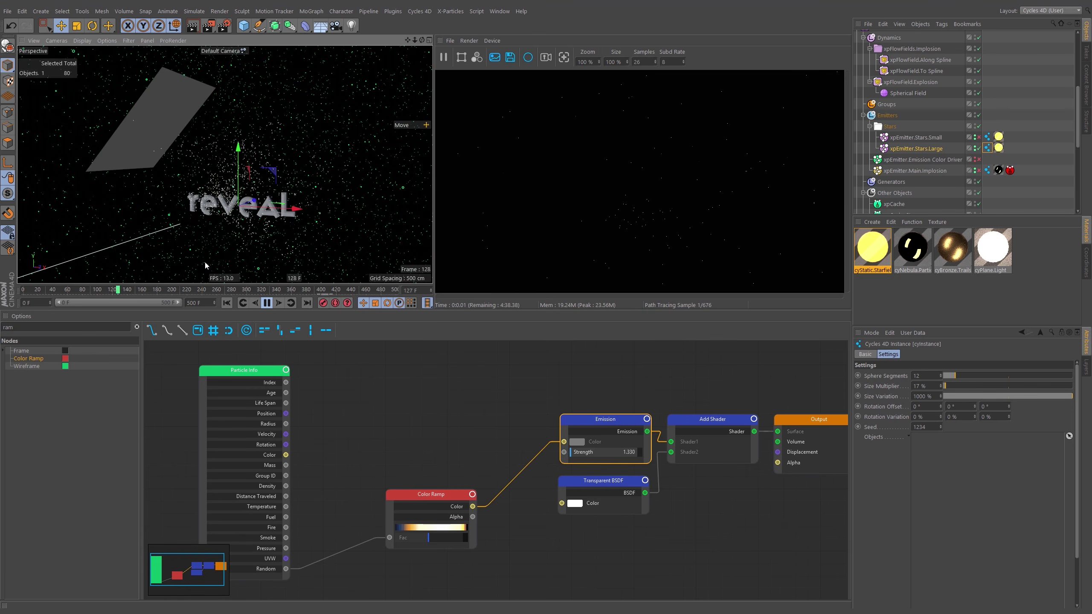
click(268, 303)
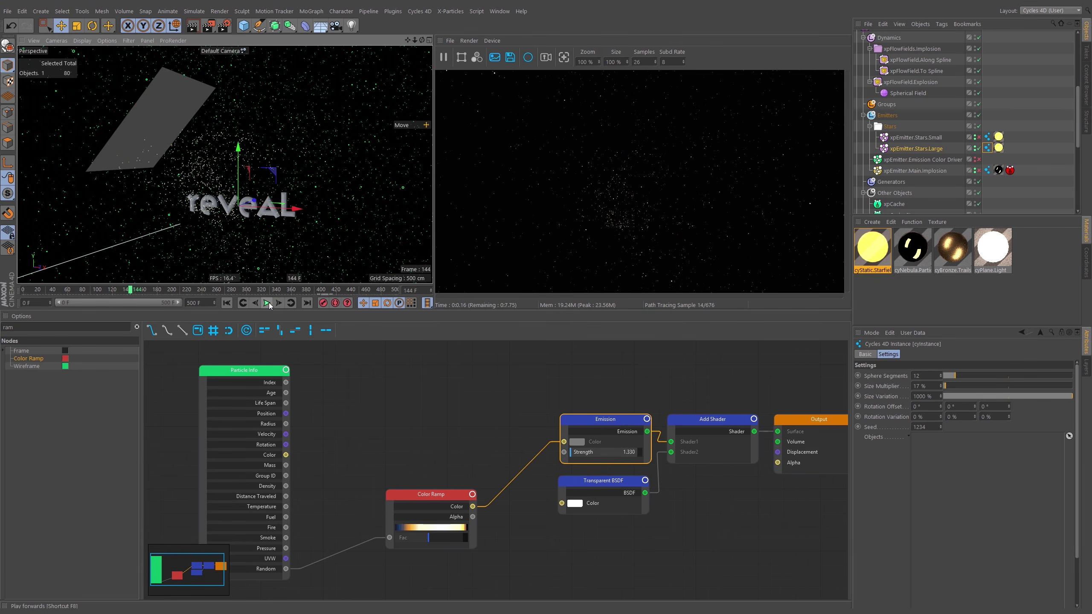
click(268, 303)
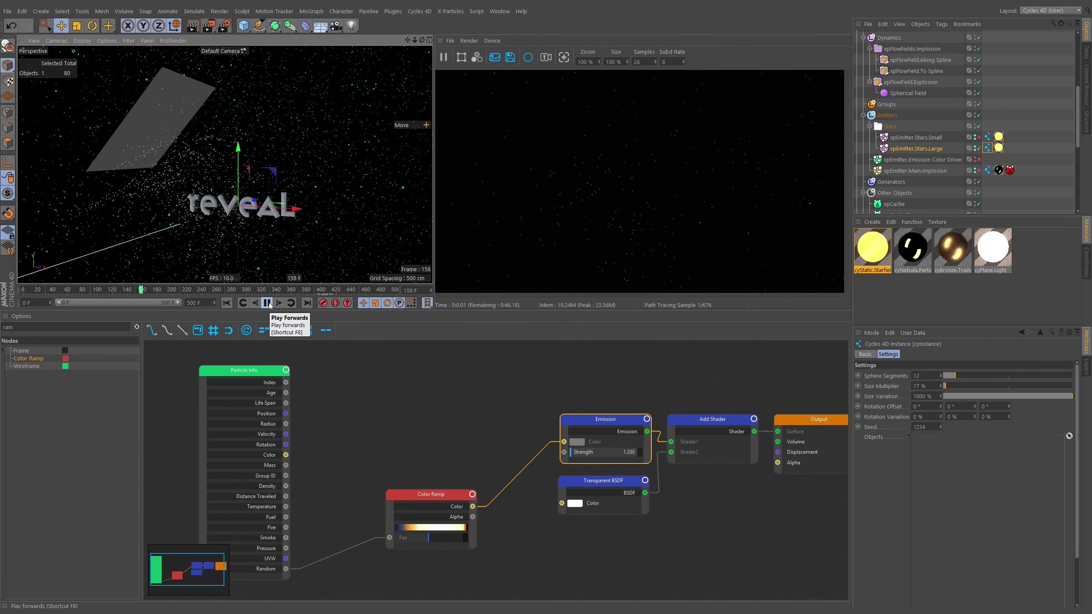
click(268, 303)
Inspect the cyCurve options of xpTrail and the xpSplineGrowth settings in xpSystem.Streams
scroll(930, 104, up, 3)
scroll(930, 104, down, 5)
scroll(920, 143, down, 6)
click(858, 143)
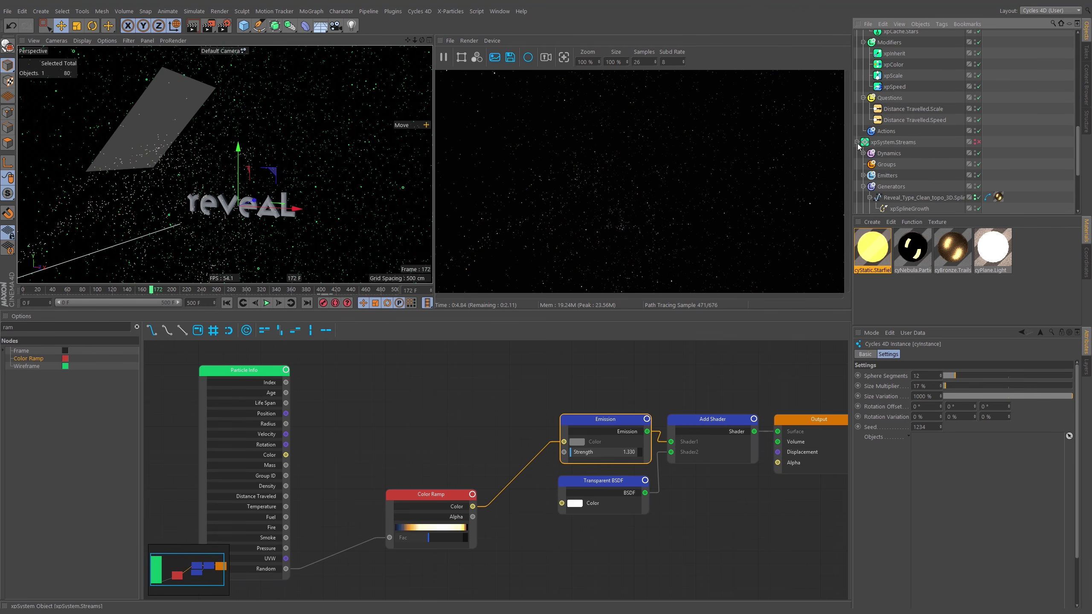
scroll(908, 194, down, 4)
click(892, 117)
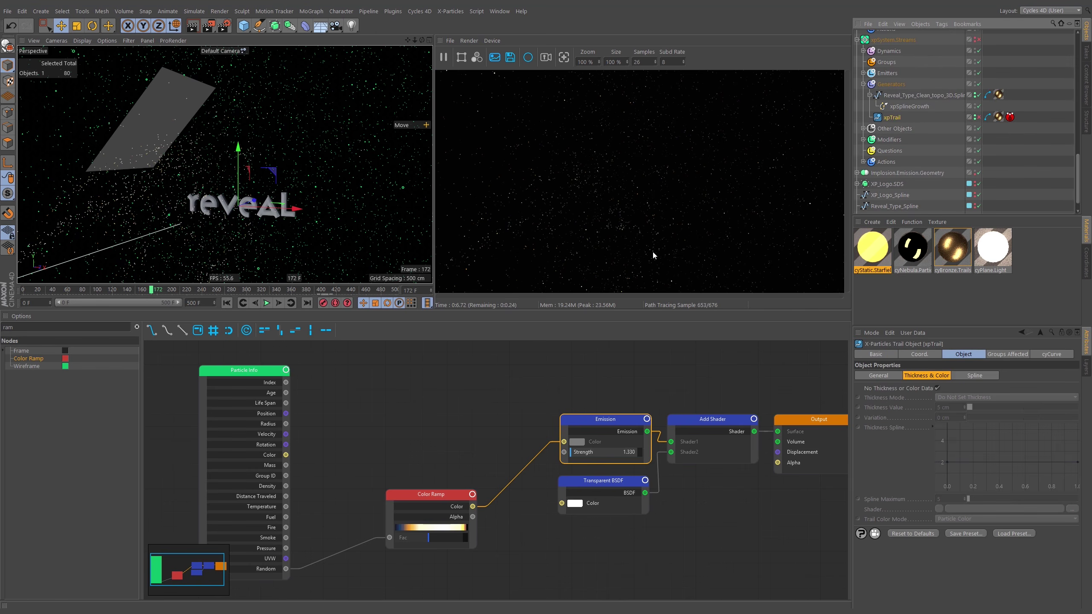
click(988, 117)
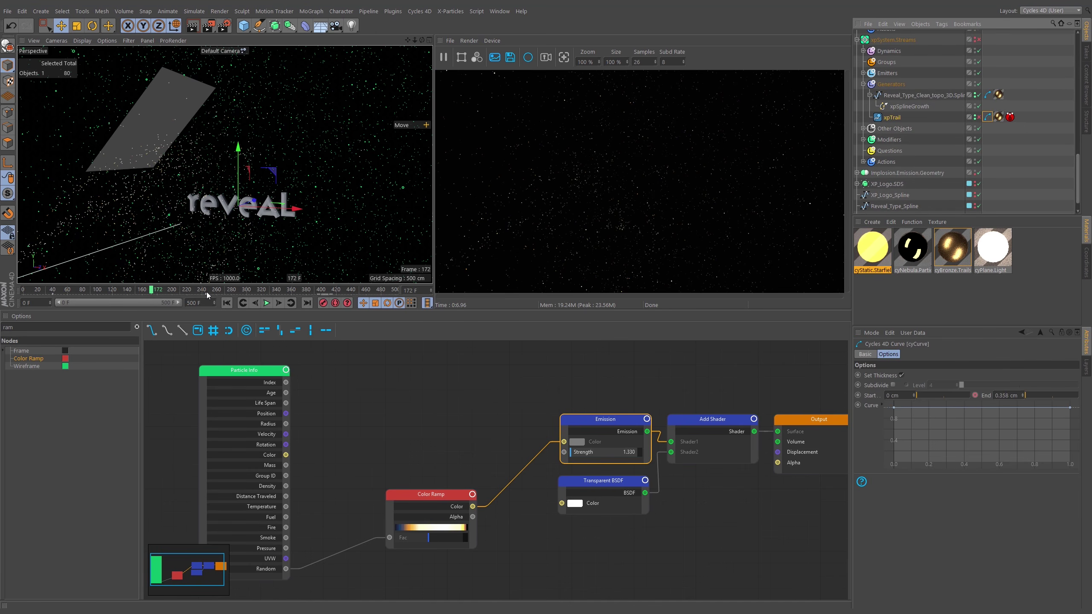
click(904, 105)
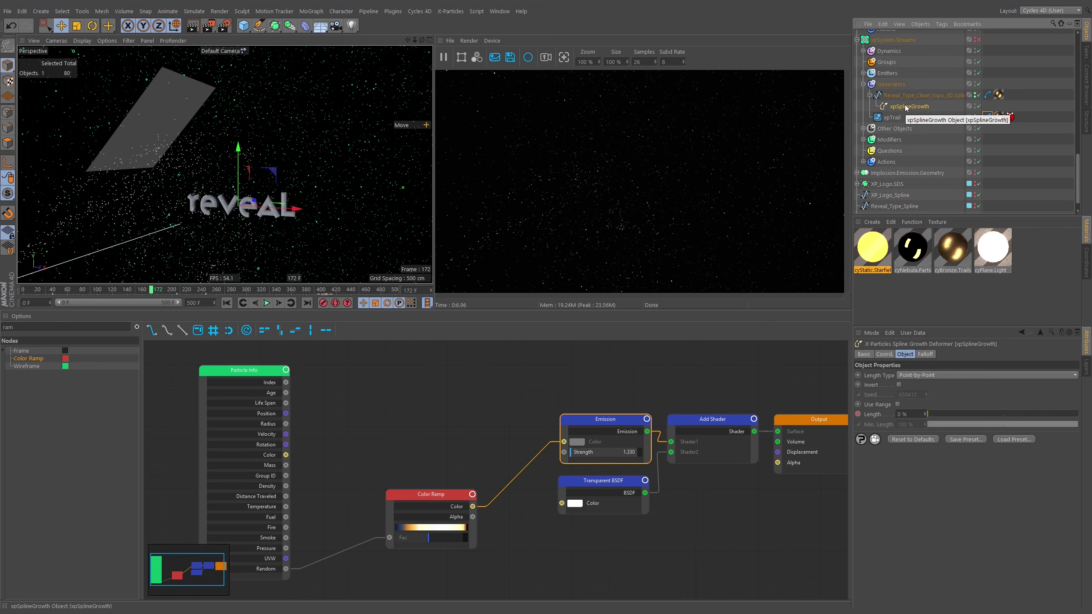
click(946, 145)
Open the cyInstance settings of xpEmitter.Stars.Large and advance the animation to frame 200
scroll(940, 136, up, 4)
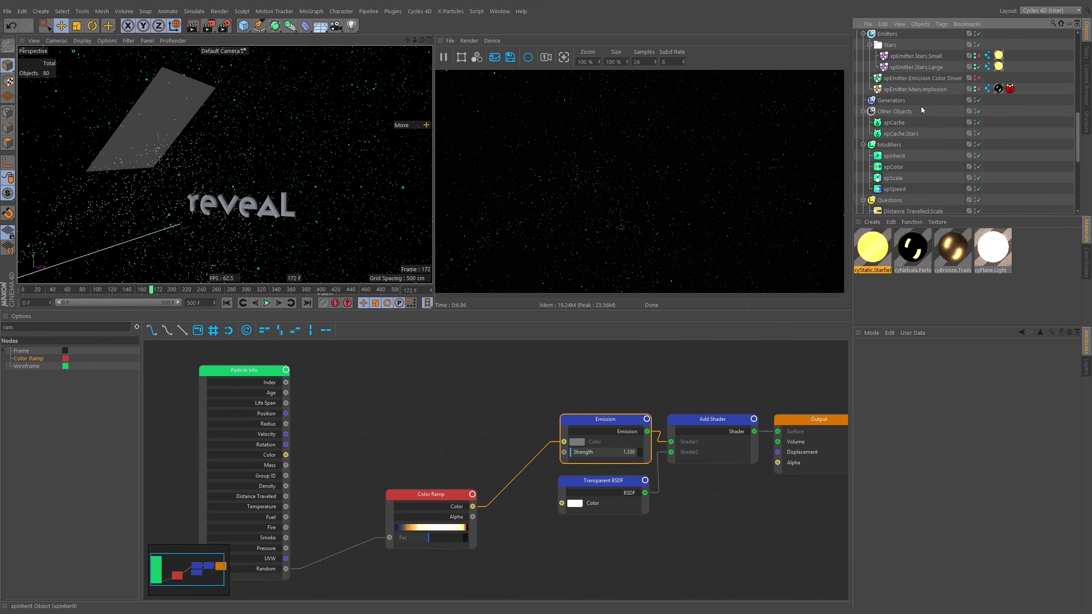
click(922, 81)
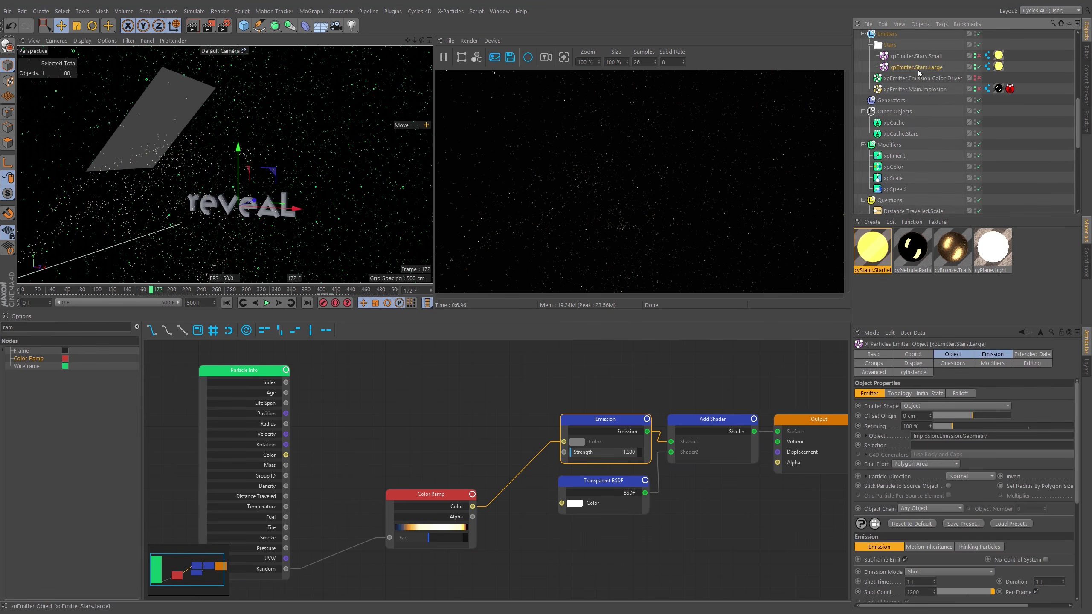
click(987, 66)
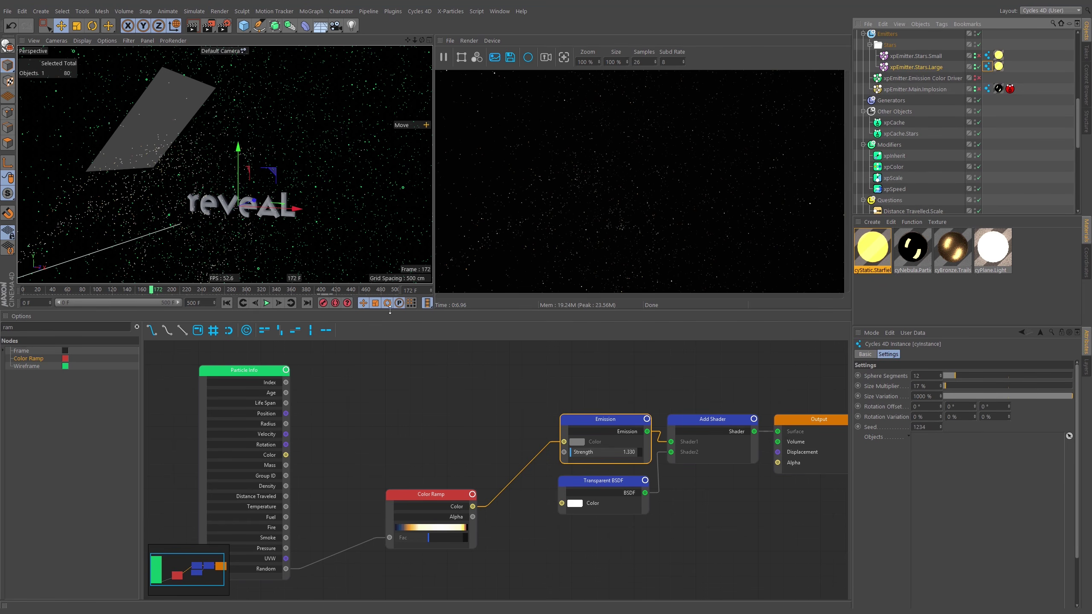
click(267, 303)
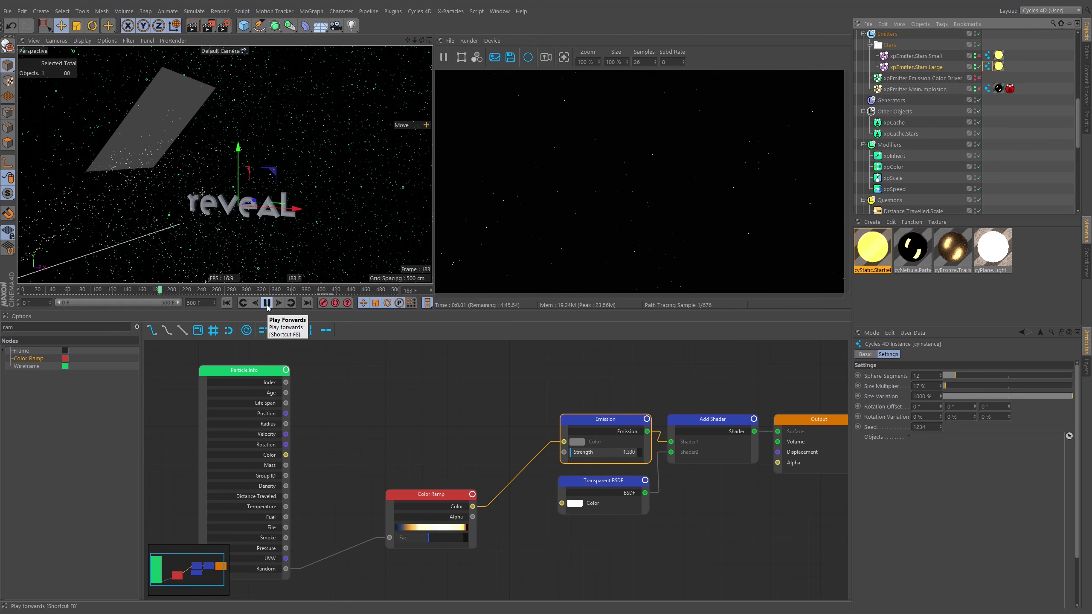
click(267, 303)
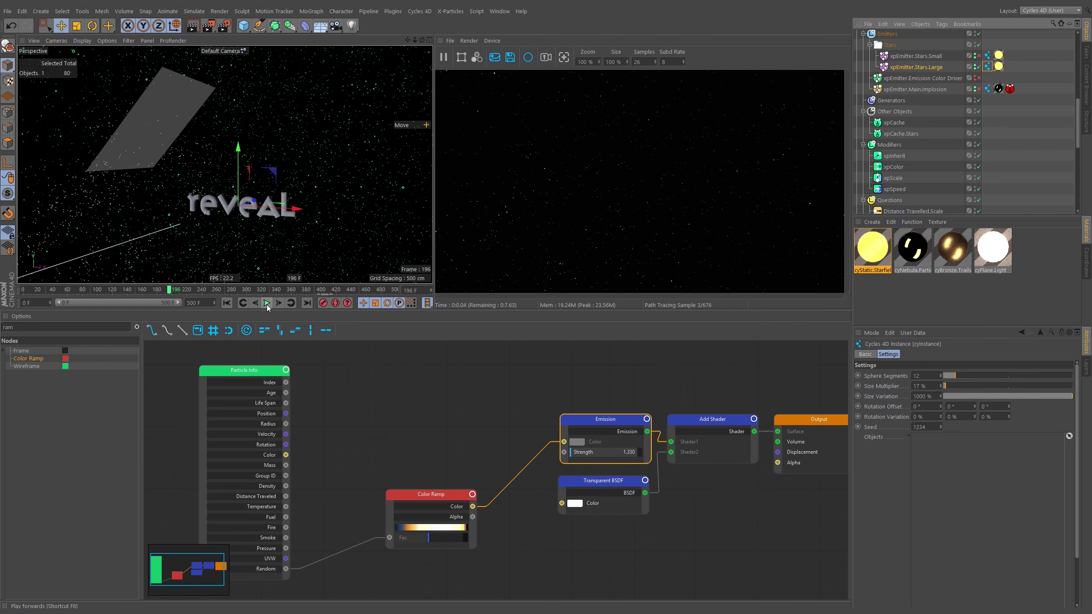
click(277, 303)
click(277, 303)
click(278, 303)
click(277, 303)
Set the Size Multiplier of the large stars' cyInstance to 100%
click(859, 387)
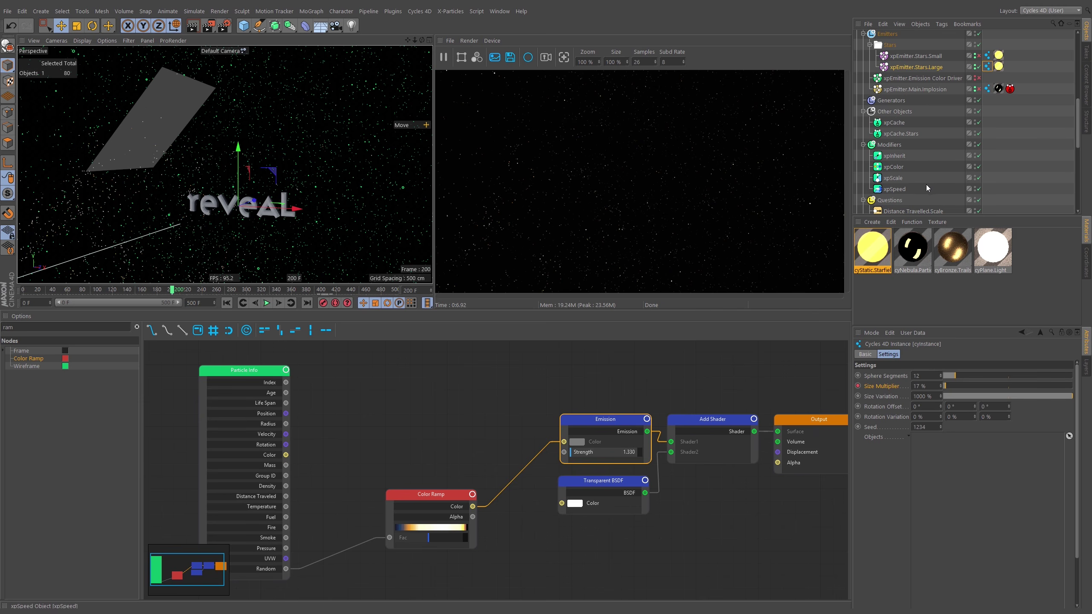
click(920, 387)
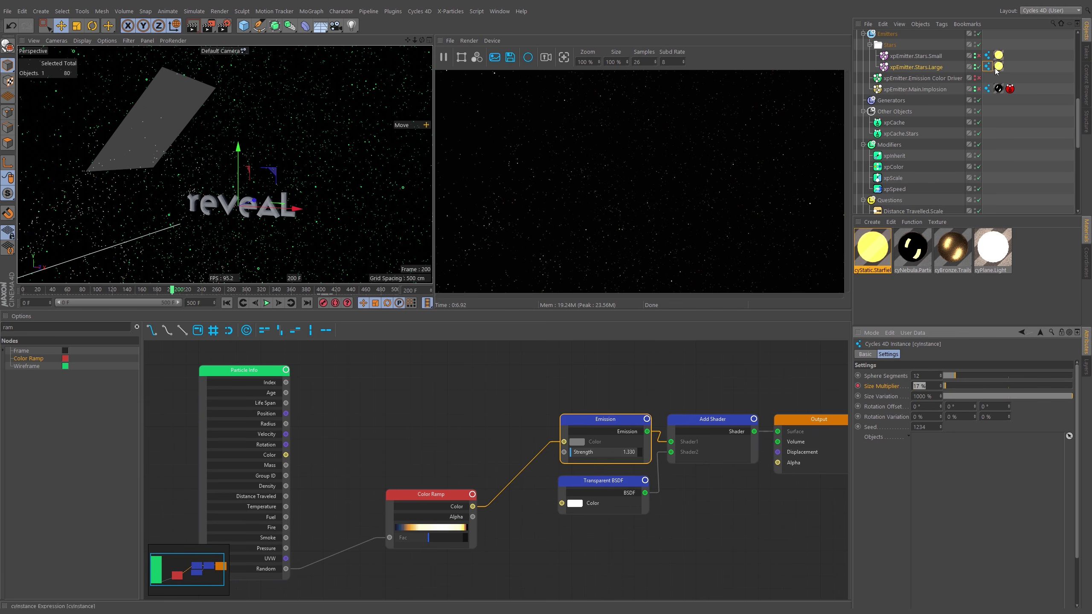
click(861, 390)
key(Return)
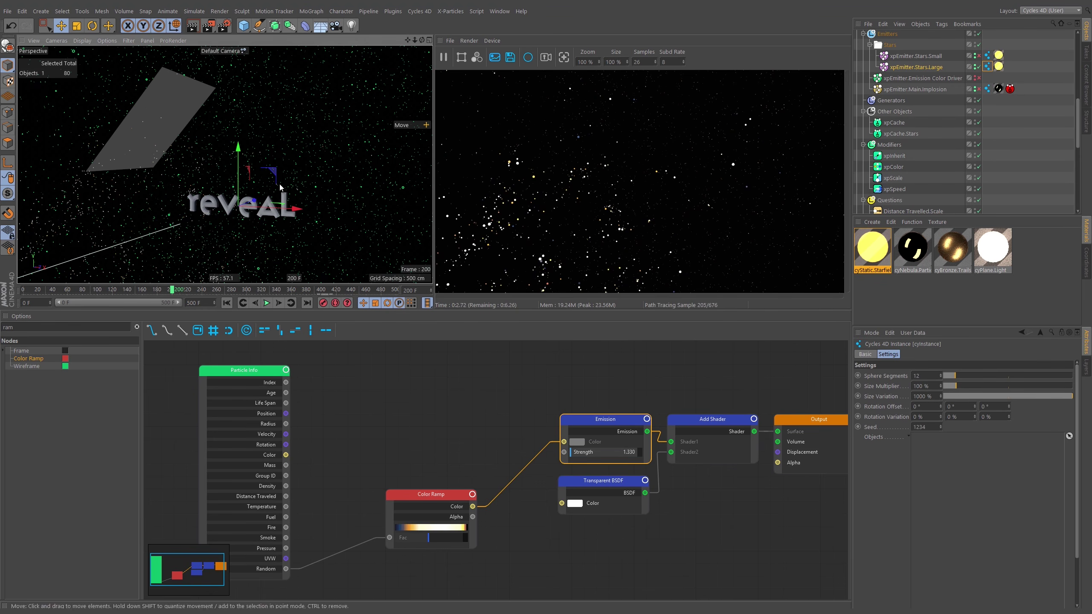
Check the xpCache.Stars settings and re-enable xpEmitter.Main.Implosion
click(989, 140)
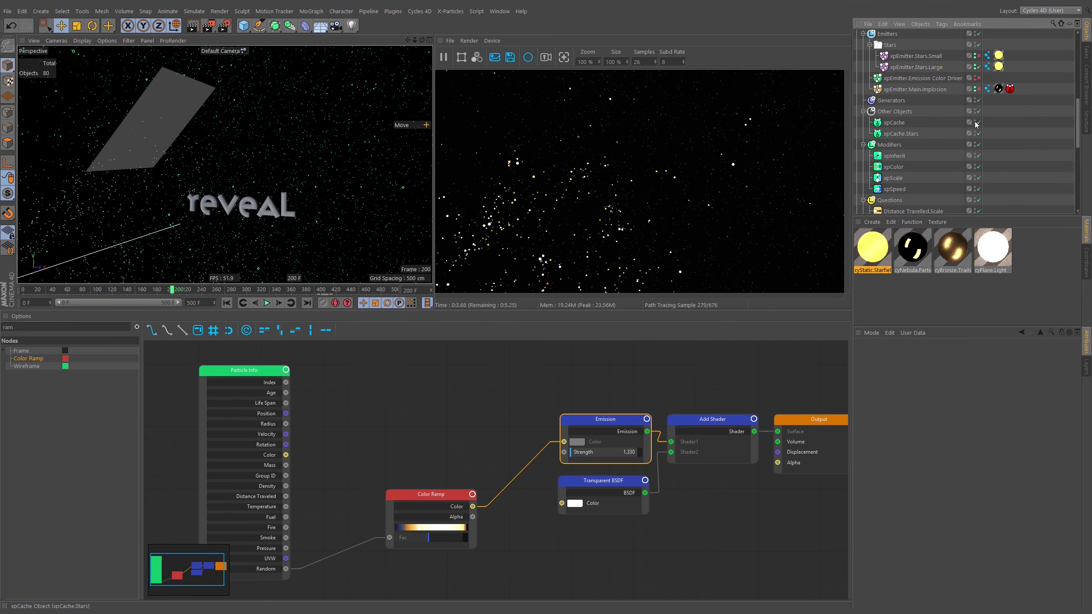
click(894, 123)
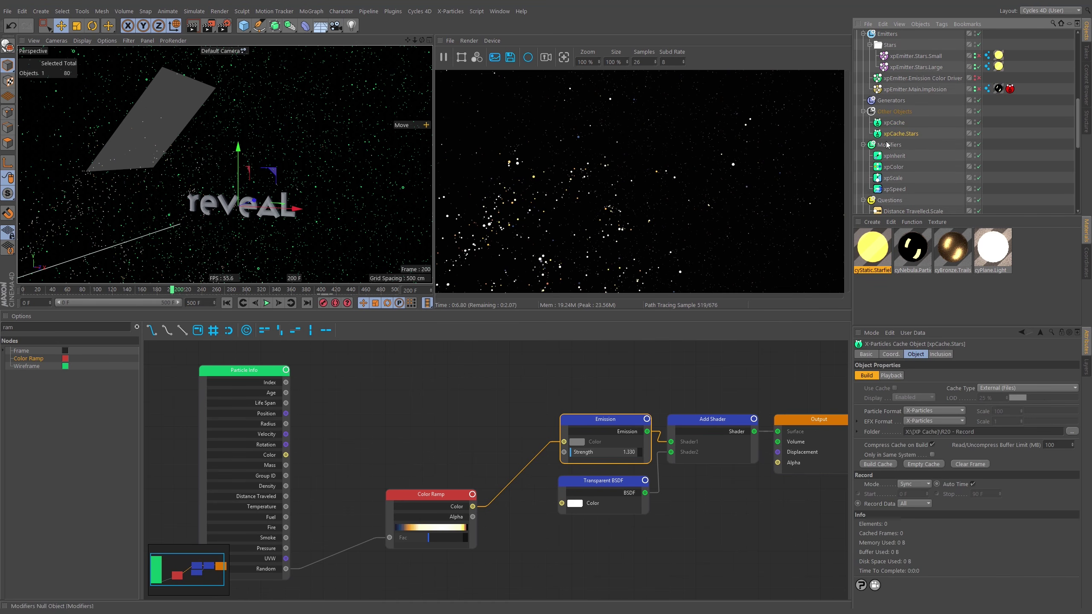
click(1009, 124)
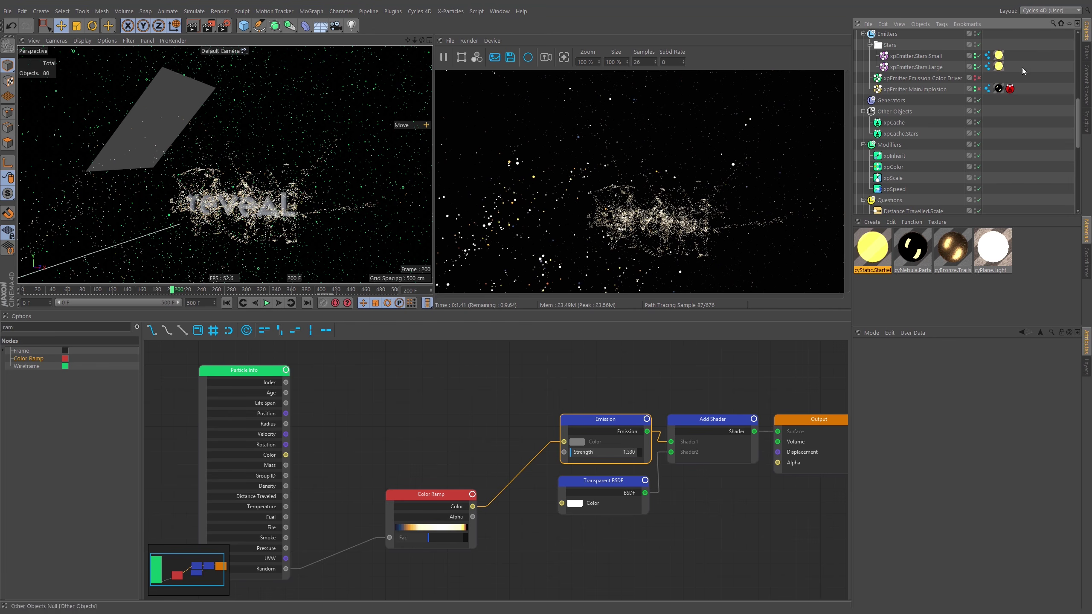
Switch to the Startup (User) layout and replay the animation from the start, stopping at frame 59
click(1040, 12)
click(1039, 123)
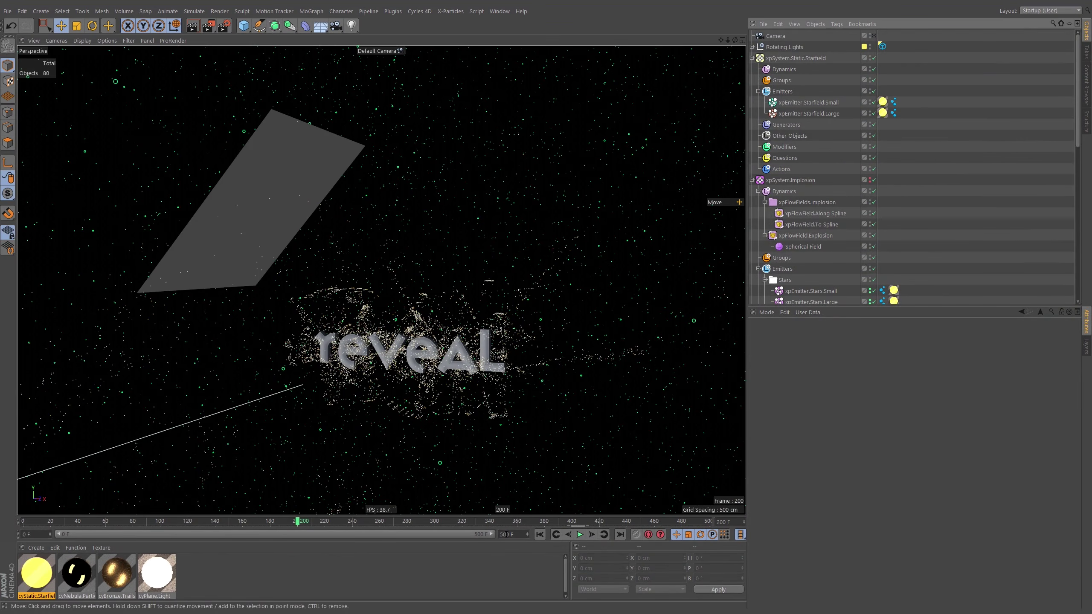
click(539, 534)
click(580, 534)
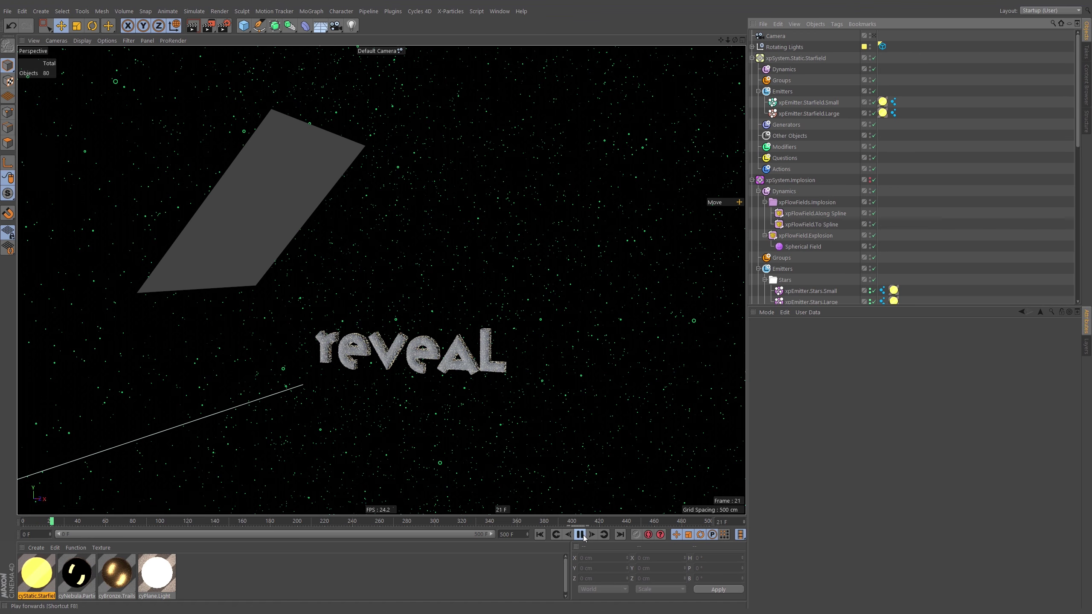
click(585, 536)
Review the playback, build and inclusion settings of xpCache.Stars, including its list of the small and large star emitters
click(753, 58)
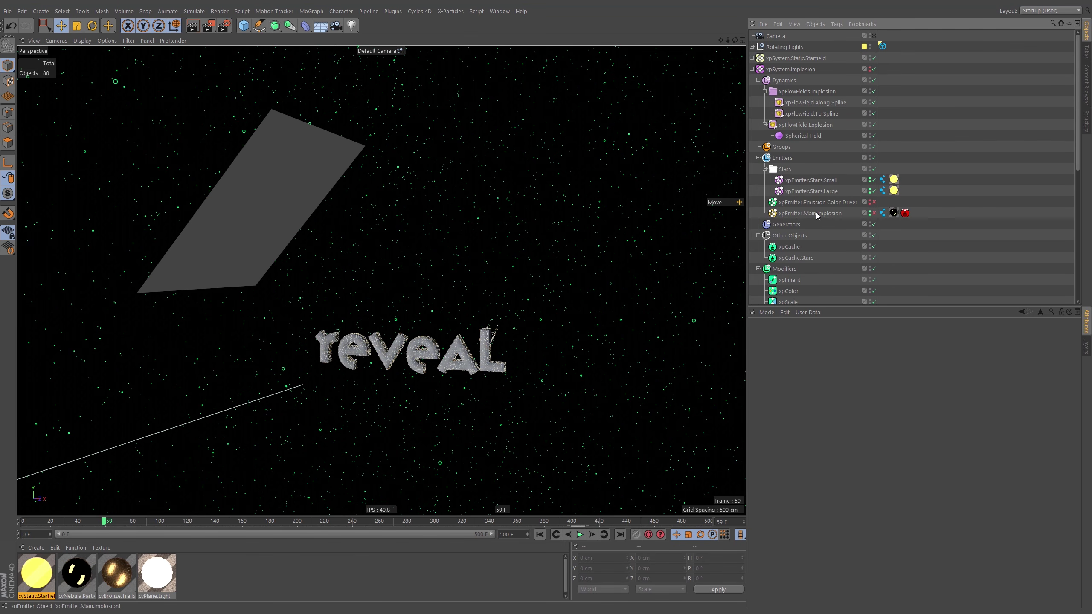
click(796, 258)
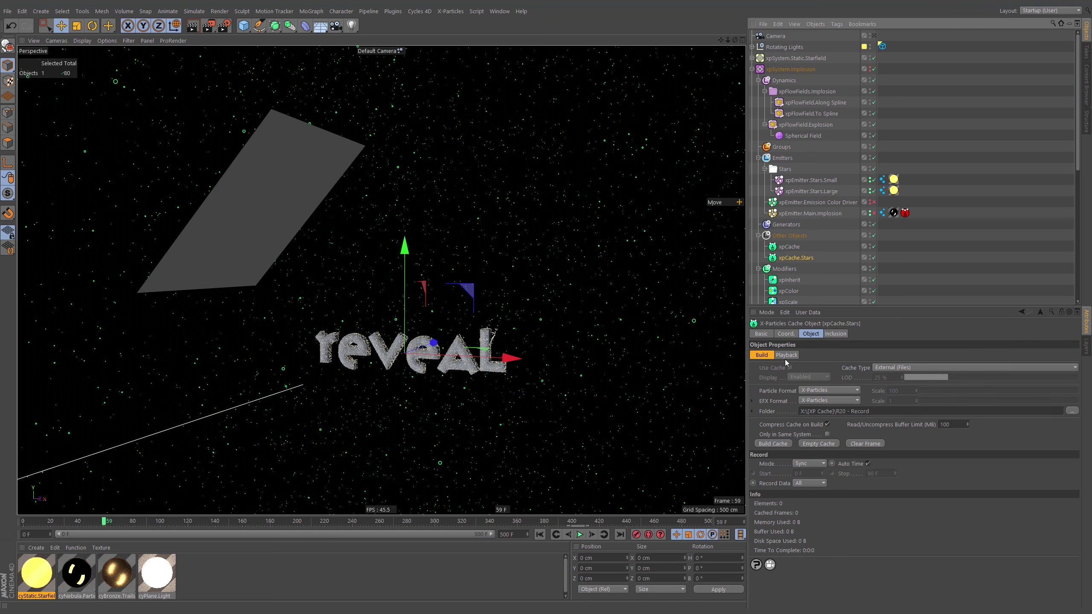
click(788, 356)
click(763, 355)
click(839, 335)
click(1069, 429)
click(832, 193)
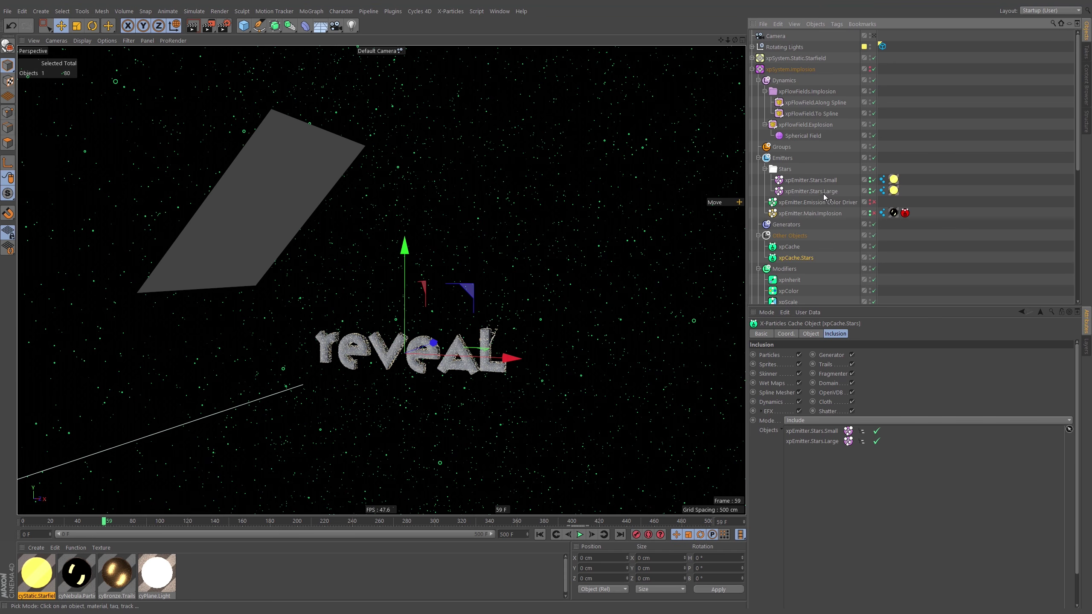
Compare the emission settings of the large and small star emitters and replay the animation, rewinding to the start
click(826, 191)
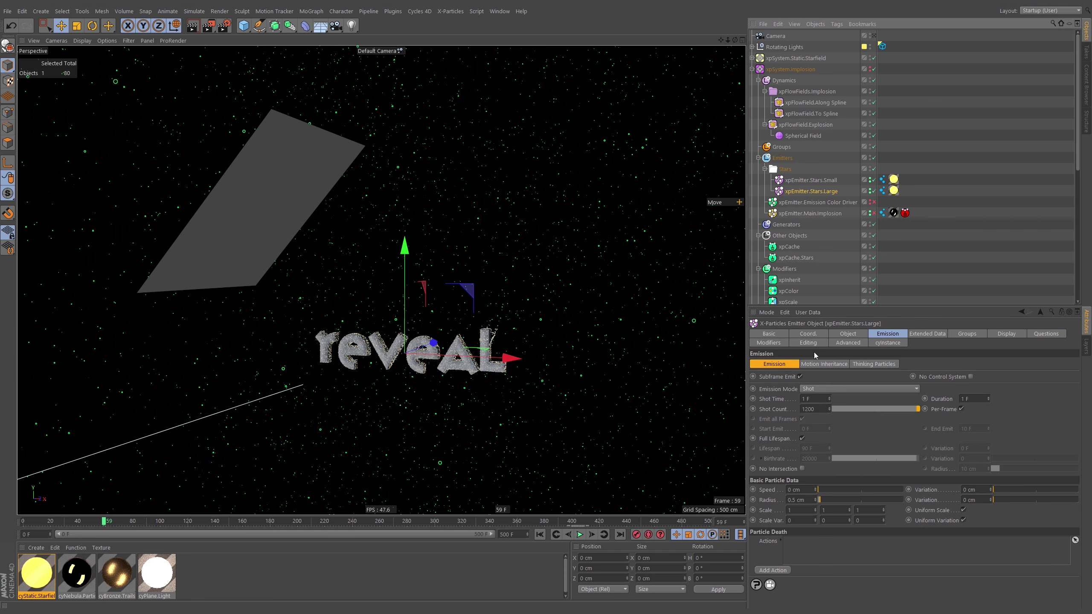
click(814, 179)
click(540, 534)
click(579, 534)
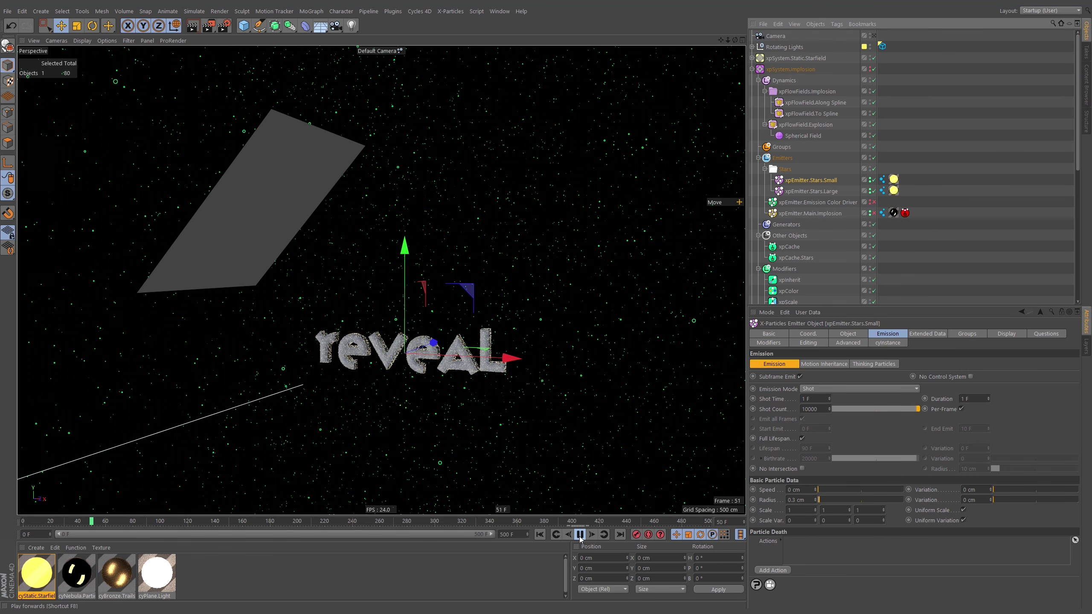
click(580, 535)
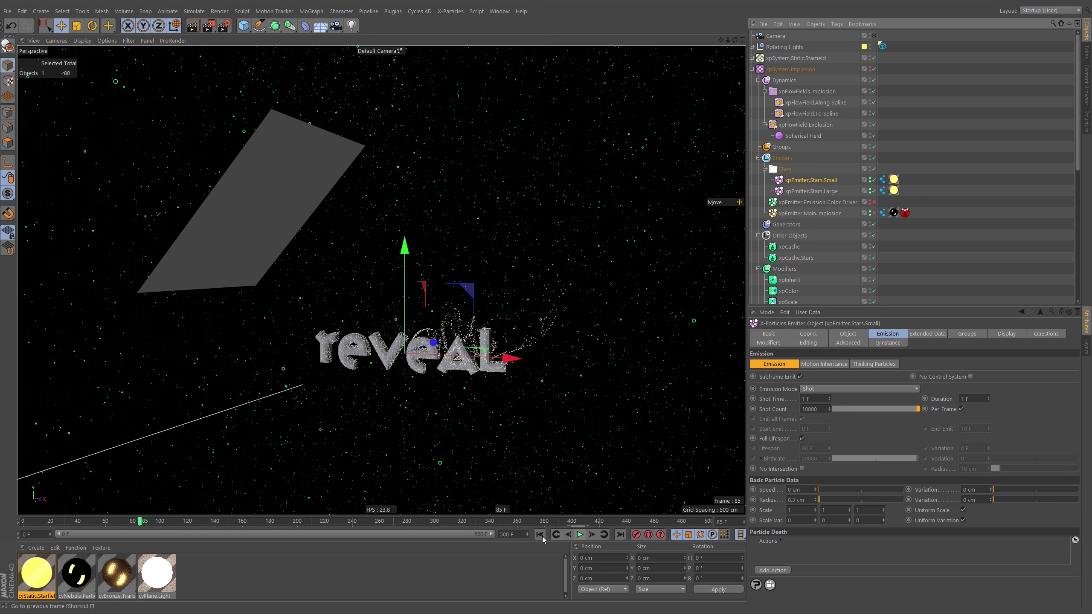
click(541, 534)
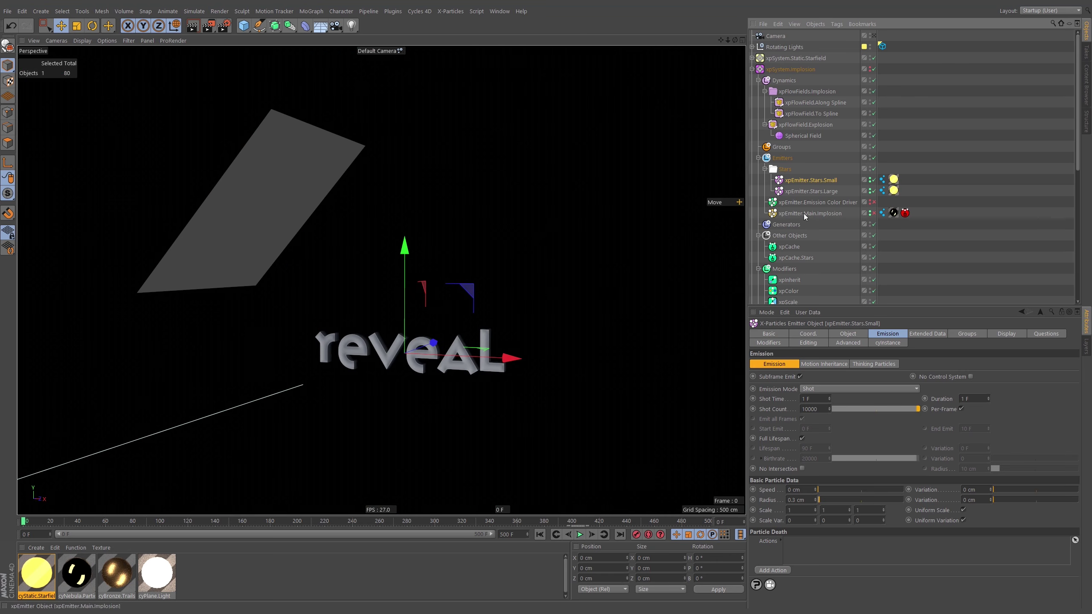
Set the Record Mode of xpCache.Stars to Playback
click(794, 256)
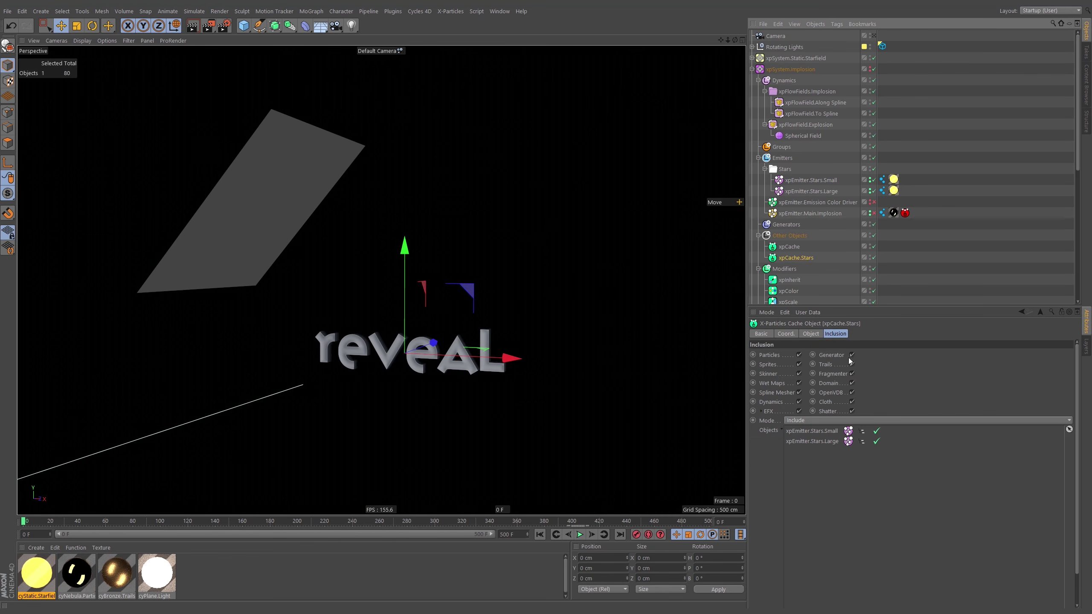
click(813, 334)
click(810, 463)
click(811, 476)
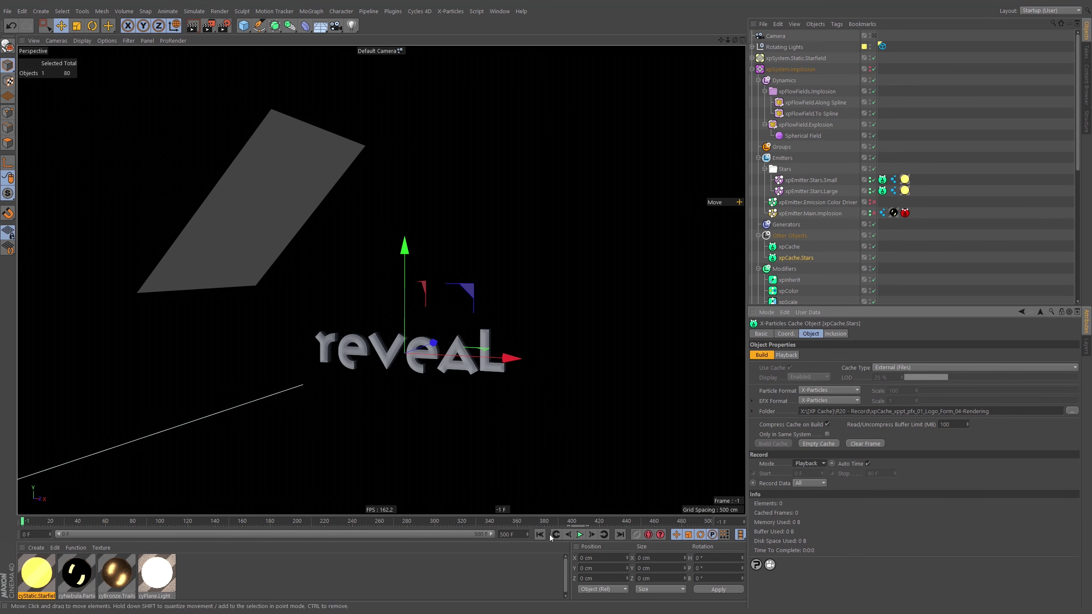
Check the playback rate options and play the whole timeline from the start to record the star emitters' cache
click(741, 534)
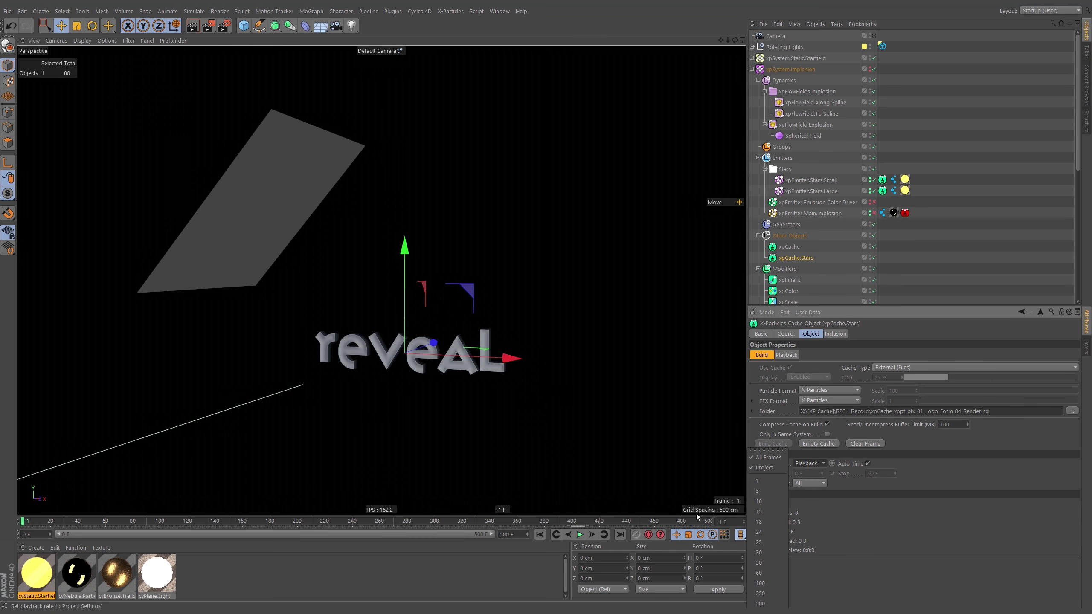
click(592, 534)
click(741, 535)
click(580, 536)
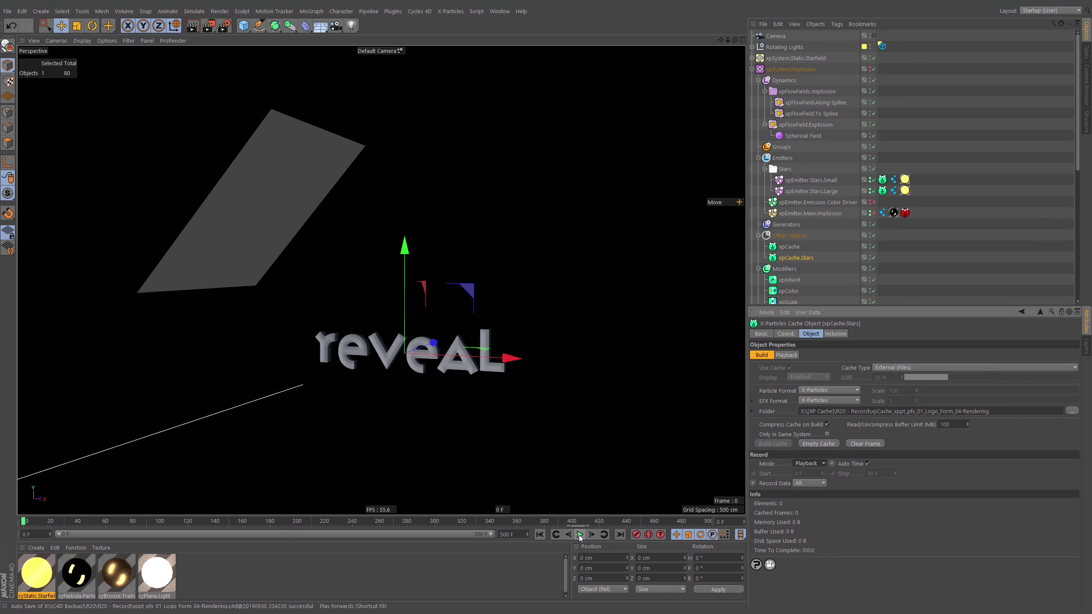
click(580, 536)
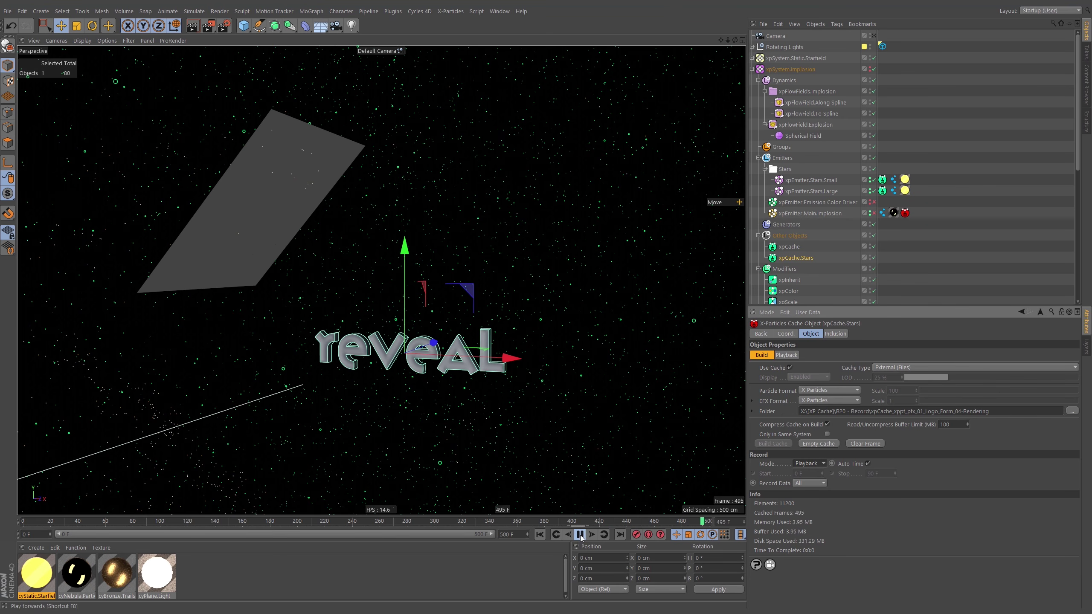
Replay the cached stars from the start to frame 184 and set the Record Mode of xpCache.Stars to Sync
click(540, 535)
click(580, 534)
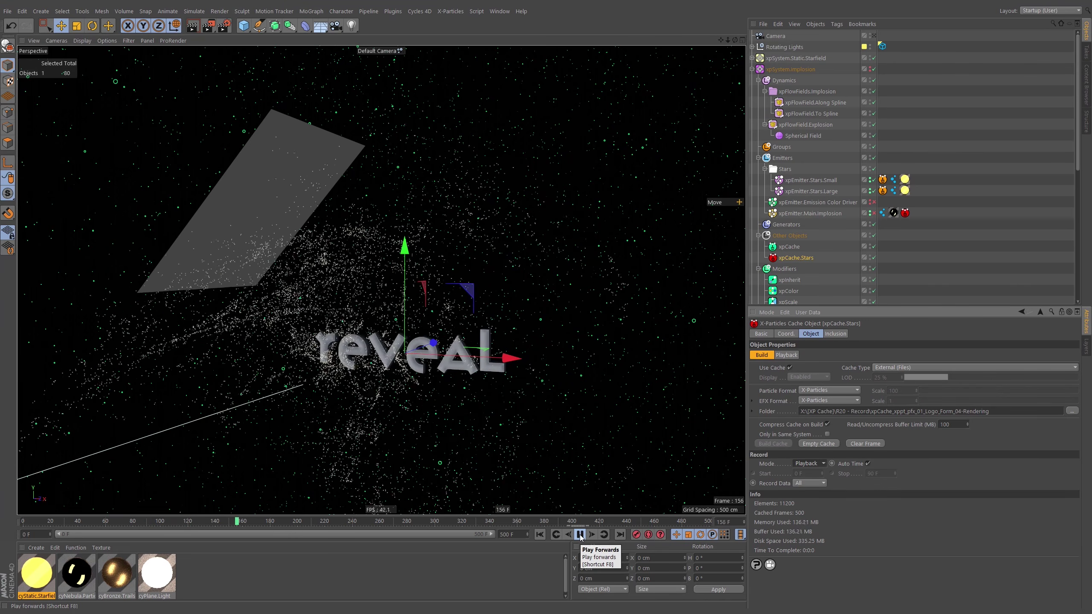
click(580, 535)
click(810, 463)
click(808, 484)
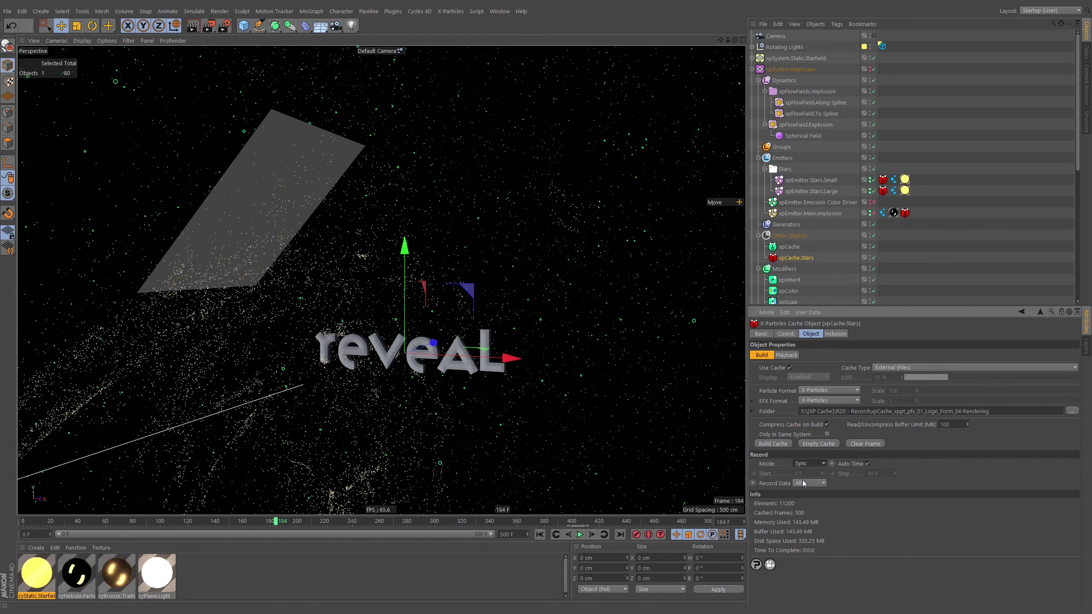
Replay the cached animation from the start and stop it at frame 191
click(540, 534)
click(581, 535)
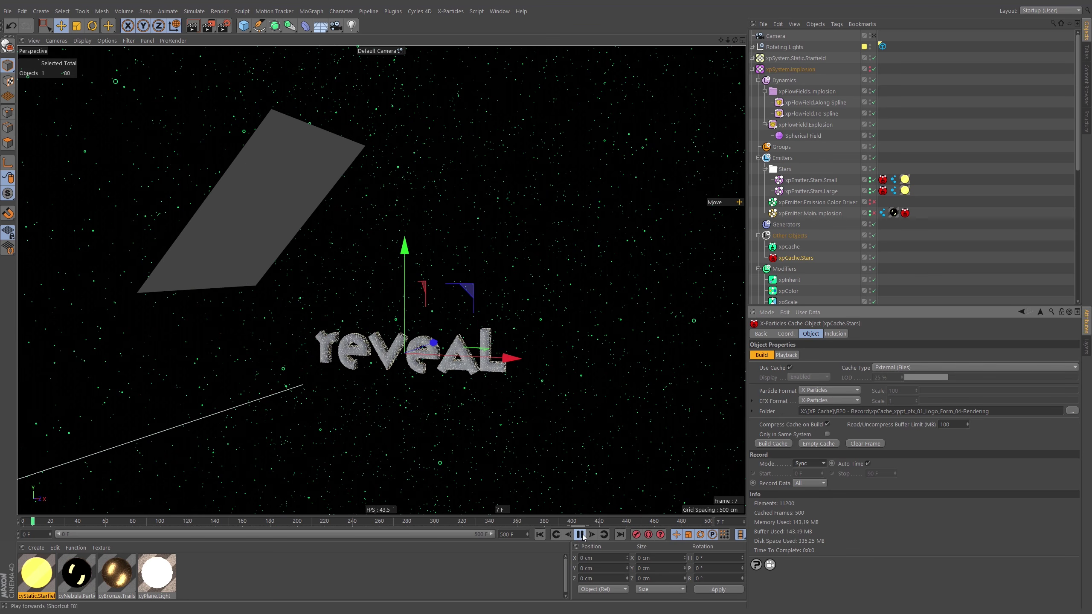
drag(298, 515, 195, 523)
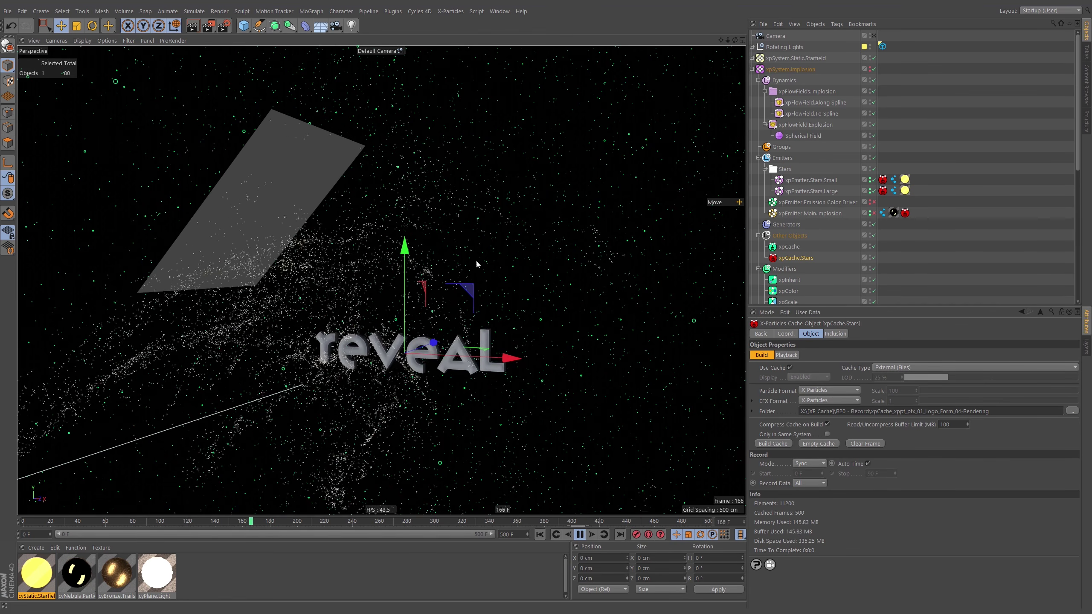
click(580, 535)
Switch to the Cycles 4D (User) layout and set the playback Offset of xpCache to 57 F
click(1033, 10)
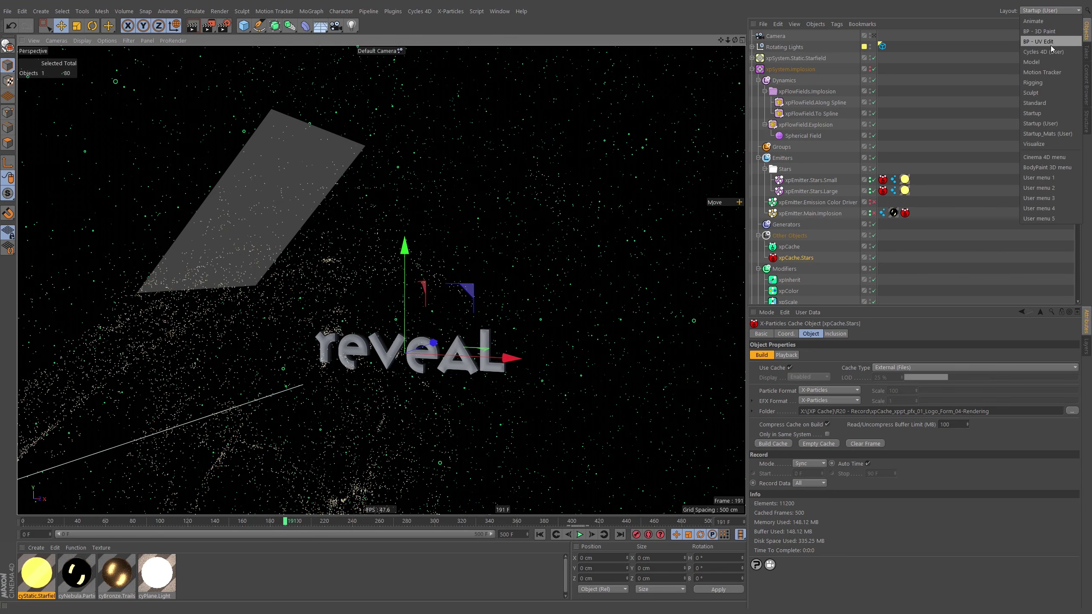
click(1049, 53)
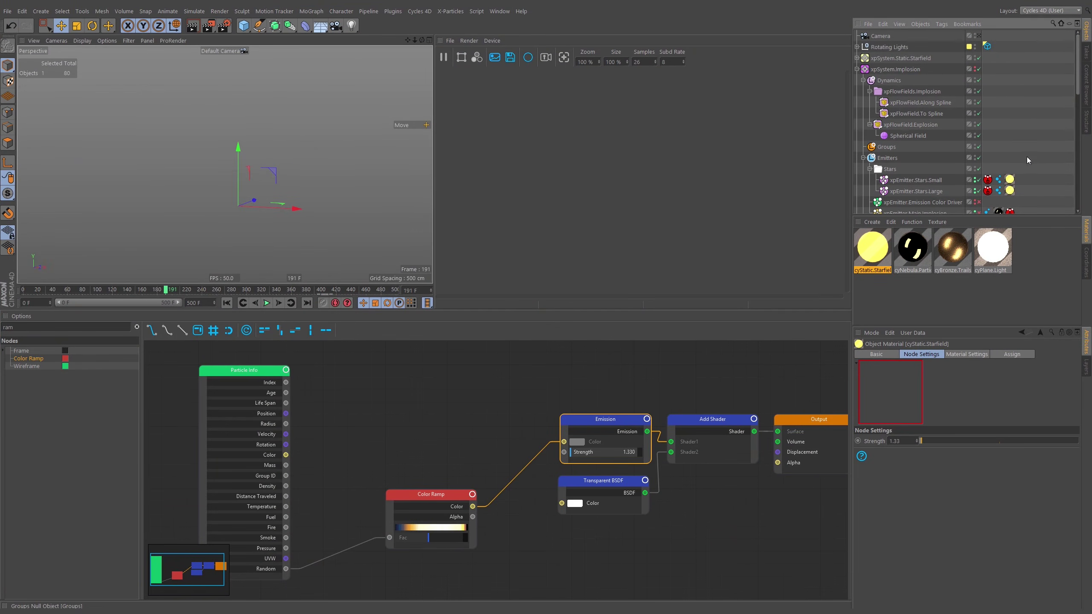
scroll(1026, 155, down, 2)
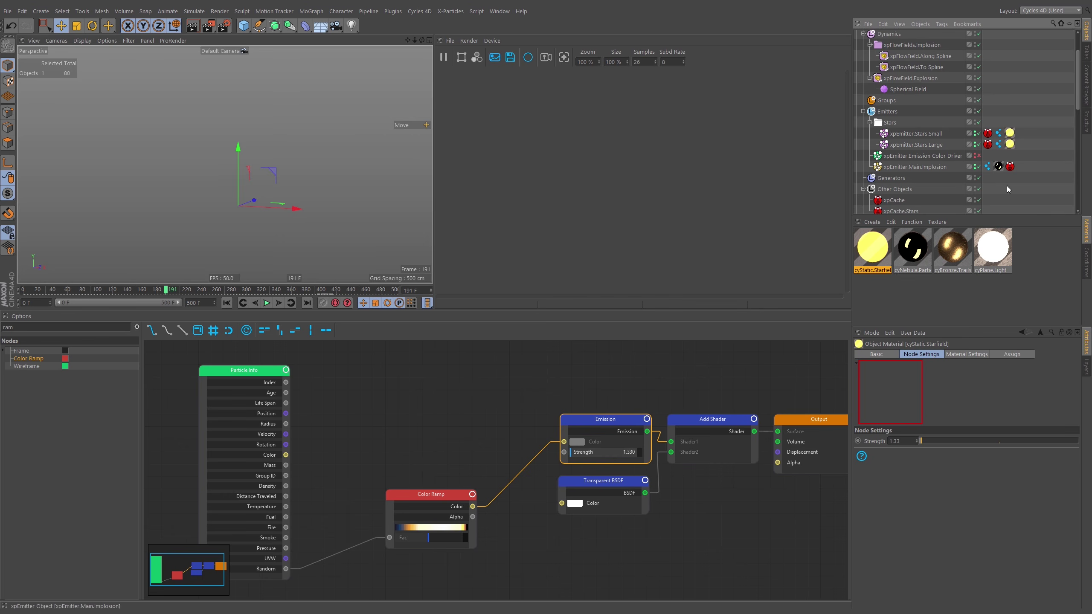
scroll(1005, 186, down, 1)
click(894, 175)
click(916, 418)
text(5)
click(975, 417)
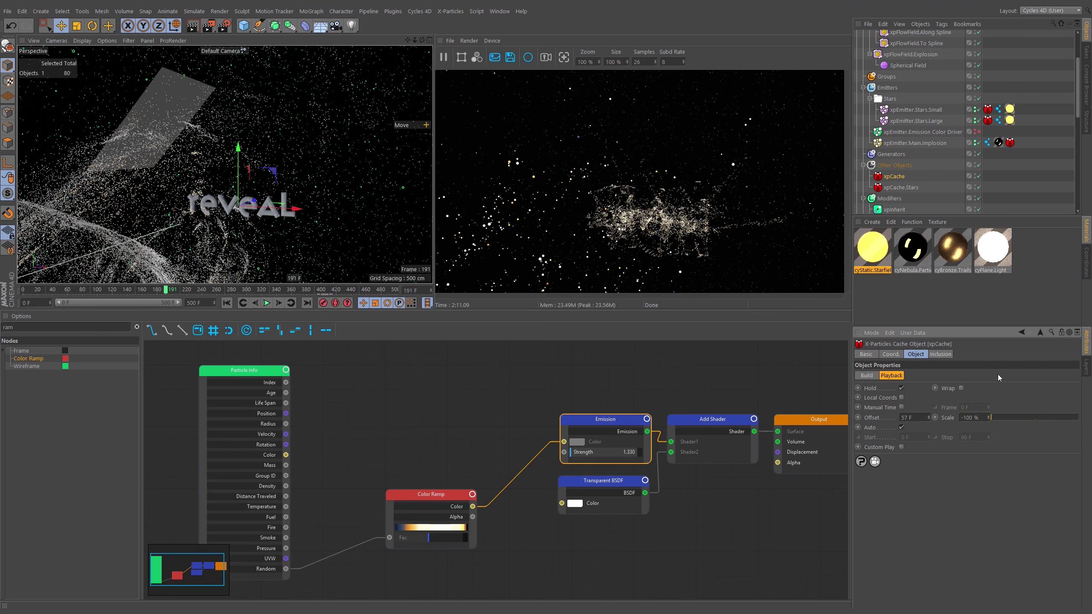
Set the playback Offset of xpCache.Stars to 57 F, keeping its Scale at 100%
click(901, 187)
click(895, 375)
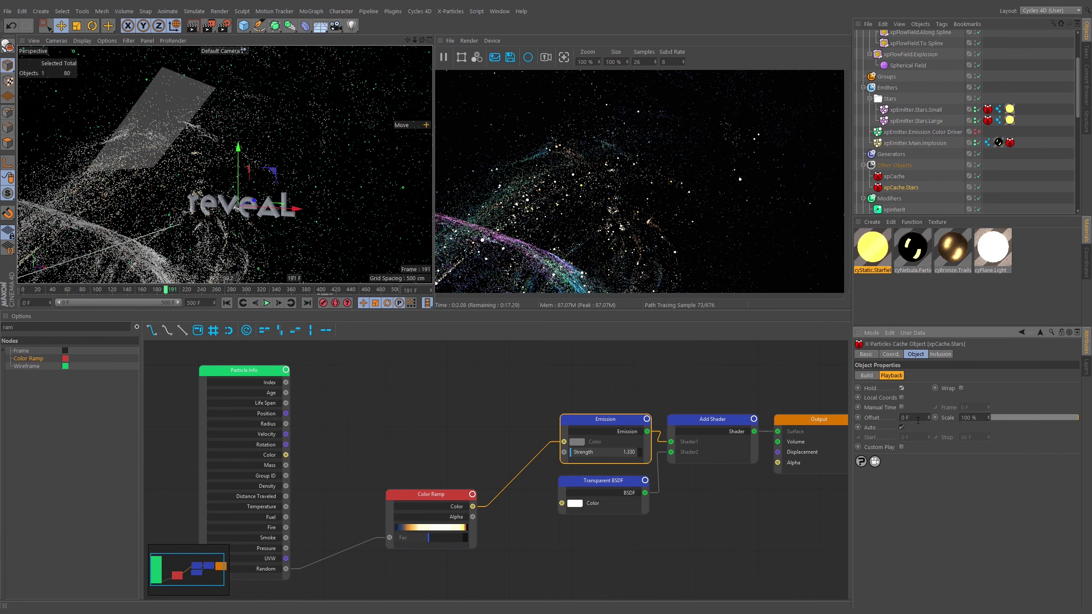
click(960, 417)
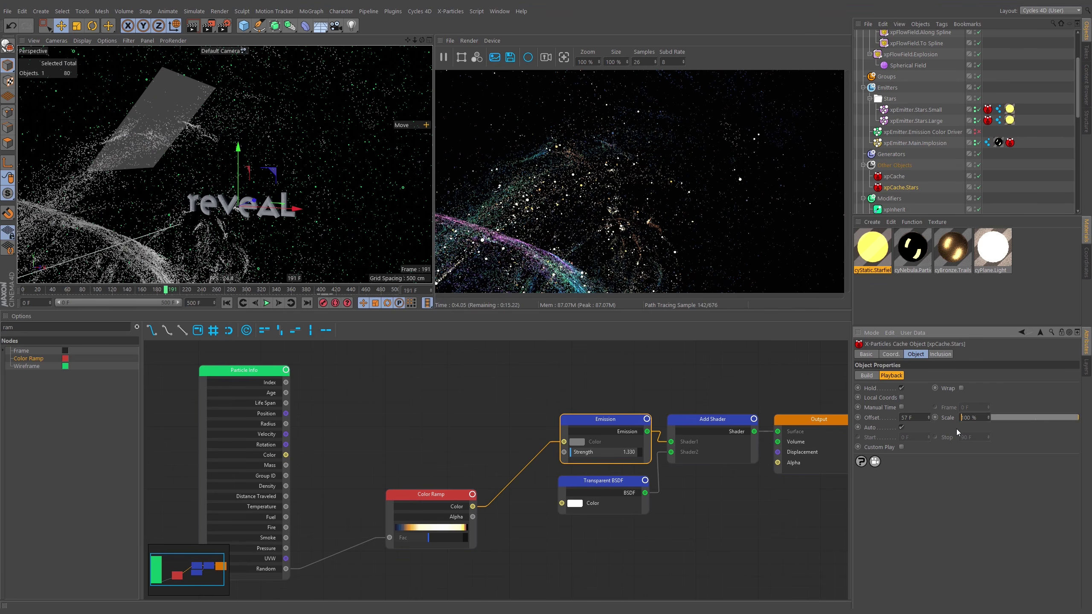
text(-)
key(Return)
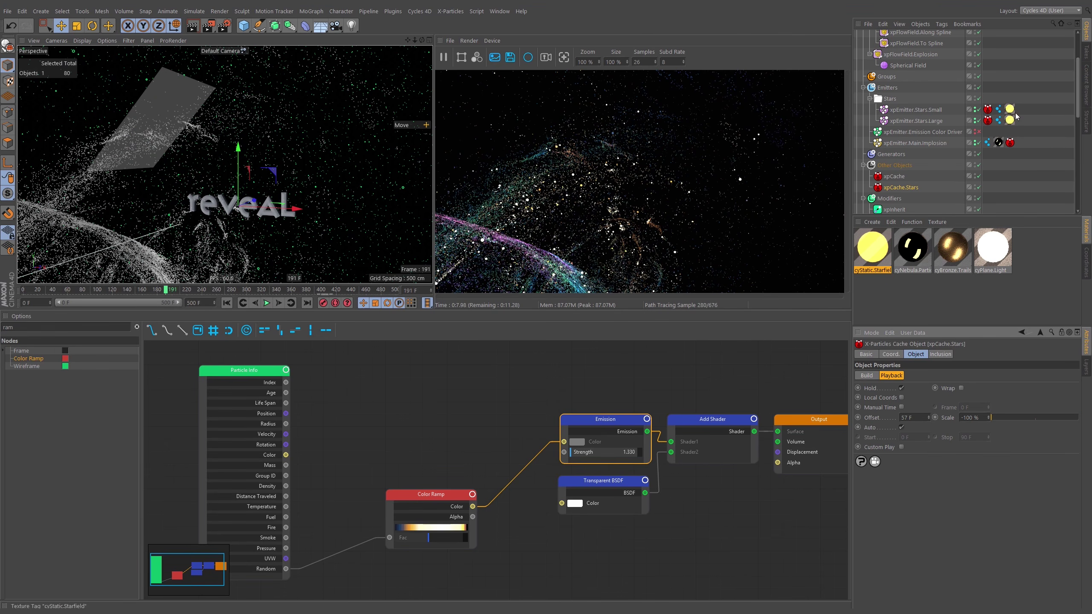
Deselect everything, look through Main.Shot.Cam and go to frame 141 to preview the implosion render
click(1019, 82)
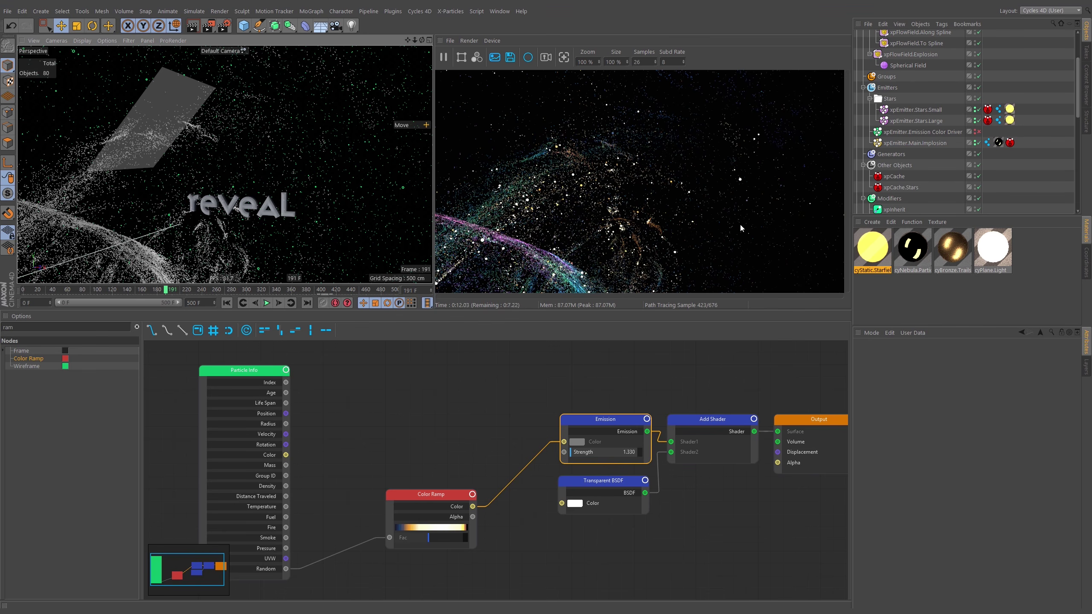
click(243, 51)
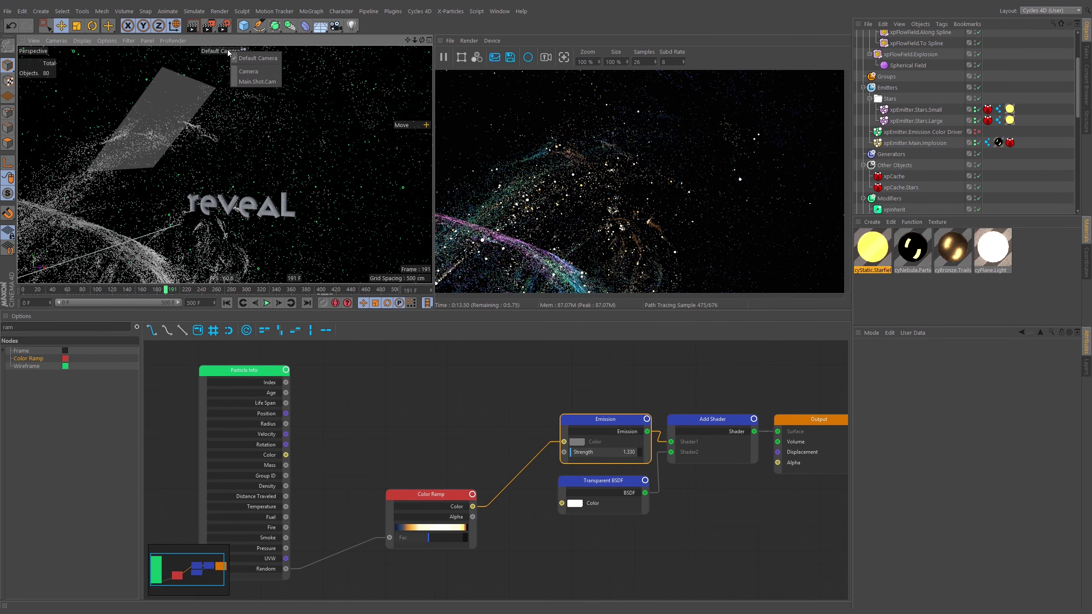
click(257, 82)
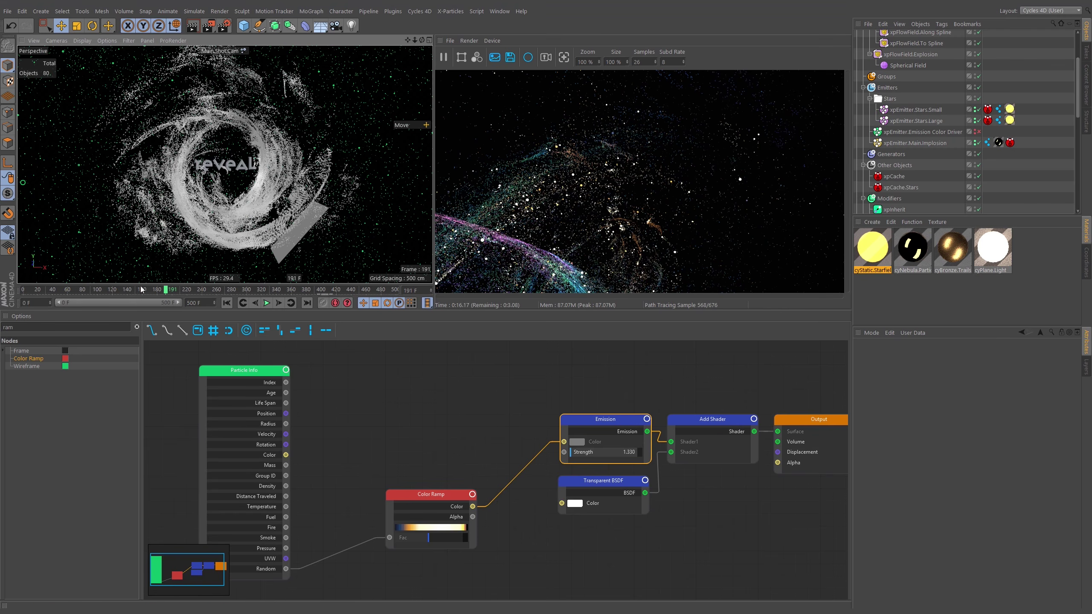
click(129, 290)
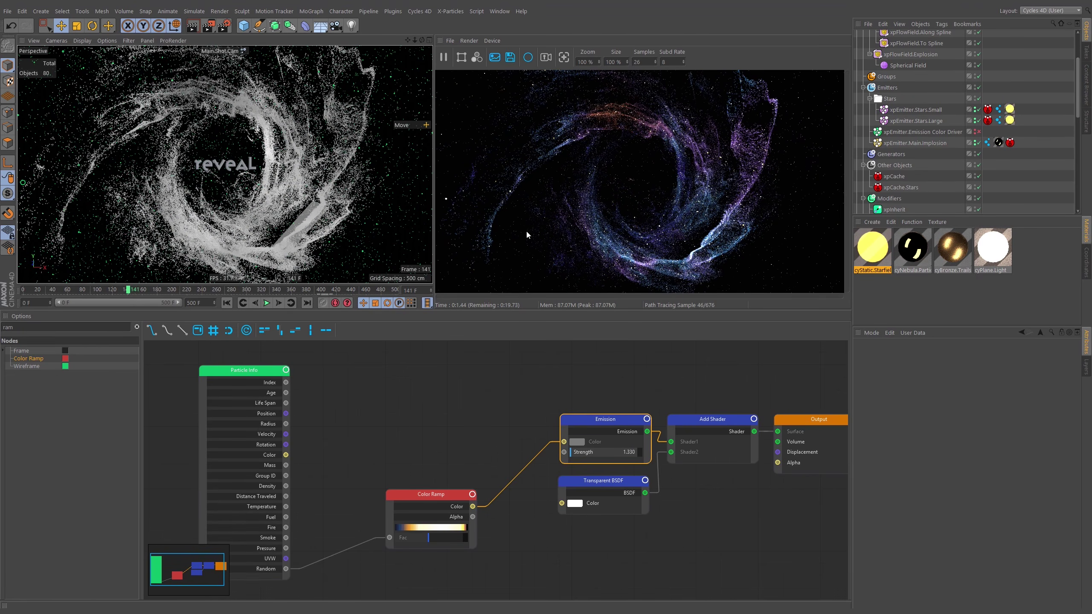
Show the cyInstance settings of xpEmitter.Stars.Large and preview the shot at frame 263
scroll(1002, 144, up, 3)
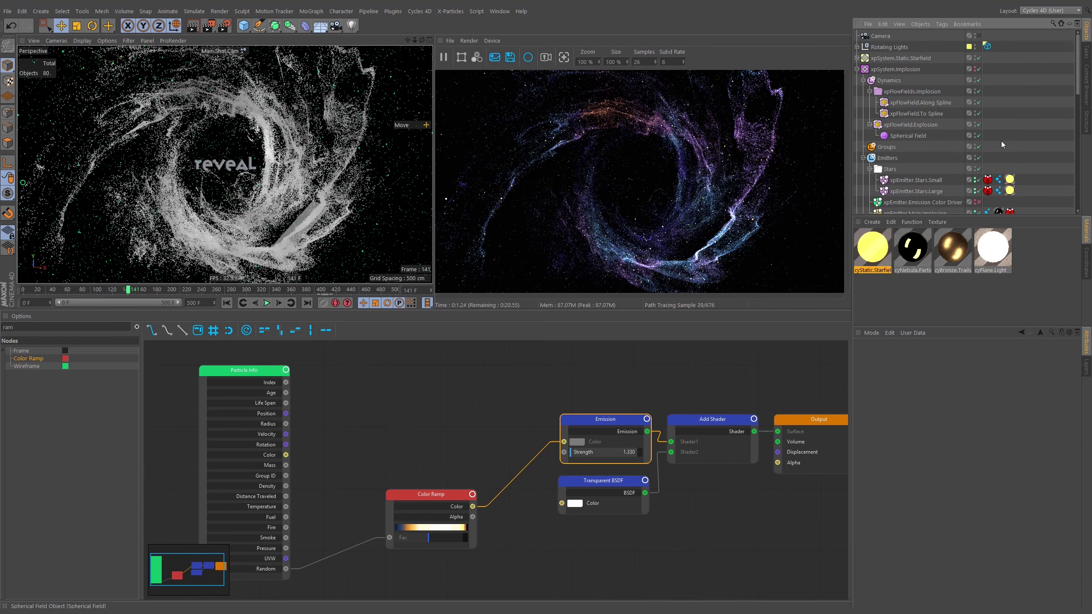
scroll(1002, 137, down, 4)
click(998, 89)
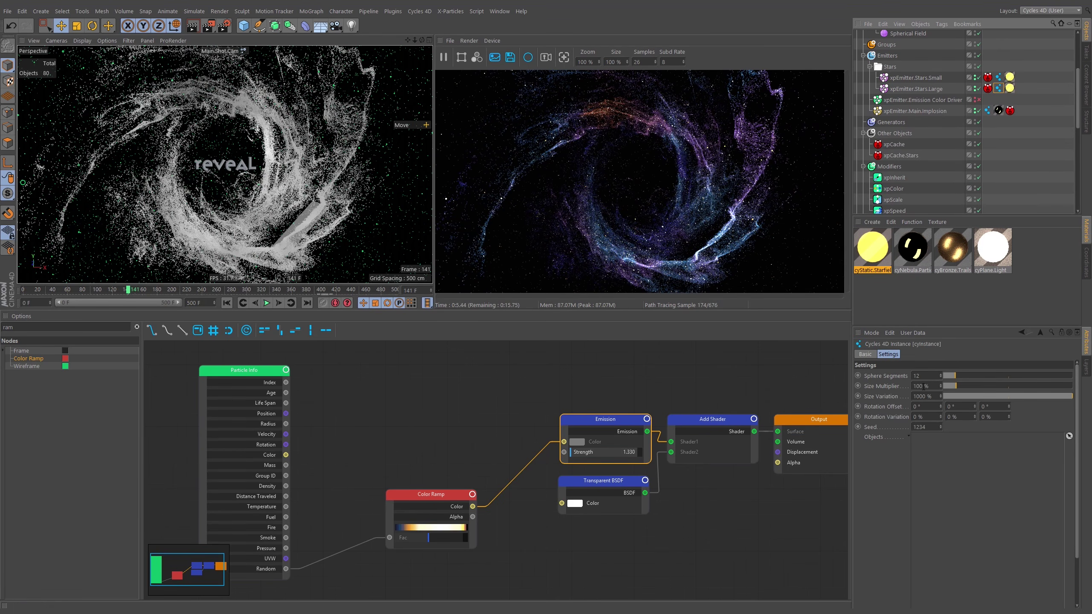
click(168, 292)
click(220, 294)
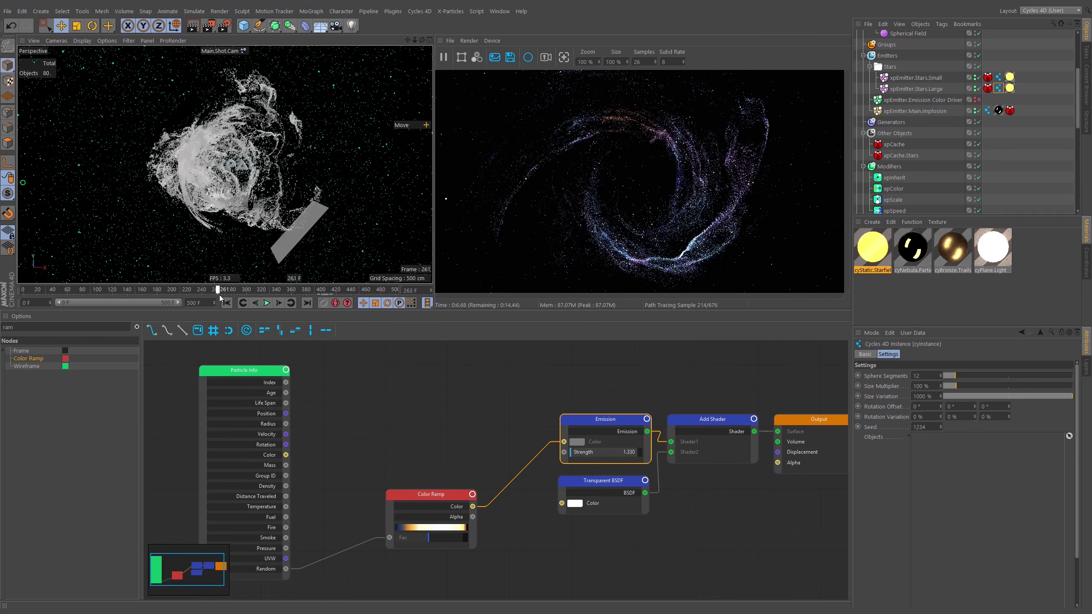
Show the scene's layers and preview the camera shot at frames 264, 300 and 346
click(1087, 367)
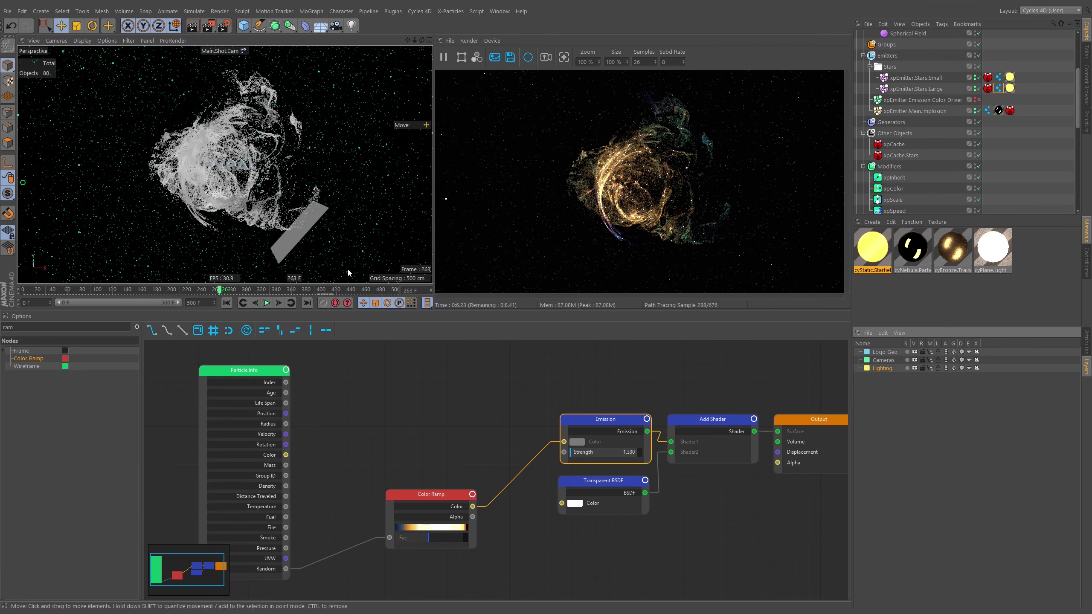
click(280, 302)
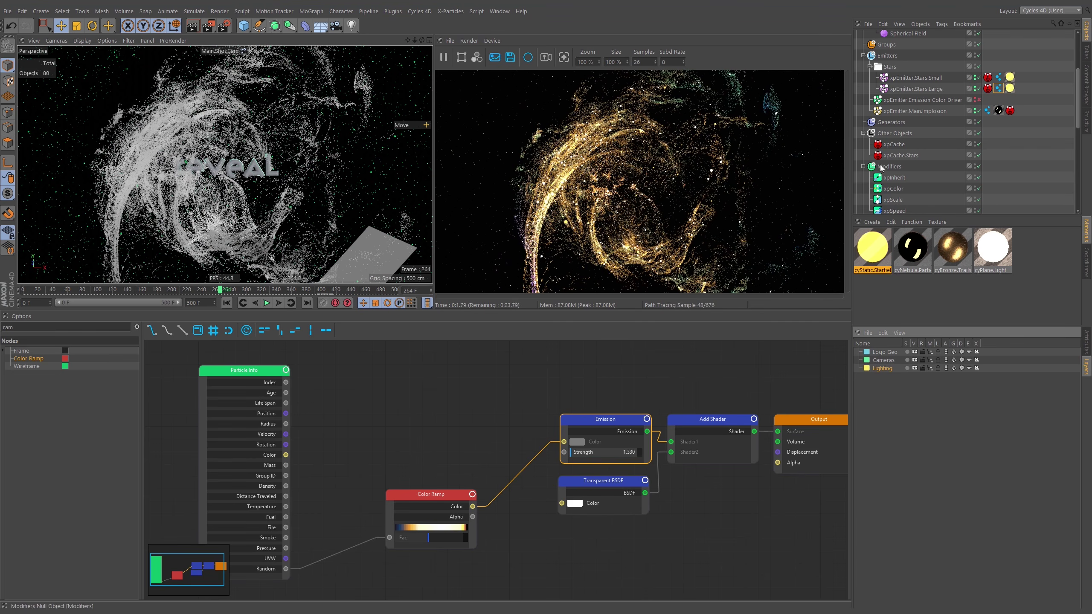
drag(241, 291, 250, 291)
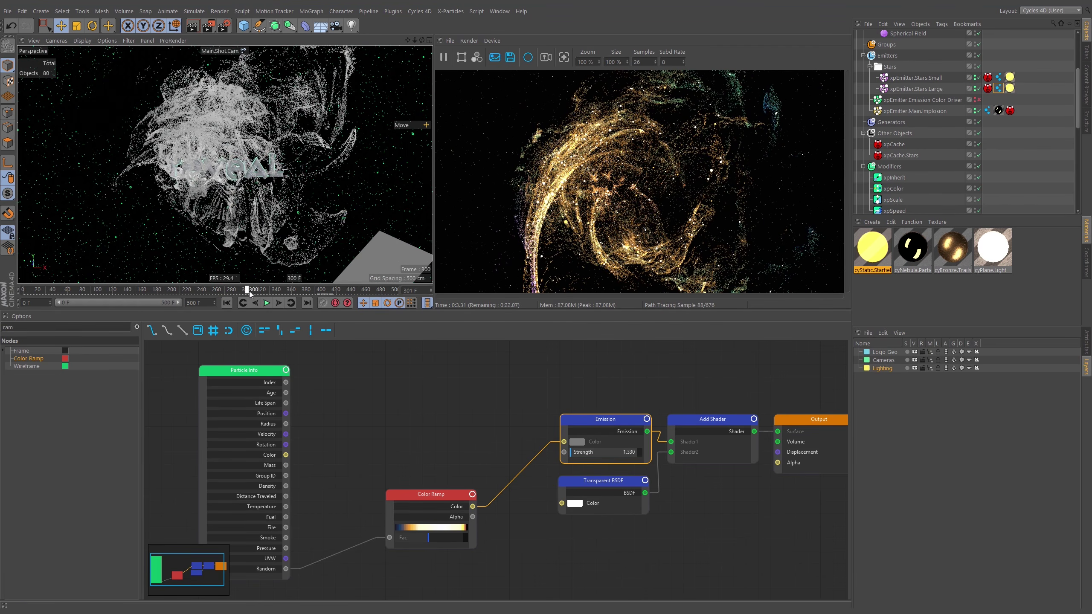
click(275, 291)
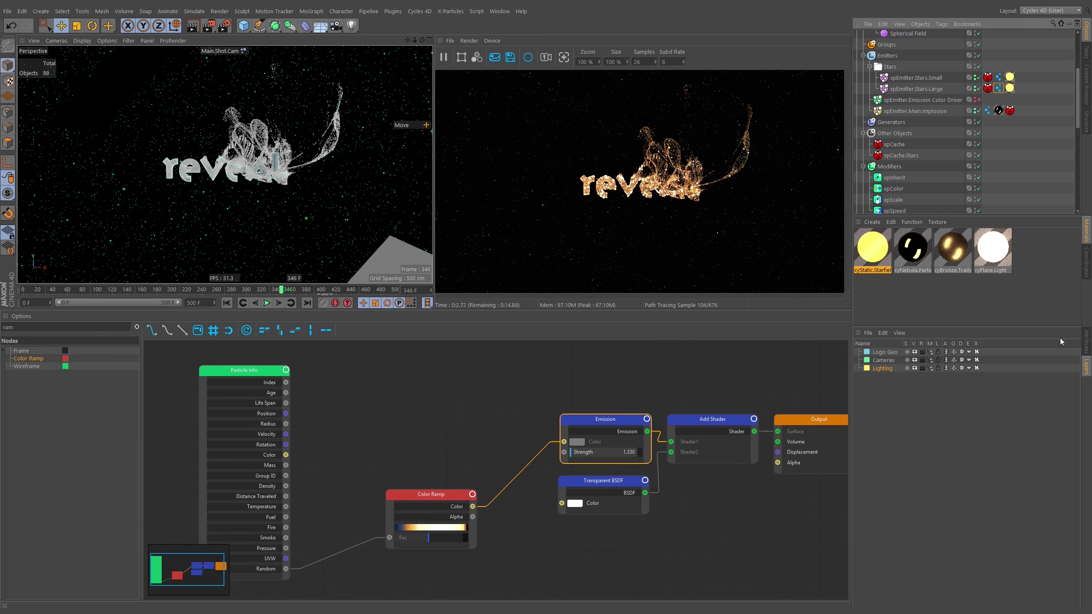
At frame 330, set the large stars' cyInstance Size Multiplier to 17% and keyframe it
click(1088, 347)
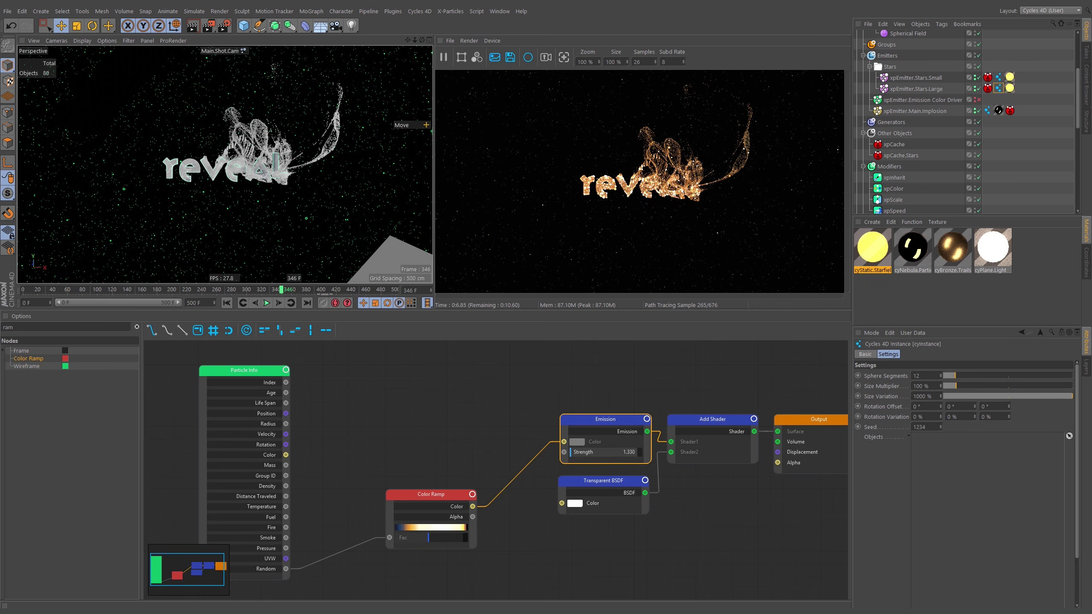
drag(267, 293, 271, 295)
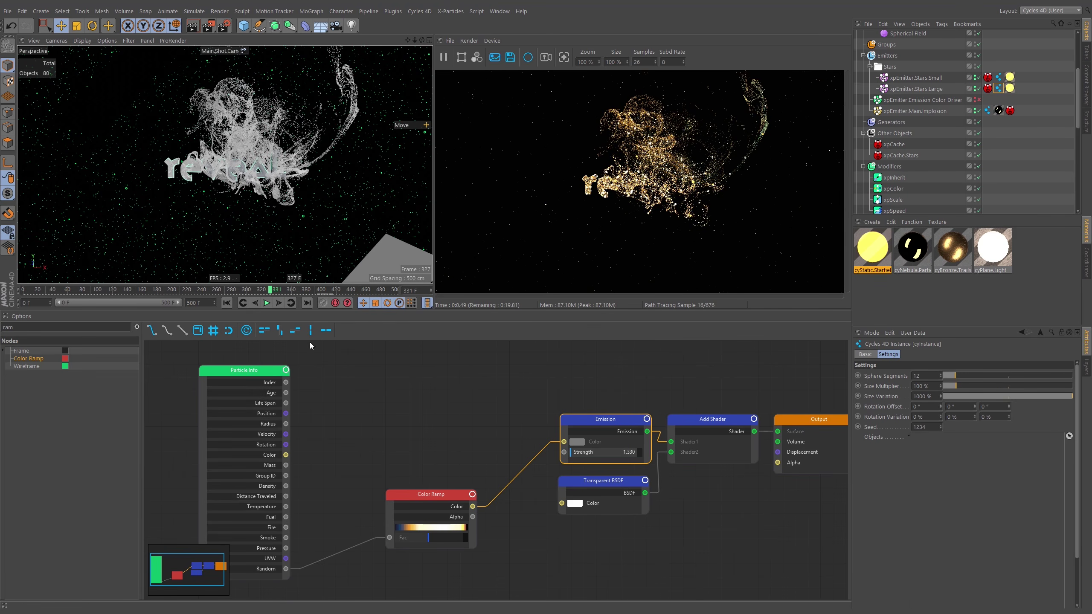
click(925, 386)
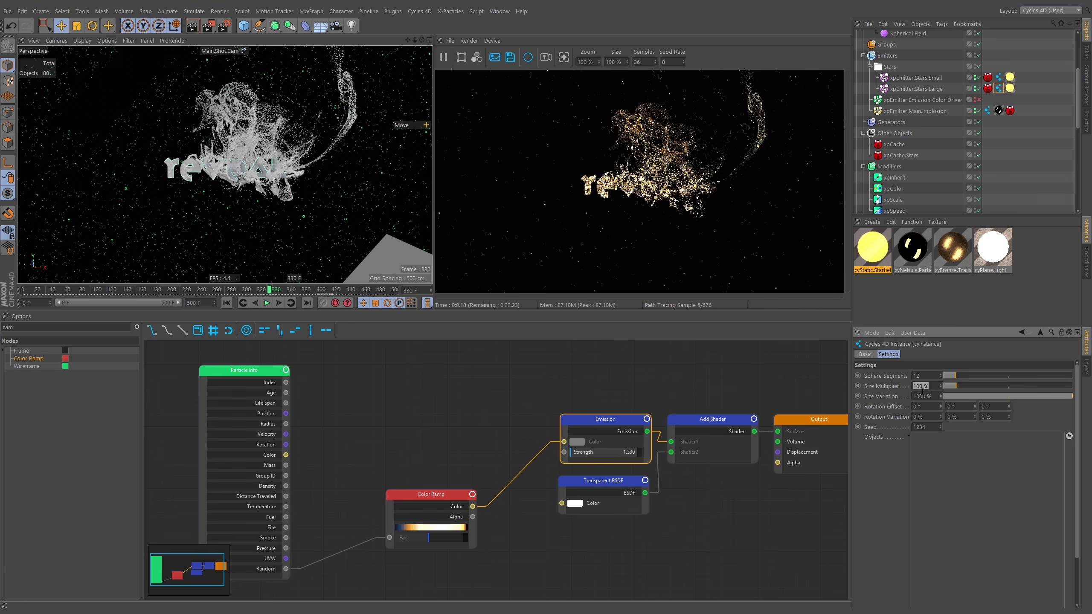
text(1)
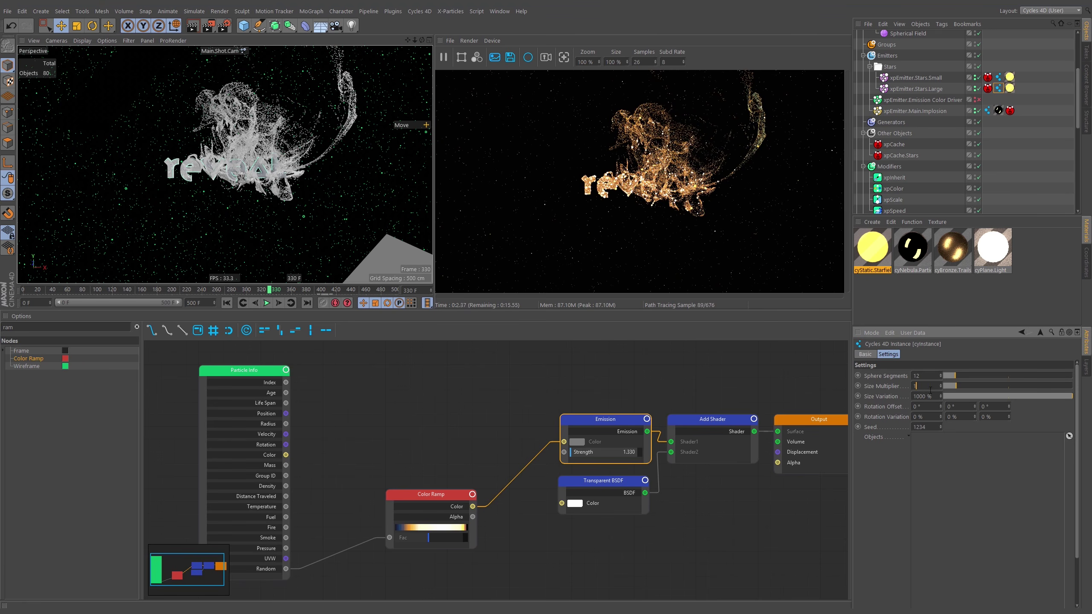
text(0)
key(Return)
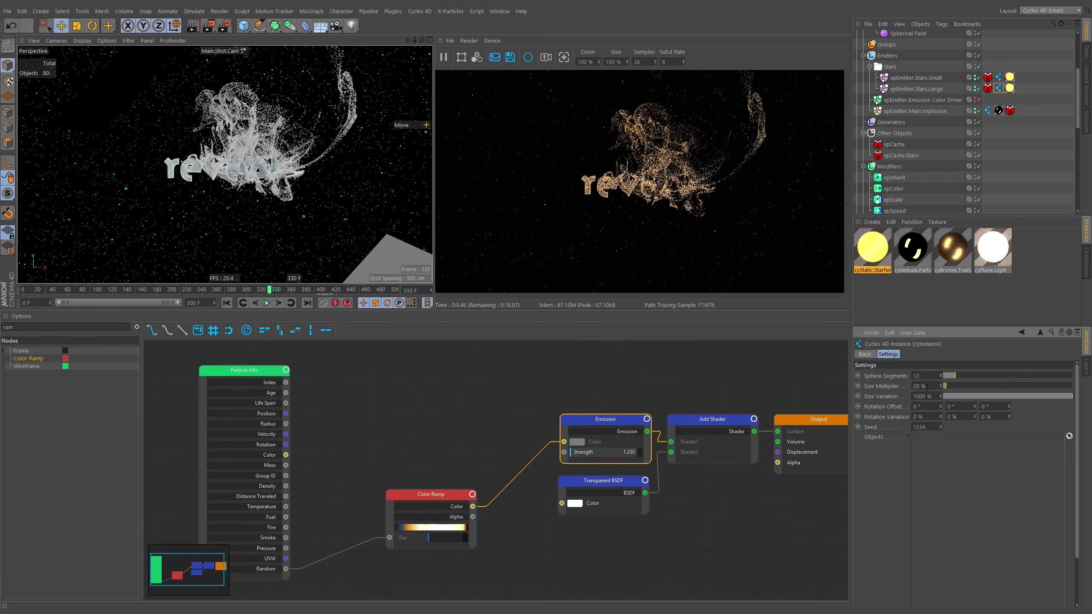
text(17)
key(Return)
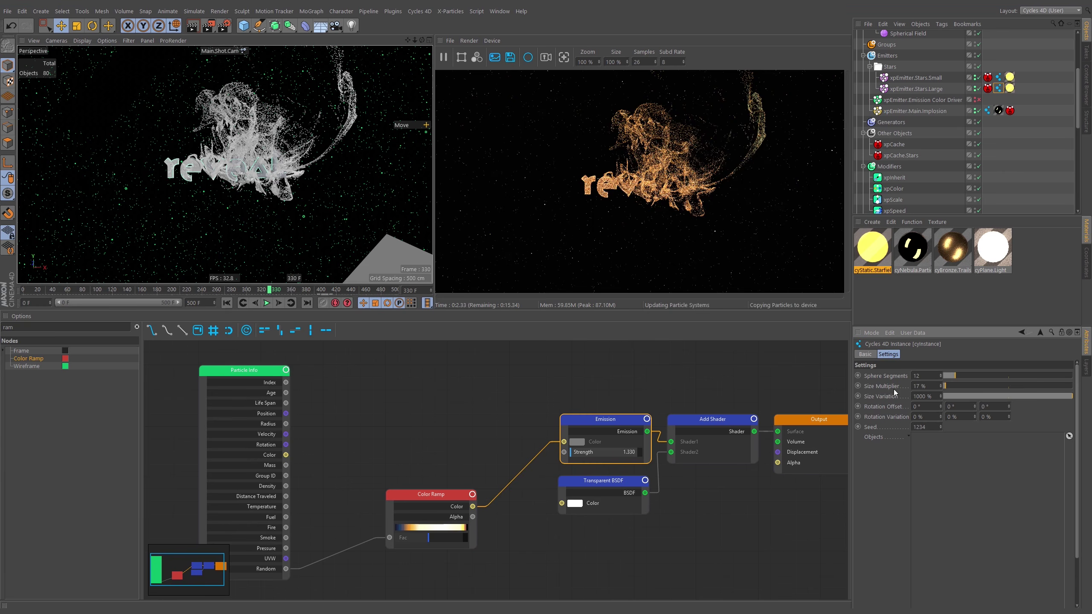
ctrl+click(858, 386)
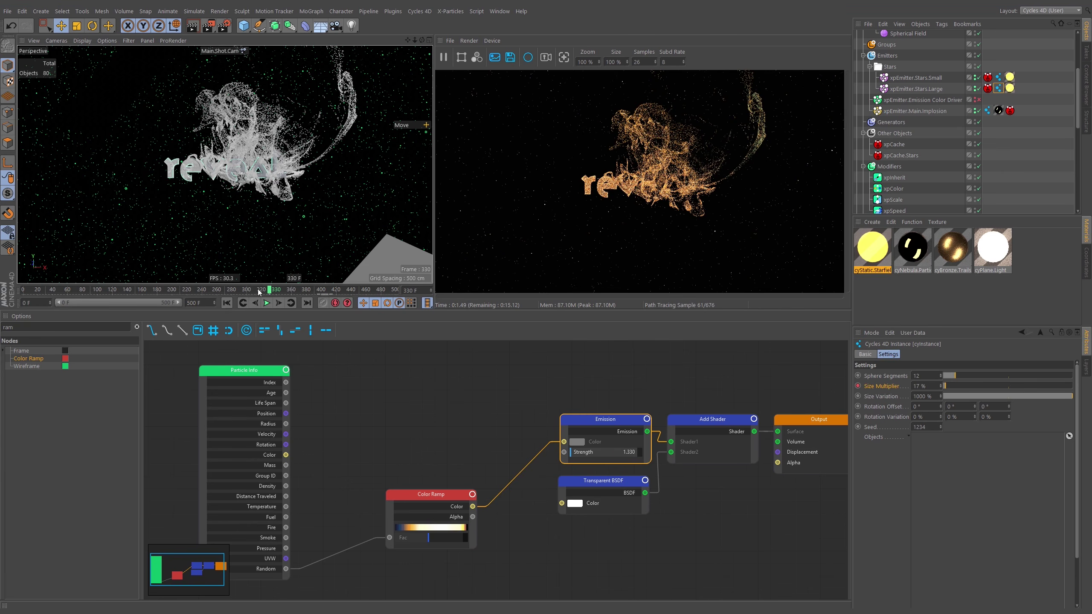
At frame 200, set the large stars' Size Multiplier to 85% and keyframe it
drag(214, 292, 171, 293)
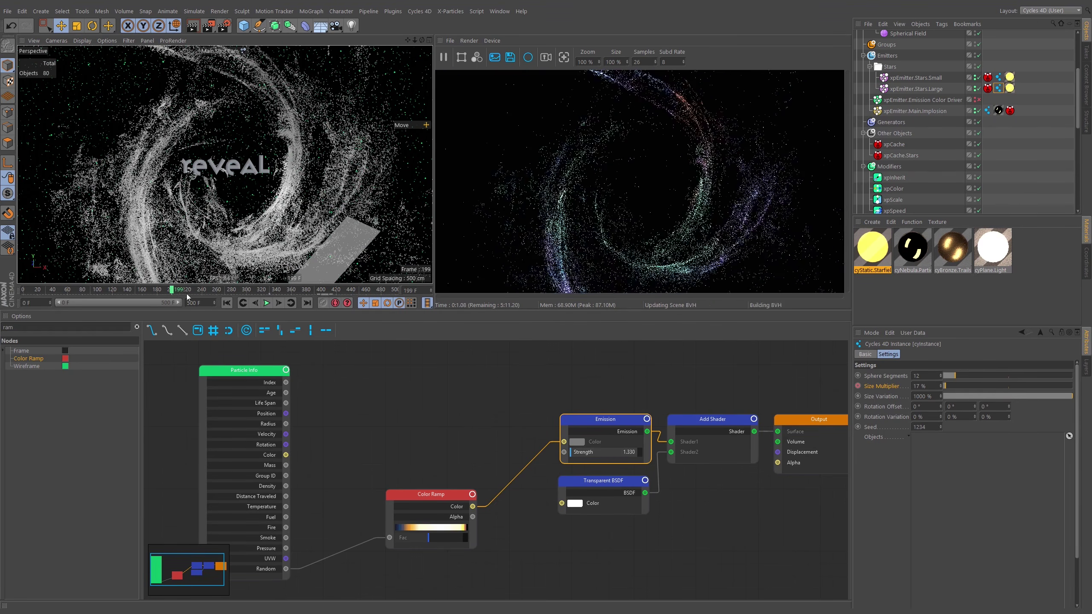
drag(928, 387, 902, 405)
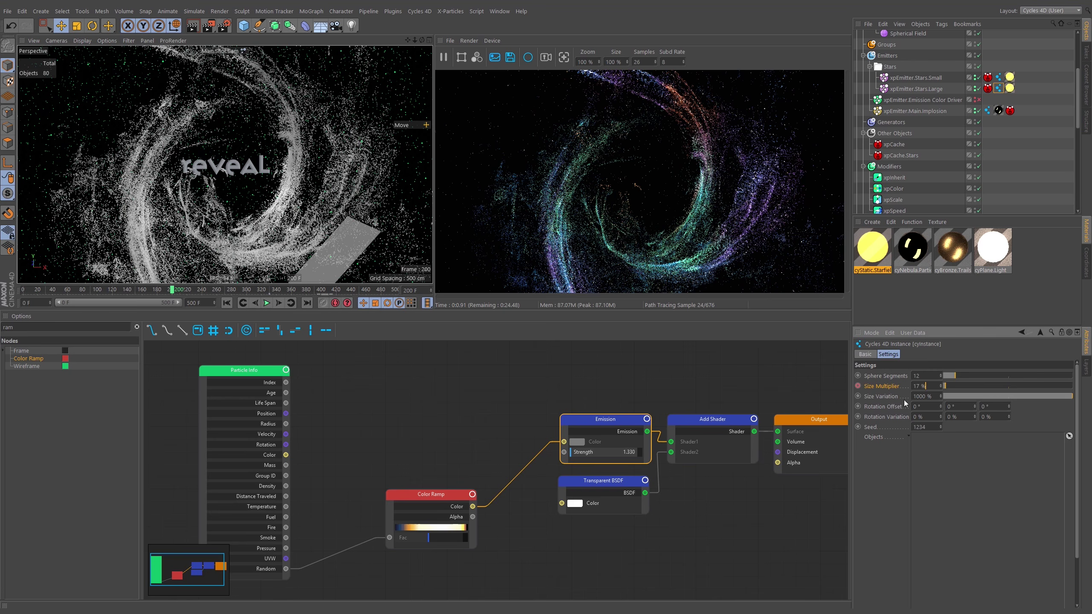
text(85)
key(Return)
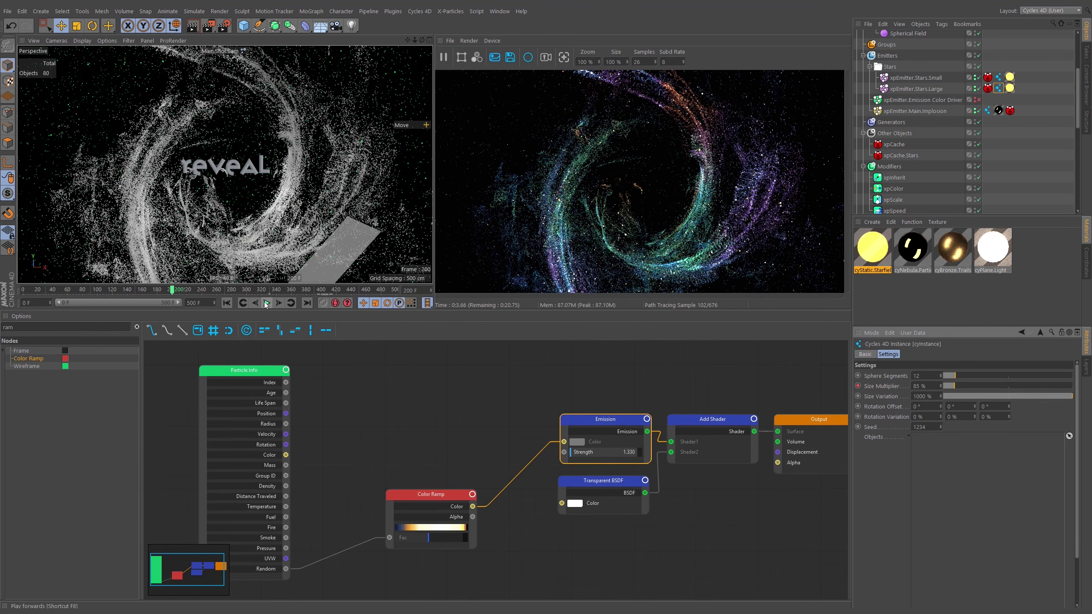
Preview the large stars' animated size through the shot camera at frames 257, 296, 327, 335 and 203, ending at frame 255
click(216, 290)
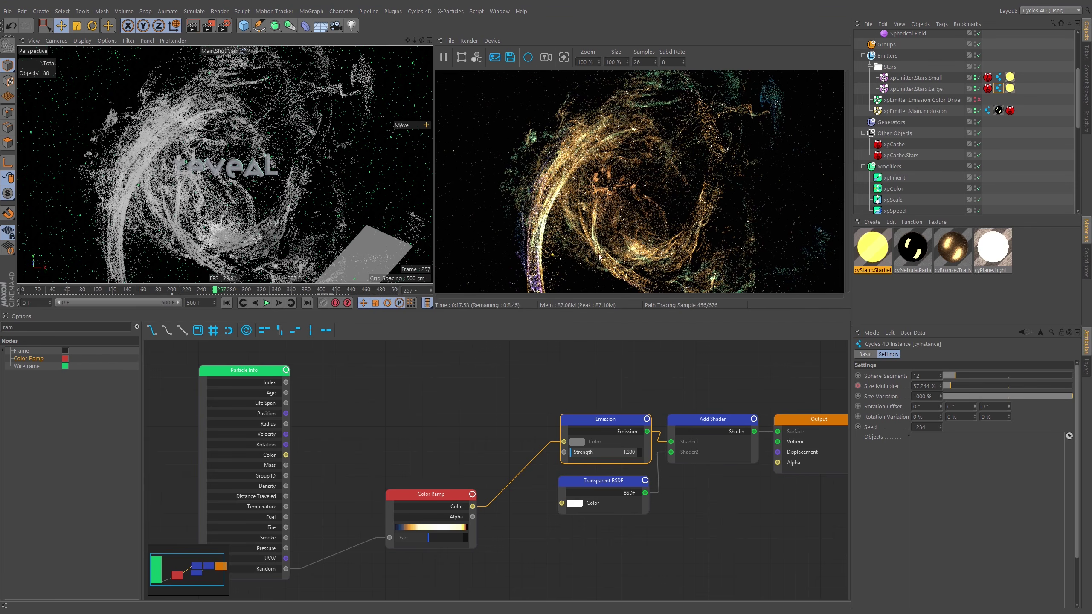
click(245, 290)
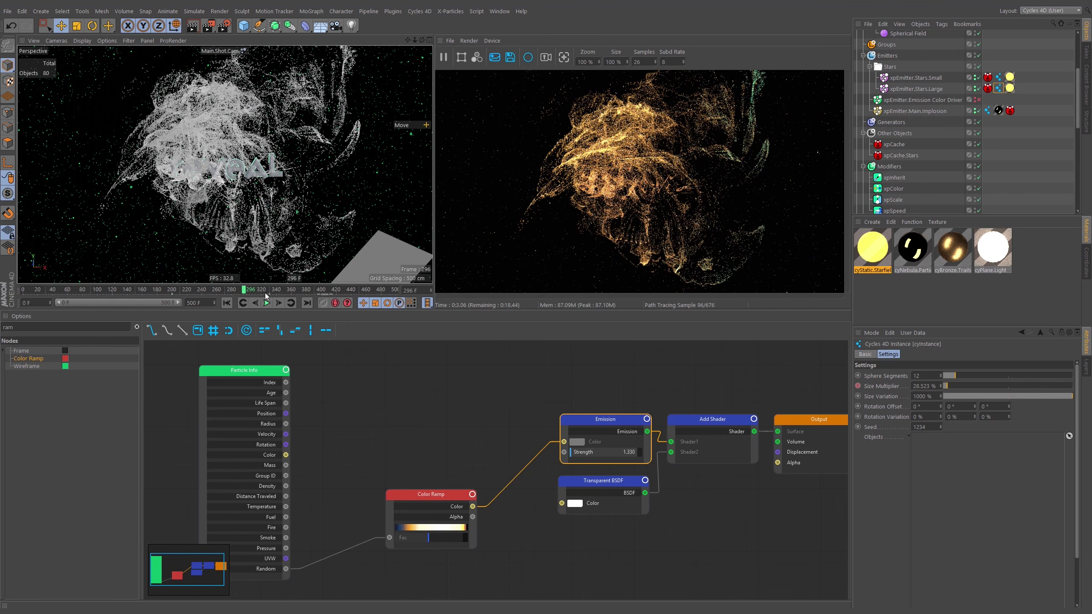
click(267, 291)
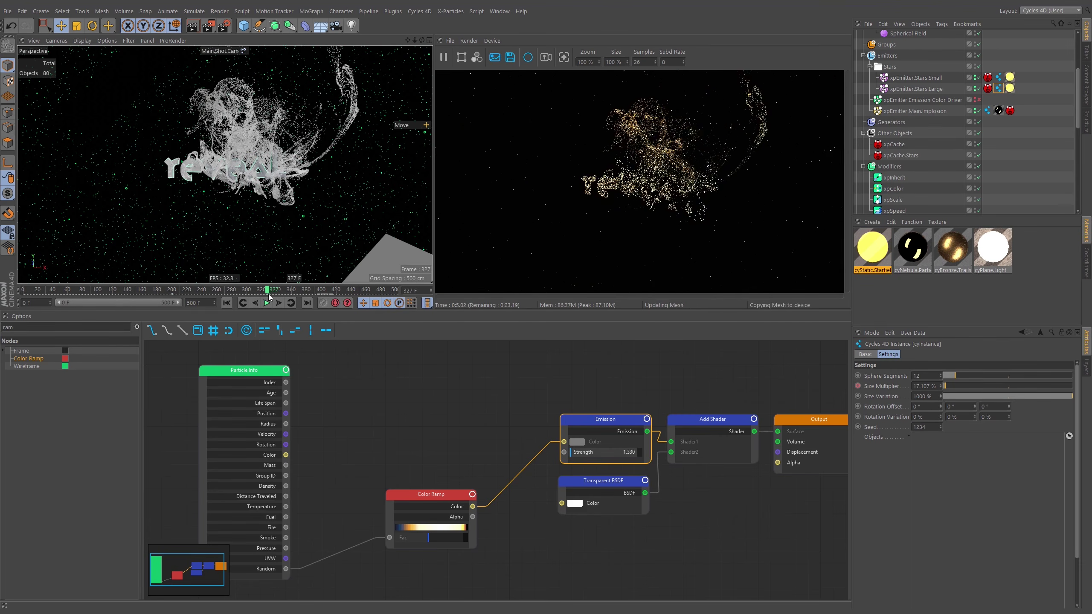
click(273, 291)
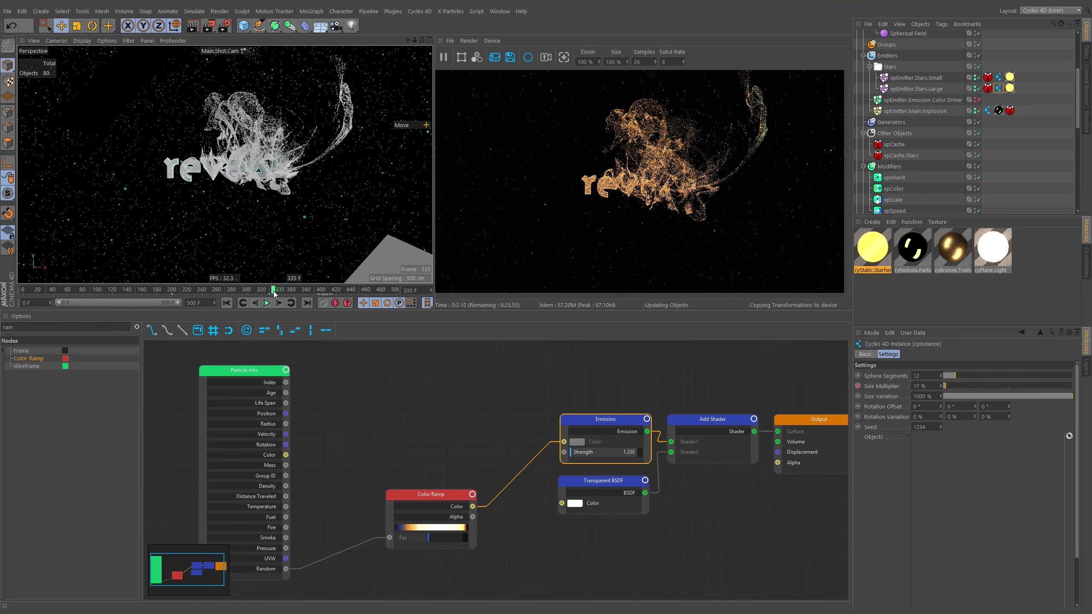
click(215, 290)
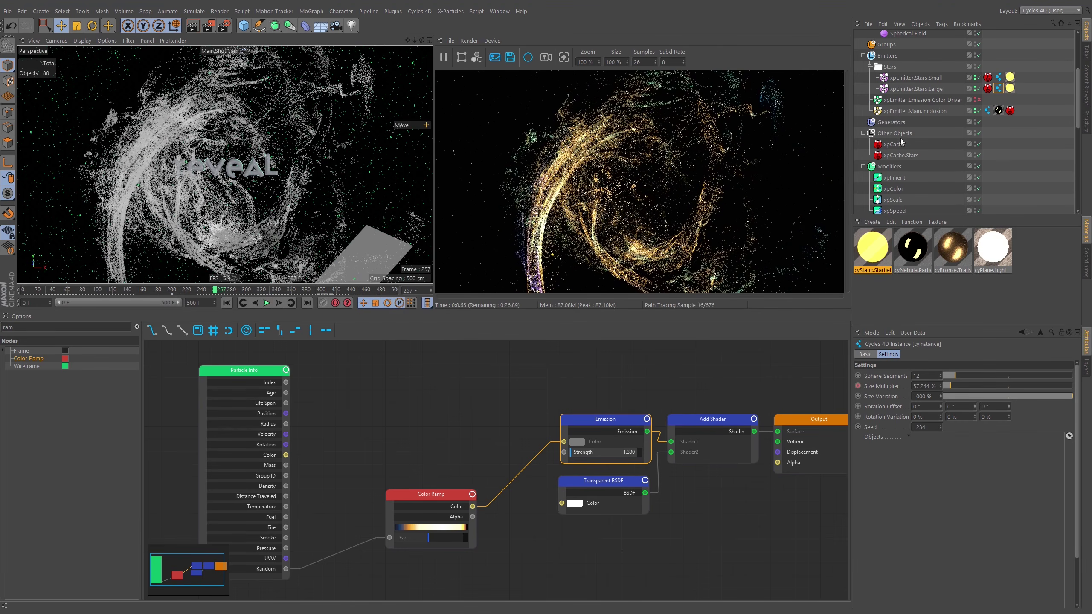
click(174, 291)
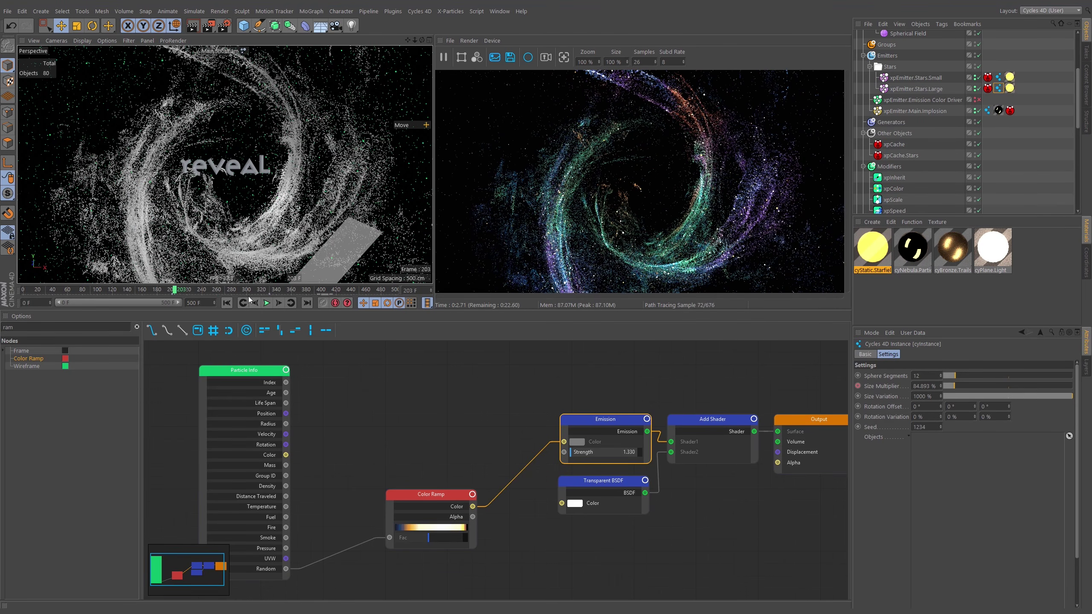
click(215, 291)
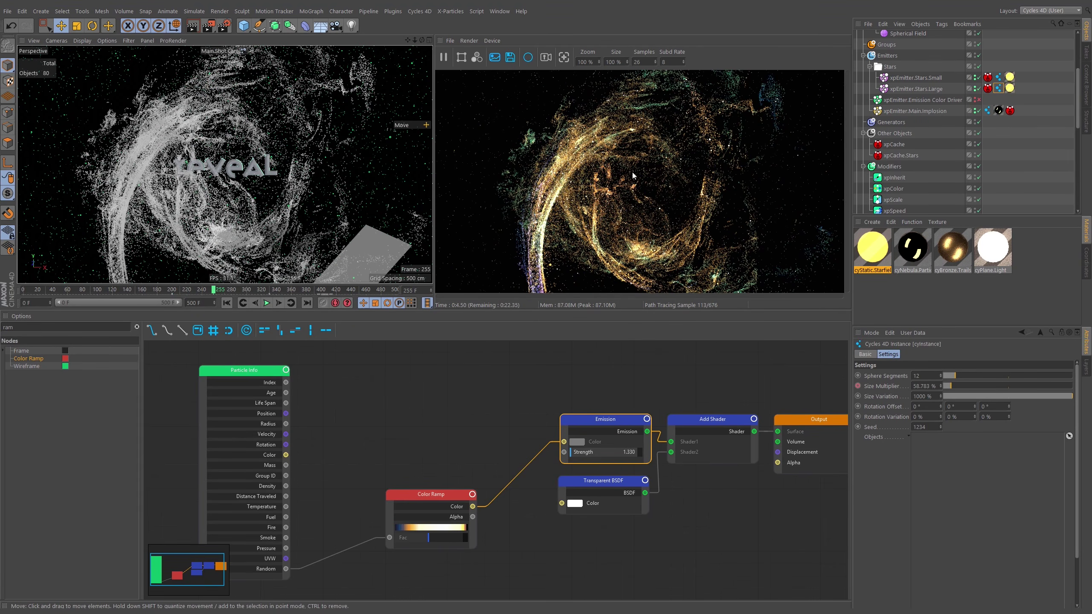
Collapse the xpSystem.Implosion and xpSystem.Streams hierarchies and select the static starfield material
click(864, 57)
scroll(899, 82, up, 5)
scroll(1027, 74, down, 3)
scroll(1018, 148, up, 3)
click(858, 69)
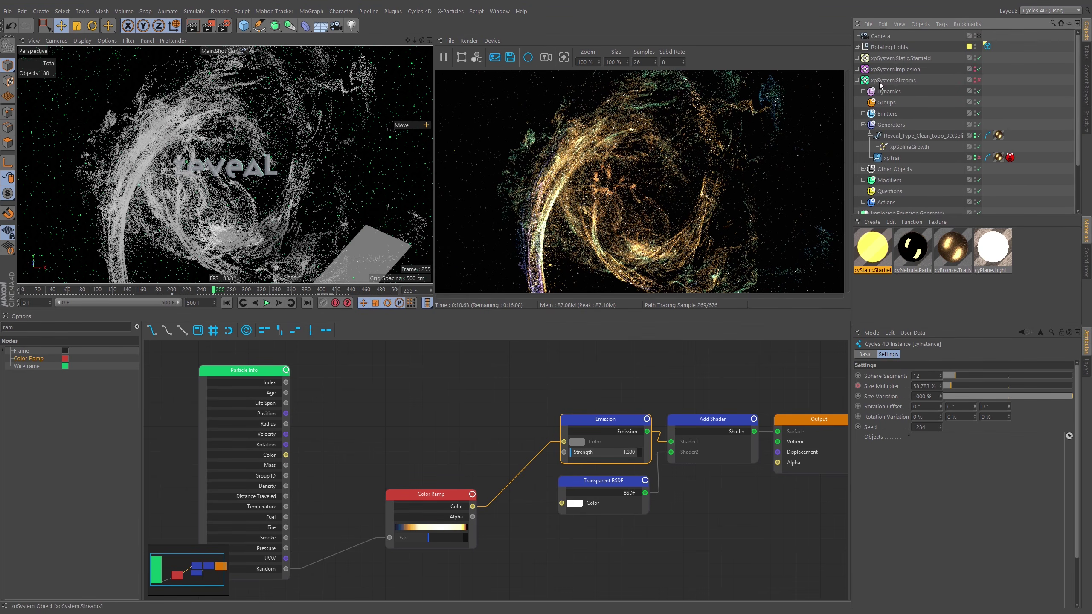
scroll(1009, 123, down, 3)
scroll(1015, 133, down, 3)
scroll(1011, 145, up, 5)
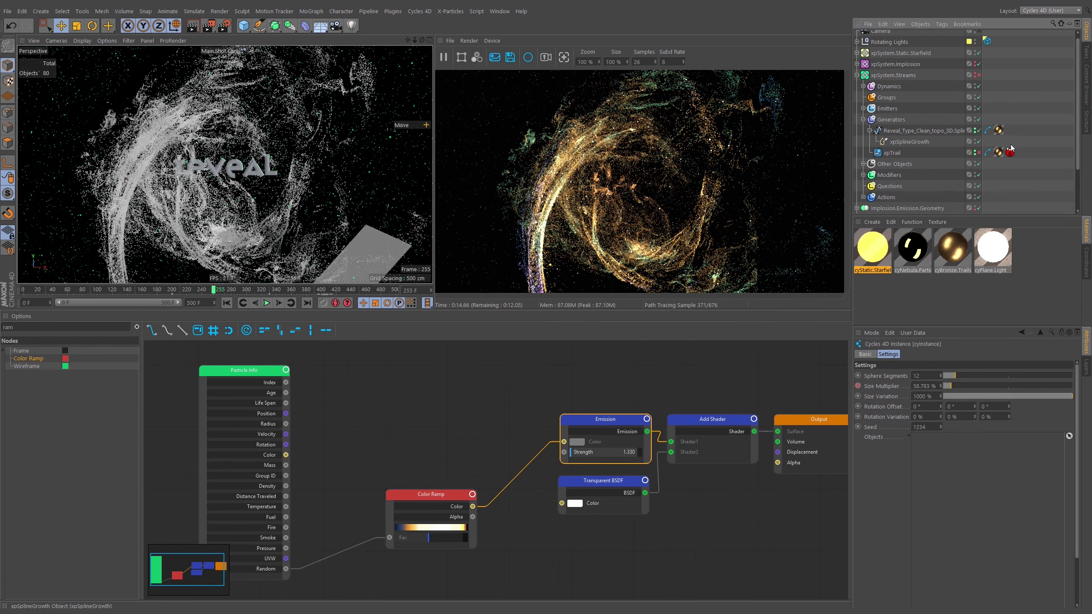
scroll(1019, 139, up, 1)
click(858, 81)
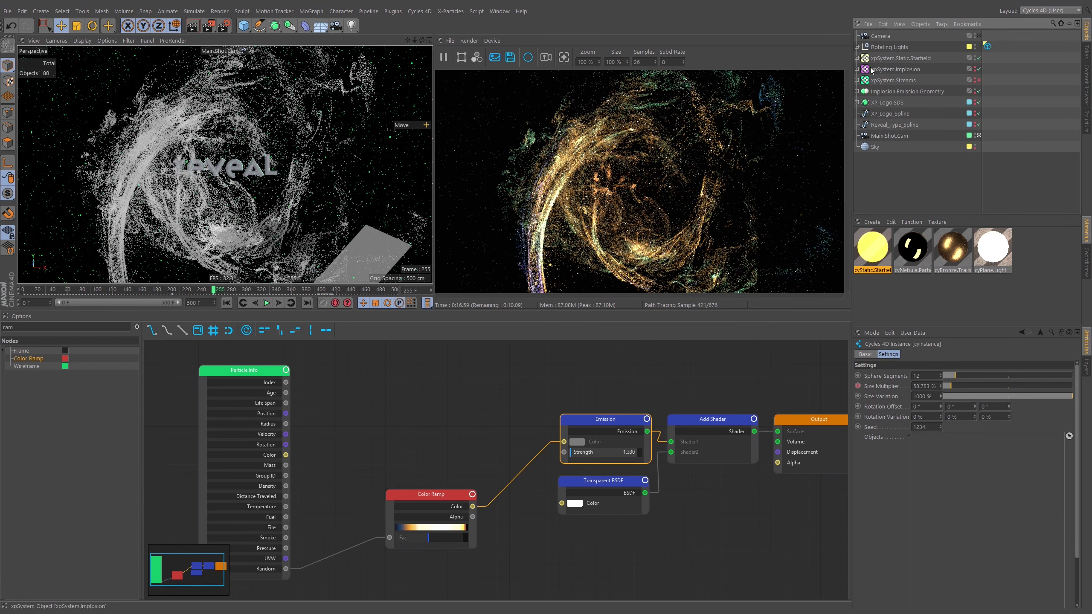
click(870, 256)
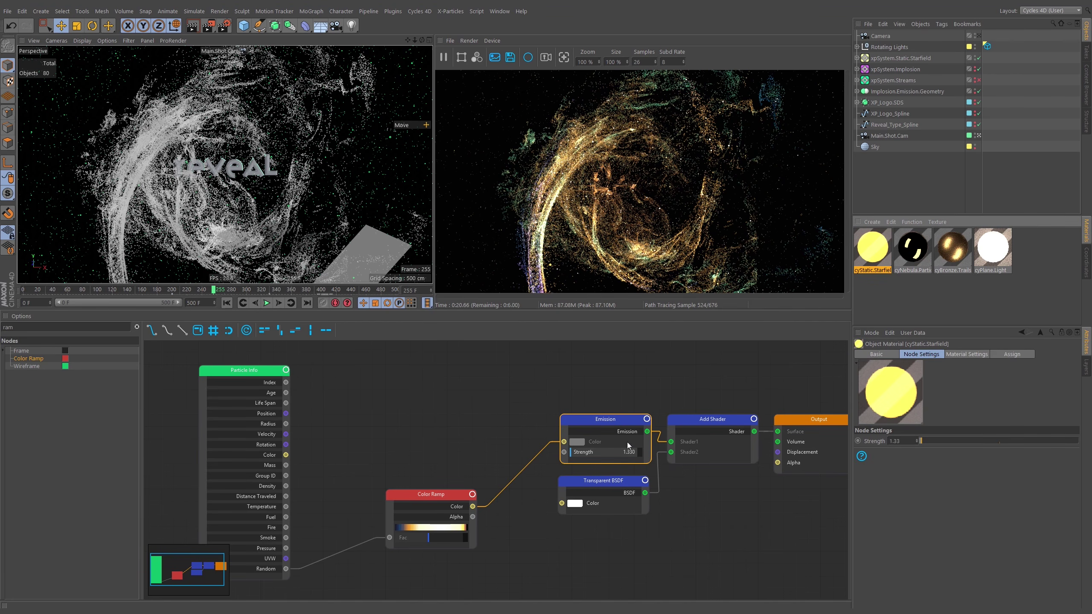
Enable xpSystem.Streams and expand its Generators group to list the logo spline and xpTrail objects
click(857, 81)
click(977, 81)
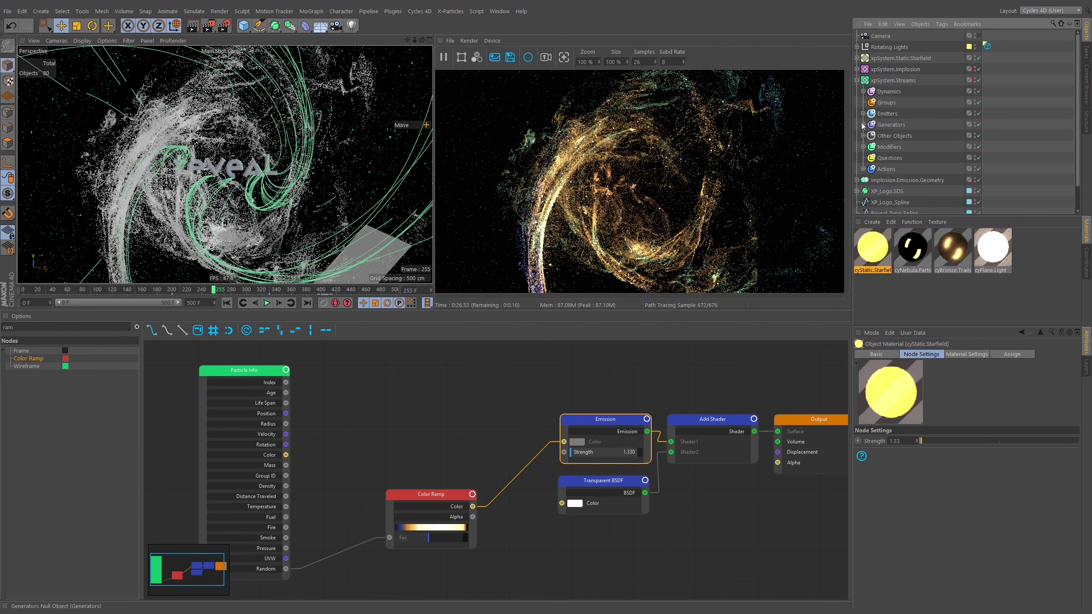
click(864, 125)
click(869, 136)
click(918, 136)
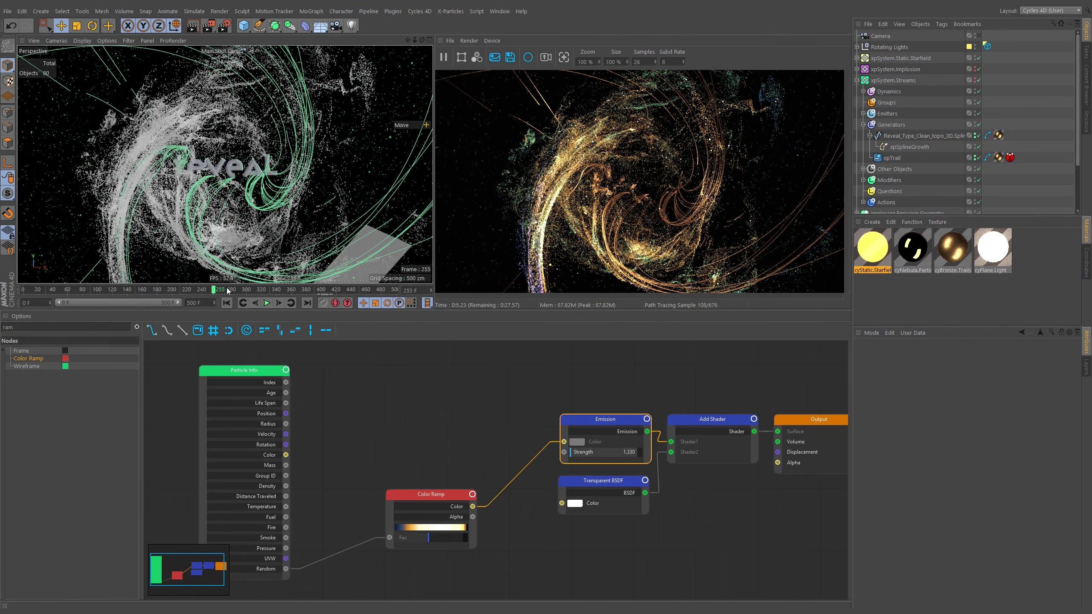
Go to frame 361 and disable the xpSystem.Implosion and xpSystem.Static.Starfield systems so that only the streams render
drag(234, 290, 277, 292)
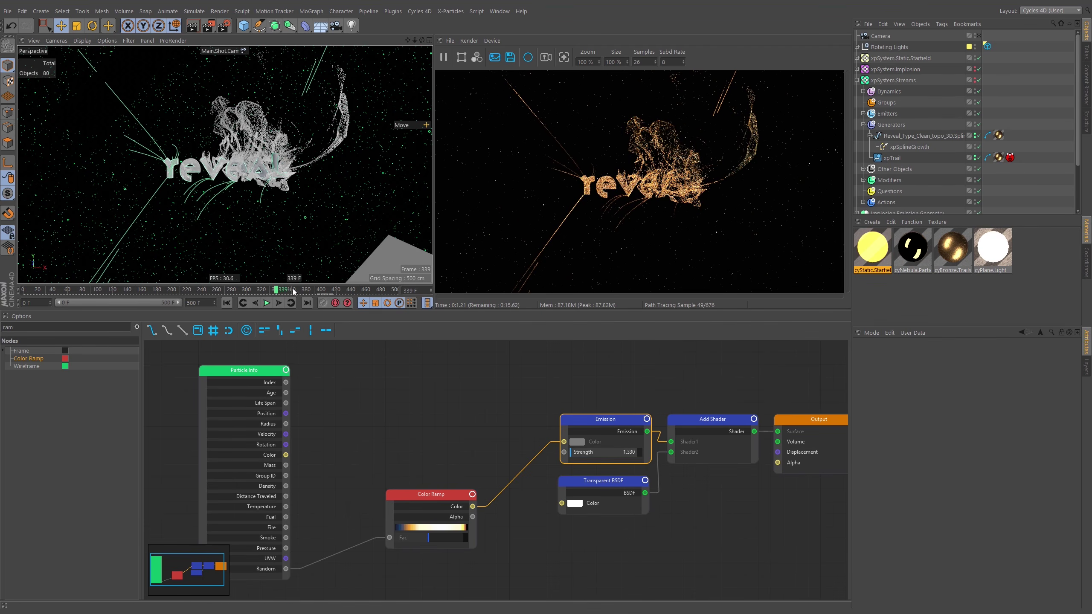
click(294, 290)
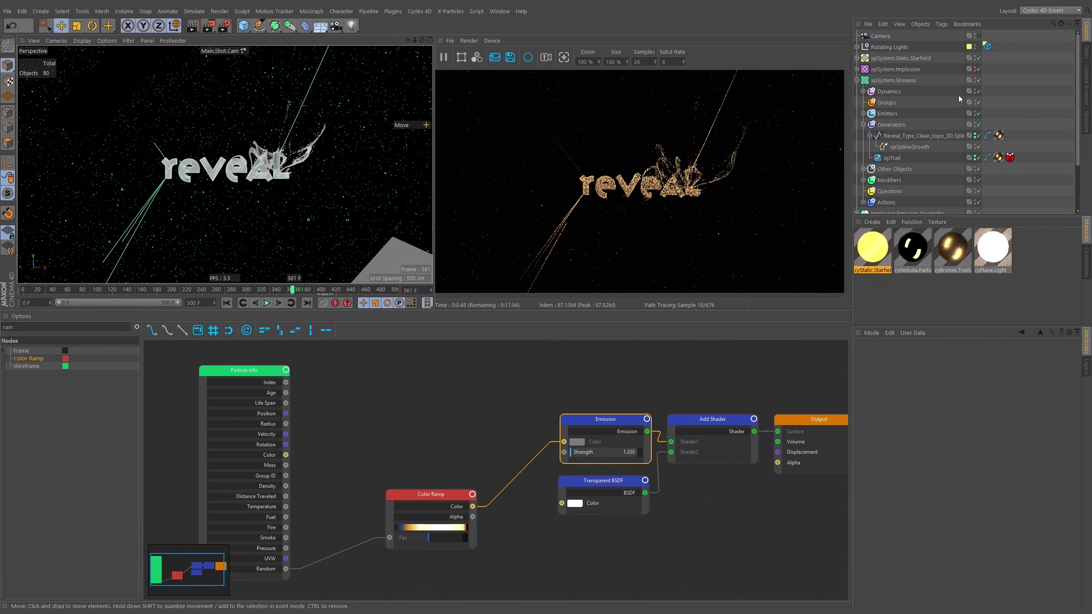
click(979, 69)
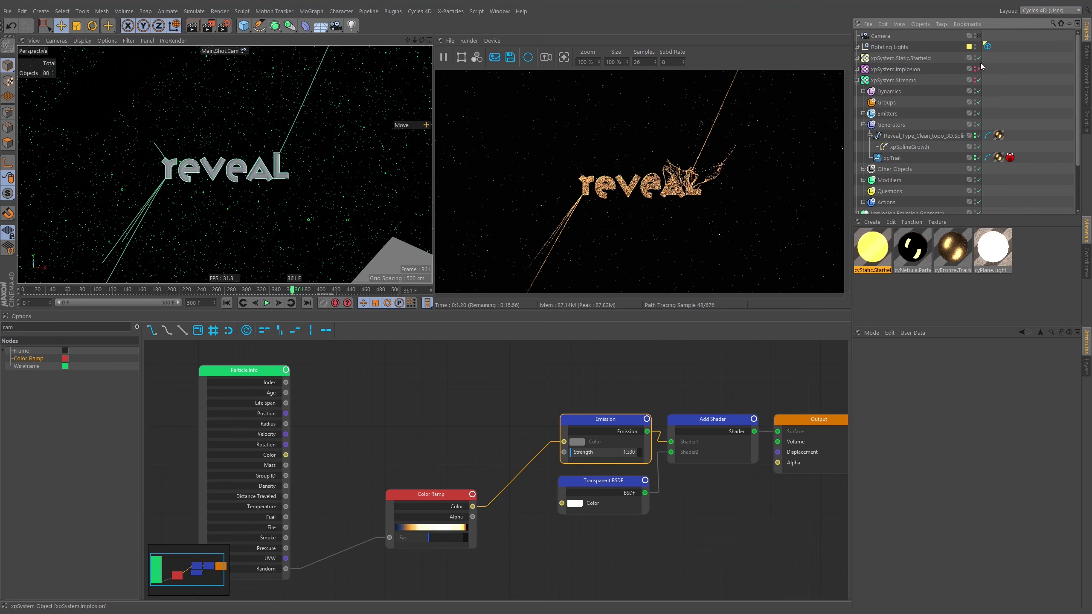
click(980, 57)
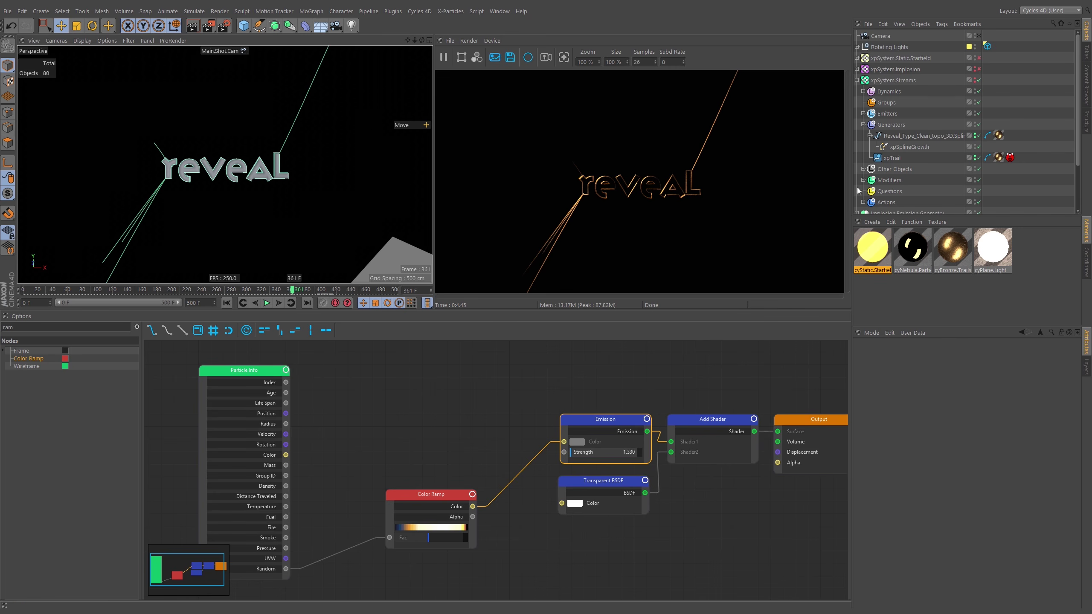
Change the viewport from Main.Shot.Cam to a default-camera perspective showing the logo and the surrounding reflection planes
middle_click(288, 154)
middle_click(289, 154)
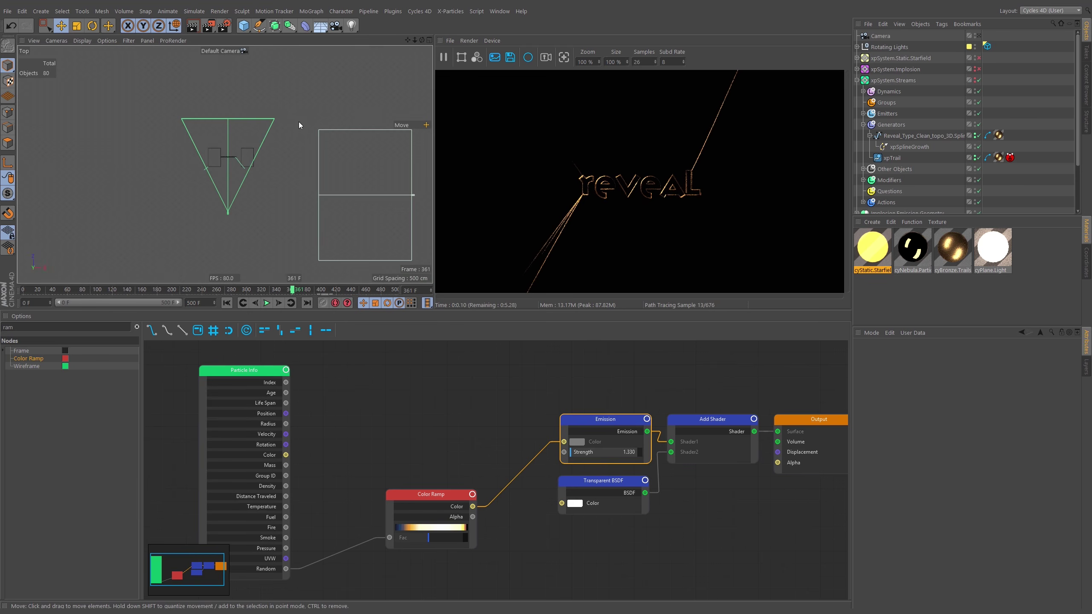
click(56, 40)
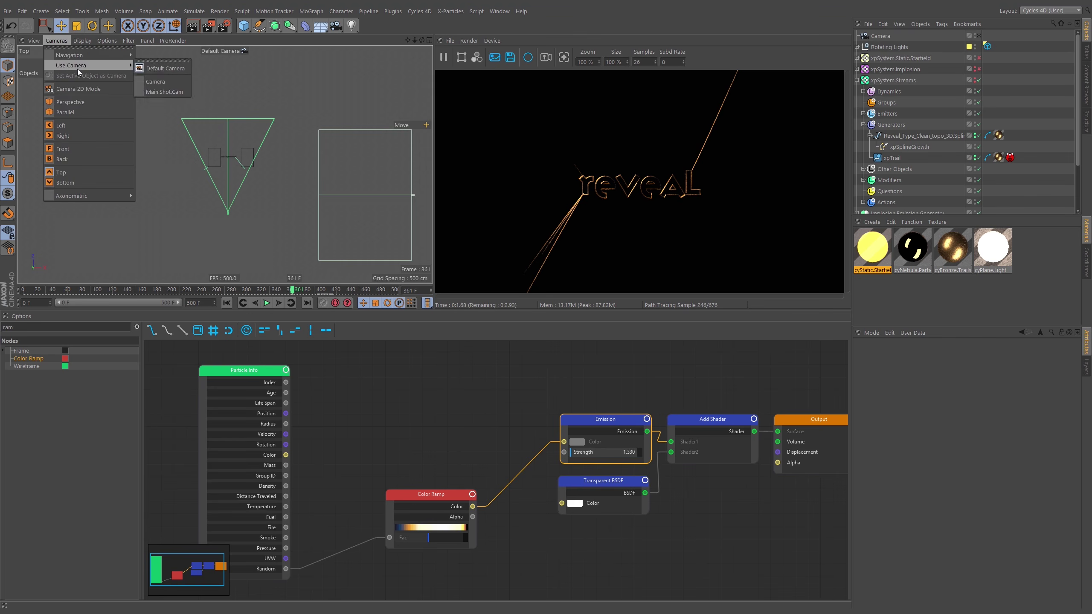
click(80, 100)
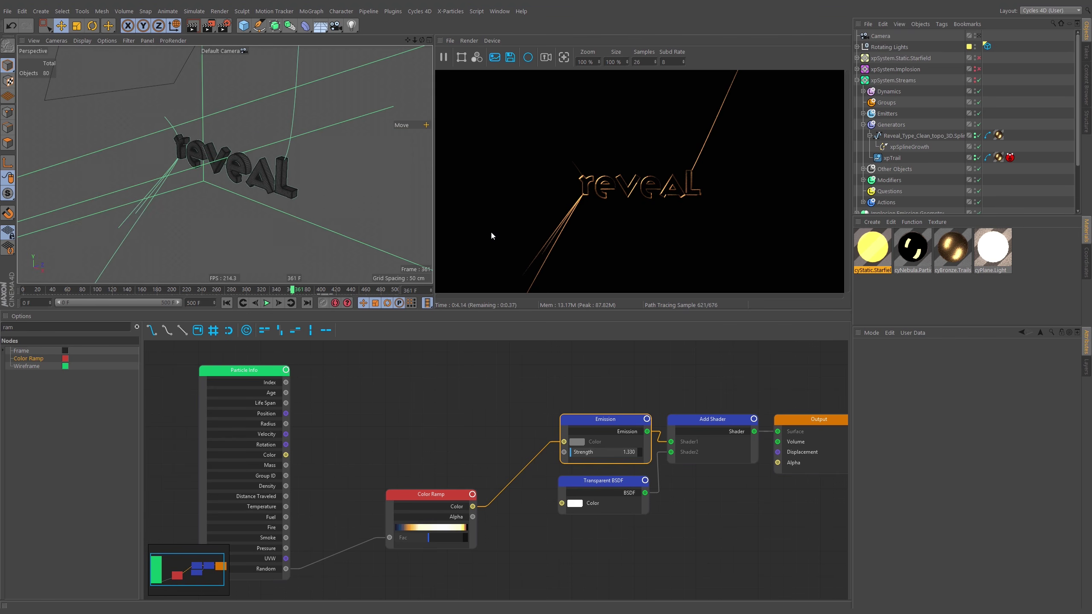
alt+right_drag(238, 136, 167, 121)
Select the Rotating Lights null and keyframe its R.B rotation at 0° on frame 0
click(175, 108)
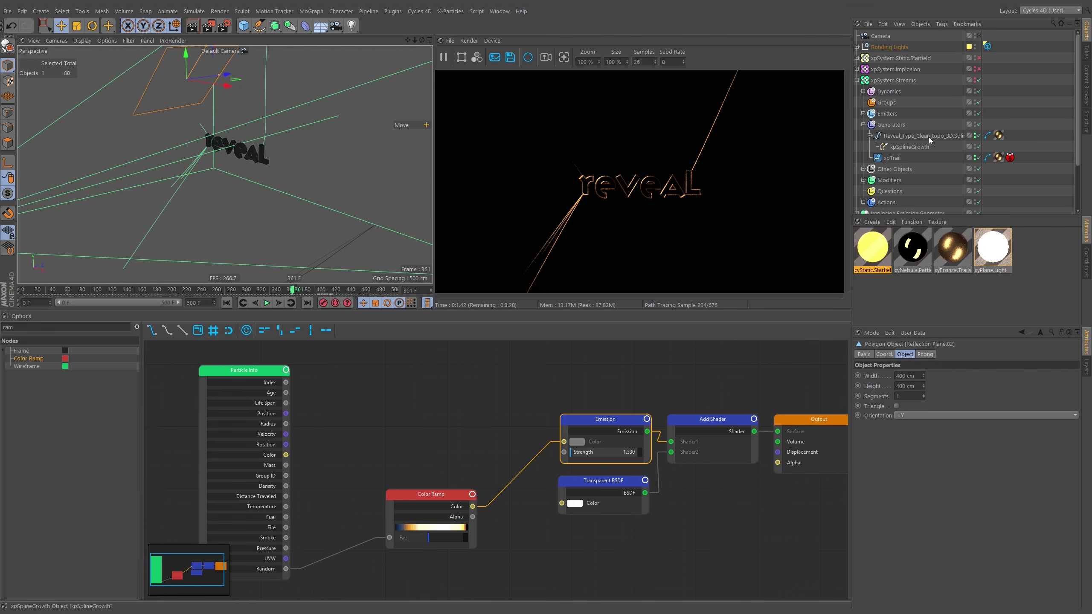
click(886, 47)
alt+drag(336, 140, 267, 156)
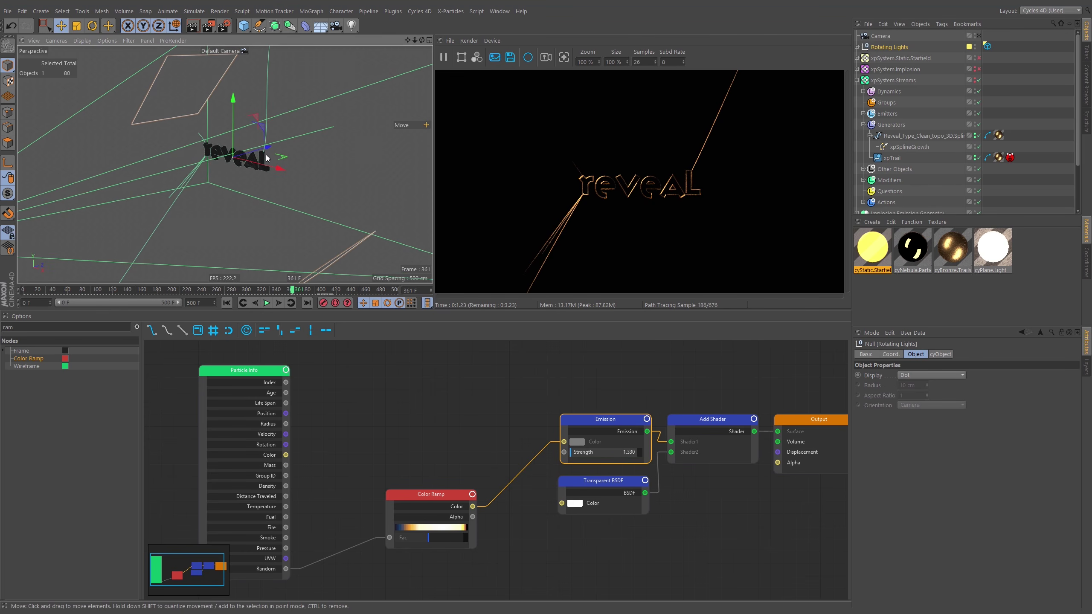
alt+drag(248, 162, 409, 151)
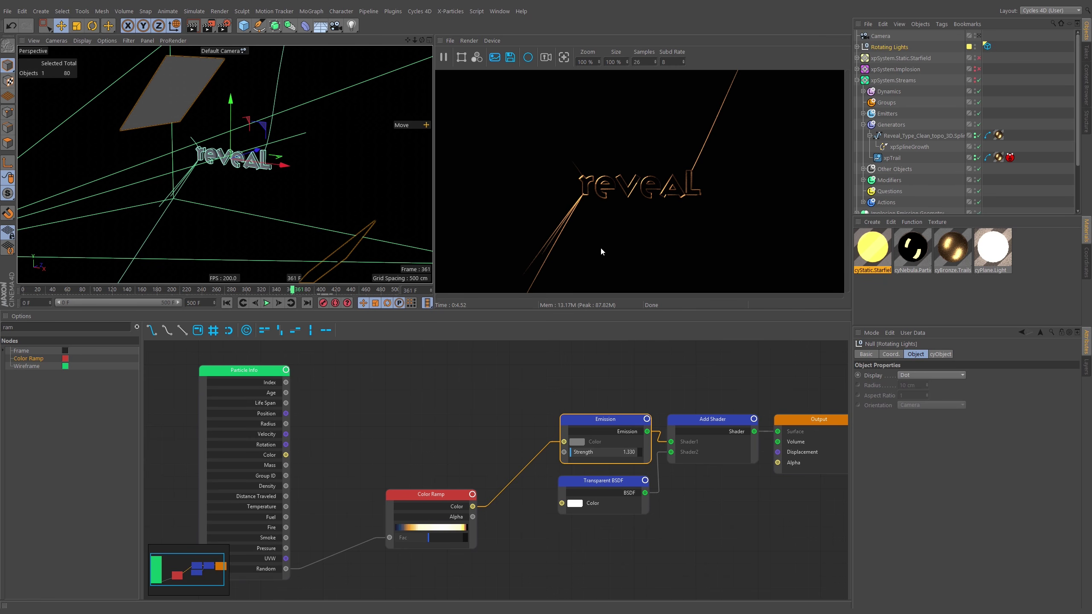
click(24, 292)
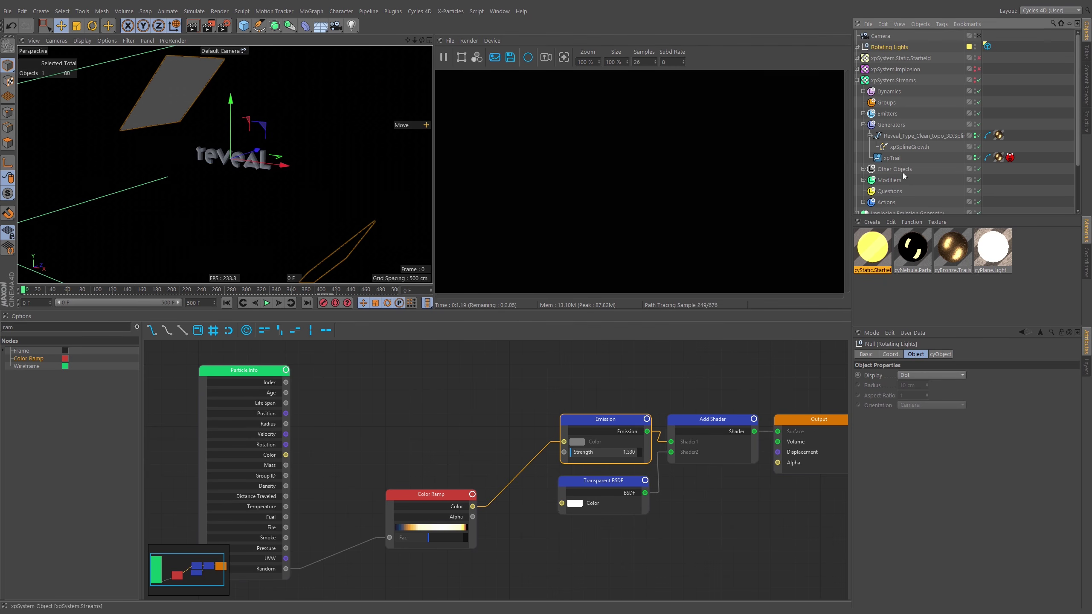
click(891, 354)
drag(1024, 395, 997, 399)
text(0)
key(Return)
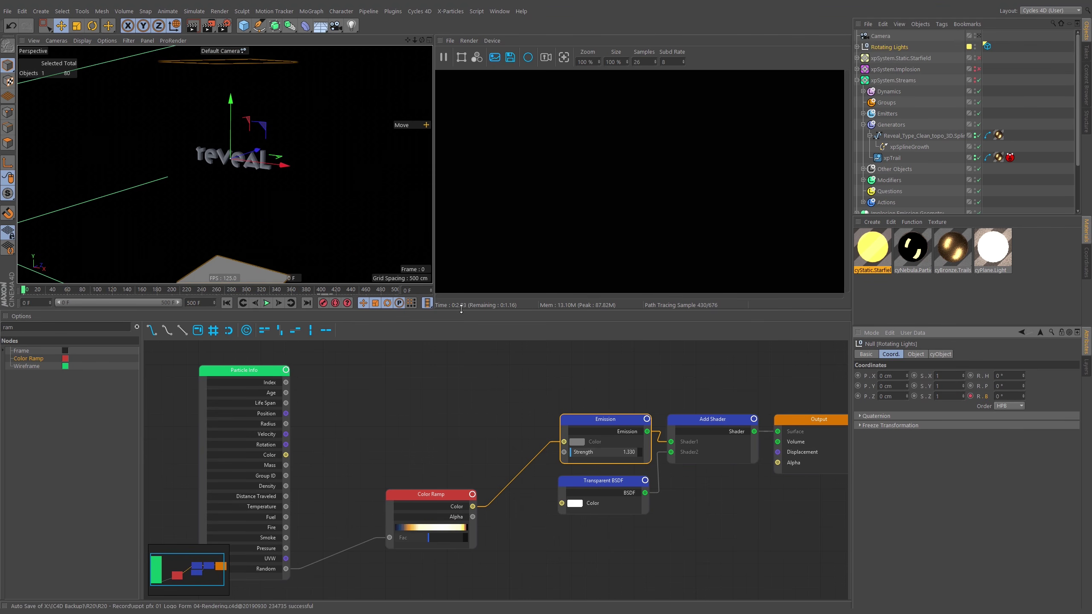
alt+drag(250, 149, 214, 154)
key(r)
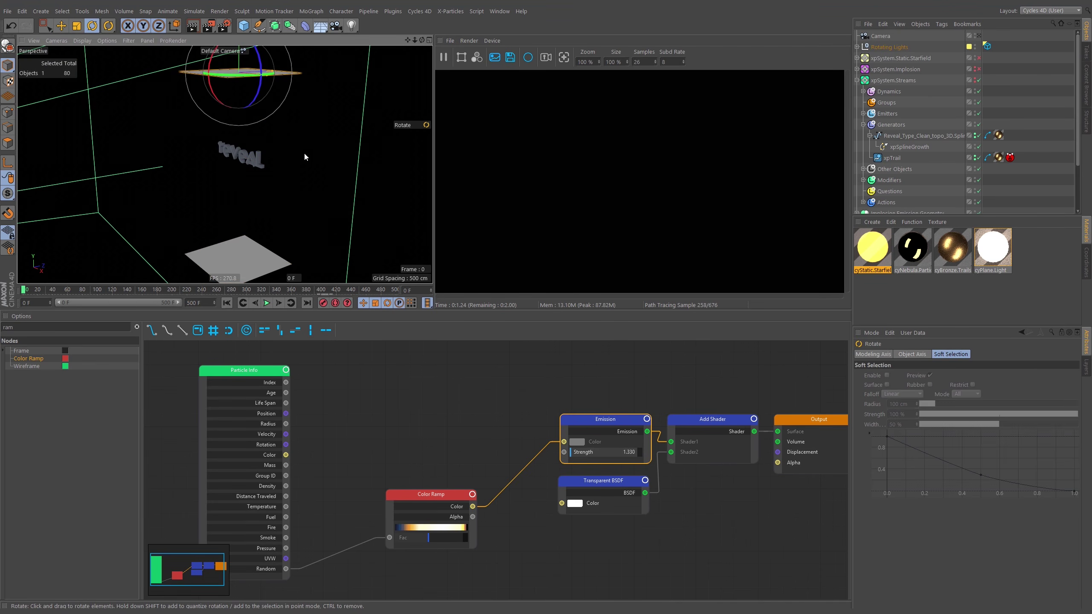
drag(303, 157, 343, 114)
key(ctrl+z)
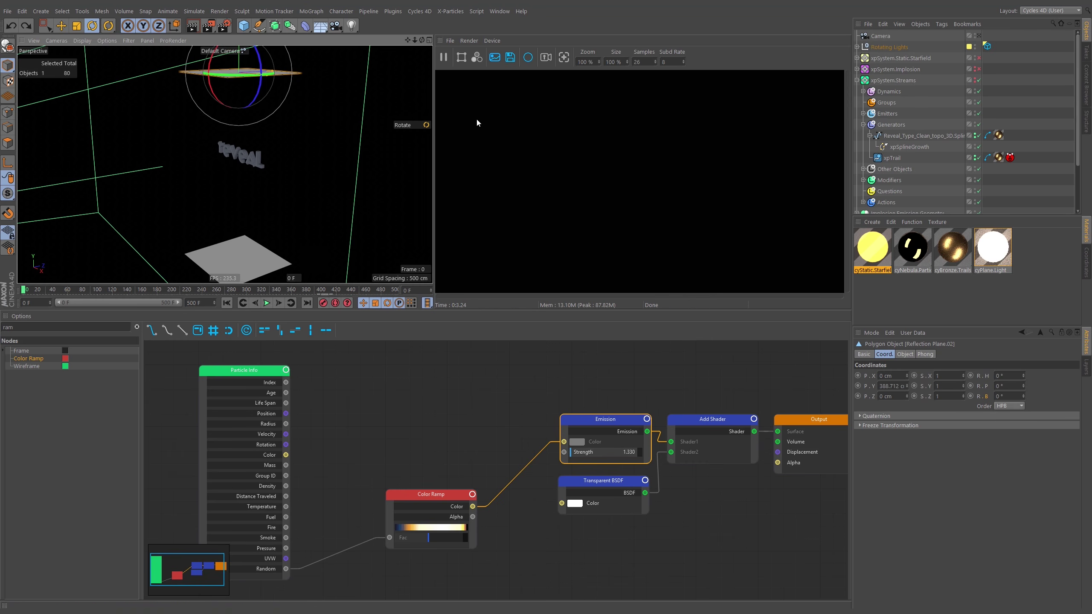
click(263, 258)
click(900, 48)
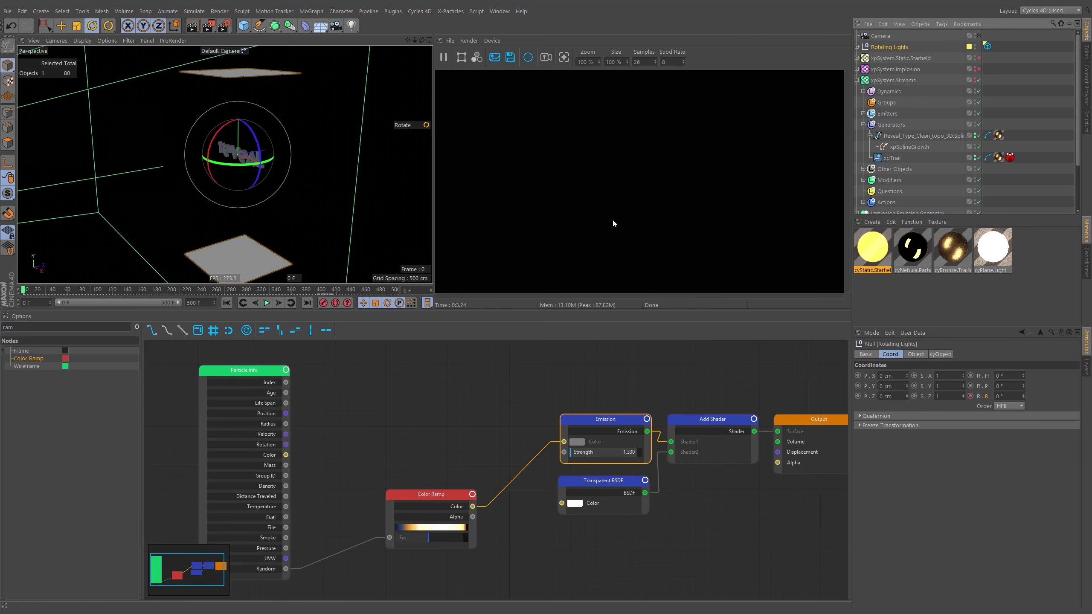
Go to frame 500 and keyframe the Rotating Lights null's R.B rotation at 355°
drag(27, 291, 395, 290)
click(297, 139)
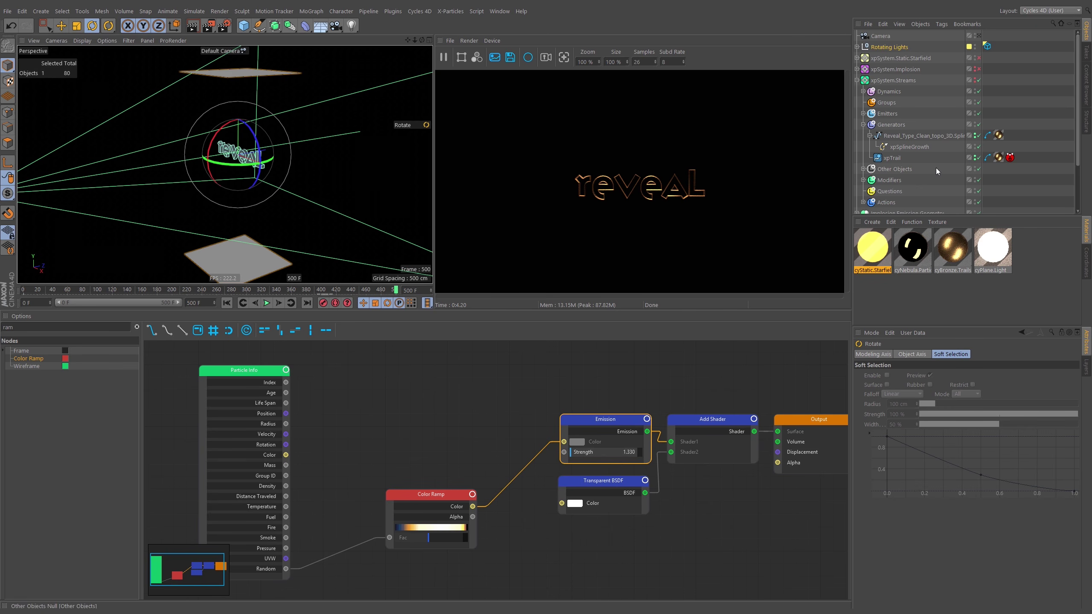
mouse_move(391, 290)
mouse_down()
mouse_move(24, 293)
mouse_move(400, 291)
mouse_up()
click(884, 46)
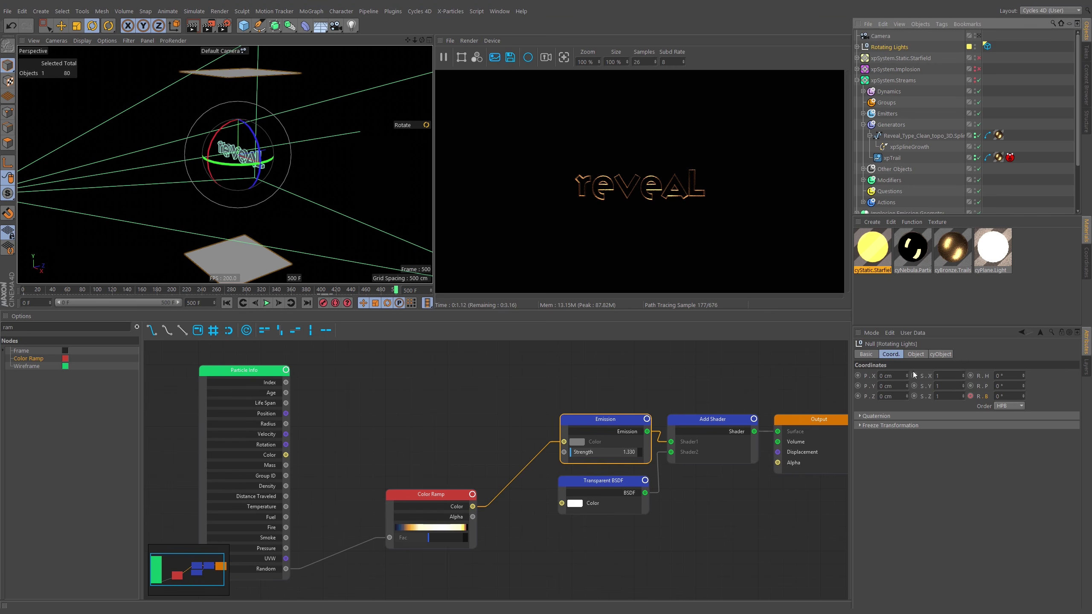
drag(1024, 396, 973, 278)
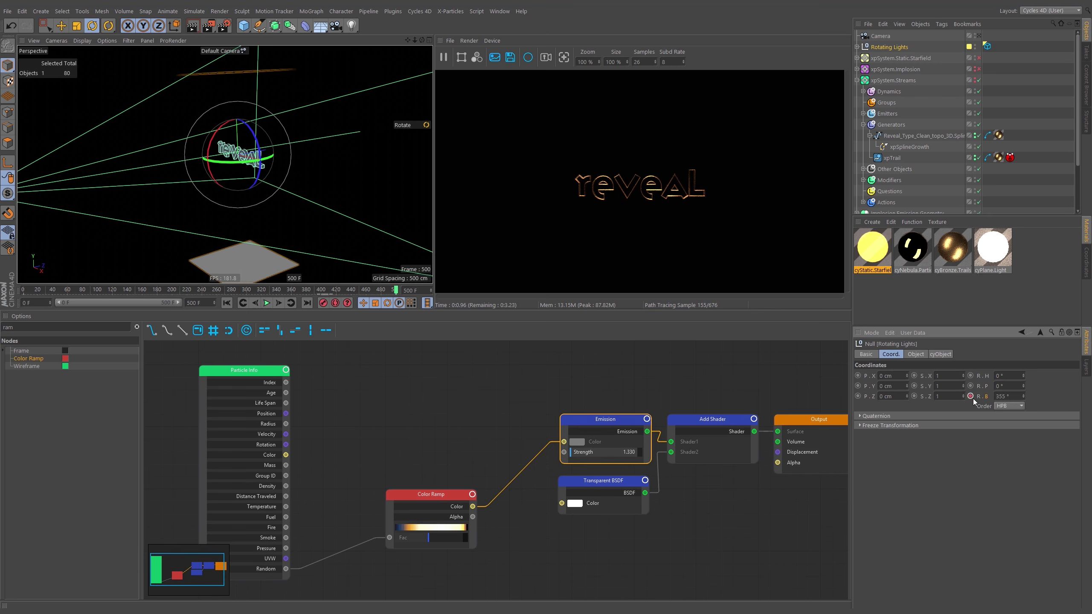
Play back and scrub the timeline to check how the rotating planes light the streams and logo in the render
drag(393, 291, 117, 294)
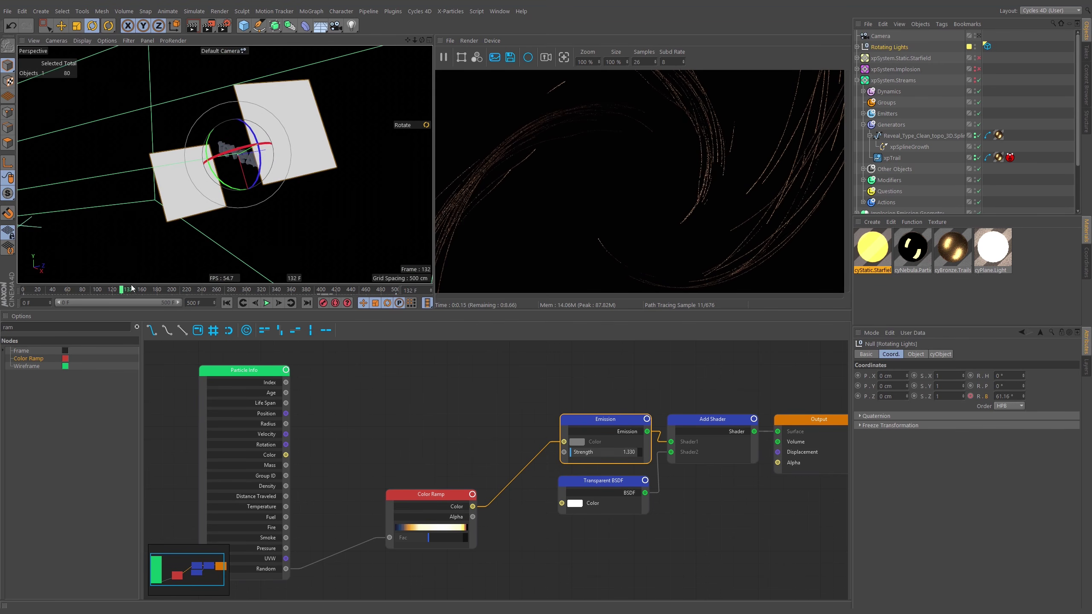
click(266, 304)
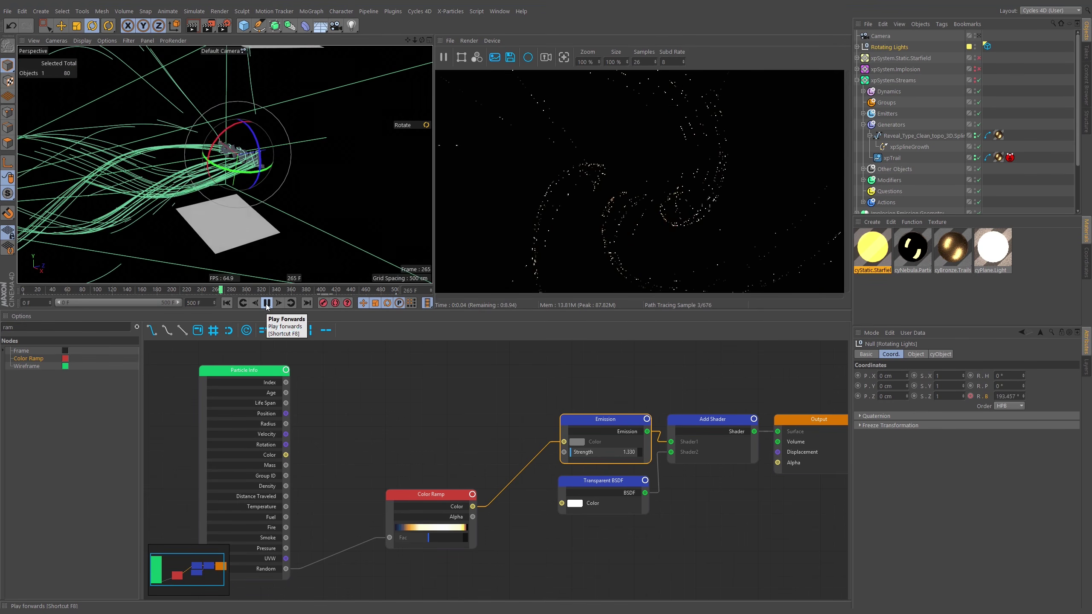
click(267, 304)
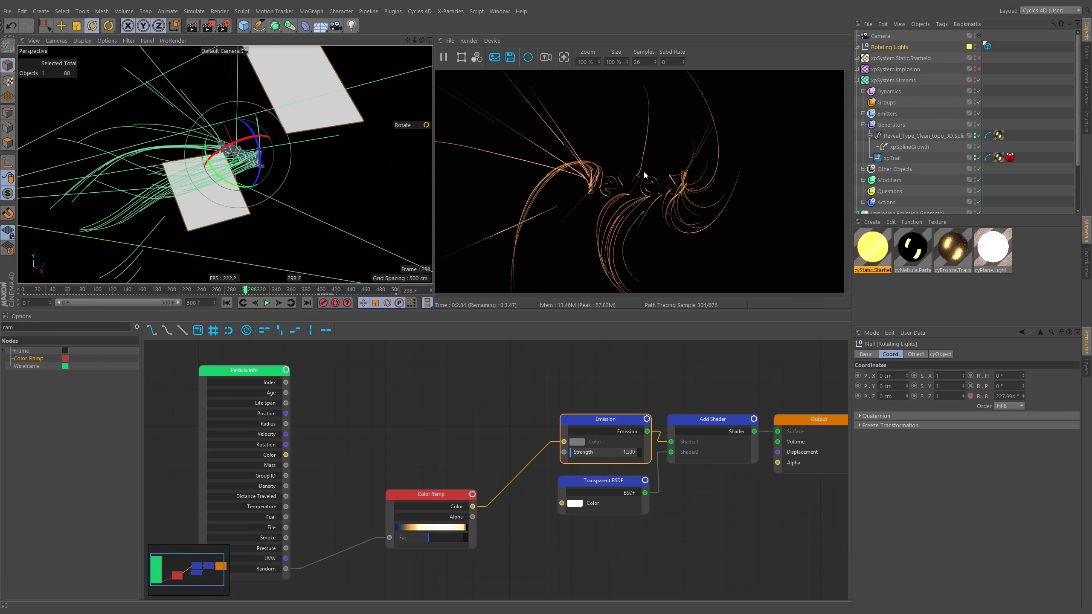
click(267, 303)
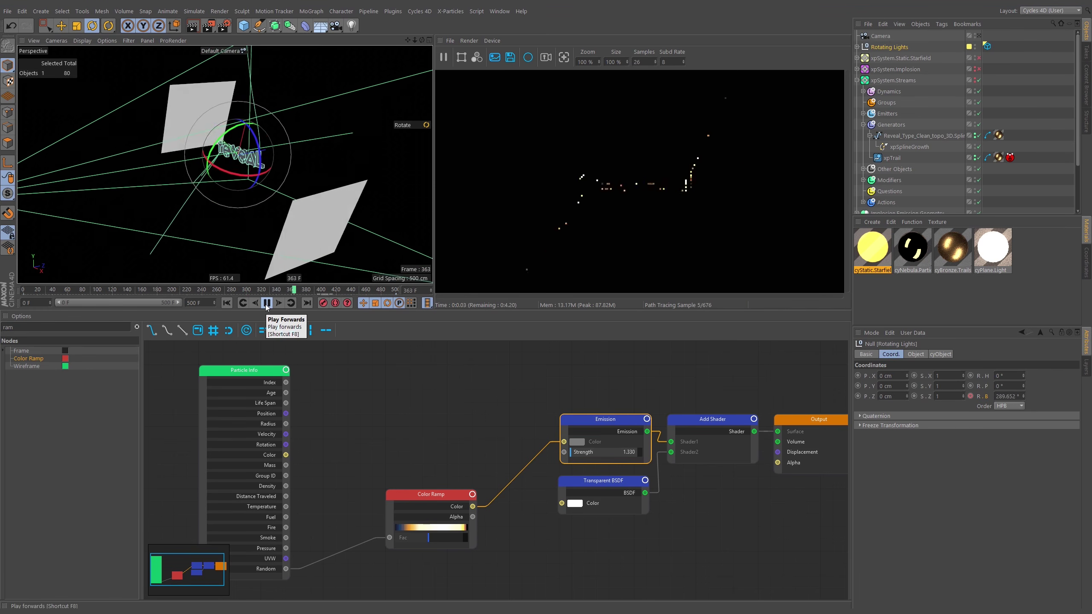
click(266, 303)
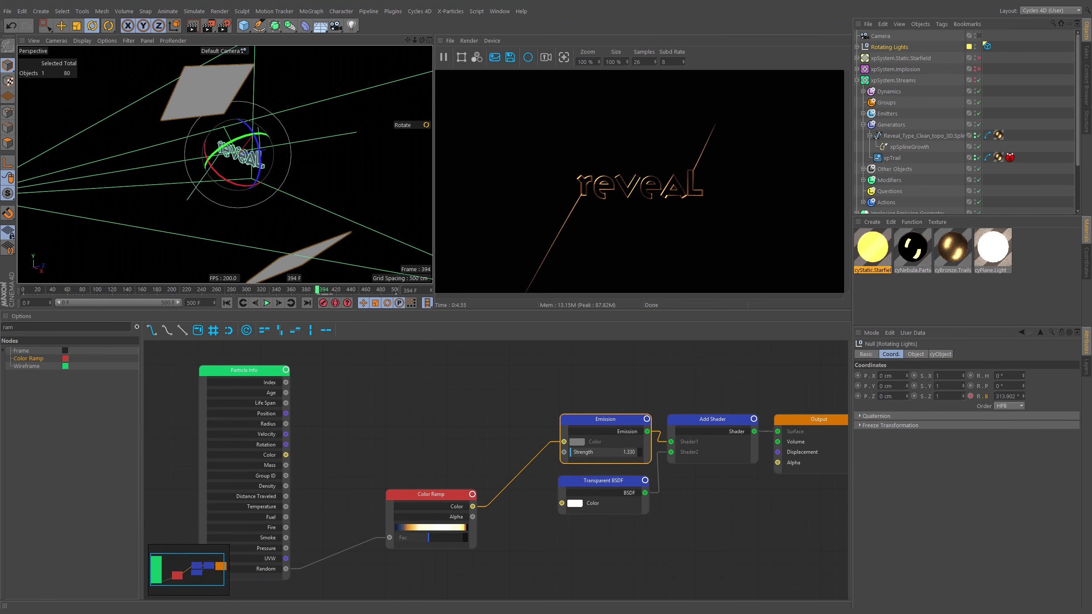
mouse_move(320, 290)
mouse_down()
mouse_move(338, 292)
mouse_move(326, 290)
mouse_up()
Select Reflection Plane.02 and shift it sideways from its place above the logo at frame 406
click(222, 82)
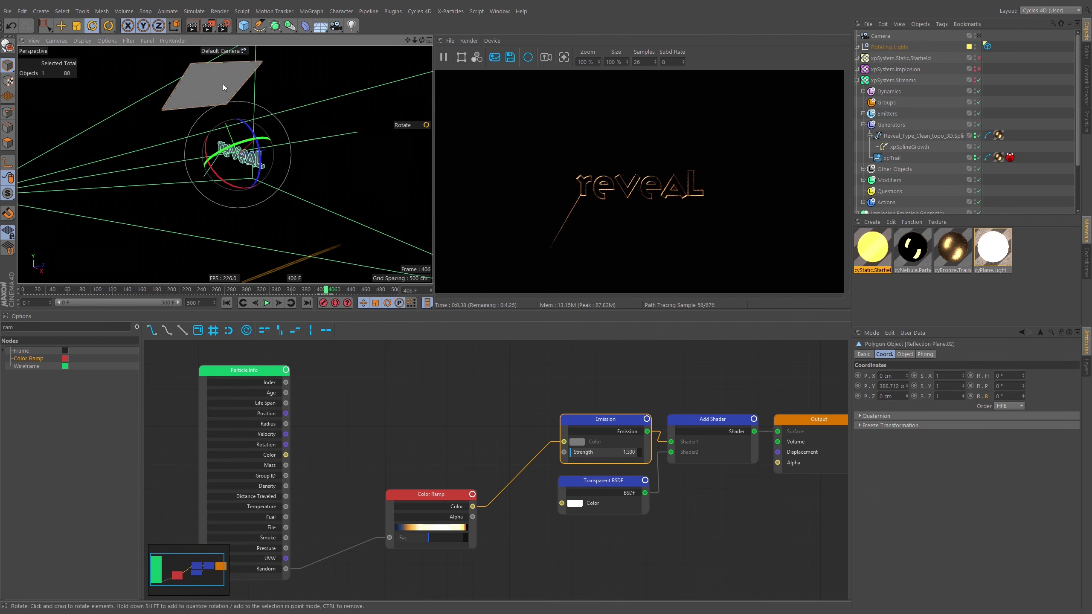
key(e)
drag(260, 87, 219, 92)
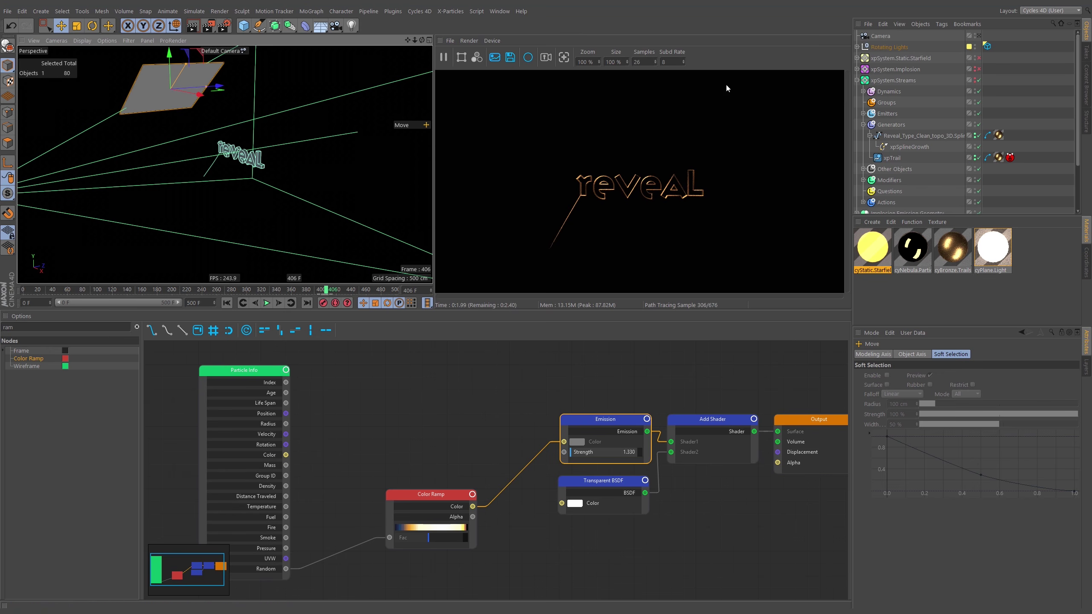
Return the viewport to Main.Shot.Cam, go to frame 251 and deselect the reflection plane
drag(326, 290, 151, 291)
drag(27, 289, 210, 303)
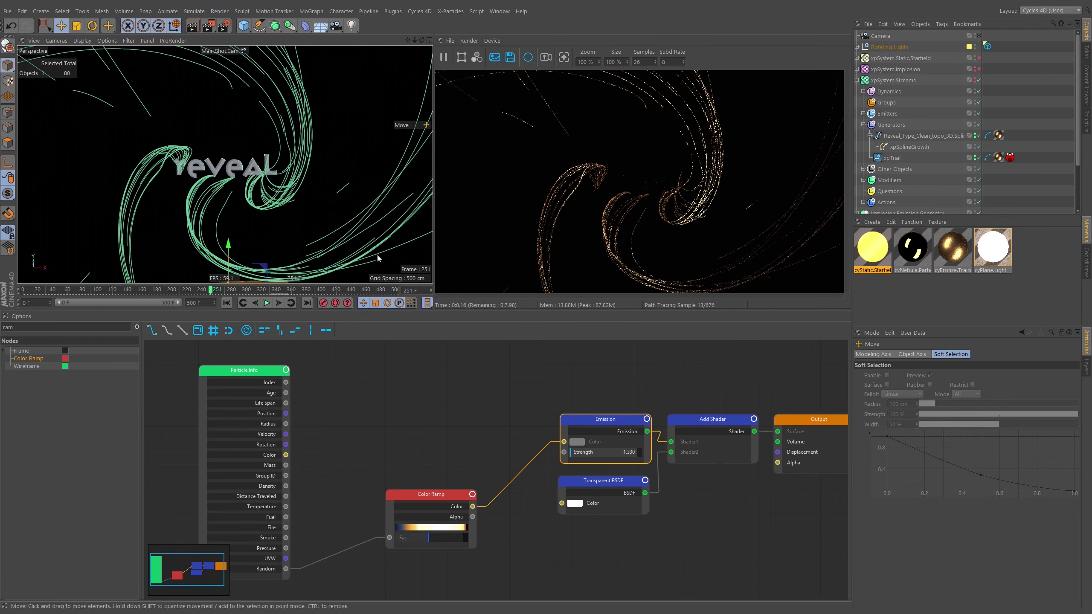
click(1011, 69)
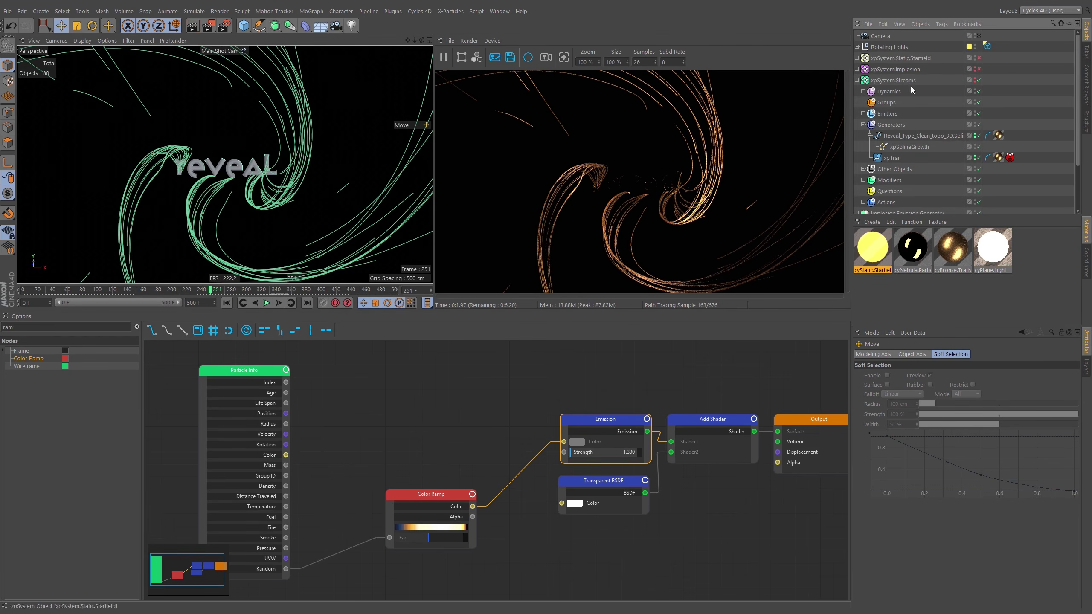
Go to frame 371, collapse xpSystem.Streams and re-enable the xpSystem.Implosion and xpSystem.Static.Starfield systems
drag(216, 291, 299, 291)
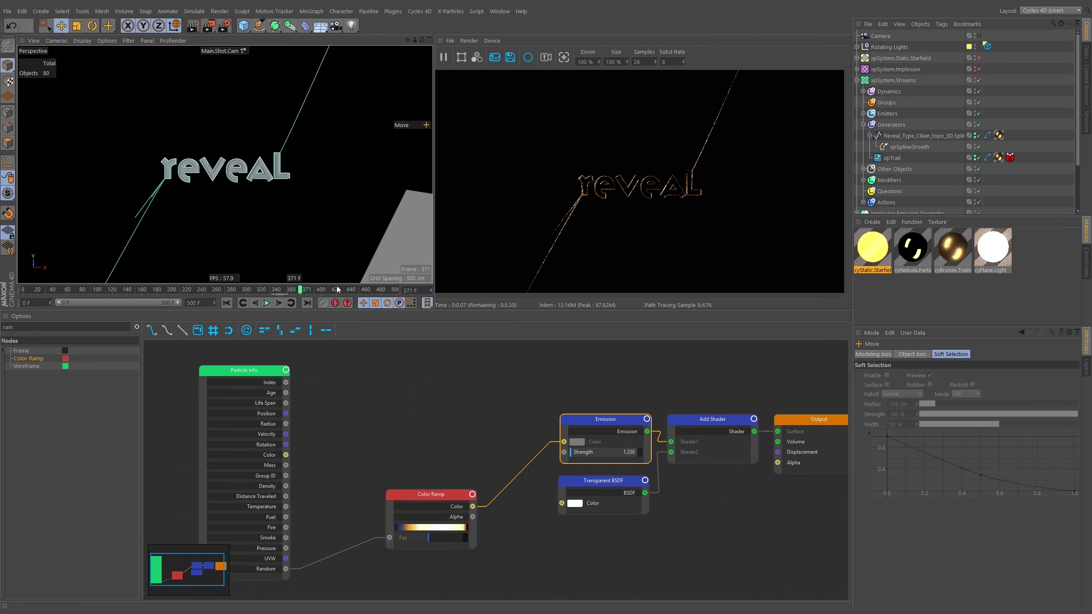
click(857, 81)
click(979, 68)
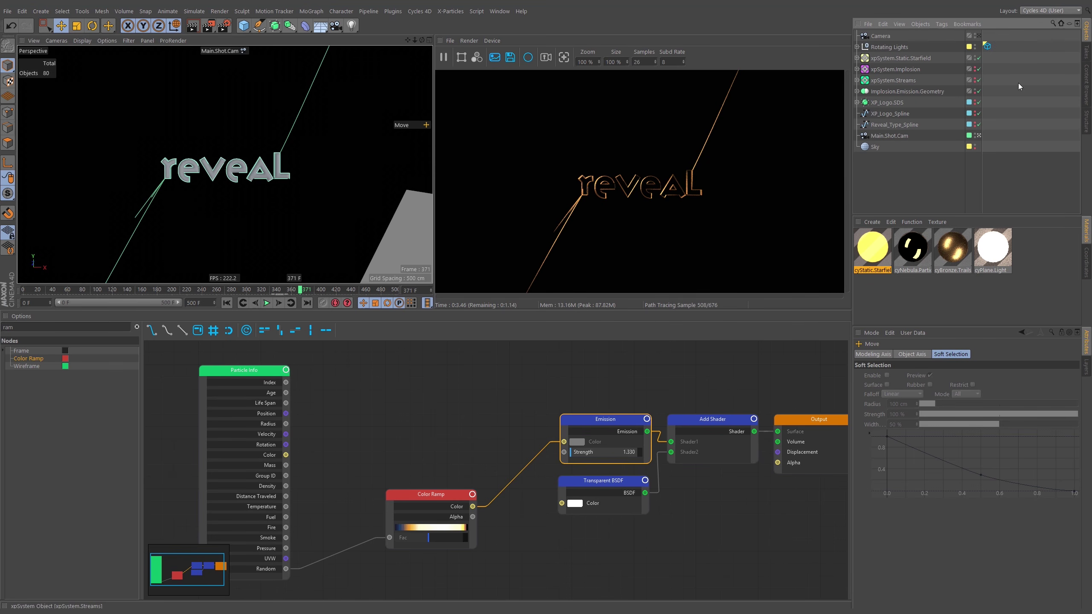
Examine the combined particle systems in the viewport and live render at frames across the whole timeline, ending at frame 469
drag(299, 291, 261, 292)
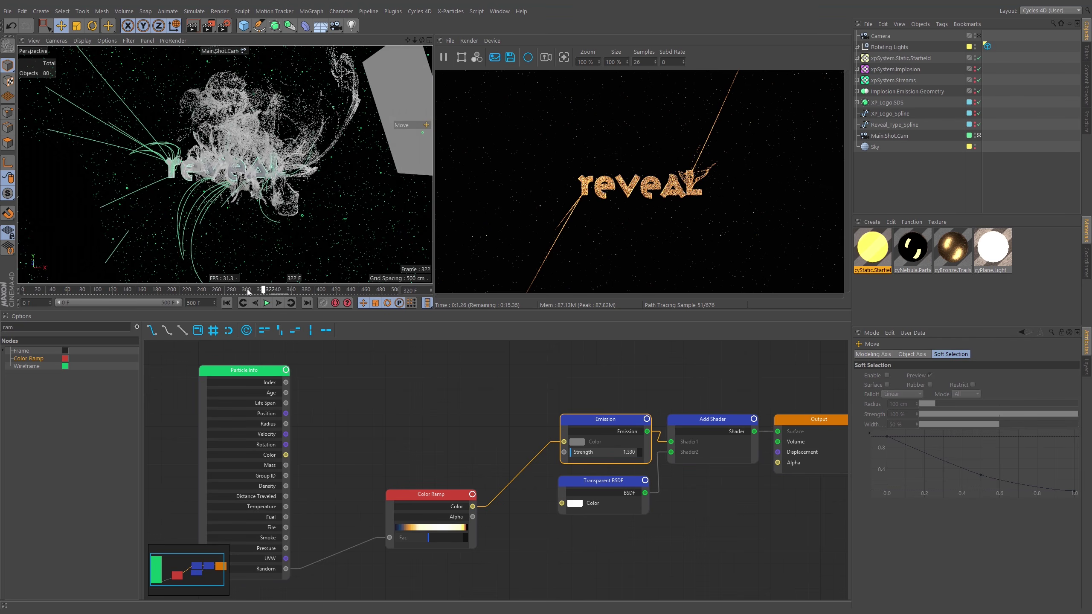
click(165, 292)
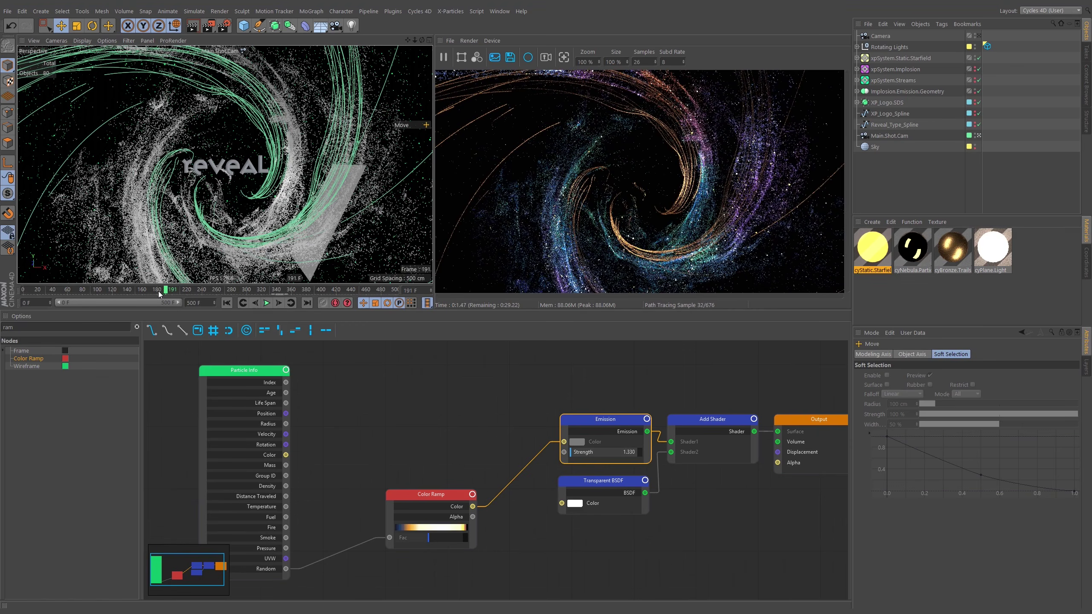
click(94, 292)
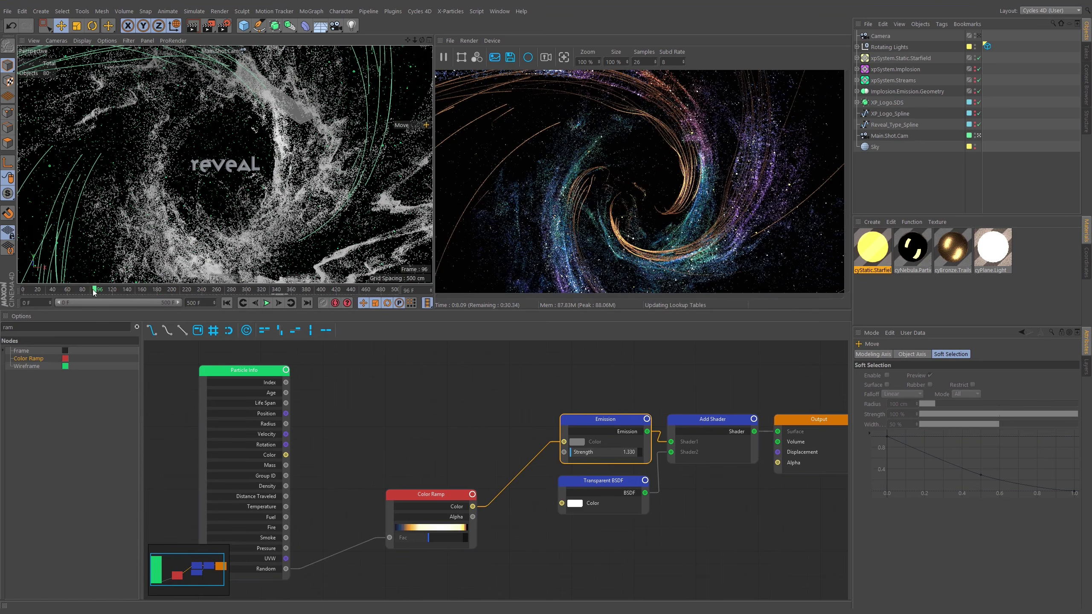
click(69, 292)
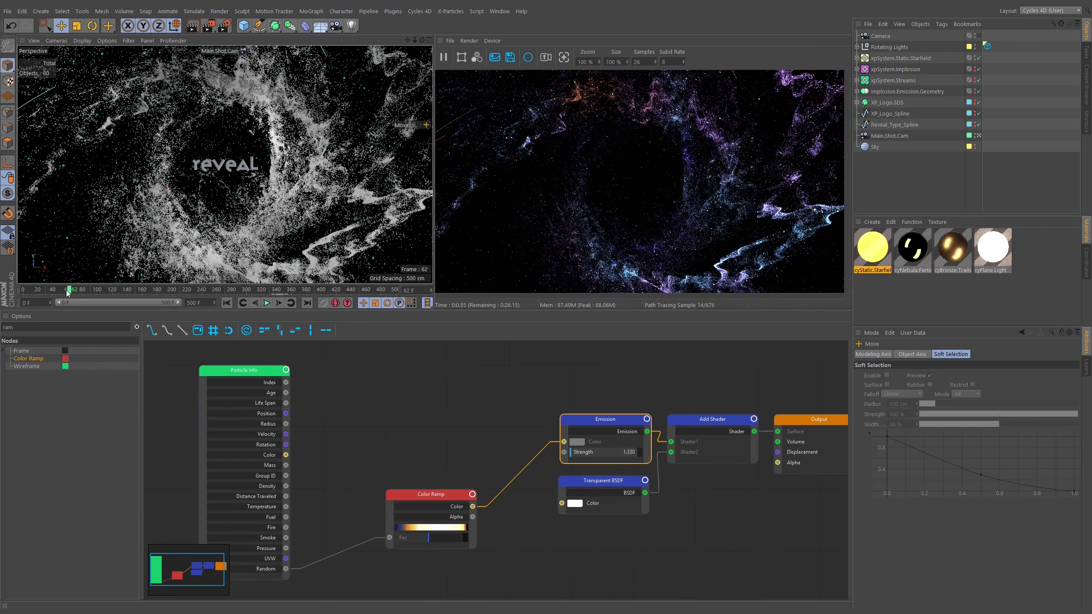
click(29, 291)
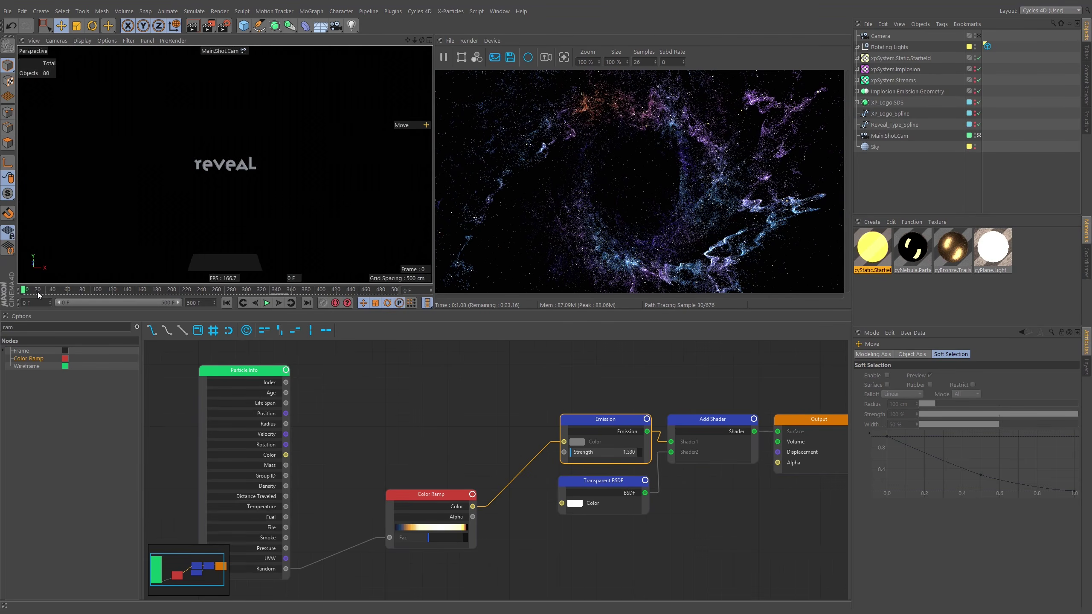
click(38, 293)
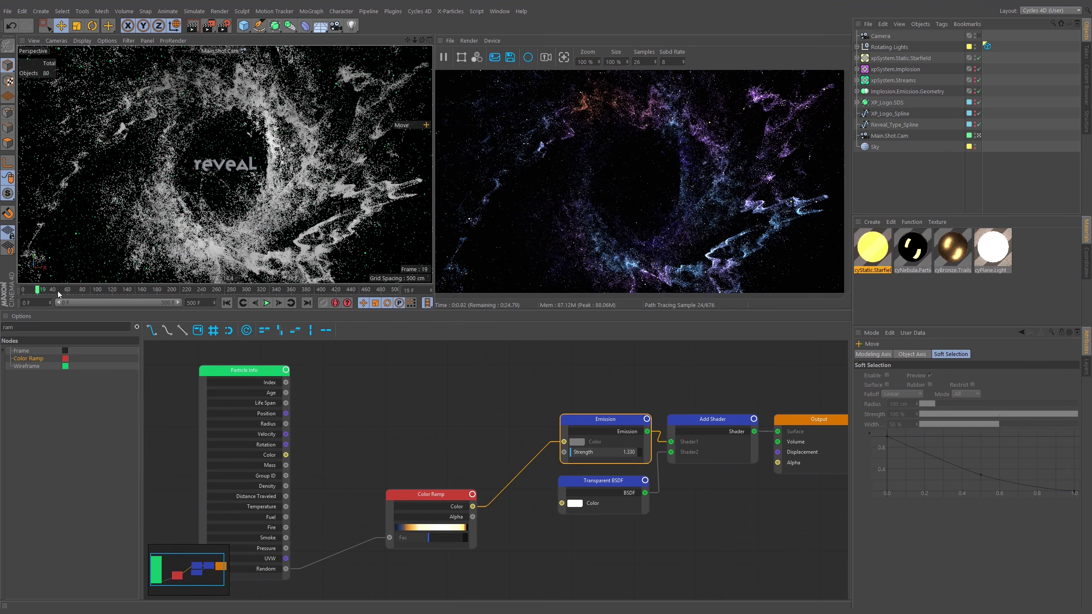
click(102, 292)
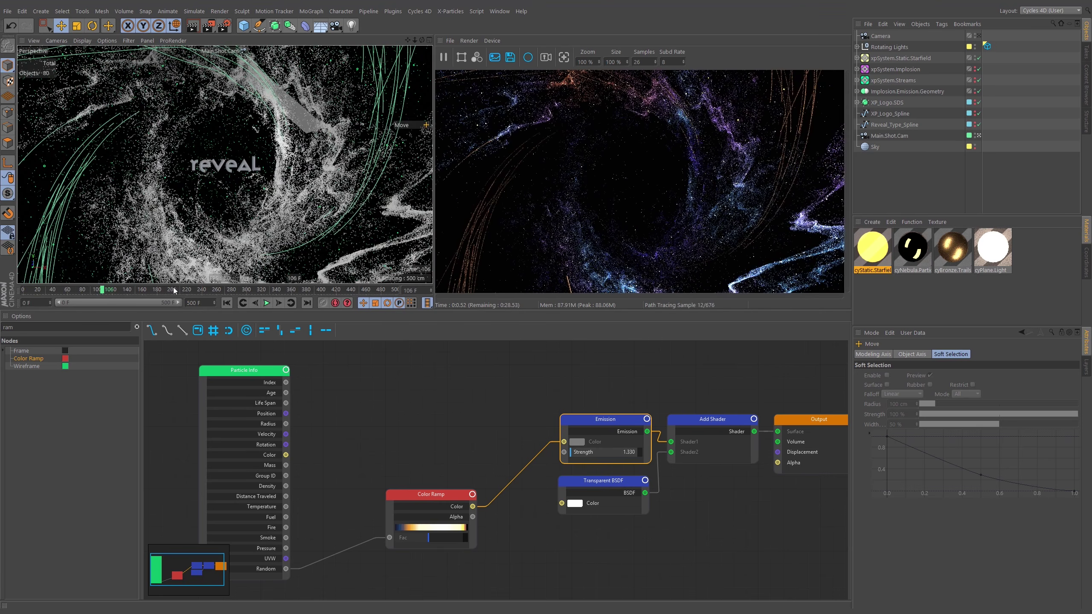
click(250, 292)
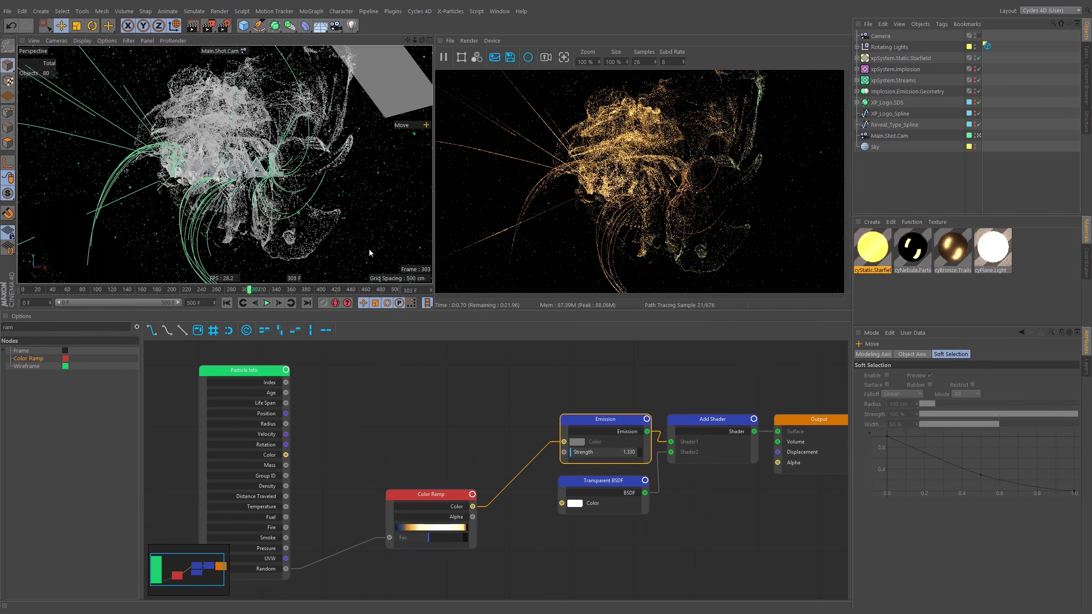
click(359, 290)
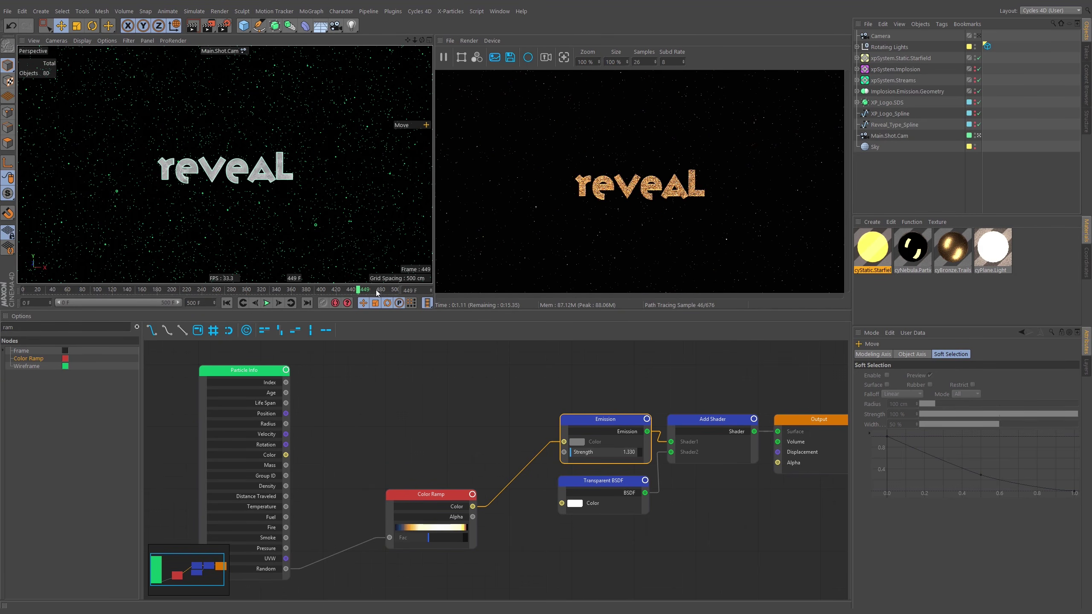
click(373, 291)
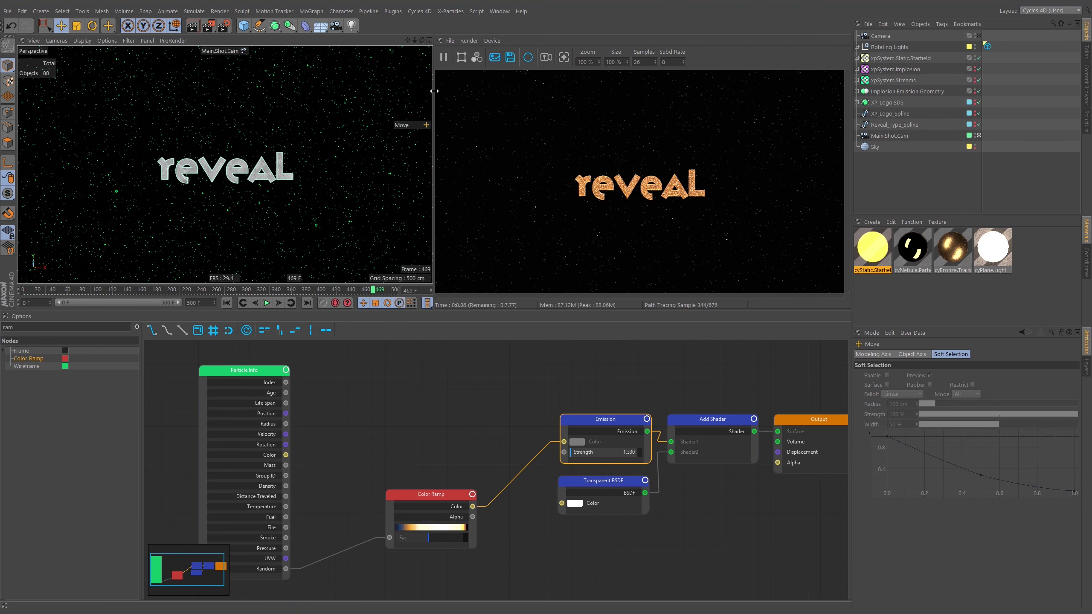
Pause the live render preview and switch the interface layout to Startup (User)
click(444, 58)
click(1032, 11)
click(1048, 135)
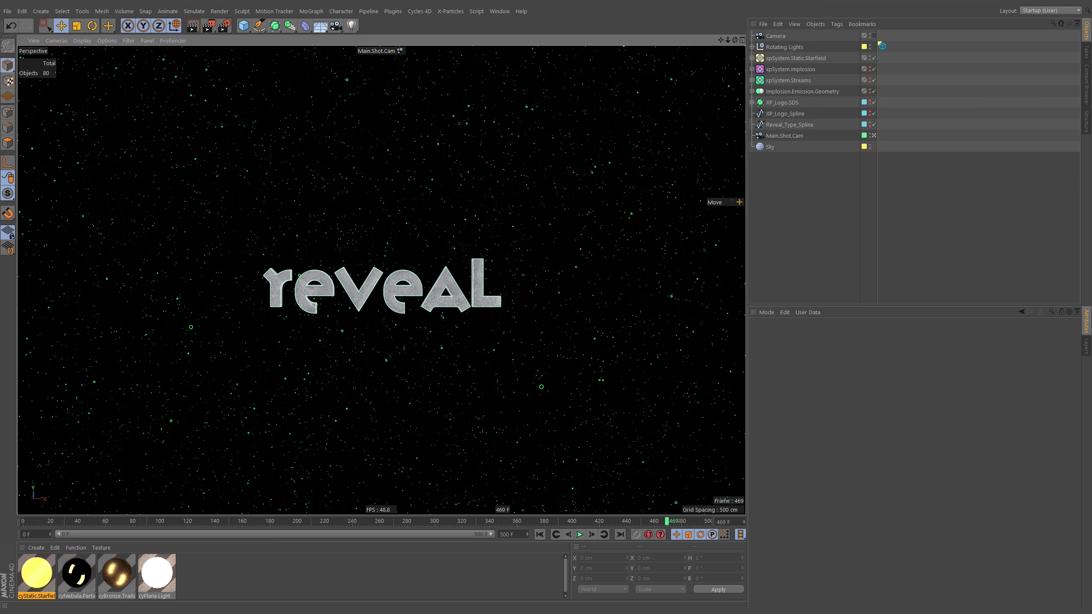
Add a child take under the Main take and name it Glimmering
click(1087, 51)
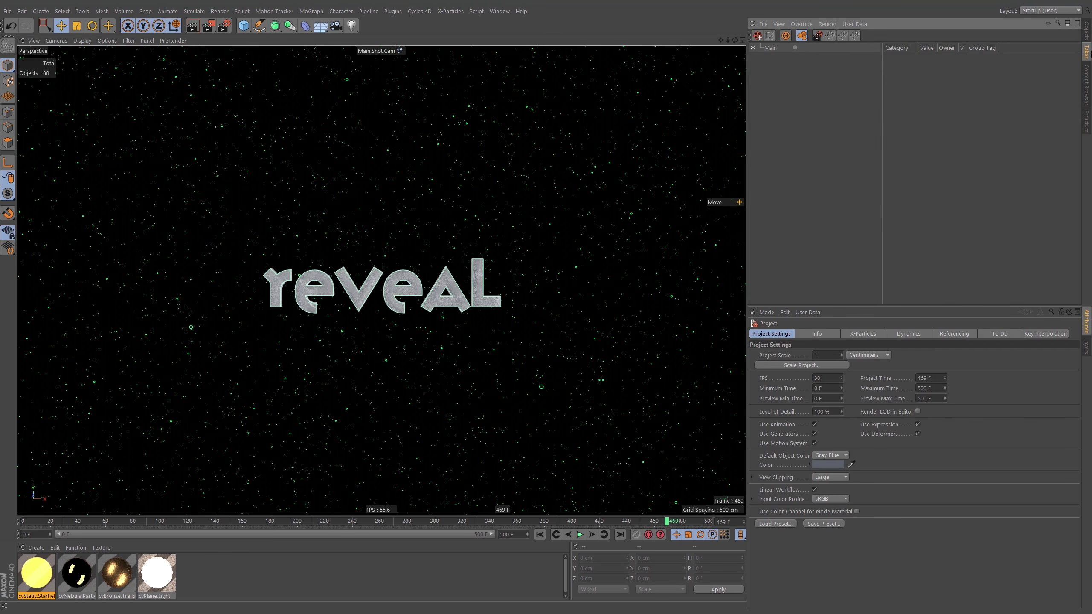
right_click(769, 48)
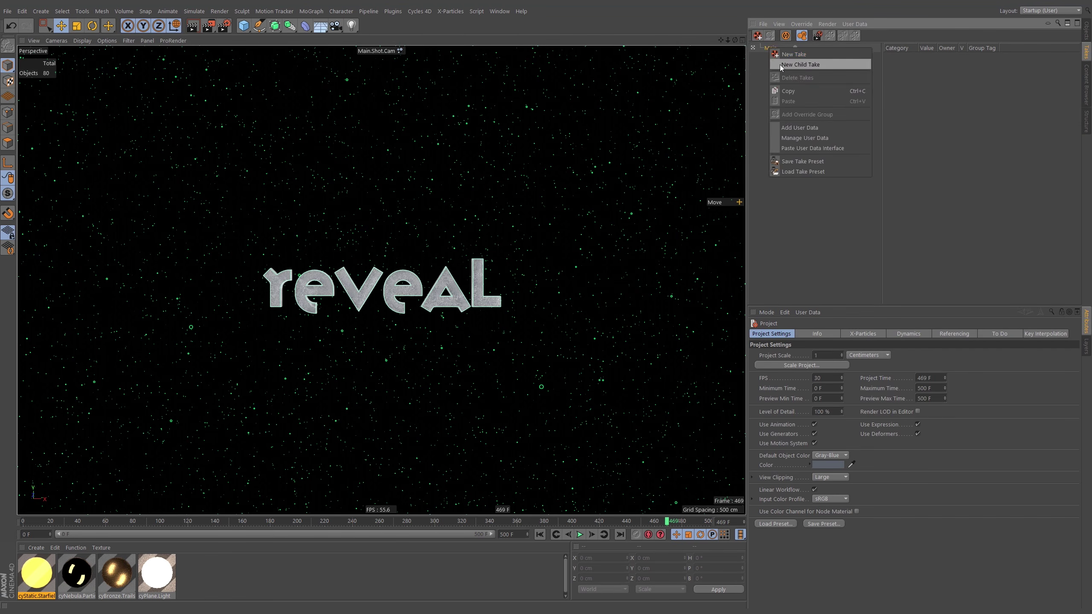
click(780, 65)
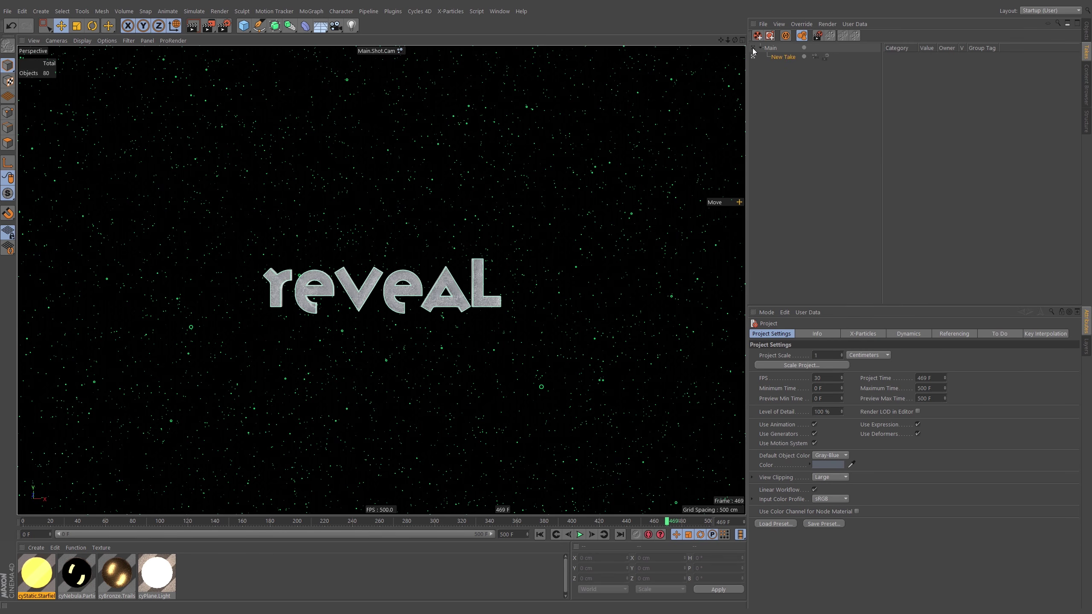
double_click(785, 56)
text(Glimmering)
key(Return)
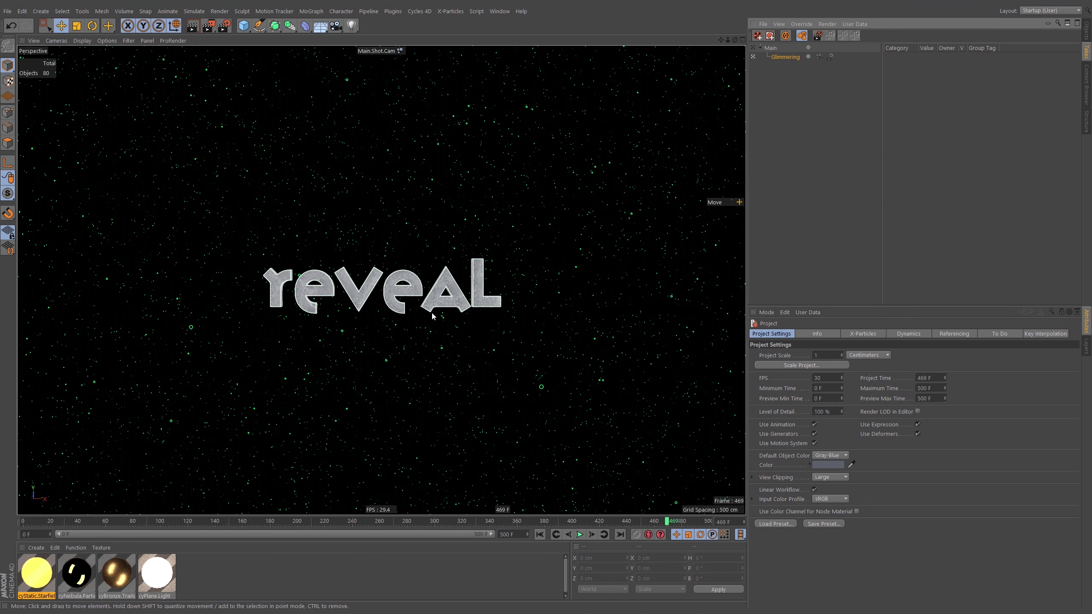
Turn on Auto Take mode for the Glimmering take and return to the scene's object list
click(1088, 35)
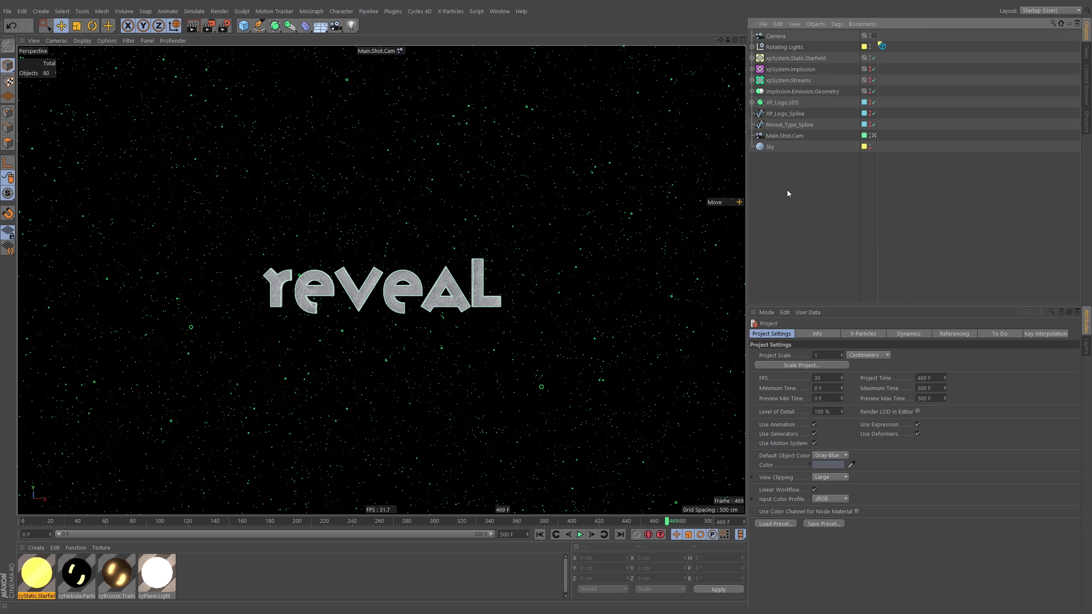
click(1087, 51)
click(786, 37)
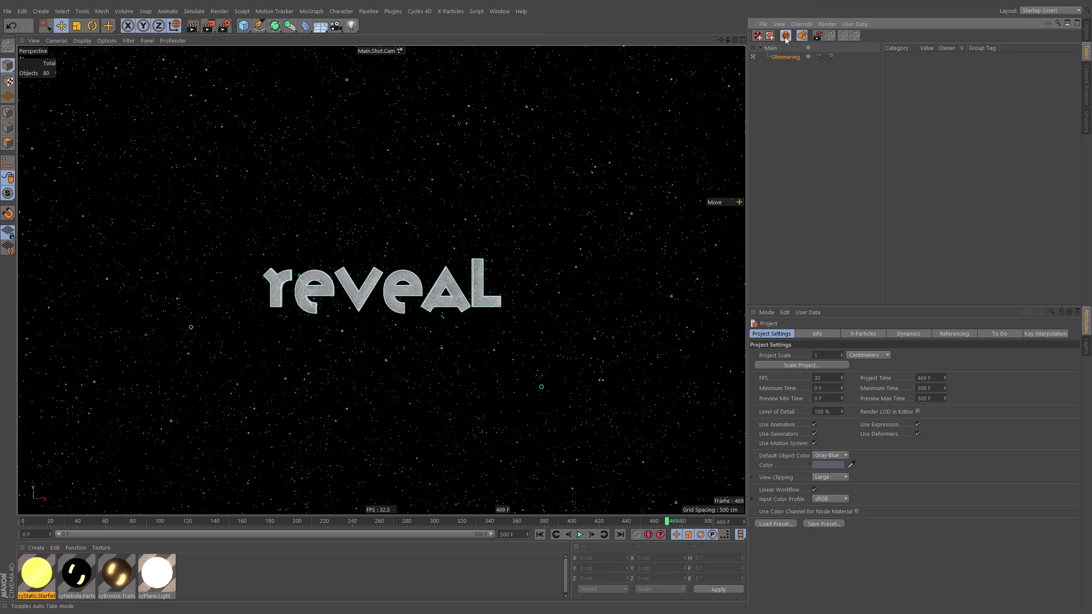
click(1086, 35)
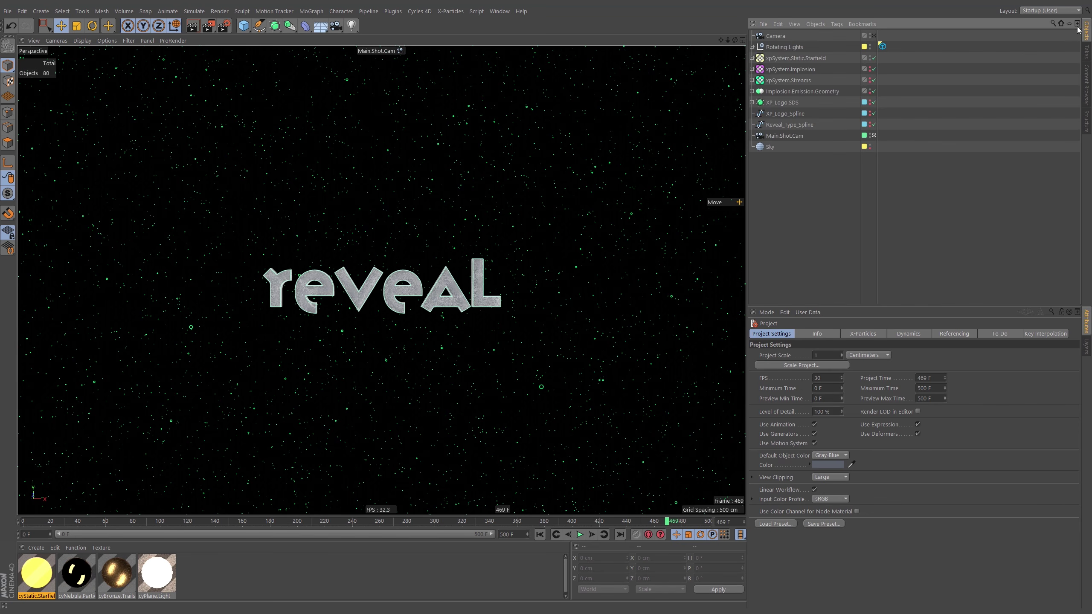
Disable the small and large starfield emitters in xpSystem.Static.Starfield for the Glimmering take
click(1087, 51)
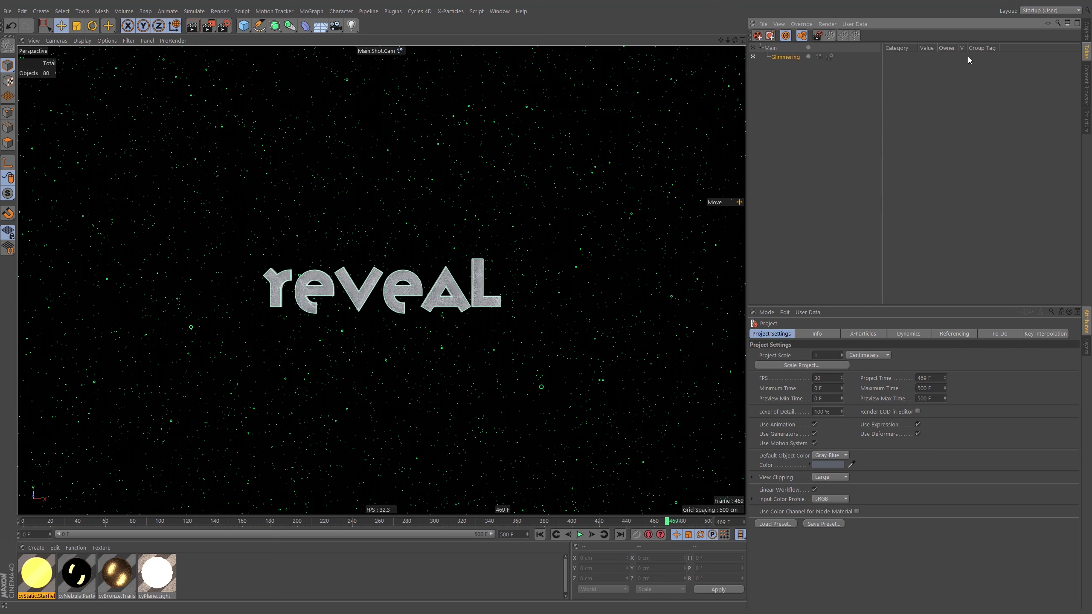
click(1086, 33)
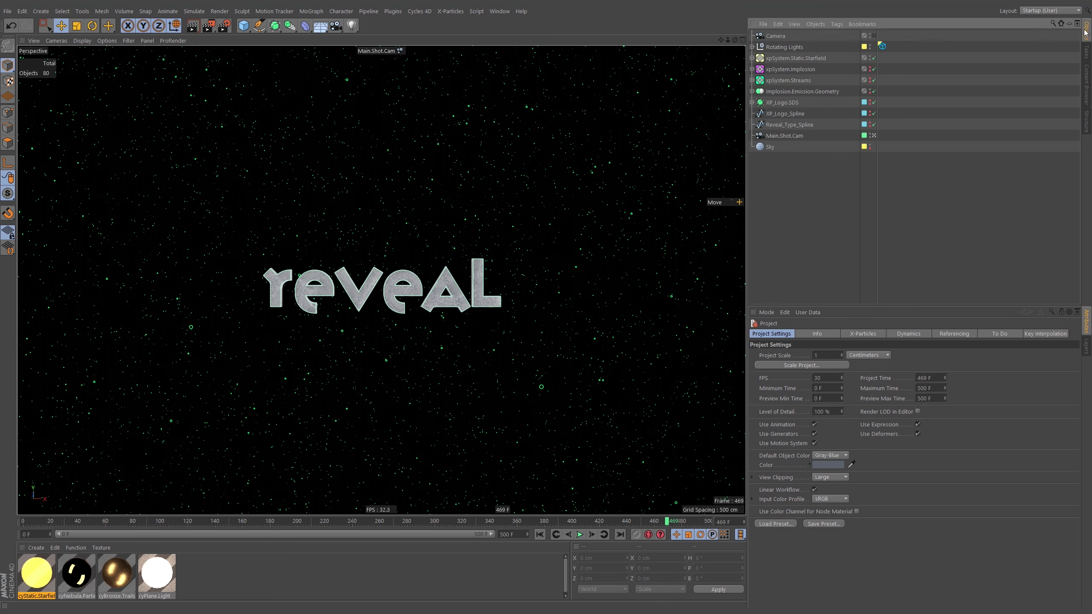
click(752, 58)
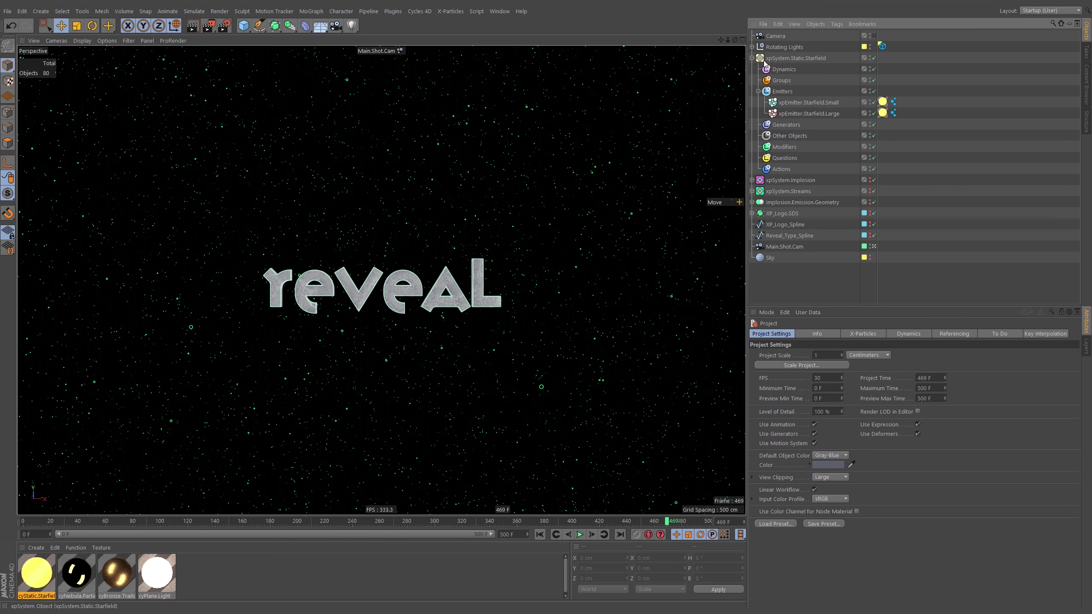
click(874, 113)
Disable the small and large Stars emitters and the Main.Implosion emitter in xpSystem.Implosion, checking its other objects, modifiers and questions
click(753, 181)
click(759, 213)
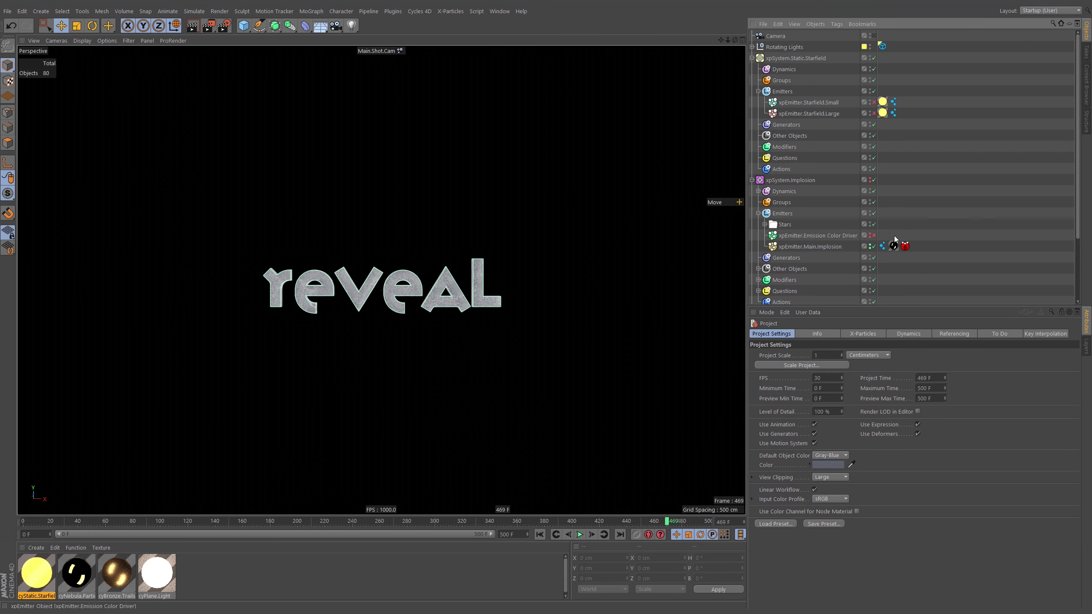
click(765, 224)
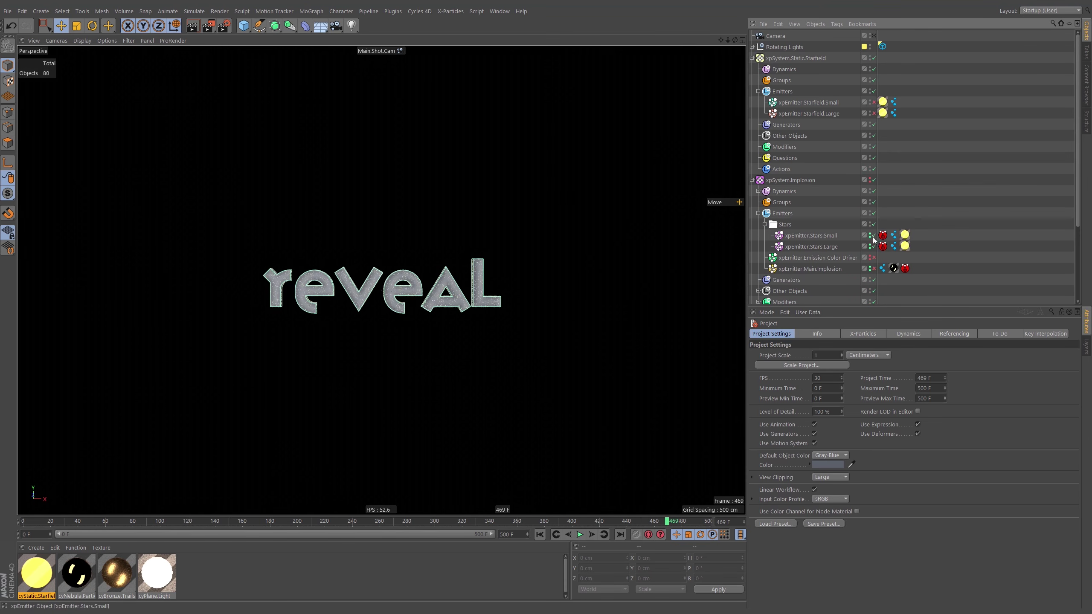
drag(918, 219, 914, 130)
click(759, 202)
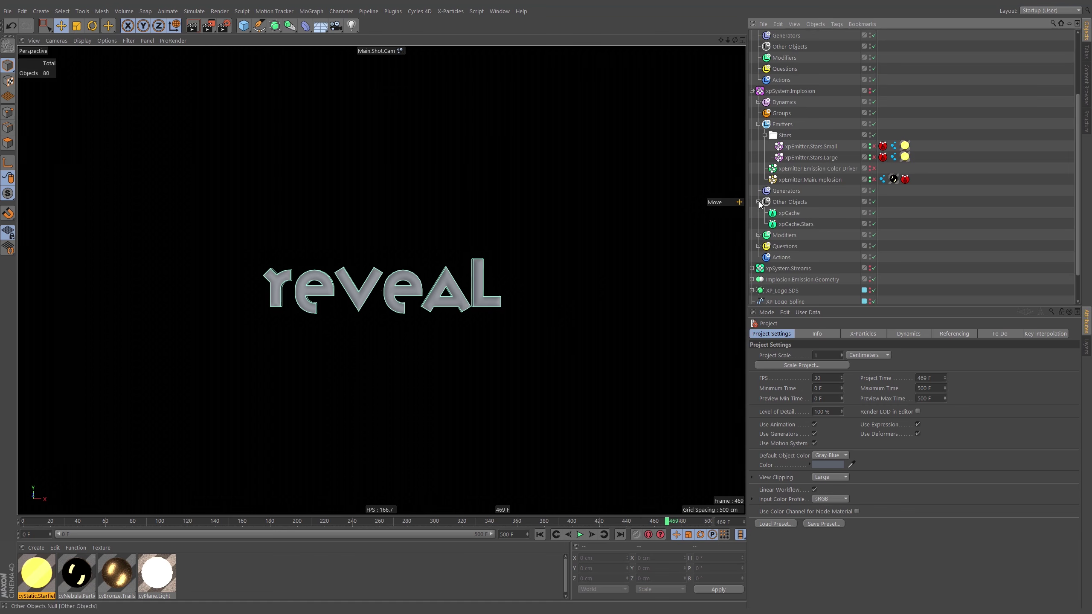
drag(930, 224, 929, 189)
click(759, 199)
click(759, 255)
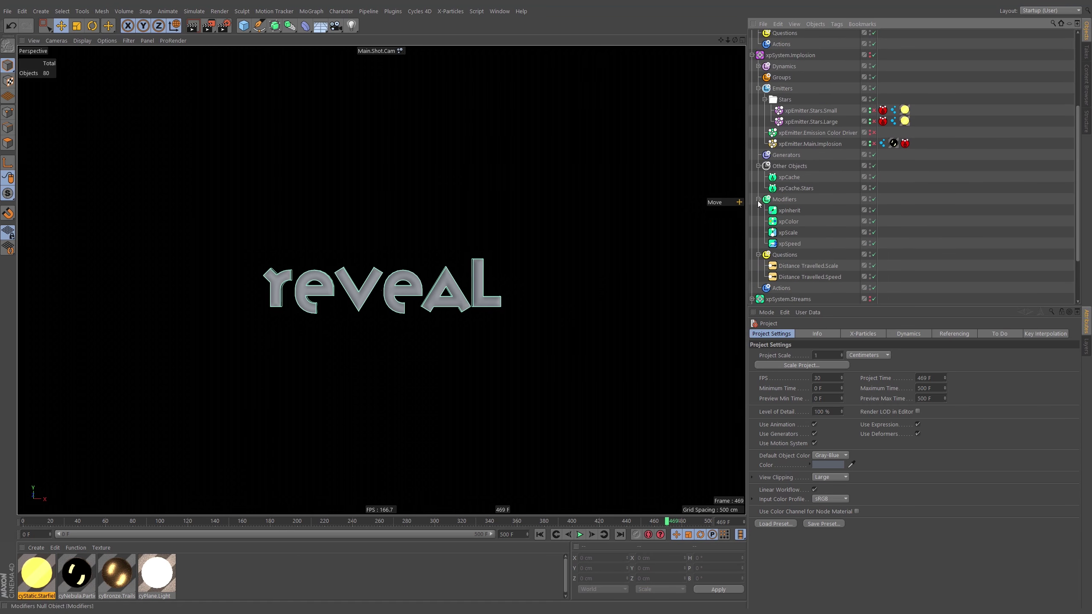
drag(924, 242, 923, 175)
Disable the Reveal_Type_Clean_topo_3D spline, its xpSplineGrowth and the xpTrail in xpSystem.Streams for the Glimmering take
click(751, 233)
drag(934, 239, 936, 149)
drag(874, 198, 873, 220)
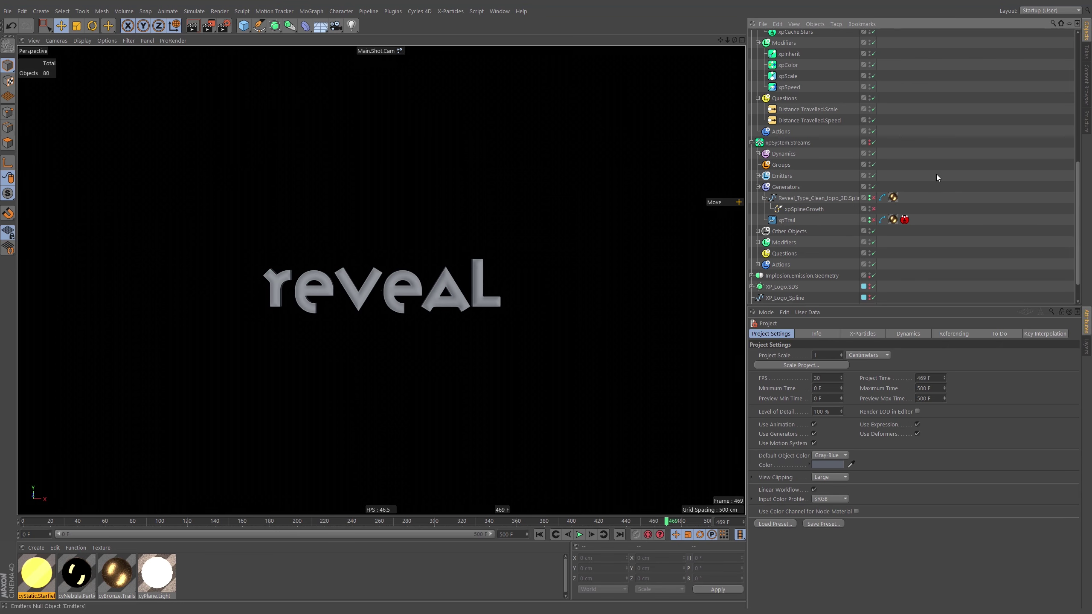
drag(949, 197, 941, 165)
click(752, 244)
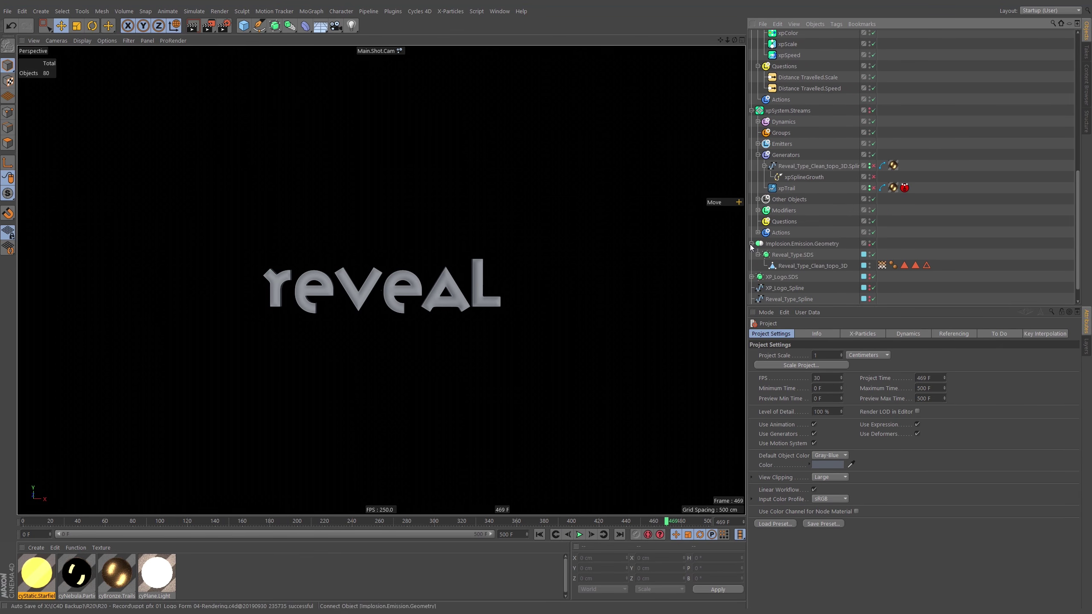
Examine the Enabled overrides recorded in the Glimmering take for every emitter, the spline, the spline growth and the trail
click(1087, 51)
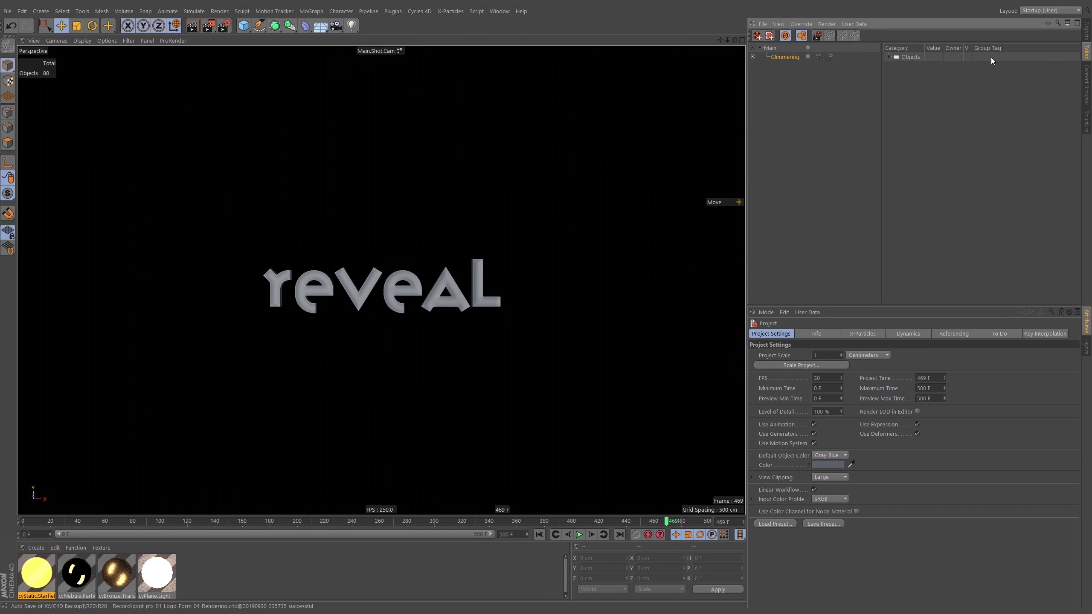
click(889, 57)
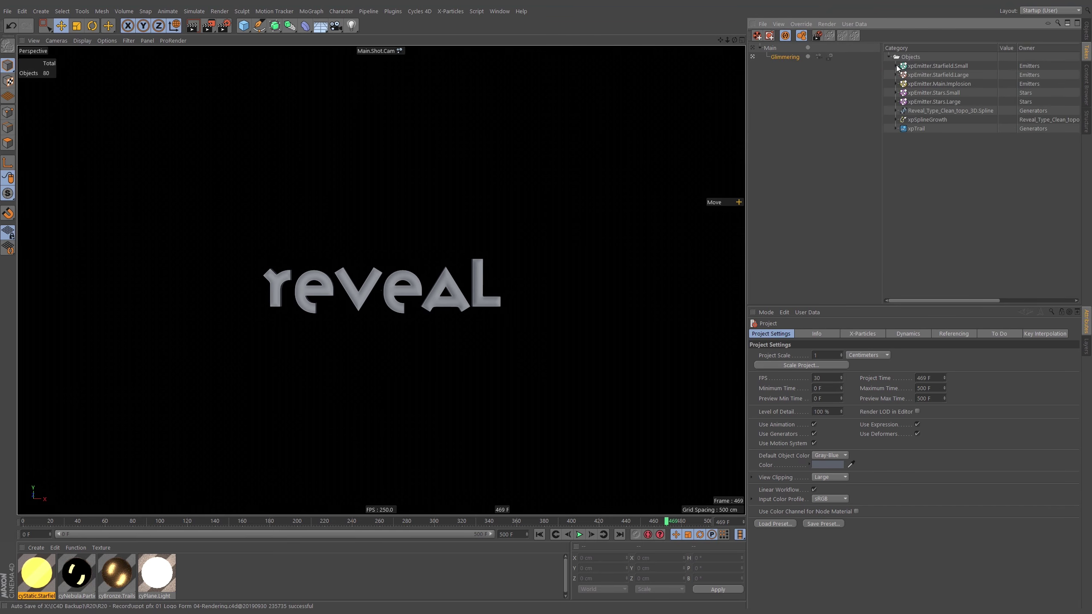
click(896, 65)
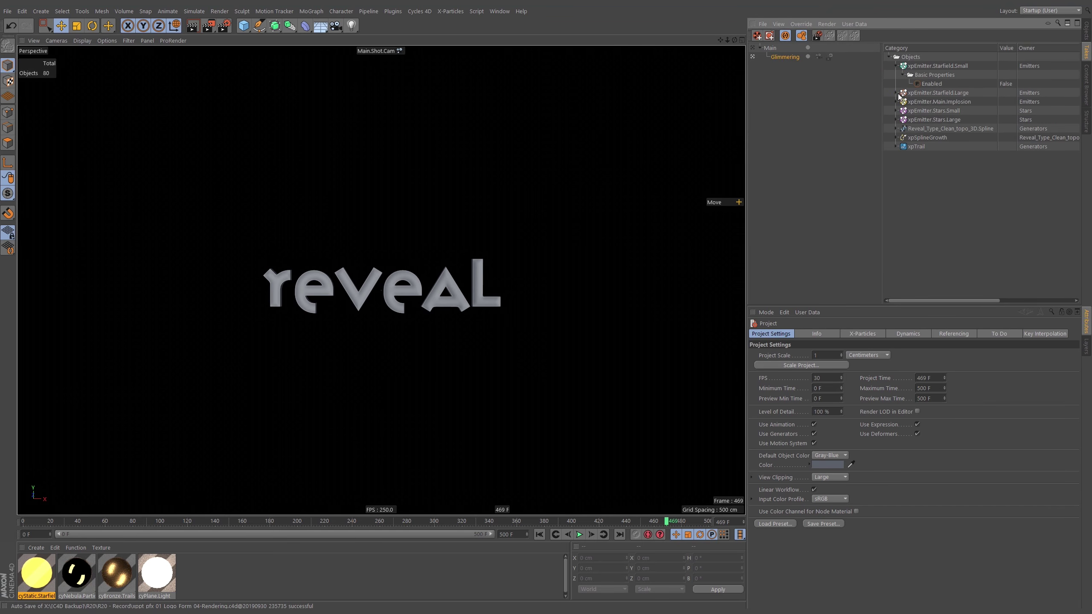
click(897, 93)
click(897, 120)
click(903, 129)
click(897, 147)
click(904, 156)
click(896, 173)
click(903, 182)
click(897, 218)
click(903, 227)
click(896, 209)
click(903, 218)
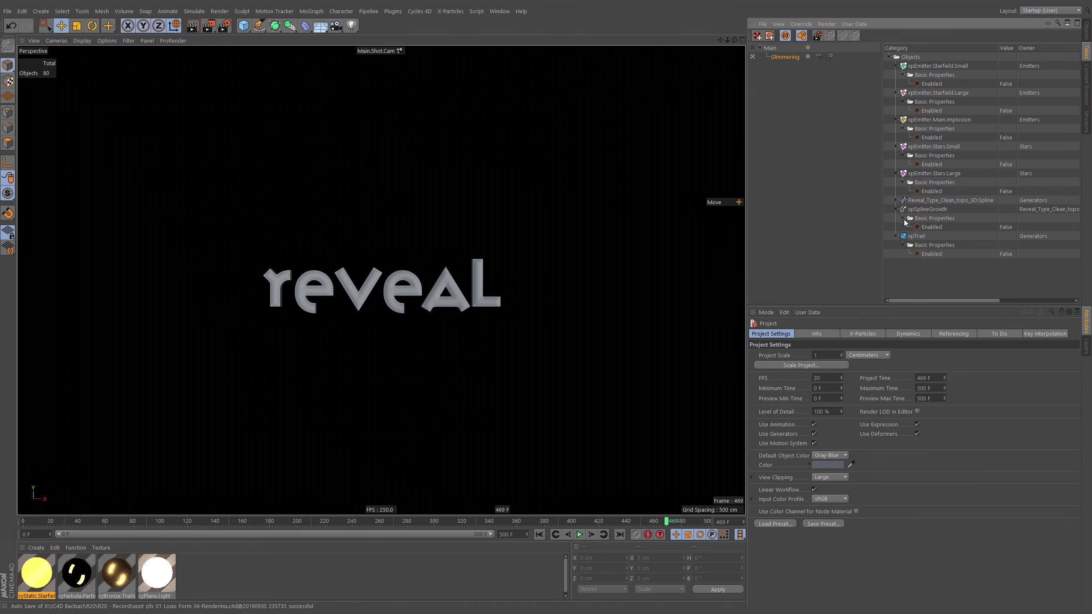
click(896, 201)
click(903, 210)
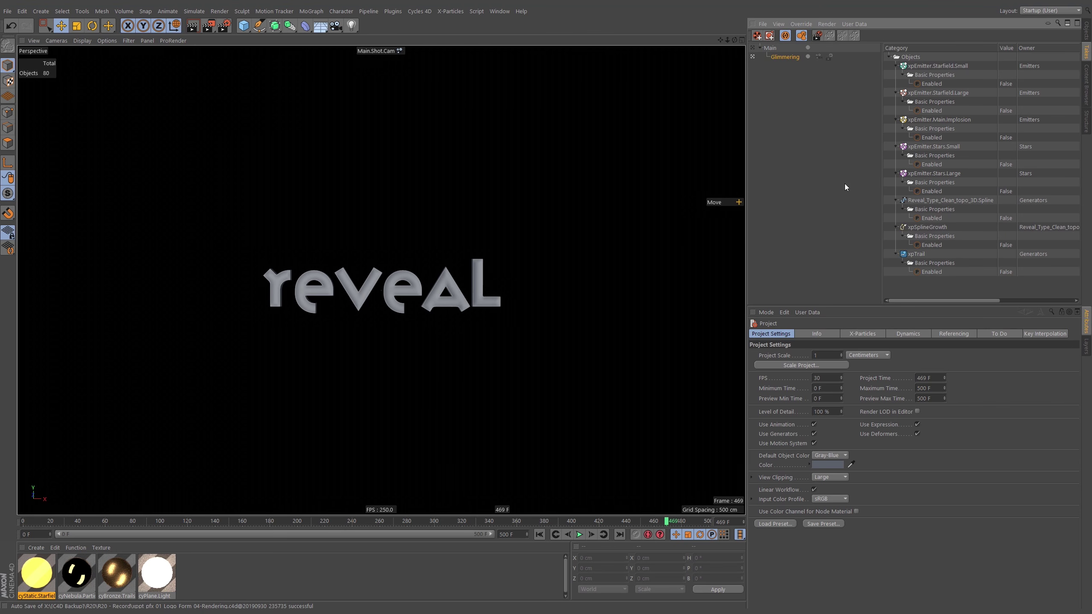
Compare the Main take with the Glimmering take at frame 177, leaving Glimmering active
click(753, 50)
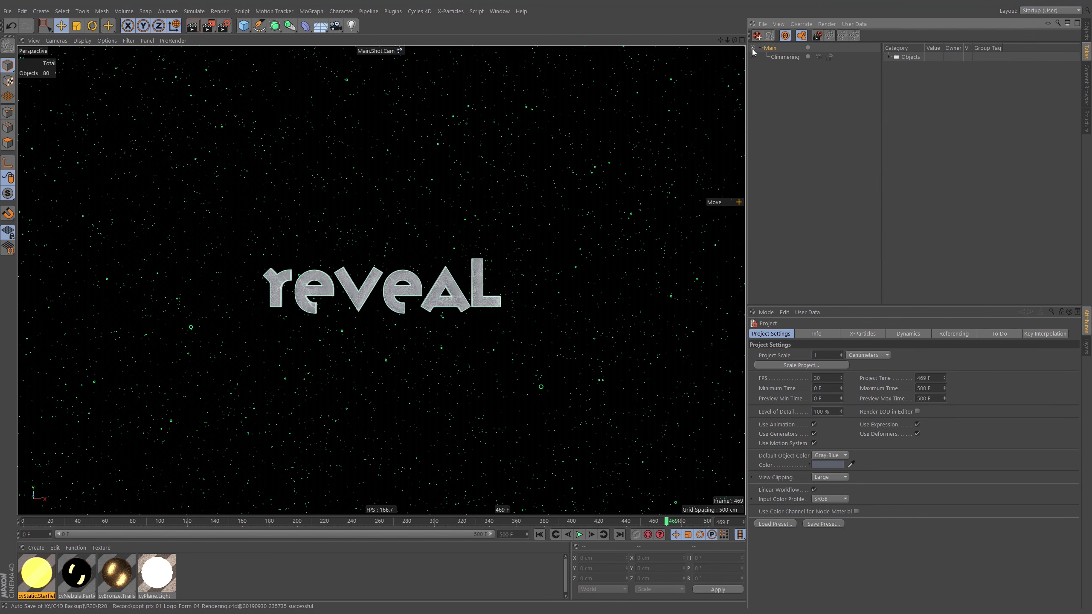
drag(126, 522, 265, 522)
click(752, 56)
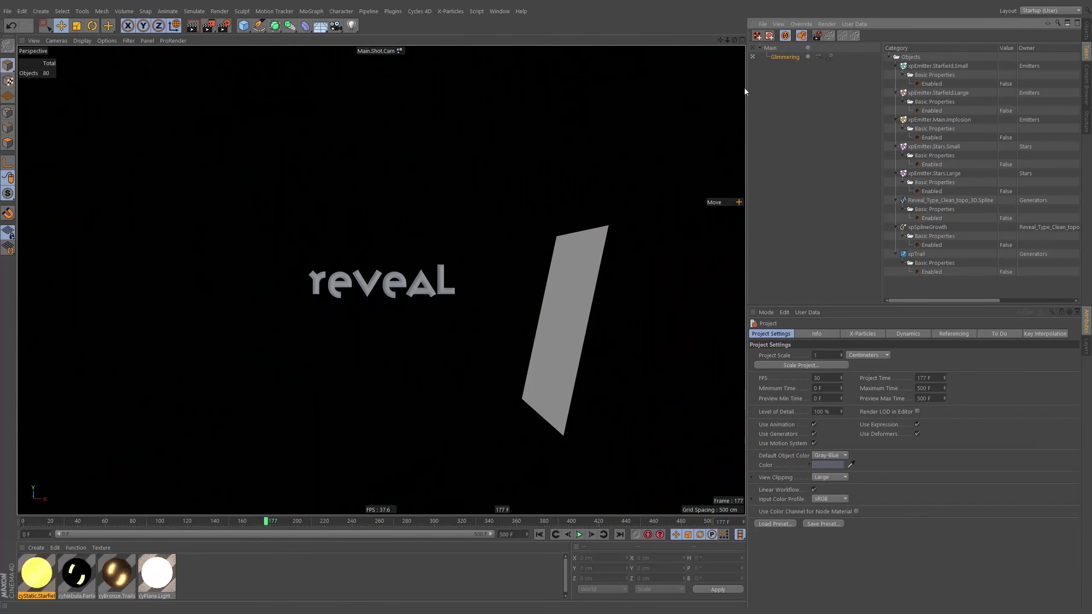
Collapse the three X-Particles systems and the Implosion.Emission.Geometry hierarchy in the scene's object list
click(1088, 31)
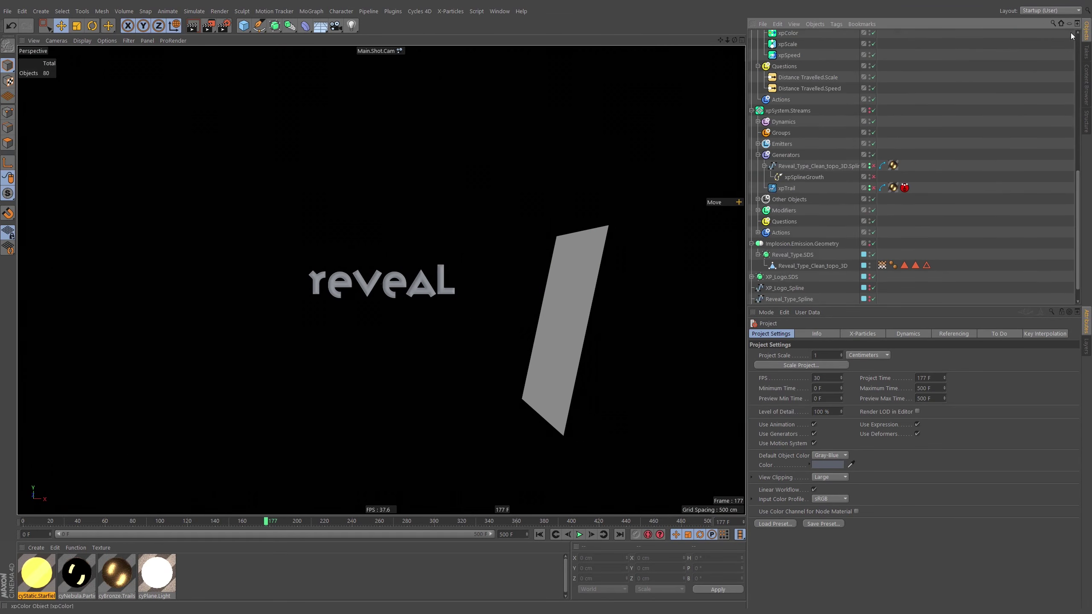
scroll(759, 60, down, 3)
click(752, 50)
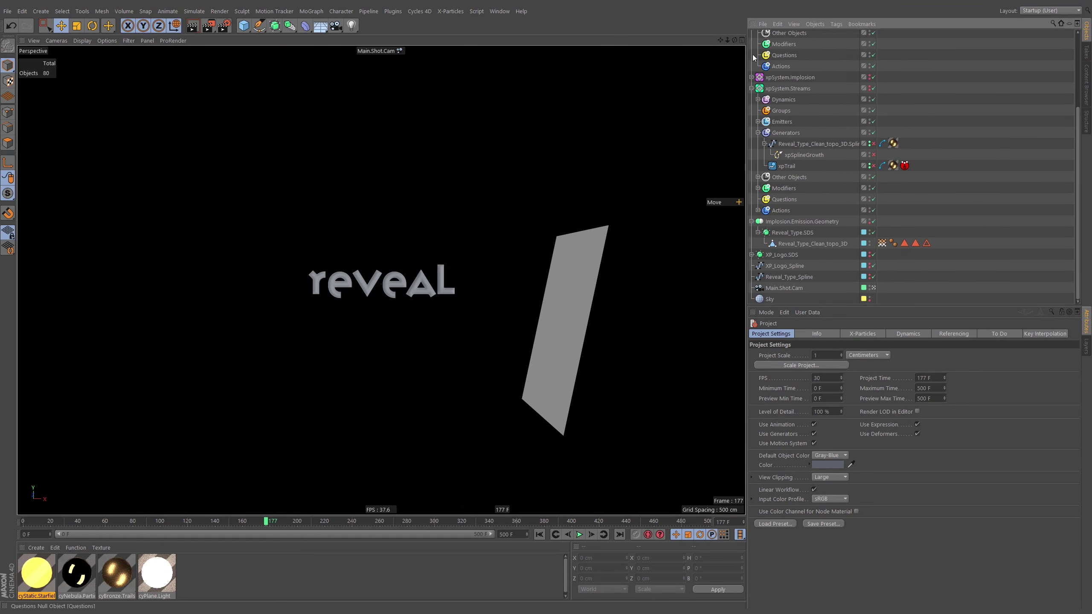
click(751, 89)
click(752, 58)
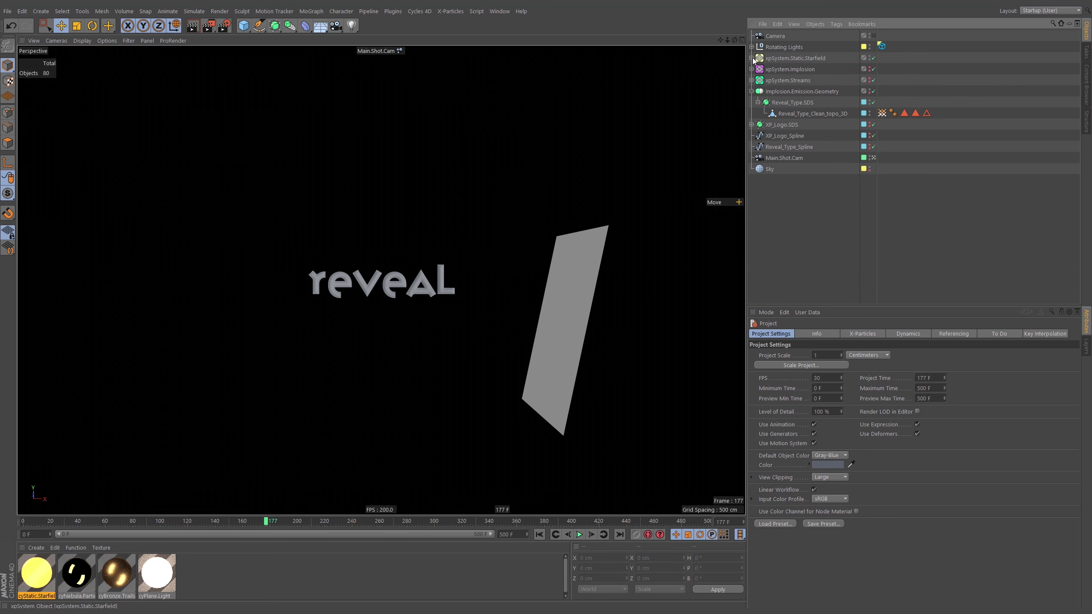
click(751, 91)
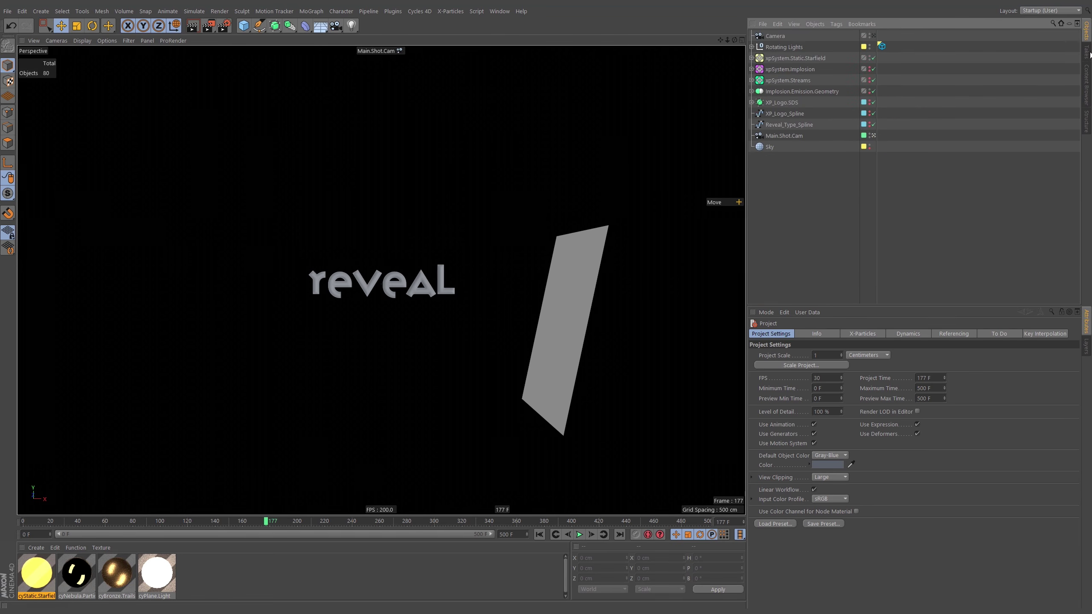
Undock the Takes manager, dock it between the viewport and the object list, and narrow it
click(1088, 53)
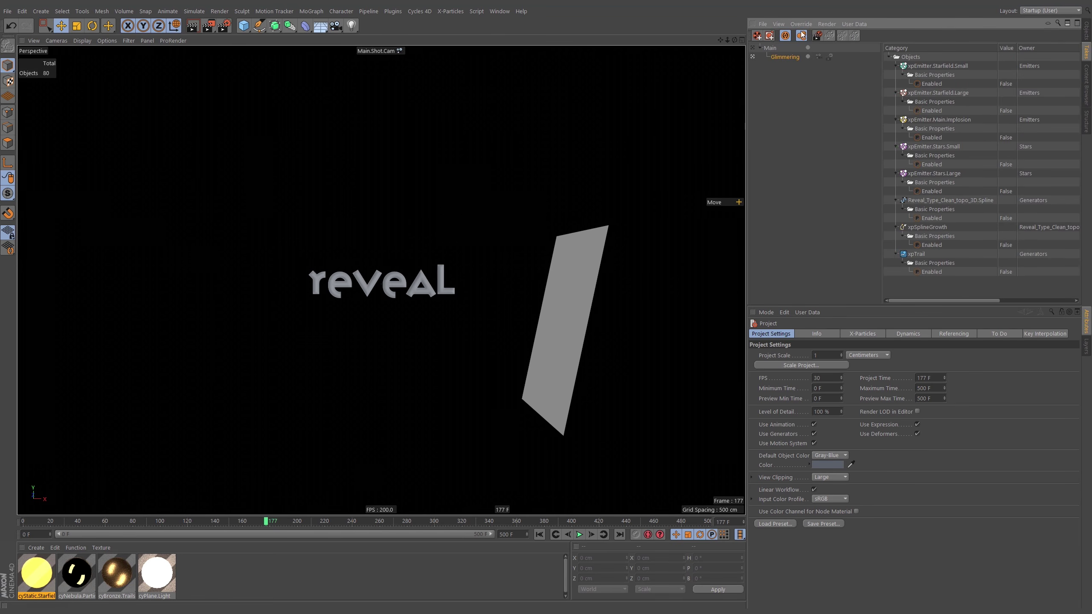
click(1088, 34)
click(1088, 52)
click(752, 25)
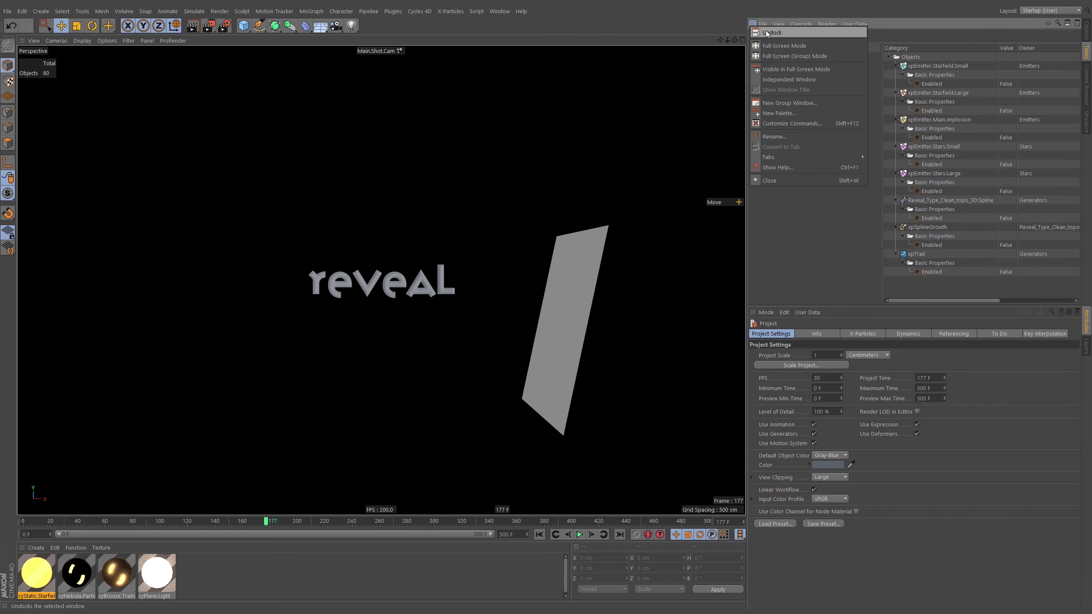
click(767, 33)
drag(790, 31, 451, 56)
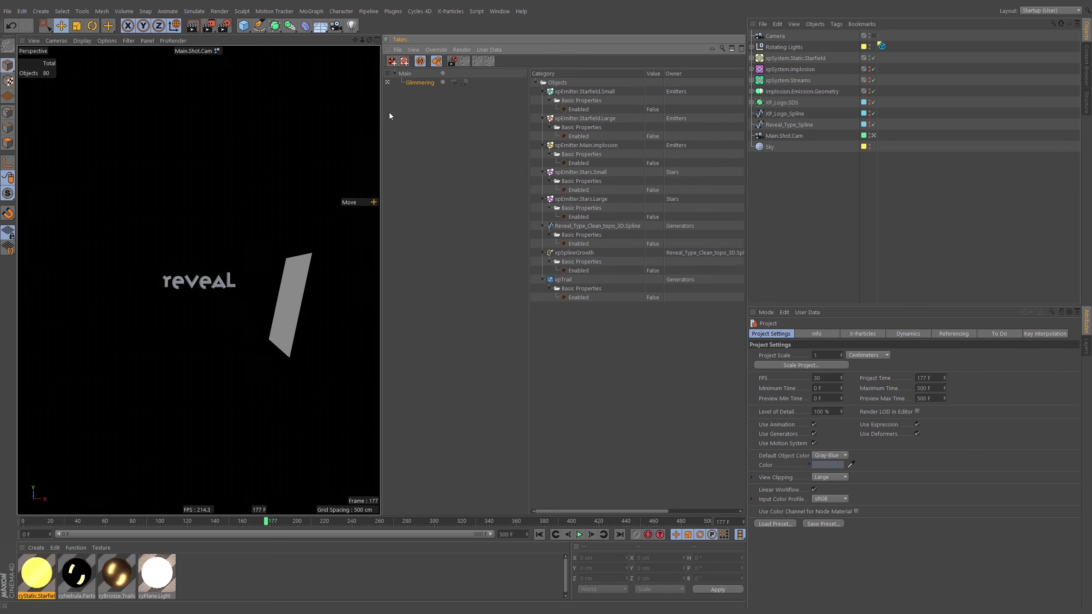
drag(382, 115, 422, 120)
Hide the Takes manager's window title, try folding and unfolding it, and narrow it further to enlarge the viewport
right_click(515, 40)
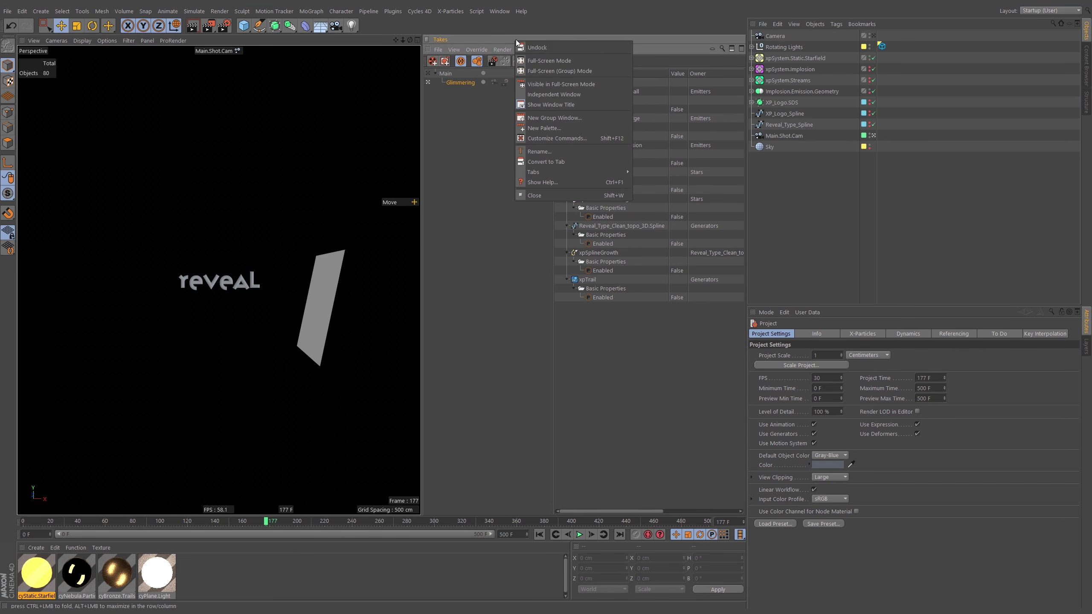
click(546, 104)
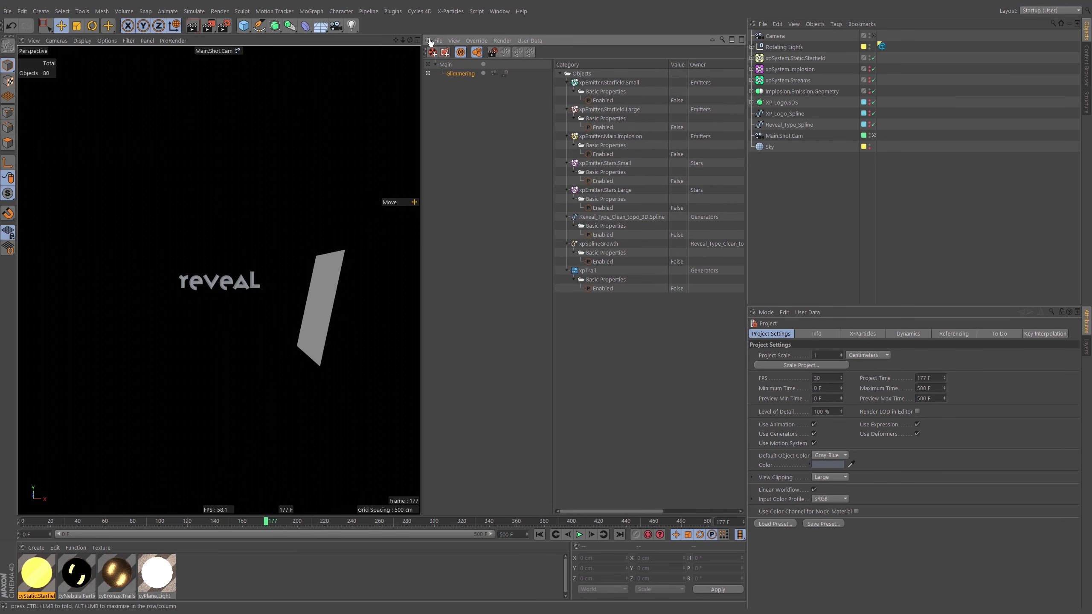
ctrl+click(430, 41)
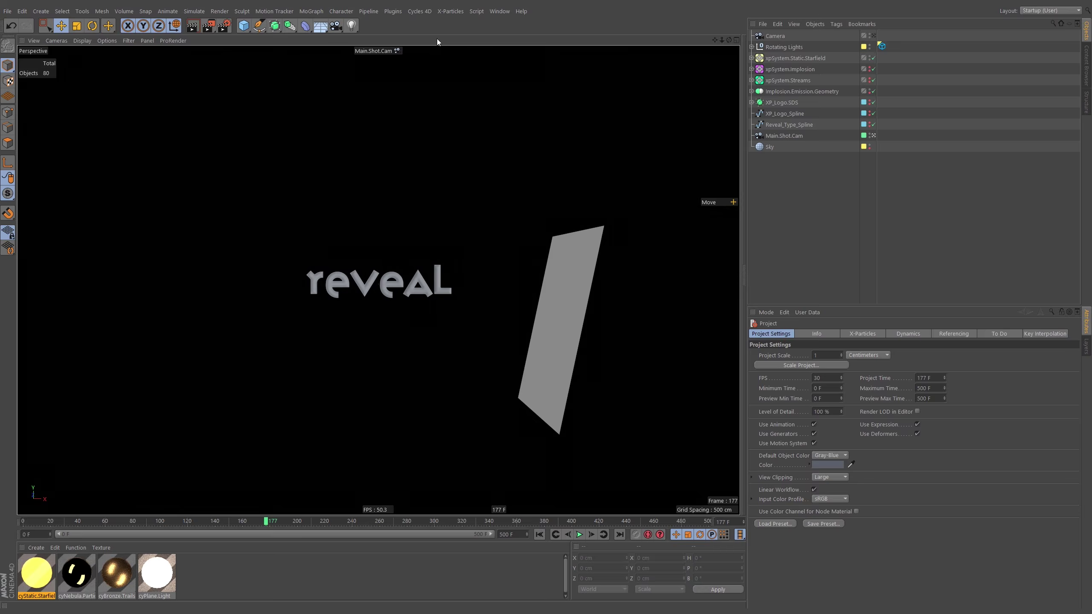
click(744, 56)
ctrl+click(430, 41)
click(744, 72)
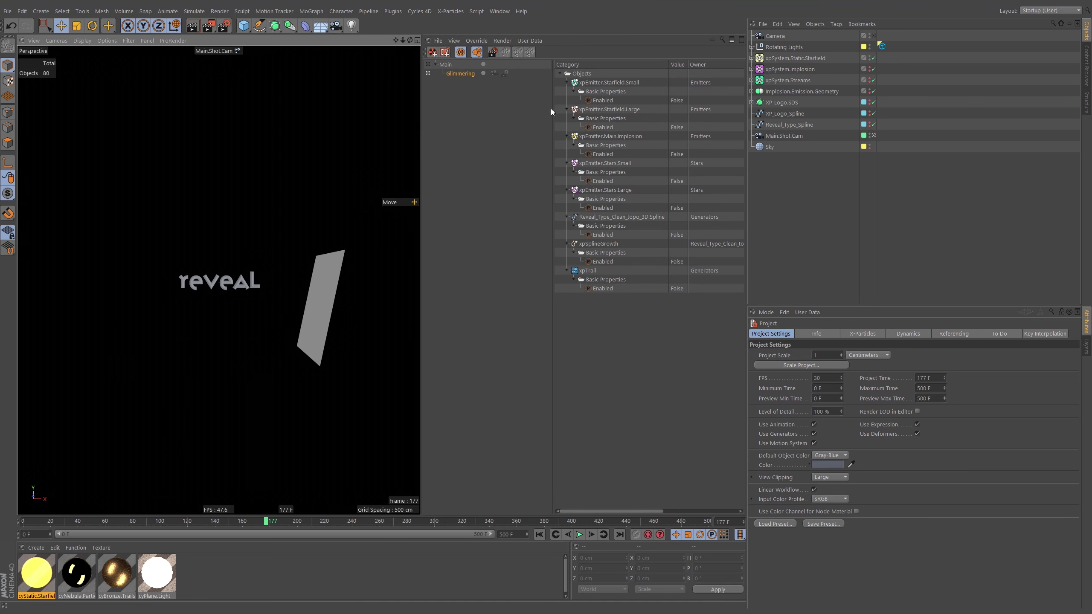
drag(482, 123, 538, 124)
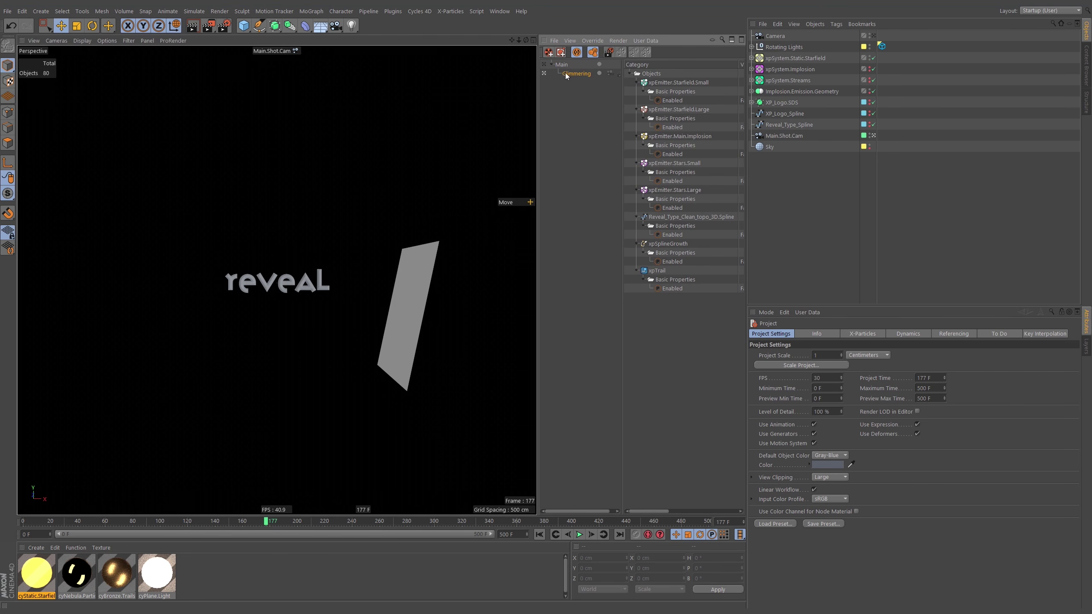
Hide the Rotating Lights group in the Glimmering take and inspect the geometry inside XP_Logo.SDS
click(870, 45)
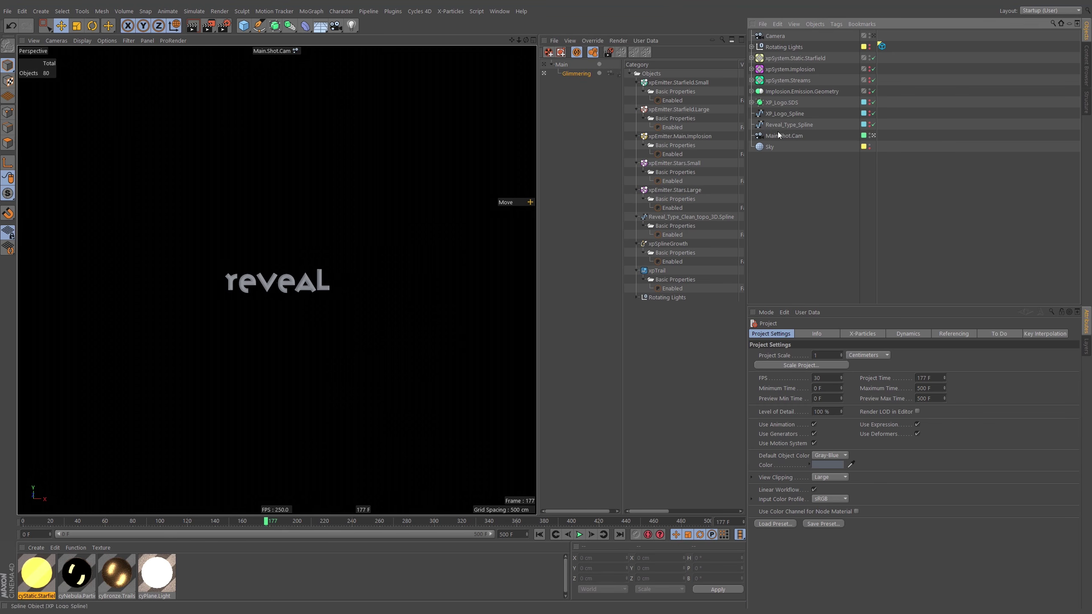
click(752, 102)
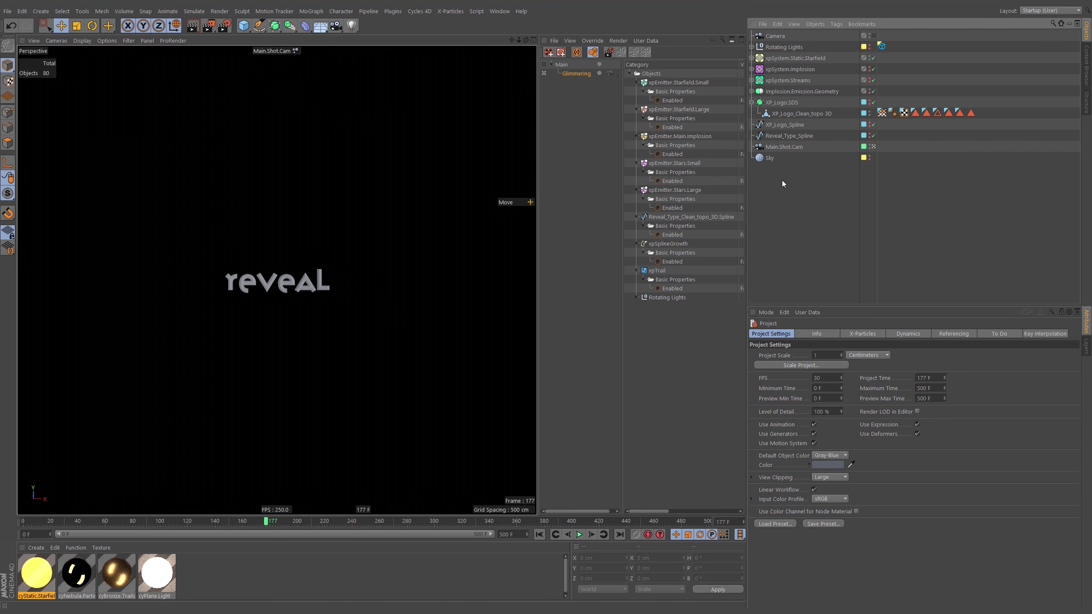
click(752, 102)
click(753, 102)
click(787, 113)
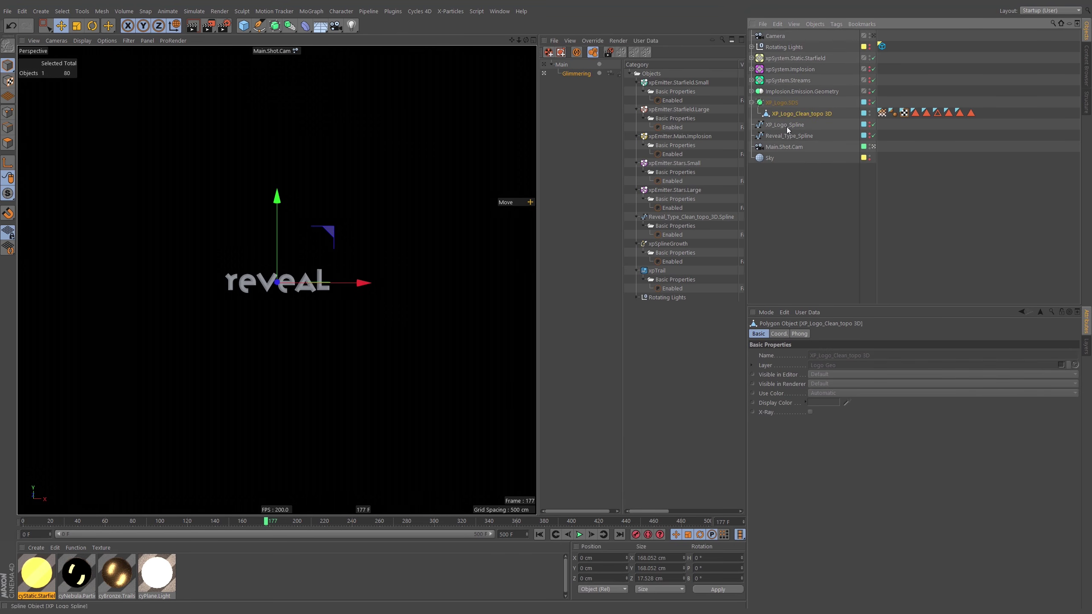
click(781, 103)
click(753, 102)
Create an X-Particles emitter from the Implosion.Emission.Geometry object using the Emit From Object command
click(752, 91)
click(798, 92)
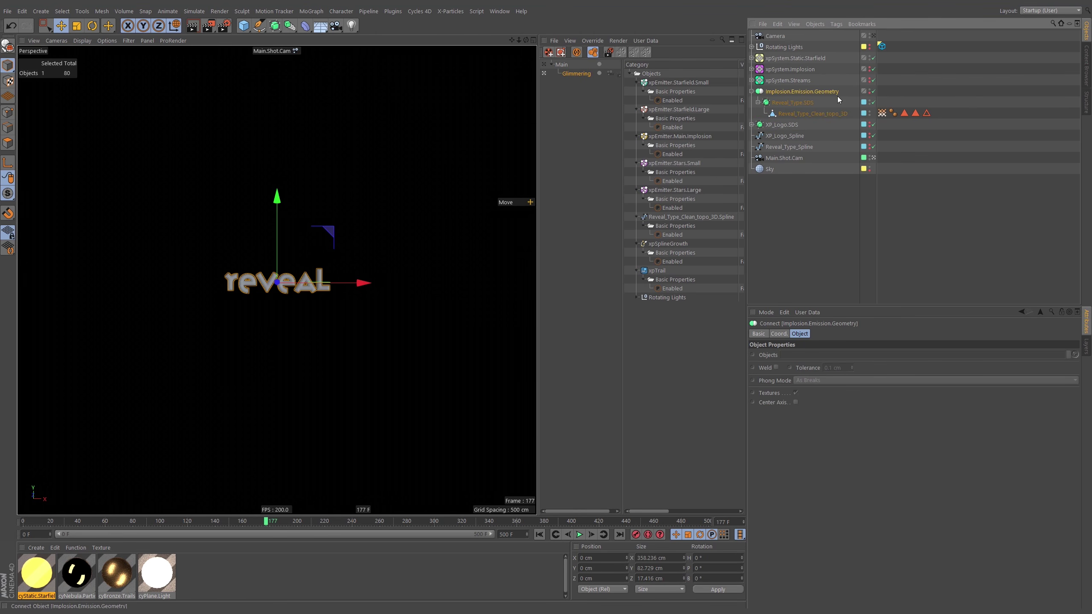
key(shift+c)
text(emit)
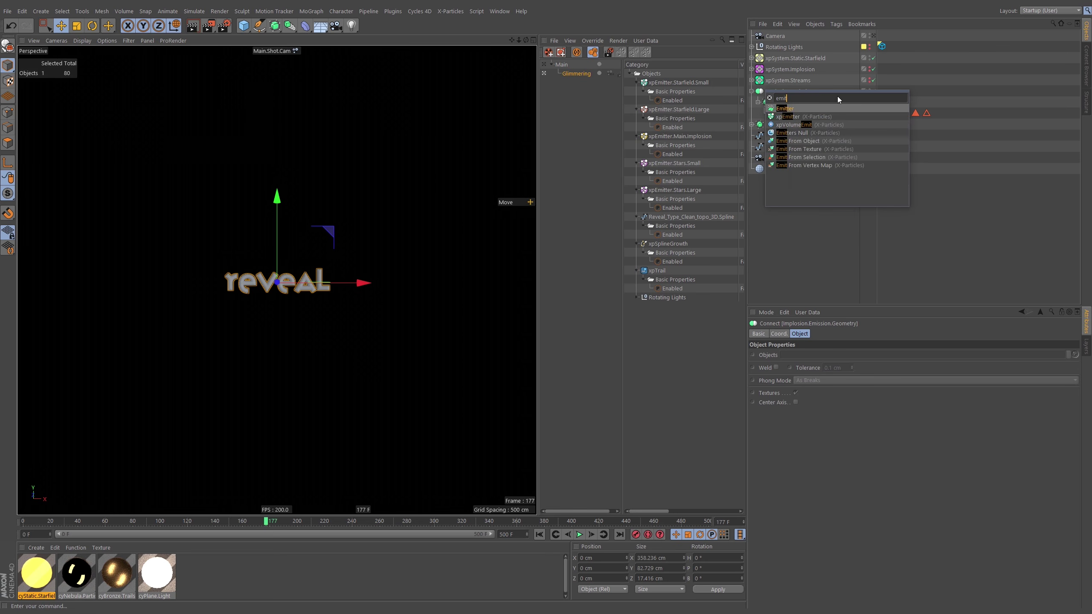
text(te)
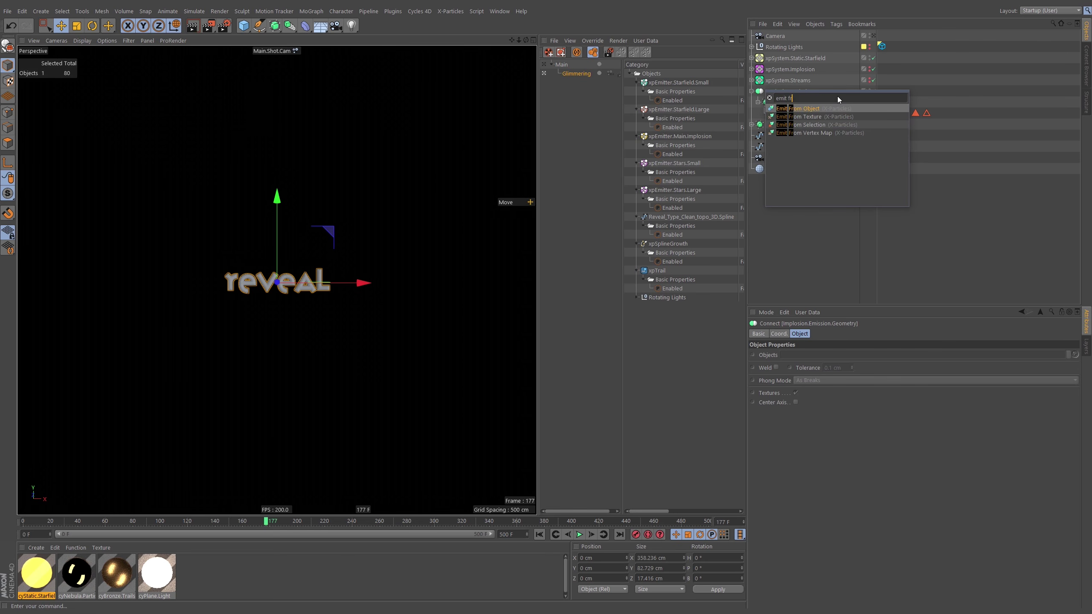
key(Return)
drag(805, 36, 799, 63)
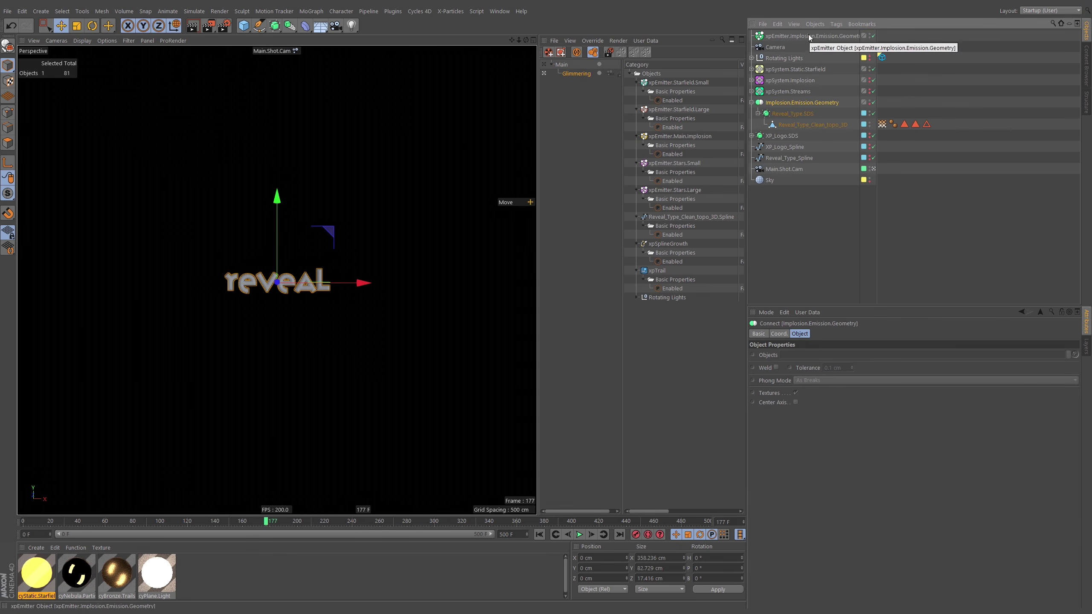
Create a new X-Particles system and rename it xpSystem.Glimmering
click(450, 11)
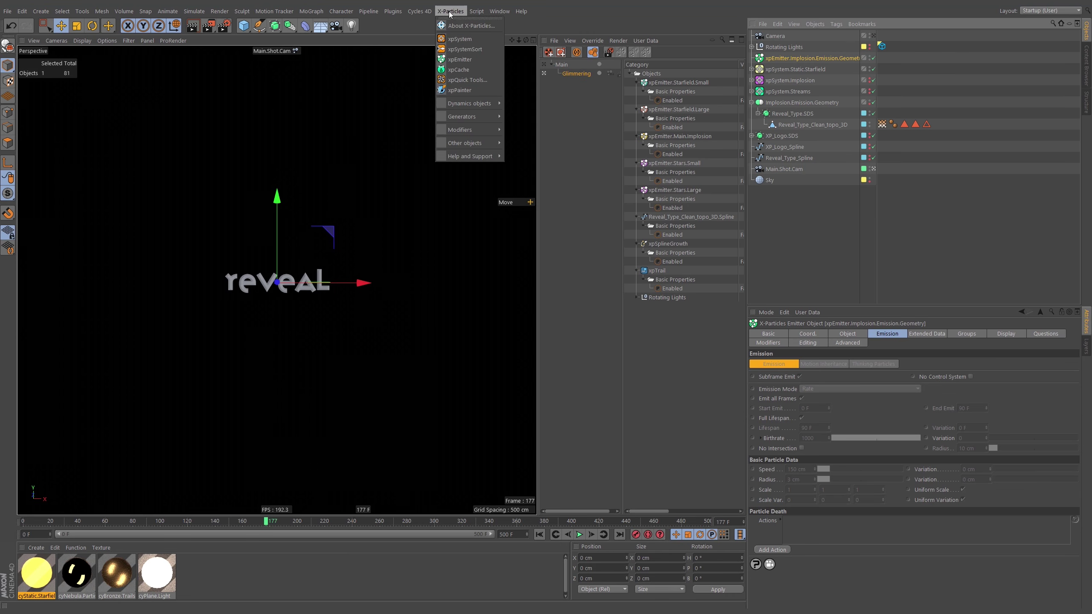
click(481, 39)
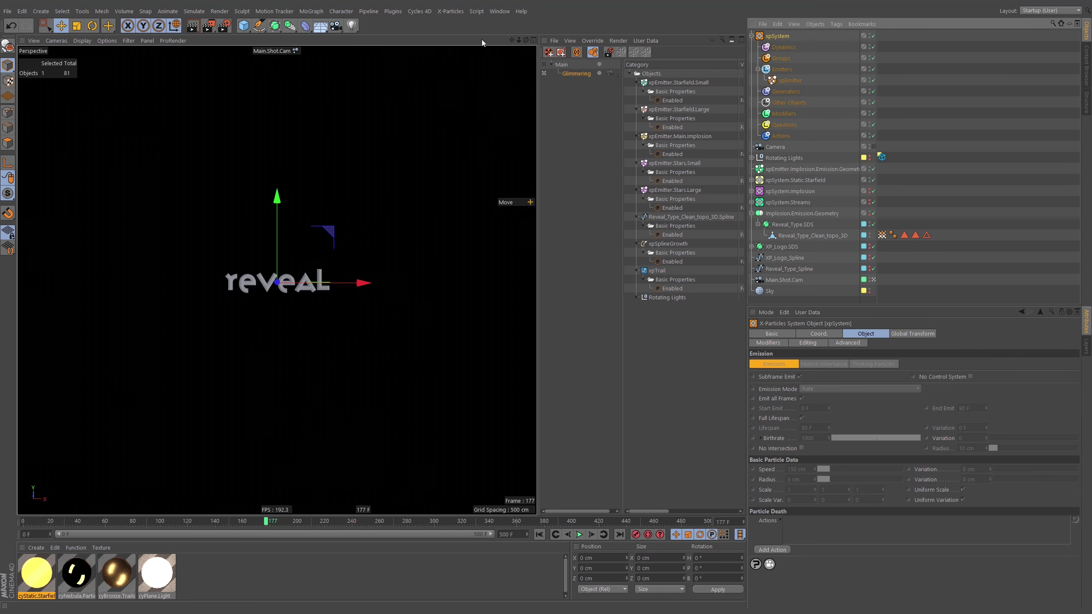
double_click(784, 36)
text(.G)
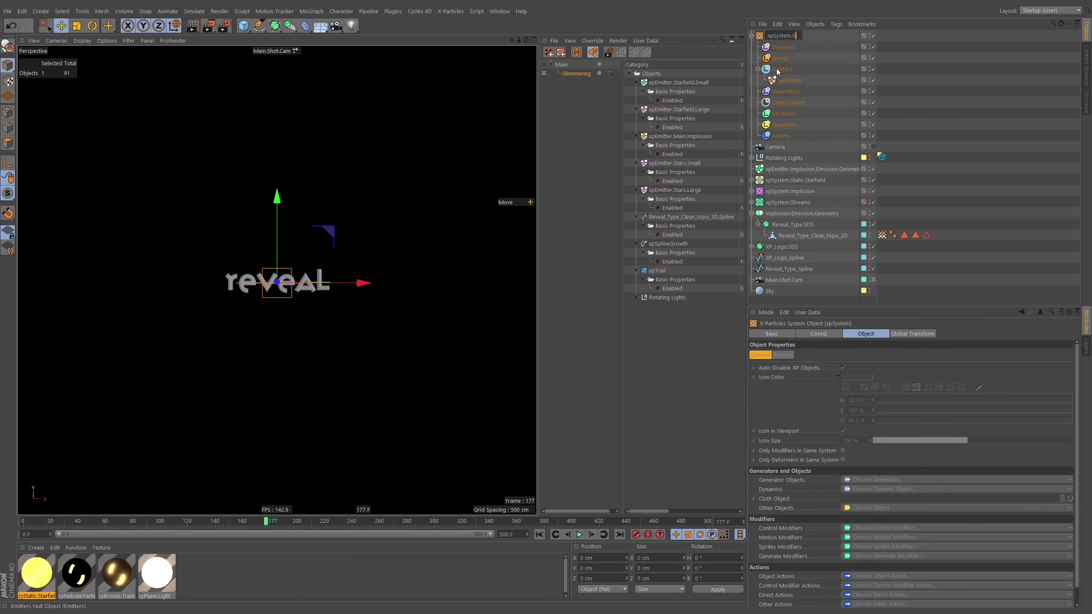
text(limmering)
key(Return)
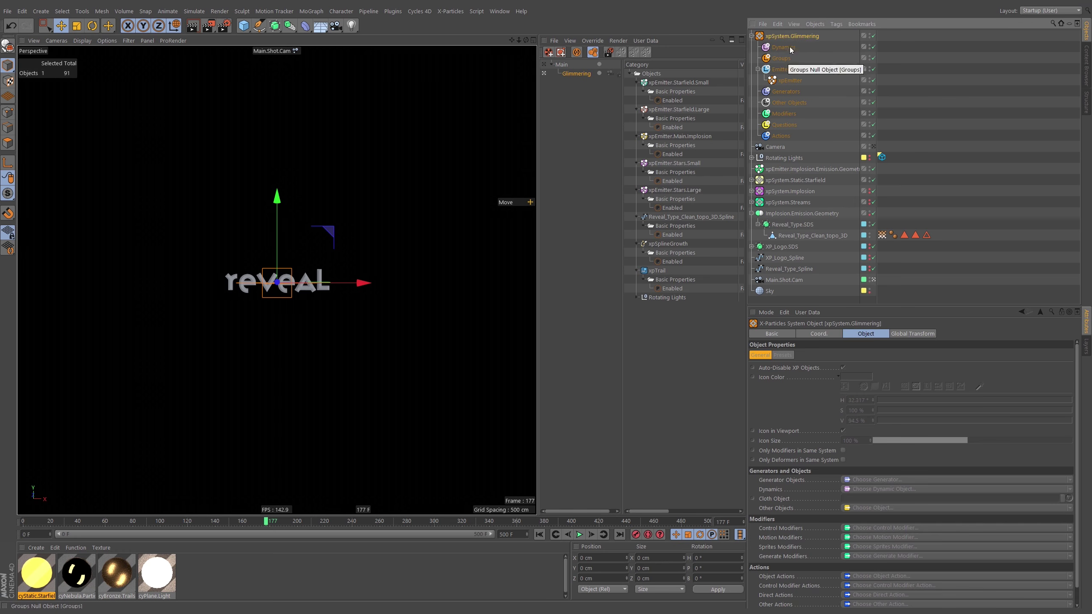
Delete the new system's default emitter, move the emission geometry emitter into its Emitters group, and place the system below Rotating Lights
click(786, 82)
key(Delete)
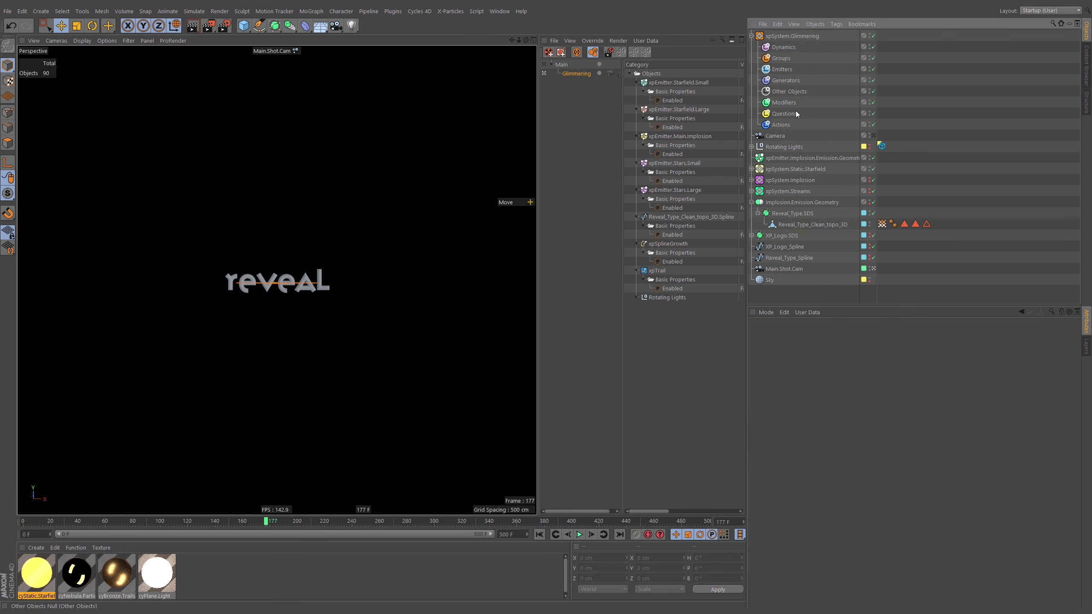
drag(785, 65, 793, 64)
click(752, 36)
click(752, 58)
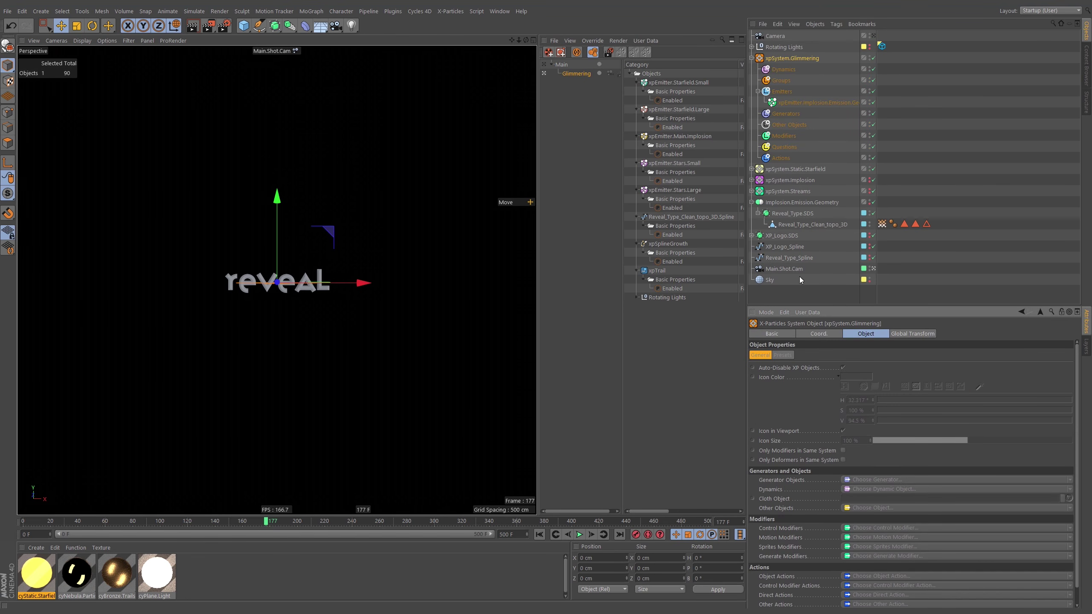
Unlock the take's parameters and set the xpSystem.Glimmering icon color to light blue (H 218°, S 55%, V 100%)
click(590, 51)
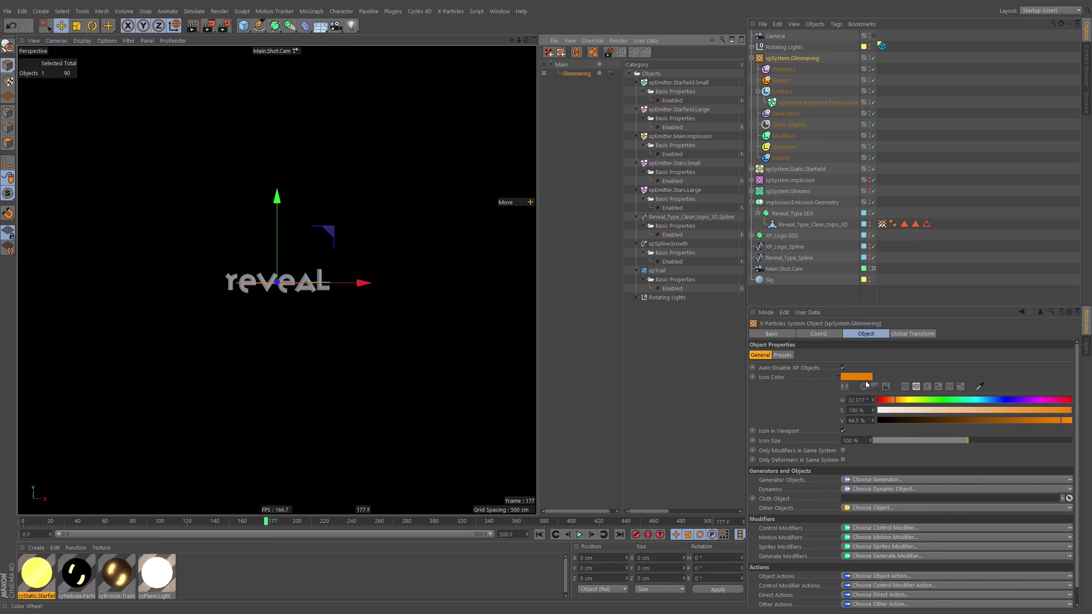
click(860, 377)
click(831, 373)
click(910, 383)
drag(904, 386, 875, 386)
drag(937, 394, 966, 394)
drag(836, 374, 891, 379)
click(884, 383)
click(848, 409)
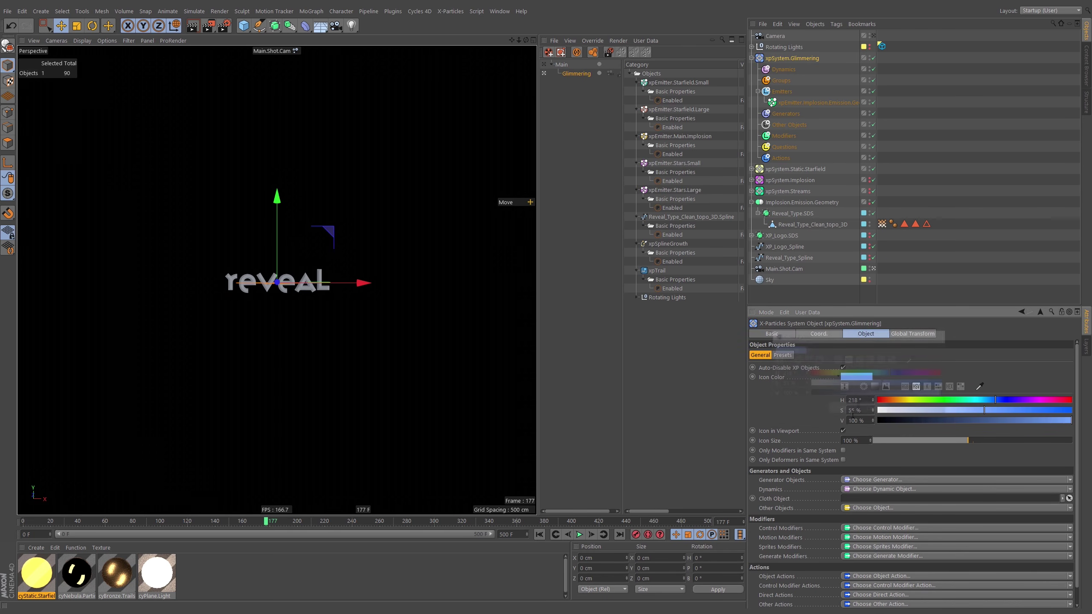
Set the icon color of the emission geometry emitter to light cyan (H 195°, S 56%, V 100%)
click(774, 103)
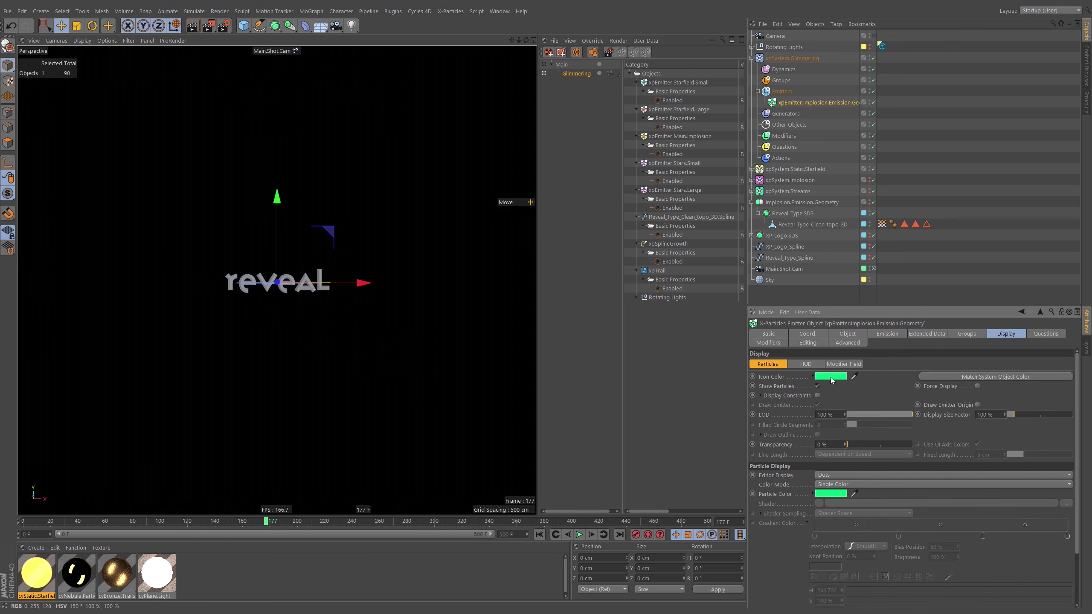
click(831, 379)
click(860, 377)
click(854, 376)
drag(848, 387, 855, 388)
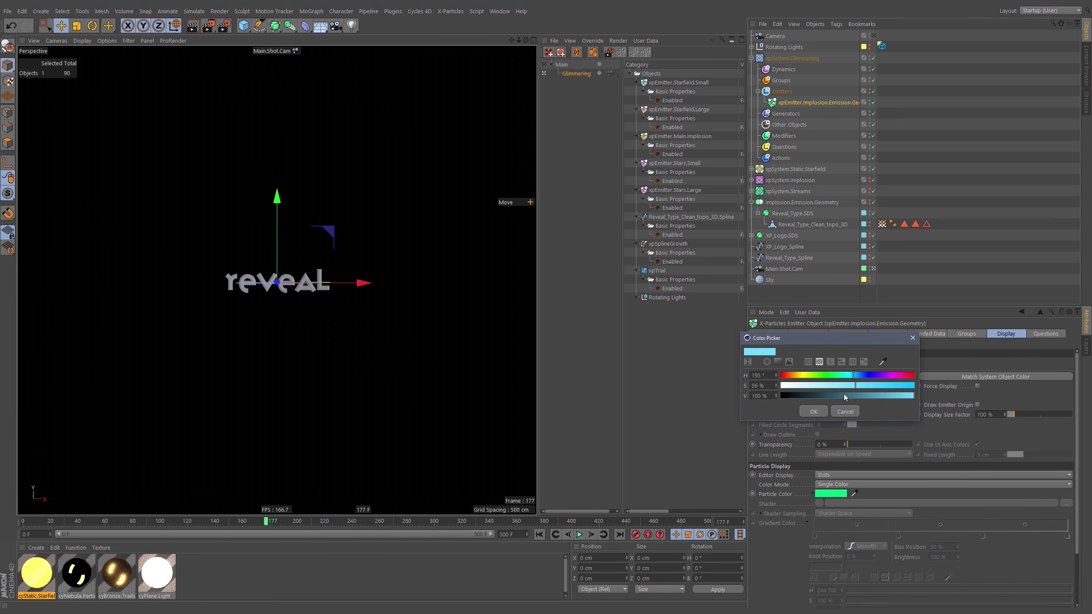
click(813, 413)
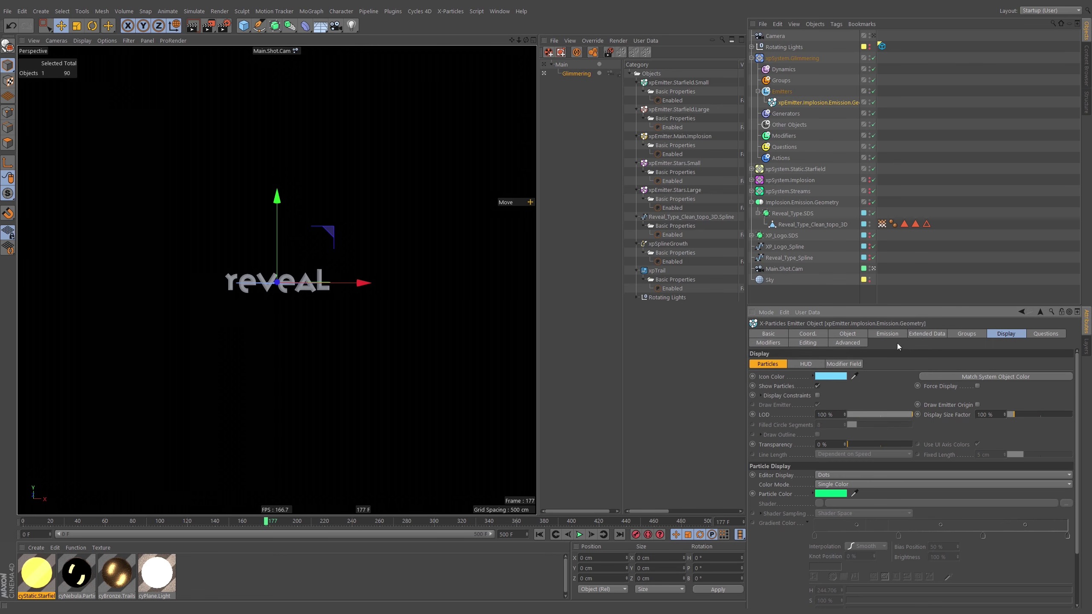
Rename the emission geometry emitter as xpEmitter.Glimmering
double_click(830, 102)
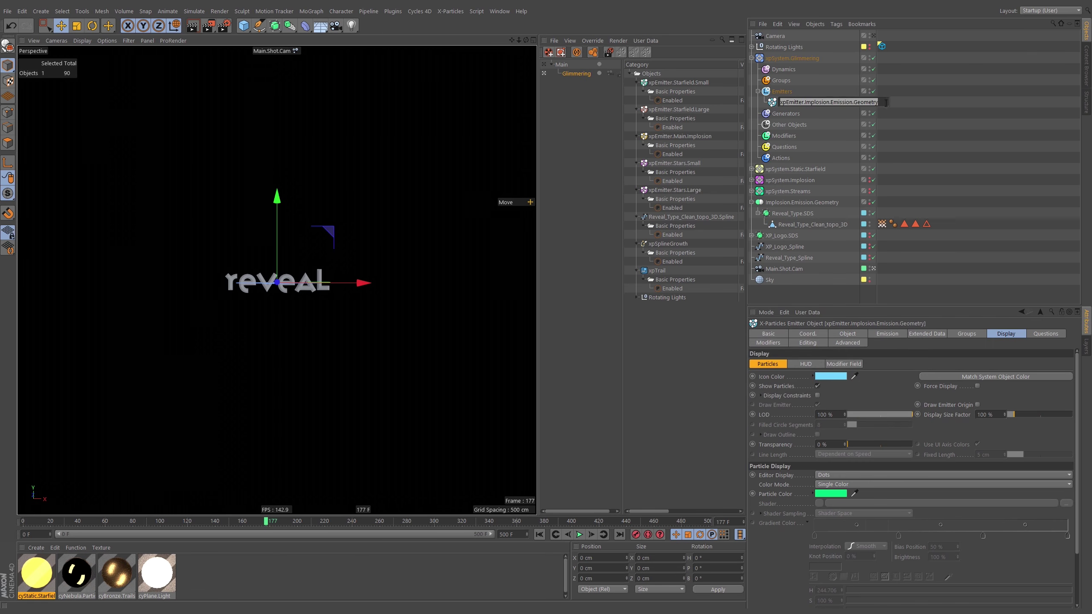
drag(880, 103, 805, 113)
key(BackSpace)
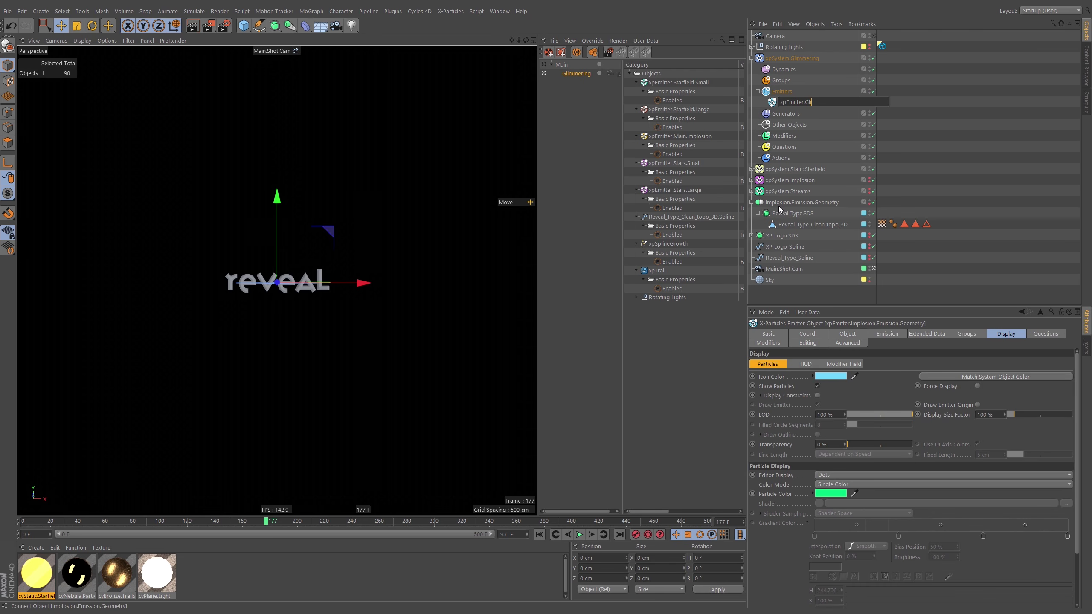
key(Return)
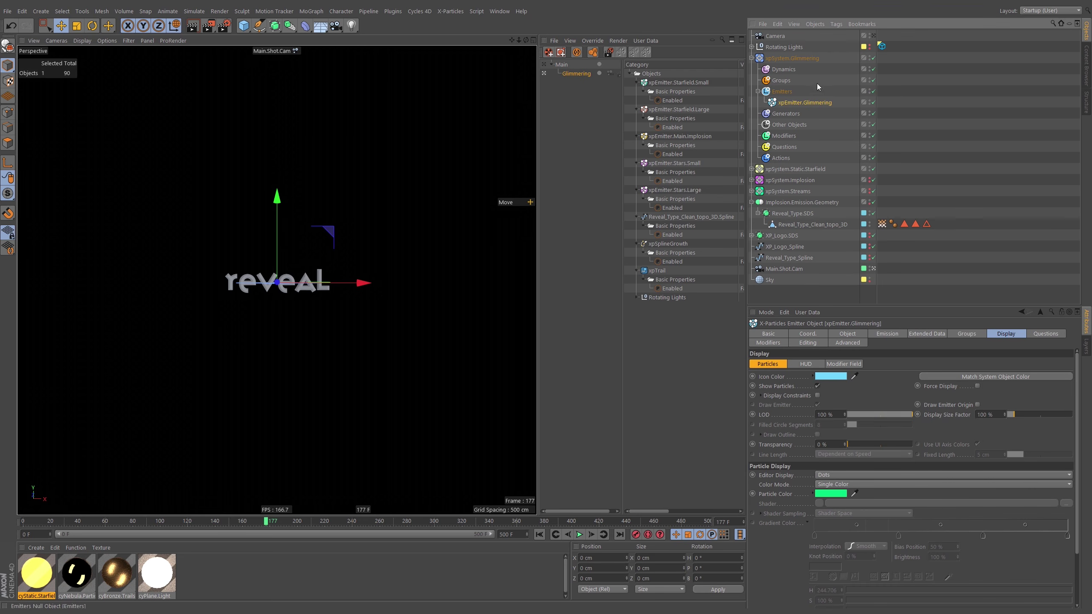
Collapse the Implosion.Emission.Geometry hierarchy and preview the animation from the start with xpEmitter.Glimmering selected
click(778, 203)
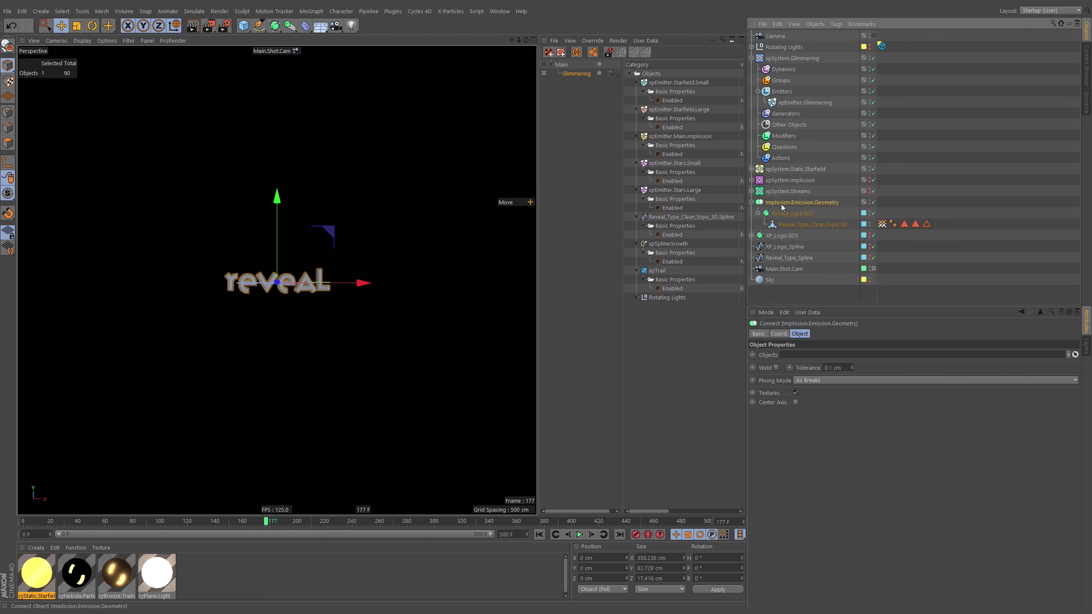
click(752, 203)
click(804, 102)
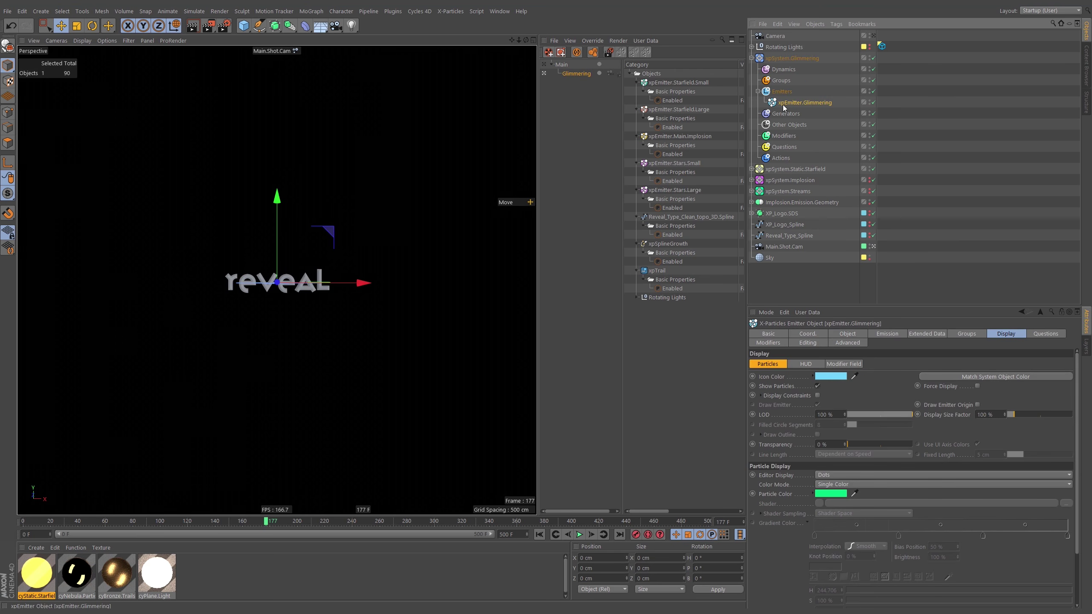
click(539, 535)
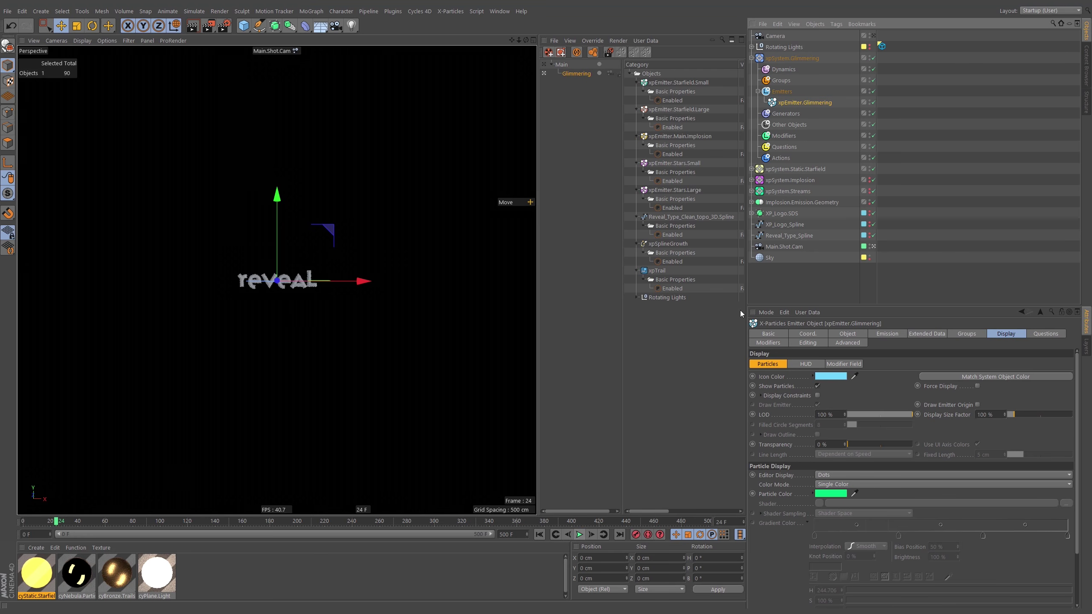
Restrict xpSystem.Glimmering to modifiers and deformers in the same system, and hide its icon in the viewport
click(790, 58)
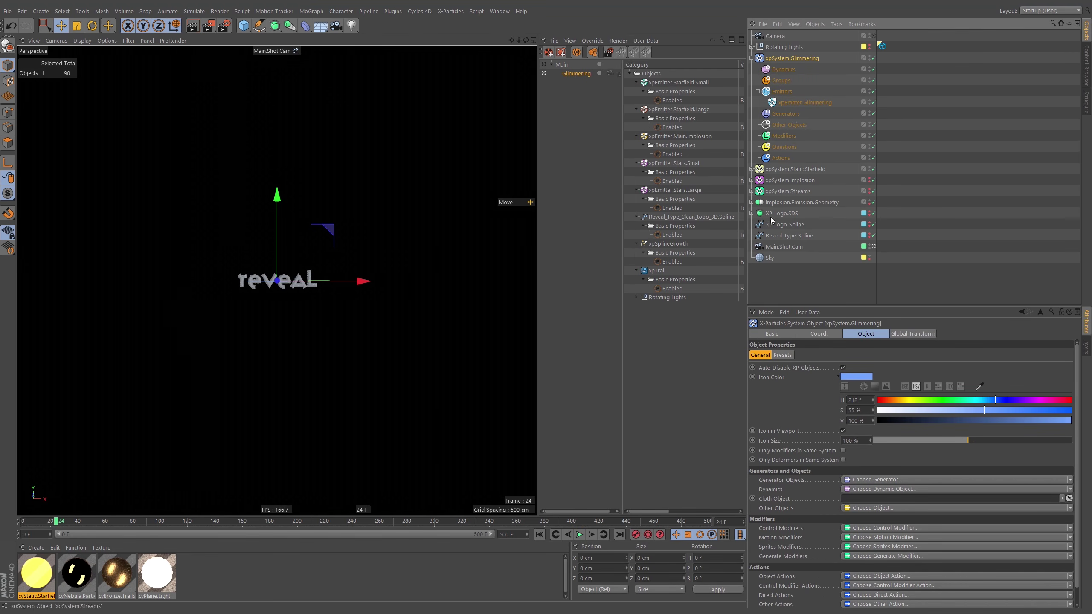
click(844, 452)
click(843, 460)
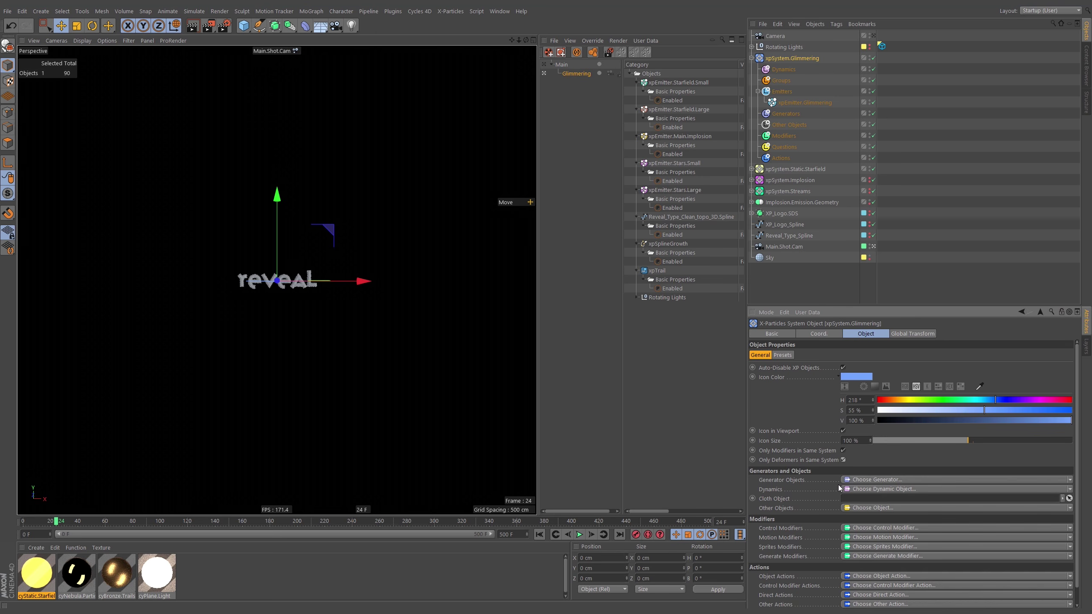
click(843, 431)
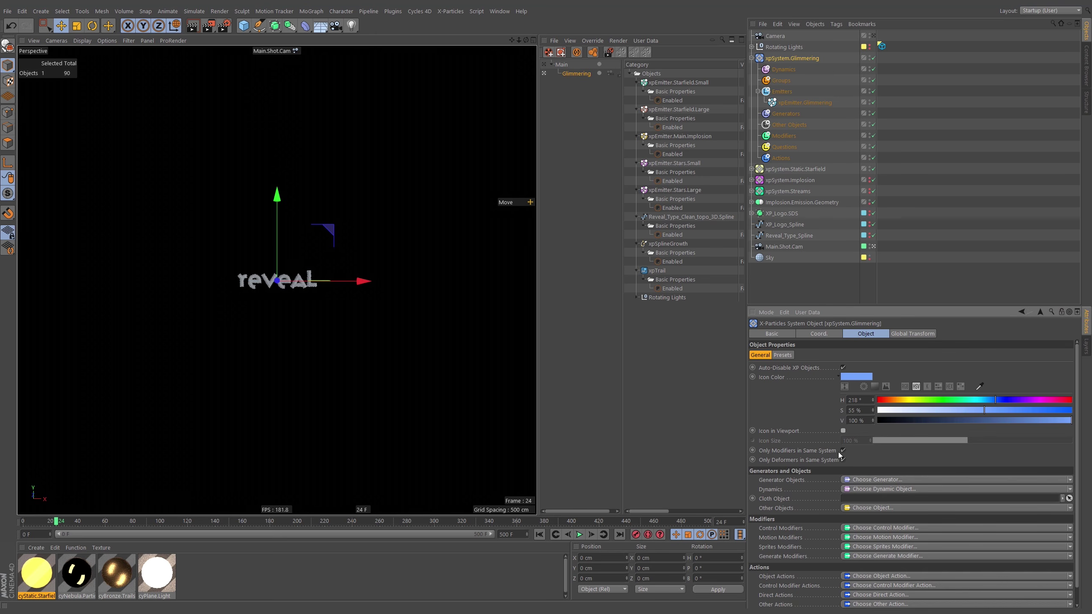
click(969, 151)
Switch the viewport to the Default Camera and frame the reveal text up close at an angle
click(295, 51)
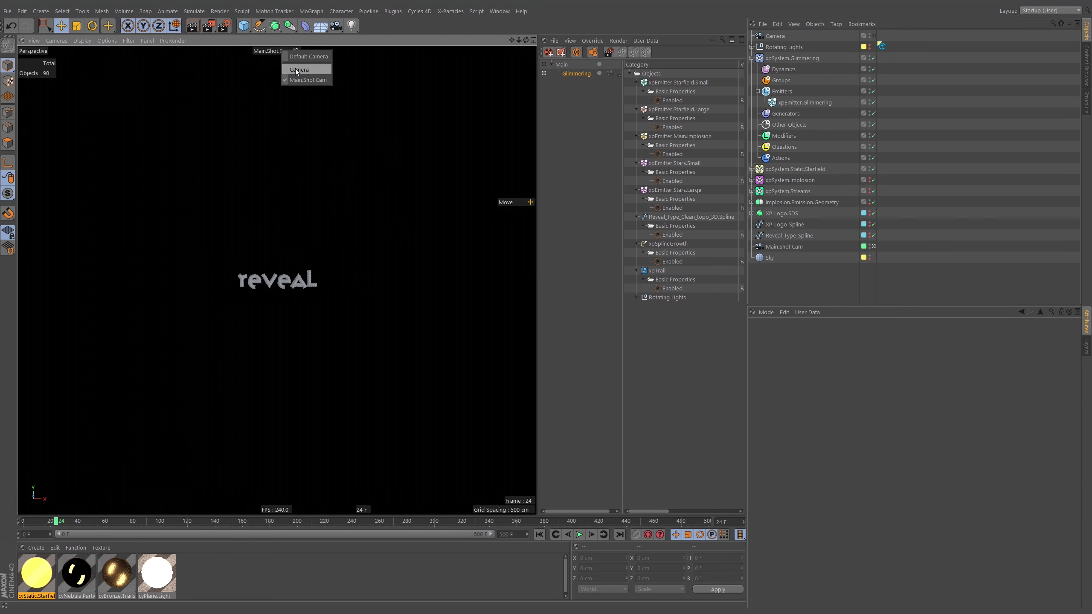
click(297, 69)
click(280, 52)
click(316, 55)
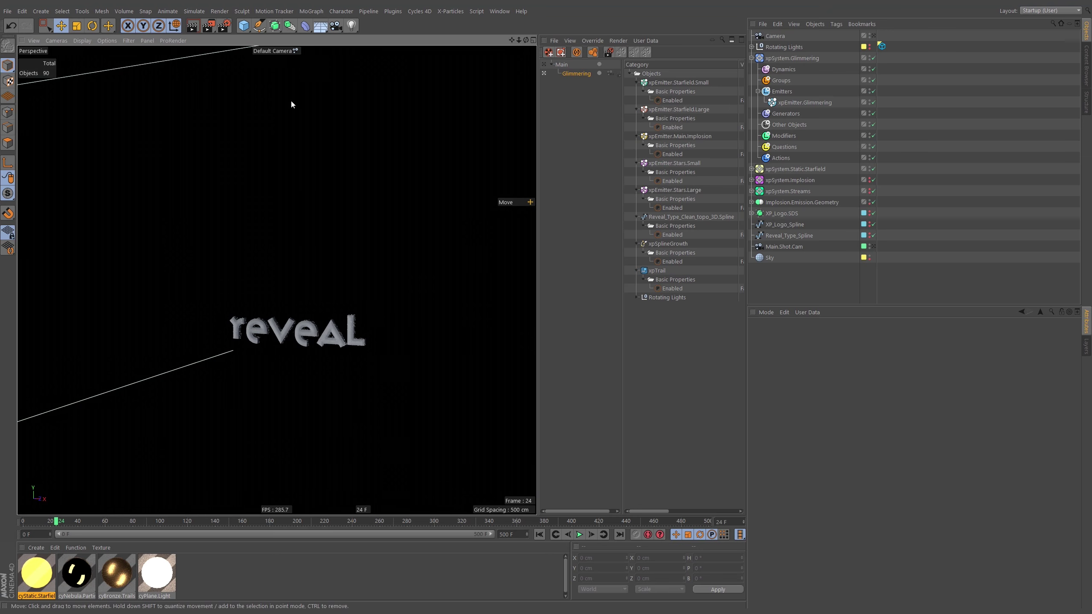
alt+right_drag(314, 334, 419, 276)
alt+right_drag(335, 291, 288, 324)
alt+drag(278, 280, 359, 307)
Set the editor display of xpEmitter.Glimmering to Circle (Filled) and play the animation
click(799, 103)
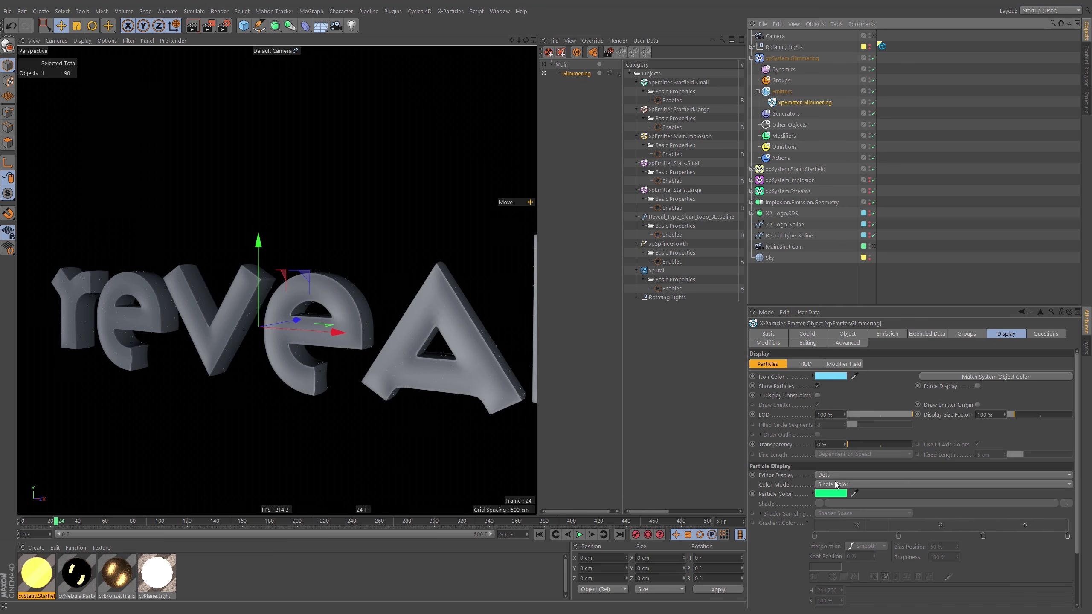
click(836, 475)
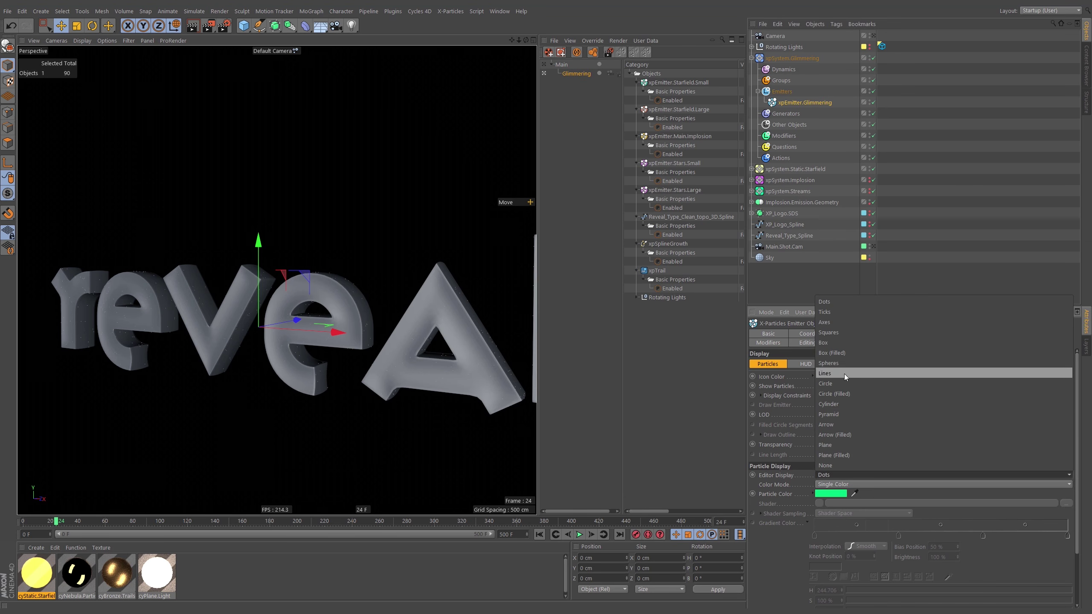
click(842, 395)
click(579, 534)
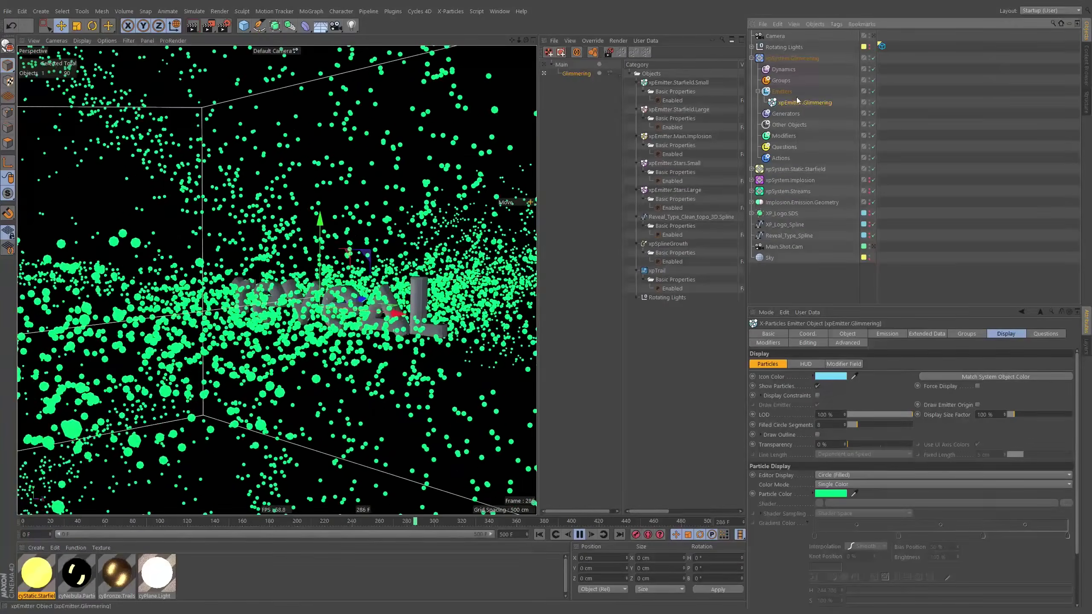
Set the emission speed of xpEmitter.Glimmering to 0 cm and replay the animation from the start
click(877, 335)
double_click(807, 470)
text(000)
key(Return)
click(539, 534)
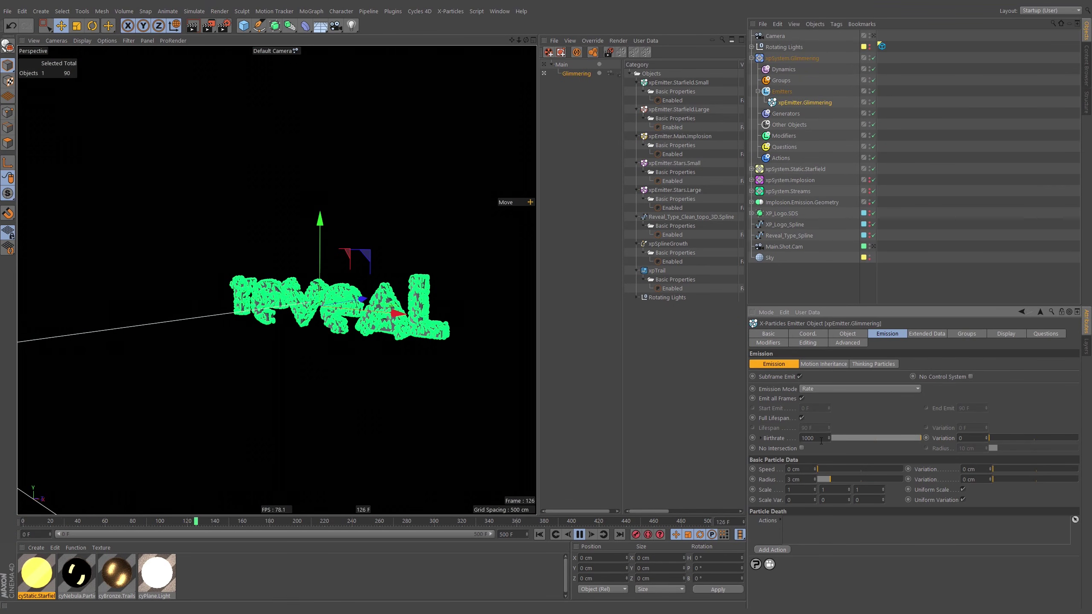
Reduce the birthrate of xpEmitter.Glimmering to 46 and replay the animation from the start
click(808, 439)
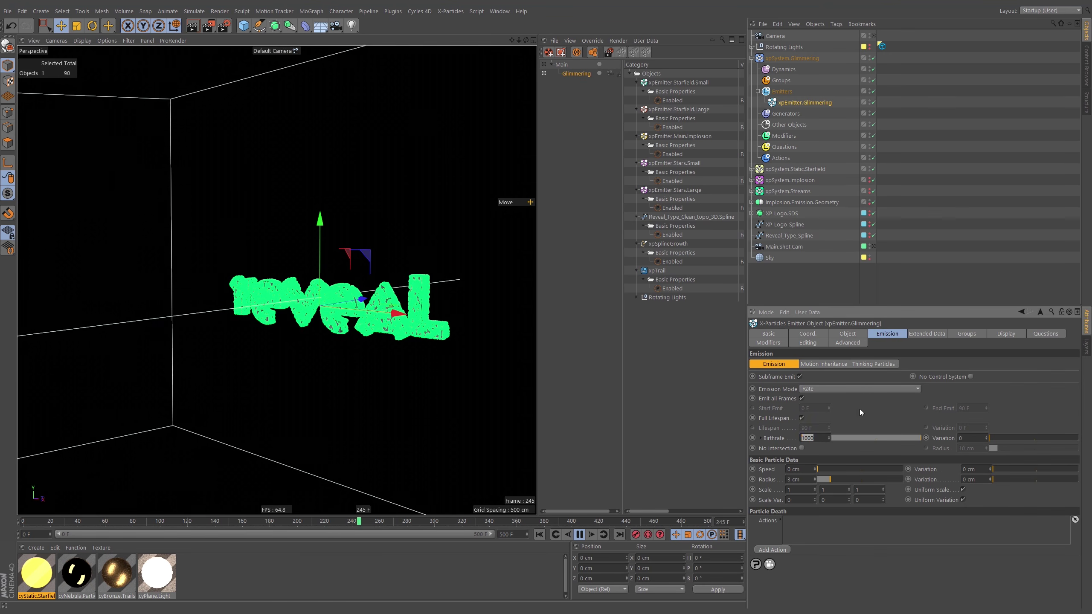
text(45)
key(Return)
double_click(814, 439)
text(48)
key(Return)
click(540, 535)
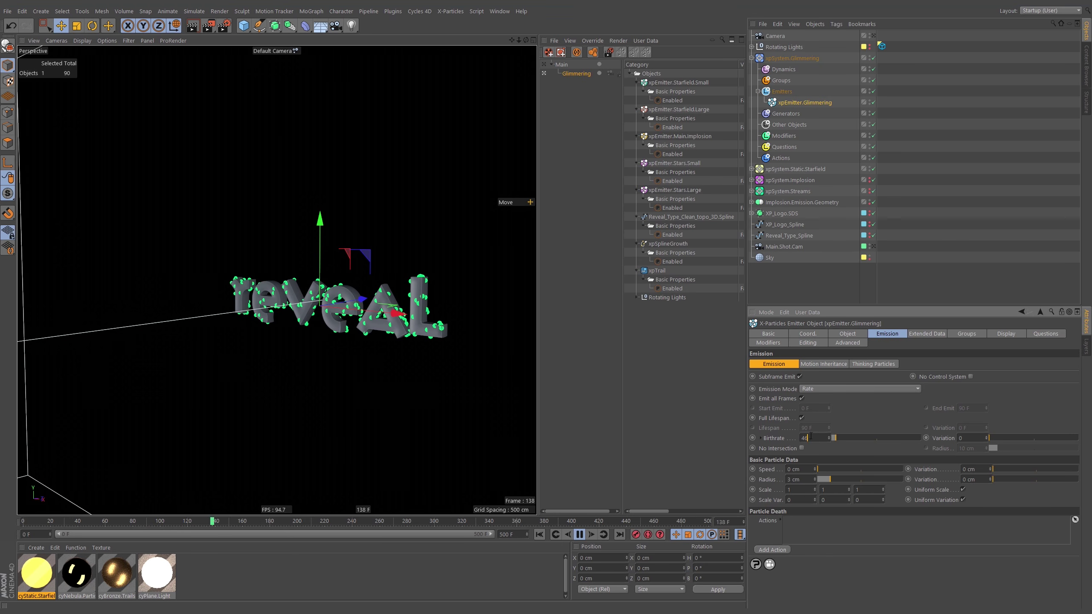
Turn off Full Lifespan for xpEmitter.Glimmering, set its lifespan to 40 F, and replay from the start
click(803, 418)
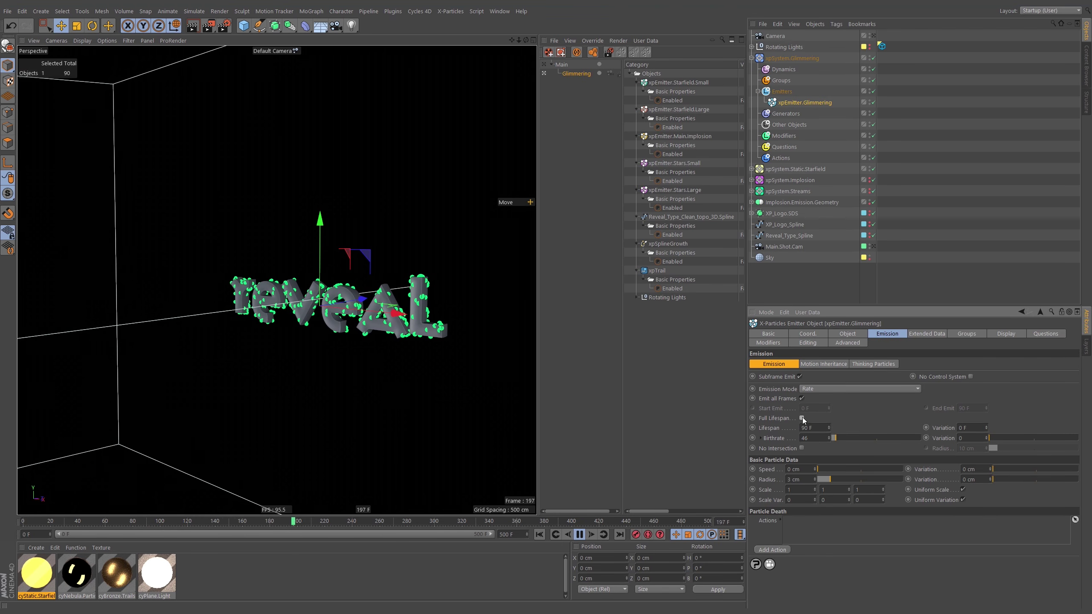
double_click(812, 427)
text(40)
key(Return)
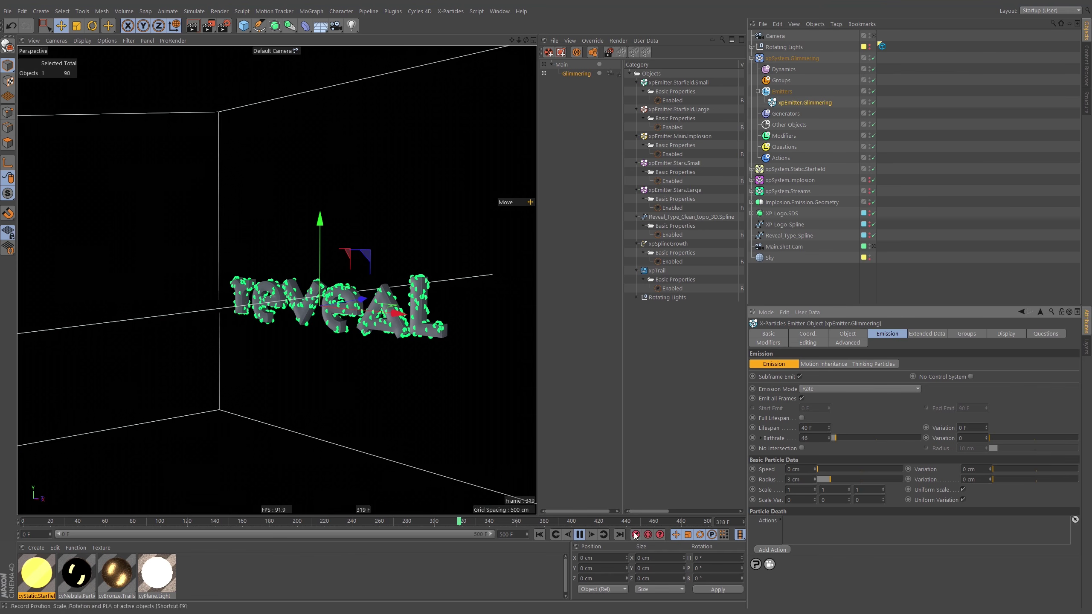
click(540, 534)
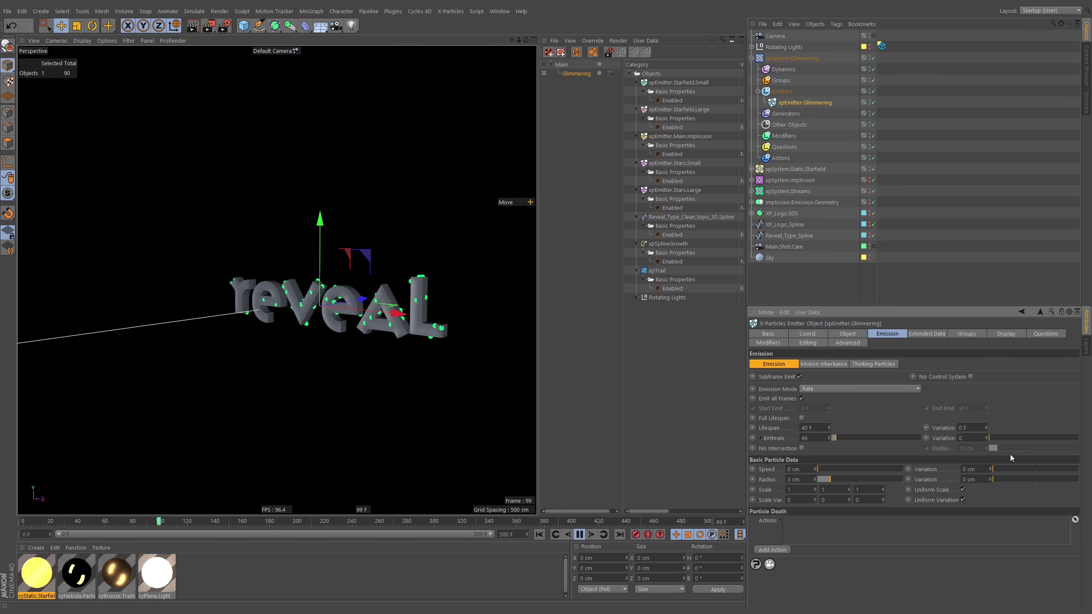
Set the particle lifespan to 35 F with a variation of 5 F, then replay the animation from the start and stop it
double_click(815, 428)
text(45)
key(Return)
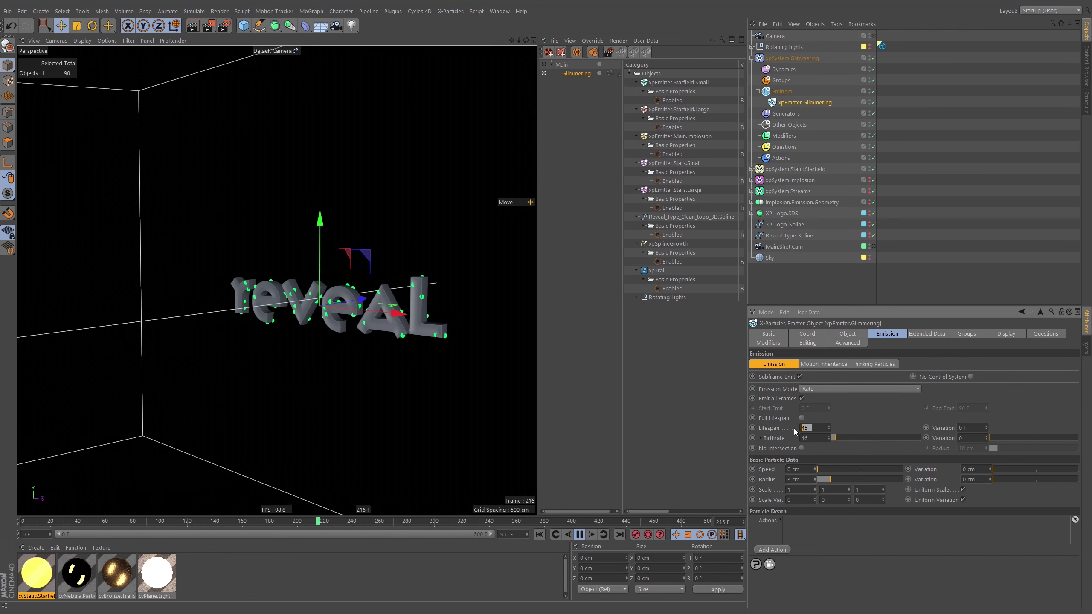
text(35)
double_click(968, 428)
text(5)
key(Return)
click(540, 535)
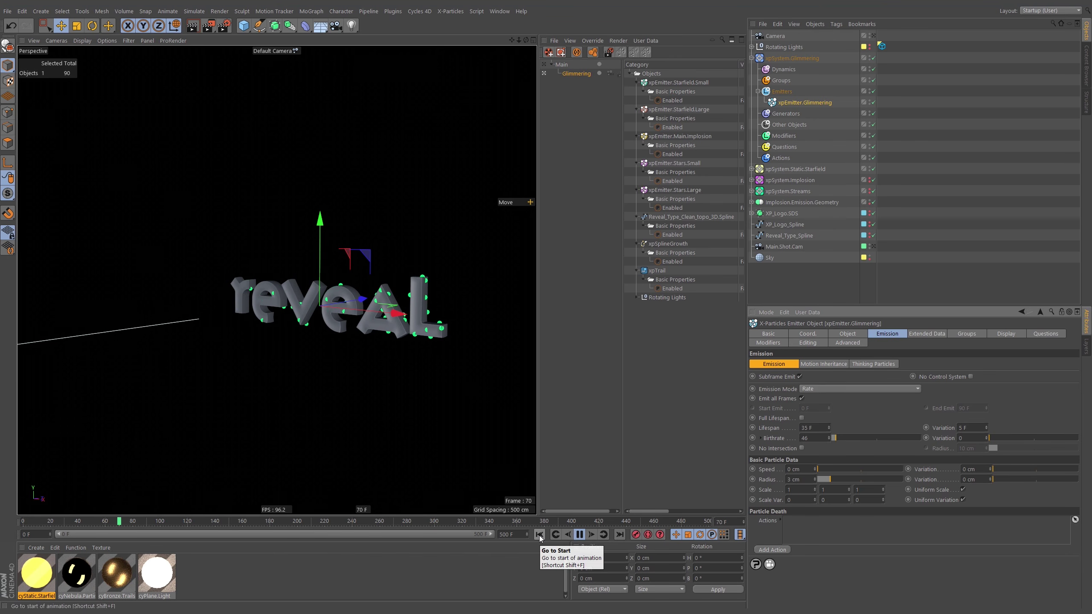
click(581, 535)
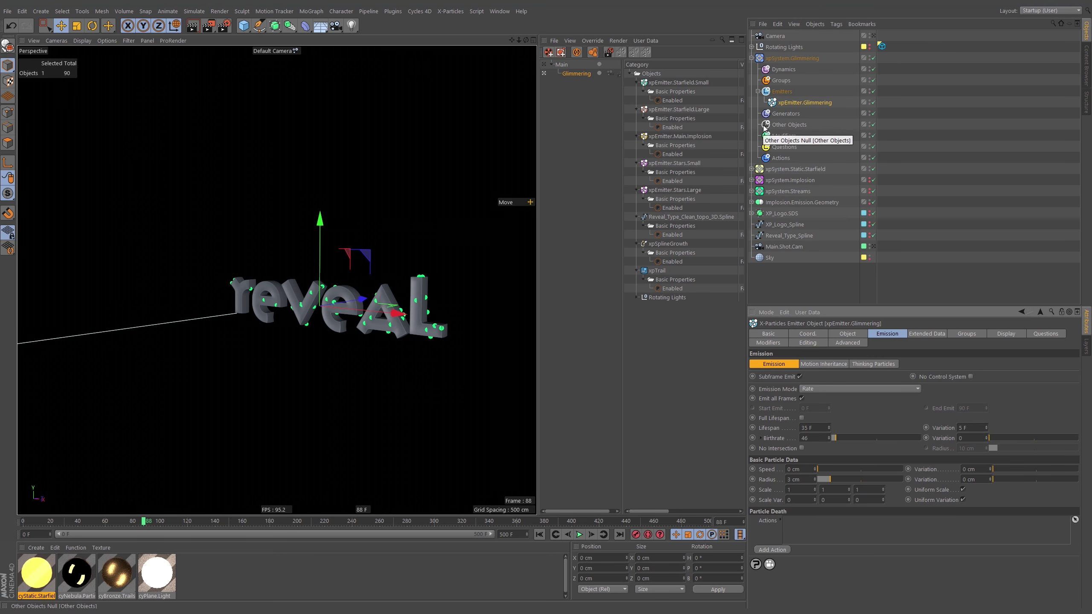
Add an xpScale control modifier to the Glimmering particle system and show its object properties
click(781, 136)
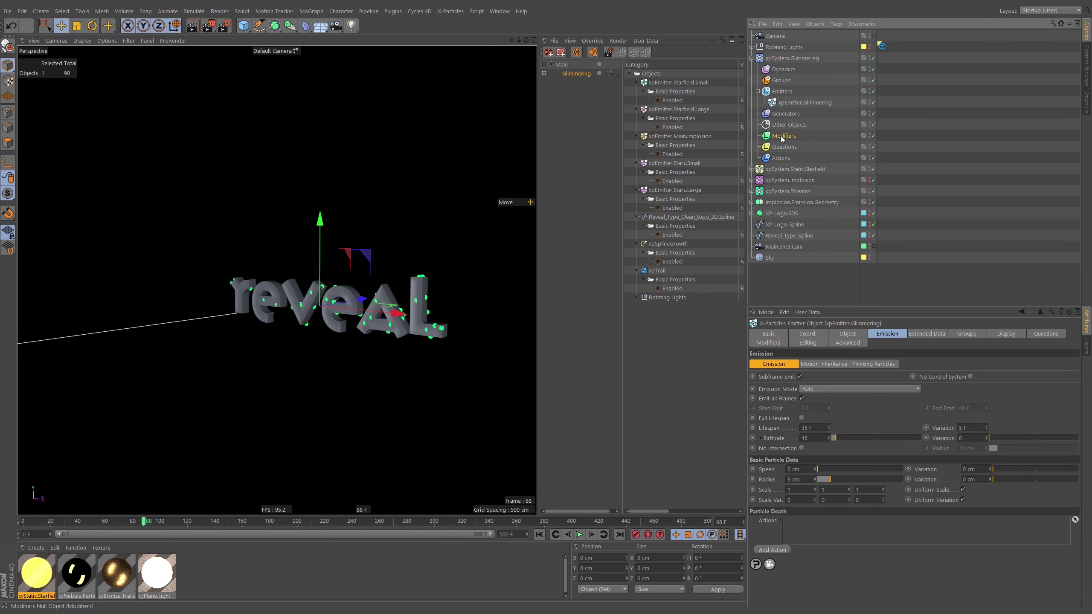
click(854, 375)
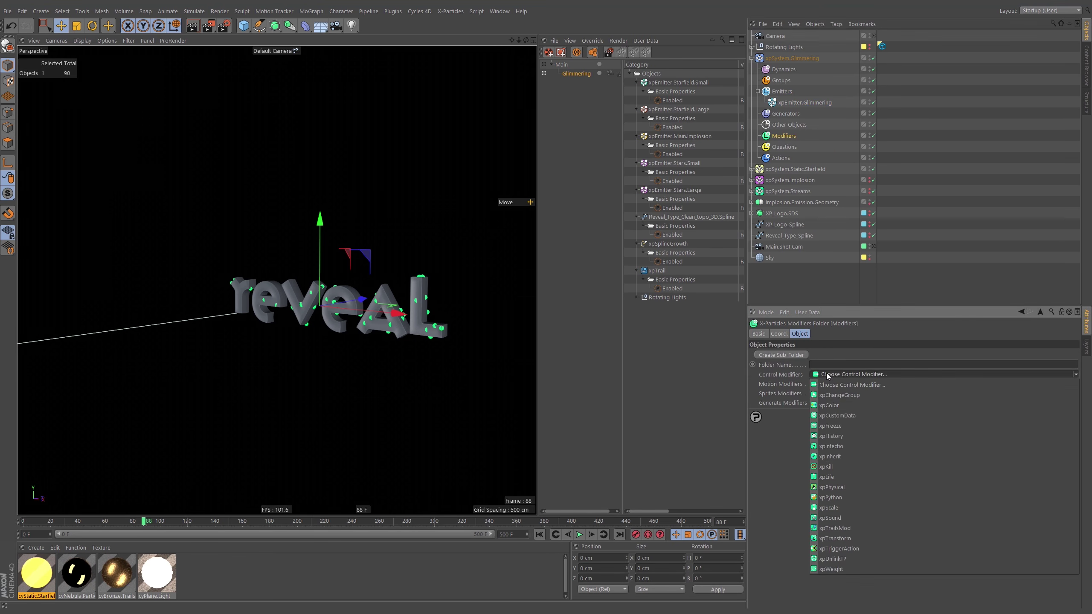
click(830, 507)
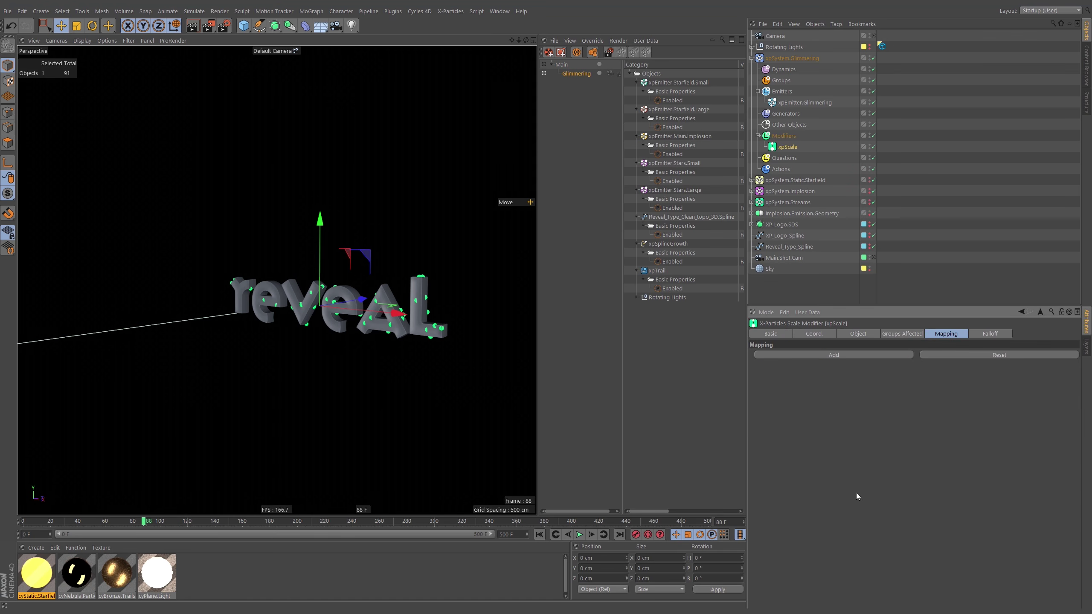
click(789, 148)
click(858, 334)
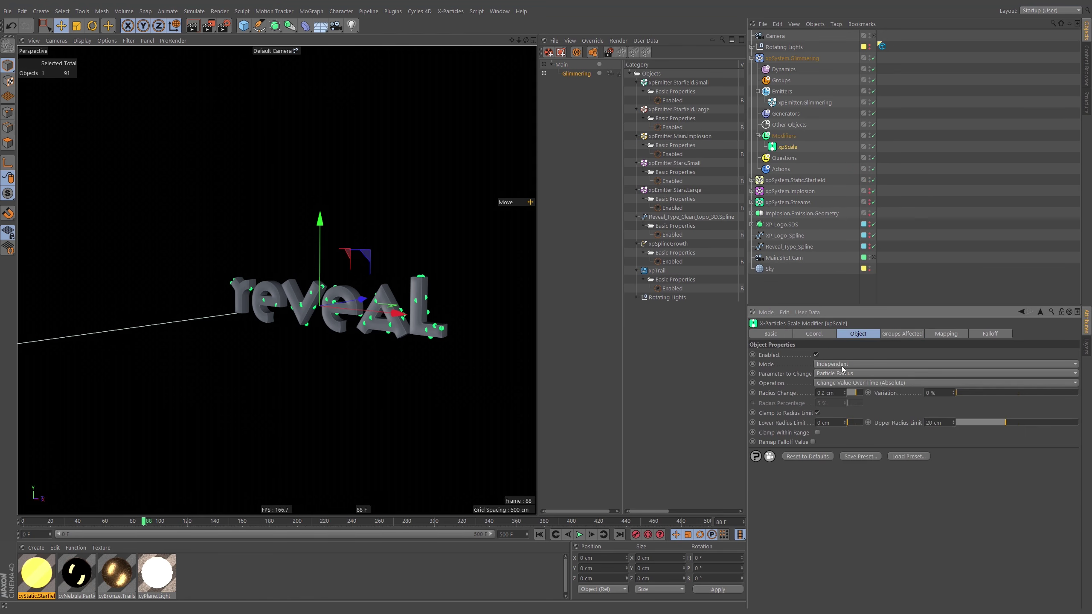
Replay the animation from the start and set xpScale's operation to Set Value with a radius value of 2 cm
click(845, 382)
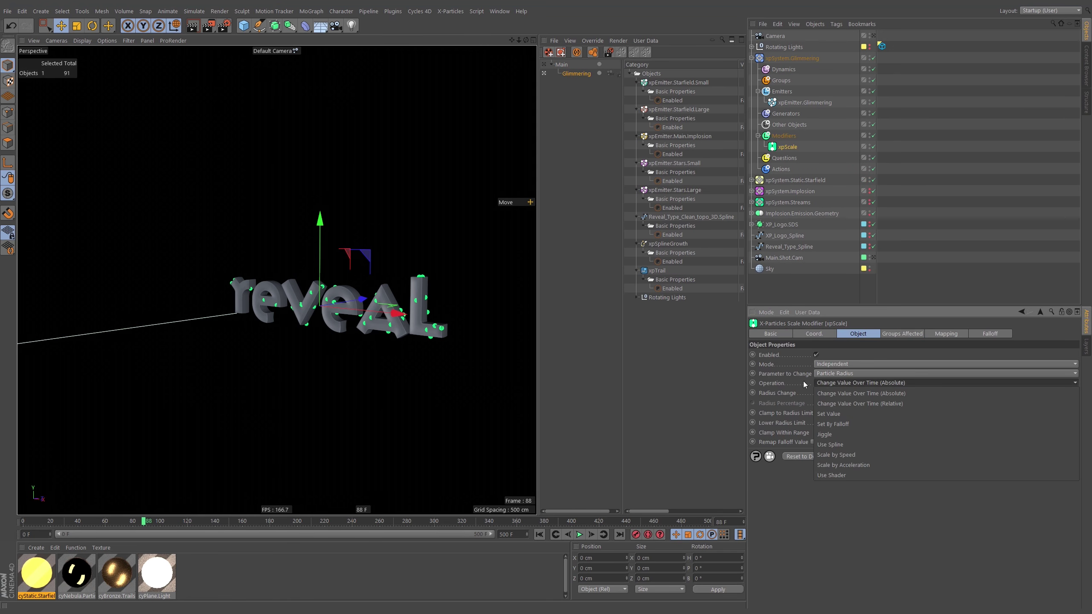
click(840, 382)
click(540, 535)
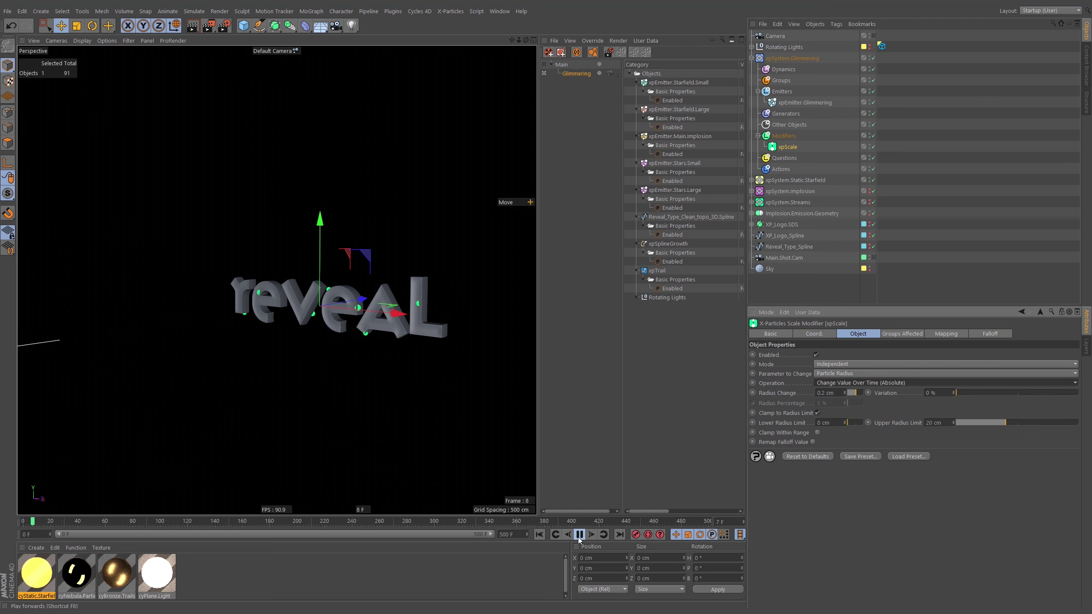
click(838, 384)
click(839, 409)
double_click(807, 393)
text(2)
key(Return)
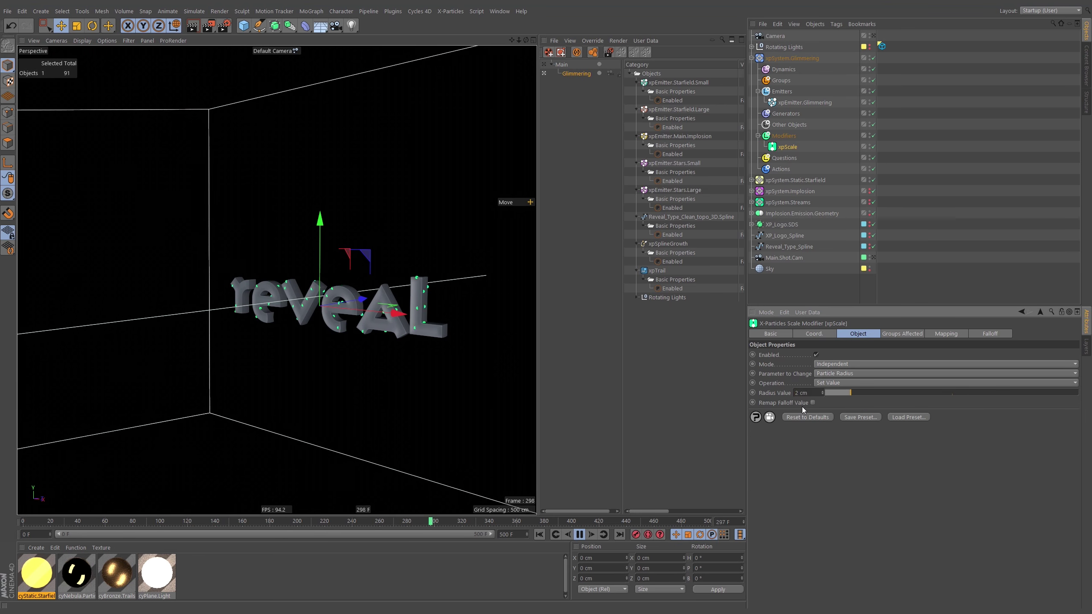
Reduce xpScale's radius value to 1.5 cm, replay from the start, and fine-tune the radius value to 1.6 cm
drag(796, 393, 821, 394)
text(1.5)
key(Return)
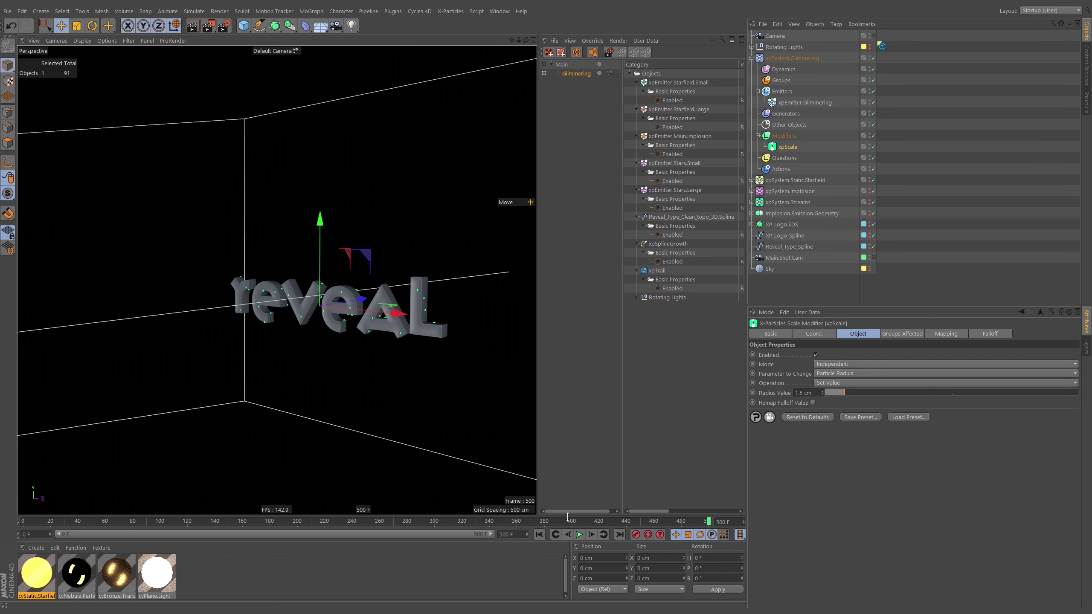
click(539, 534)
click(580, 534)
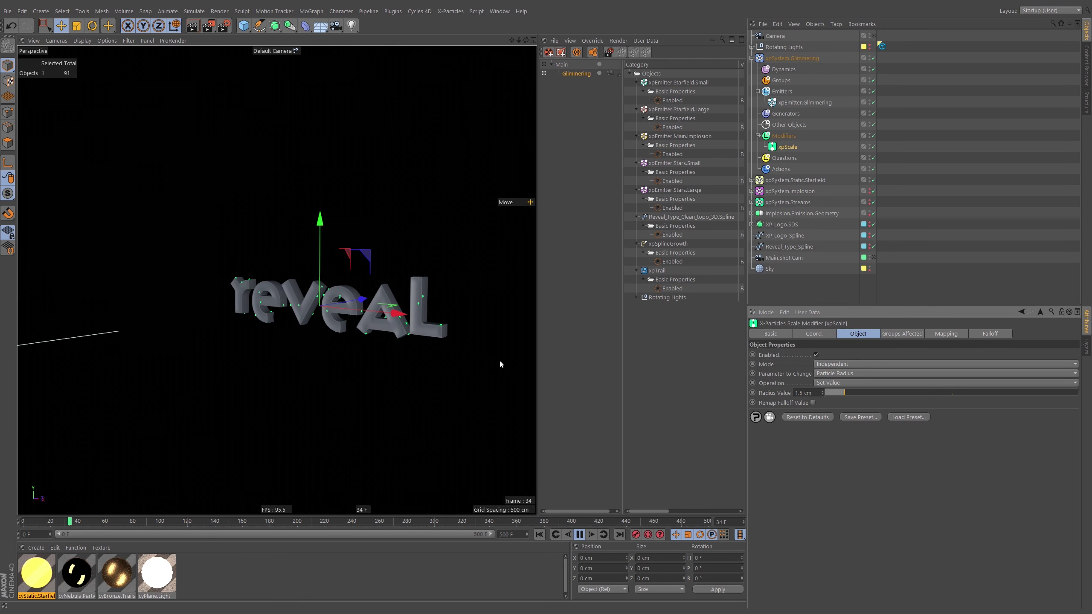
click(822, 391)
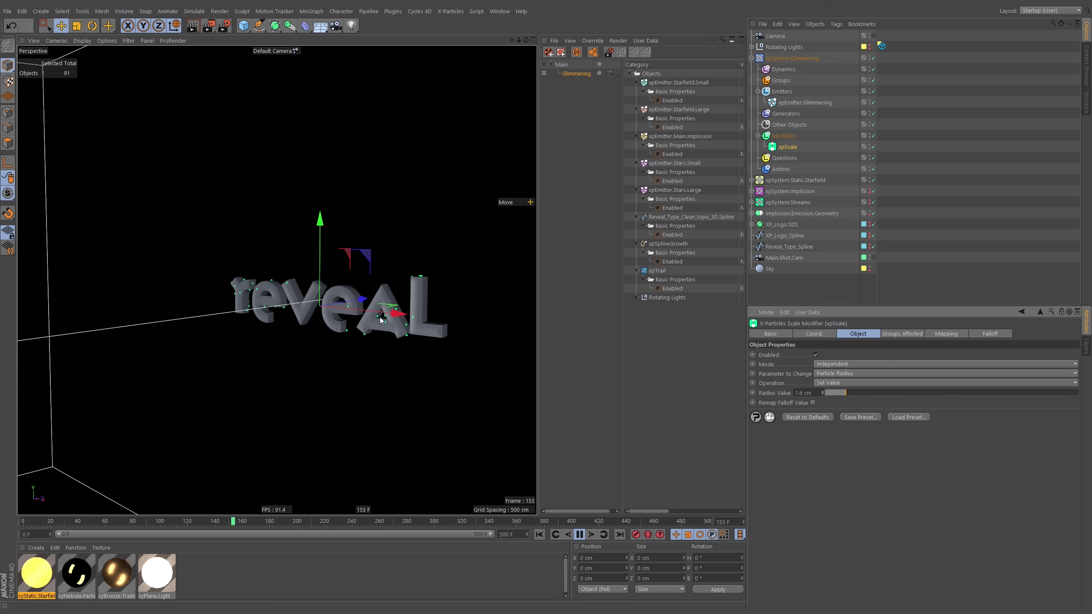
Set the displayed particle color of xpEmitter.Glimmering to white and stop the playback
click(809, 102)
click(1007, 335)
click(824, 498)
drag(783, 502, 941, 514)
click(817, 528)
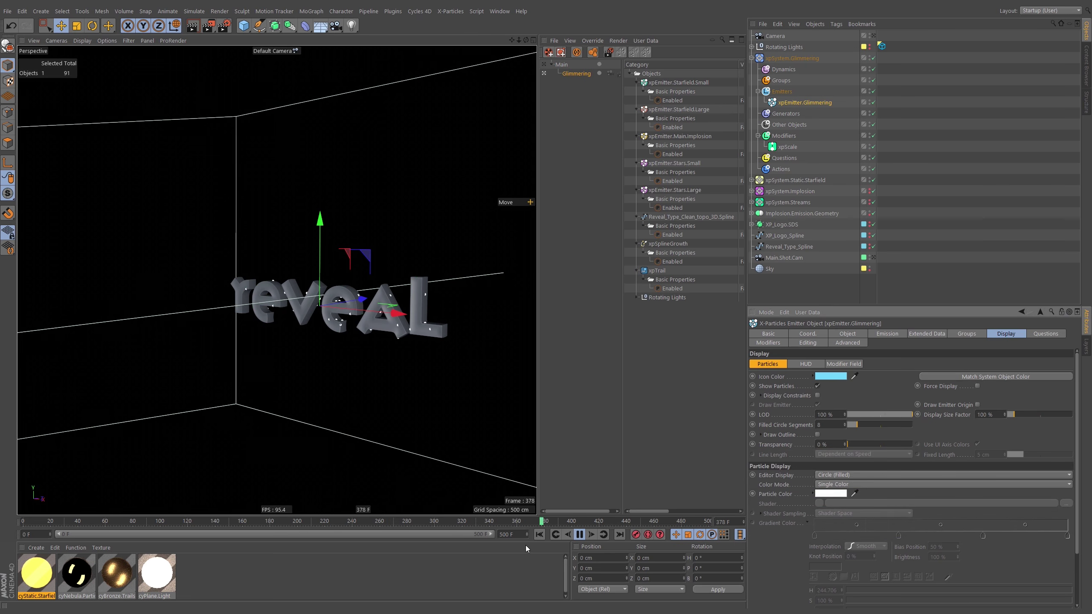
click(580, 534)
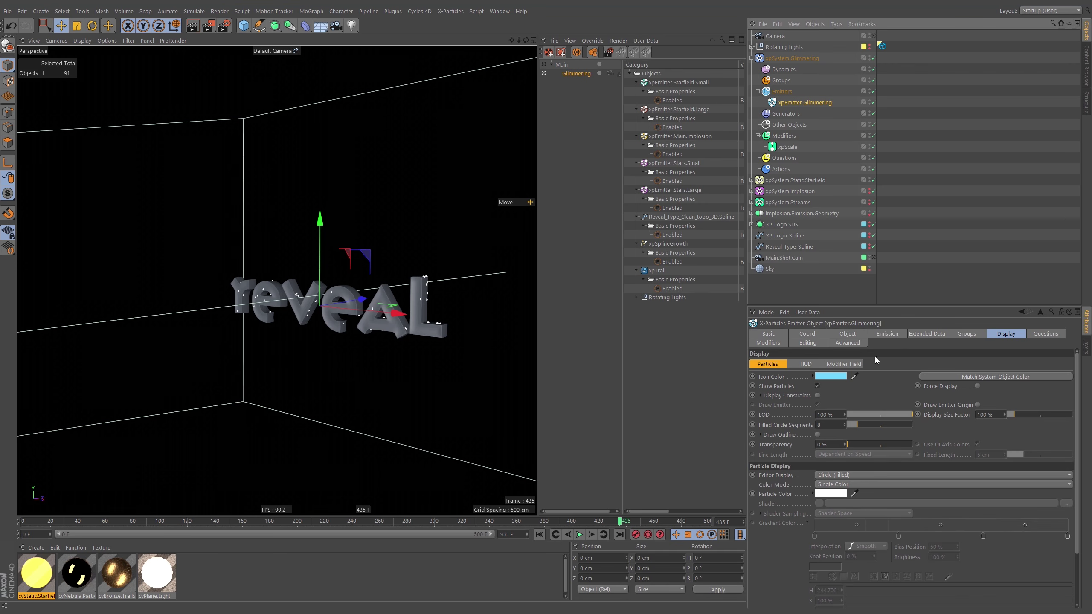
Add a map to the xpScale modifier and map its parameter to Lifespan
click(787, 147)
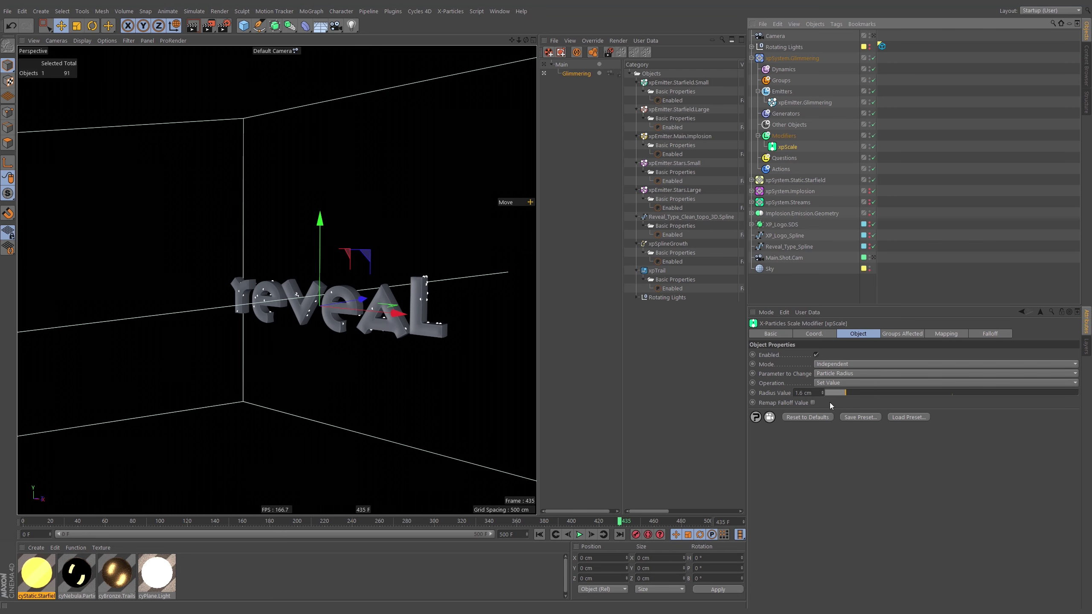
click(949, 335)
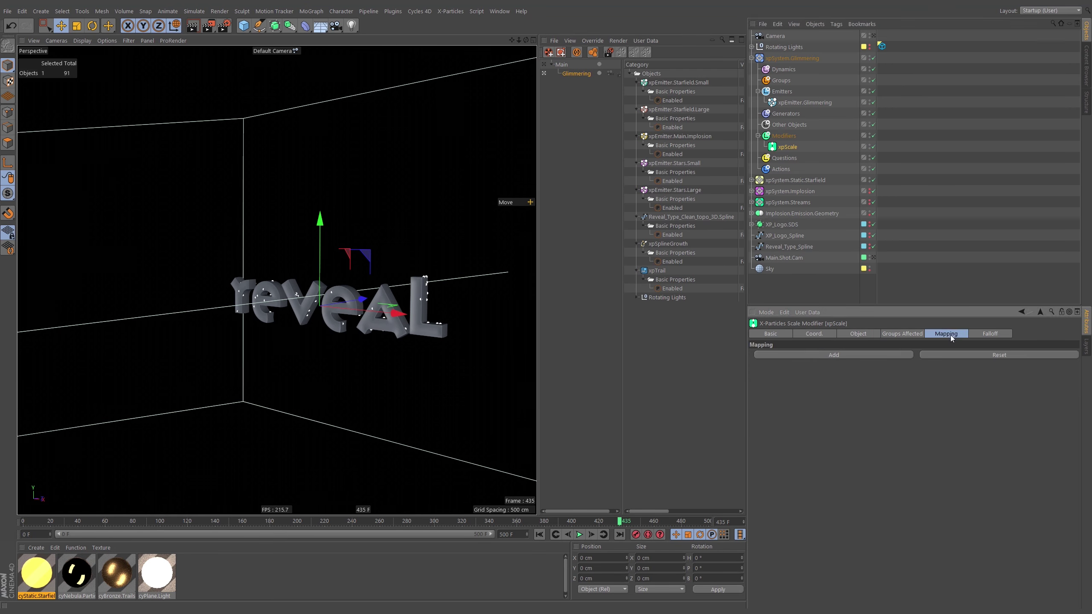
click(875, 355)
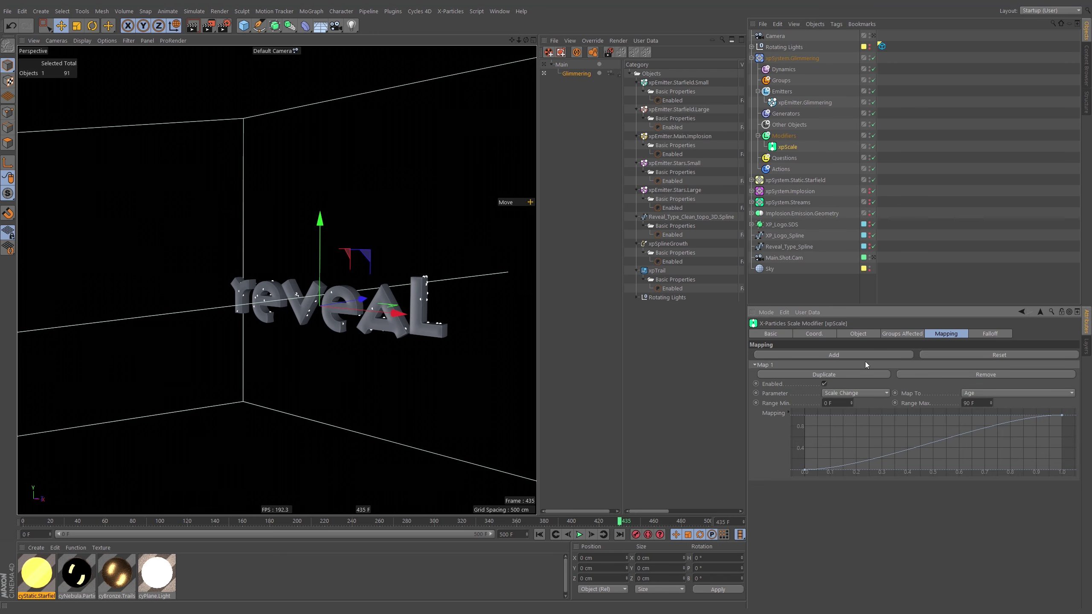
click(1000, 392)
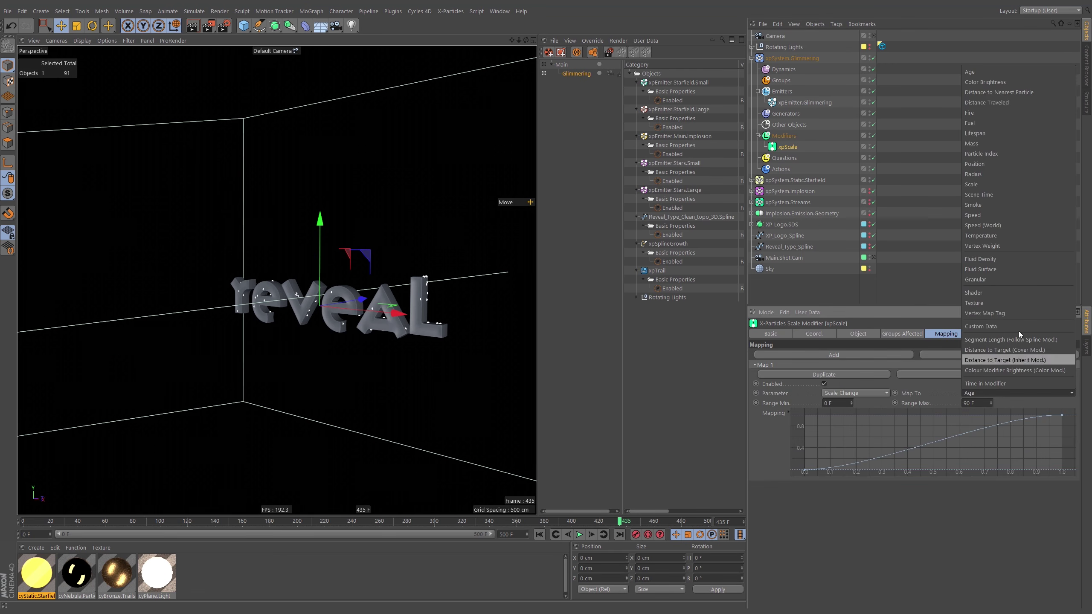
click(986, 138)
Shape the mapping curve as a hump that starts and ends at 0 with its peak near the middle, then replay the animation
drag(1063, 408, 1089, 487)
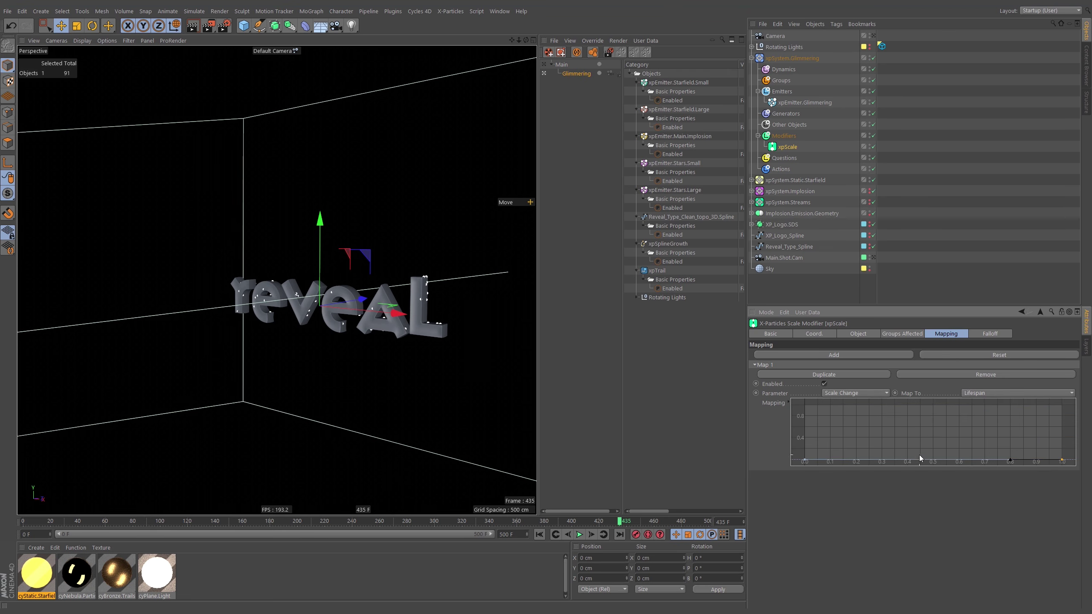
drag(922, 462, 921, 406)
click(580, 535)
click(580, 536)
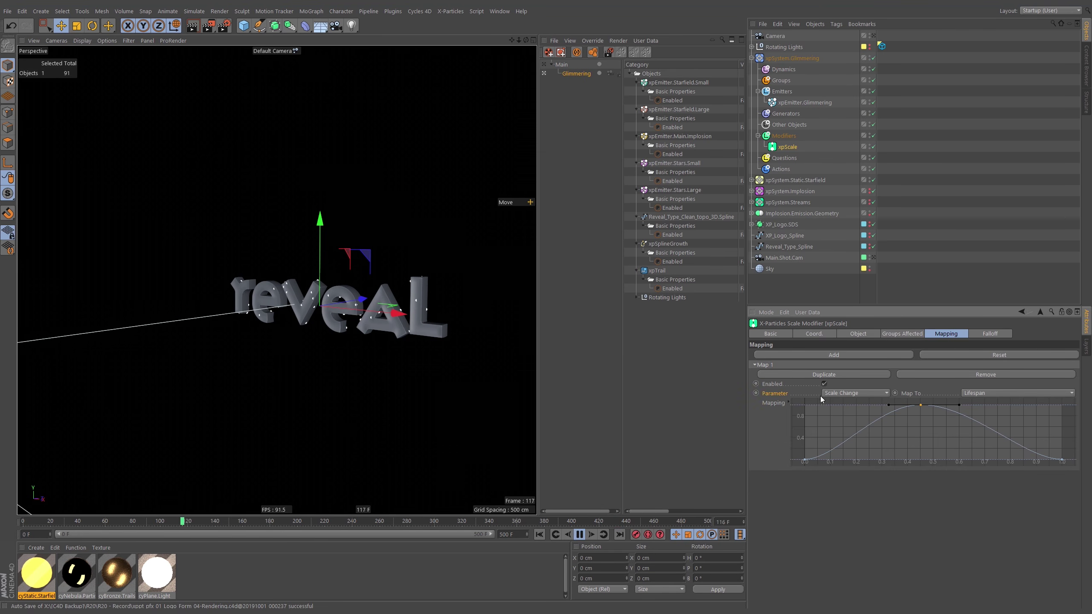
Check xpScale's object properties and change the map's parameter to Radius Value
click(856, 334)
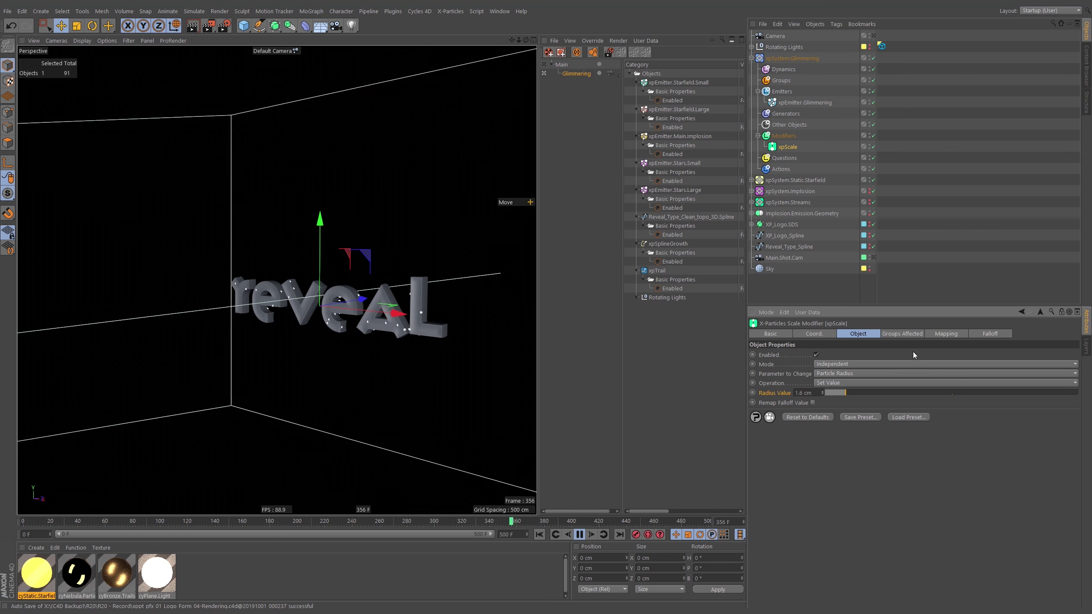
click(944, 334)
click(850, 393)
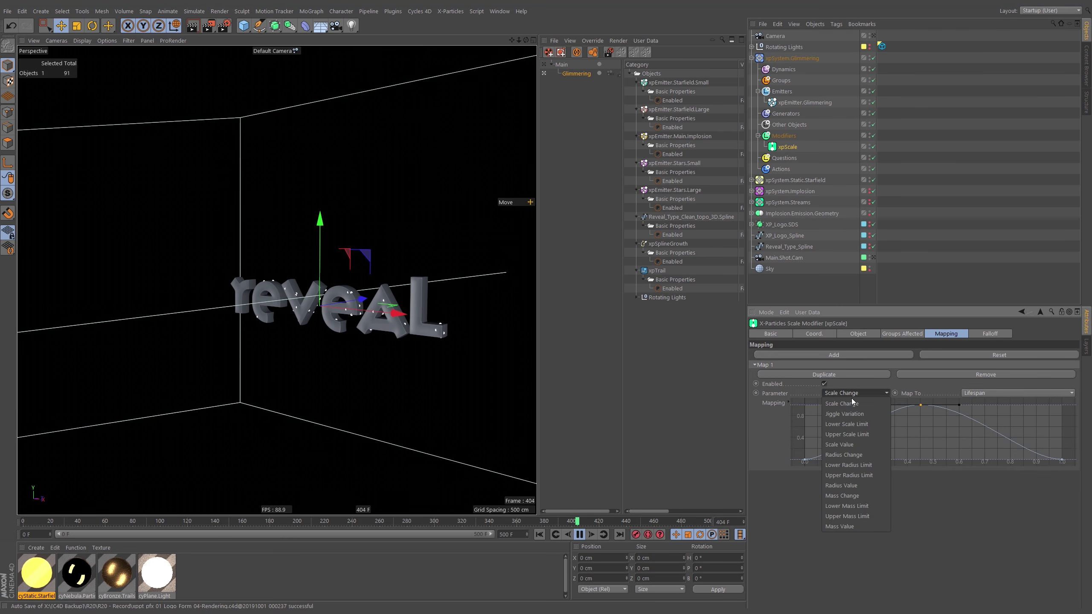
click(857, 485)
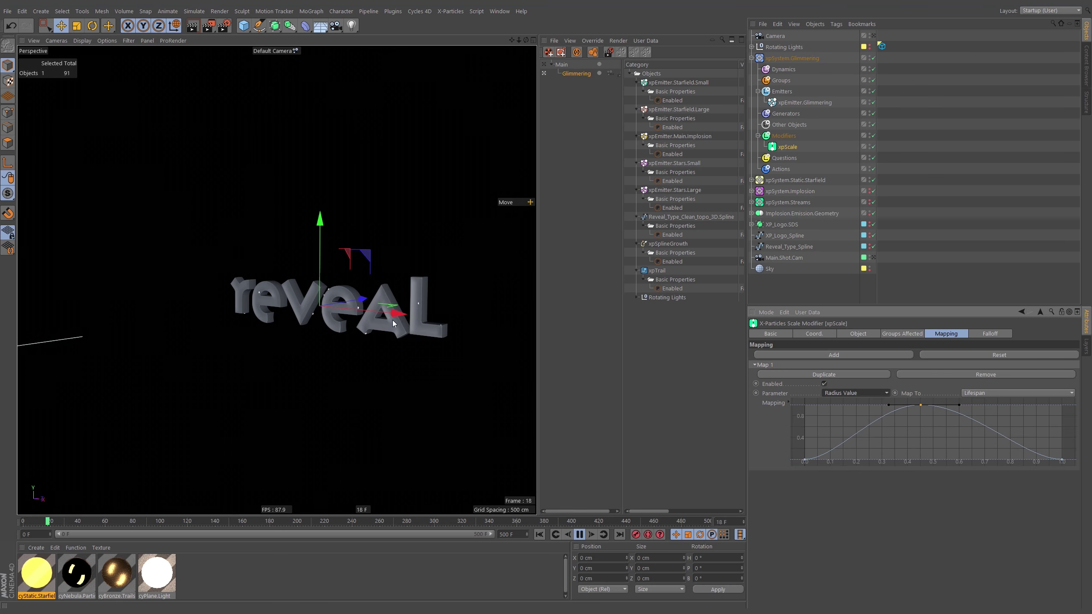
Examine the particle sizes on the reveal letters up close and from different angles, during playback and with it stopped
scroll(442, 300, up, 6)
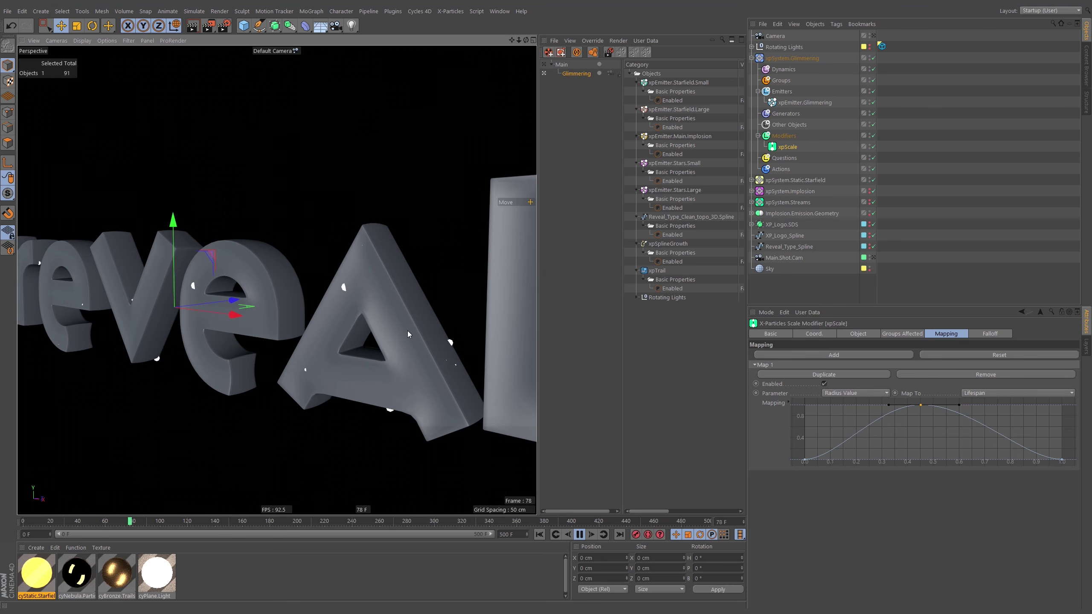
scroll(407, 326, down, 5)
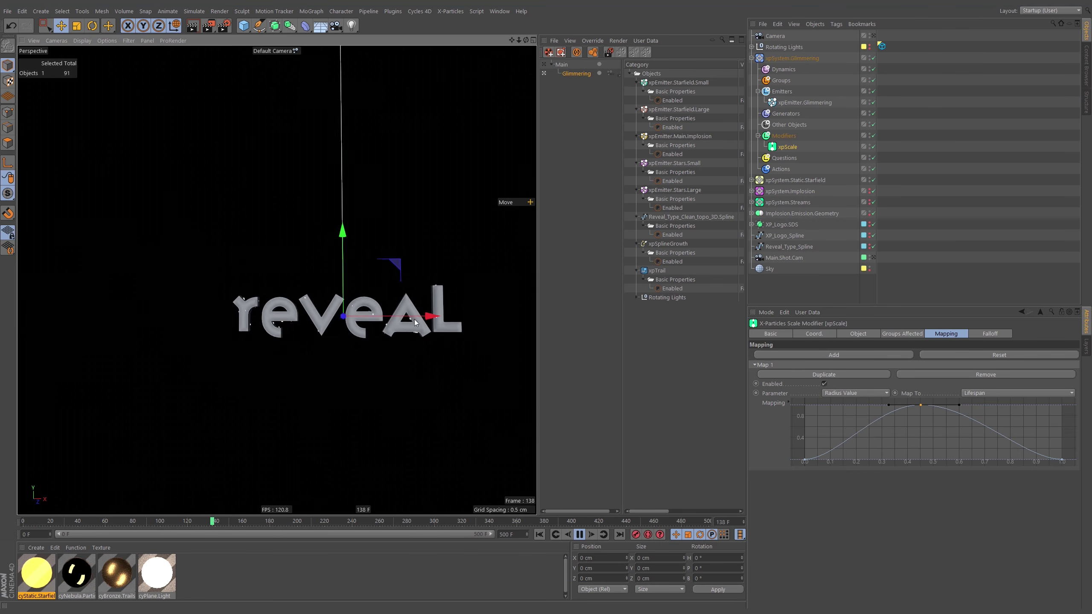
alt+drag(414, 319, 406, 327)
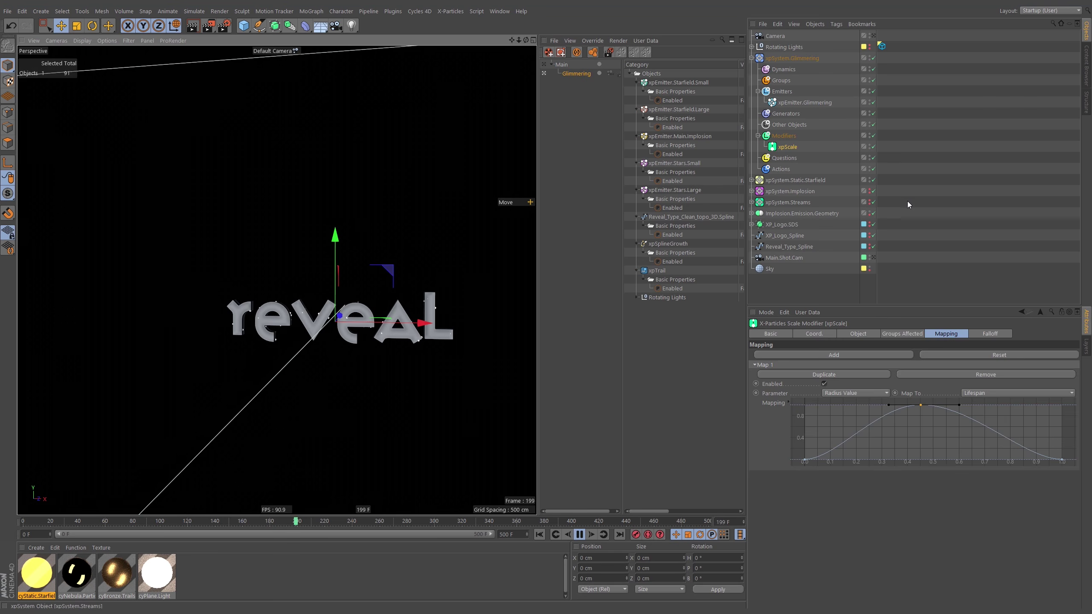
click(927, 203)
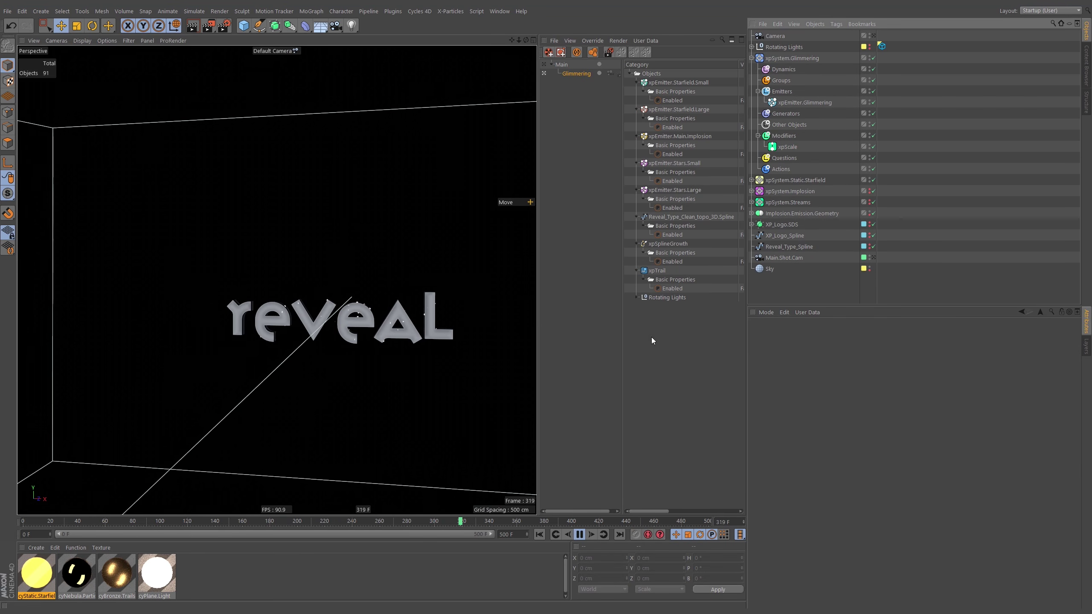
click(581, 536)
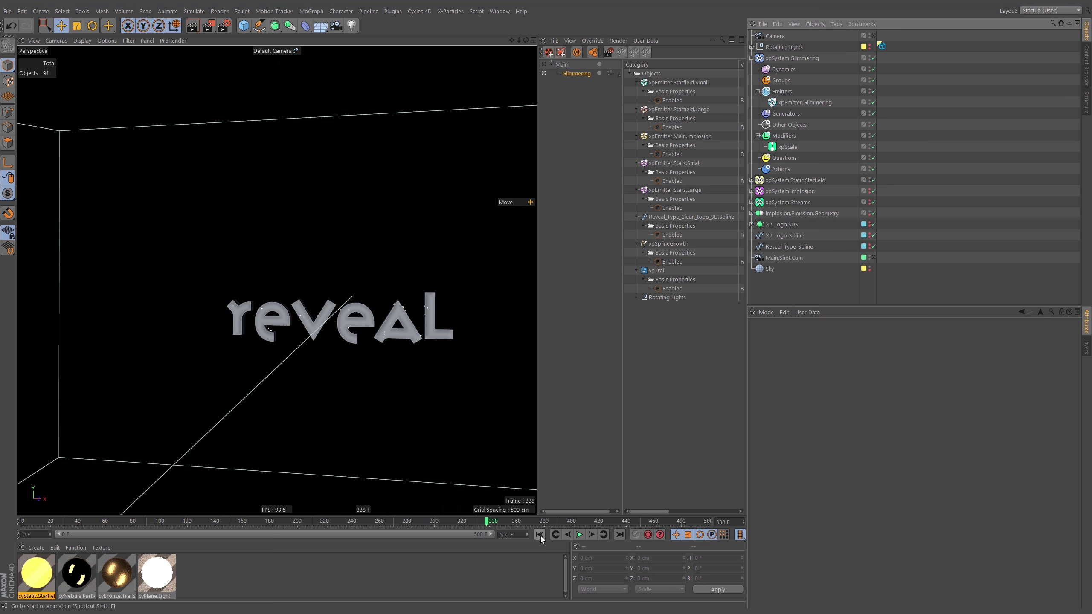
scroll(471, 283, up, 5)
mouse_move(401, 299)
alt+mouse_down()
mouse_move(577, 302)
mouse_move(389, 312)
alt+mouse_up()
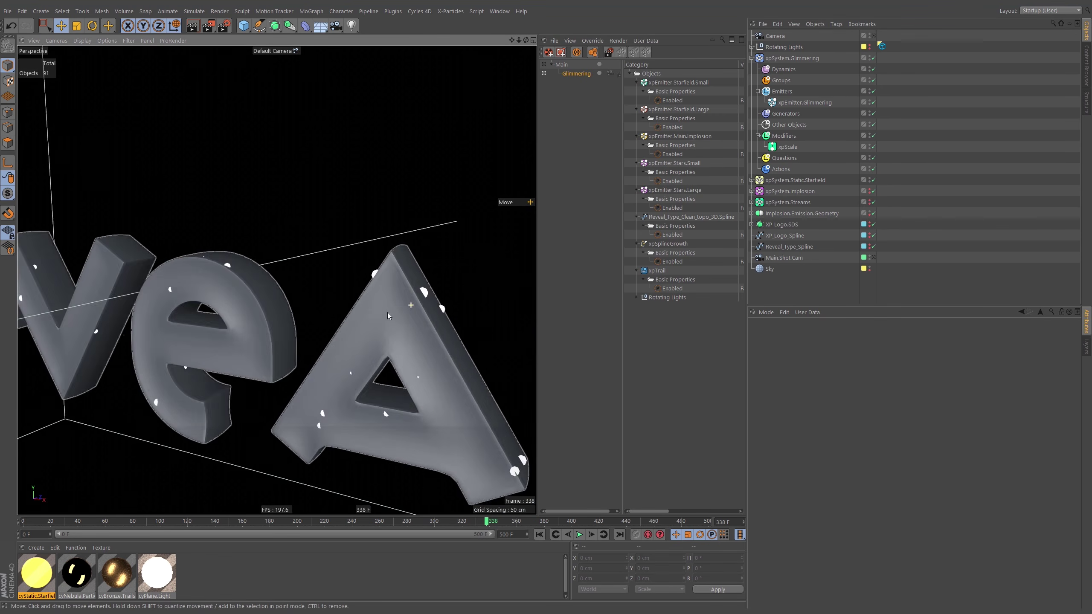
scroll(389, 313, down, 8)
alt+drag(369, 357, 420, 307)
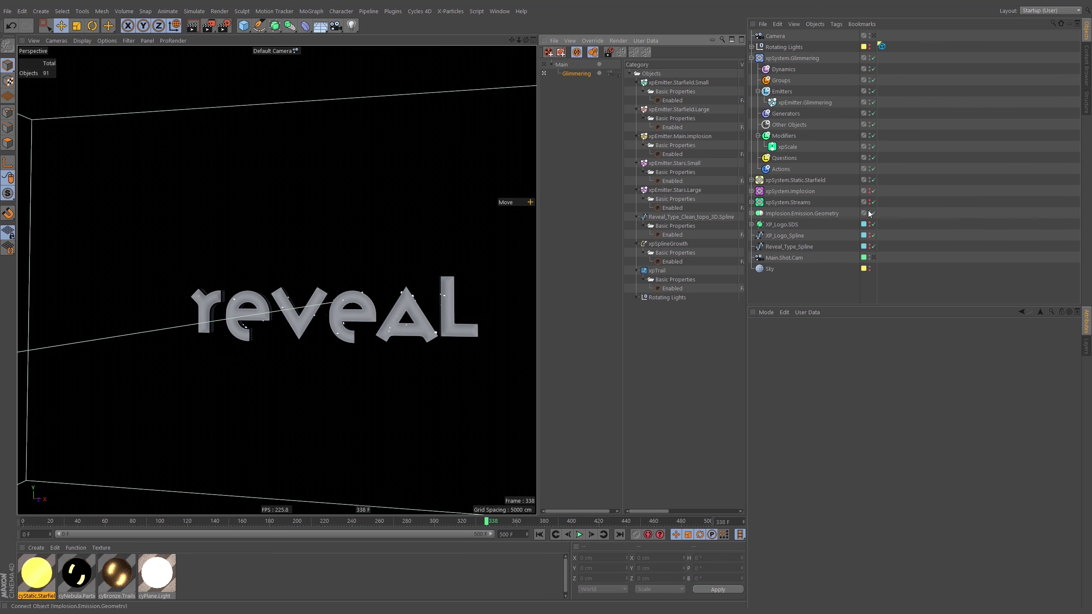
Override the render visibility of Implosion.Emission.Geometry within the Glimmering take
click(801, 213)
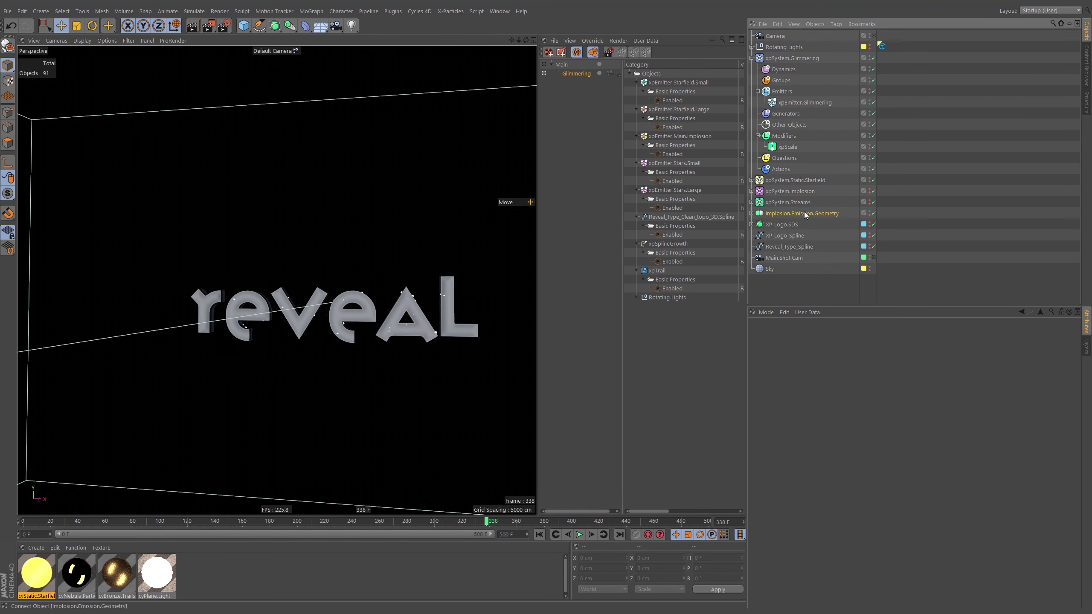
click(752, 214)
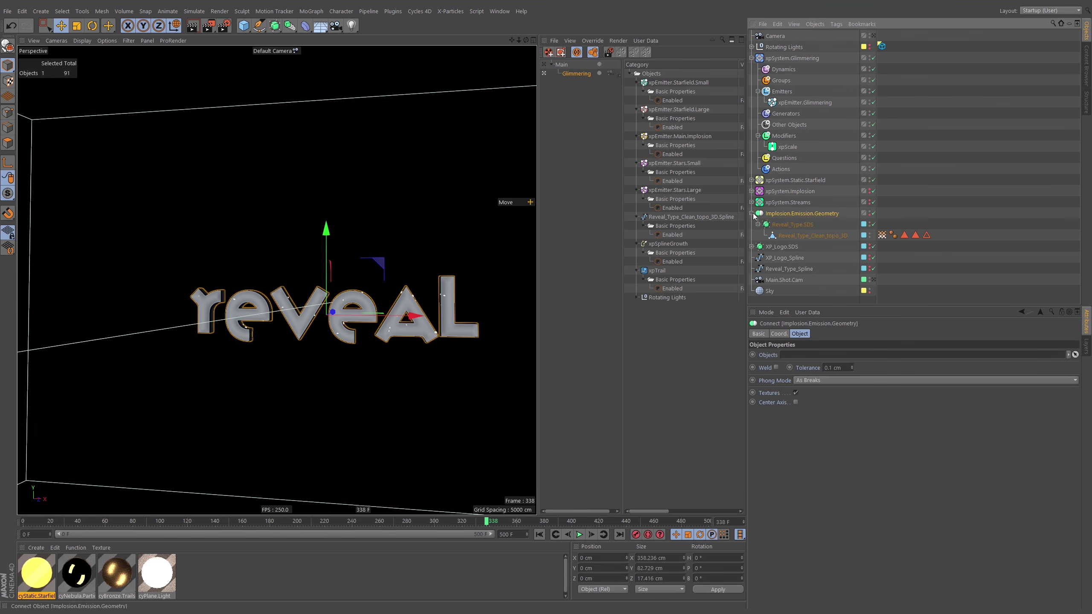
click(870, 215)
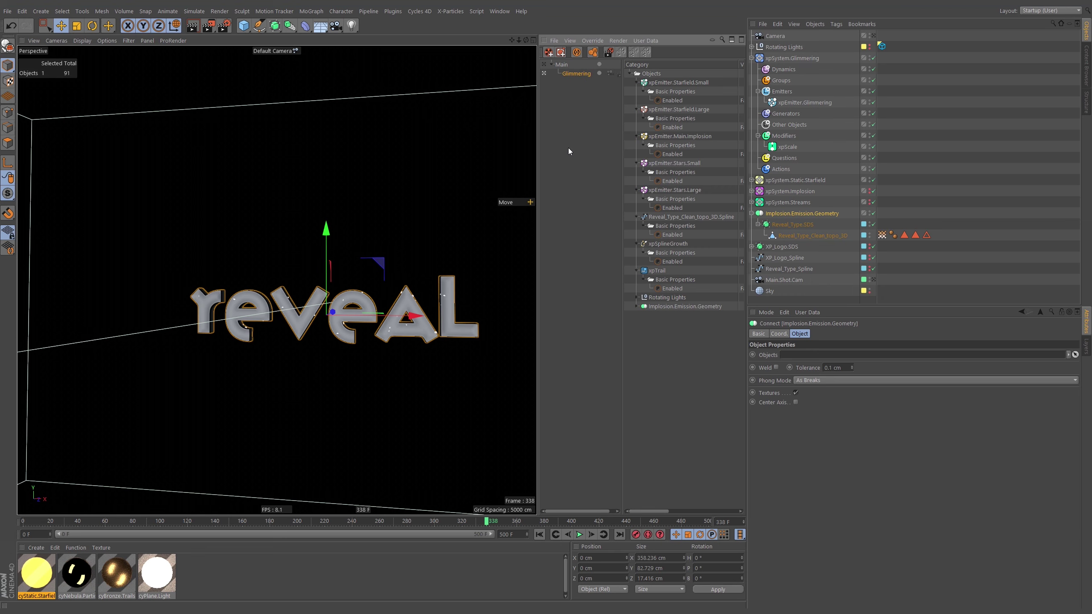
click(753, 213)
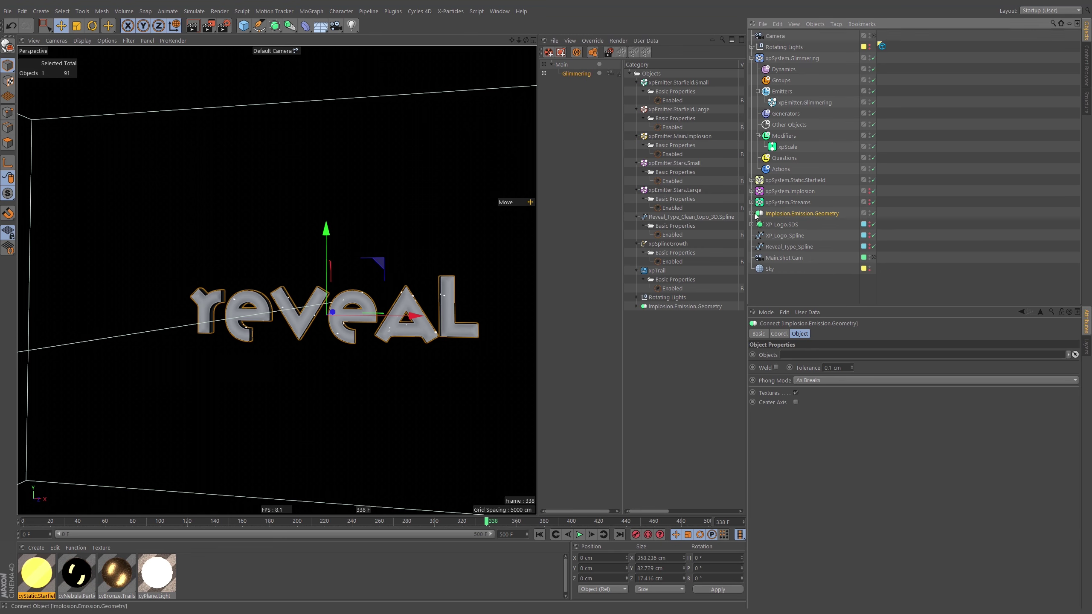
Add a Compositing tag to Implosion.Emission.Geometry and enable Matte Object with a black color
right_click(792, 215)
mouse_move(886, 154)
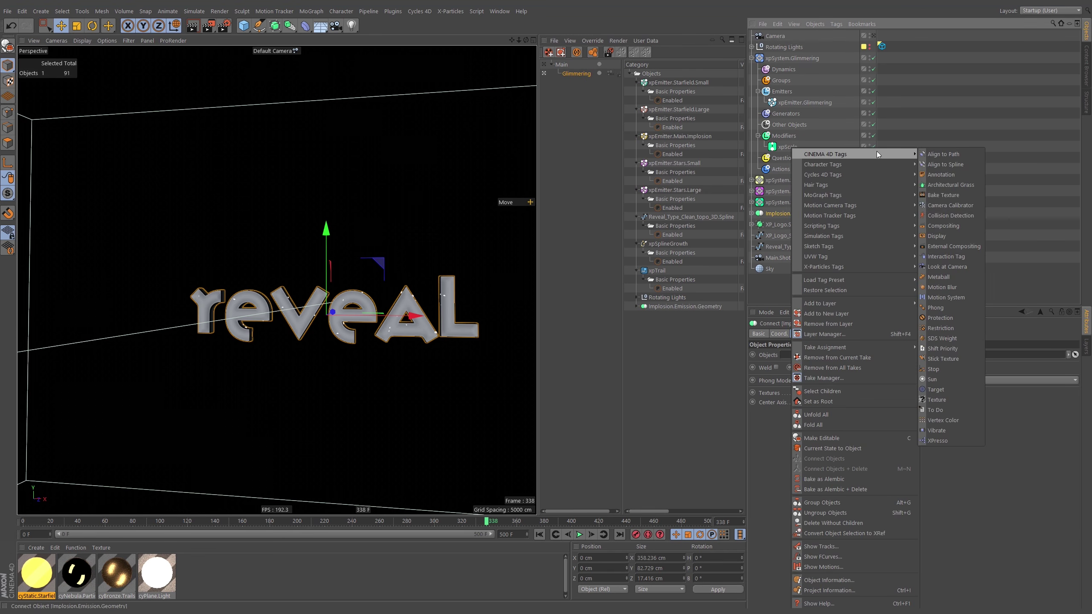
click(955, 226)
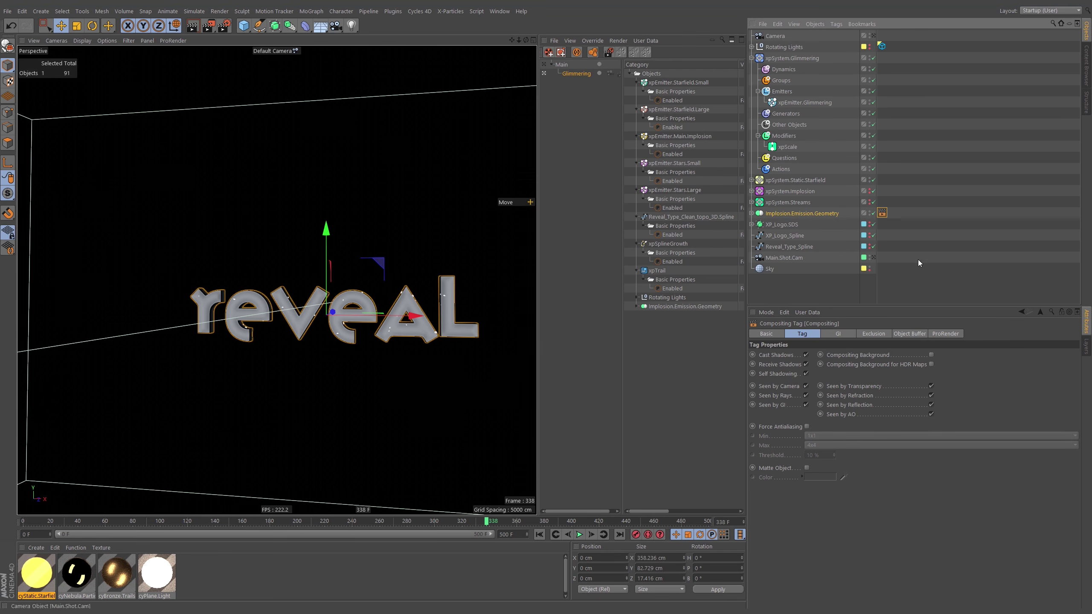
click(908, 335)
click(803, 335)
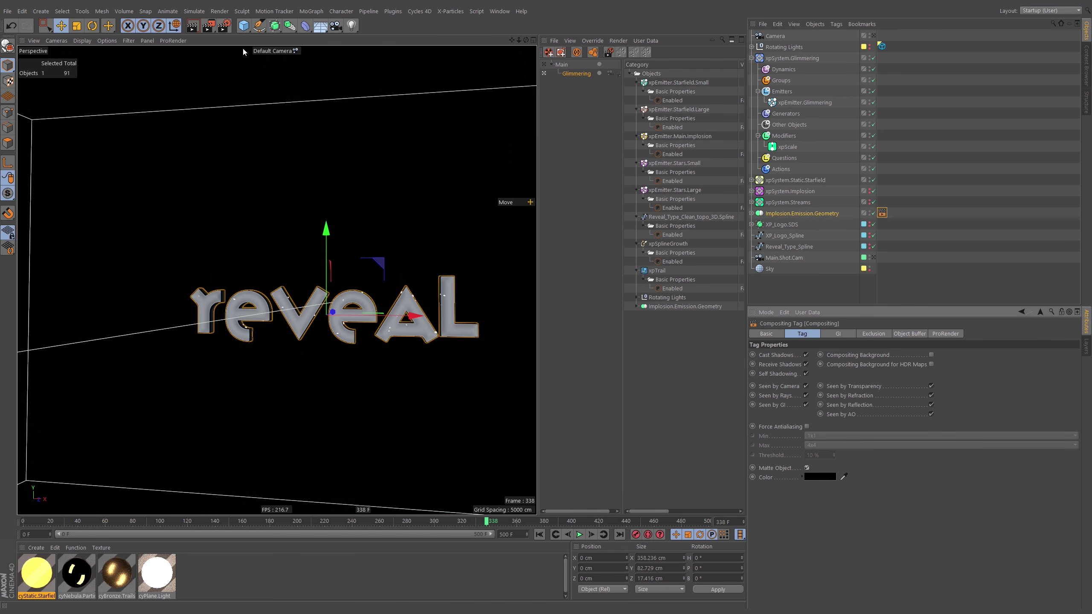
Open the render settings, keep the Standard renderer, and add a child render setting under My Render Setting
drag(624, 75, 631, 78)
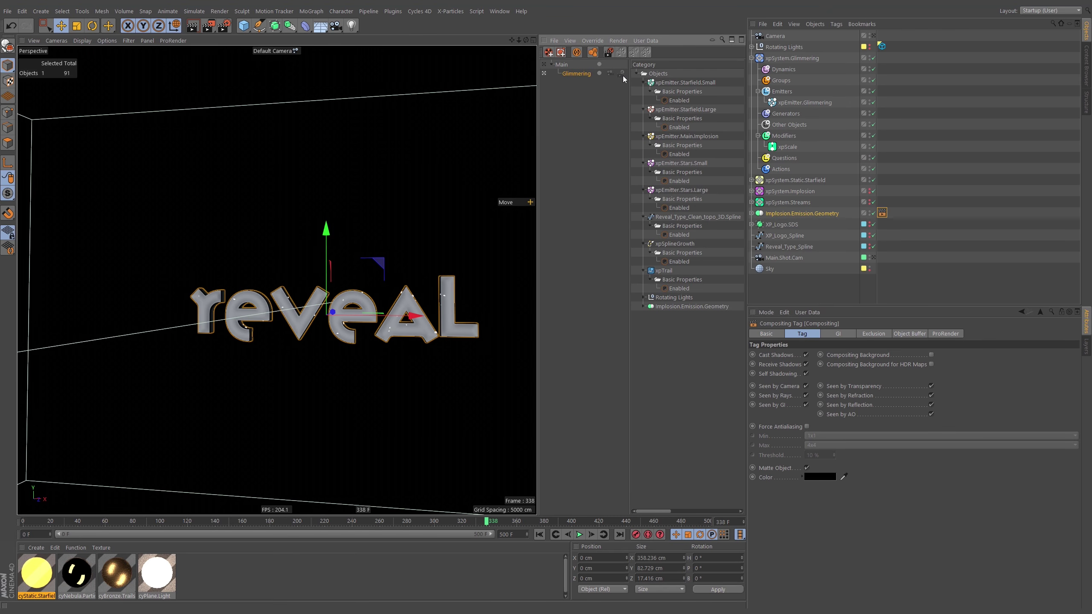
click(221, 27)
drag(365, 26, 748, 137)
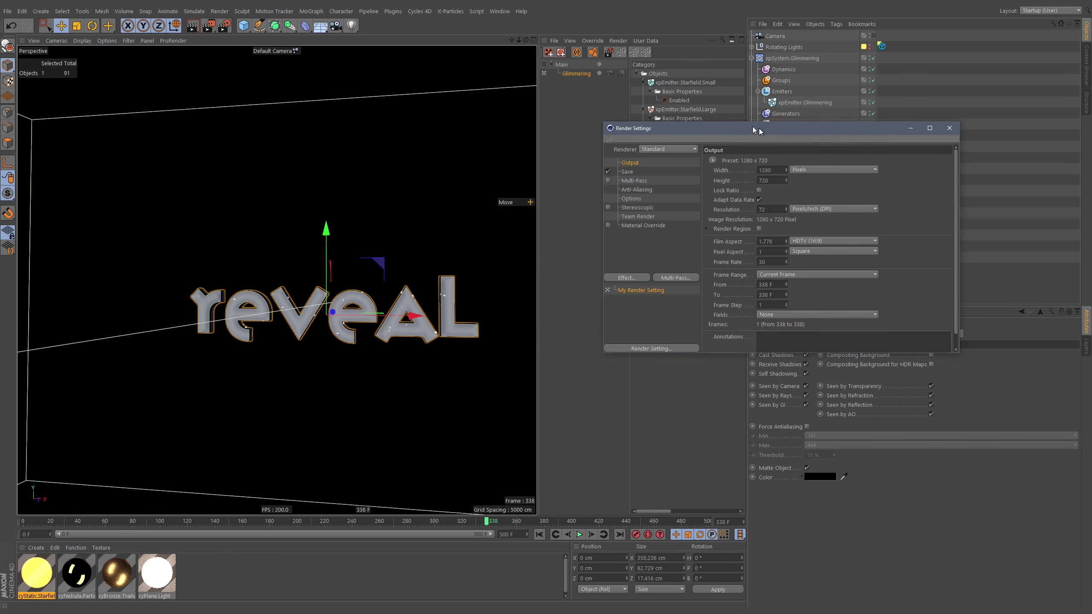
click(665, 150)
click(653, 160)
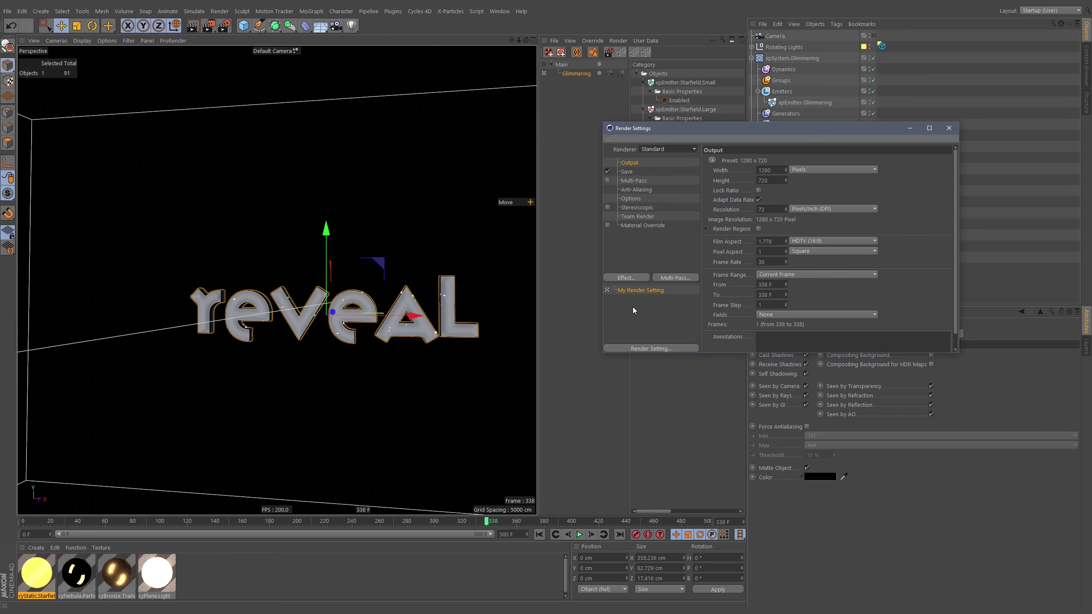
right_click(634, 292)
click(650, 323)
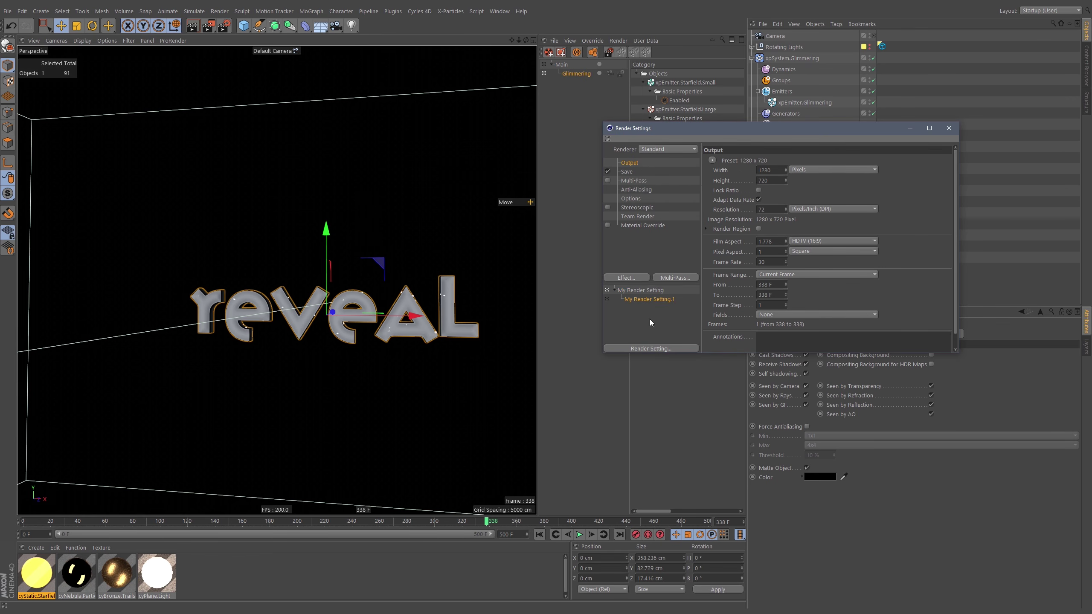
Set a manual frame range from 0 to 500 in the render output settings
click(641, 290)
click(781, 286)
text(0)
key(Tab)
text(50)
click(779, 286)
text(0)
key(Tab)
text(500)
Make the frame range inherit the parent setting and set My Render Setting's start frame to 0
right_click(721, 287)
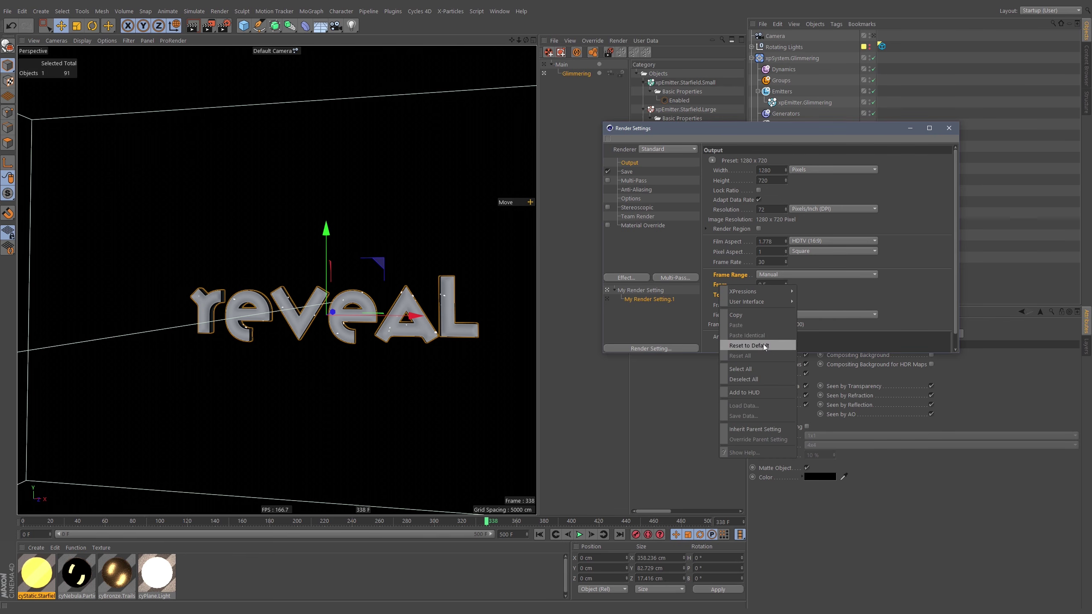
click(759, 429)
click(670, 291)
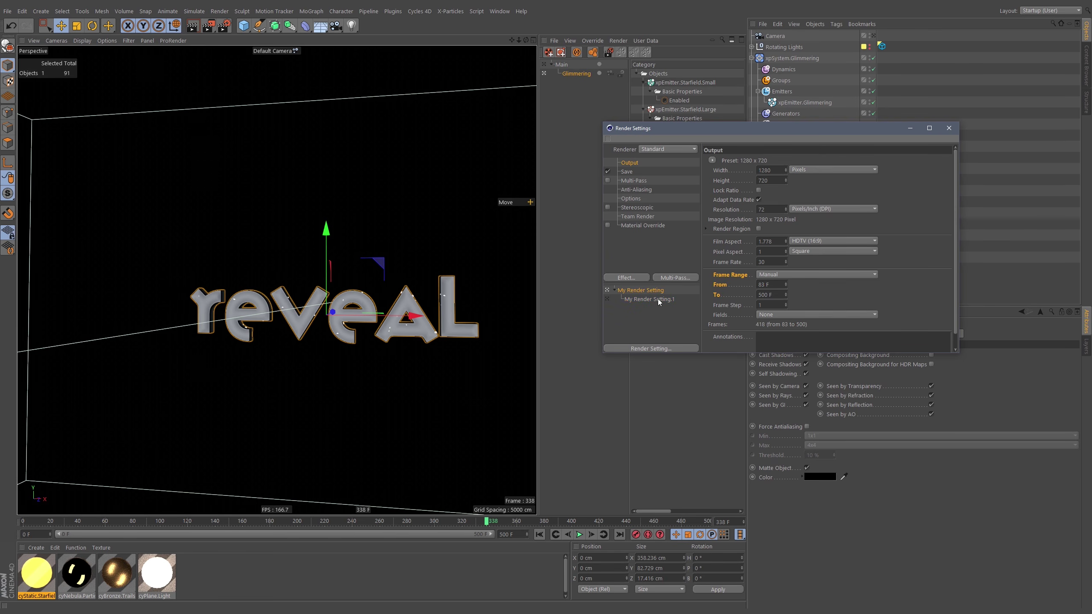
click(780, 286)
text(0)
key(Return)
Rename the child render setting as Glimmering and make it the active one
click(653, 299)
double_click(652, 300)
text(Glimmering)
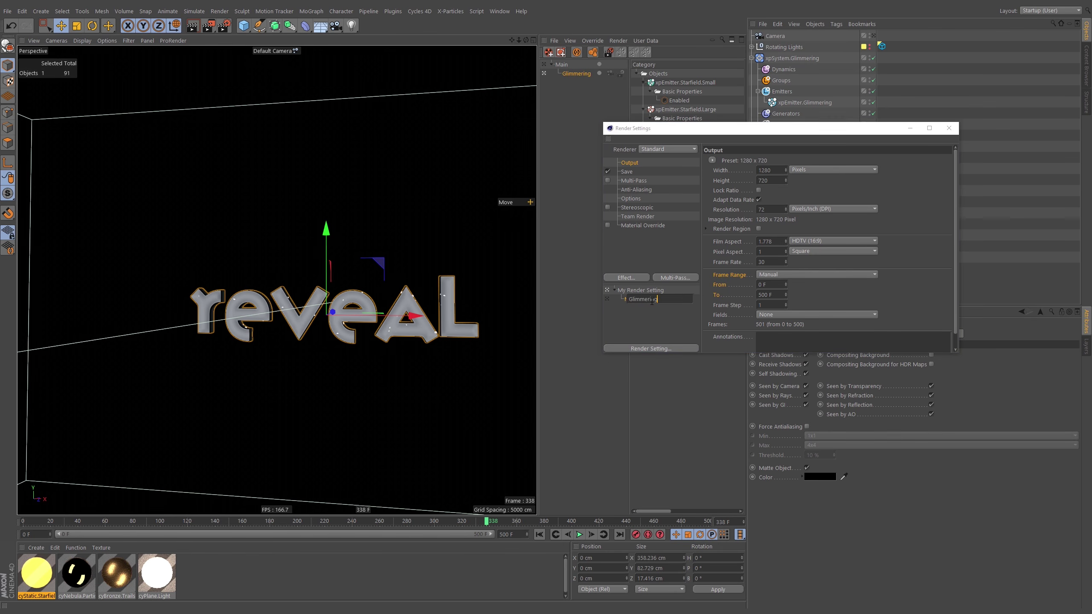
key(Return)
click(607, 299)
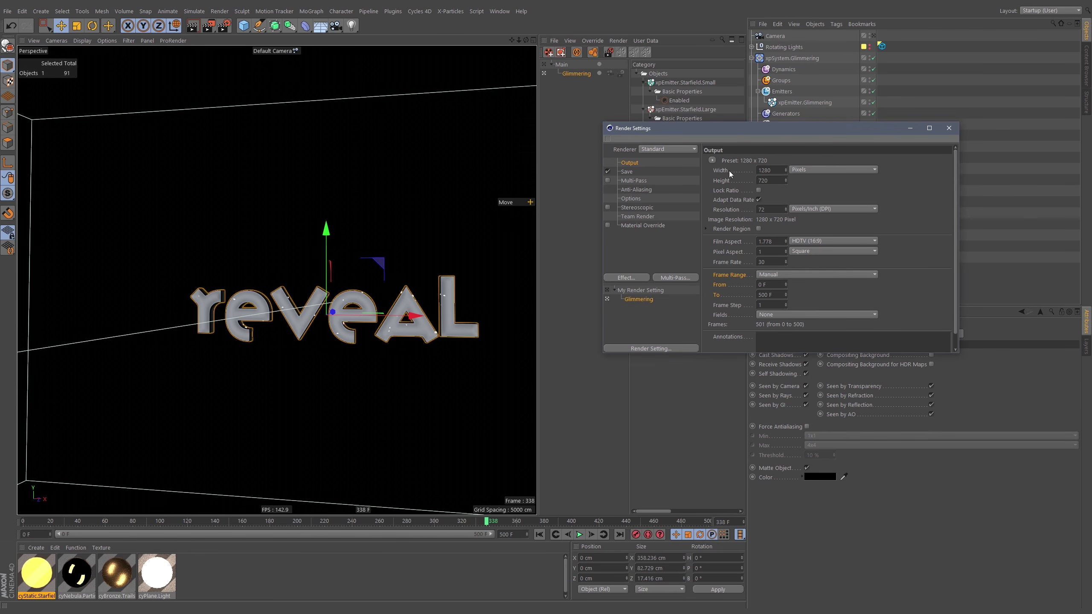
Lock the take overrides, assign the Glimmering render setting to the Glimmering take, and make the Main take current
click(597, 52)
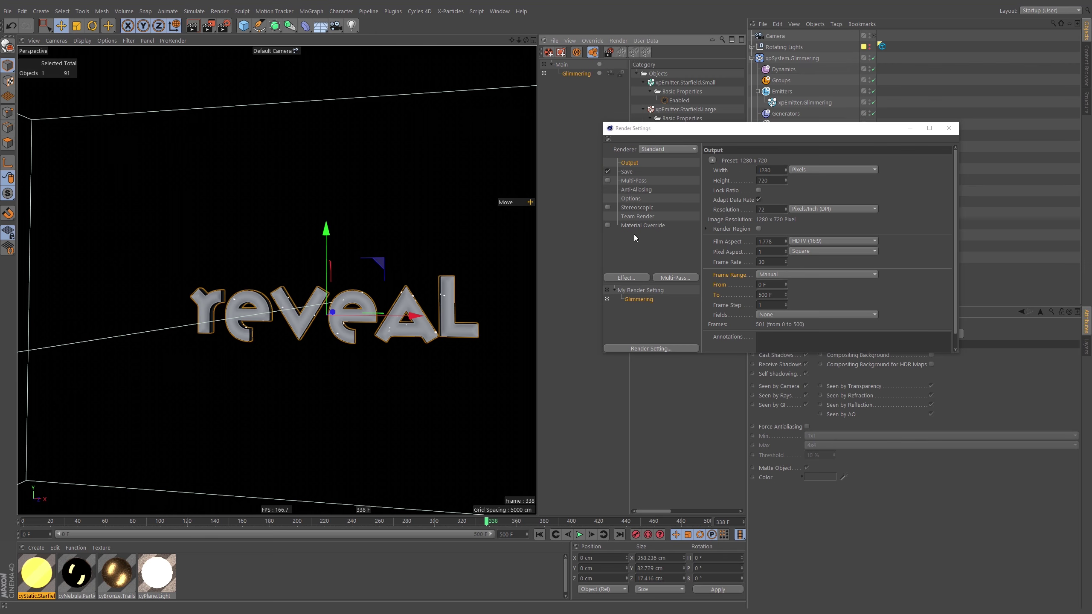
click(622, 74)
click(641, 103)
click(559, 64)
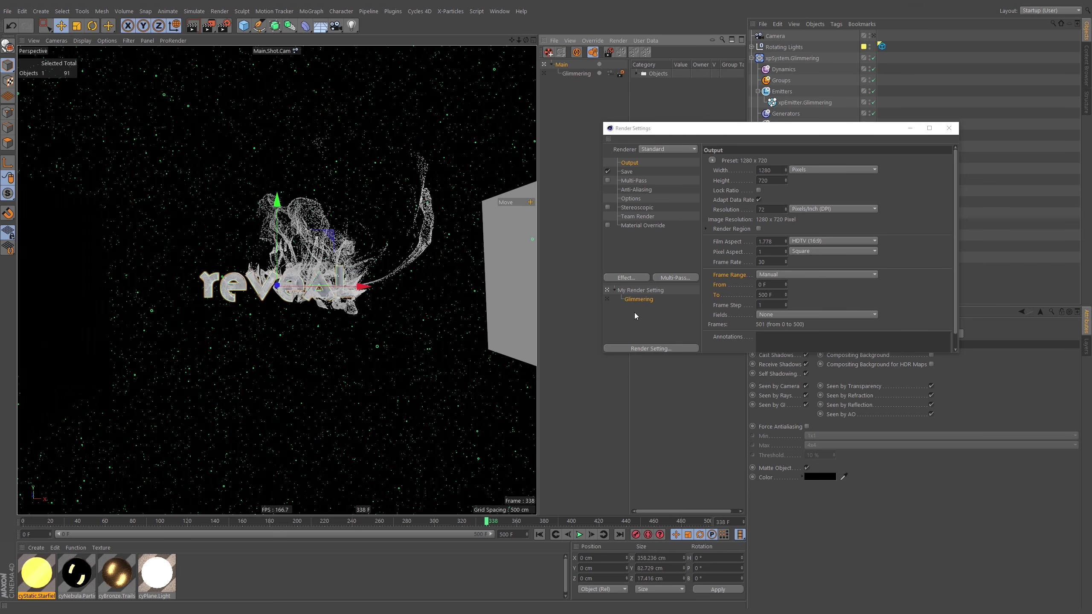
Rename the parent render setting as Cycles 4D Beauty and unlock the take overrides
double_click(650, 290)
text(Cycles 4D Beauty)
key(Return)
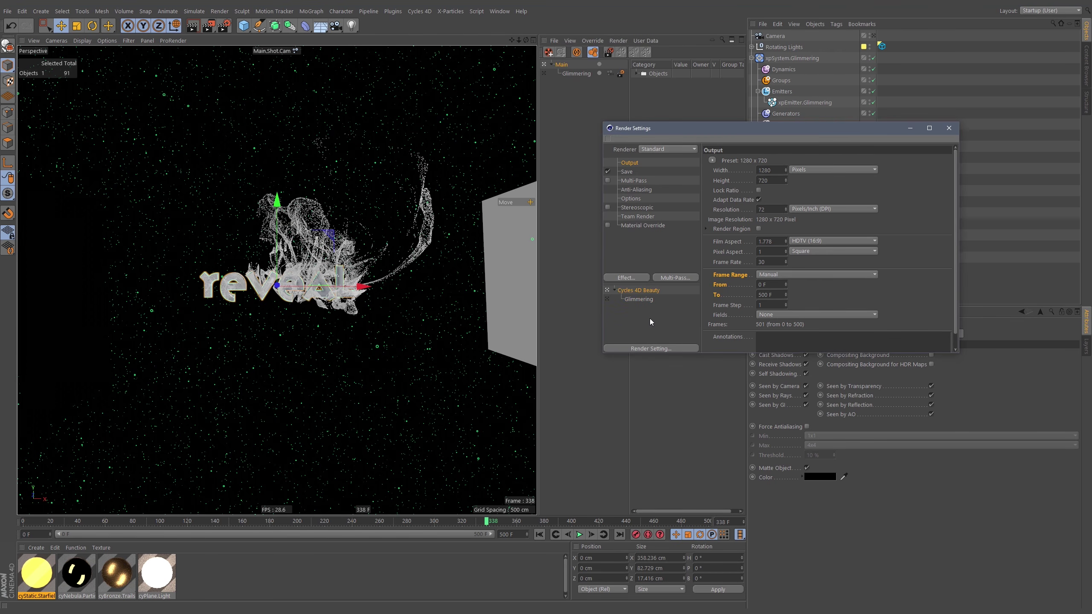
click(593, 53)
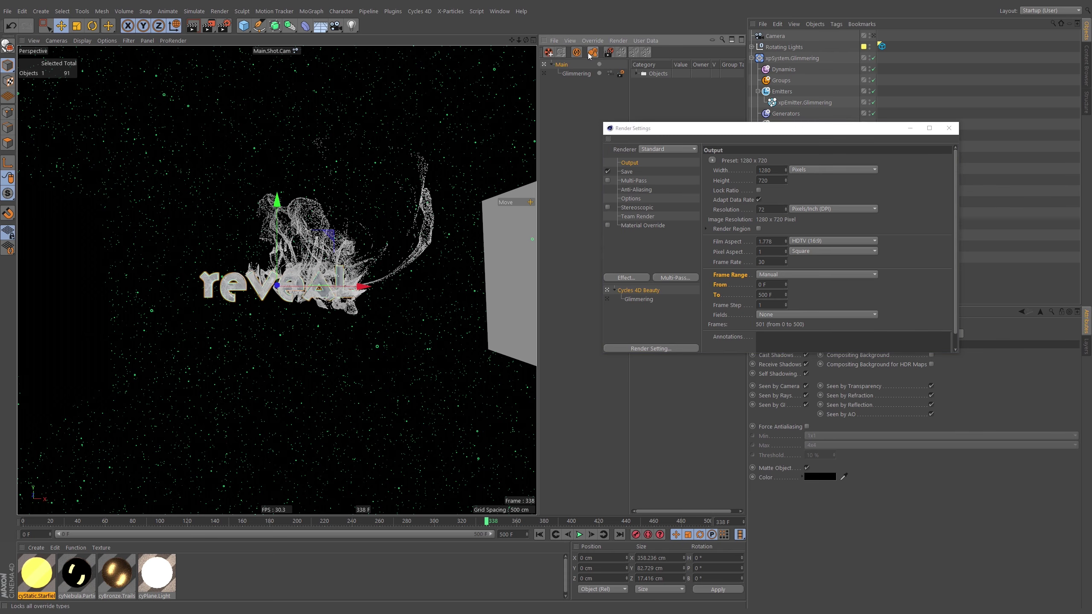
Set the Cycles 4D Beauty setting's renderer to Cycles 4D and show its Cycles 4D options
click(608, 300)
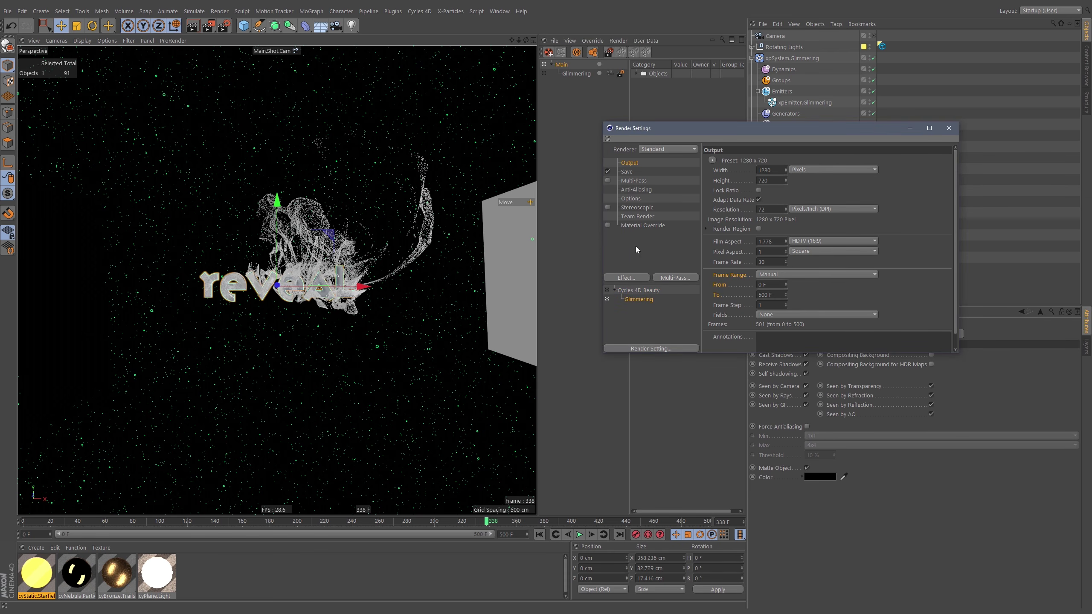
click(607, 292)
click(674, 150)
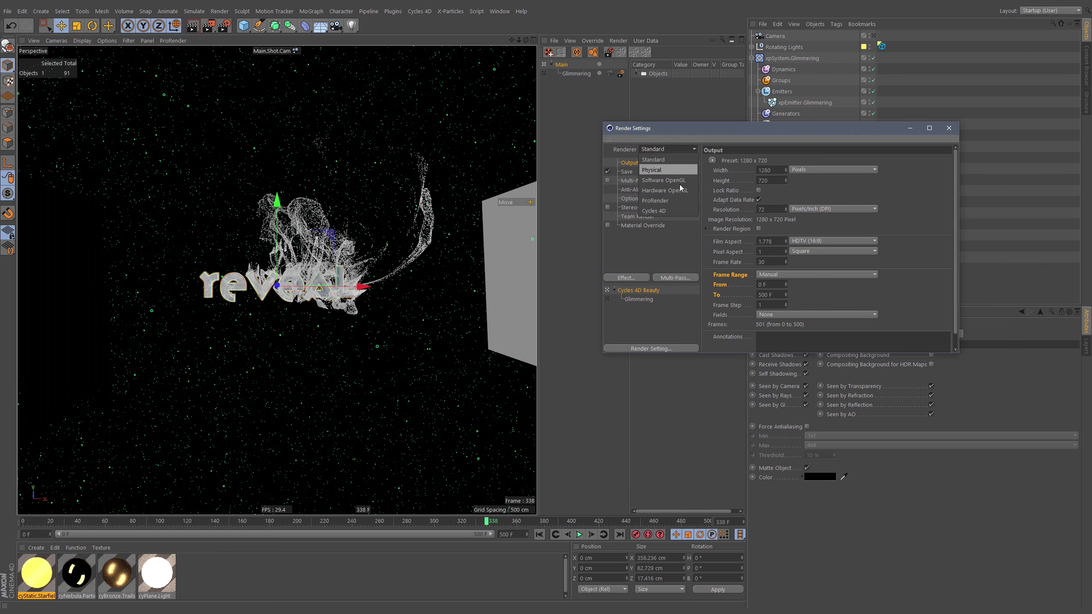
click(679, 209)
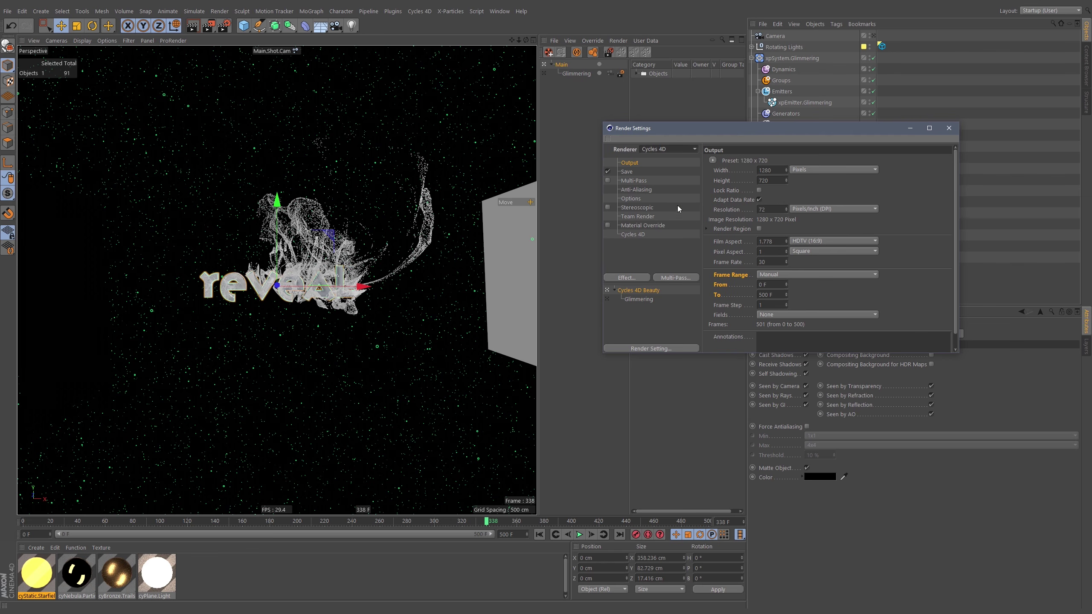
click(633, 235)
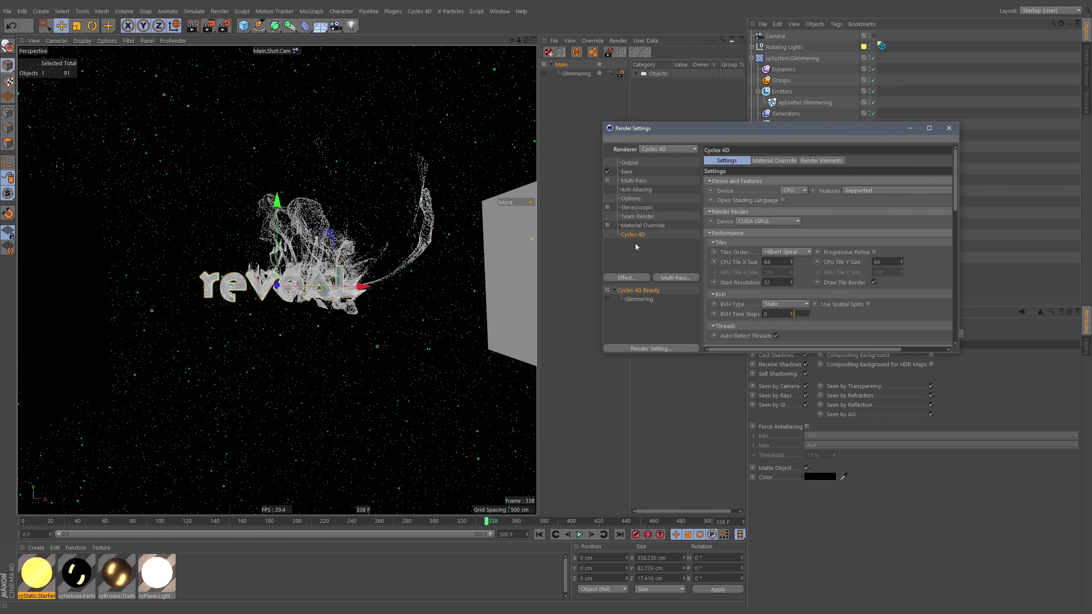
Set the Glimmering render setting's renderer to Standard and compare it with the parent Cycles 4D Beauty setting
click(607, 301)
click(668, 149)
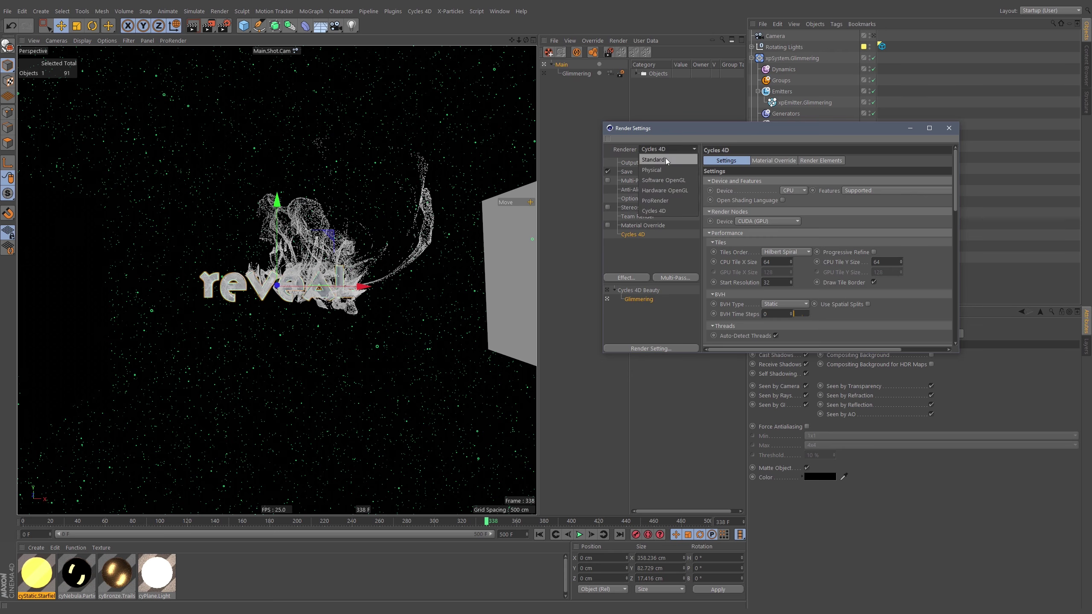
click(669, 158)
click(617, 150)
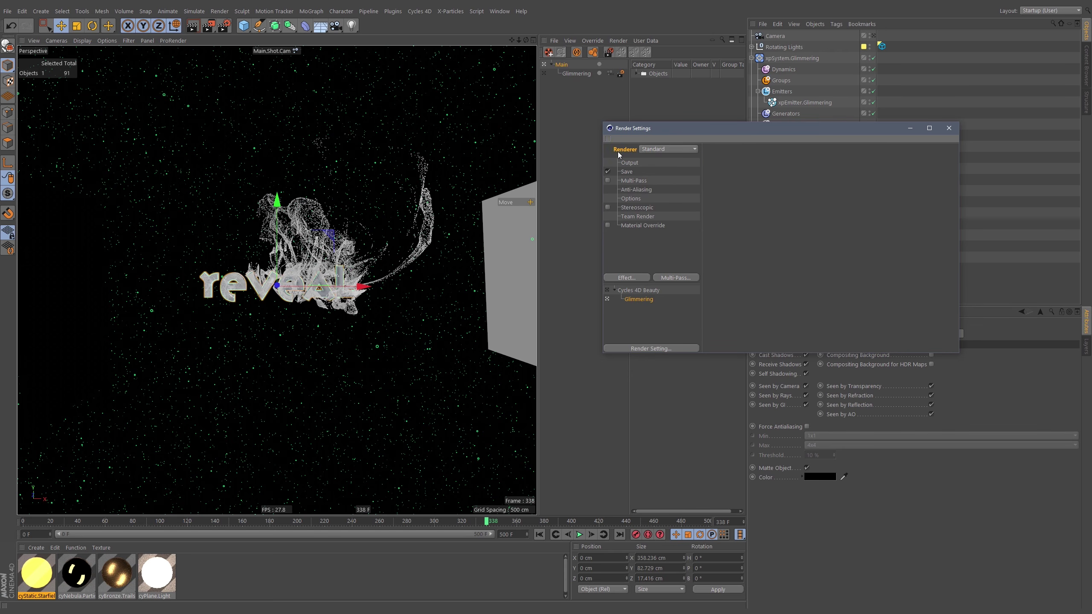
click(645, 291)
click(641, 299)
click(646, 291)
click(644, 297)
Review the Glimmering setting's output, save and anti-aliasing options, keeping anti-aliasing at Geometry
click(629, 189)
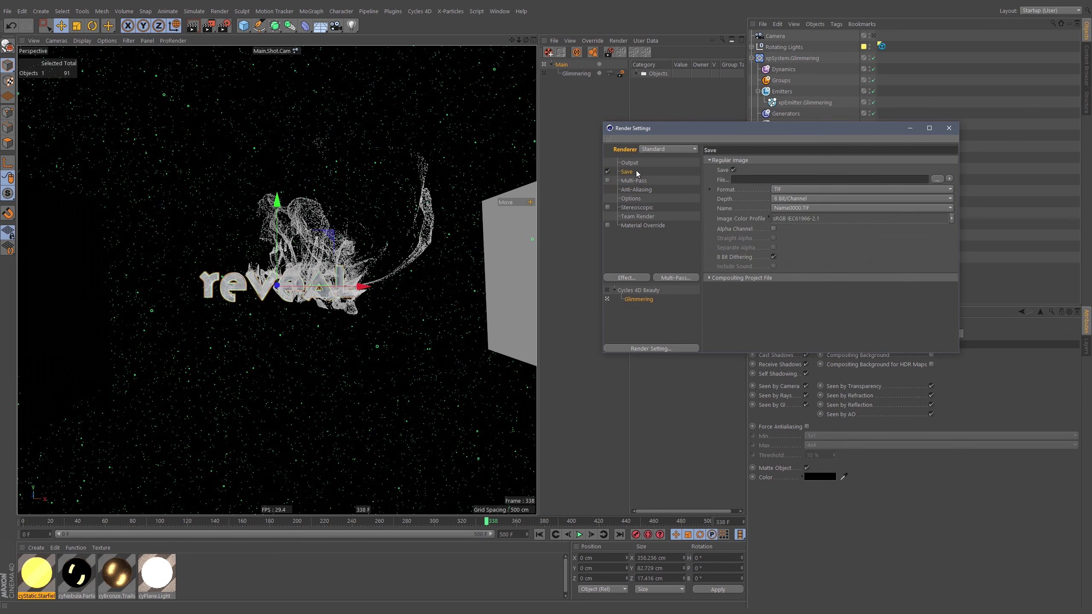
click(634, 166)
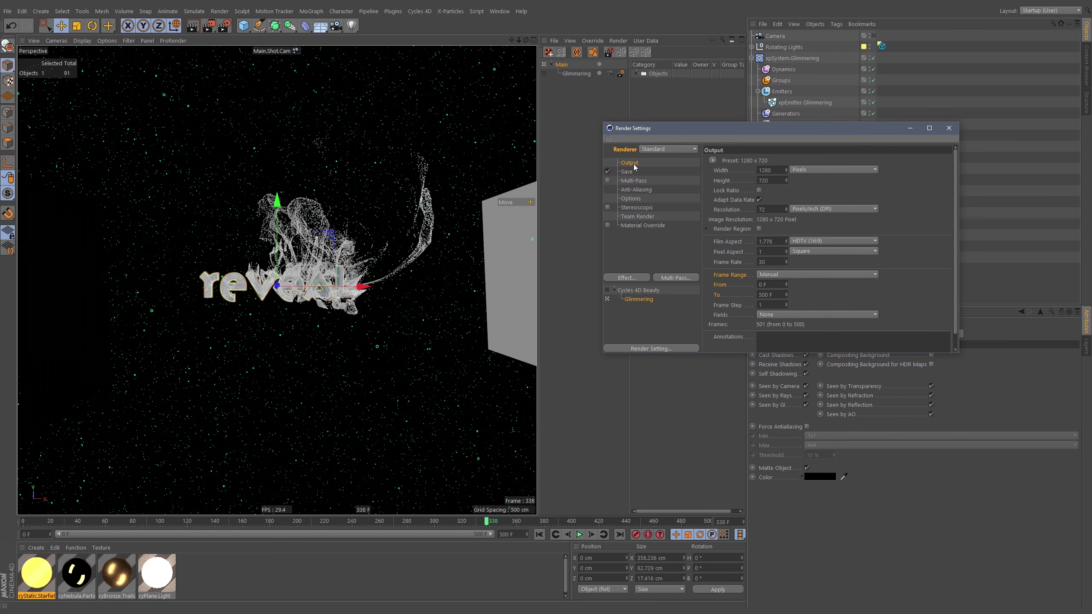
click(637, 216)
click(642, 190)
click(807, 159)
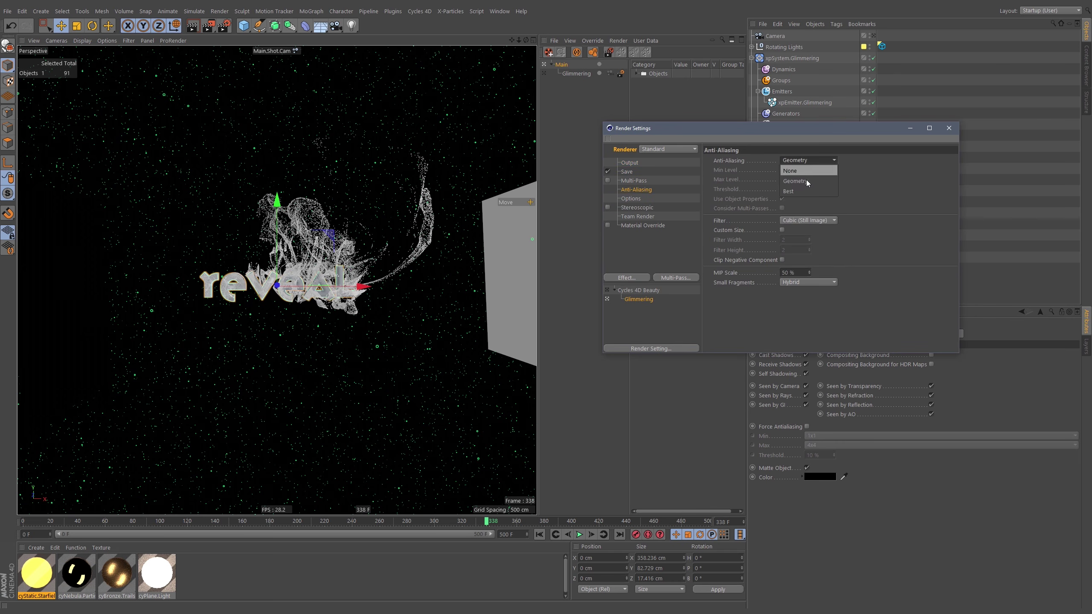
click(740, 162)
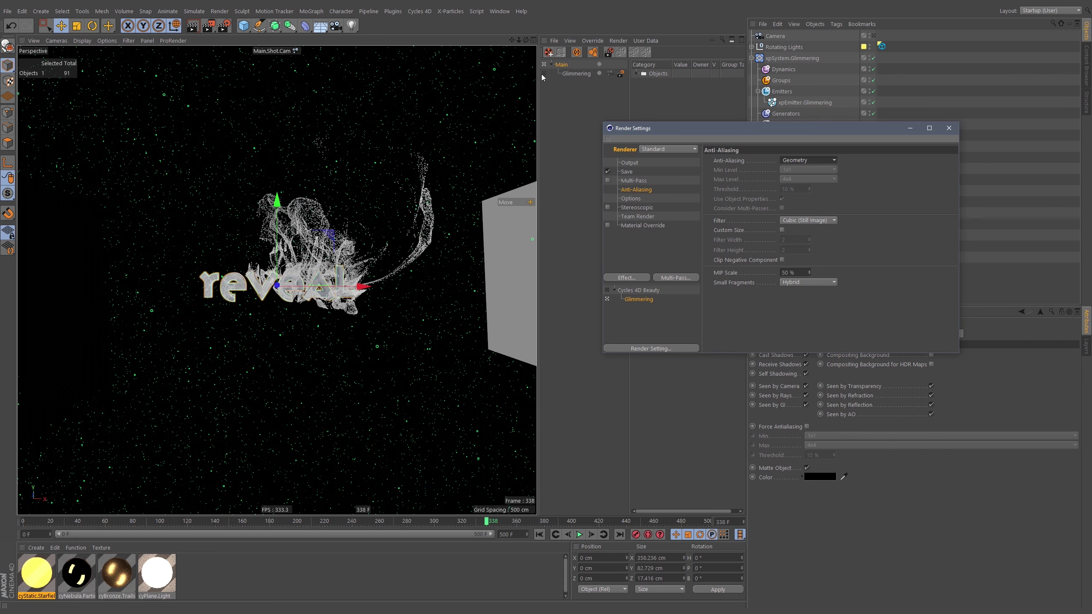
Make the Glimmering take current, render a preview in the viewport, and close the render settings
click(577, 73)
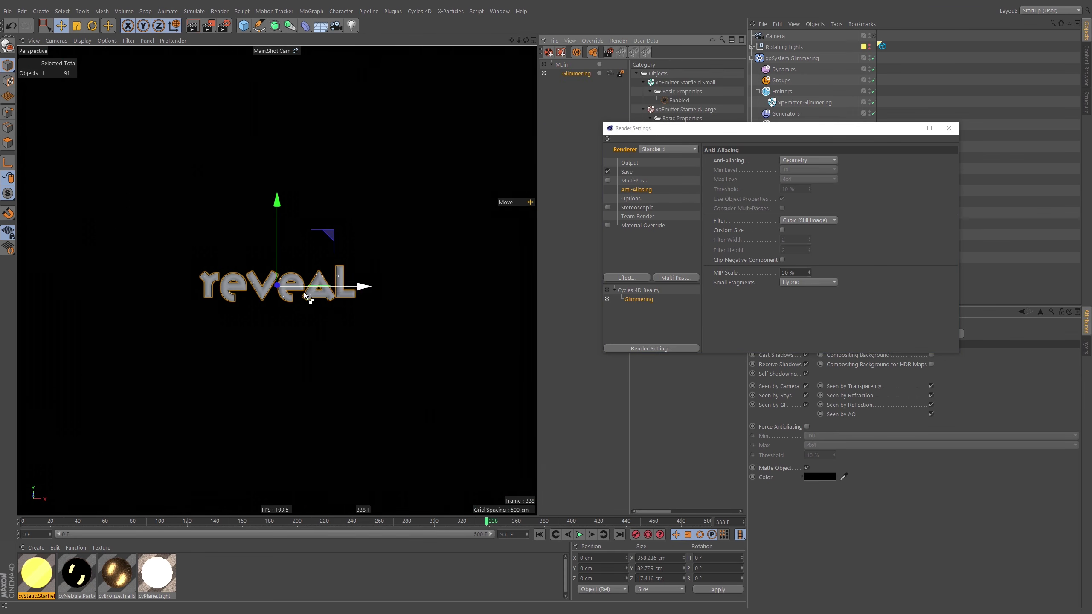
key(ctrl+r)
click(949, 127)
click(955, 108)
Create an X-Particles Material and apply it to xpEmitter.Glimmering
click(819, 104)
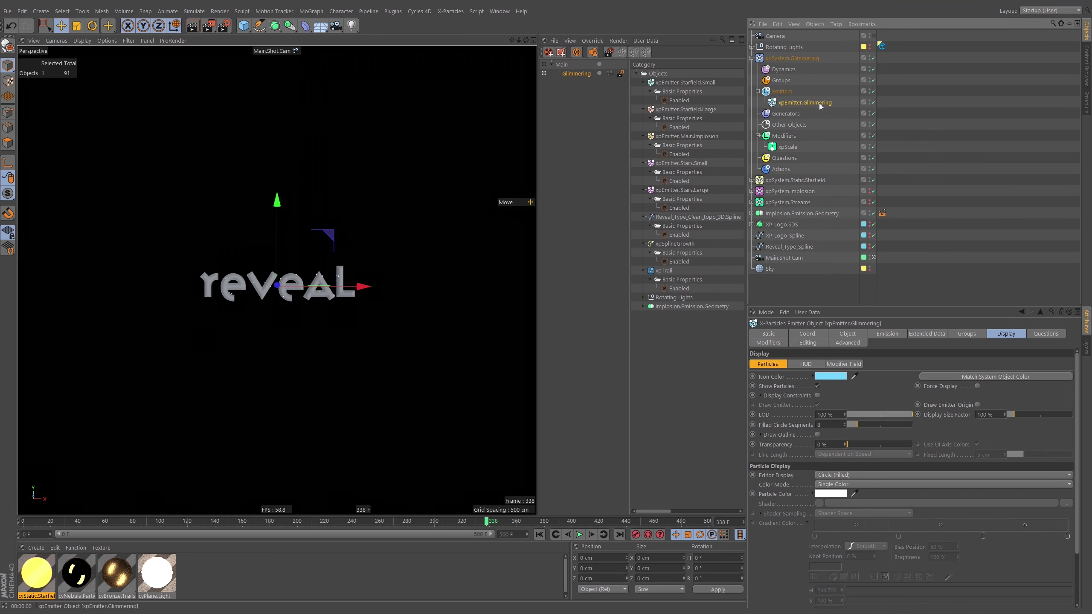
click(37, 550)
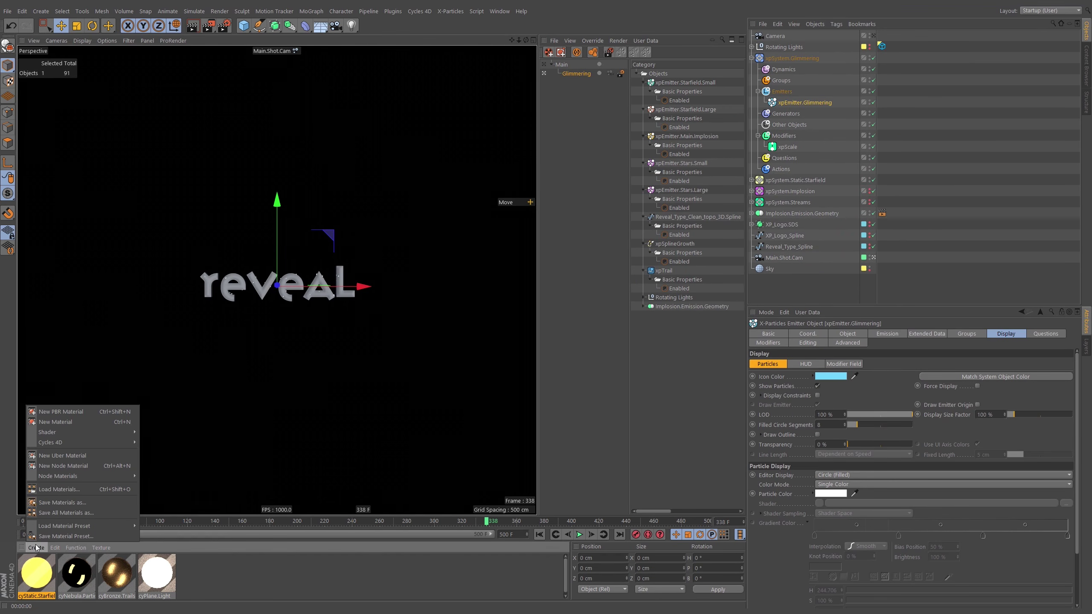
mouse_move(64, 432)
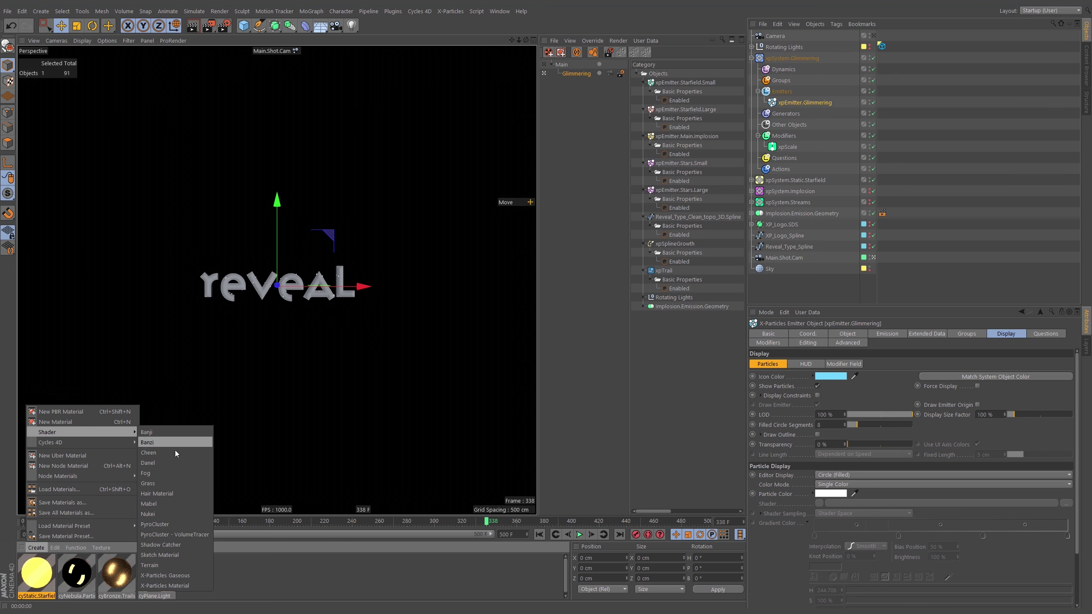
click(196, 588)
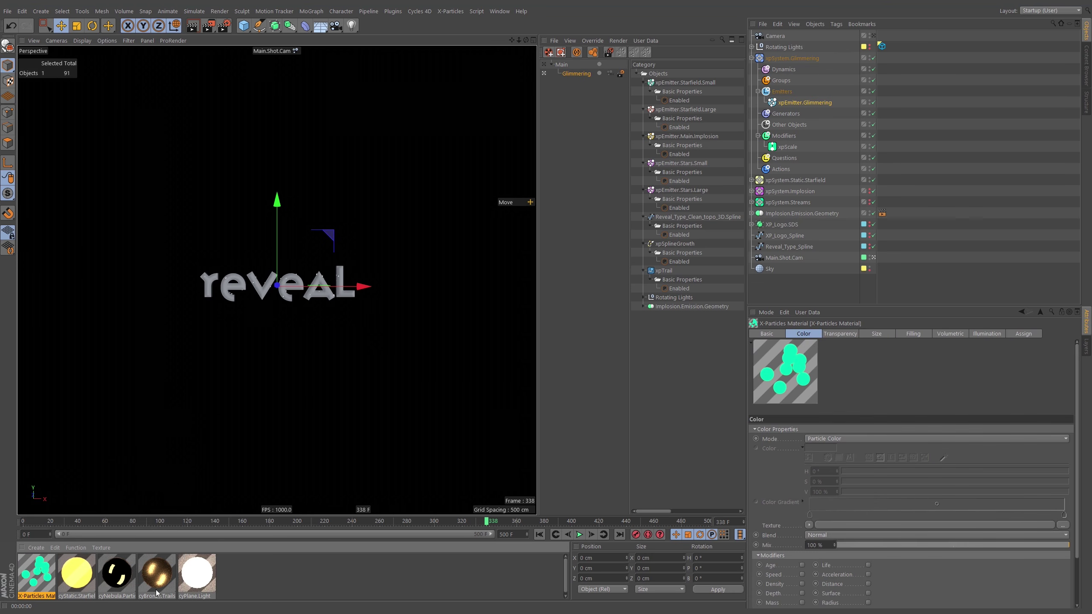
double_click(37, 576)
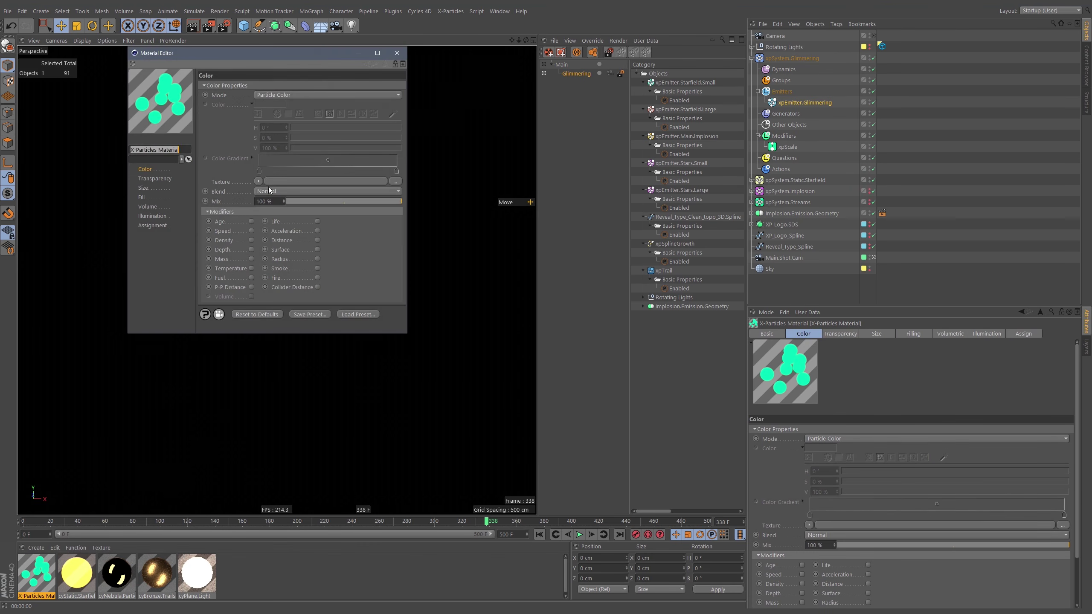
drag(310, 55, 438, 54)
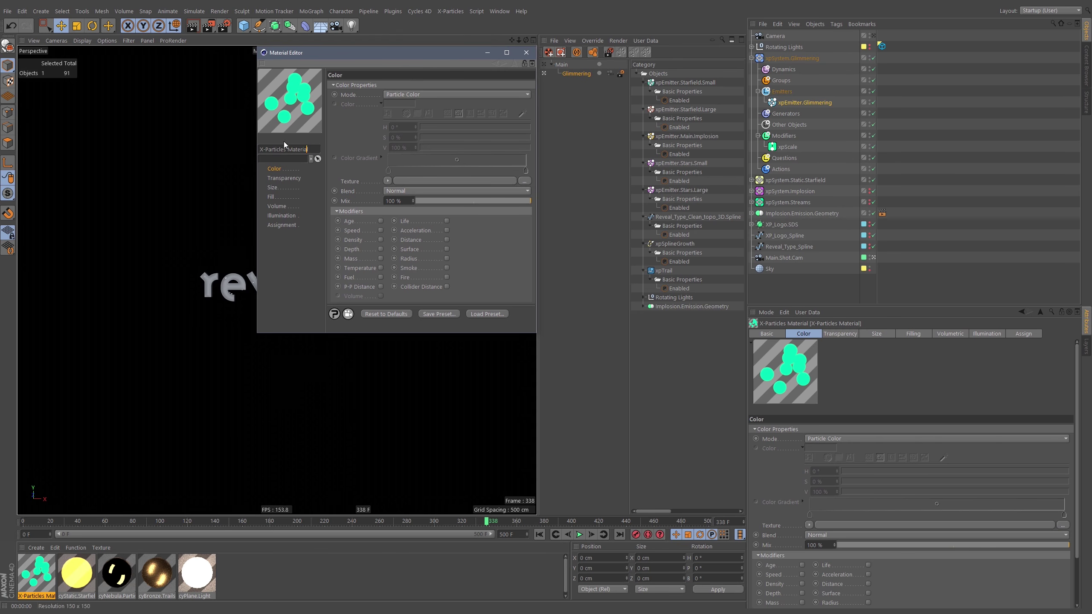
drag(36, 577, 815, 108)
click(527, 52)
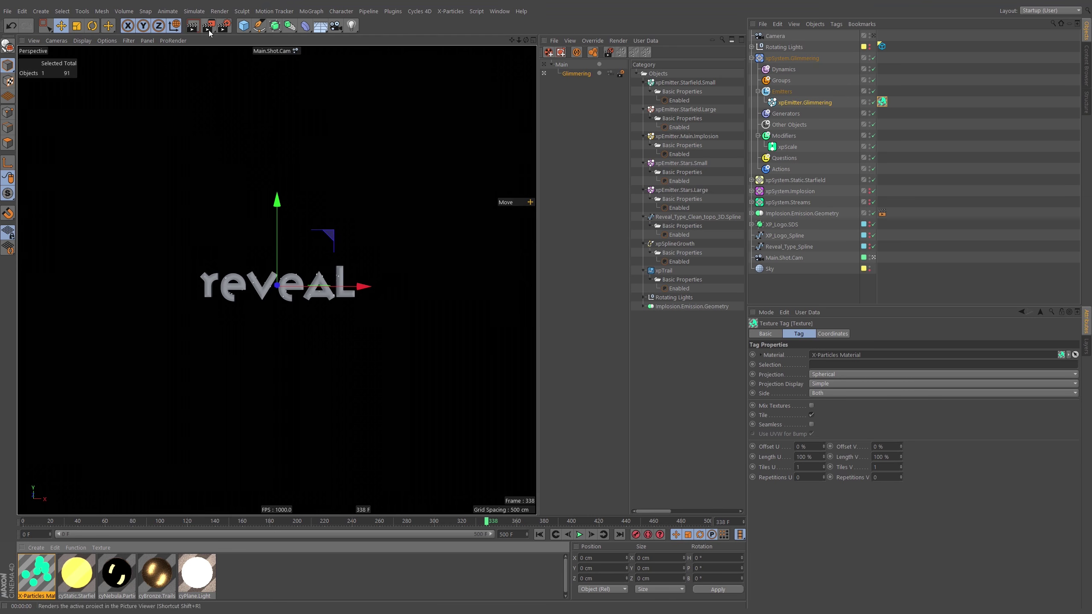
Check the X-Particles effect options in the Glimmering render setting and render a viewport preview of the particles
click(224, 27)
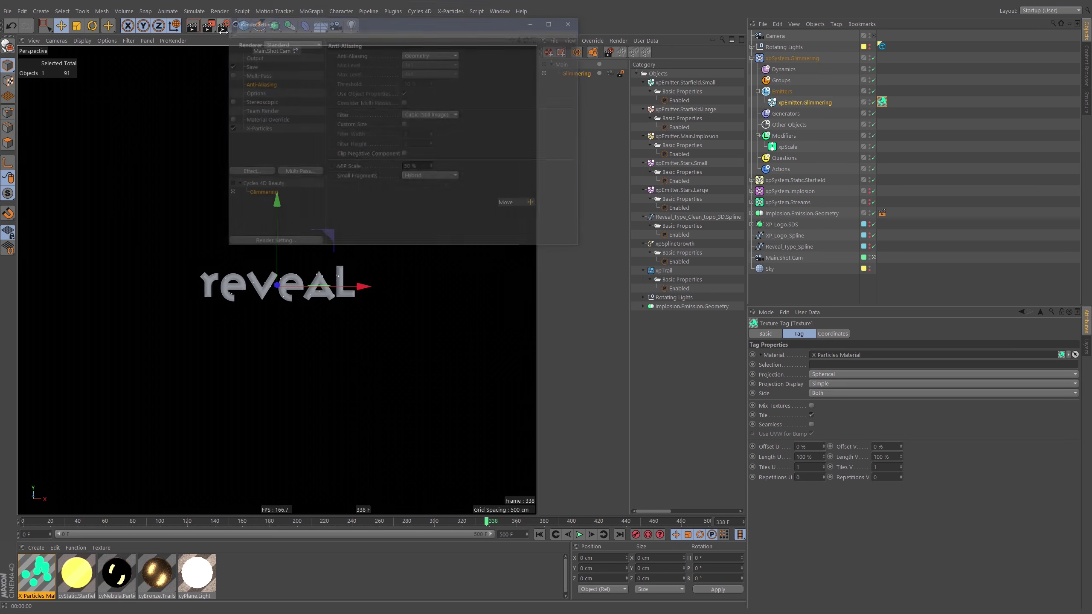
click(258, 130)
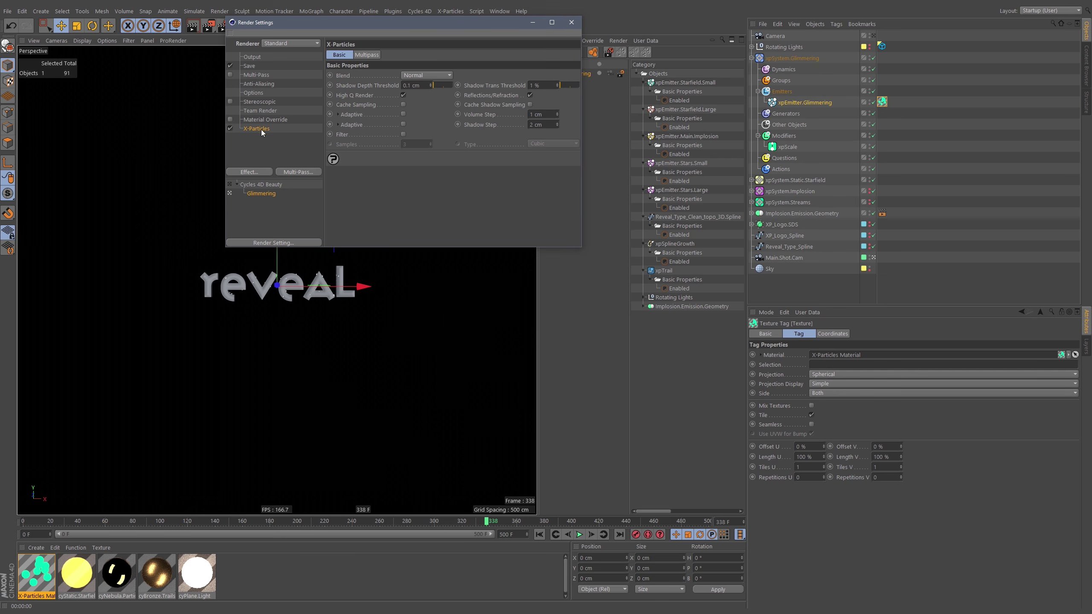
drag(384, 30, 627, 120)
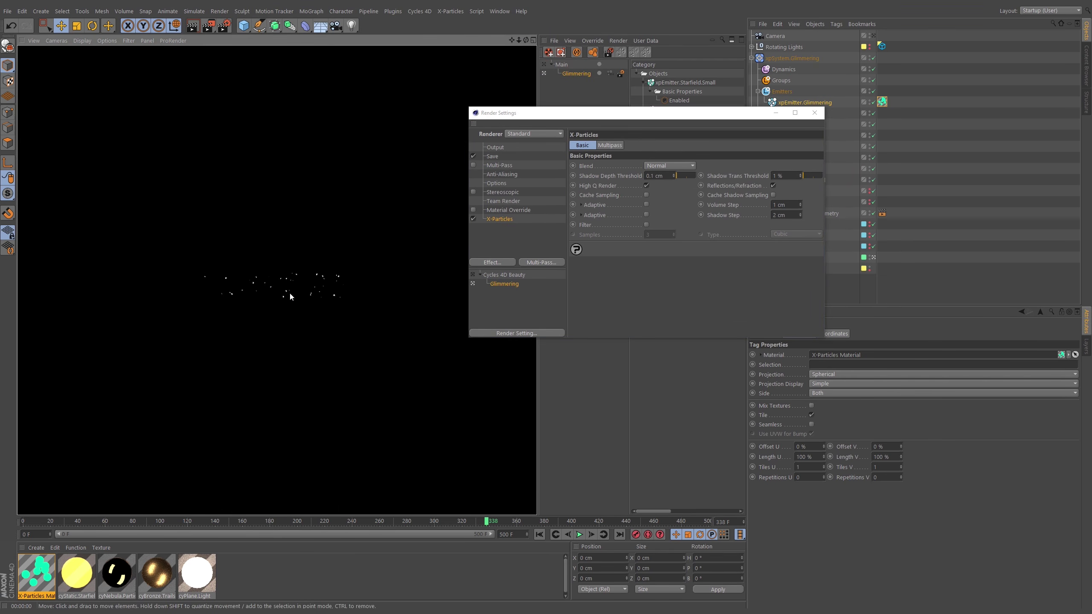
Play the animation from the start and hide Implosion.Emission.Geometry in both the editor and the renderer
click(540, 535)
click(580, 535)
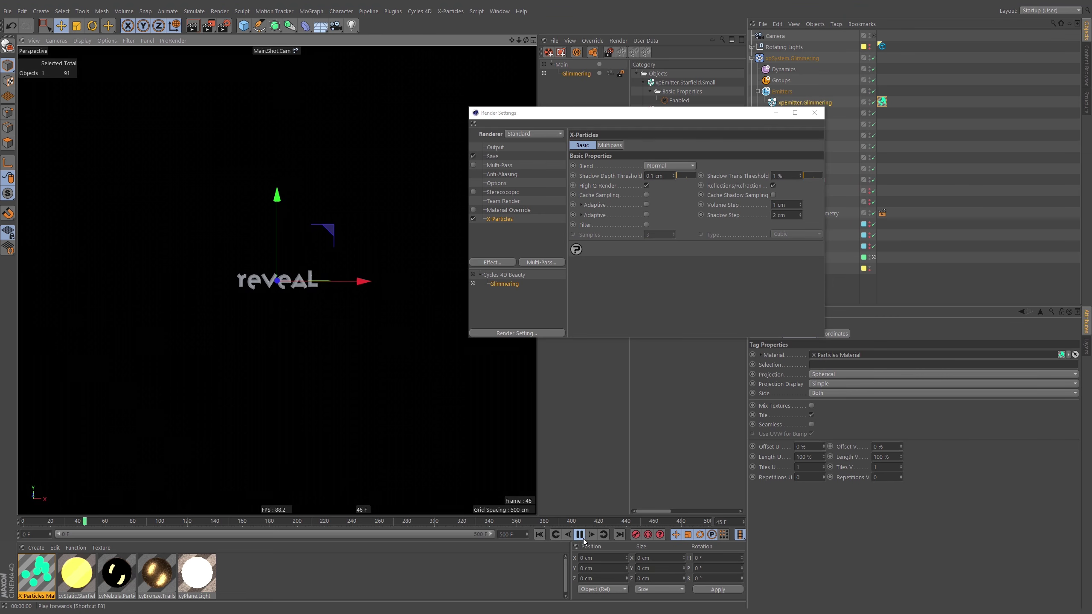
drag(816, 119, 818, 120)
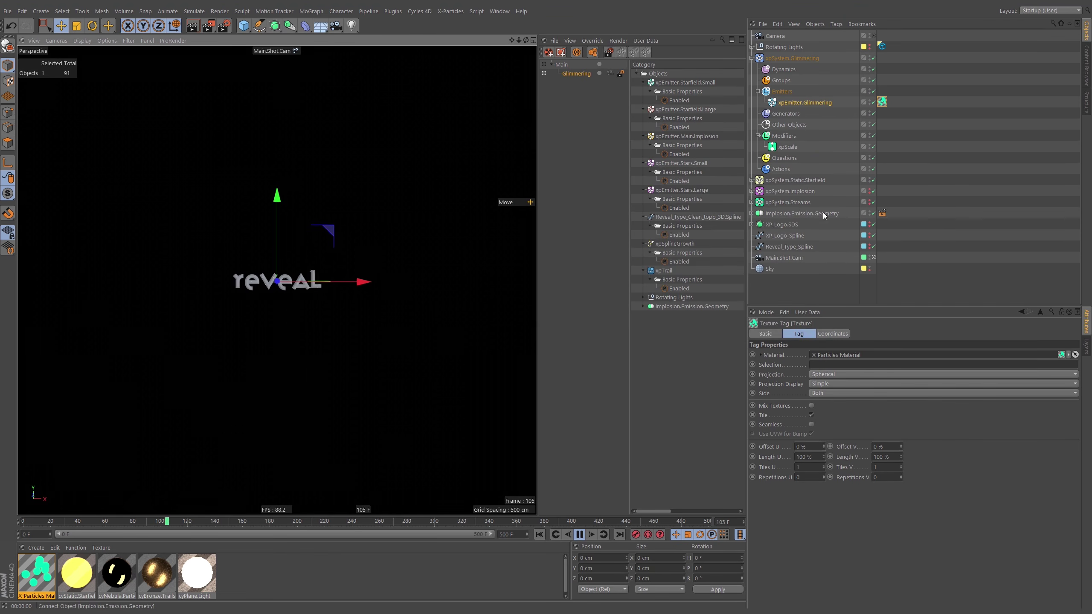
click(801, 213)
click(773, 336)
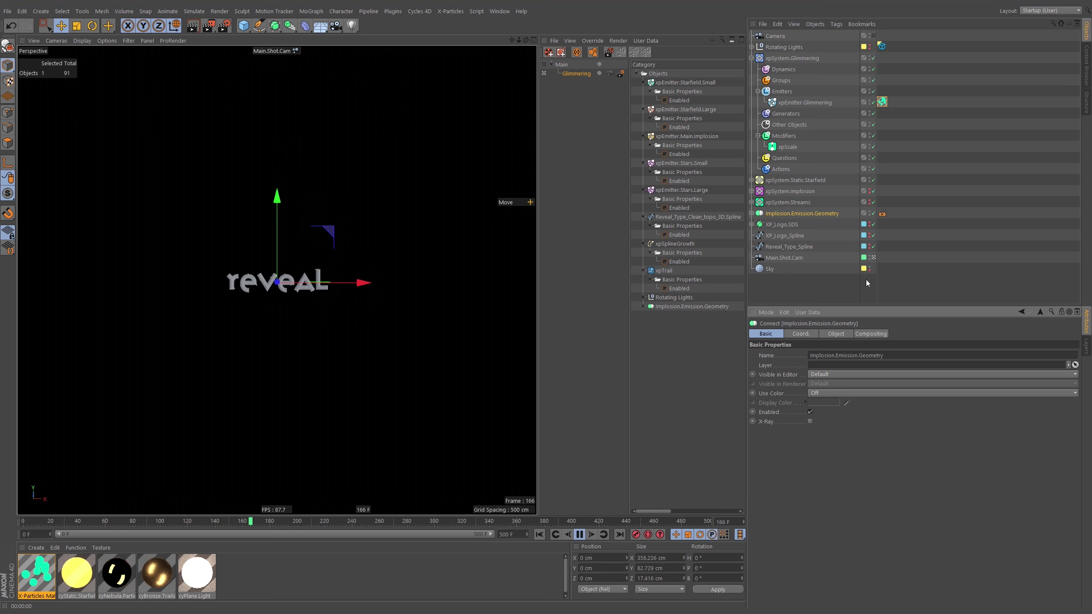
double_click(868, 214)
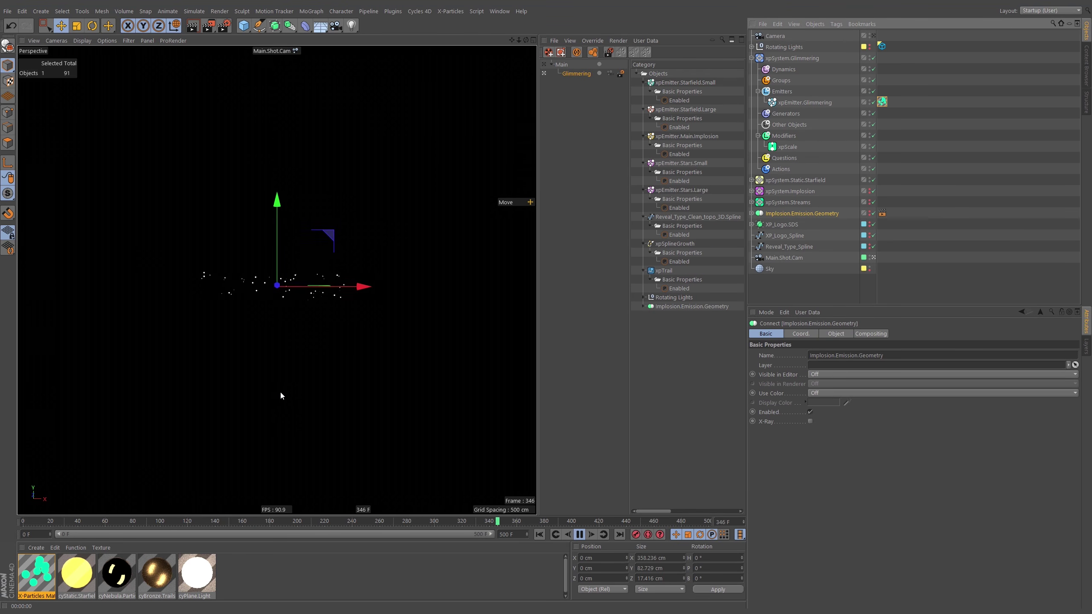
click(580, 534)
Make the Main take current, switch to the Cycles 4D (User) layout and start its real-time preview
click(545, 65)
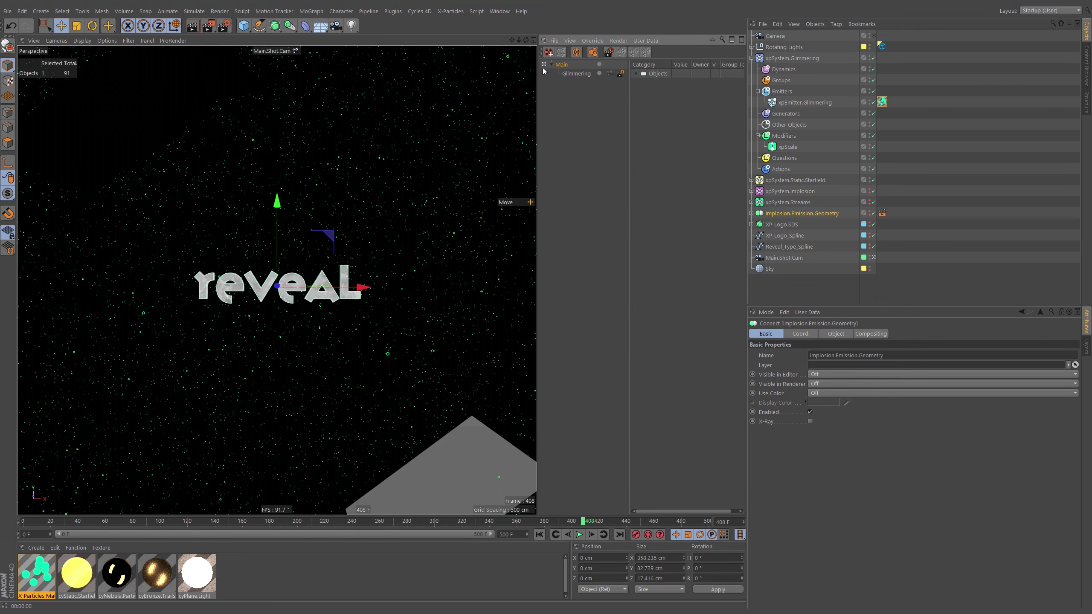
click(992, 52)
click(1050, 10)
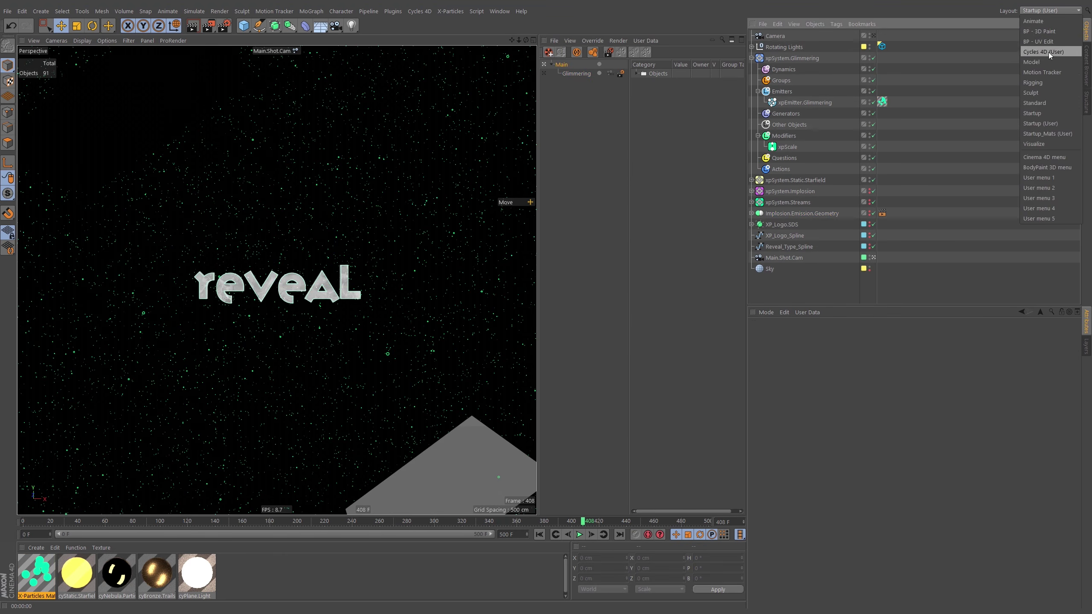
click(1050, 50)
click(491, 41)
click(491, 41)
click(444, 57)
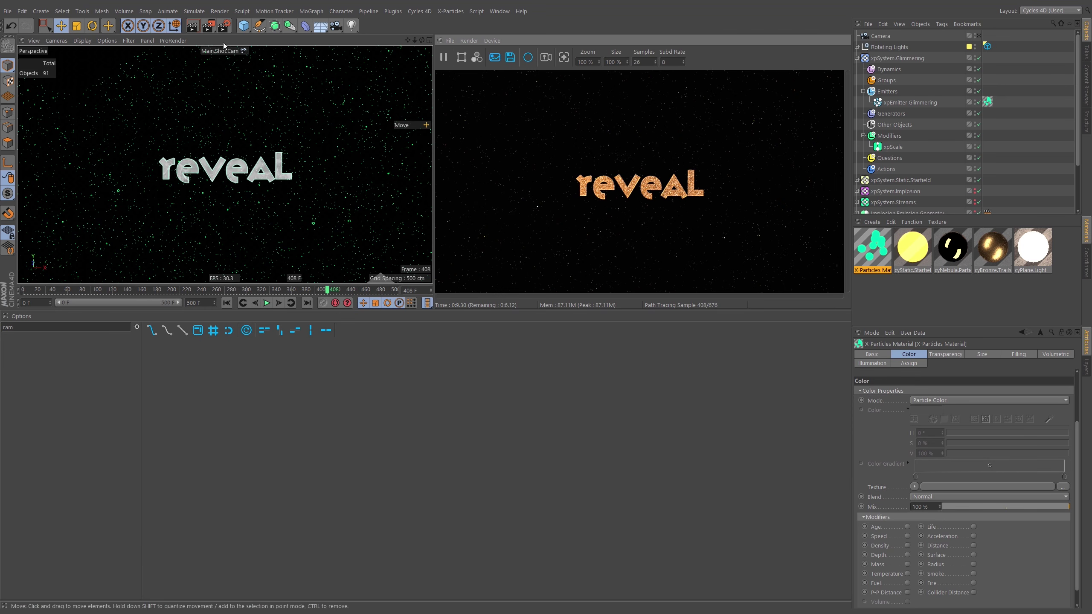
Go to frame 241 and make Cycles 4D Beauty the active render setting for the Main take
click(203, 290)
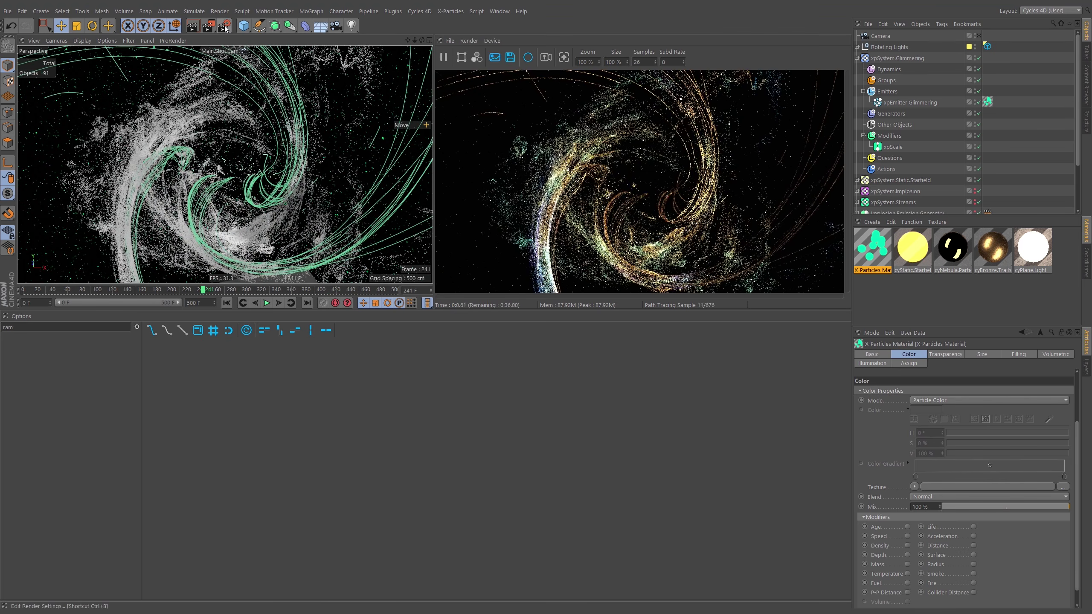
click(224, 25)
drag(381, 22, 645, 187)
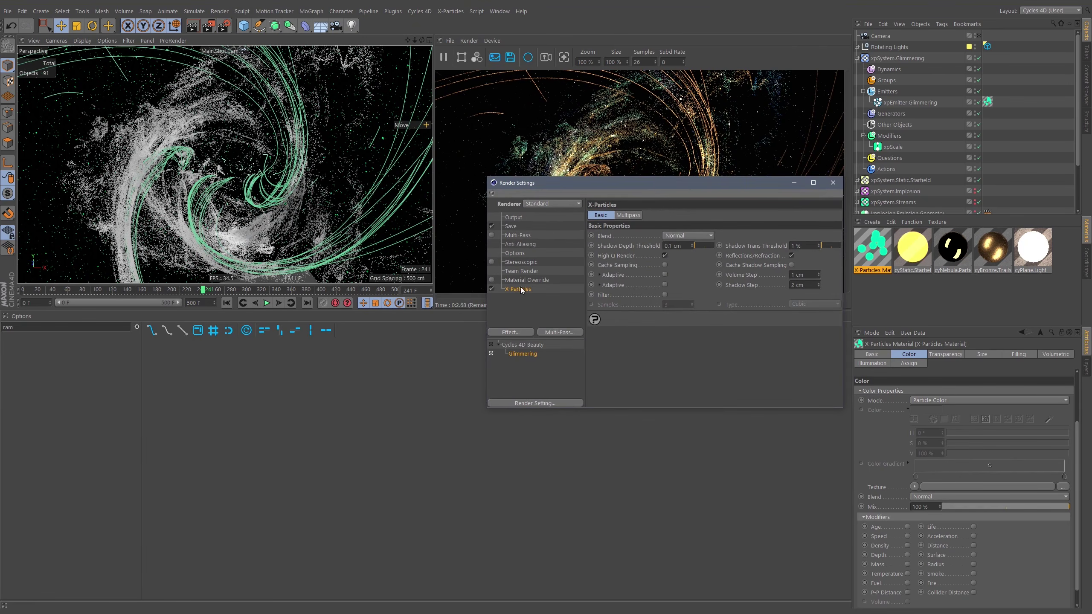
click(492, 345)
click(491, 353)
drag(611, 185, 439, 356)
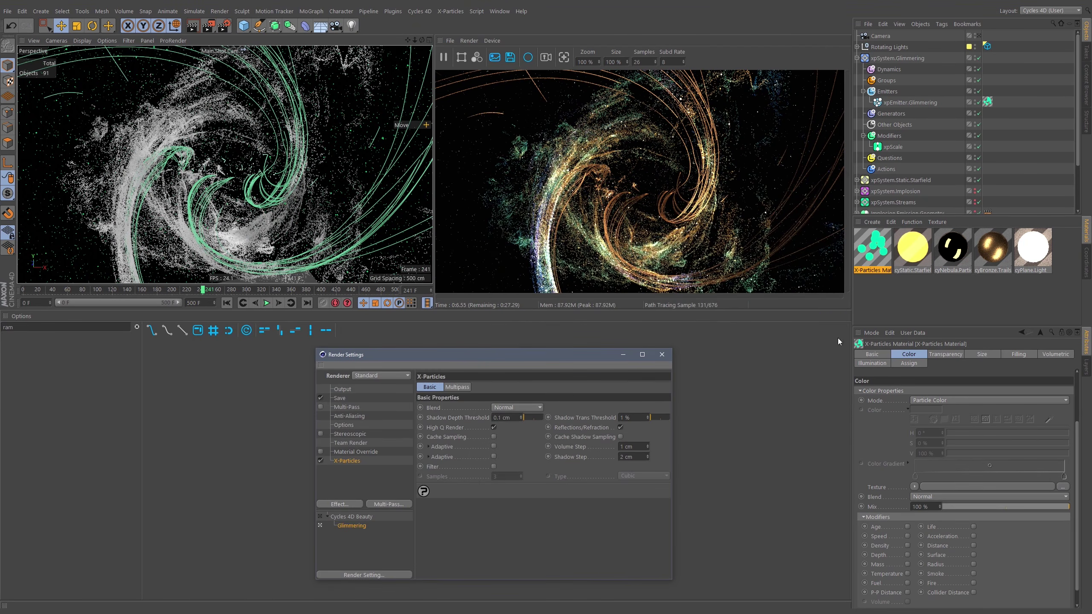
click(1086, 52)
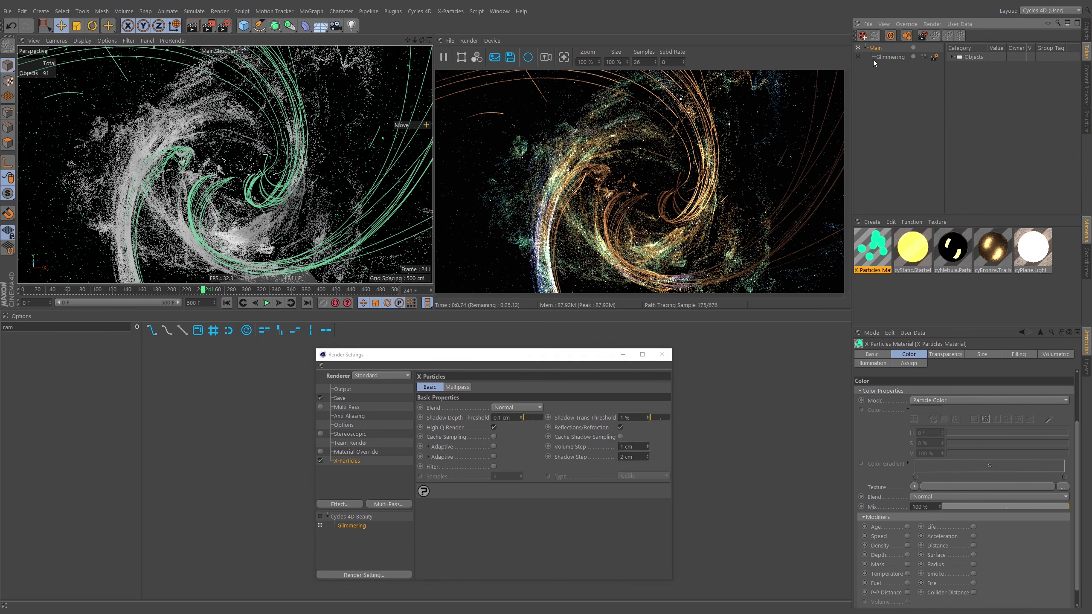
click(320, 518)
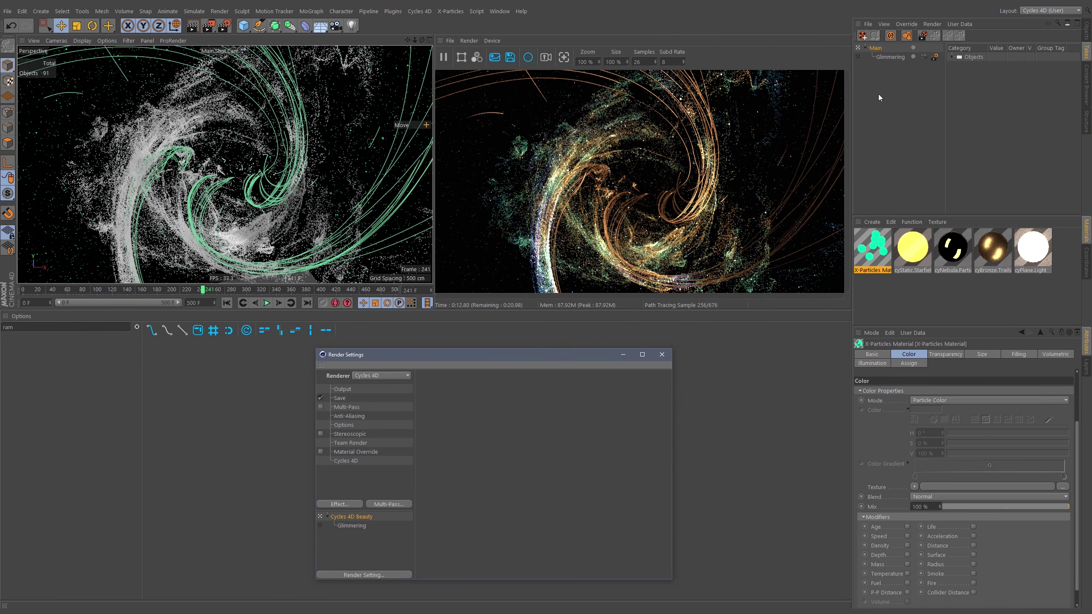
Compare the Glimmering take with the Main take in the real-time preview, ending on the Main take
click(859, 57)
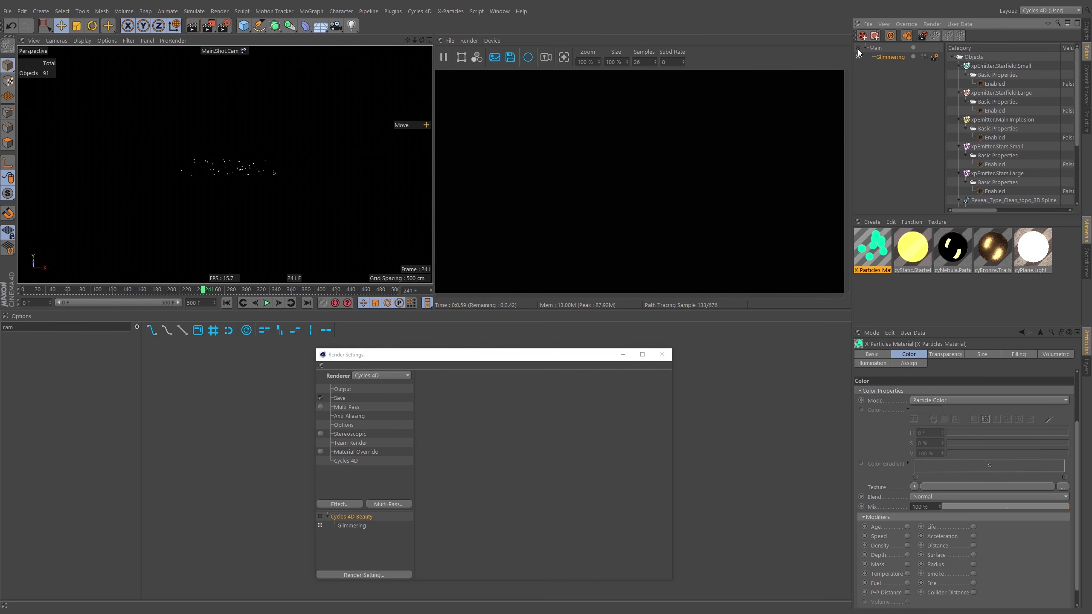
click(859, 49)
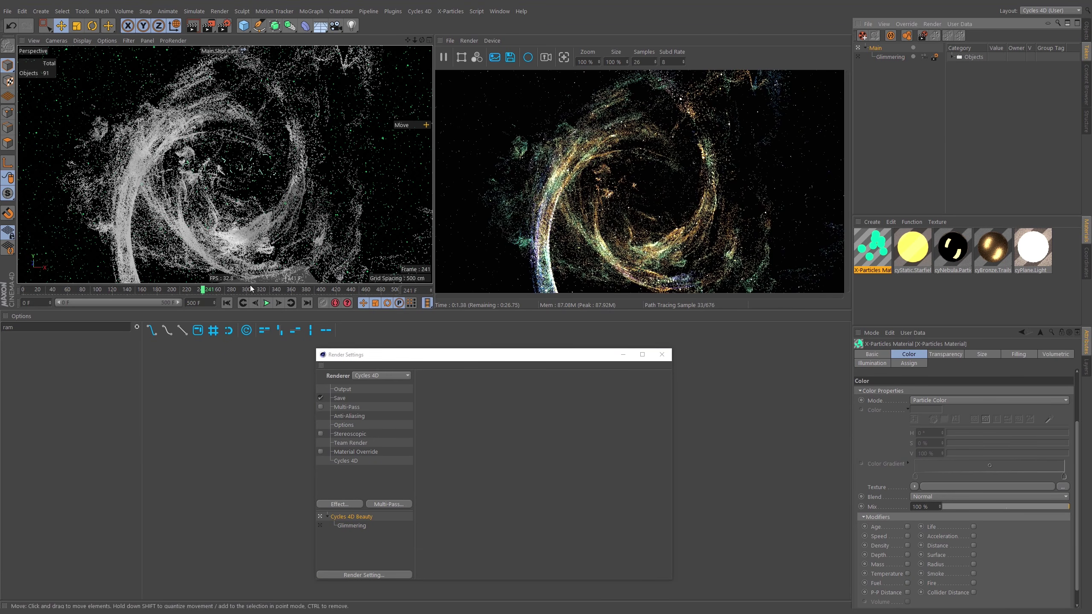
click(267, 303)
click(266, 303)
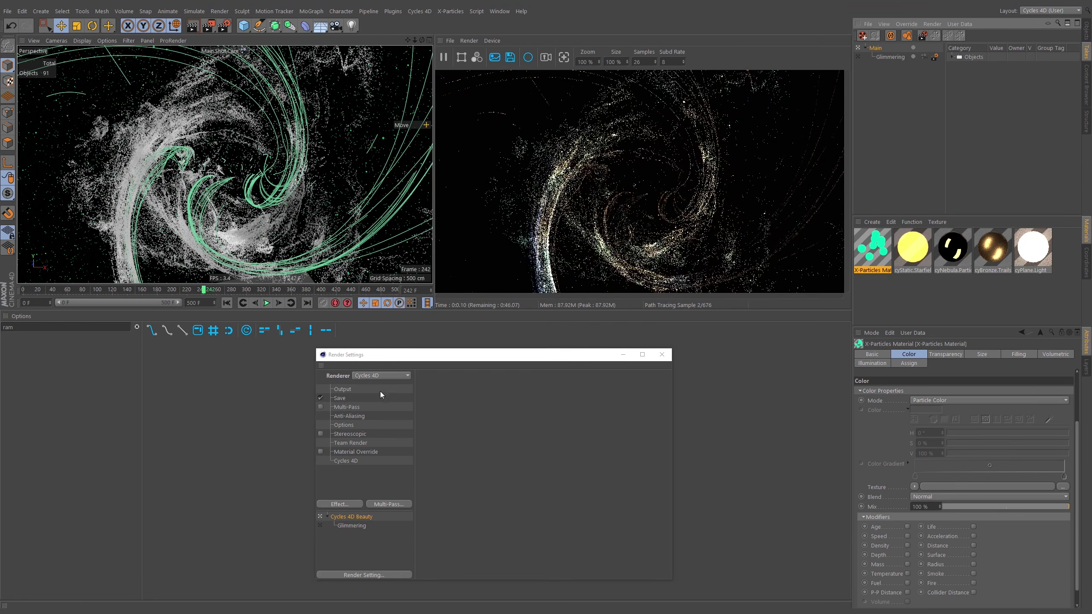
Set the Cycles 4D render device to CUDA in the Cycles 4D Beauty setting
click(345, 462)
click(345, 461)
drag(432, 360, 325, 336)
click(399, 394)
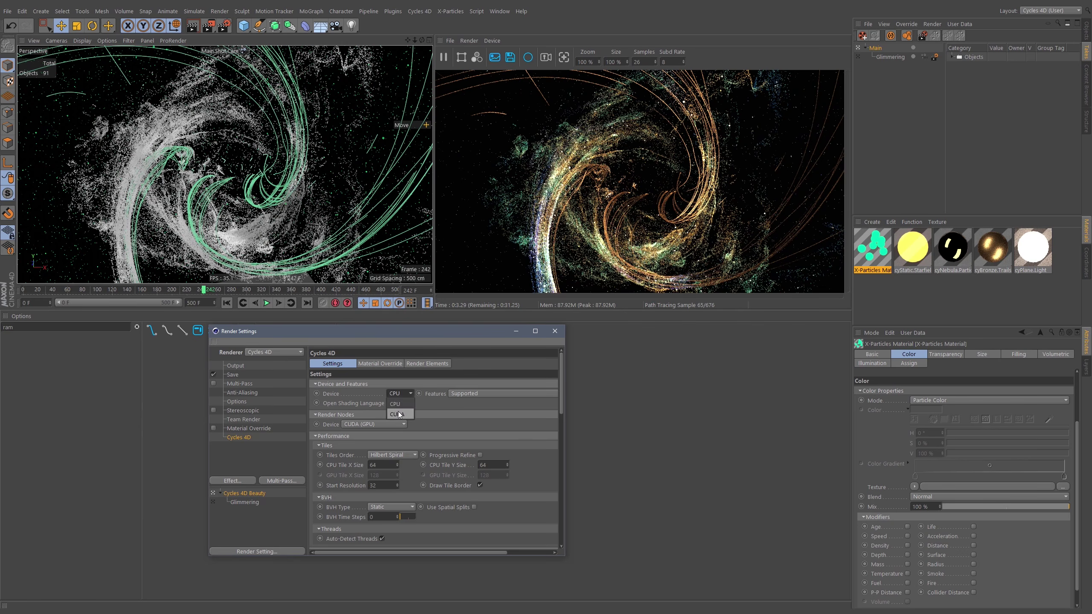
click(397, 411)
click(414, 414)
click(418, 385)
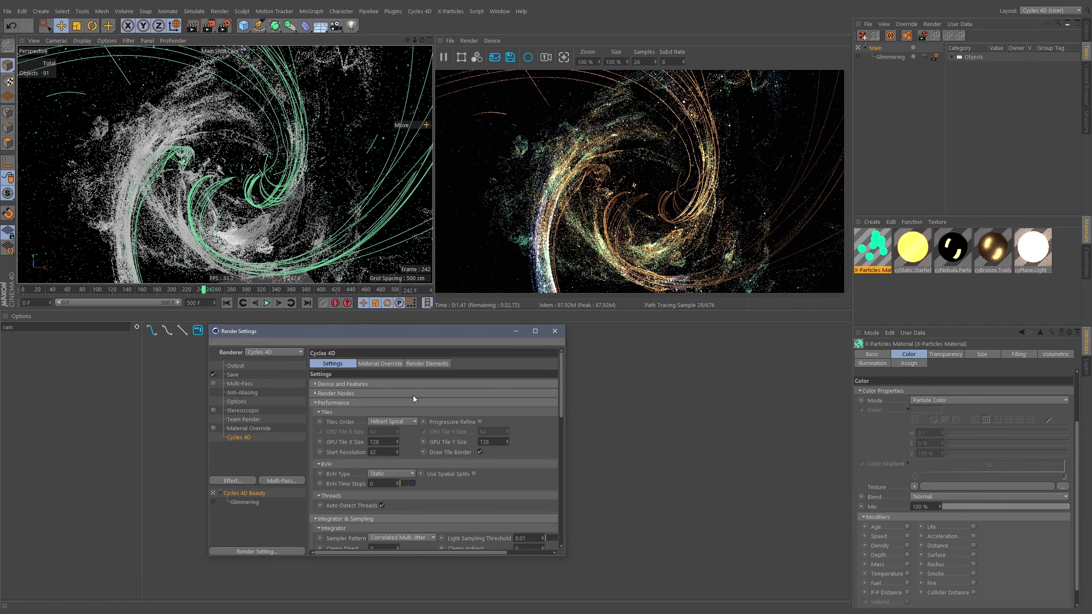
Set the Cycles 4D integrator's Samples to 24 and widen the render settings window
scroll(529, 449, down, 3)
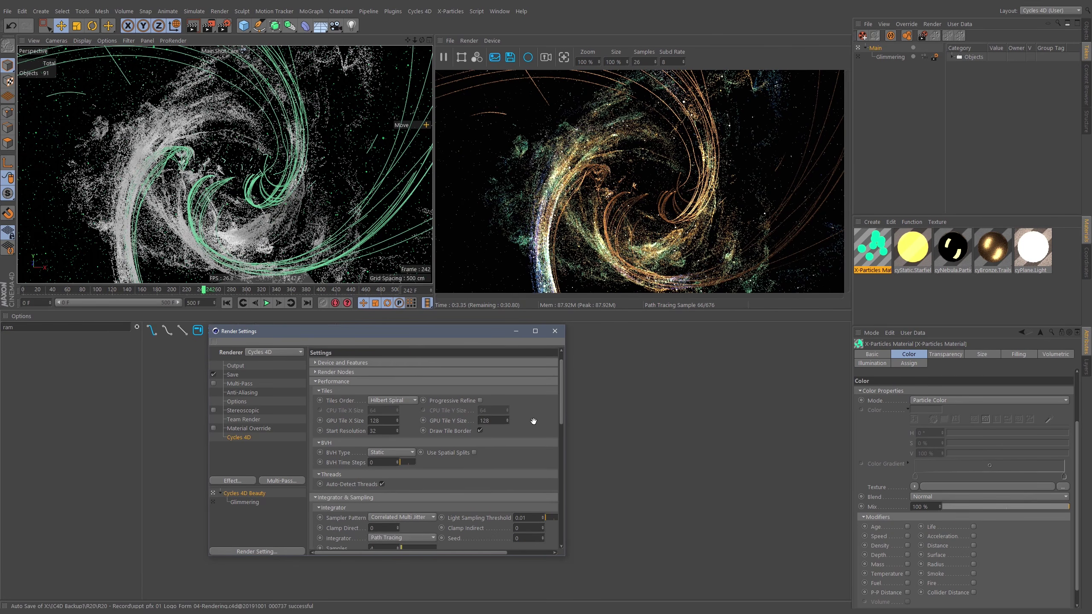
click(468, 363)
double_click(379, 422)
text(242)
key(Return)
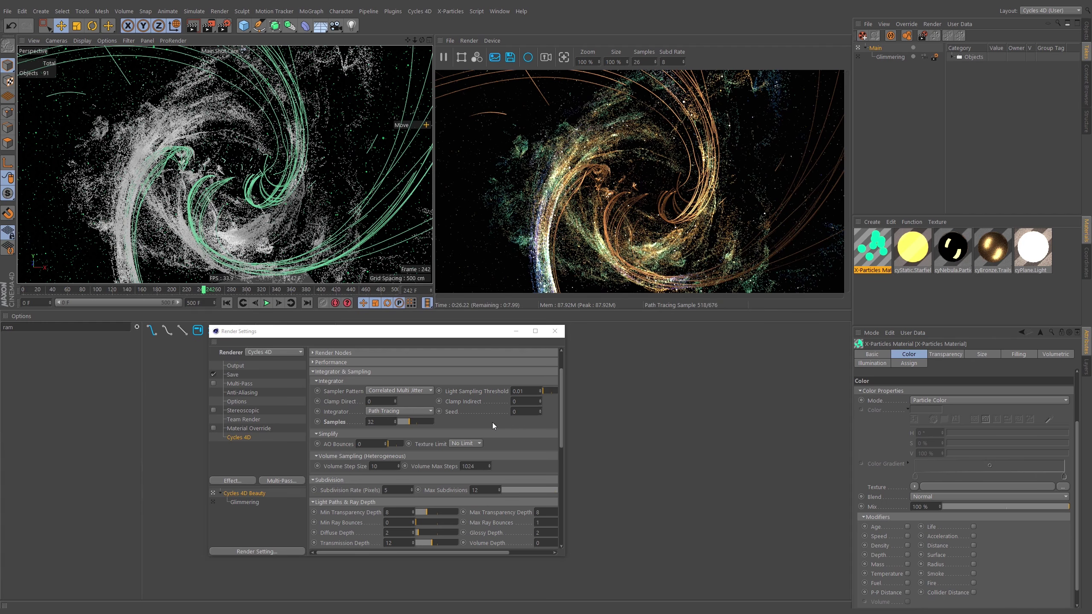
double_click(372, 422)
text(24)
key(Return)
mouse_move(465, 423)
middle_down()
mouse_move(477, 374)
mouse_move(478, 411)
middle_up()
drag(564, 404, 707, 396)
mouse_move(599, 328)
mouse_down()
mouse_move(594, 291)
mouse_move(595, 312)
mouse_up()
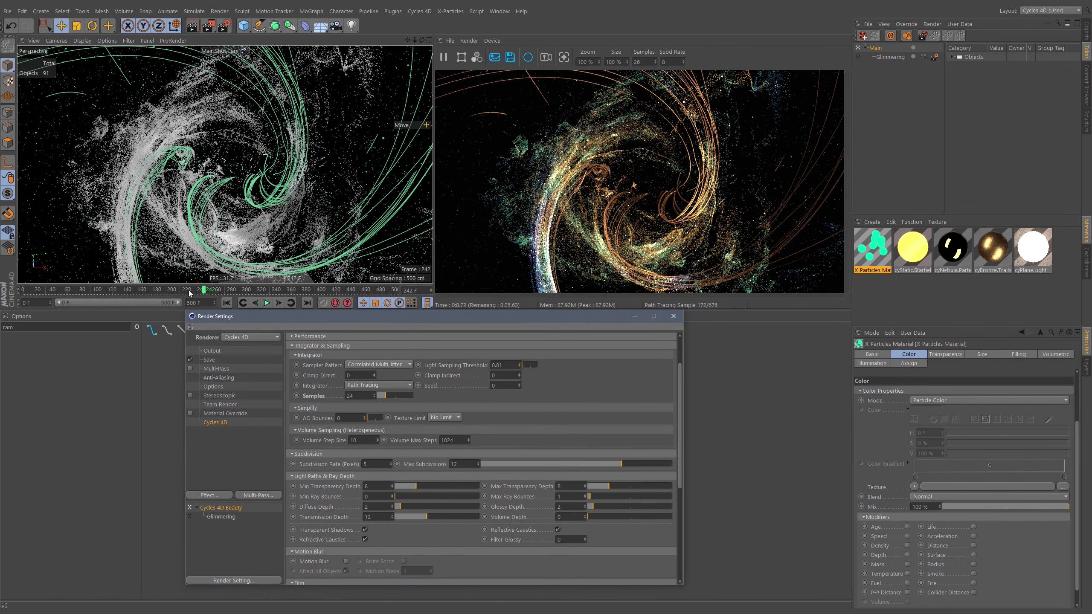
View frame 451 through the default camera and examine the reveal text's particles up close
click(221, 51)
click(254, 58)
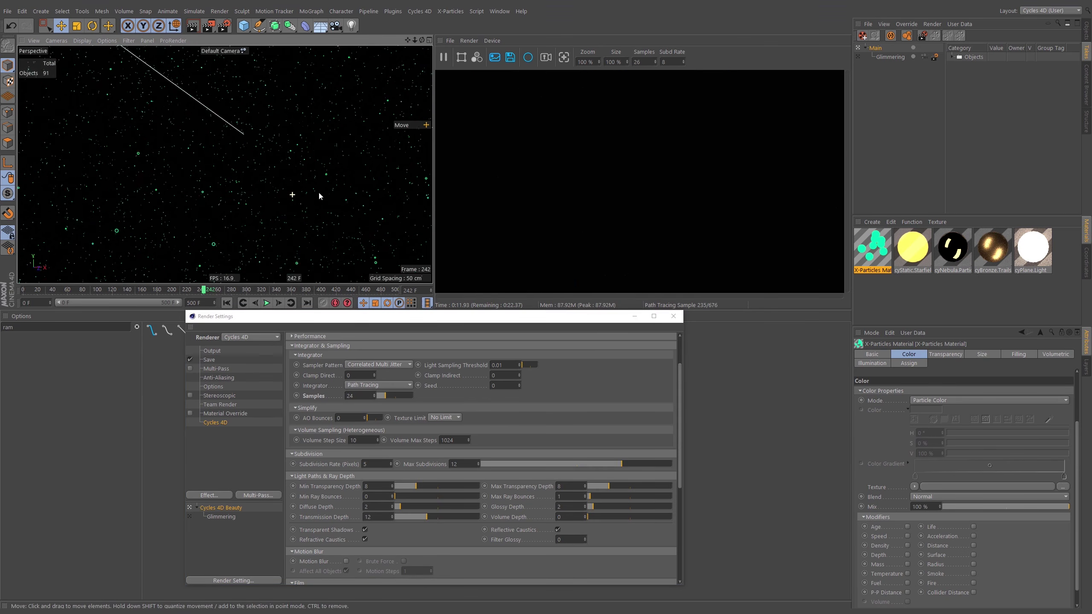
drag(290, 294, 361, 294)
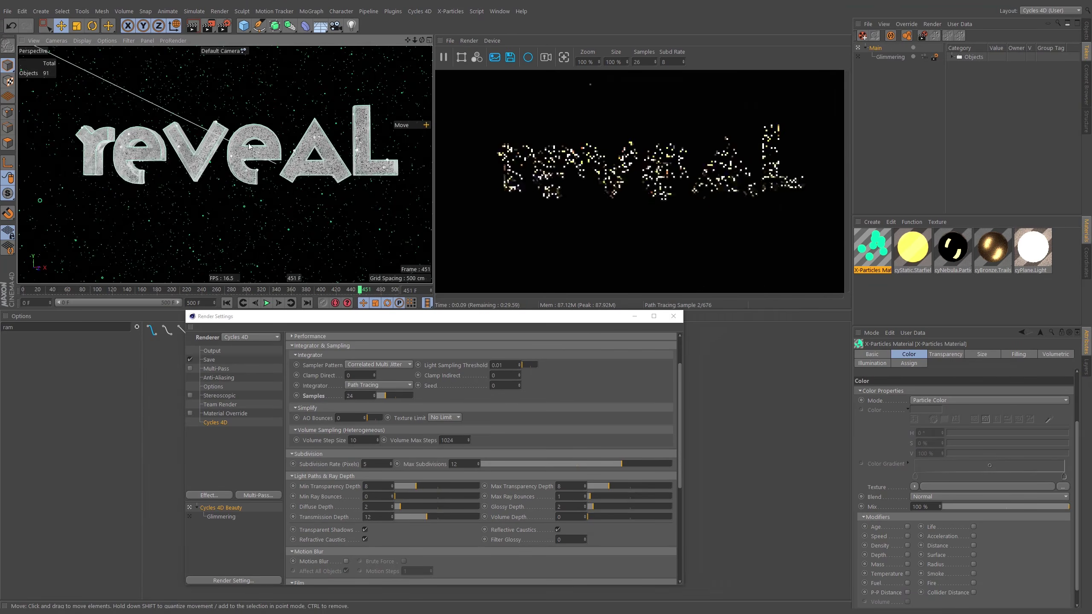
alt+right_drag(263, 148, 302, 151)
alt+drag(302, 152, 228, 202)
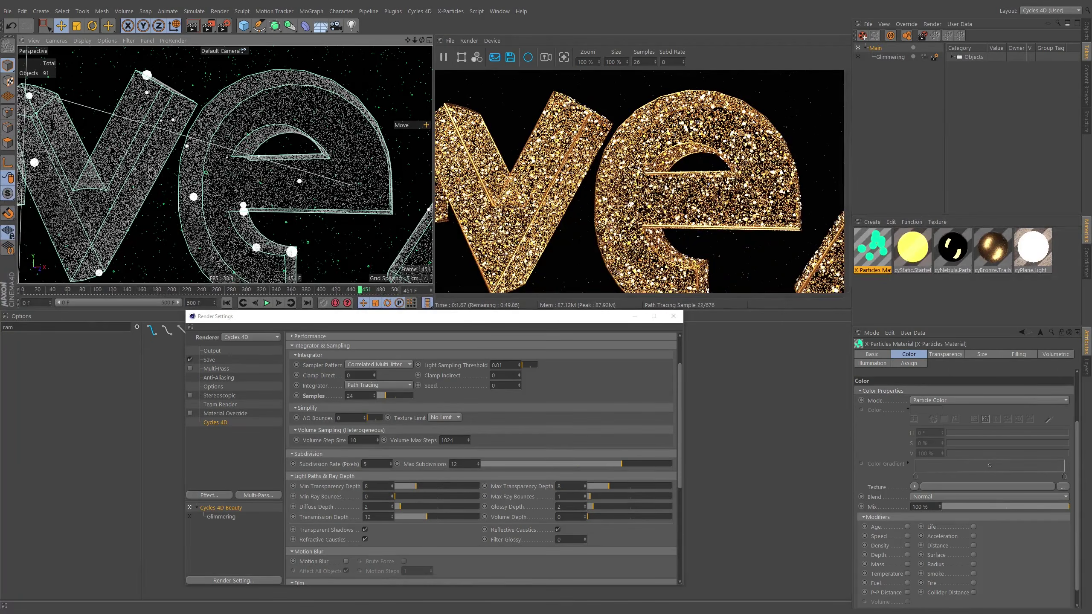
alt+right_drag(338, 165, 408, 154)
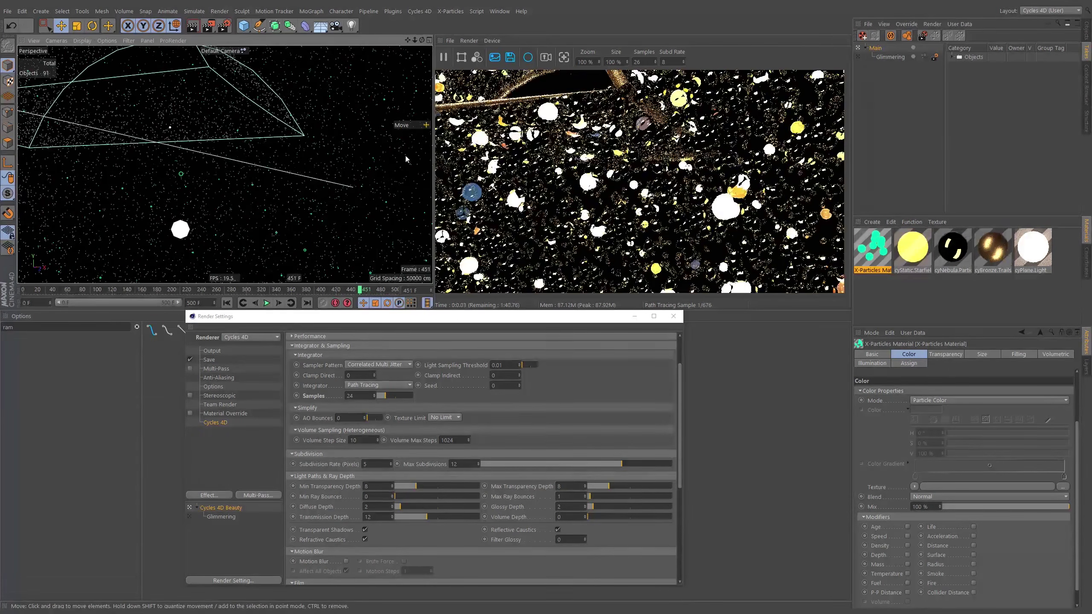
Set Max Ray Bounces to 7, check the remaining Cycles 4D settings and close the render settings
drag(591, 497, 607, 499)
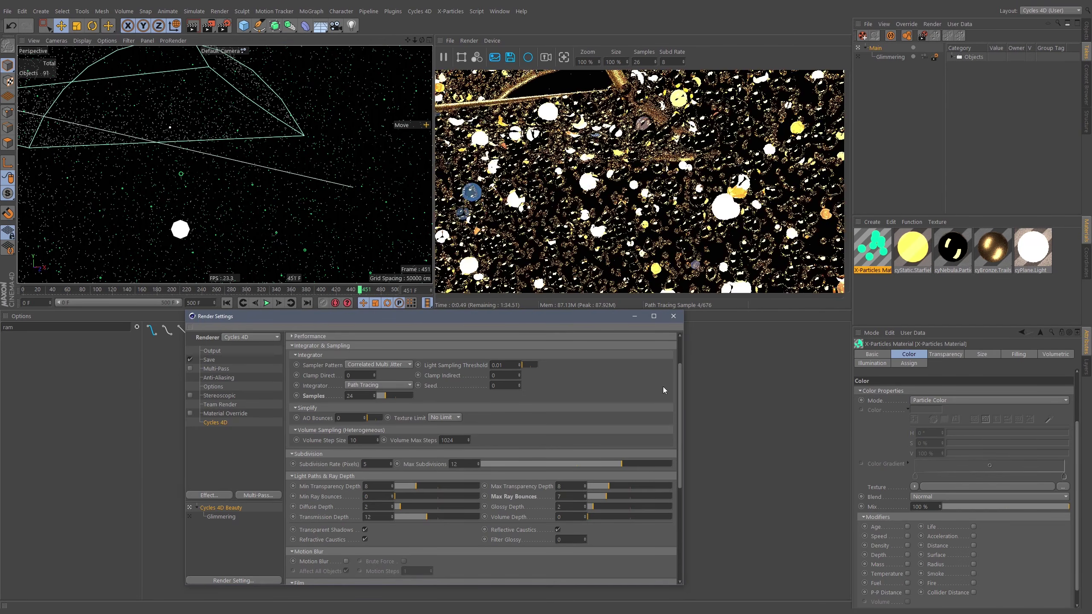
alt+right_drag(264, 147, 234, 171)
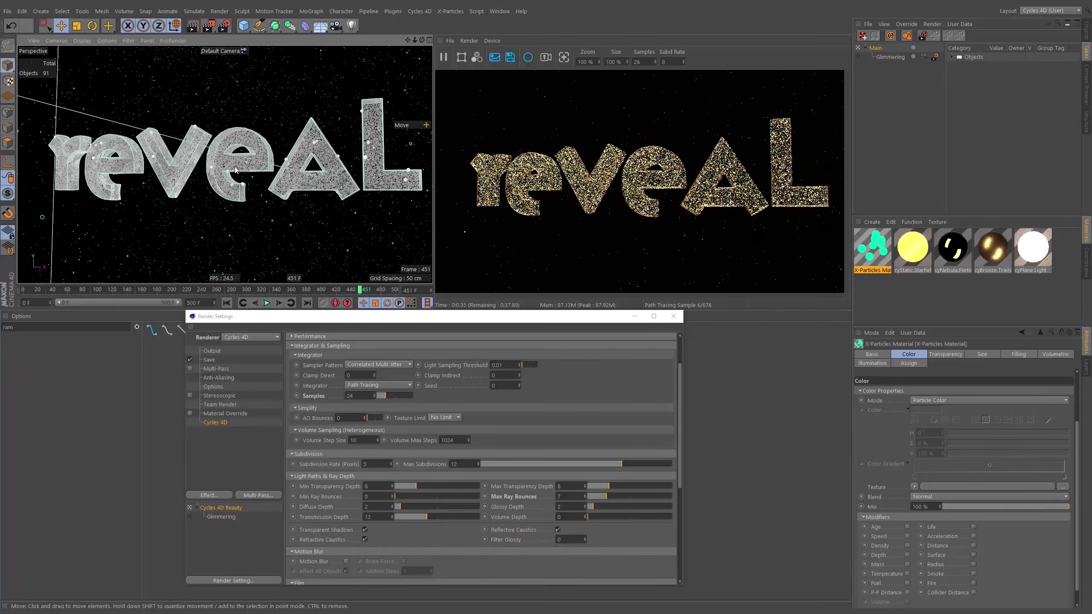
scroll(235, 171, down, 3)
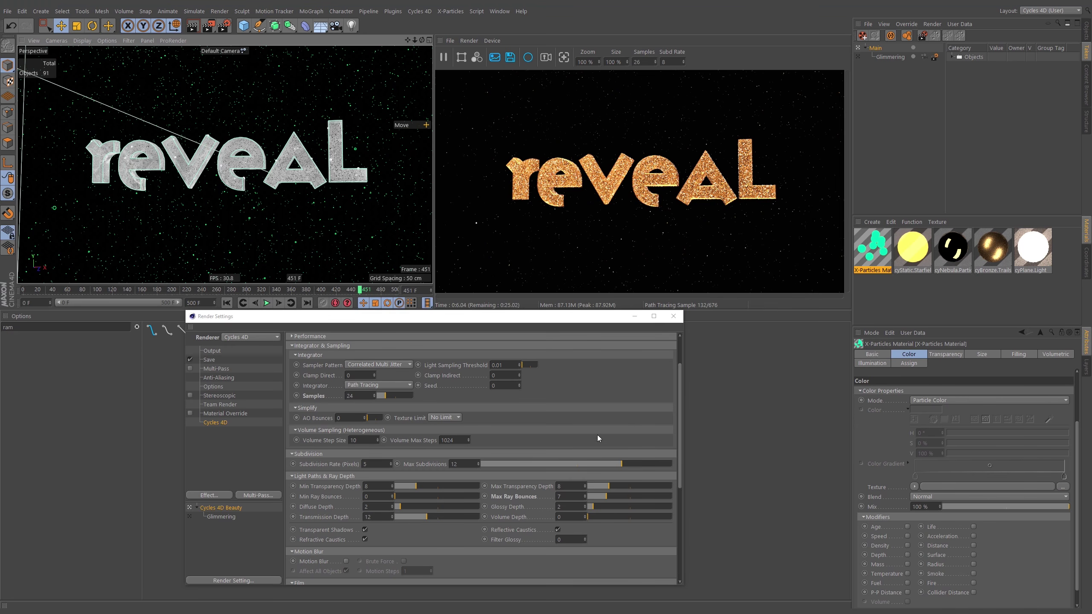
scroll(594, 439, down, 1)
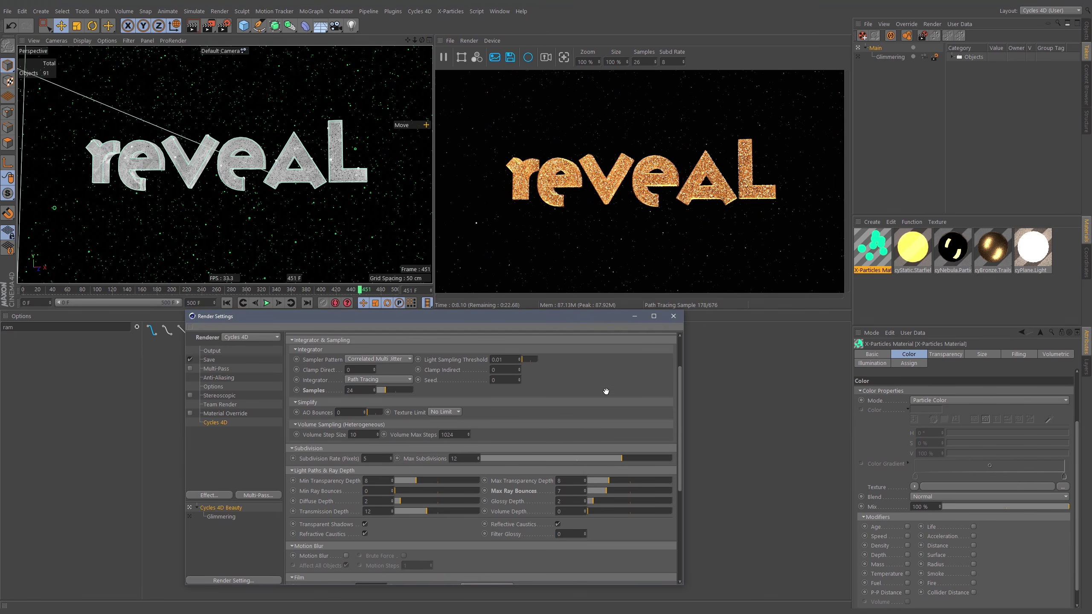
scroll(606, 394, down, 5)
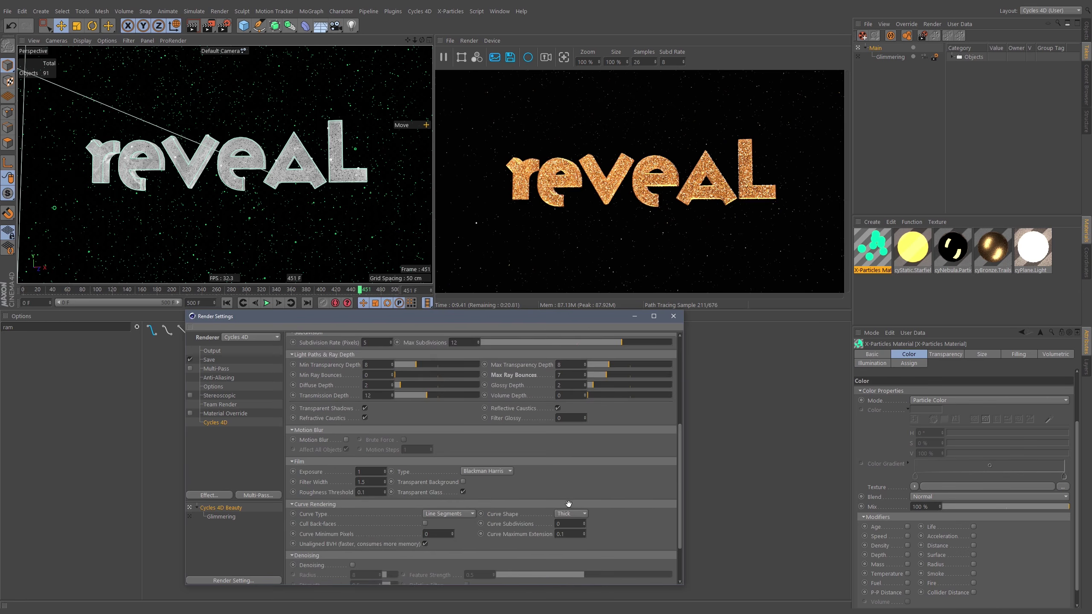
click(673, 316)
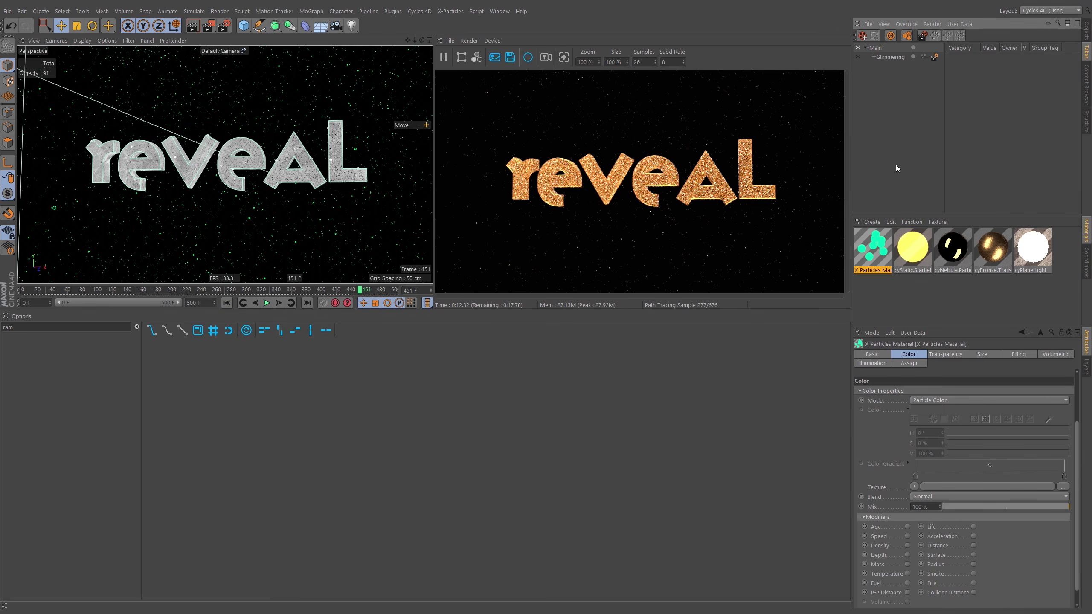
Return to Main.Shot.Cam and preview the nebula animation at frames 36, 69, 103 and 157
click(243, 51)
click(261, 80)
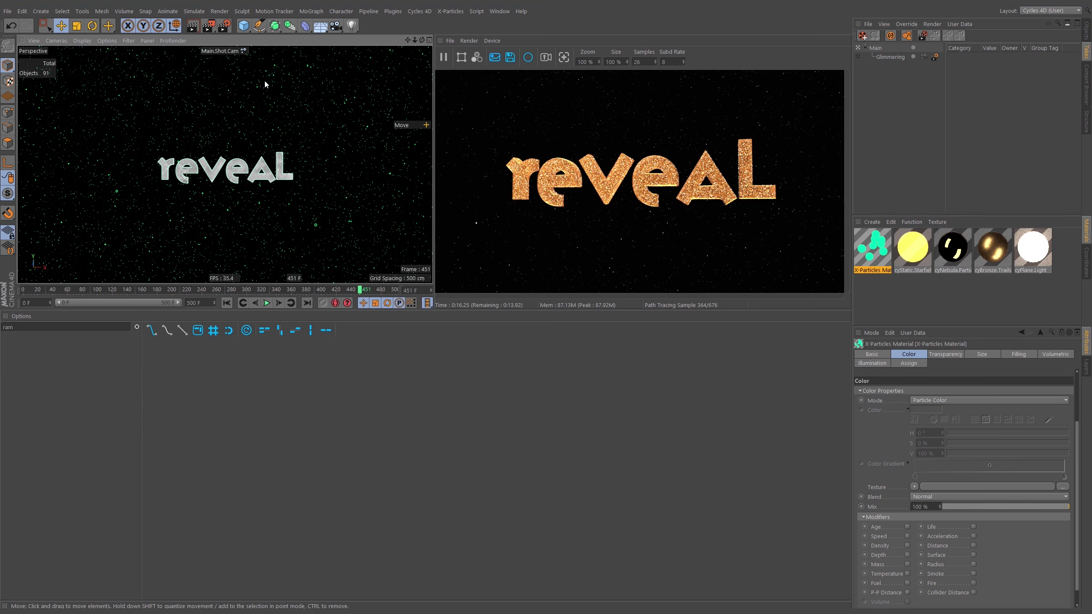
click(50, 289)
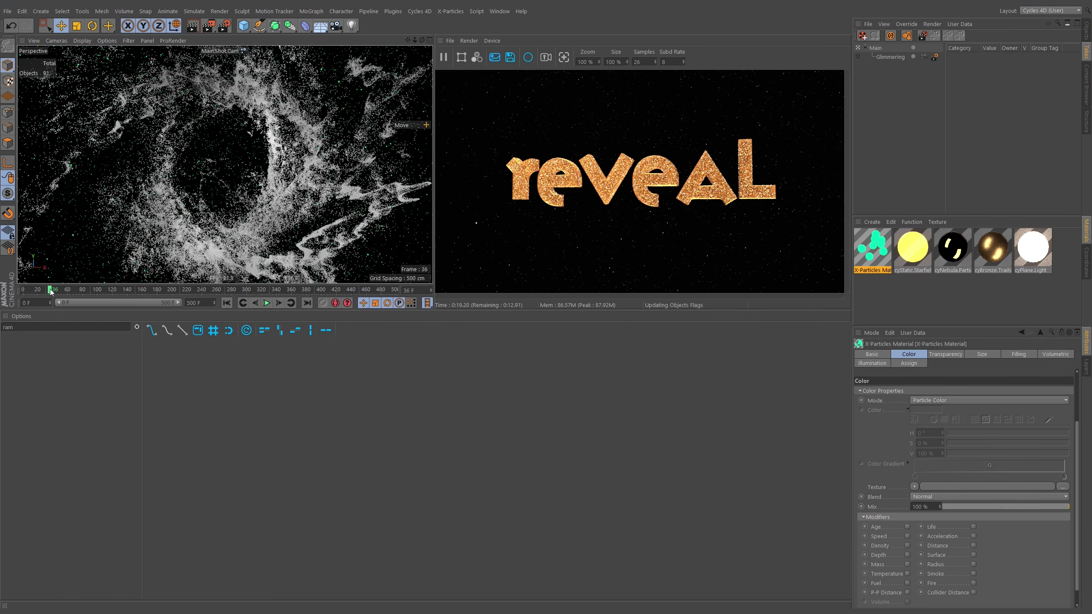
click(74, 291)
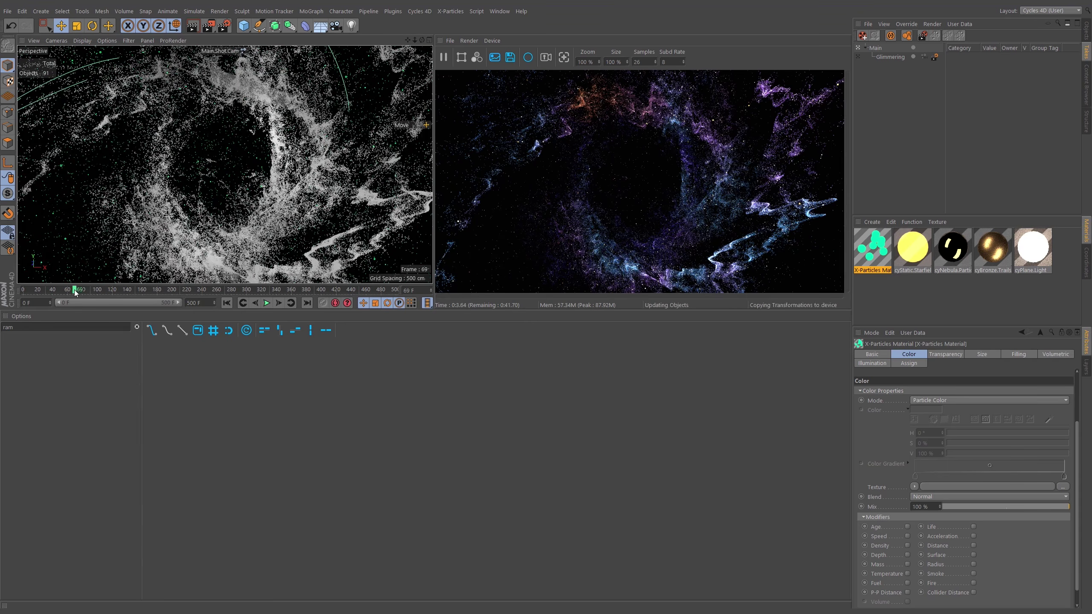
click(100, 289)
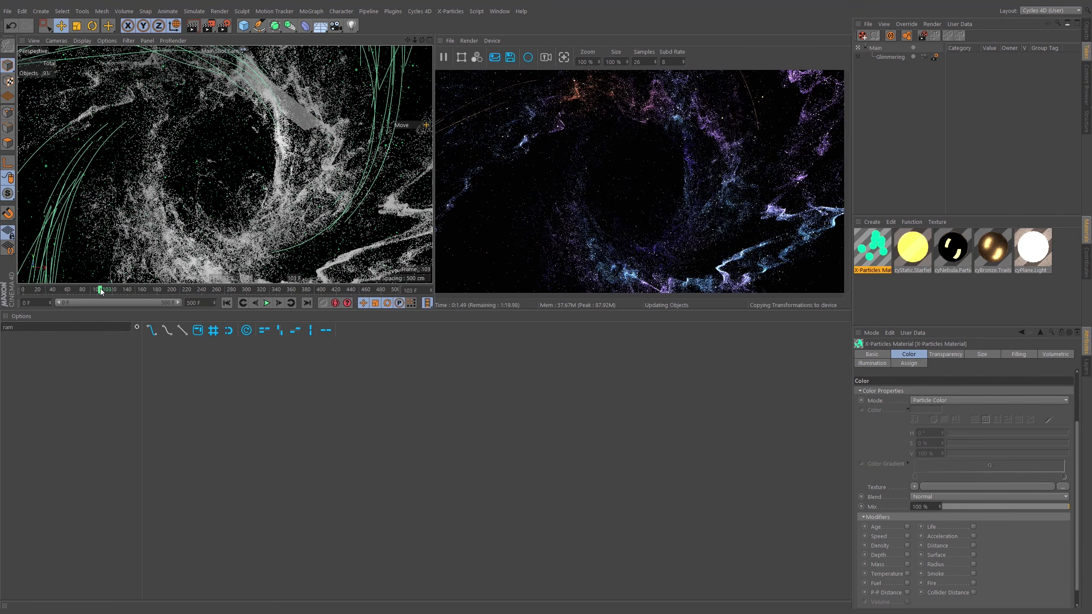
click(140, 290)
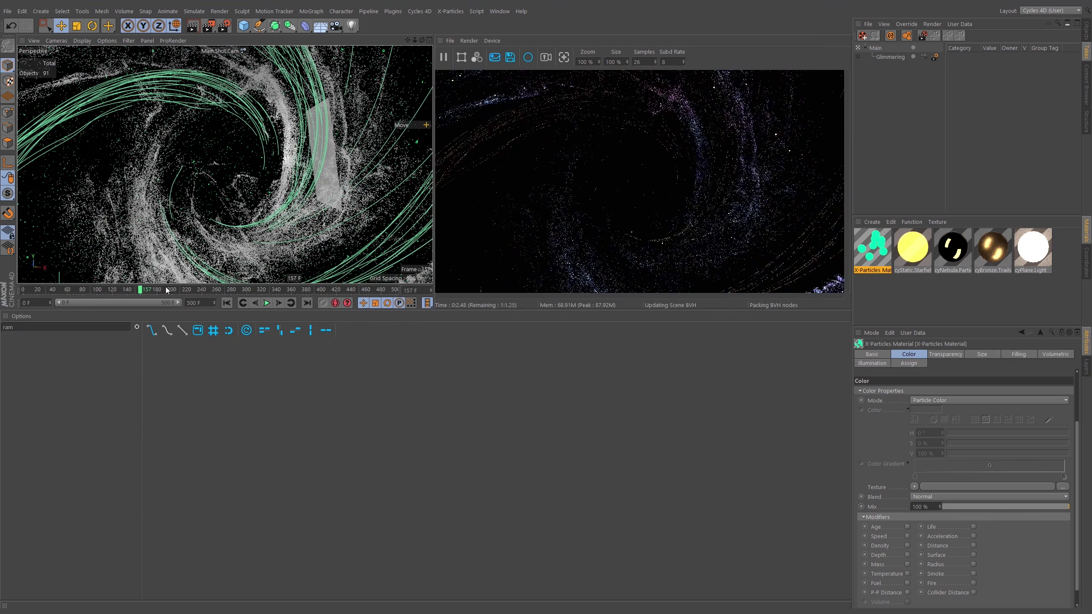
Preview the rest of the reveal animation at frames 220, 279, 322, 352, 389, 424 and 451
click(187, 290)
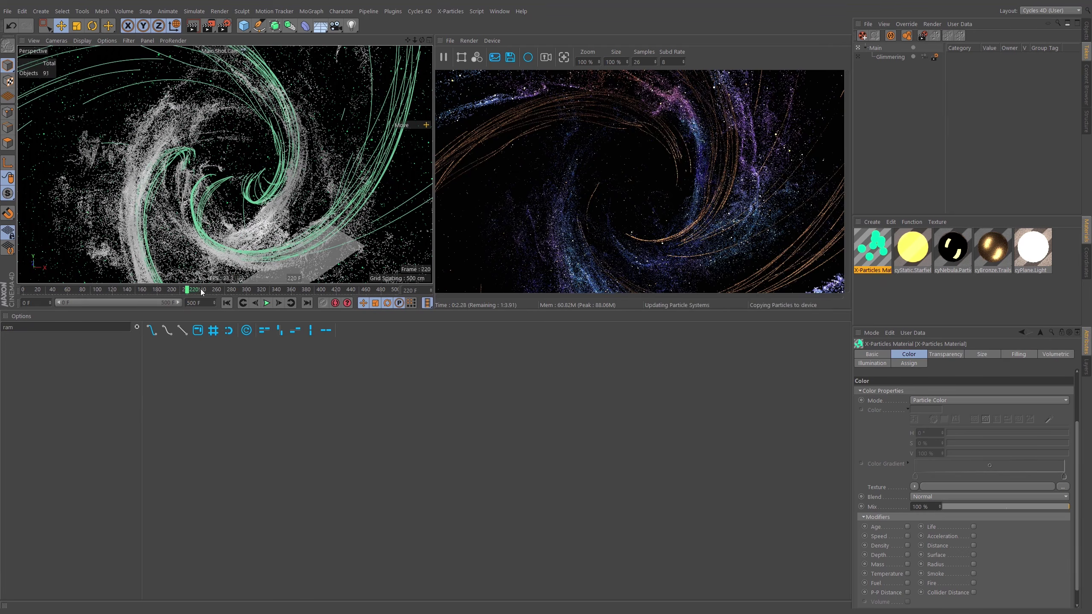
click(231, 290)
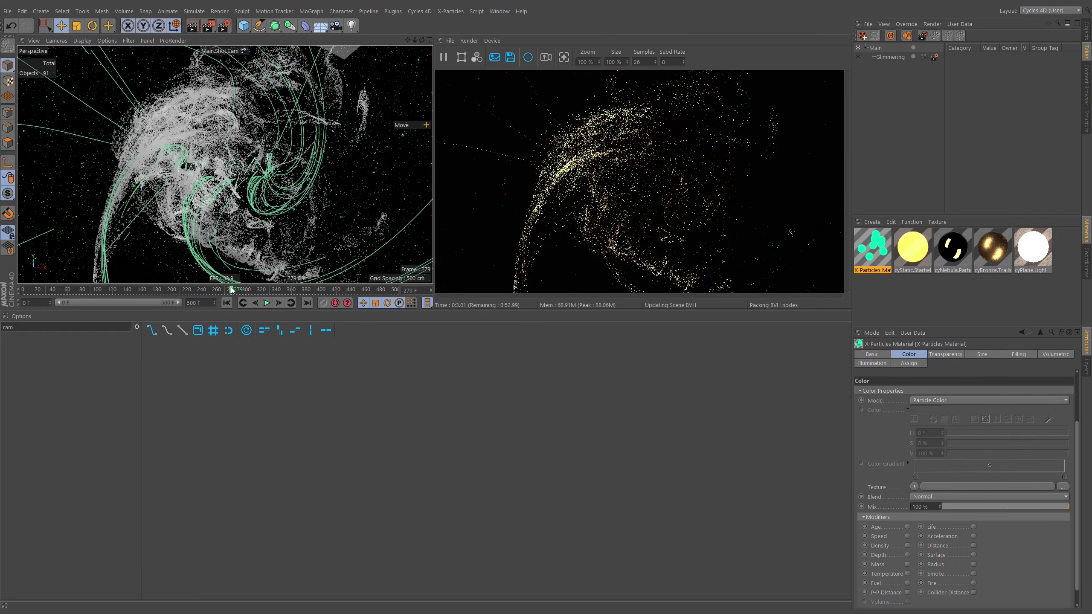
click(264, 289)
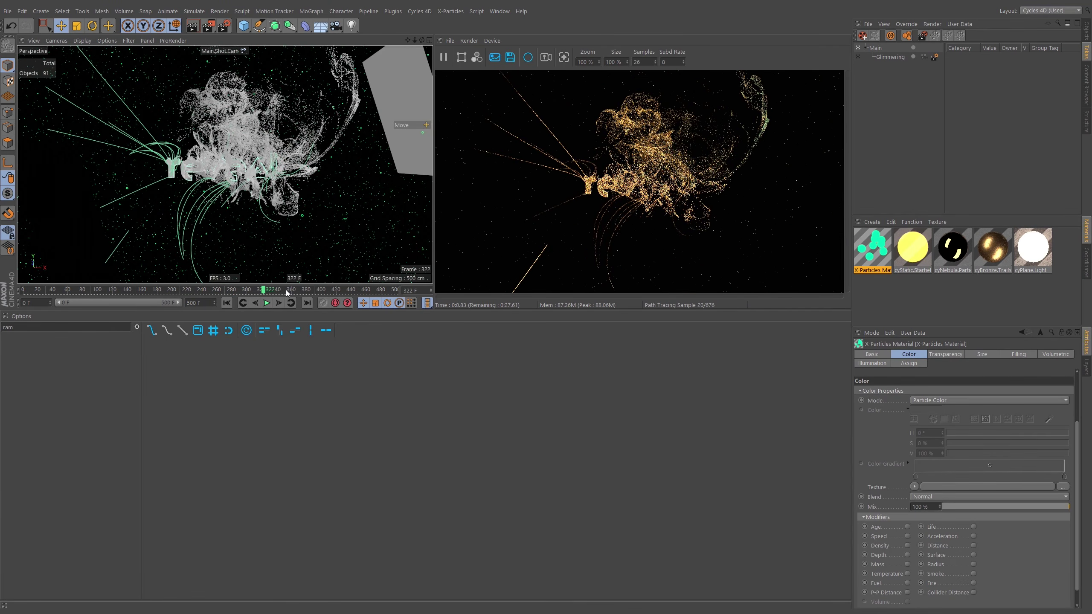
click(285, 290)
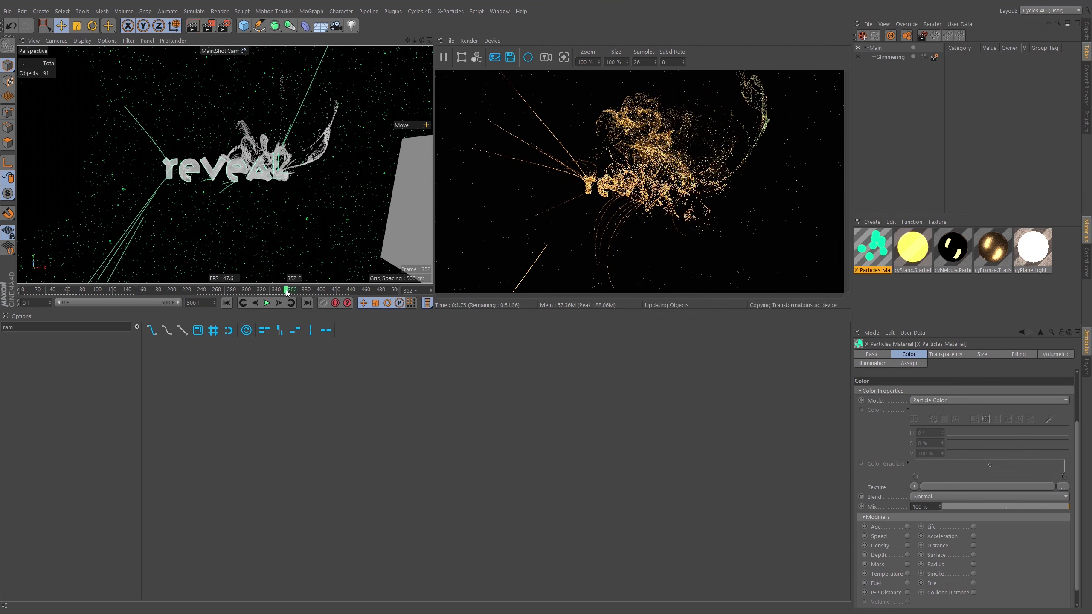
click(314, 293)
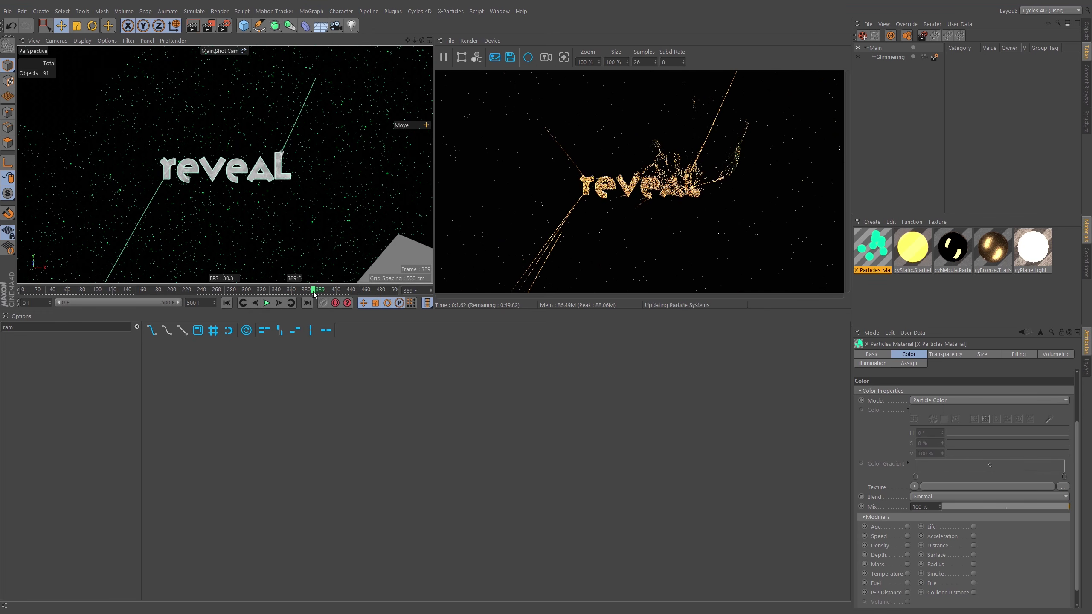
click(339, 291)
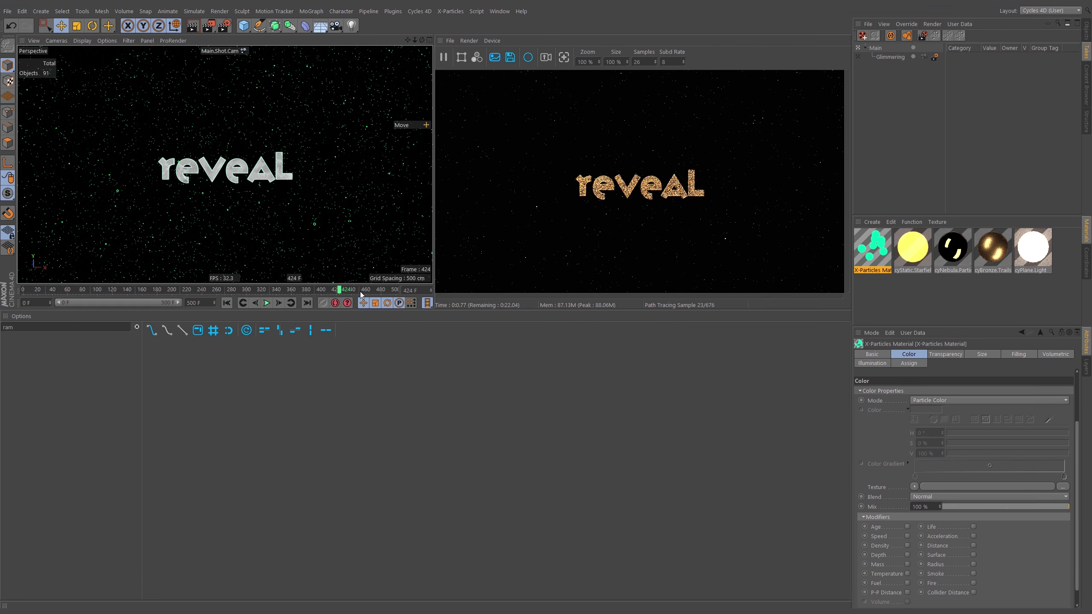
click(360, 292)
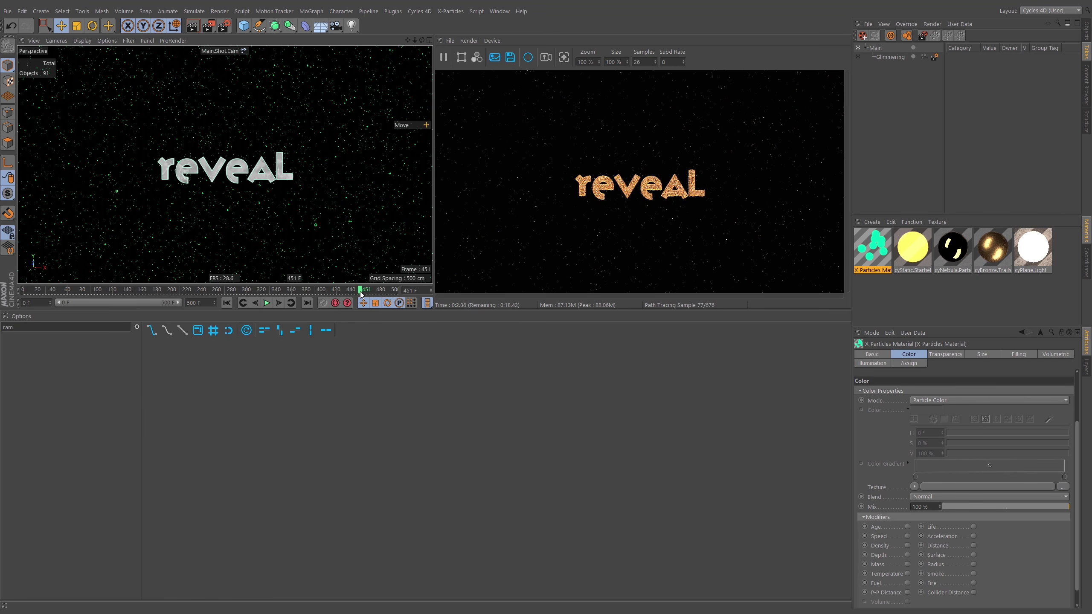
Review the Cycles 4D Beauty setting's output and save options, then close the render settings
click(224, 25)
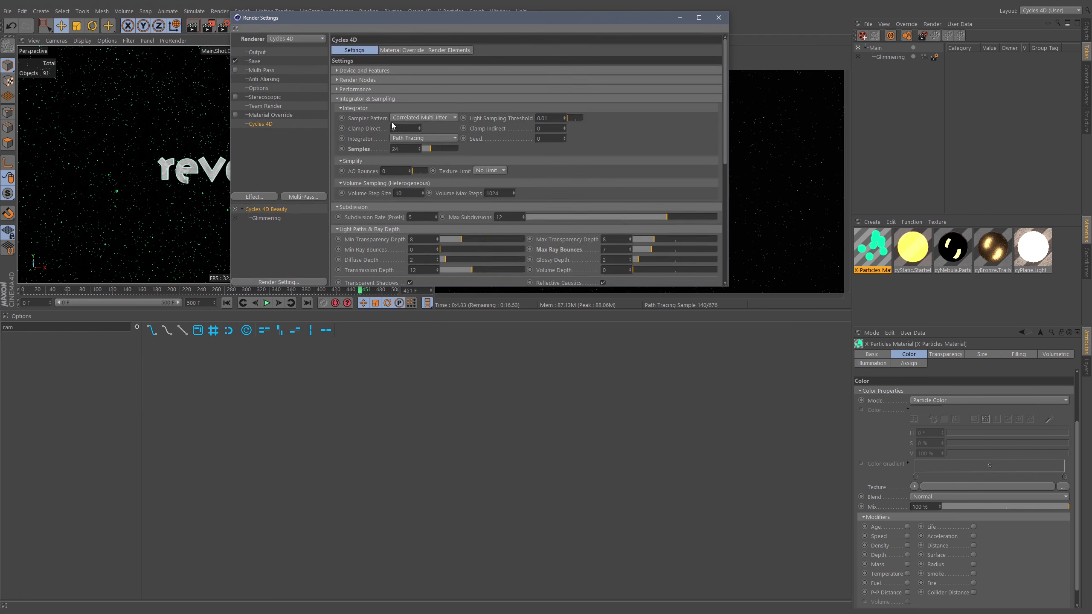
click(258, 52)
drag(487, 30, 625, 150)
click(399, 182)
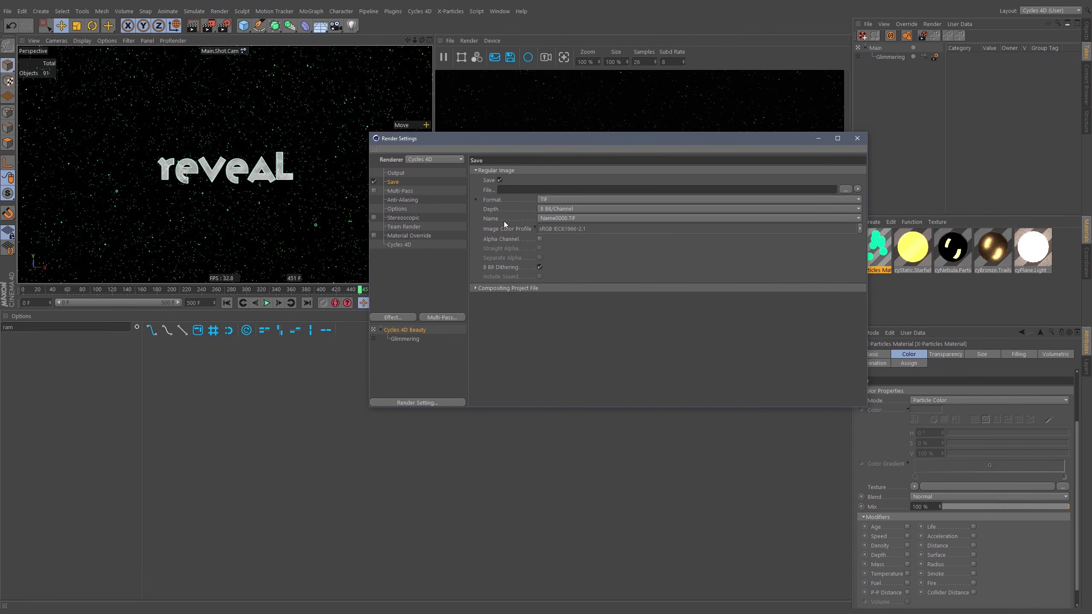
click(857, 139)
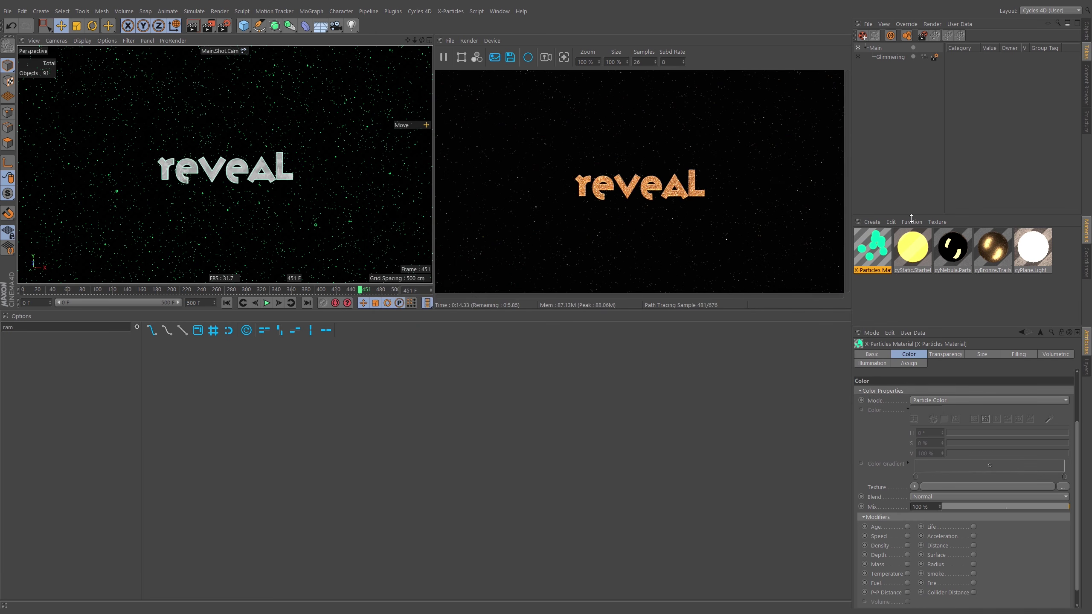